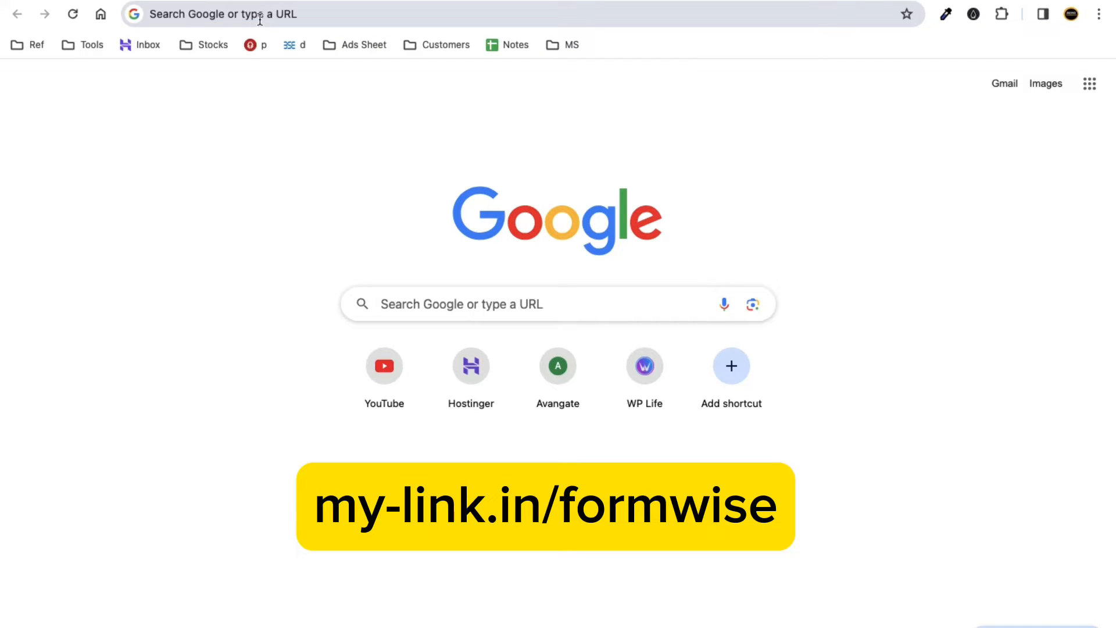
Enter my-link.in/formwise in Chrome's address bar and load it.
{"action": "left_click", "coordinate": [260, 15]}
{"action": "type", "text": "my"}
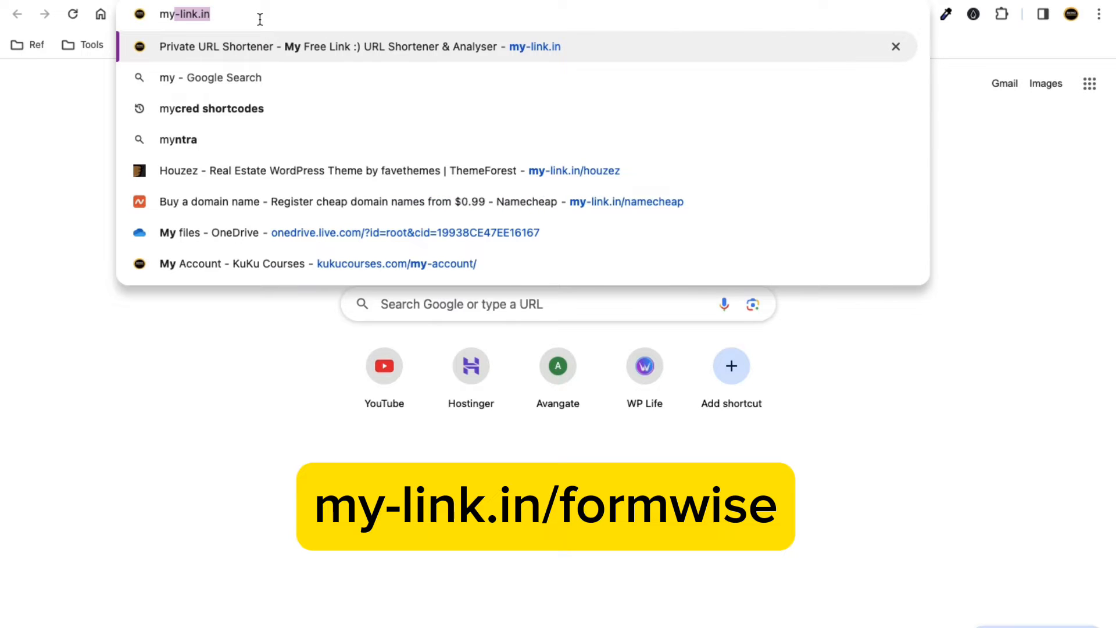
{"action": "type", "text": "-link"}
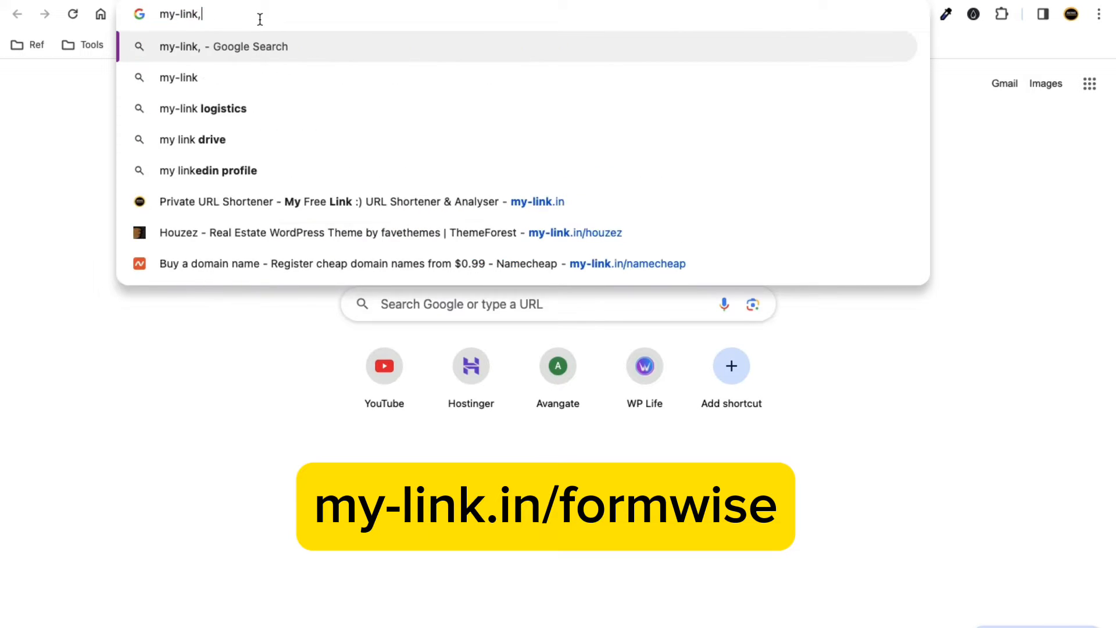
{"action": "type", "text": ".in/"}
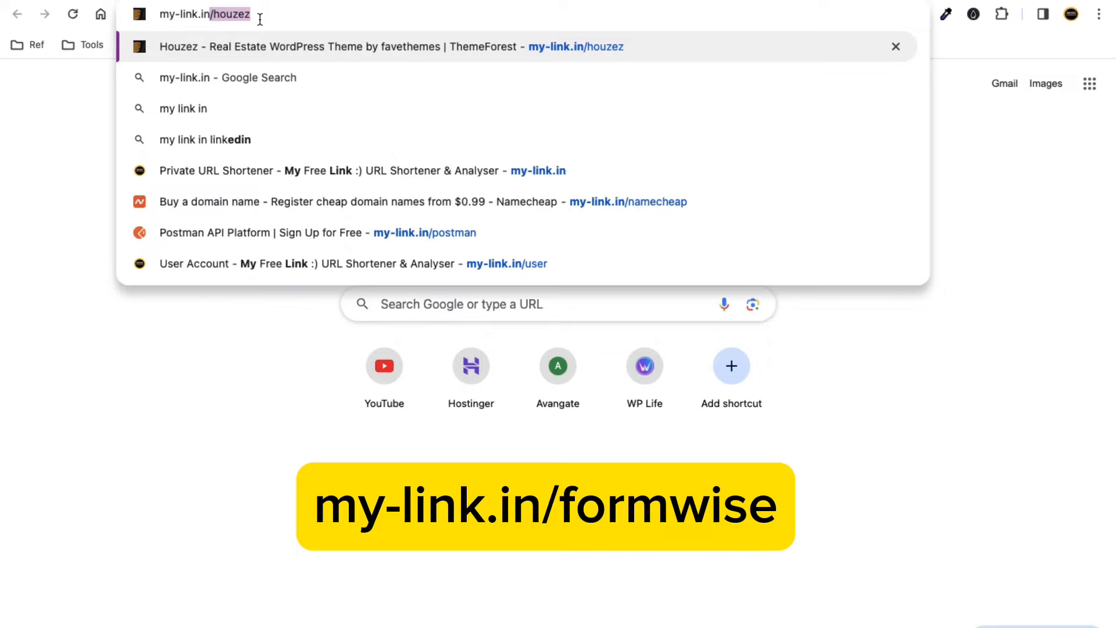
{"action": "type", "text": "form"}
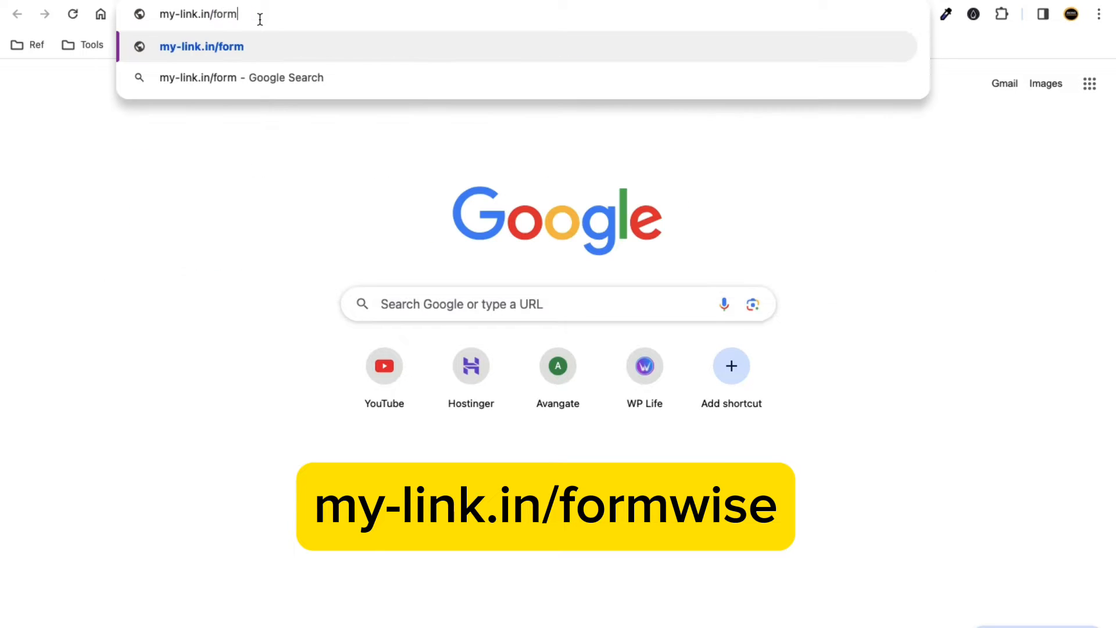
{"action": "type", "text": "wise"}
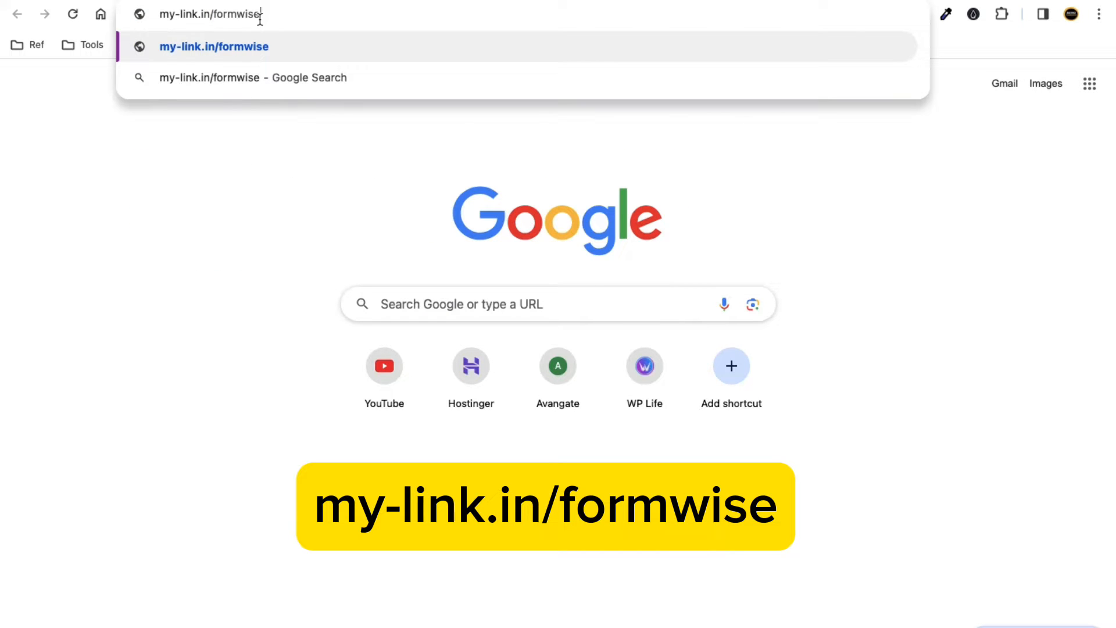
{"action": "left_click_drag", "start_coordinate": [272, 15], "coordinate": [157, 16]}
{"action": "left_click", "coordinate": [287, 14]}
{"action": "left_click_drag", "start_coordinate": [309, 14], "coordinate": [165, 13]}
{"action": "left_click", "coordinate": [263, 16]}
{"action": "left_click_drag", "start_coordinate": [281, 15], "coordinate": [159, 15]}
{"action": "left_click", "coordinate": [307, 15]}
{"action": "key", "text": "Return"}
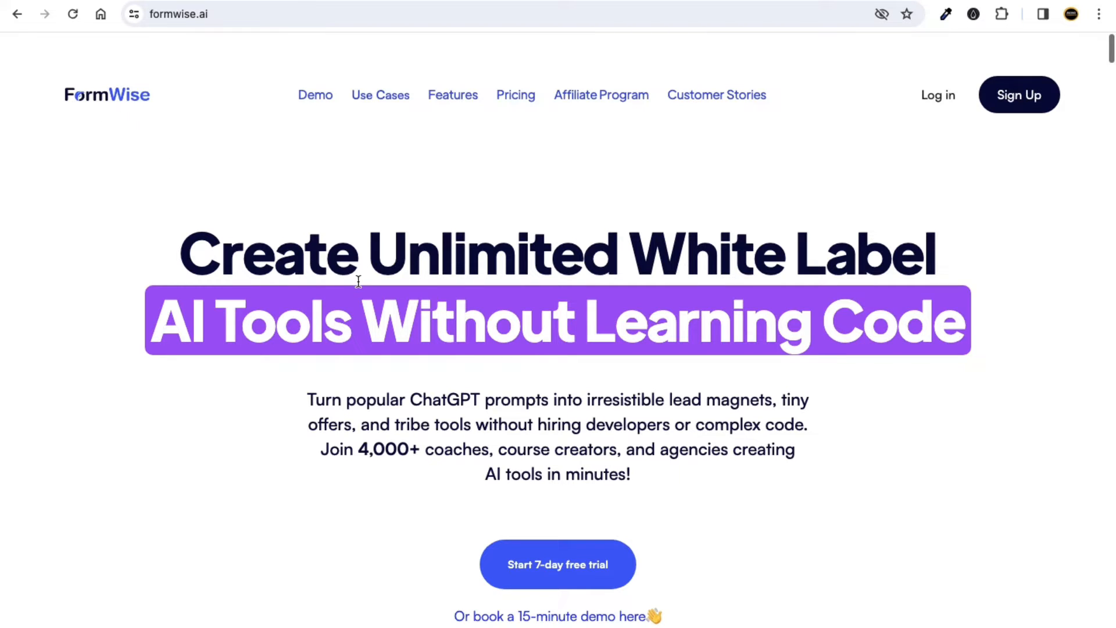
Highlight the homepage headlines 'Without Learning Code' and 'White Label' while reading them.
{"action": "left_click_drag", "start_coordinate": [366, 284], "coordinate": [934, 329]}
{"action": "left_click", "coordinate": [739, 345]}
{"action": "left_click_drag", "start_coordinate": [150, 322], "coordinate": [969, 325]}
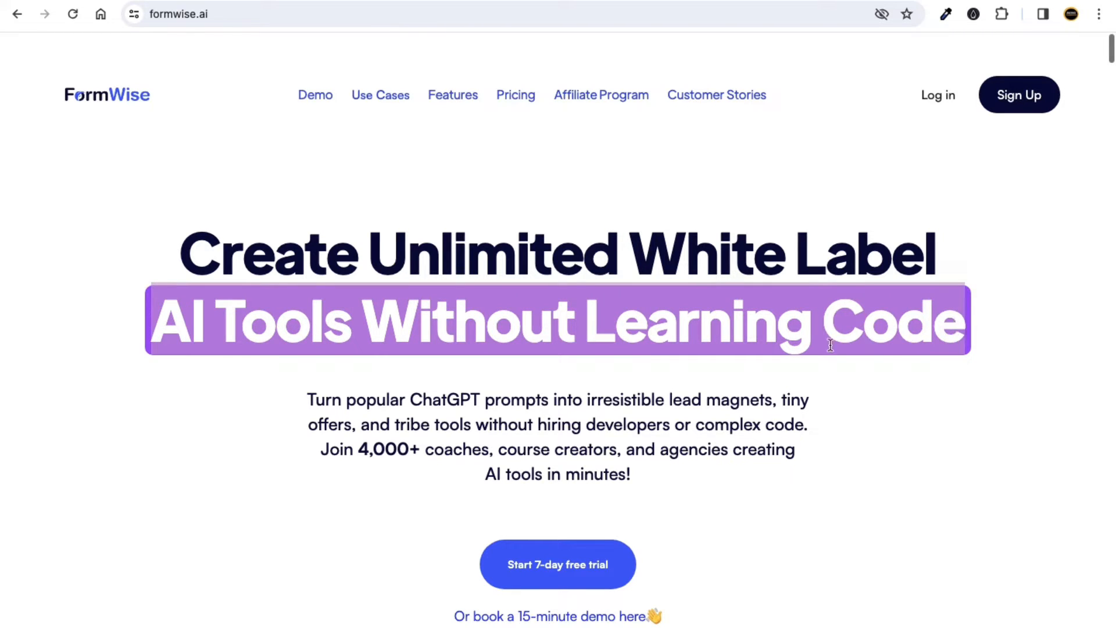
{"action": "left_click", "coordinate": [693, 377]}
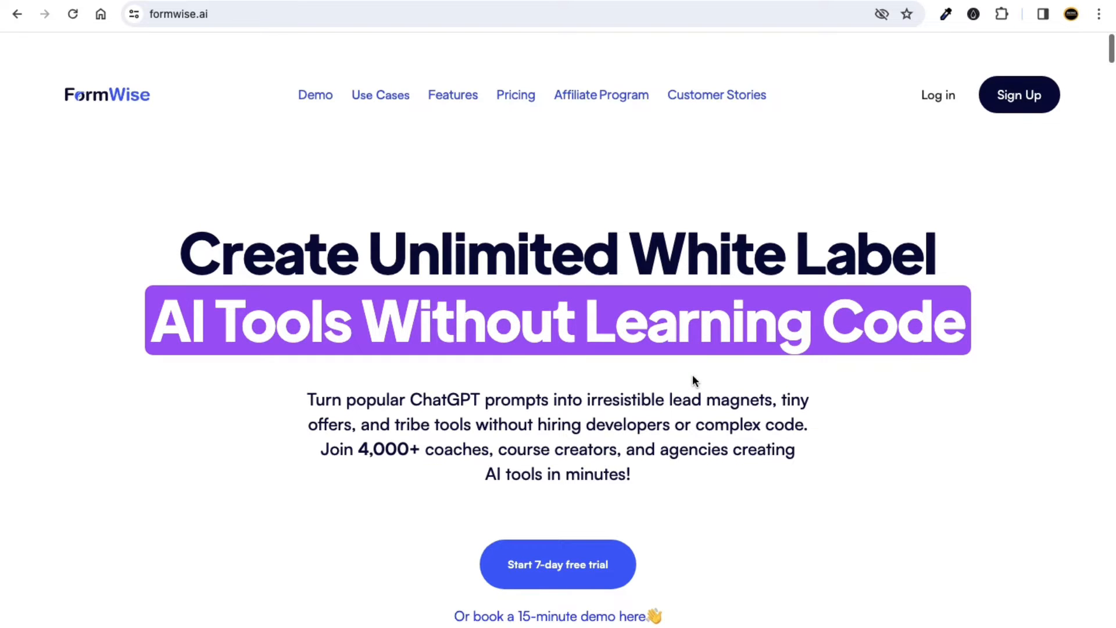
{"action": "left_click_drag", "start_coordinate": [635, 263], "coordinate": [937, 252]}
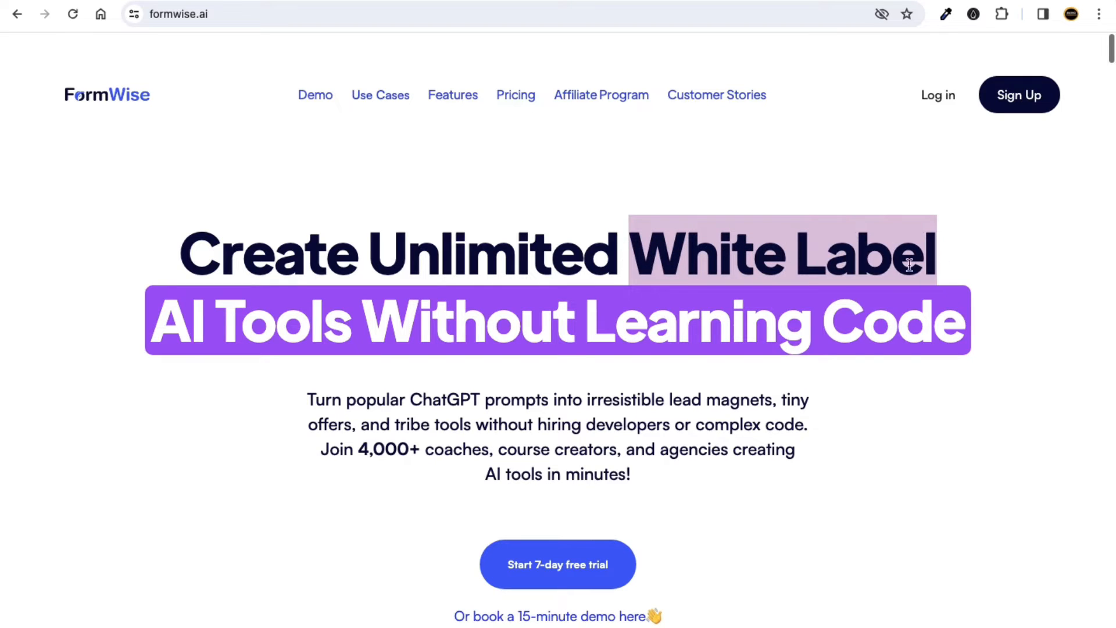
{"action": "left_click", "coordinate": [760, 292]}
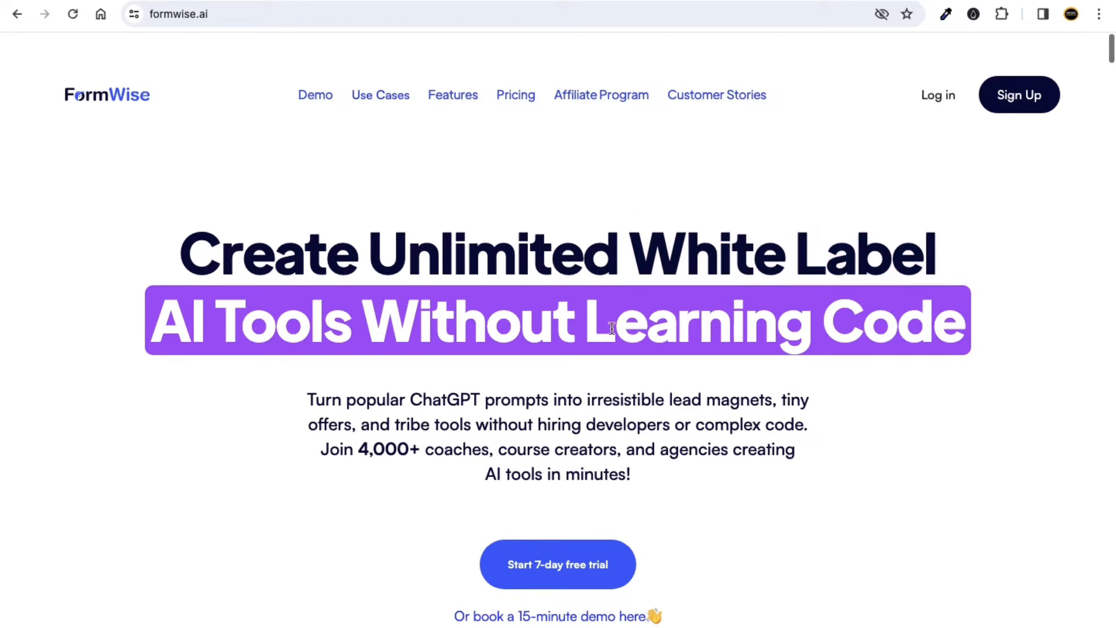
Skim the formwise.ai homepage and go to the Sign Up page.
{"action": "scroll", "coordinate": [537, 354], "scroll_direction": "down", "scroll_amount": 2}
{"action": "scroll", "coordinate": [538, 354], "scroll_direction": "up", "scroll_amount": 2}
{"action": "scroll", "coordinate": [536, 332], "scroll_direction": "down", "scroll_amount": 2}
{"action": "scroll", "coordinate": [536, 332], "scroll_direction": "up", "scroll_amount": 2}
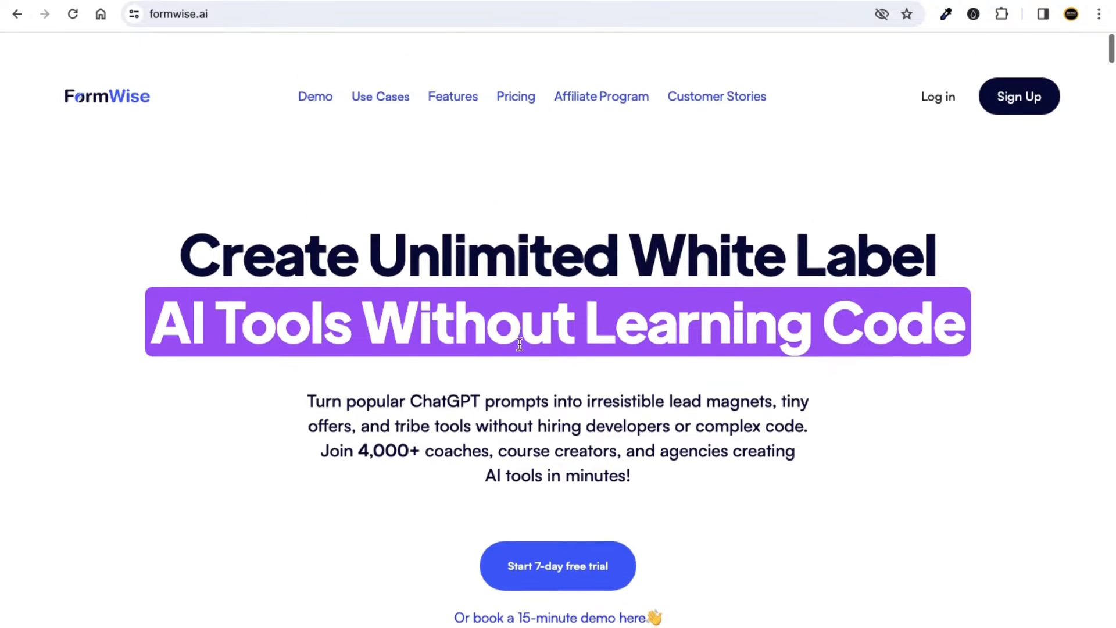
{"action": "left_click", "coordinate": [1004, 109]}
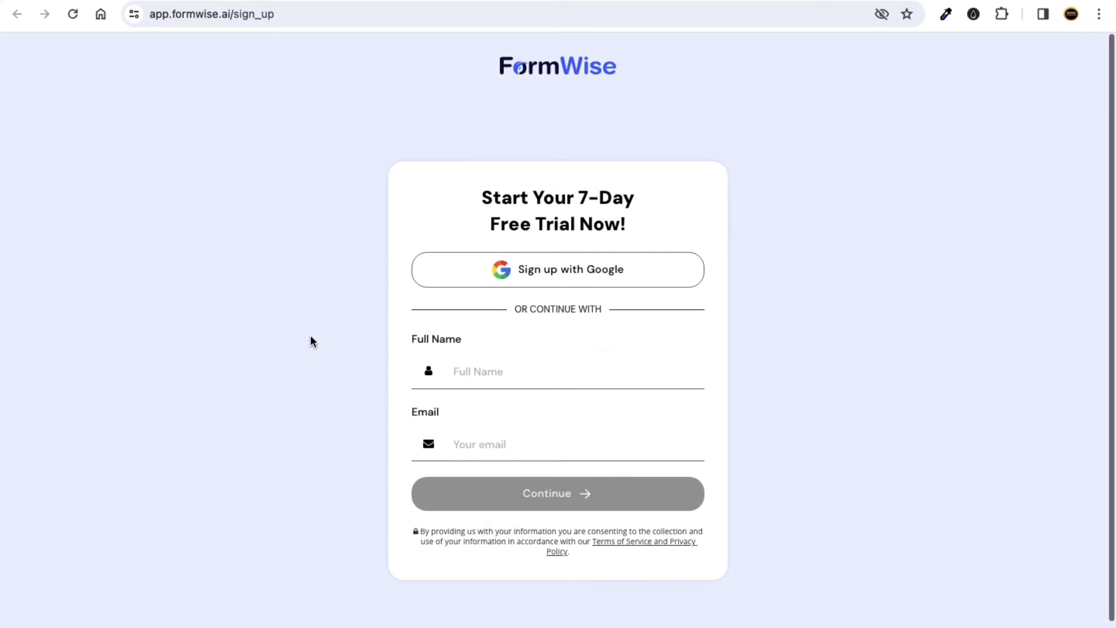
Highlight the '7-Day Free Trial Now!' heading on the sign-up page.
{"action": "left_click_drag", "start_coordinate": [481, 196], "coordinate": [648, 217]}
{"action": "left_click", "coordinate": [817, 259]}
{"action": "left_click_drag", "start_coordinate": [578, 194], "coordinate": [628, 225]}
{"action": "left_click", "coordinate": [745, 233]}
Sign up with Google, choosing the Google account and confirming access to FormWise.
{"action": "left_click", "coordinate": [591, 279]}
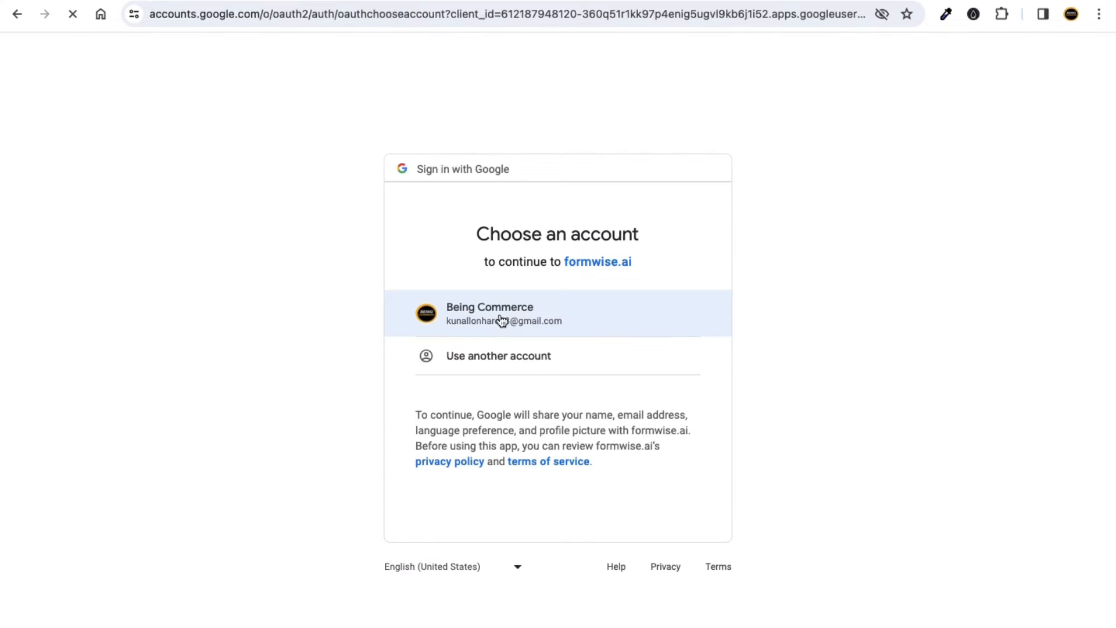
{"action": "left_click", "coordinate": [497, 318]}
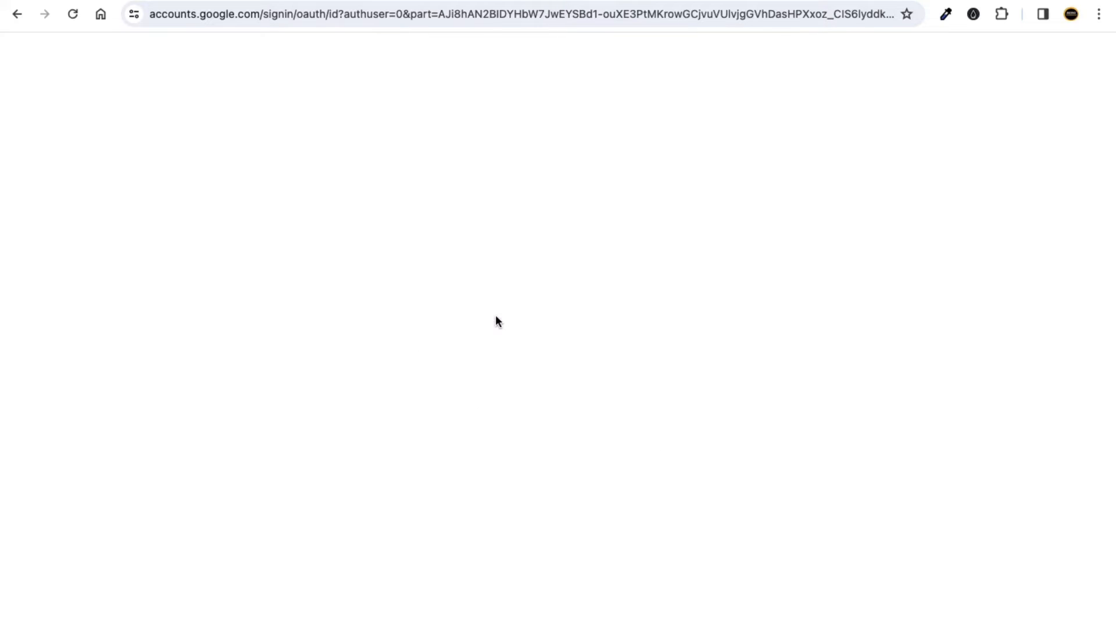
{"action": "left_click", "coordinate": [622, 429]}
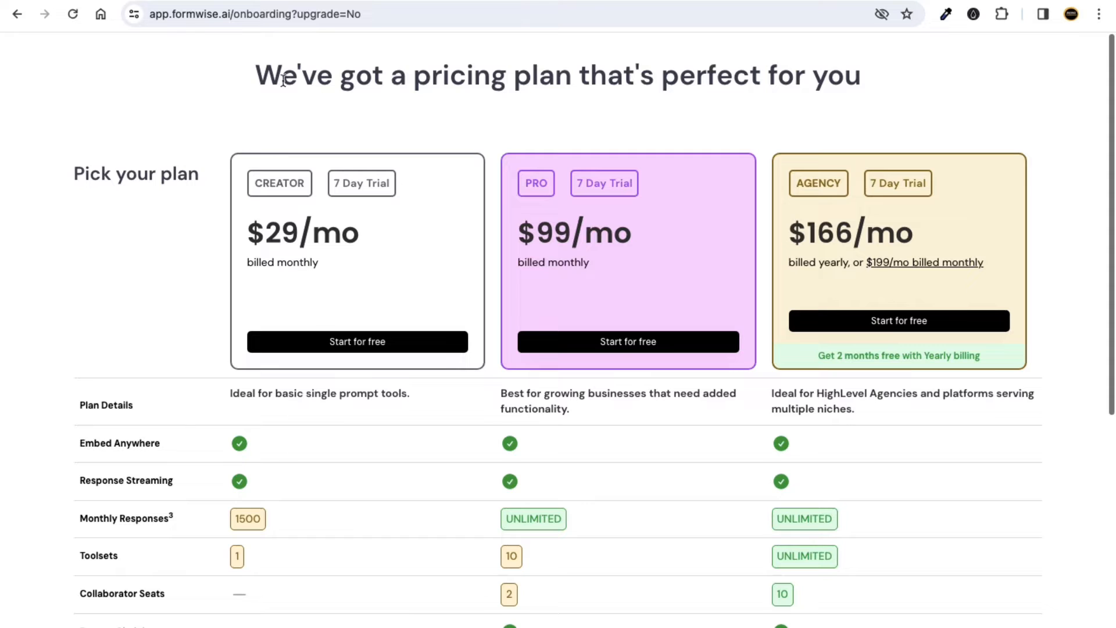
{"action": "left_click_drag", "start_coordinate": [256, 75], "coordinate": [878, 87]}
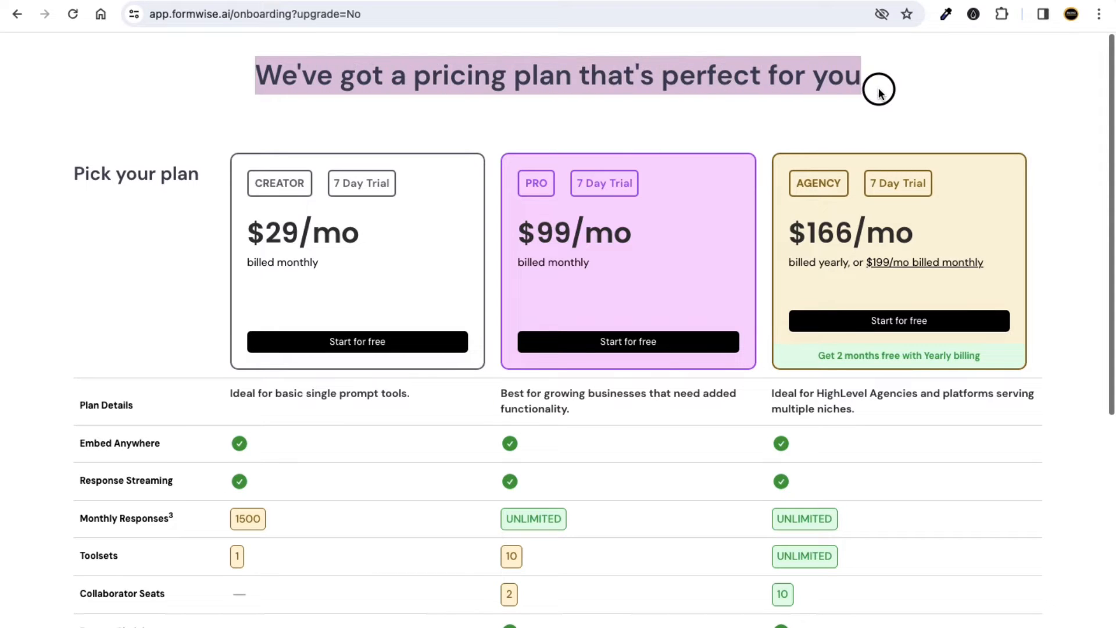
{"action": "left_click", "coordinate": [849, 110]}
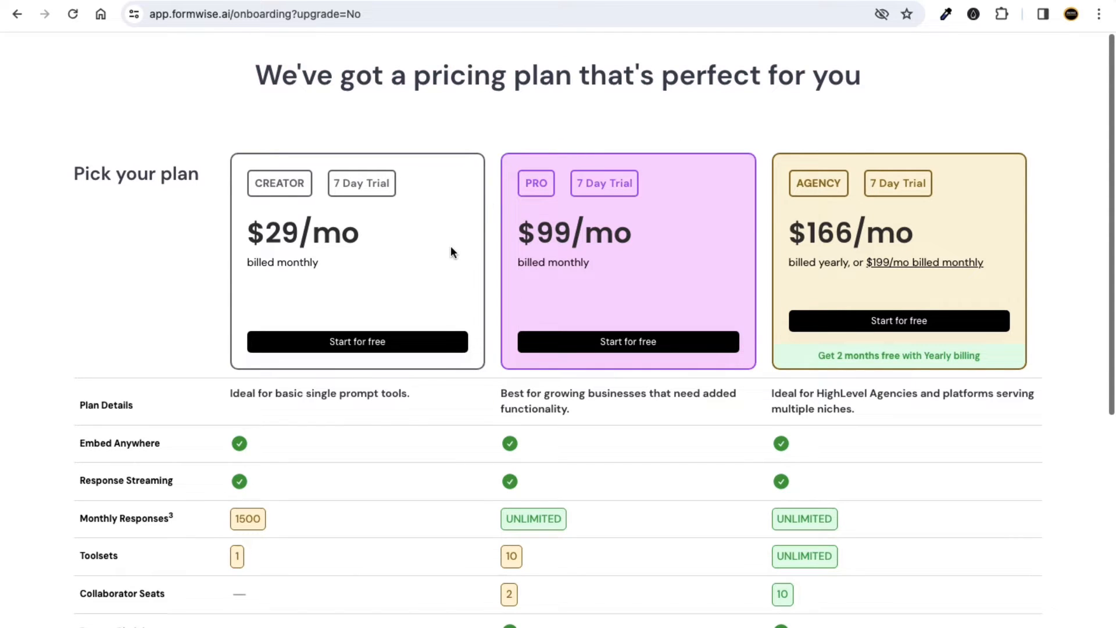
{"action": "scroll", "coordinate": [320, 274], "scroll_direction": "down", "scroll_amount": 7}
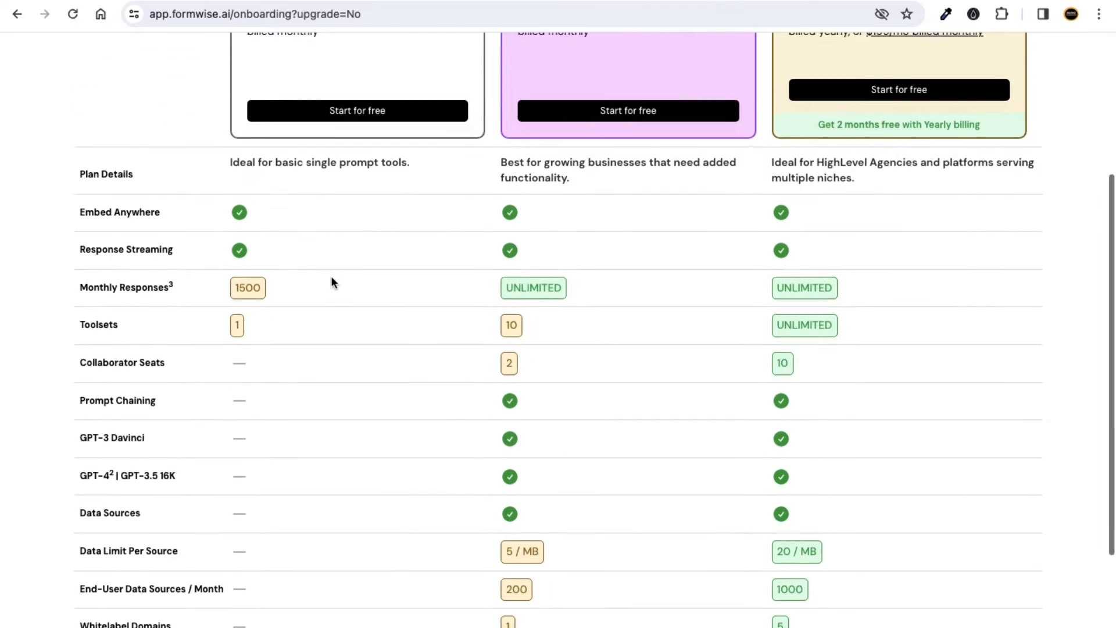
{"action": "scroll", "coordinate": [421, 311], "scroll_direction": "up", "scroll_amount": 7}
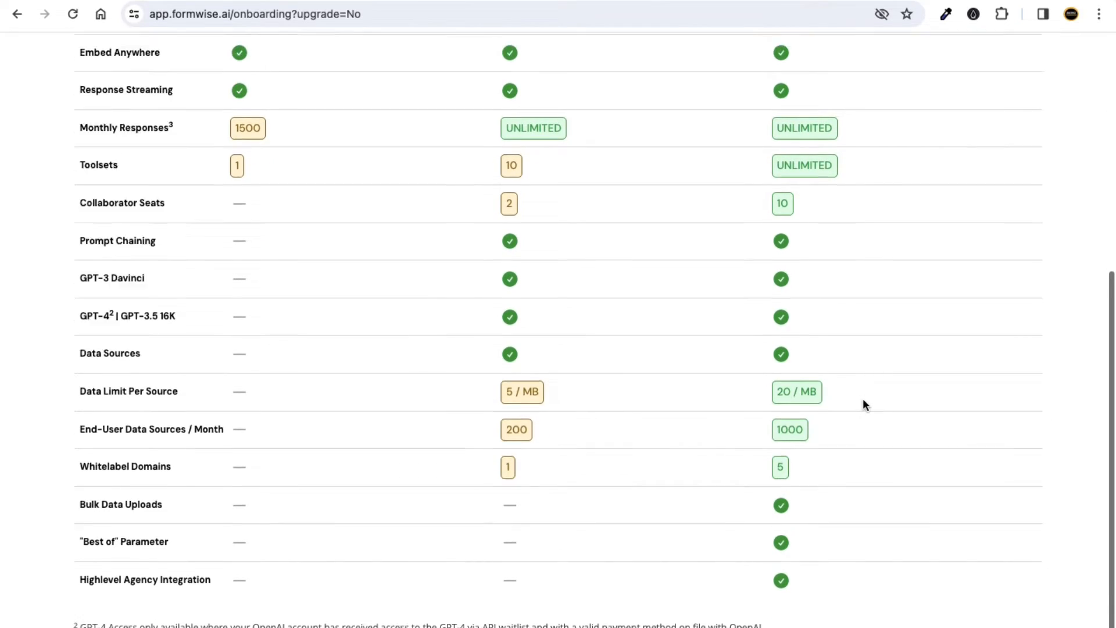
{"action": "left_click_drag", "start_coordinate": [249, 233], "coordinate": [341, 234]}
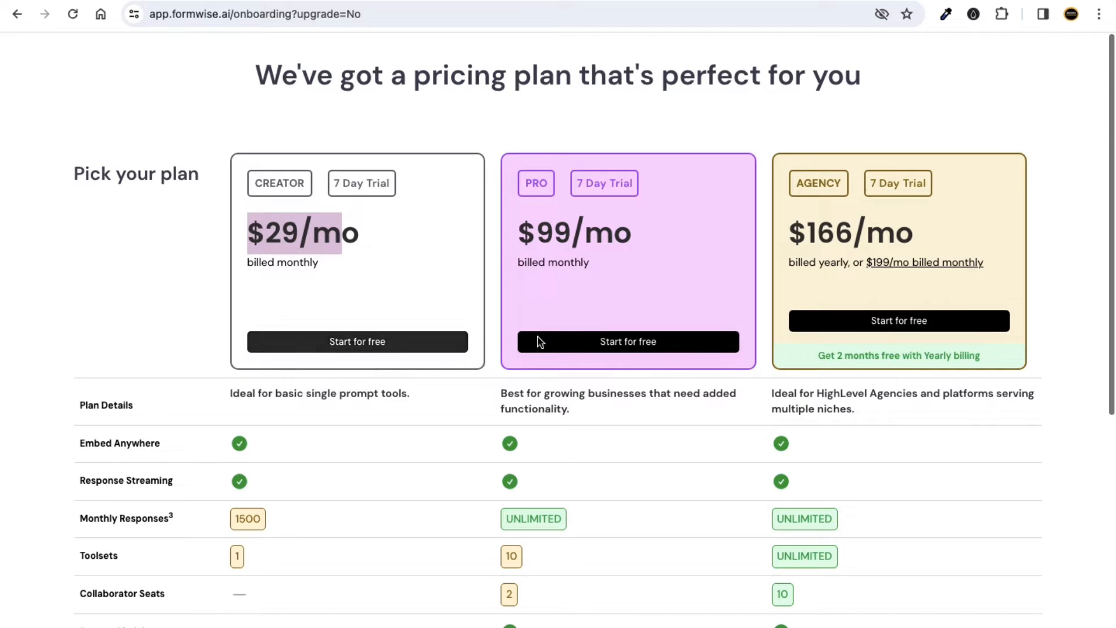
{"action": "left_click", "coordinate": [149, 296]}
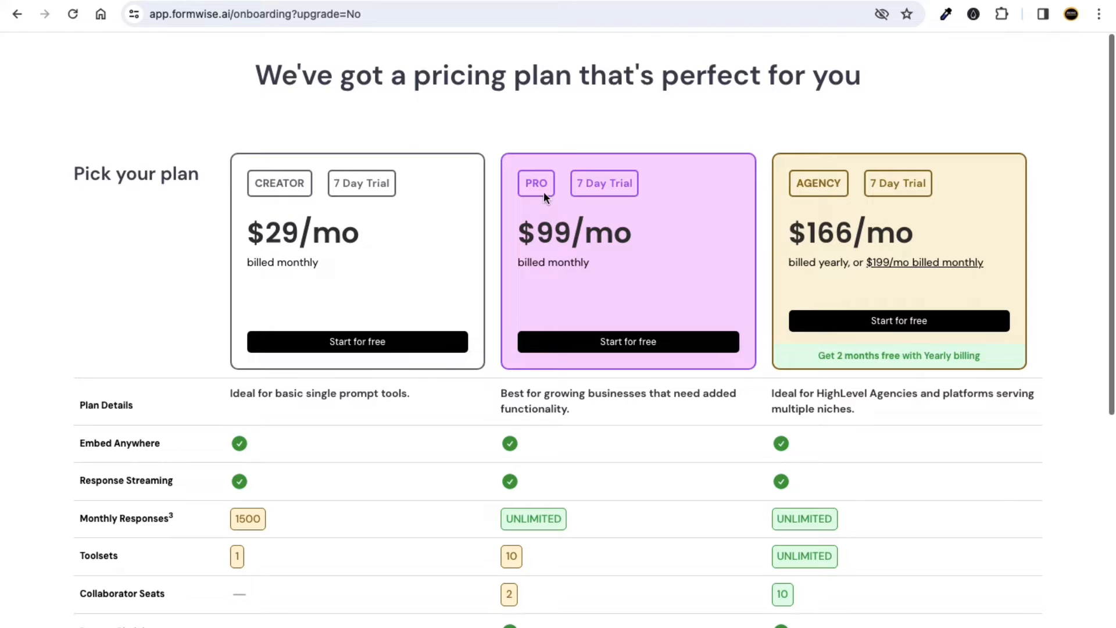
{"action": "left_click_drag", "start_coordinate": [520, 236], "coordinate": [647, 240]}
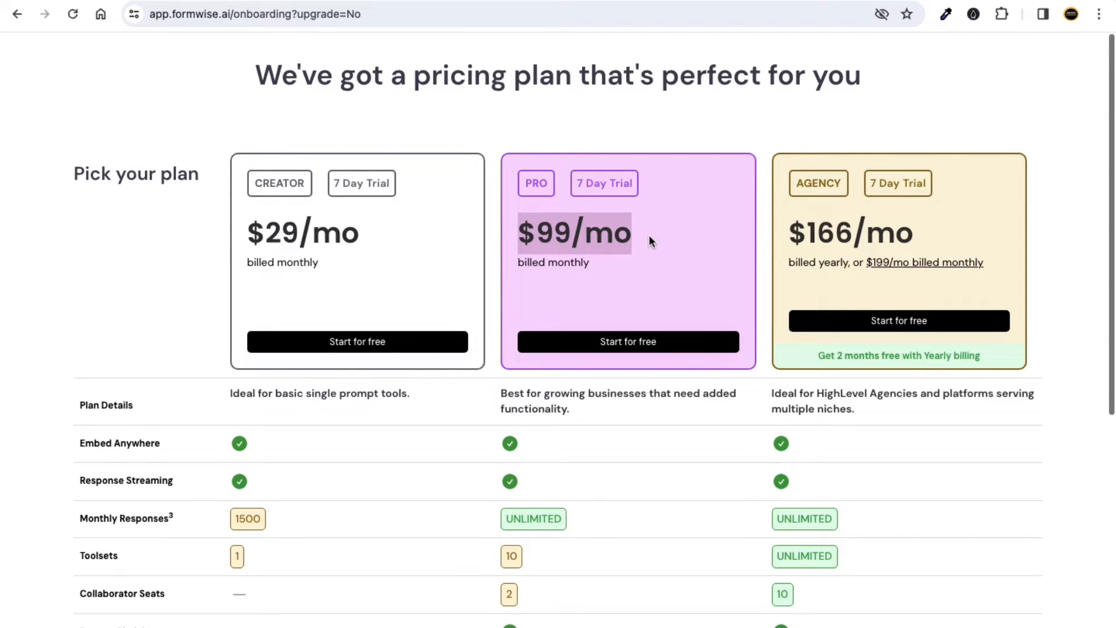
{"action": "left_click", "coordinate": [711, 135]}
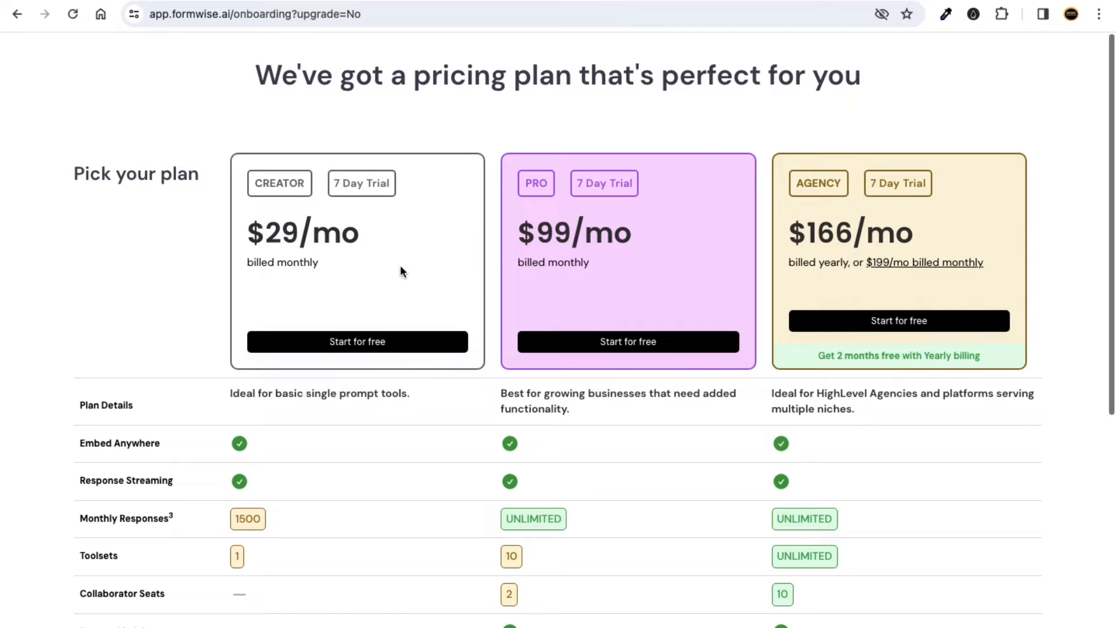
{"action": "scroll", "coordinate": [414, 267], "scroll_direction": "down", "scroll_amount": 1}
{"action": "scroll", "coordinate": [414, 267], "scroll_direction": "up", "scroll_amount": 1}
{"action": "left_click_drag", "start_coordinate": [249, 233], "coordinate": [351, 232]}
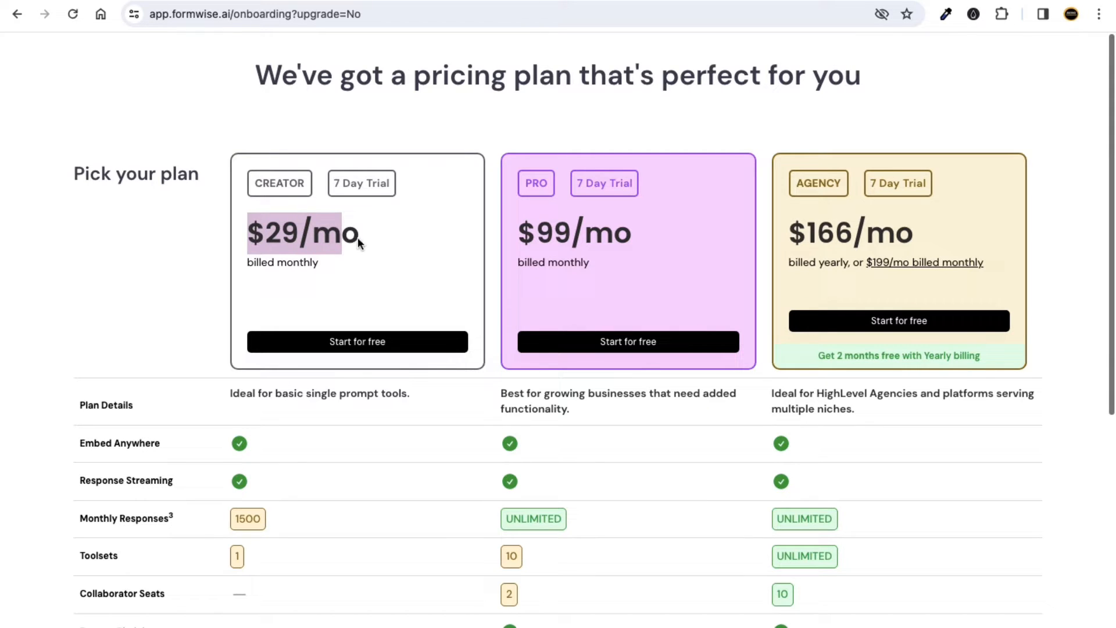
{"action": "scroll", "coordinate": [347, 264], "scroll_direction": "down", "scroll_amount": 2}
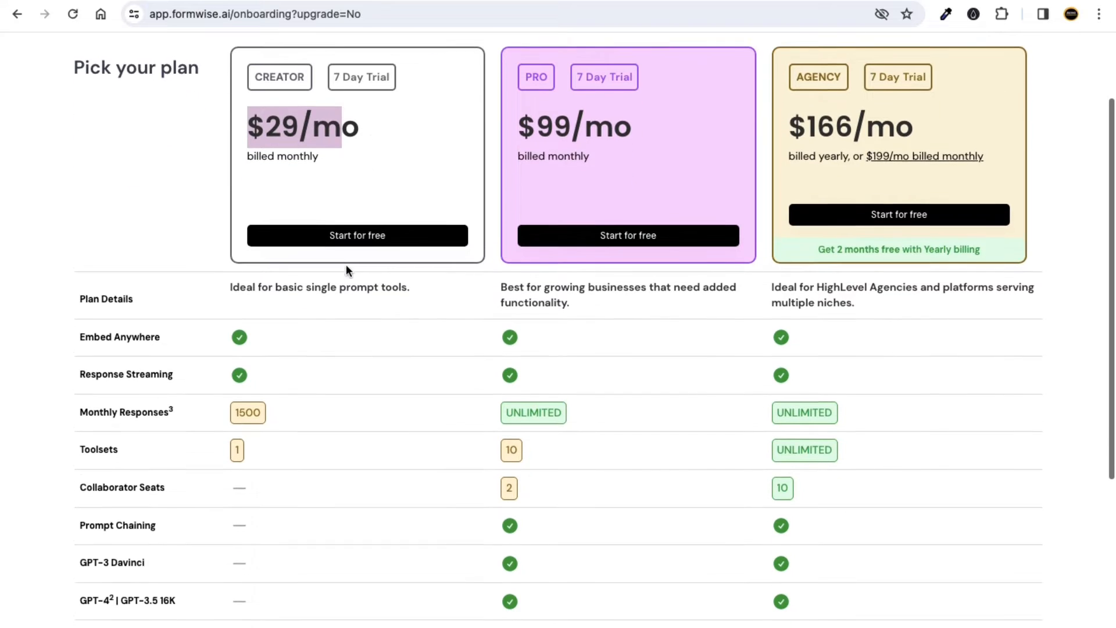
{"action": "left_click_drag", "start_coordinate": [356, 126], "coordinate": [245, 123]}
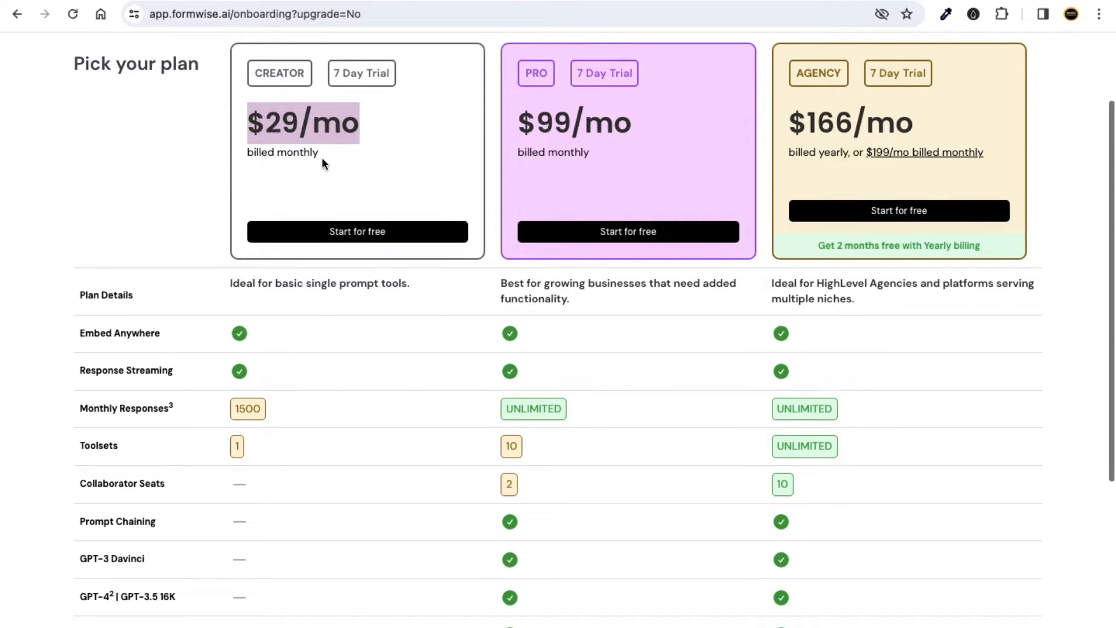
{"action": "scroll", "coordinate": [322, 158], "scroll_direction": "up", "scroll_amount": 1}
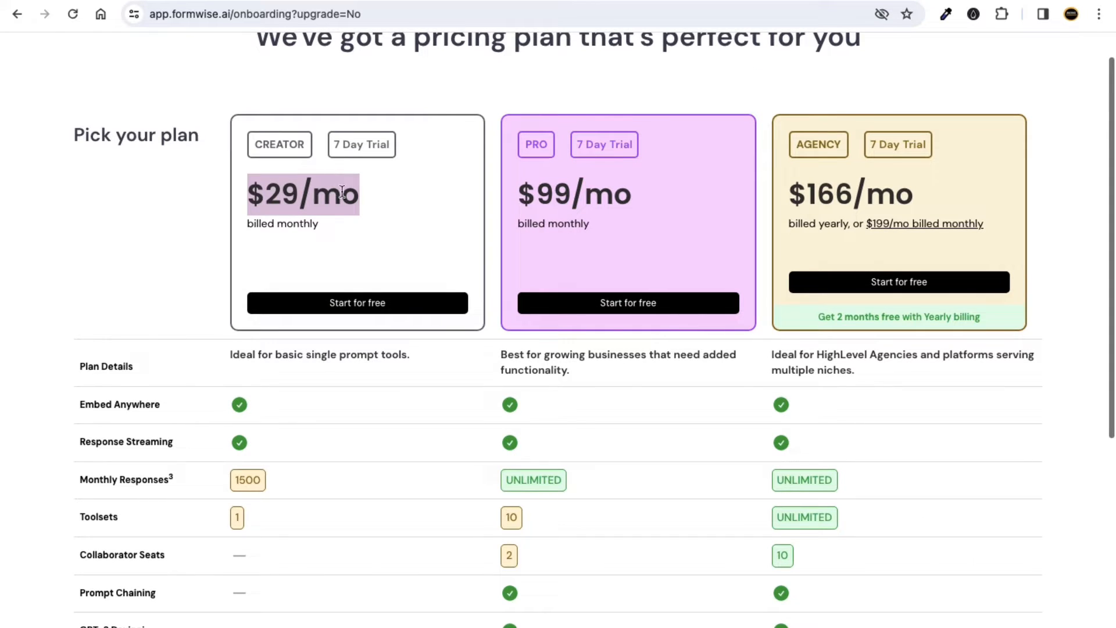
{"action": "left_click", "coordinate": [492, 220]}
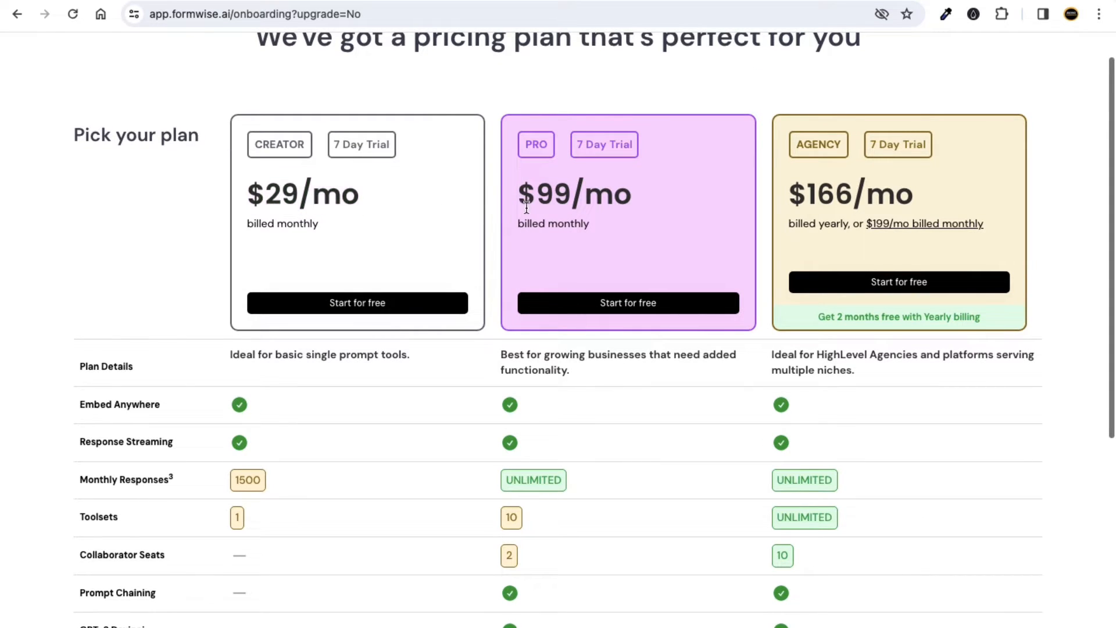
{"action": "left_click_drag", "start_coordinate": [521, 196], "coordinate": [641, 195]}
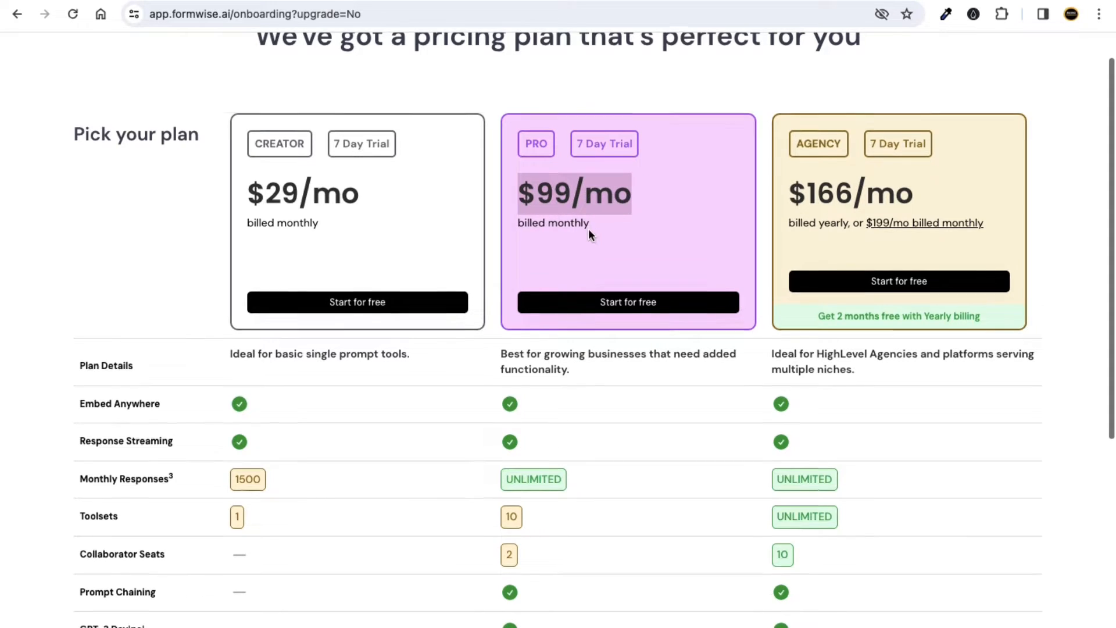
{"action": "scroll", "coordinate": [589, 234], "scroll_direction": "down", "scroll_amount": 2}
{"action": "left_click", "coordinate": [10, 364]}
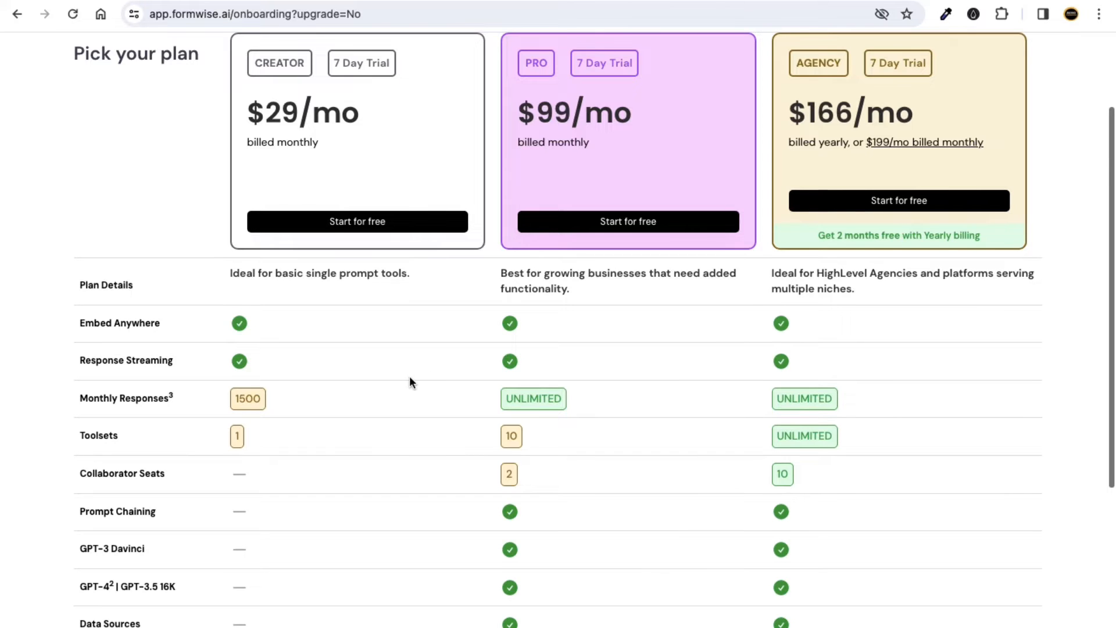
Scroll through the plan comparison table to review the plans' features.
{"action": "scroll", "coordinate": [409, 381], "scroll_direction": "down", "scroll_amount": 2}
{"action": "scroll", "coordinate": [201, 407], "scroll_direction": "down", "scroll_amount": 2}
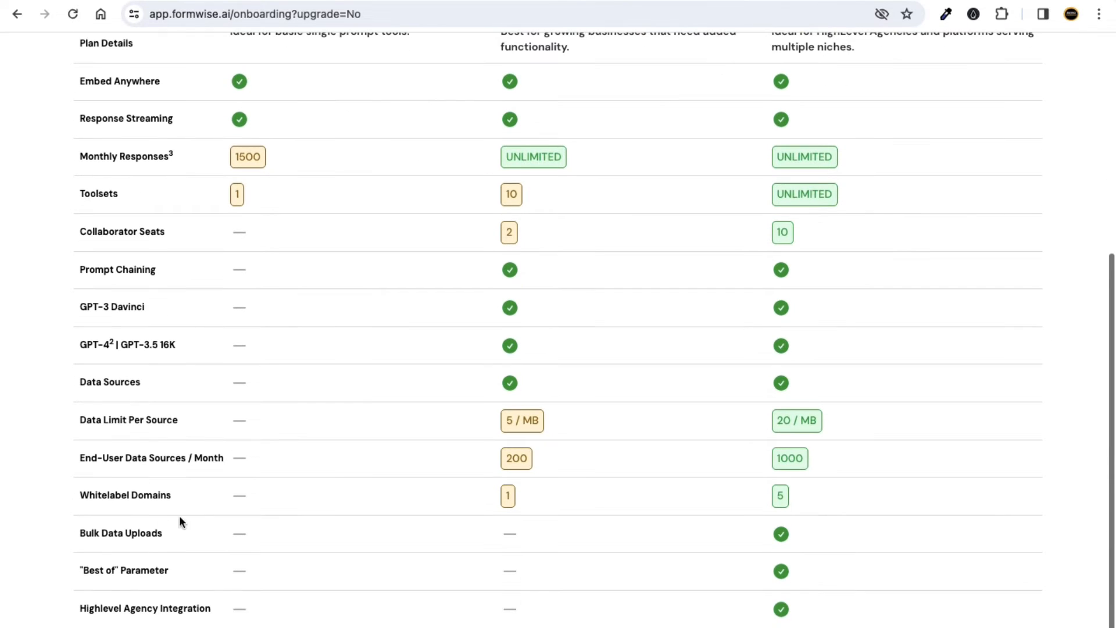
{"action": "scroll", "coordinate": [193, 372], "scroll_direction": "up", "scroll_amount": 1}
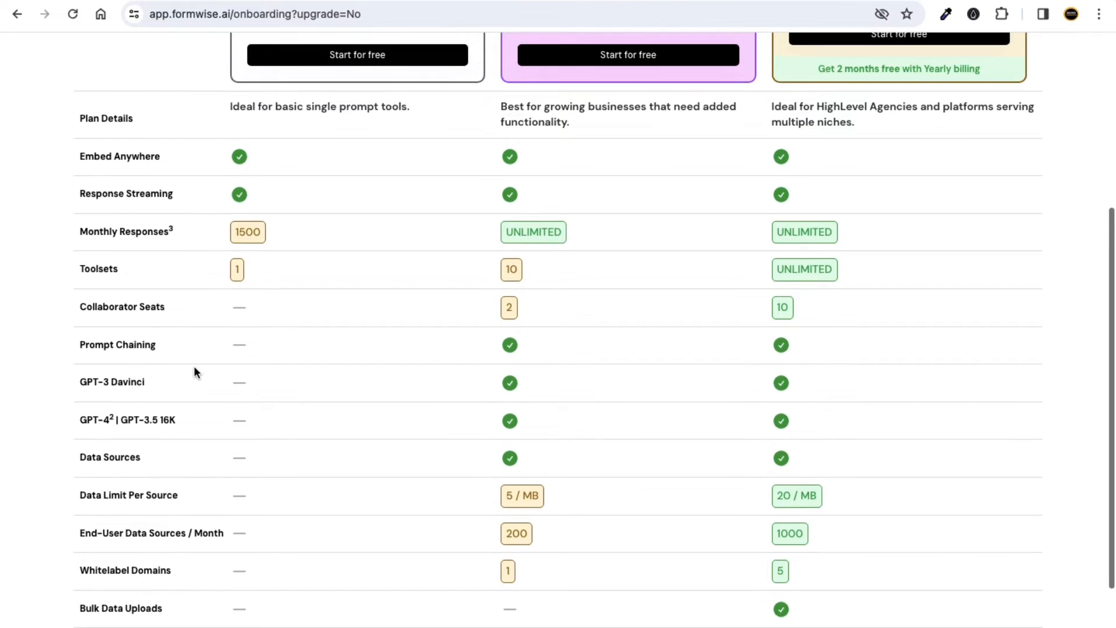
{"action": "scroll", "coordinate": [181, 401], "scroll_direction": "down", "scroll_amount": 2}
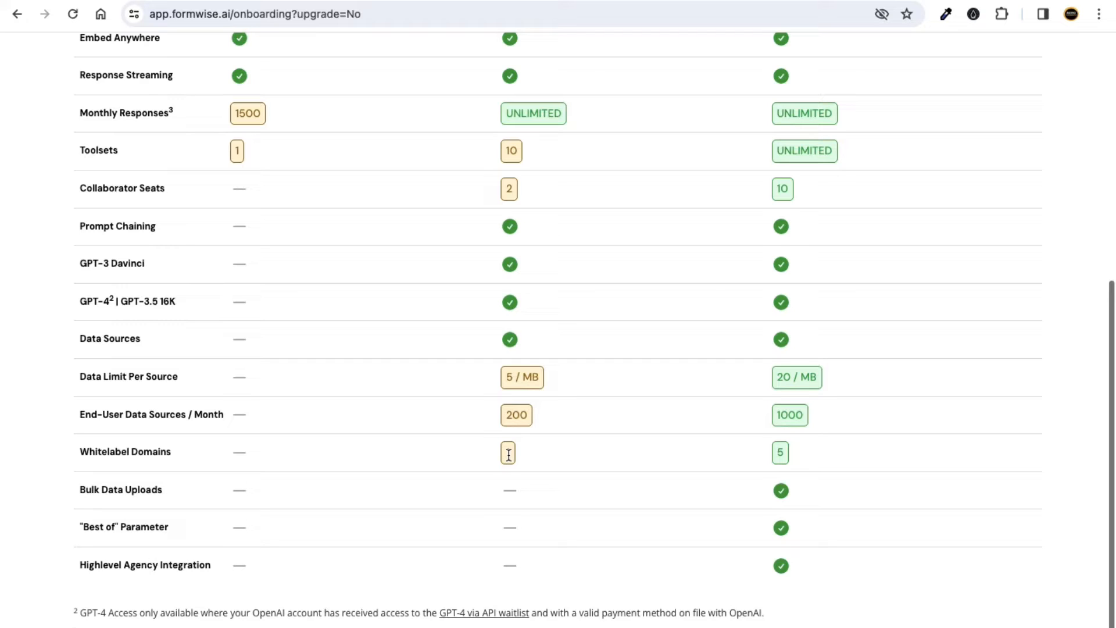
{"action": "scroll", "coordinate": [514, 454], "scroll_direction": "up", "scroll_amount": 6}
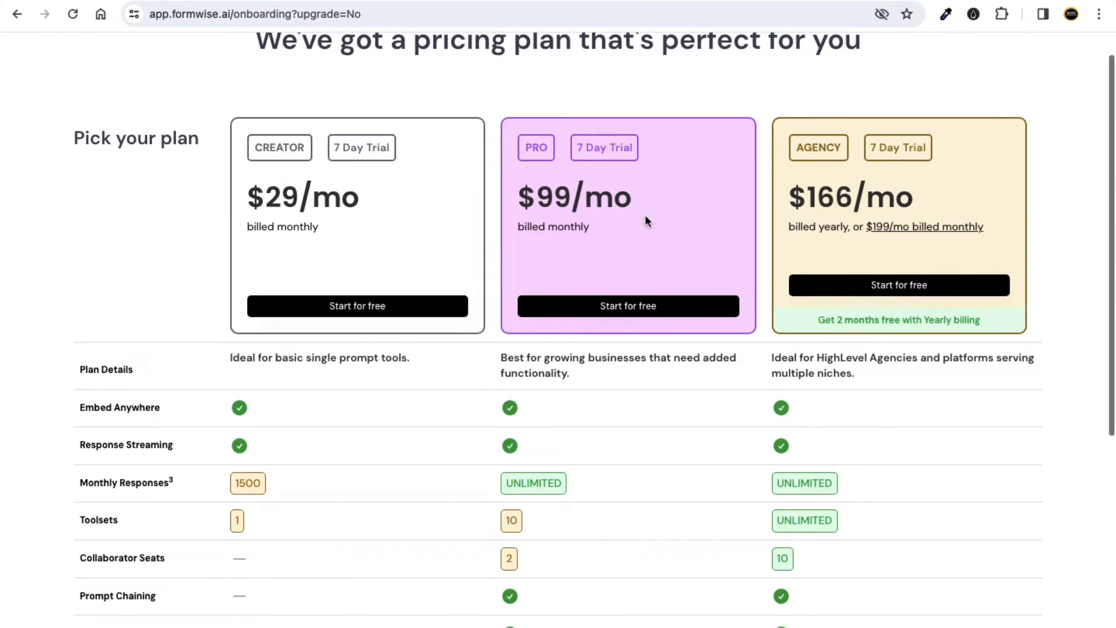
{"action": "scroll", "coordinate": [595, 397], "scroll_direction": "down", "scroll_amount": 1}
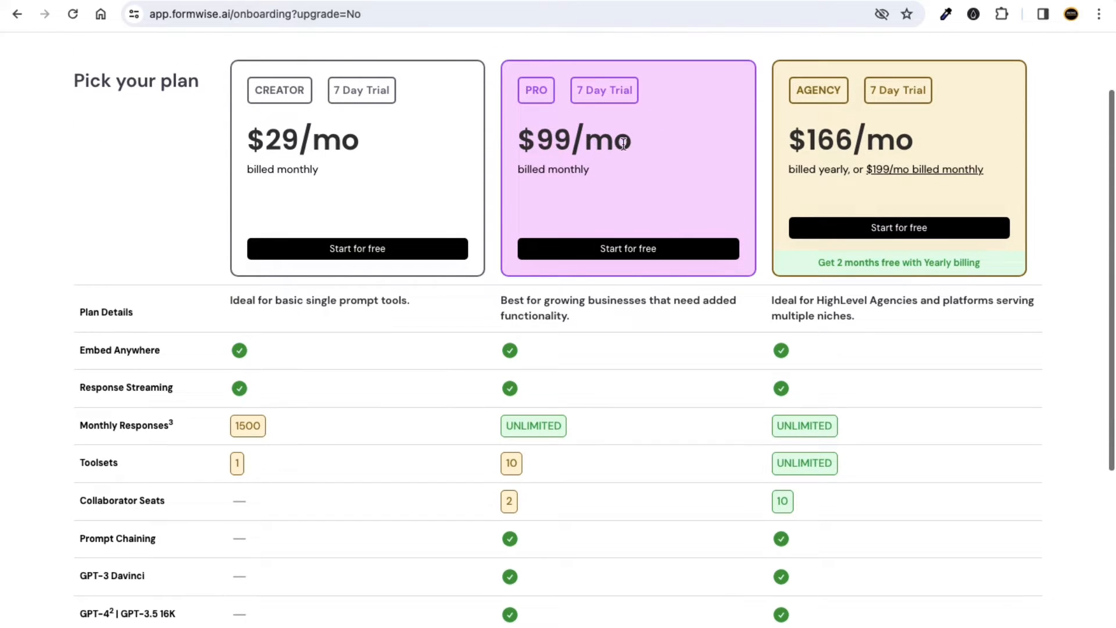
{"action": "scroll", "coordinate": [559, 364], "scroll_direction": "down", "scroll_amount": 5}
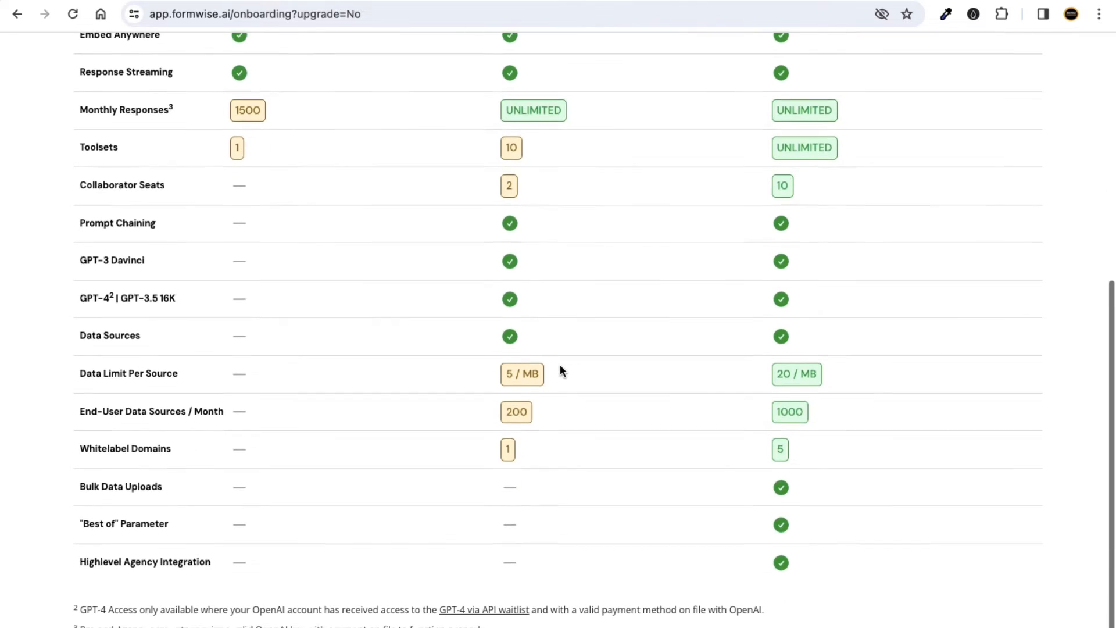
{"action": "scroll", "coordinate": [558, 367], "scroll_direction": "up", "scroll_amount": 6}
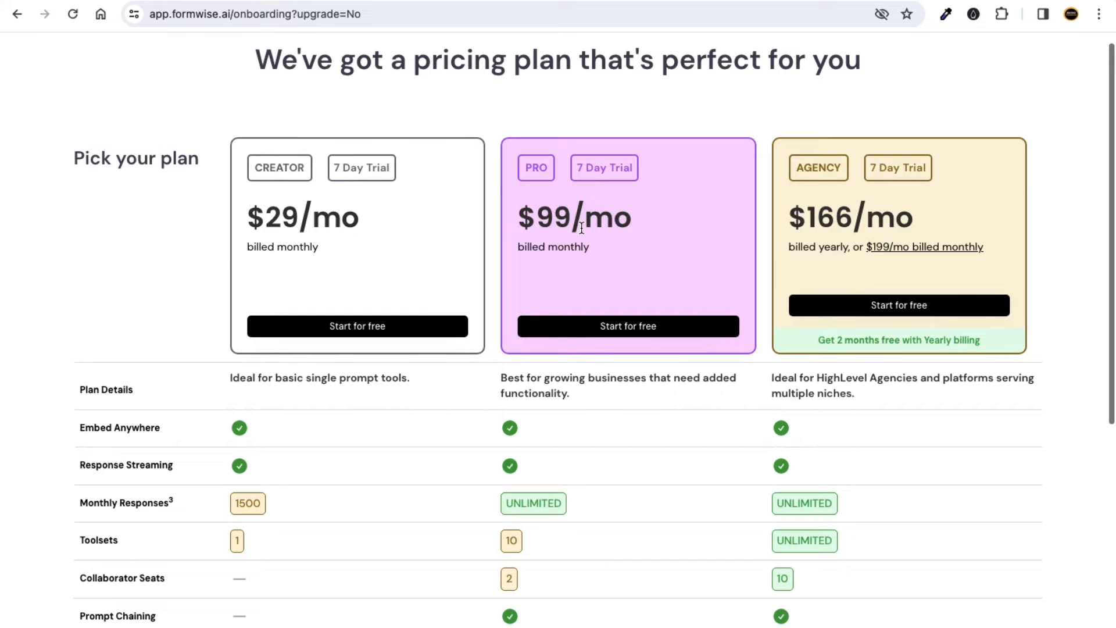
{"action": "scroll", "coordinate": [582, 228], "scroll_direction": "down", "scroll_amount": 3}
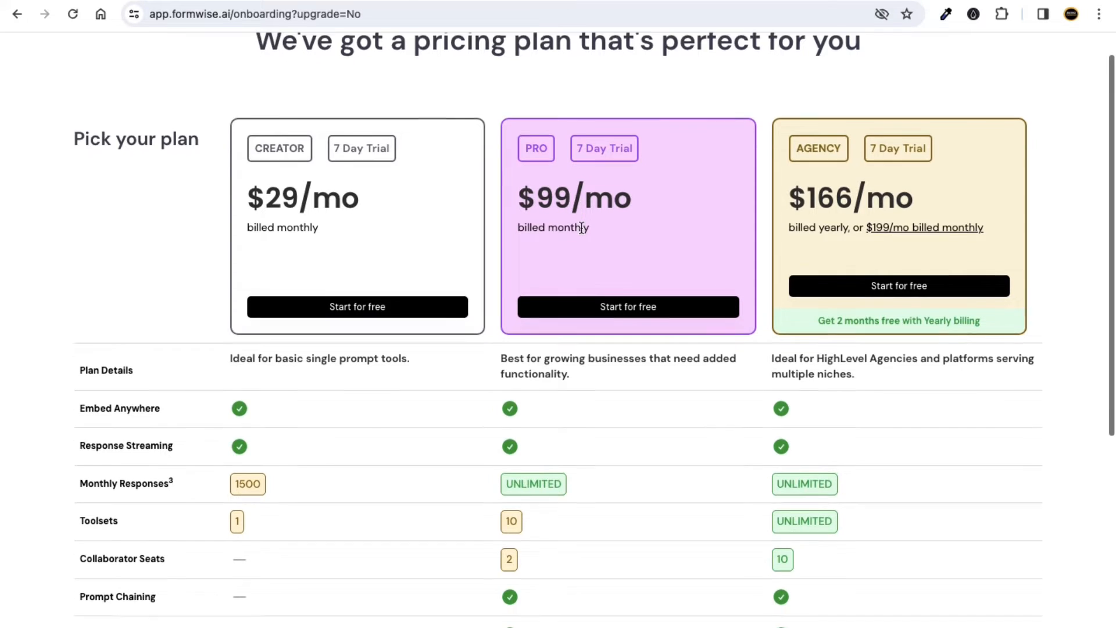
{"action": "scroll", "coordinate": [192, 366], "scroll_direction": "down", "scroll_amount": 2}
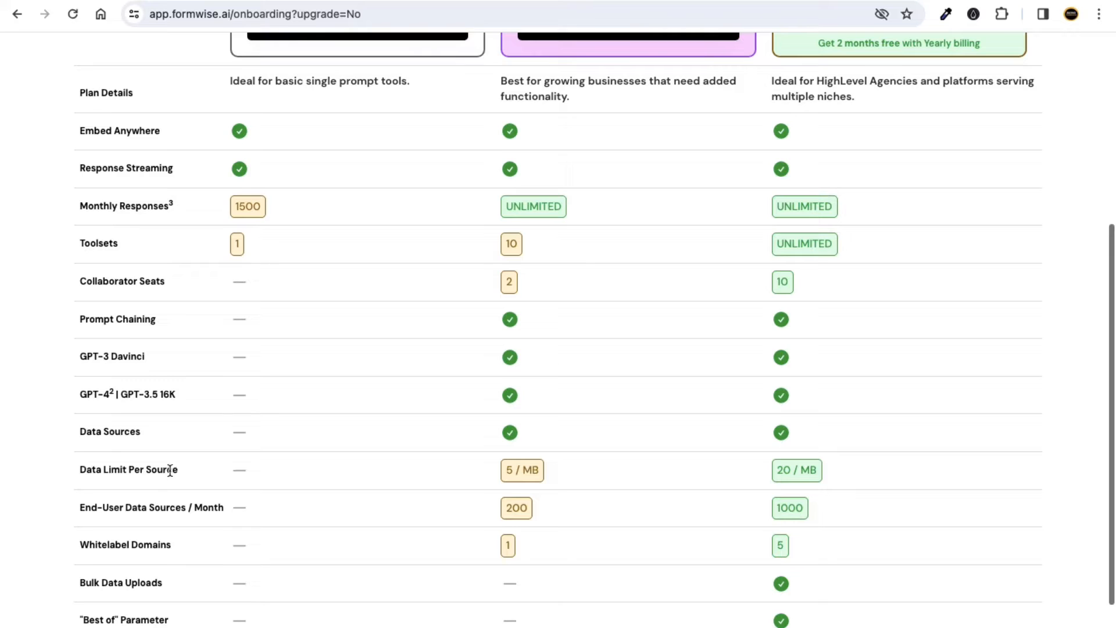
{"action": "scroll", "coordinate": [337, 472], "scroll_direction": "down", "scroll_amount": 2}
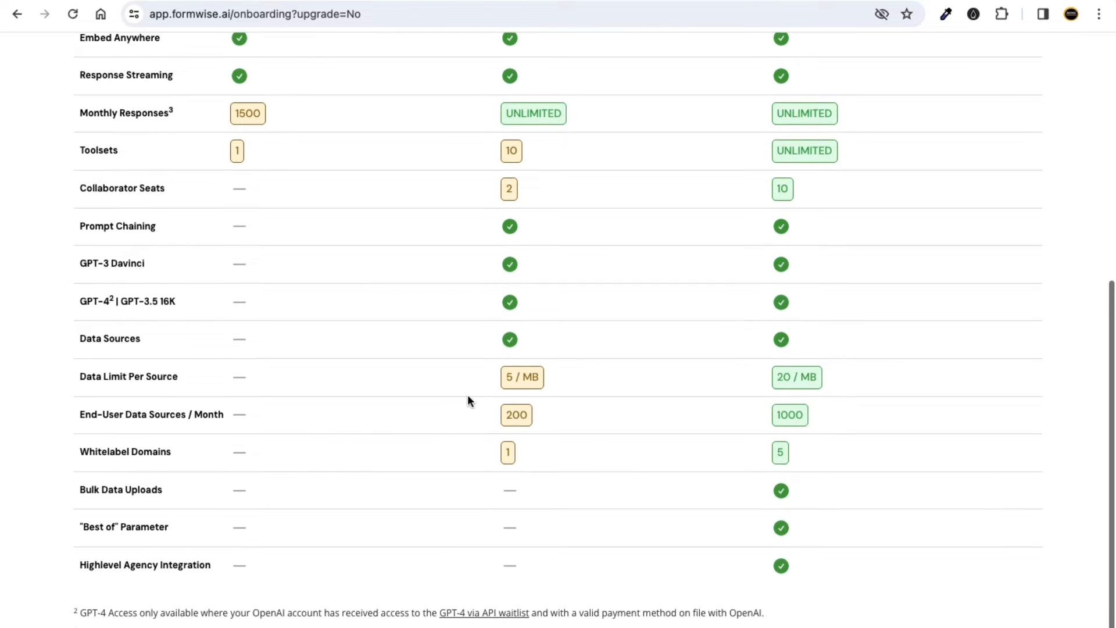
{"action": "scroll", "coordinate": [468, 398], "scroll_direction": "up", "scroll_amount": 7}
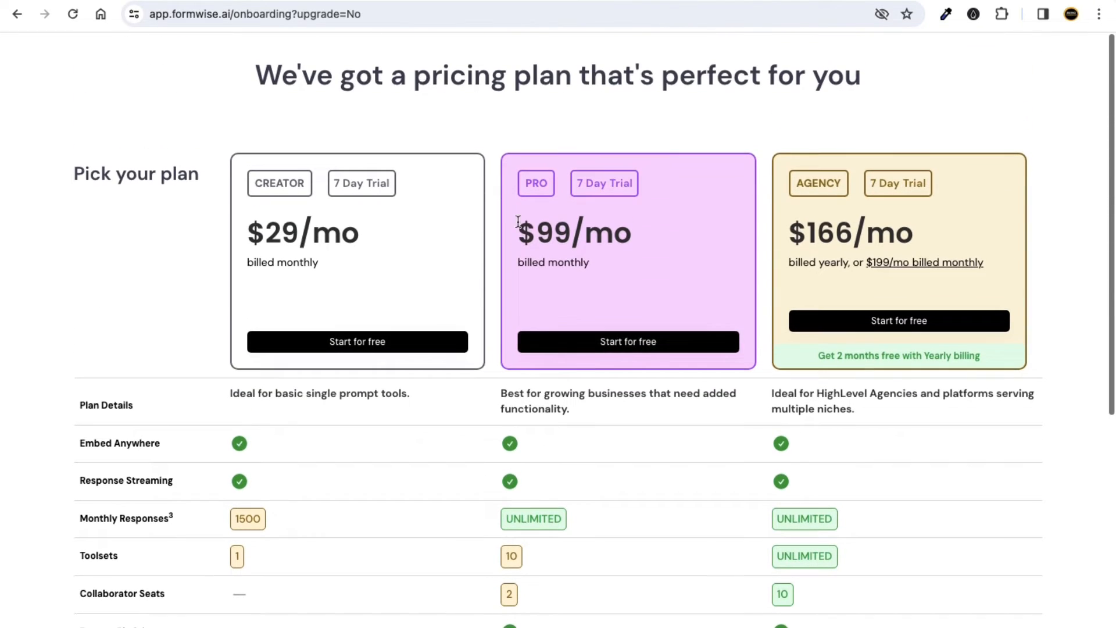
Compare the Pro $99/mo, Creator $29/mo and Agency prices and the 7 Day Trial label.
{"action": "left_click_drag", "start_coordinate": [518, 223], "coordinate": [614, 238]}
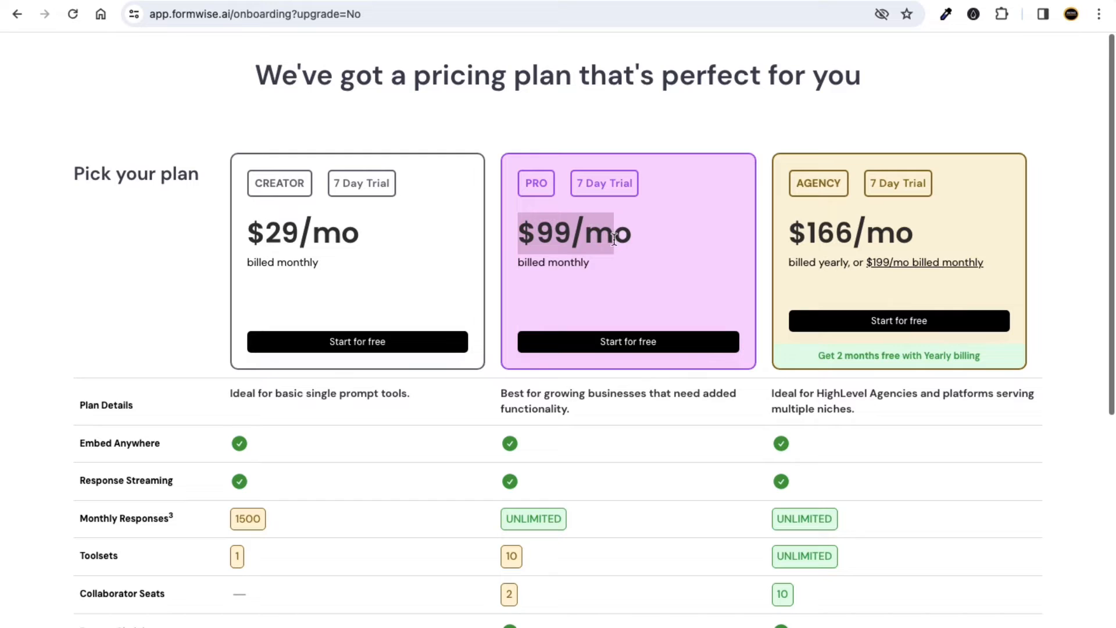
{"action": "left_click", "coordinate": [614, 240]}
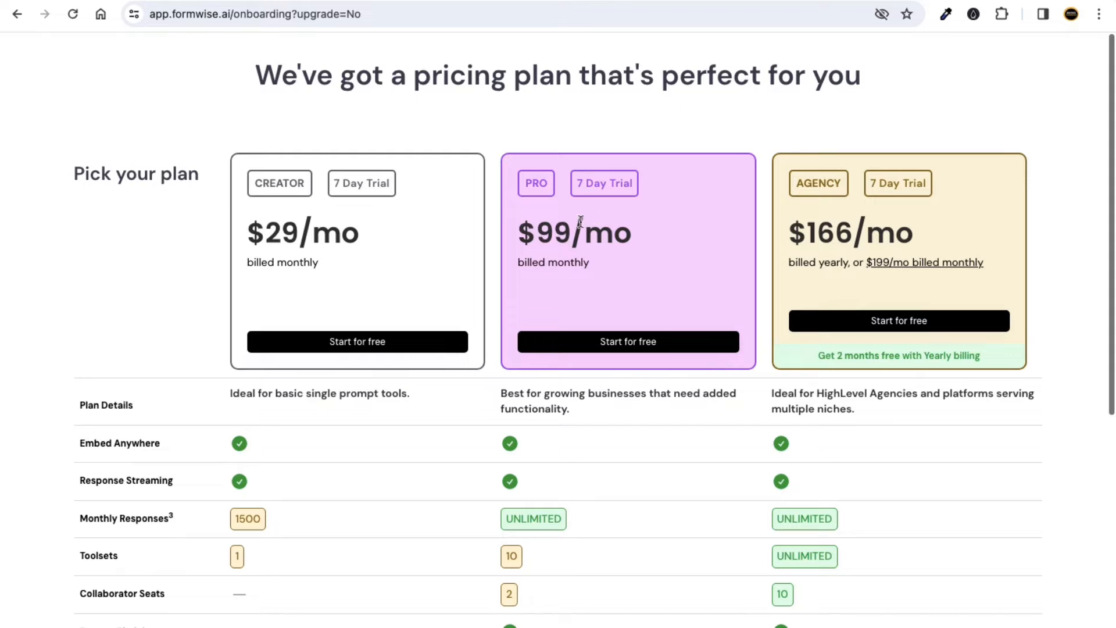
{"action": "left_click_drag", "start_coordinate": [519, 231], "coordinate": [622, 230]}
{"action": "left_click", "coordinate": [621, 229]}
{"action": "left_click_drag", "start_coordinate": [520, 233], "coordinate": [642, 235]}
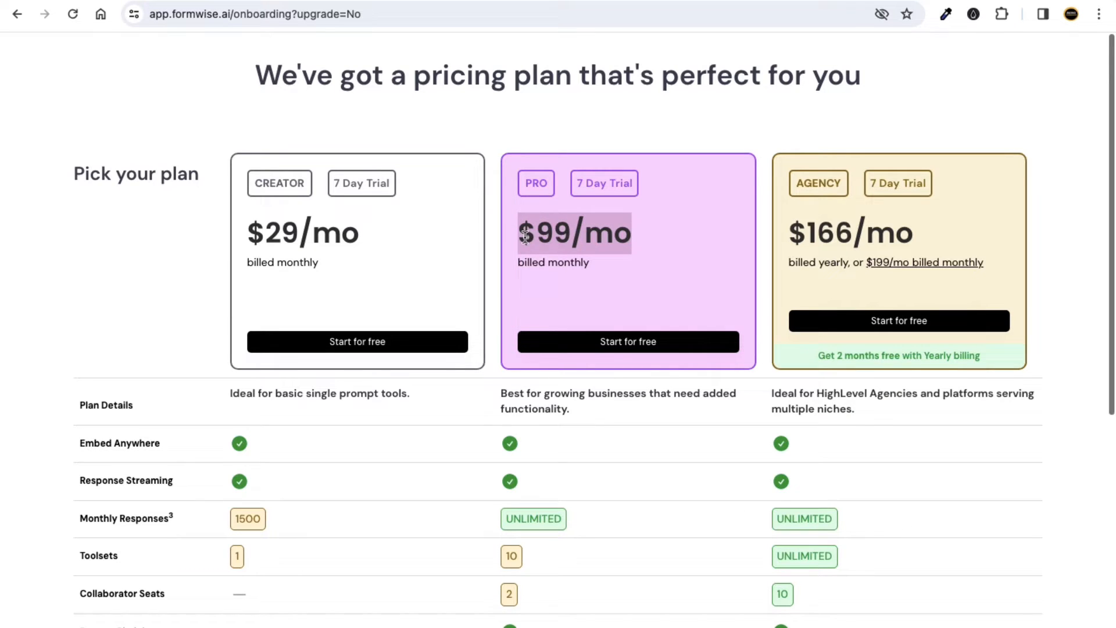
{"action": "left_click_drag", "start_coordinate": [525, 235], "coordinate": [622, 236]}
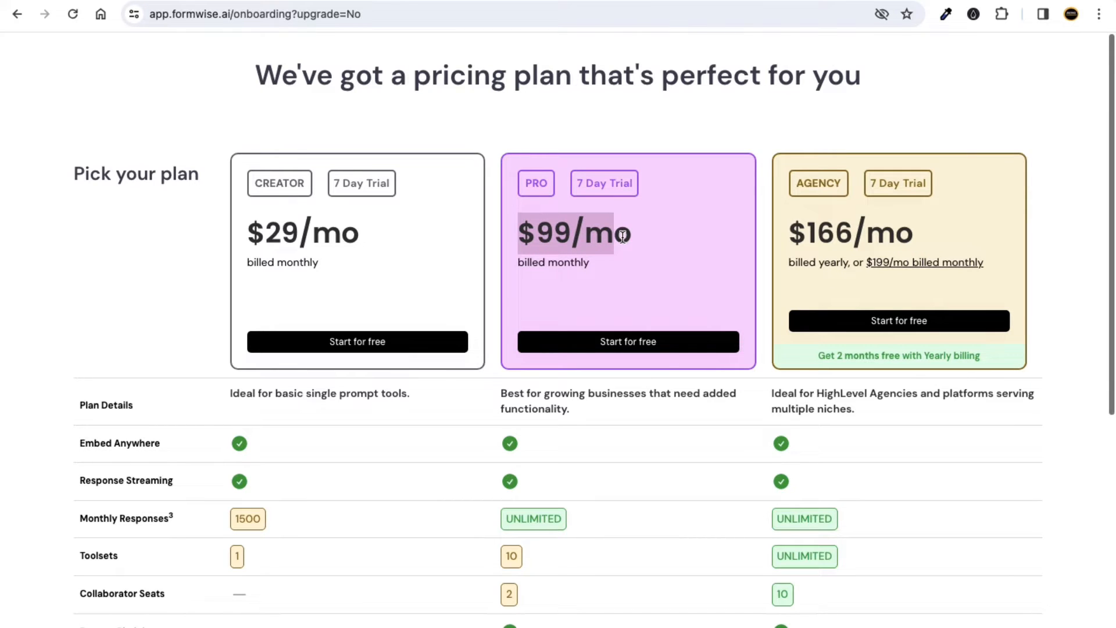
{"action": "left_click", "coordinate": [612, 237]}
{"action": "left_click_drag", "start_coordinate": [381, 237], "coordinate": [244, 231]}
{"action": "left_click_drag", "start_coordinate": [808, 233], "coordinate": [898, 234]}
{"action": "left_click", "coordinate": [702, 130]}
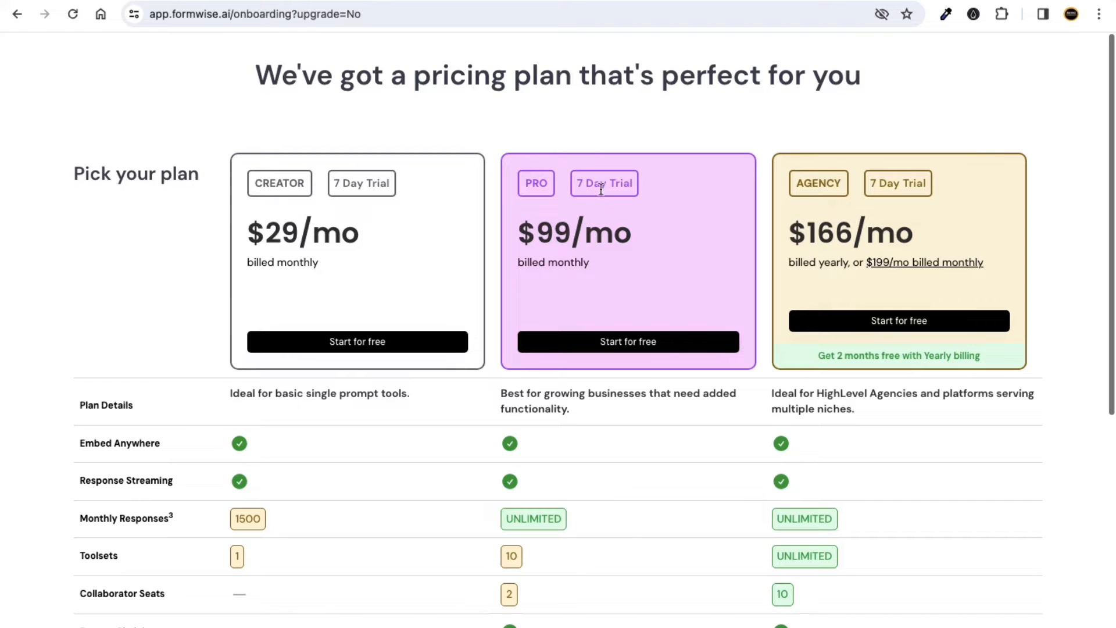
{"action": "left_click_drag", "start_coordinate": [584, 186], "coordinate": [628, 188]}
{"action": "left_click", "coordinate": [599, 227]}
Recheck the Pro and Creator prices, then start the Pro plan's free trial.
{"action": "scroll", "coordinate": [595, 253], "scroll_direction": "down", "scroll_amount": 3}
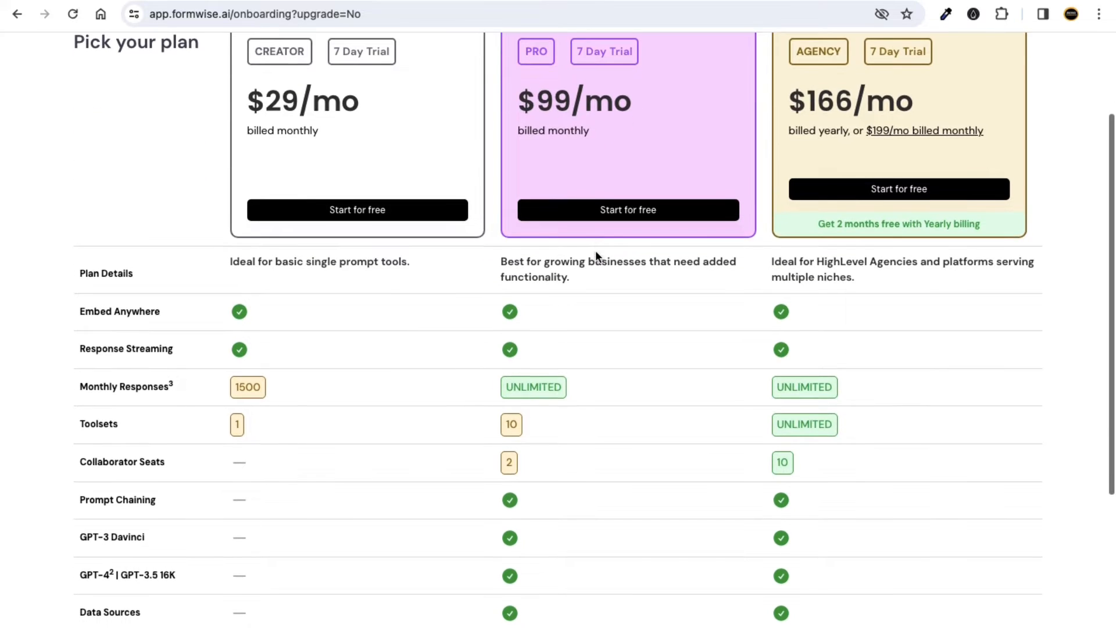
{"action": "scroll", "coordinate": [599, 256], "scroll_direction": "down", "scroll_amount": 3}
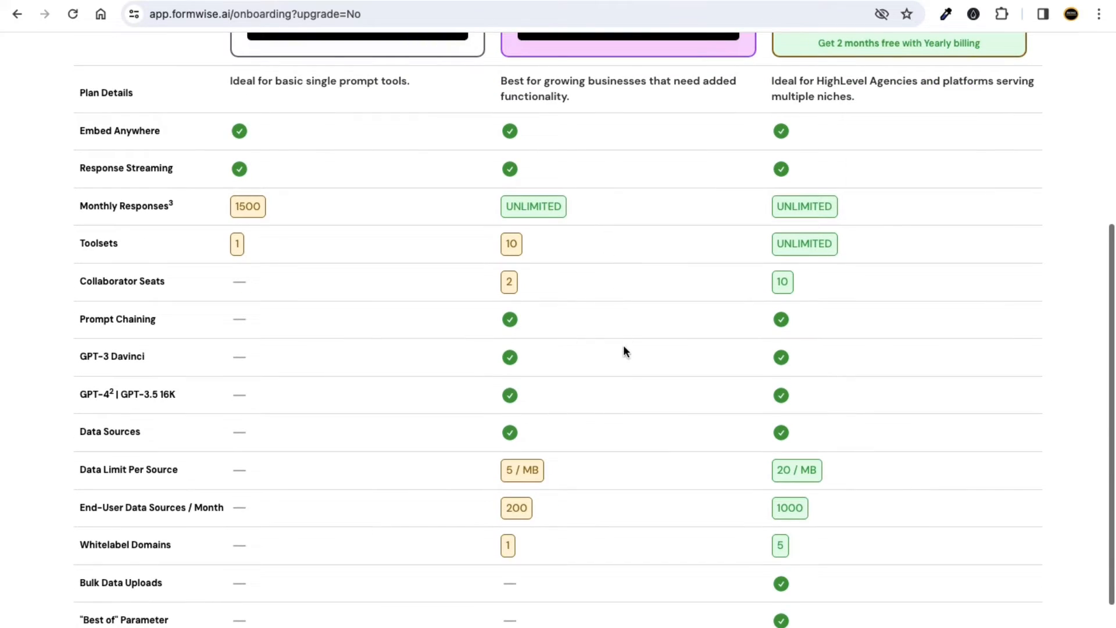
{"action": "scroll", "coordinate": [624, 354], "scroll_direction": "up", "scroll_amount": 5}
{"action": "left_click_drag", "start_coordinate": [538, 229], "coordinate": [618, 227]}
{"action": "left_click", "coordinate": [594, 230]}
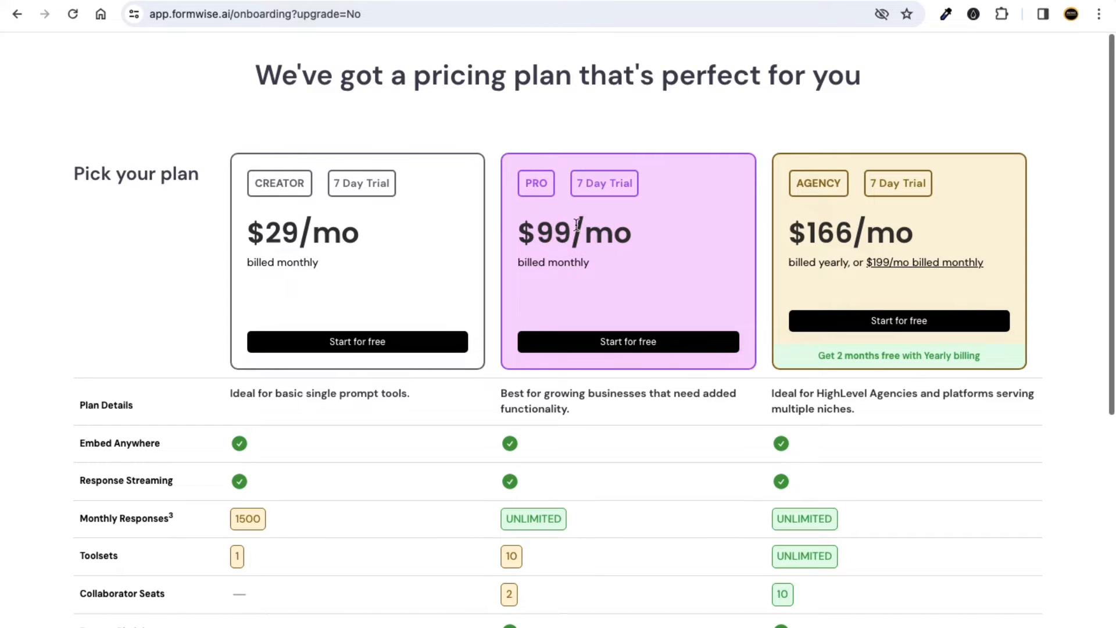
{"action": "left_click_drag", "start_coordinate": [361, 234], "coordinate": [269, 235]}
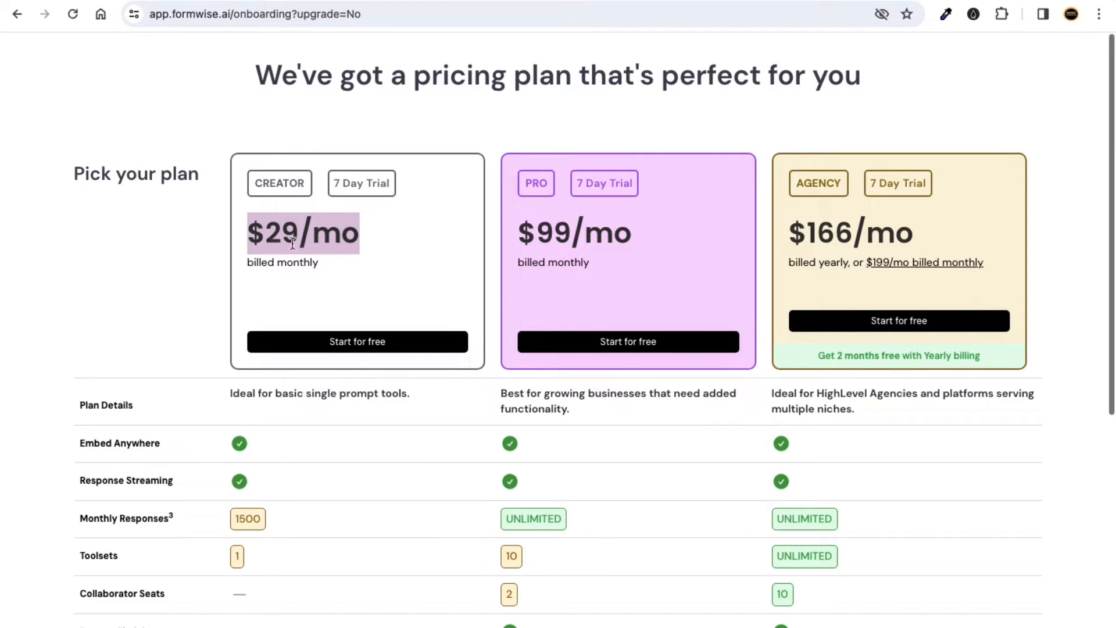
{"action": "left_click", "coordinate": [630, 245]}
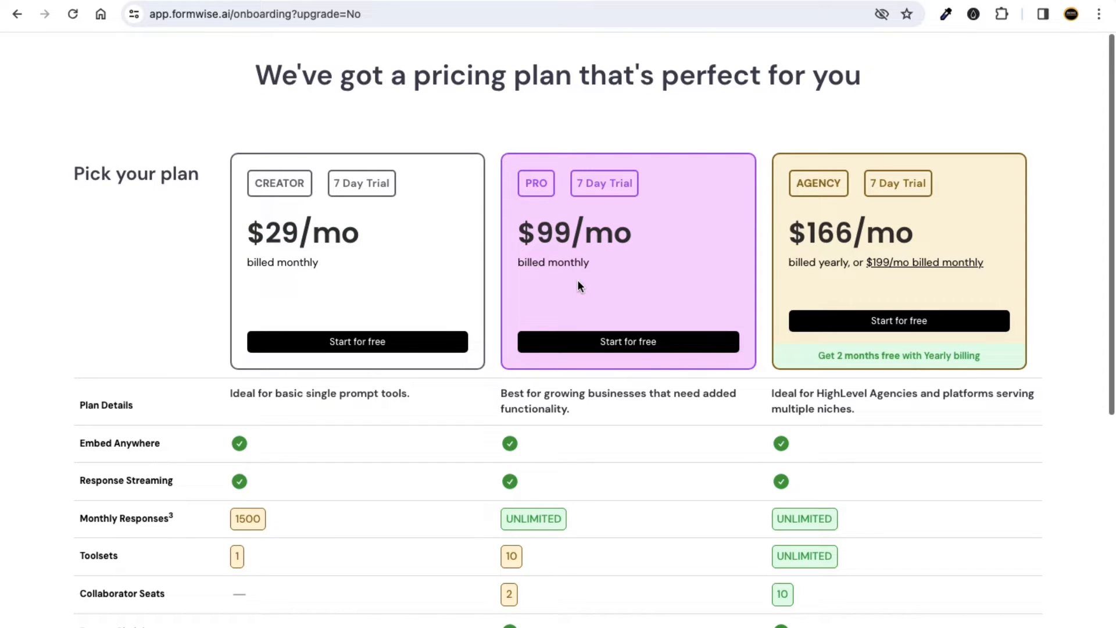
{"action": "left_click", "coordinate": [619, 344]}
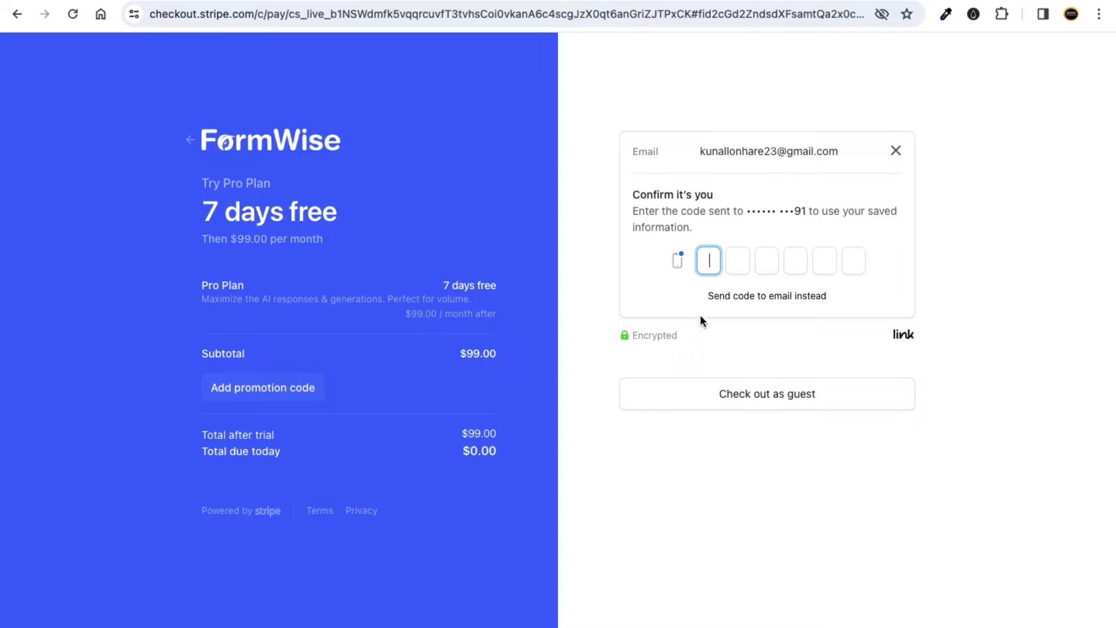
Open the promotion code field, then check out as guest without Link verification.
{"action": "left_click", "coordinate": [290, 389]}
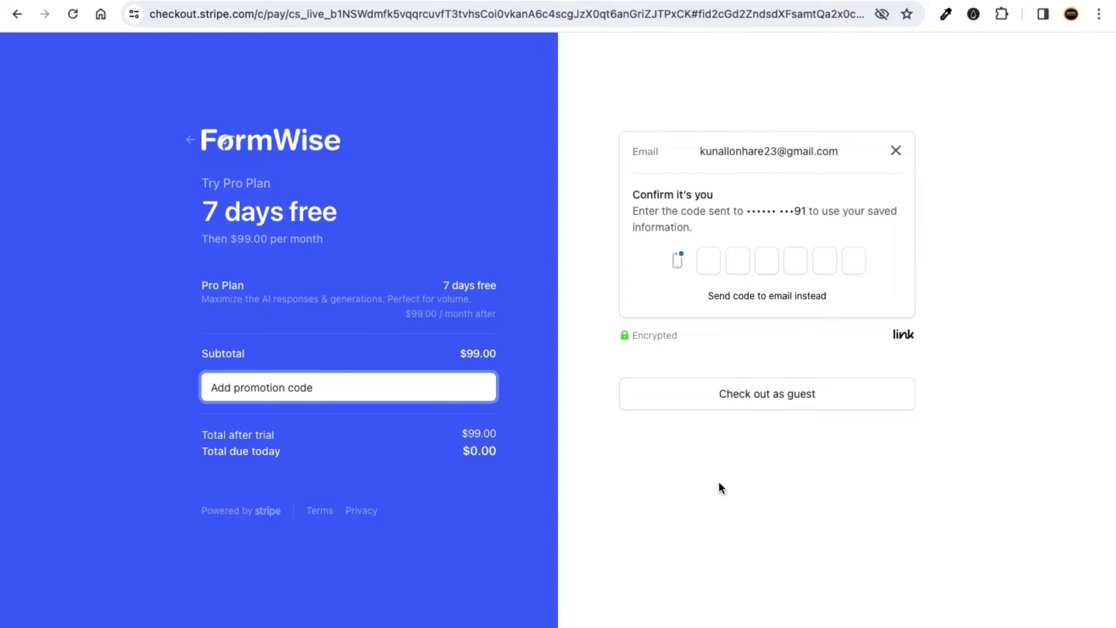
{"action": "left_click", "coordinate": [760, 394]}
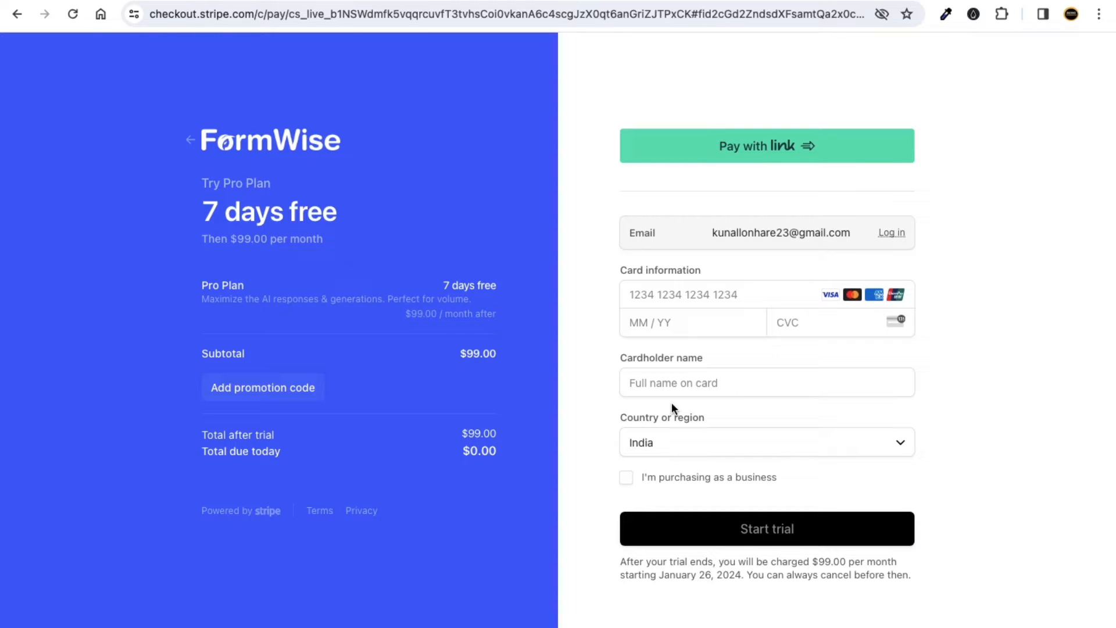
Highlight the '7 days free' heading on the Stripe checkout page.
{"action": "left_click_drag", "start_coordinate": [202, 210], "coordinate": [342, 216]}
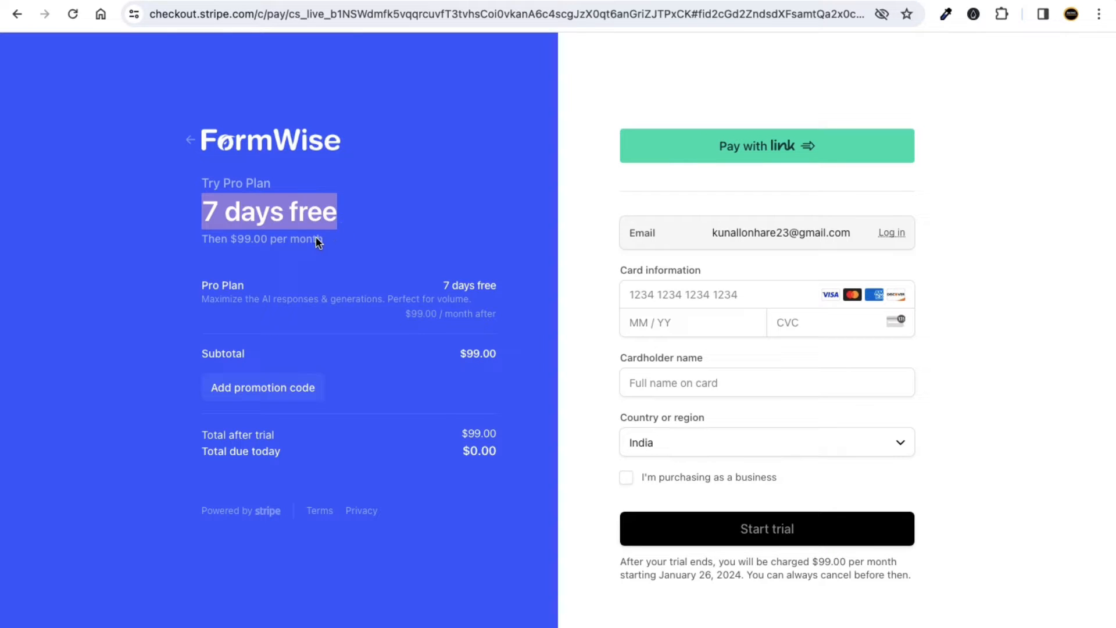
{"action": "left_click", "coordinate": [230, 218]}
{"action": "left_click_drag", "start_coordinate": [204, 213], "coordinate": [339, 217]}
{"action": "left_click", "coordinate": [418, 207]}
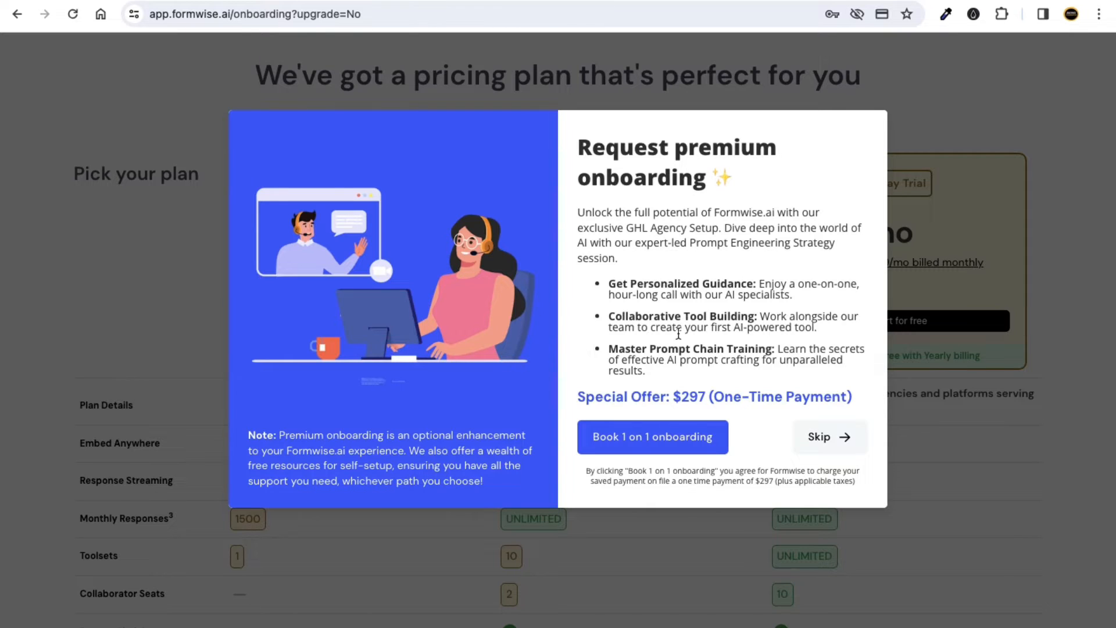
Read the premium onboarding offer, highlighting its heading and the $297 price.
{"action": "left_click_drag", "start_coordinate": [578, 144], "coordinate": [695, 153]}
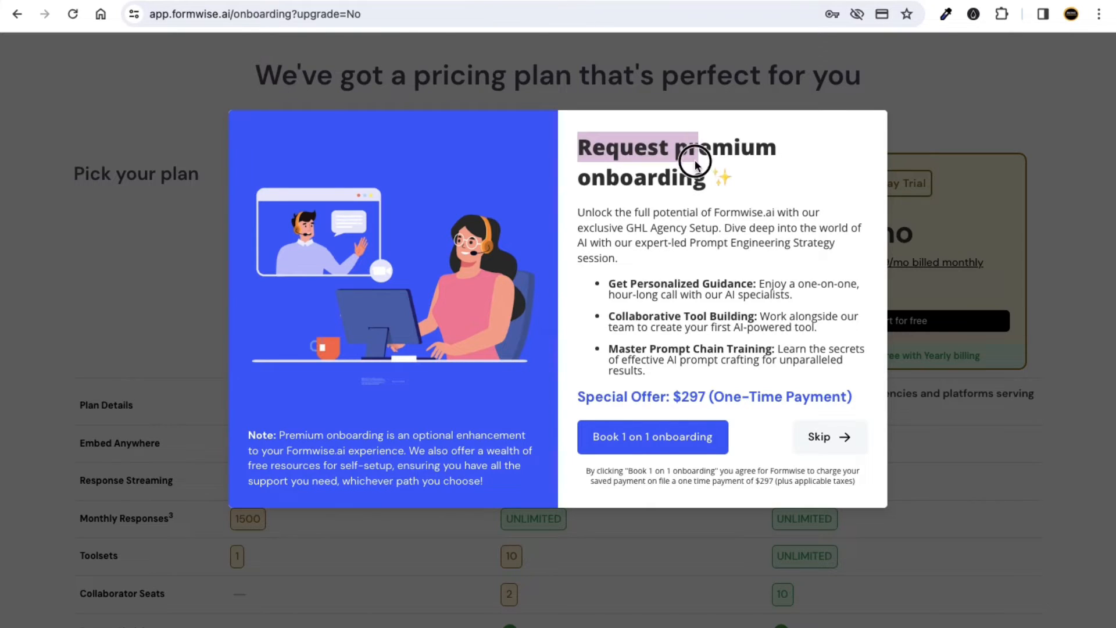
{"action": "left_click", "coordinate": [704, 253]}
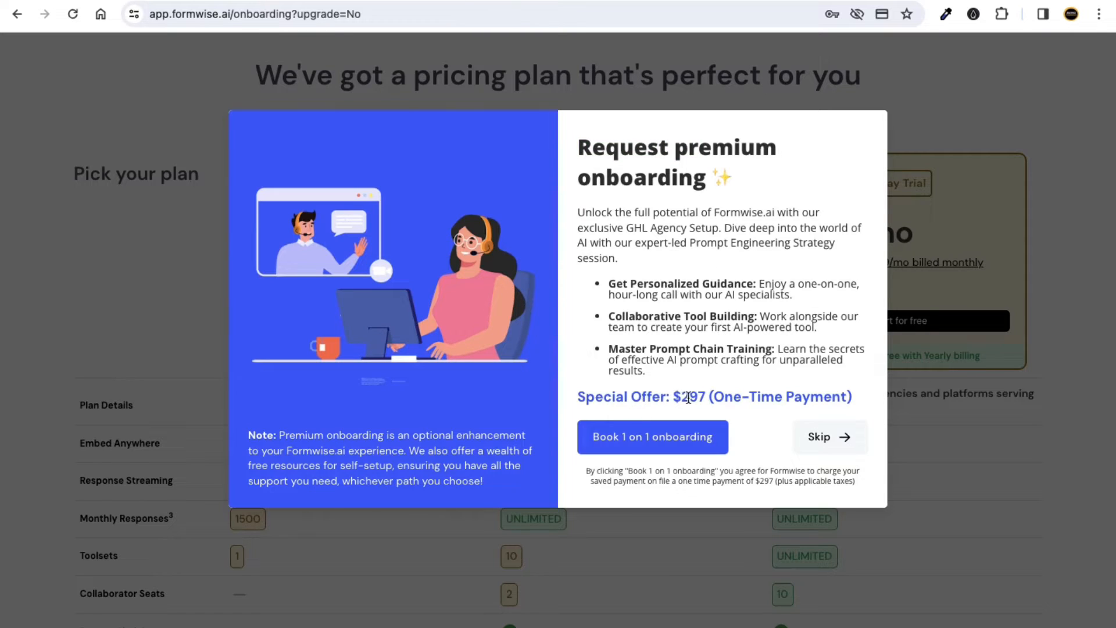
{"action": "left_click_drag", "start_coordinate": [676, 398], "coordinate": [708, 396]}
{"action": "left_click", "coordinate": [774, 368]}
{"action": "right_click", "coordinate": [633, 442]}
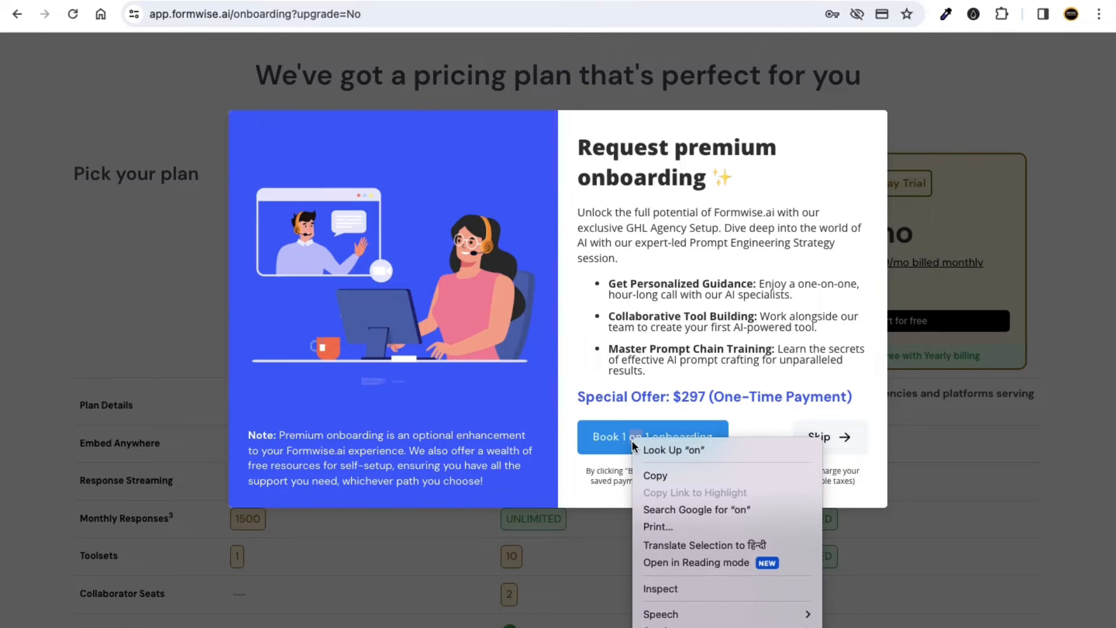
{"action": "left_click", "coordinate": [639, 400]}
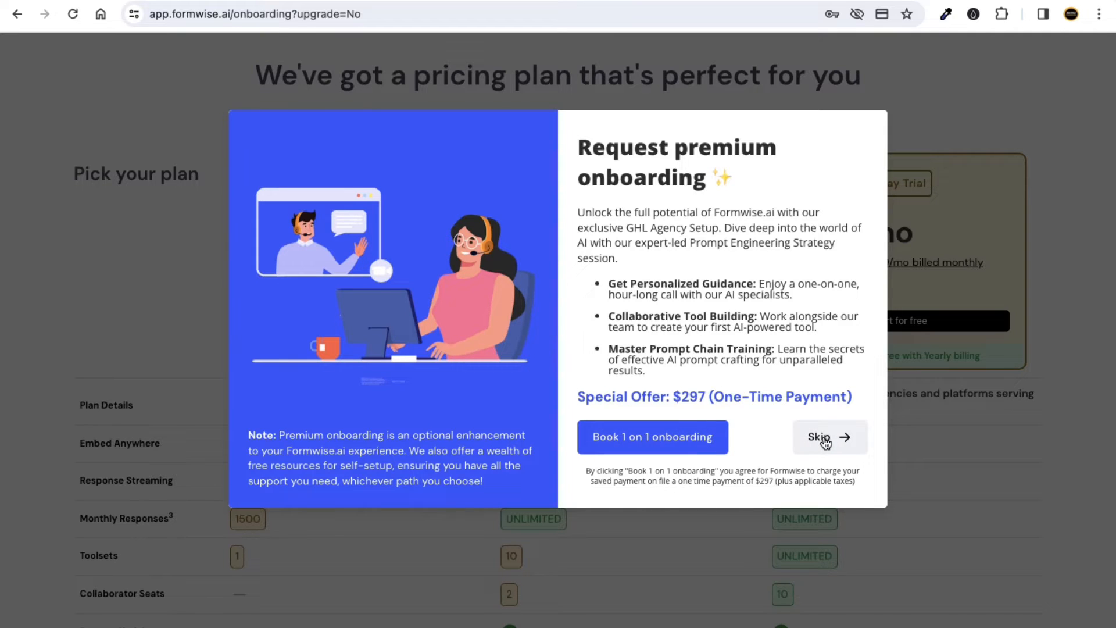
Skip the premium onboarding offer, browse the pre-built tools list, and skip adding any.
{"action": "left_click", "coordinate": [826, 440]}
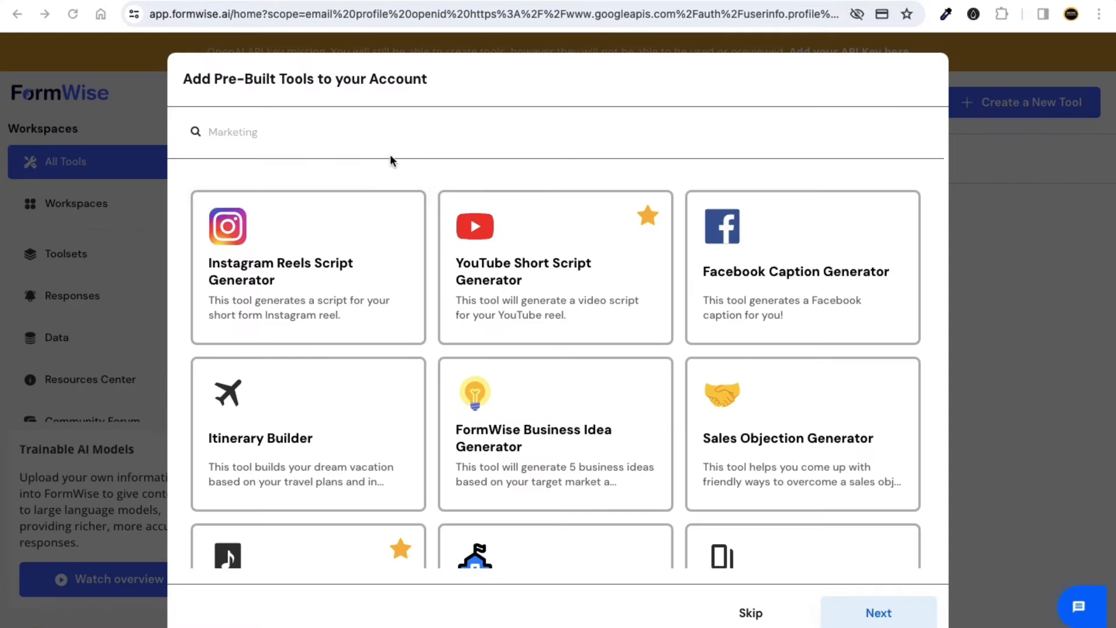
{"action": "scroll", "coordinate": [407, 198], "scroll_direction": "down", "scroll_amount": 2}
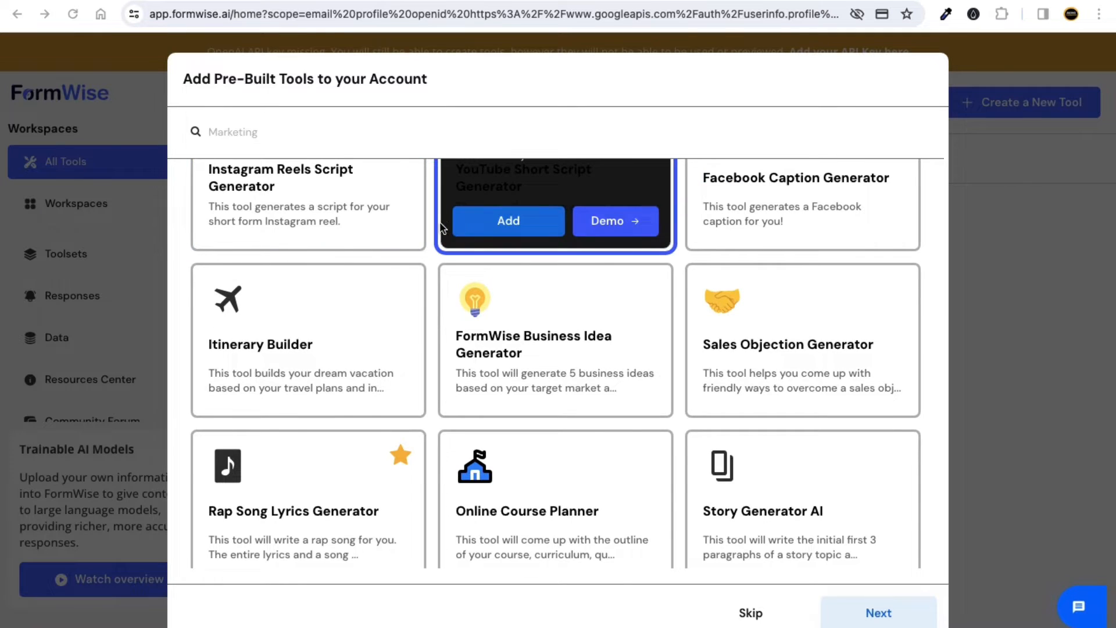
{"action": "scroll", "coordinate": [439, 224], "scroll_direction": "up", "scroll_amount": 2}
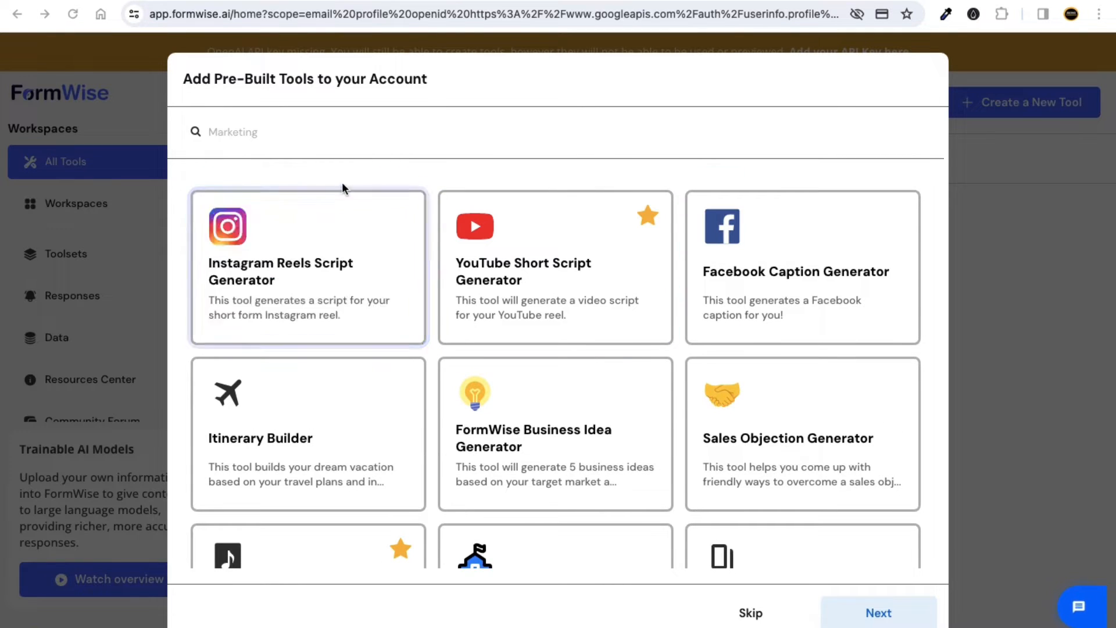
{"action": "scroll", "coordinate": [624, 284], "scroll_direction": "down", "scroll_amount": 10}
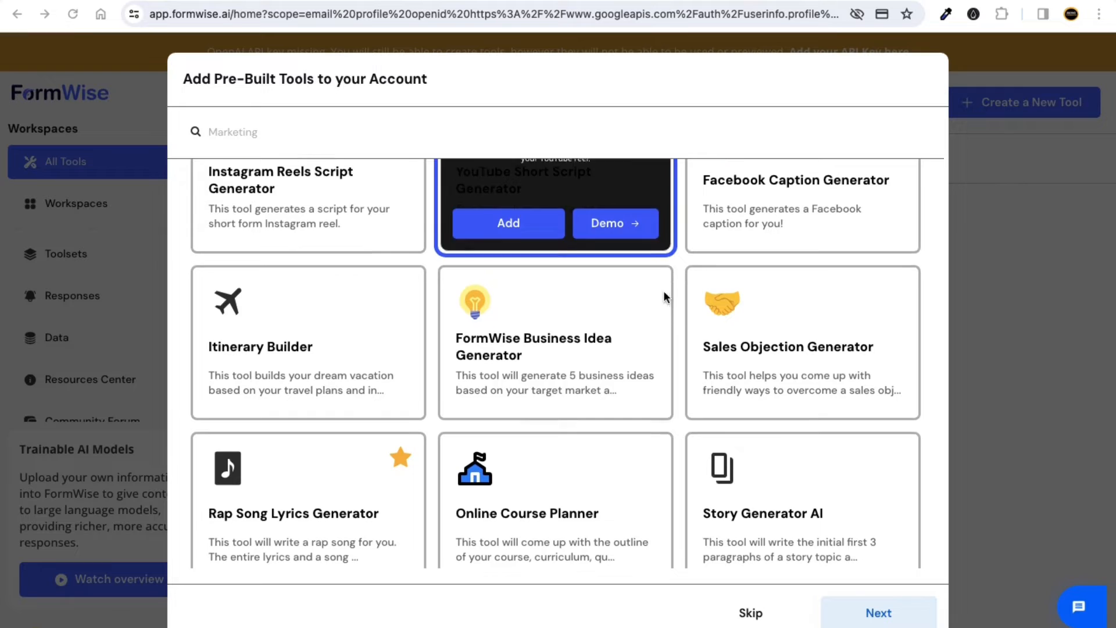
{"action": "scroll", "coordinate": [563, 408], "scroll_direction": "down", "scroll_amount": 5}
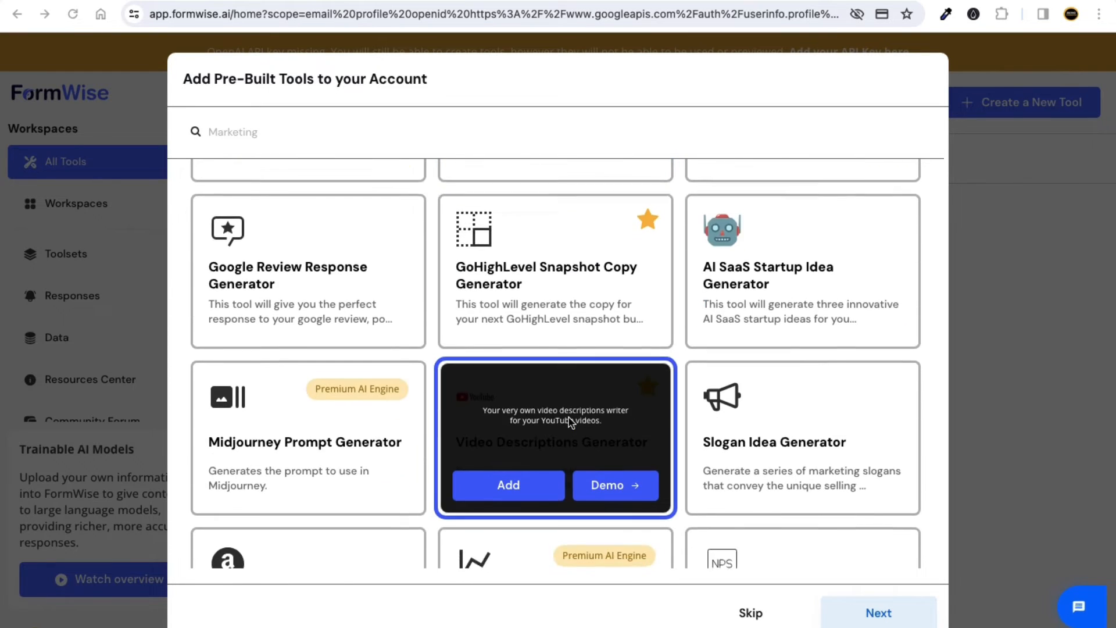
{"action": "scroll", "coordinate": [571, 309], "scroll_direction": "up", "scroll_amount": 15}
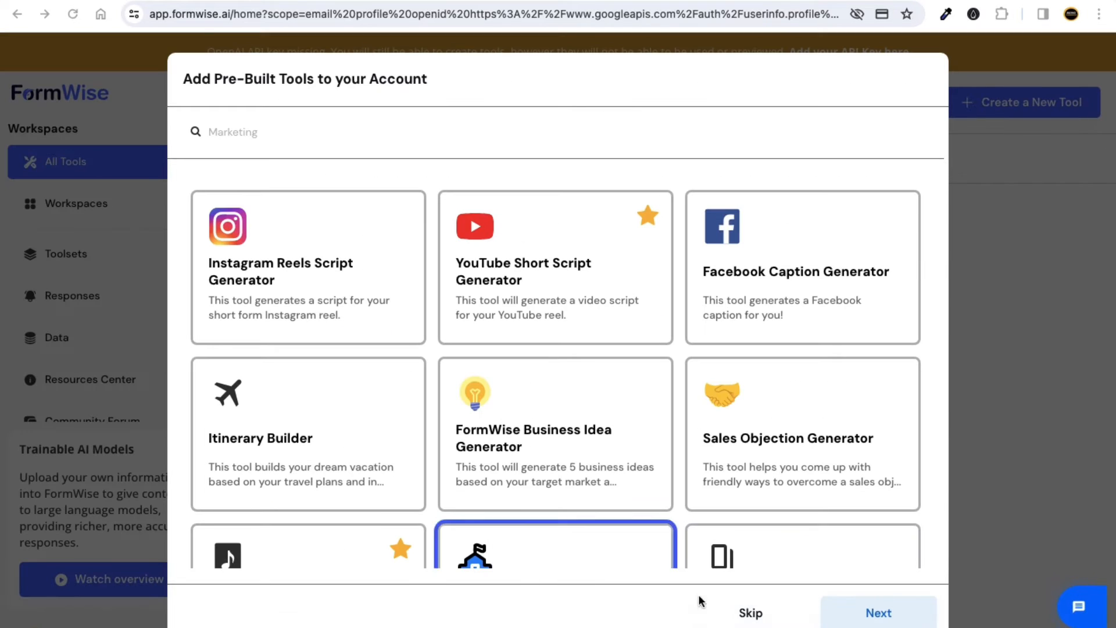
{"action": "left_click", "coordinate": [750, 615]}
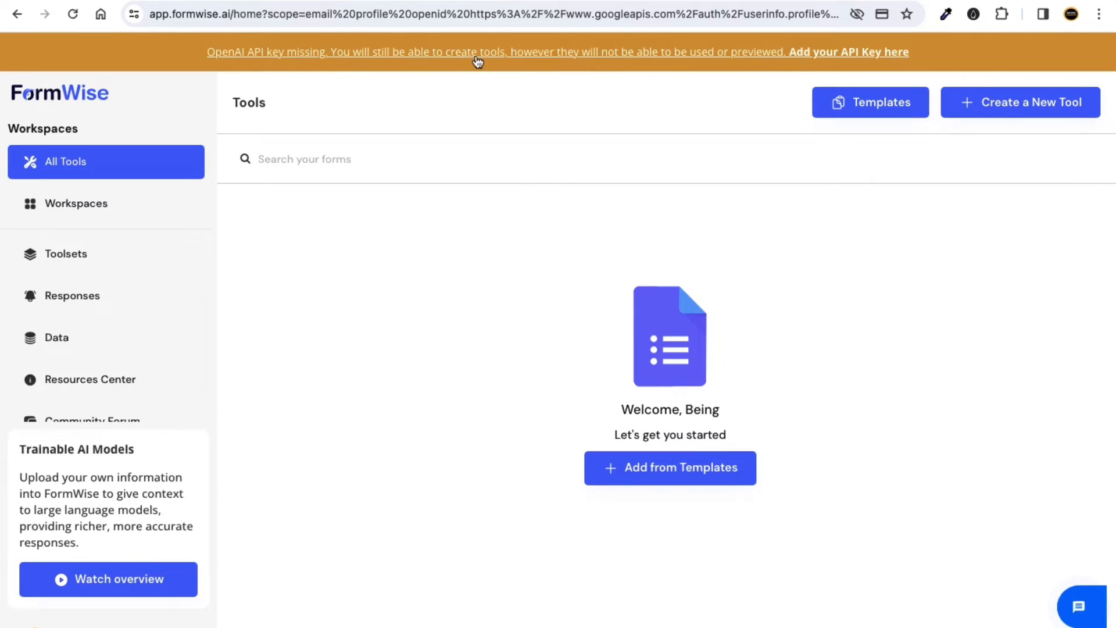
Follow the 'Add your API Key here' warning link to the Integrations page.
{"action": "left_click", "coordinate": [864, 59]}
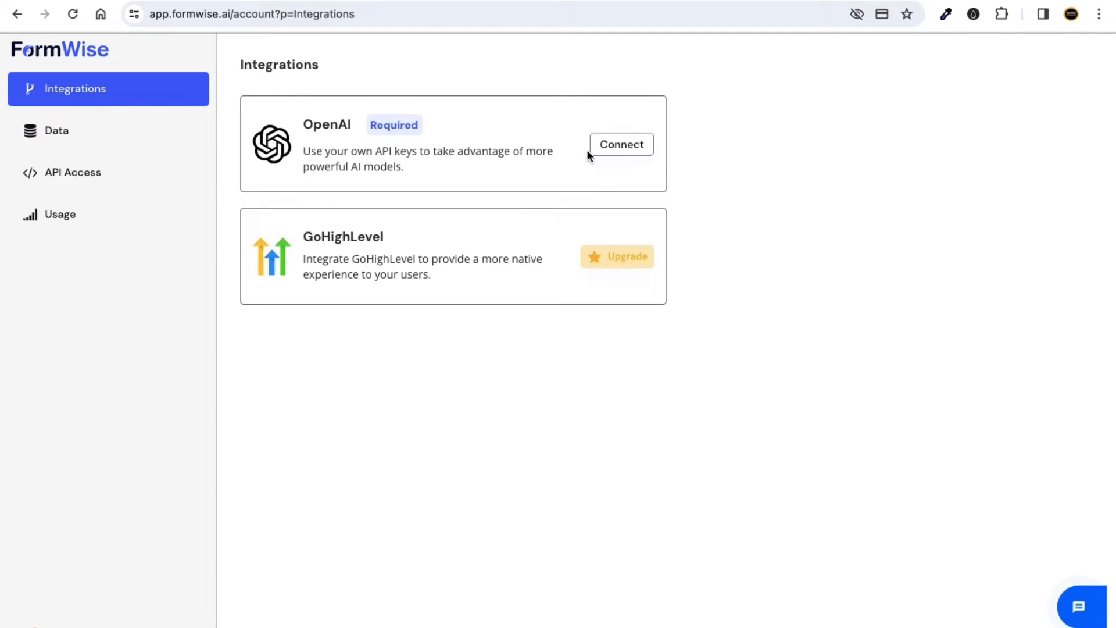
Copy the OpenAI secret key, paste it into the OpenAI connection, save, and close the dialog.
{"action": "left_click", "coordinate": [619, 153]}
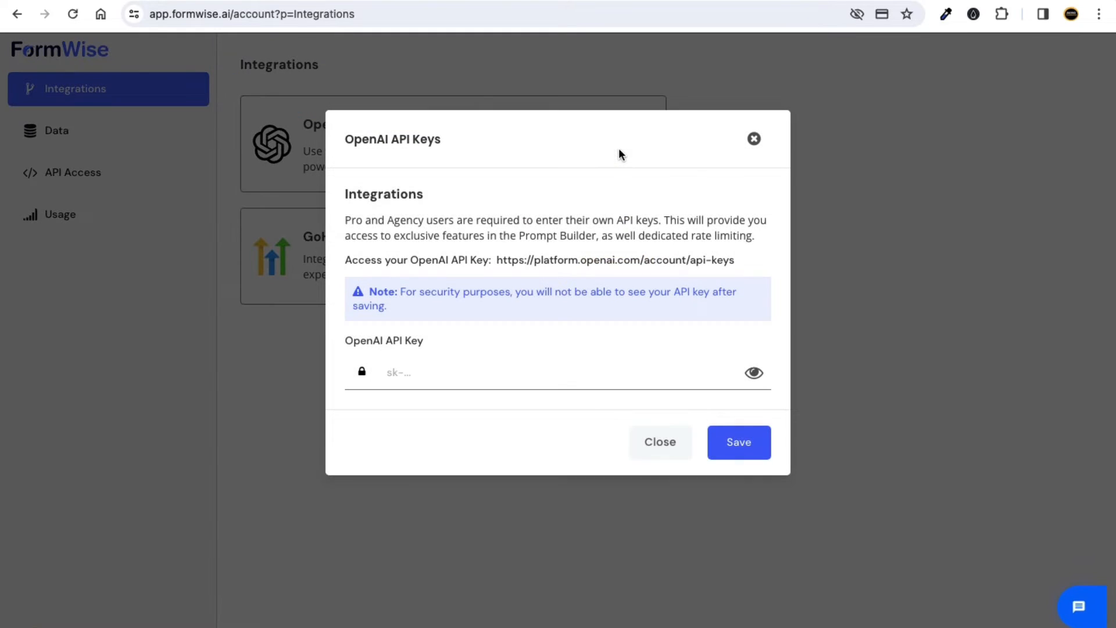
{"action": "left_click", "coordinate": [413, 370]}
{"action": "left_click", "coordinate": [428, 413]}
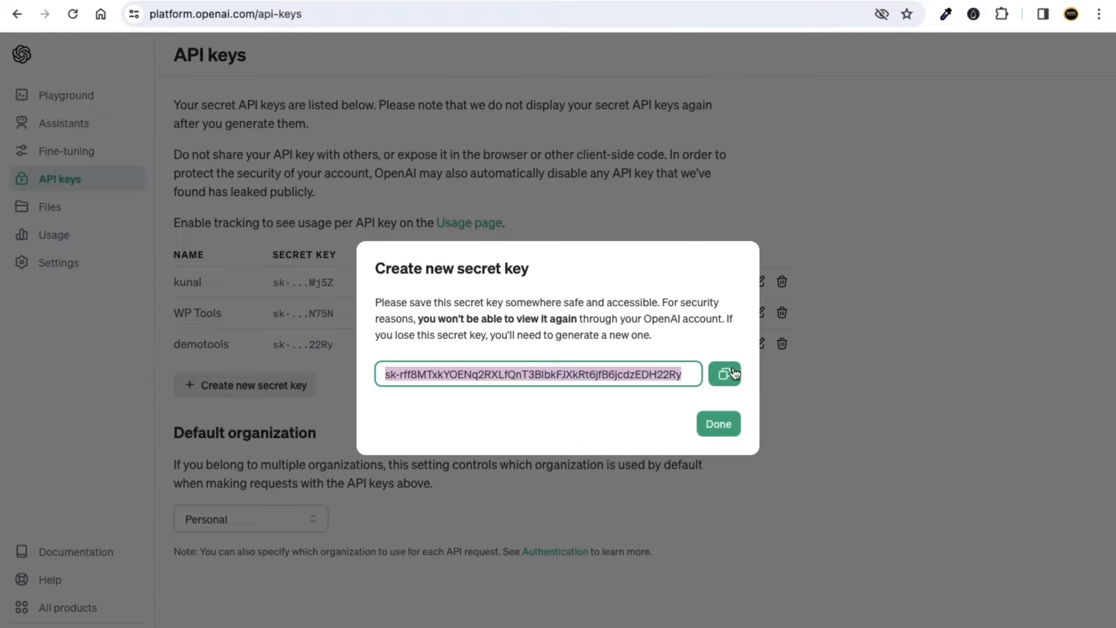
{"action": "left_click", "coordinate": [734, 373]}
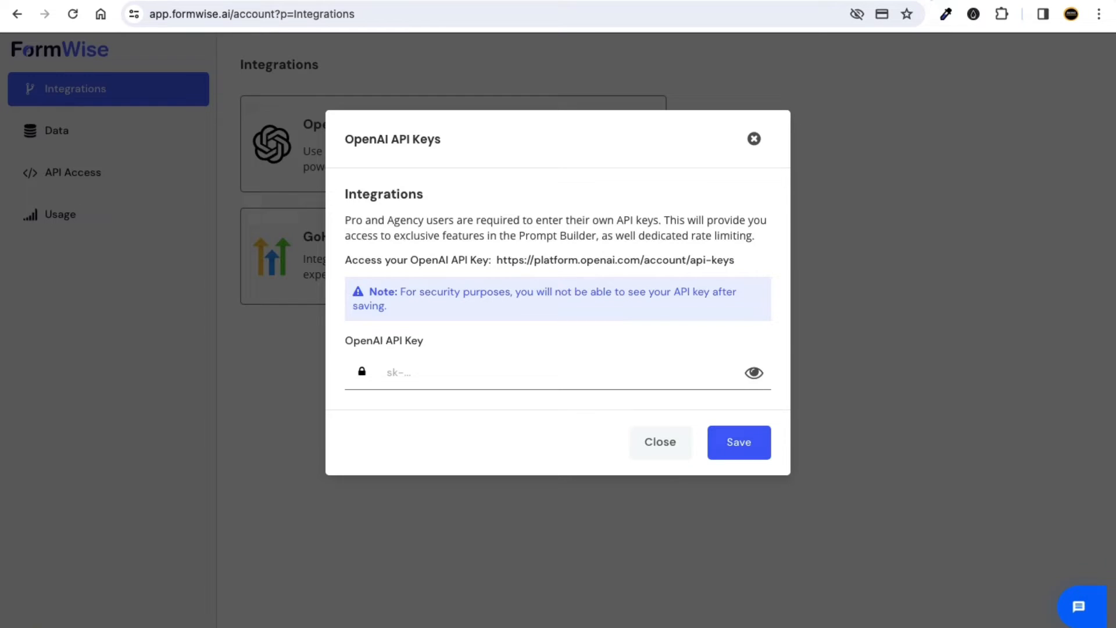
{"action": "left_click", "coordinate": [433, 370]}
{"action": "key", "text": "ctrl+v"}
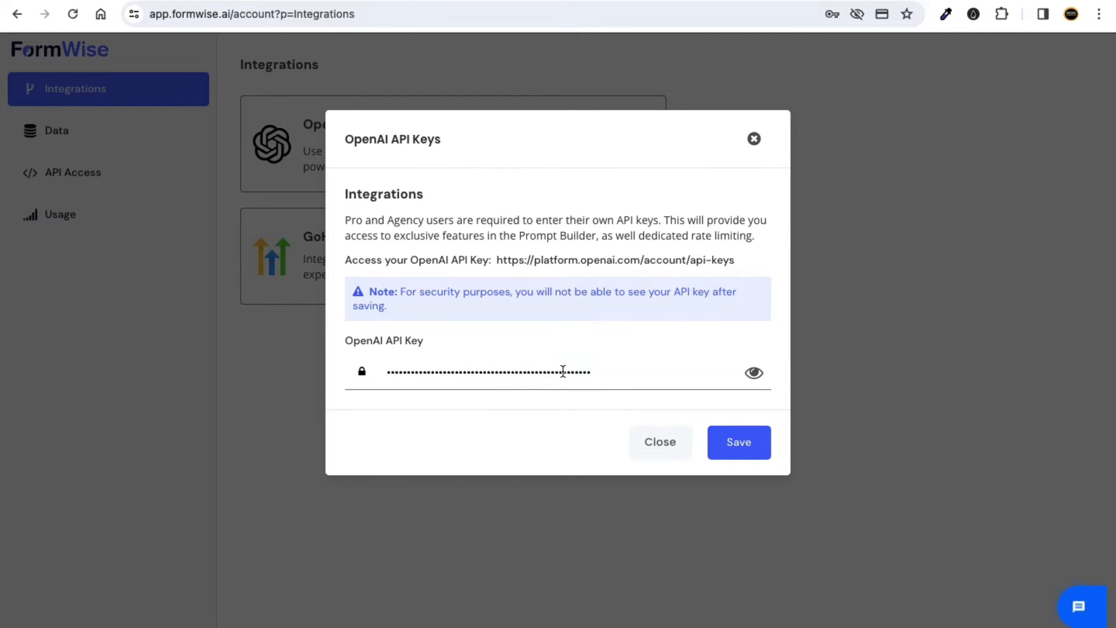
{"action": "left_click", "coordinate": [582, 419]}
{"action": "left_click", "coordinate": [737, 444]}
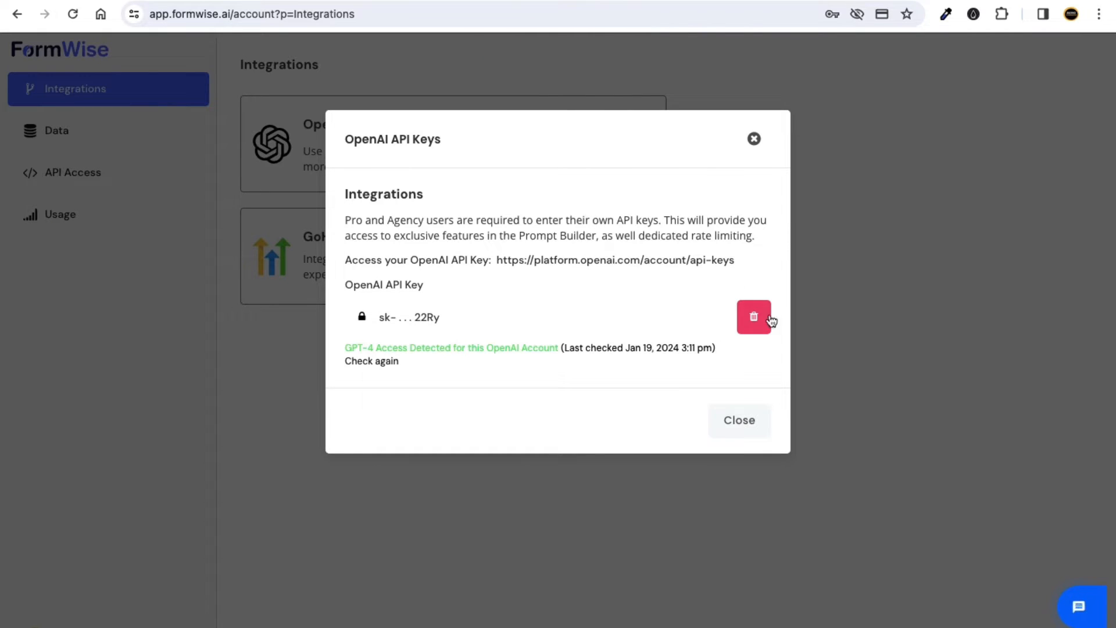
{"action": "left_click", "coordinate": [743, 428]}
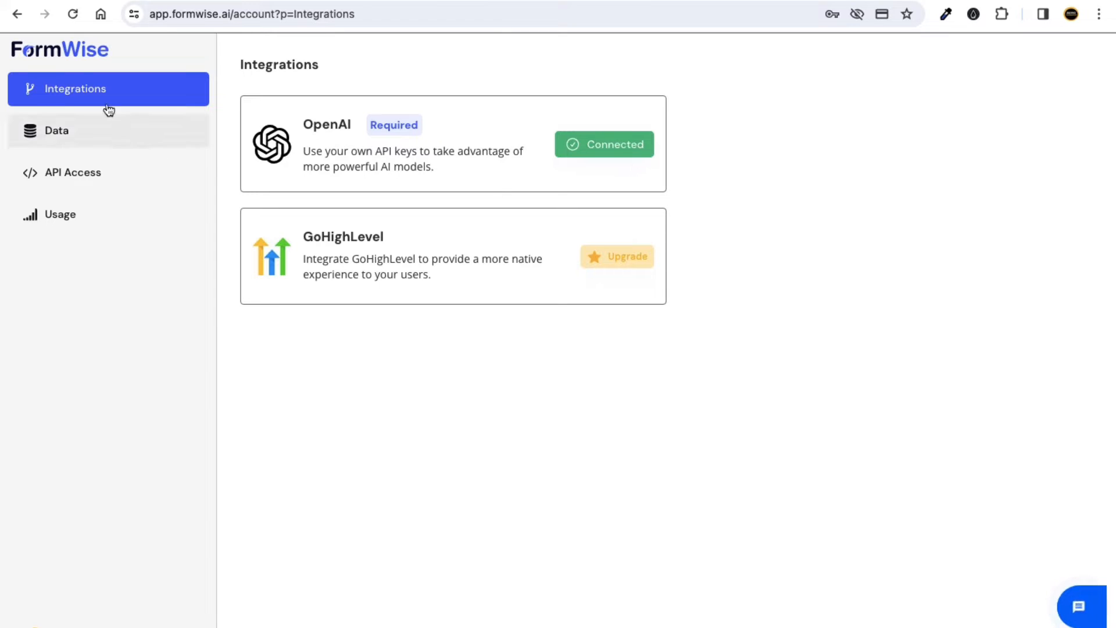
Return to FormWise's Tools page, declining Chrome's password save and skipping the pre-built tools.
{"action": "left_click", "coordinate": [77, 55]}
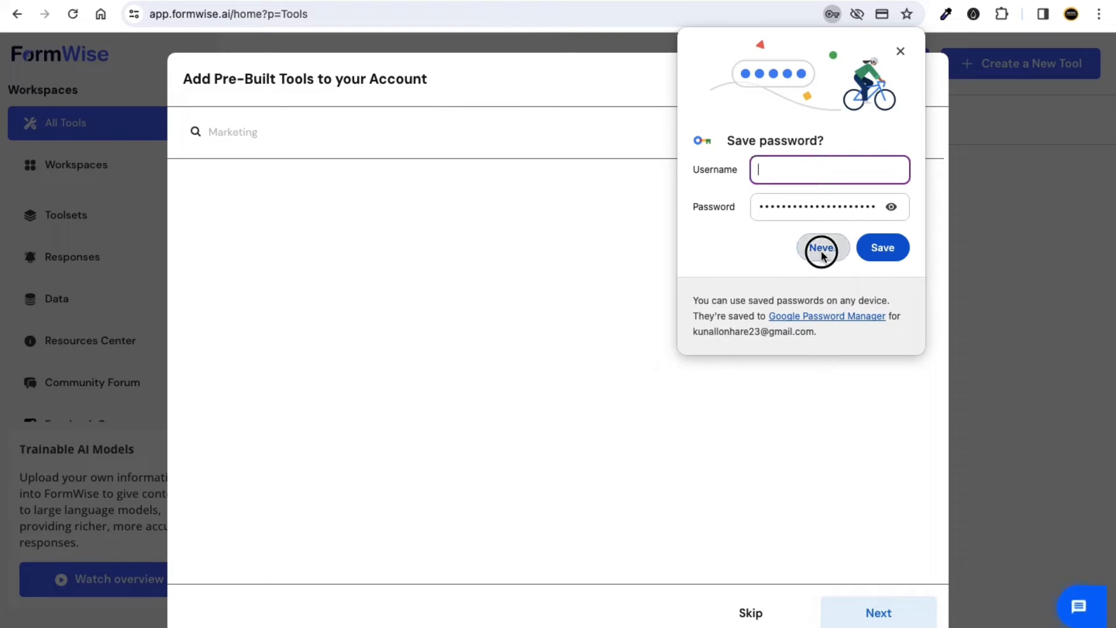
{"action": "left_click", "coordinate": [822, 248]}
{"action": "left_click", "coordinate": [751, 613]}
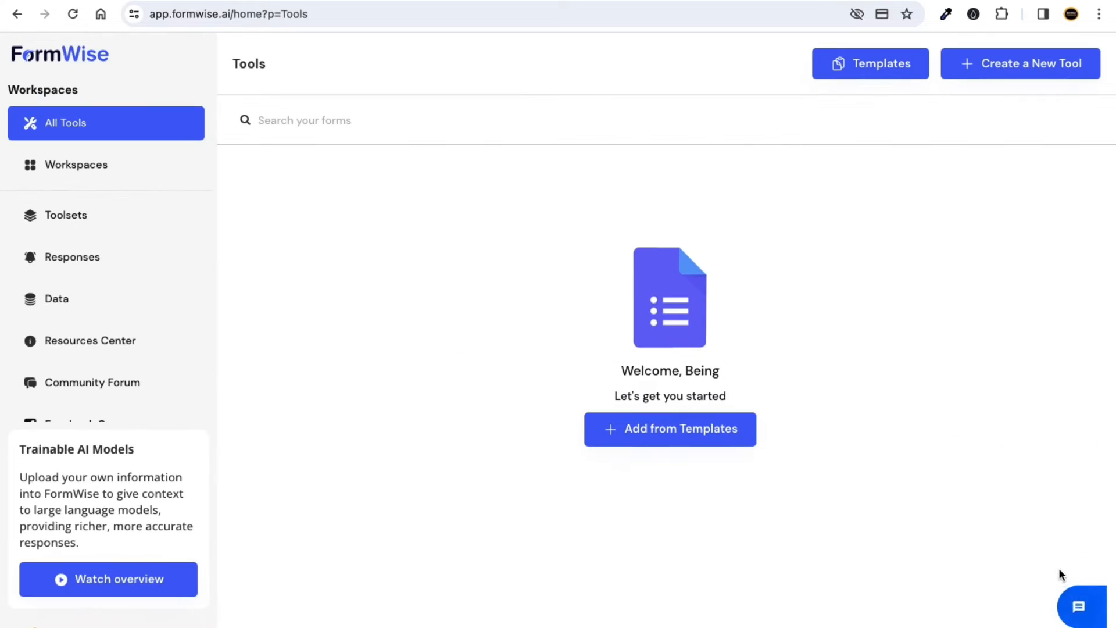
{"action": "left_click", "coordinate": [1079, 606]}
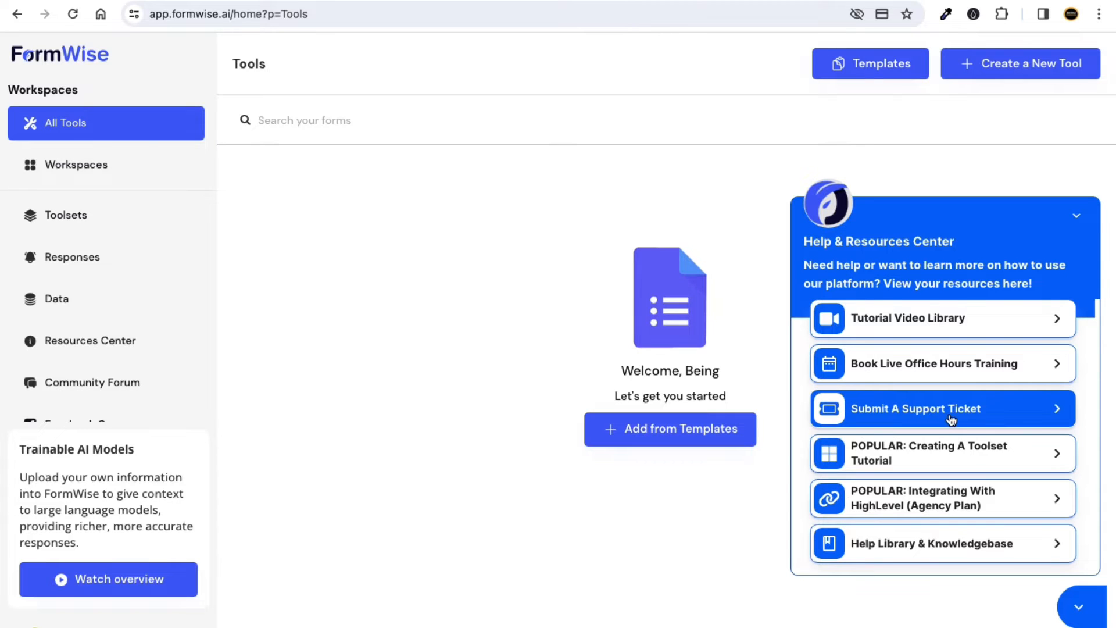
{"action": "left_click", "coordinate": [1079, 606]}
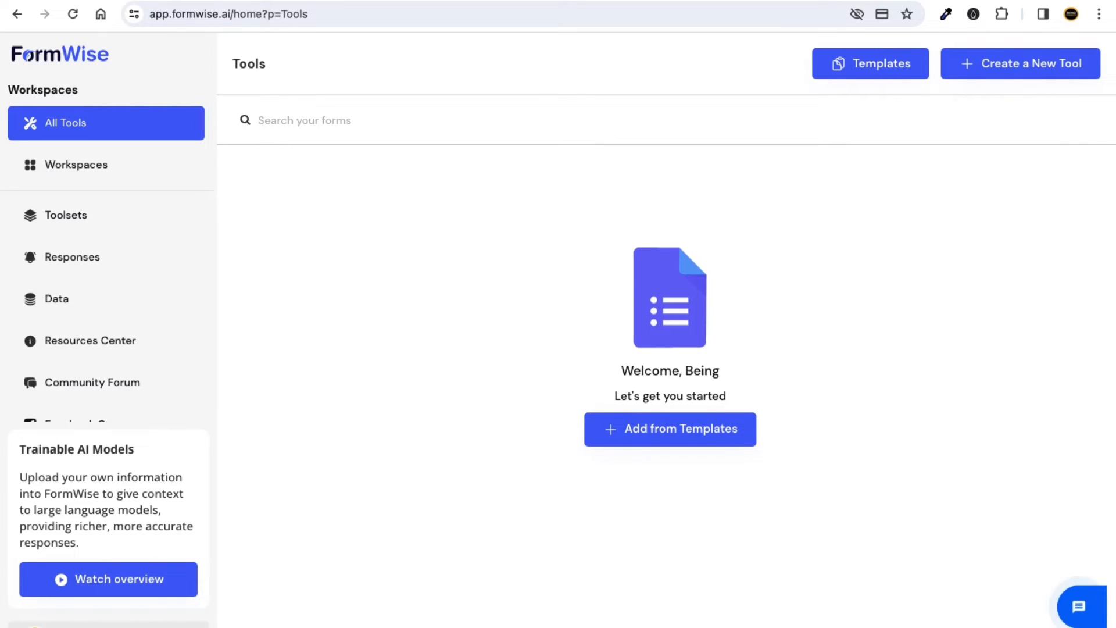
{"action": "scroll", "coordinate": [105, 625], "scroll_direction": "up", "scroll_amount": 5}
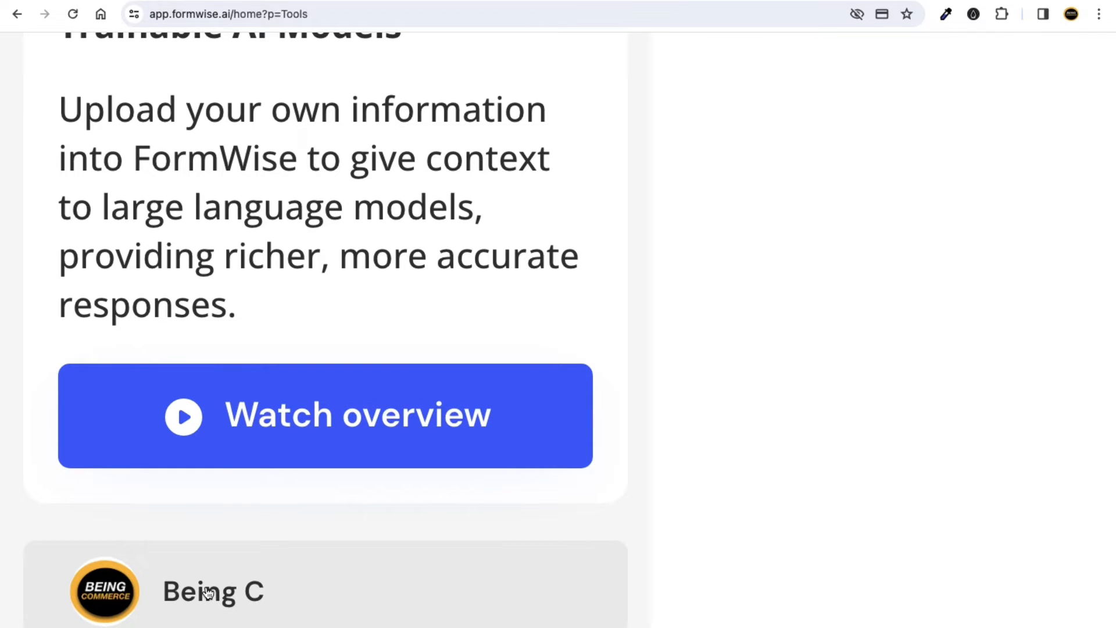
{"action": "scroll", "coordinate": [208, 592], "scroll_direction": "down", "scroll_amount": 5}
Confirm OpenAI shows Connected in Settings & API Keys, return to Tools, then select the slide's bulleted list.
{"action": "left_click", "coordinate": [108, 625]}
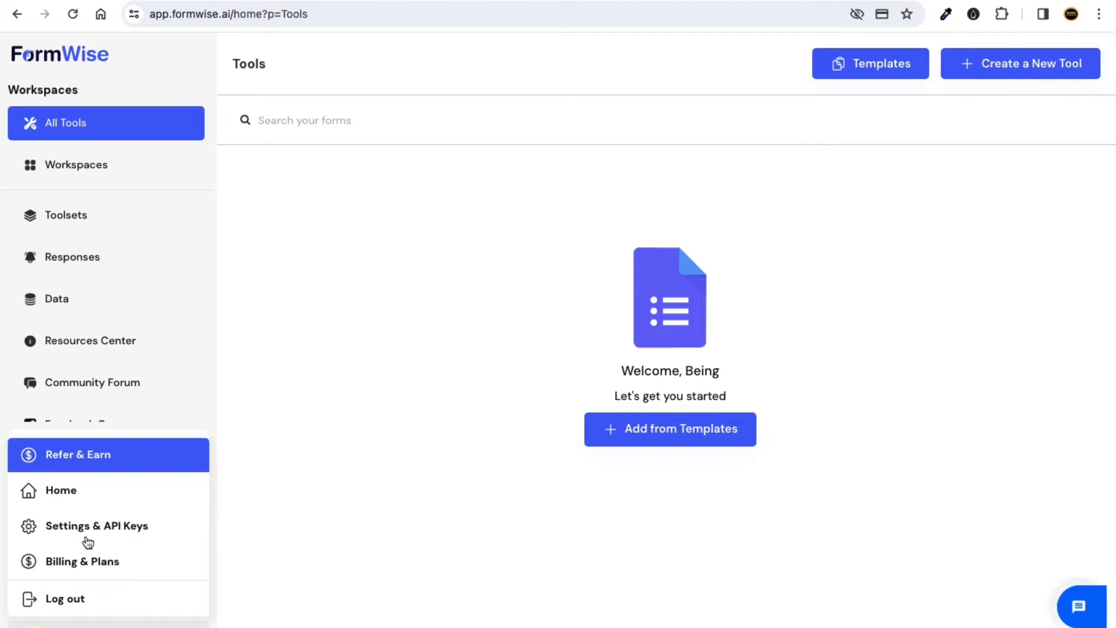
{"action": "left_click", "coordinate": [107, 530]}
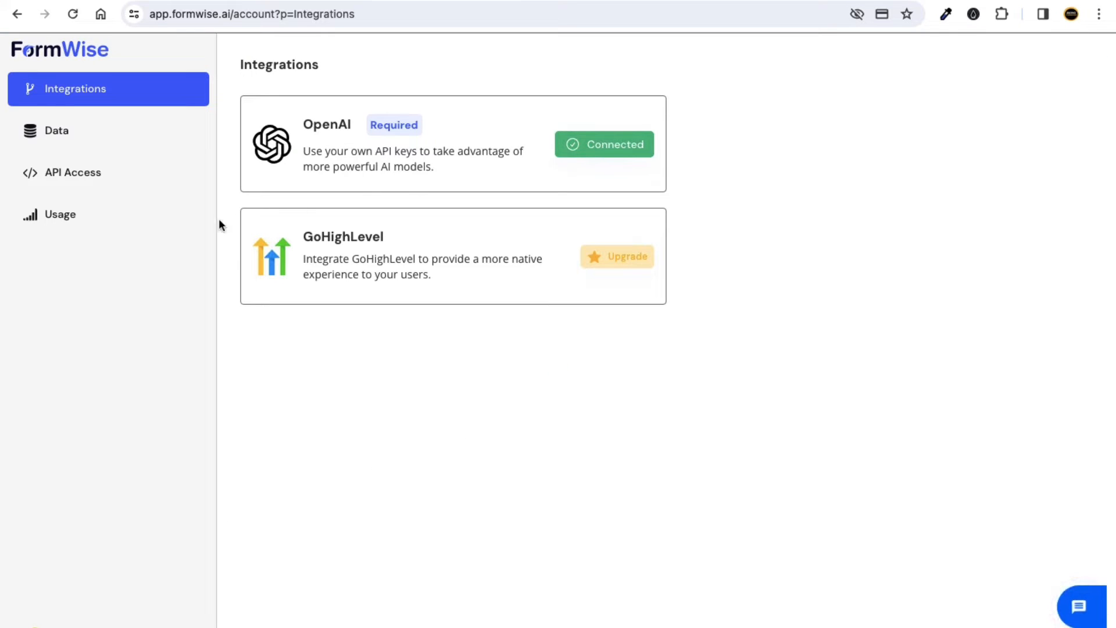
{"action": "left_click", "coordinate": [81, 55]}
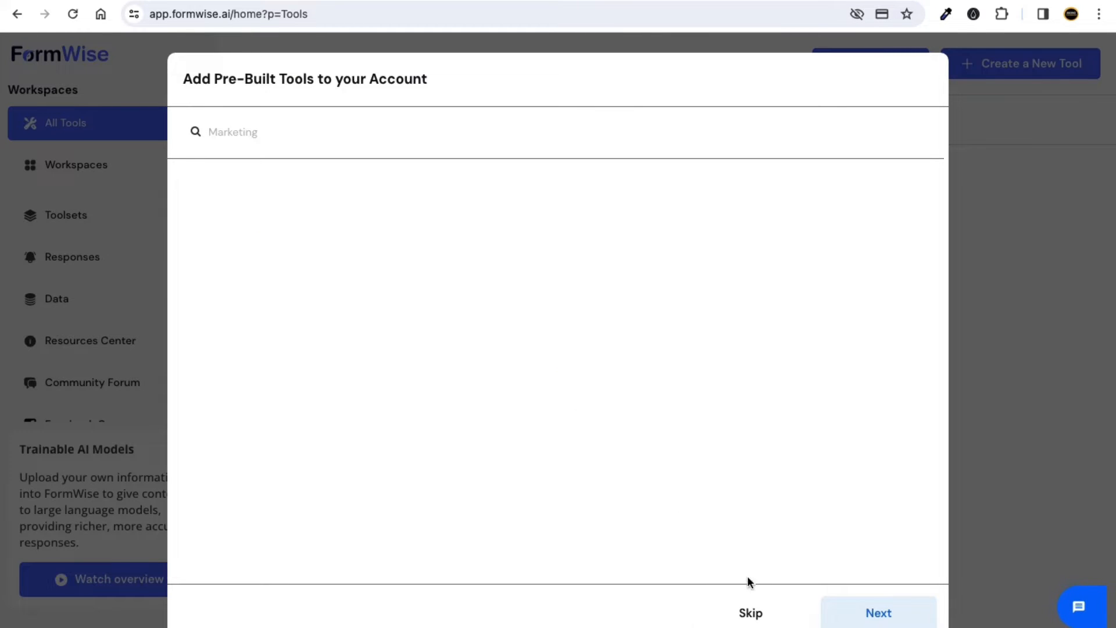
{"action": "left_click", "coordinate": [750, 612]}
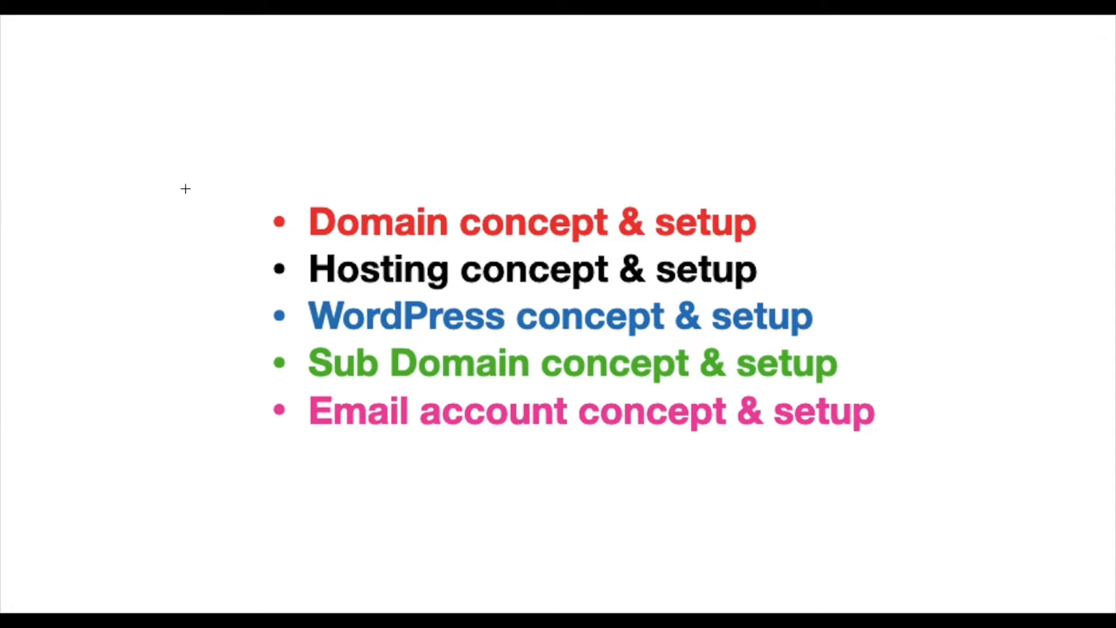
{"action": "left_click_drag", "start_coordinate": [184, 187], "coordinate": [925, 446]}
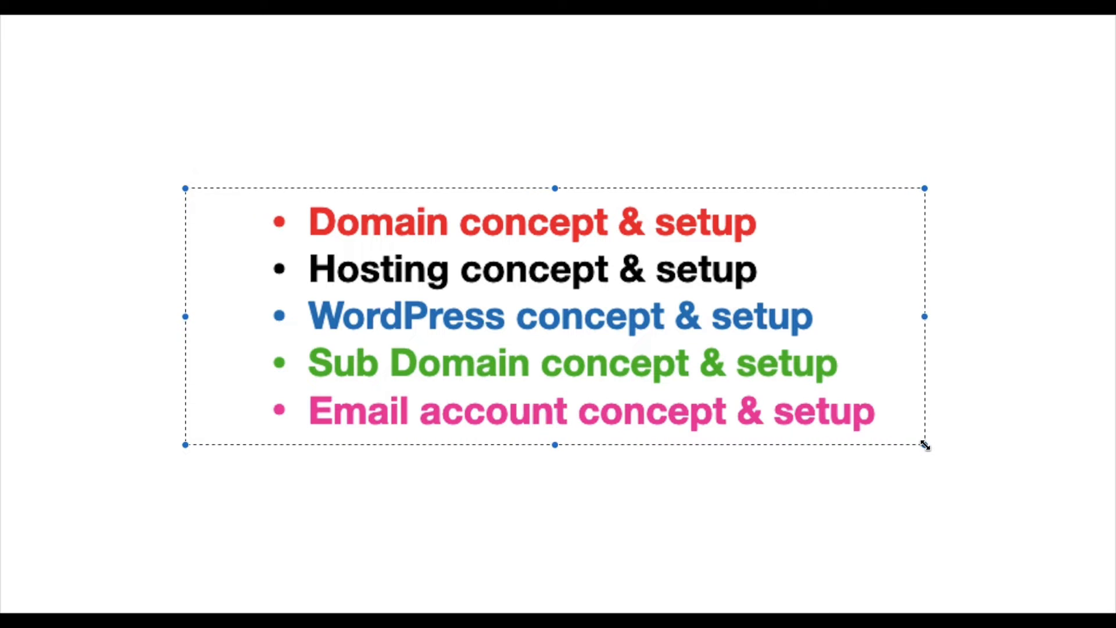
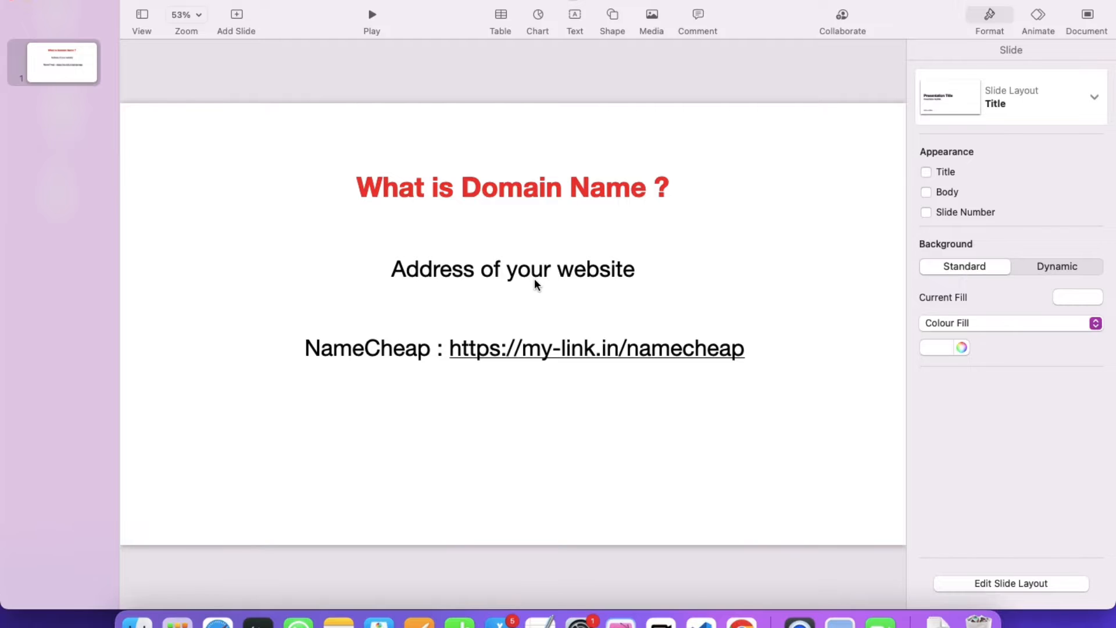
Insert a solid house shape from the shape library and move it to the slide's top-right corner.
{"action": "key", "text": "ctrl+Right"}
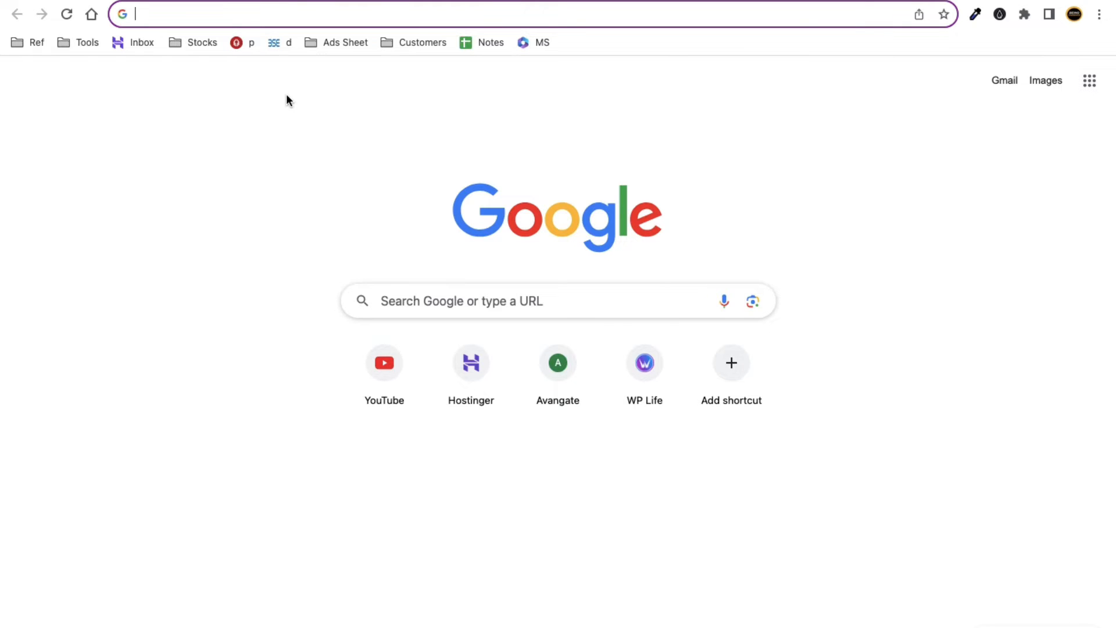
{"action": "key", "text": "ctrl+Left"}
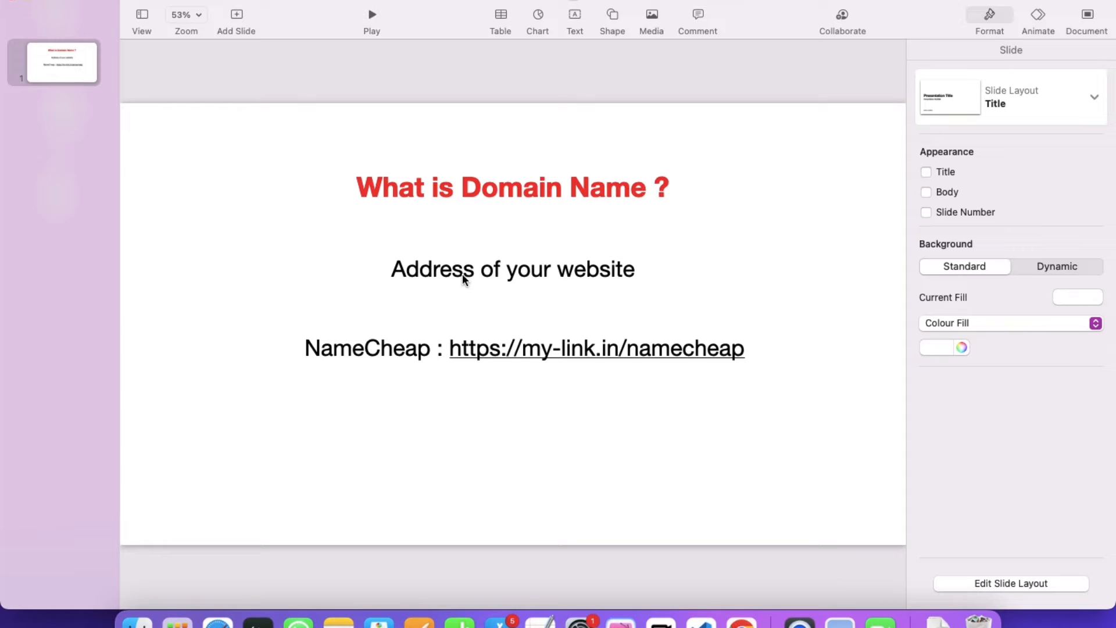
{"action": "left_click", "coordinate": [605, 12]}
{"action": "left_click", "coordinate": [584, 50]}
{"action": "type", "text": "hous"}
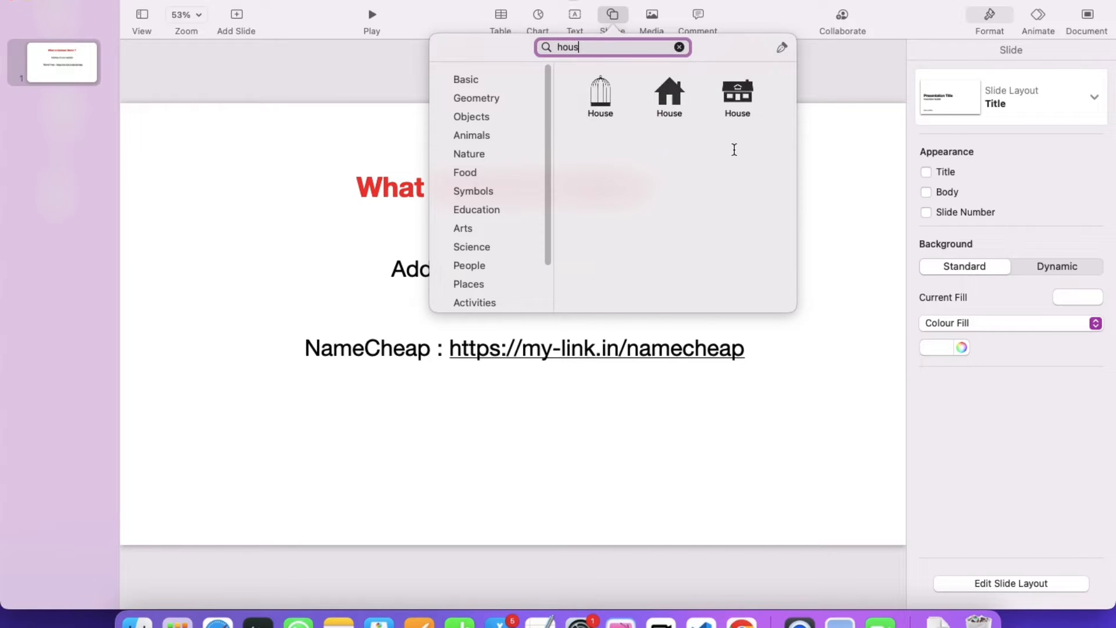
{"action": "left_click", "coordinate": [670, 93]}
{"action": "left_click_drag", "start_coordinate": [521, 320], "coordinate": [821, 165]}
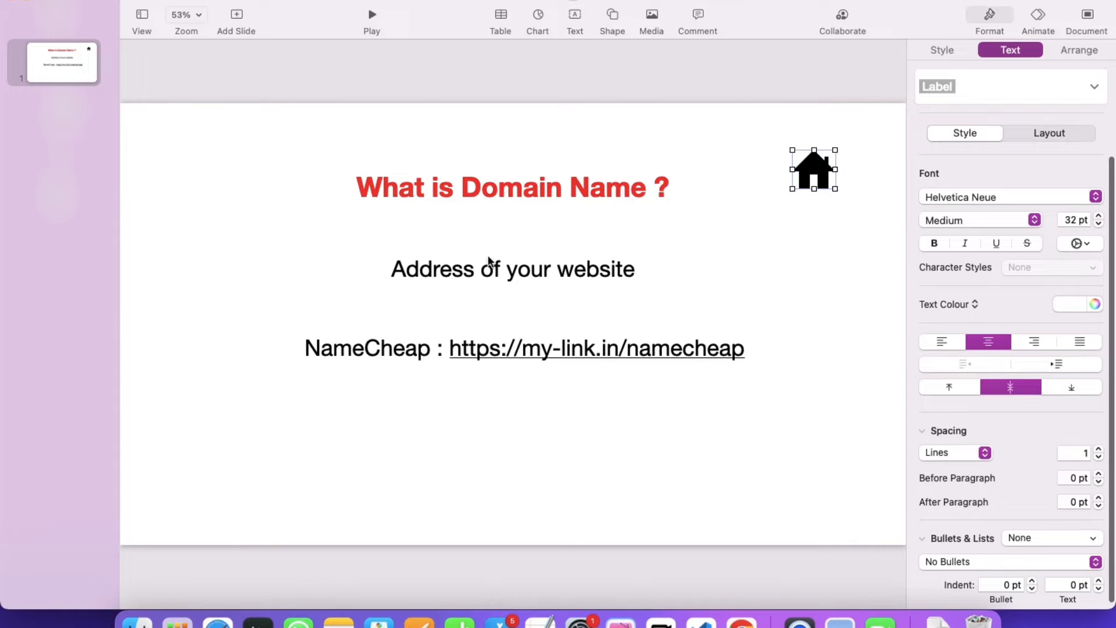
Copy the word 'Address' into a new text box placed beneath the house icon.
{"action": "double_click", "coordinate": [435, 268]}
{"action": "key", "text": "super+c"}
{"action": "left_click", "coordinate": [743, 268]}
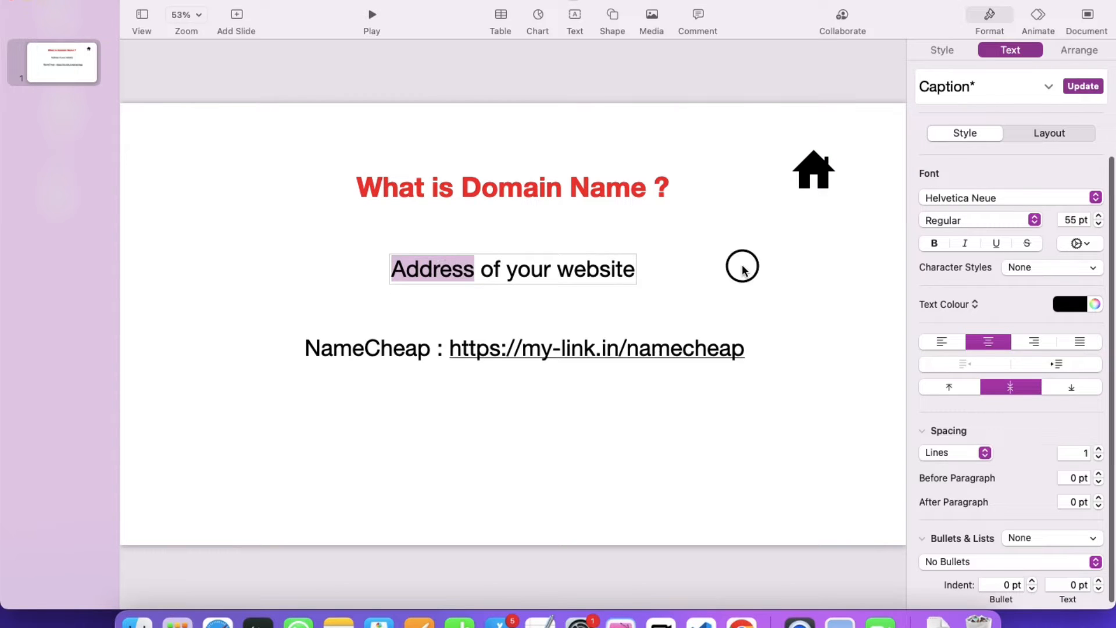
{"action": "key", "text": "super+v"}
{"action": "left_click_drag", "start_coordinate": [538, 327], "coordinate": [806, 209]}
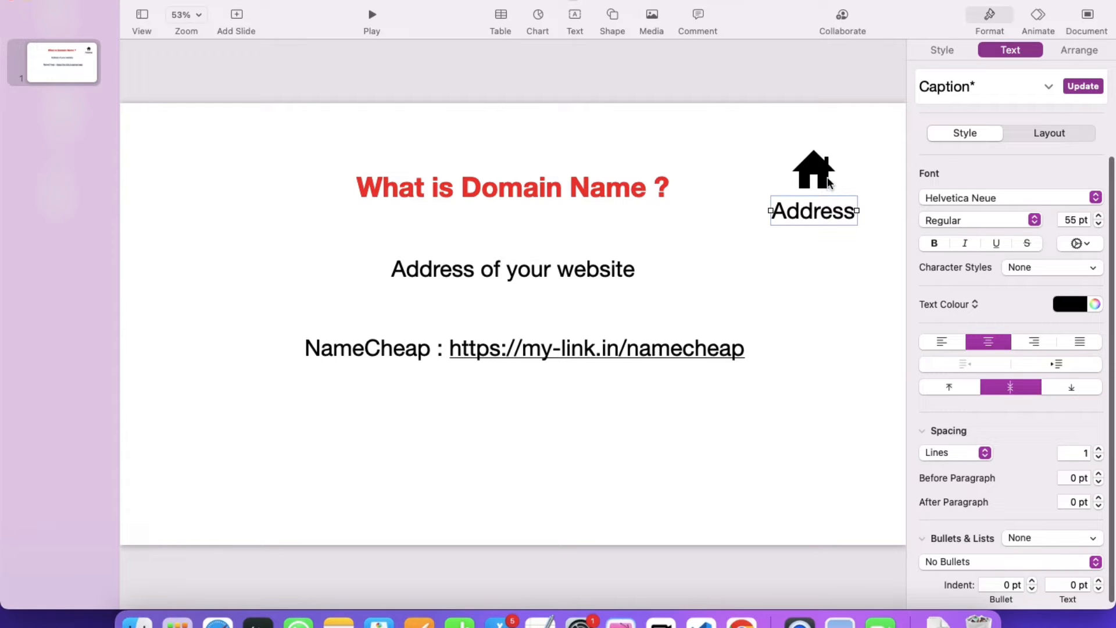
Select the house icon together with its Address label, then switch over to Chrome's new tab.
{"action": "left_click_drag", "start_coordinate": [823, 252], "coordinate": [825, 173]}
{"action": "right_click", "coordinate": [824, 171]}
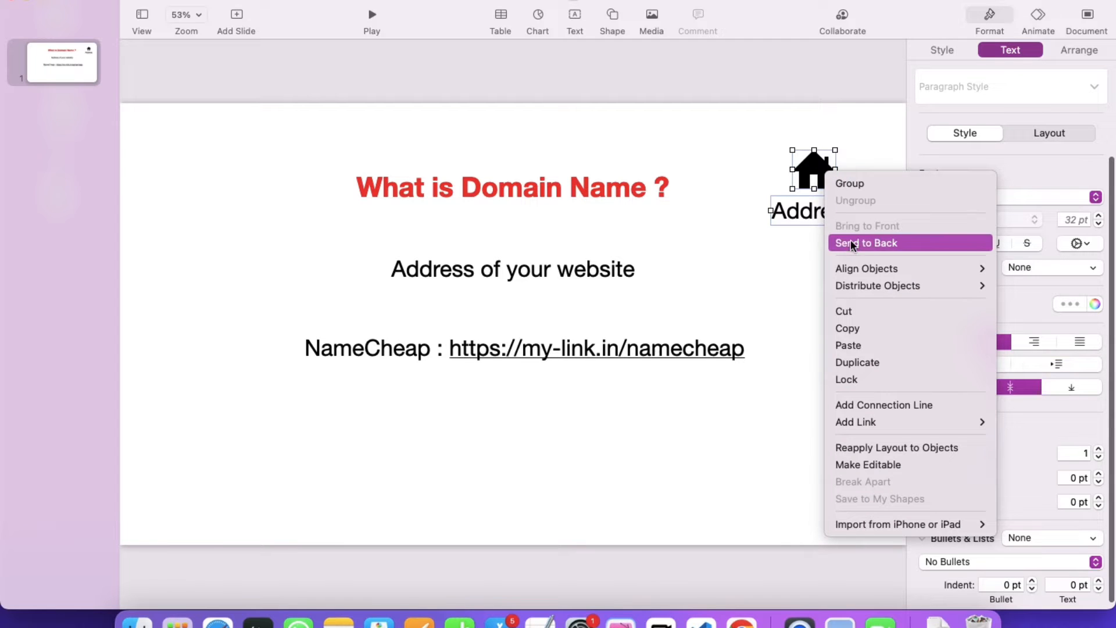
{"action": "left_click", "coordinate": [806, 236]}
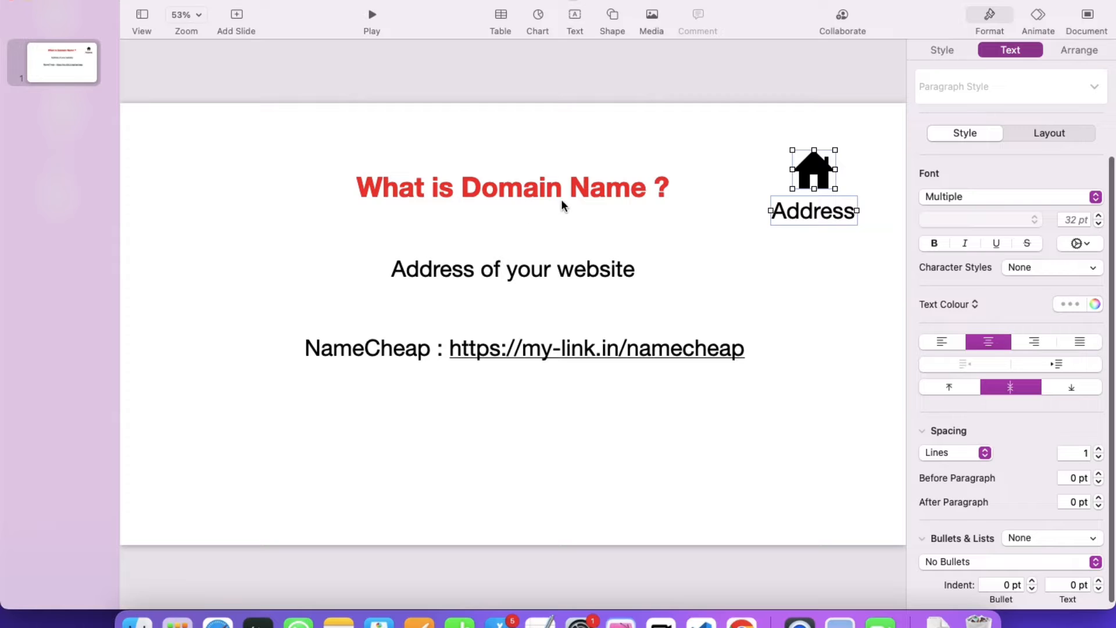
{"action": "left_click_drag", "start_coordinate": [821, 242], "coordinate": [817, 169]}
{"action": "right_click", "coordinate": [817, 168]}
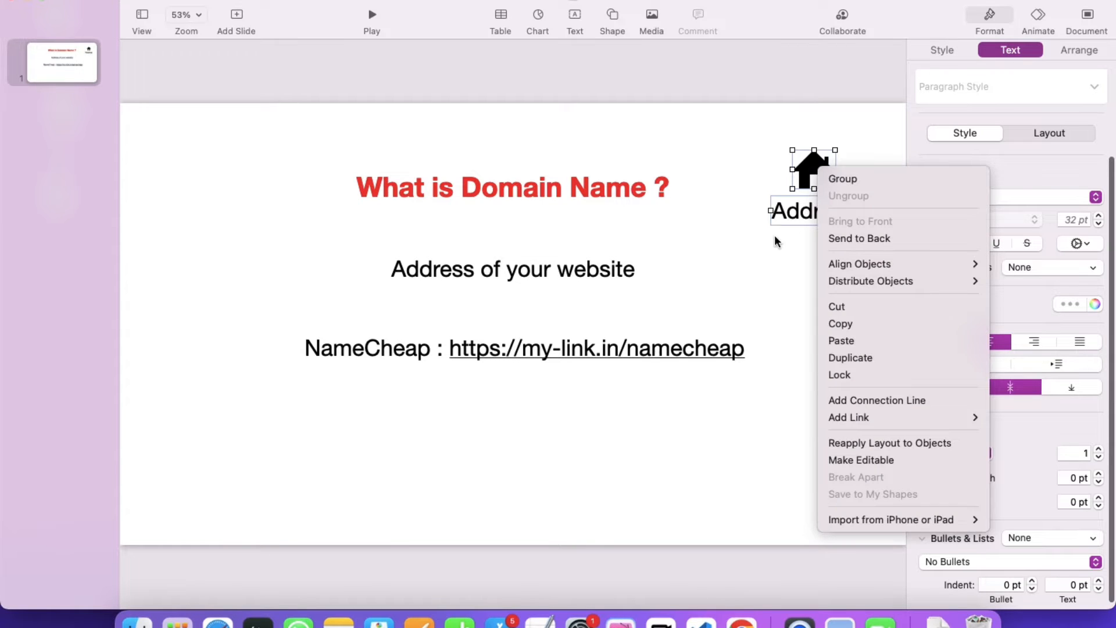
{"action": "left_click", "coordinate": [728, 236]}
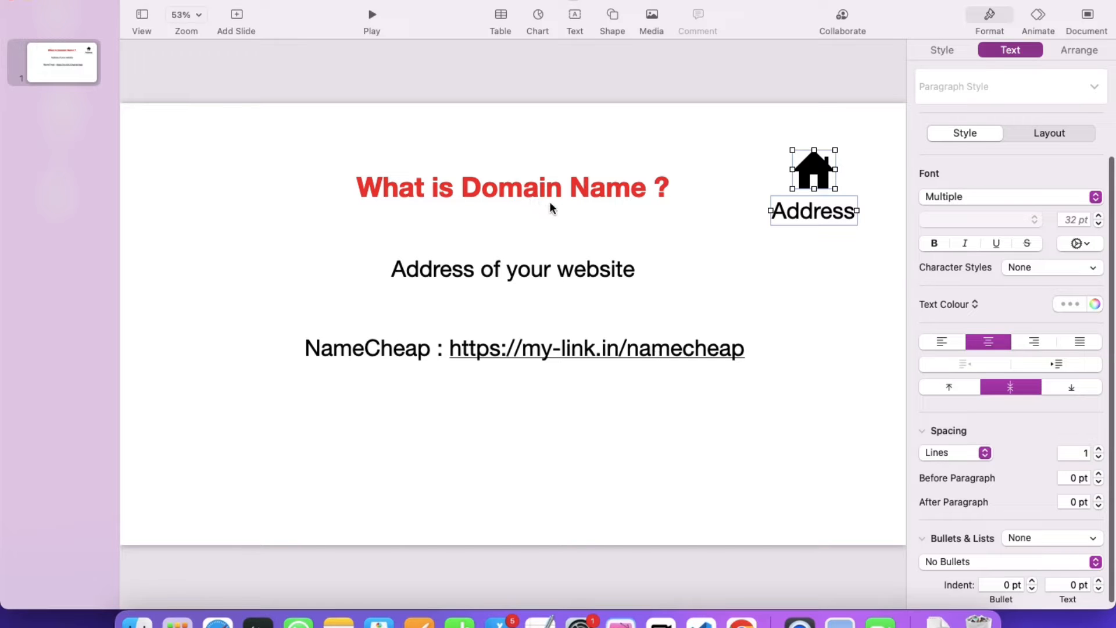
{"action": "key", "text": "ctrl+Right"}
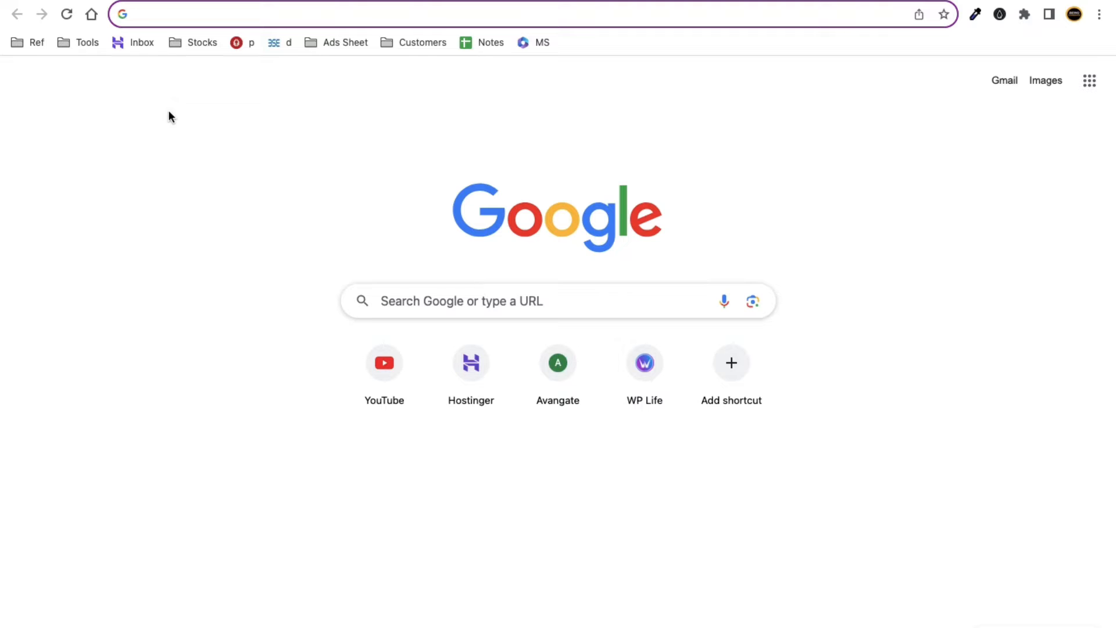
Load kukucourses.com, then load apple.com in a second tab.
{"action": "type", "text": "ku"}
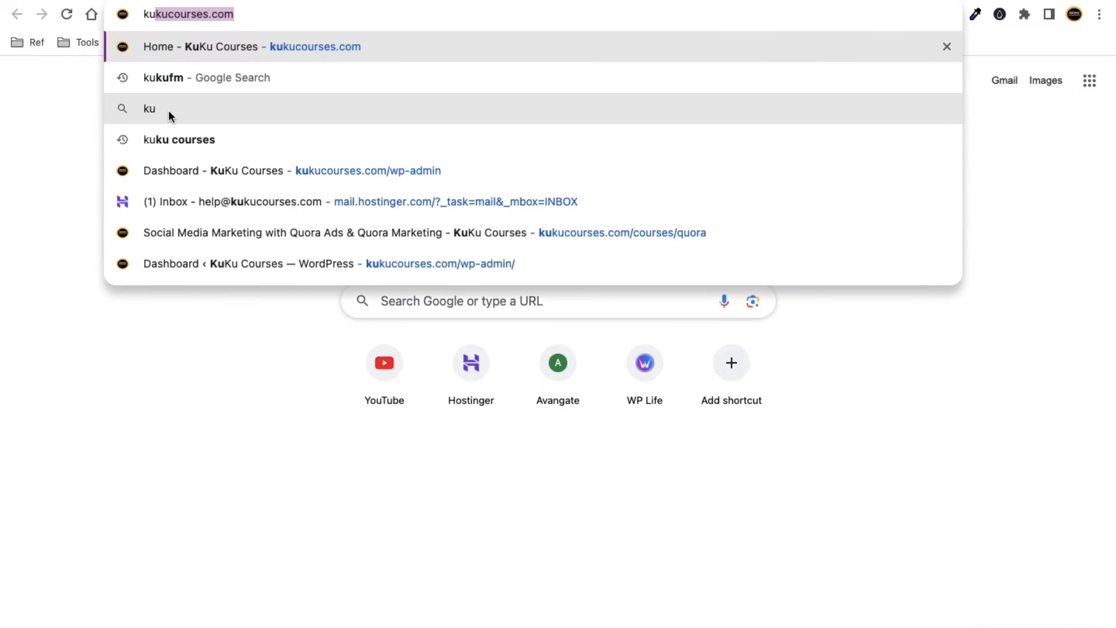
{"action": "type", "text": "ku"}
{"action": "key", "text": "Right"}
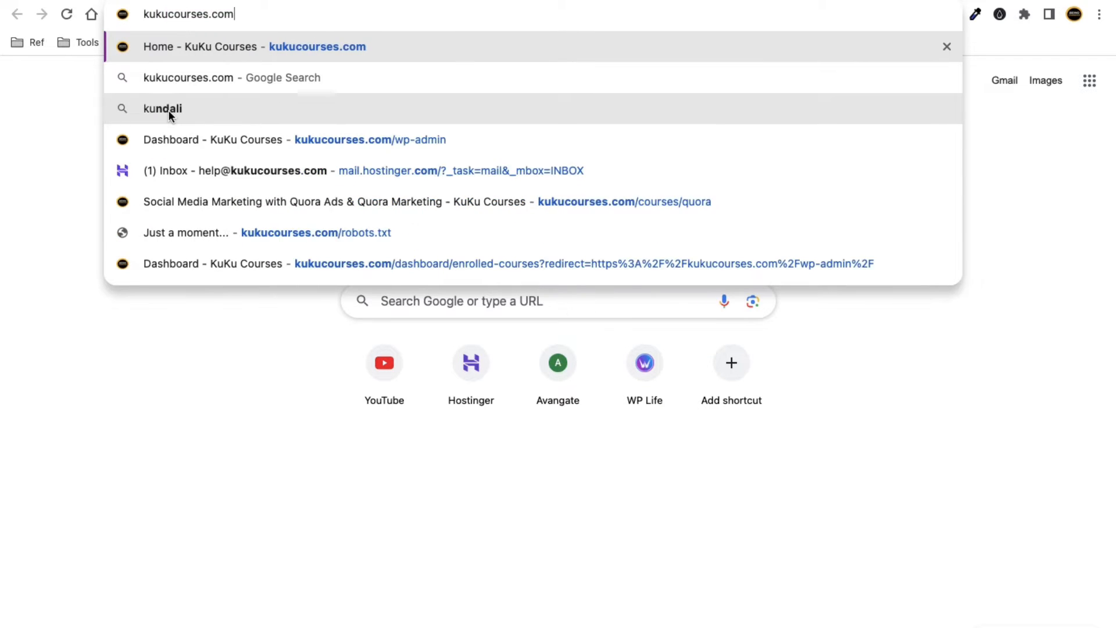
{"action": "key", "text": "Return"}
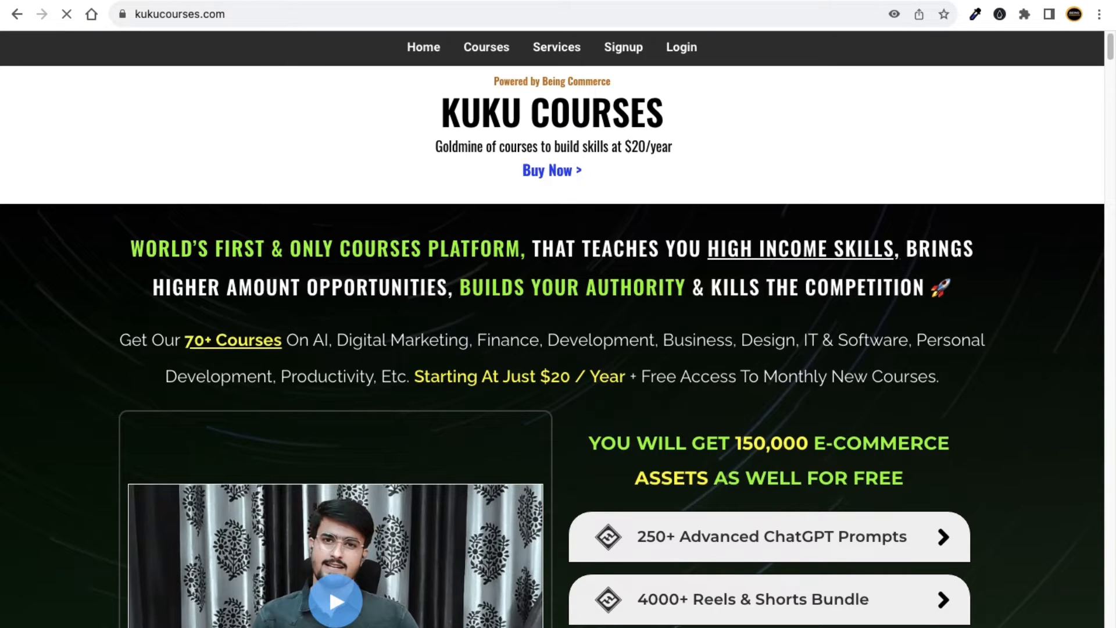
{"action": "key", "text": "super+t"}
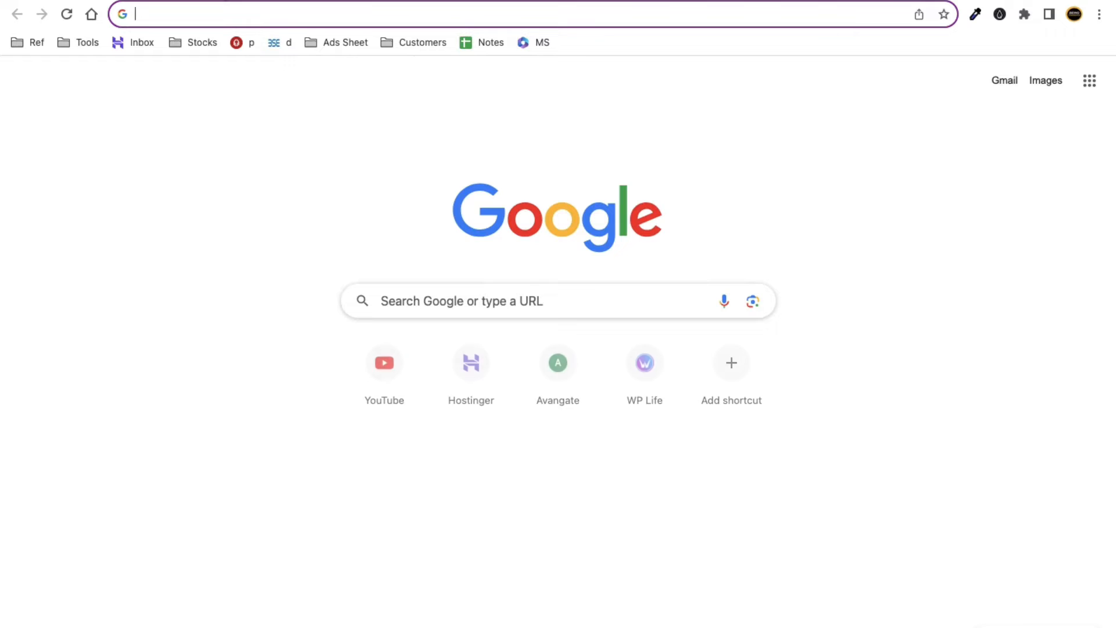
{"action": "type", "text": "apple"}
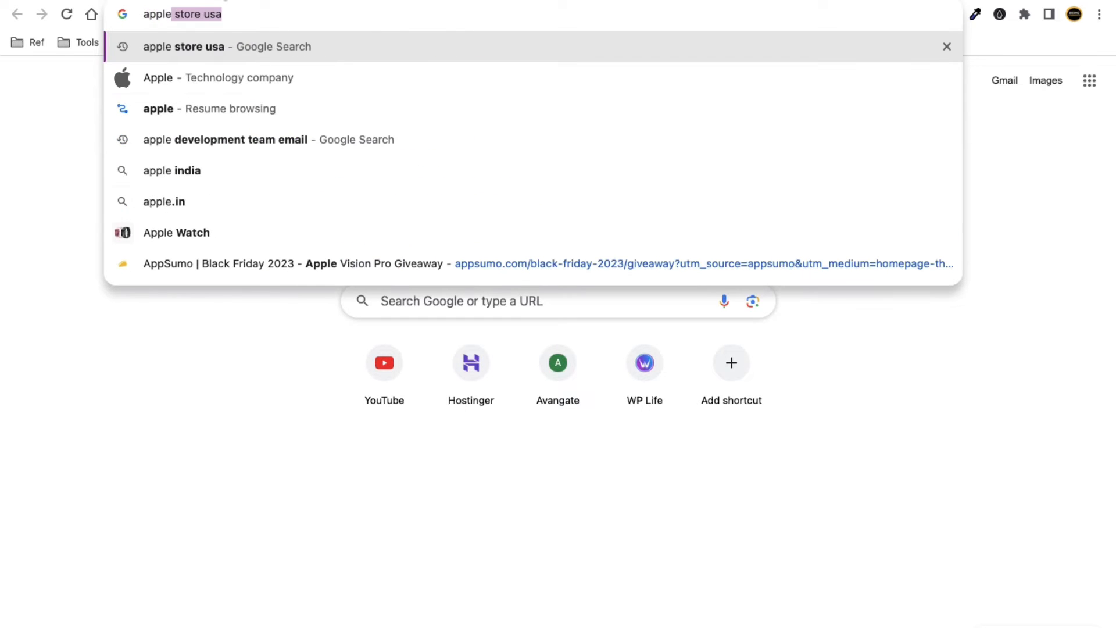
{"action": "type", "text": ".com"}
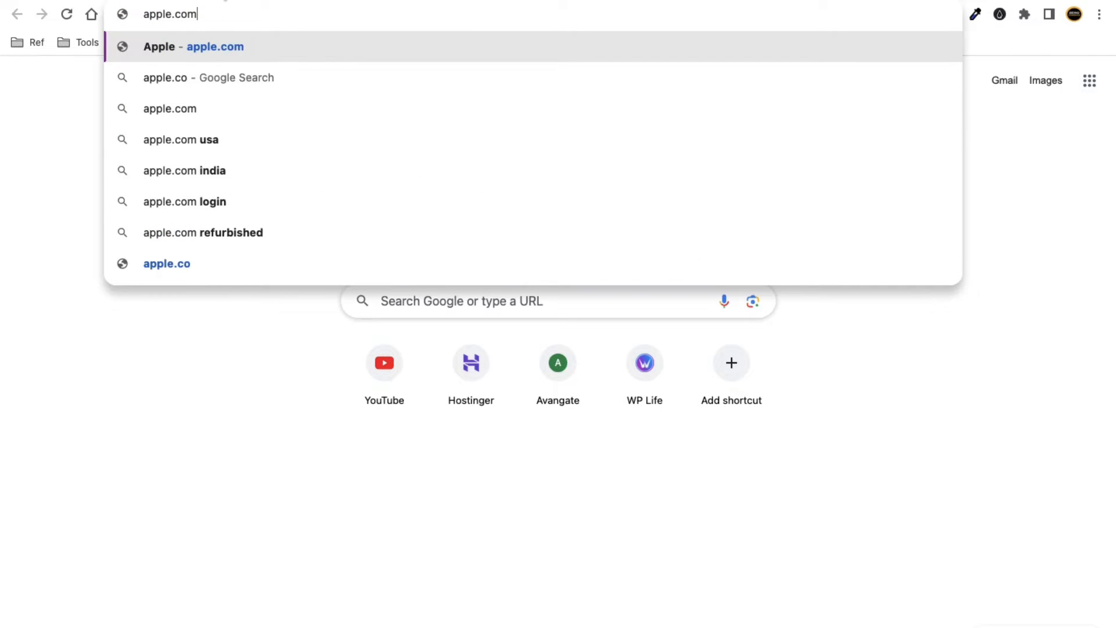
{"action": "key", "text": "Return"}
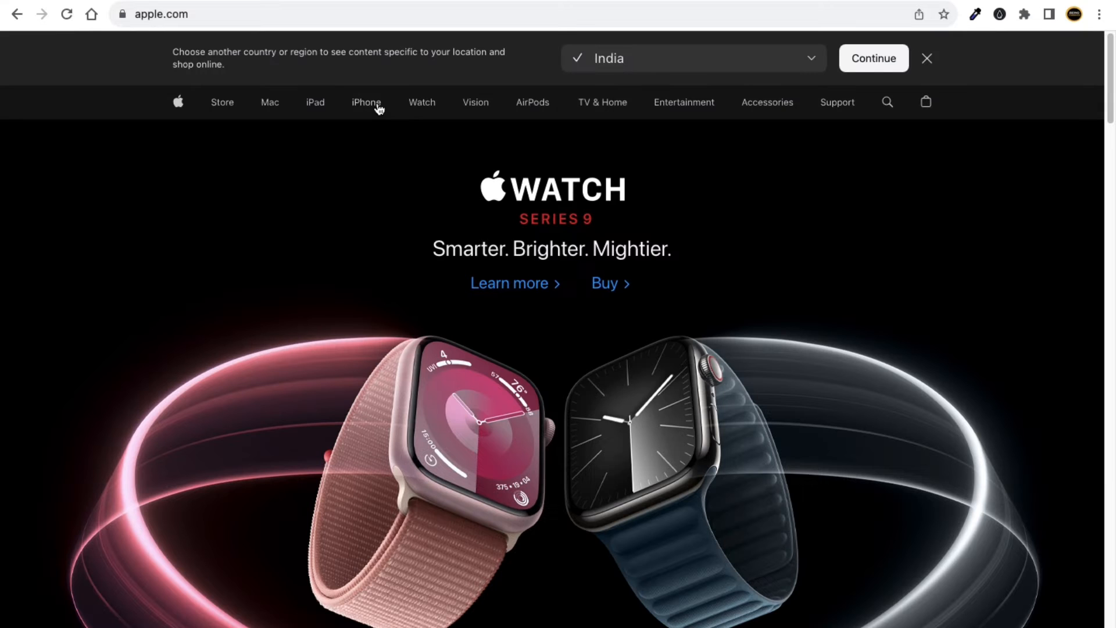
Expand the apple.com and kukucourses.com addresses to show full https URLs, then return to Keynote.
{"action": "mouse_move", "coordinate": [380, 108]}
{"action": "left_click", "coordinate": [232, 16]}
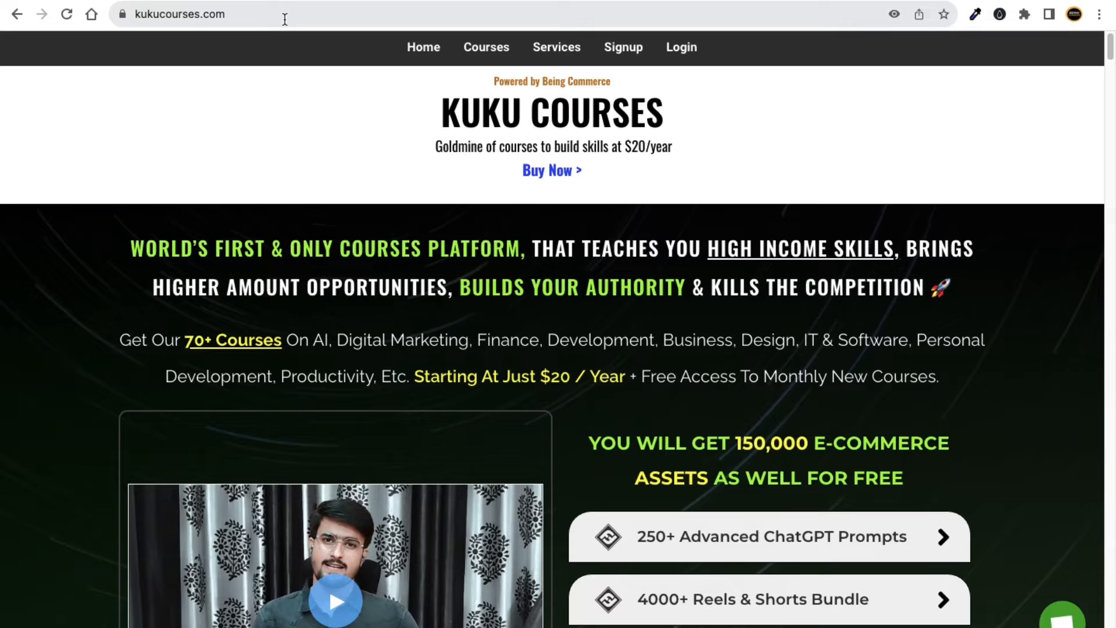
{"action": "left_click", "coordinate": [264, 17]}
{"action": "left_click_drag", "start_coordinate": [311, 12], "coordinate": [181, 14]}
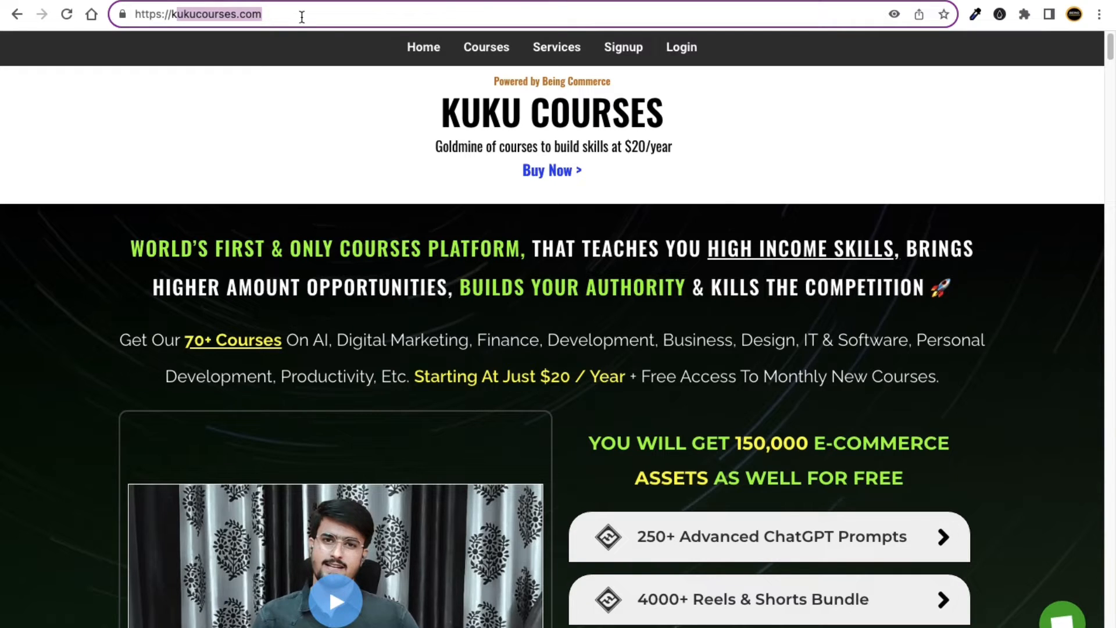
{"action": "left_click_drag", "start_coordinate": [273, 14], "coordinate": [162, 13]}
{"action": "left_click_drag", "start_coordinate": [264, 14], "coordinate": [156, 11]}
{"action": "key", "text": "ctrl+Left"}
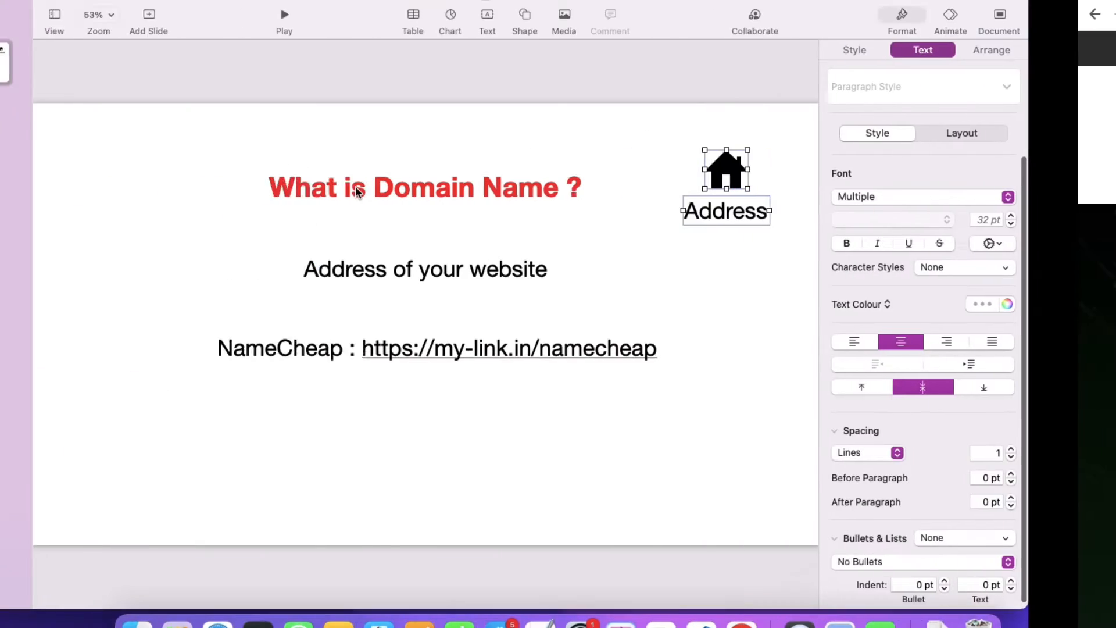
Delete the house icon and Address label from the slide.
{"action": "left_click", "coordinate": [500, 308]}
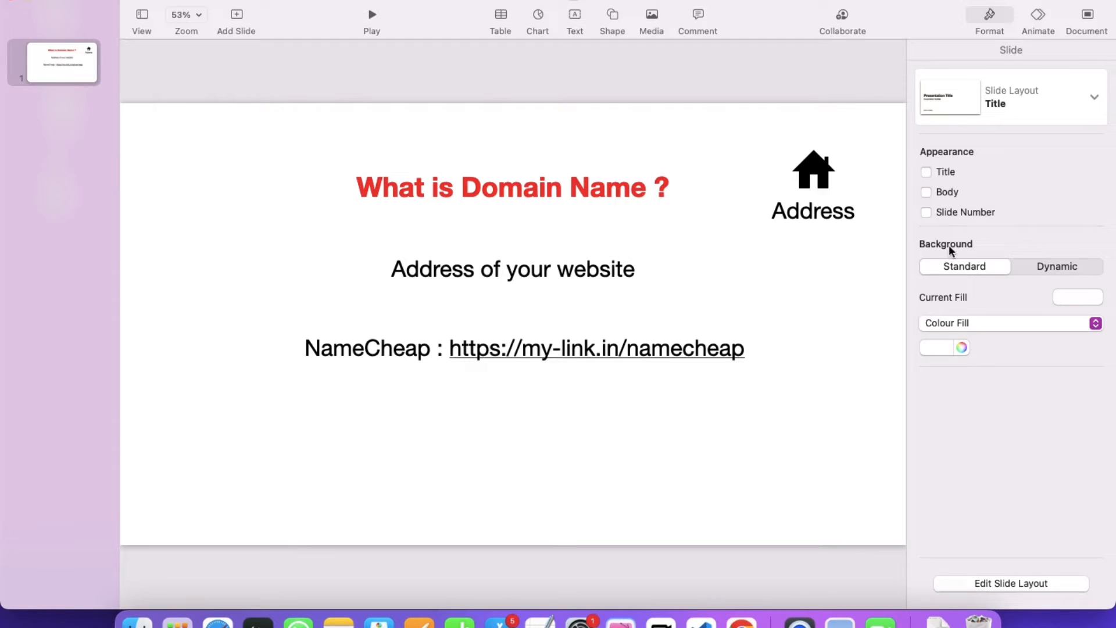
{"action": "left_click_drag", "start_coordinate": [828, 263], "coordinate": [810, 175]}
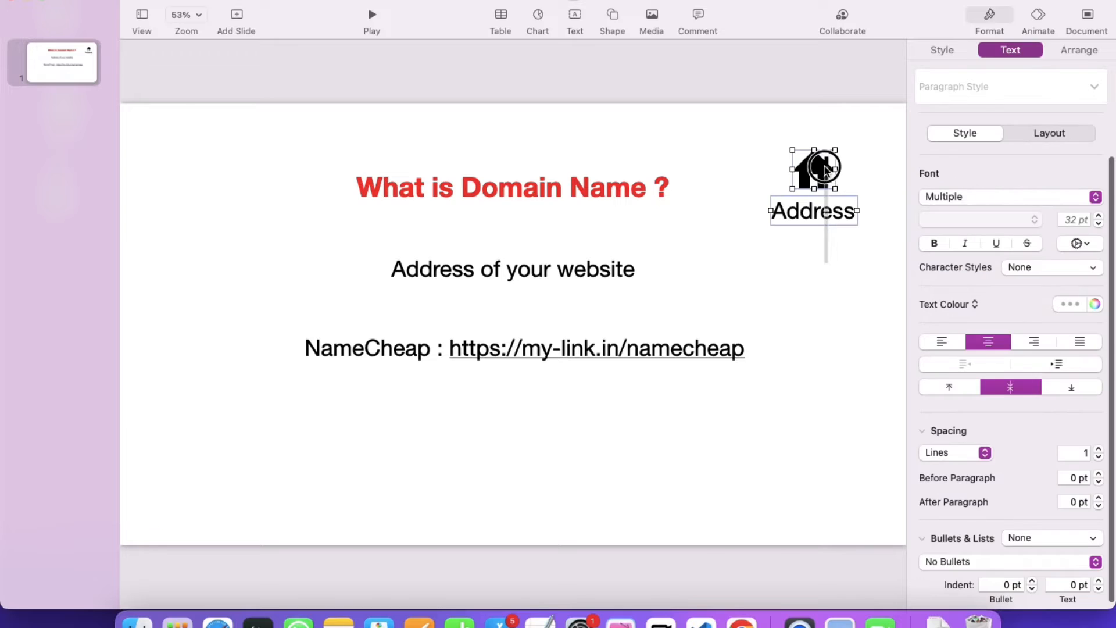
{"action": "key", "text": "Delete"}
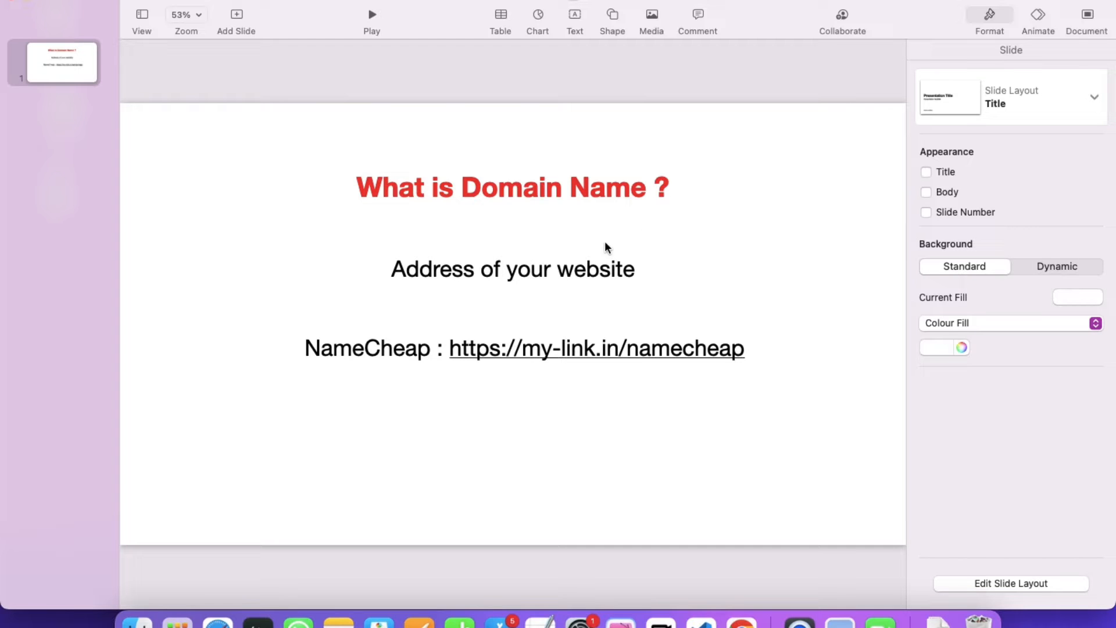
Duplicate the subtitle below the link and change its text to 'Name, short,'.
{"action": "left_click", "coordinate": [541, 278]}
{"action": "left_click_drag", "start_coordinate": [543, 277], "coordinate": [519, 431]}
{"action": "double_click", "coordinate": [520, 431]}
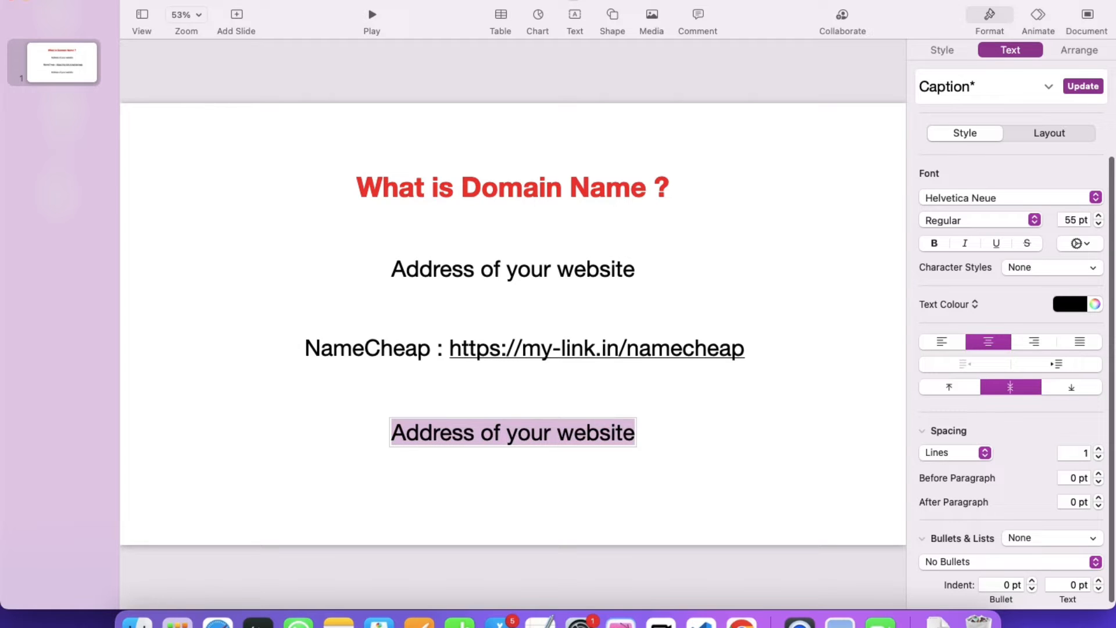
{"action": "type", "text": "Name,"}
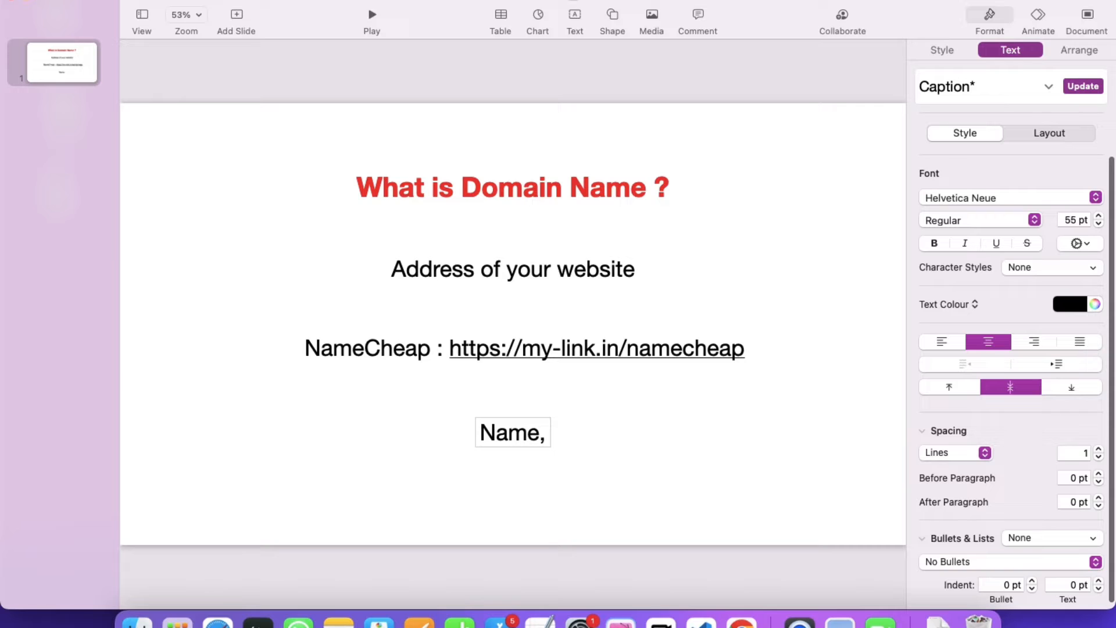
{"action": "type", "text": " short"}
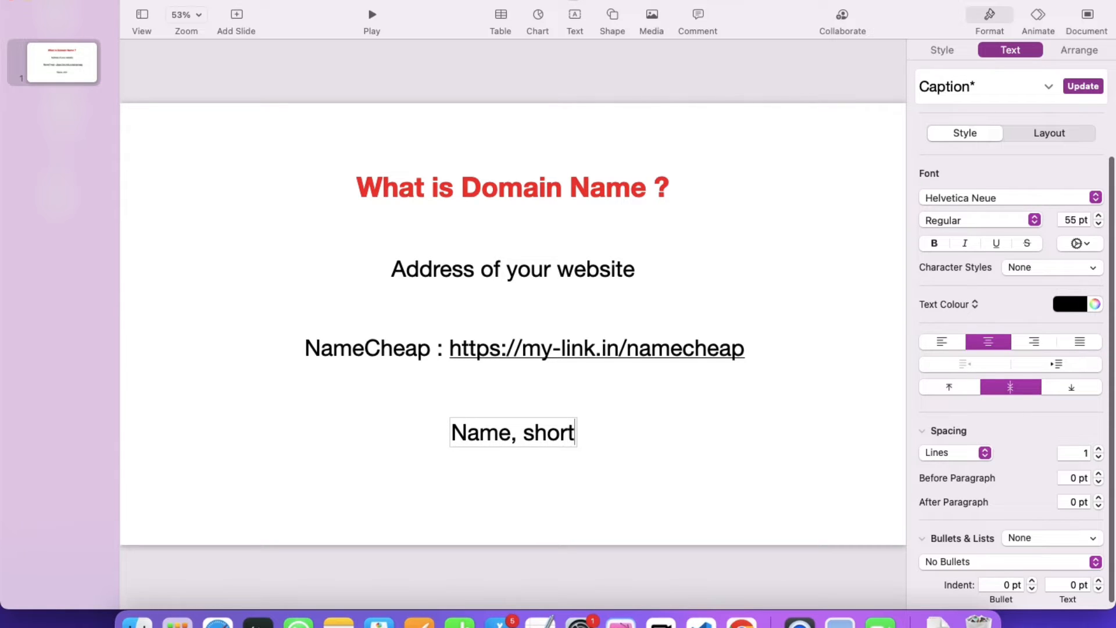
{"action": "type", "text": ","}
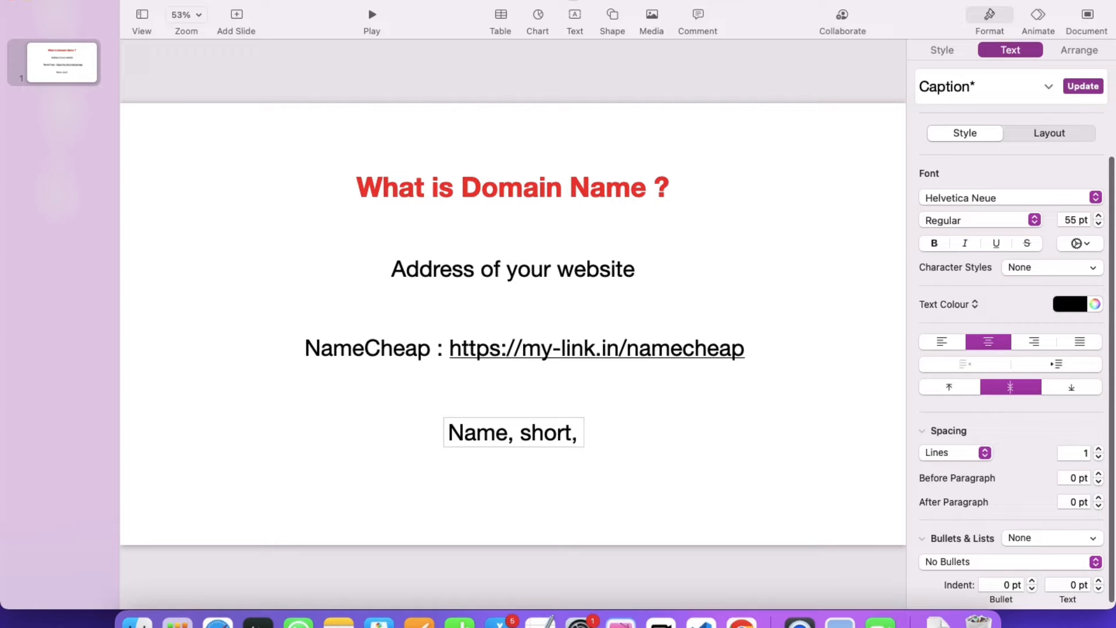
Add the example 'kukucourses.in' after 'Name, short,', then delete it again.
{"action": "type", "text": "kuku"}
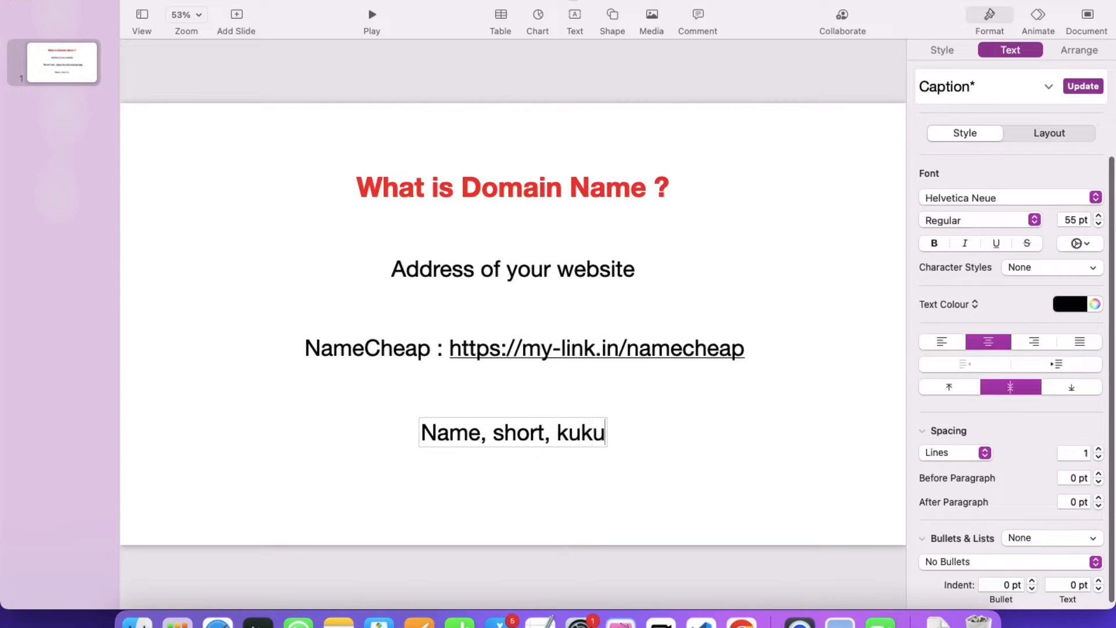
{"action": "type", "text": "courses.in"}
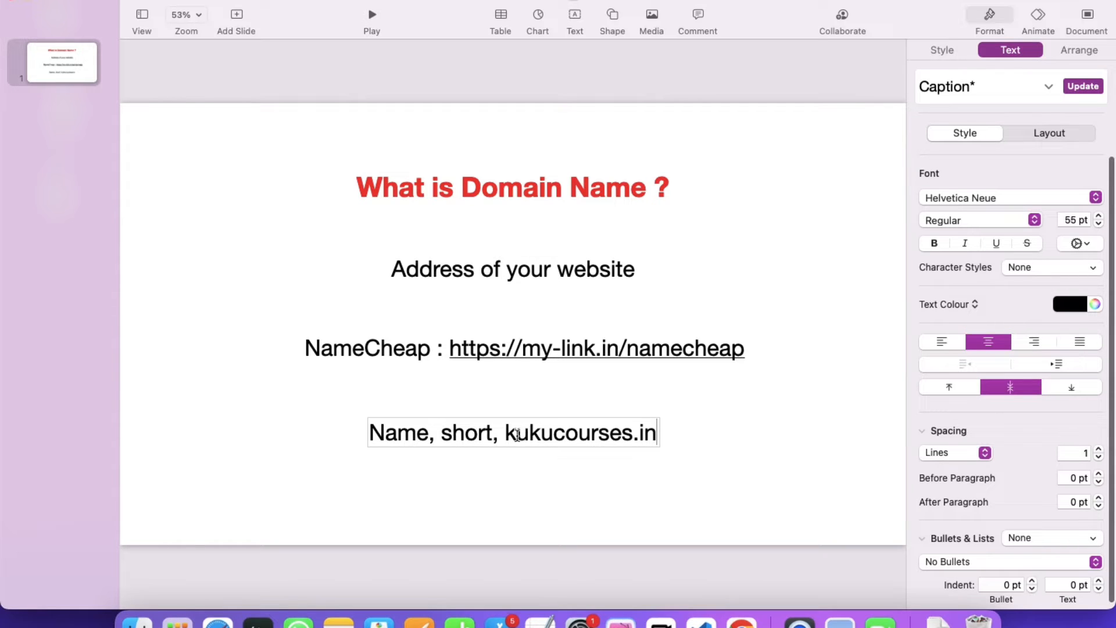
{"action": "left_click_drag", "start_coordinate": [509, 435], "coordinate": [631, 433]}
{"action": "left_click", "coordinate": [586, 434]}
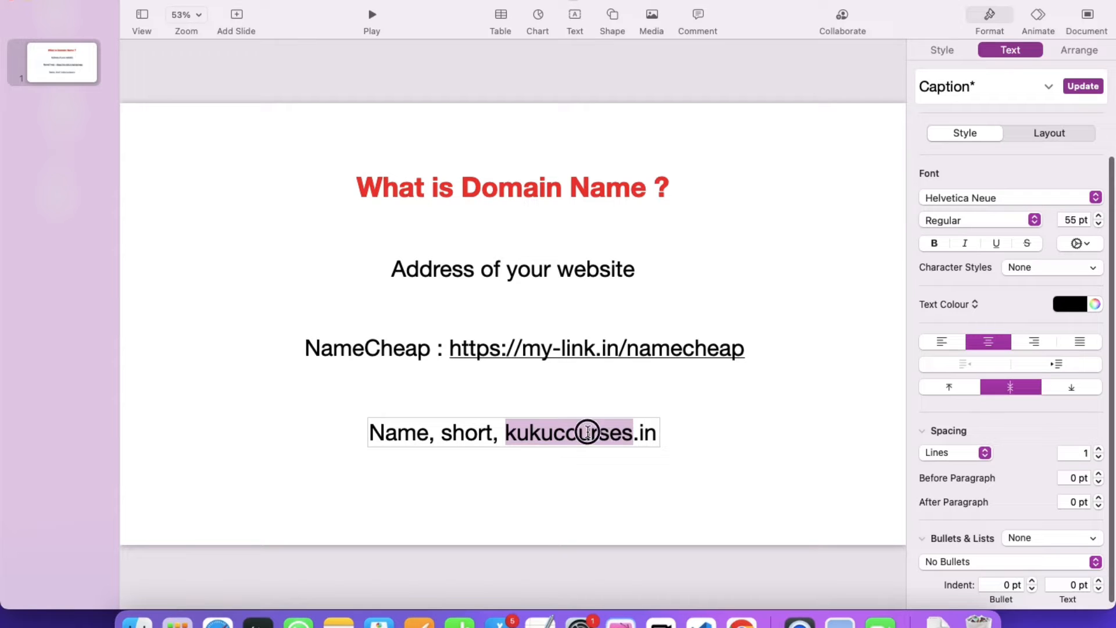
{"action": "left_click_drag", "start_coordinate": [550, 435], "coordinate": [610, 433]}
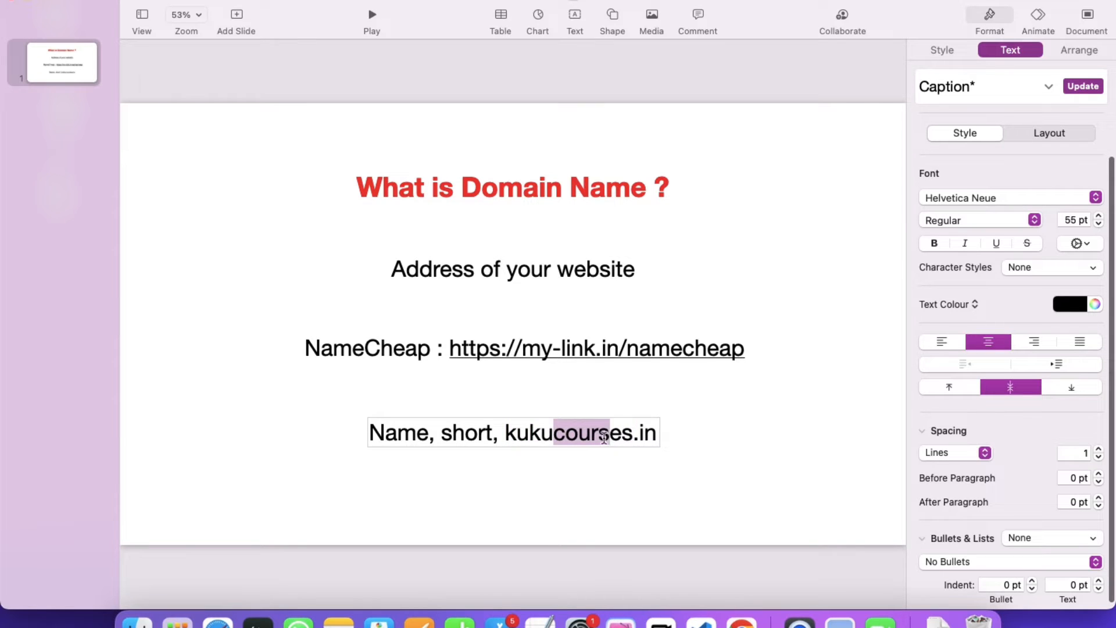
{"action": "left_click_drag", "start_coordinate": [513, 434], "coordinate": [662, 445]}
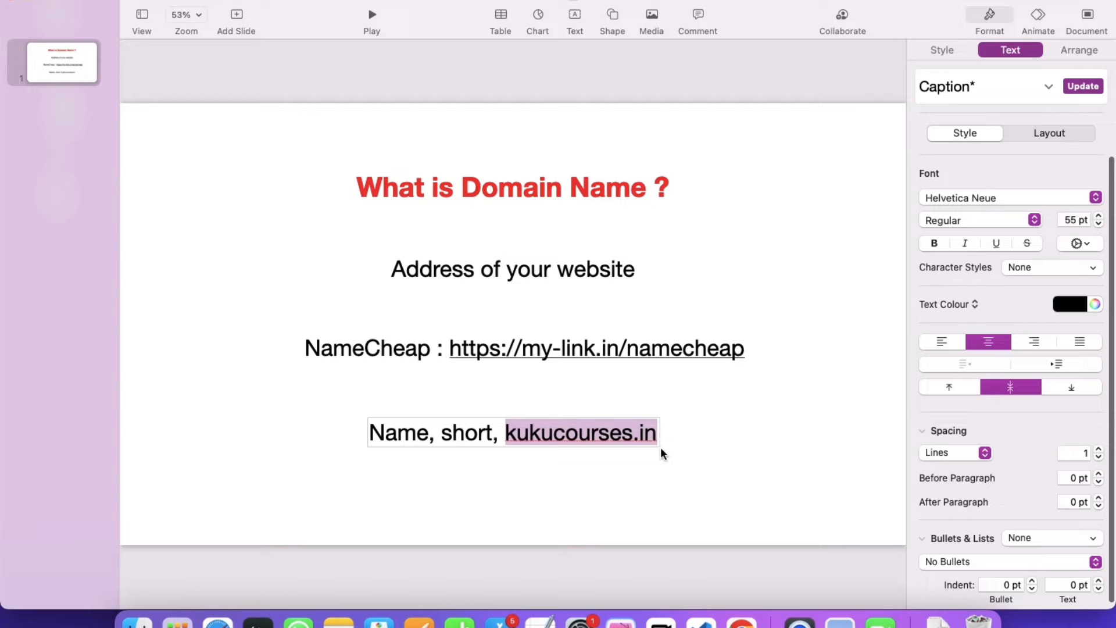
{"action": "key", "text": "BackSpace"}
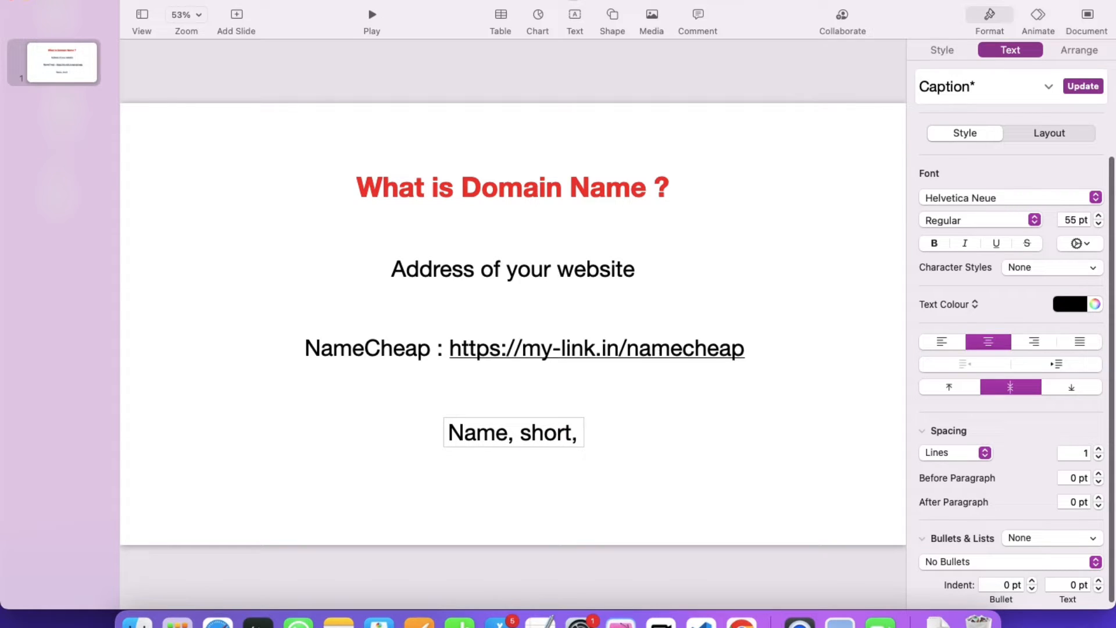
Type the example domain 'healthking.io' after 'Name, short,'.
{"action": "type", "text": "health"}
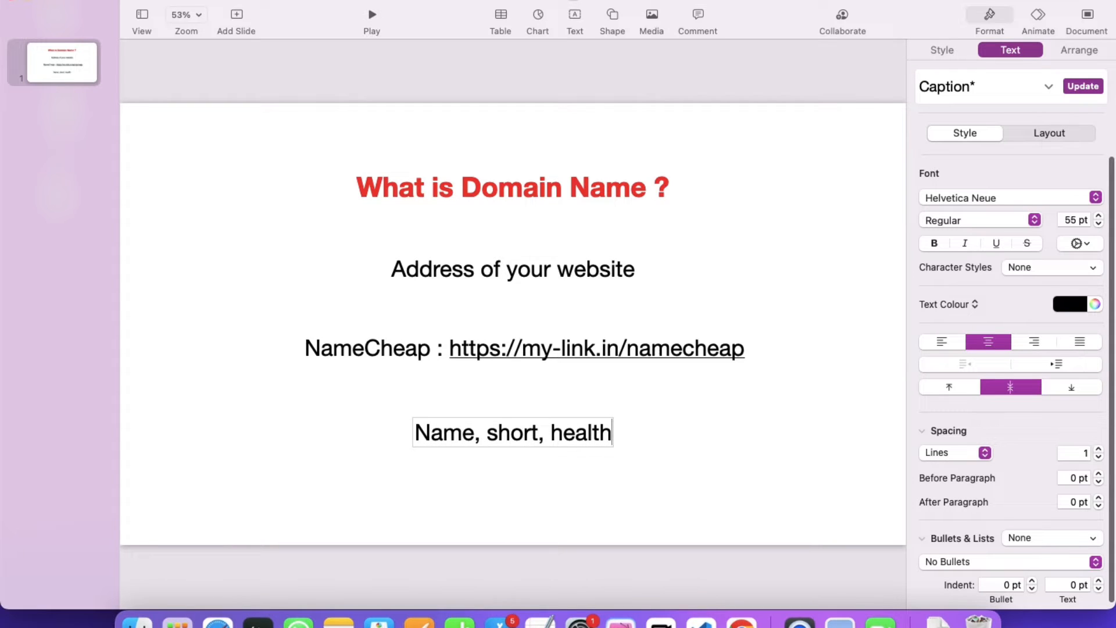
{"action": "type", "text": "ki"}
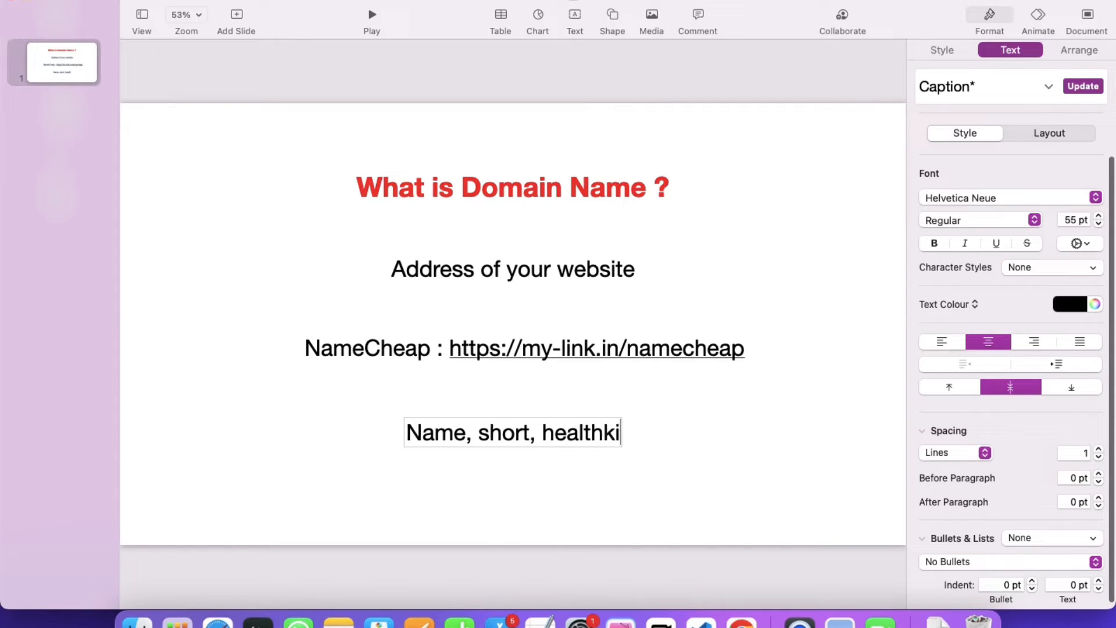
{"action": "type", "text": "ng."}
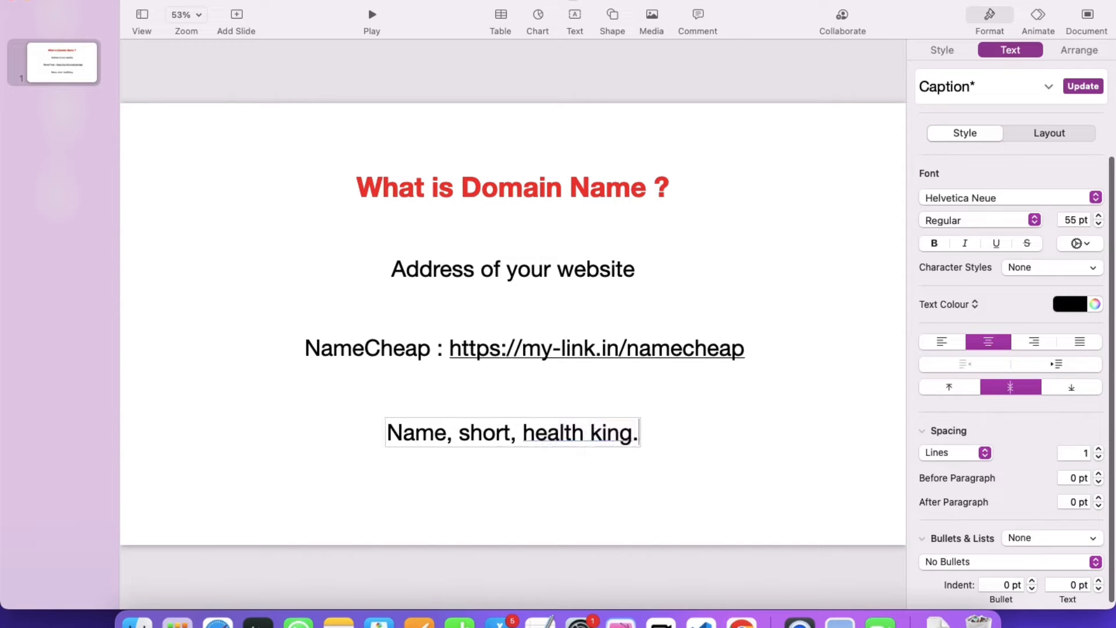
{"action": "type", "text": "com"}
{"action": "key", "text": "BackSpace"}
{"action": "key", "text": "BackSpace"}
{"action": "key", "text": "BackSpace"}
{"action": "type", "text": "io"}
{"action": "key", "text": "BackSpace"}
{"action": "key", "text": "BackSpace"}
{"action": "key", "text": "BackSpace"}
{"action": "key", "text": "BackSpace"}
{"action": "key", "text": "BackSpace"}
{"action": "key", "text": "BackSpace"}
{"action": "key", "text": "BackSpace"}
{"action": "key", "text": "BackSpace"}
{"action": "key", "text": "BackSpace"}
{"action": "key", "text": "BackSpace"}
{"action": "key", "text": "BackSpace"}
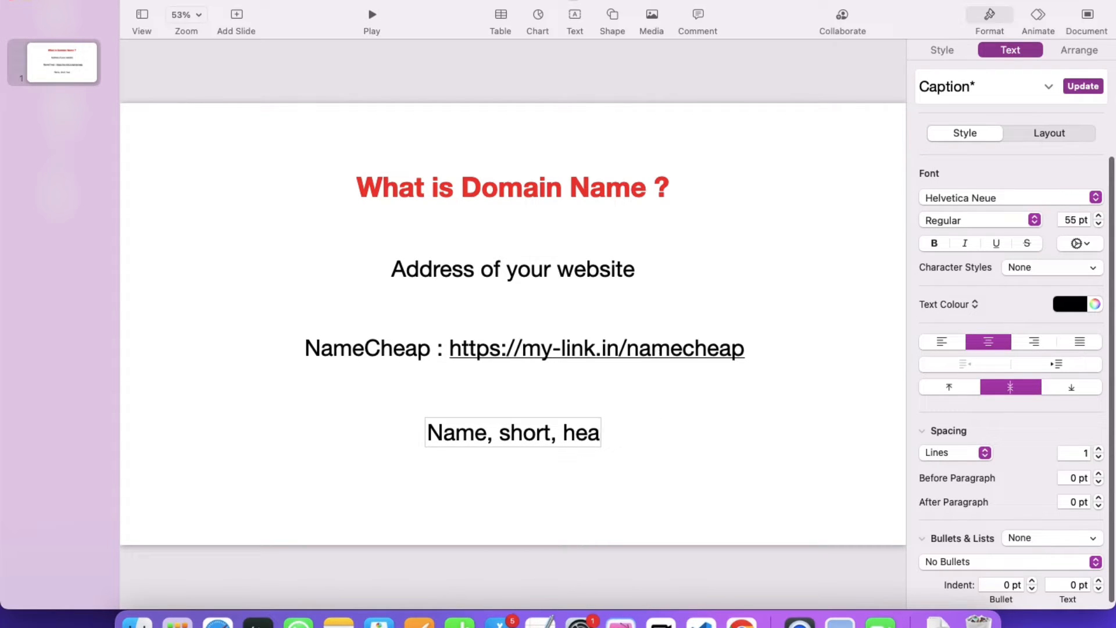
Remove the whole 'Name, short,' text box from the slide.
{"action": "double_click", "coordinate": [450, 433]}
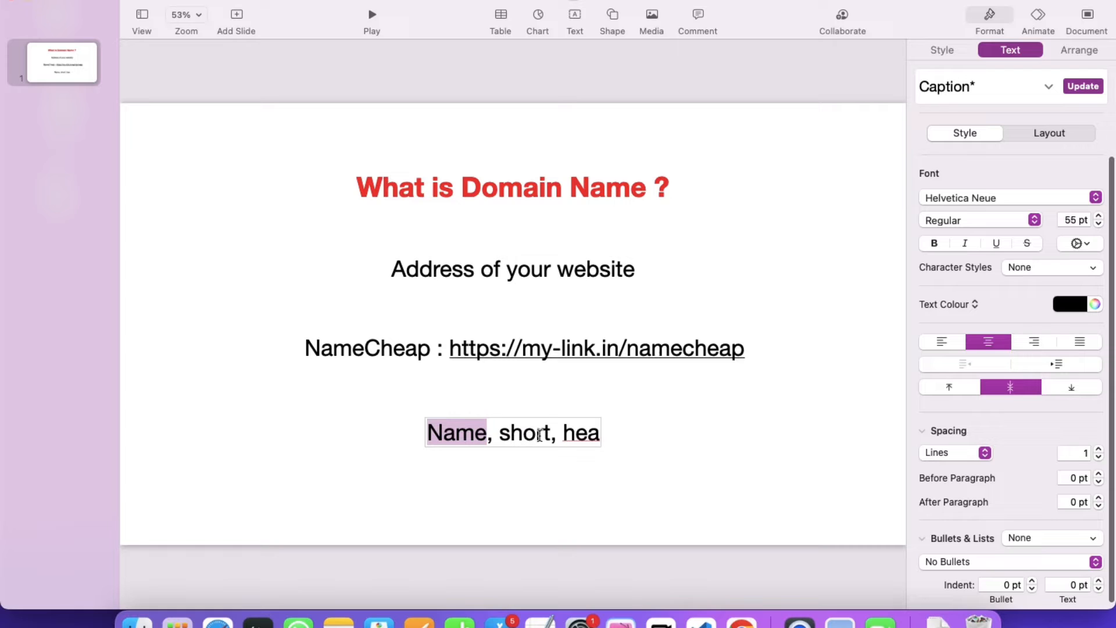
{"action": "left_click_drag", "start_coordinate": [560, 433], "coordinate": [597, 433]}
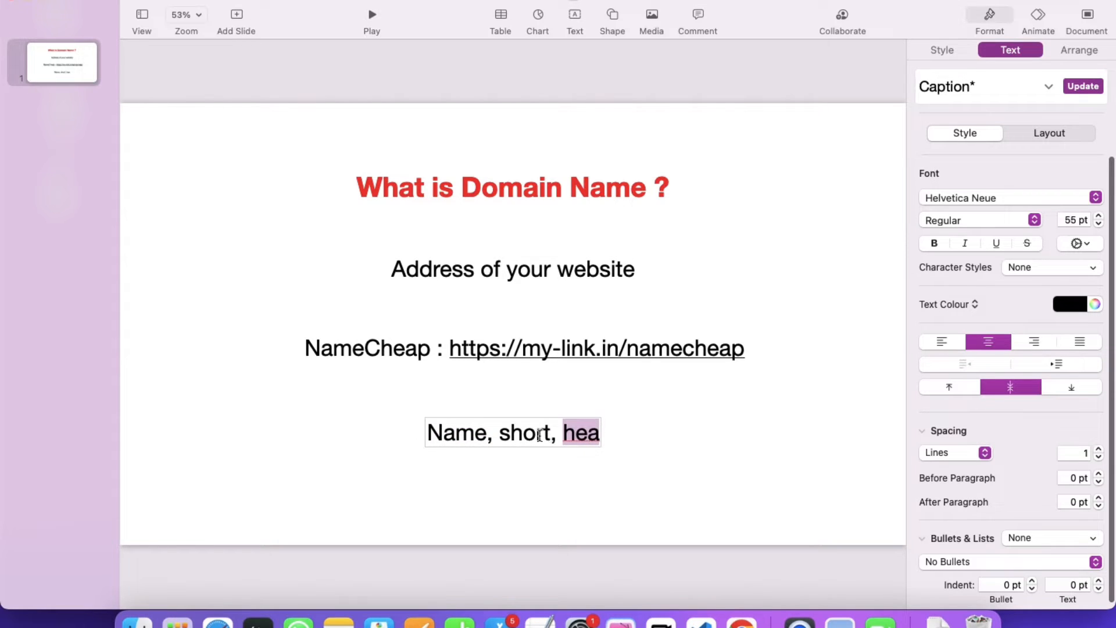
{"action": "left_click_drag", "start_coordinate": [551, 431], "coordinate": [524, 431]}
{"action": "left_click", "coordinate": [668, 439]}
{"action": "left_click", "coordinate": [535, 432]}
{"action": "key", "text": "BackSpace"}
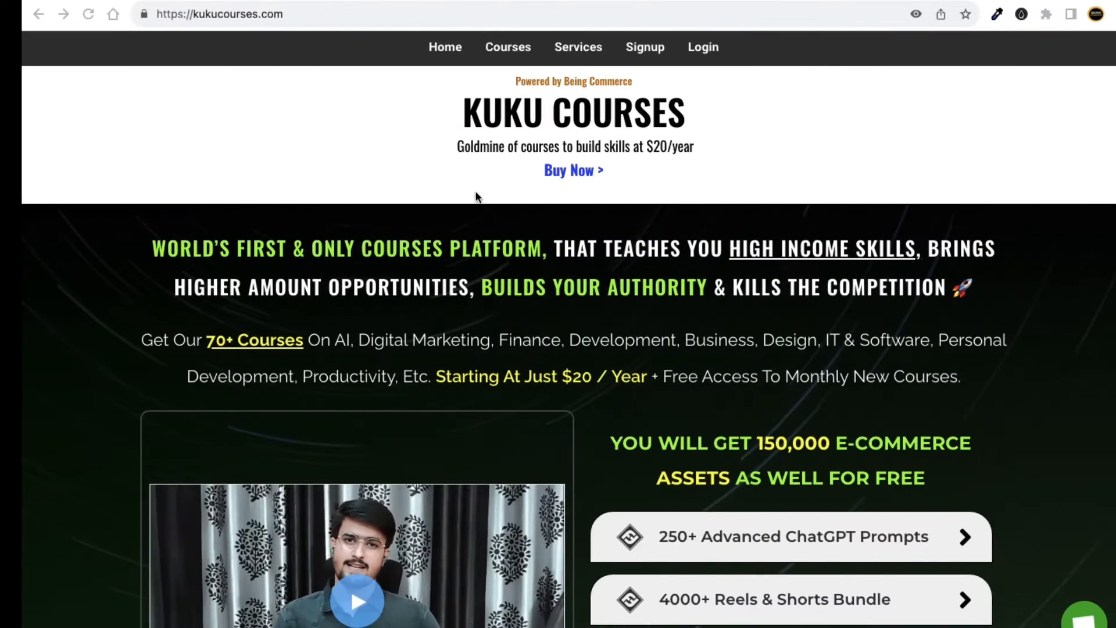
In a new tab, load the short link my-link.in/namecheap.
{"action": "key", "text": "super+t"}
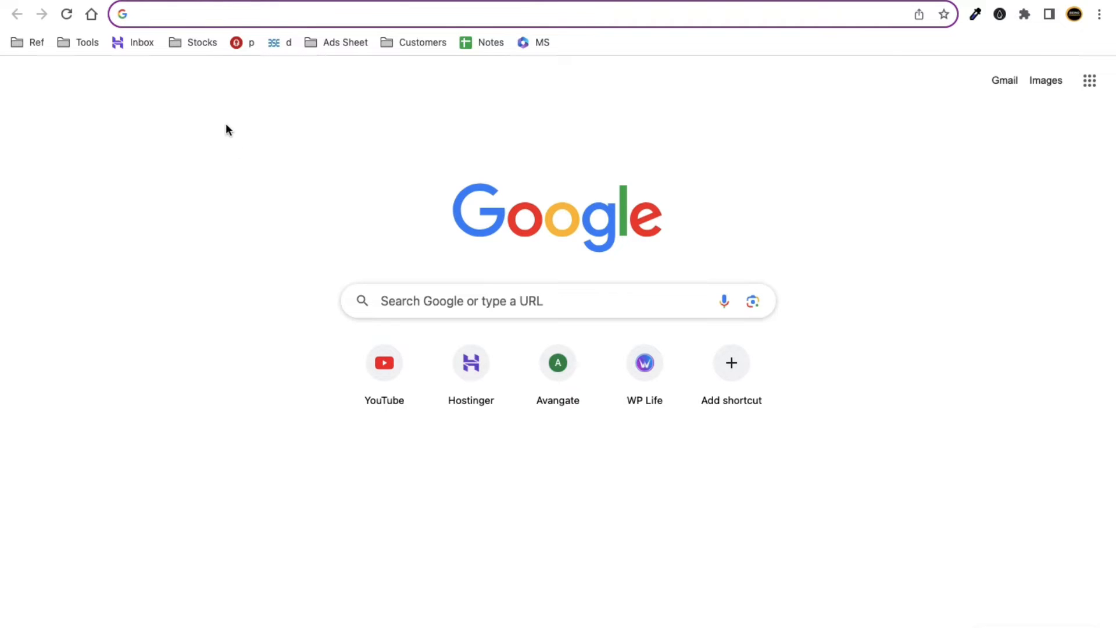
{"action": "type", "text": "my"}
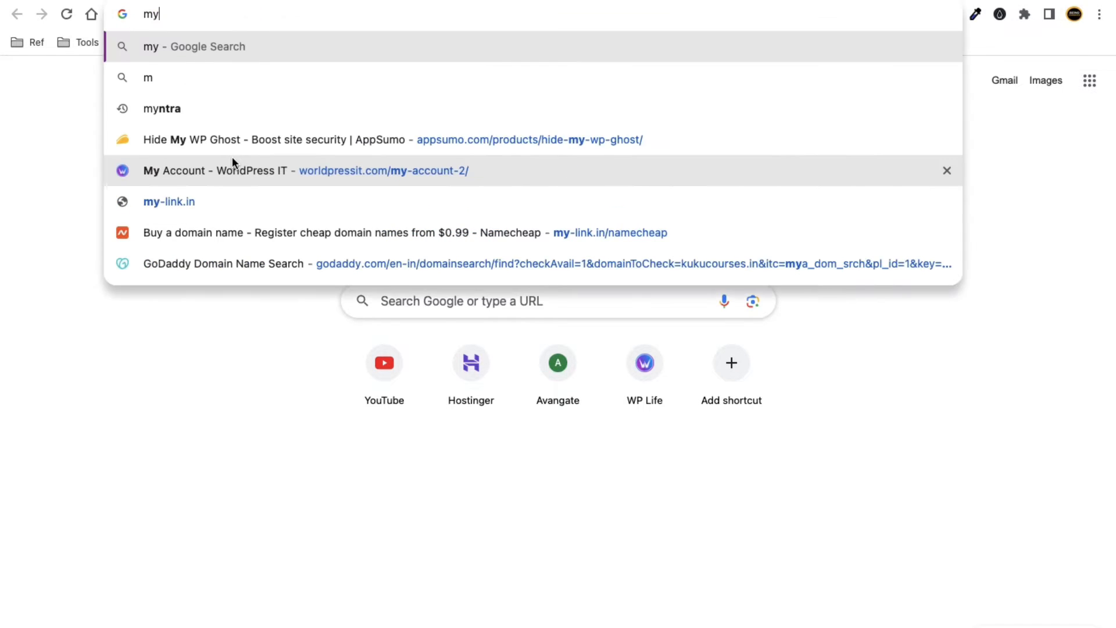
{"action": "type", "text": "-link"}
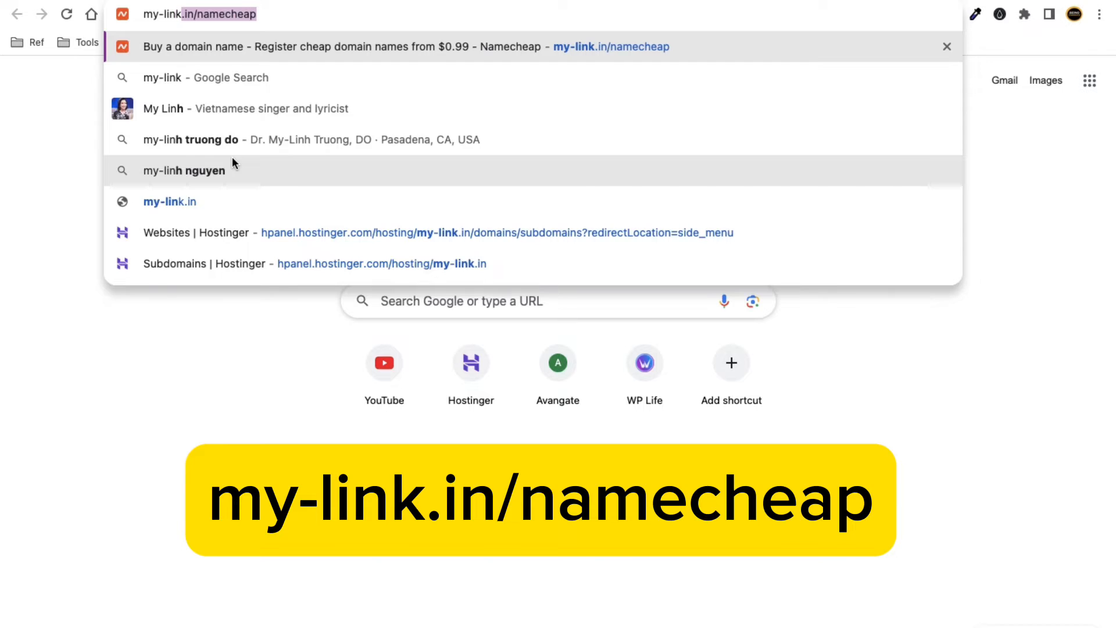
{"action": "type", "text": ".in/n"}
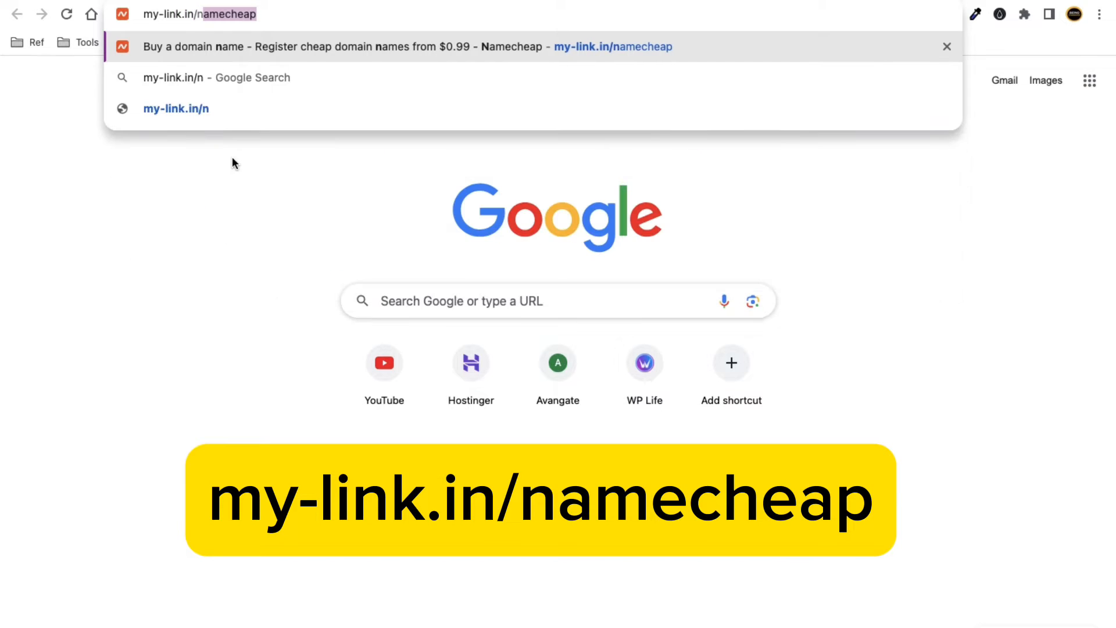
{"action": "type", "text": "amecheap"}
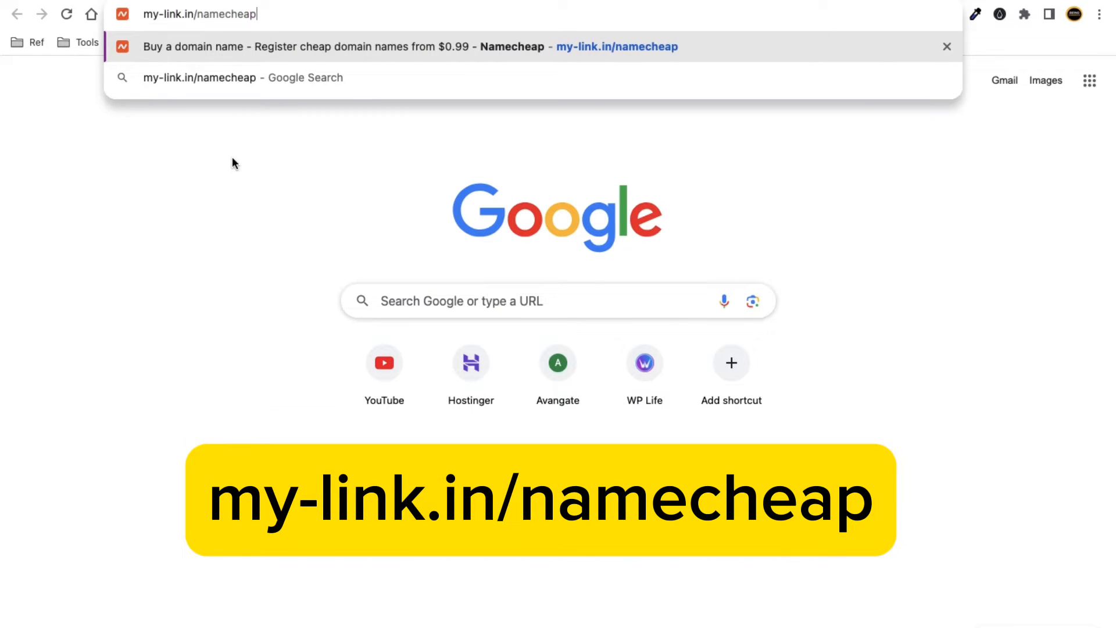
{"action": "left_click_drag", "start_coordinate": [258, 14], "coordinate": [142, 15]}
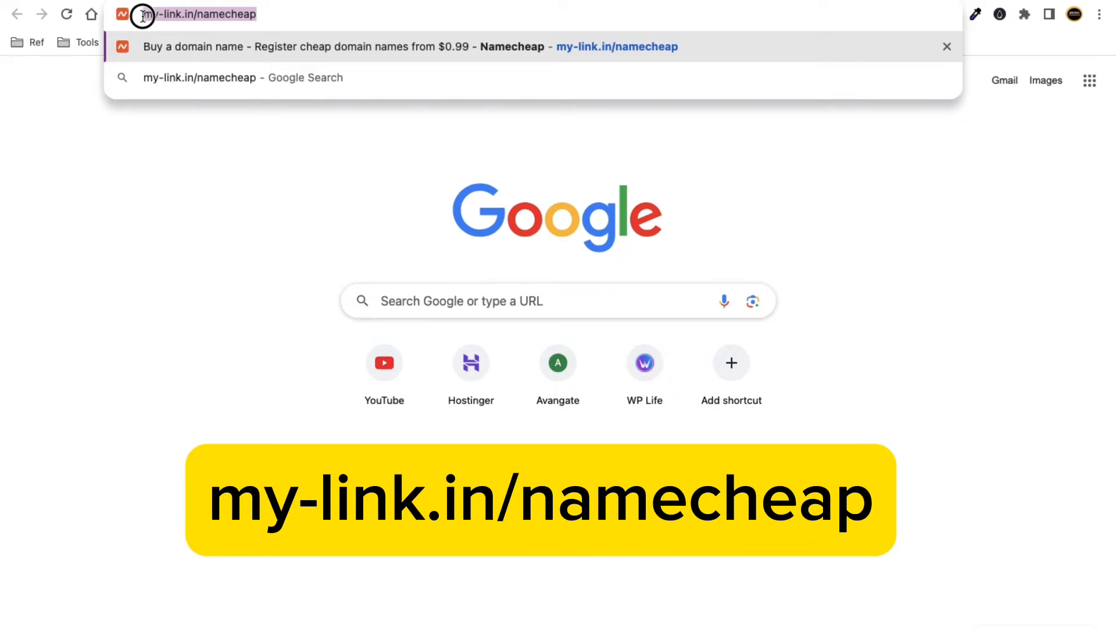
{"action": "left_click", "coordinate": [278, 16]}
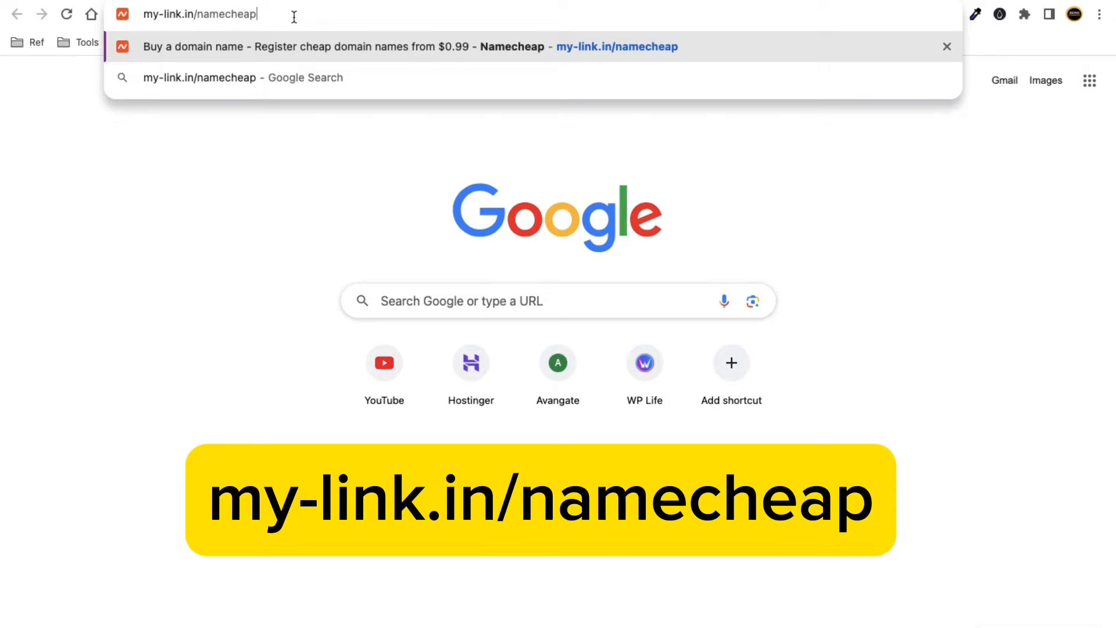
{"action": "left_click_drag", "start_coordinate": [251, 15], "coordinate": [141, 15]}
{"action": "left_click", "coordinate": [288, 17]}
{"action": "left_click_drag", "start_coordinate": [290, 17], "coordinate": [142, 15]}
{"action": "left_click", "coordinate": [302, 14]}
{"action": "key", "text": "Return"}
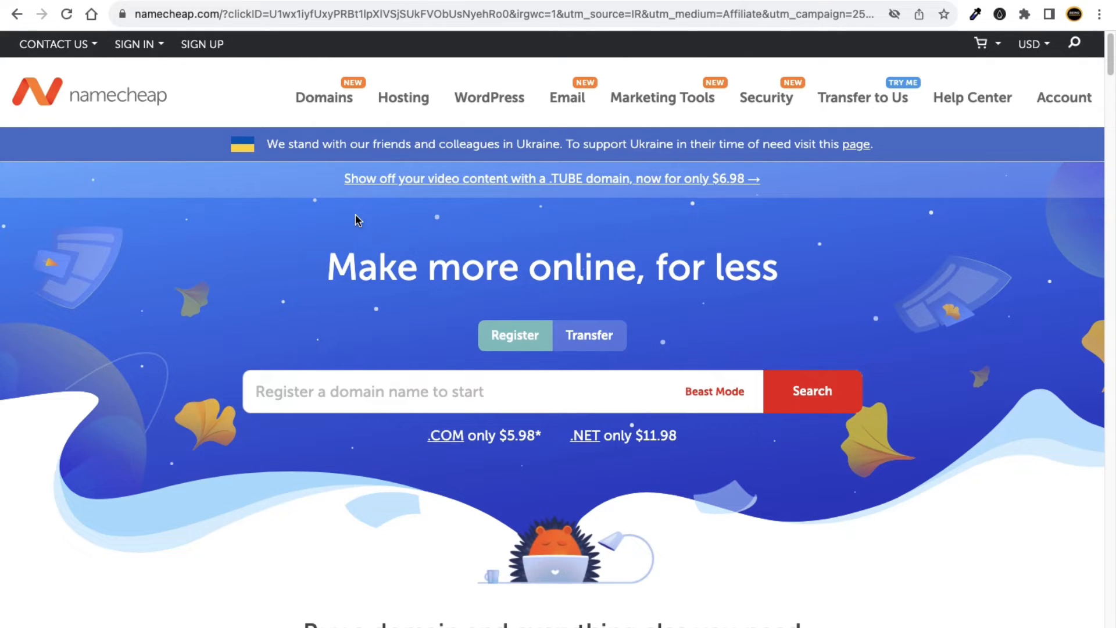
Enter 'healthking' in Namecheap's domain search box after clearing earlier trial entries.
{"action": "left_click", "coordinate": [331, 398]}
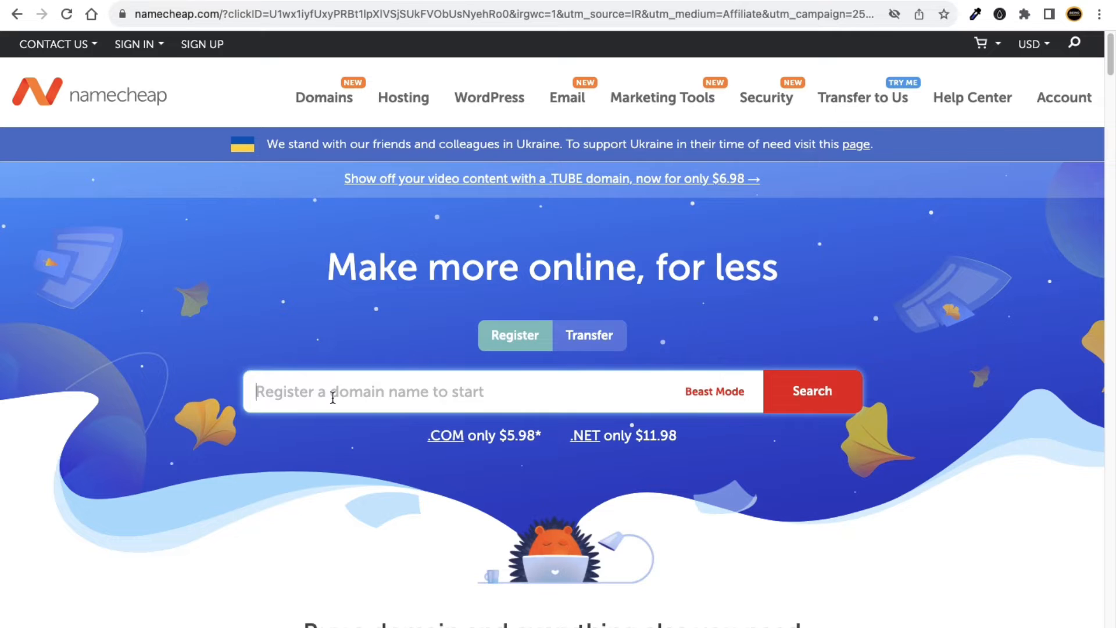
{"action": "type", "text": "sjdsj"}
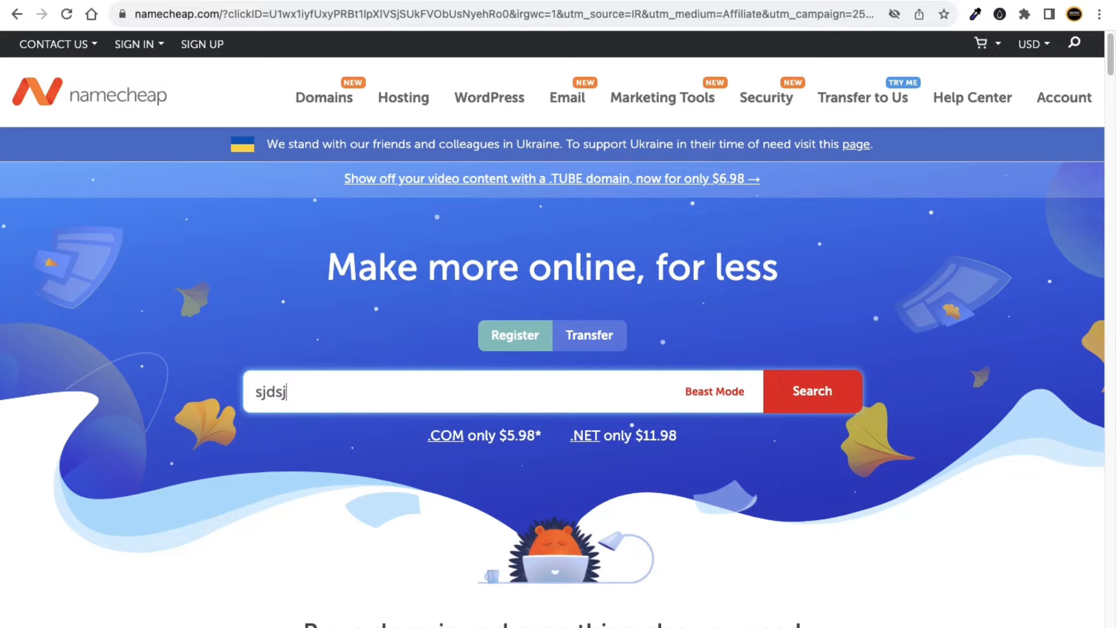
{"action": "type", "text": "kdsfdmfdkfdlfdfd"}
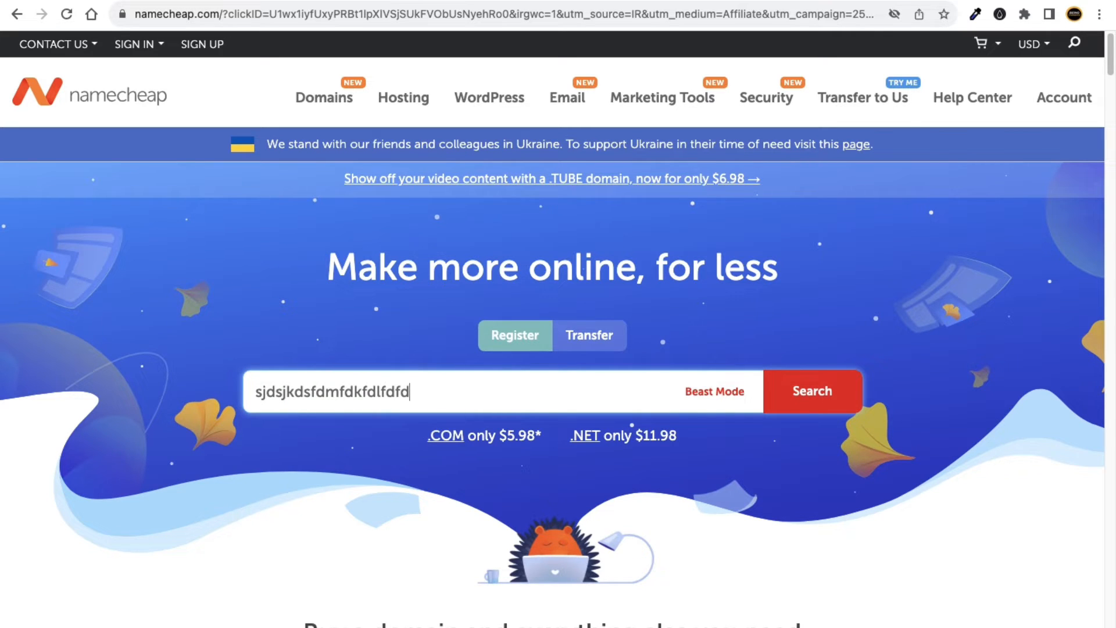
{"action": "left_click_drag", "start_coordinate": [480, 394], "coordinate": [252, 394]}
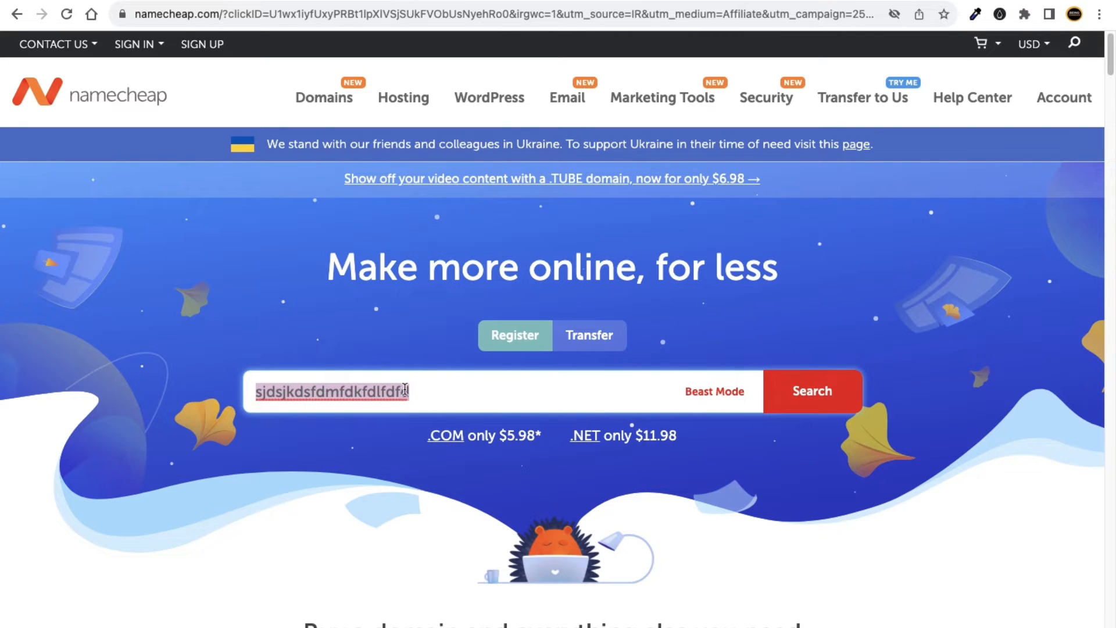
{"action": "left_click_drag", "start_coordinate": [447, 396], "coordinate": [258, 394]}
{"action": "key", "text": "BackSpace"}
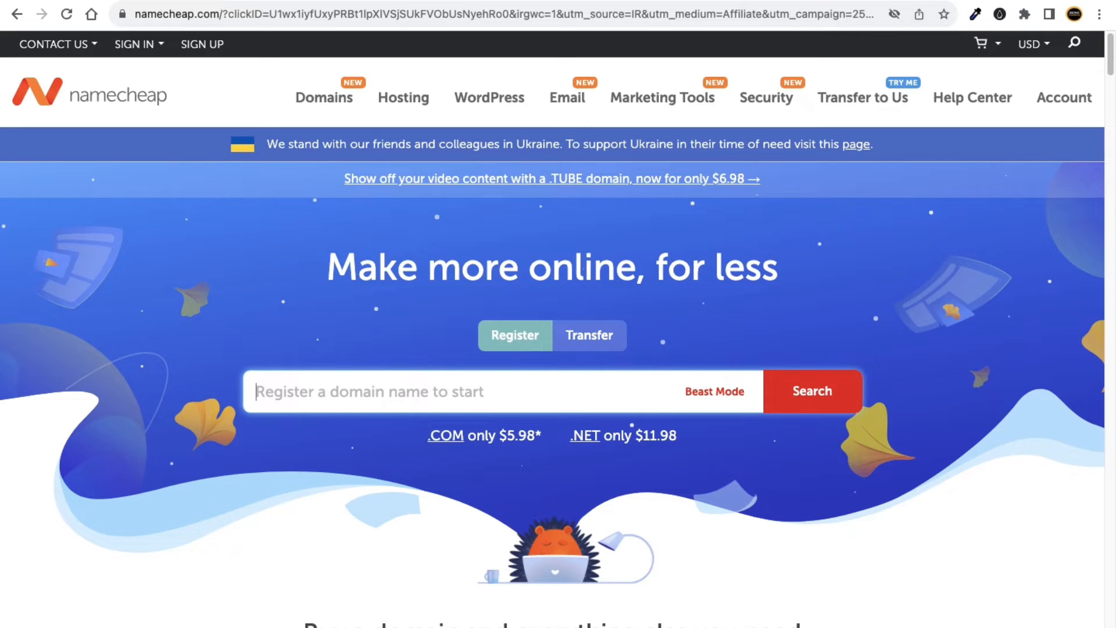
{"action": "type", "text": "k"}
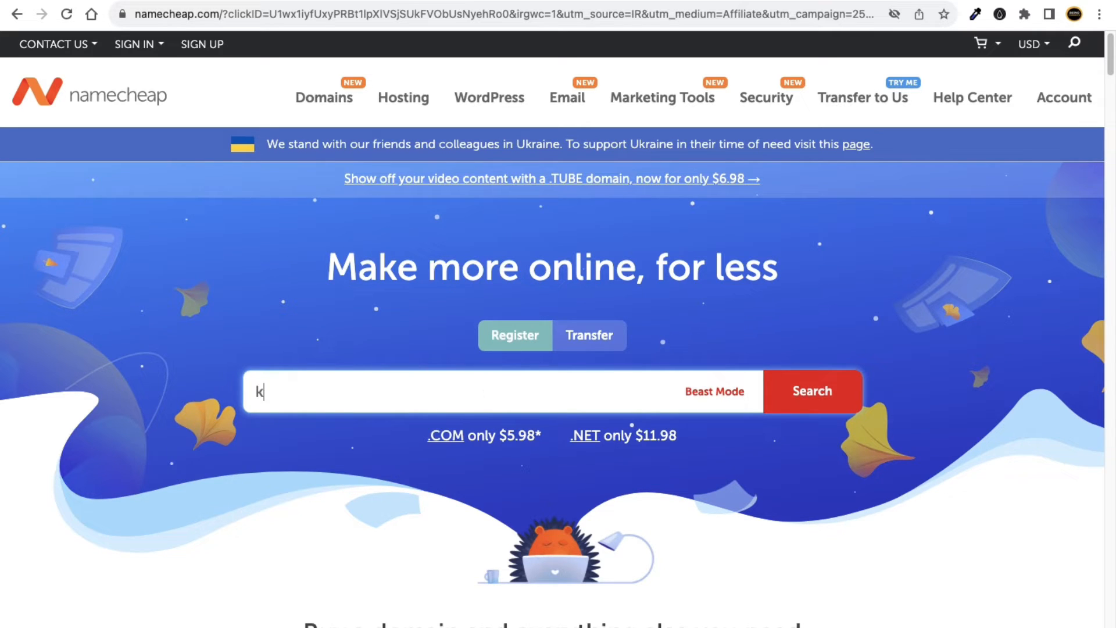
{"action": "type", "text": "unallonhare"}
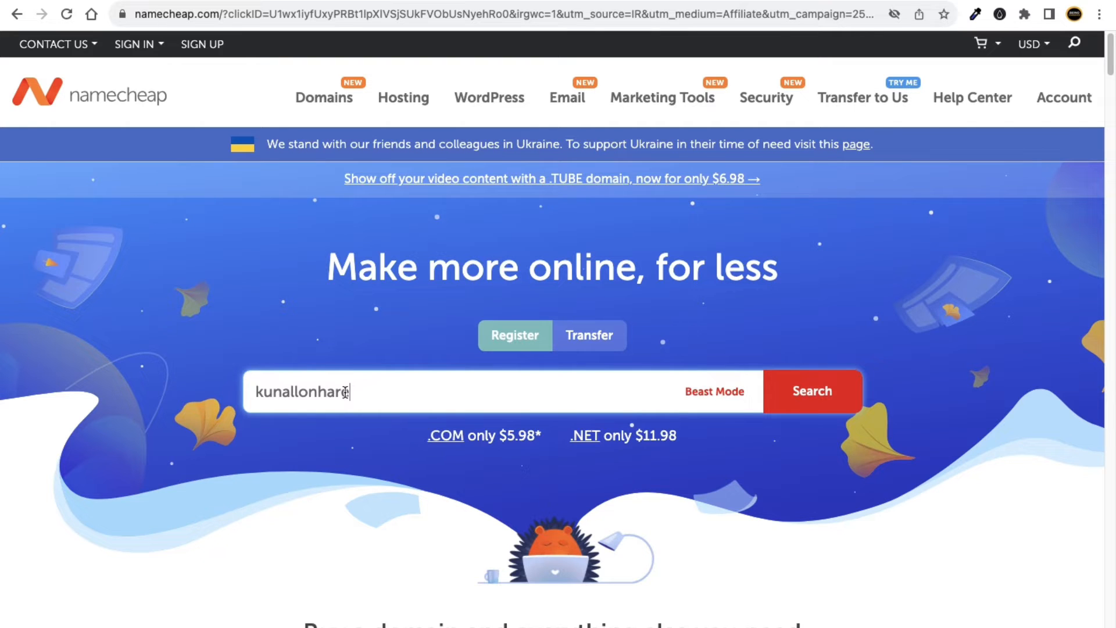
{"action": "left_click_drag", "start_coordinate": [365, 392], "coordinate": [245, 395]}
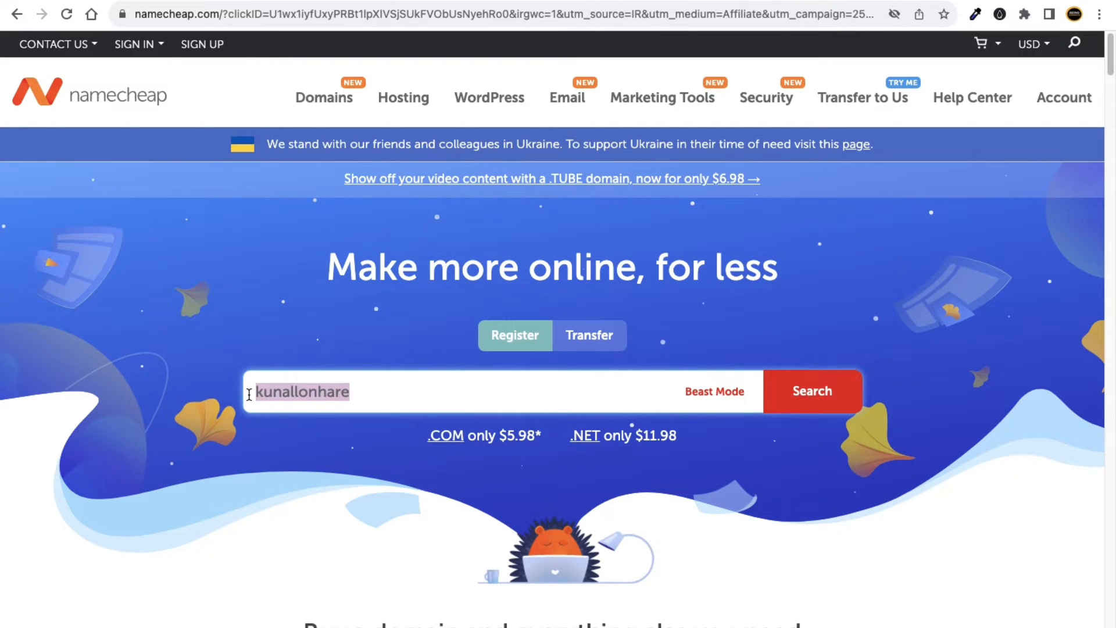
{"action": "key", "text": "BackSpace"}
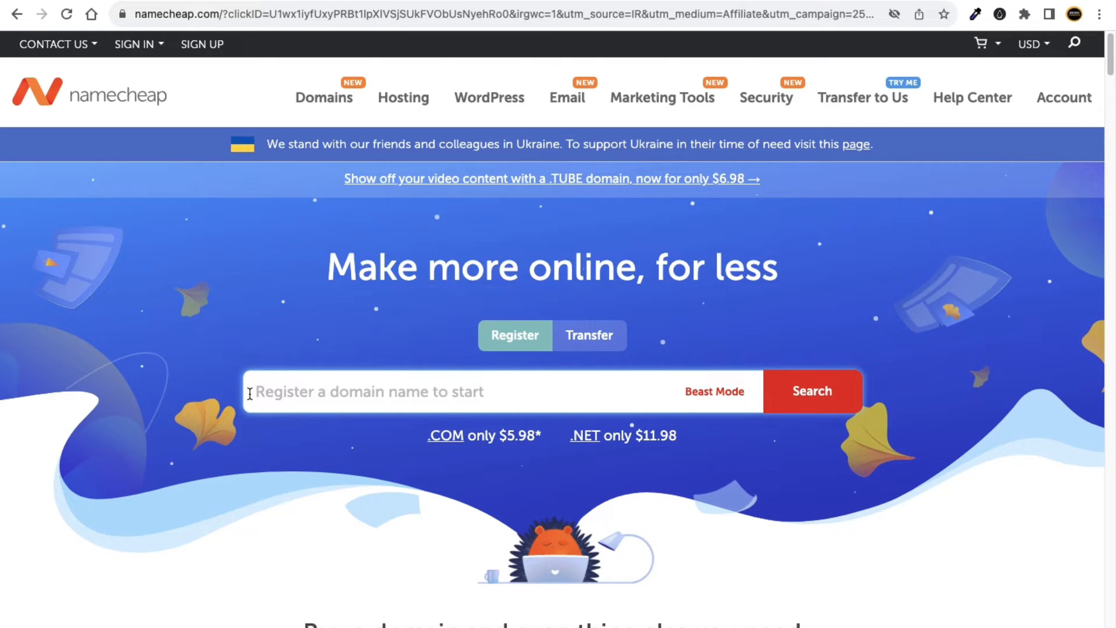
{"action": "type", "text": "health"}
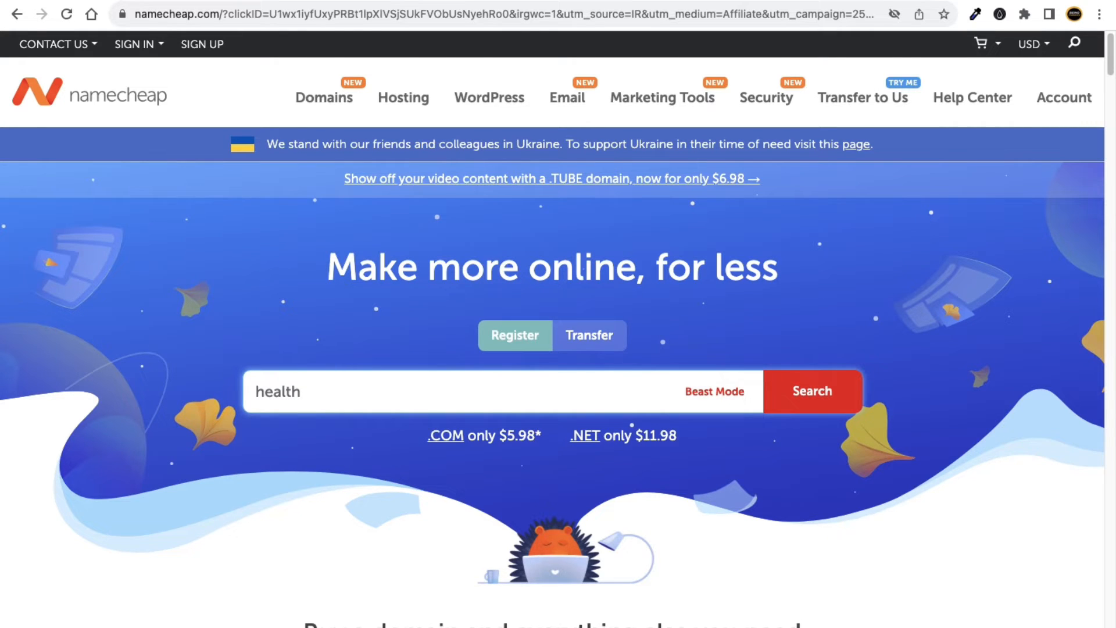
{"action": "type", "text": "king"}
Search for healthking and scroll the results, including healthking.healthcare at $57.98.
{"action": "left_click", "coordinate": [844, 396]}
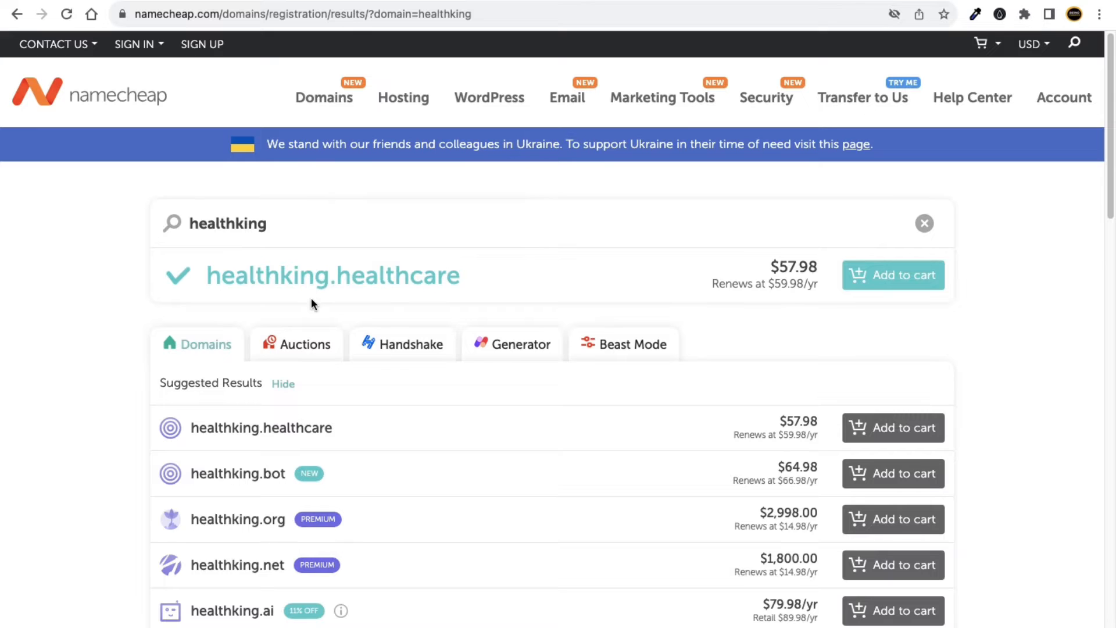
{"action": "scroll", "coordinate": [311, 299], "scroll_direction": "down", "scroll_amount": 1}
{"action": "scroll", "coordinate": [354, 288], "scroll_direction": "down", "scroll_amount": 1}
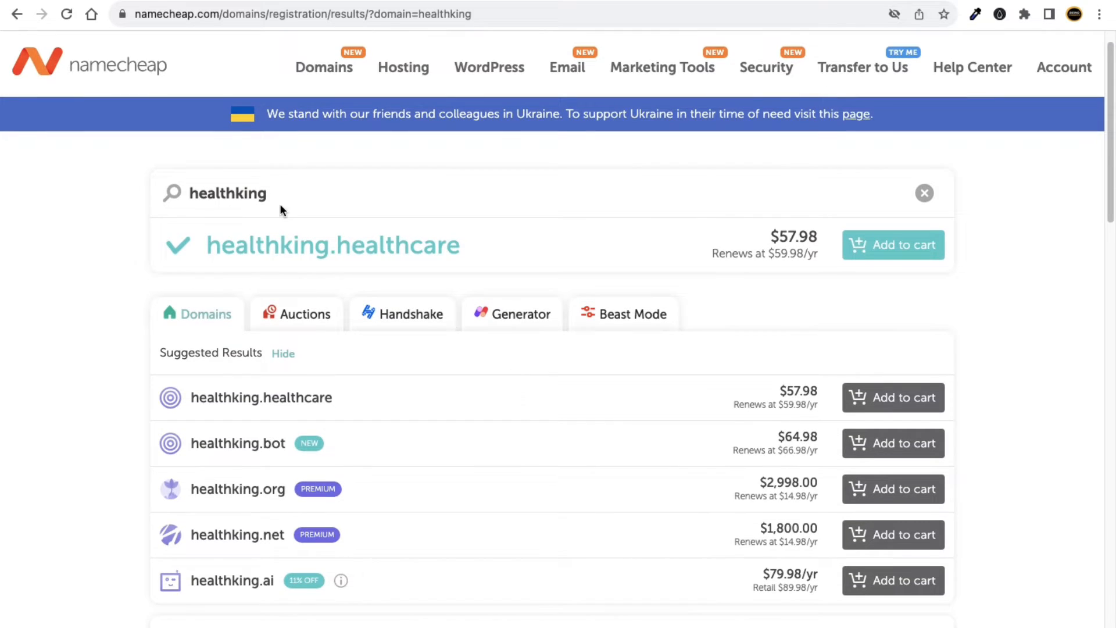
{"action": "scroll", "coordinate": [232, 300], "scroll_direction": "down", "scroll_amount": 6}
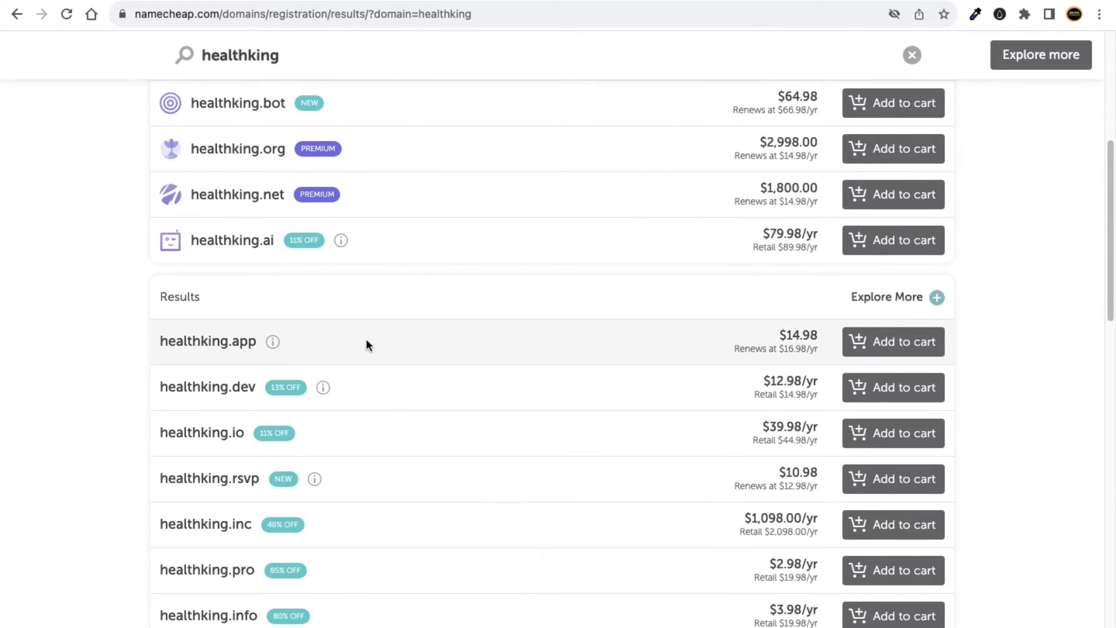
{"action": "scroll", "coordinate": [221, 327], "scroll_direction": "down", "scroll_amount": 1}
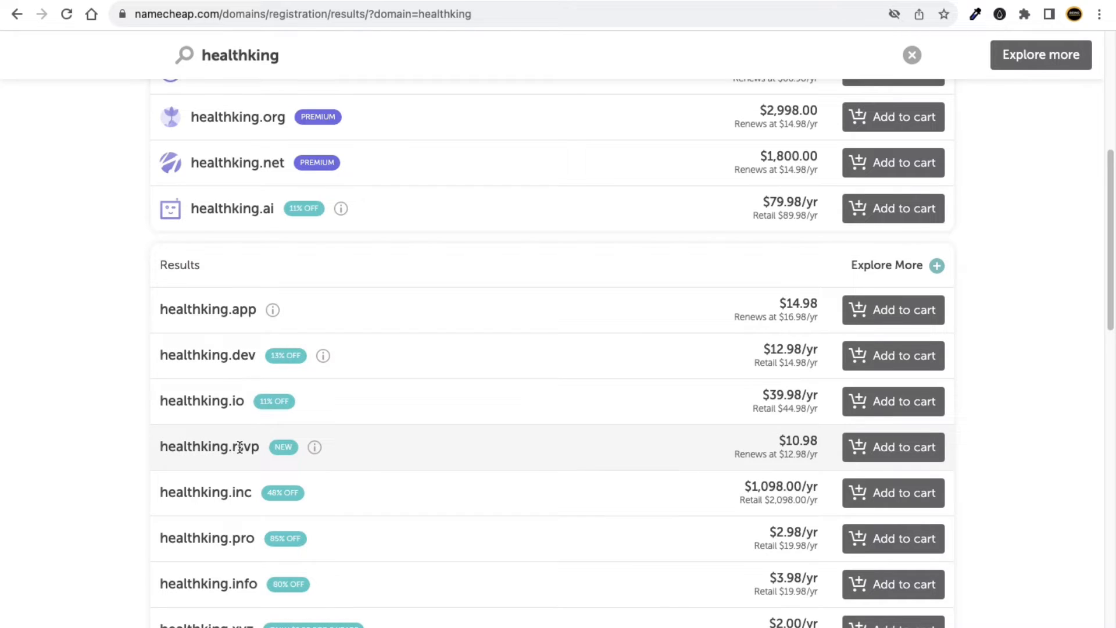
{"action": "scroll", "coordinate": [356, 505], "scroll_direction": "up", "scroll_amount": 7}
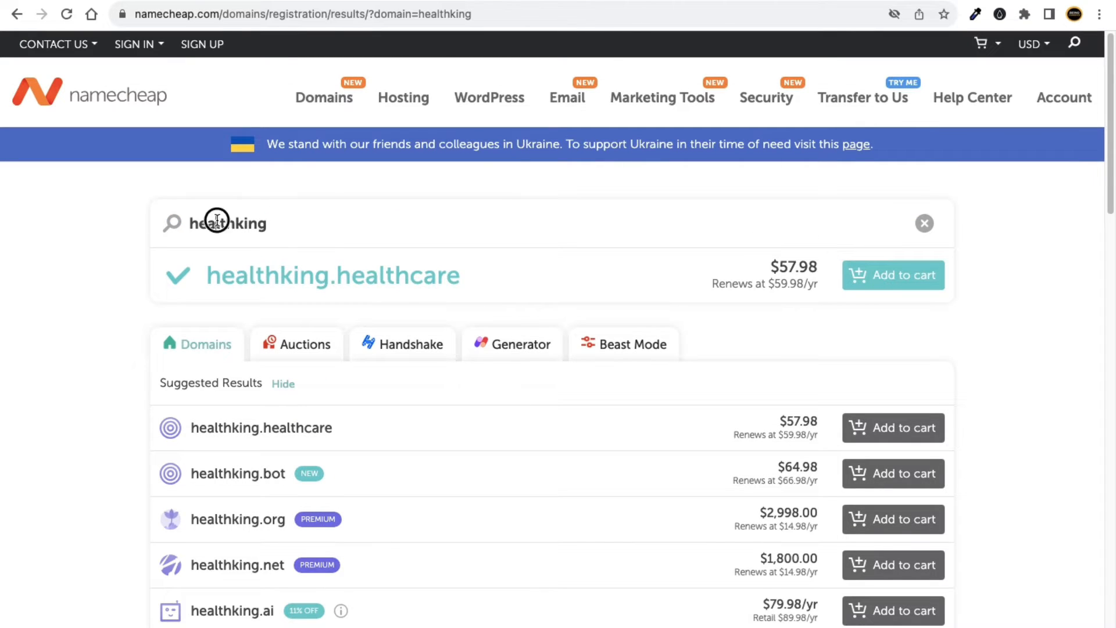
Replace the search with kukucourses.in, view the taken kukucourses.com site in a new tab, then search again.
{"action": "double_click", "coordinate": [217, 220]}
{"action": "type", "text": "ku"}
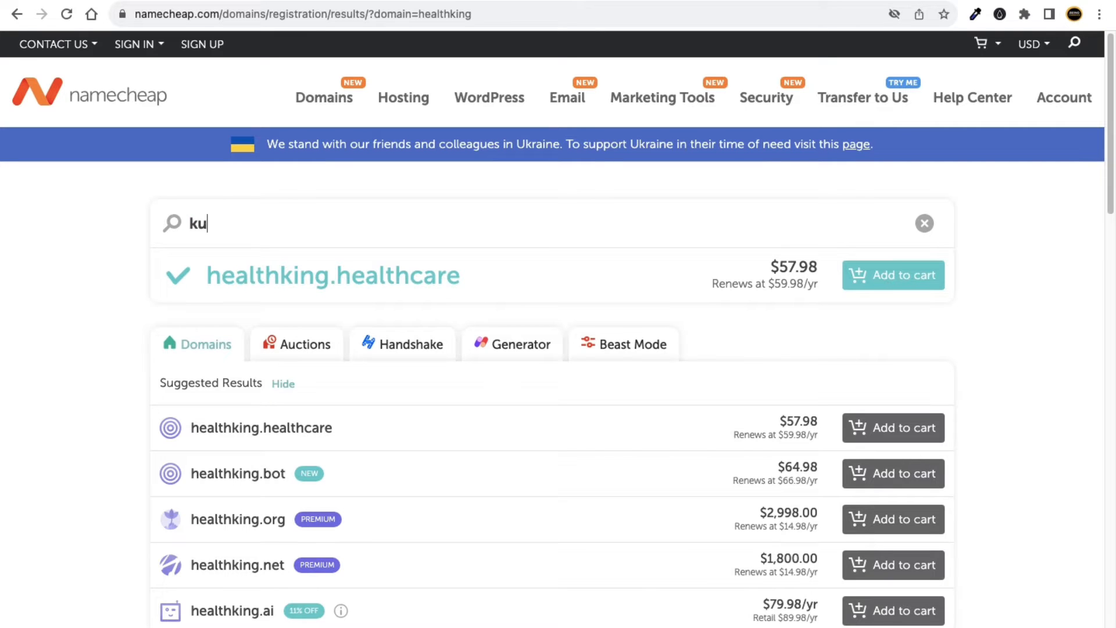
{"action": "type", "text": "kucourses"}
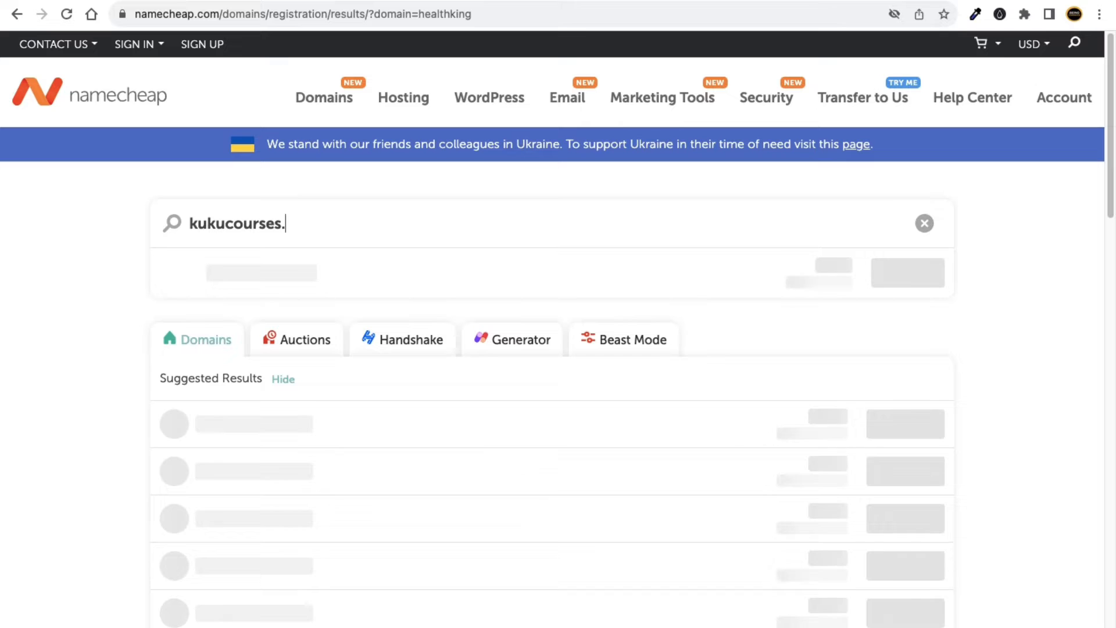
{"action": "type", "text": ".in"}
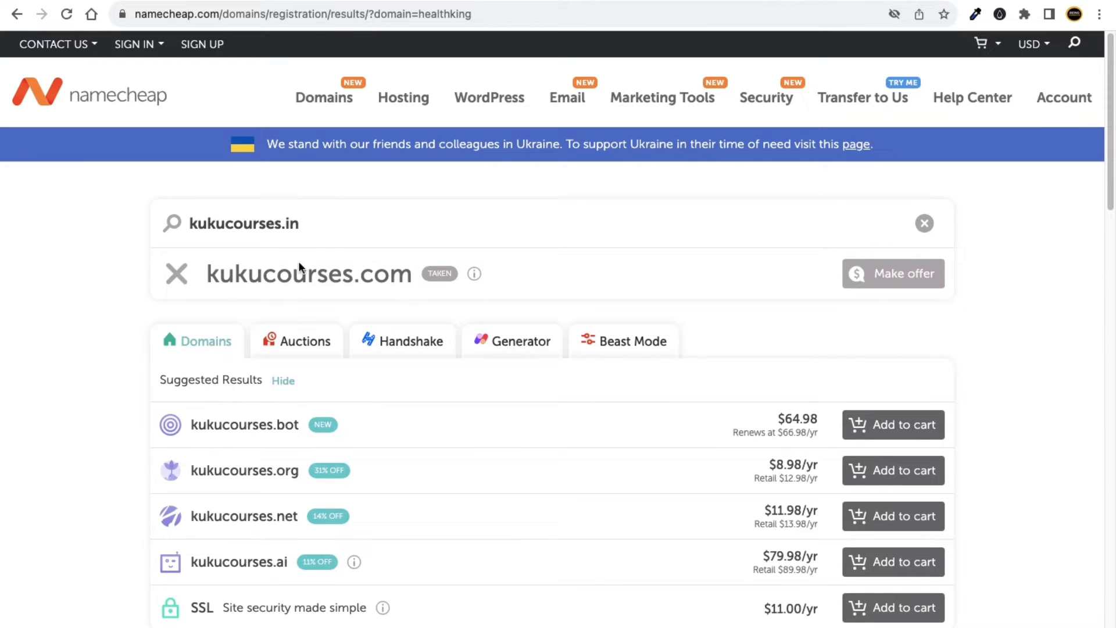
{"action": "mouse_move", "coordinate": [434, 277]}
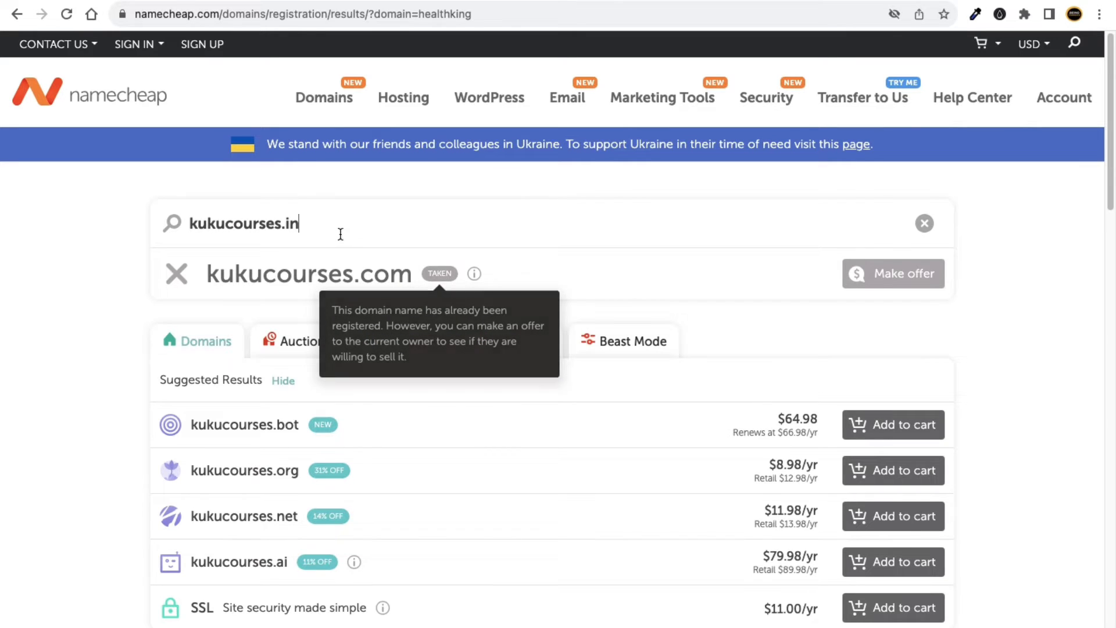
{"action": "key", "text": "super+t"}
{"action": "type", "text": "ku"}
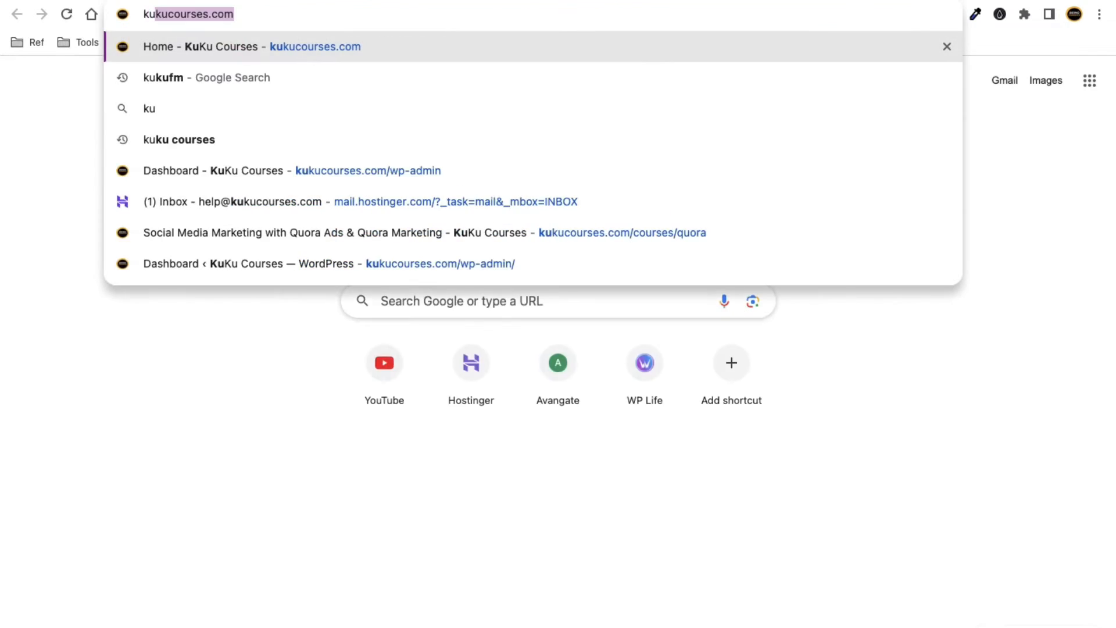
{"action": "key", "text": "Return"}
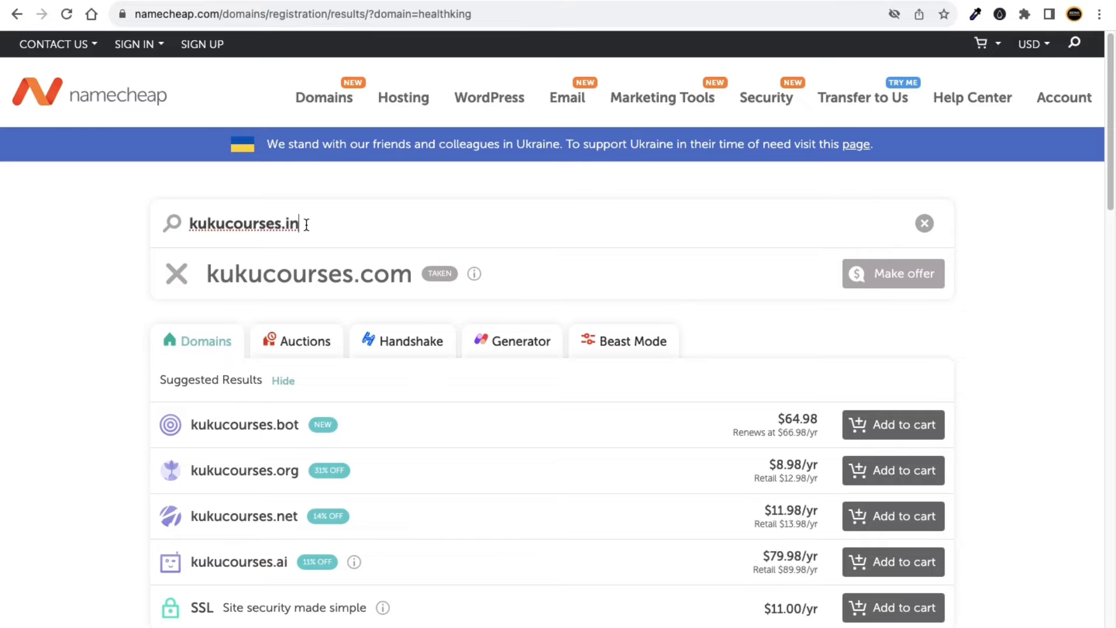
{"action": "key", "text": "Return"}
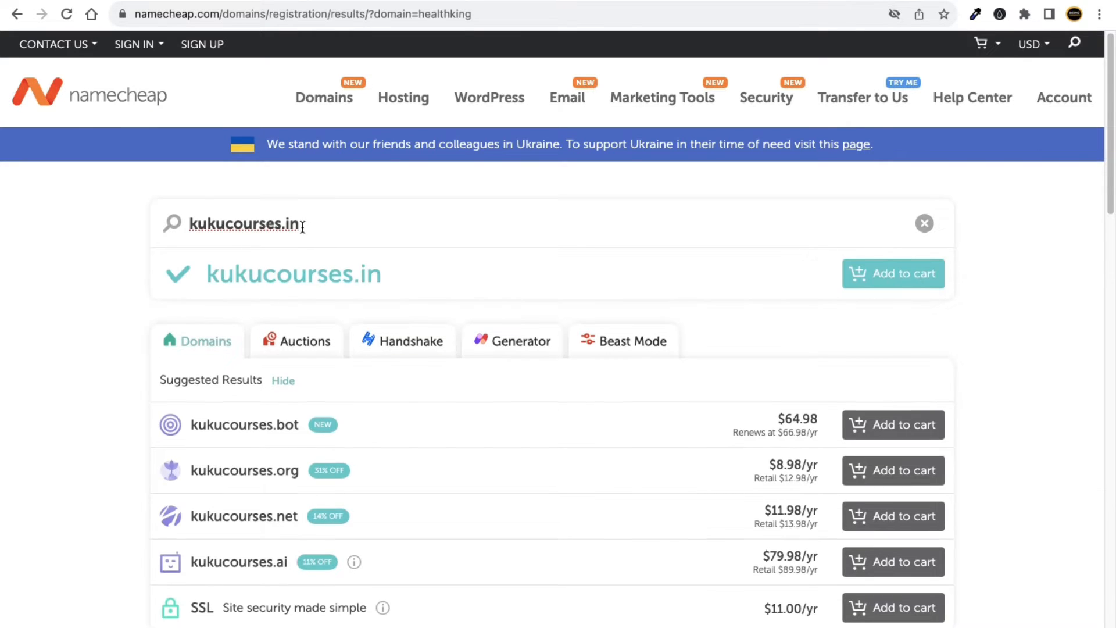
Review the results and add kukucourses.in to the cart at $7.98.
{"action": "left_click", "coordinate": [278, 273]}
{"action": "double_click", "coordinate": [356, 270]}
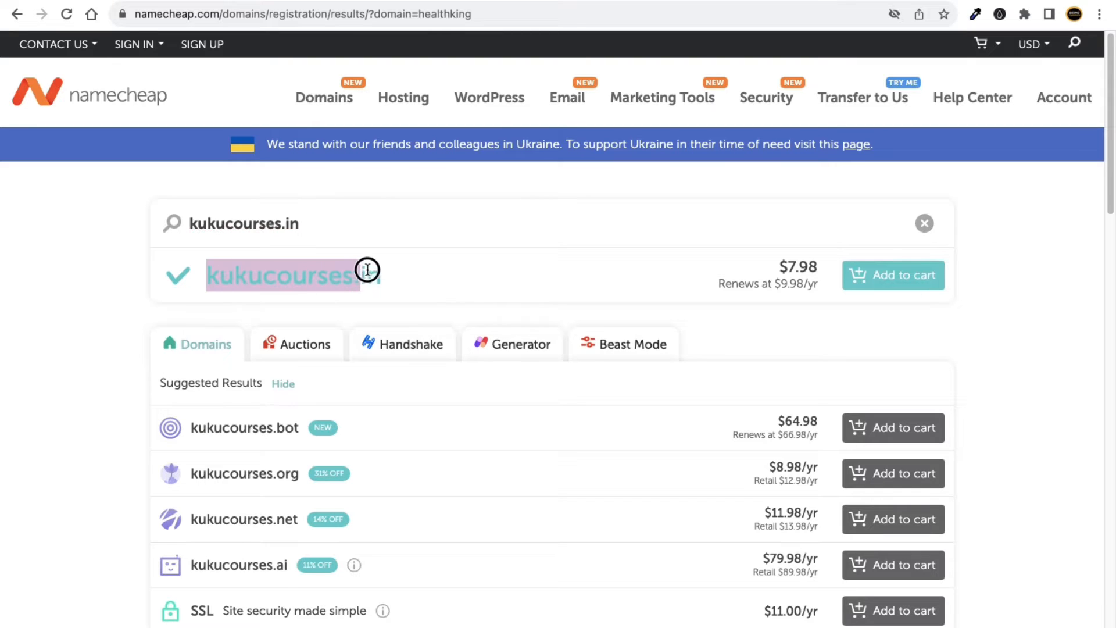
{"action": "left_click", "coordinate": [111, 319]}
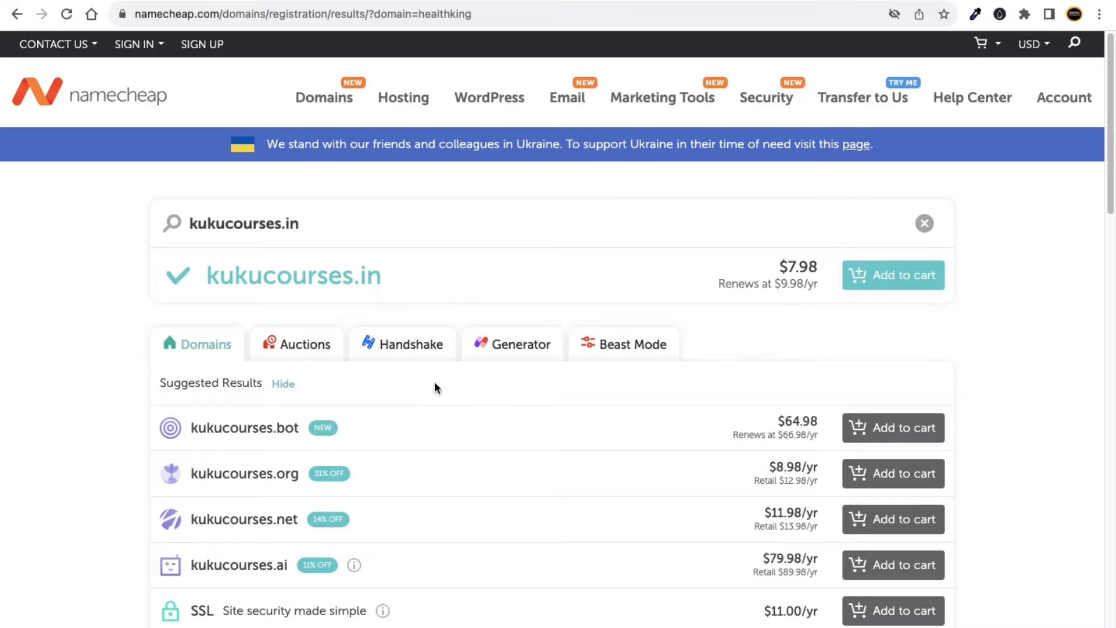
{"action": "scroll", "coordinate": [487, 402], "scroll_direction": "down", "scroll_amount": 5}
{"action": "scroll", "coordinate": [383, 320], "scroll_direction": "down", "scroll_amount": 2}
{"action": "mouse_move", "coordinate": [354, 420]}
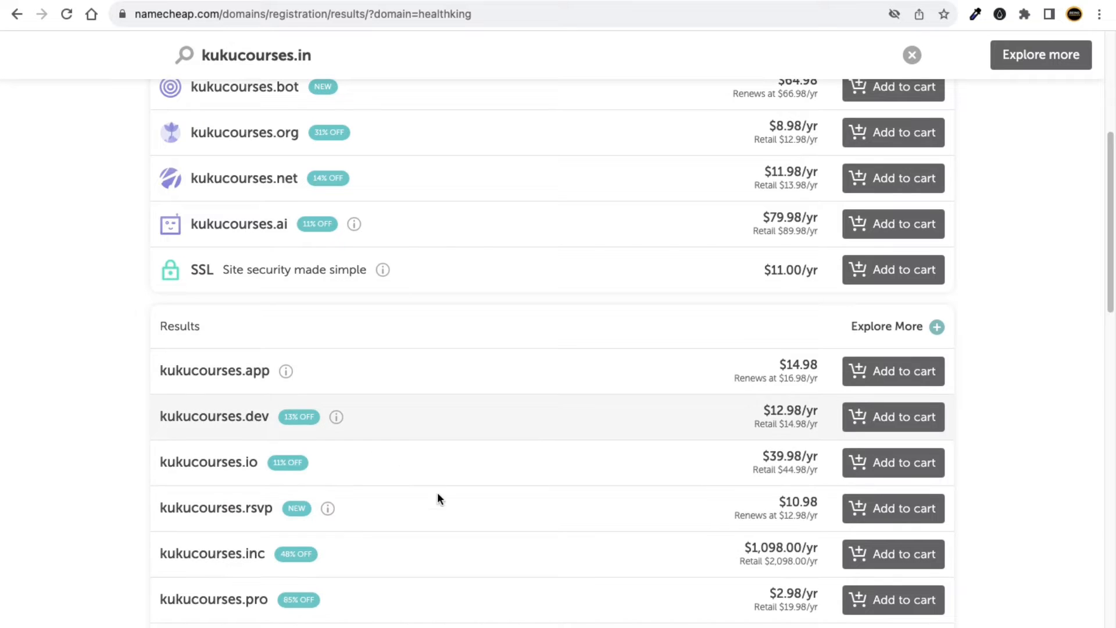
{"action": "scroll", "coordinate": [392, 407], "scroll_direction": "up", "scroll_amount": 5}
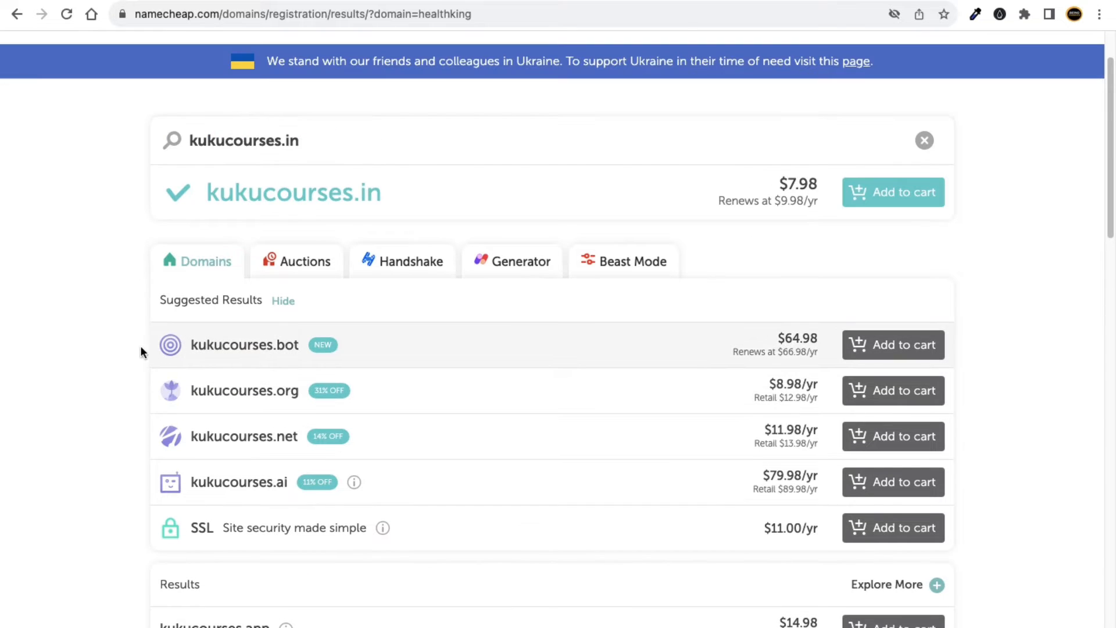
{"action": "scroll", "coordinate": [375, 401], "scroll_direction": "down", "scroll_amount": 1}
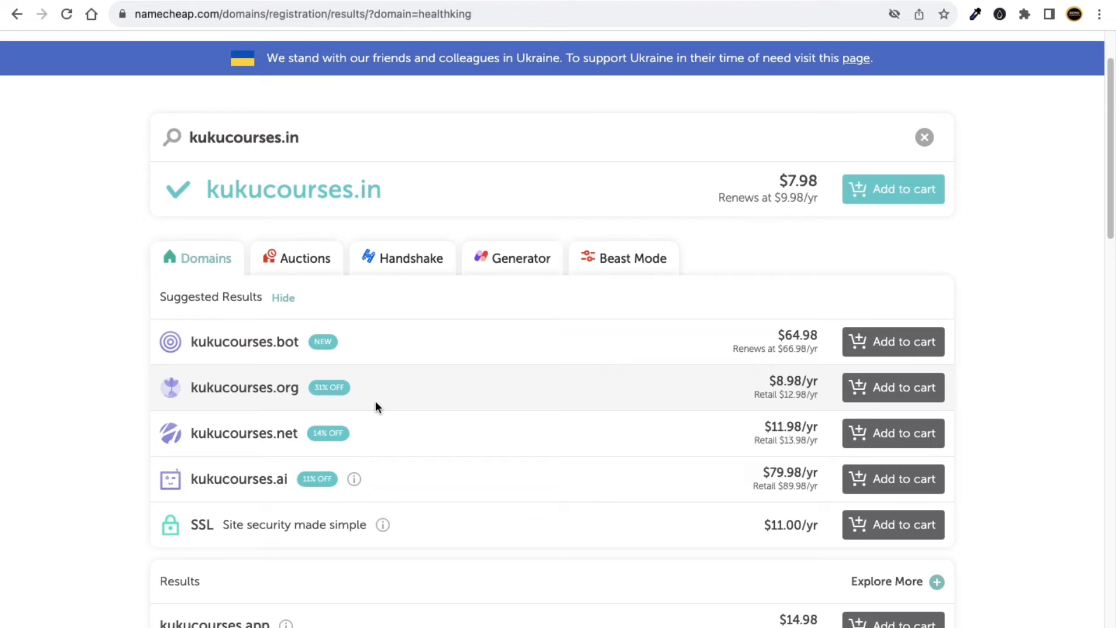
{"action": "scroll", "coordinate": [370, 403], "scroll_direction": "up", "scroll_amount": 1}
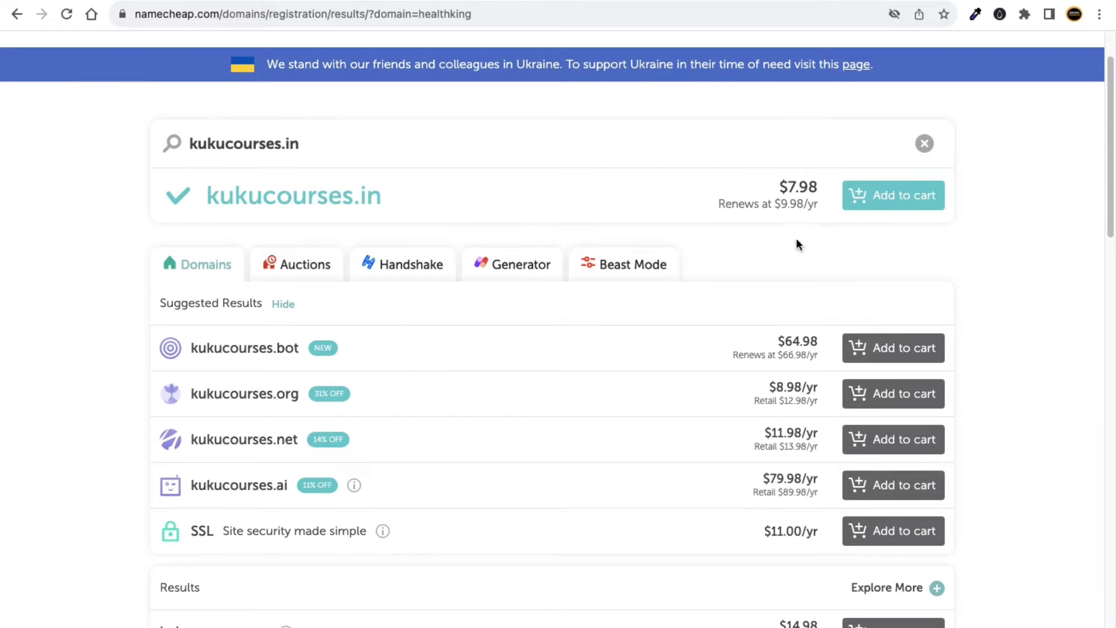
{"action": "left_click", "coordinate": [895, 200]}
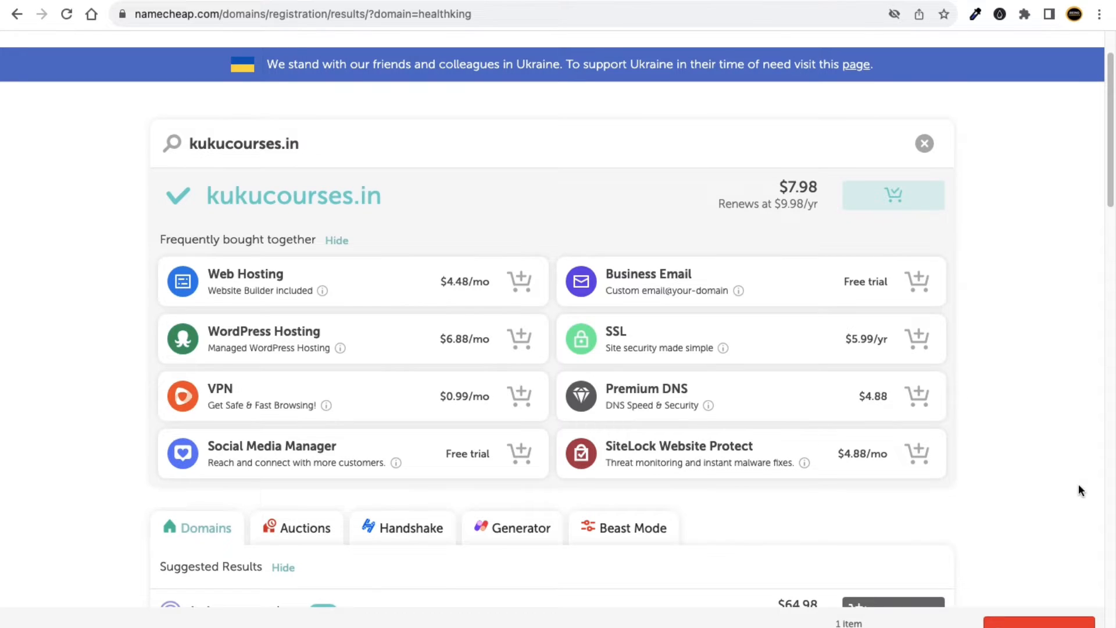
Proceed to checkout with kukucourses.in as the only cart item.
{"action": "scroll", "coordinate": [1061, 518], "scroll_direction": "up", "scroll_amount": 1}
{"action": "scroll", "coordinate": [1052, 623], "scroll_direction": "up", "scroll_amount": 5}
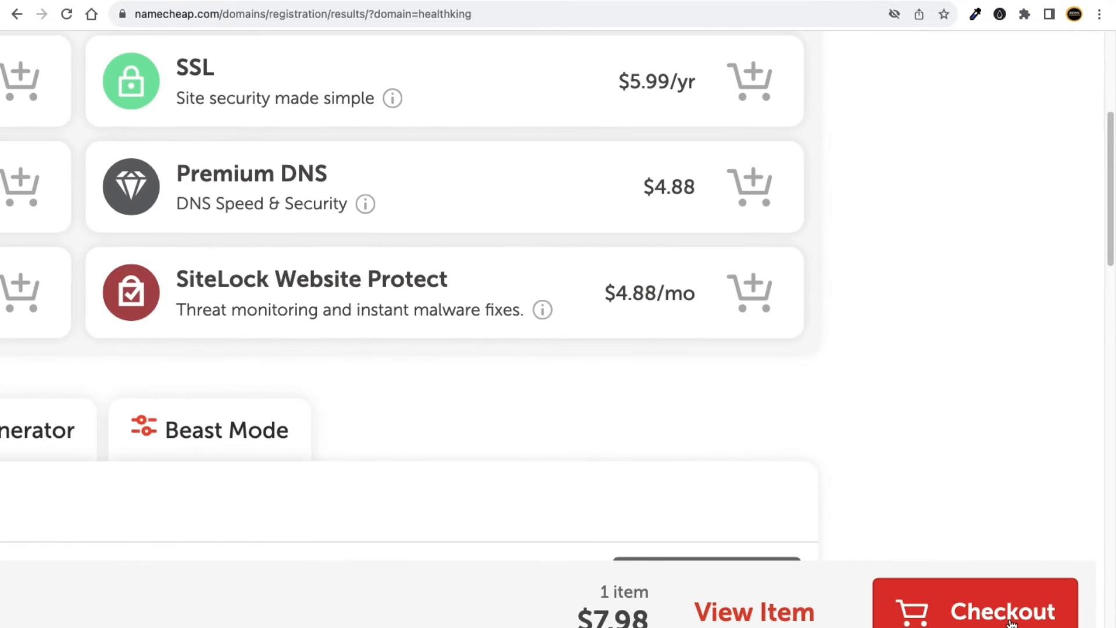
{"action": "scroll", "coordinate": [1010, 624], "scroll_direction": "up", "scroll_amount": 3}
{"action": "scroll", "coordinate": [981, 613], "scroll_direction": "down", "scroll_amount": 8}
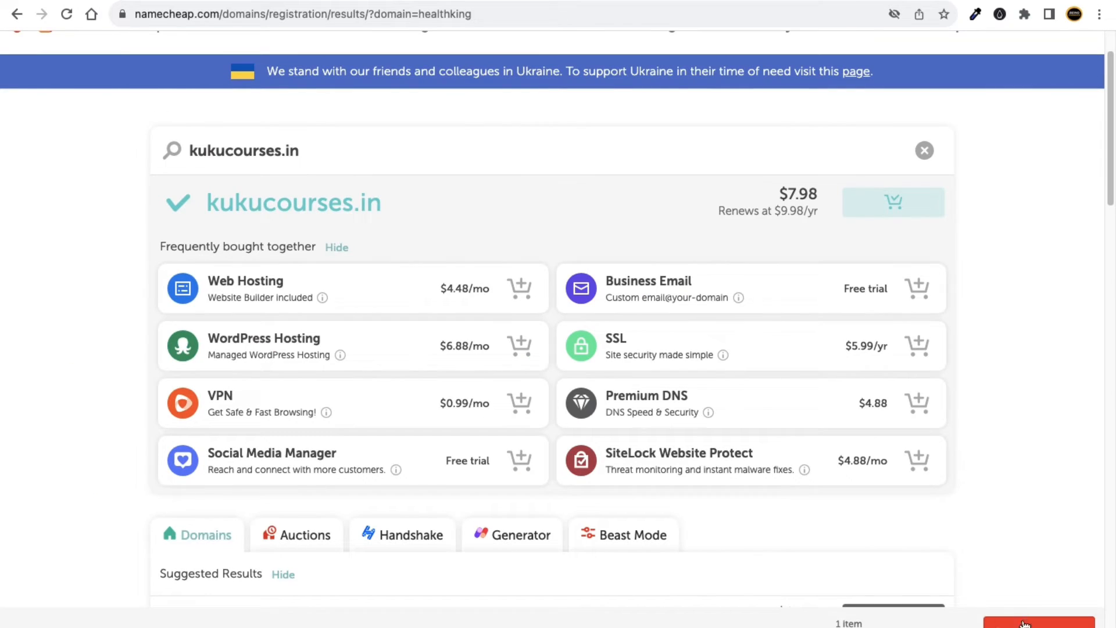
{"action": "left_click", "coordinate": [1045, 617]}
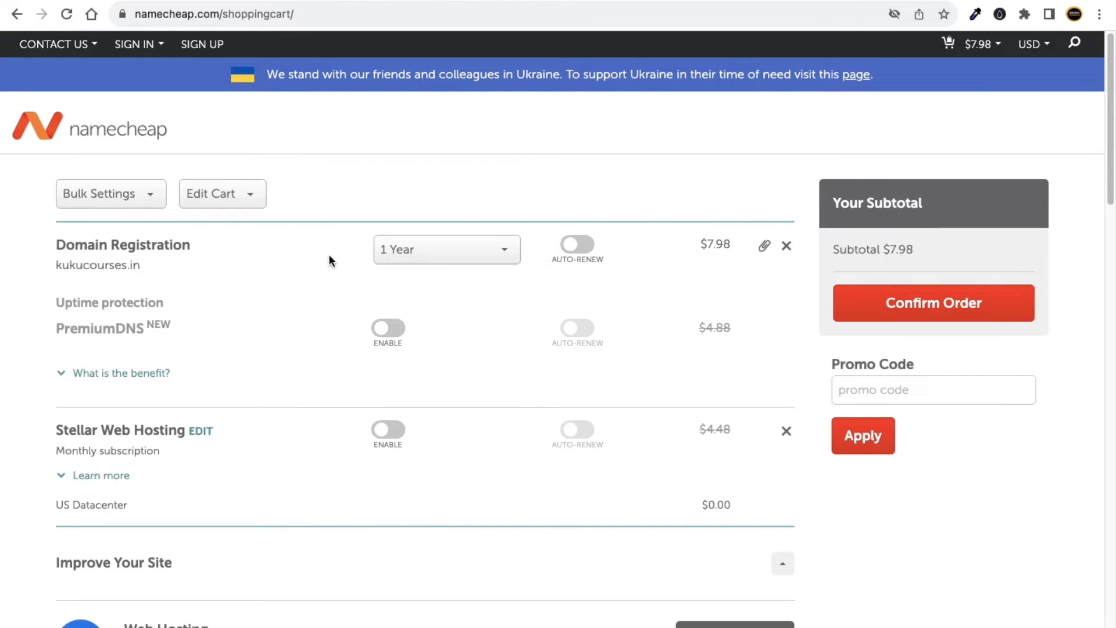
Keep US dollars, try 3-year and 2-year registration periods, and settle back on 1 year.
{"action": "left_click", "coordinate": [1040, 46]}
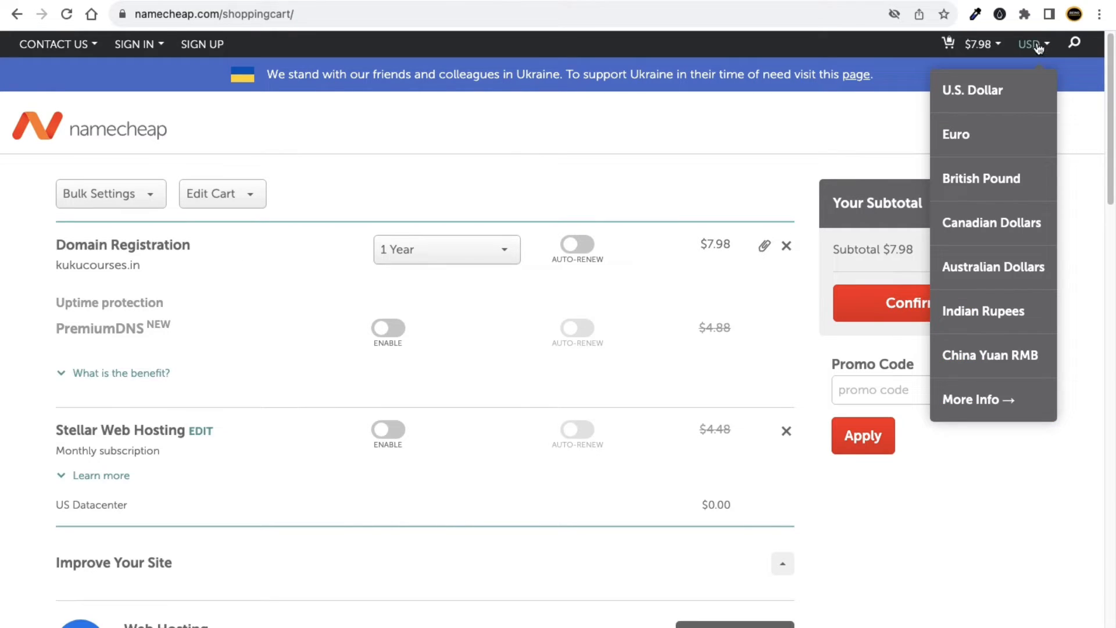
{"action": "left_click", "coordinate": [979, 91]}
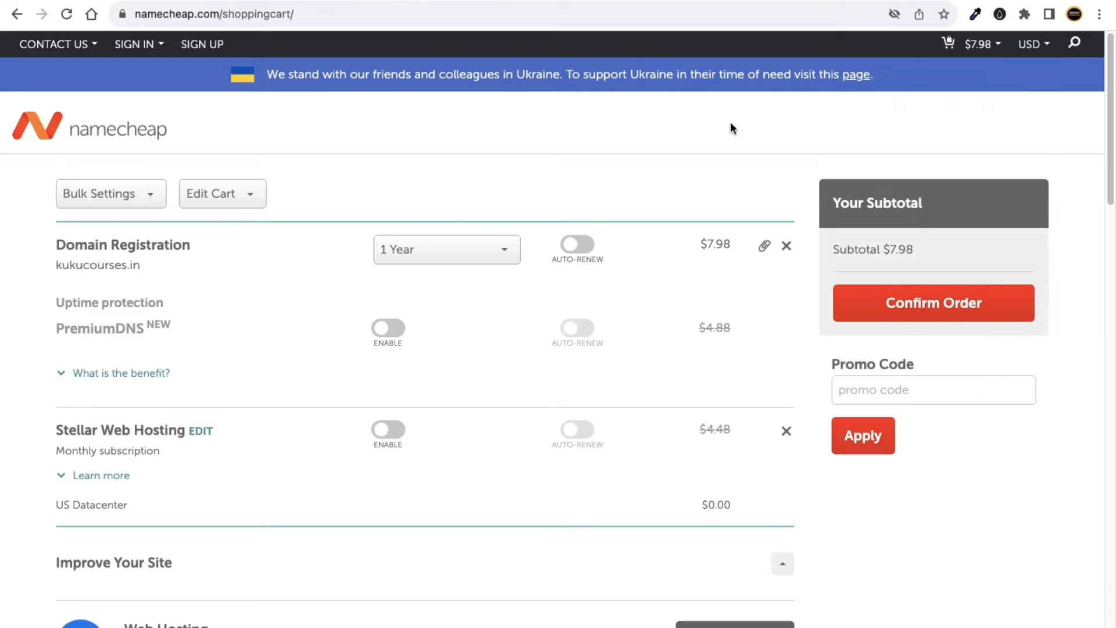
{"action": "left_click", "coordinate": [417, 249]}
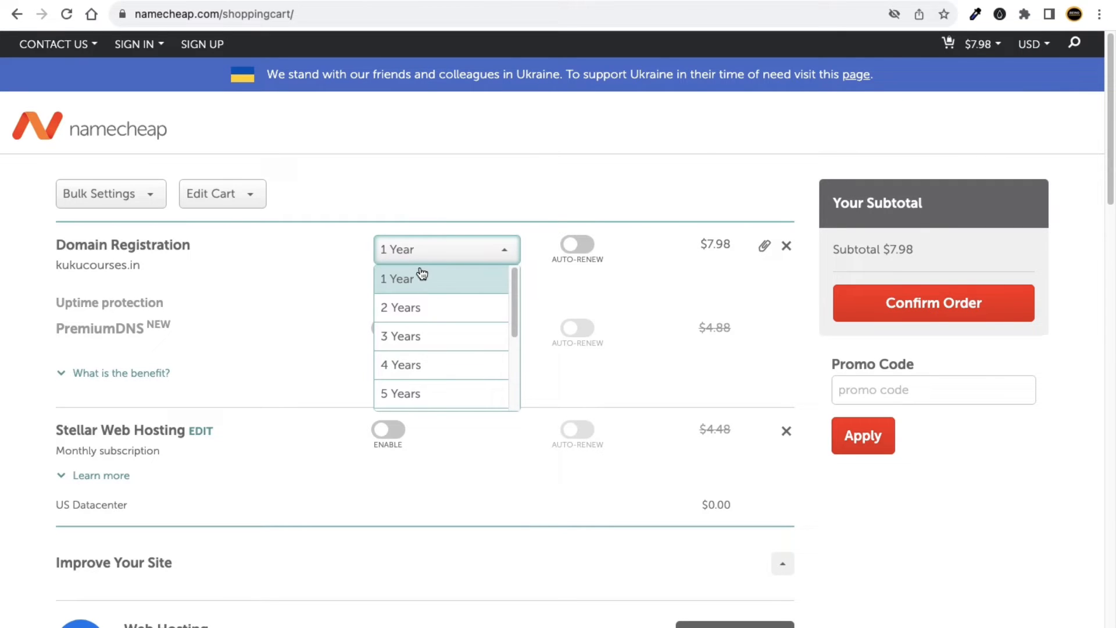
{"action": "left_click", "coordinate": [426, 348]}
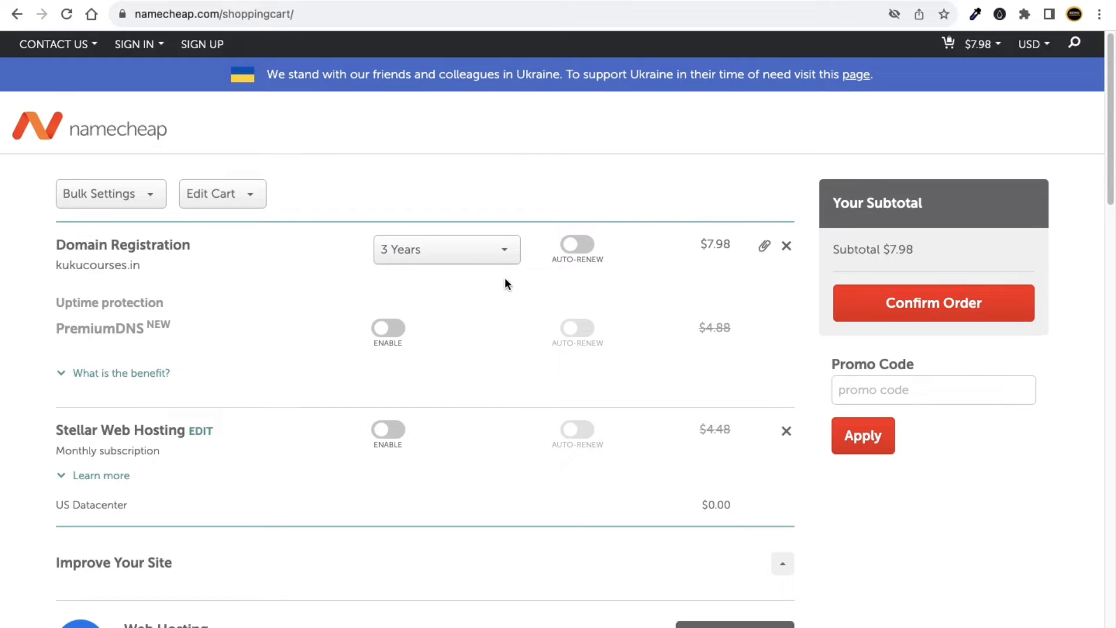
{"action": "left_click", "coordinate": [405, 249]}
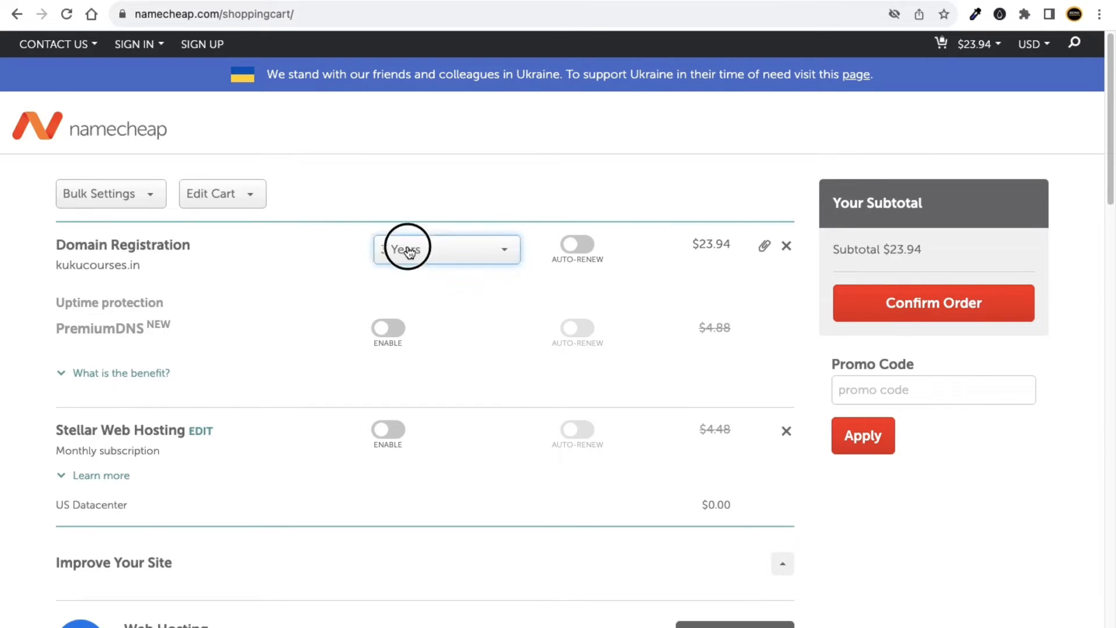
{"action": "scroll", "coordinate": [416, 386], "scroll_direction": "down", "scroll_amount": 3}
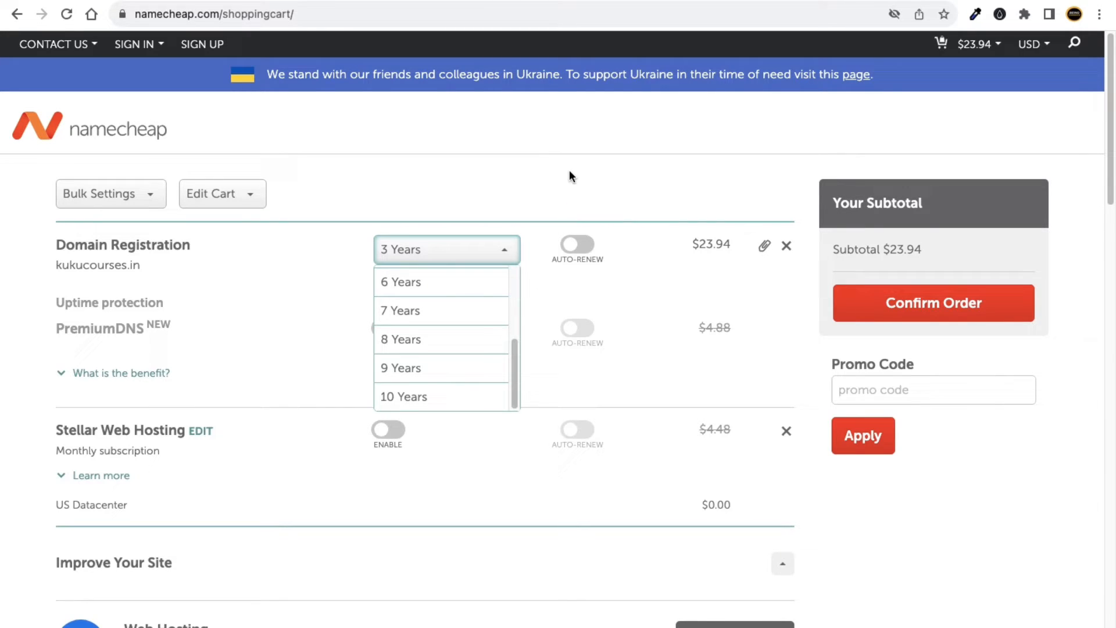
{"action": "scroll", "coordinate": [463, 346], "scroll_direction": "up", "scroll_amount": 3}
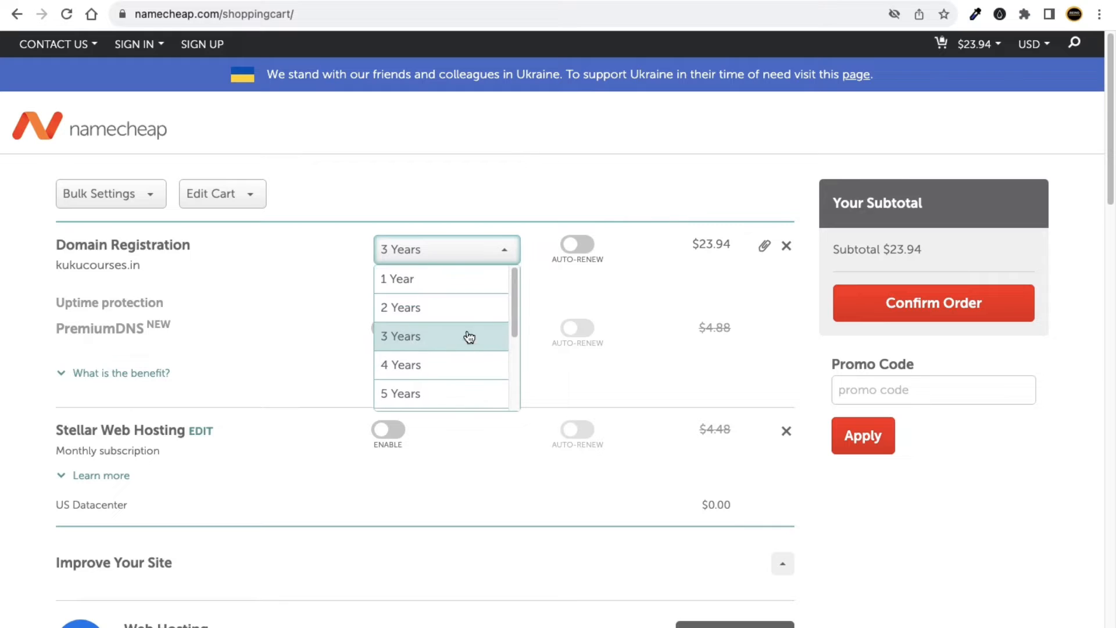
{"action": "left_click", "coordinate": [431, 286]}
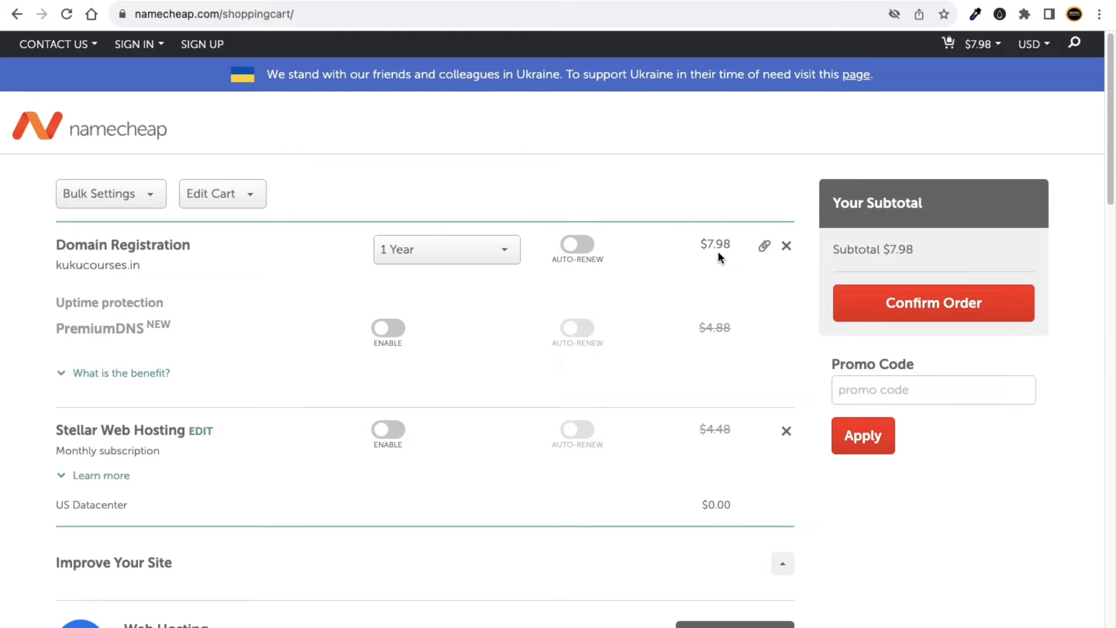
{"action": "left_click", "coordinate": [499, 256]}
{"action": "left_click", "coordinate": [449, 306]}
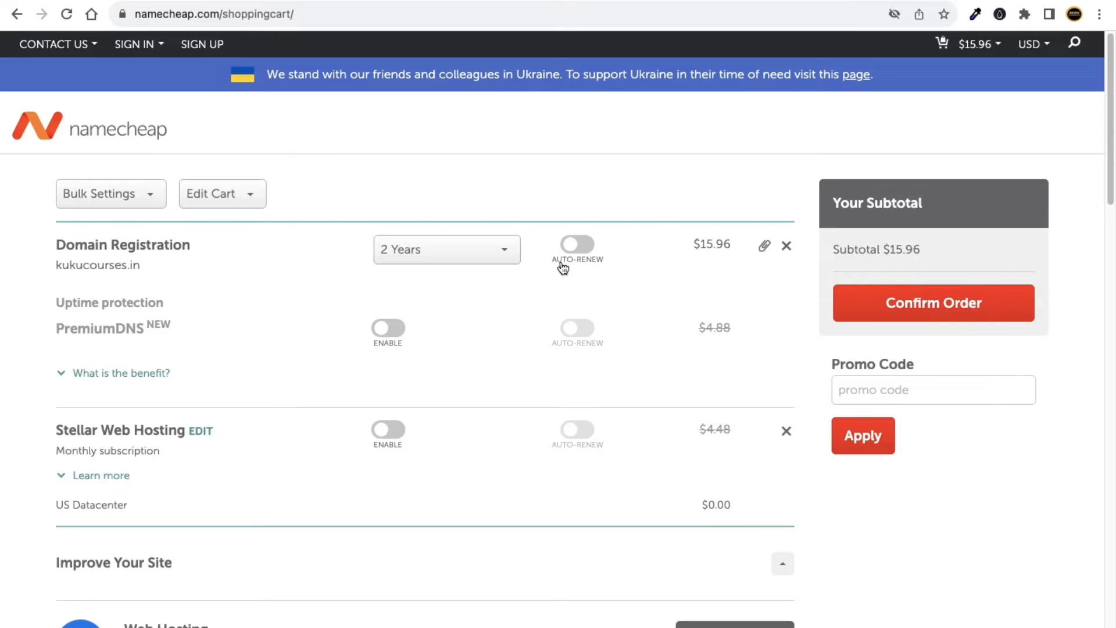
{"action": "left_click", "coordinate": [496, 256]}
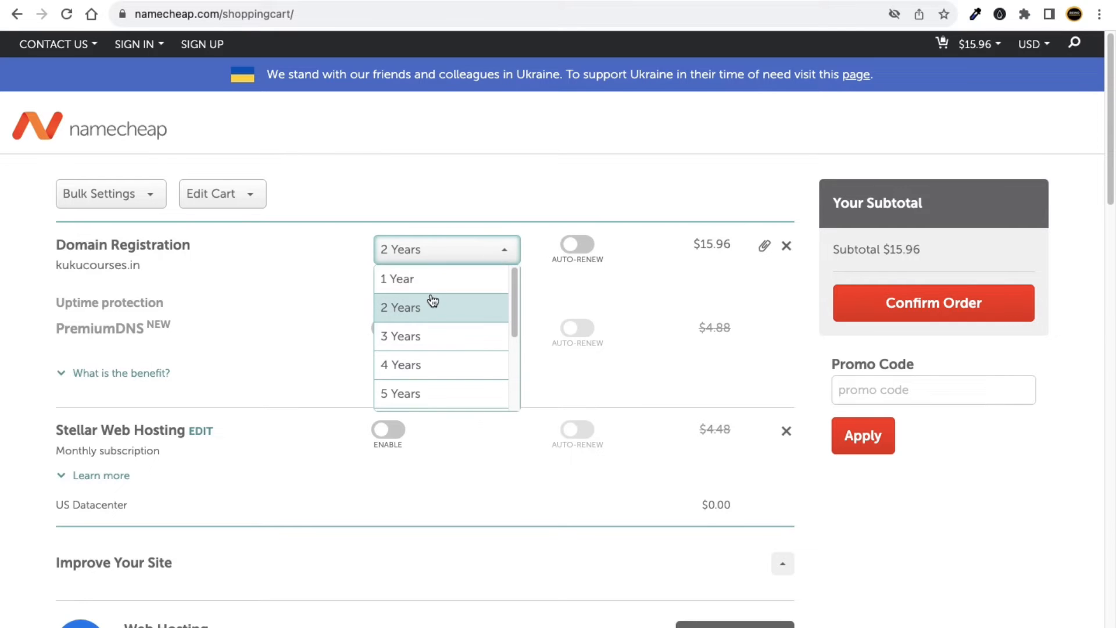
{"action": "left_click", "coordinate": [429, 280]}
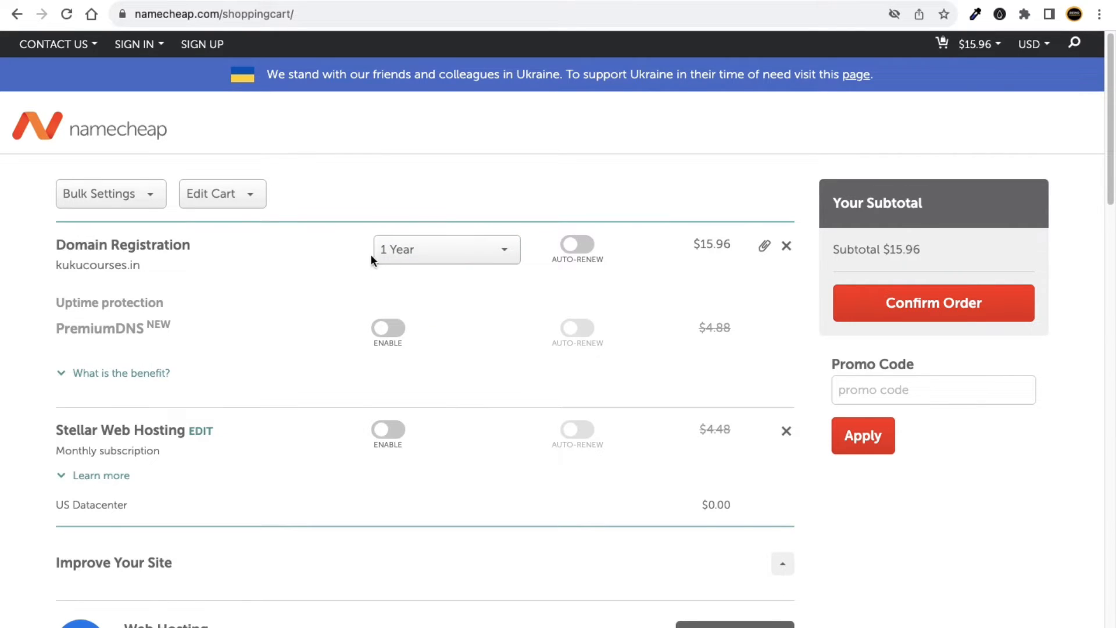
Copy the $7.98 domain price and open a new browser tab.
{"action": "left_click_drag", "start_coordinate": [700, 244], "coordinate": [732, 247]}
{"action": "right_click", "coordinate": [722, 245]}
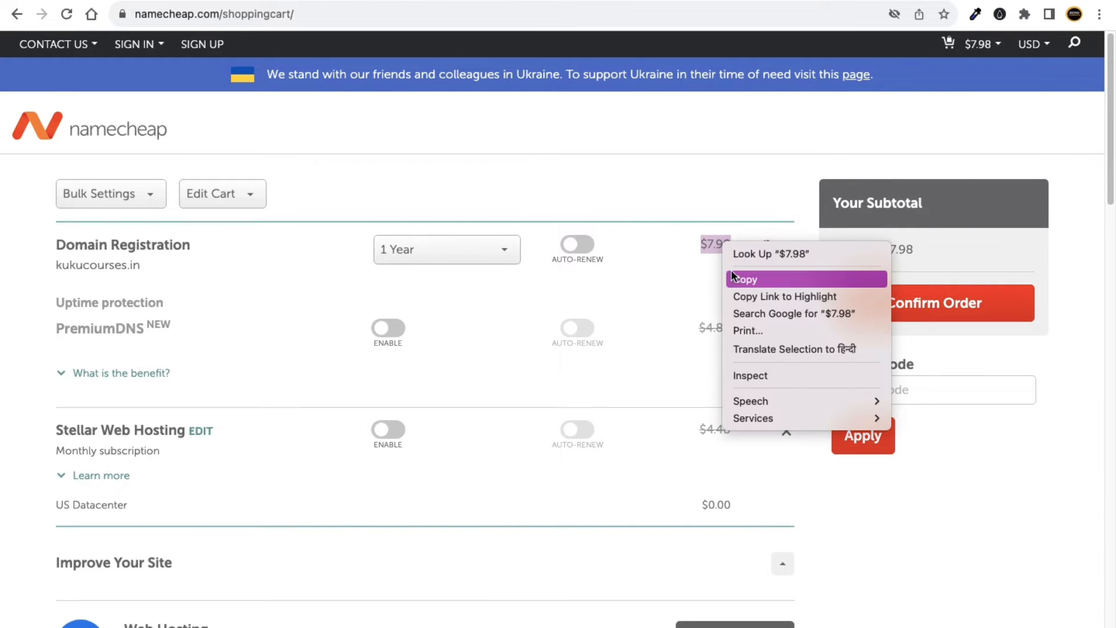
{"action": "key", "text": "Return"}
{"action": "key", "text": "super+t"}
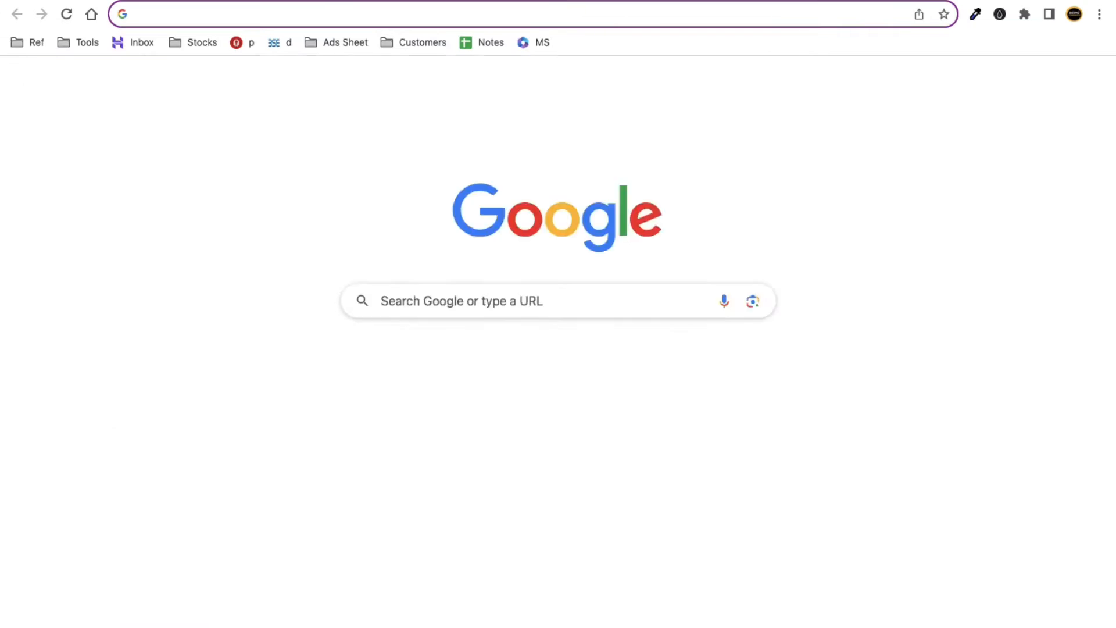
Open the Google calculator with 'ca' and enter 7.98.
{"action": "type", "text": "calculator"}
{"action": "key", "text": "Return"}
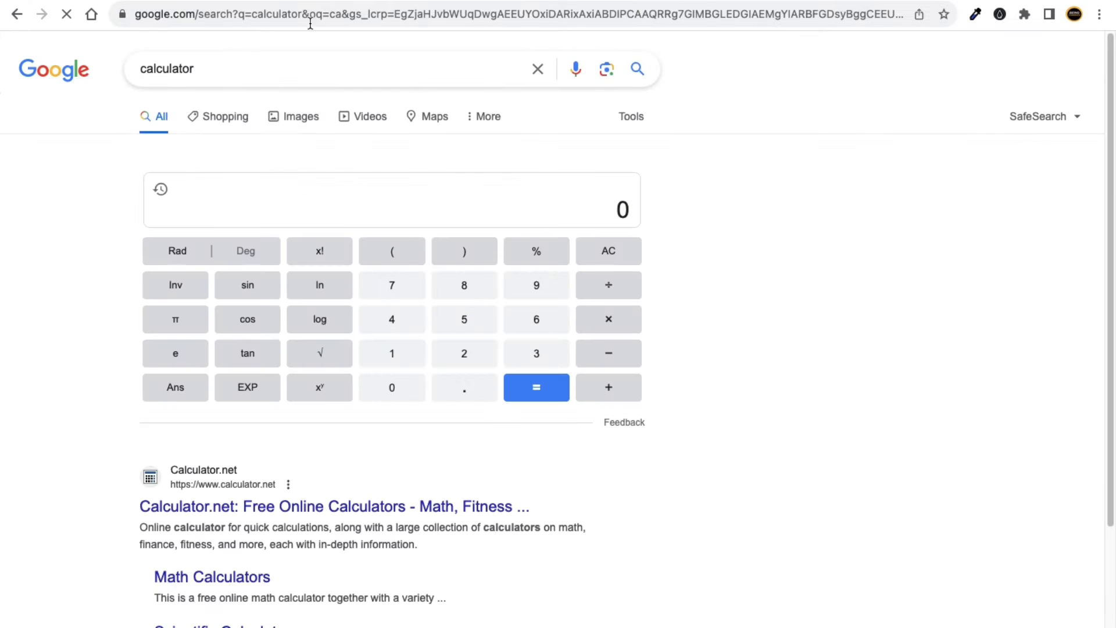
{"action": "left_click", "coordinate": [626, 208]}
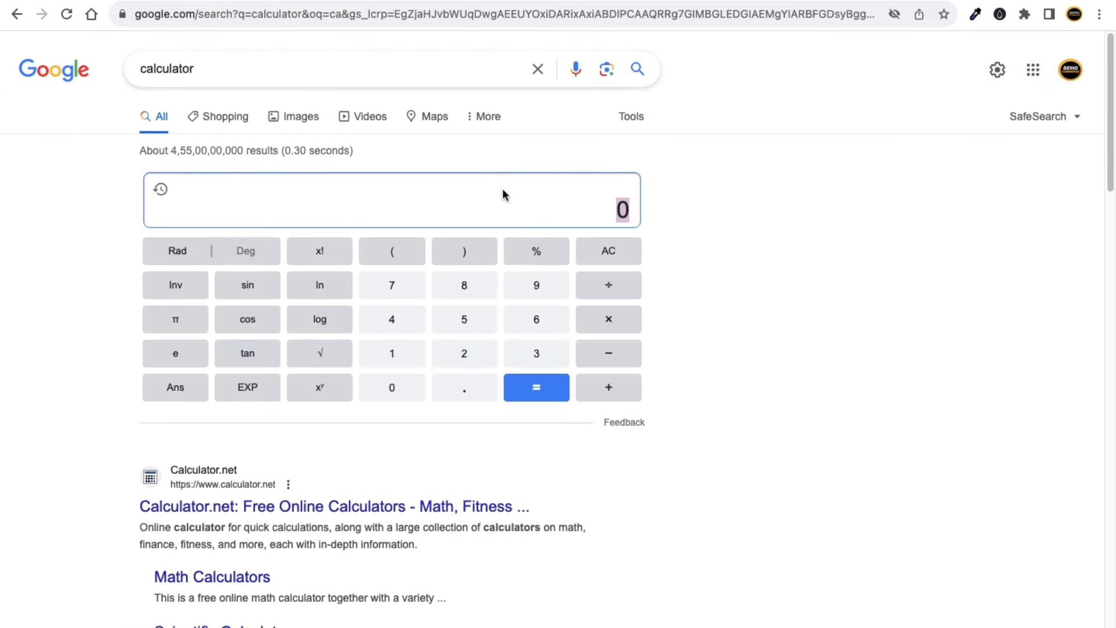
{"action": "type", "text": "6"}
{"action": "key", "text": "BackSpace"}
{"action": "type", "text": "7.98"}
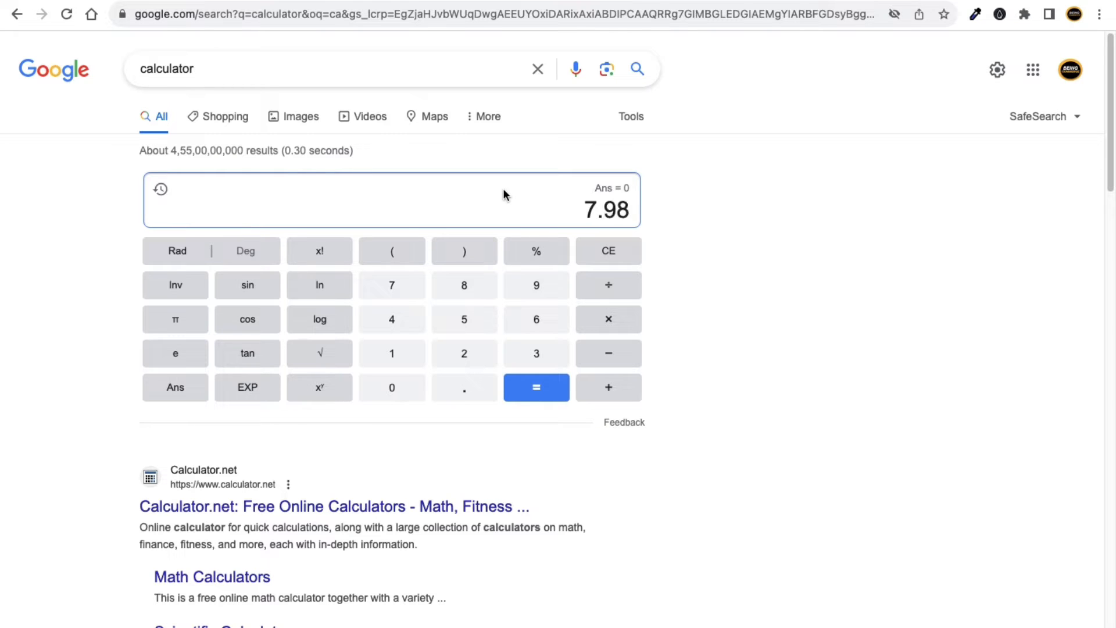
Add 8 to 7.98 for a total of 15.98, then return to the Namecheap cart.
{"action": "left_click", "coordinate": [123, 0]}
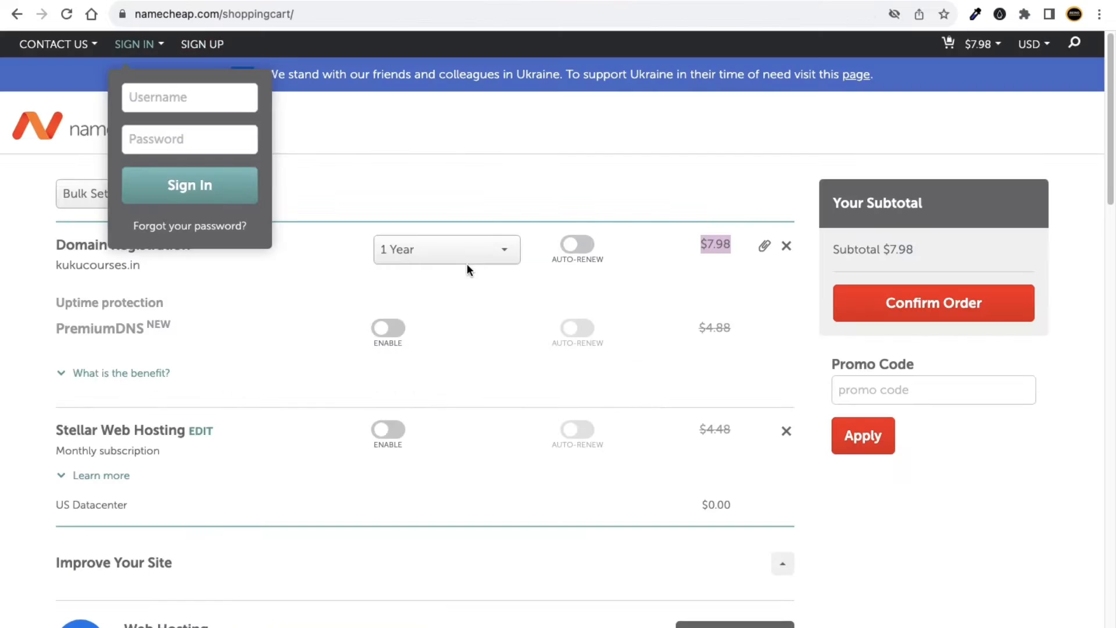
{"action": "left_click", "coordinate": [528, 139]}
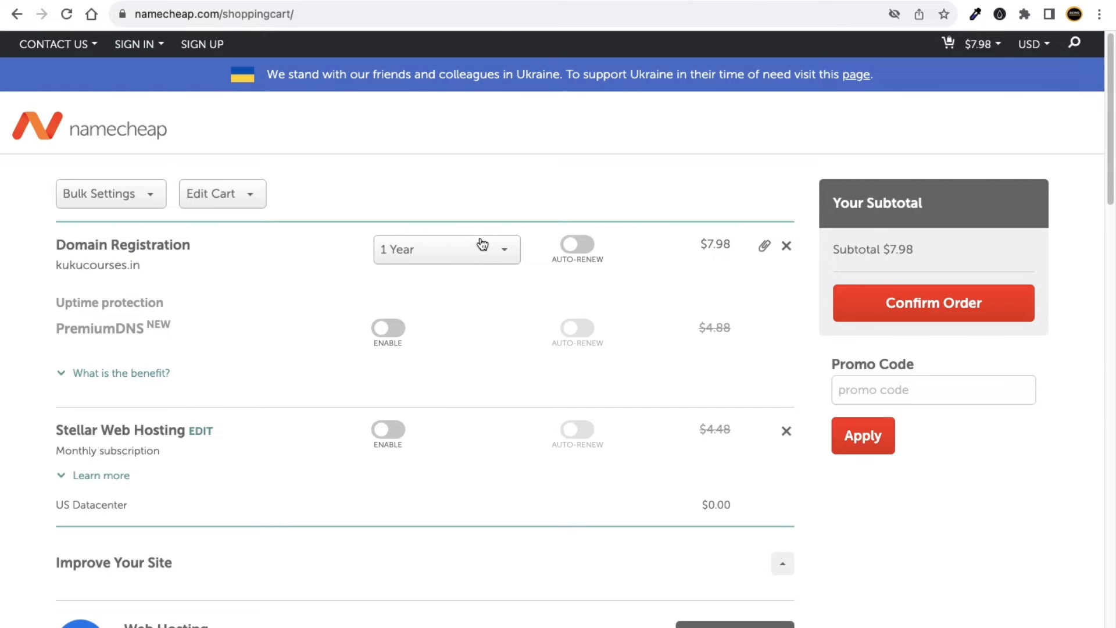
{"action": "left_click", "coordinate": [473, 2]}
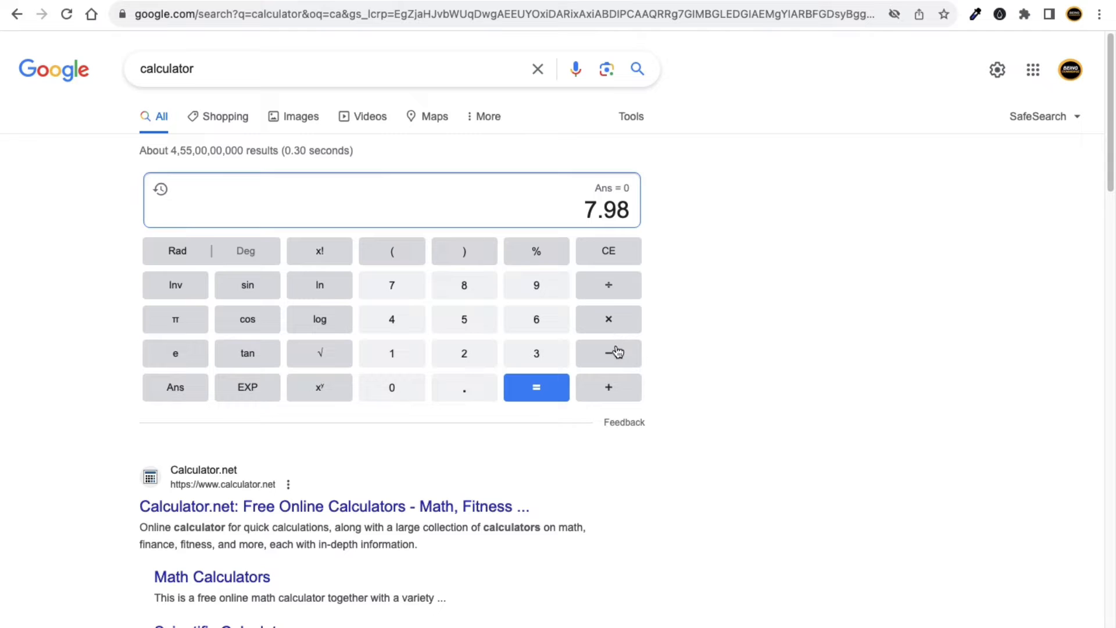
{"action": "left_click", "coordinate": [614, 385]}
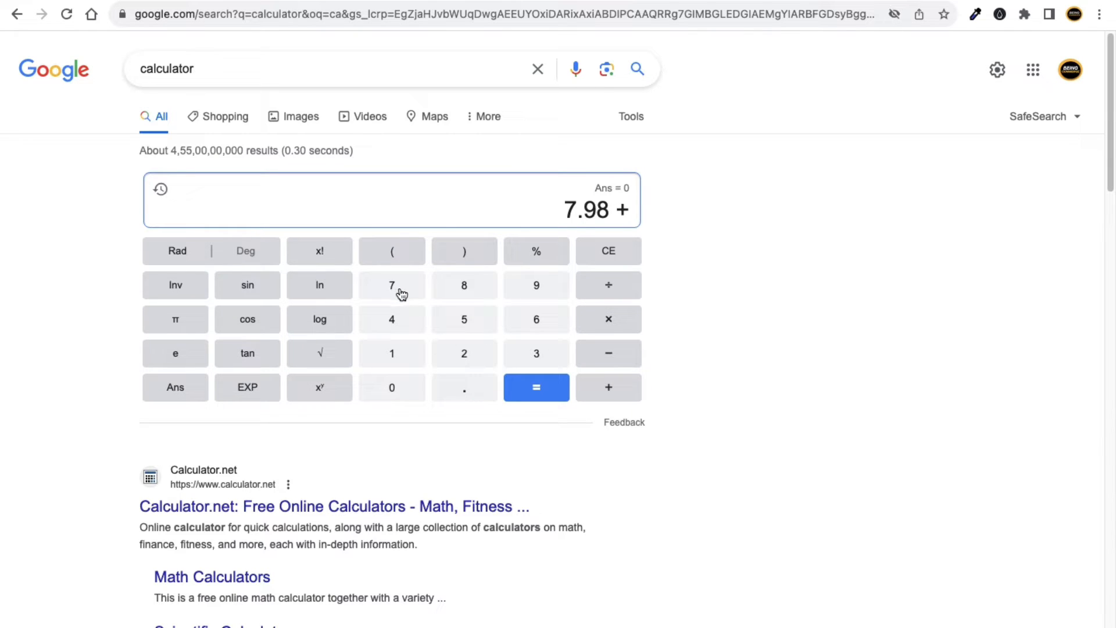
{"action": "left_click", "coordinate": [455, 287]}
{"action": "left_click", "coordinate": [557, 390]}
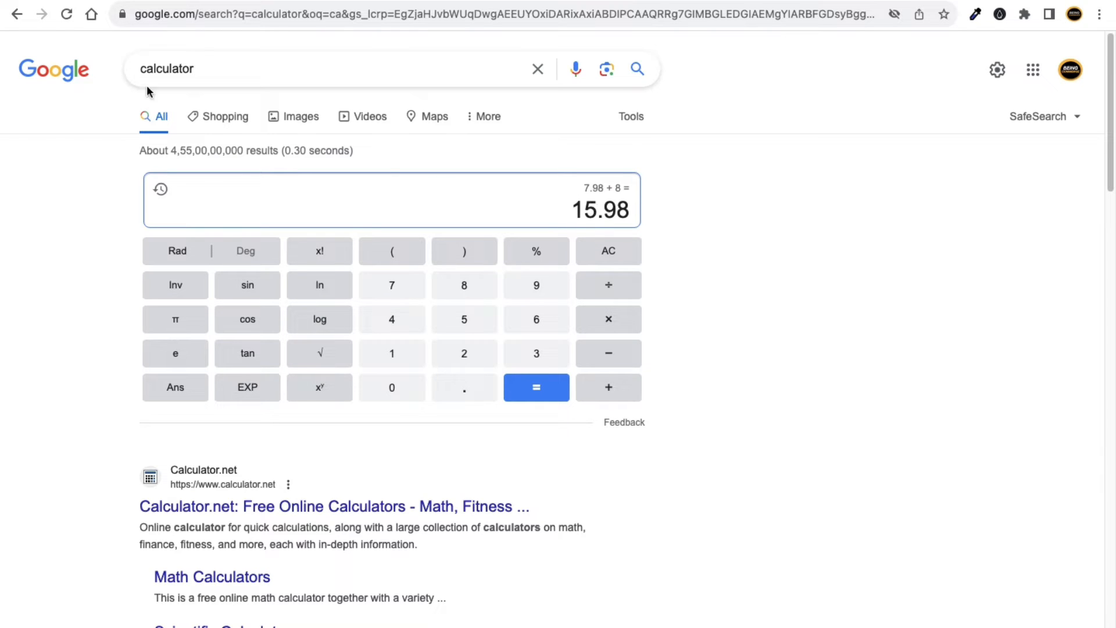
{"action": "left_click", "coordinate": [121, 1]}
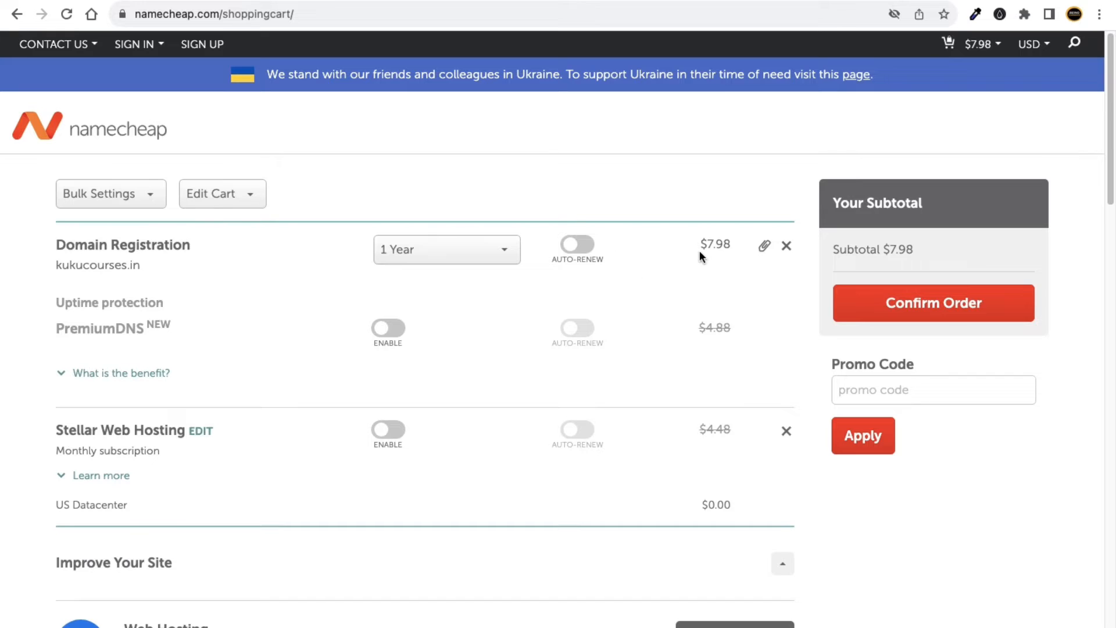
Set kukucourses.in to 2 Years and compare its price with the calculator's 15.98.
{"action": "left_click", "coordinate": [456, 251]}
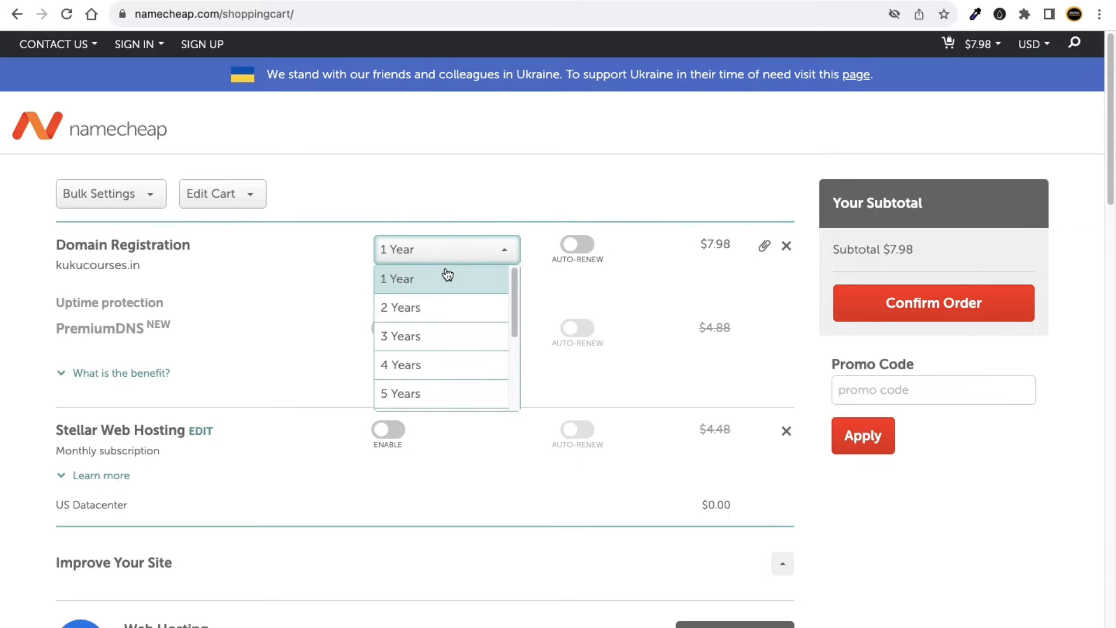
{"action": "left_click", "coordinate": [430, 308]}
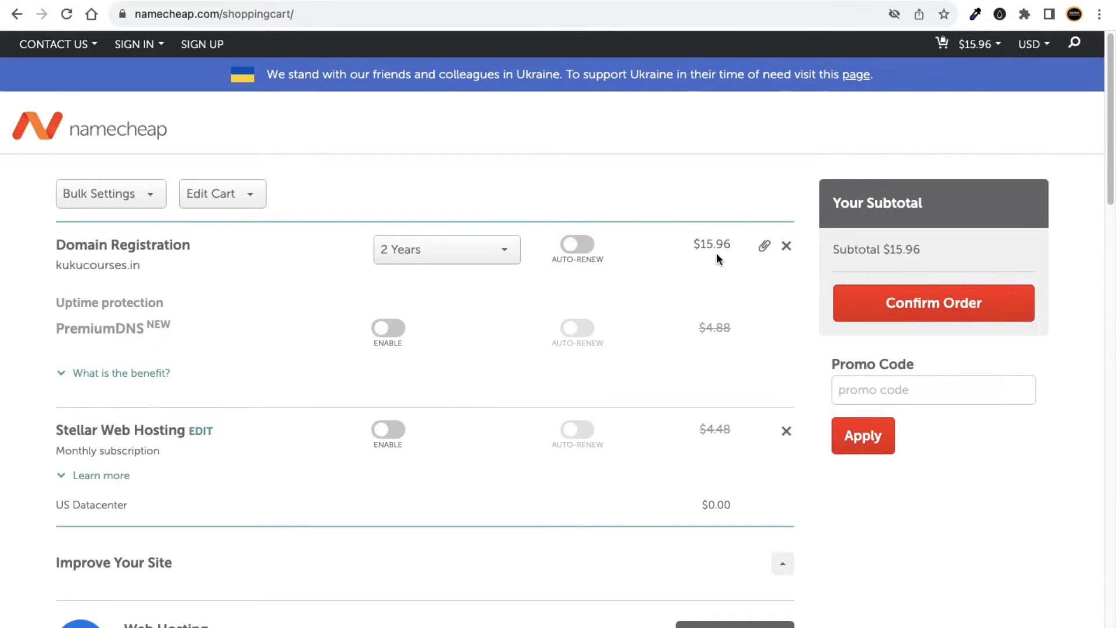
{"action": "left_click", "coordinate": [443, 1]}
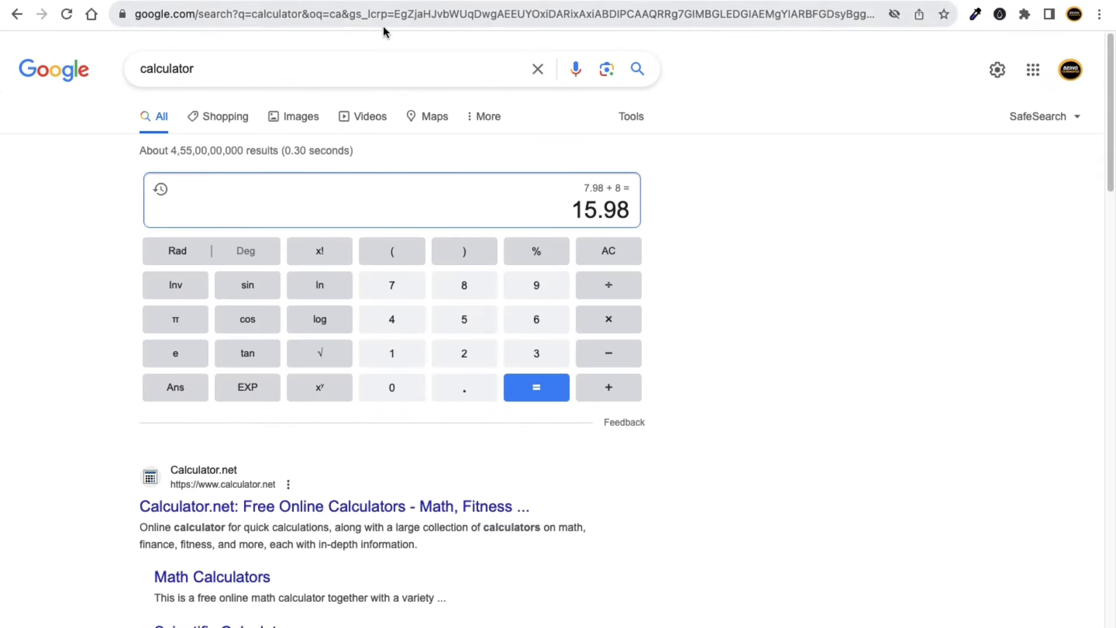
{"action": "left_click", "coordinate": [143, 1]}
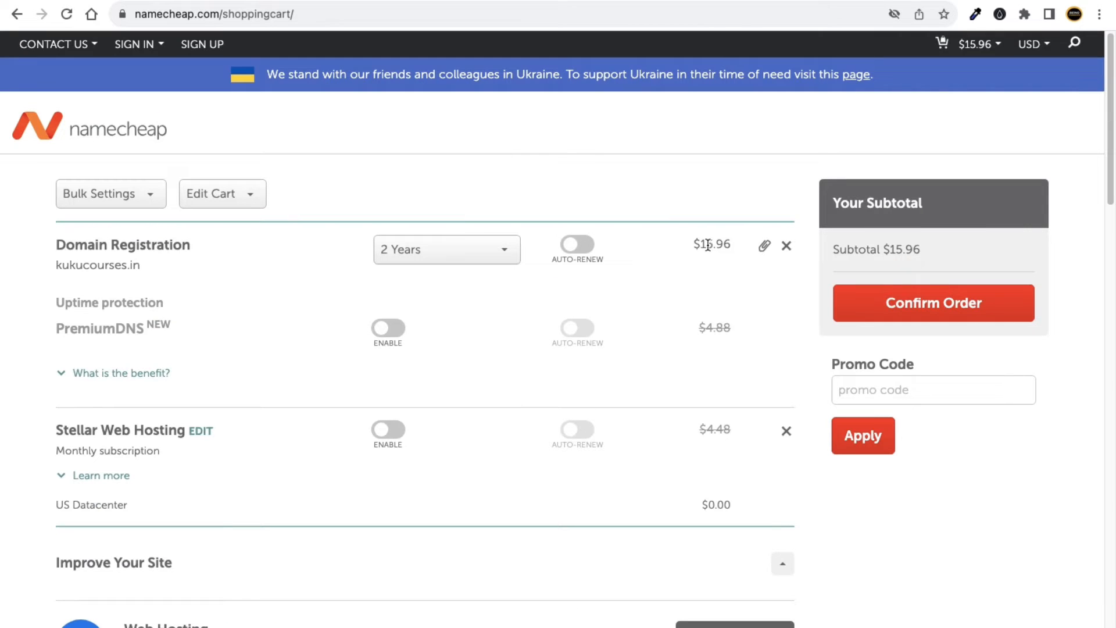
{"action": "left_click", "coordinate": [496, 2]}
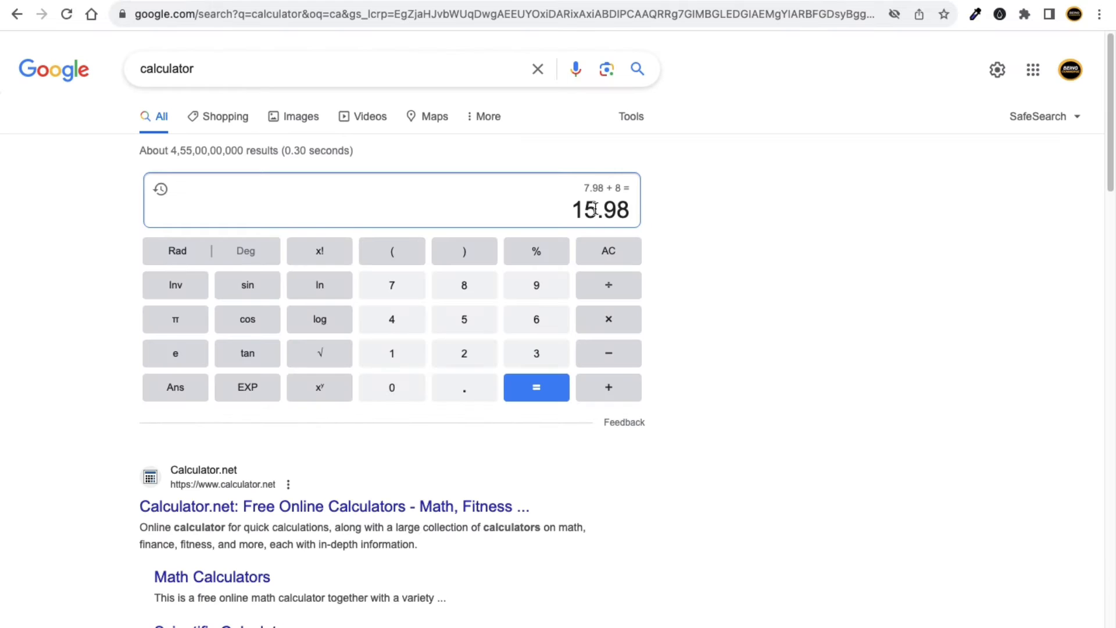
{"action": "left_click", "coordinate": [140, 2]}
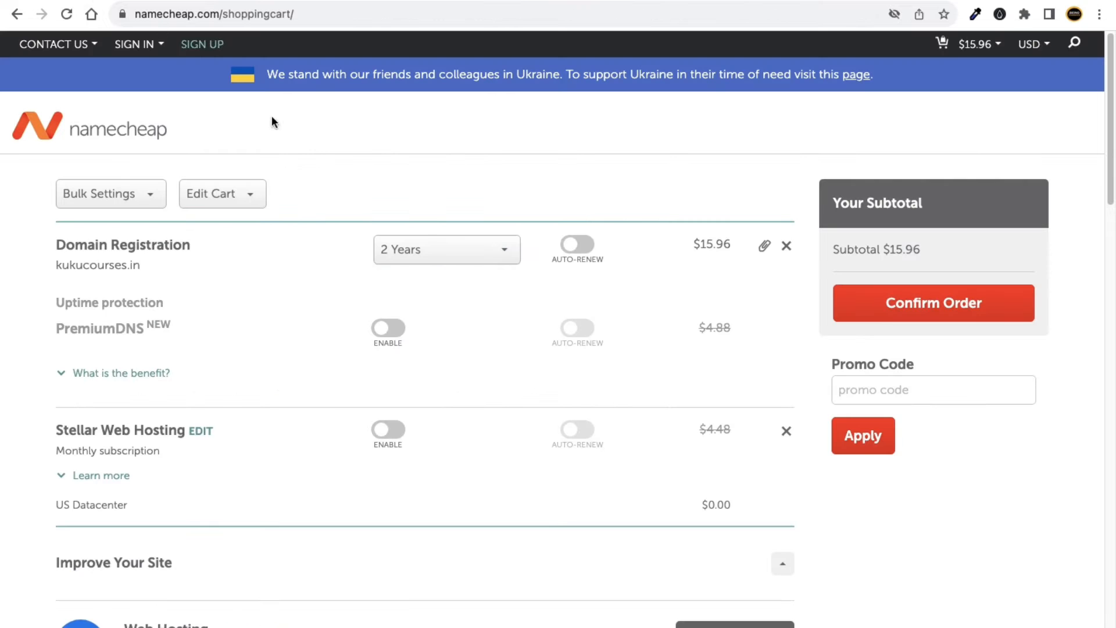
Change the registration period to 3 Years, bringing the price to $23.94.
{"action": "left_click", "coordinate": [447, 264]}
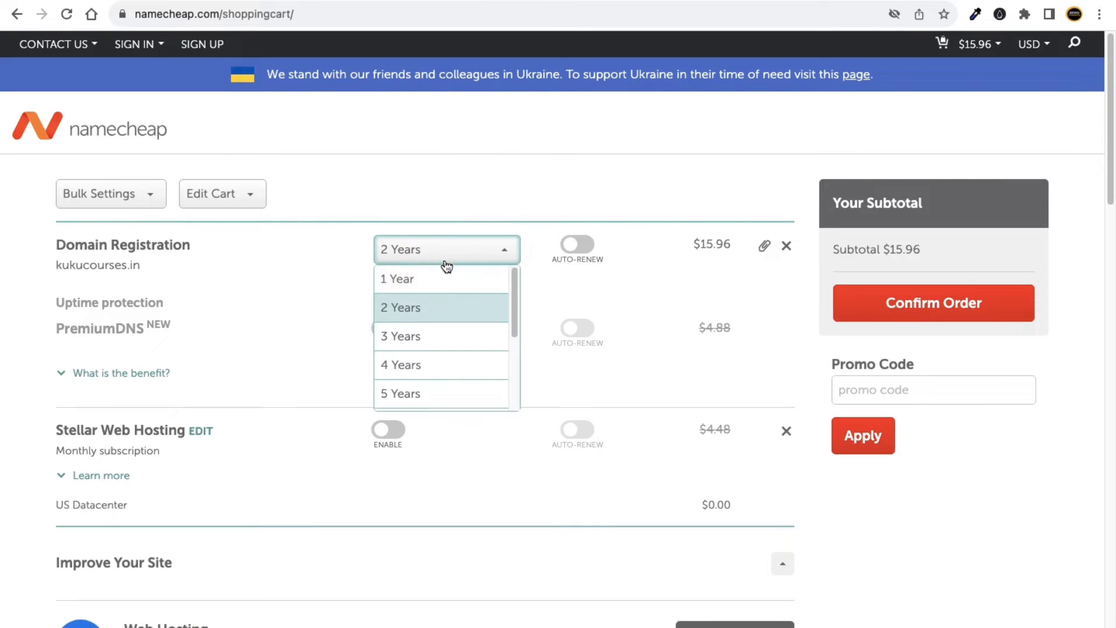
{"action": "left_click", "coordinate": [434, 333]}
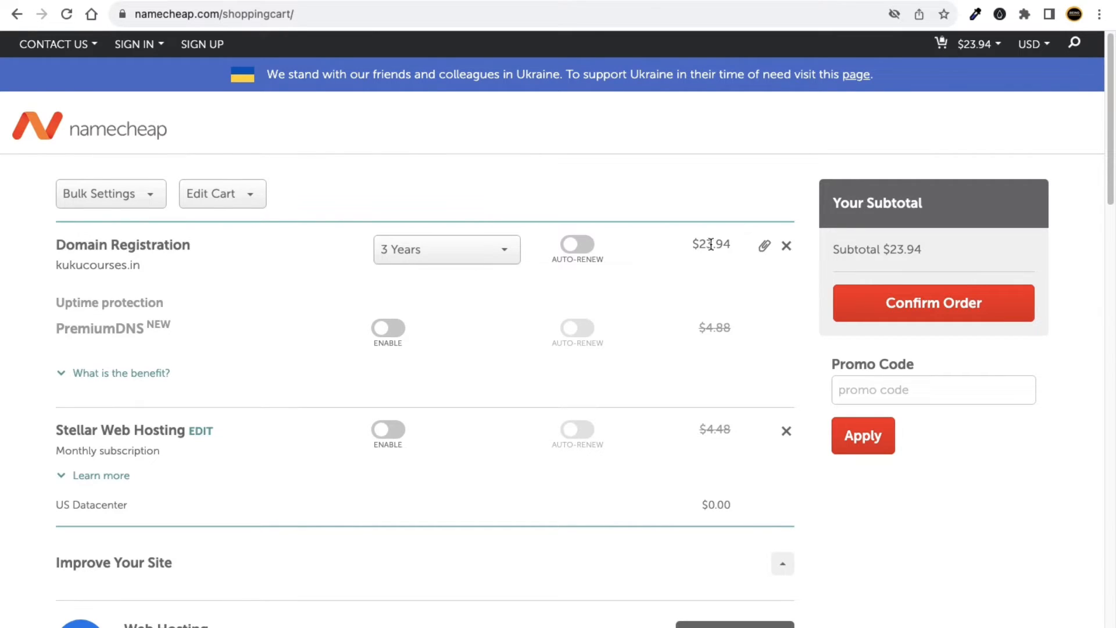
{"action": "left_click_drag", "start_coordinate": [700, 244], "coordinate": [712, 244]}
{"action": "left_click", "coordinate": [1059, 357]}
Switch the cart's prices to Indian Rupees and check the rupee subtotal.
{"action": "mouse_move", "coordinate": [1032, 51]}
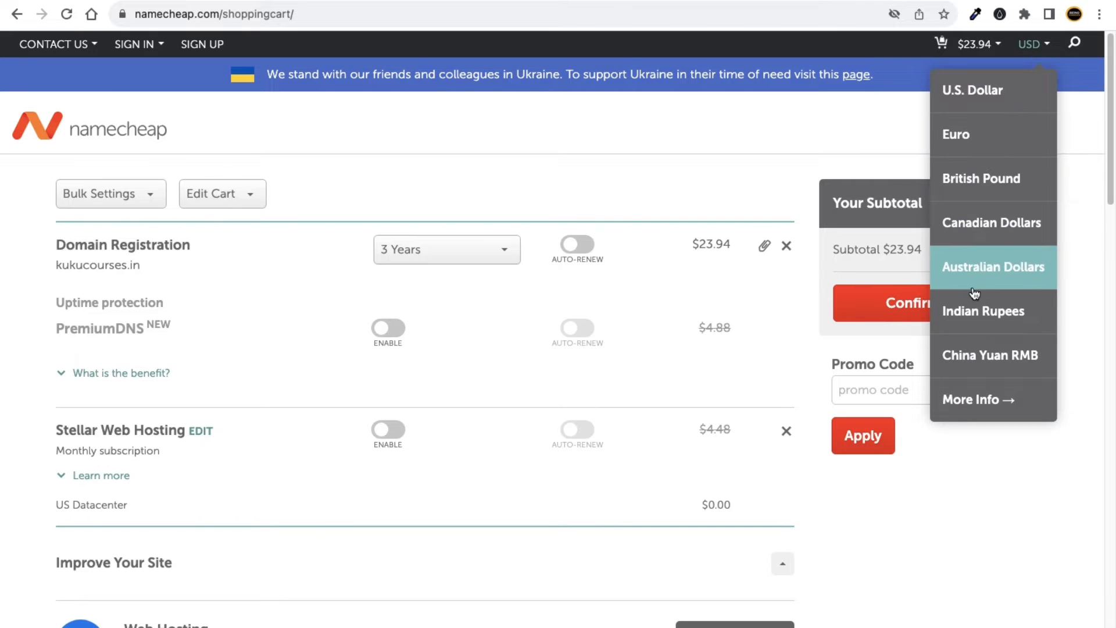
{"action": "left_click", "coordinate": [975, 309]}
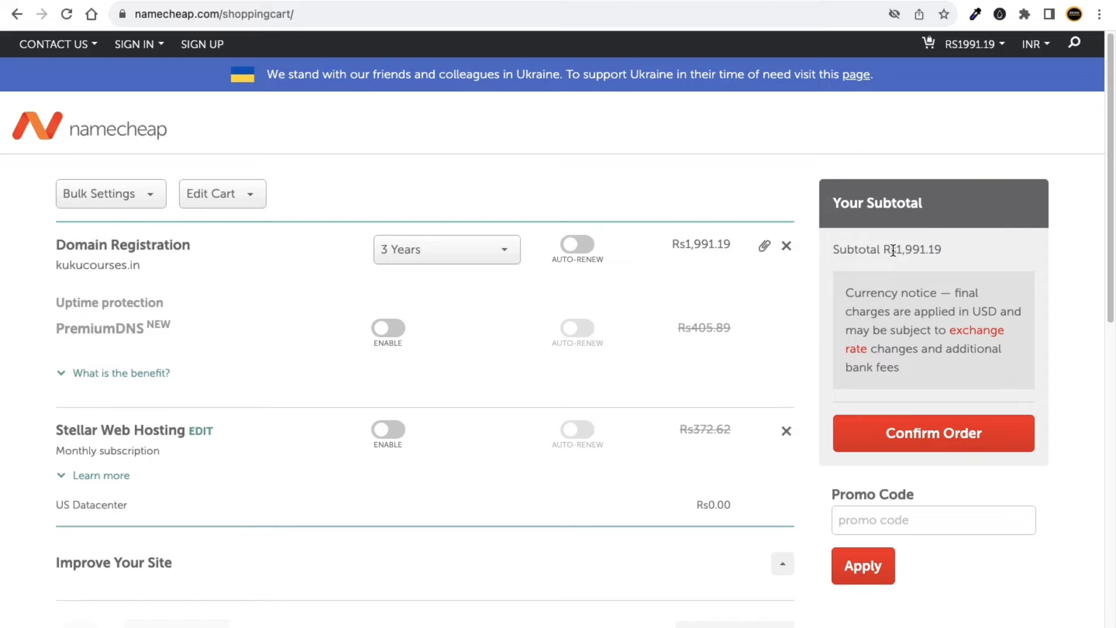
{"action": "left_click_drag", "start_coordinate": [894, 251], "coordinate": [944, 254]}
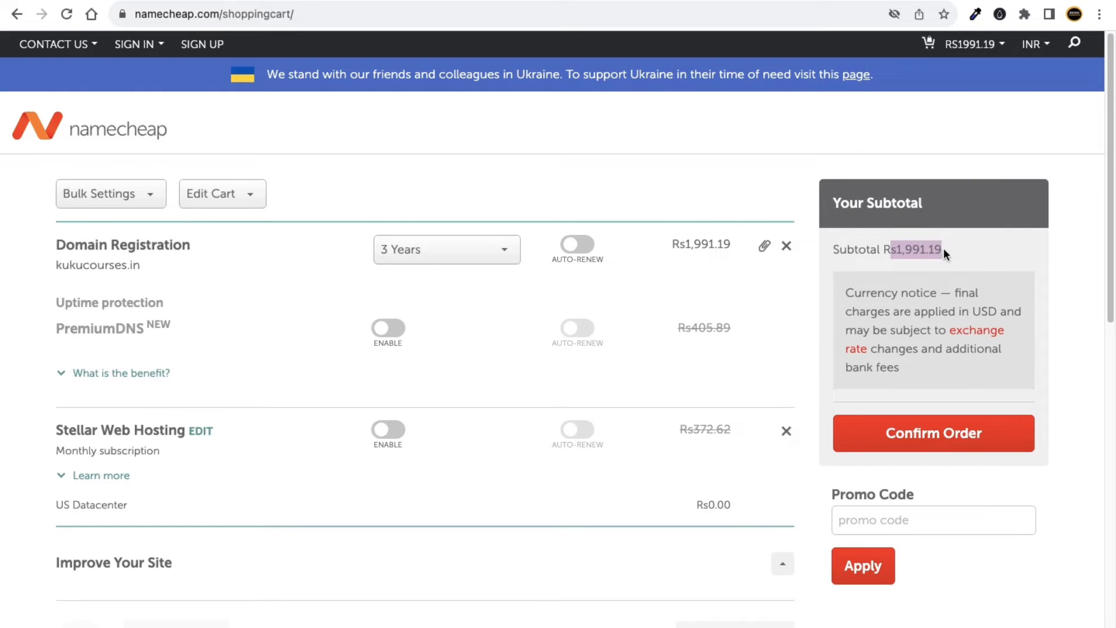
{"action": "left_click", "coordinate": [1087, 242]}
Compare a 4-year period, keep 3 Years at Rs1,991.19, and confirm the order.
{"action": "left_click", "coordinate": [503, 260]}
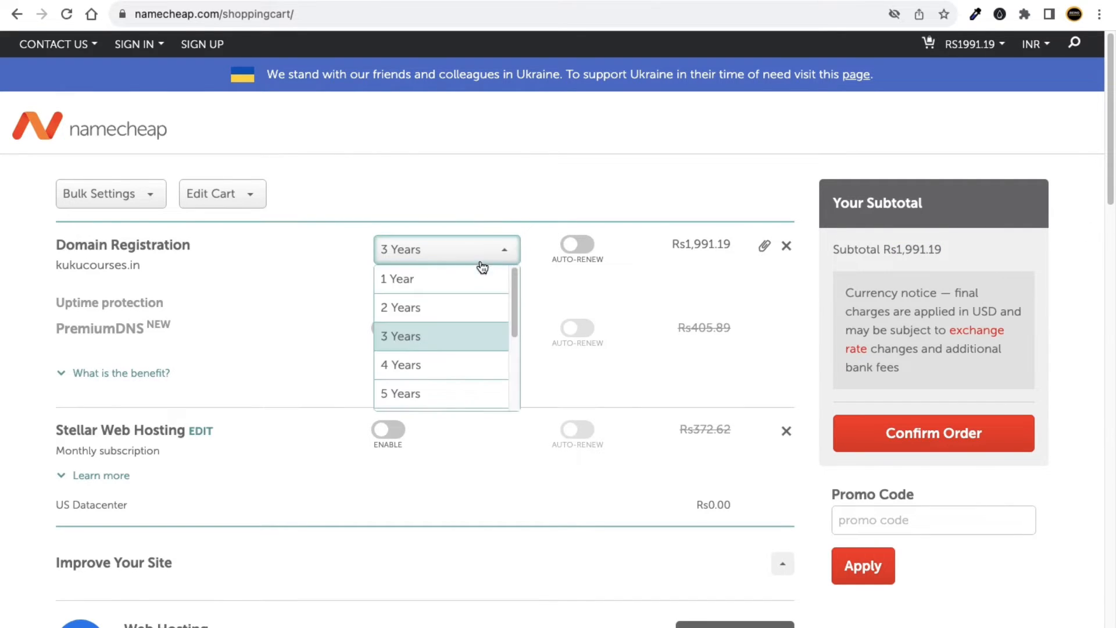
{"action": "left_click", "coordinate": [436, 362]}
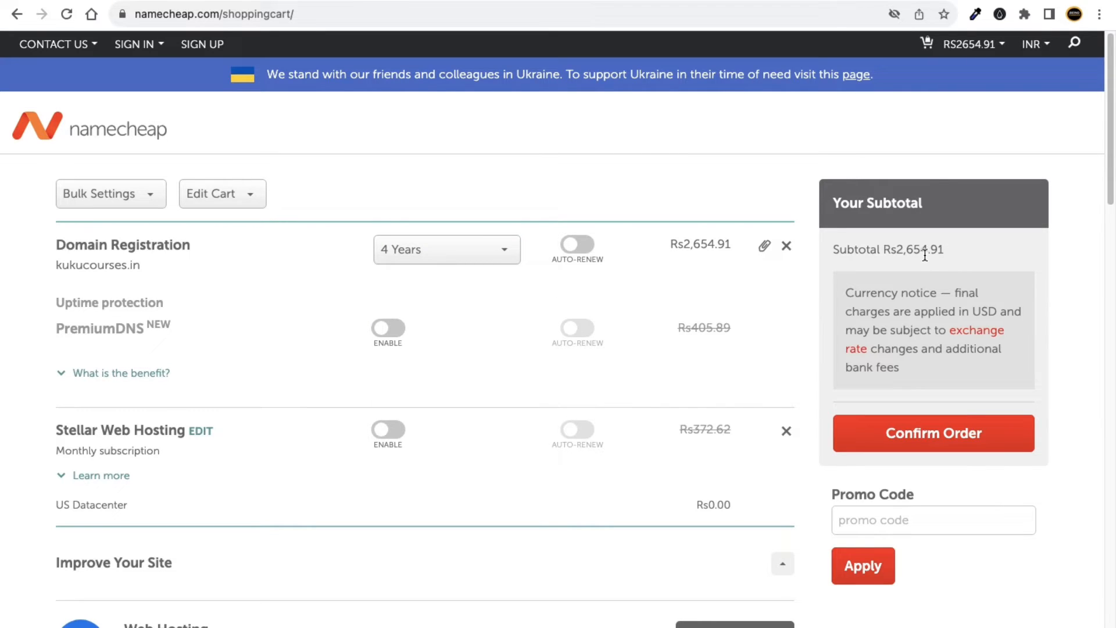
{"action": "left_click_drag", "start_coordinate": [889, 250], "coordinate": [938, 254]}
{"action": "left_click", "coordinate": [459, 254]}
{"action": "left_click", "coordinate": [420, 335]}
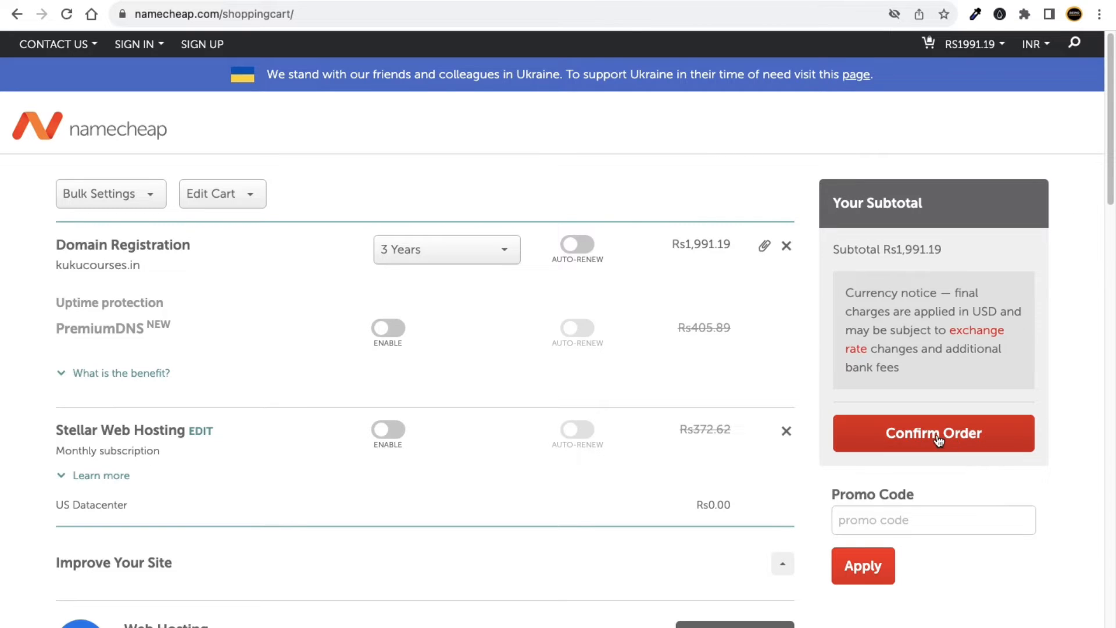
{"action": "left_click", "coordinate": [503, 255]}
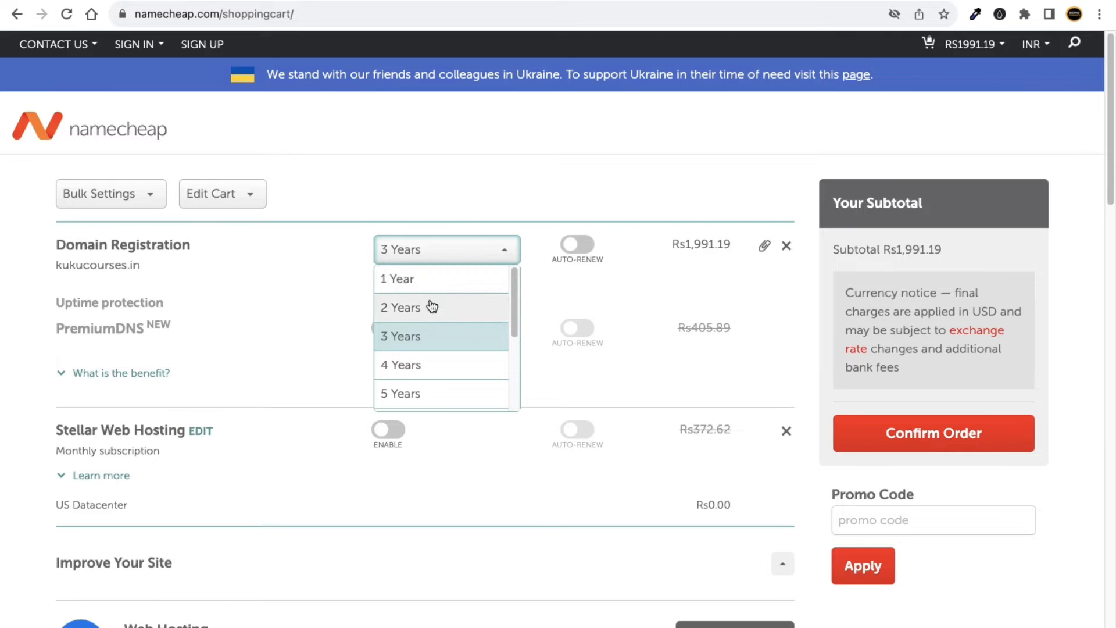
{"action": "left_click", "coordinate": [555, 166]}
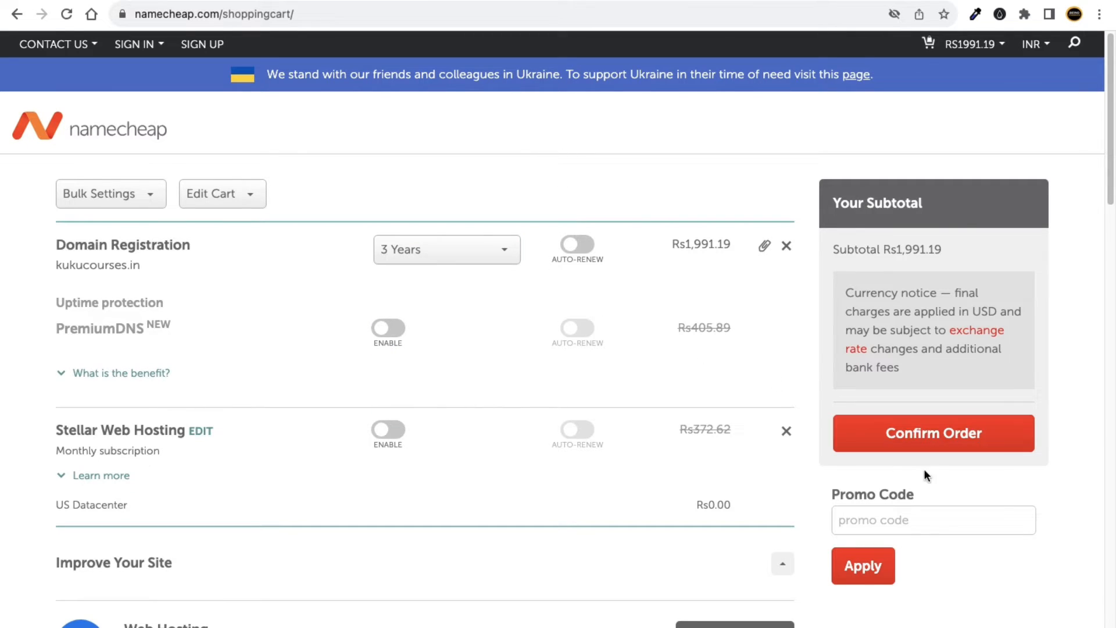
{"action": "left_click", "coordinate": [946, 440]}
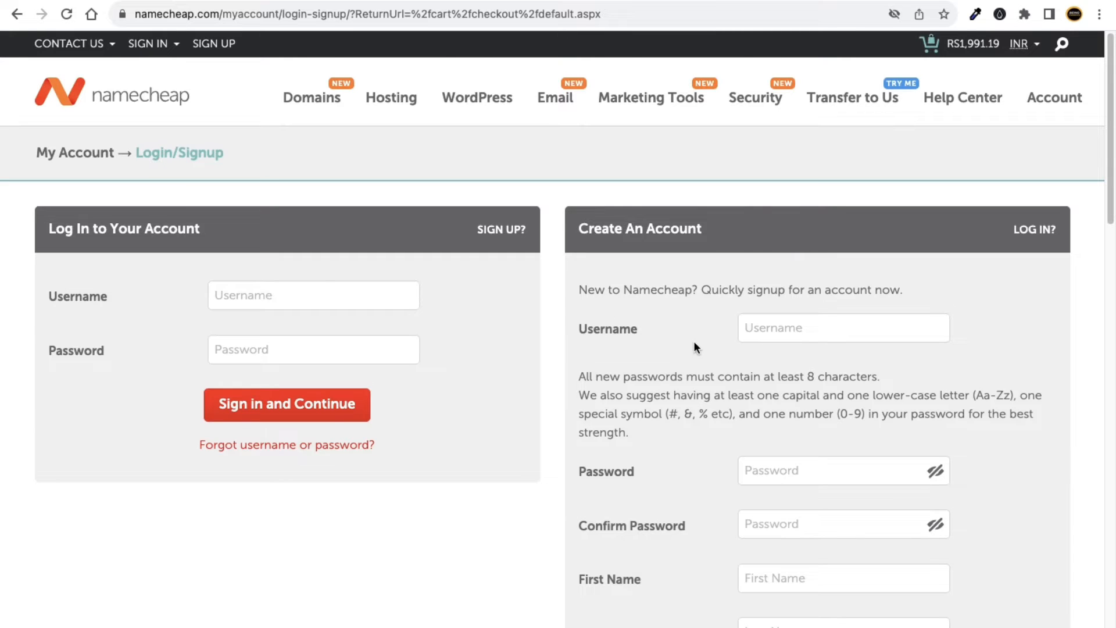
Leave the login Username and Password fields blank so they flag as required, and scroll to Create An Account.
{"action": "left_click", "coordinate": [319, 294]}
{"action": "left_click", "coordinate": [288, 337]}
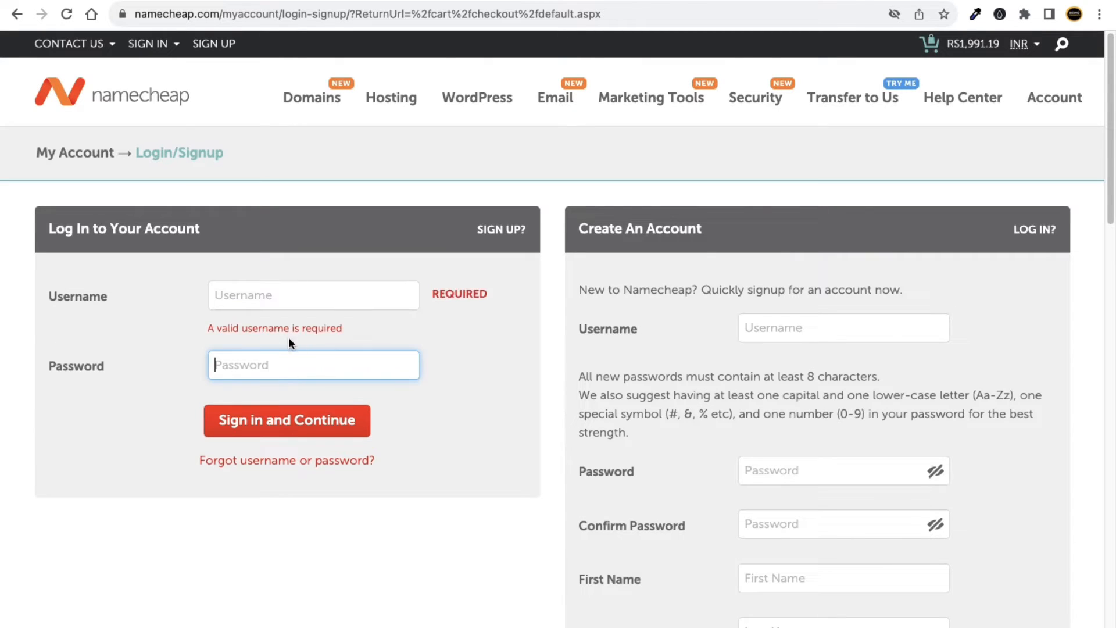
{"action": "left_click", "coordinate": [495, 332]}
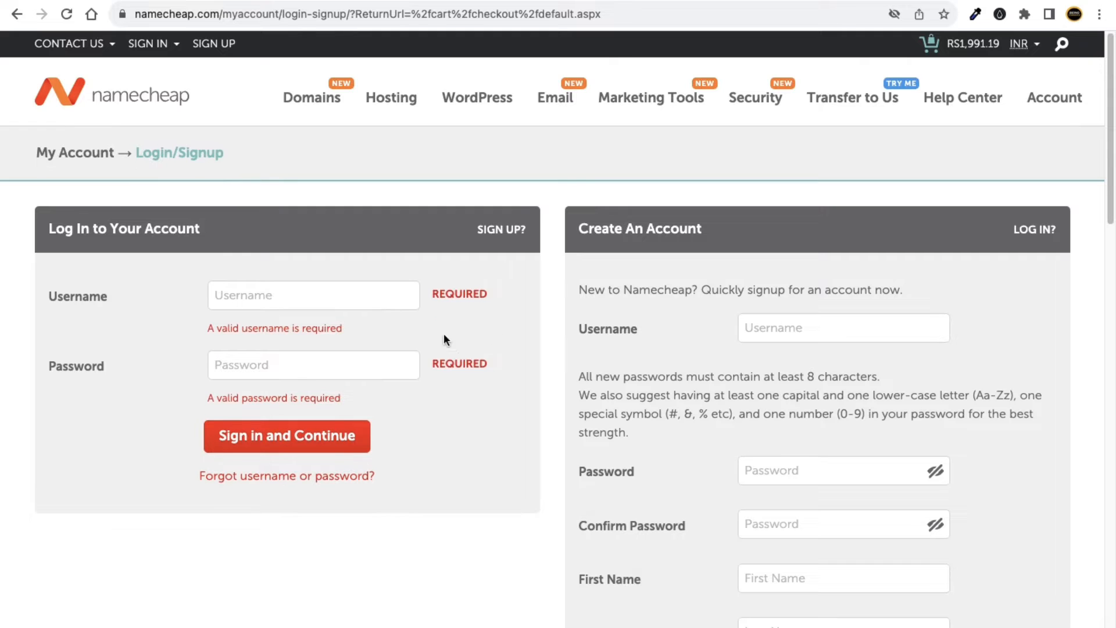
{"action": "scroll", "coordinate": [727, 299], "scroll_direction": "down", "scroll_amount": 8}
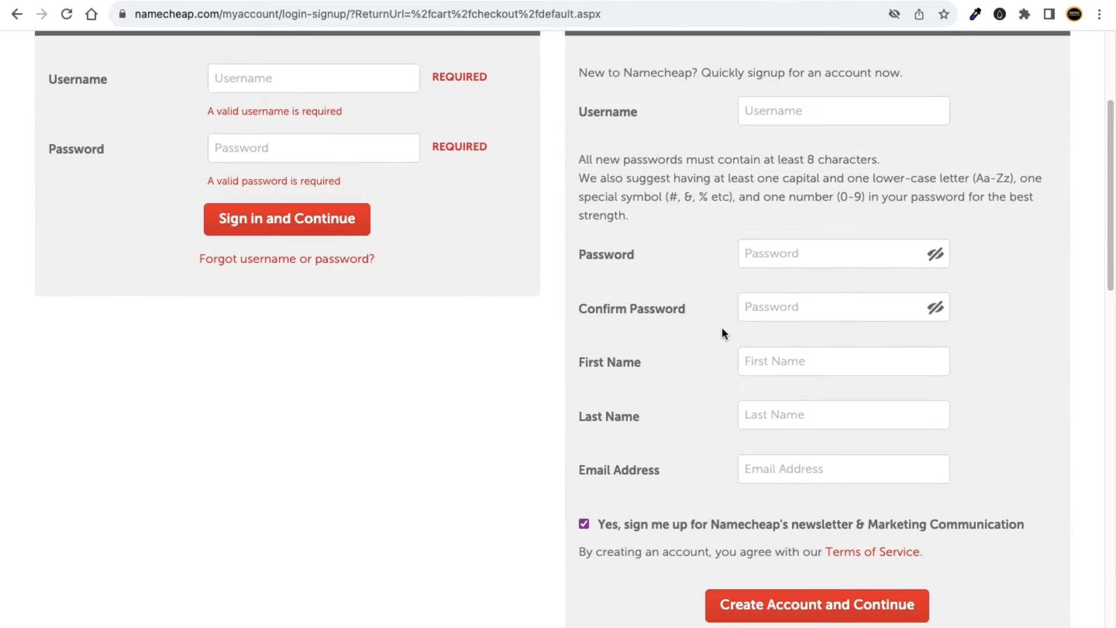
{"action": "scroll", "coordinate": [722, 332], "scroll_direction": "up", "scroll_amount": 5}
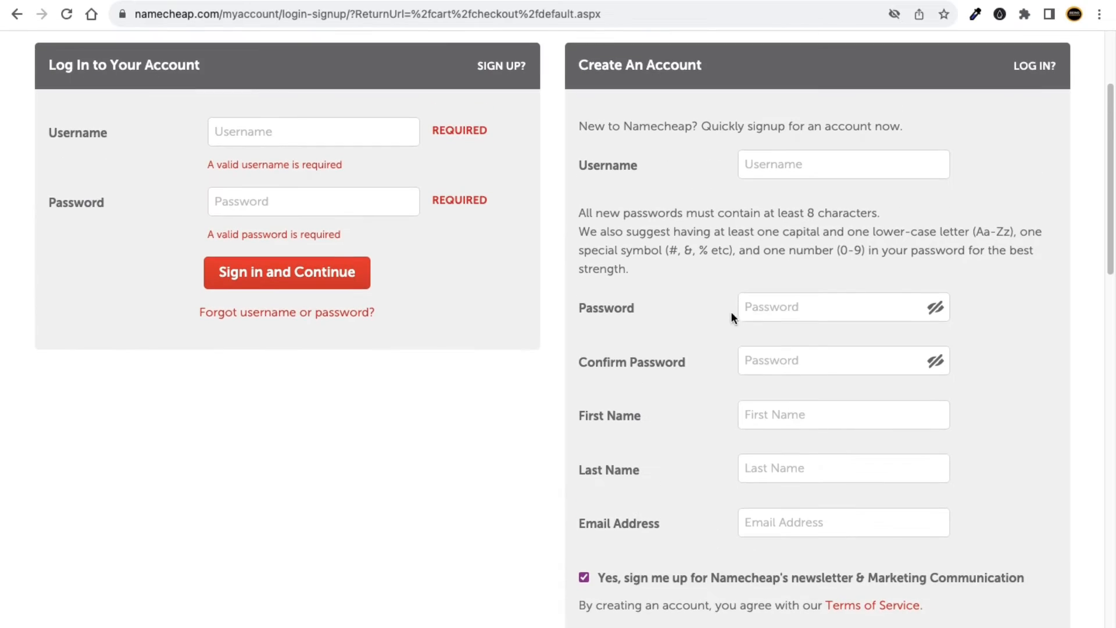
{"action": "scroll", "coordinate": [756, 259], "scroll_direction": "down", "scroll_amount": 2}
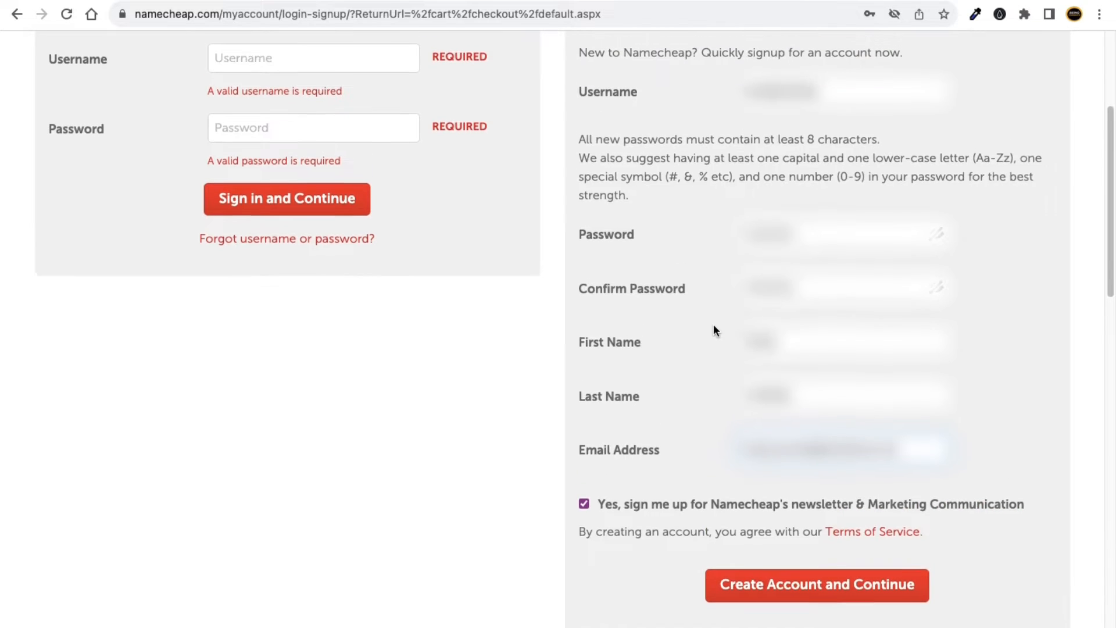
Create the Namecheap account without the newsletter and save its password in the browser.
{"action": "scroll", "coordinate": [713, 323], "scroll_direction": "up", "scroll_amount": 1}
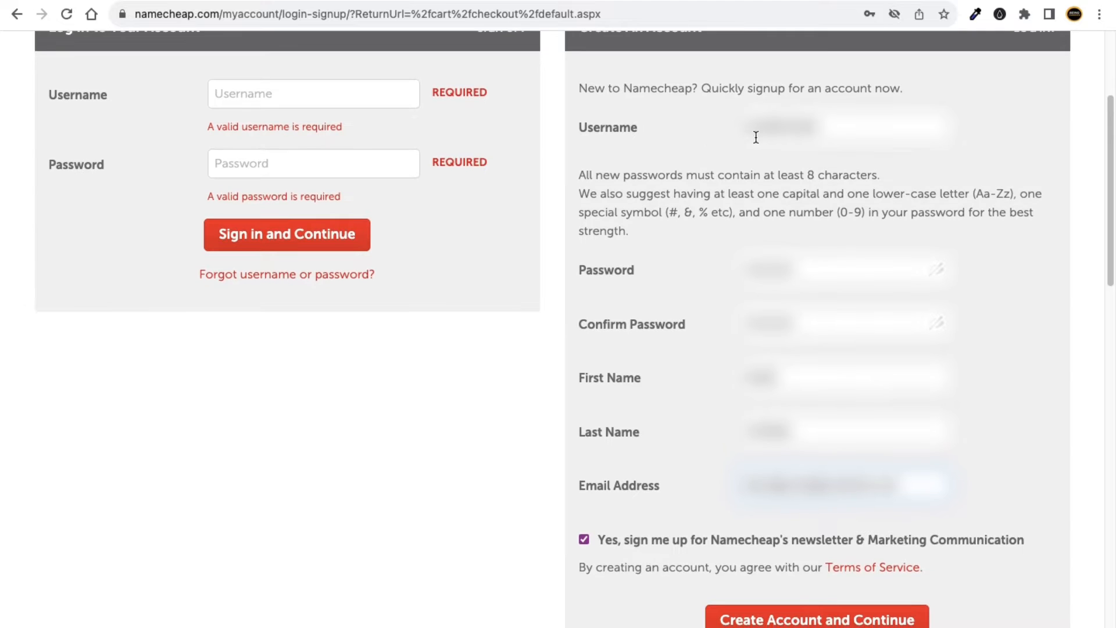
{"action": "scroll", "coordinate": [804, 132], "scroll_direction": "down", "scroll_amount": 1}
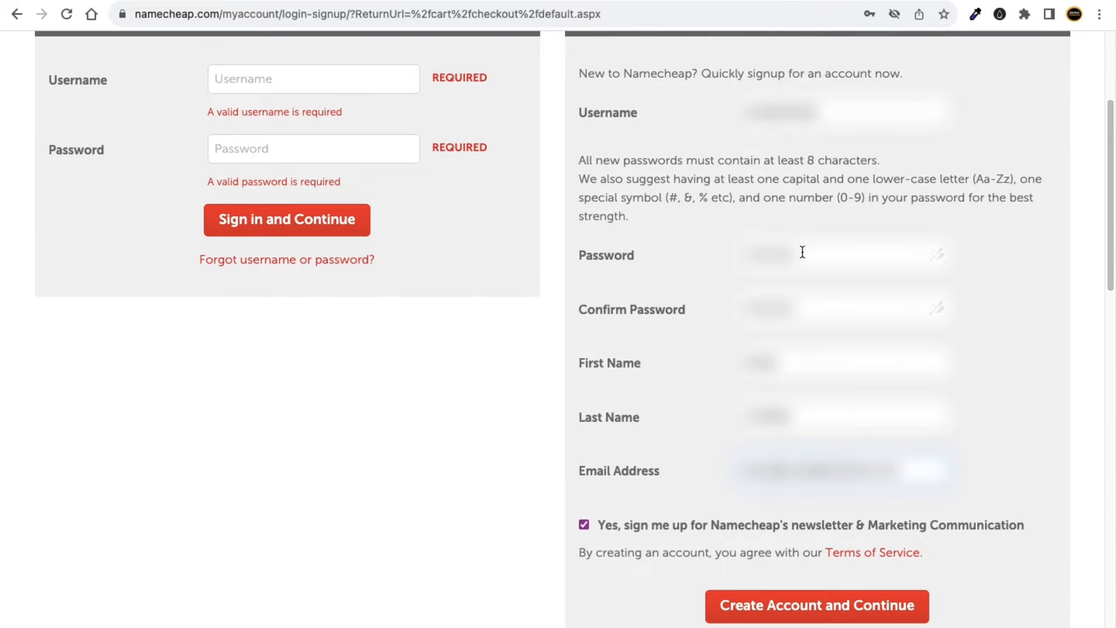
{"action": "scroll", "coordinate": [802, 251], "scroll_direction": "down", "scroll_amount": 2}
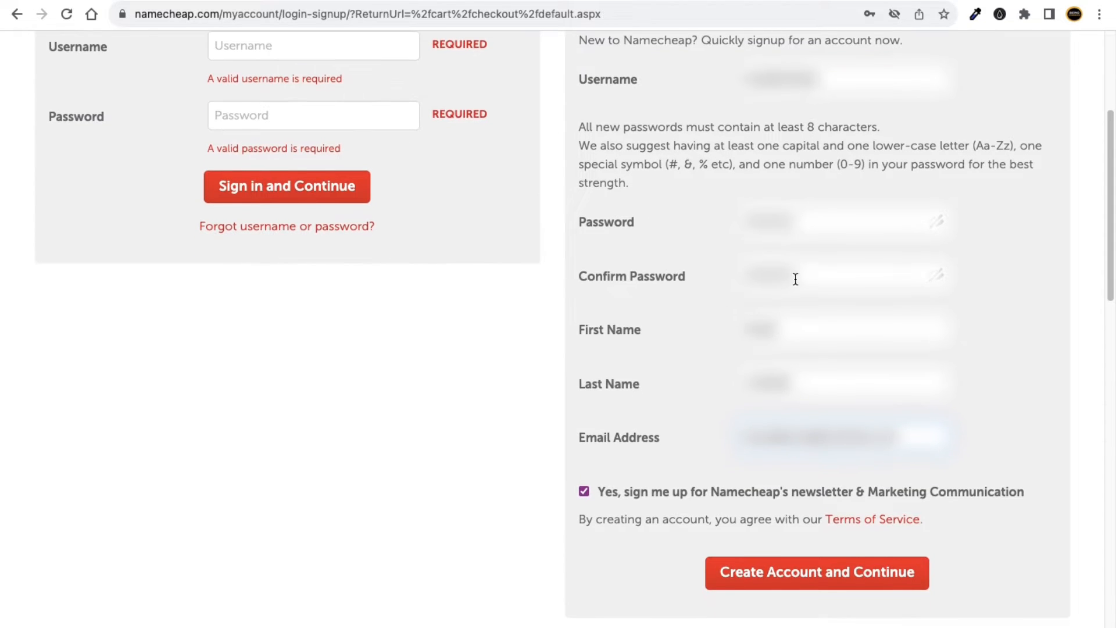
{"action": "scroll", "coordinate": [796, 285], "scroll_direction": "down", "scroll_amount": 1}
{"action": "scroll", "coordinate": [779, 279], "scroll_direction": "up", "scroll_amount": 1}
{"action": "scroll", "coordinate": [768, 302], "scroll_direction": "down", "scroll_amount": 1}
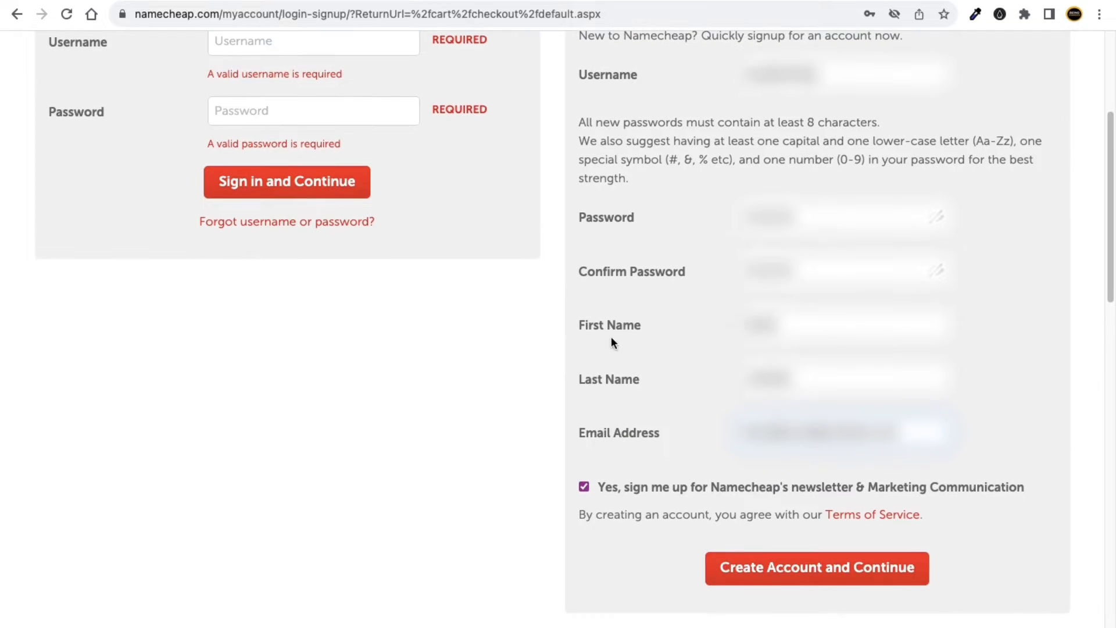
{"action": "scroll", "coordinate": [837, 428], "scroll_direction": "up", "scroll_amount": 1}
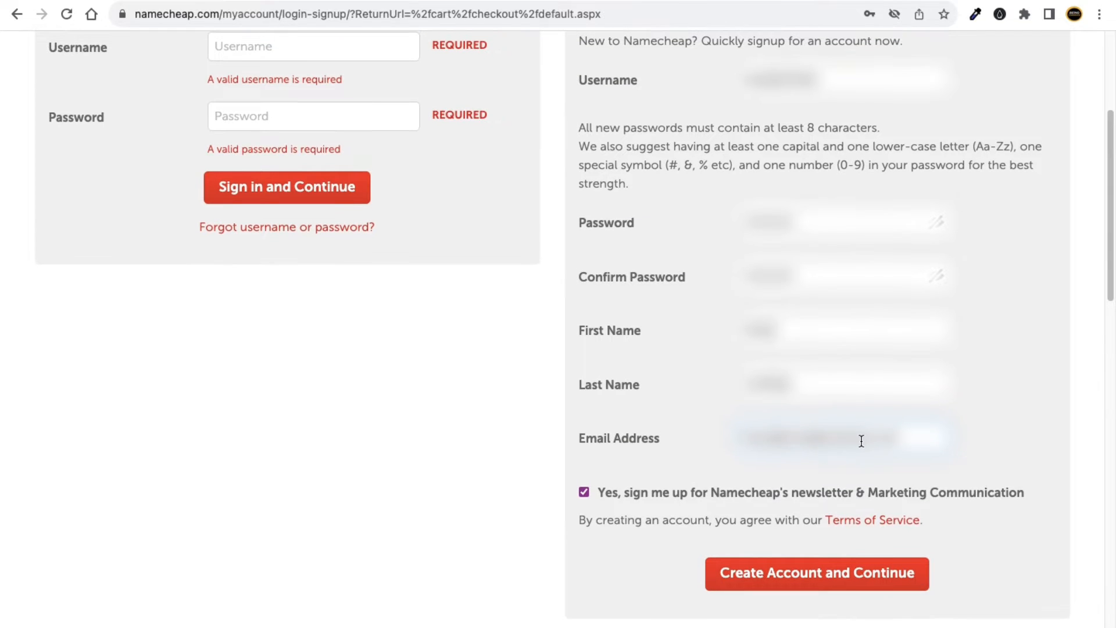
{"action": "left_click", "coordinate": [584, 494]}
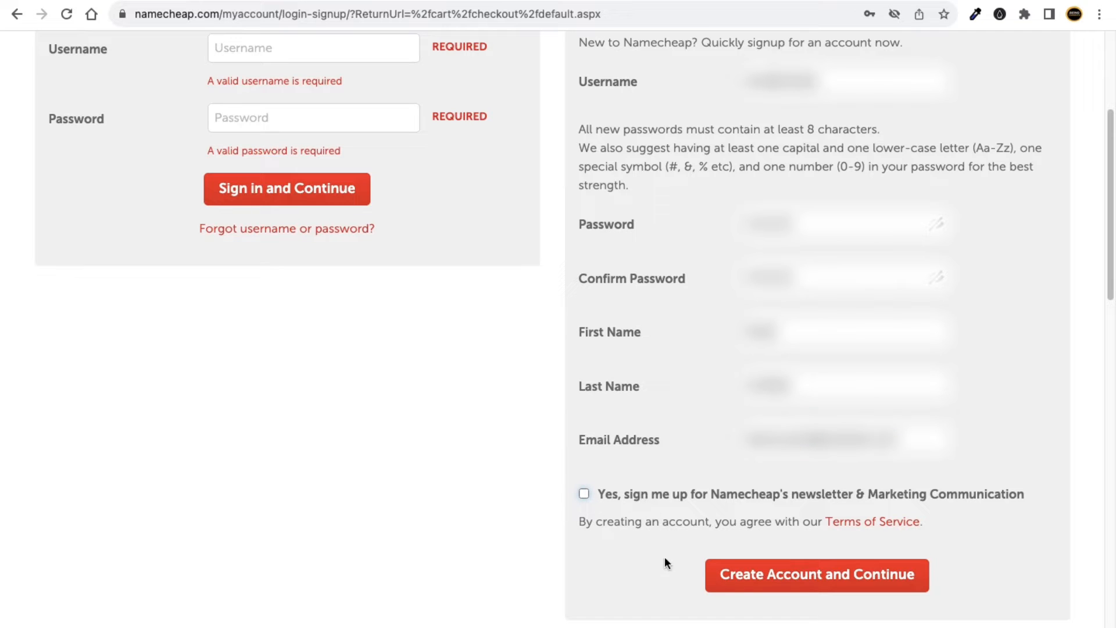
{"action": "left_click", "coordinate": [799, 583]}
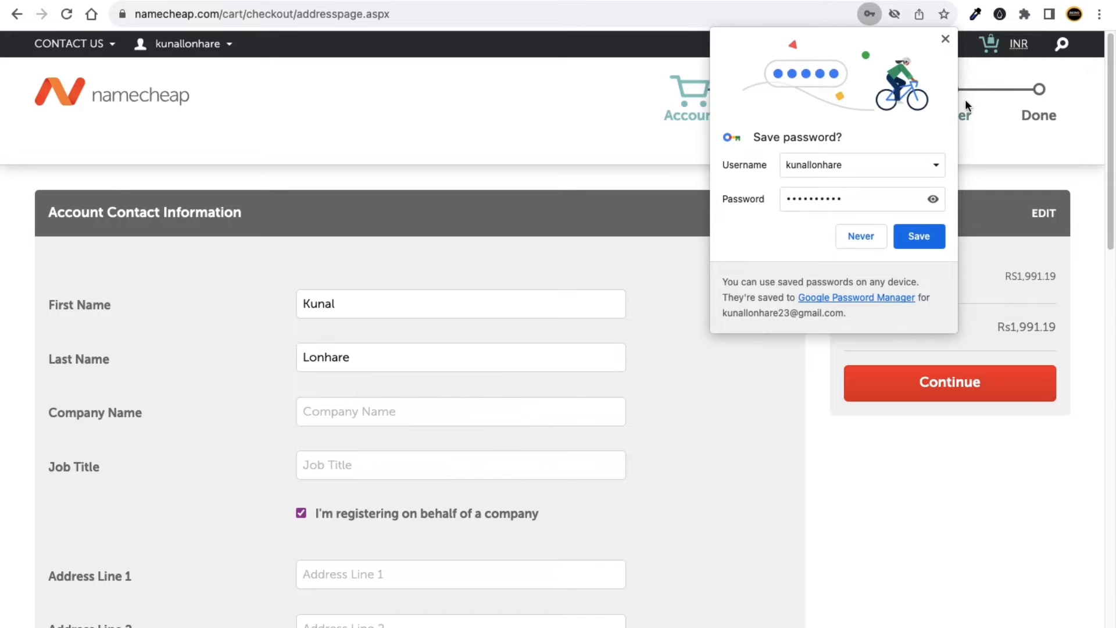
{"action": "left_click", "coordinate": [914, 239]}
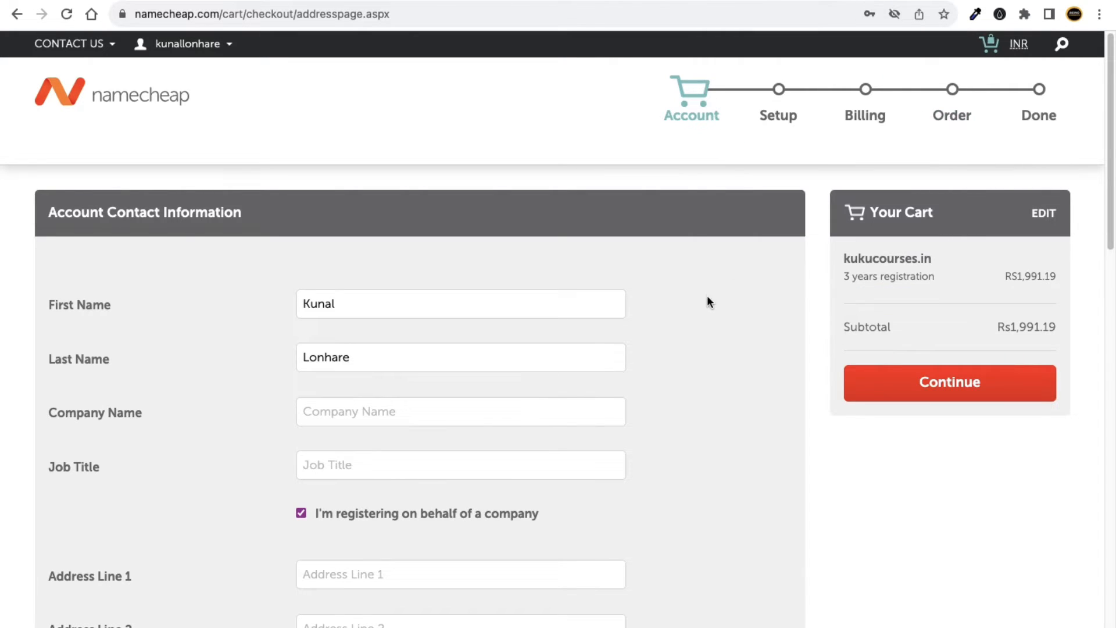
Register the contact as an individual rather than a company.
{"action": "scroll", "coordinate": [387, 349], "scroll_direction": "down", "scroll_amount": 9}
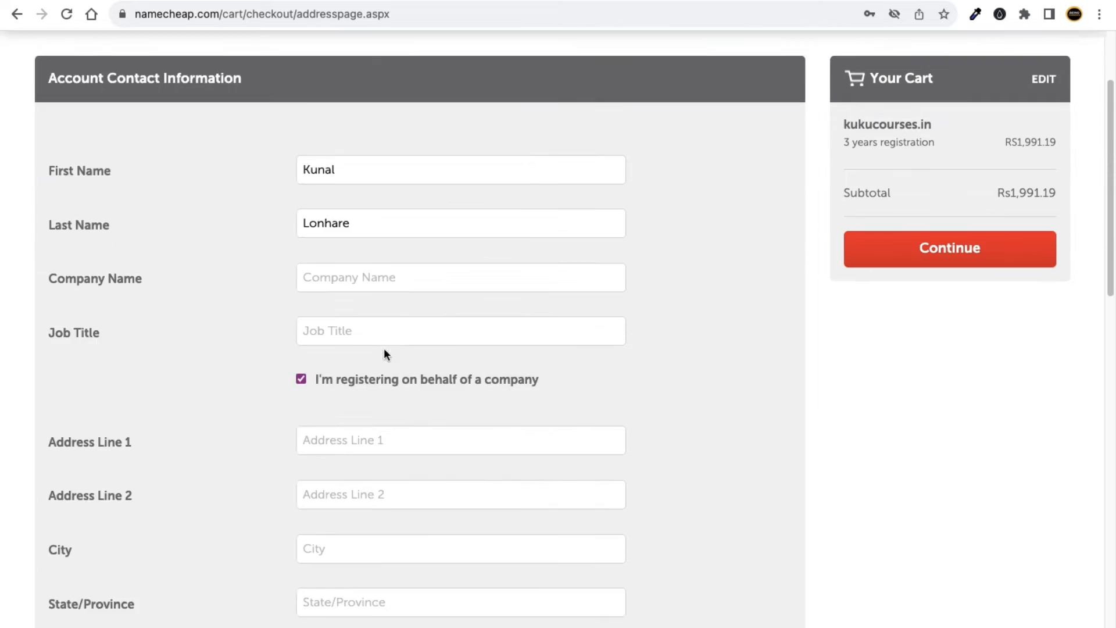
{"action": "scroll", "coordinate": [410, 284], "scroll_direction": "up", "scroll_amount": 9}
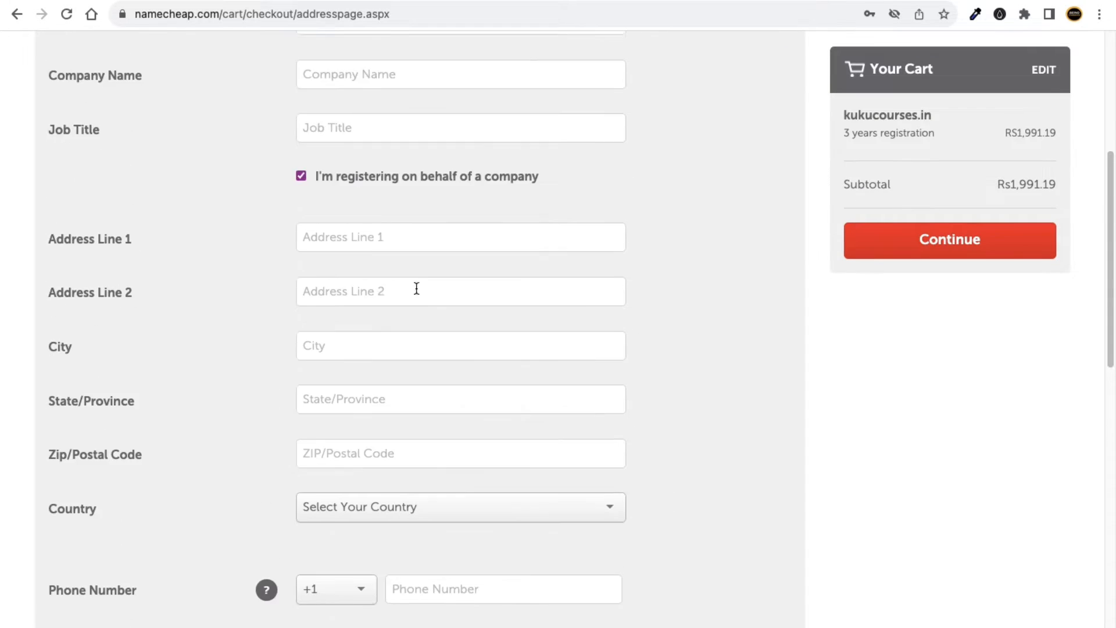
{"action": "scroll", "coordinate": [256, 403], "scroll_direction": "down", "scroll_amount": 3}
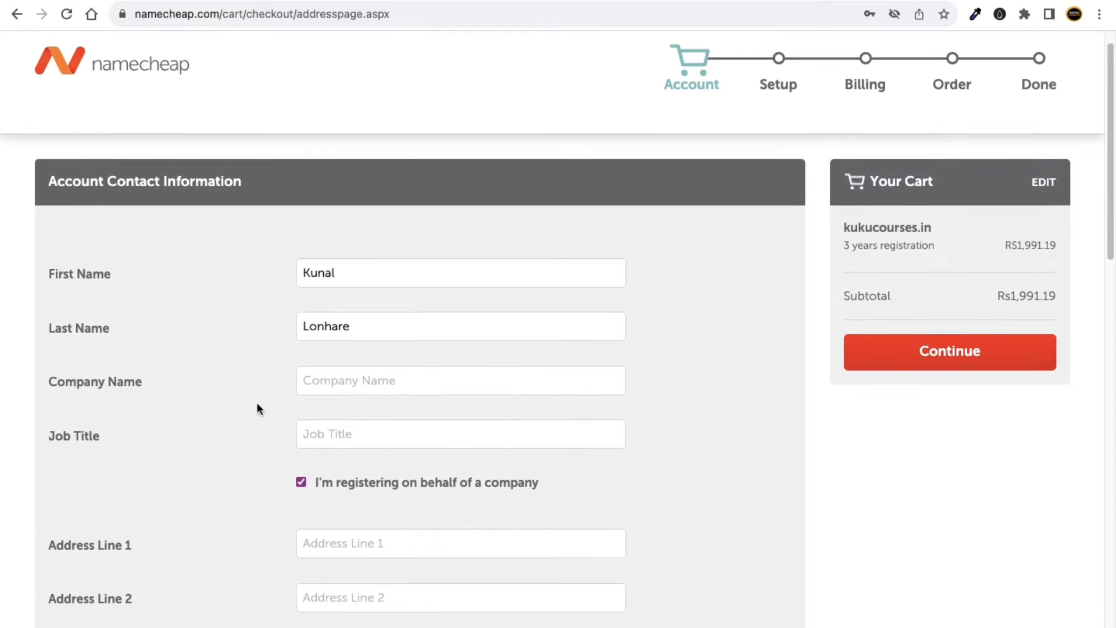
{"action": "scroll", "coordinate": [374, 394], "scroll_direction": "down", "scroll_amount": 3}
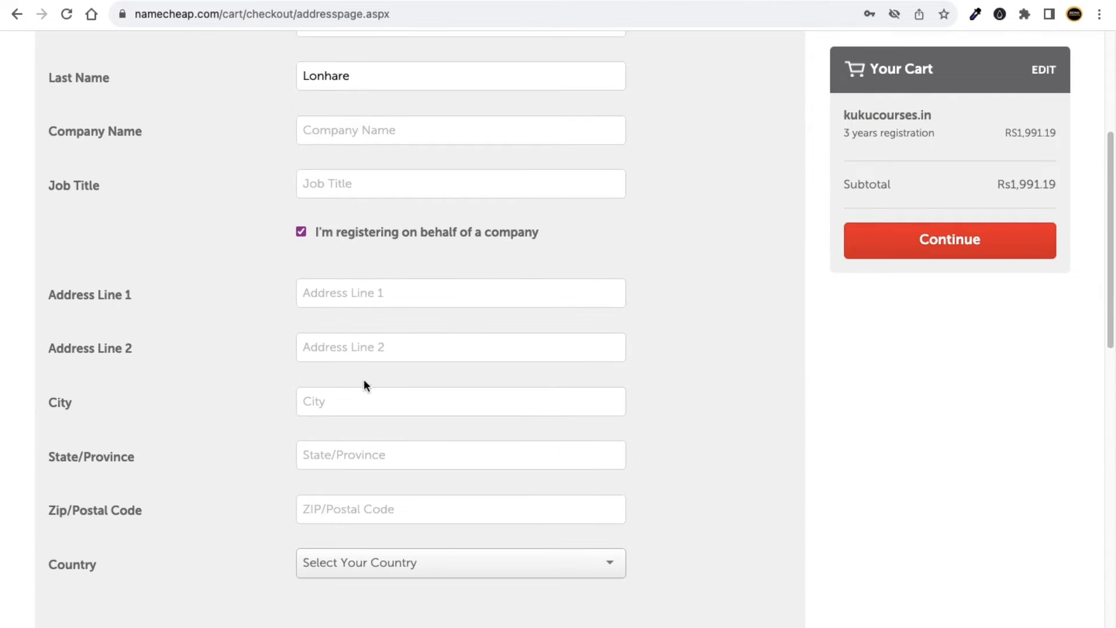
{"action": "scroll", "coordinate": [362, 393], "scroll_direction": "down", "scroll_amount": 5}
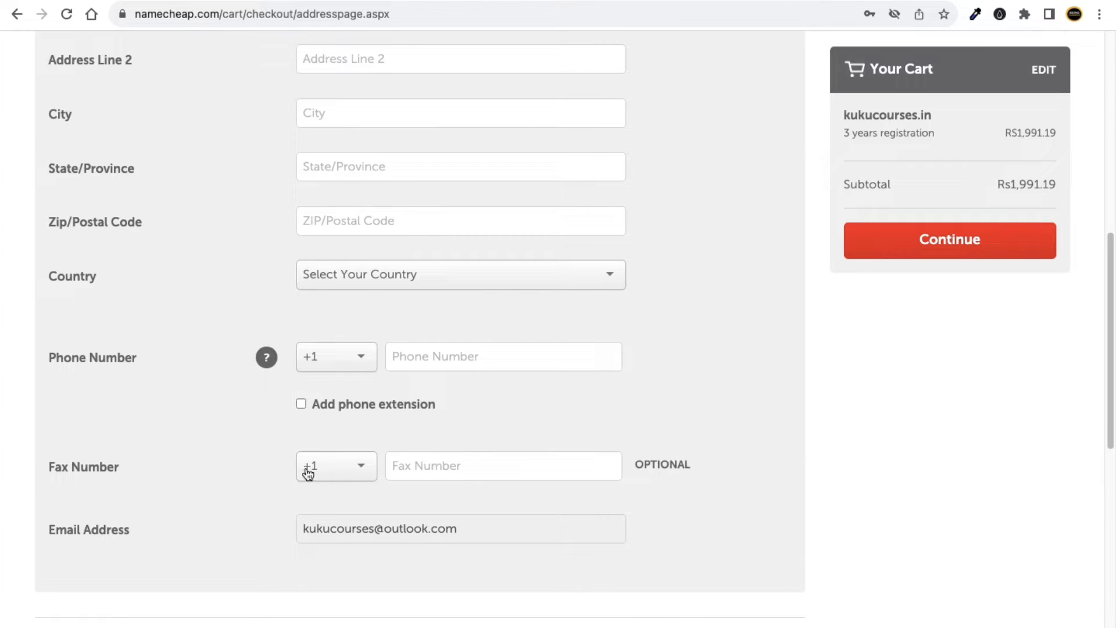
{"action": "scroll", "coordinate": [256, 474], "scroll_direction": "up", "scroll_amount": 10}
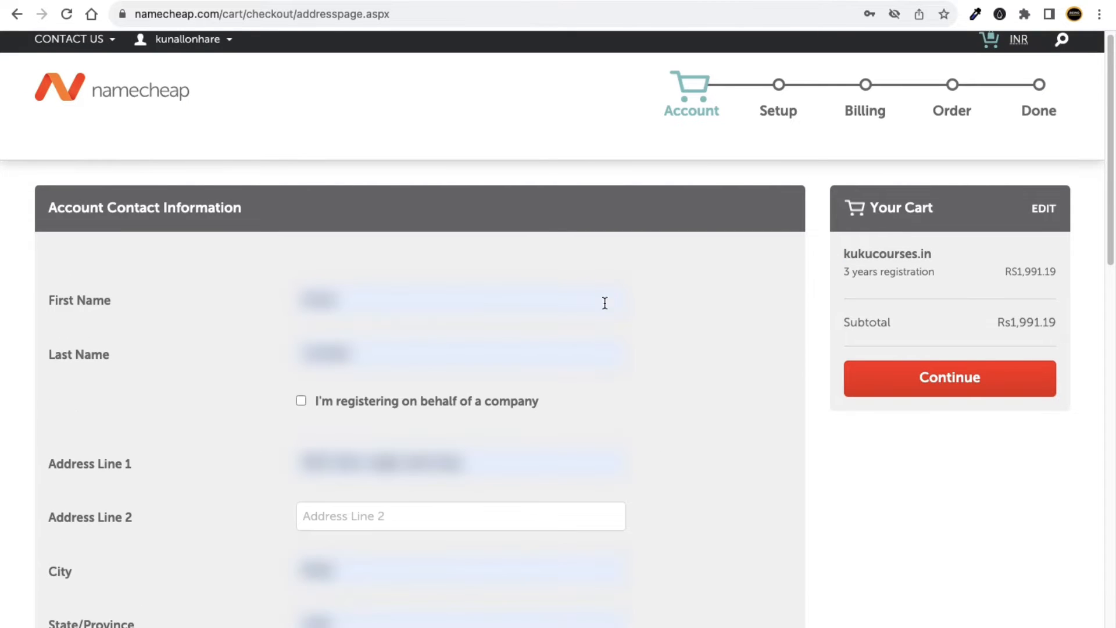
{"action": "scroll", "coordinate": [161, 191], "scroll_direction": "down", "scroll_amount": 3}
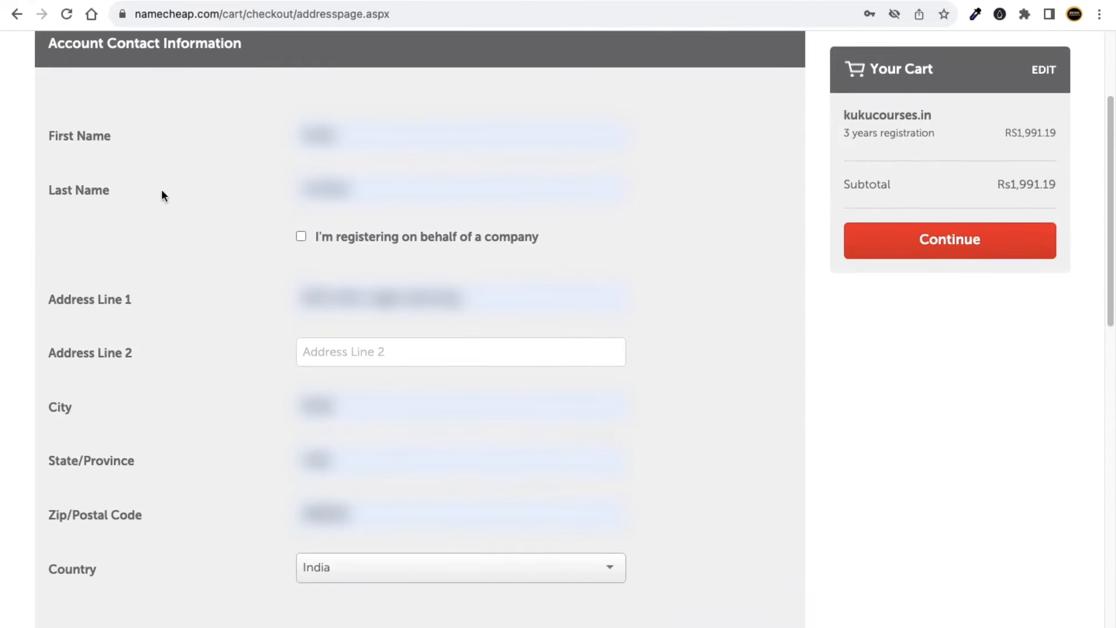
{"action": "left_click", "coordinate": [302, 237]}
{"action": "left_click", "coordinate": [301, 345]}
Review the India contact details with the +91 phone number and continue.
{"action": "scroll", "coordinate": [263, 277], "scroll_direction": "down", "scroll_amount": 1}
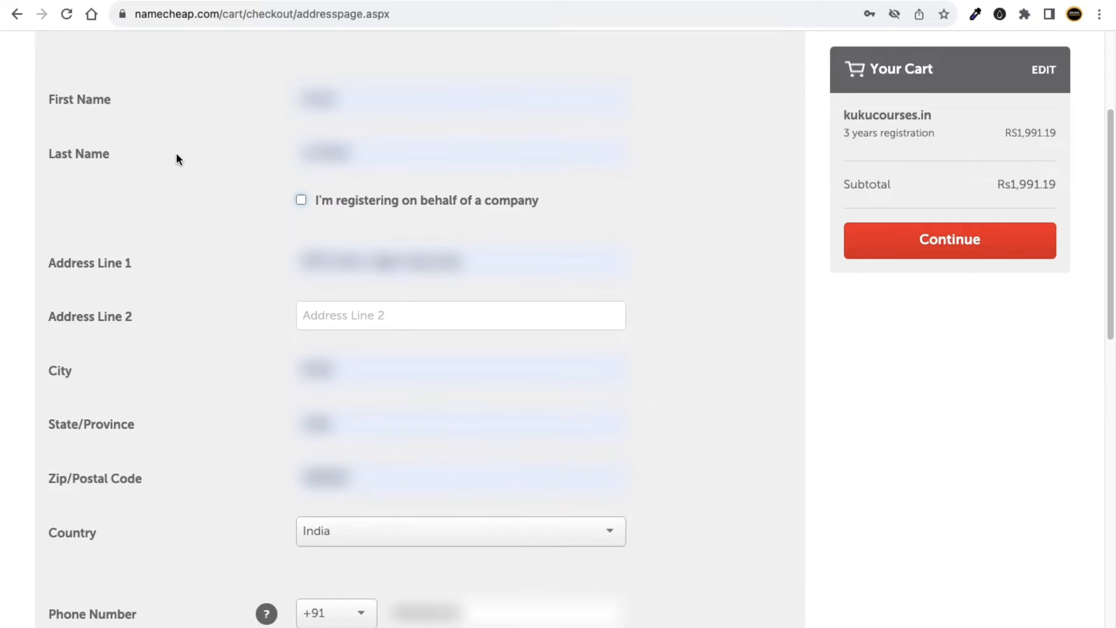
{"action": "scroll", "coordinate": [244, 326], "scroll_direction": "down", "scroll_amount": 5}
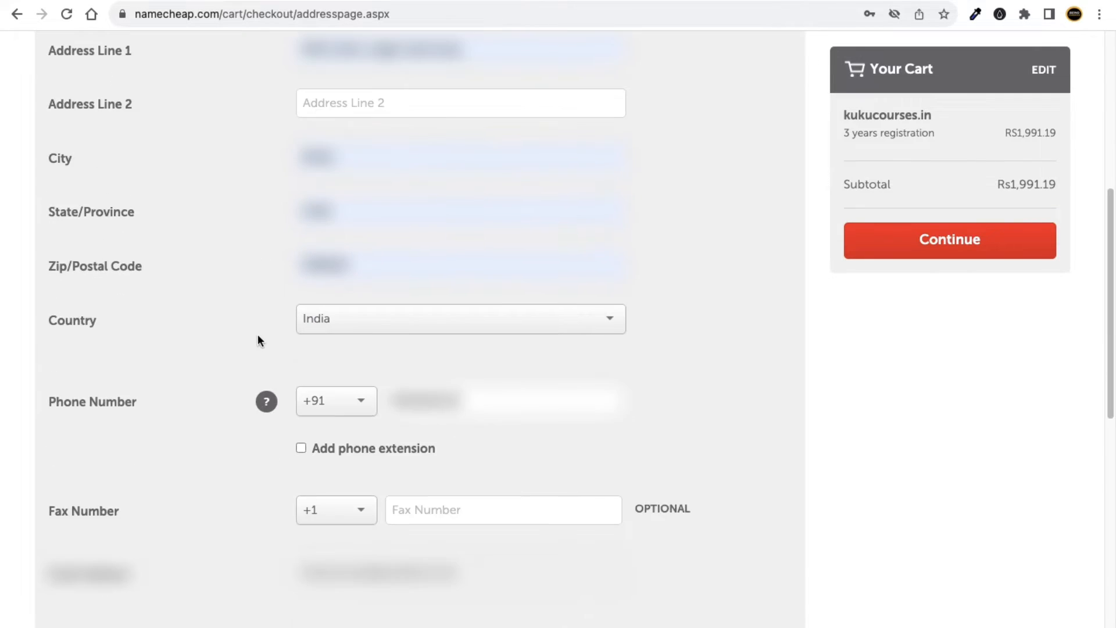
{"action": "scroll", "coordinate": [170, 425], "scroll_direction": "up", "scroll_amount": 8}
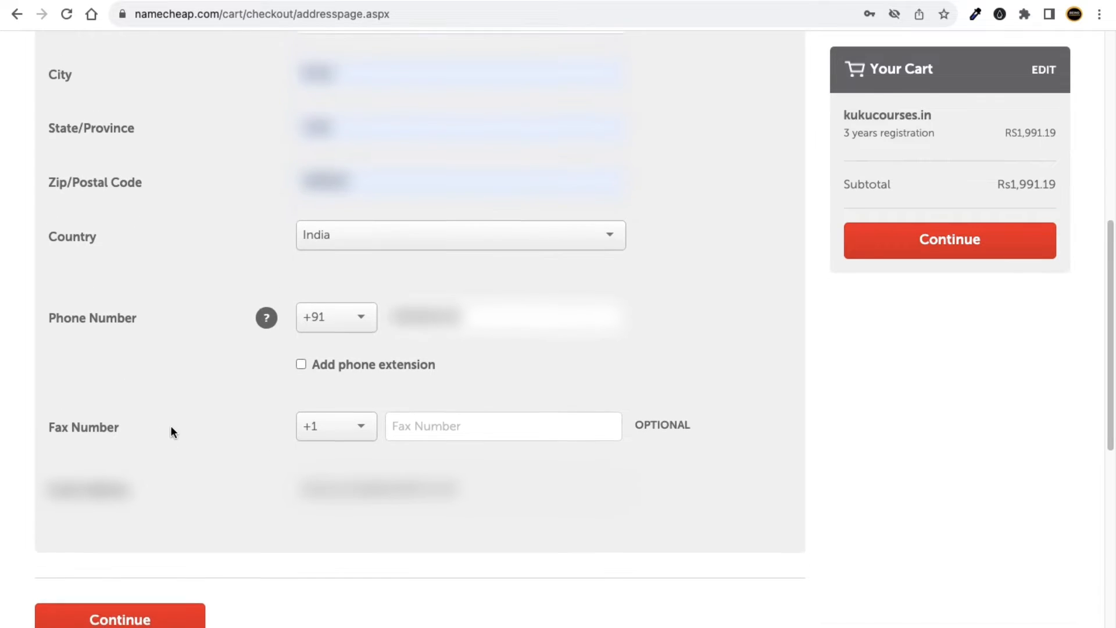
{"action": "scroll", "coordinate": [221, 326], "scroll_direction": "down", "scroll_amount": 8}
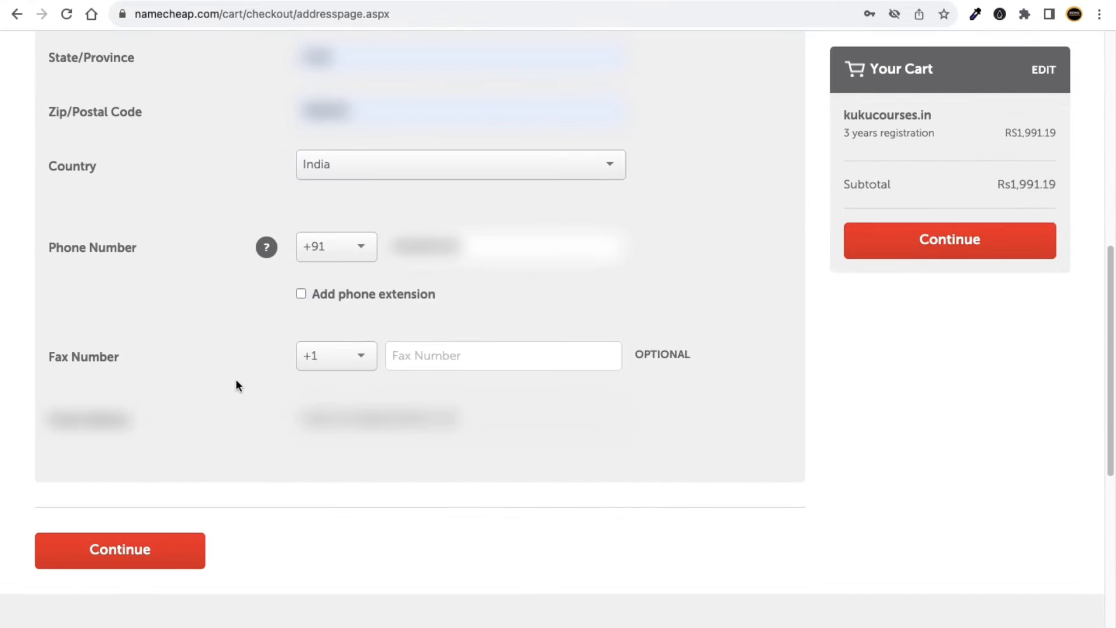
{"action": "scroll", "coordinate": [765, 344], "scroll_direction": "up", "scroll_amount": 4}
{"action": "left_click", "coordinate": [959, 254]}
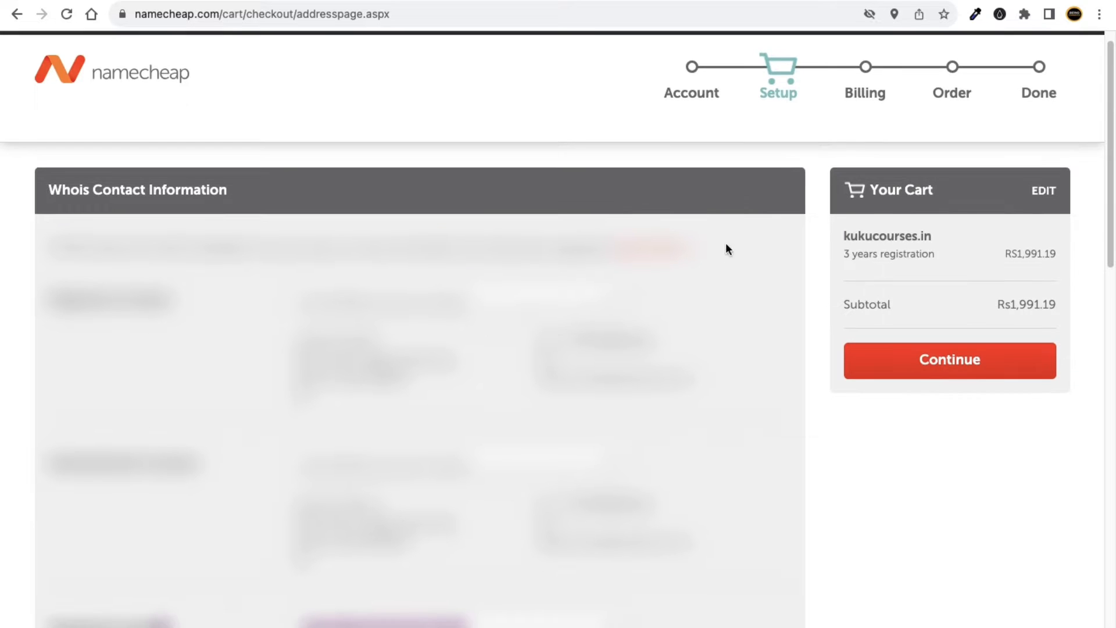
Keep the contacts as default checkout settings and proceed from Whois setup to billing.
{"action": "scroll", "coordinate": [750, 265], "scroll_direction": "down", "scroll_amount": 1}
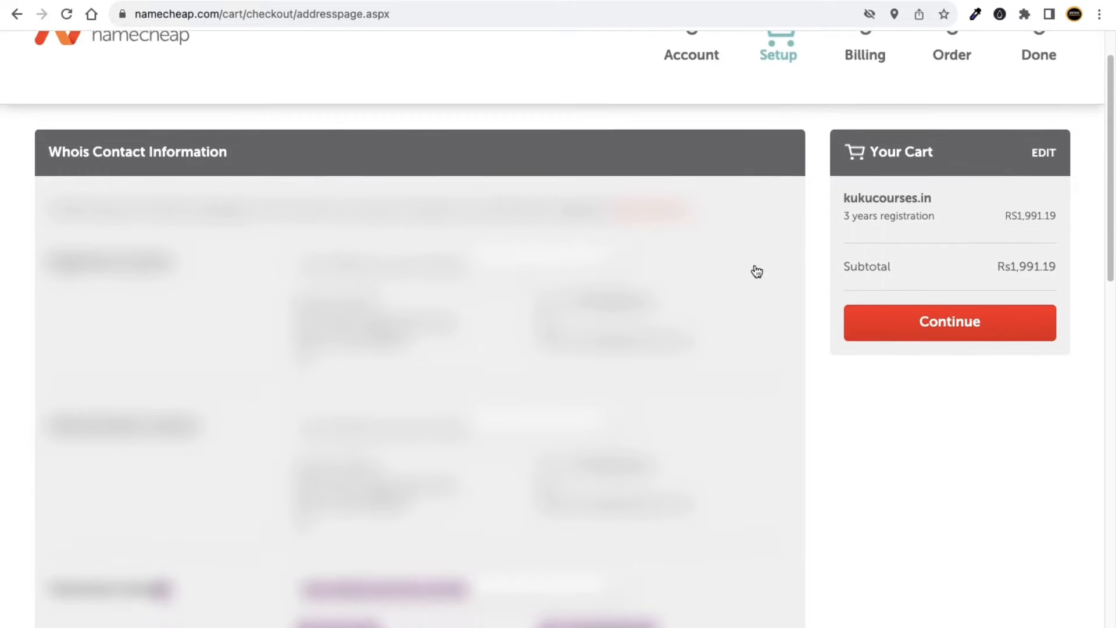
{"action": "scroll", "coordinate": [756, 271], "scroll_direction": "down", "scroll_amount": 12}
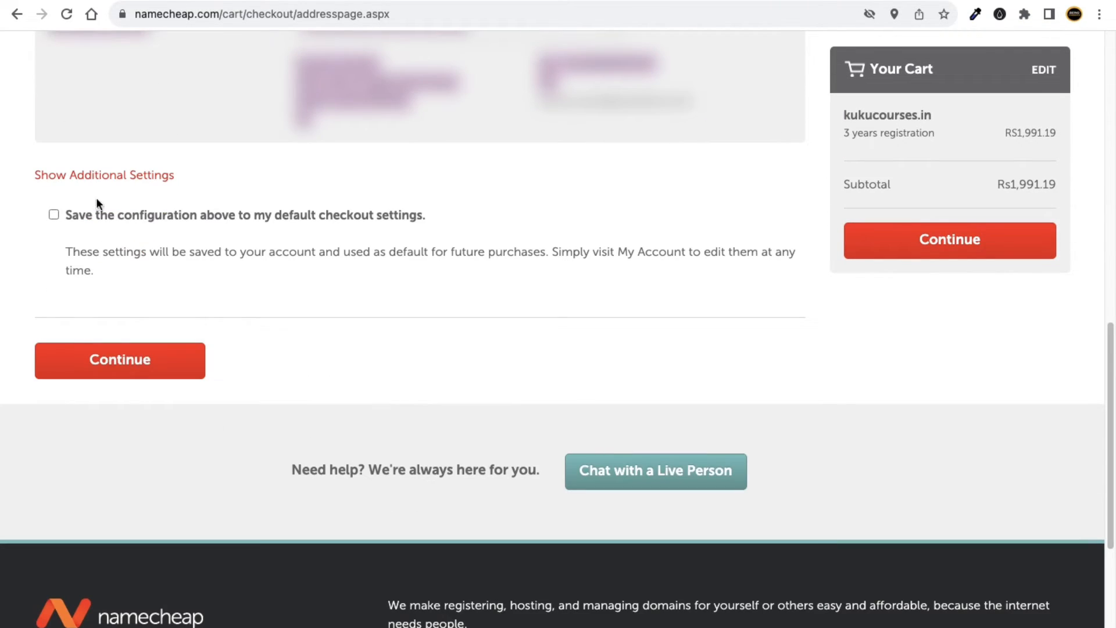
{"action": "left_click", "coordinate": [56, 214]}
{"action": "scroll", "coordinate": [610, 337], "scroll_direction": "up", "scroll_amount": 3}
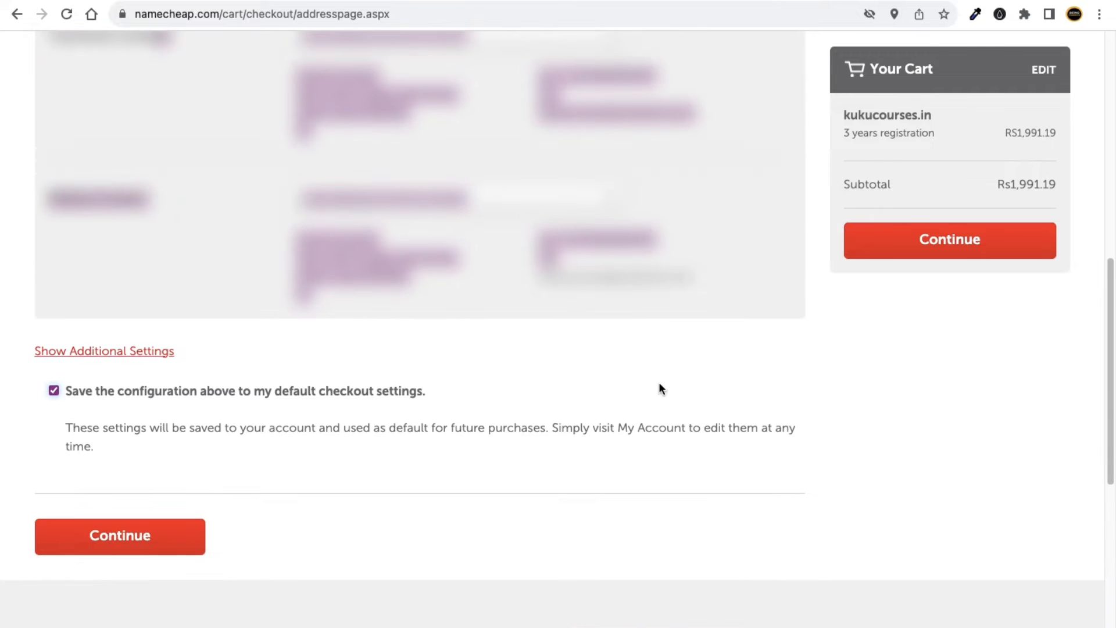
{"action": "left_click", "coordinate": [968, 250]}
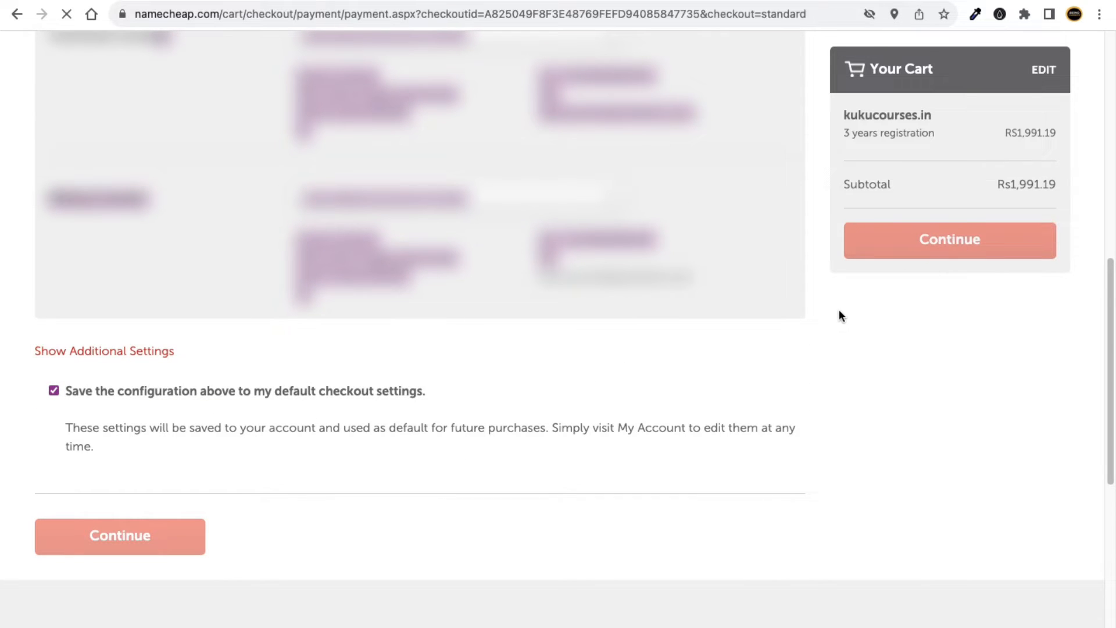
{"action": "scroll", "coordinate": [416, 349], "scroll_direction": "down", "scroll_amount": 3}
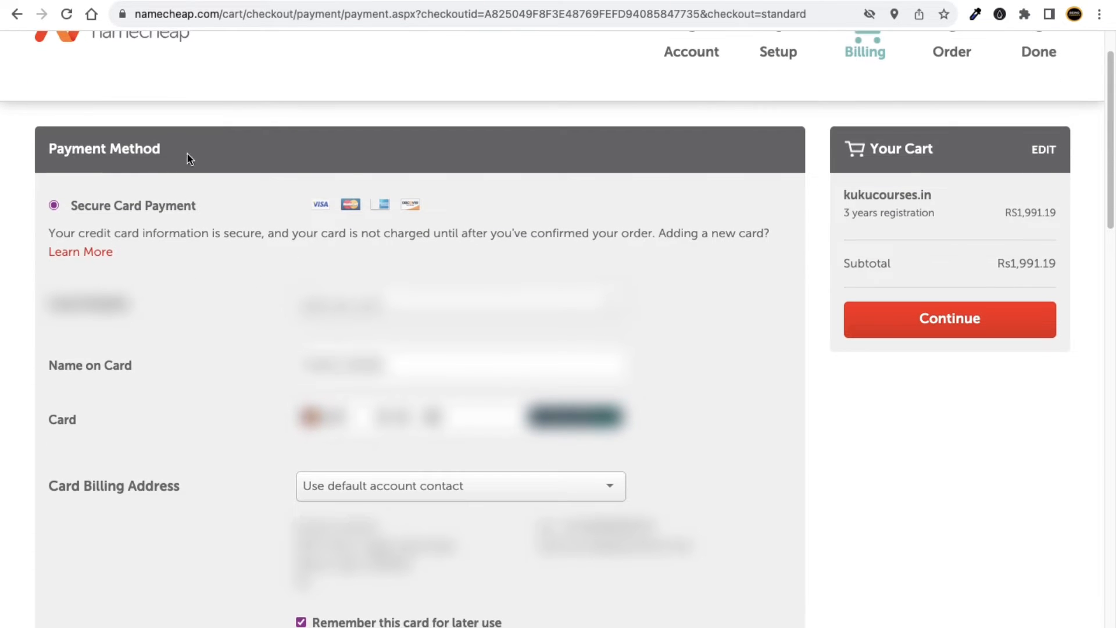
{"action": "scroll", "coordinate": [320, 200], "scroll_direction": "down", "scroll_amount": 3}
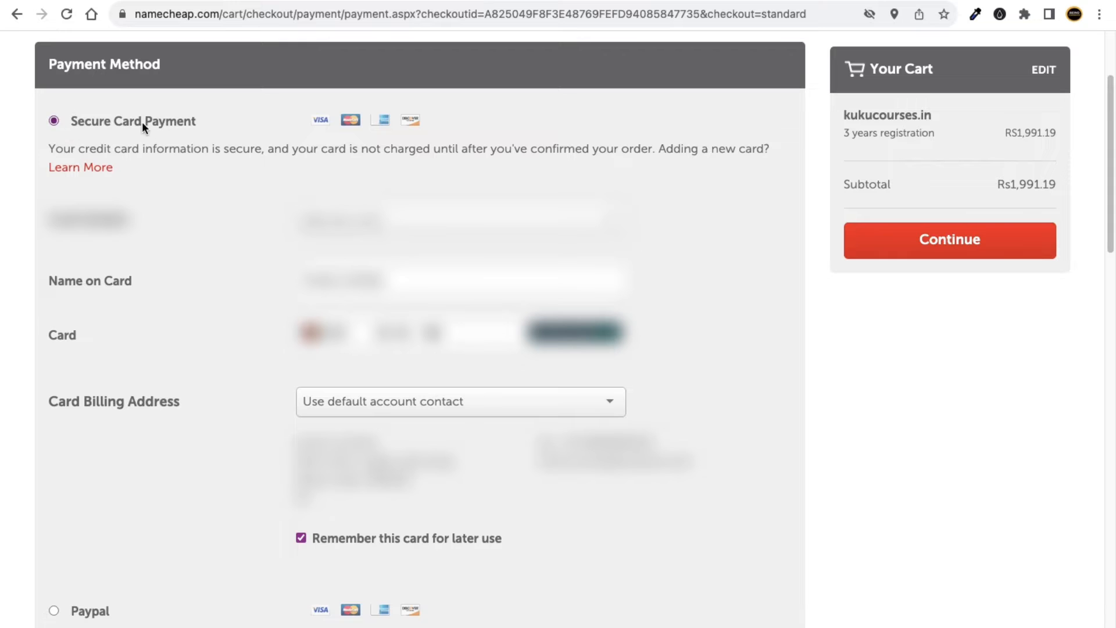
{"action": "scroll", "coordinate": [298, 116], "scroll_direction": "down", "scroll_amount": 1}
{"action": "scroll", "coordinate": [400, 117], "scroll_direction": "down", "scroll_amount": 2}
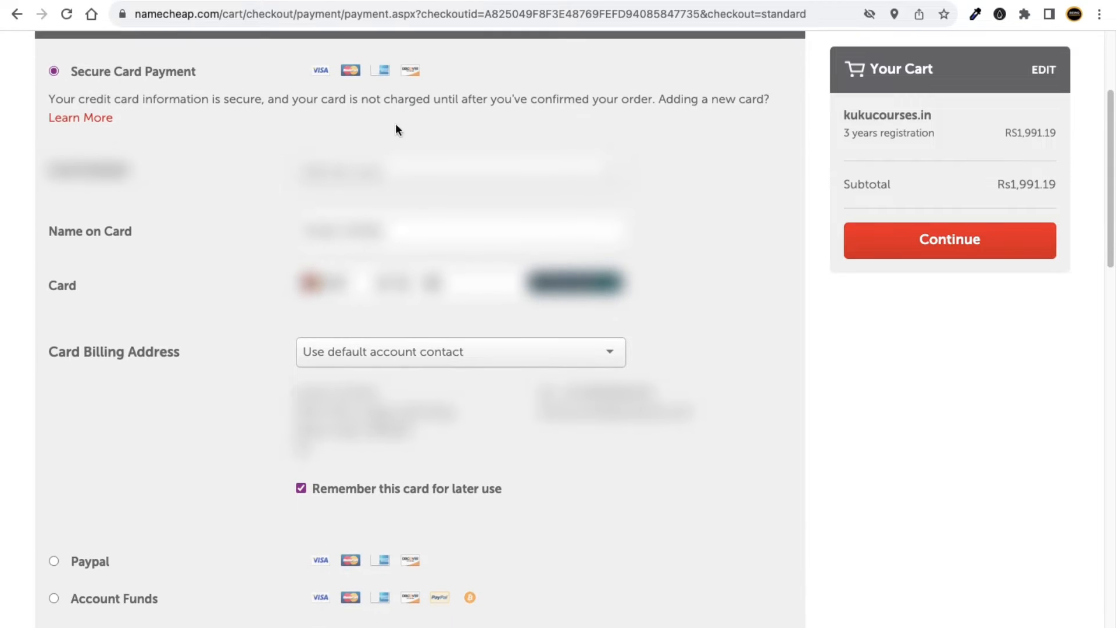
{"action": "scroll", "coordinate": [114, 242], "scroll_direction": "down", "scroll_amount": 1}
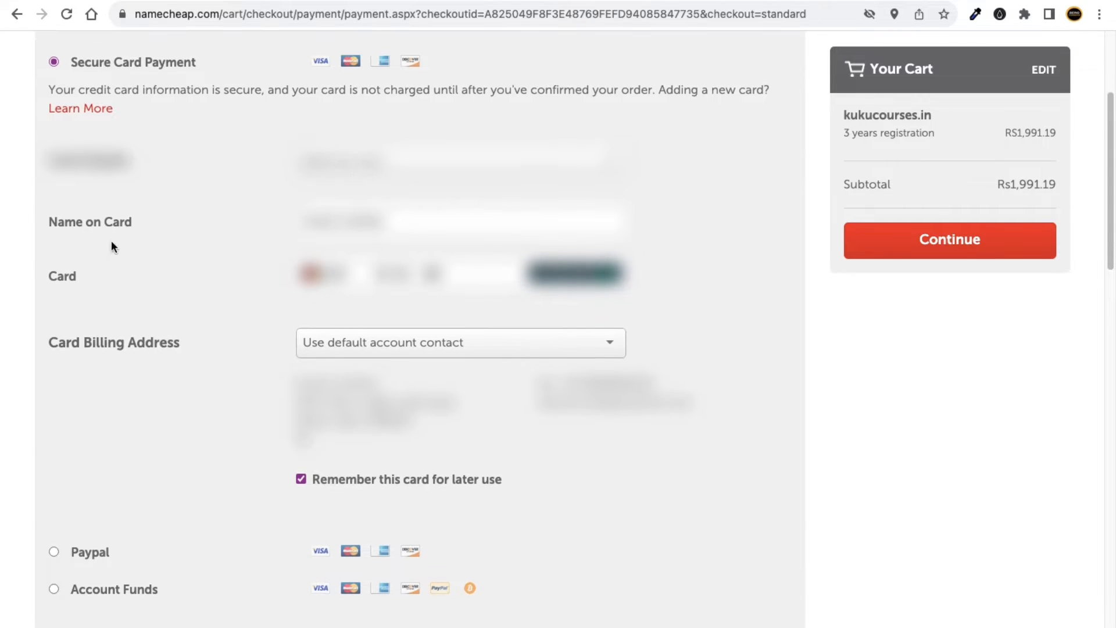
{"action": "scroll", "coordinate": [448, 274], "scroll_direction": "down", "scroll_amount": 2}
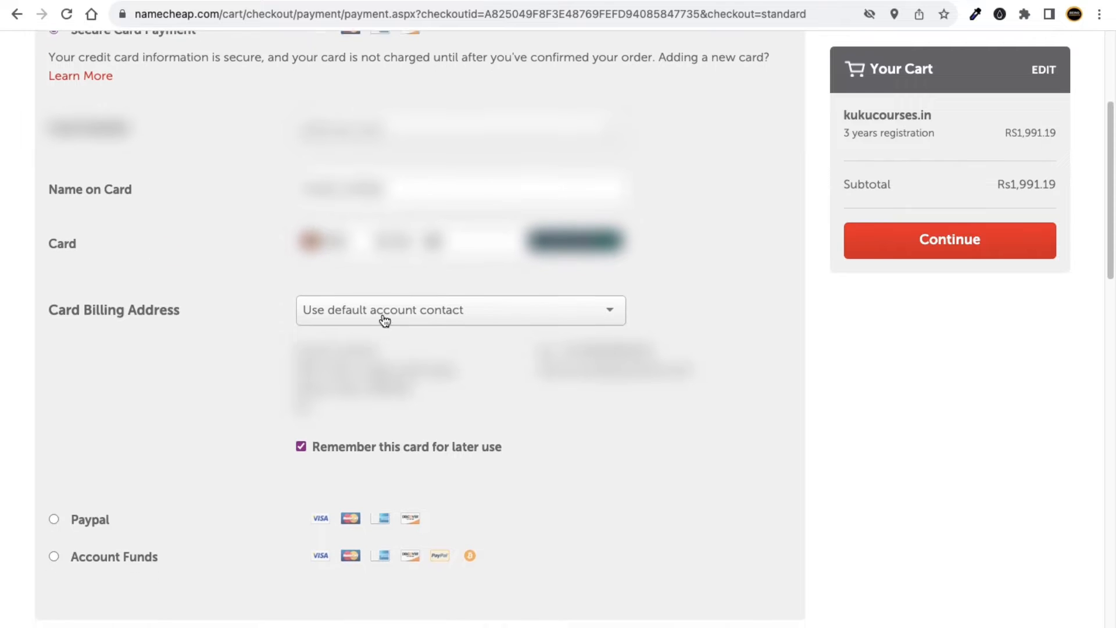
{"action": "scroll", "coordinate": [372, 366], "scroll_direction": "down", "scroll_amount": 2}
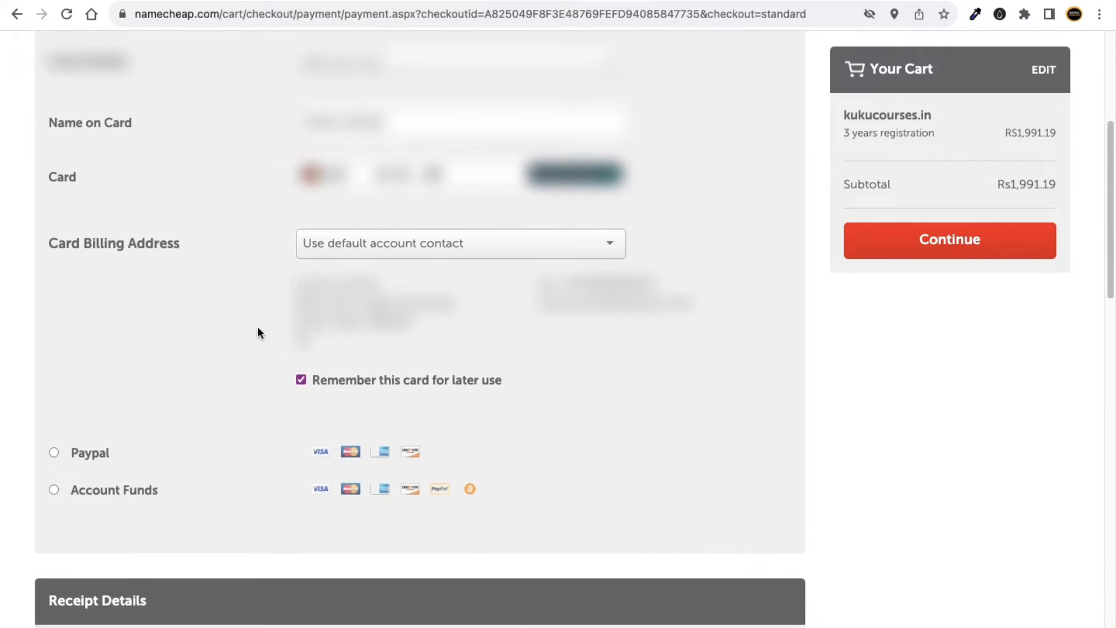
{"action": "scroll", "coordinate": [290, 233], "scroll_direction": "down", "scroll_amount": 5}
{"action": "scroll", "coordinate": [320, 151], "scroll_direction": "up", "scroll_amount": 5}
{"action": "scroll", "coordinate": [331, 212], "scroll_direction": "down", "scroll_amount": 1}
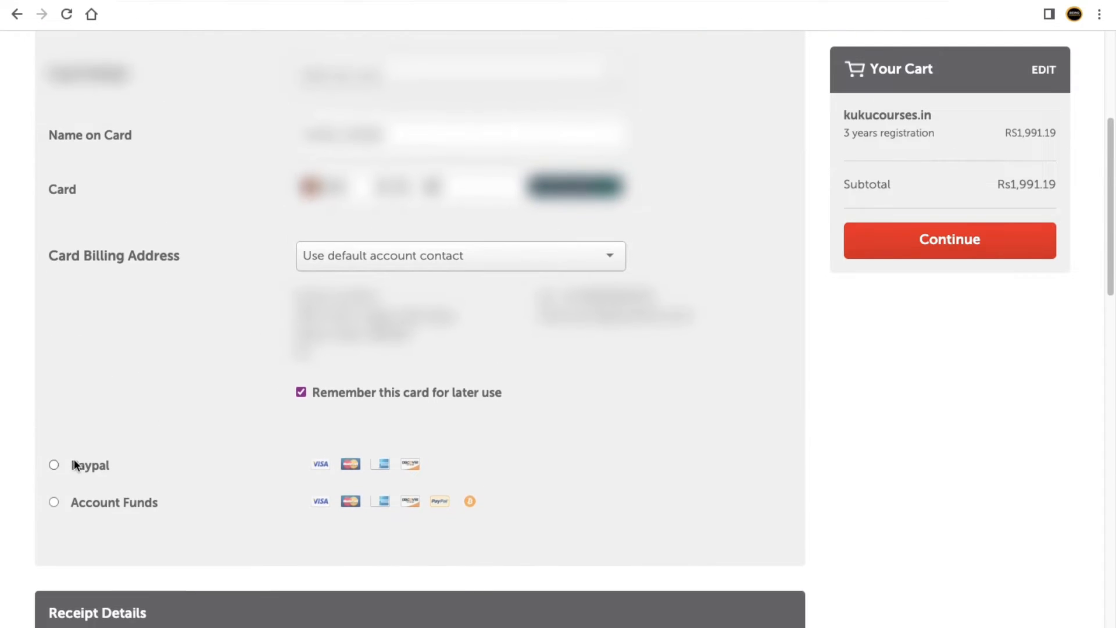
{"action": "scroll", "coordinate": [72, 487], "scroll_direction": "down", "scroll_amount": 5}
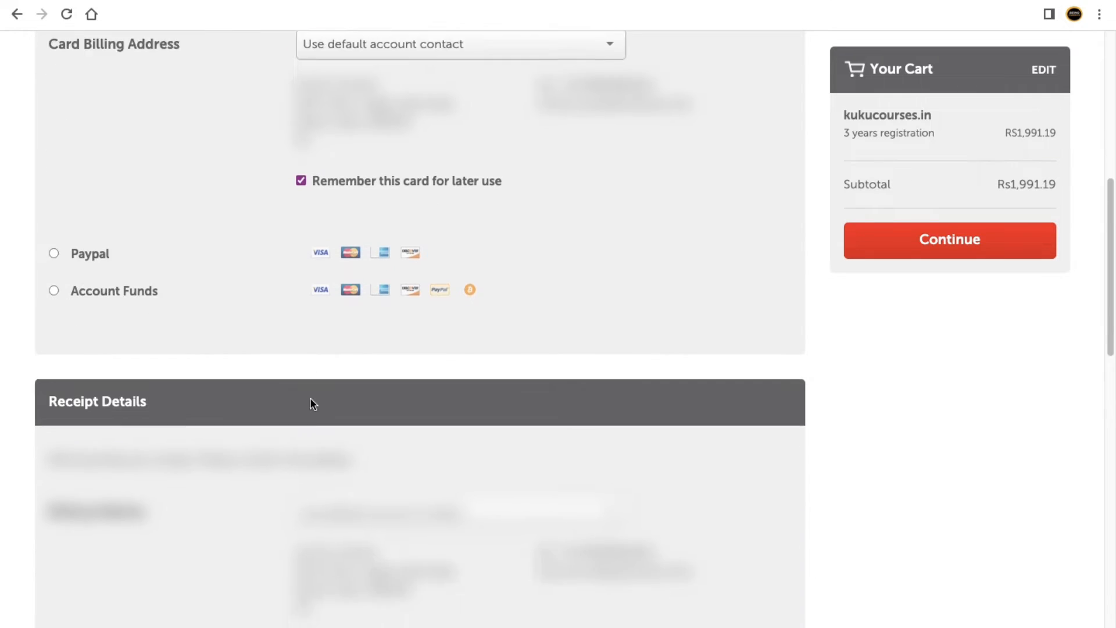
{"action": "scroll", "coordinate": [451, 418], "scroll_direction": "down", "scroll_amount": 7}
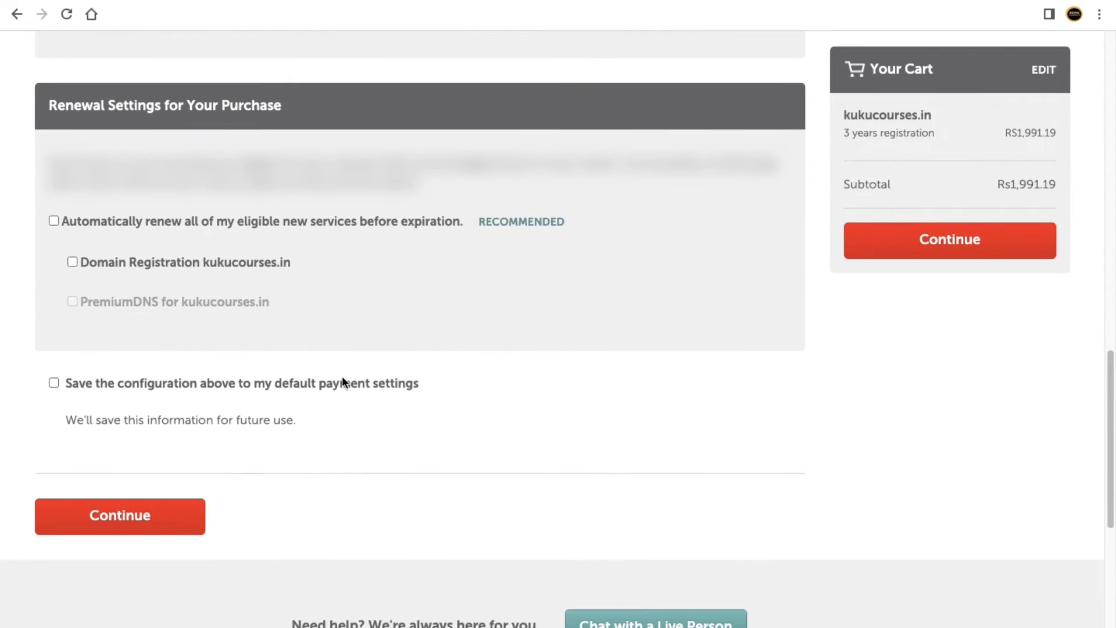
{"action": "scroll", "coordinate": [342, 381], "scroll_direction": "up", "scroll_amount": 1}
{"action": "scroll", "coordinate": [399, 401], "scroll_direction": "up", "scroll_amount": 10}
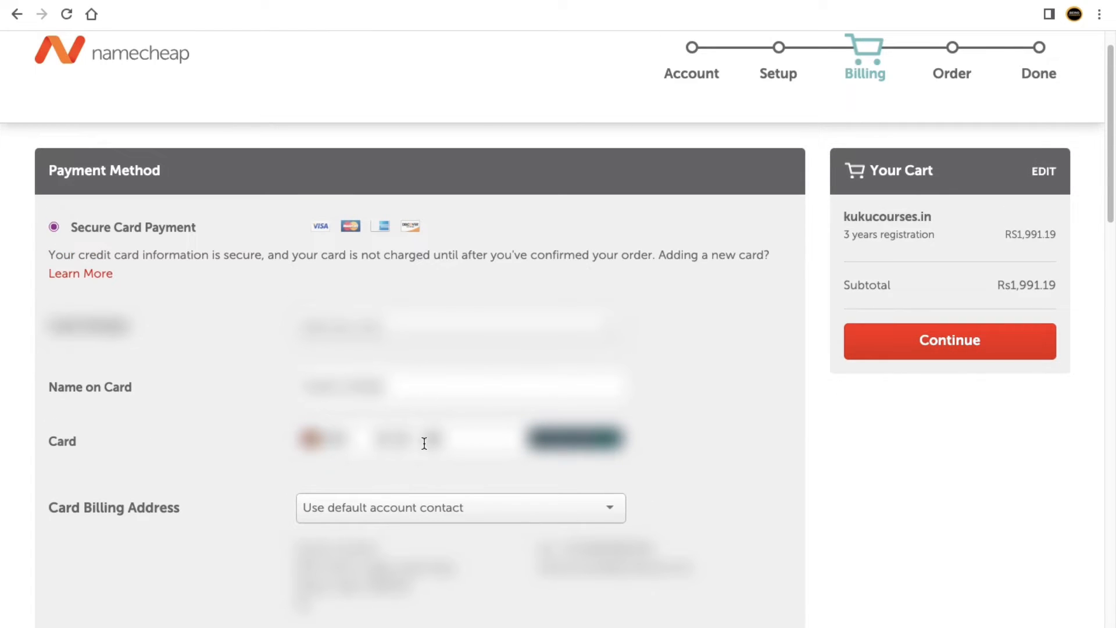
Pay for the 3-year kukucourses.in registration from Order Review and check Outlook for the order e-mail.
{"action": "left_click", "coordinate": [962, 347]}
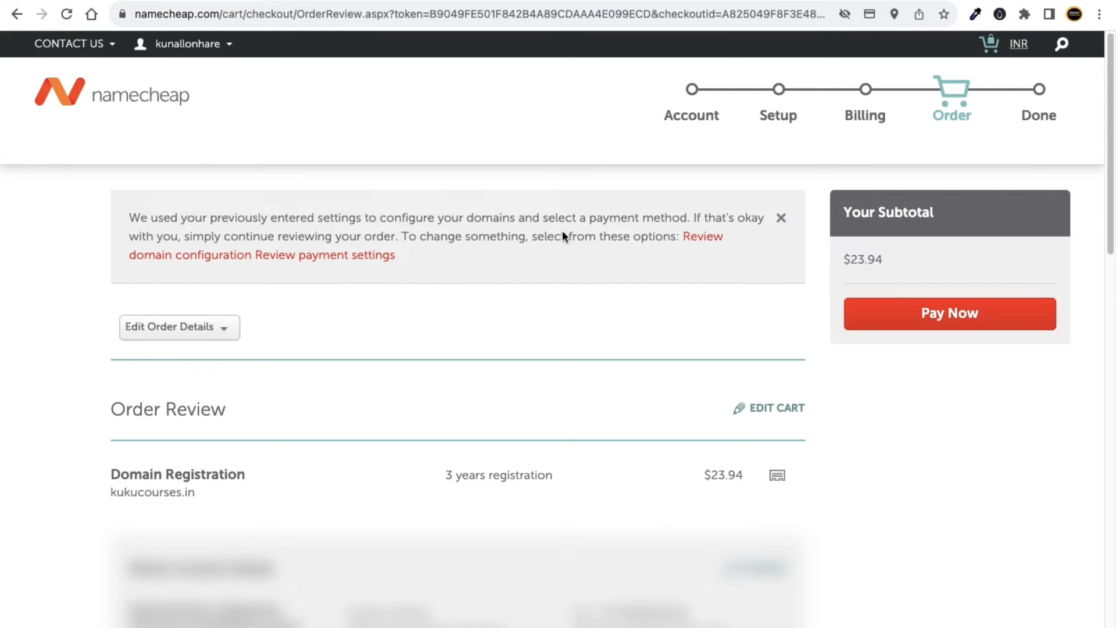
{"action": "left_click", "coordinate": [963, 325]}
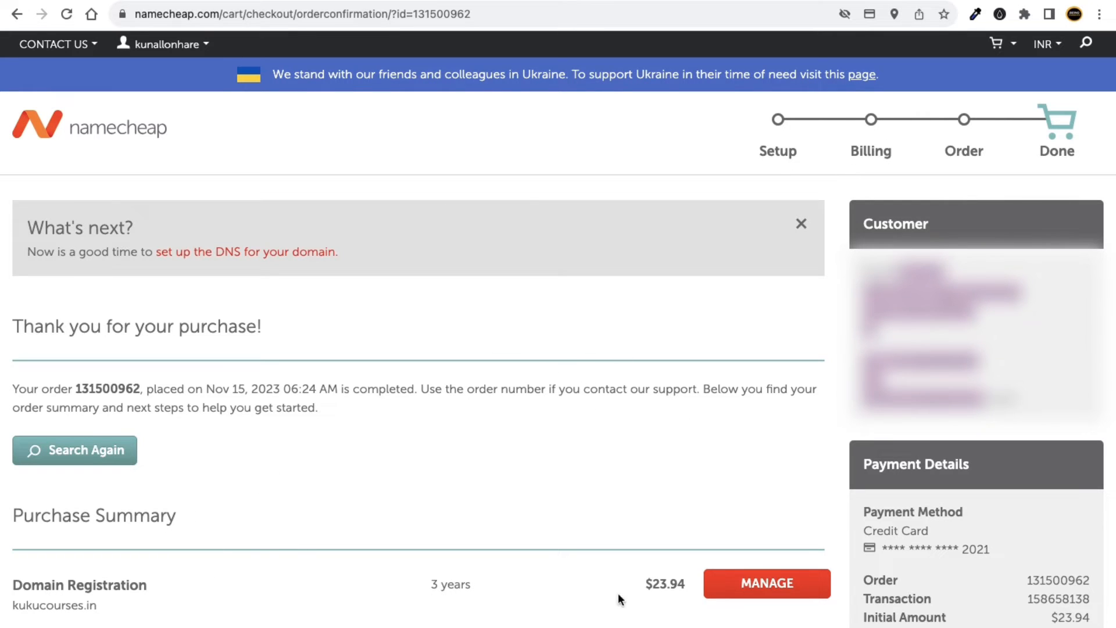
{"action": "left_click", "coordinate": [76, 1]}
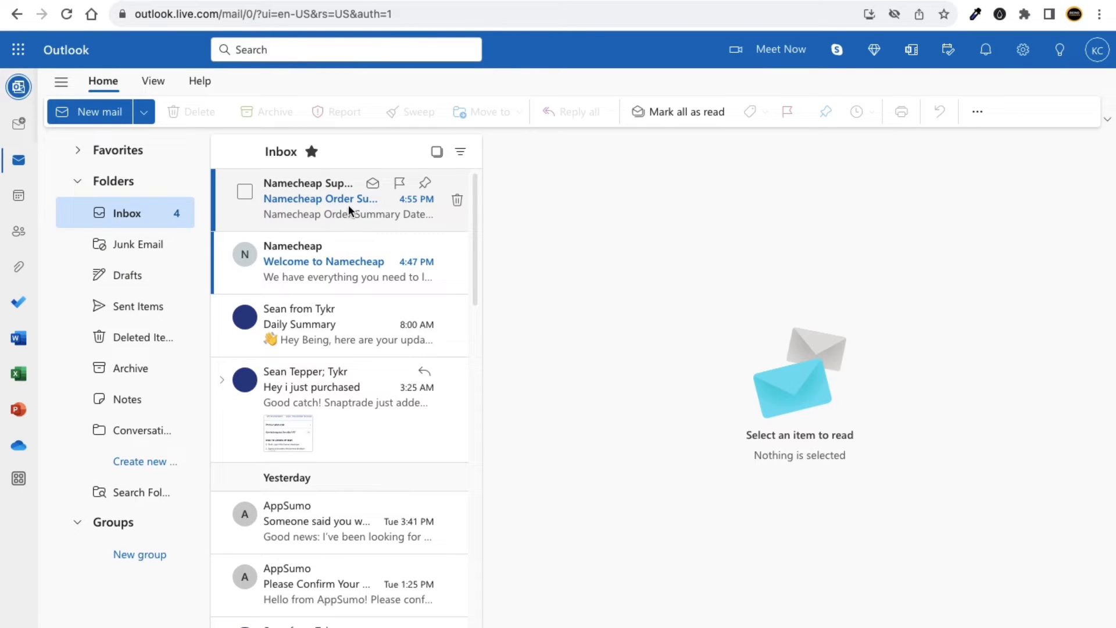
Compare the Outlook order e-mail with Namecheap's confirmation listing kukucourses.in at $23.94.
{"action": "left_click", "coordinate": [291, 1]}
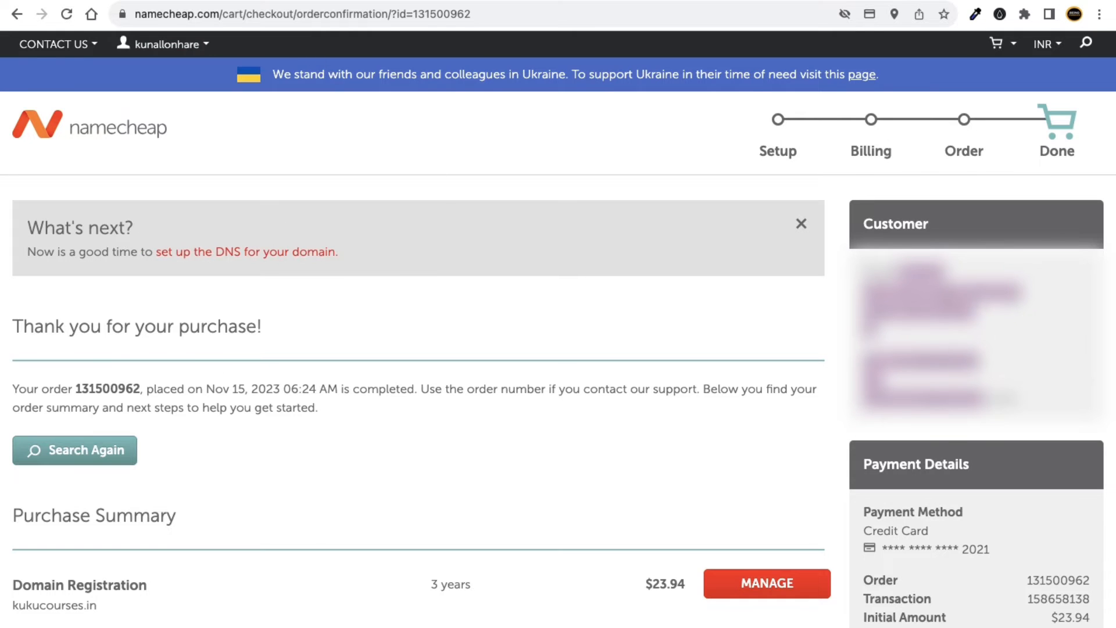
{"action": "left_click", "coordinate": [407, 1]}
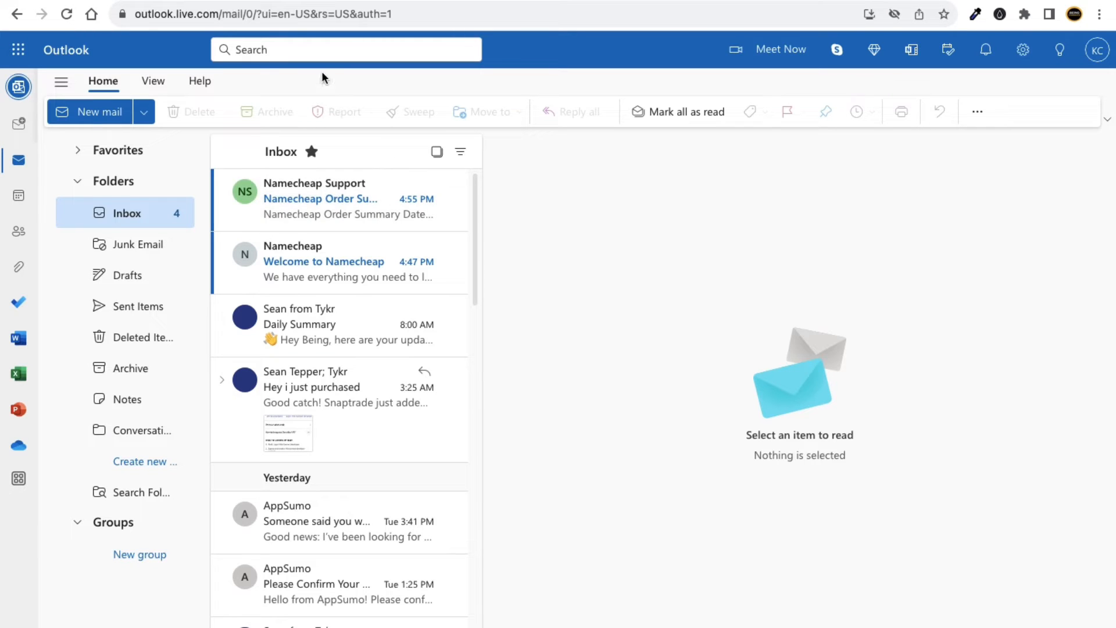
{"action": "left_click", "coordinate": [274, 2]}
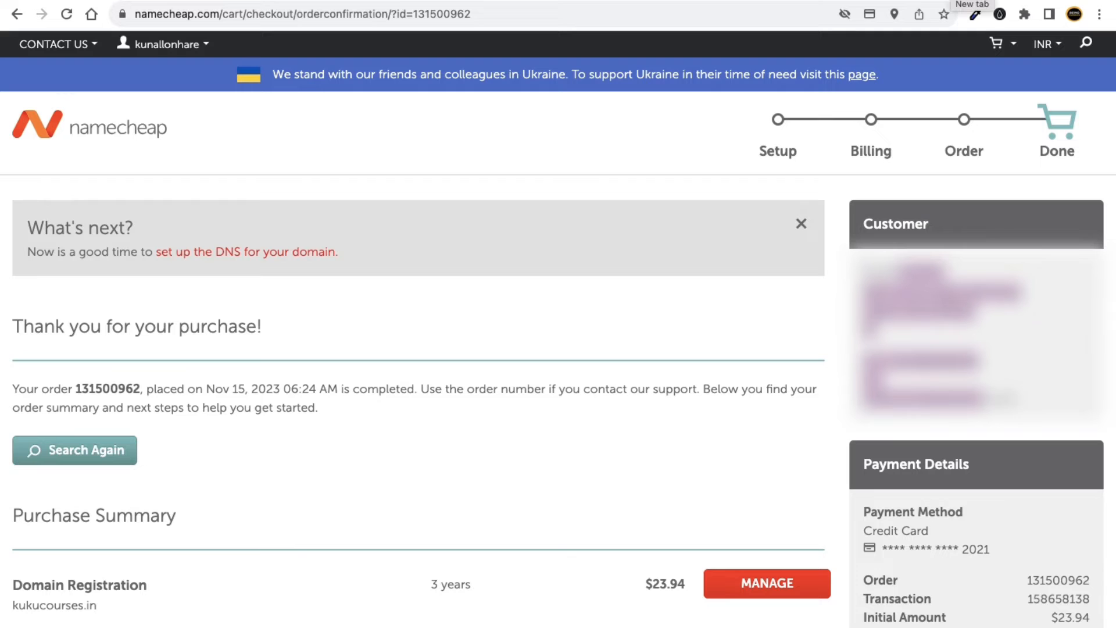
Load Namecheap's homepage in a new tab via my-link.in/namecheap and show the Account menu.
{"action": "left_click", "coordinate": [953, 1]}
{"action": "type", "text": "my"}
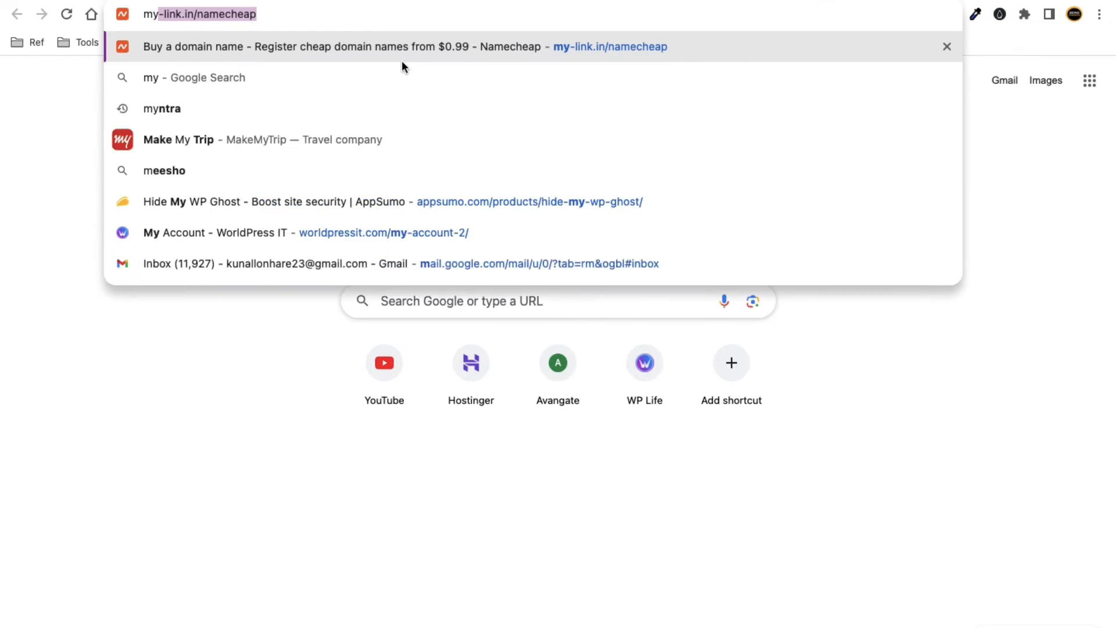
{"action": "key", "text": "Right"}
{"action": "key", "text": "Return"}
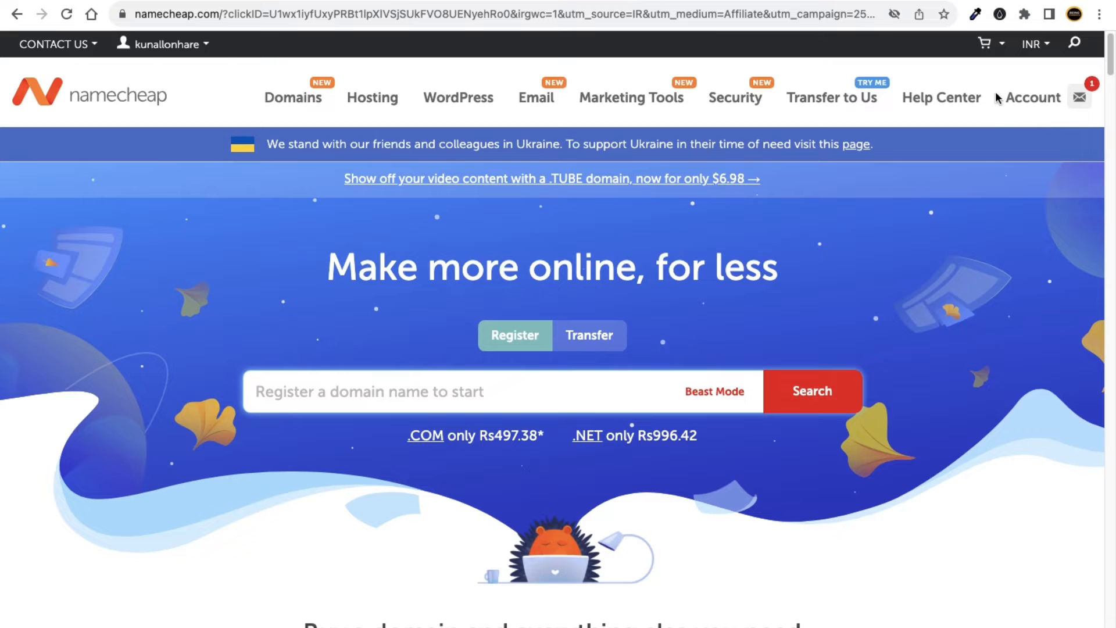
{"action": "mouse_move", "coordinate": [1032, 102]}
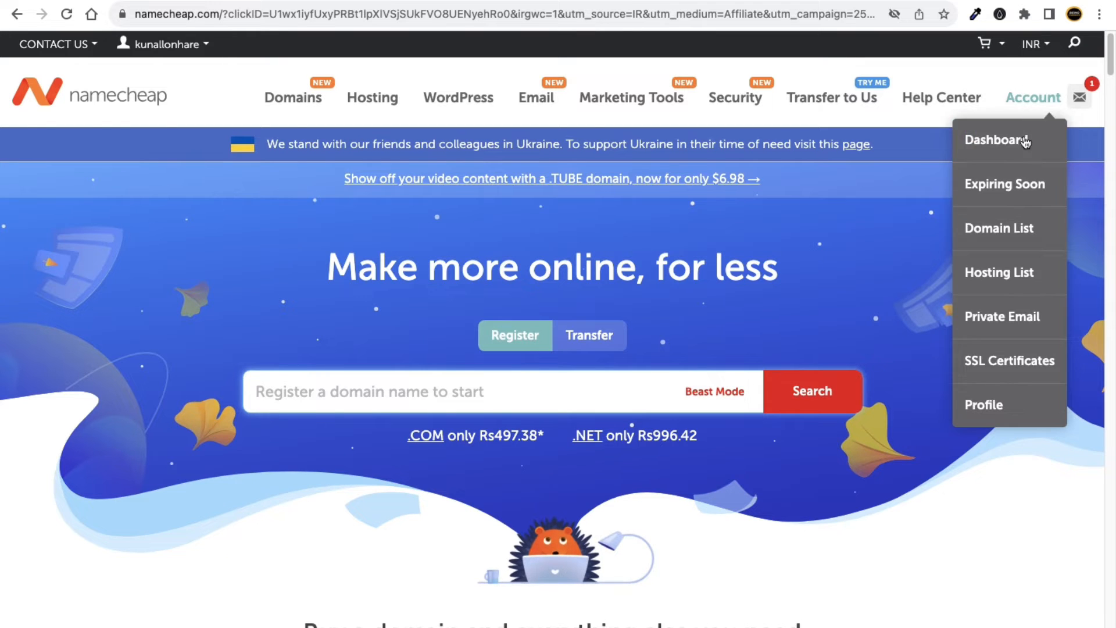
{"action": "mouse_move", "coordinate": [1032, 46]}
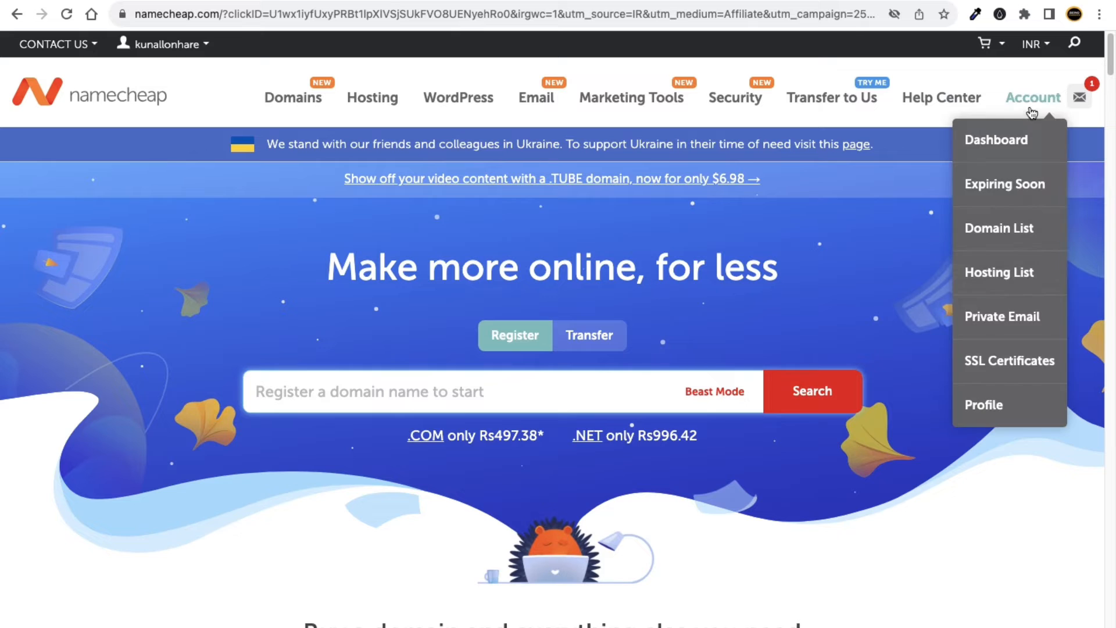
From Domain List, manage kukucourses.in, set its nameservers to Custom DNS, and return to Domain List.
{"action": "left_click", "coordinate": [1007, 230]}
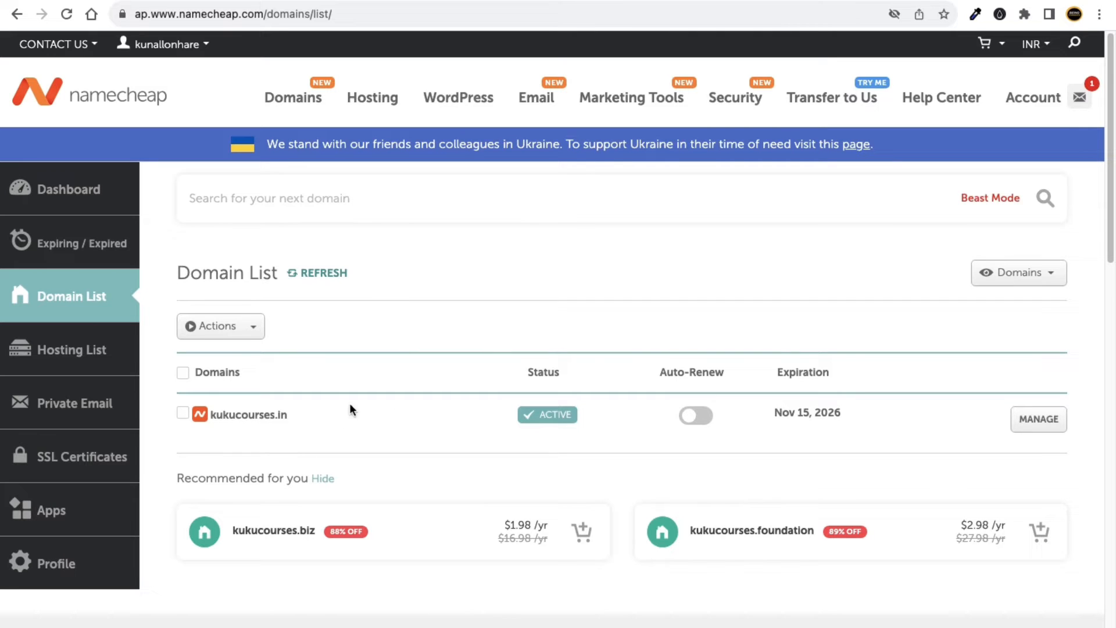
{"action": "left_click", "coordinate": [1041, 421]}
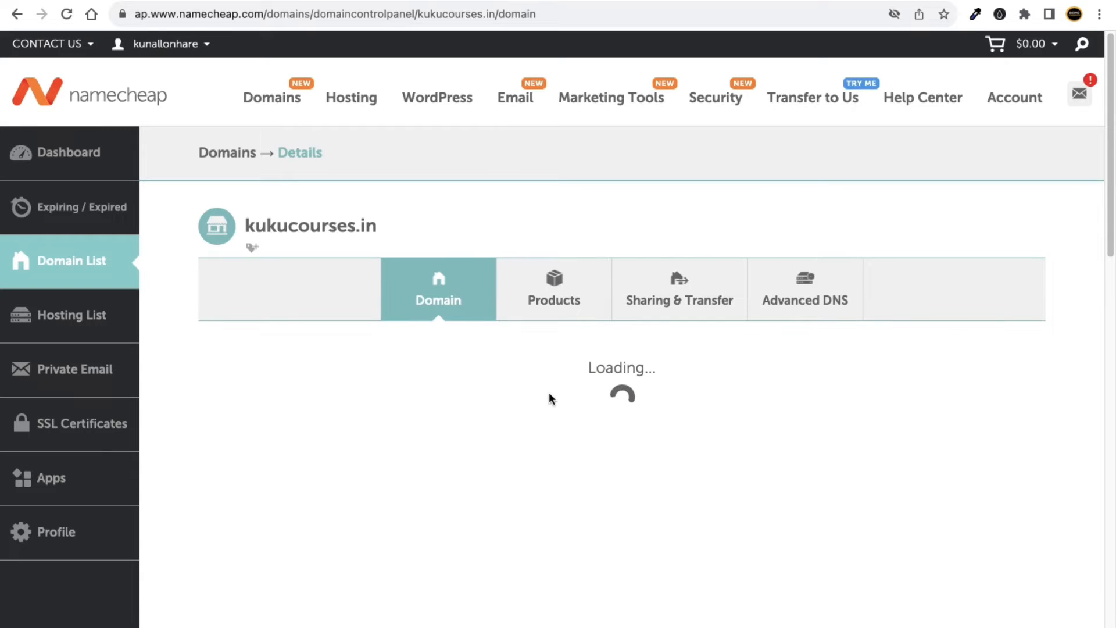
{"action": "scroll", "coordinate": [404, 385], "scroll_direction": "down", "scroll_amount": 1}
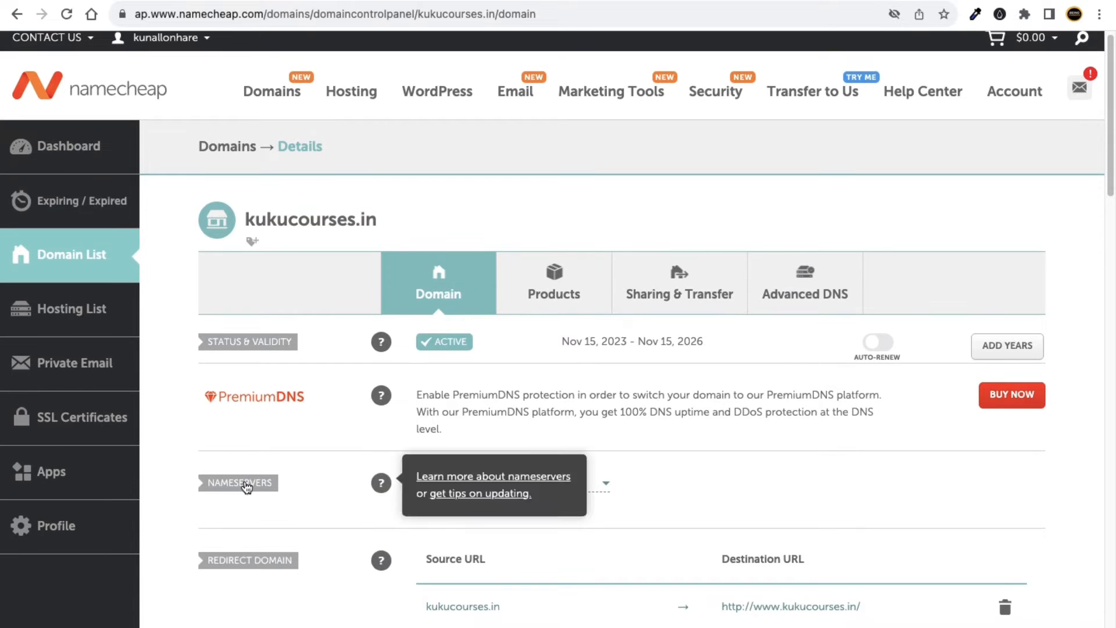
{"action": "left_click", "coordinate": [491, 483]}
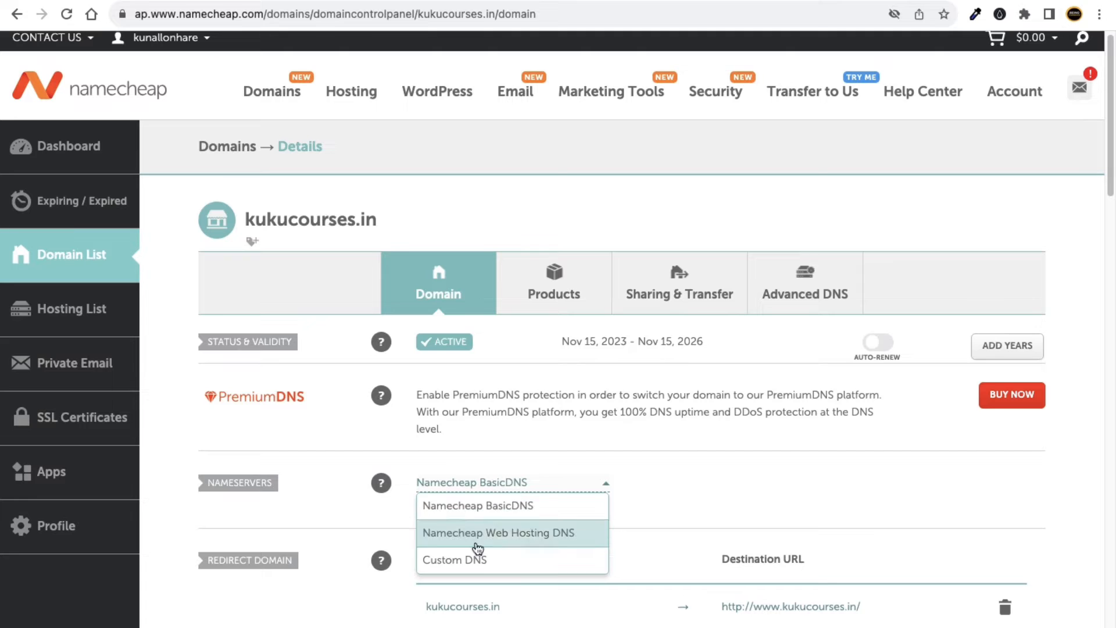
{"action": "left_click", "coordinate": [470, 562]}
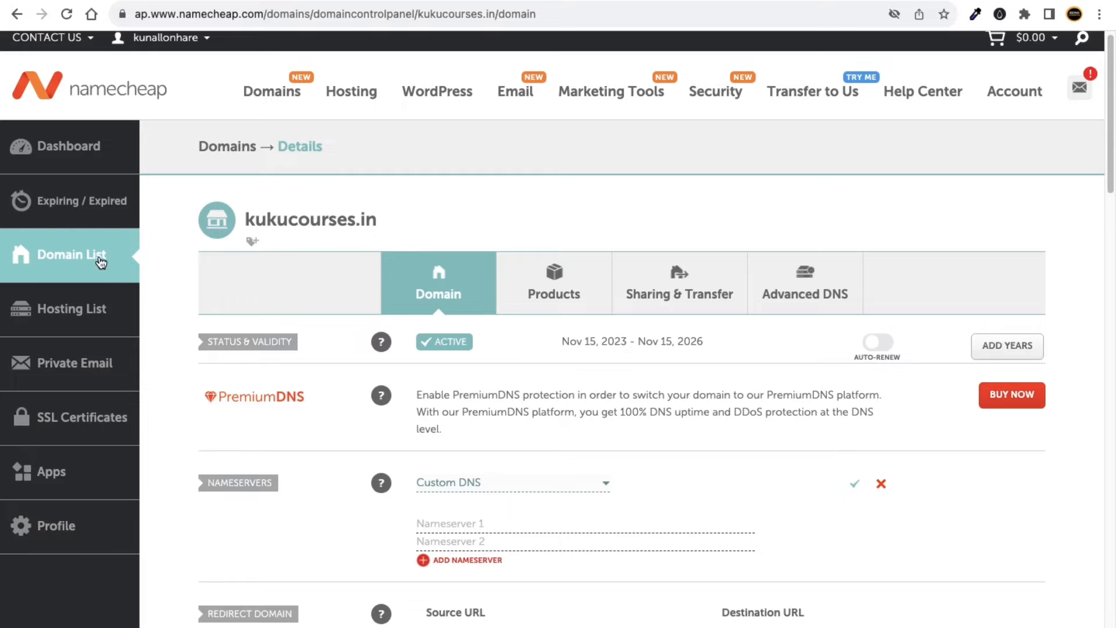
{"action": "left_click", "coordinate": [90, 258]}
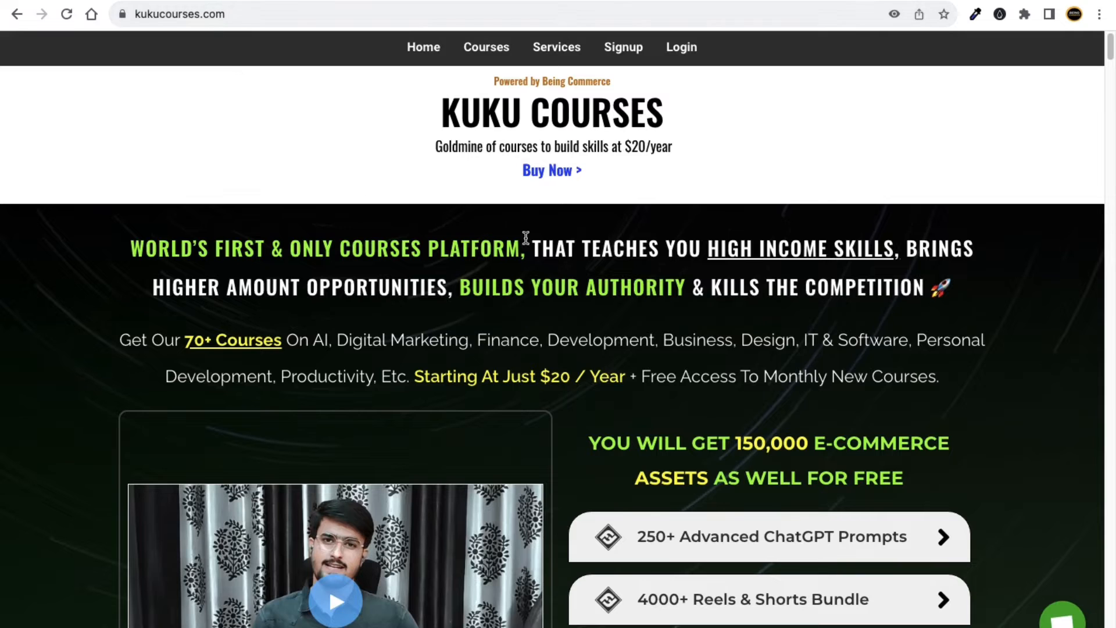
Scroll the kukucourses.com sales page down to the bonuses, check the Keynote slide, and return to Chrome.
{"action": "scroll", "coordinate": [526, 238], "scroll_direction": "down", "scroll_amount": 15}
{"action": "scroll", "coordinate": [480, 408], "scroll_direction": "down", "scroll_amount": 5}
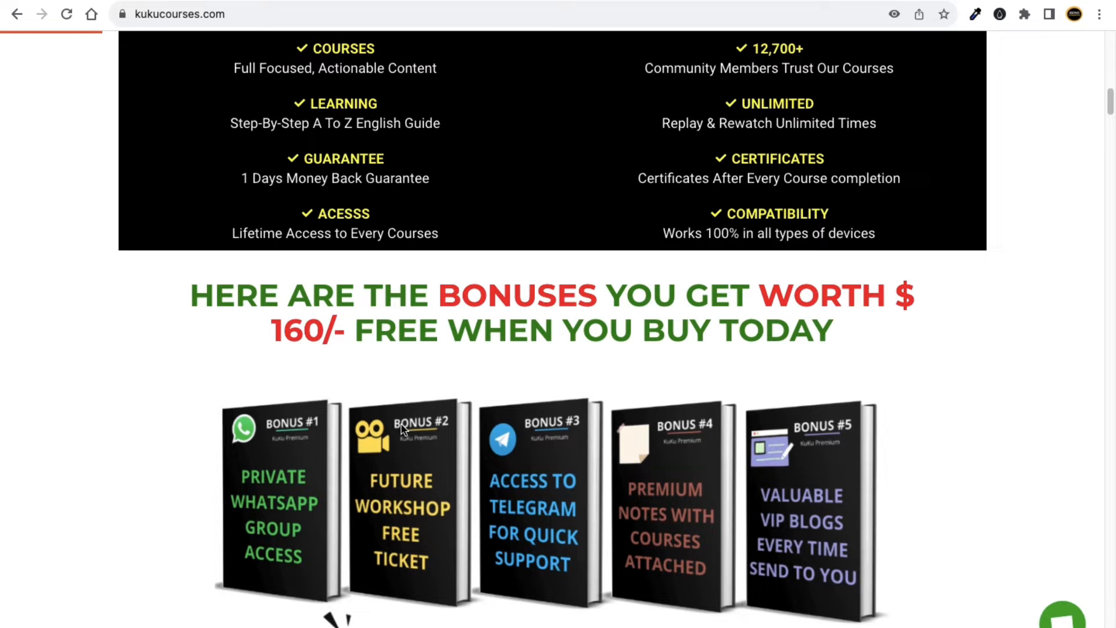
{"action": "key", "text": "ctrl+Left"}
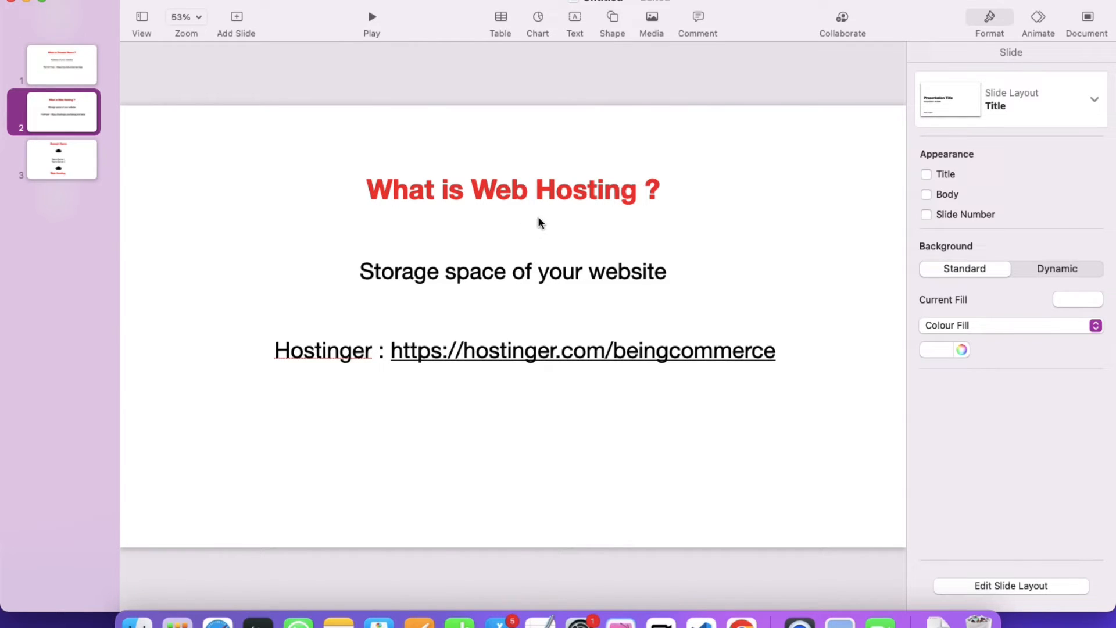
{"action": "key", "text": "ctrl+Right"}
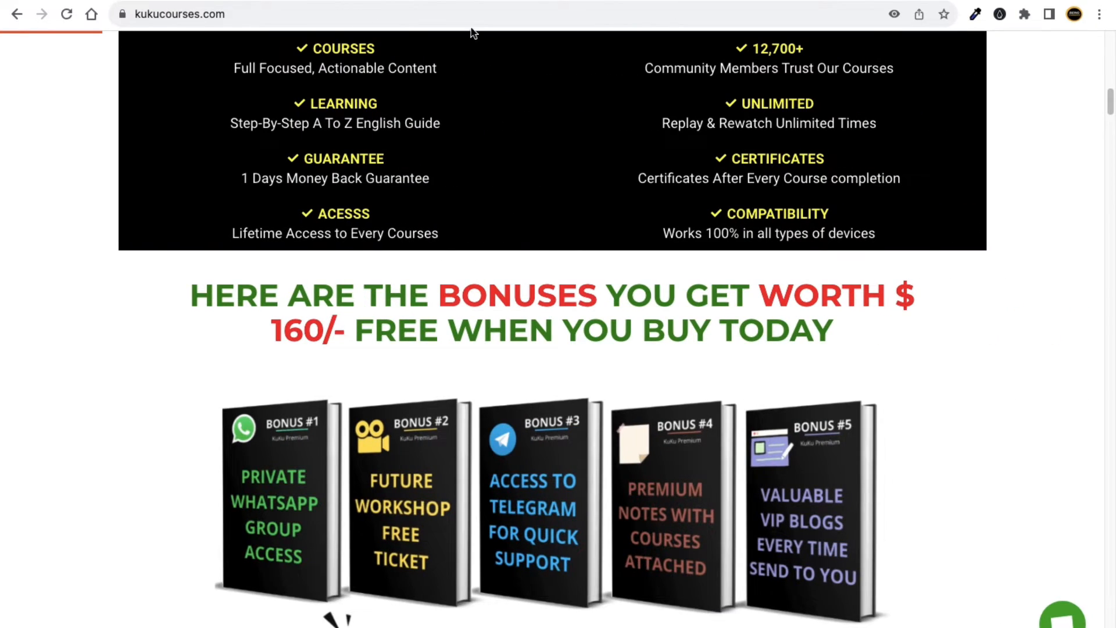
Bring up apple.com and show the link menu for the Apple Watch banner.
{"action": "key", "text": "ctrl+Tab"}
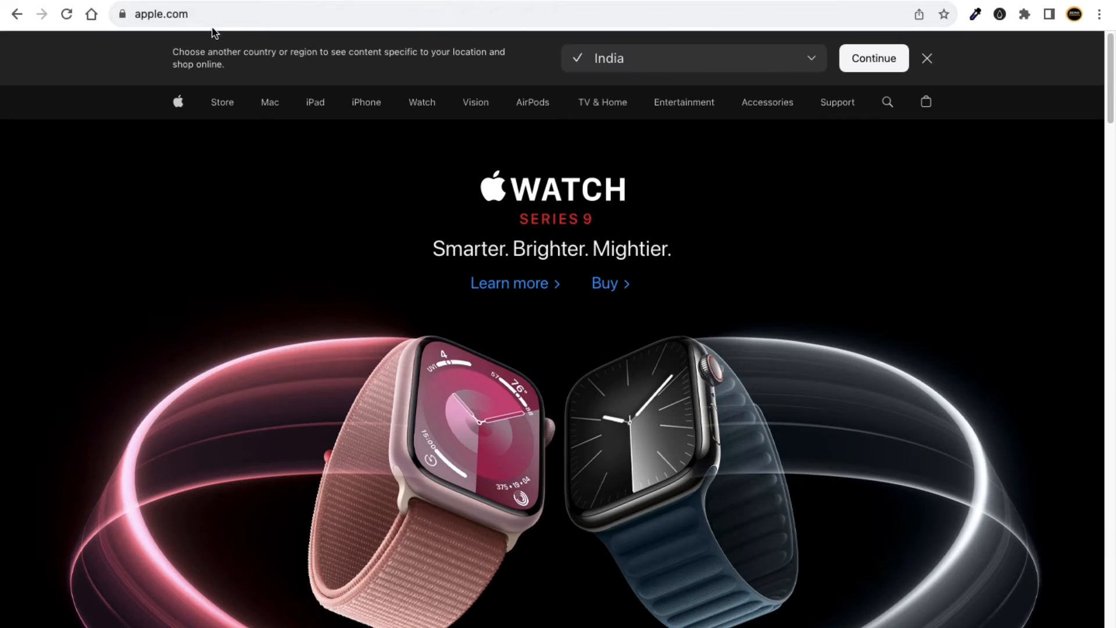
{"action": "scroll", "coordinate": [344, 303], "scroll_direction": "down", "scroll_amount": 2}
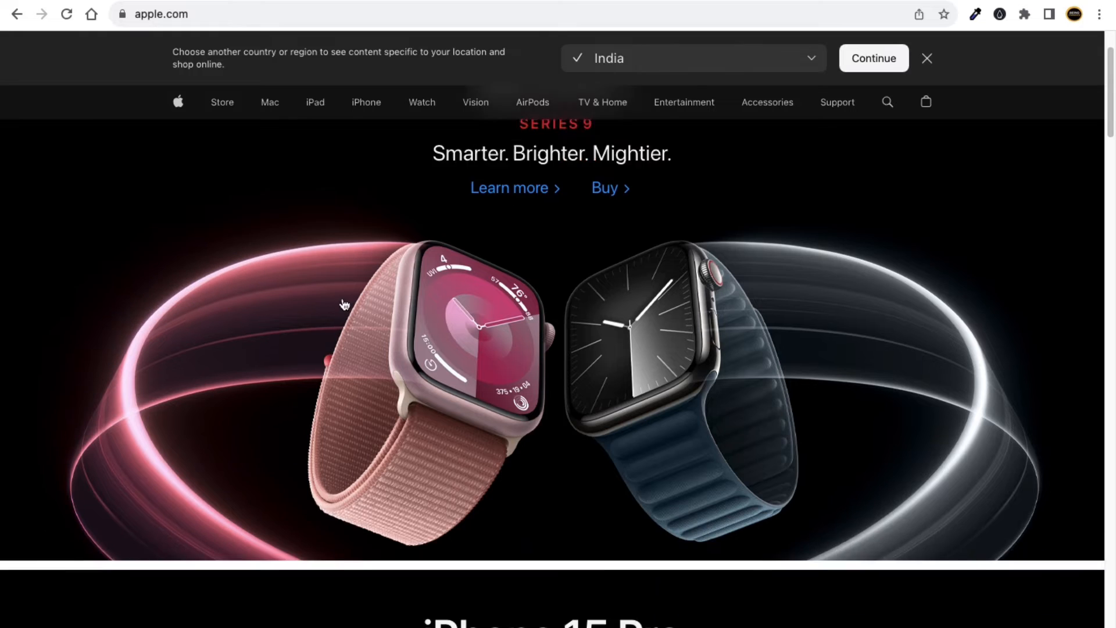
{"action": "scroll", "coordinate": [344, 304], "scroll_direction": "down", "scroll_amount": 2}
{"action": "right_click", "coordinate": [495, 267]}
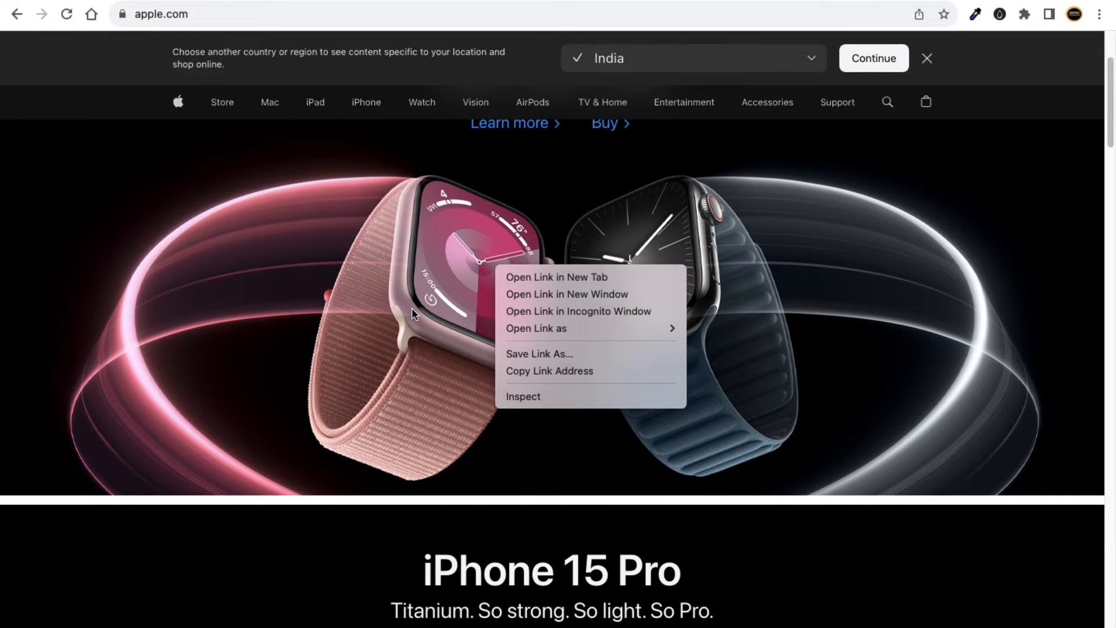
{"action": "left_click", "coordinate": [407, 512]}
Show the iPhone image's link menu, scroll back up, and switch to the Keynote slides.
{"action": "scroll", "coordinate": [411, 511], "scroll_direction": "down", "scroll_amount": 5}
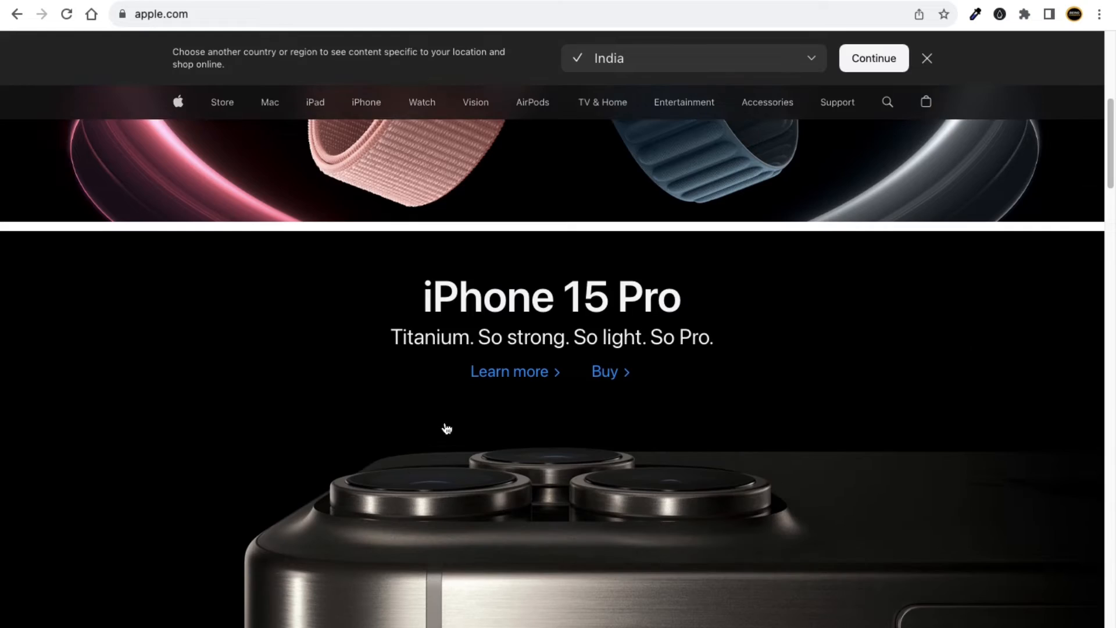
{"action": "scroll", "coordinate": [450, 436], "scroll_direction": "down", "scroll_amount": 5}
{"action": "right_click", "coordinate": [474, 321]}
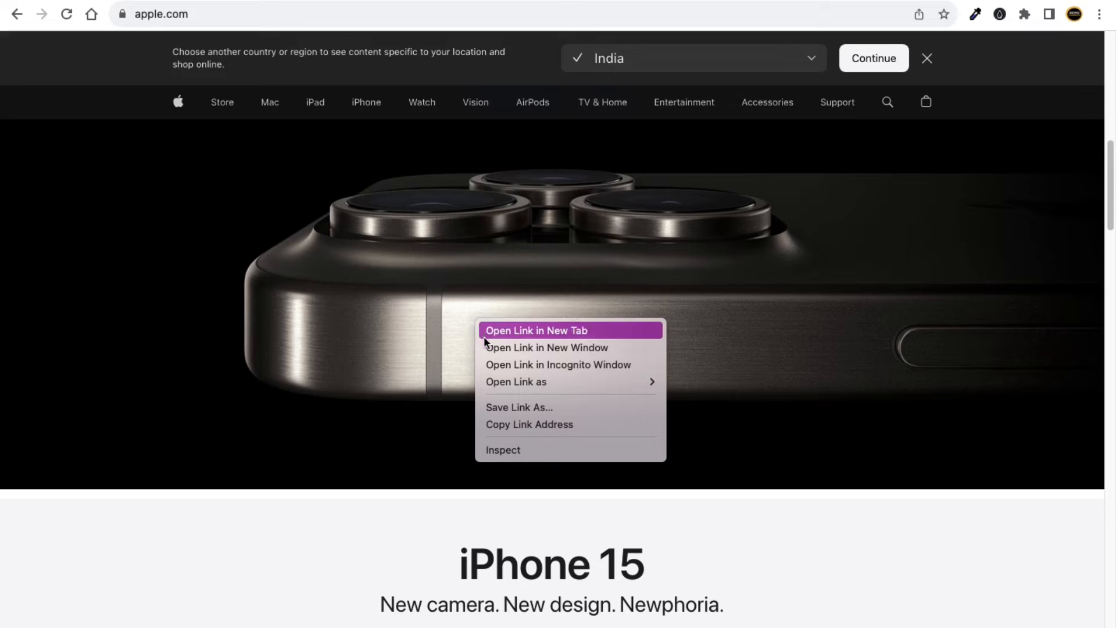
{"action": "left_click", "coordinate": [381, 454]}
{"action": "scroll", "coordinate": [442, 298], "scroll_direction": "down", "scroll_amount": 3}
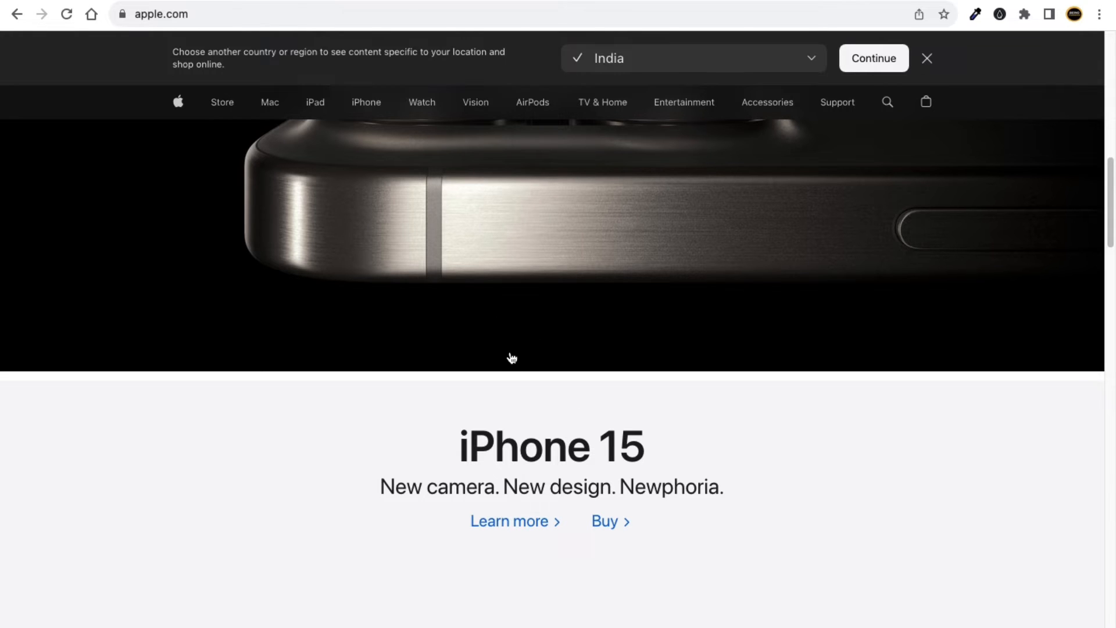
{"action": "scroll", "coordinate": [510, 356], "scroll_direction": "up", "scroll_amount": 15}
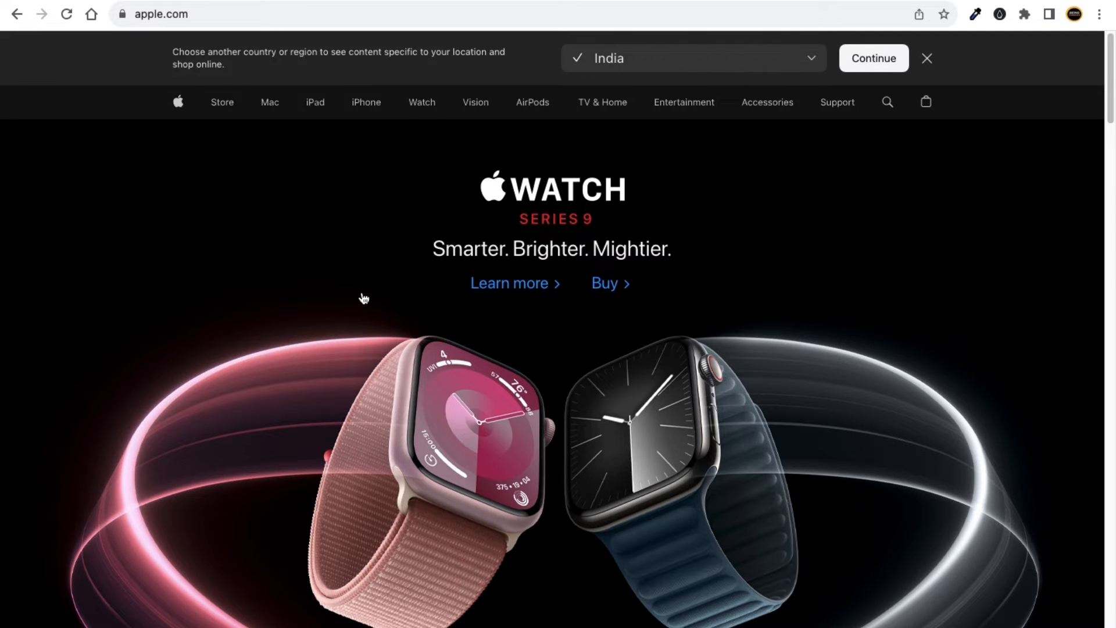
{"action": "key", "text": "ctrl+Left"}
Open hostinger.com/beingcommerce in a new tab.
{"action": "key", "text": "super+t"}
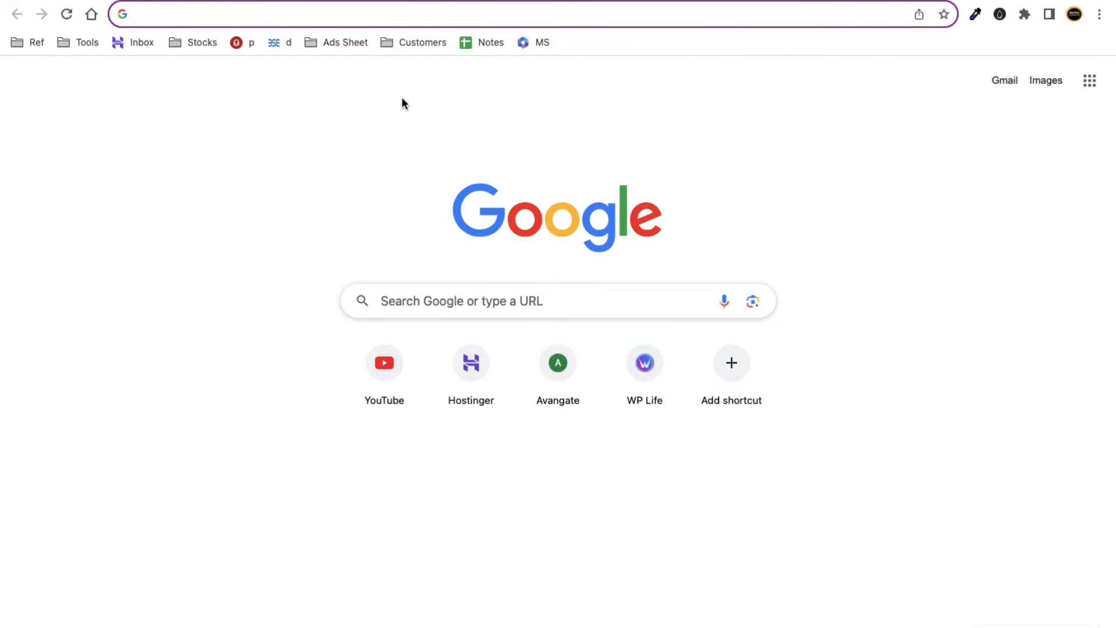
{"action": "type", "text": "hos"}
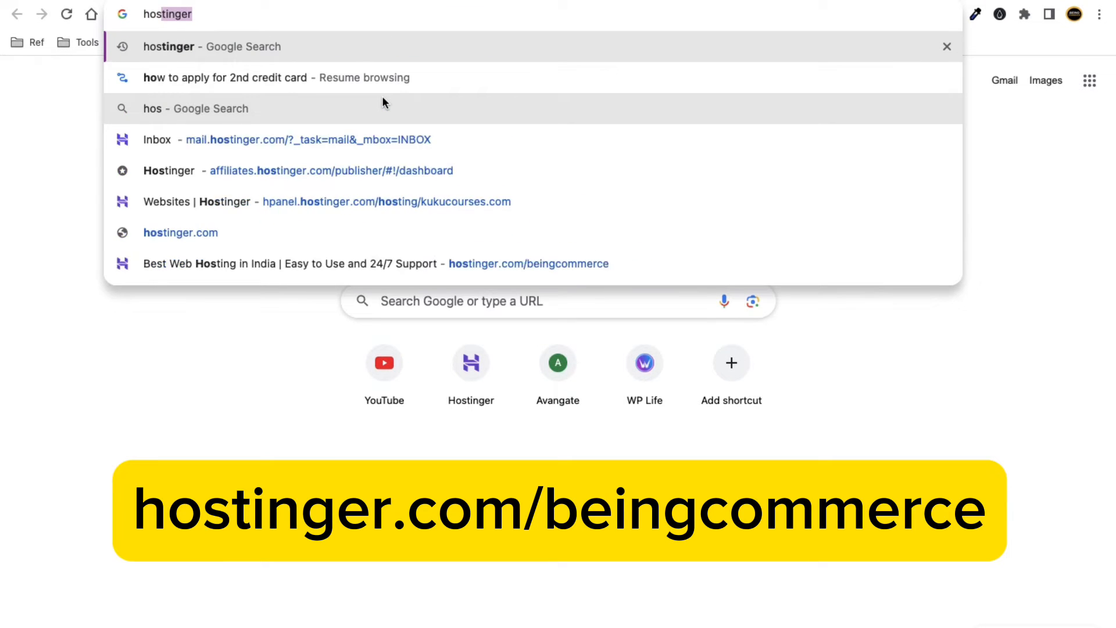
{"action": "type", "text": "tinger"}
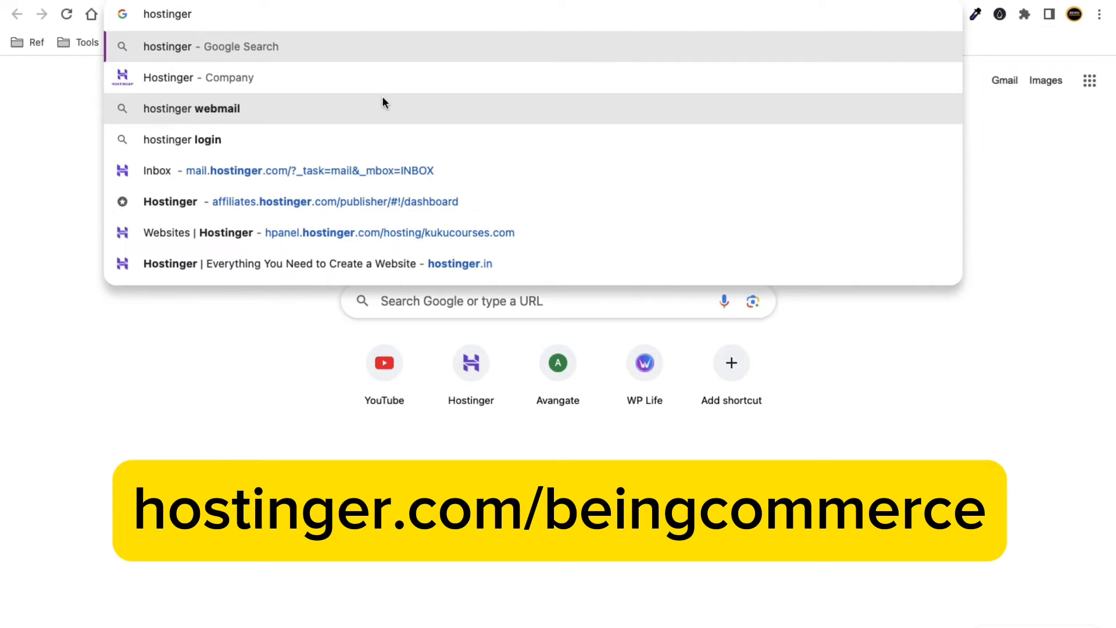
{"action": "type", "text": ".com"}
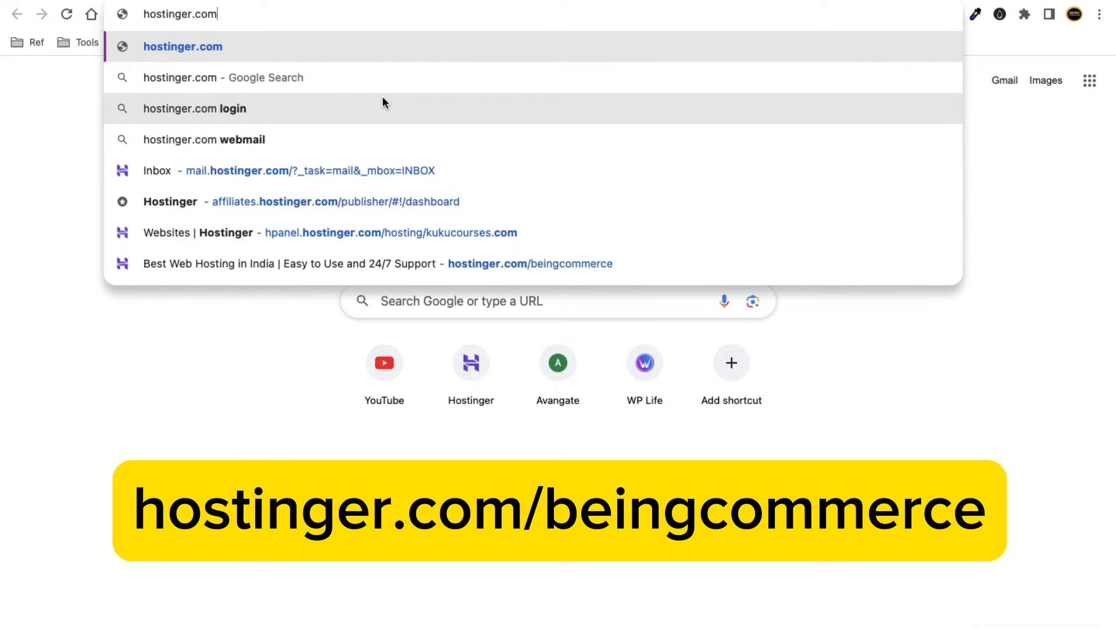
{"action": "type", "text": "/bein"}
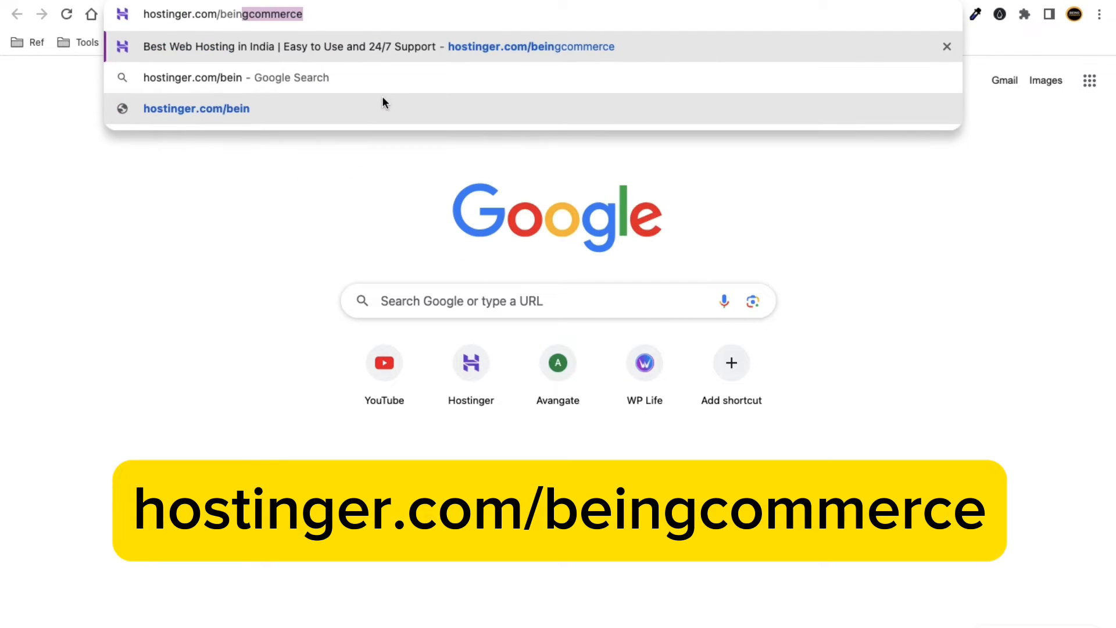
{"action": "type", "text": "gcommerce"}
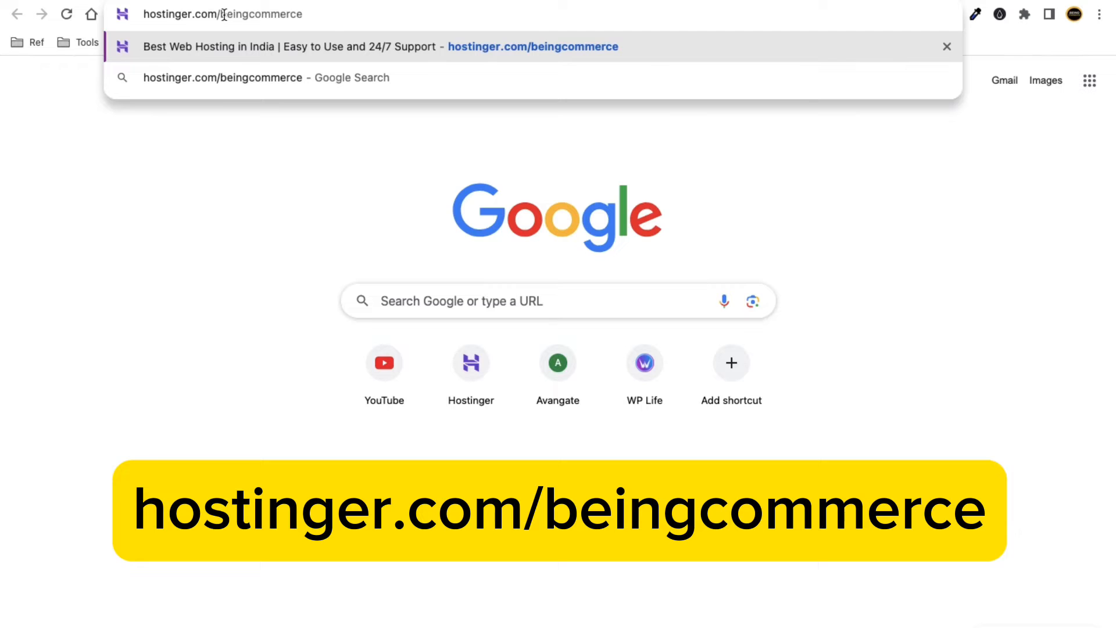
{"action": "key", "text": "Return"}
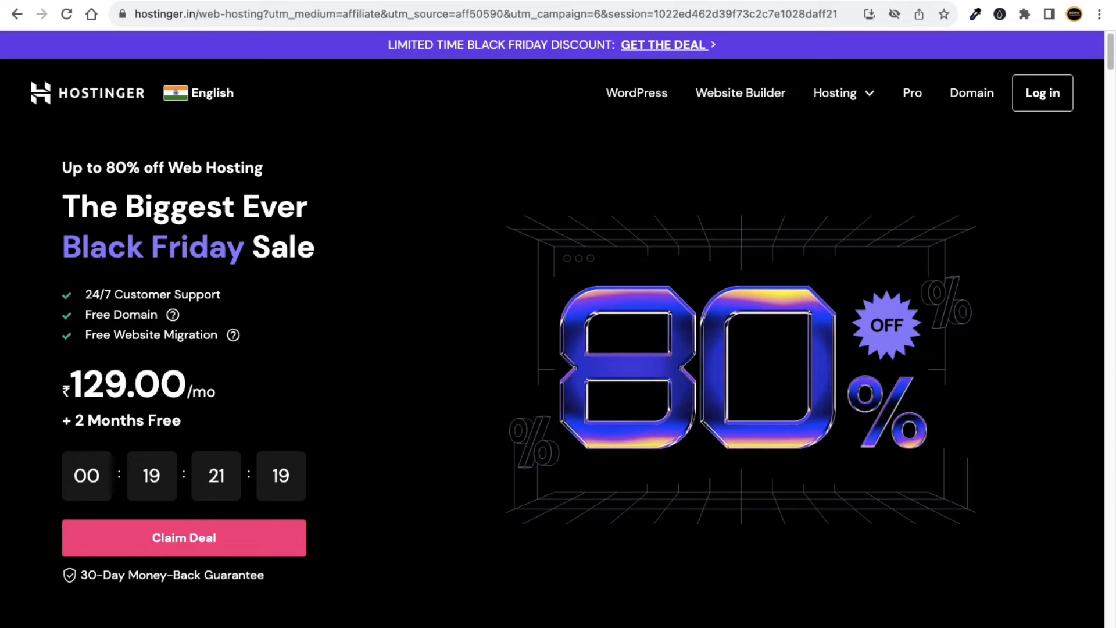
Load hostinger.com/beingcommerce again in a second new tab using the address autocompletion.
{"action": "key", "text": "super+t"}
{"action": "type", "text": "ho"}
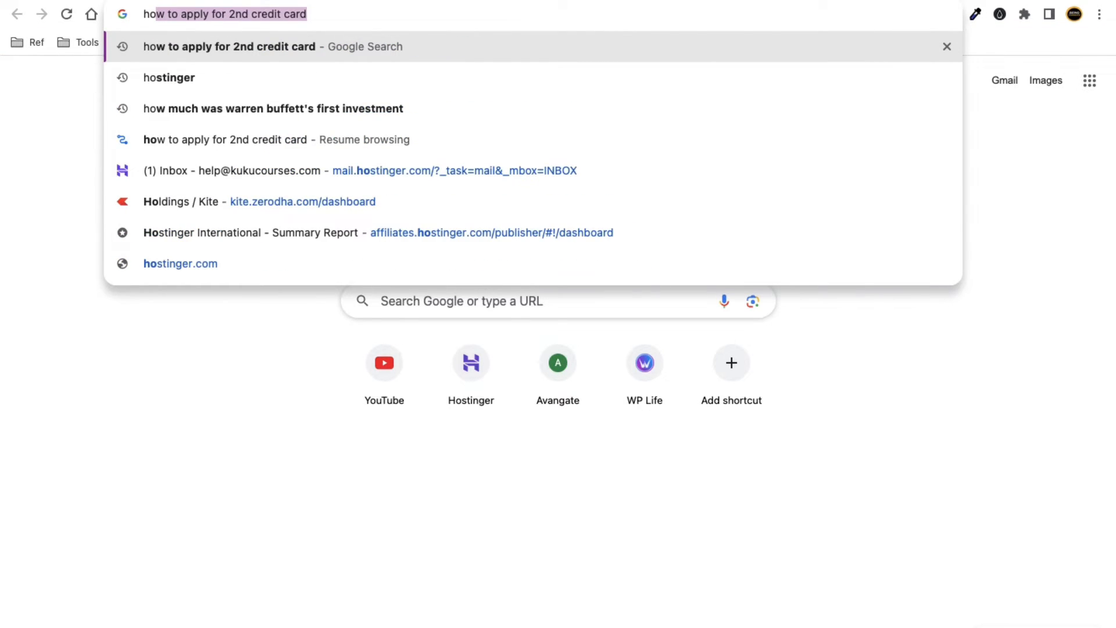
{"action": "type", "text": "stinger"}
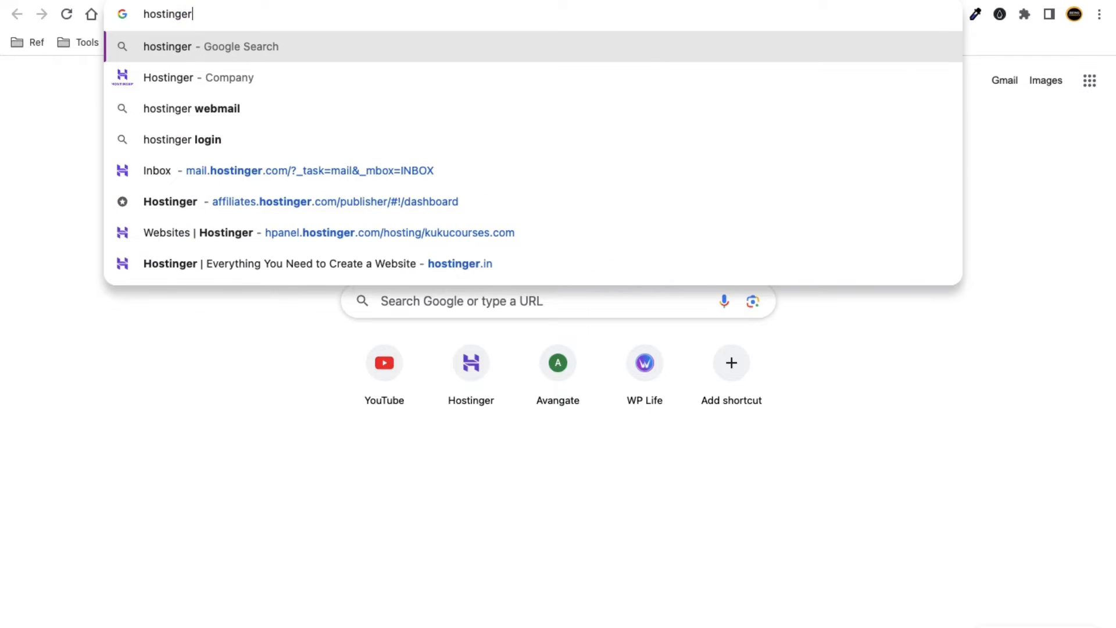
{"action": "type", "text": ".com"}
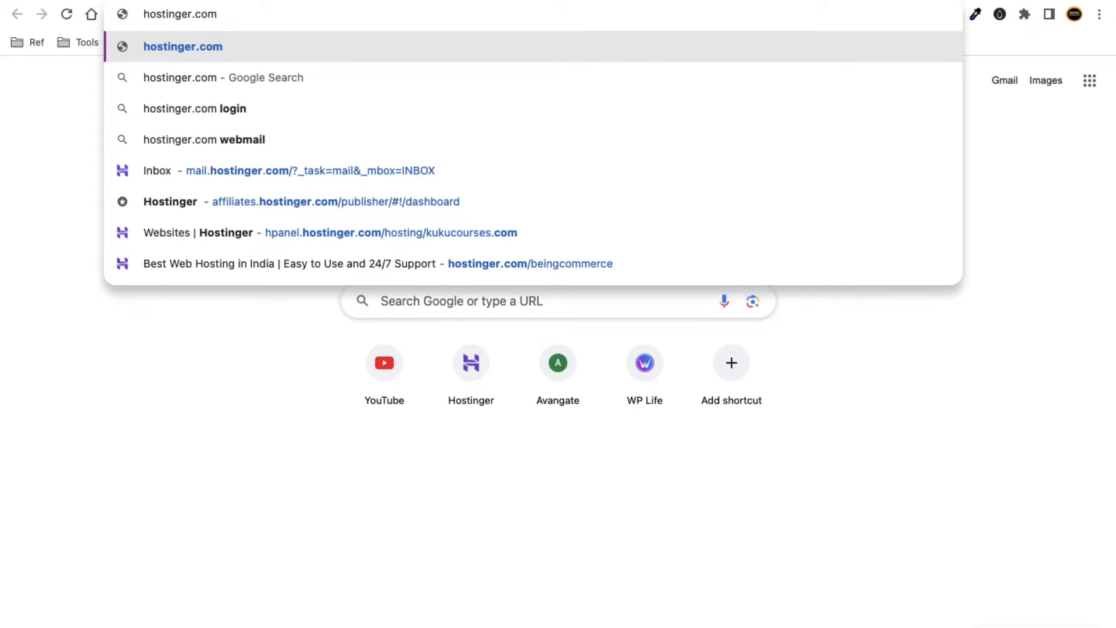
{"action": "type", "text": "/be"}
{"action": "key", "text": "Right"}
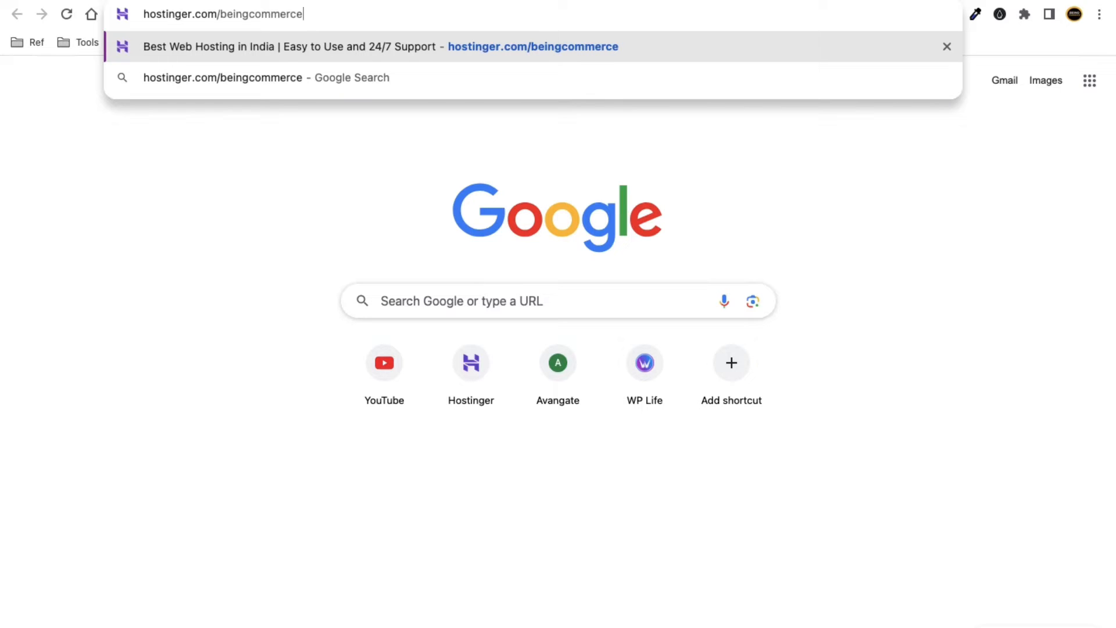
{"action": "key", "text": "Return"}
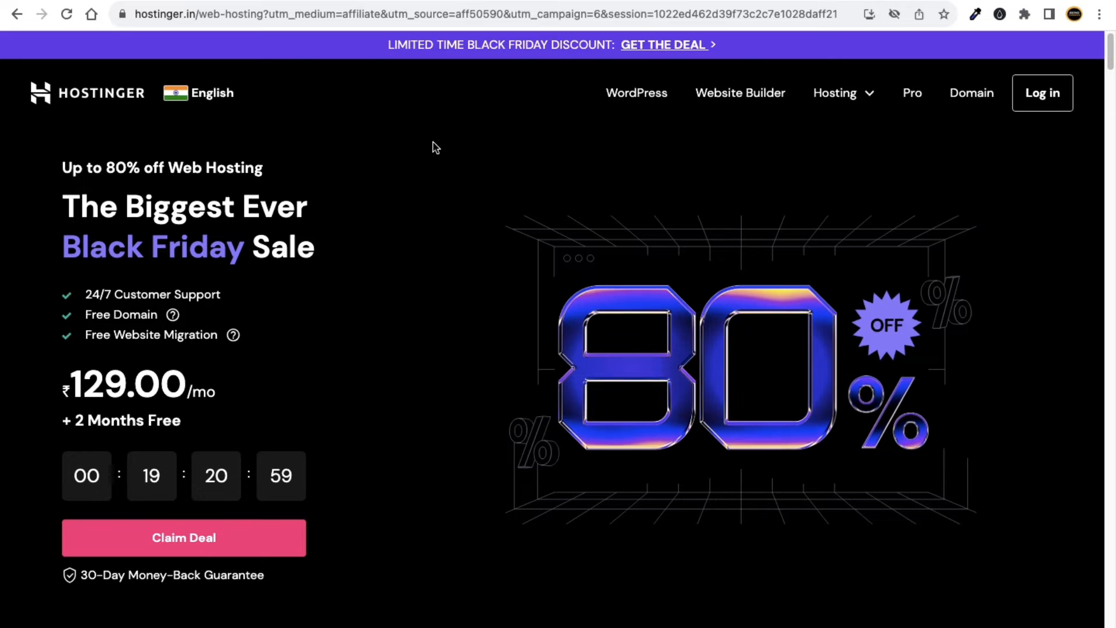
{"action": "left_click", "coordinate": [183, 99]}
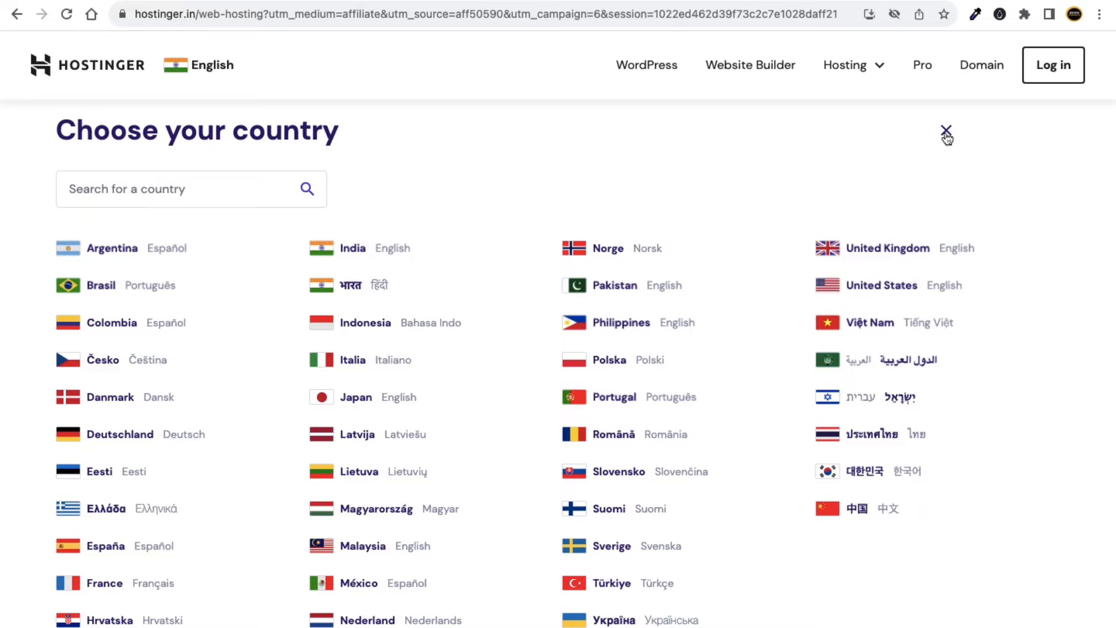
{"action": "left_click", "coordinate": [868, 283]}
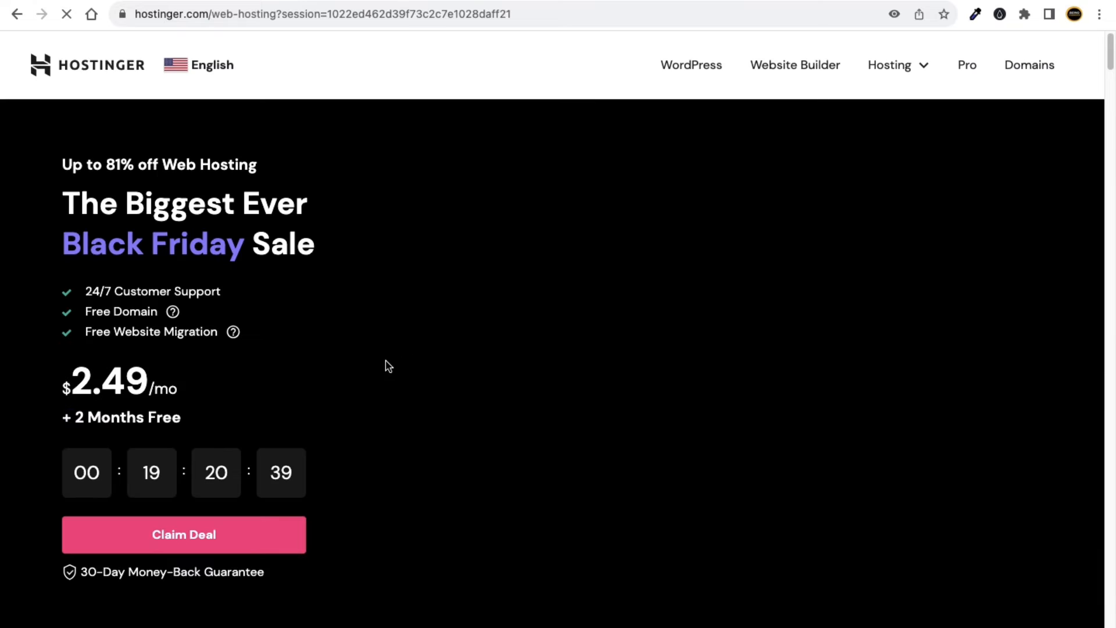
{"action": "scroll", "coordinate": [120, 343], "scroll_direction": "down", "scroll_amount": 2}
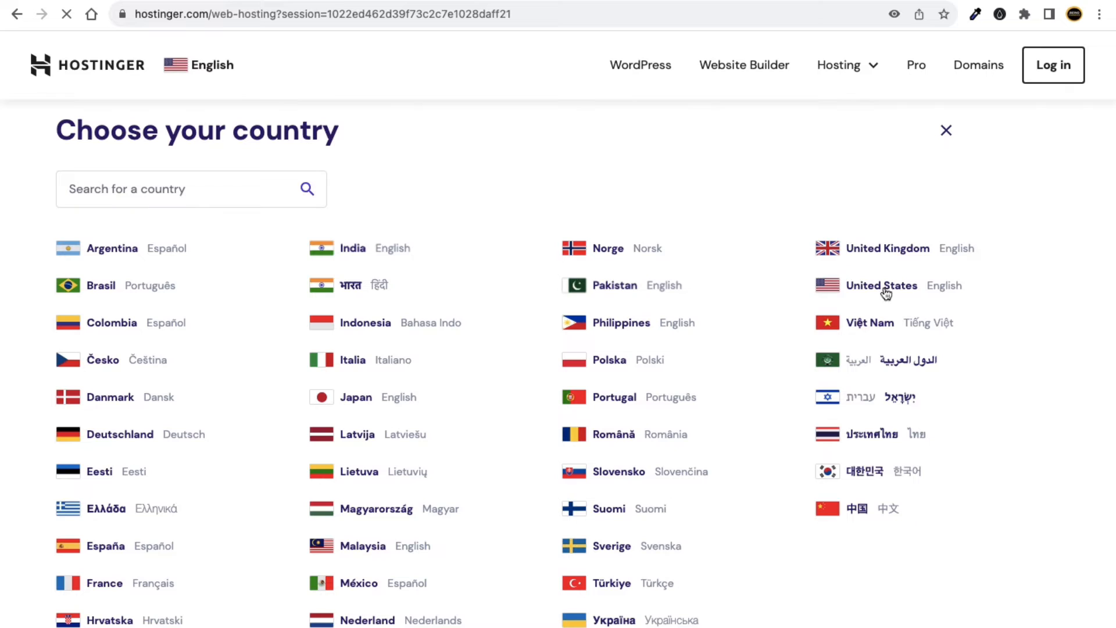
{"action": "left_click", "coordinate": [381, 249]}
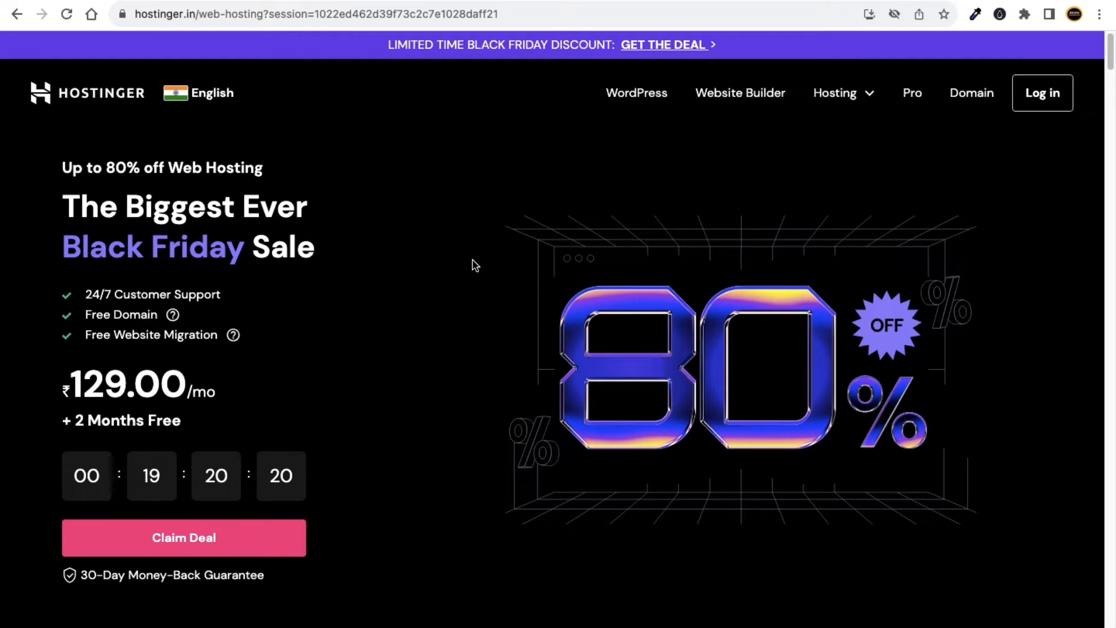
{"action": "scroll", "coordinate": [472, 267], "scroll_direction": "down", "scroll_amount": 1}
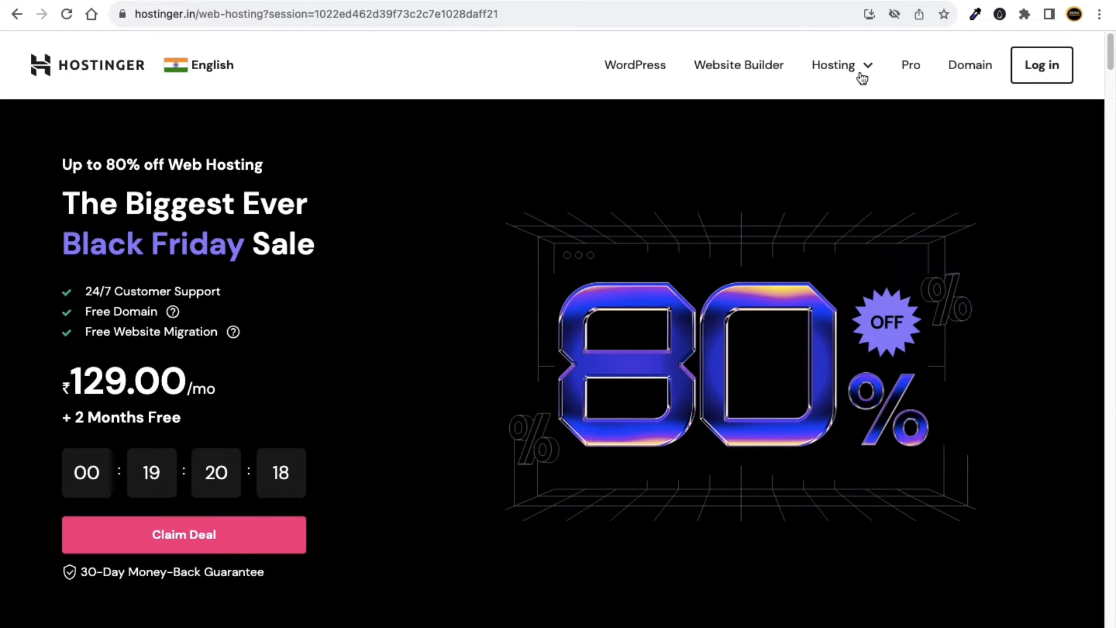
{"action": "left_click", "coordinate": [869, 74]}
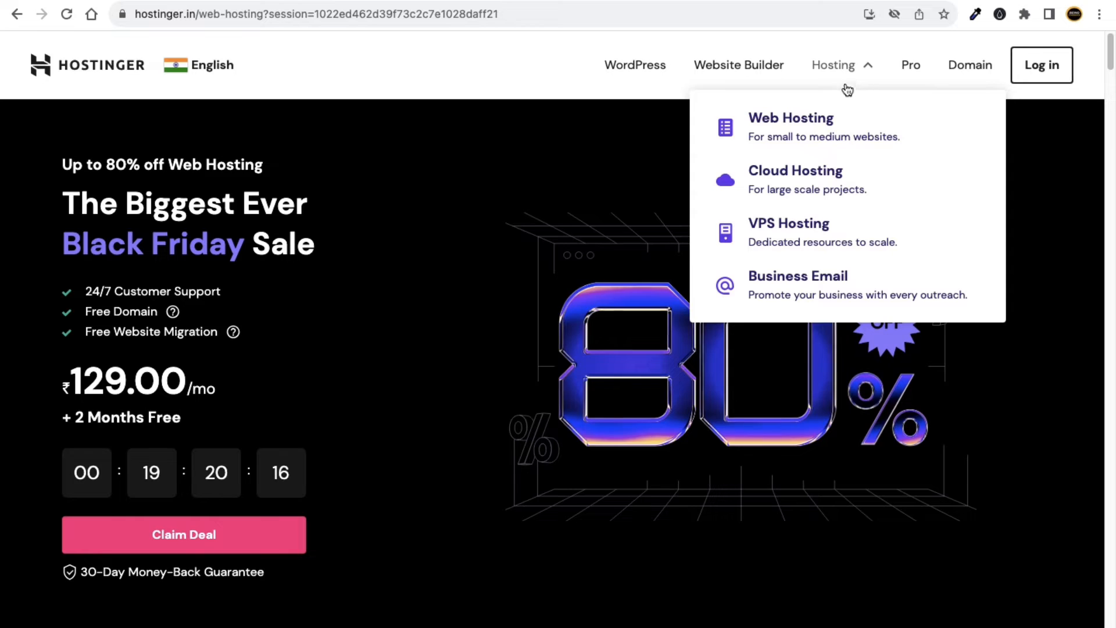
{"action": "left_click", "coordinate": [801, 129]}
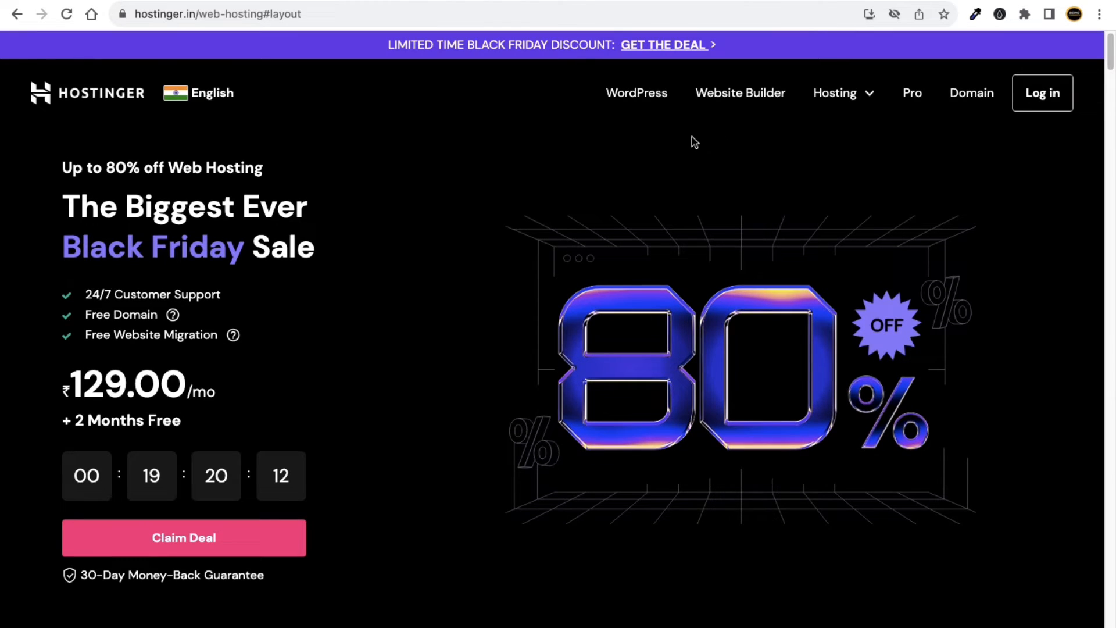
{"action": "scroll", "coordinate": [463, 187], "scroll_direction": "down", "scroll_amount": 2}
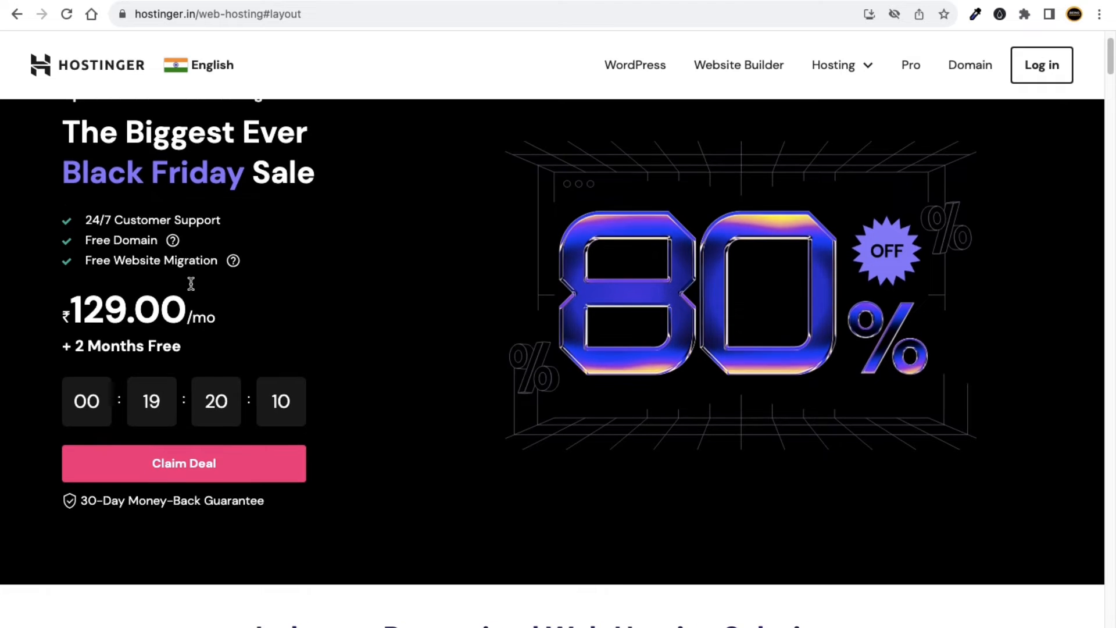
{"action": "scroll", "coordinate": [327, 261], "scroll_direction": "down", "scroll_amount": 8}
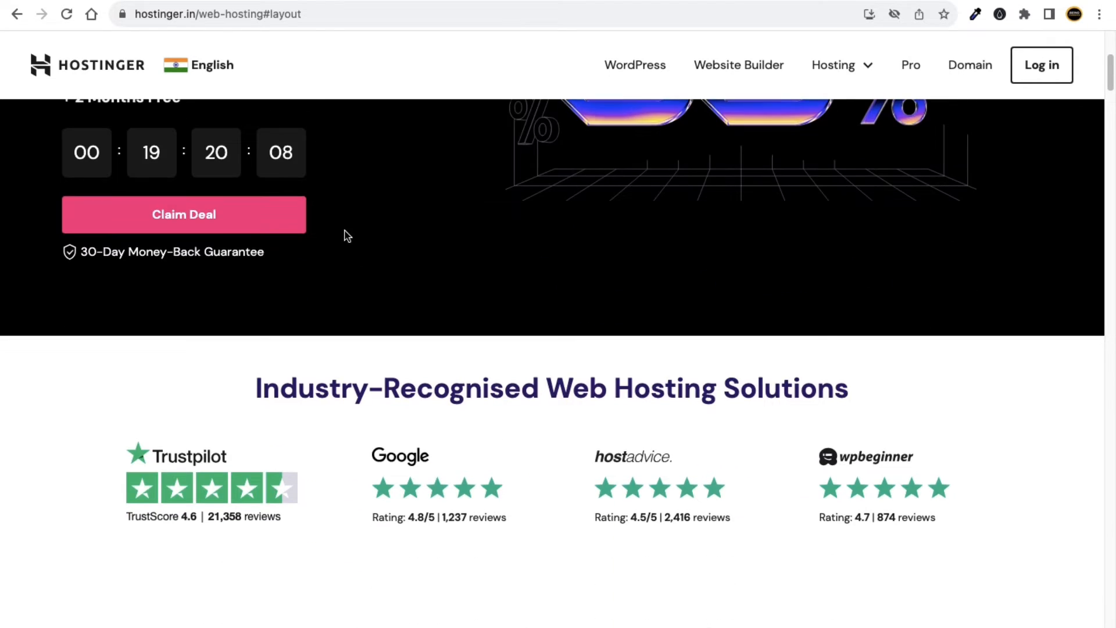
{"action": "scroll", "coordinate": [326, 259], "scroll_direction": "down", "scroll_amount": 10}
{"action": "scroll", "coordinate": [343, 253], "scroll_direction": "down", "scroll_amount": 1}
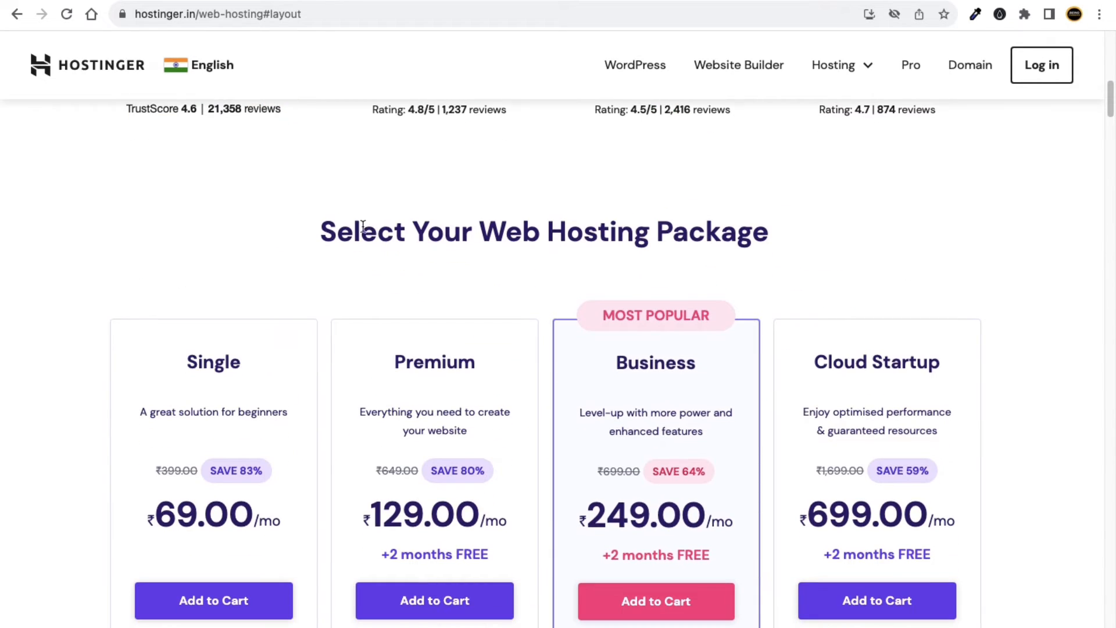
{"action": "scroll", "coordinate": [346, 244], "scroll_direction": "down", "scroll_amount": 10}
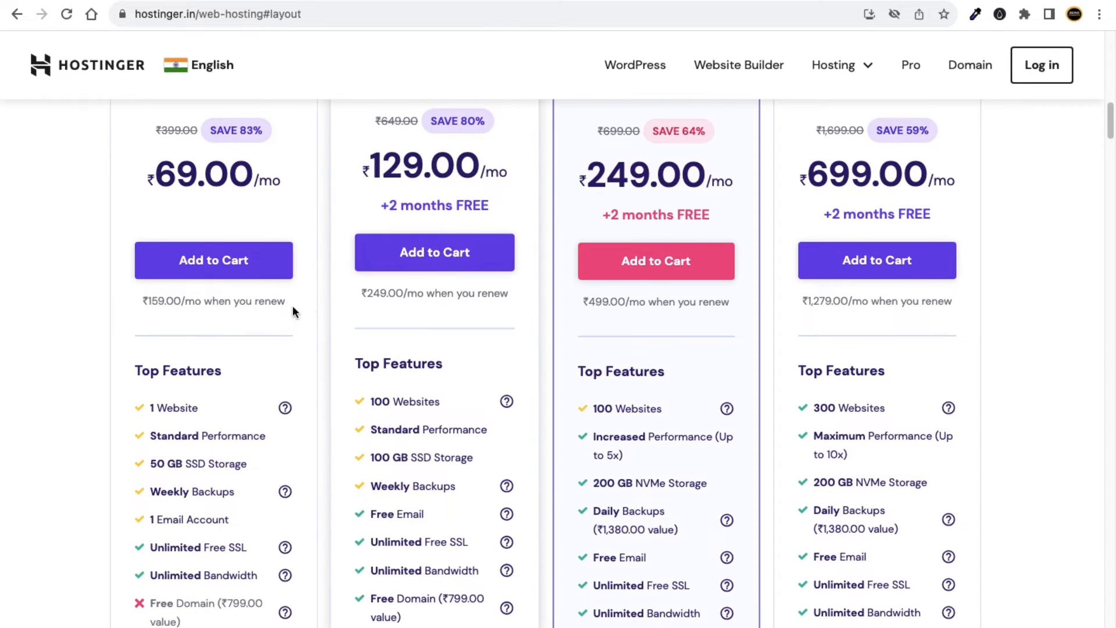
{"action": "scroll", "coordinate": [331, 358], "scroll_direction": "down", "scroll_amount": 4}
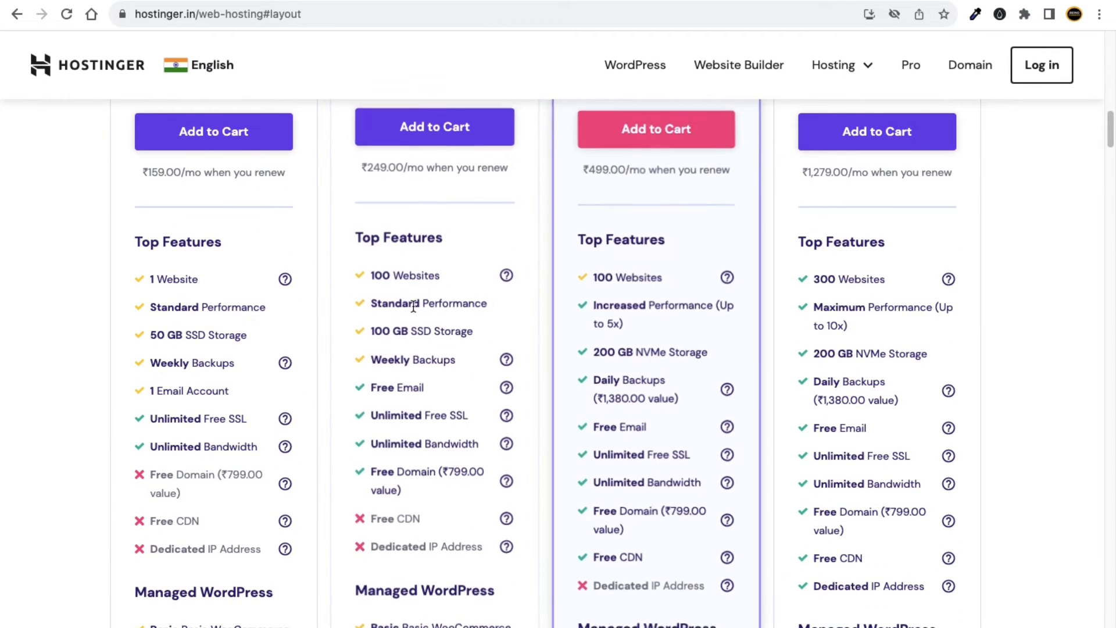
{"action": "scroll", "coordinate": [418, 304], "scroll_direction": "up", "scroll_amount": 15}
{"action": "scroll", "coordinate": [341, 513], "scroll_direction": "down", "scroll_amount": 17}
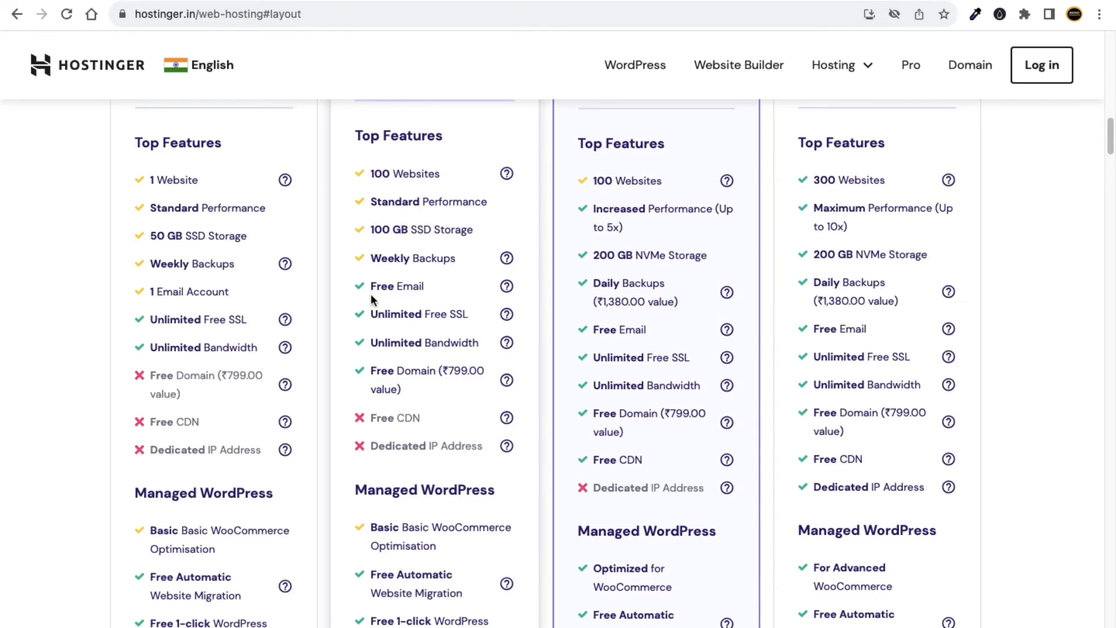
{"action": "scroll", "coordinate": [372, 298], "scroll_direction": "up", "scroll_amount": 6}
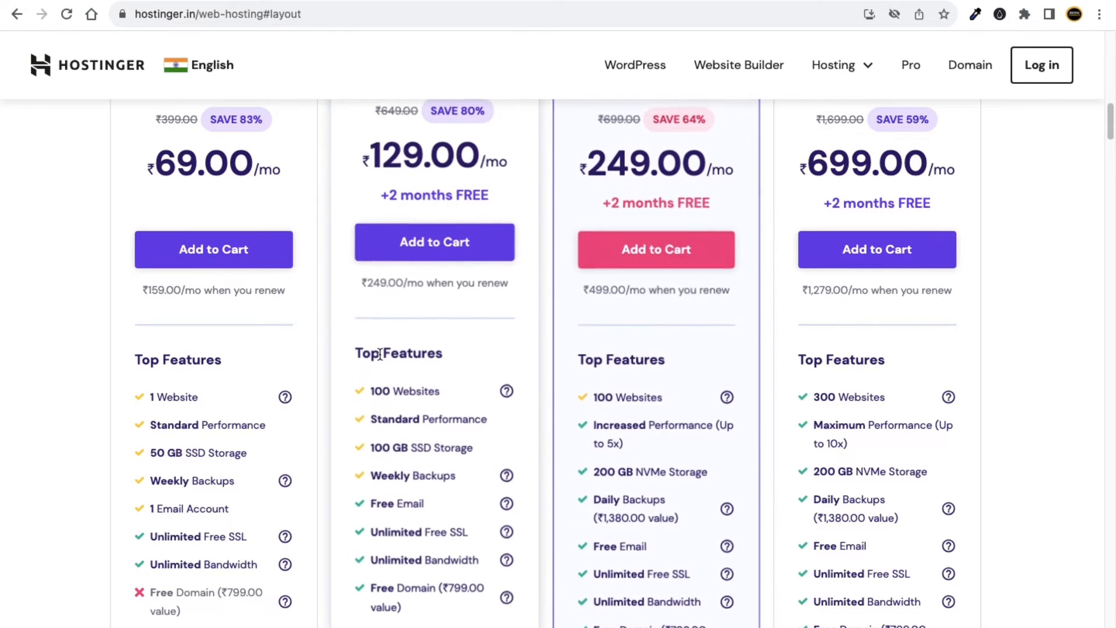
{"action": "scroll", "coordinate": [249, 218], "scroll_direction": "up", "scroll_amount": 2}
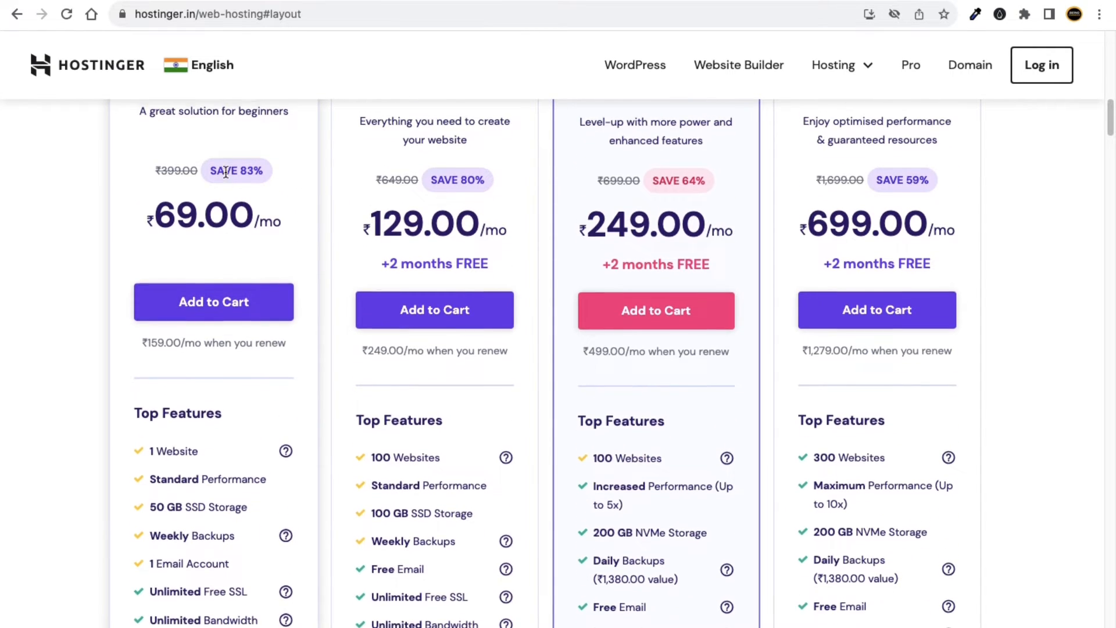
{"action": "scroll", "coordinate": [231, 175], "scroll_direction": "up", "scroll_amount": 2}
{"action": "double_click", "coordinate": [249, 141]}
{"action": "scroll", "coordinate": [220, 522], "scroll_direction": "down", "scroll_amount": 1}
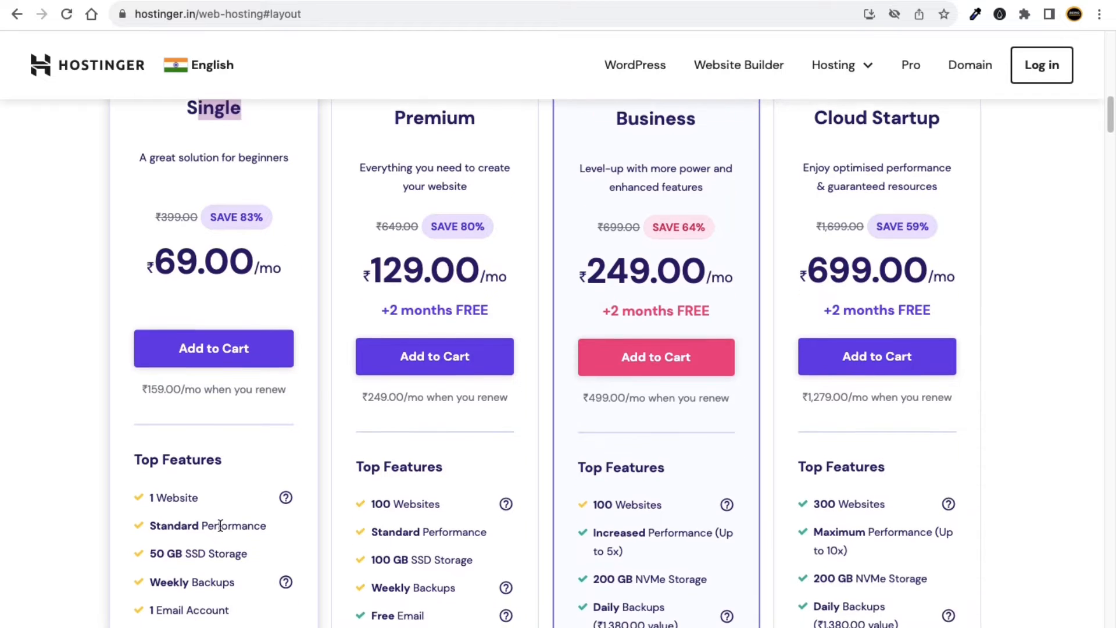
{"action": "left_click_drag", "start_coordinate": [198, 499], "coordinate": [157, 497]}
{"action": "scroll", "coordinate": [157, 497], "scroll_direction": "down", "scroll_amount": 1}
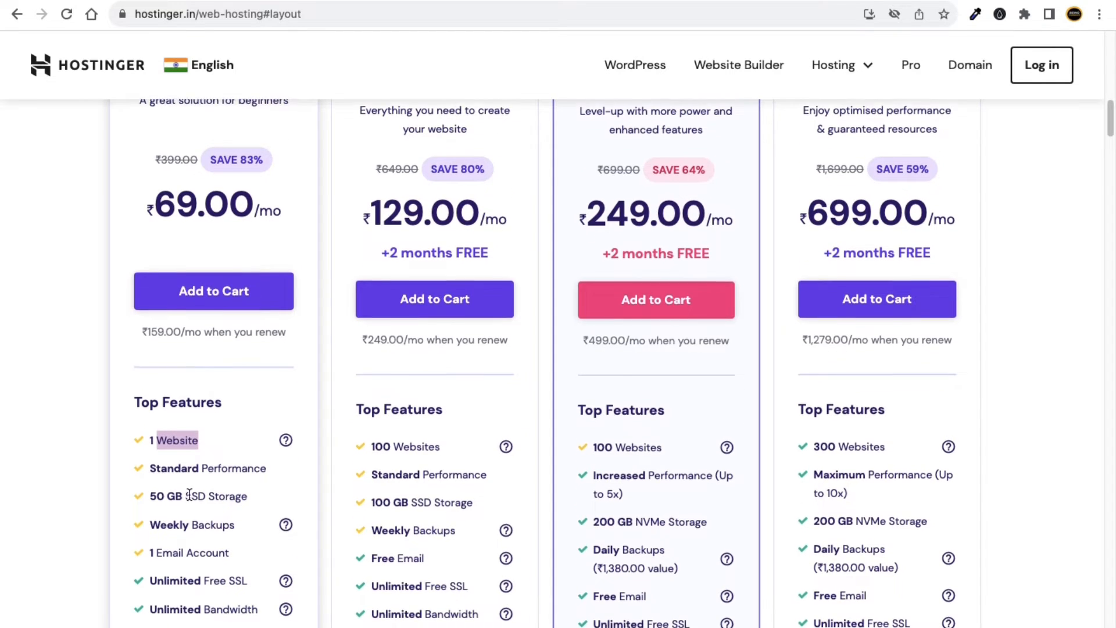
{"action": "scroll", "coordinate": [468, 221], "scroll_direction": "up", "scroll_amount": 2}
{"action": "double_click", "coordinate": [477, 183]}
{"action": "scroll", "coordinate": [472, 308], "scroll_direction": "down", "scroll_amount": 1}
{"action": "scroll", "coordinate": [421, 539], "scroll_direction": "up", "scroll_amount": 1}
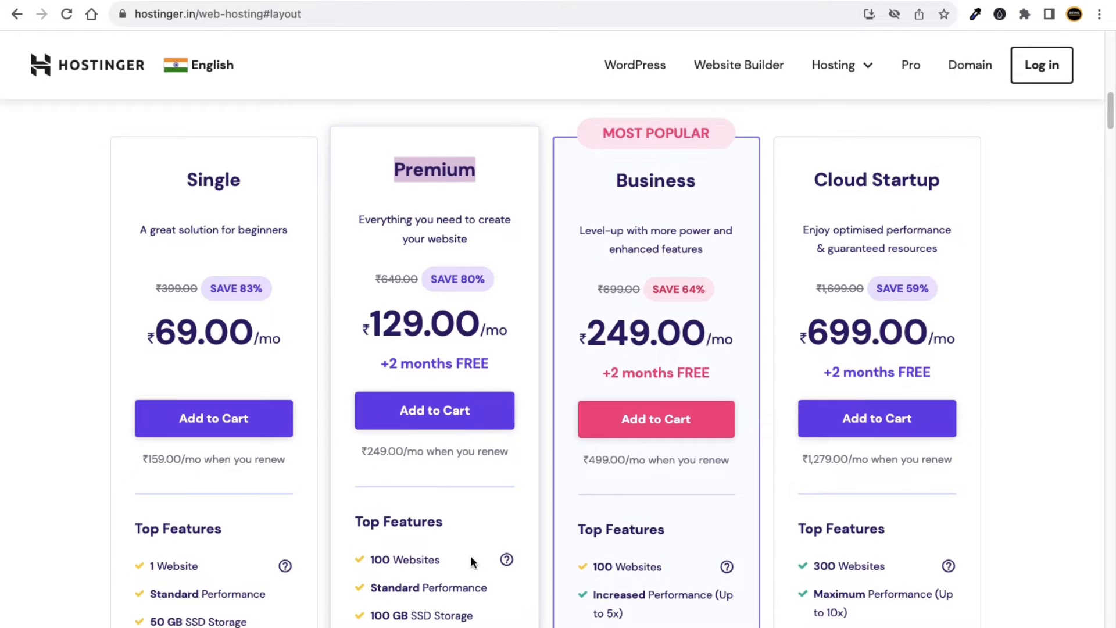
{"action": "scroll", "coordinate": [779, 337], "scroll_direction": "down", "scroll_amount": 2}
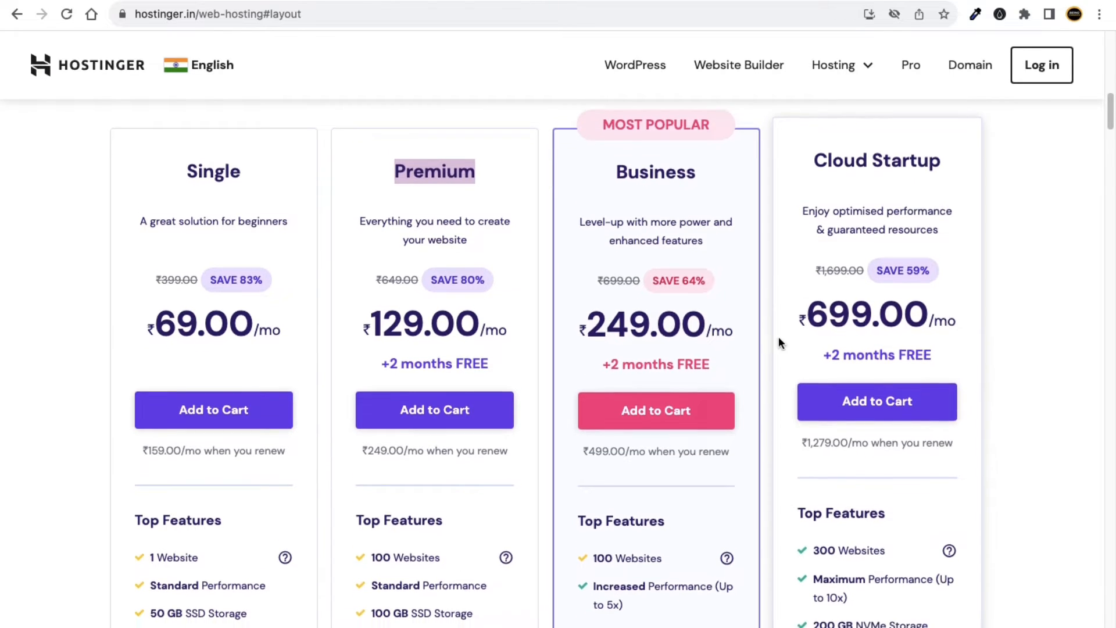
{"action": "scroll", "coordinate": [523, 453], "scroll_direction": "down", "scroll_amount": 5}
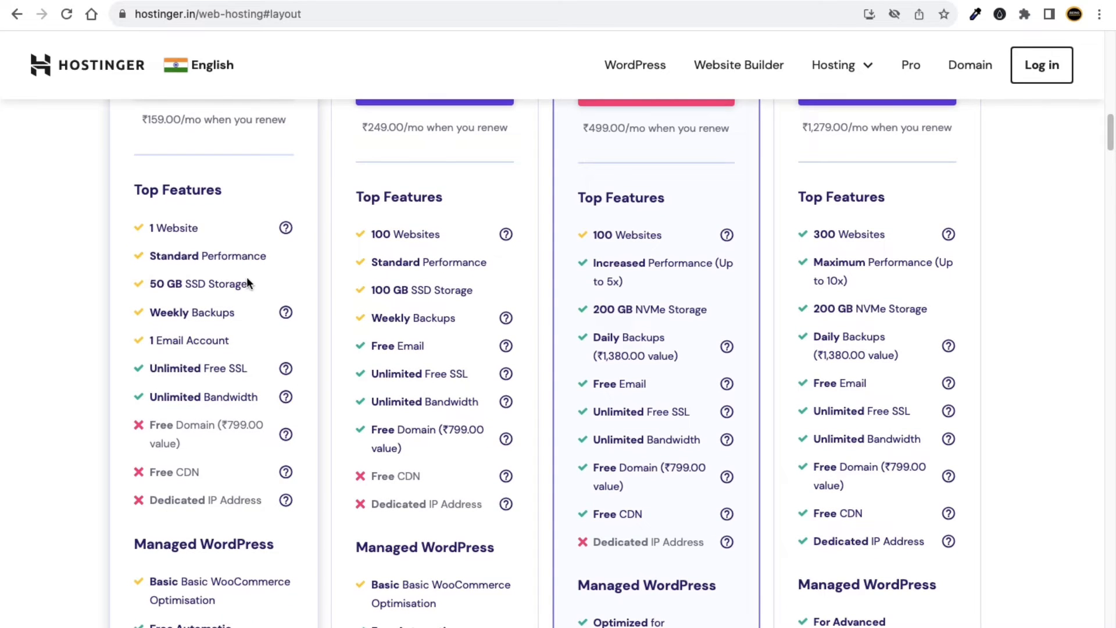
{"action": "scroll", "coordinate": [243, 280], "scroll_direction": "up", "scroll_amount": 3}
{"action": "scroll", "coordinate": [220, 157], "scroll_direction": "up", "scroll_amount": 2}
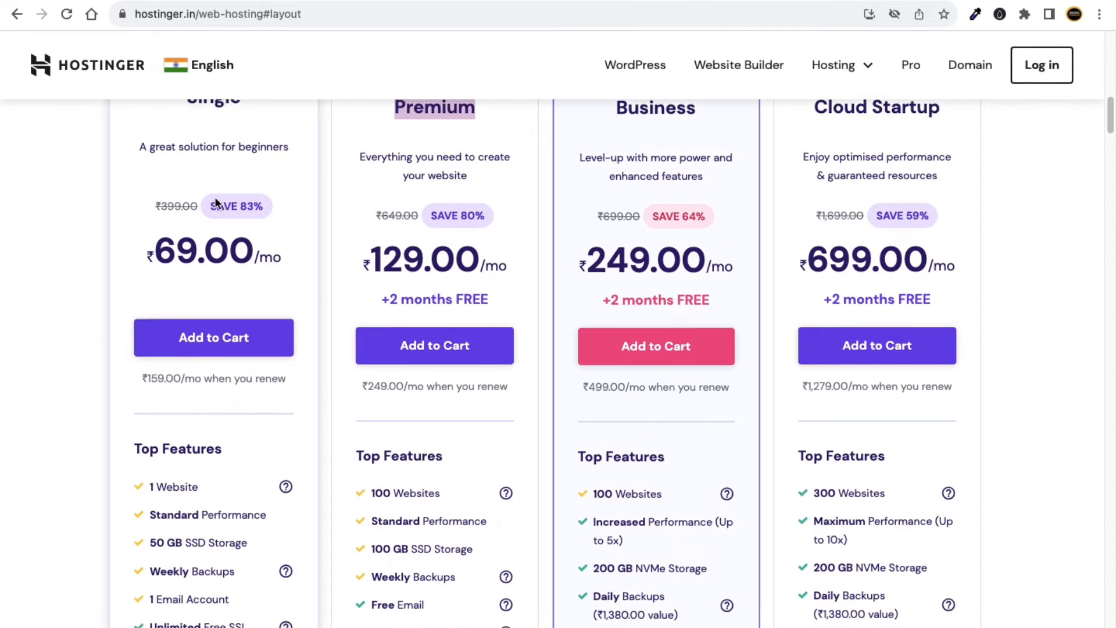
{"action": "scroll", "coordinate": [224, 137], "scroll_direction": "down", "scroll_amount": 4}
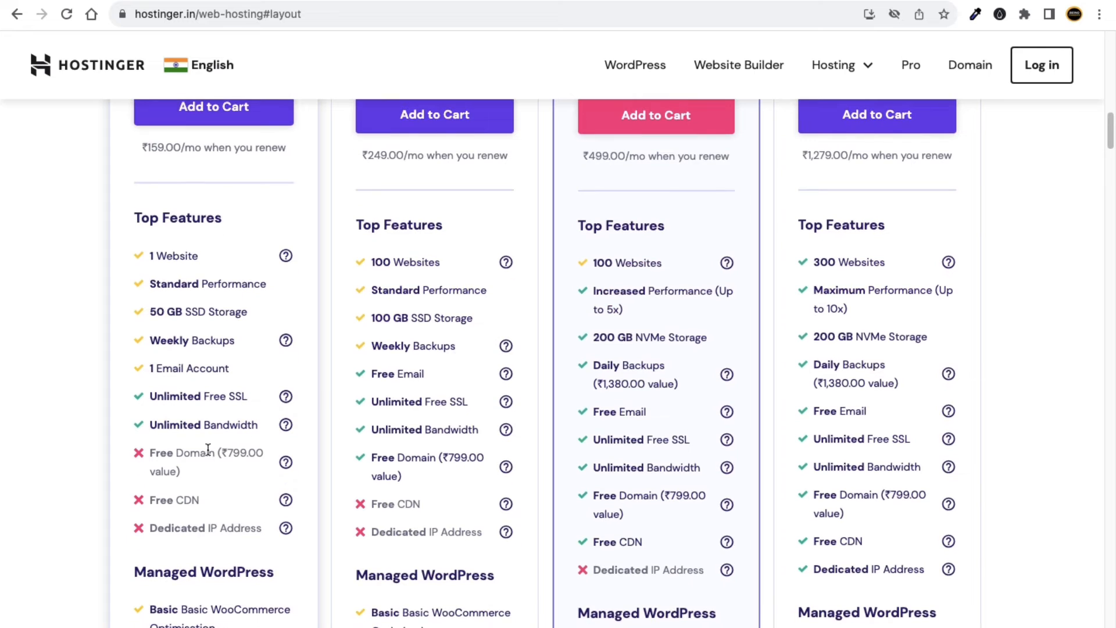
{"action": "scroll", "coordinate": [349, 411], "scroll_direction": "up", "scroll_amount": 3}
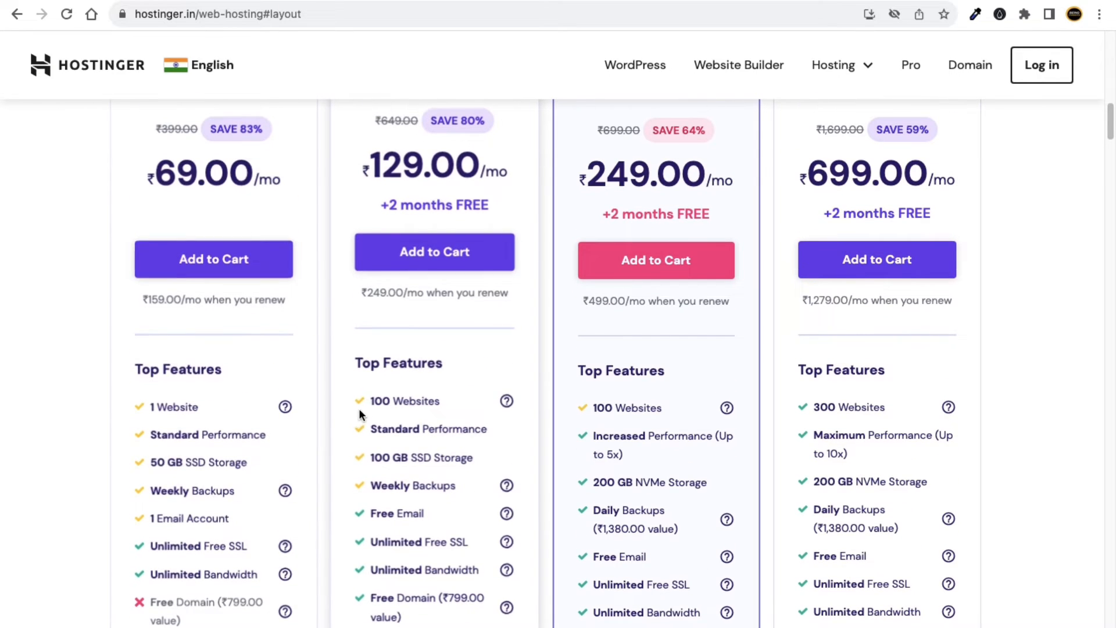
{"action": "scroll", "coordinate": [434, 290], "scroll_direction": "up", "scroll_amount": 2}
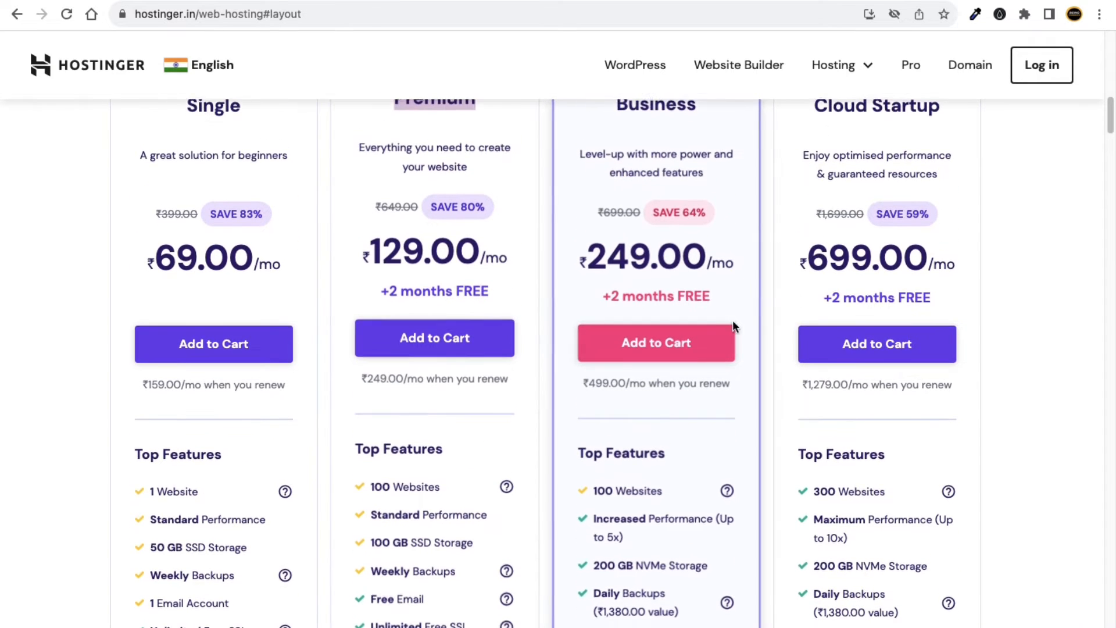
{"action": "scroll", "coordinate": [528, 413], "scroll_direction": "down", "scroll_amount": 4}
{"action": "scroll", "coordinate": [517, 474], "scroll_direction": "down", "scroll_amount": 5}
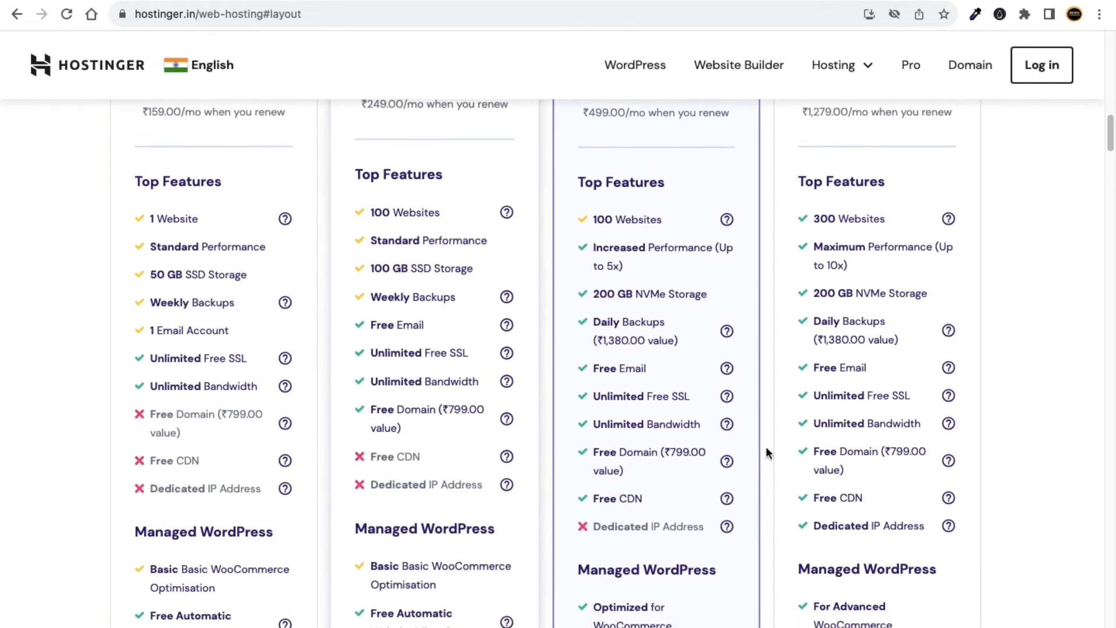
{"action": "scroll", "coordinate": [433, 401], "scroll_direction": "down", "scroll_amount": 4}
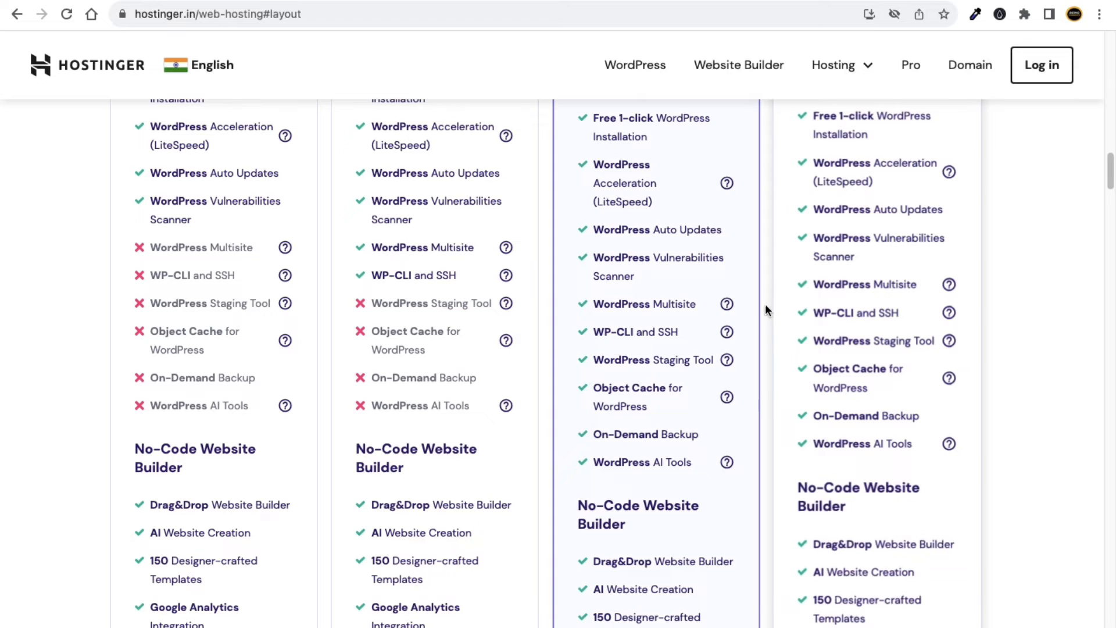
{"action": "mouse_move", "coordinate": [727, 305]}
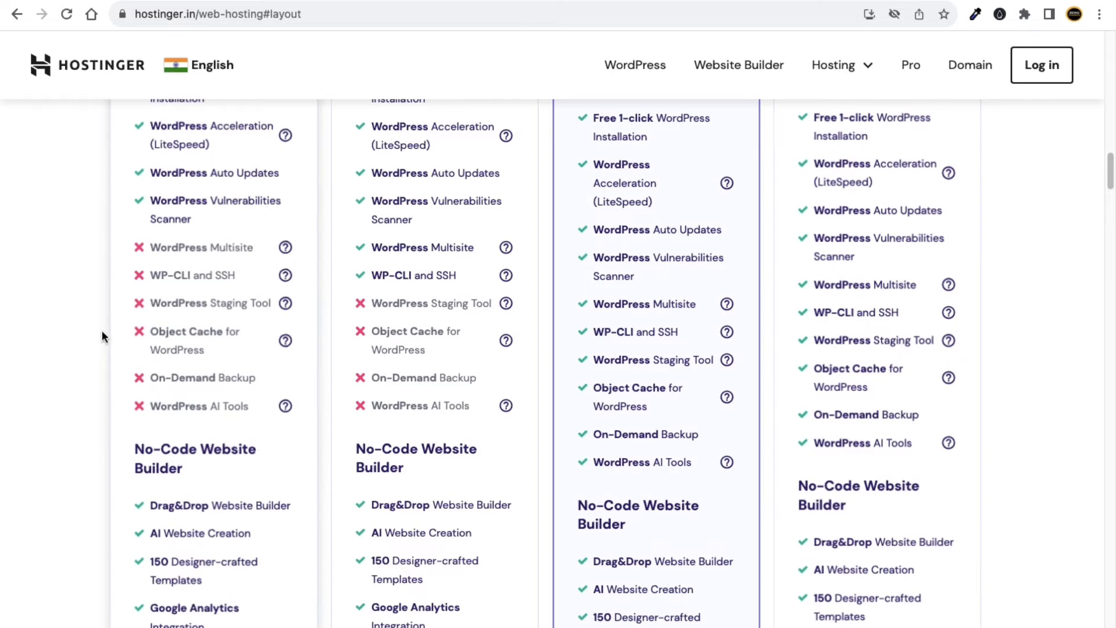
{"action": "scroll", "coordinate": [99, 337], "scroll_direction": "up", "scroll_amount": 4}
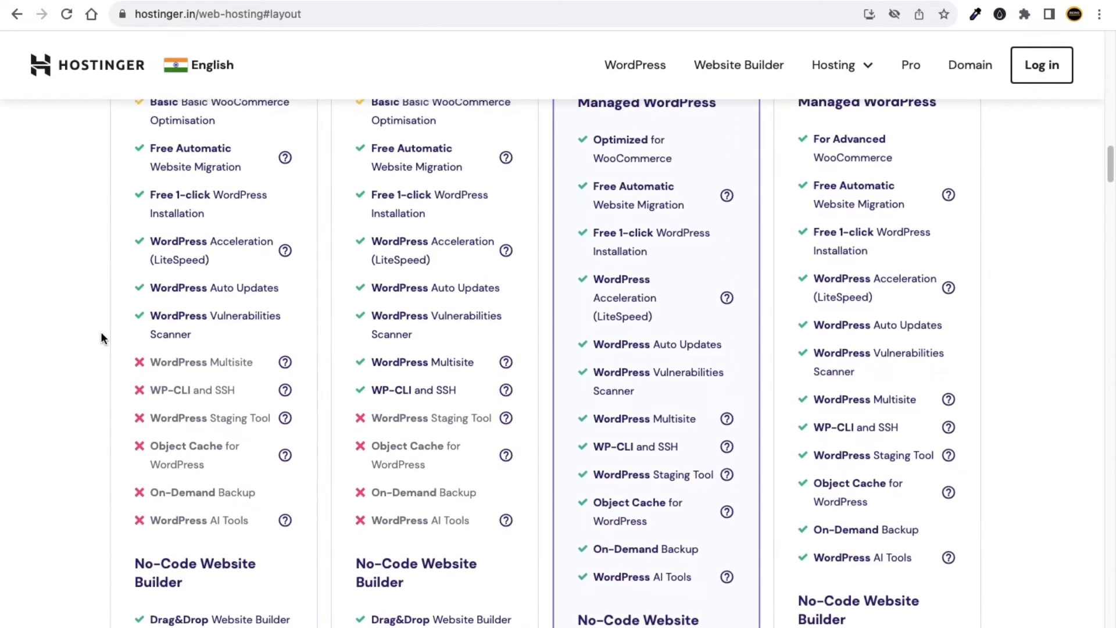
{"action": "scroll", "coordinate": [101, 337], "scroll_direction": "up", "scroll_amount": 6}
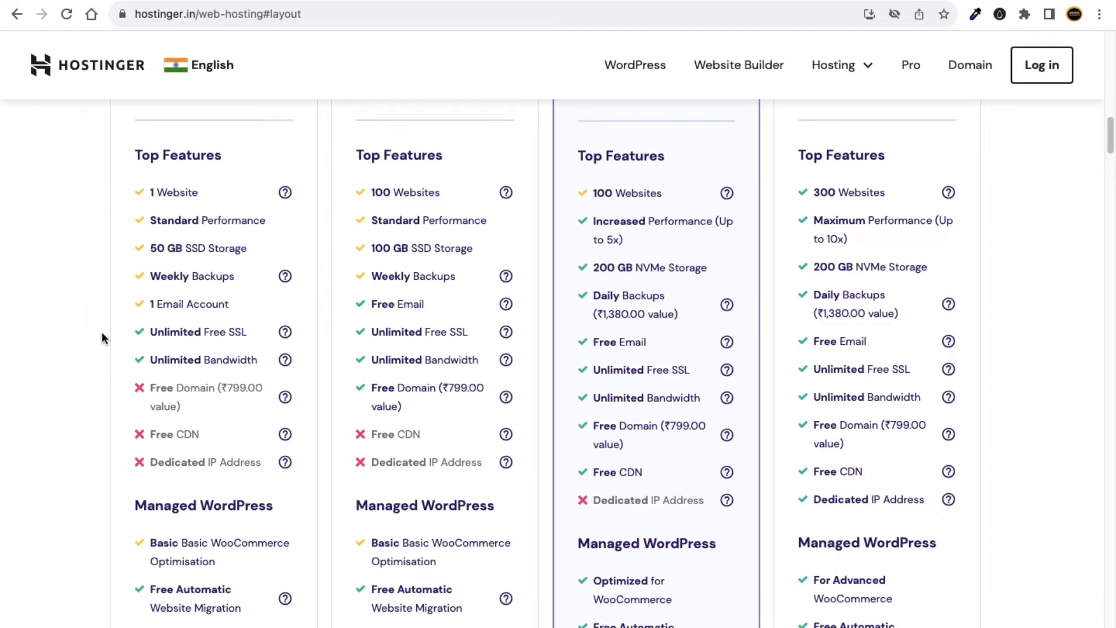
{"action": "scroll", "coordinate": [102, 332], "scroll_direction": "up", "scroll_amount": 5}
{"action": "scroll", "coordinate": [116, 326], "scroll_direction": "up", "scroll_amount": 3}
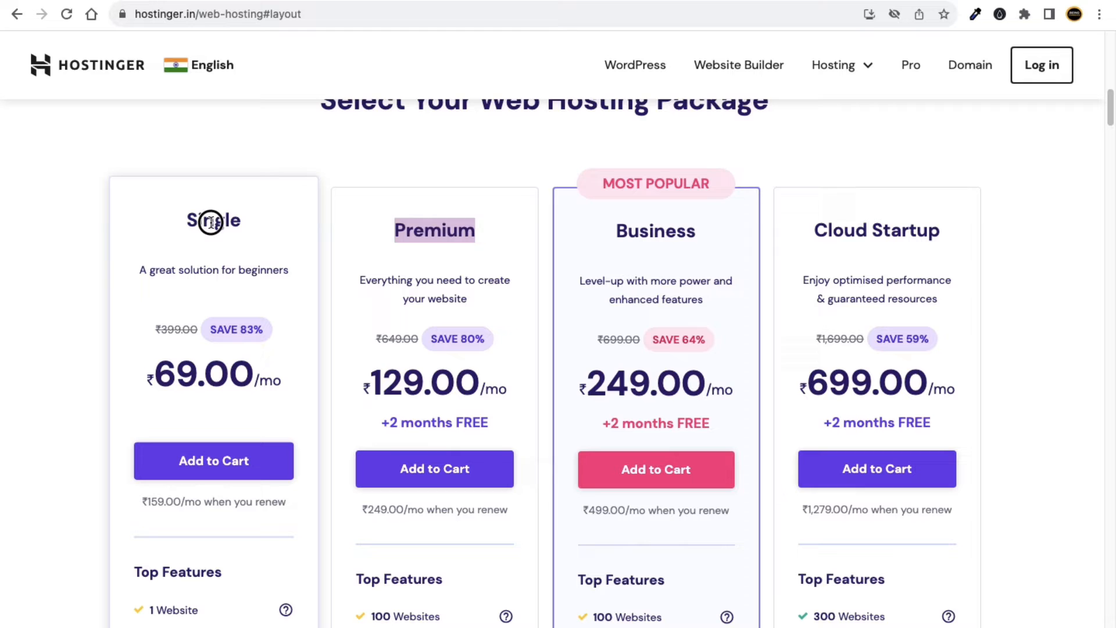
{"action": "double_click", "coordinate": [211, 222]}
{"action": "scroll", "coordinate": [216, 230], "scroll_direction": "down", "scroll_amount": 1}
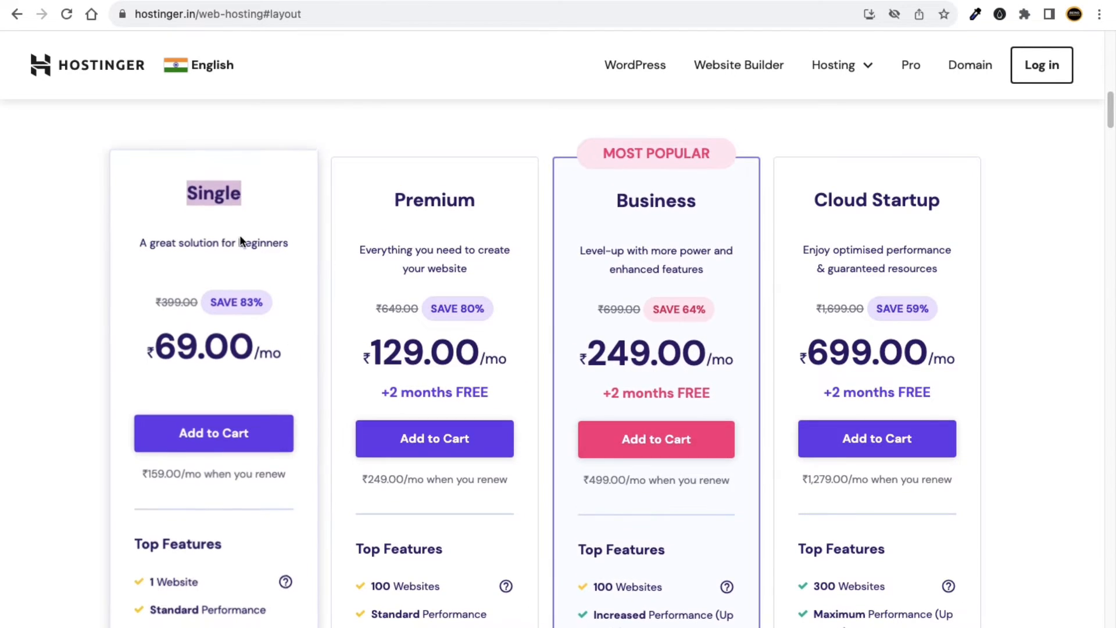
{"action": "left_click", "coordinate": [218, 197]}
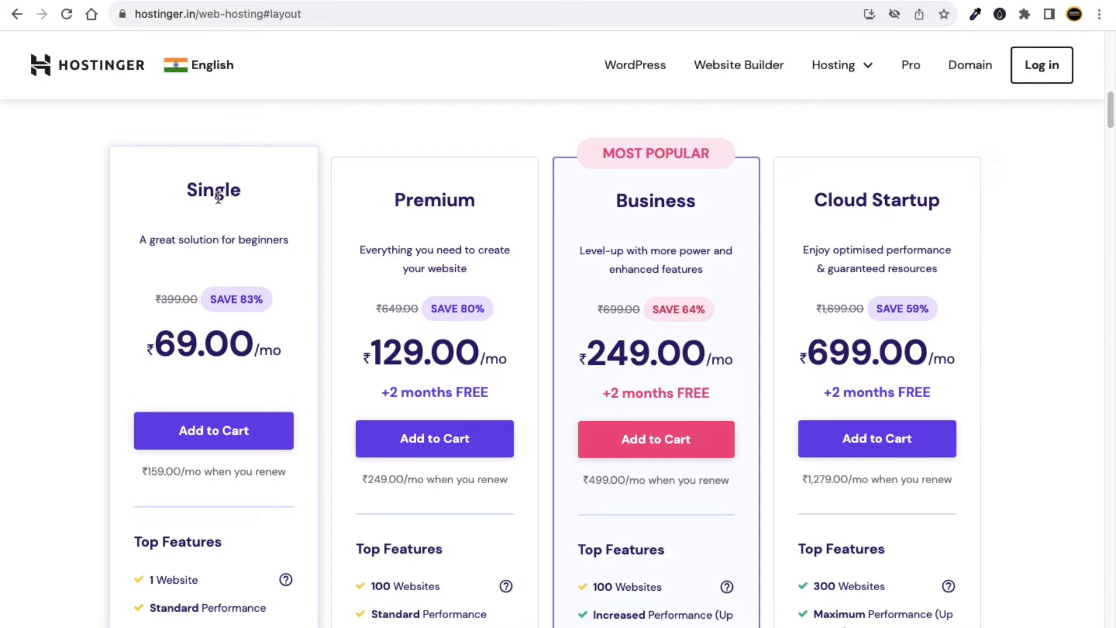
Add the Single plan to the cart and pick the 12-month period at ₹159.00/month (₹1,908.00 total).
{"action": "left_click", "coordinate": [215, 440]}
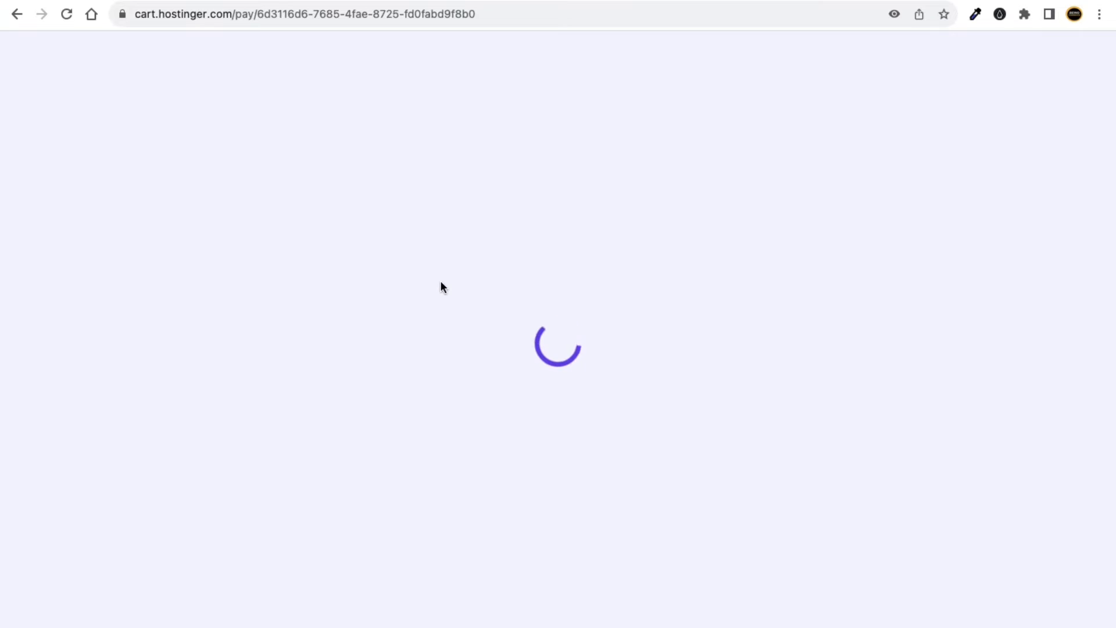
{"action": "scroll", "coordinate": [541, 296], "scroll_direction": "down", "scroll_amount": 3}
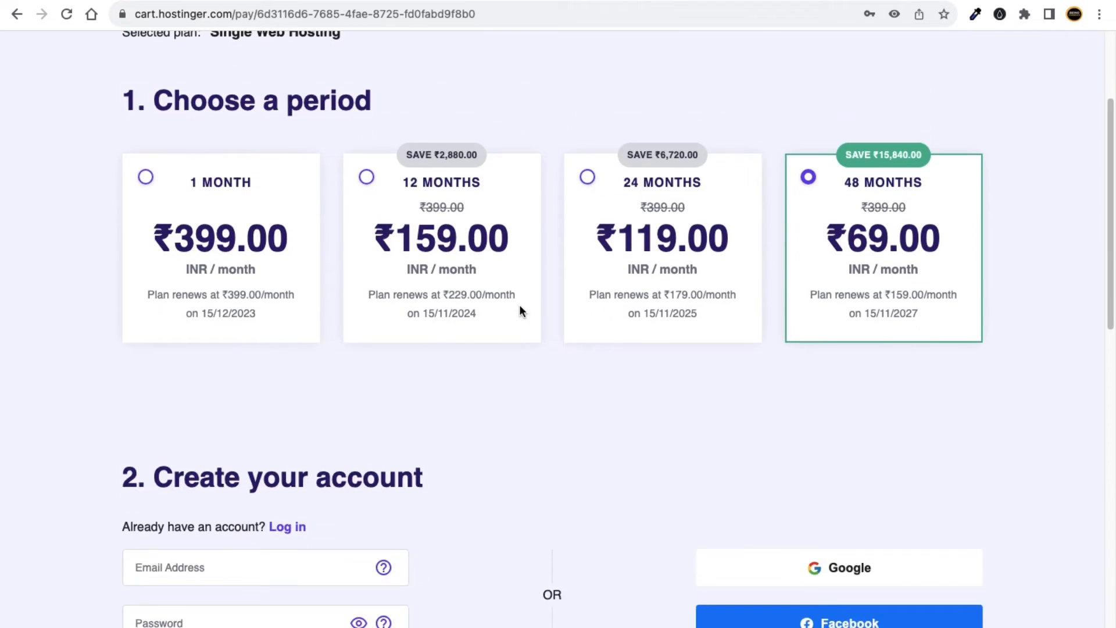
{"action": "scroll", "coordinate": [534, 305], "scroll_direction": "up", "scroll_amount": 2}
{"action": "scroll", "coordinate": [406, 269], "scroll_direction": "up", "scroll_amount": 2}
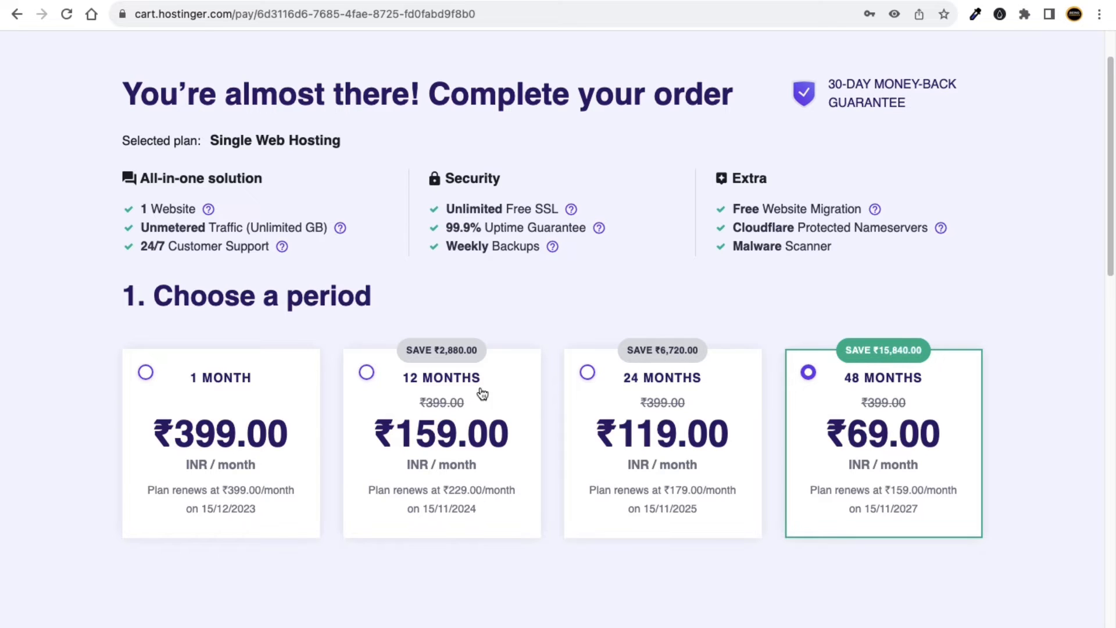
{"action": "left_click", "coordinate": [460, 391]}
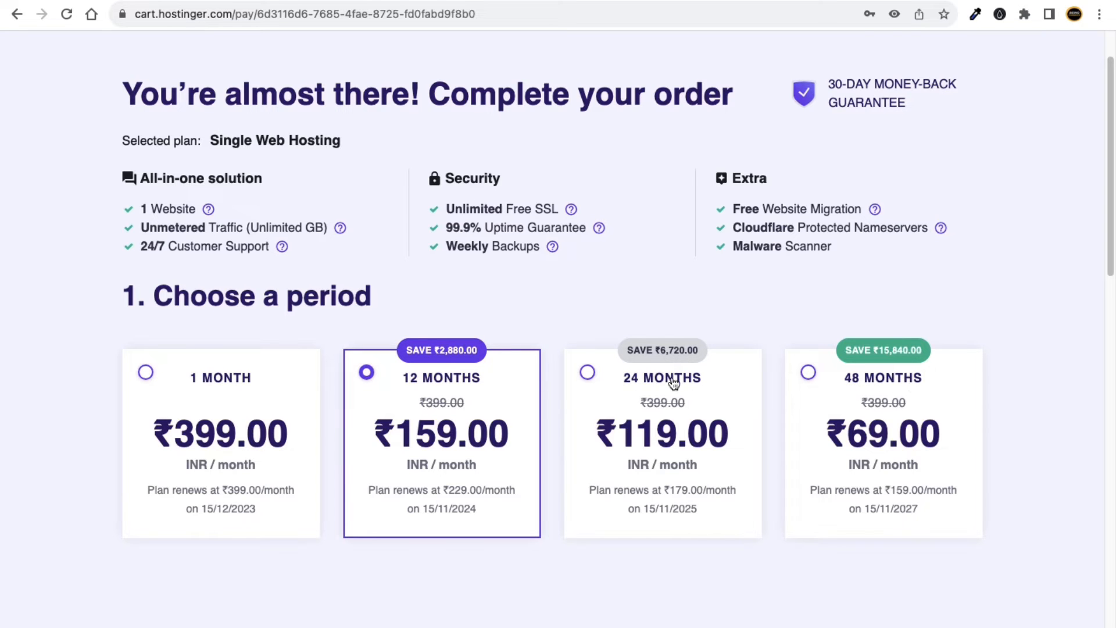
{"action": "scroll", "coordinate": [445, 384], "scroll_direction": "down", "scroll_amount": 5}
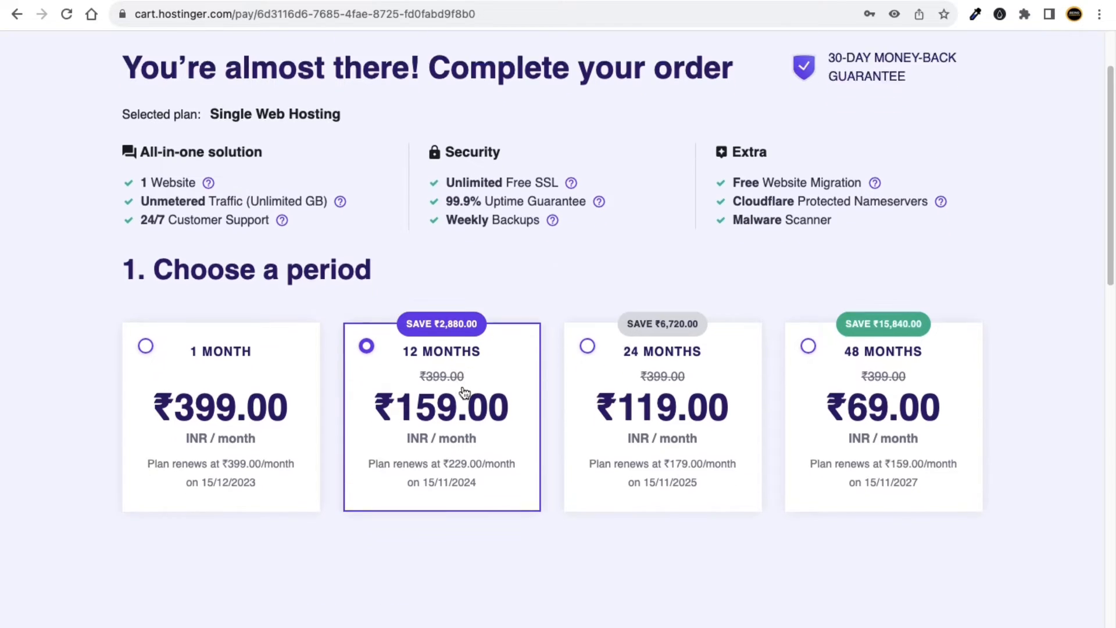
{"action": "scroll", "coordinate": [513, 288], "scroll_direction": "down", "scroll_amount": 1}
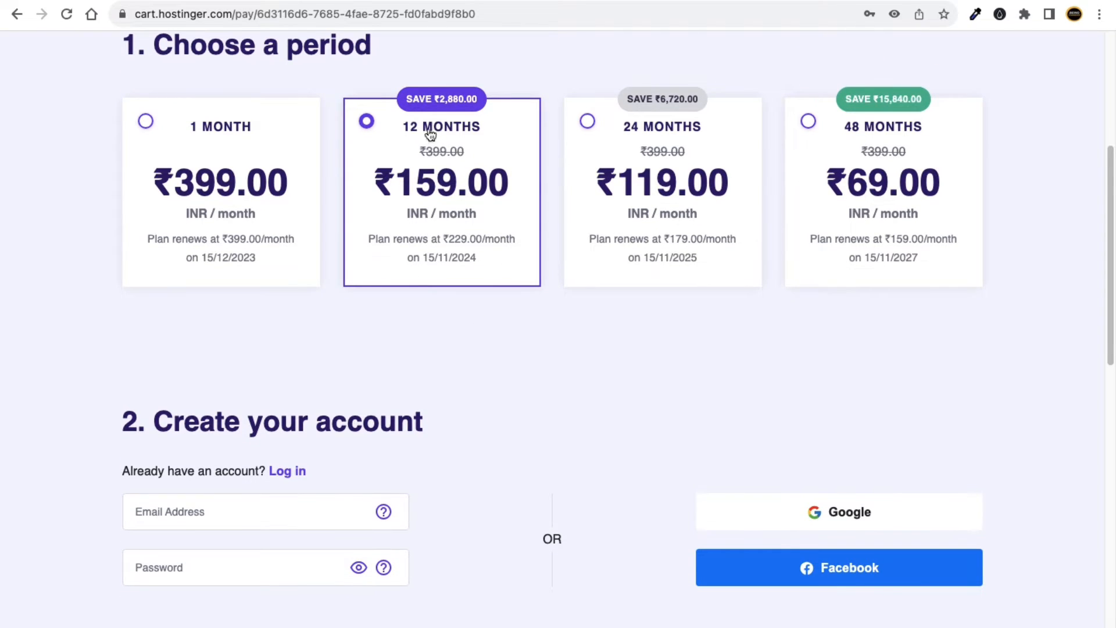
{"action": "scroll", "coordinate": [514, 354], "scroll_direction": "down", "scroll_amount": 2}
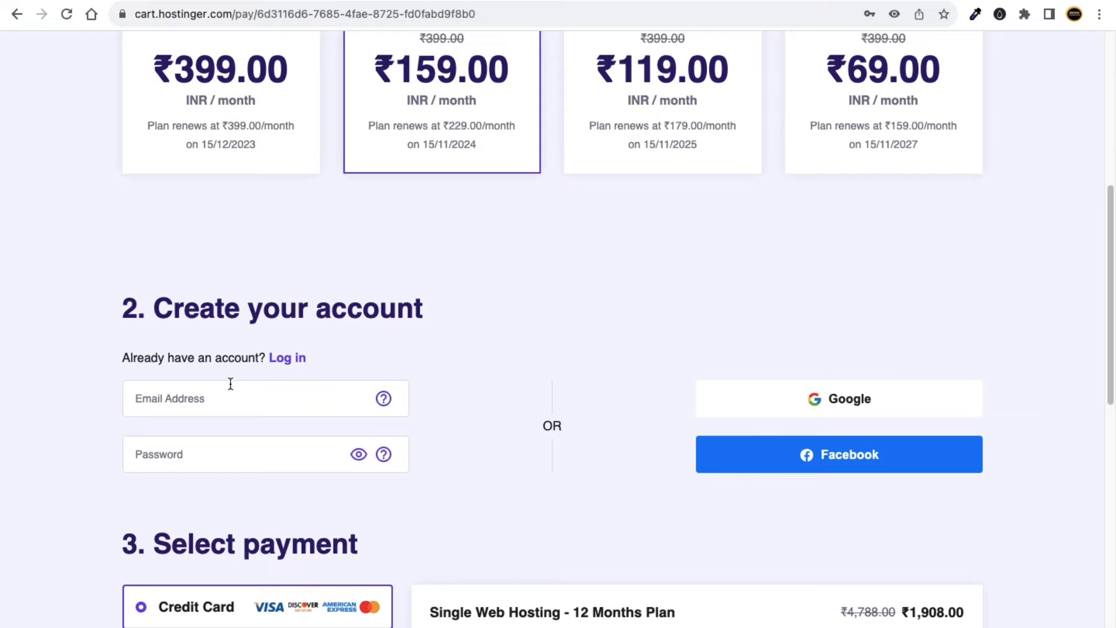
Enter the account's outlook.com e-mail address and a password meeting every listed requirement.
{"action": "left_click", "coordinate": [229, 405]}
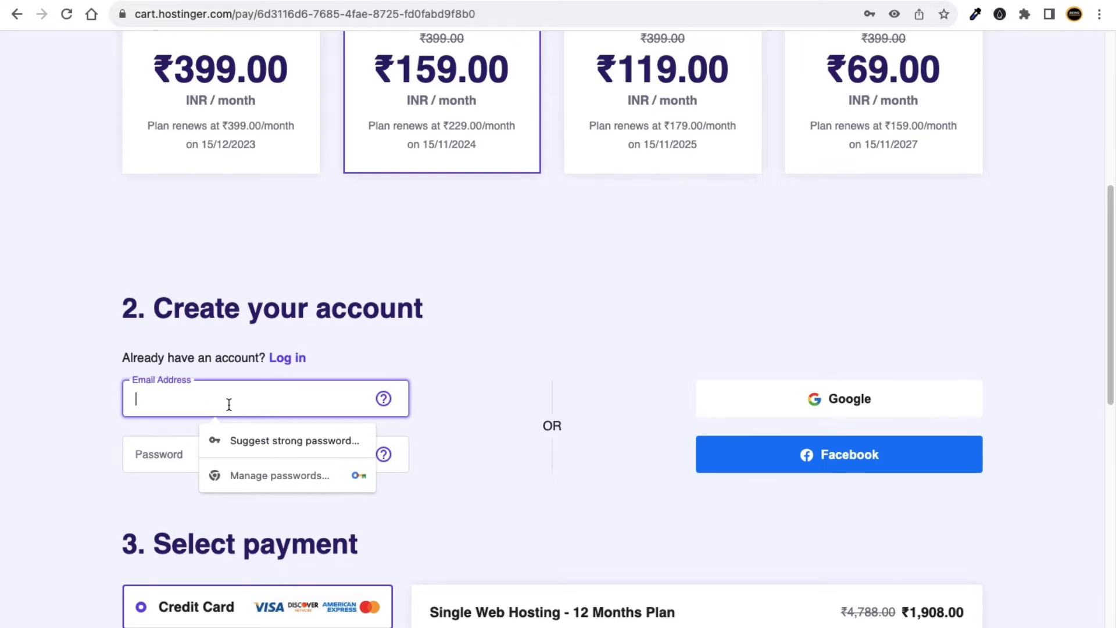
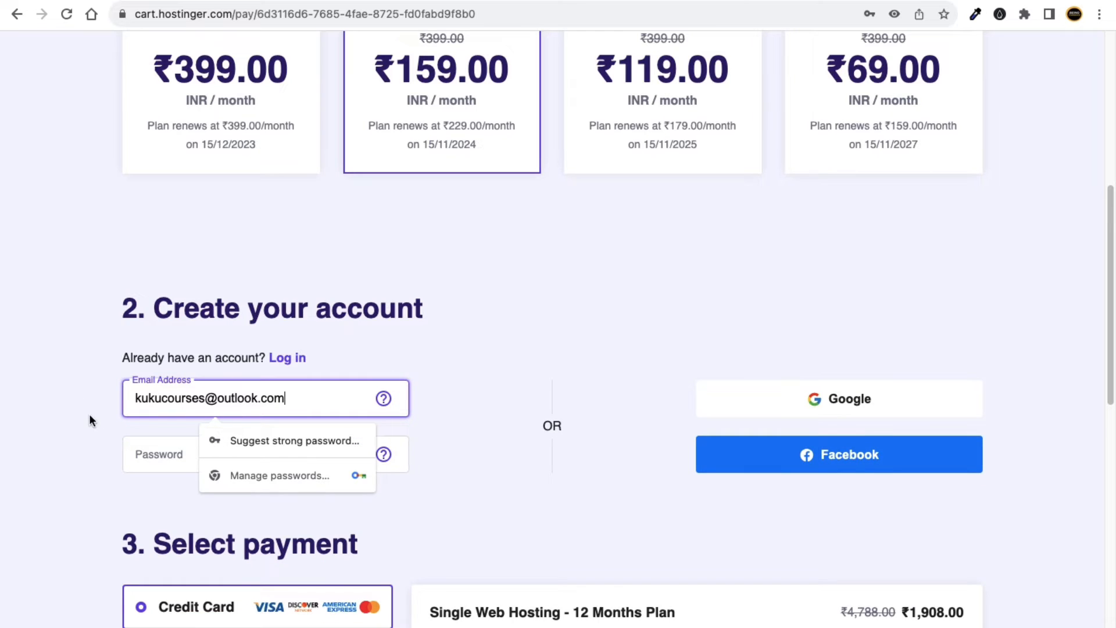
{"action": "left_click", "coordinate": [97, 413]}
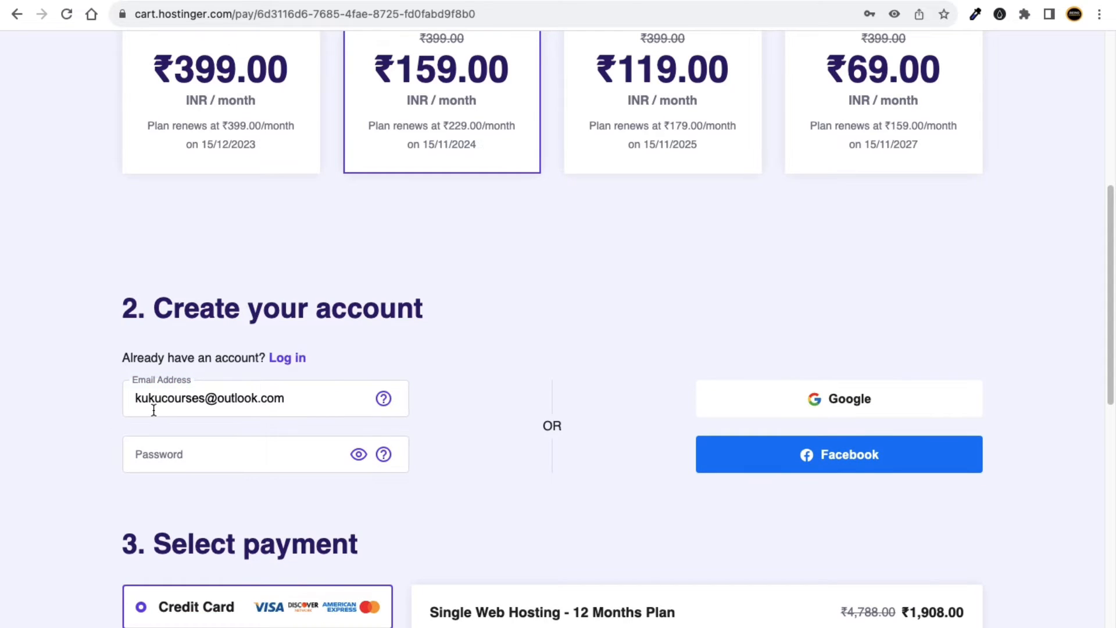
{"action": "left_click", "coordinate": [164, 448]}
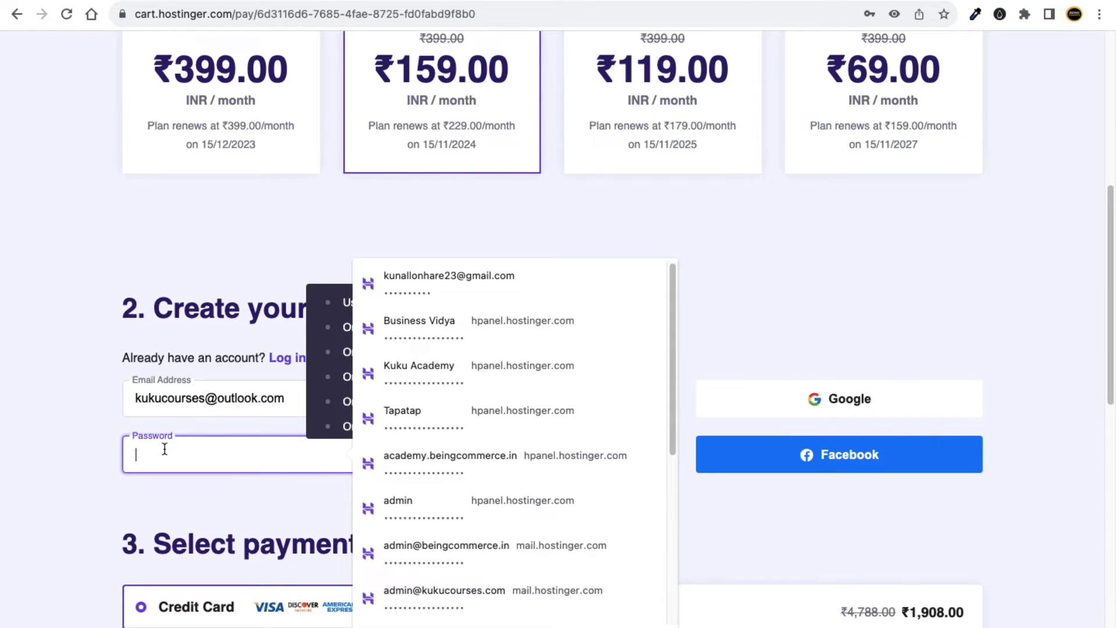
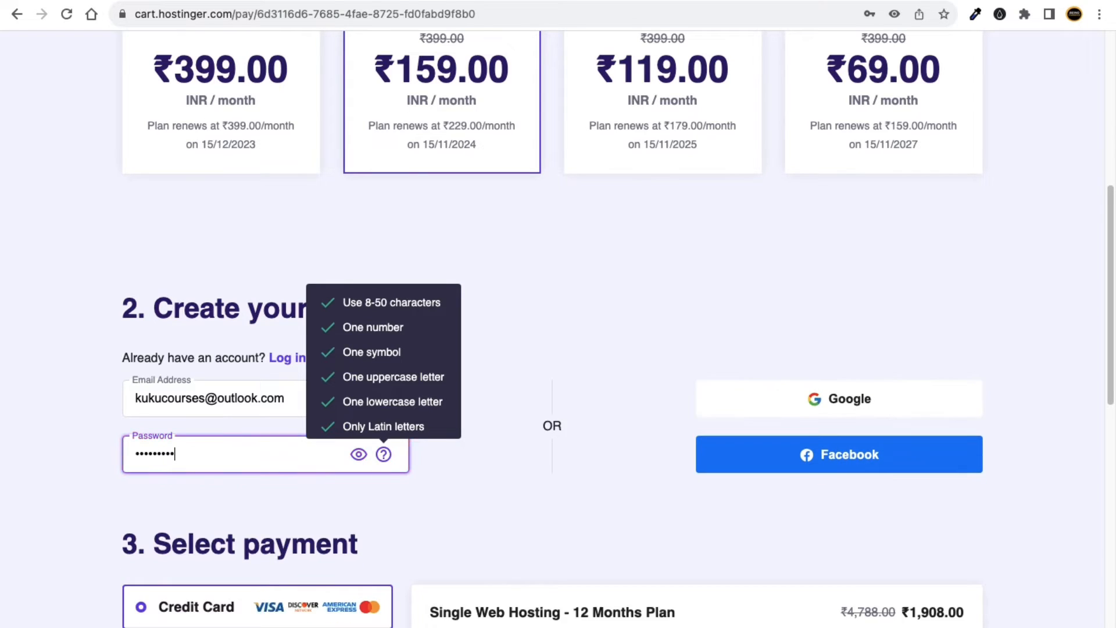
{"action": "left_click", "coordinate": [75, 479]}
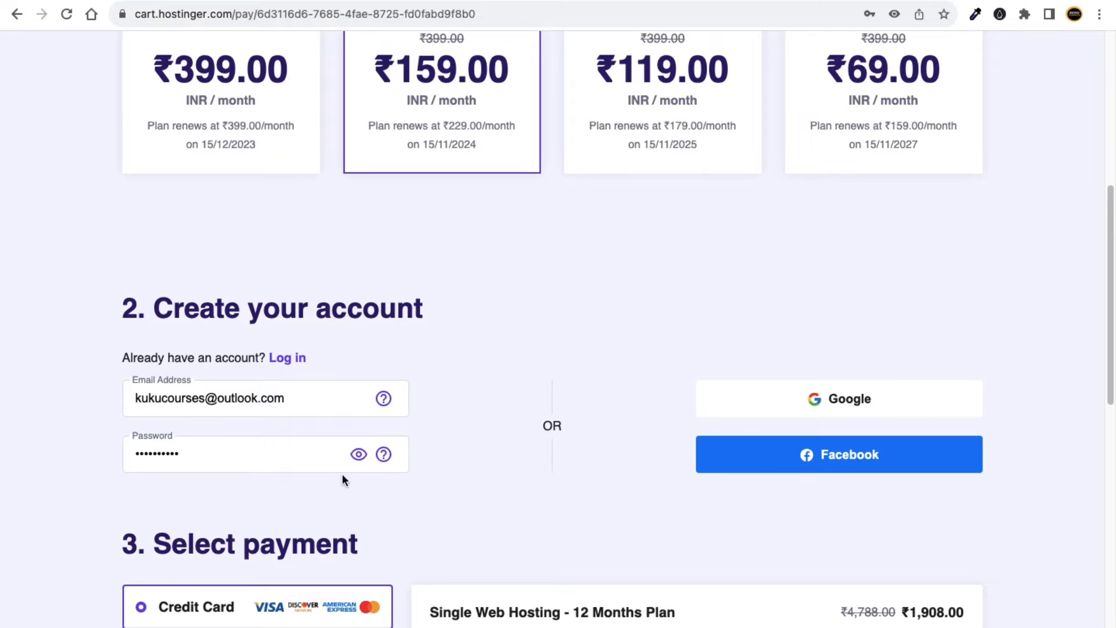
Enter coupon code BEINGCOMMERCE at checkout and apply it.
{"action": "scroll", "coordinate": [459, 465], "scroll_direction": "down", "scroll_amount": 4}
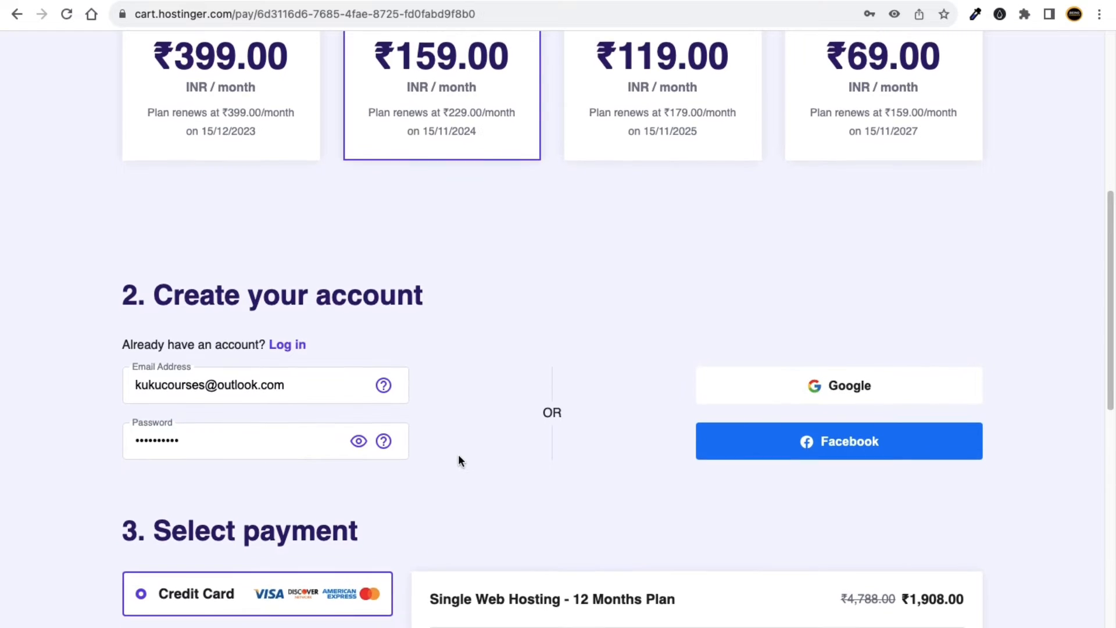
{"action": "scroll", "coordinate": [441, 441], "scroll_direction": "down", "scroll_amount": 3}
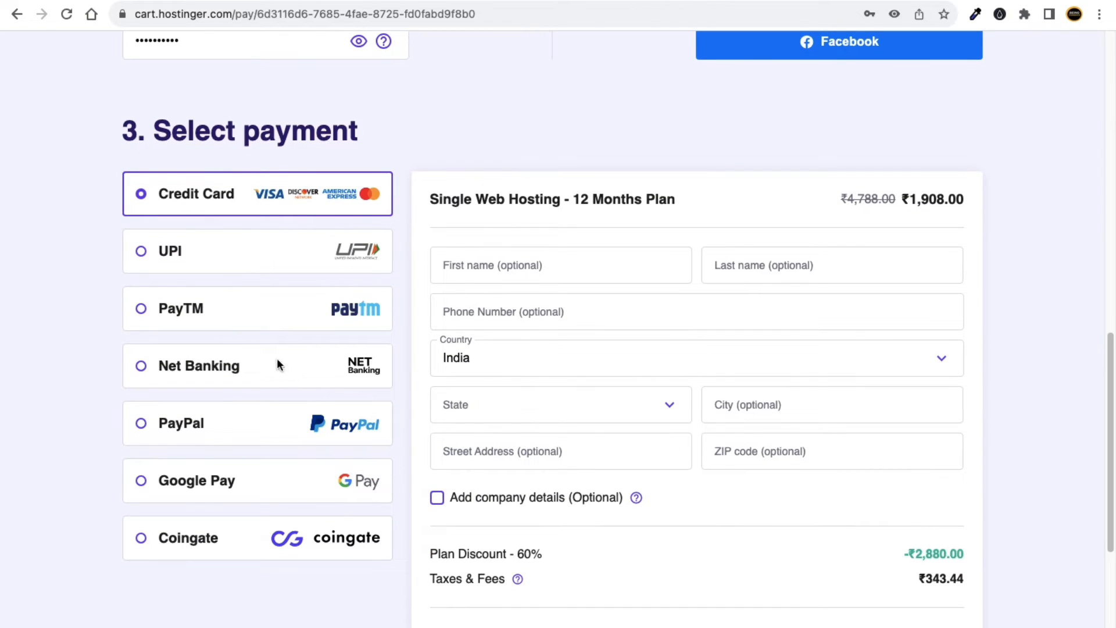
{"action": "scroll", "coordinate": [567, 338], "scroll_direction": "down", "scroll_amount": 3}
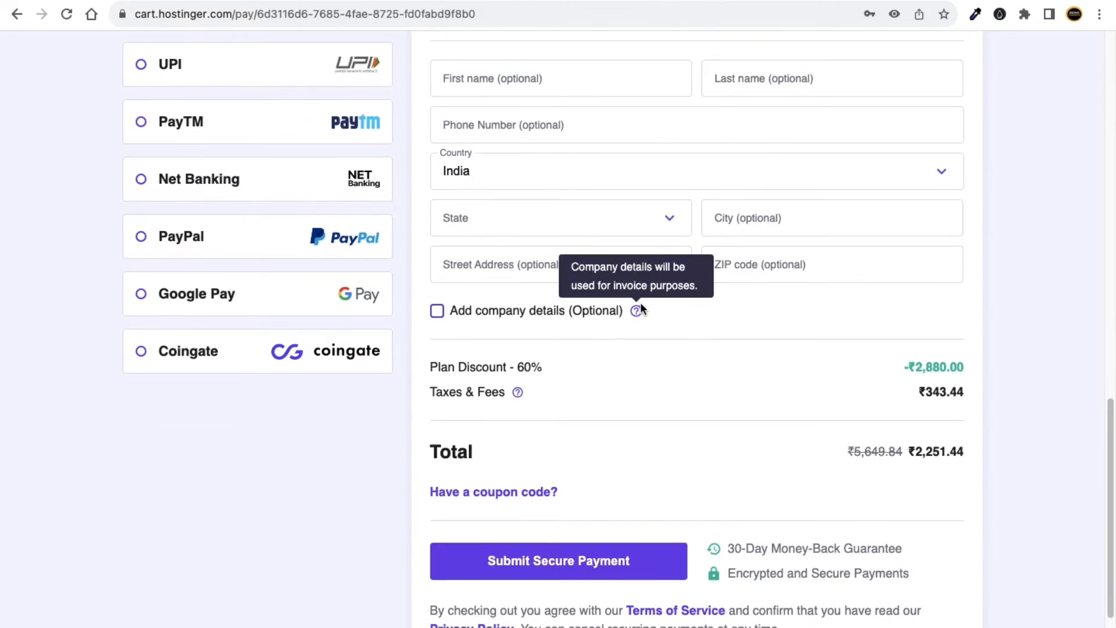
{"action": "scroll", "coordinate": [570, 340], "scroll_direction": "down", "scroll_amount": 2}
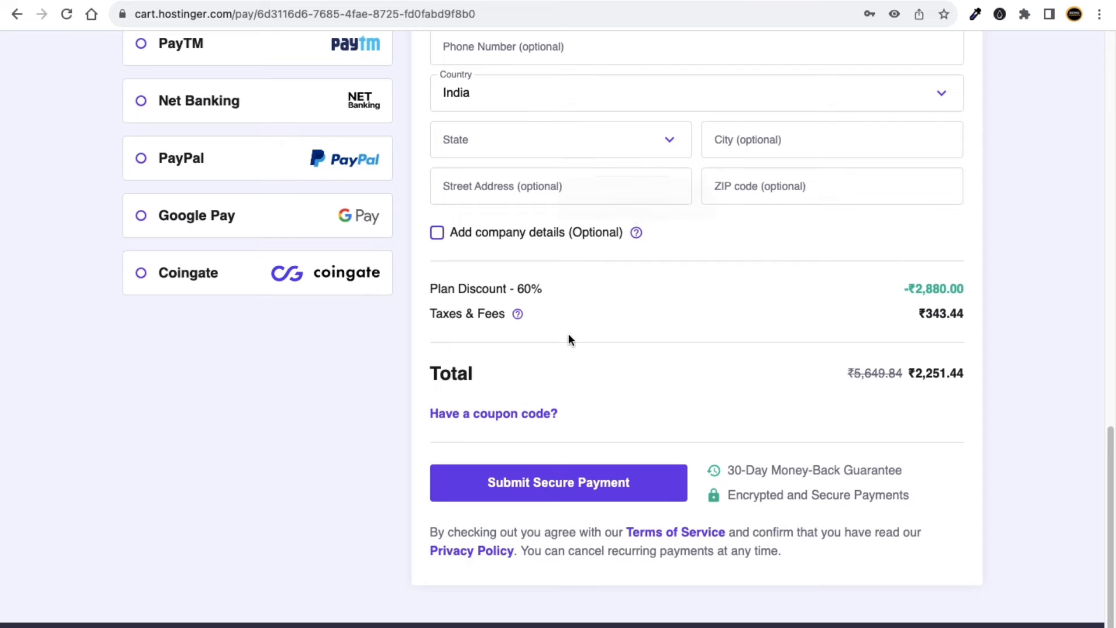
{"action": "left_click", "coordinate": [510, 417]}
{"action": "left_click", "coordinate": [472, 456]}
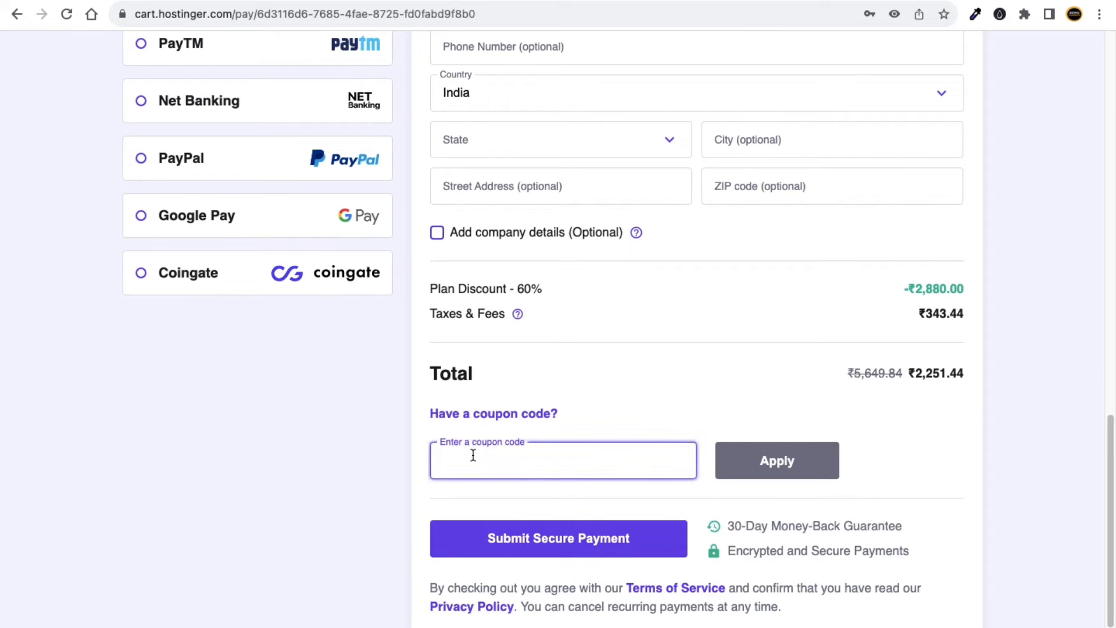
{"action": "type", "text": "BEIN"}
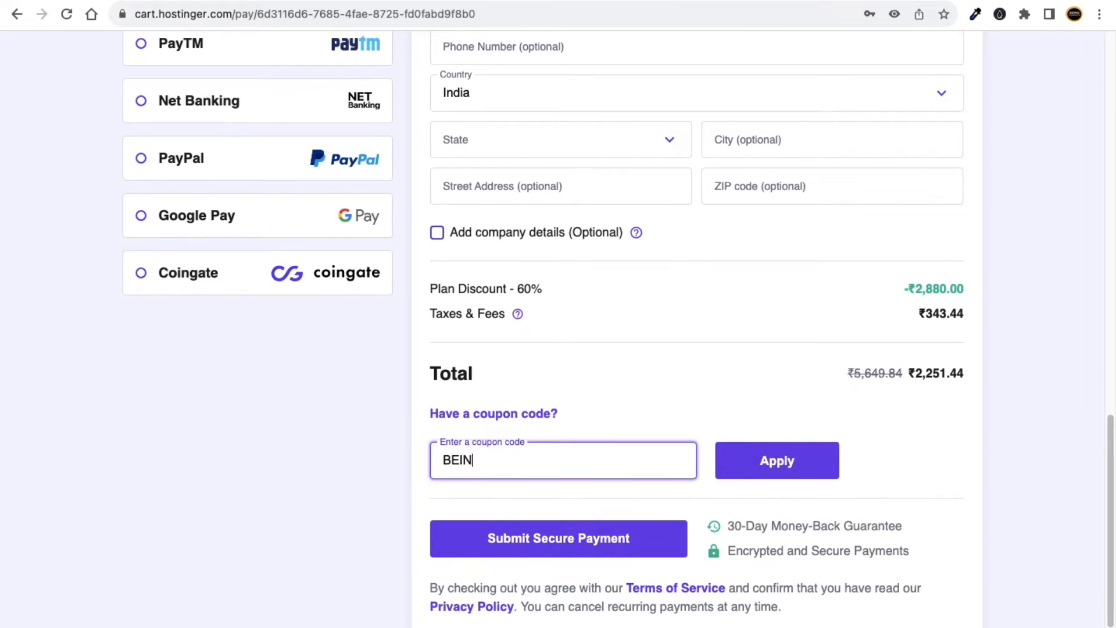
{"action": "type", "text": "GCOMMERCE"}
{"action": "scroll", "coordinate": [484, 473], "scroll_direction": "up", "scroll_amount": 5}
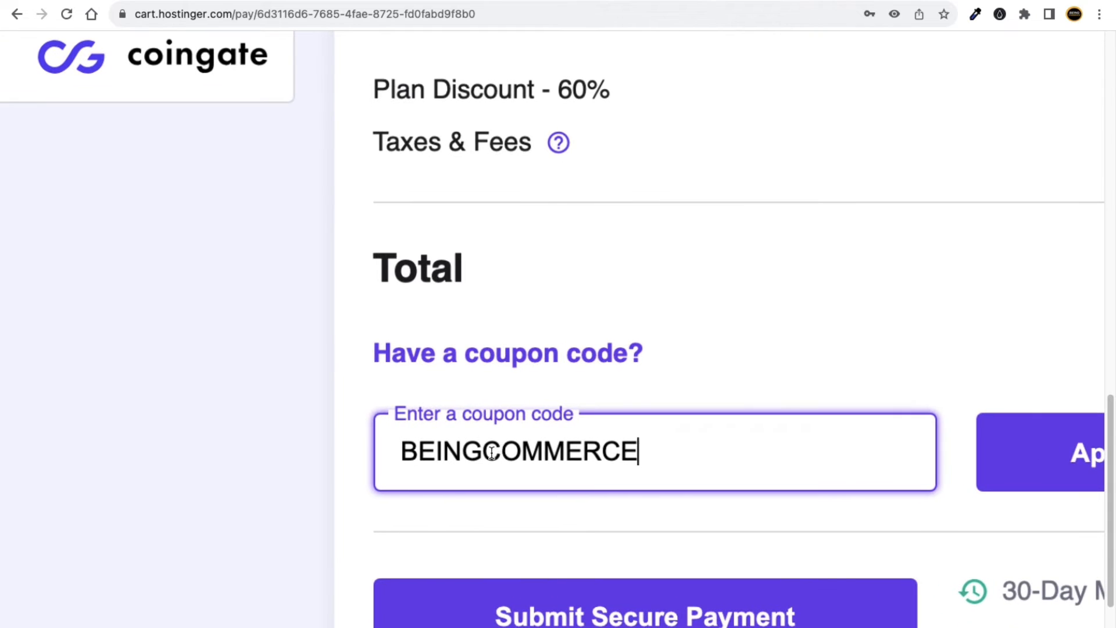
{"action": "scroll", "coordinate": [448, 457], "scroll_direction": "up", "scroll_amount": 4}
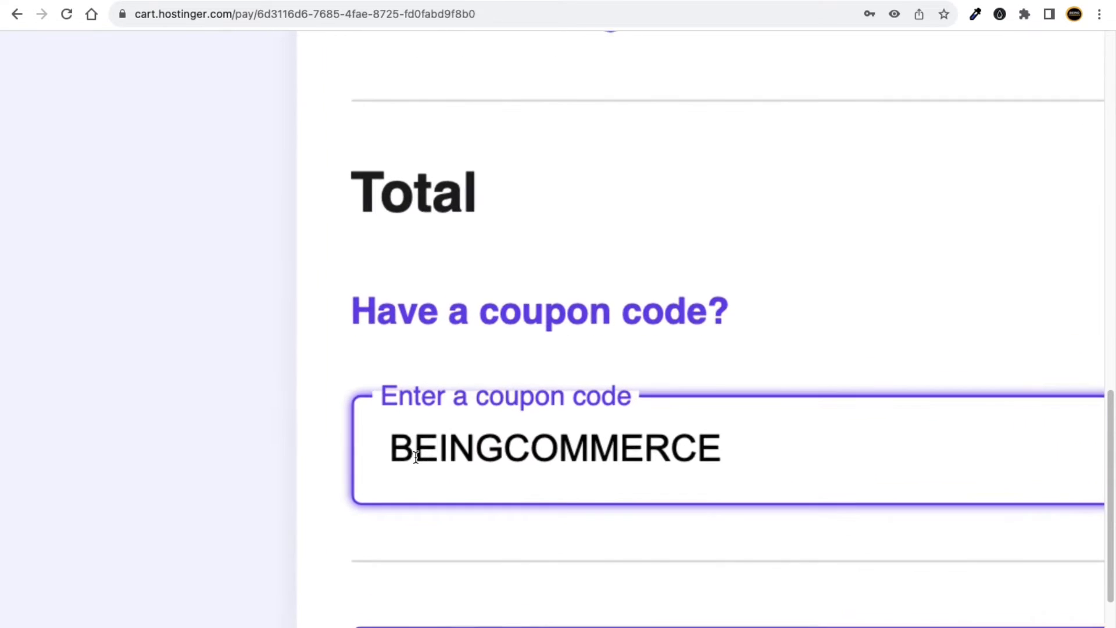
{"action": "scroll", "coordinate": [686, 445], "scroll_direction": "down", "scroll_amount": 5}
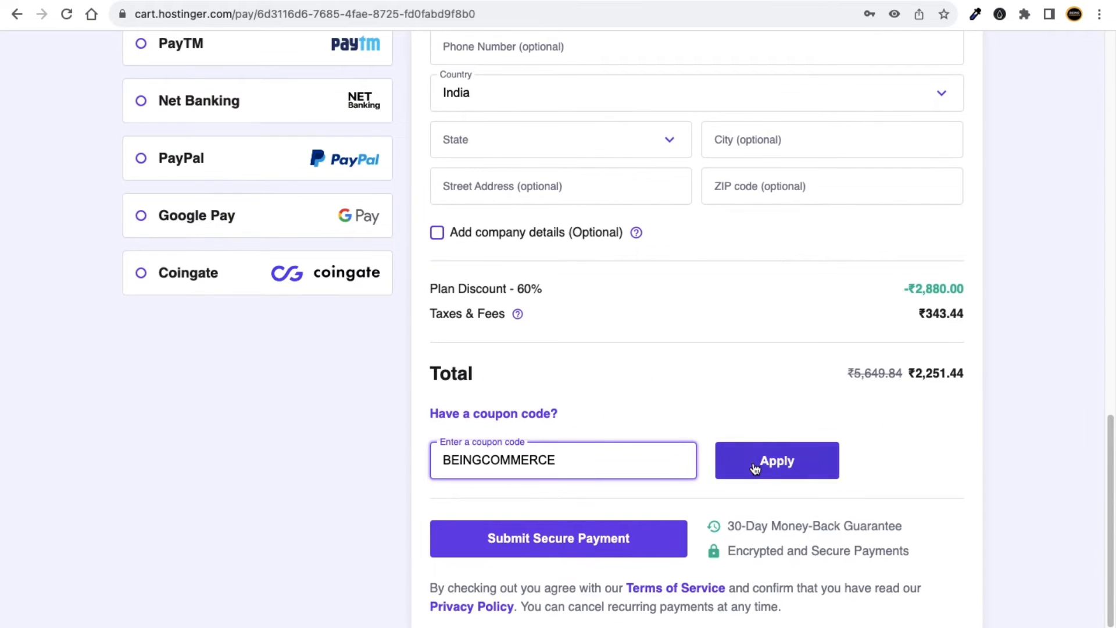
{"action": "left_click", "coordinate": [755, 465]}
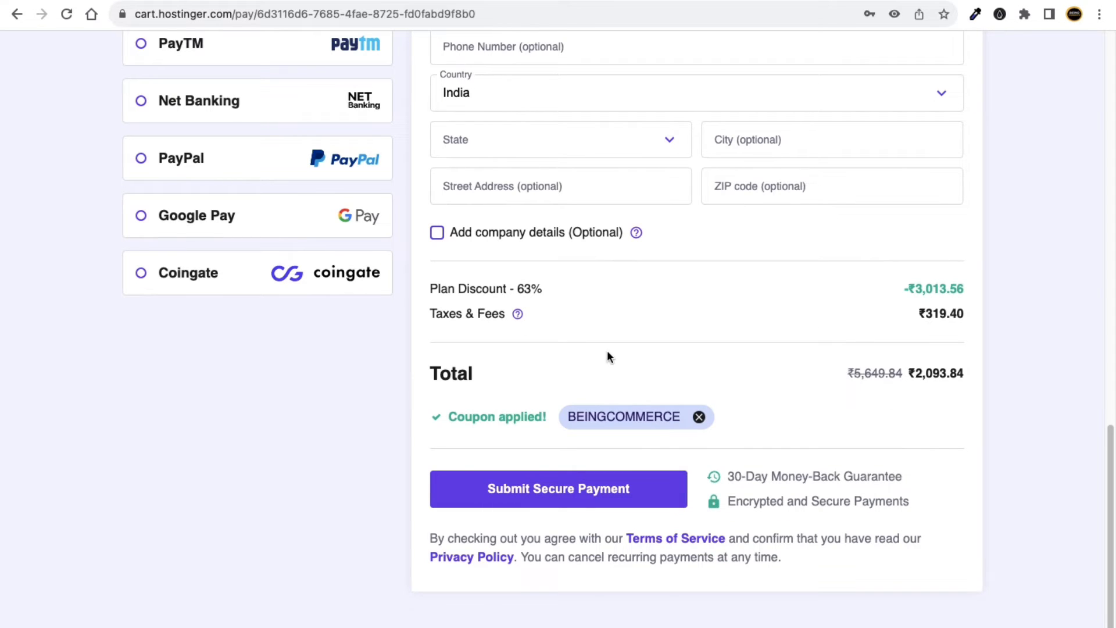
Scroll through the checkout to review the 63% discount, ₹2,093.84 total and Chhattīsgarh billing details.
{"action": "scroll", "coordinate": [607, 356], "scroll_direction": "up", "scroll_amount": 5}
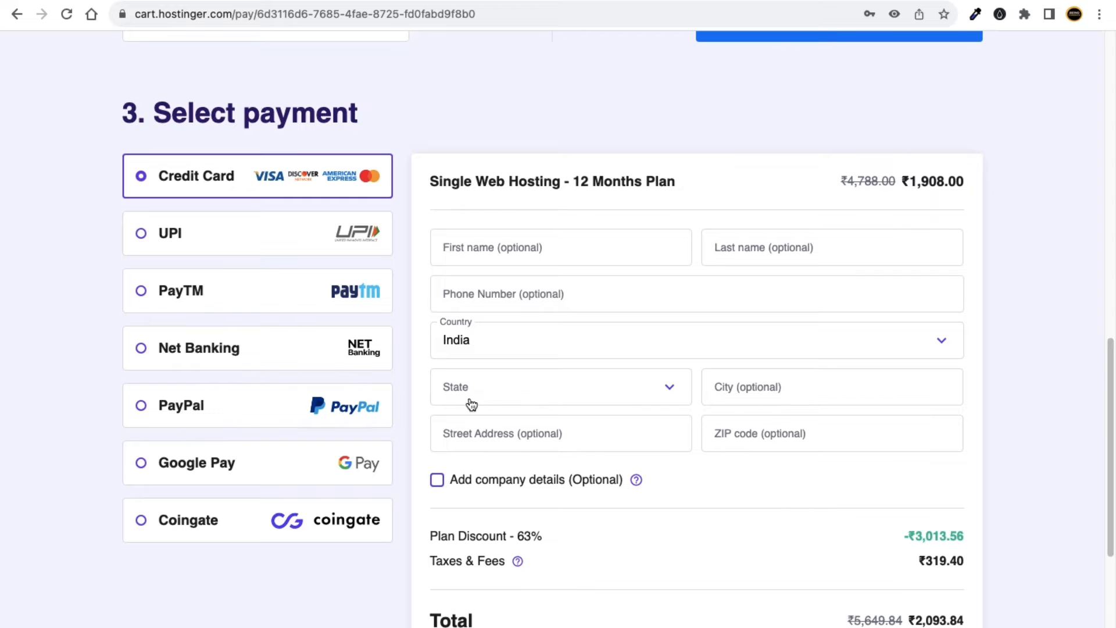
{"action": "scroll", "coordinate": [634, 407], "scroll_direction": "up", "scroll_amount": 1}
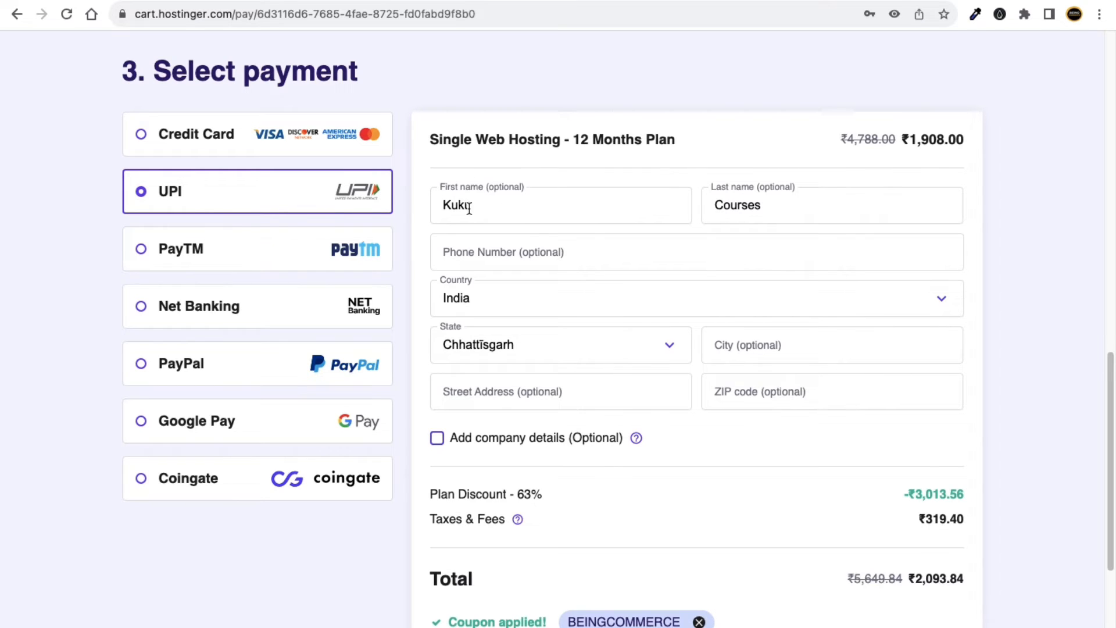
{"action": "scroll", "coordinate": [628, 331], "scroll_direction": "down", "scroll_amount": 2}
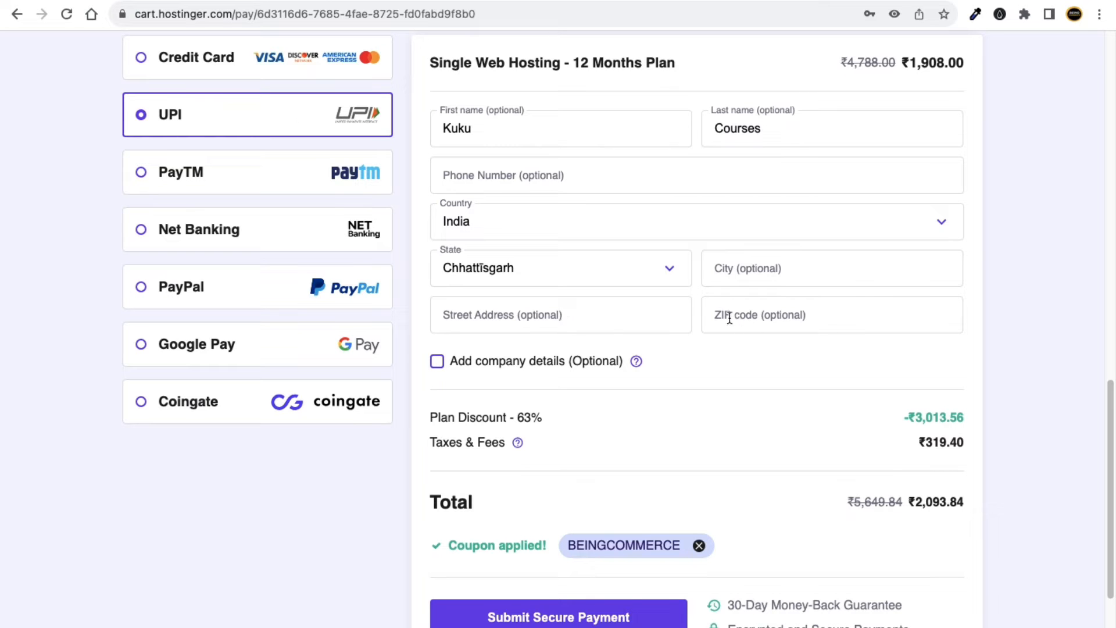
{"action": "scroll", "coordinate": [514, 372], "scroll_direction": "down", "scroll_amount": 1}
{"action": "scroll", "coordinate": [546, 412], "scroll_direction": "down", "scroll_amount": 3}
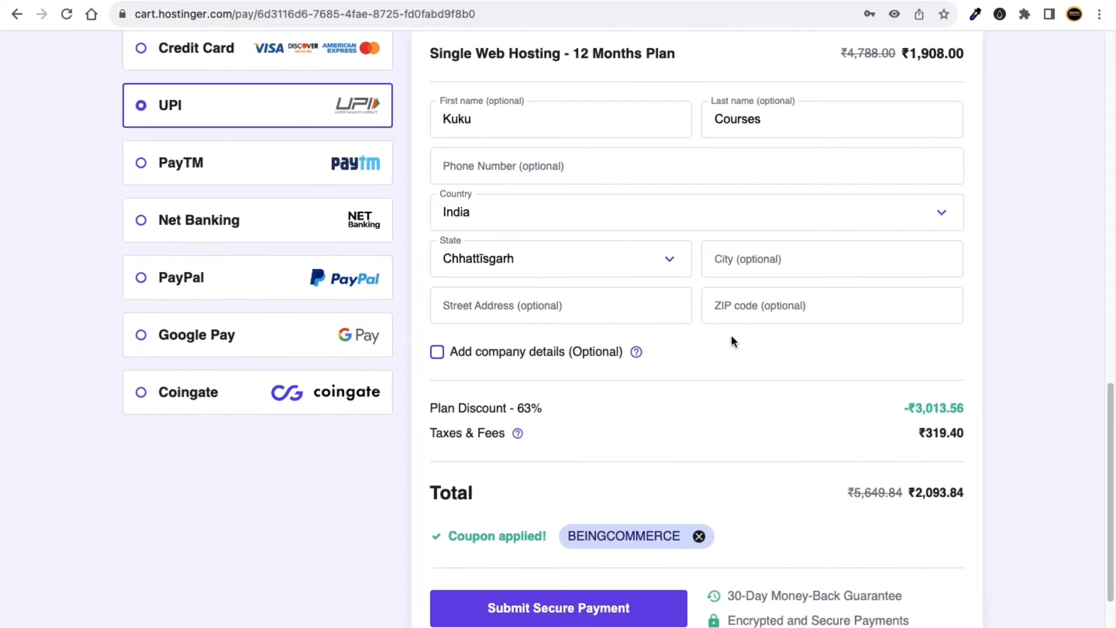
{"action": "scroll", "coordinate": [648, 363], "scroll_direction": "down", "scroll_amount": 1}
{"action": "scroll", "coordinate": [295, 257], "scroll_direction": "up", "scroll_amount": 4}
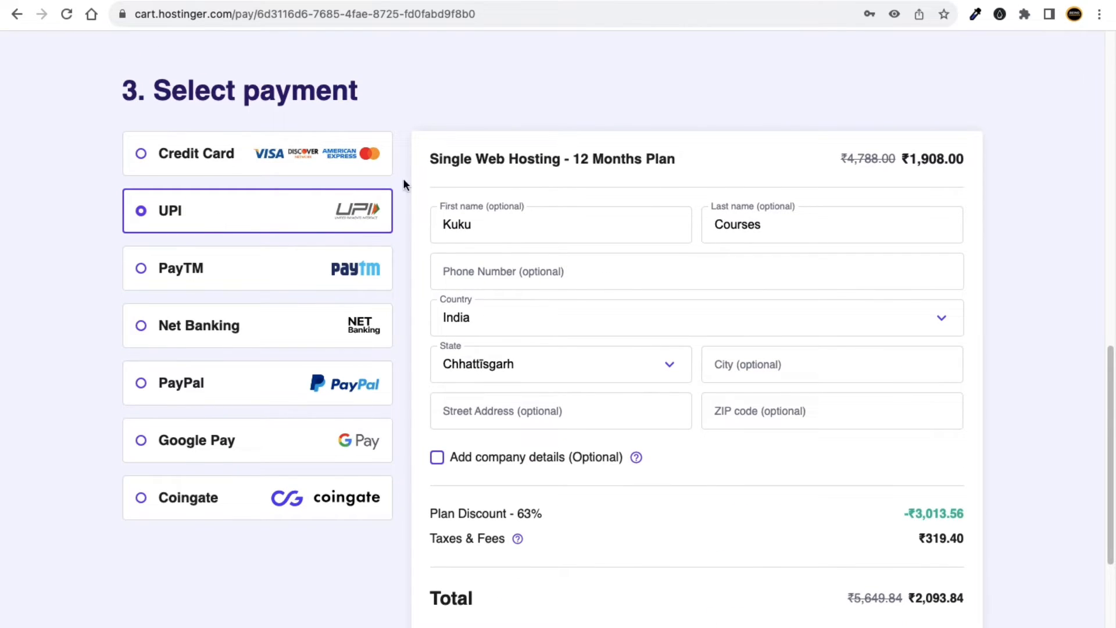
{"action": "scroll", "coordinate": [550, 385], "scroll_direction": "down", "scroll_amount": 1}
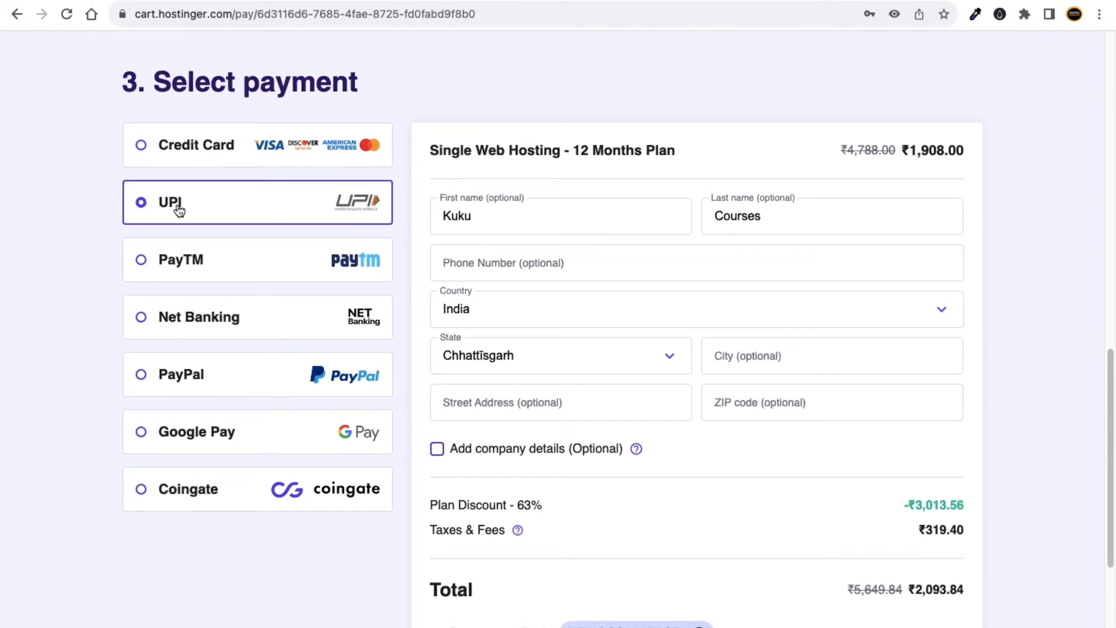
{"action": "scroll", "coordinate": [413, 296], "scroll_direction": "down", "scroll_amount": 5}
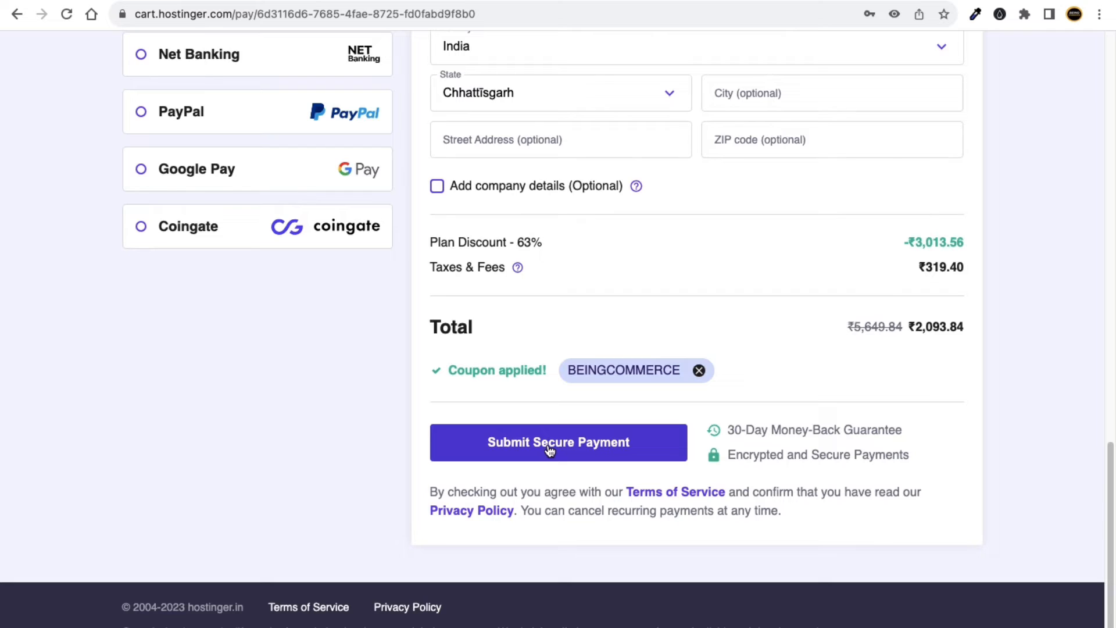
Submit the hosting payment, skip the onboarding survey, and choose to create a new website.
{"action": "left_click", "coordinate": [550, 451]}
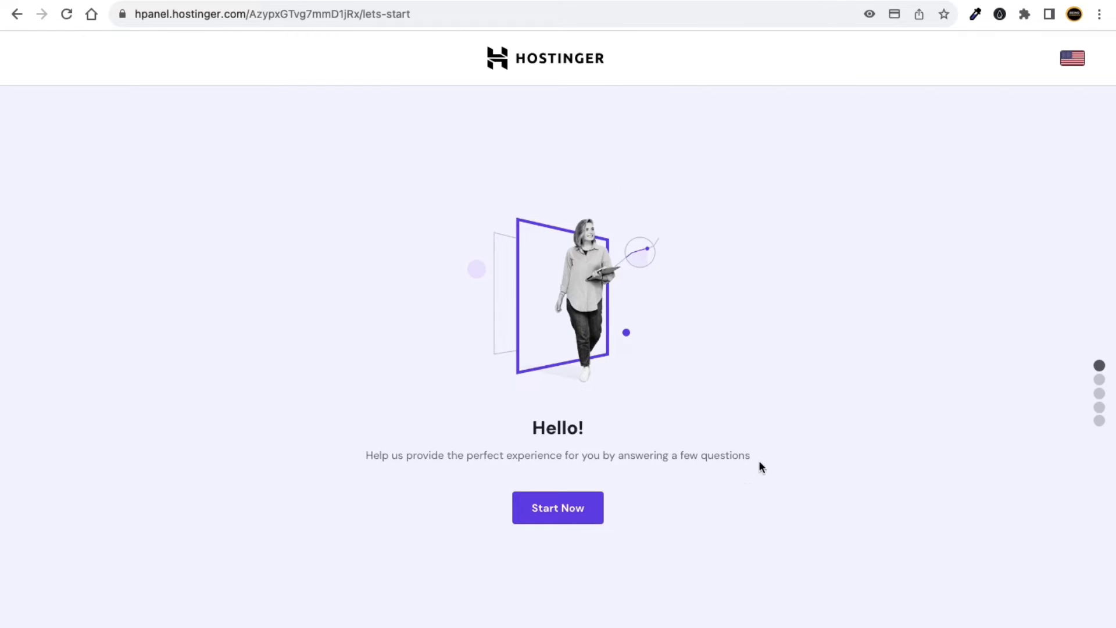
{"action": "left_click", "coordinate": [561, 511]}
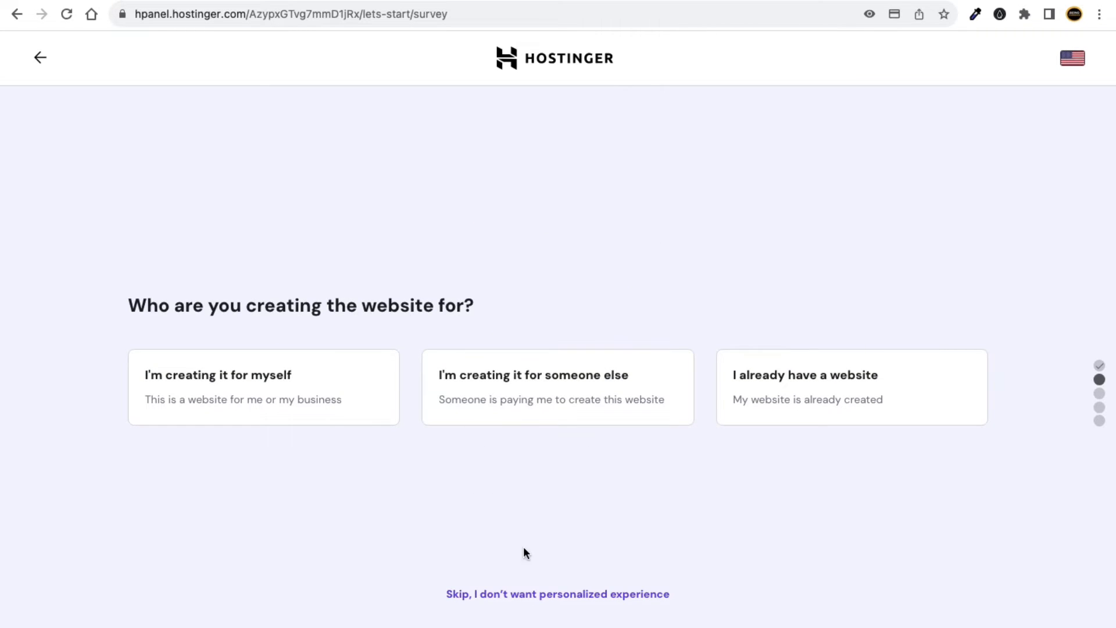
{"action": "left_click", "coordinate": [511, 595]}
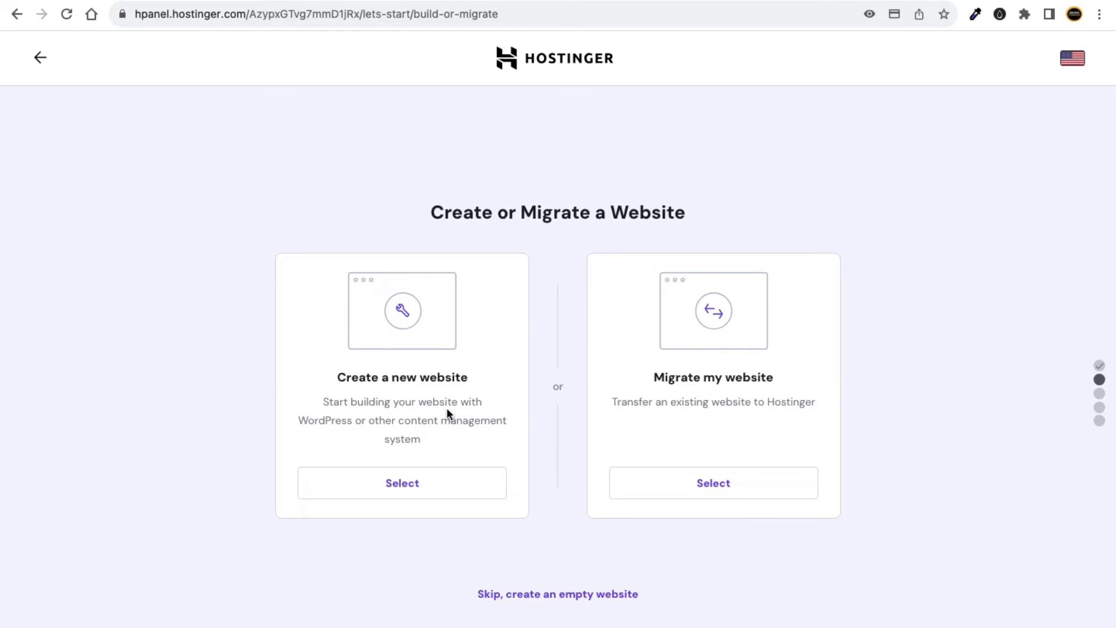
{"action": "left_click", "coordinate": [534, 596]}
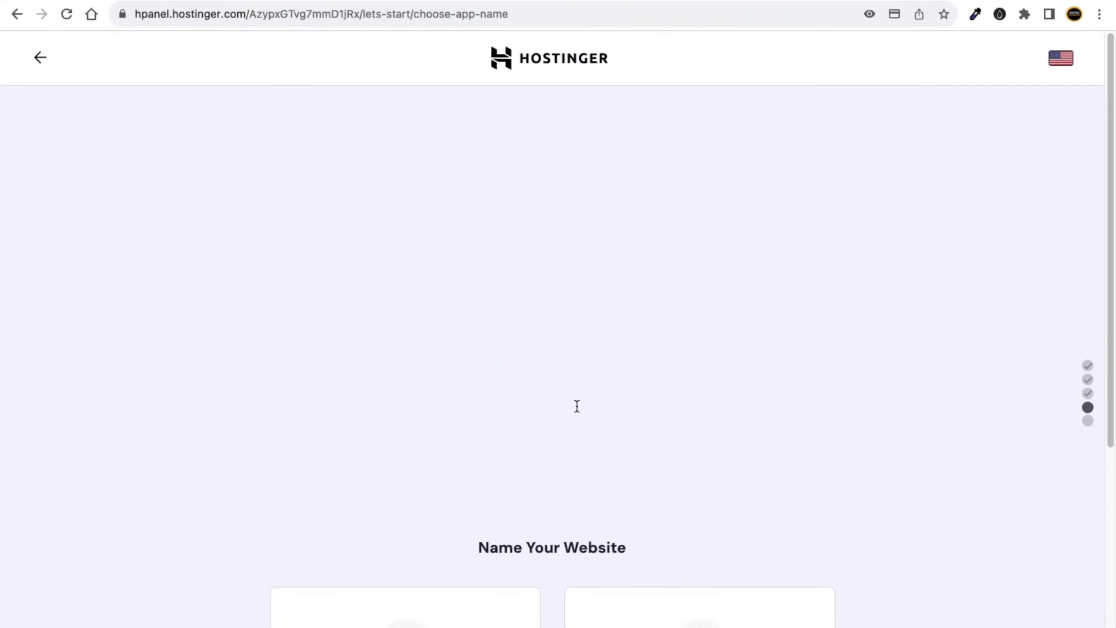
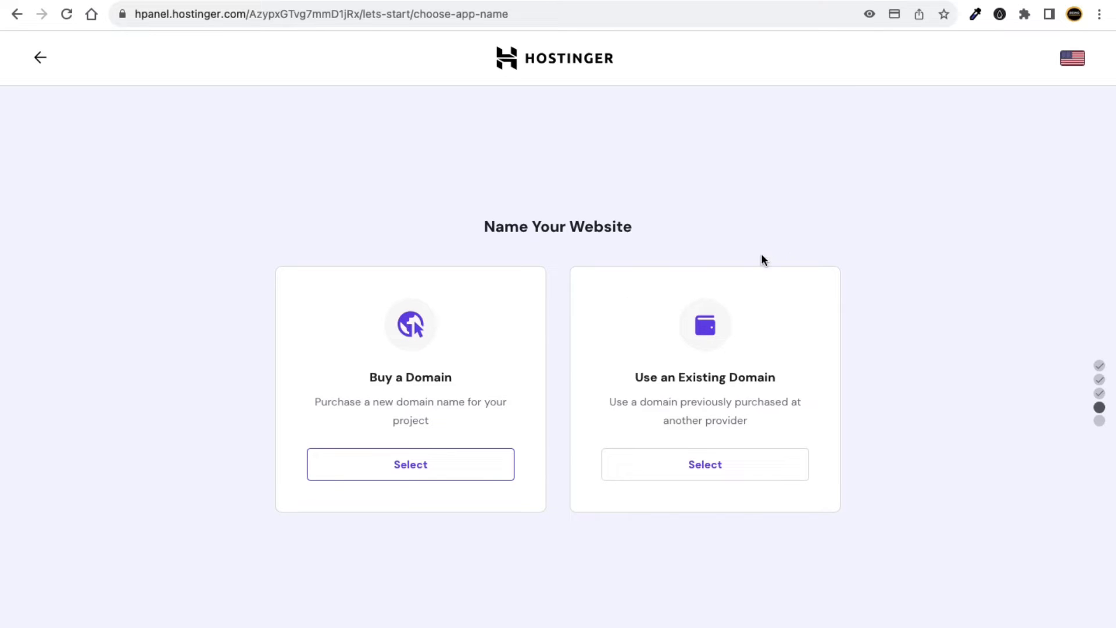
Open kukucourses.in's domain management page in Namecheap via my-link.in/namecheap and the Domain List.
{"action": "key", "text": "super+t"}
{"action": "type", "text": "My-link.in/namecheap"}
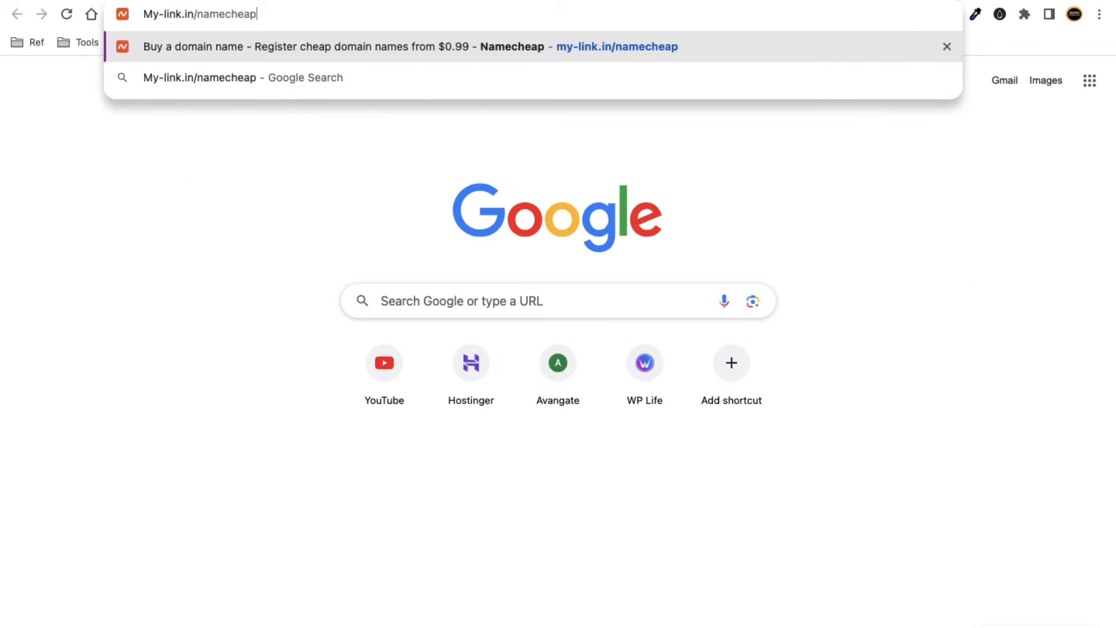
{"action": "key", "text": "Return"}
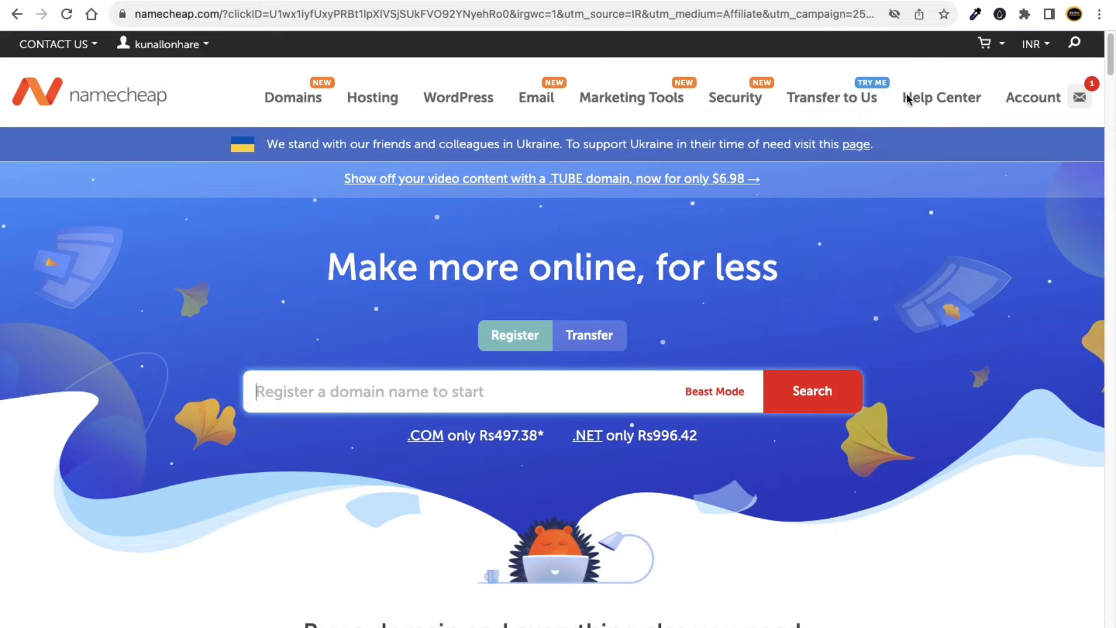
{"action": "mouse_move", "coordinate": [1026, 105]}
{"action": "mouse_move", "coordinate": [948, 104]}
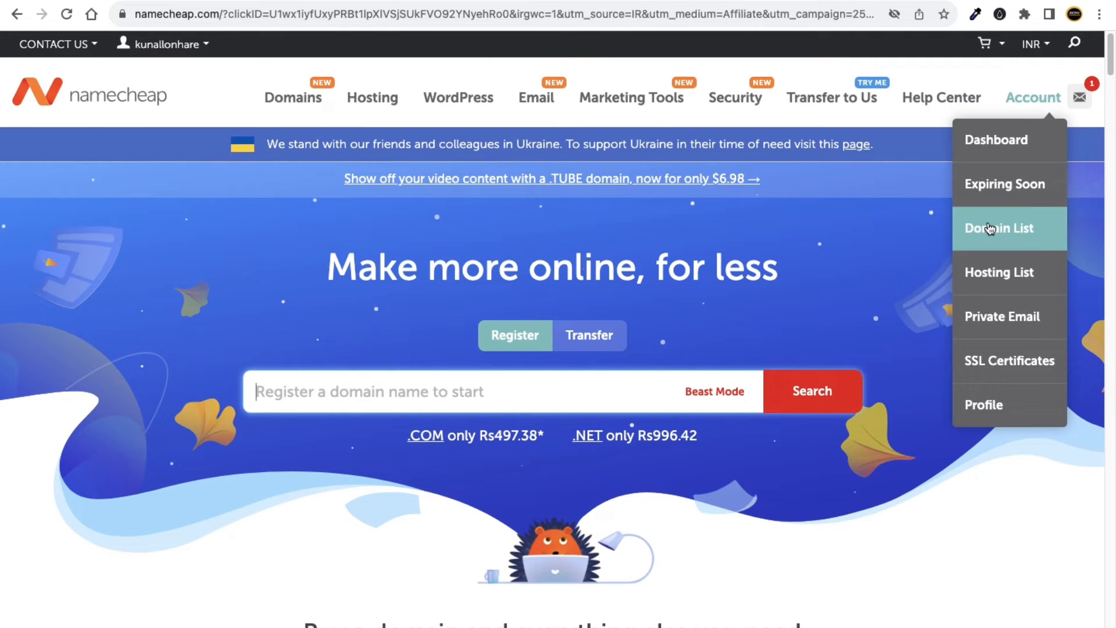
{"action": "left_click", "coordinate": [992, 228]}
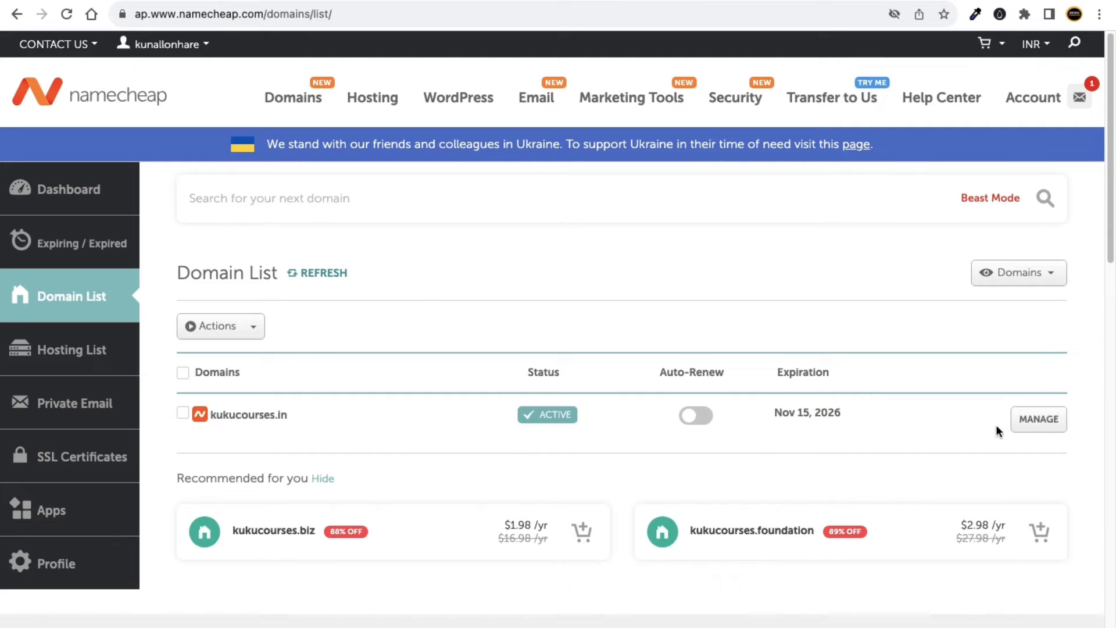
{"action": "left_click", "coordinate": [1048, 432]}
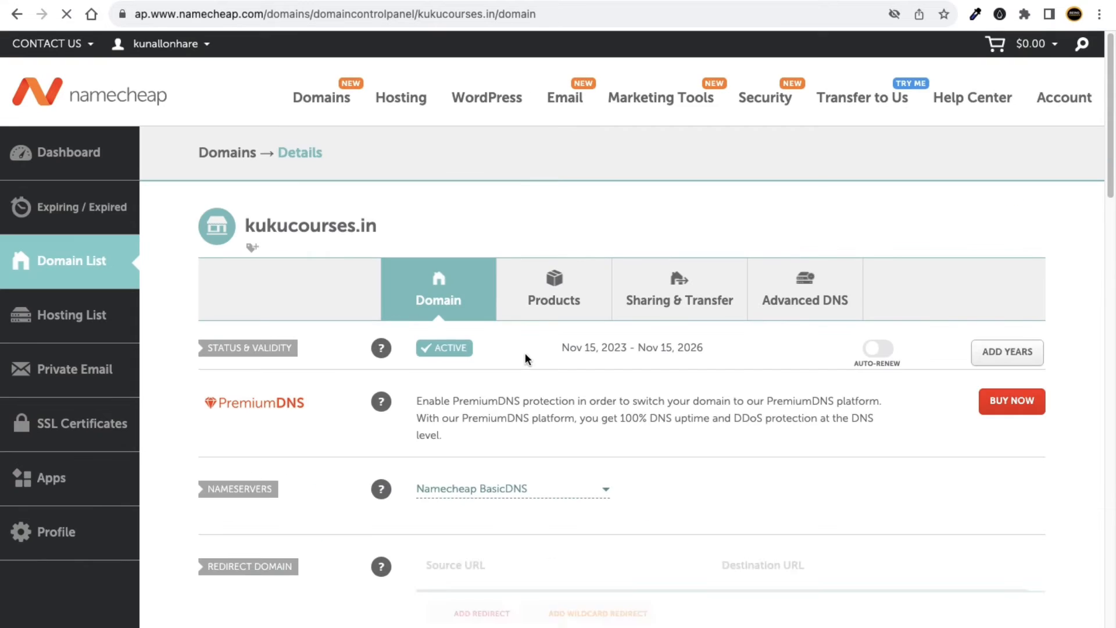
Copy the domain name kukucourses.in from the Namecheap domain page.
{"action": "left_click_drag", "start_coordinate": [245, 226], "coordinate": [377, 227]}
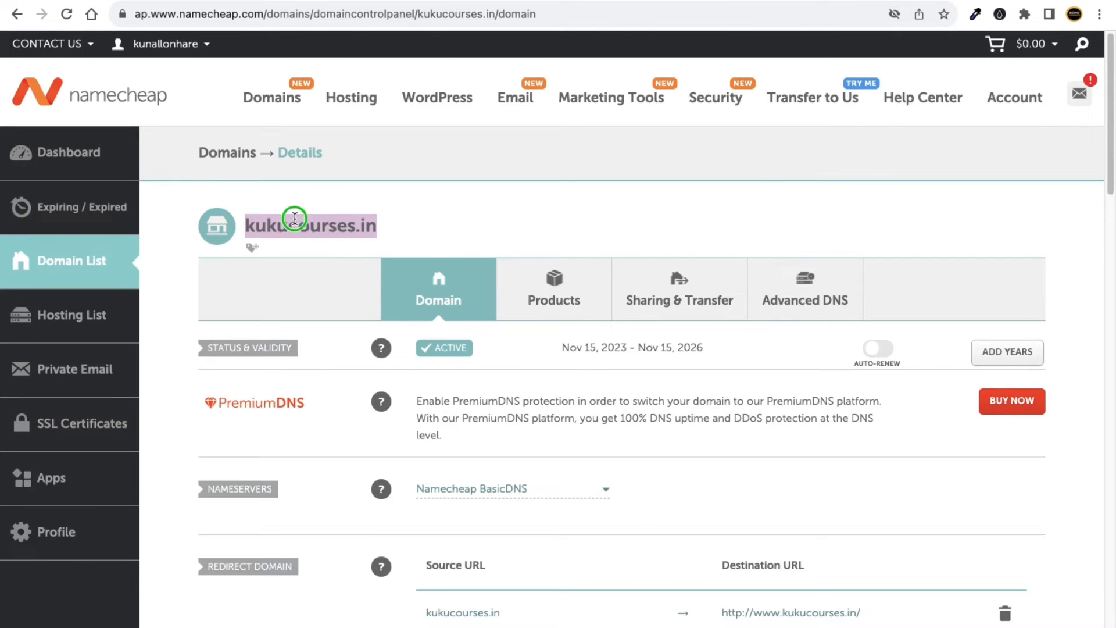
{"action": "right_click", "coordinate": [296, 216]}
{"action": "left_click", "coordinate": [314, 251]}
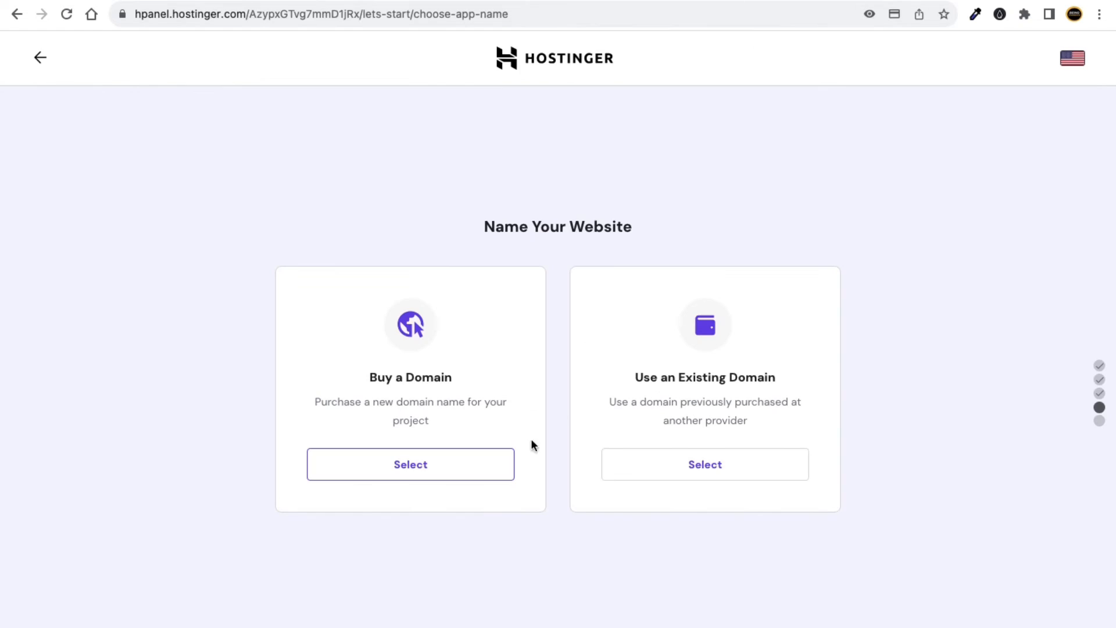
{"action": "left_click_drag", "start_coordinate": [643, 376], "coordinate": [738, 375]}
{"action": "left_click", "coordinate": [753, 378]}
Paste kukucourses.in into Hostinger's Use an Existing Domain field and continue with it.
{"action": "left_click", "coordinate": [713, 464]}
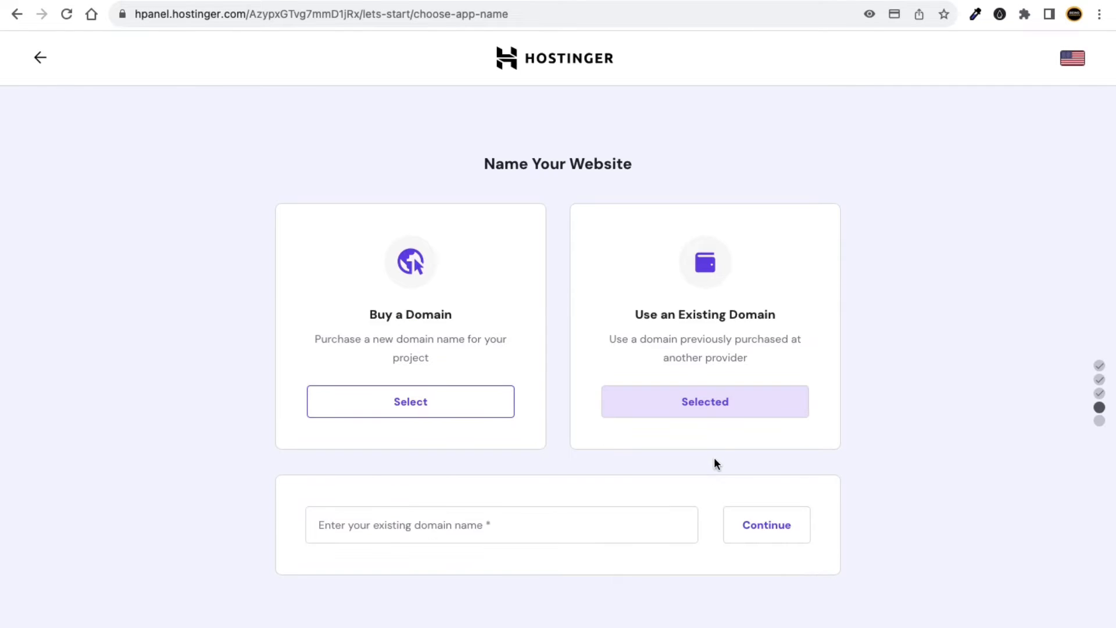
{"action": "left_click", "coordinate": [430, 516]}
{"action": "right_click", "coordinate": [424, 519]}
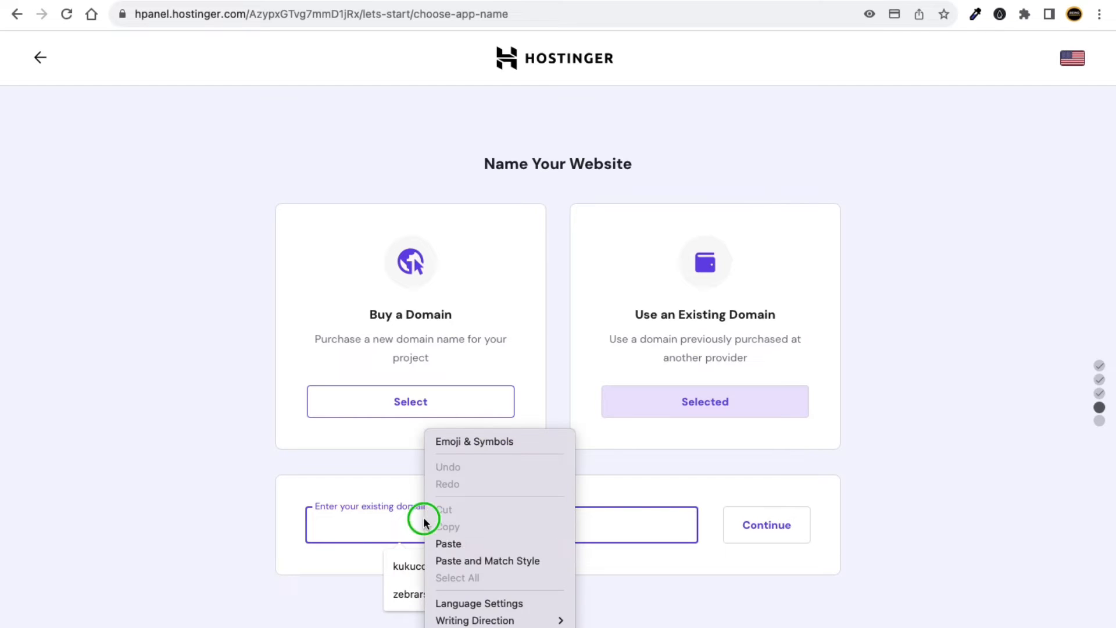
{"action": "left_click", "coordinate": [451, 543]}
{"action": "left_click", "coordinate": [277, 528]}
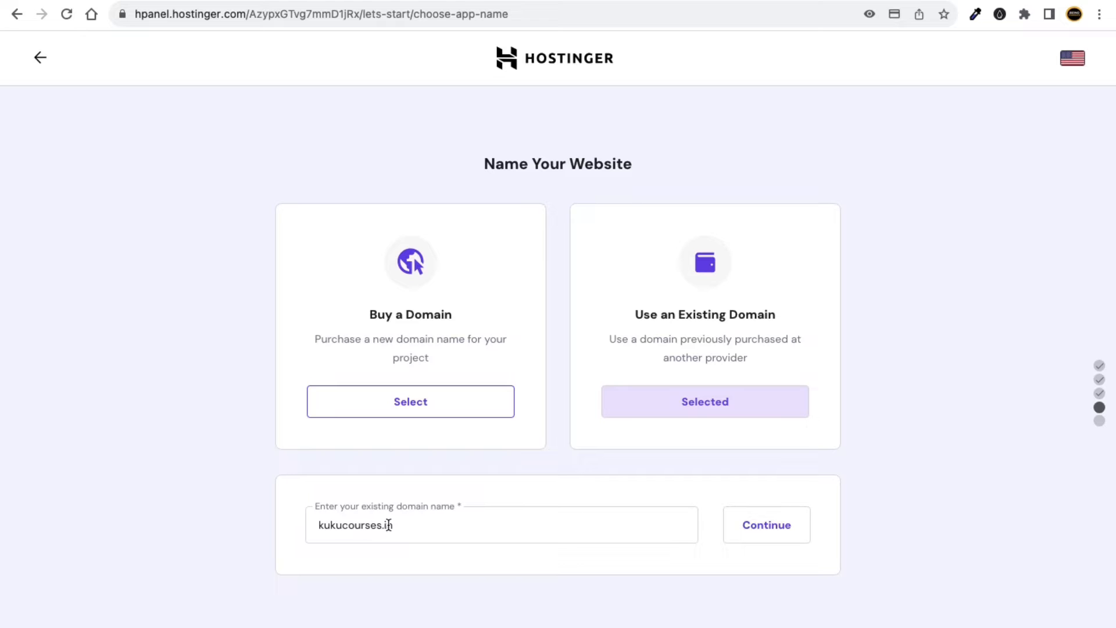
{"action": "left_click", "coordinate": [911, 2]}
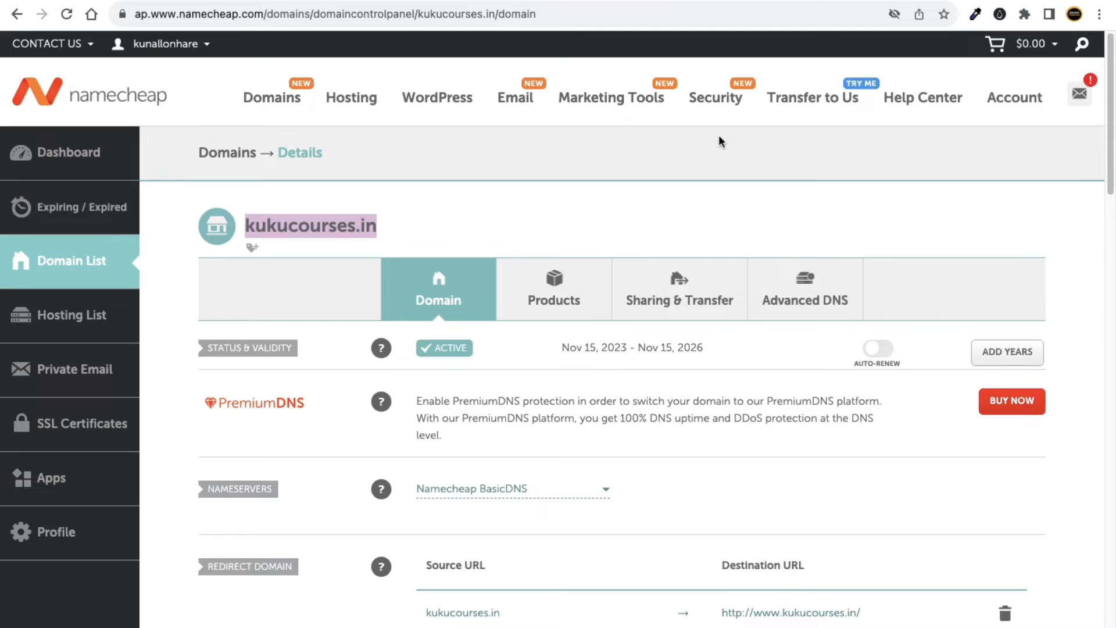
{"action": "mouse_move", "coordinate": [268, 111]}
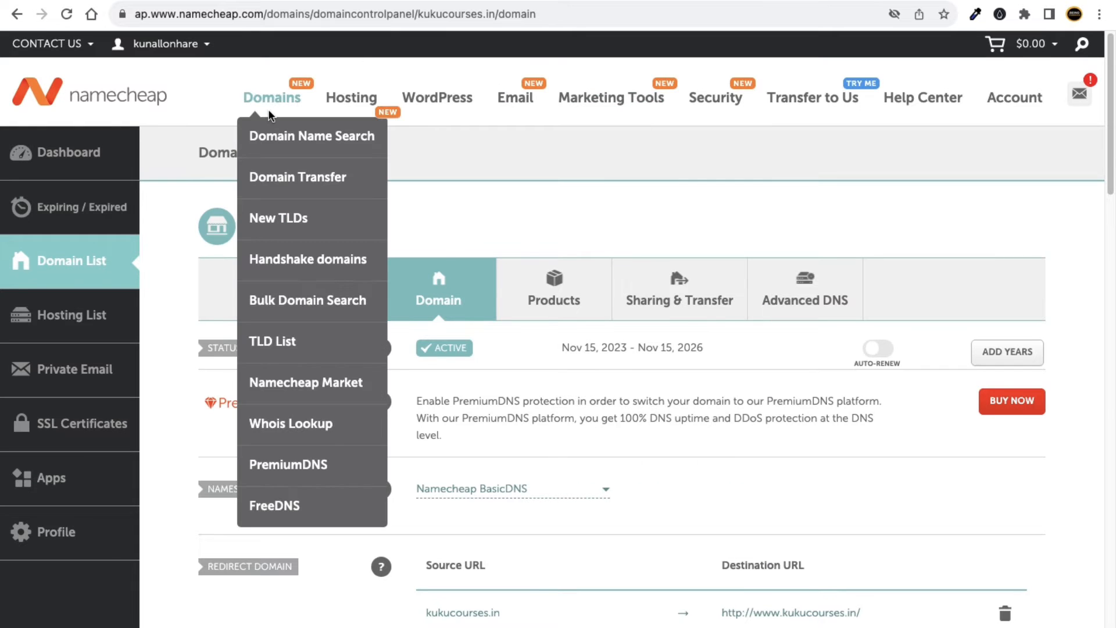
{"action": "left_click", "coordinate": [758, 0]}
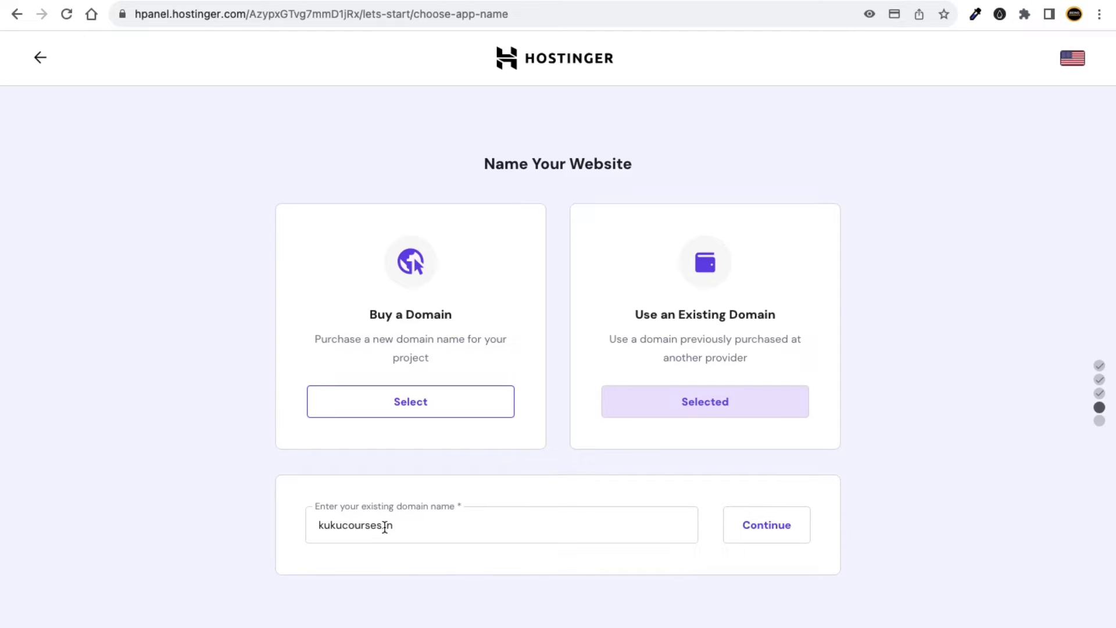
{"action": "left_click", "coordinate": [776, 536]}
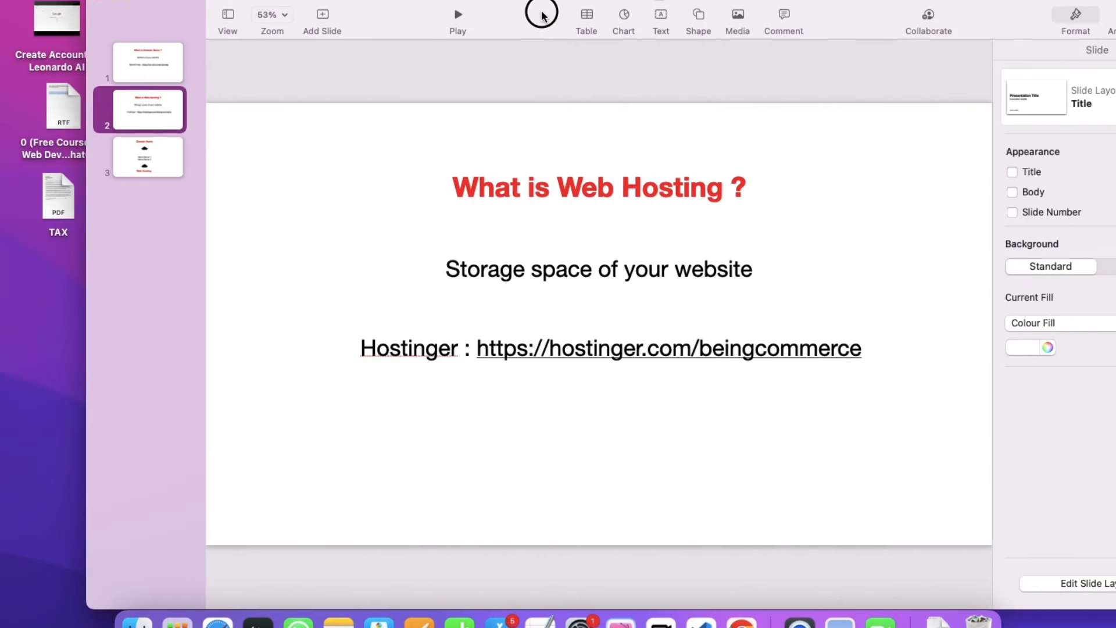
Show Keynote slide 3 and highlight its Domain Name, Web Hosting and Name Server 1/2 labels.
{"action": "left_click_drag", "start_coordinate": [542, 14], "coordinate": [456, 15]}
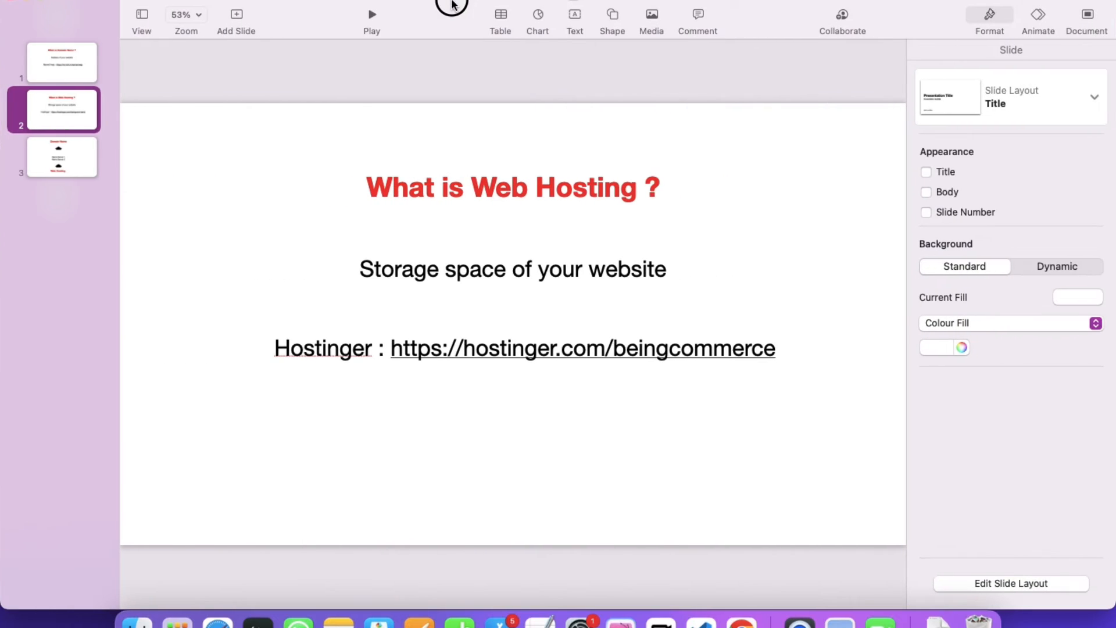
{"action": "left_click", "coordinate": [98, 163]}
{"action": "double_click", "coordinate": [485, 160]}
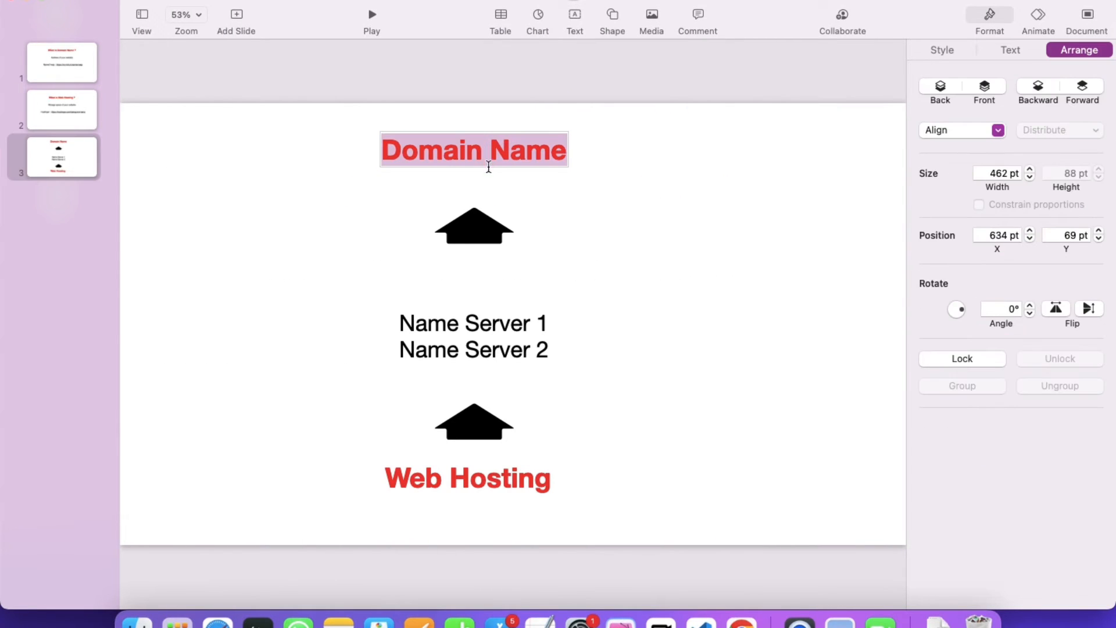
{"action": "left_click", "coordinate": [445, 475]}
{"action": "double_click", "coordinate": [446, 476]}
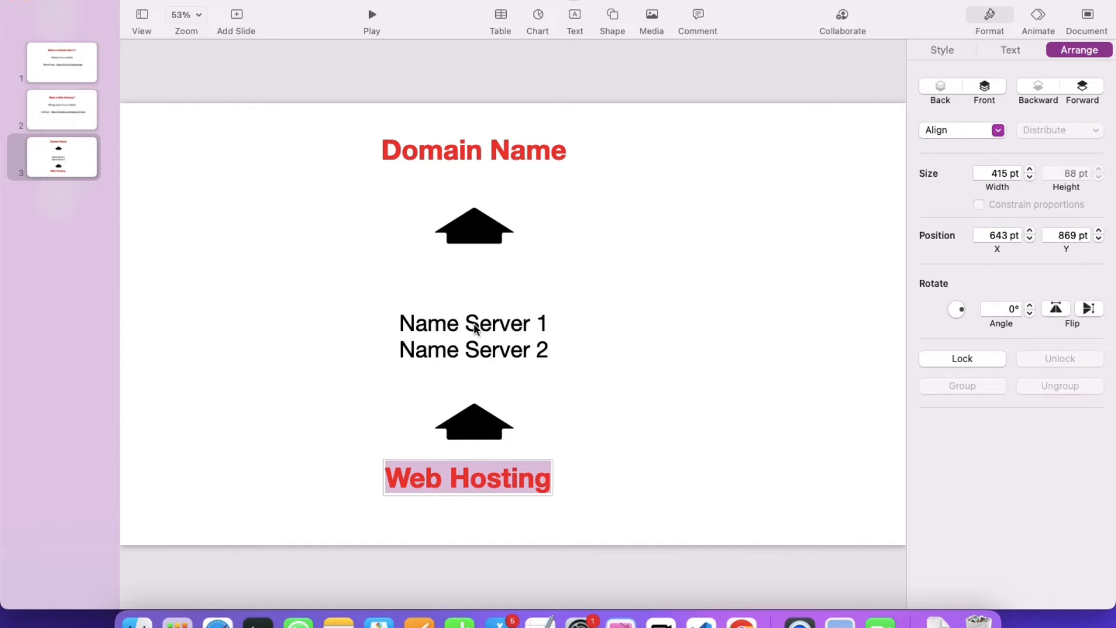
{"action": "left_click", "coordinate": [452, 328]}
{"action": "double_click", "coordinate": [452, 329]}
{"action": "triple_click", "coordinate": [461, 338]}
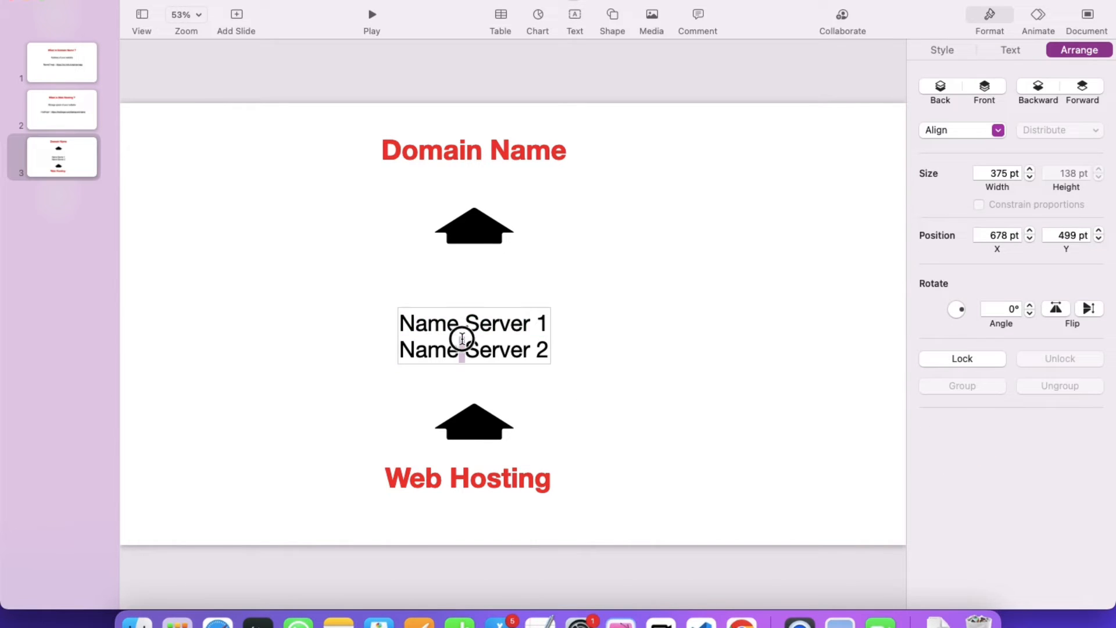
{"action": "key", "text": "ctrl+Right"}
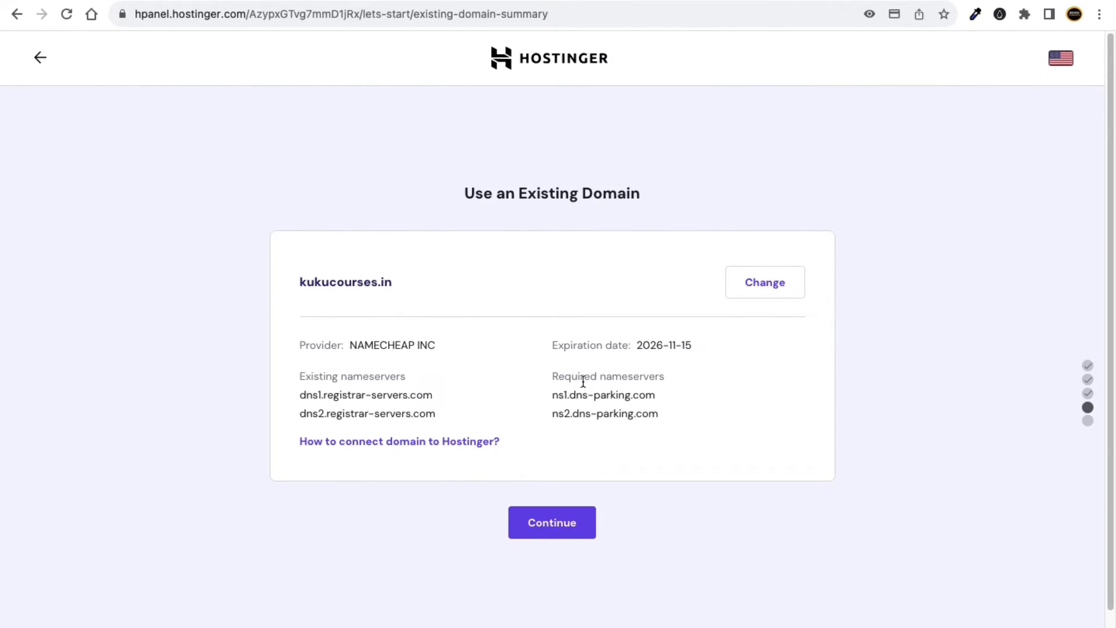
Highlight the required nameservers ns1.dns-parking.com and ns2.dns-parking.com, then return to Namecheap.
{"action": "scroll", "coordinate": [579, 377], "scroll_direction": "up", "scroll_amount": 5}
{"action": "left_click_drag", "start_coordinate": [522, 397], "coordinate": [683, 403]}
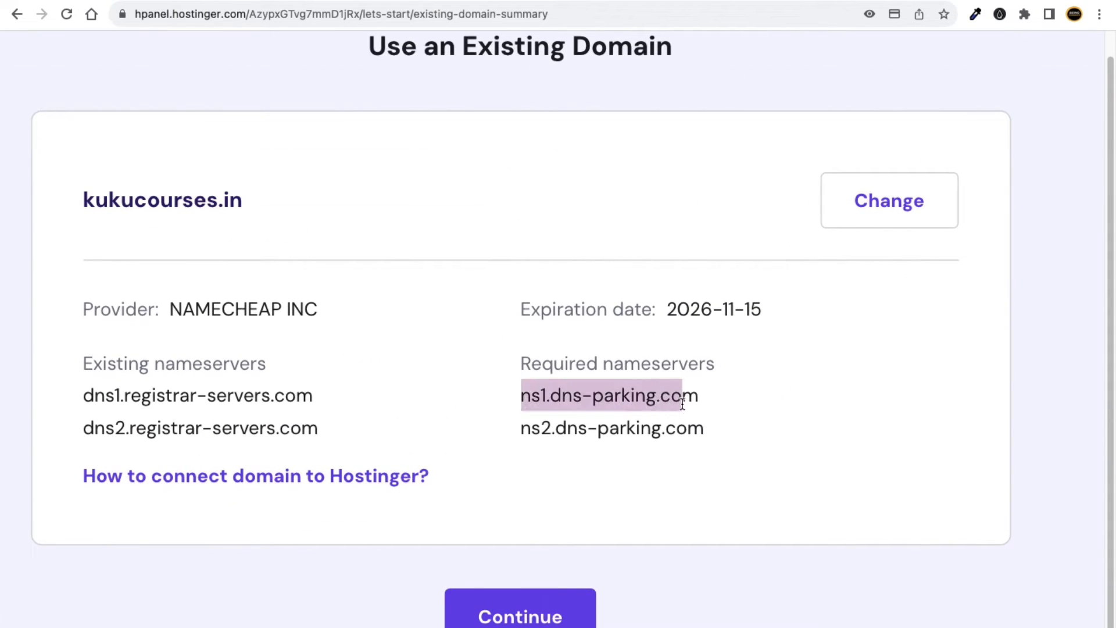
{"action": "left_click_drag", "start_coordinate": [521, 432], "coordinate": [707, 434]}
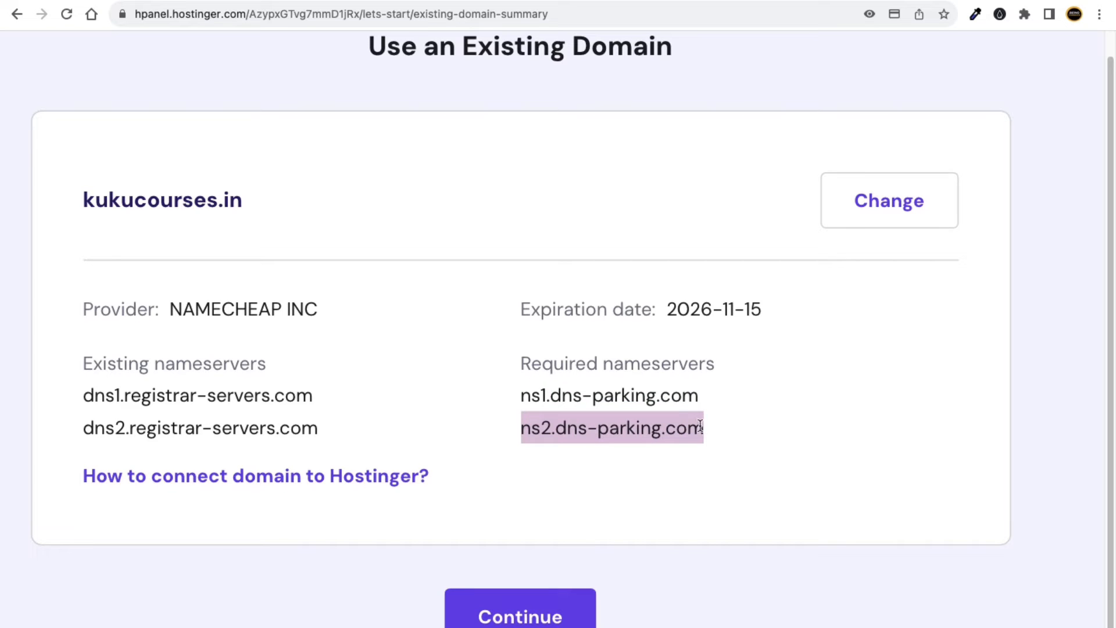
{"action": "key", "text": "ctrl+Left"}
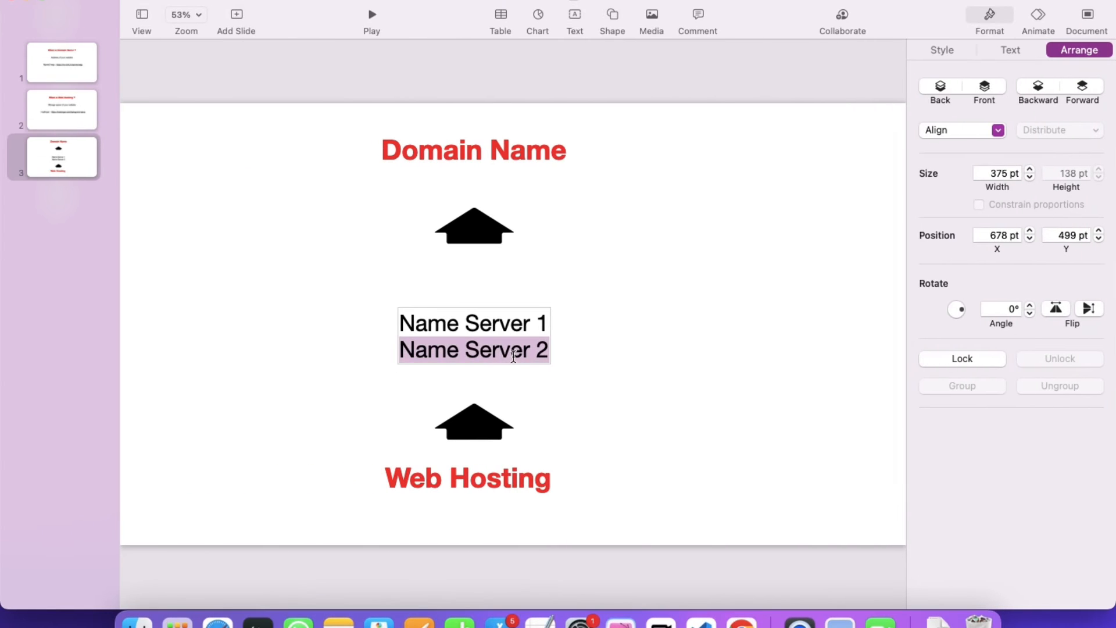
{"action": "left_click", "coordinate": [549, 404]}
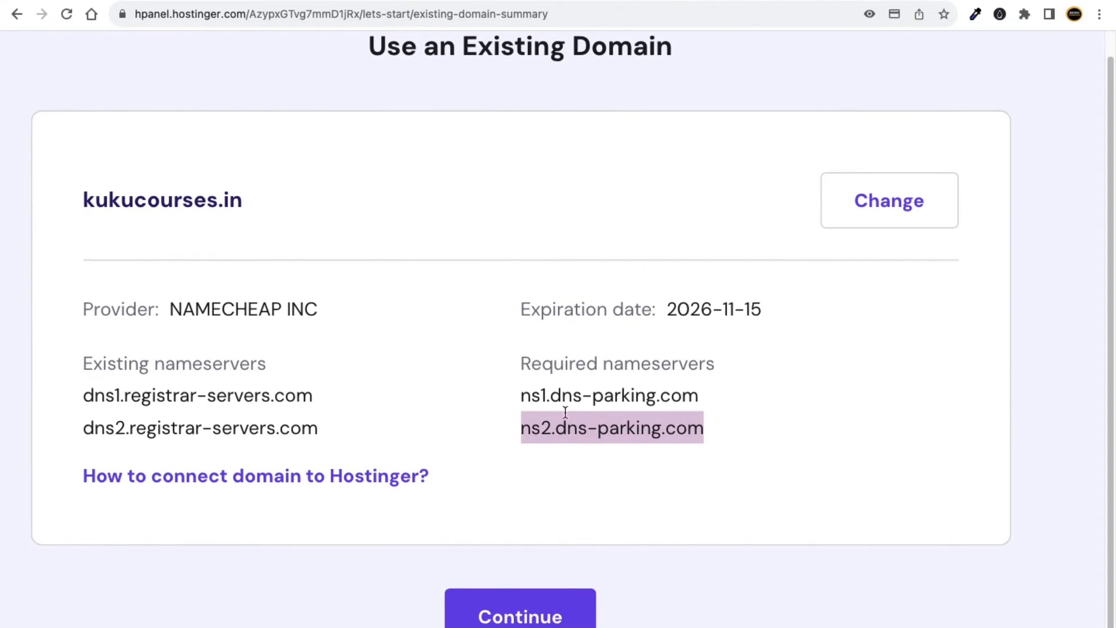
{"action": "key", "text": "super+minus"}
{"action": "key", "text": "super+minus"}
{"action": "key", "text": "super+minus"}
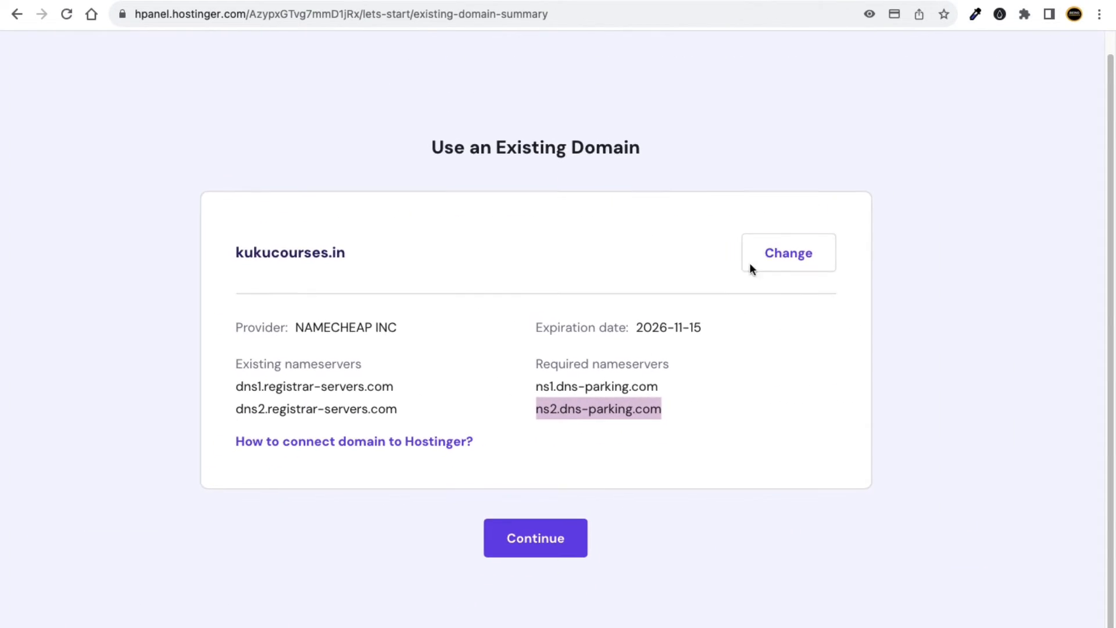
{"action": "left_click", "coordinate": [869, 1]}
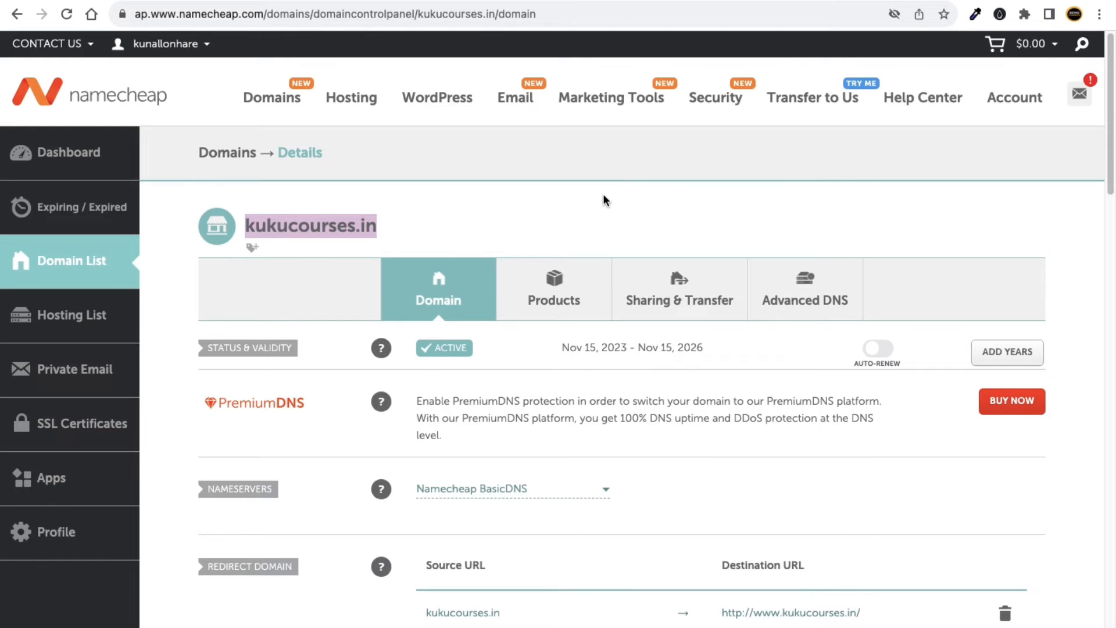
Switch kukucourses.in's nameservers in Namecheap from BasicDNS to Custom DNS.
{"action": "left_click", "coordinate": [555, 203]}
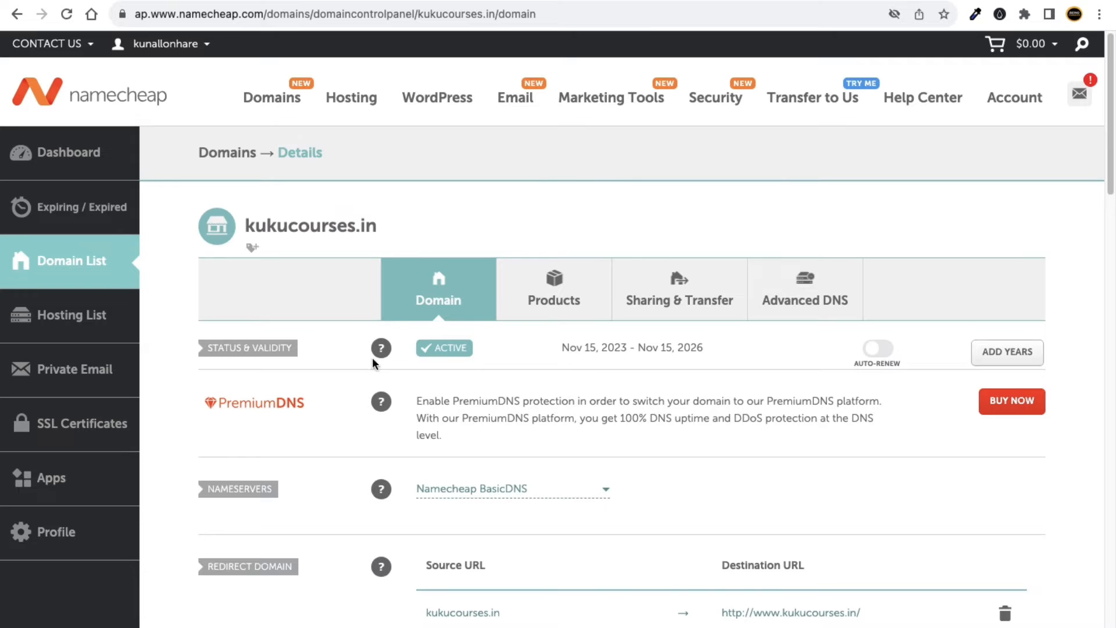
{"action": "scroll", "coordinate": [531, 370], "scroll_direction": "down", "scroll_amount": 3}
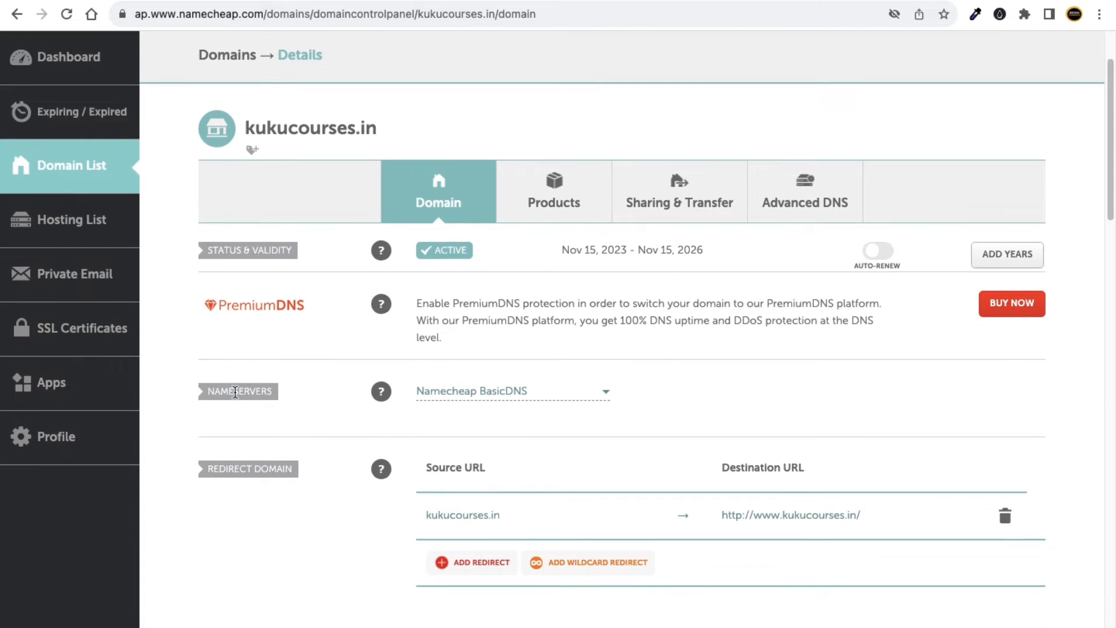
{"action": "left_click", "coordinate": [466, 398]}
{"action": "left_click", "coordinate": [461, 469]}
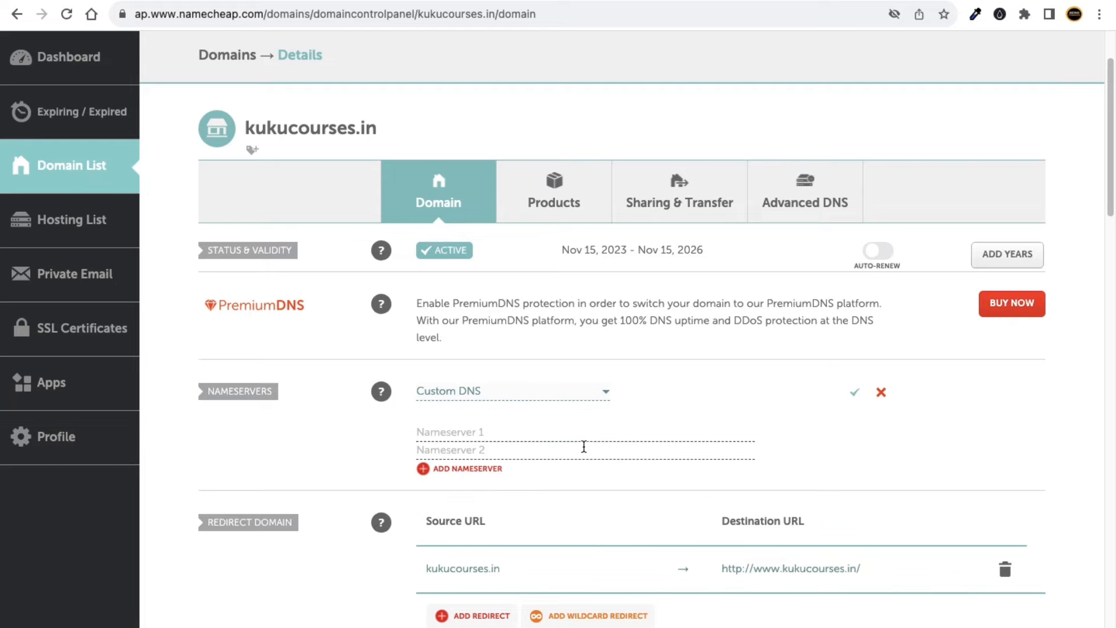
{"action": "left_click", "coordinate": [532, 432]}
{"action": "left_click", "coordinate": [503, 446]}
{"action": "left_click", "coordinate": [507, 434]}
Copy ns1.dns-parking.com from Hostinger and paste it as Nameserver 1.
{"action": "left_click", "coordinate": [761, 2]}
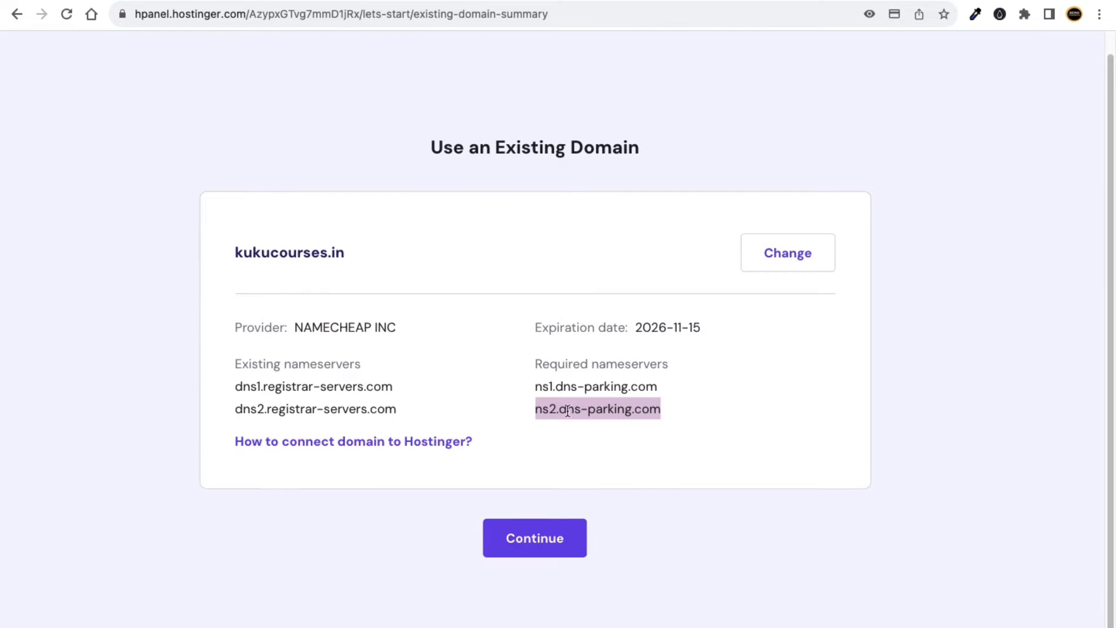
{"action": "double_click", "coordinate": [582, 386]}
{"action": "left_click", "coordinate": [657, 386]}
{"action": "left_click_drag", "start_coordinate": [658, 389], "coordinate": [535, 386]}
{"action": "right_click", "coordinate": [550, 383]}
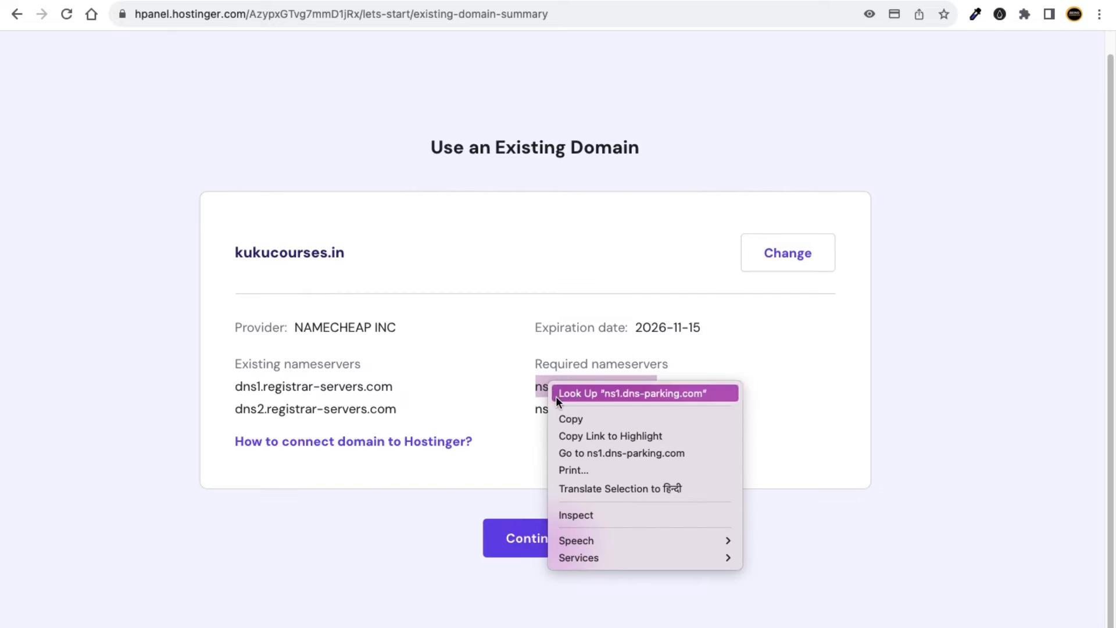
{"action": "left_click", "coordinate": [561, 417]}
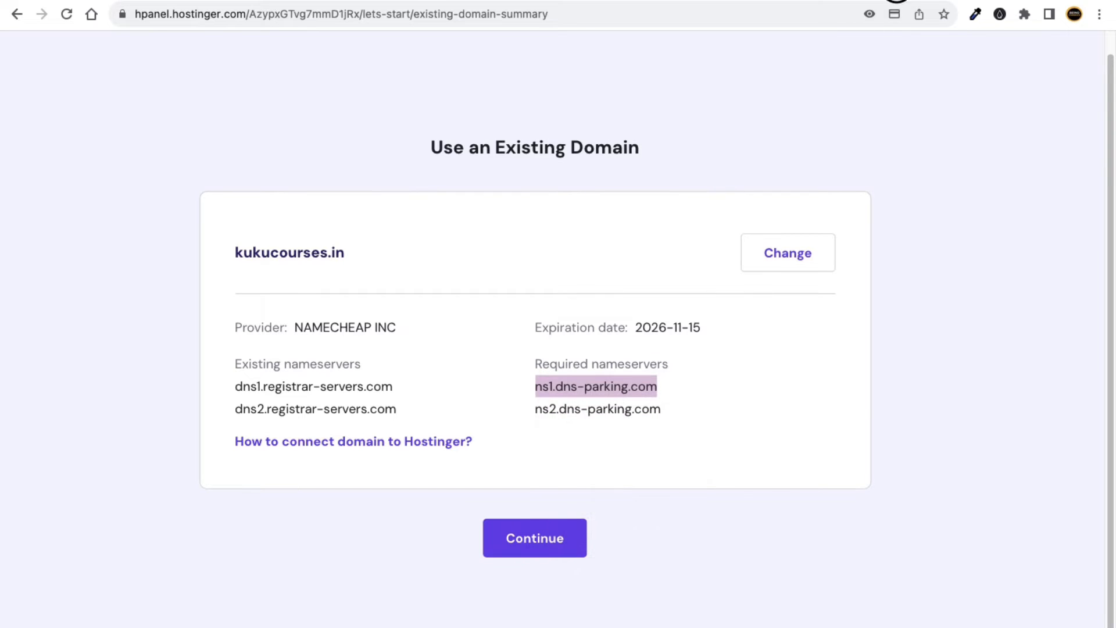
{"action": "left_click", "coordinate": [897, 0]}
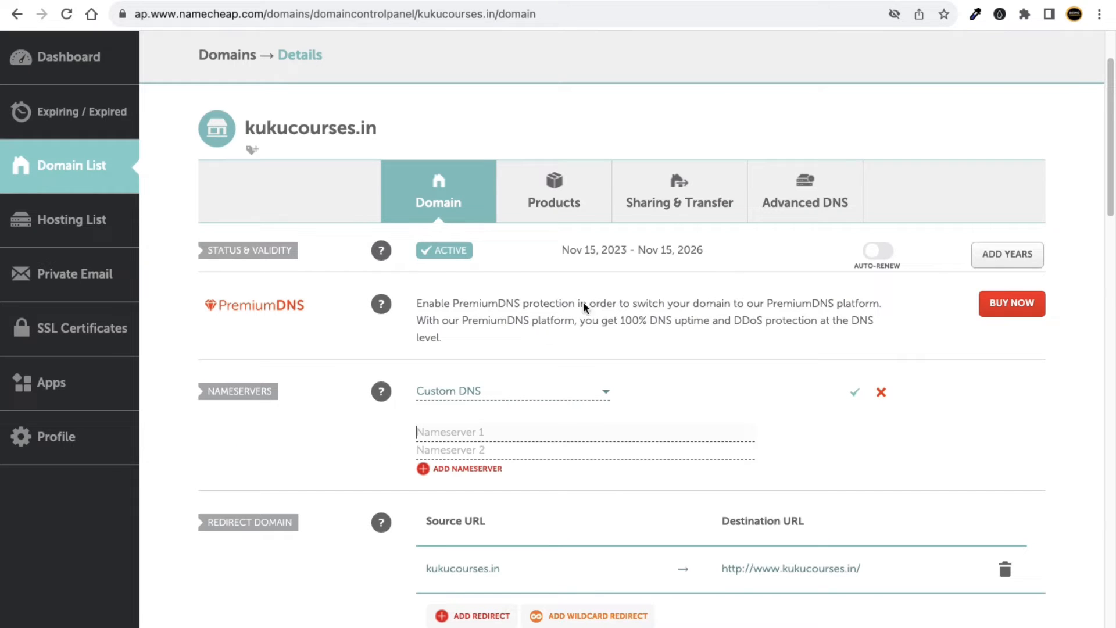
{"action": "right_click", "coordinate": [432, 433]}
{"action": "left_click", "coordinate": [461, 535]}
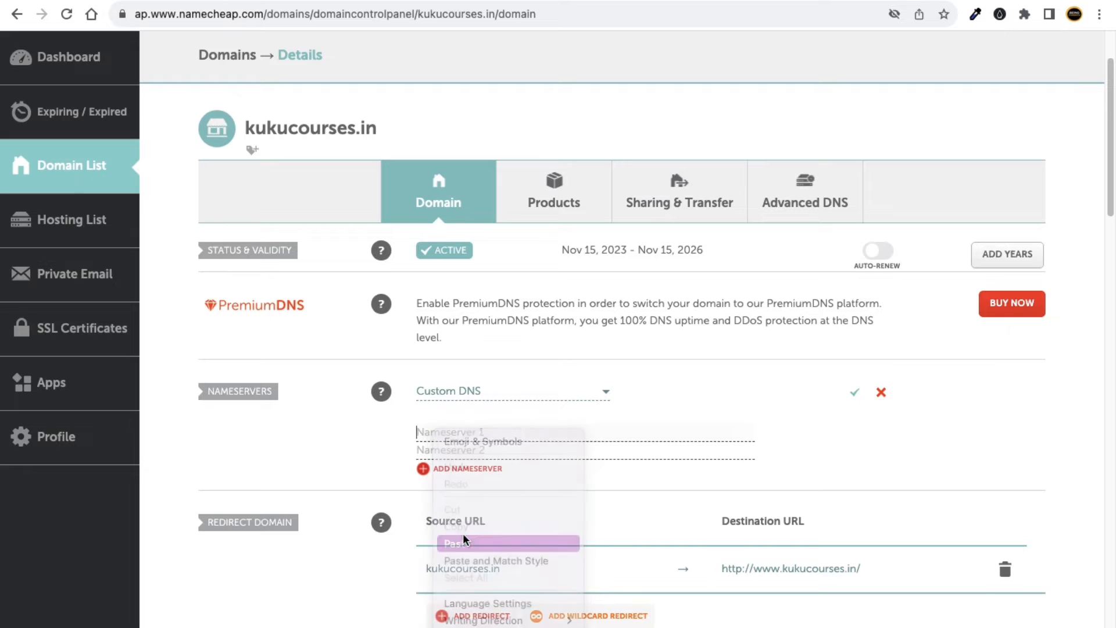
Copy ns2.dns-parking.com into Nameserver 2 and save the custom nameservers.
{"action": "left_click", "coordinate": [504, 451]}
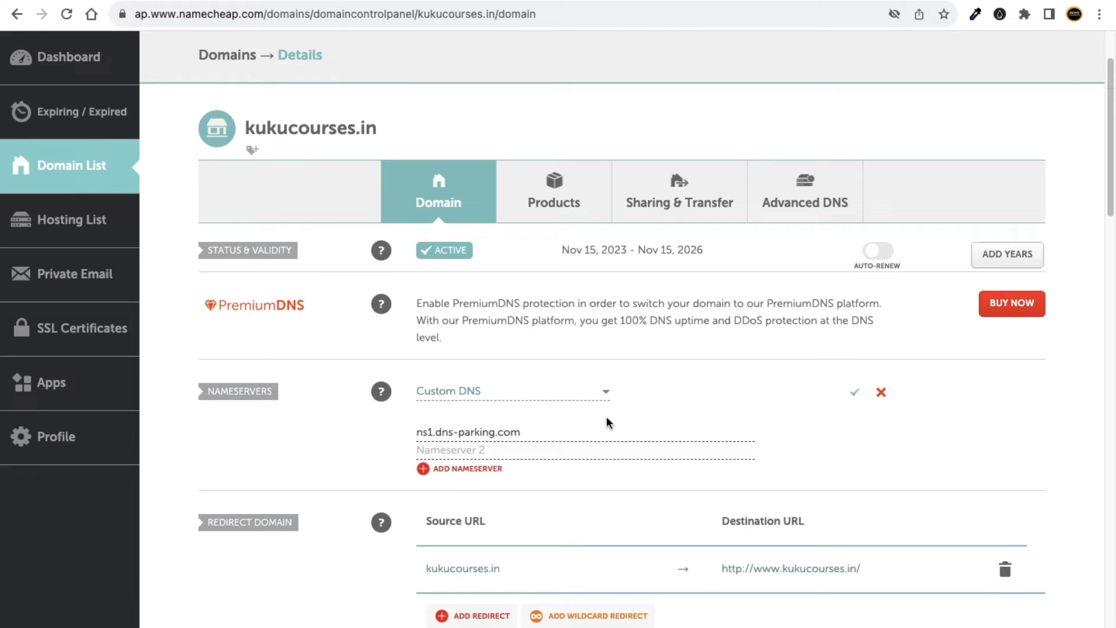
{"action": "left_click", "coordinate": [767, 1]}
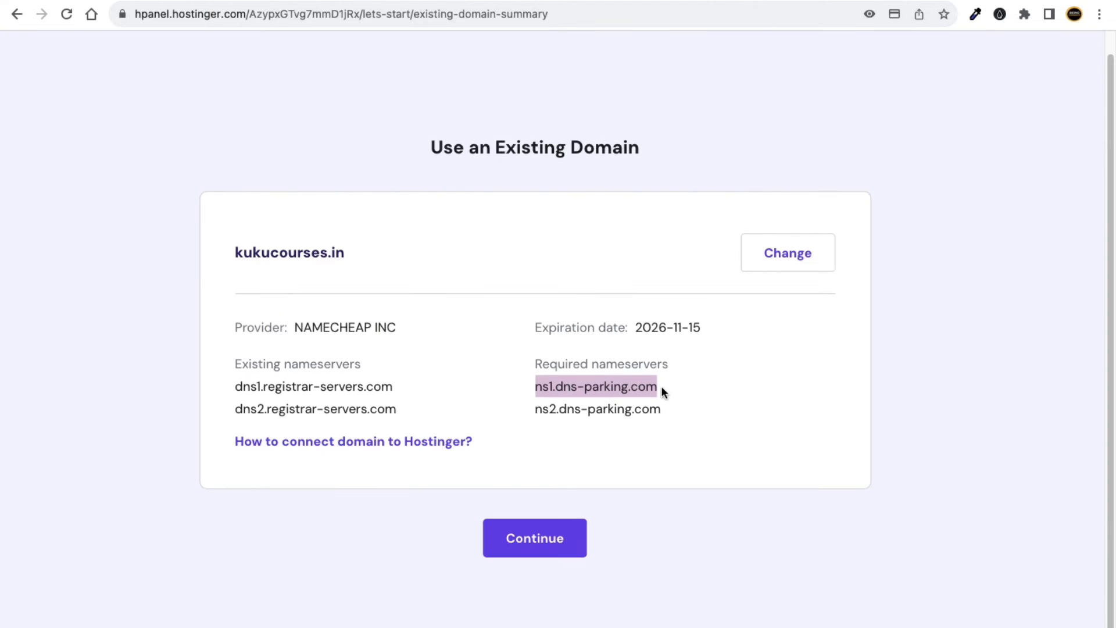
{"action": "left_click_drag", "start_coordinate": [662, 411], "coordinate": [536, 409]}
{"action": "right_click", "coordinate": [588, 414]}
{"action": "left_click", "coordinate": [602, 441]}
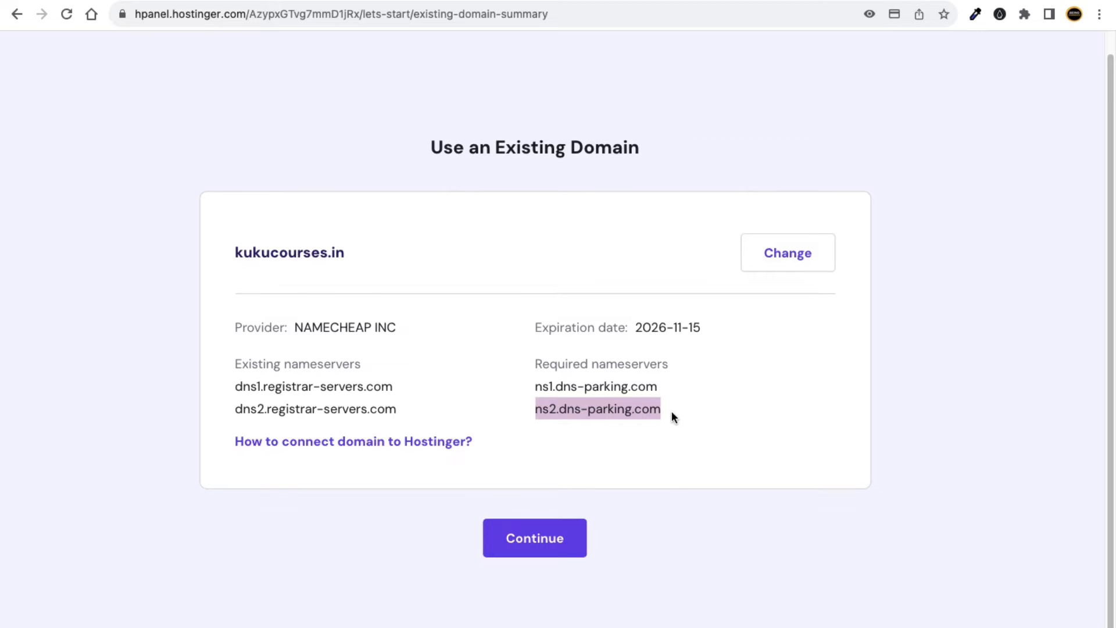
{"action": "left_click", "coordinate": [894, 1]}
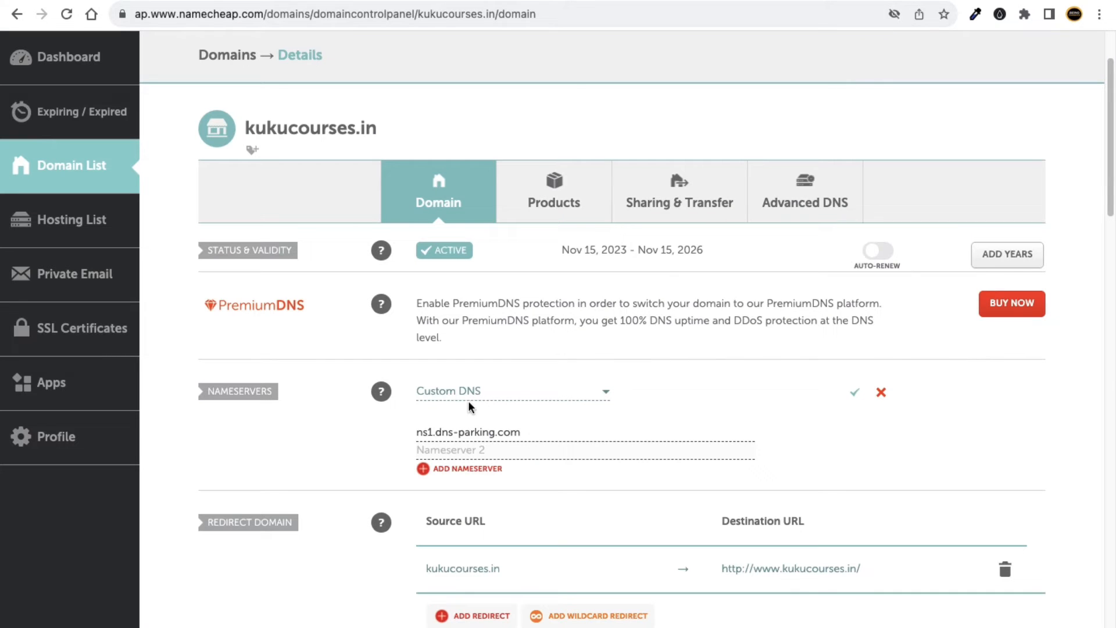
{"action": "right_click", "coordinate": [440, 450]}
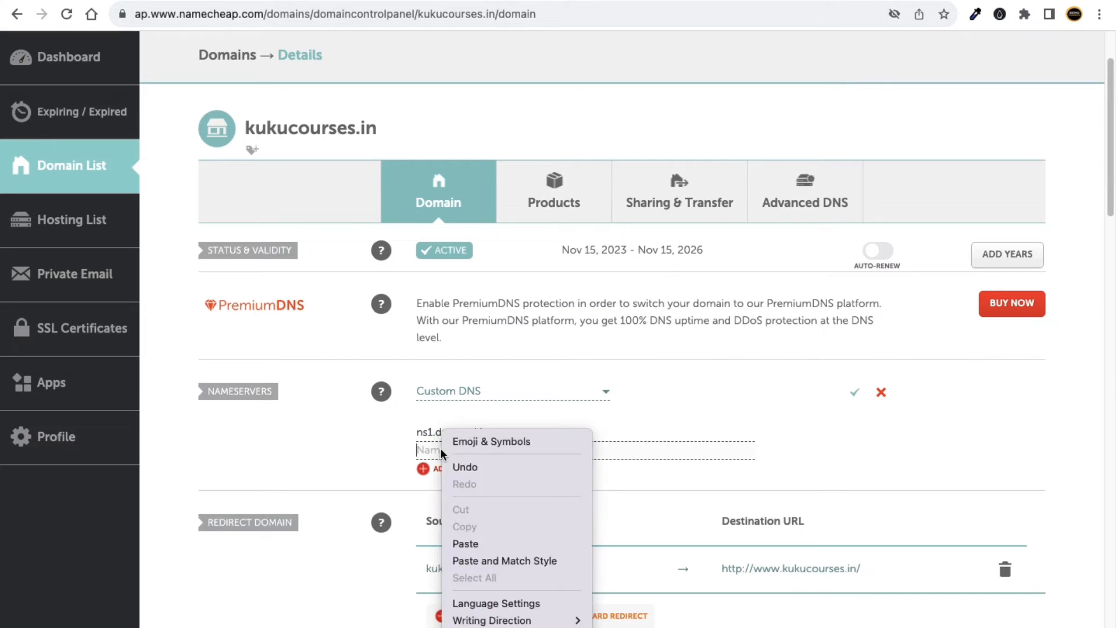
{"action": "left_click", "coordinate": [471, 542]}
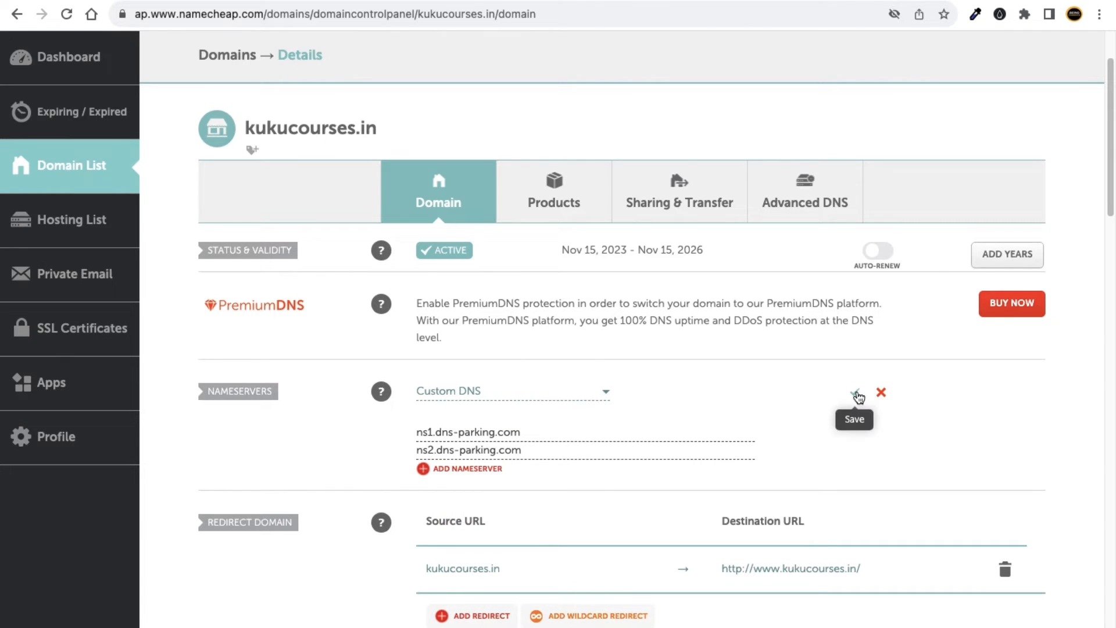
{"action": "scroll", "coordinate": [858, 397], "scroll_direction": "up", "scroll_amount": 5}
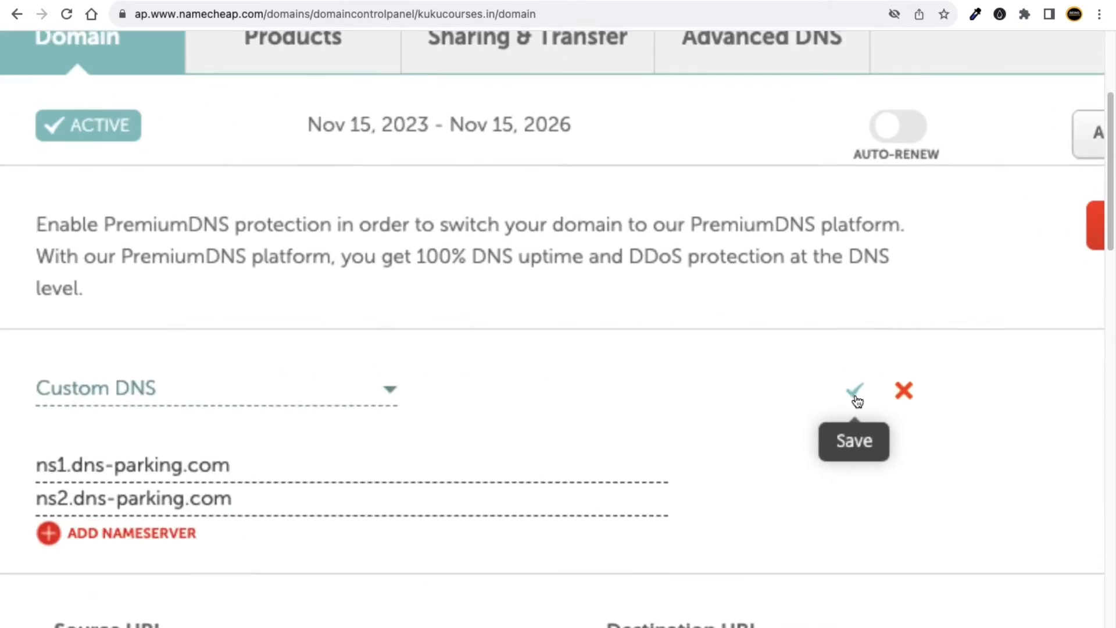
{"action": "scroll", "coordinate": [858, 401], "scroll_direction": "down", "scroll_amount": 5}
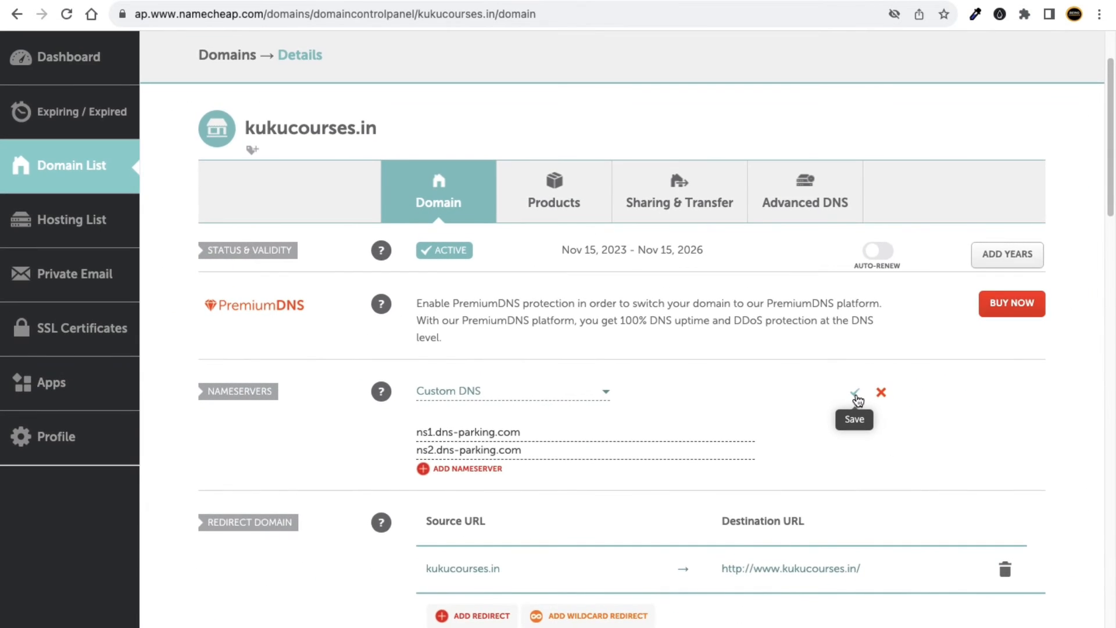
{"action": "left_click", "coordinate": [856, 396]}
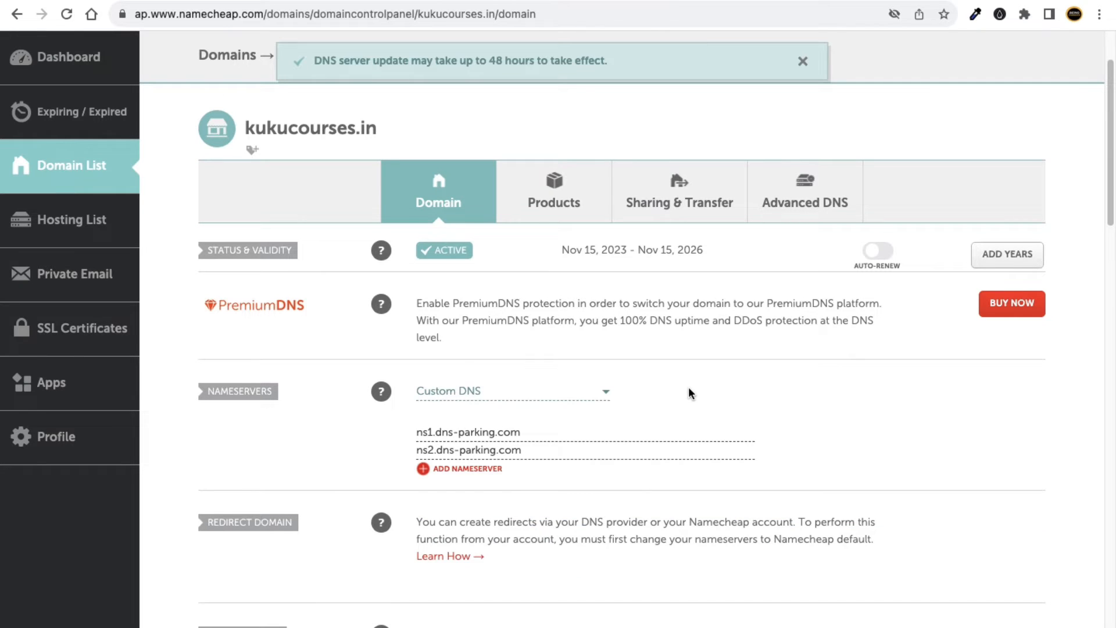
Highlight the 48-hour DNS update notice, then return to Hostinger's existing-domain summary.
{"action": "left_click_drag", "start_coordinate": [305, 58], "coordinate": [609, 60]}
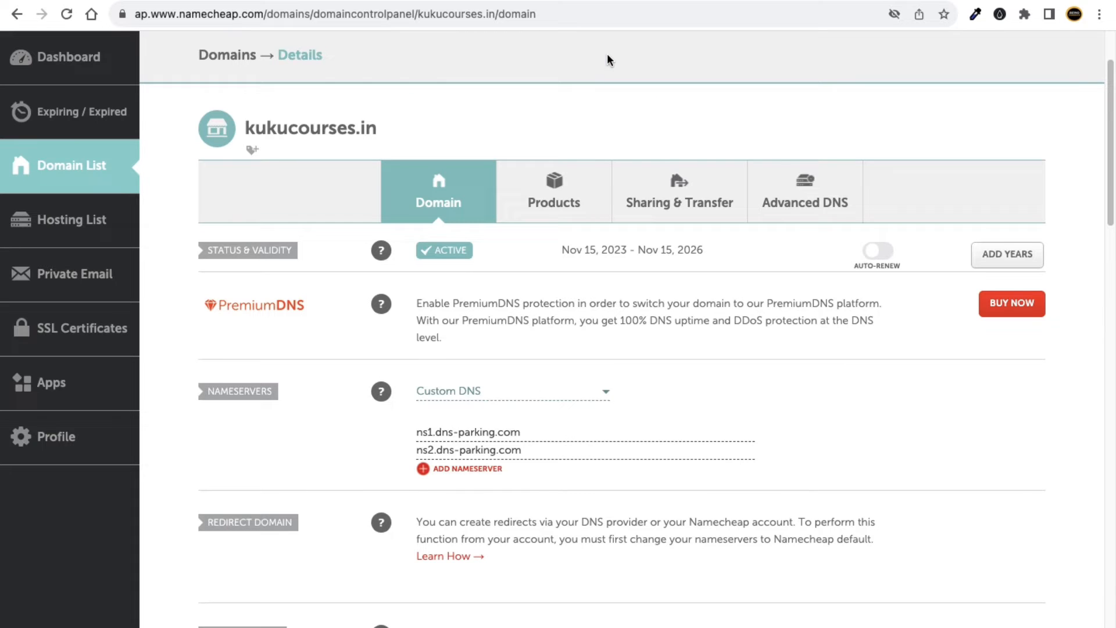
{"action": "left_click", "coordinate": [792, 1]}
{"action": "left_click", "coordinate": [719, 164]}
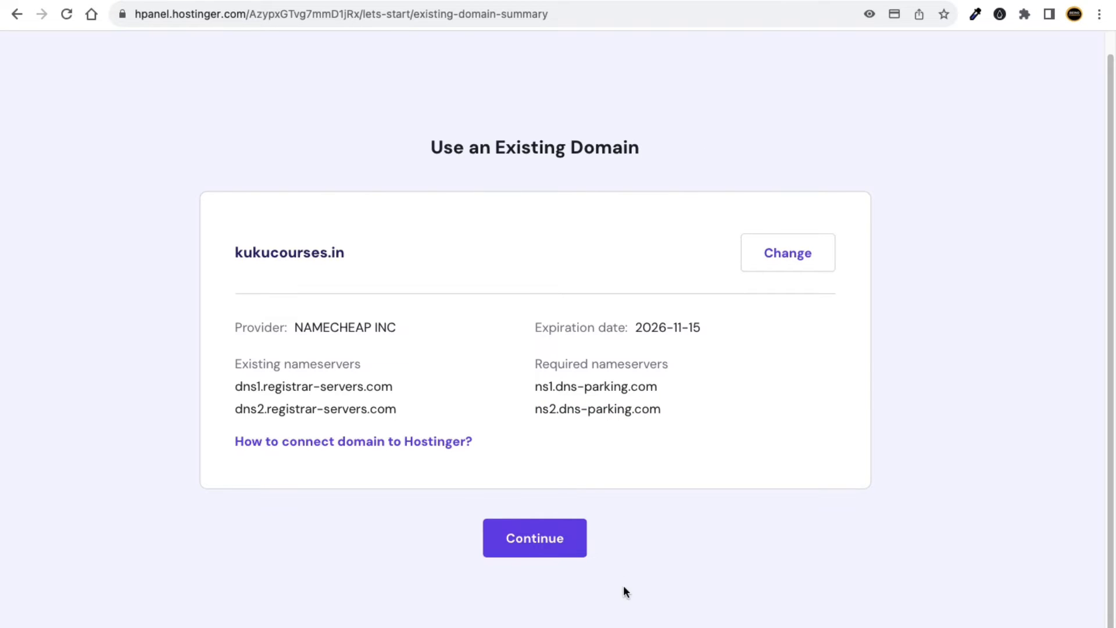
Continue to the setup overview showing server location Asia (India) for kukucourses.in.
{"action": "left_click", "coordinate": [545, 535]}
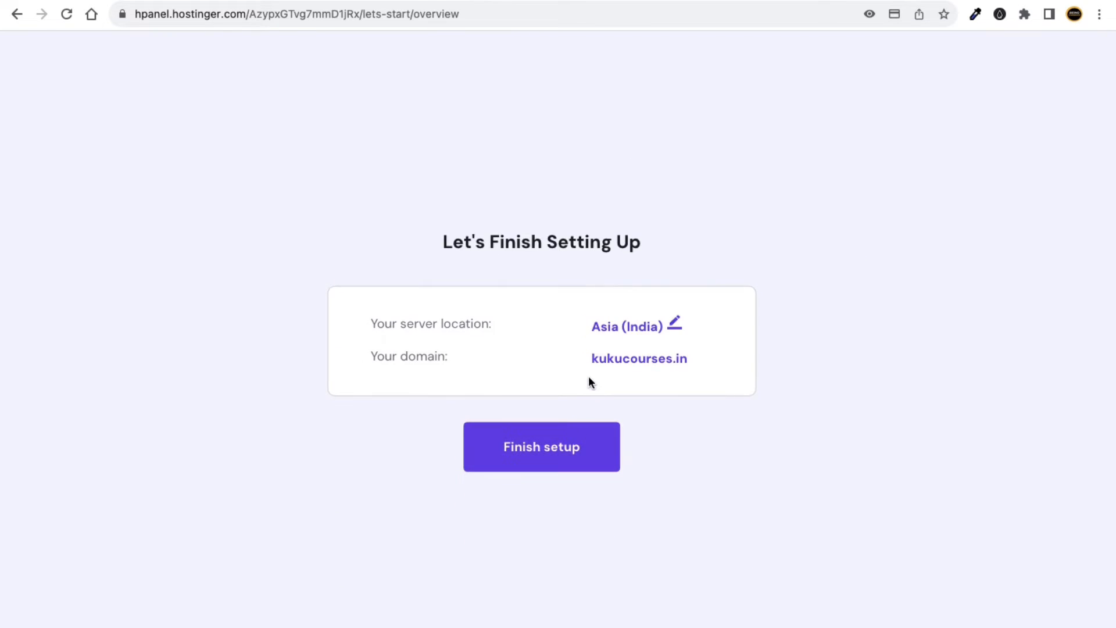
{"action": "left_click_drag", "start_coordinate": [374, 324], "coordinate": [486, 320]}
{"action": "left_click", "coordinate": [493, 319]}
{"action": "left_click", "coordinate": [673, 324]}
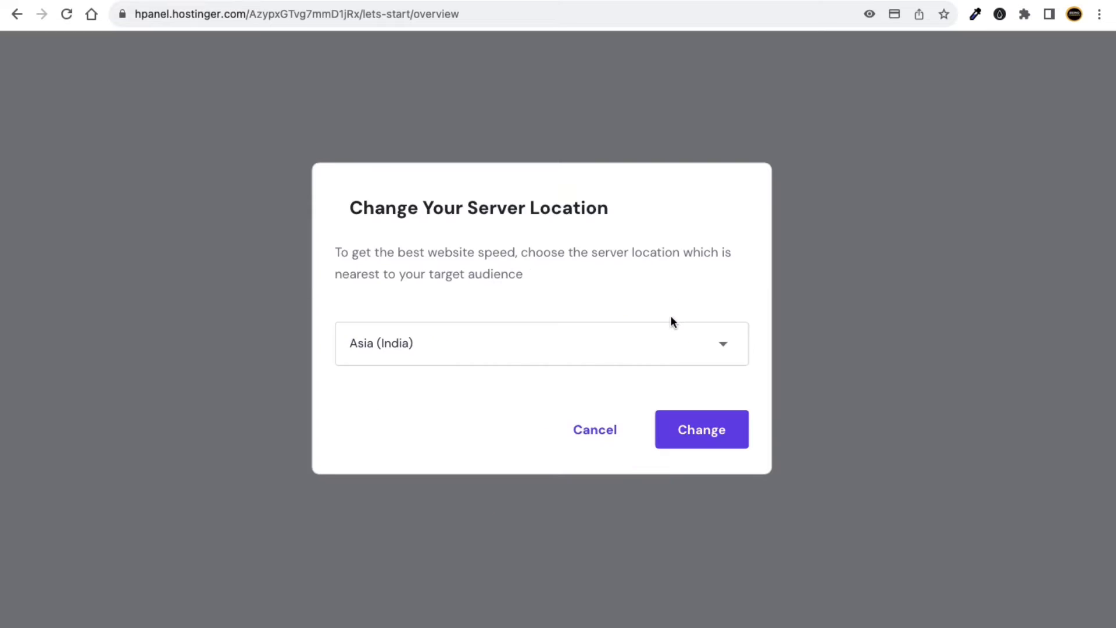
{"action": "left_click", "coordinate": [486, 480]}
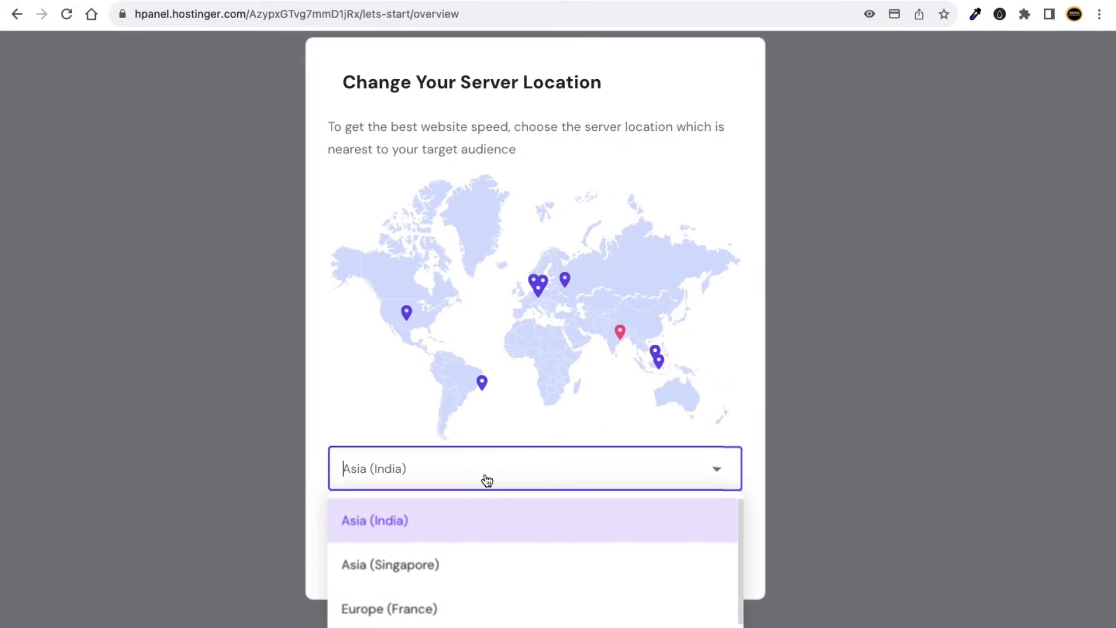
{"action": "scroll", "coordinate": [471, 573], "scroll_direction": "down", "scroll_amount": 1}
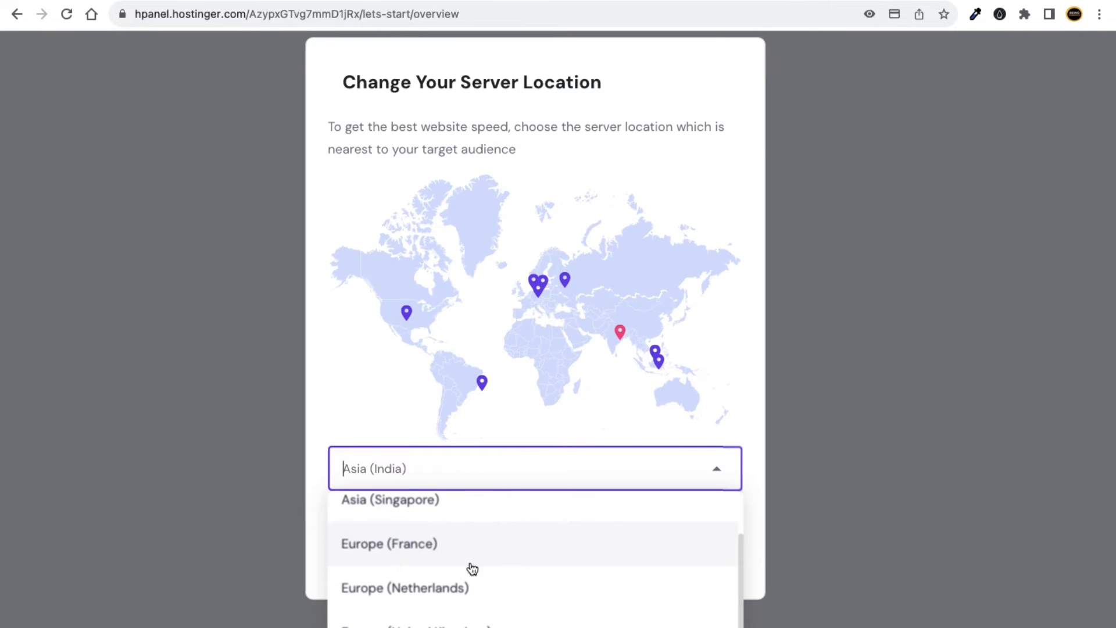
{"action": "scroll", "coordinate": [458, 553], "scroll_direction": "up", "scroll_amount": 2}
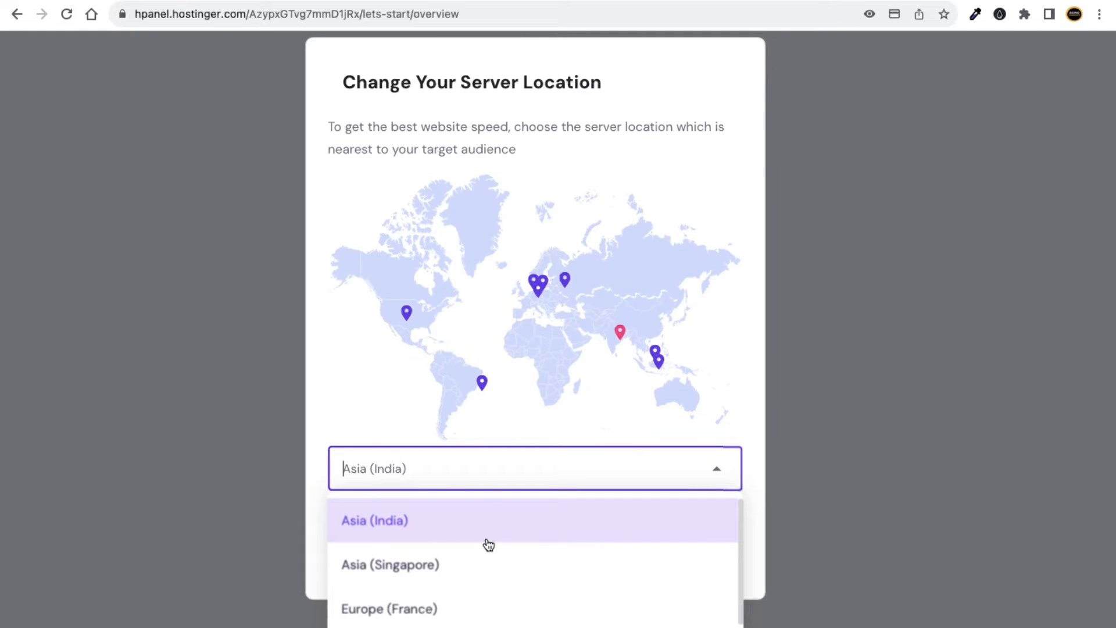
{"action": "scroll", "coordinate": [516, 547], "scroll_direction": "down", "scroll_amount": 1}
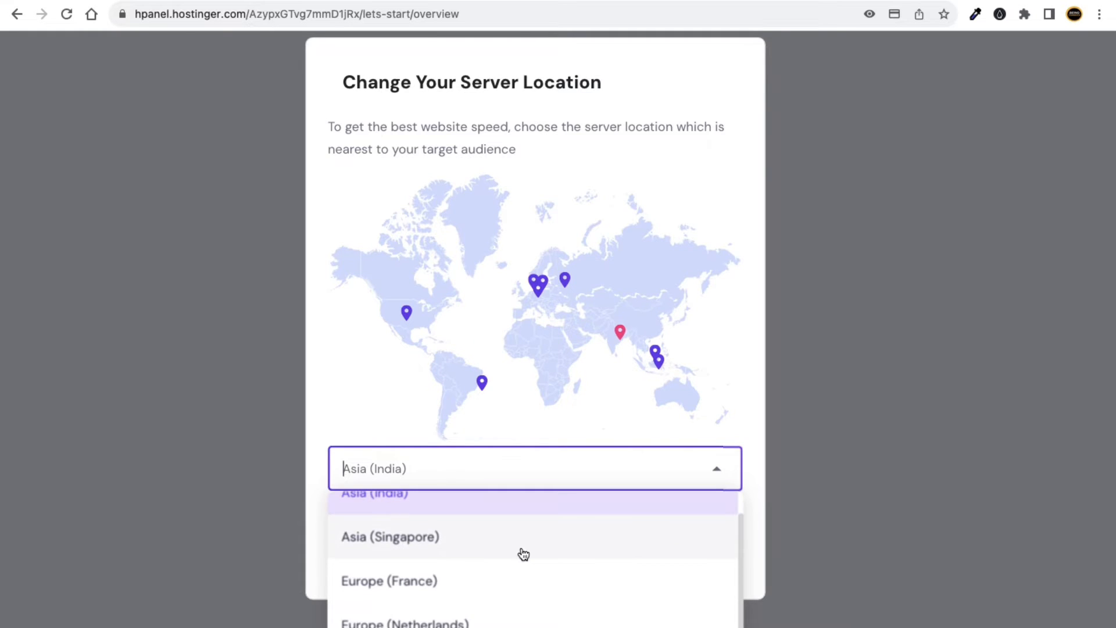
{"action": "scroll", "coordinate": [517, 567], "scroll_direction": "down", "scroll_amount": 2}
{"action": "scroll", "coordinate": [506, 576], "scroll_direction": "down", "scroll_amount": 2}
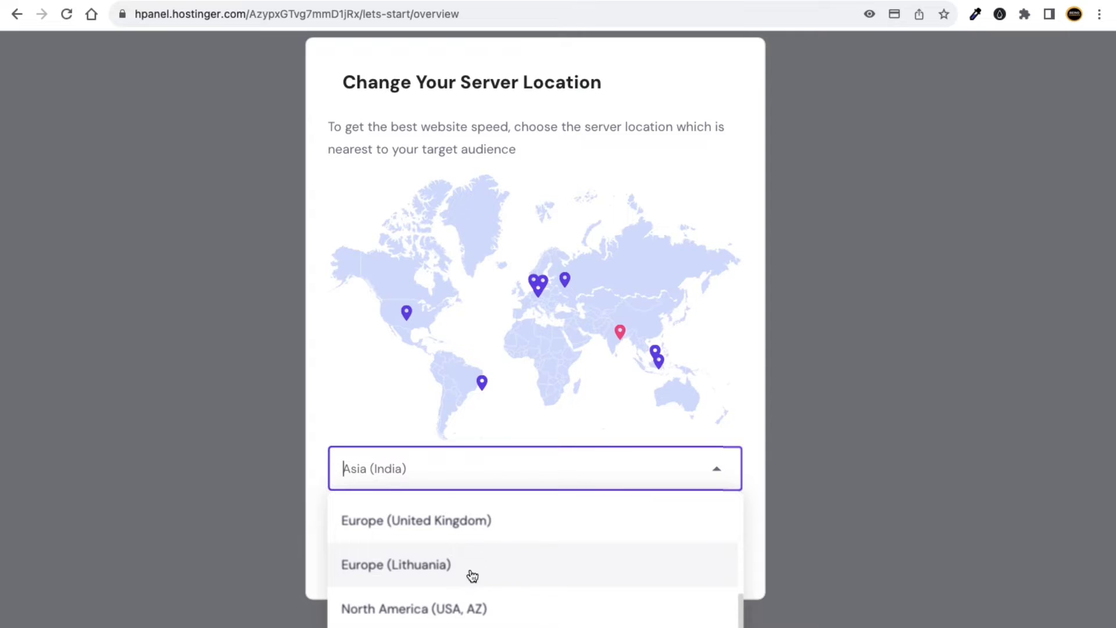
{"action": "scroll", "coordinate": [465, 596], "scroll_direction": "down", "scroll_amount": 1}
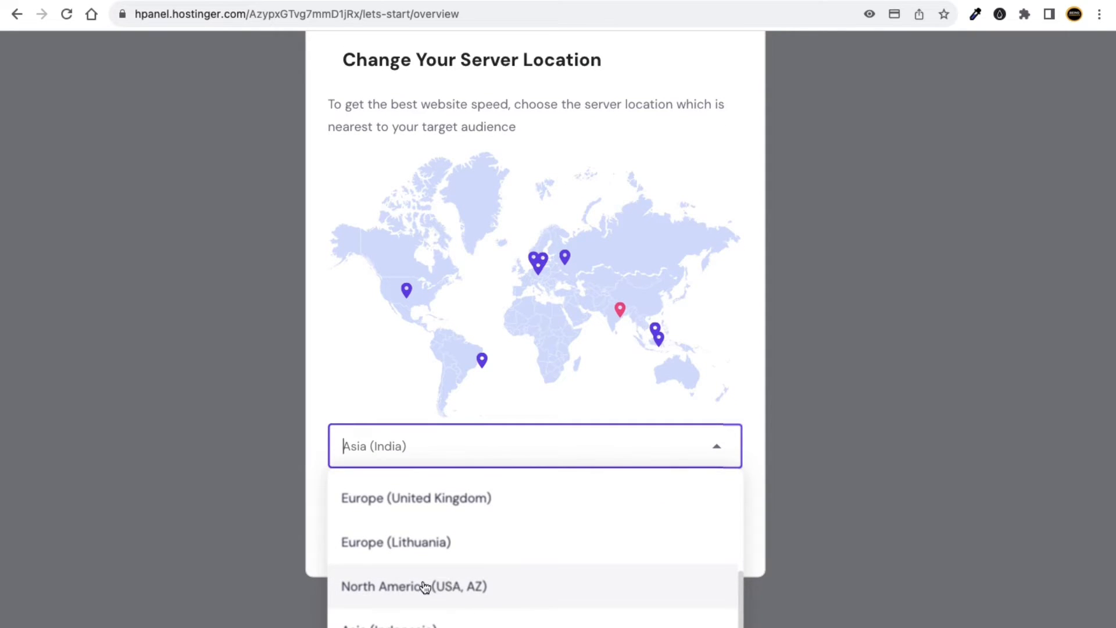
{"action": "scroll", "coordinate": [471, 587], "scroll_direction": "up", "scroll_amount": 2}
{"action": "scroll", "coordinate": [460, 555], "scroll_direction": "up", "scroll_amount": 2}
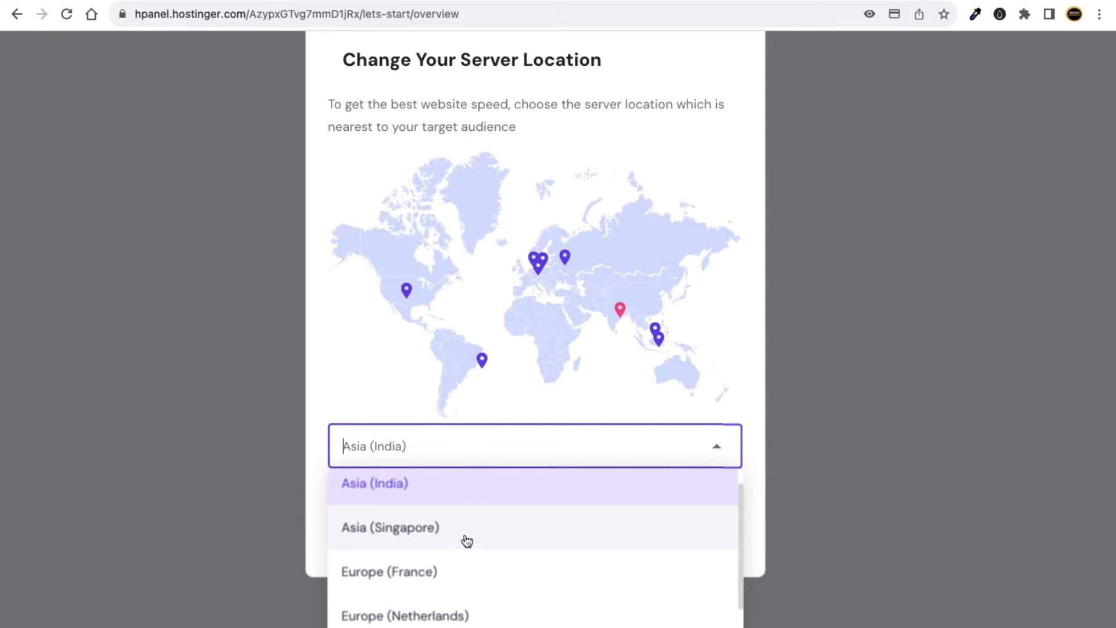
{"action": "scroll", "coordinate": [401, 511], "scroll_direction": "up", "scroll_amount": 1}
{"action": "scroll", "coordinate": [378, 510], "scroll_direction": "up", "scroll_amount": 1}
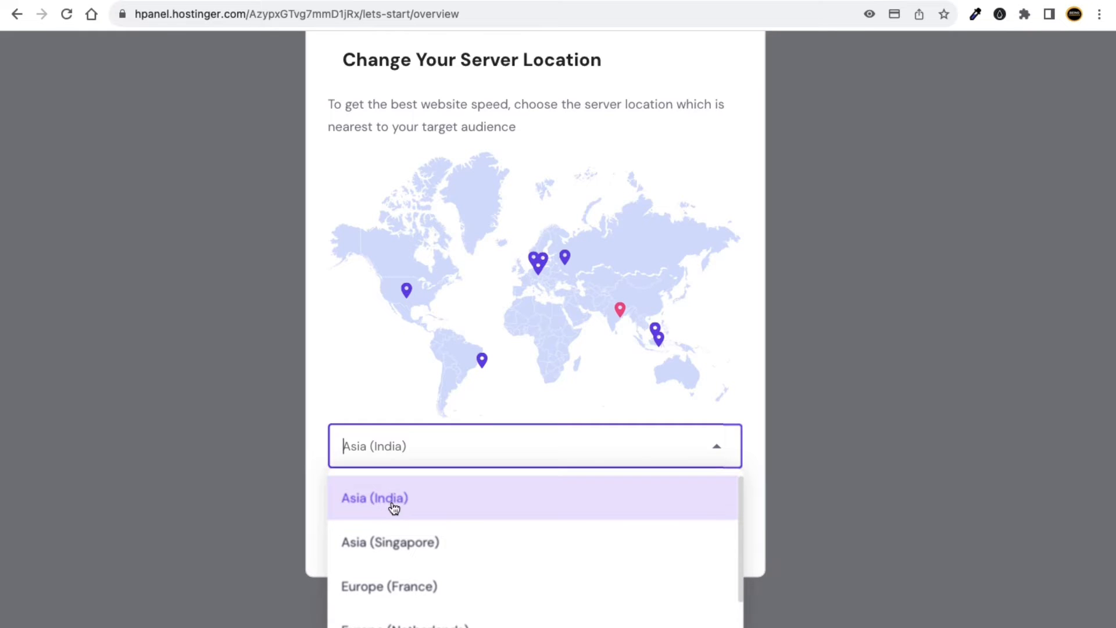
{"action": "left_click", "coordinate": [373, 498]}
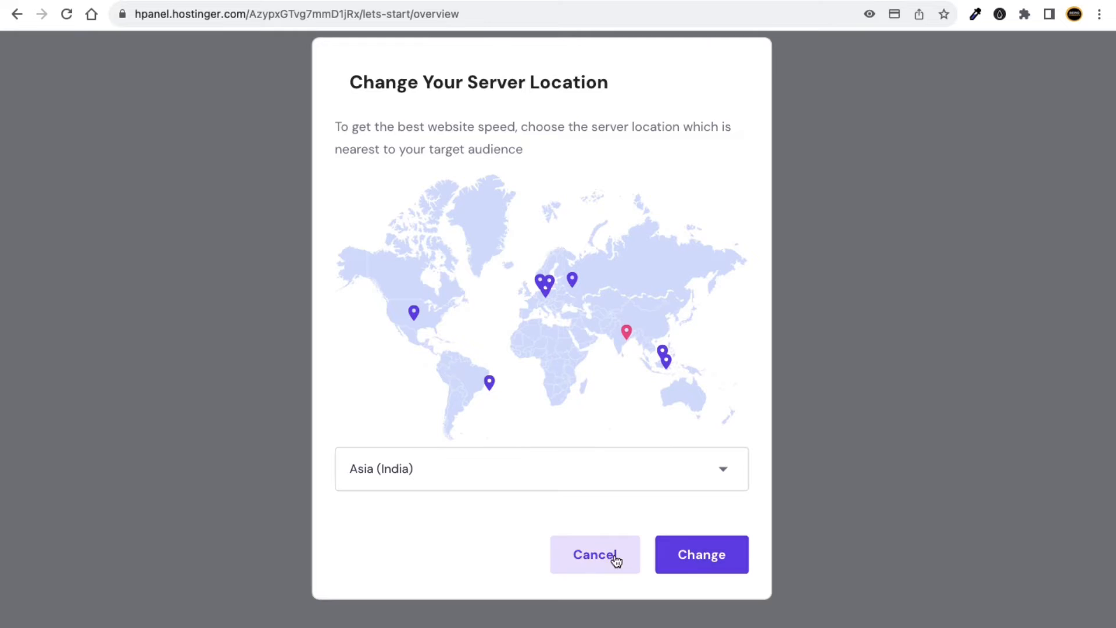
{"action": "left_click", "coordinate": [596, 560]}
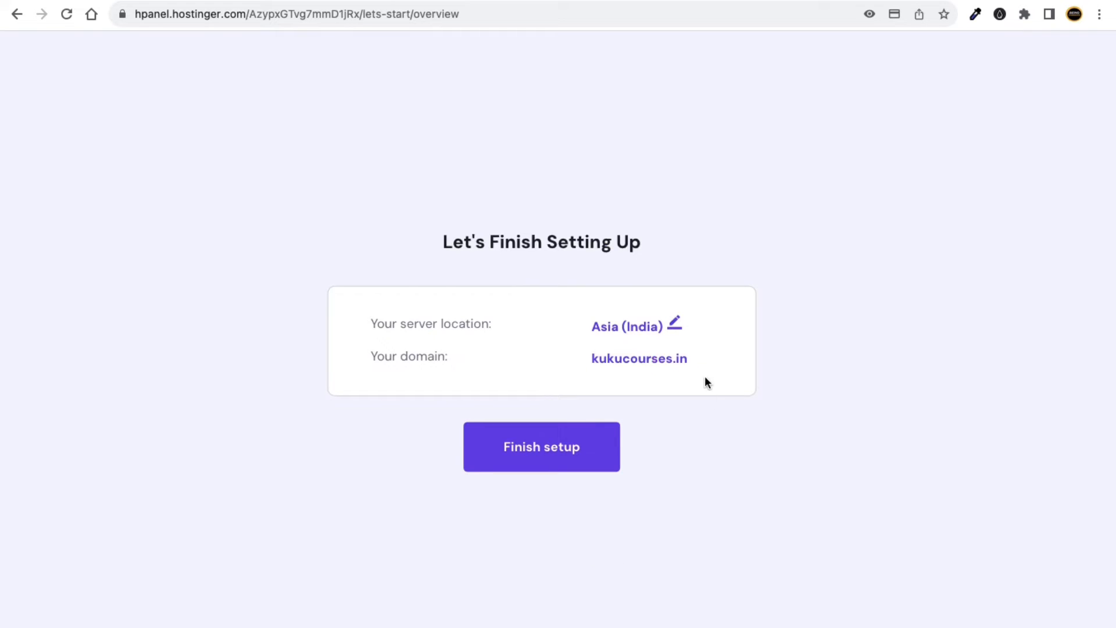
Finish the hosting setup and wait for the You're almost there! page.
{"action": "left_click", "coordinate": [545, 454]}
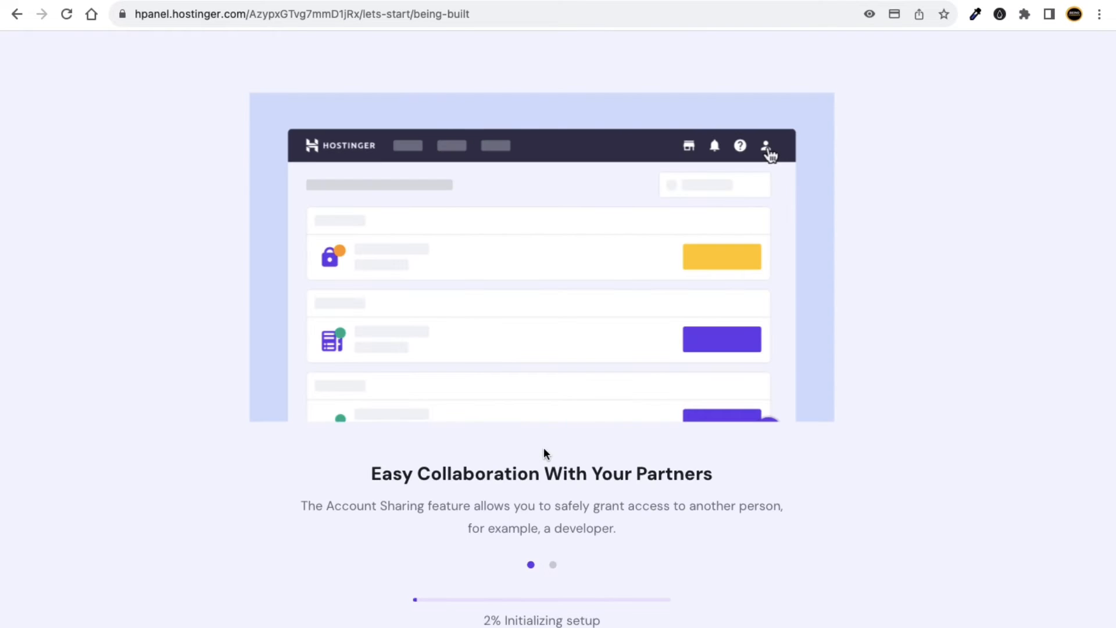
{"action": "scroll", "coordinate": [687, 528], "scroll_direction": "down", "scroll_amount": 1}
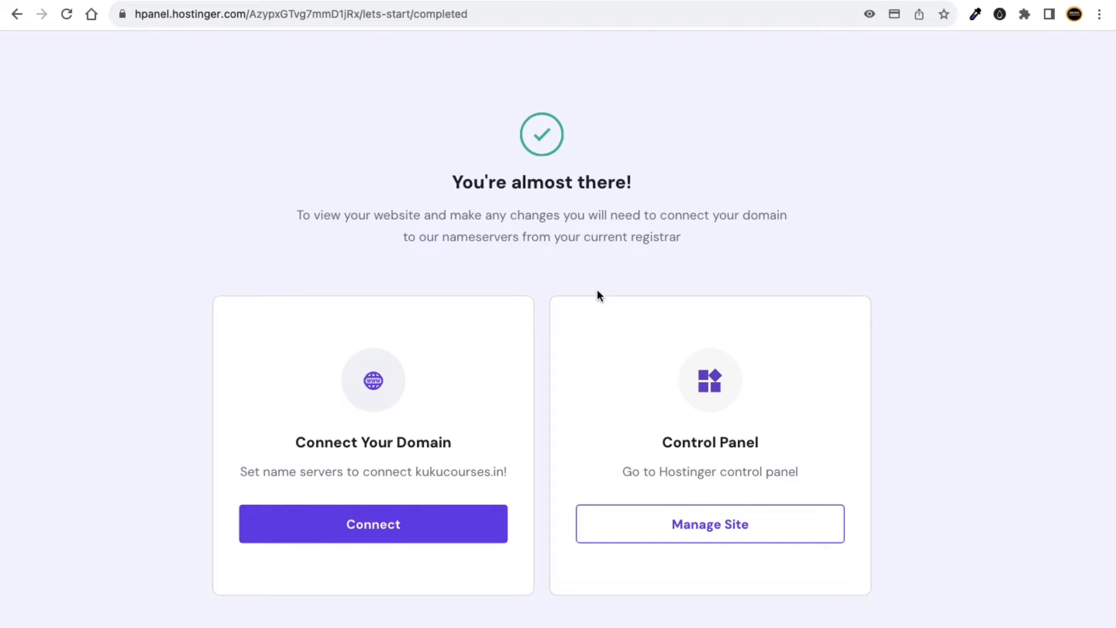
Open the kukucourses.in hosting dashboard via Manage Site and collapse the Black Friday banner.
{"action": "left_click", "coordinate": [733, 527]}
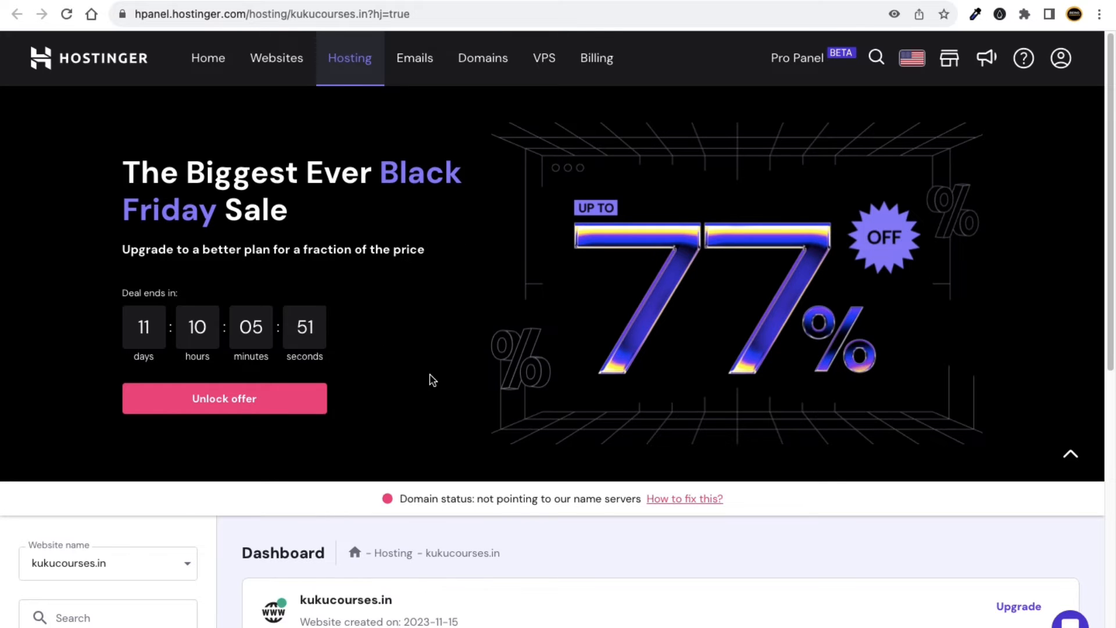
{"action": "scroll", "coordinate": [301, 344], "scroll_direction": "down", "scroll_amount": 1}
{"action": "scroll", "coordinate": [414, 381], "scroll_direction": "up", "scroll_amount": 1}
{"action": "left_click", "coordinate": [1074, 454]}
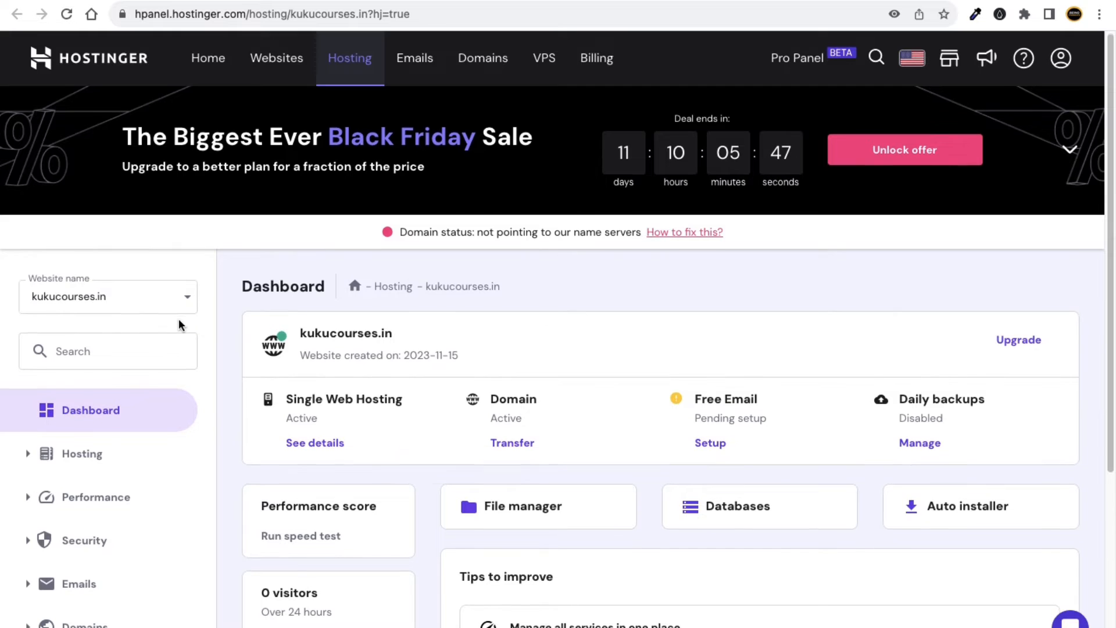
{"action": "scroll", "coordinate": [321, 295], "scroll_direction": "down", "scroll_amount": 1}
{"action": "scroll", "coordinate": [322, 295], "scroll_direction": "down", "scroll_amount": 3}
{"action": "scroll", "coordinate": [268, 309], "scroll_direction": "up", "scroll_amount": 4}
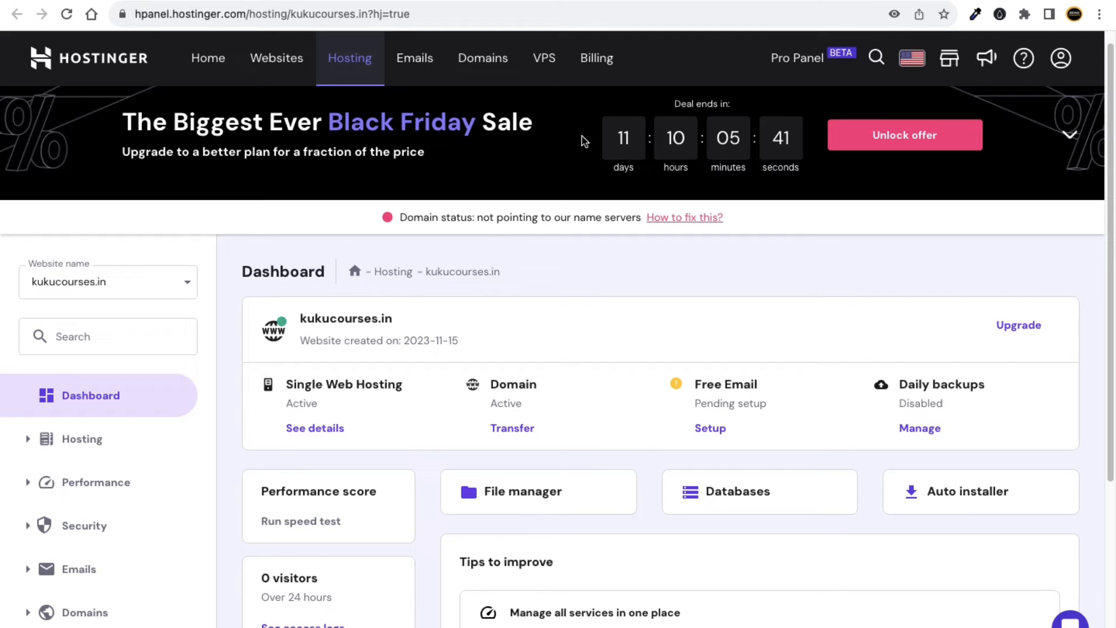
Load hpanel.hostinger.com in a new tab and highlight the verification email notice.
{"action": "key", "text": "ctrl+t"}
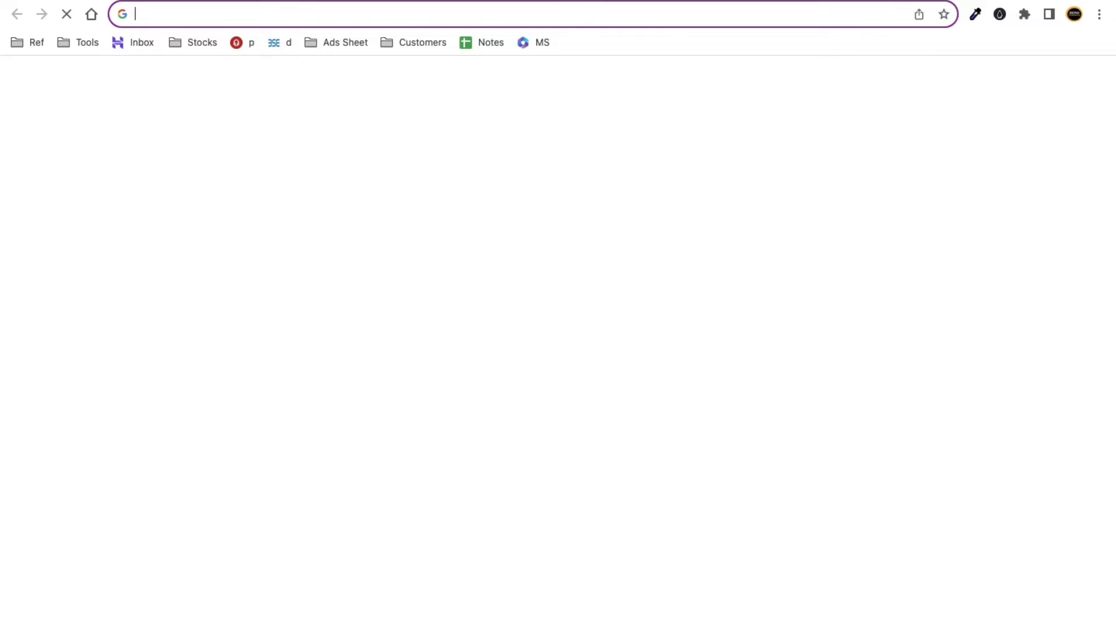
{"action": "type", "text": "hpe"}
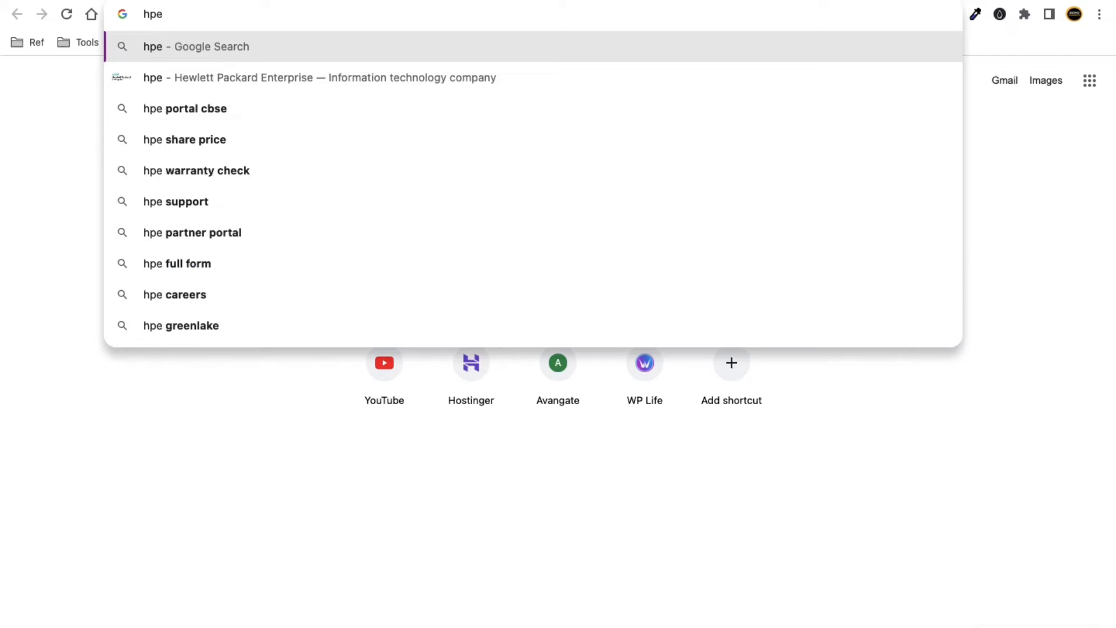
{"action": "key", "text": "BackSpace"}
{"action": "type", "text": "anel"}
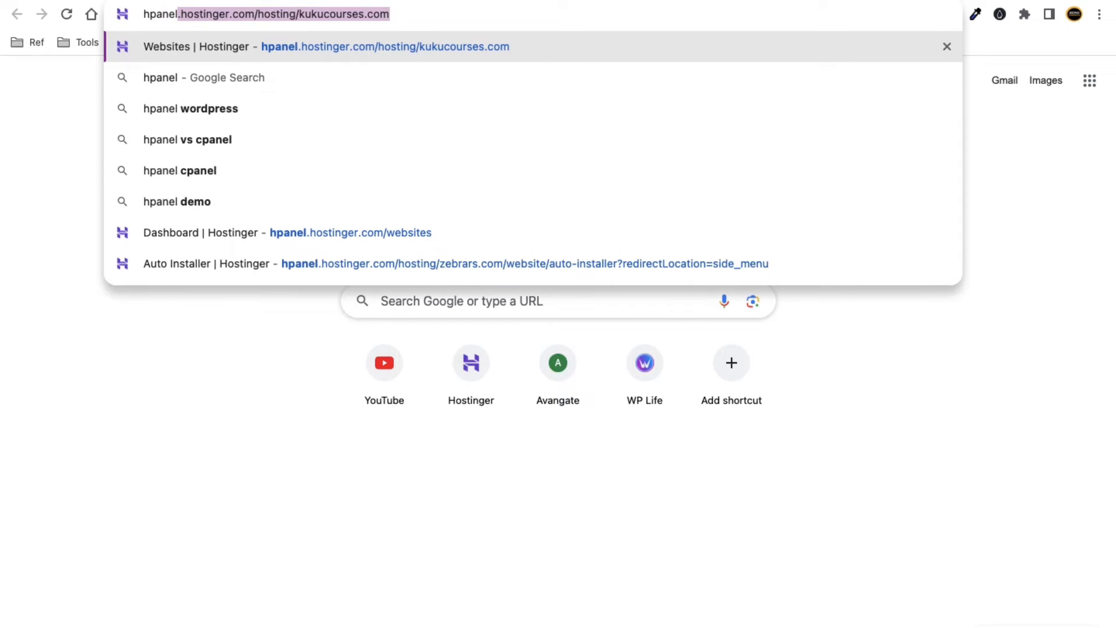
{"action": "type", "text": ".host"}
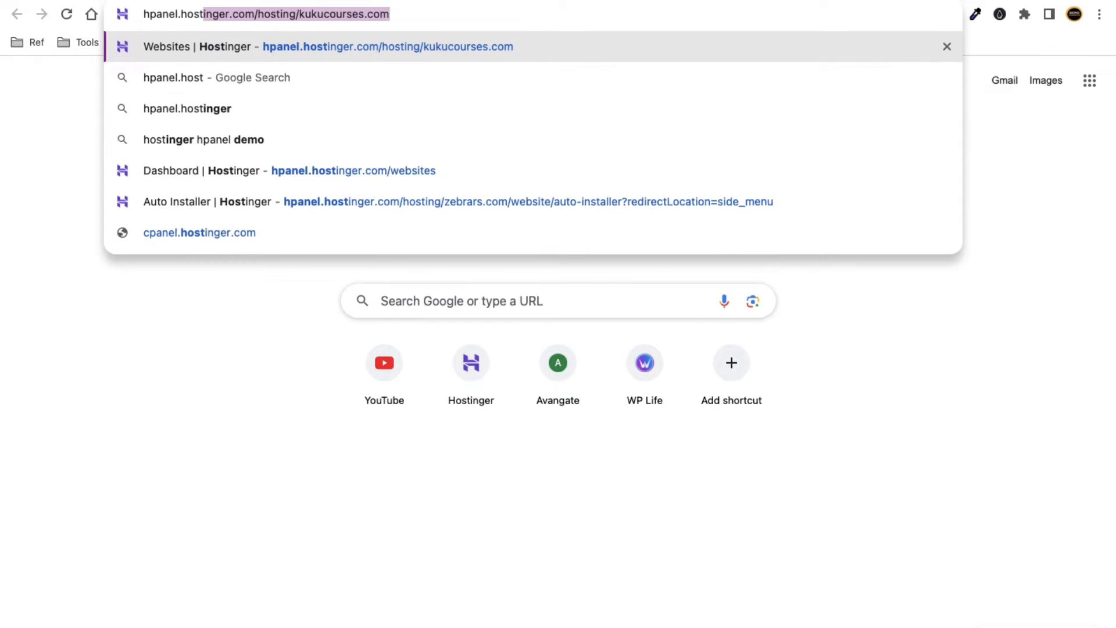
{"action": "type", "text": "inger.com"}
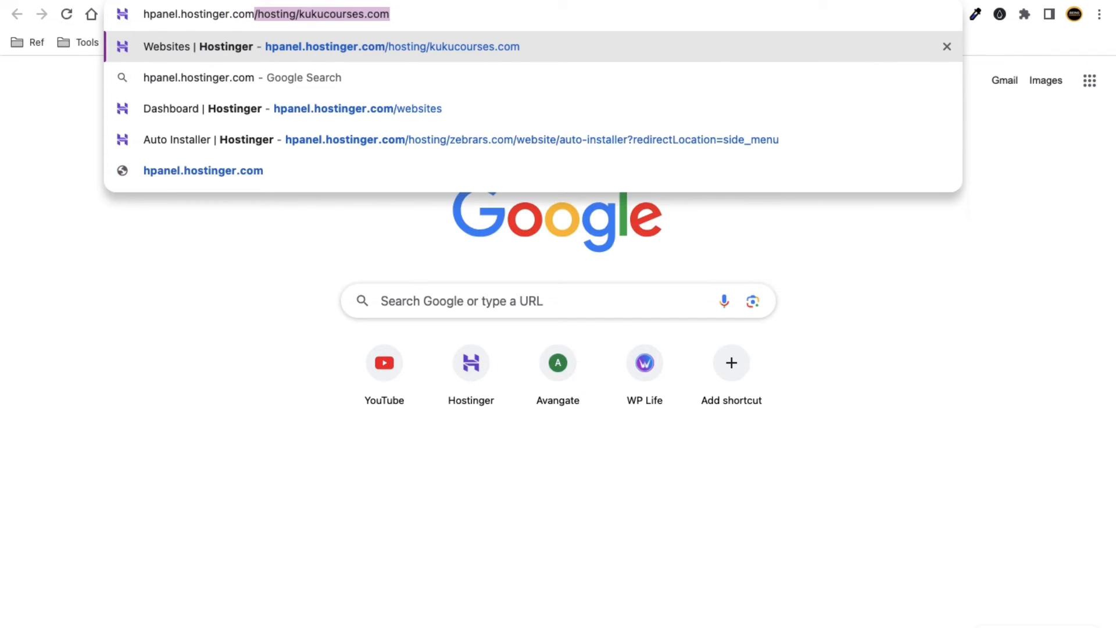
{"action": "key", "text": "Delete"}
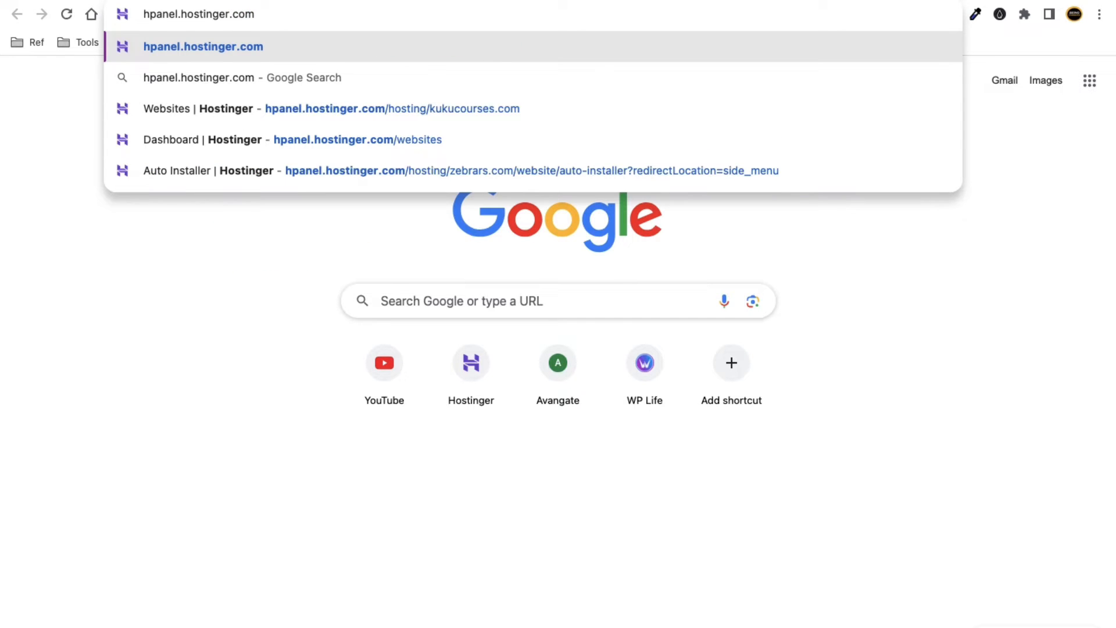
{"action": "key", "text": "Return"}
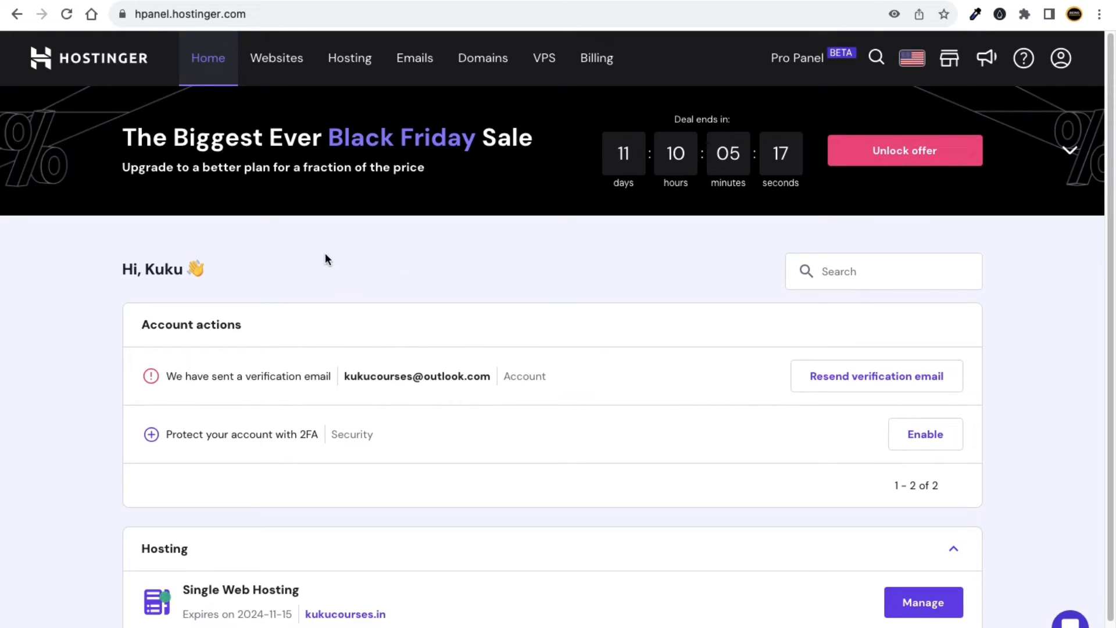
{"action": "left_click_drag", "start_coordinate": [191, 375], "coordinate": [296, 374]}
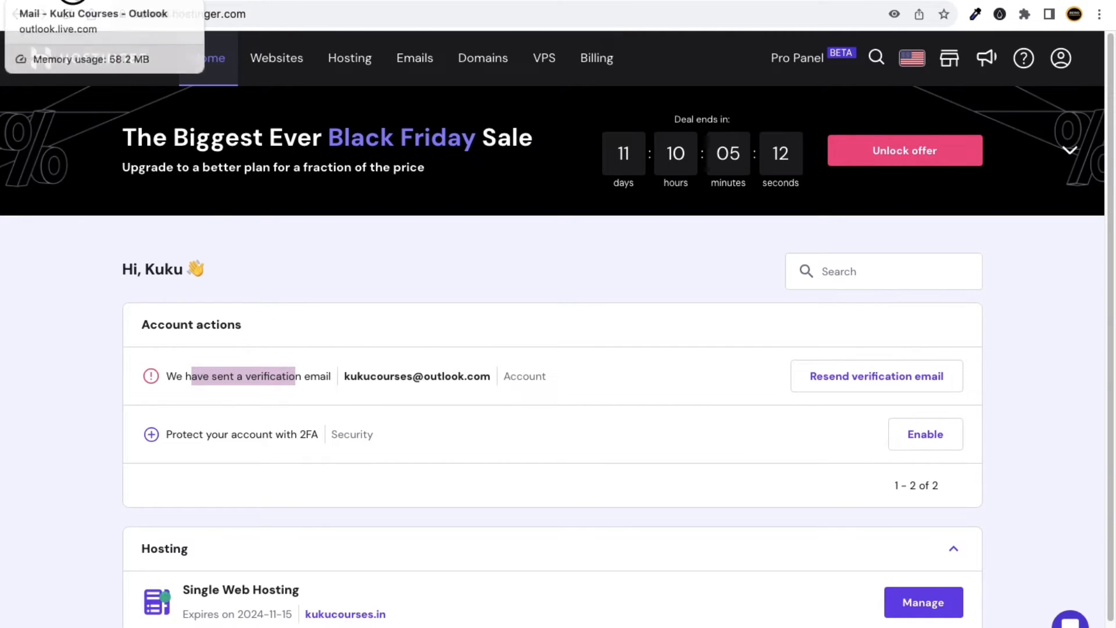
Open Hostinger's 'Verify your email address' email in Outlook and follow its Verify Email link.
{"action": "left_click", "coordinate": [93, 4]}
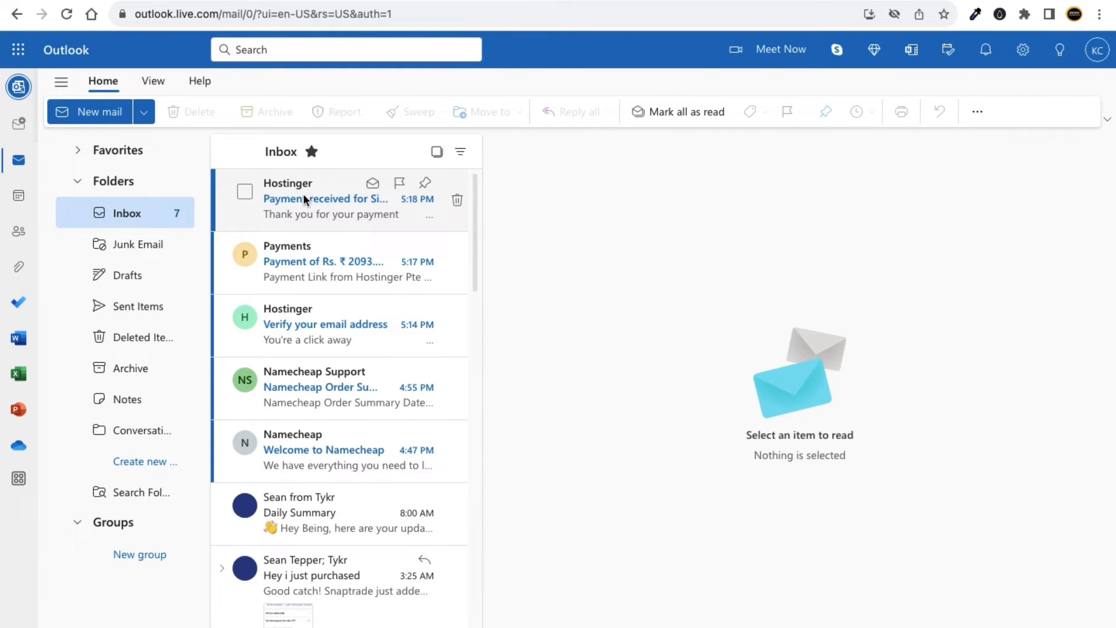
{"action": "left_click", "coordinate": [320, 324]}
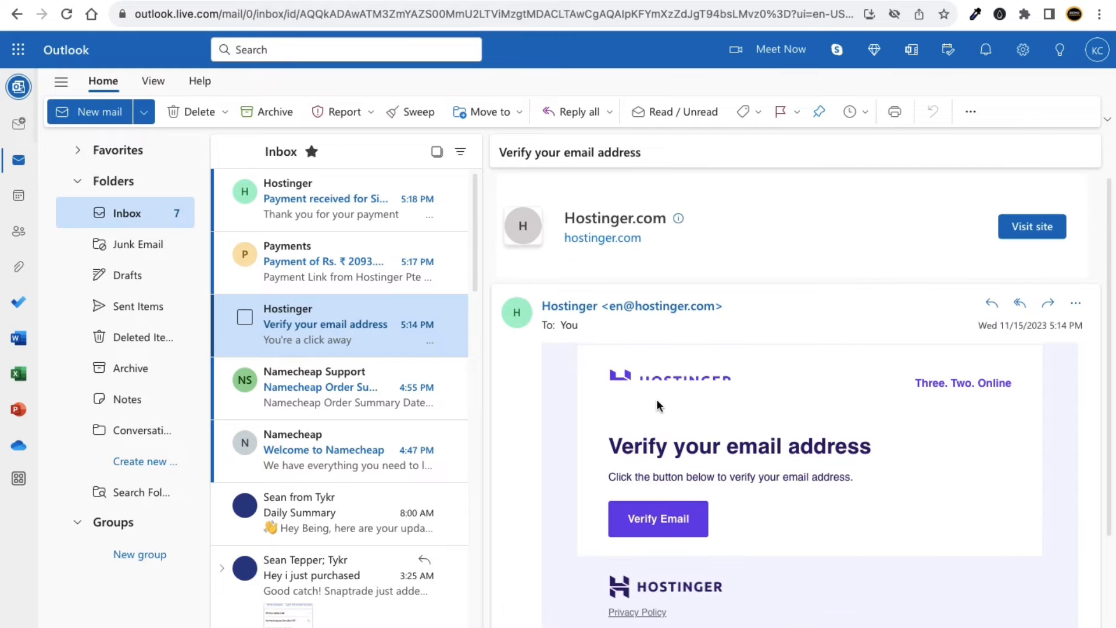
{"action": "left_click", "coordinate": [650, 526]}
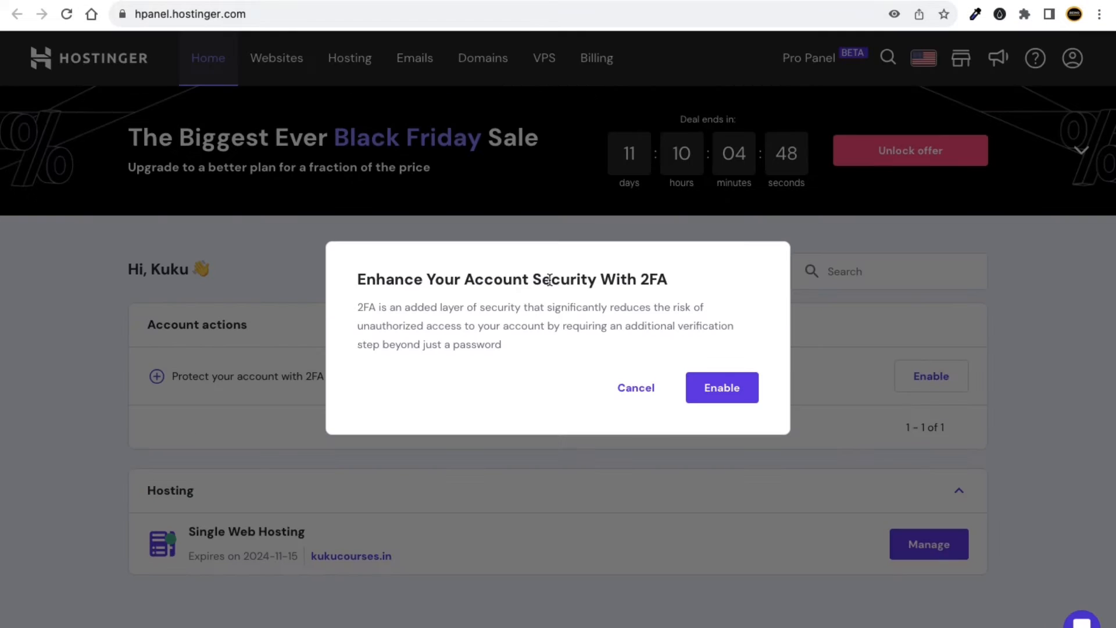
Cancel the hPanel two-factor authentication prompt without enabling 2FA.
{"action": "left_click", "coordinate": [638, 388]}
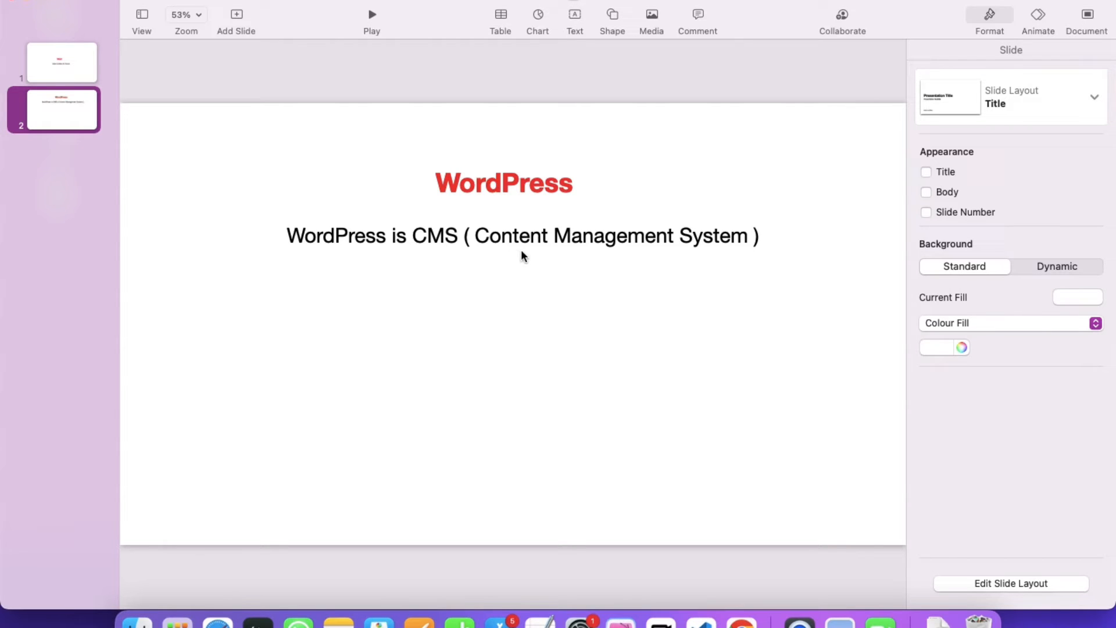
Duplicate the CMS definition line as 'Using WP = Website, apps, etc', centred just below it.
{"action": "left_click", "coordinate": [424, 239]}
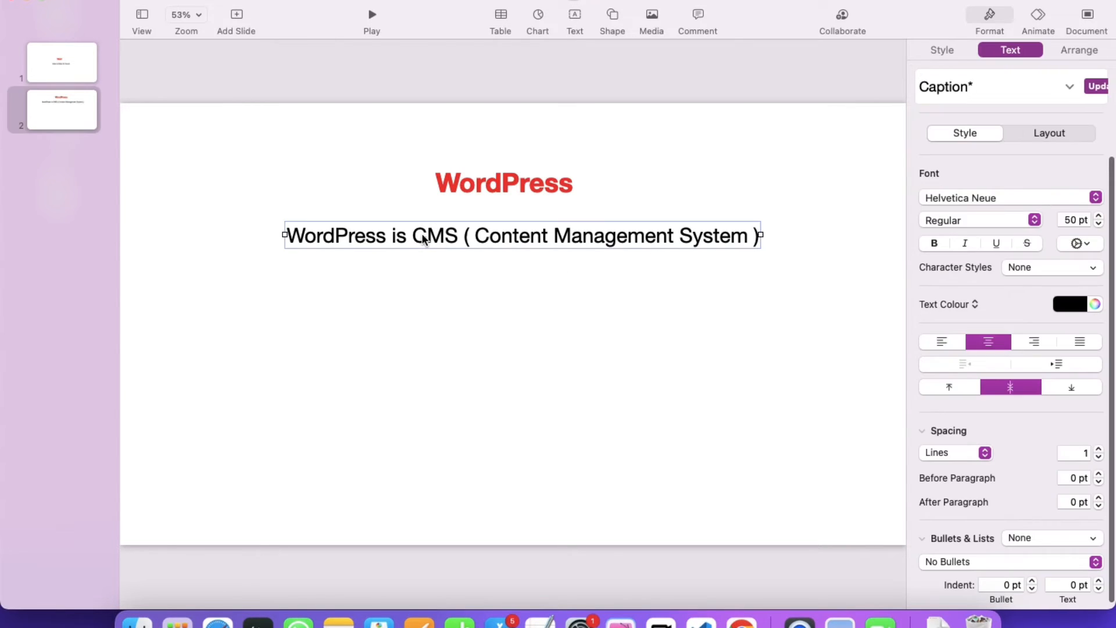
{"action": "left_click_drag", "start_coordinate": [423, 240], "coordinate": [440, 306]}
{"action": "double_click", "coordinate": [440, 305]}
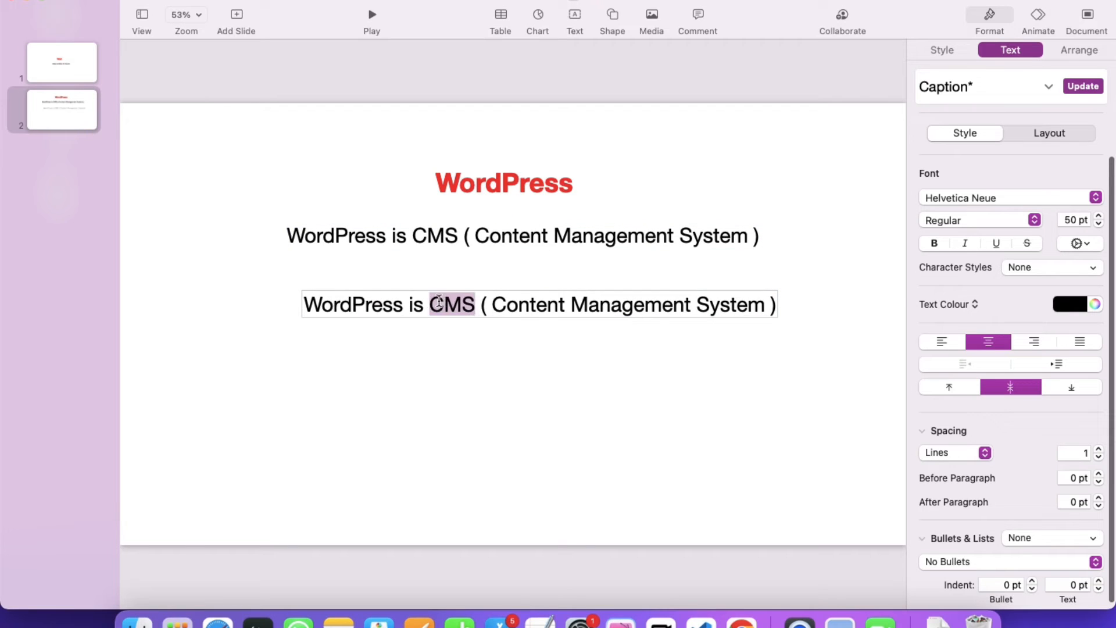
{"action": "triple_click", "coordinate": [441, 305]}
{"action": "type", "text": "Using WP"}
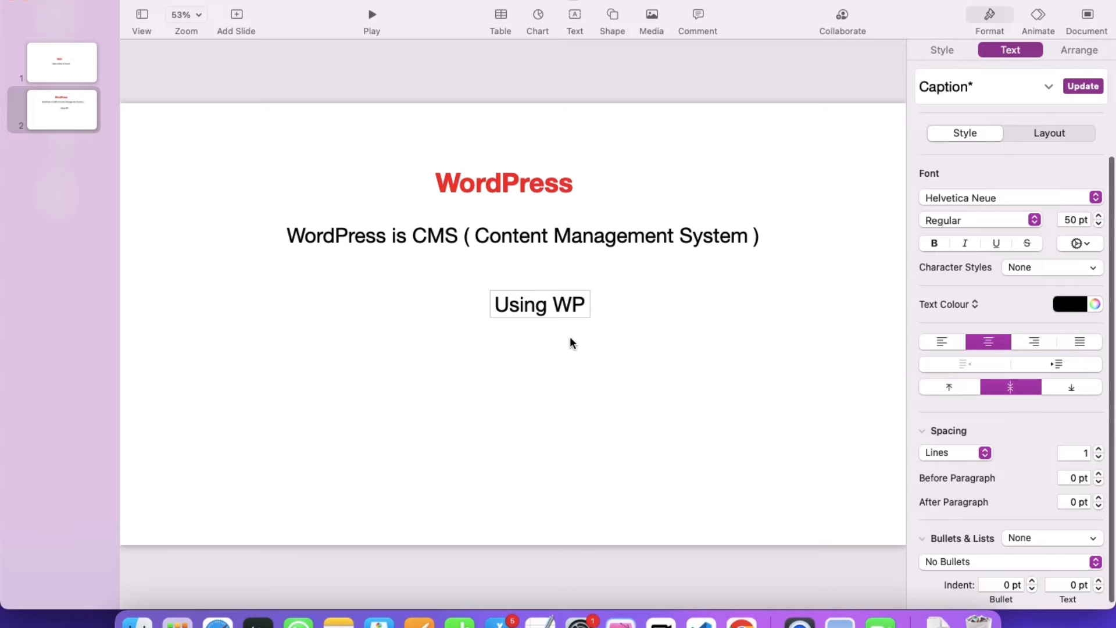
{"action": "type", "text": "= Website,"}
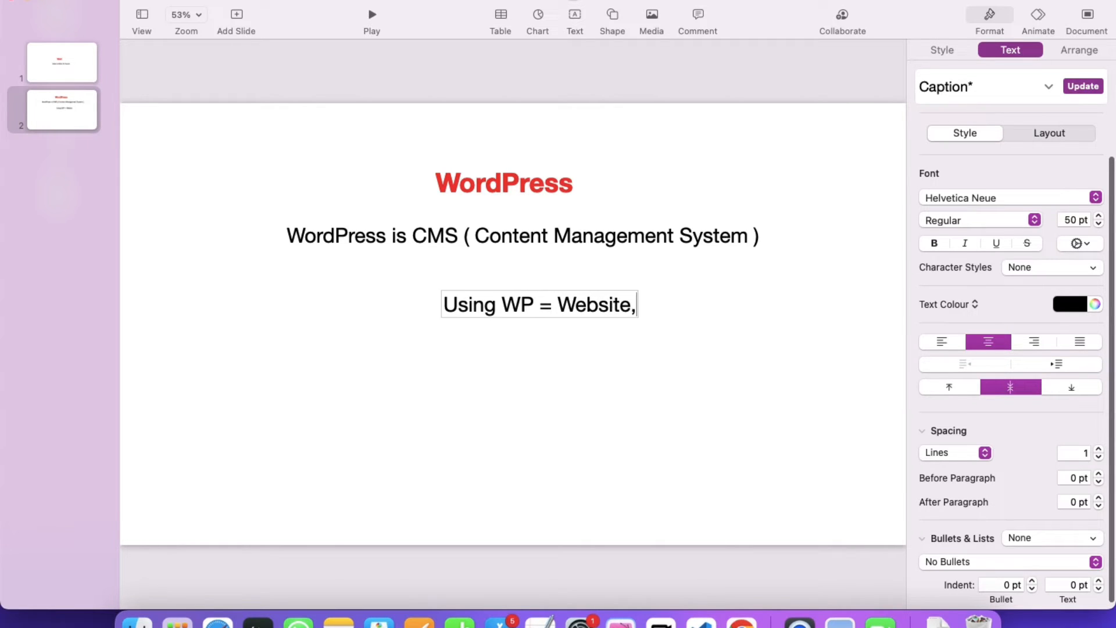
{"action": "type", "text": " app"}
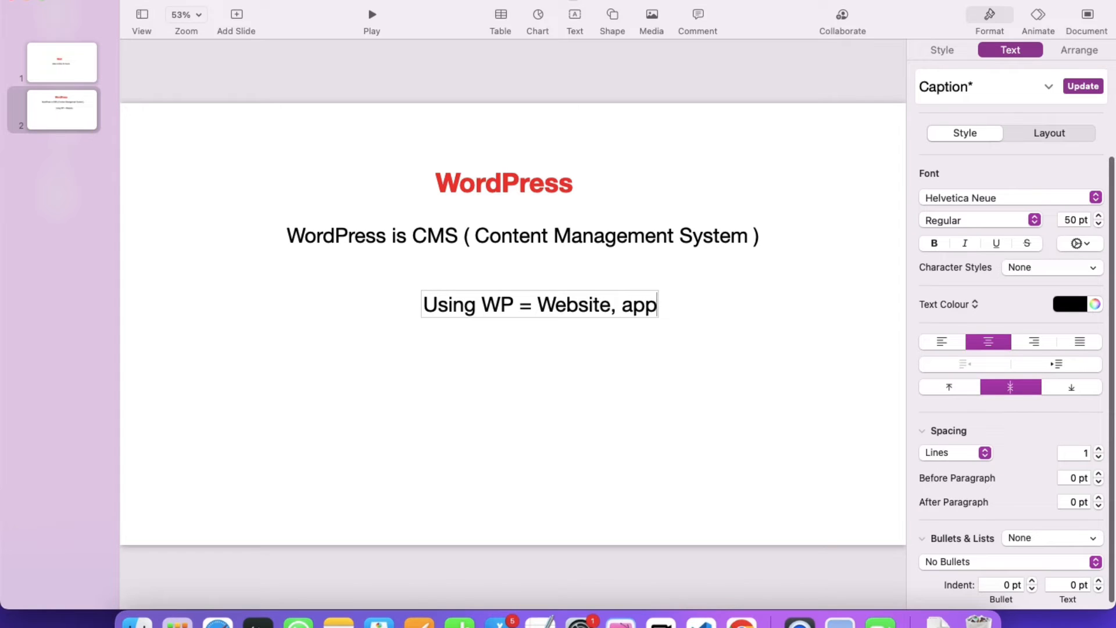
{"action": "type", "text": "s,"}
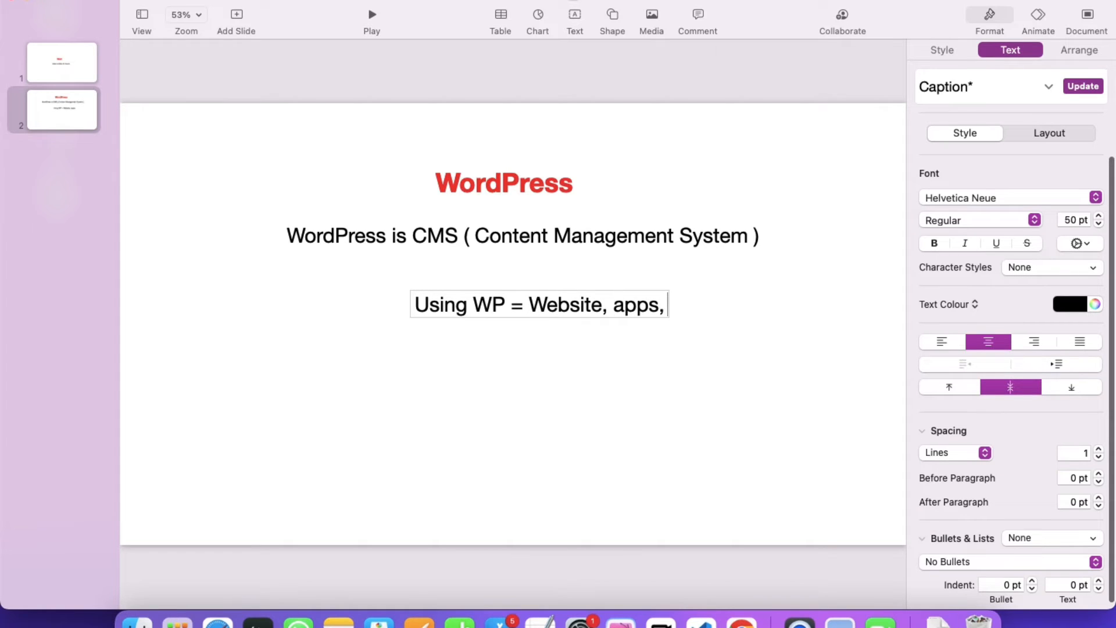
{"action": "type", "text": " etc"}
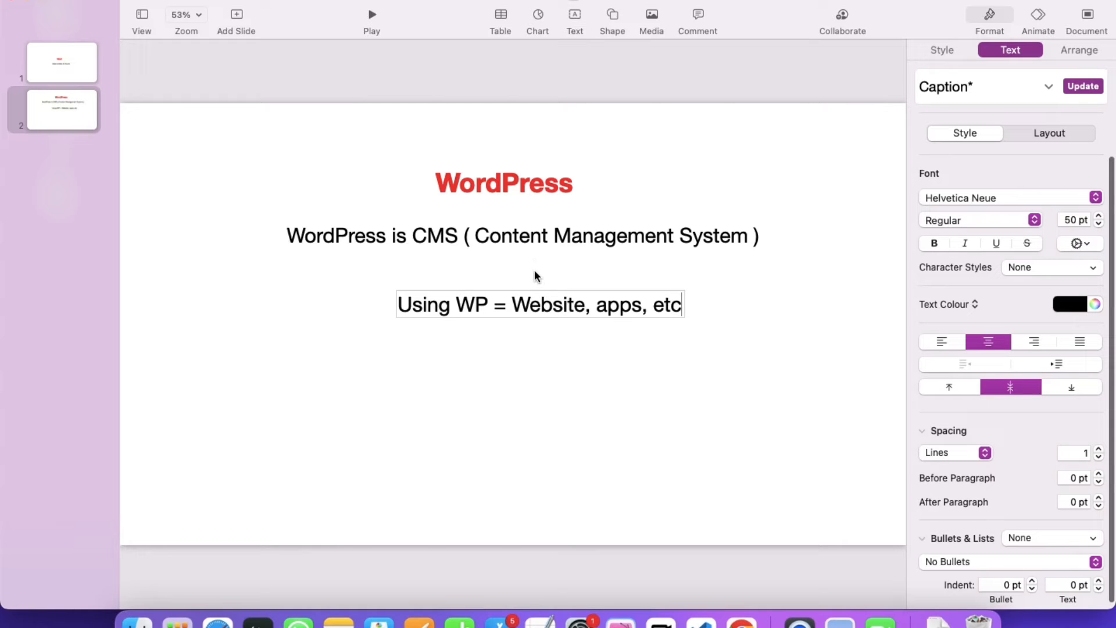
{"action": "left_click", "coordinate": [549, 278]}
{"action": "left_click_drag", "start_coordinate": [547, 304], "coordinate": [520, 289]}
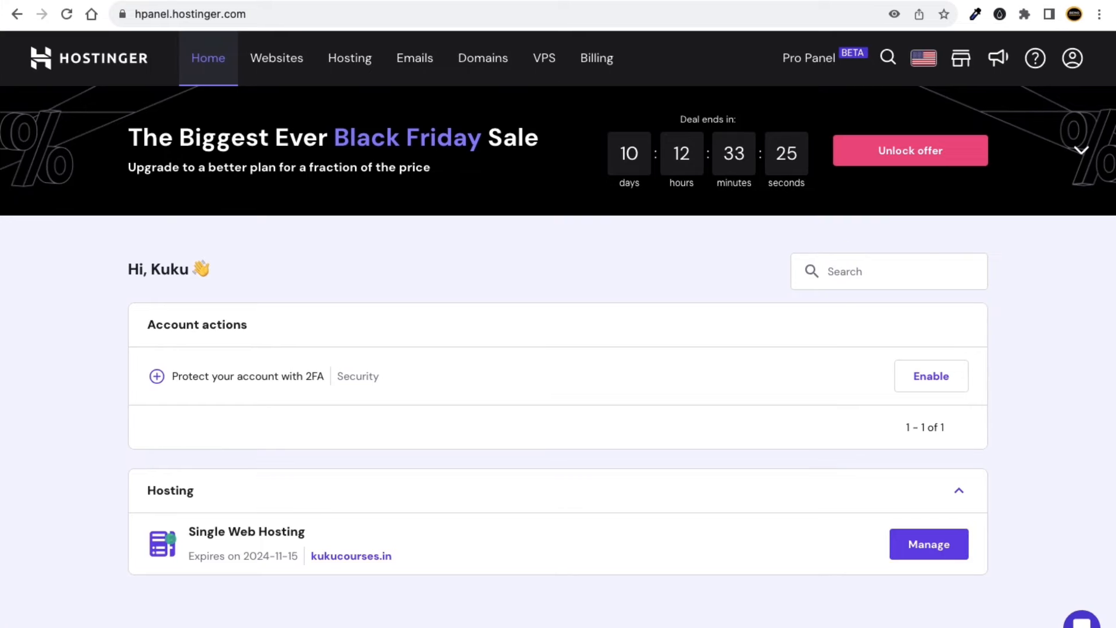
In a new incognito window, search Google for kuku courses and open the KuKu Courses home page.
{"action": "key", "text": "super+t"}
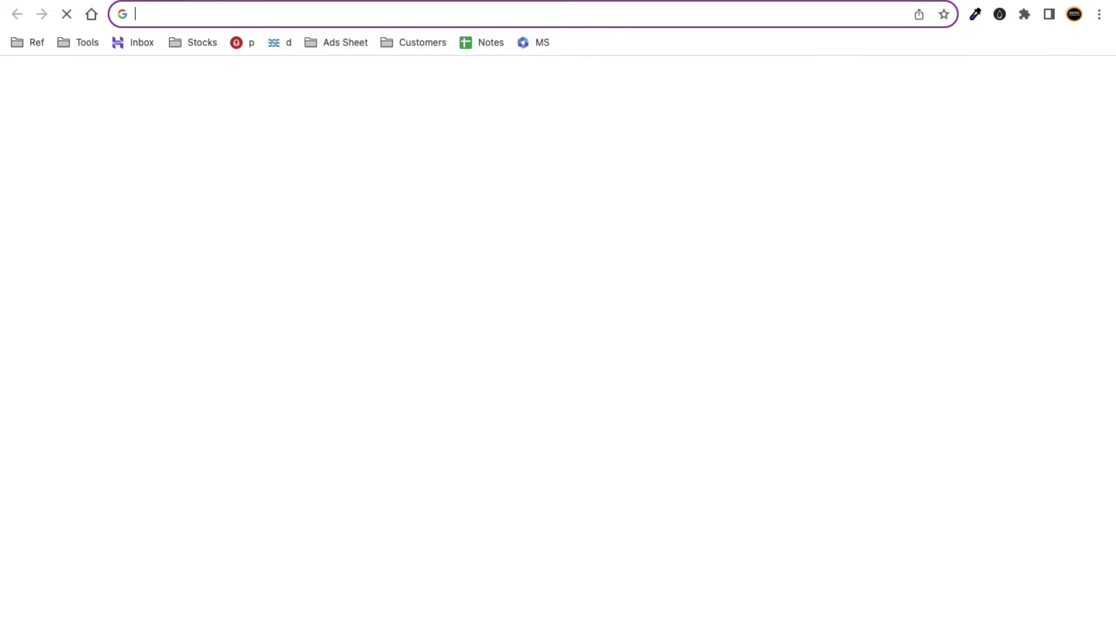
{"action": "type", "text": "kukucourses.com"}
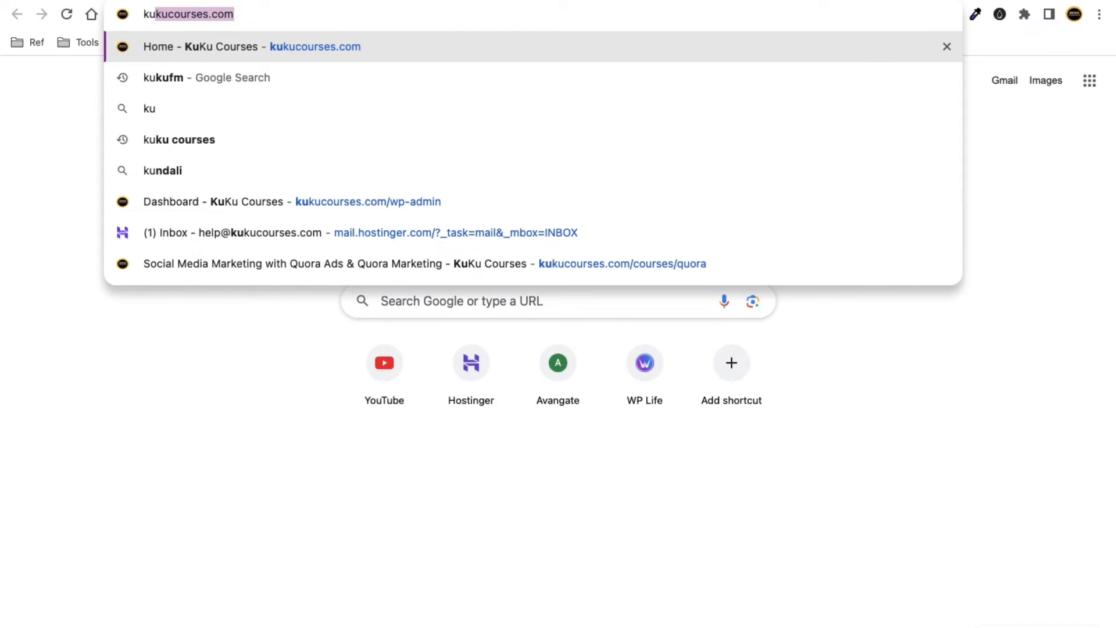
{"action": "key", "text": "super+w"}
{"action": "left_click", "coordinate": [1098, 15]}
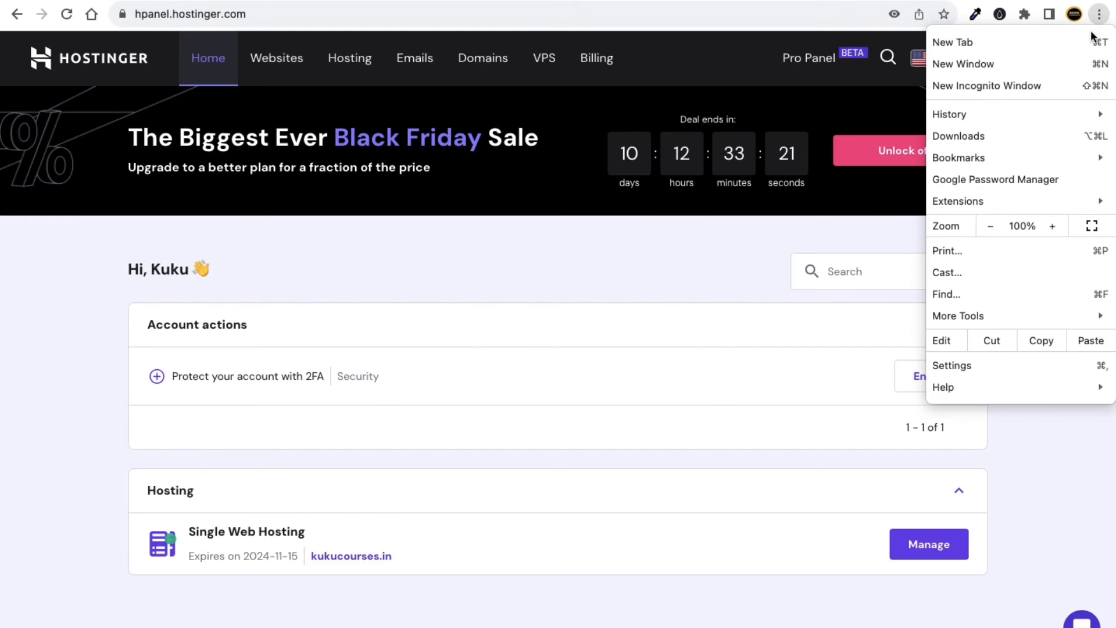
{"action": "left_click", "coordinate": [1039, 86]}
{"action": "type", "text": "kukuc"}
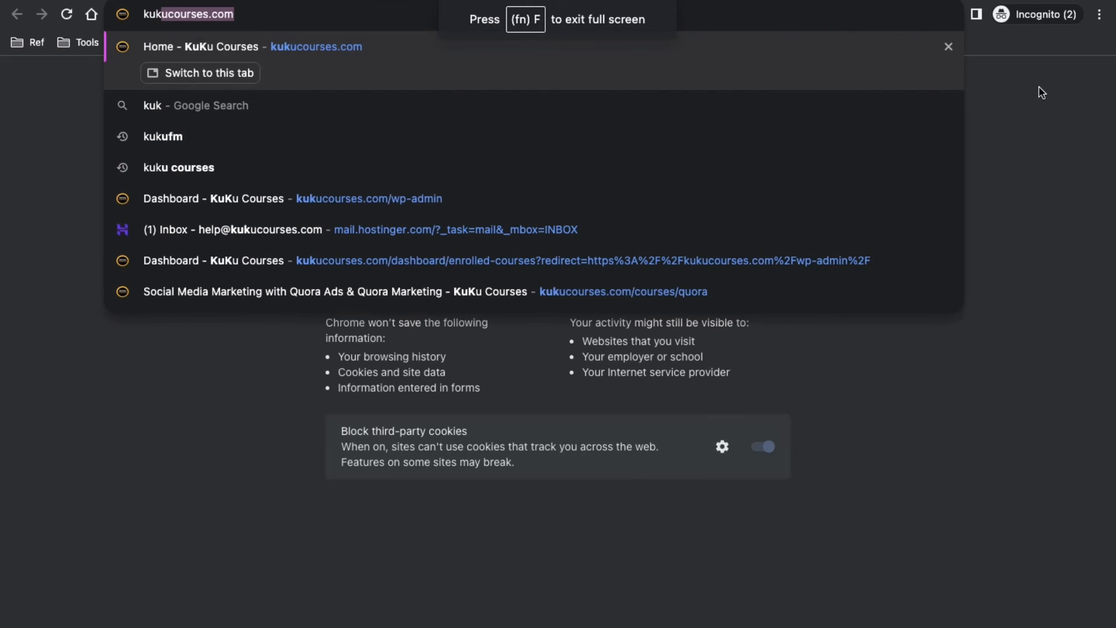
{"action": "key", "text": "BackSpace"}
{"action": "key", "text": "BackSpace"}
{"action": "type", "text": "c"}
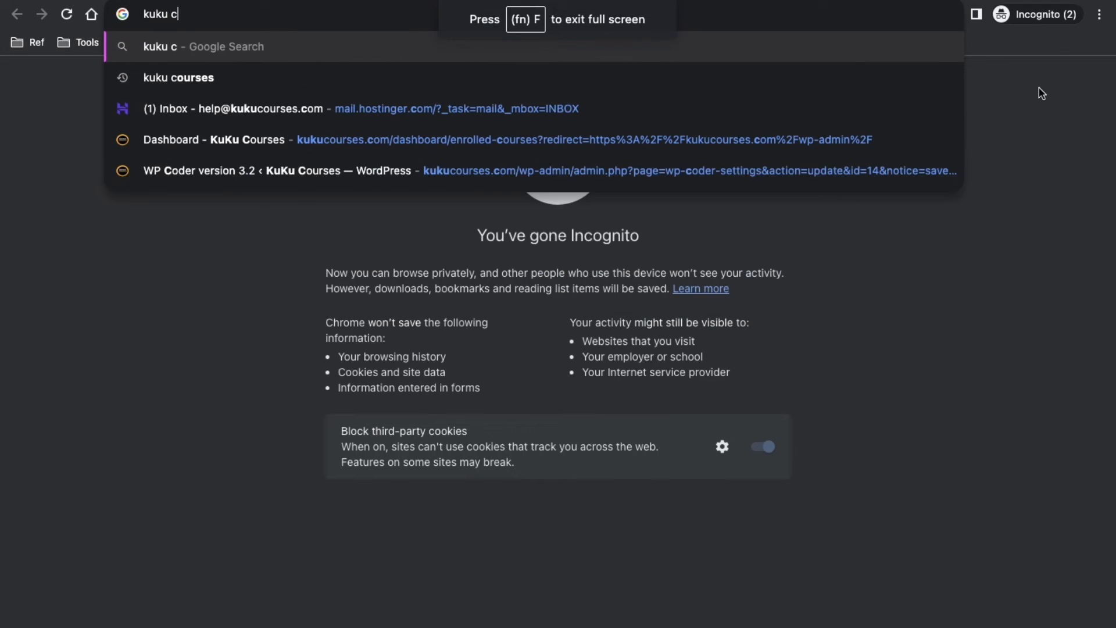
{"action": "type", "text": "ourses"}
{"action": "key", "text": "Return"}
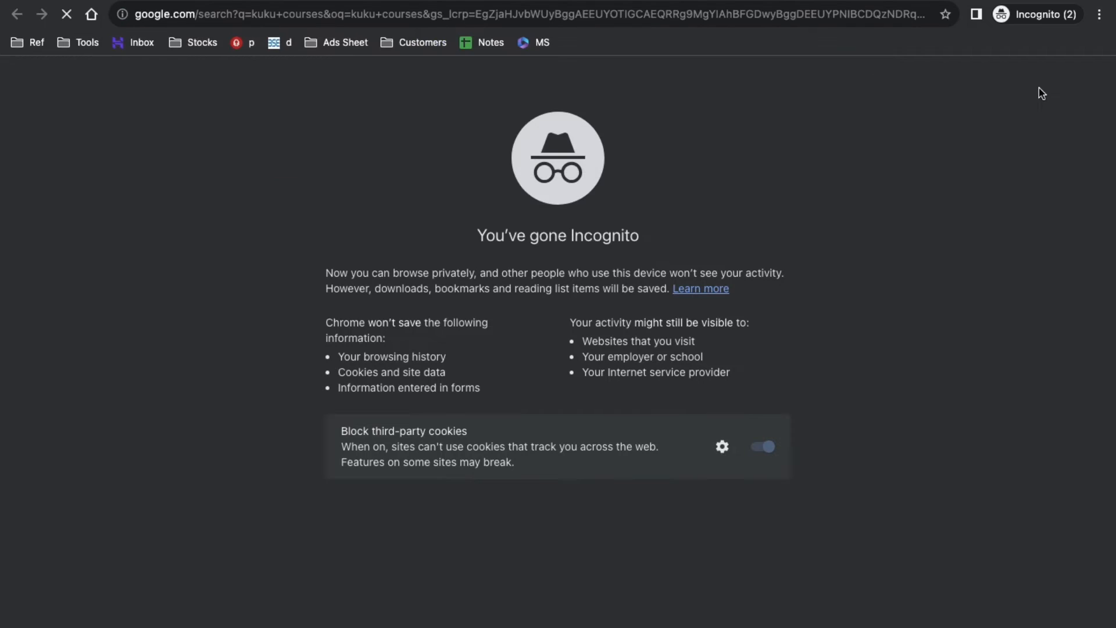
{"action": "left_click", "coordinate": [215, 265]}
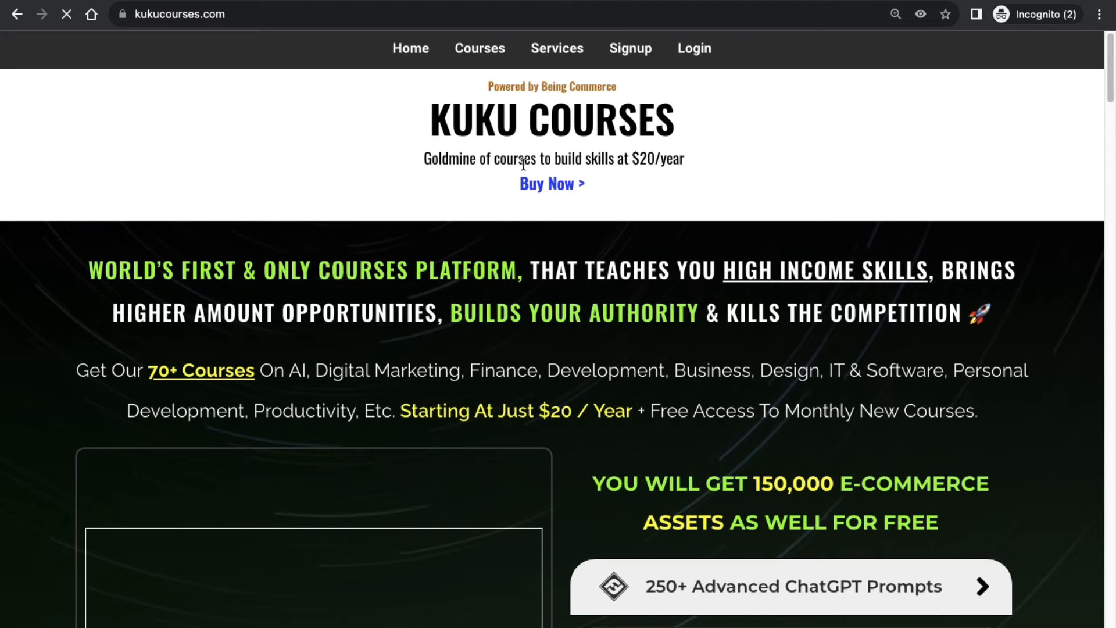
Go to the kukucourses.com Courses listing and search it for 'wordpress'.
{"action": "left_click", "coordinate": [484, 49]}
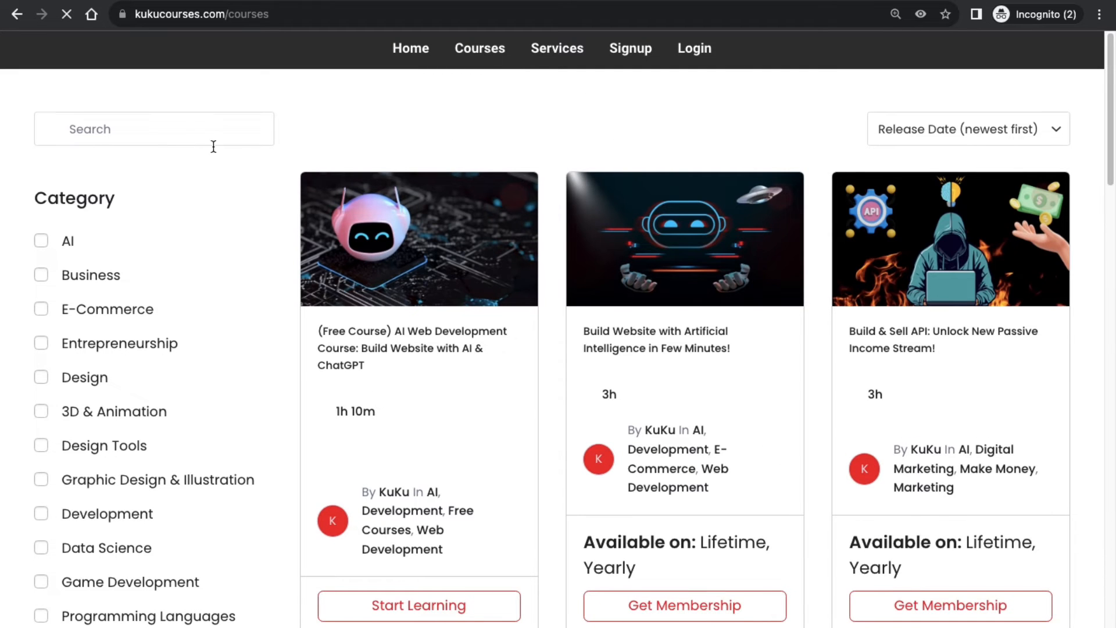
{"action": "scroll", "coordinate": [282, 404], "scroll_direction": "down", "scroll_amount": 4}
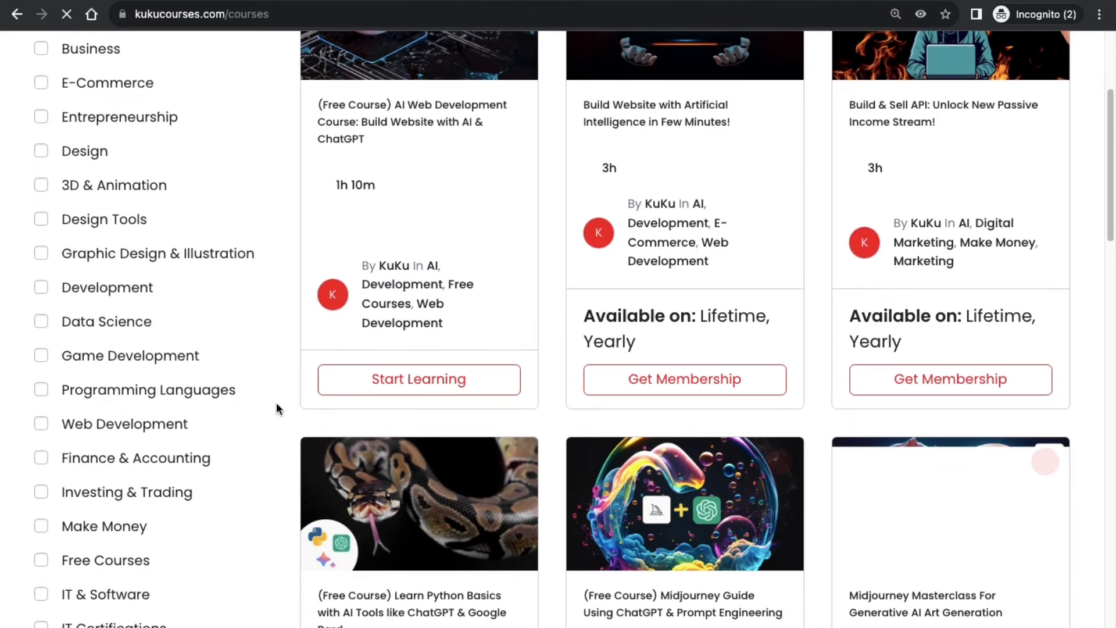
{"action": "scroll", "coordinate": [276, 402], "scroll_direction": "down", "scroll_amount": 3}
{"action": "scroll", "coordinate": [274, 403], "scroll_direction": "up", "scroll_amount": 7}
{"action": "left_click", "coordinate": [126, 126]}
{"action": "type", "text": "wordpress"}
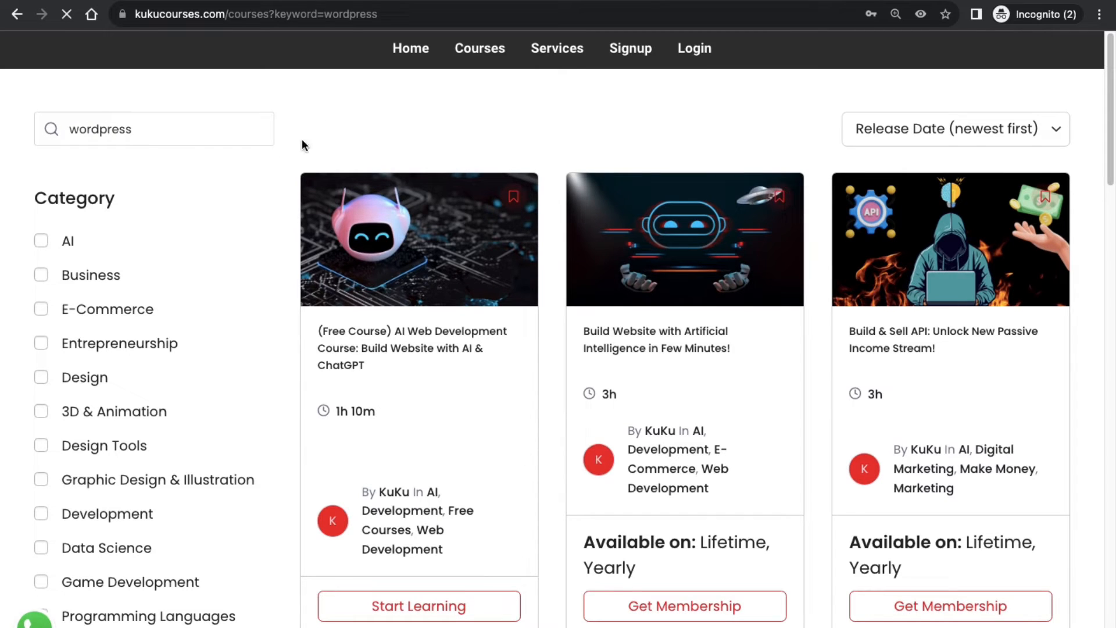
{"action": "left_click", "coordinate": [140, 131]}
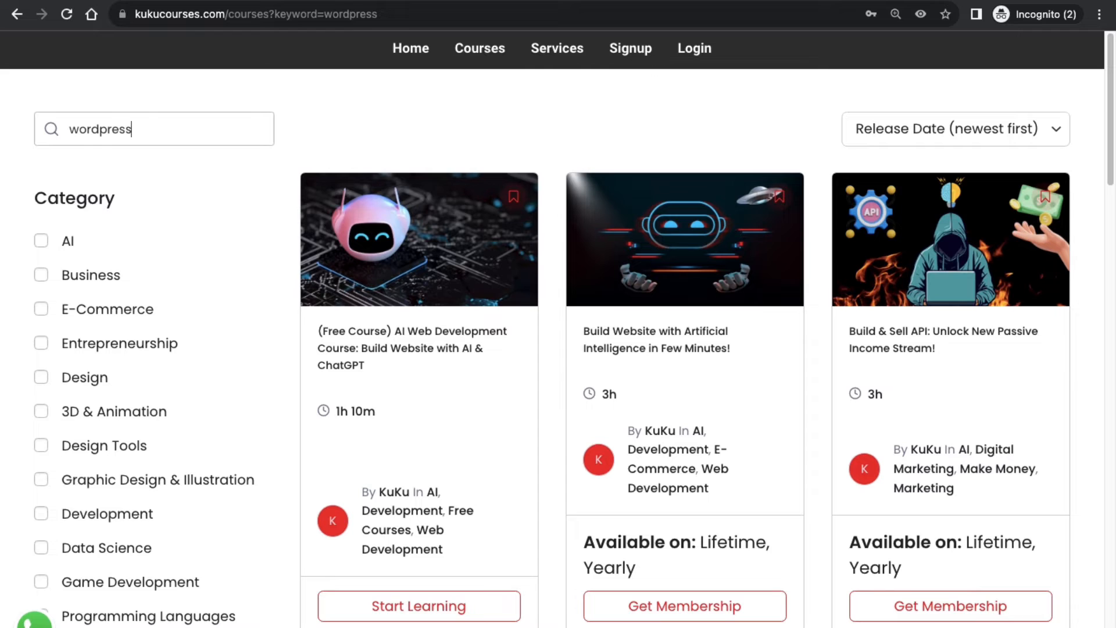
{"action": "scroll", "coordinate": [394, 234], "scroll_direction": "down", "scroll_amount": 5}
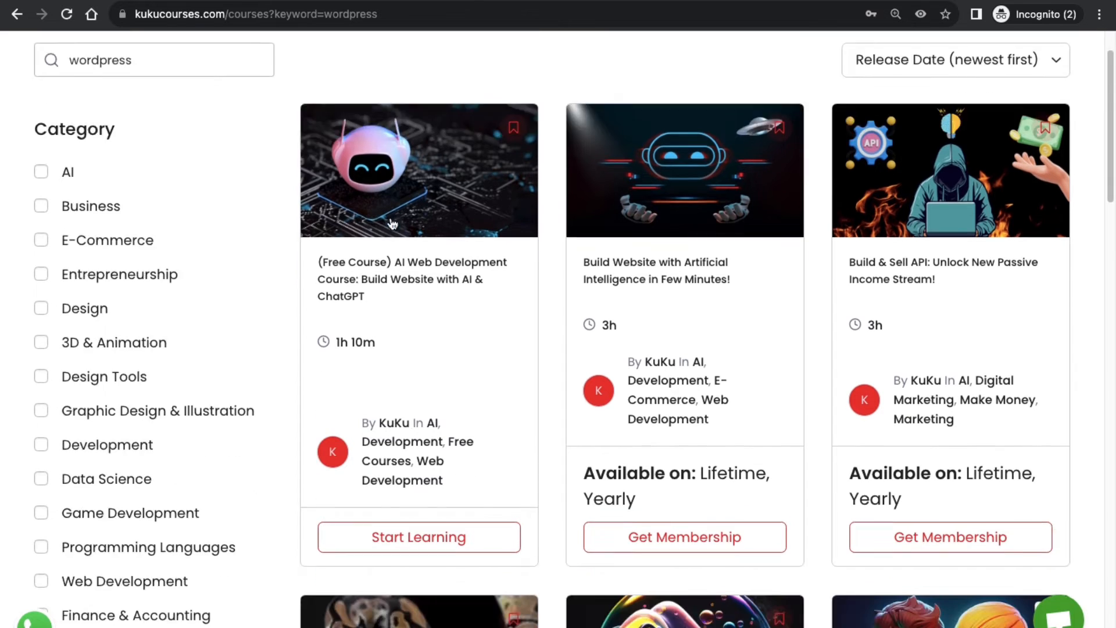
{"action": "scroll", "coordinate": [395, 234], "scroll_direction": "down", "scroll_amount": 9}
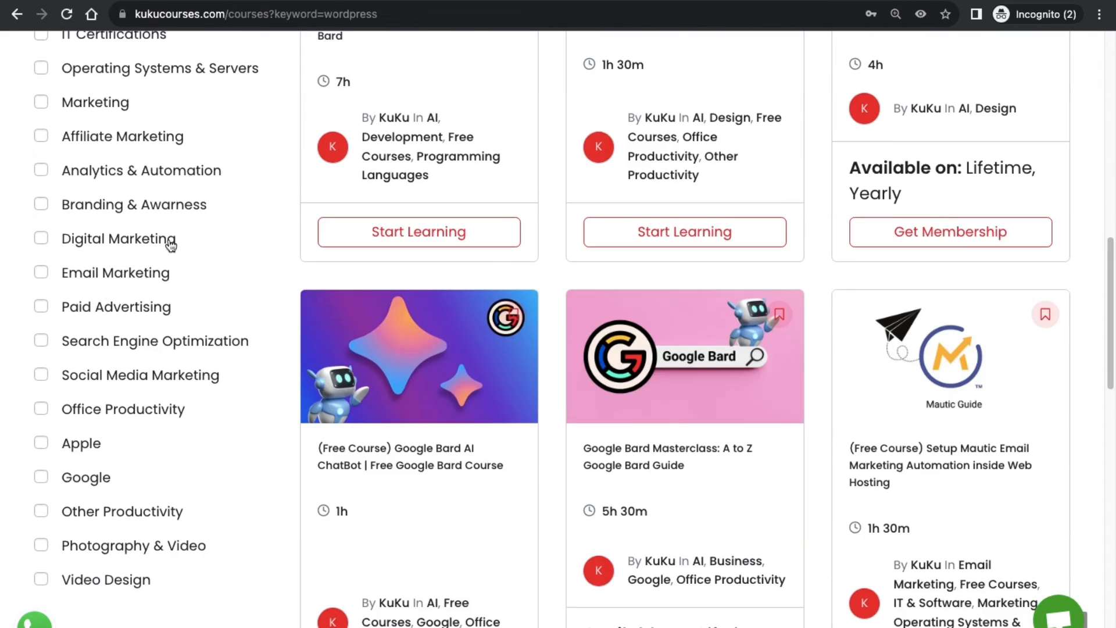
{"action": "scroll", "coordinate": [170, 246], "scroll_direction": "up", "scroll_amount": 14}
{"action": "left_click", "coordinate": [67, 15]}
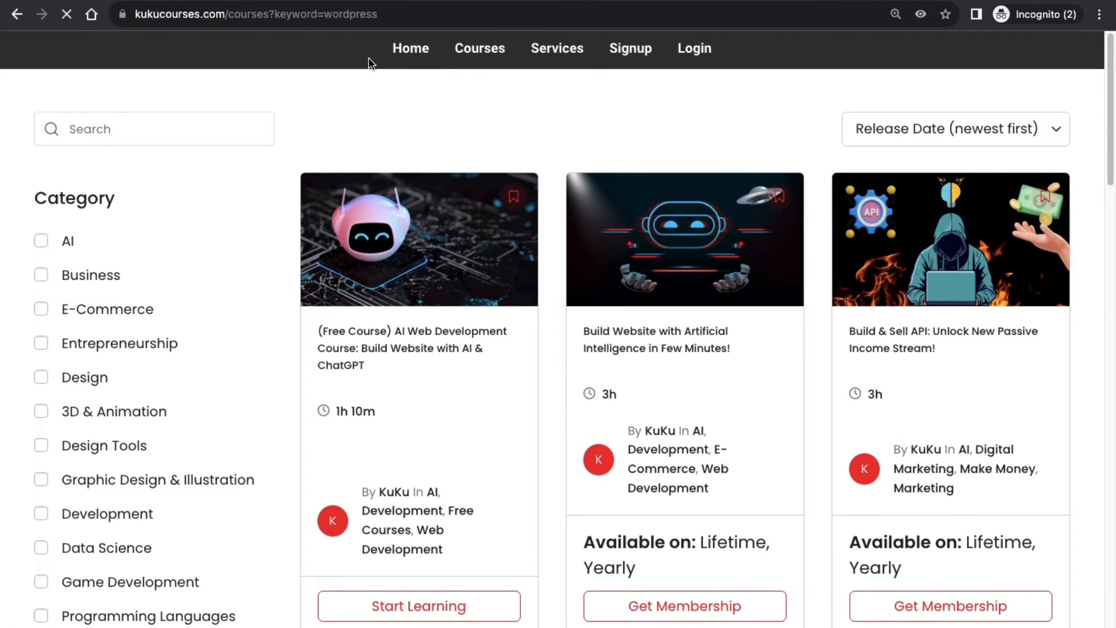
{"action": "left_click", "coordinate": [486, 52]}
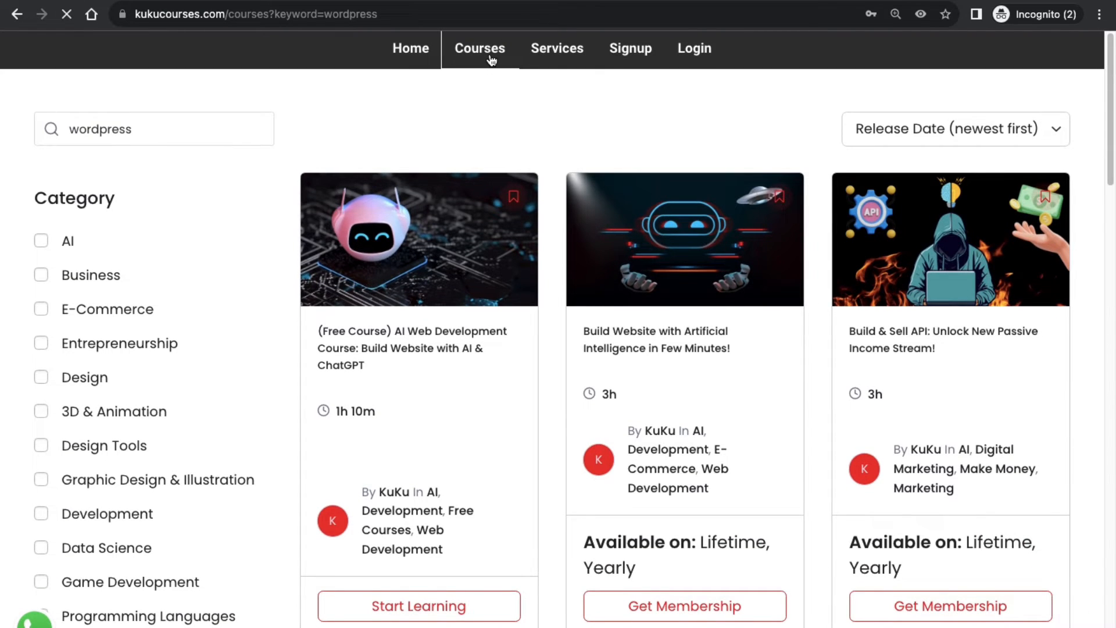
Run a 'wordpress' course search and scroll through the first page of results.
{"action": "left_click", "coordinate": [133, 127]}
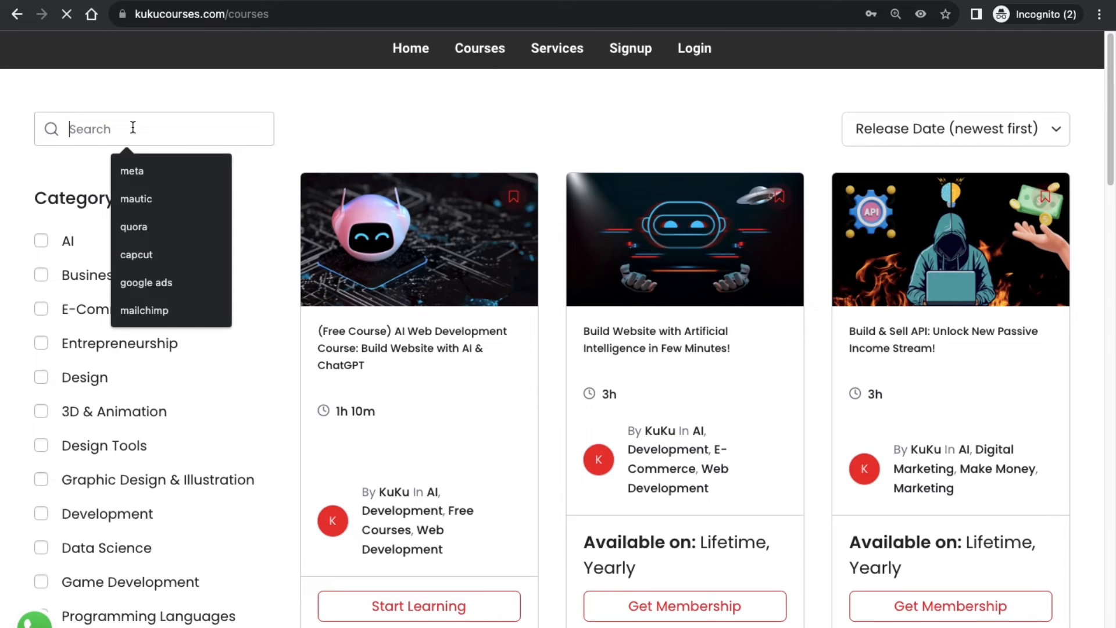
{"action": "type", "text": "wordpress"}
{"action": "key", "text": "Return"}
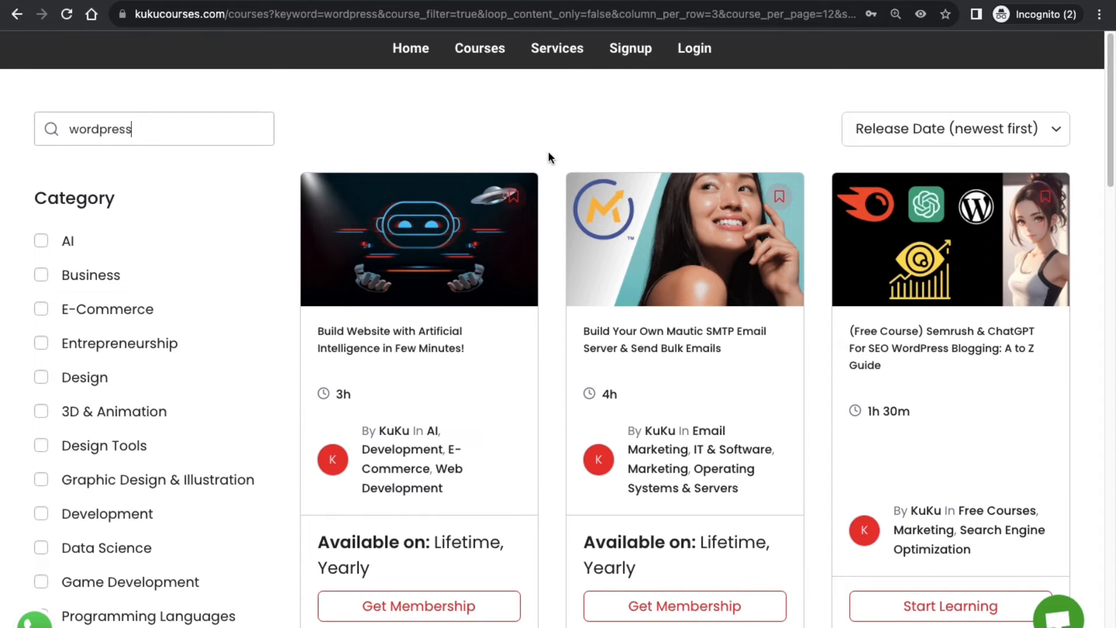
{"action": "scroll", "coordinate": [534, 232], "scroll_direction": "down", "scroll_amount": 9}
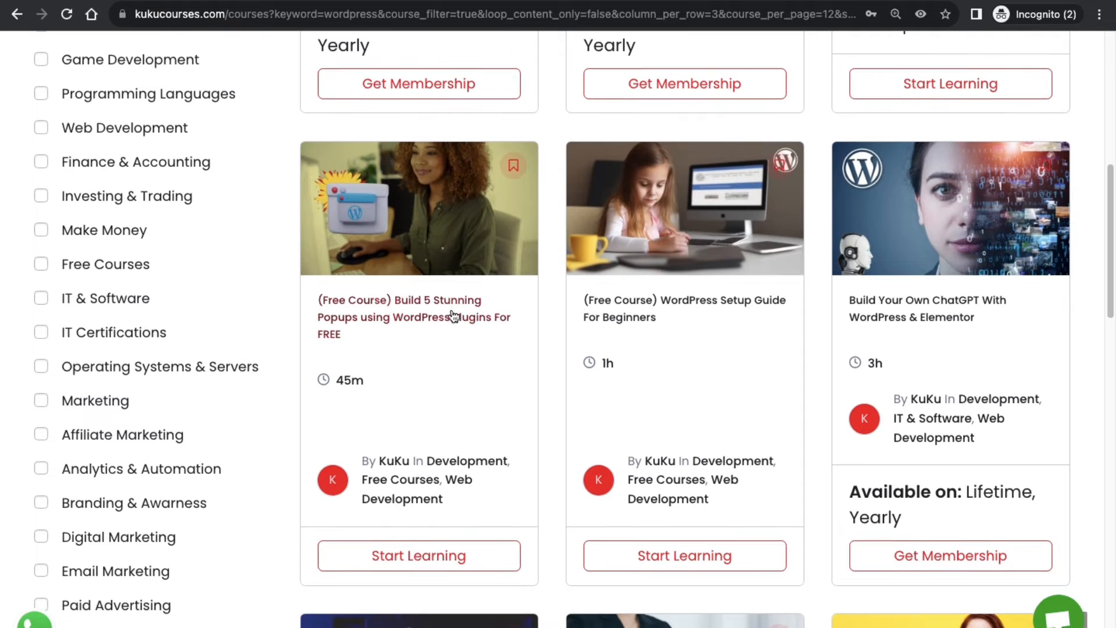
{"action": "scroll", "coordinate": [454, 316], "scroll_direction": "down", "scroll_amount": 1}
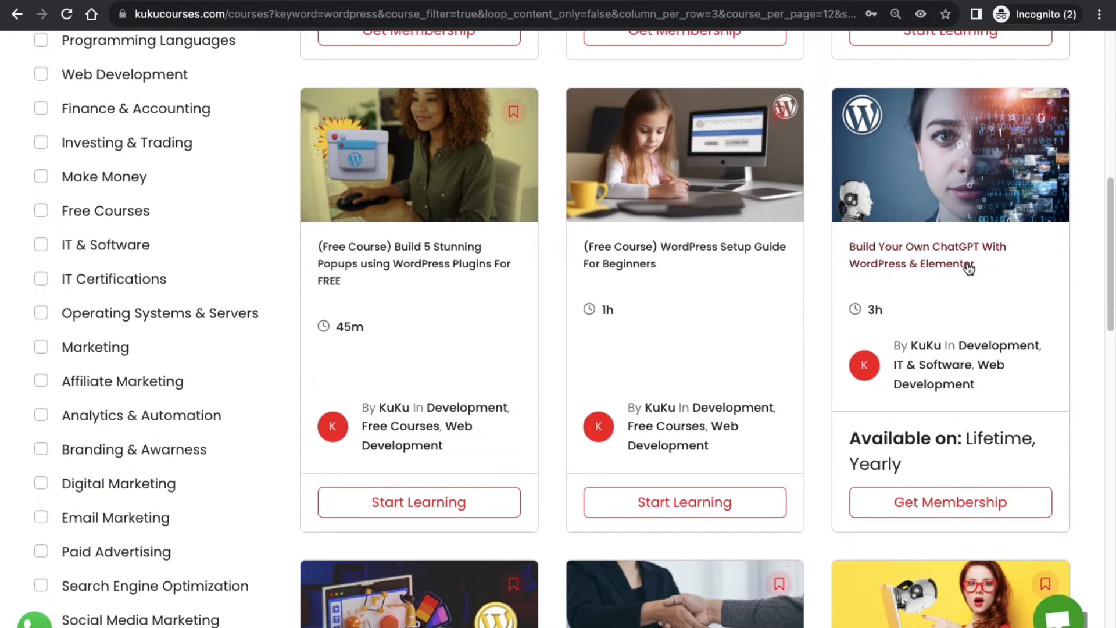
{"action": "scroll", "coordinate": [969, 268], "scroll_direction": "down", "scroll_amount": 7}
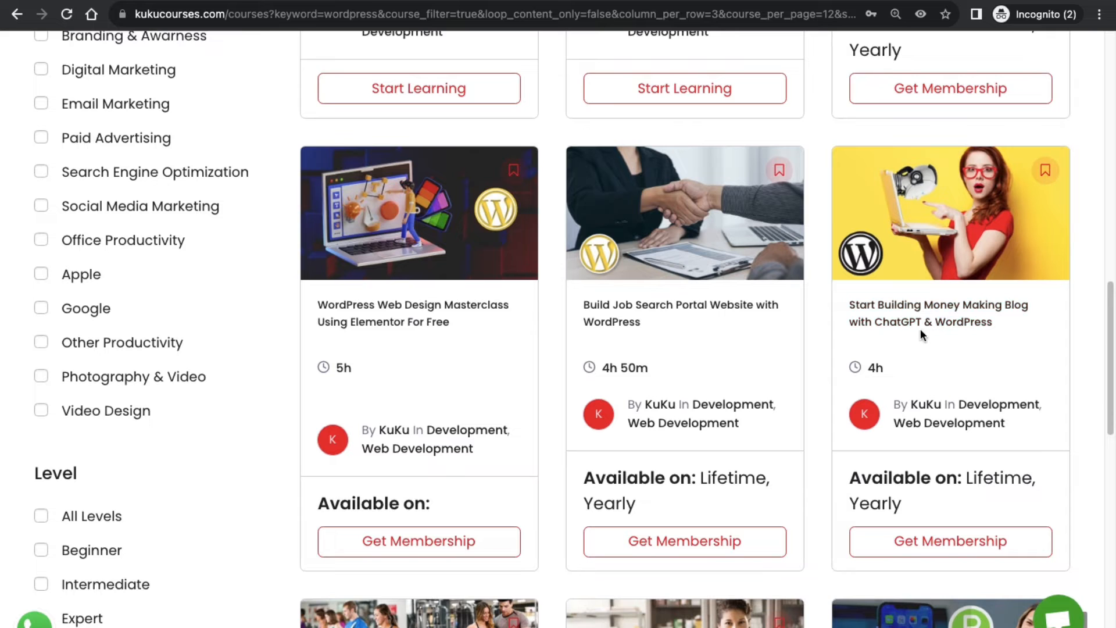
{"action": "scroll", "coordinate": [948, 328], "scroll_direction": "down", "scroll_amount": 1}
{"action": "scroll", "coordinate": [637, 401], "scroll_direction": "down", "scroll_amount": 8}
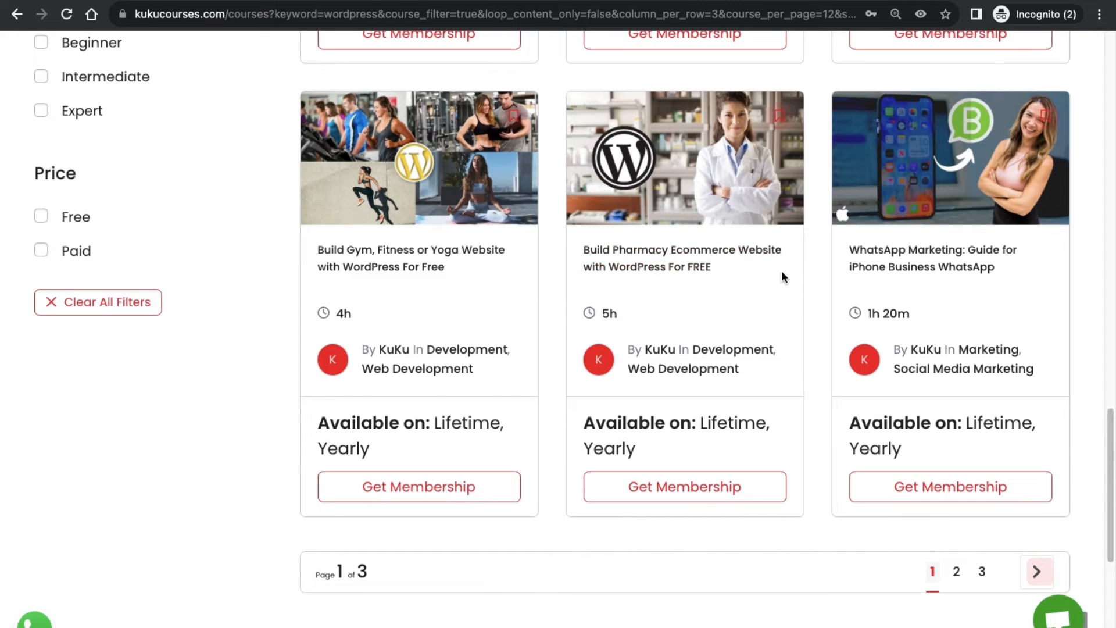
Browse results pages 2 and 3, then return to the Keynote WordPress slide.
{"action": "left_click", "coordinate": [956, 572]}
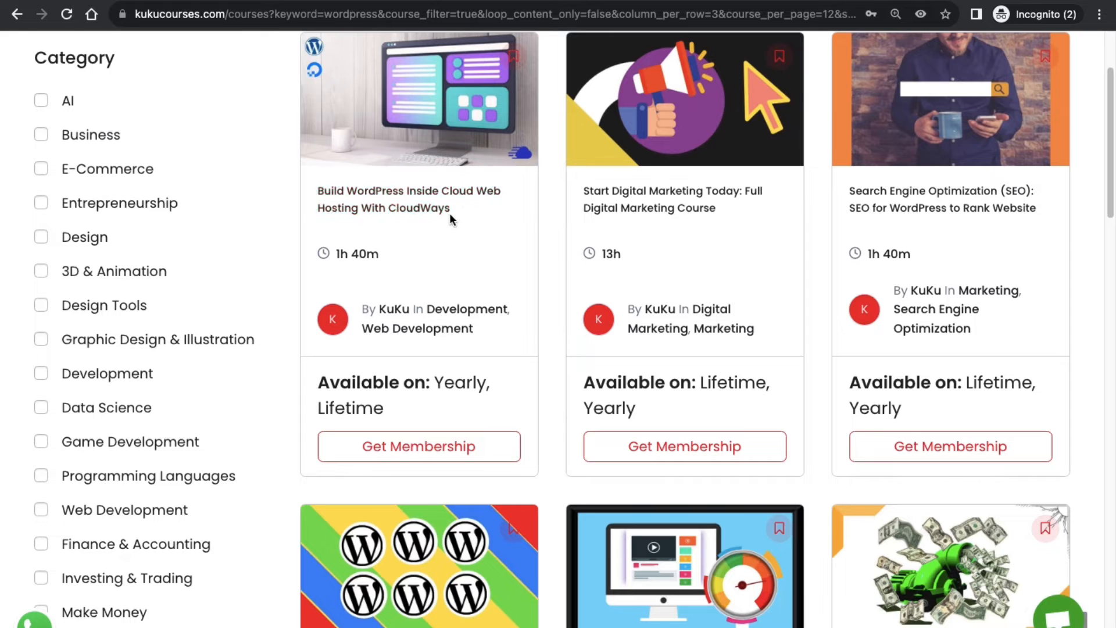
{"action": "scroll", "coordinate": [666, 329], "scroll_direction": "down", "scroll_amount": 5}
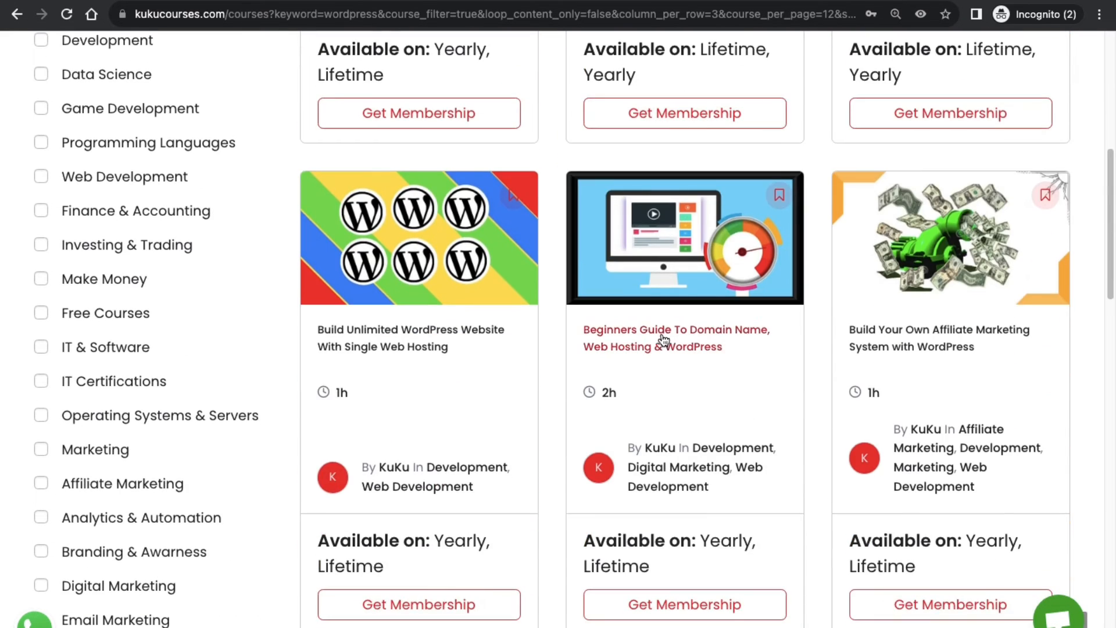
{"action": "scroll", "coordinate": [723, 356], "scroll_direction": "down", "scroll_amount": 3}
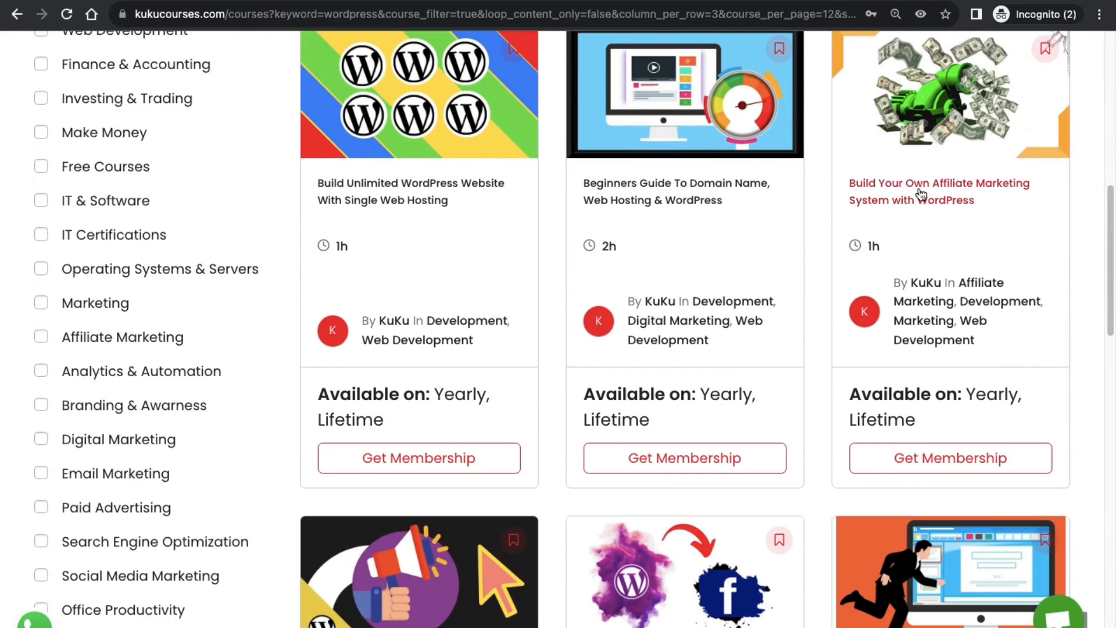
{"action": "scroll", "coordinate": [500, 406], "scroll_direction": "down", "scroll_amount": 3}
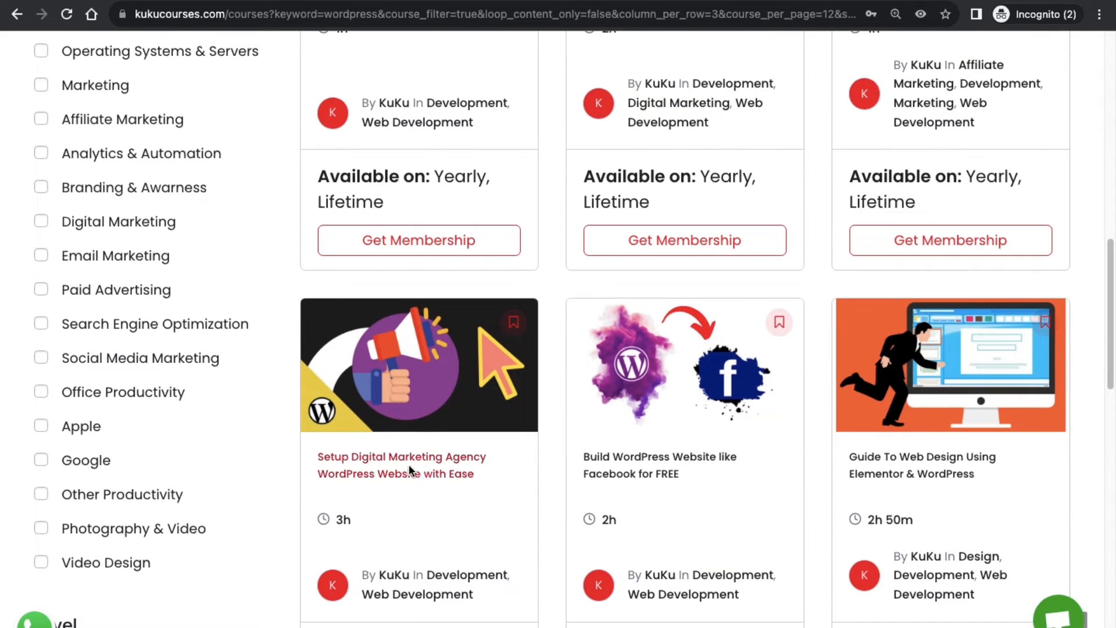
{"action": "scroll", "coordinate": [409, 464], "scroll_direction": "down", "scroll_amount": 3}
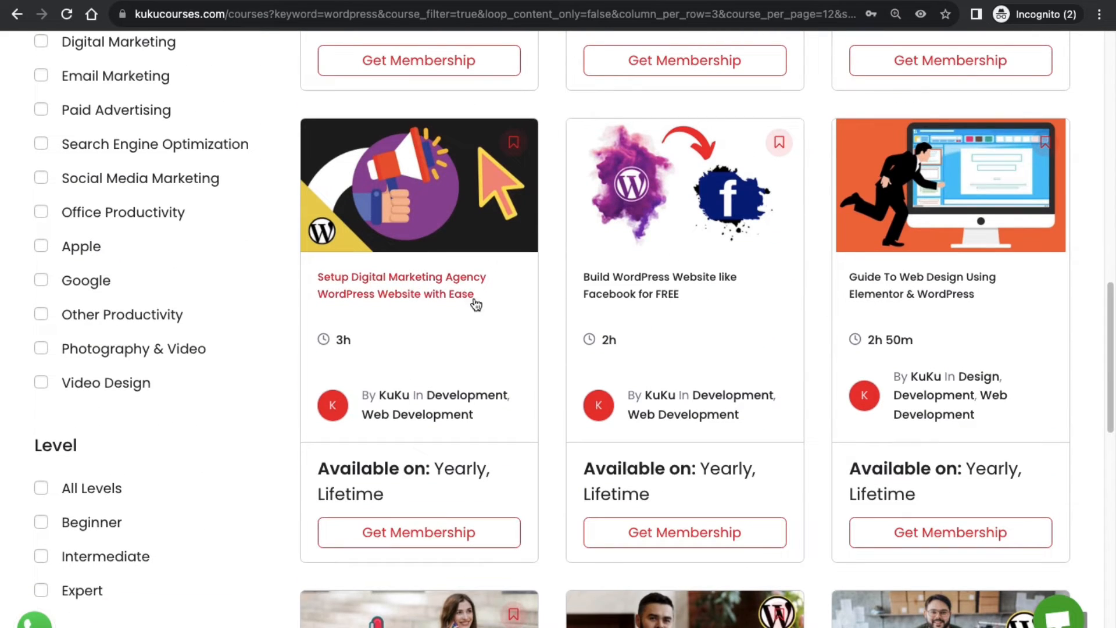
{"action": "scroll", "coordinate": [660, 293], "scroll_direction": "down", "scroll_amount": 1}
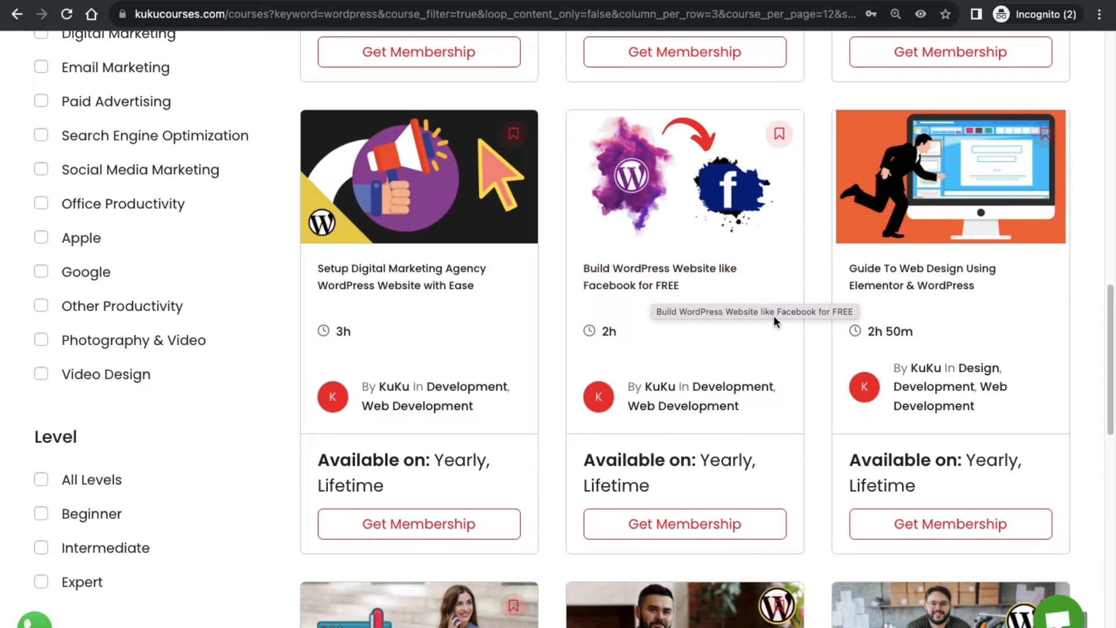
{"action": "scroll", "coordinate": [835, 298], "scroll_direction": "down", "scroll_amount": 1}
{"action": "scroll", "coordinate": [809, 268], "scroll_direction": "down", "scroll_amount": 8}
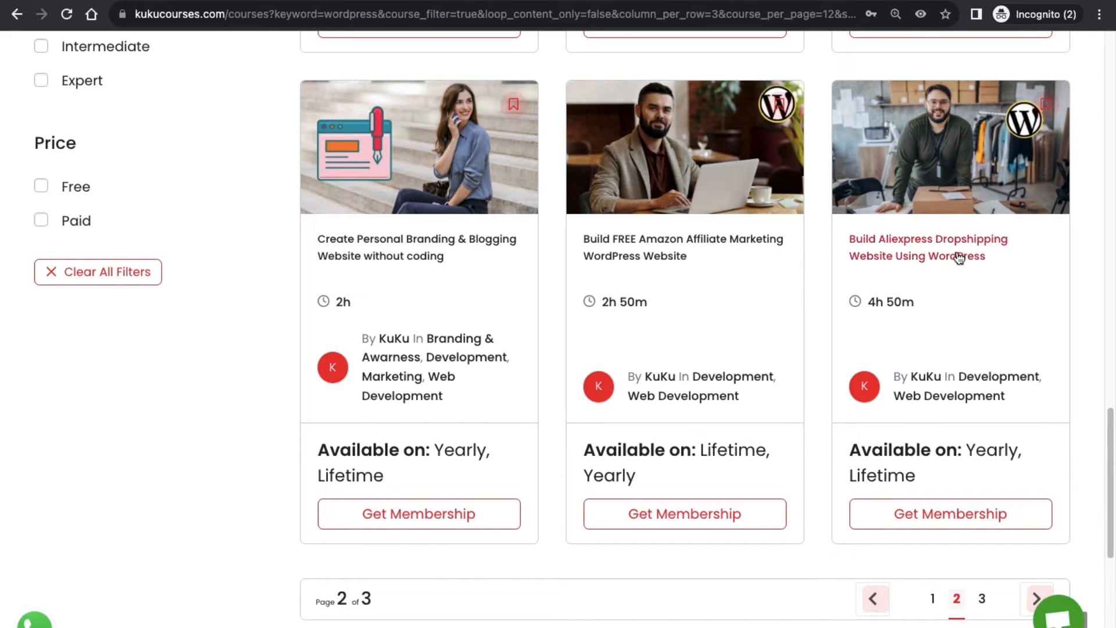
{"action": "left_click", "coordinate": [985, 598]}
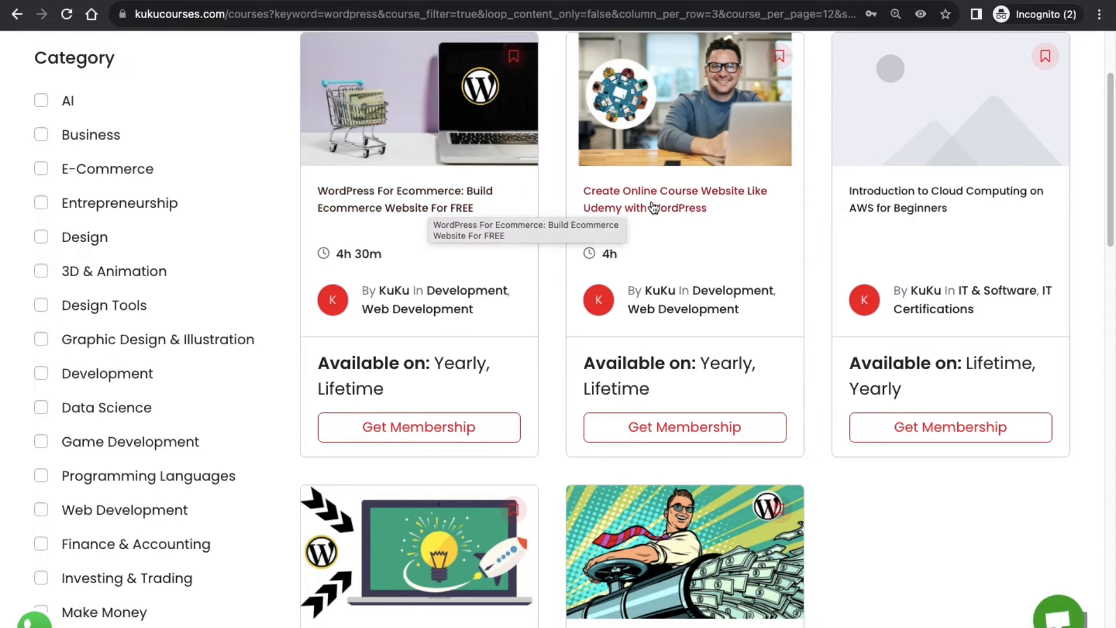
{"action": "scroll", "coordinate": [540, 343], "scroll_direction": "down", "scroll_amount": 5}
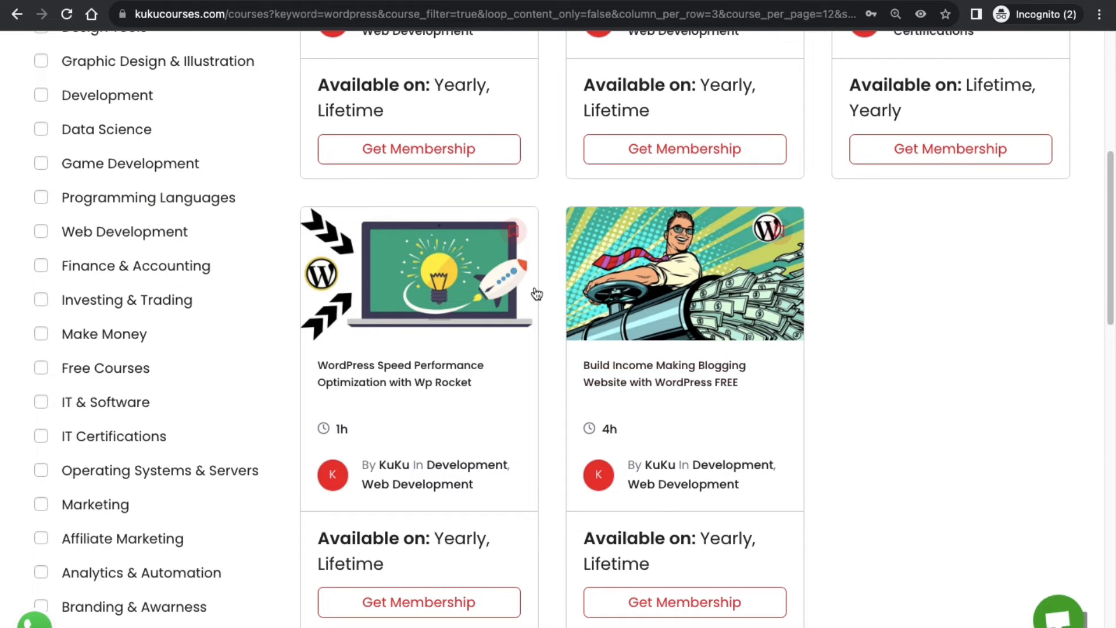
{"action": "key", "text": "ctrl+Left"}
{"action": "key", "text": "ctrl+Left"}
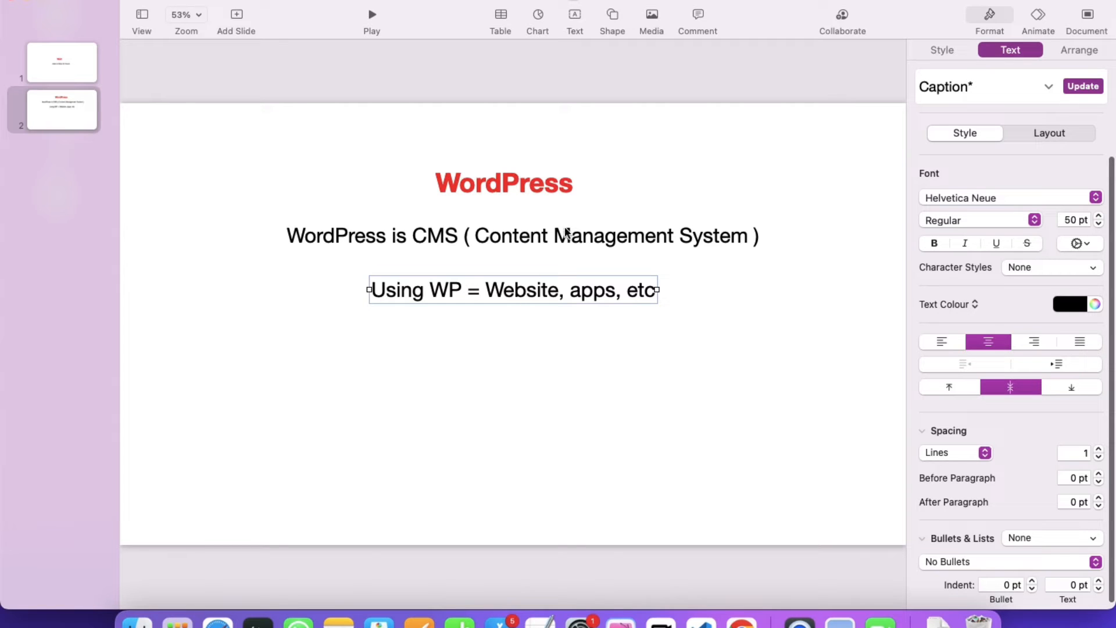
Add the line 'WP install inside Web Hosting' beneath the Website, apps line, then bring up hPanel.
{"action": "left_click", "coordinate": [581, 201]}
{"action": "left_click", "coordinate": [519, 288]}
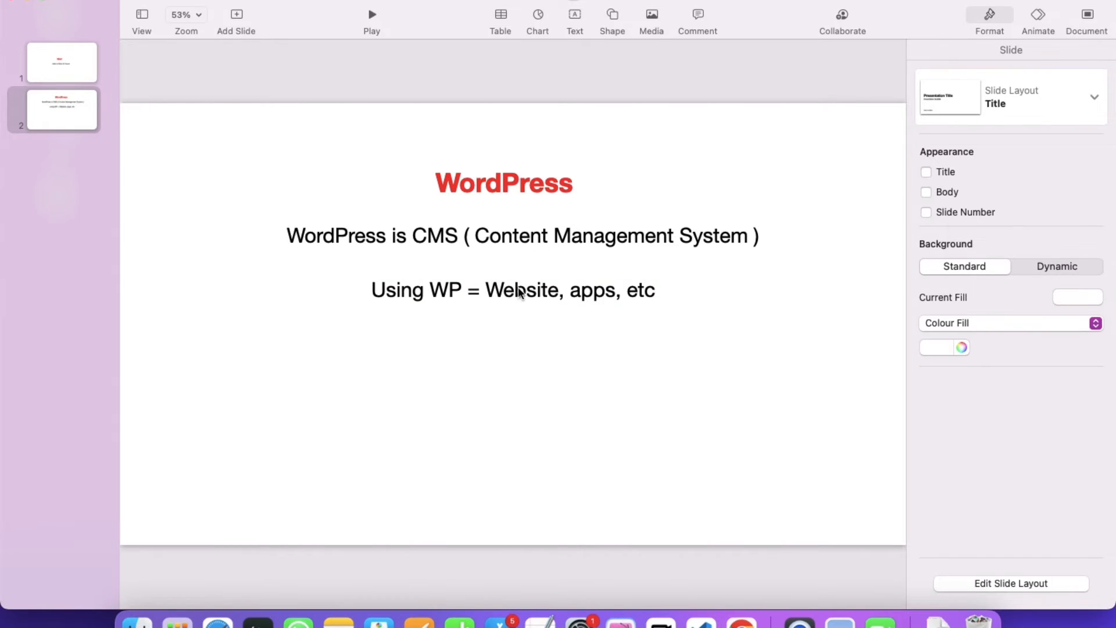
{"action": "left_click_drag", "start_coordinate": [517, 294], "coordinate": [487, 379]}
{"action": "triple_click", "coordinate": [482, 375]}
{"action": "type", "text": "Wp"}
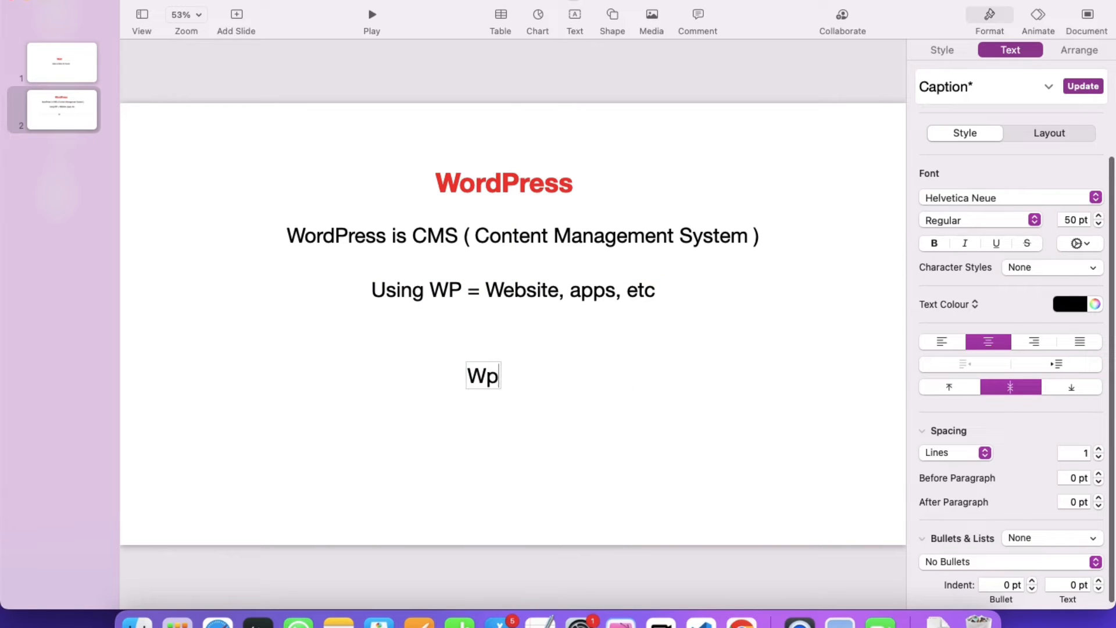
{"action": "key", "text": "BackSpace"}
{"action": "type", "text": "P"}
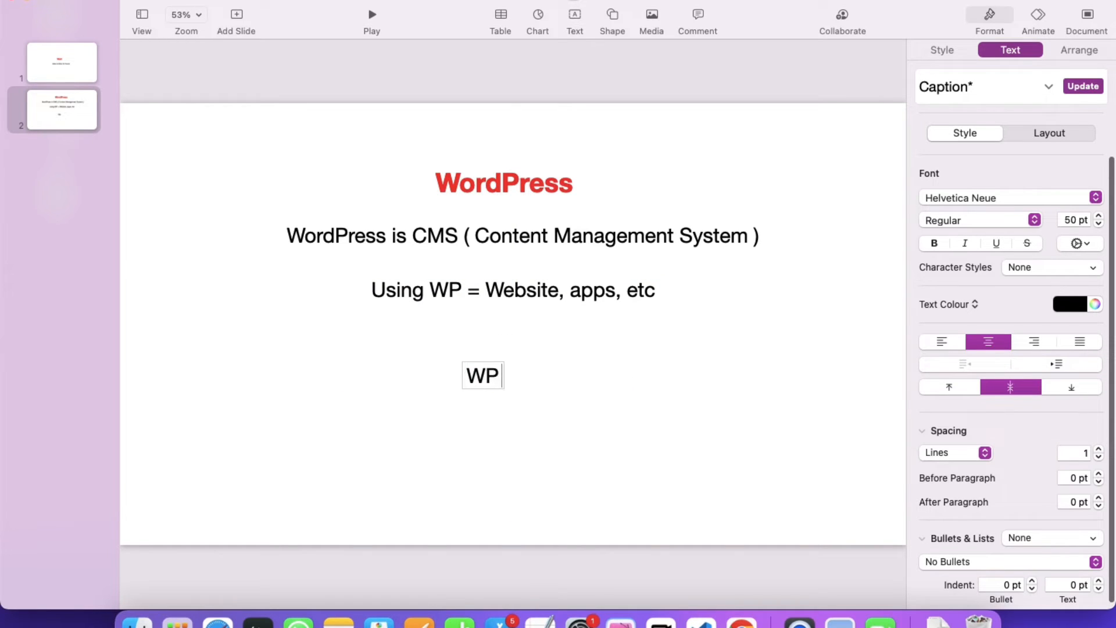
{"action": "type", "text": " insta"}
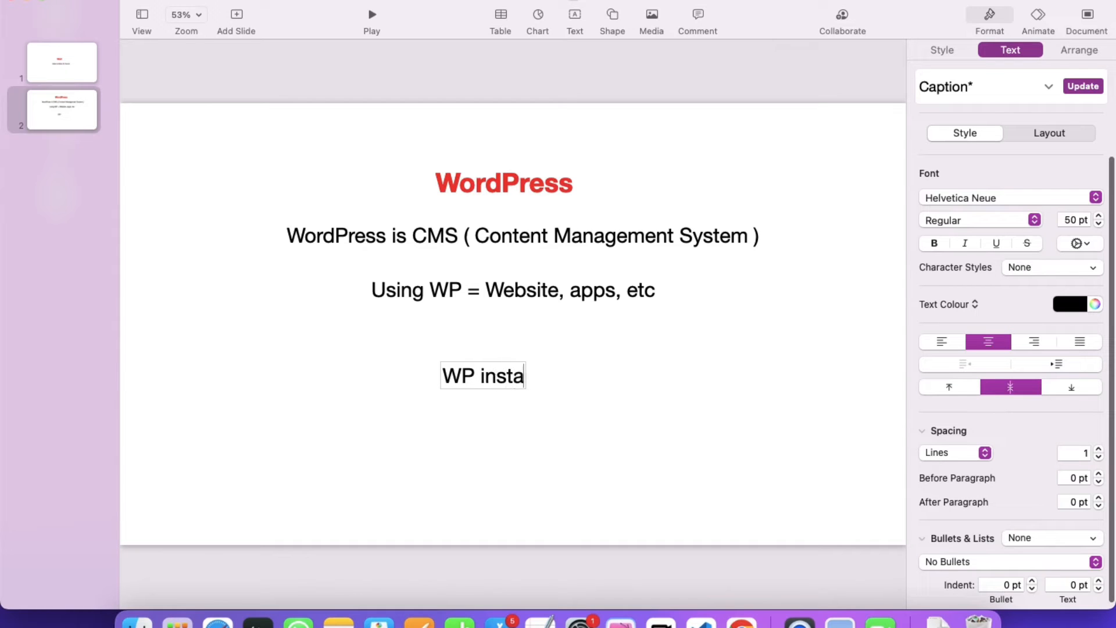
{"action": "type", "text": "ll inside"}
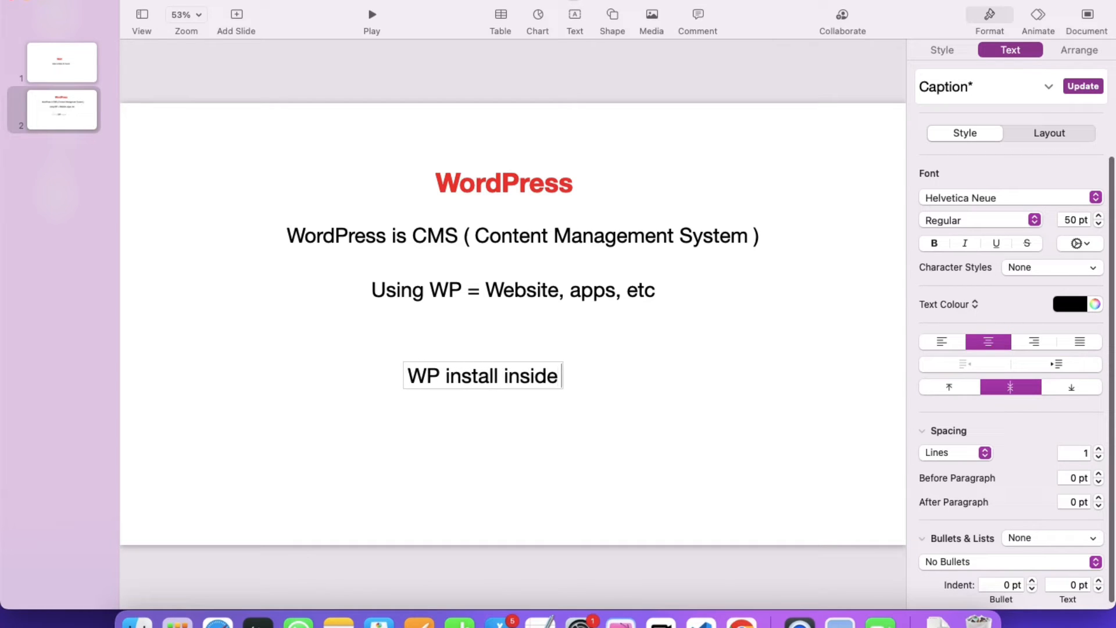
{"action": "type", "text": " Web Hosting"}
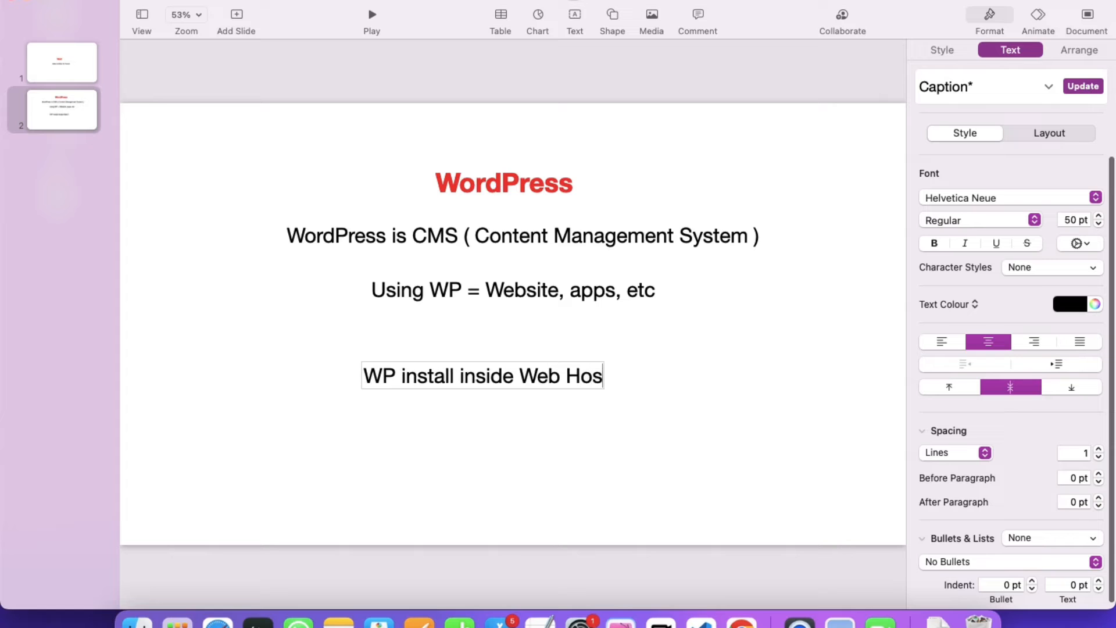
{"action": "left_click", "coordinate": [551, 329]}
{"action": "left_click_drag", "start_coordinate": [478, 384], "coordinate": [517, 360]}
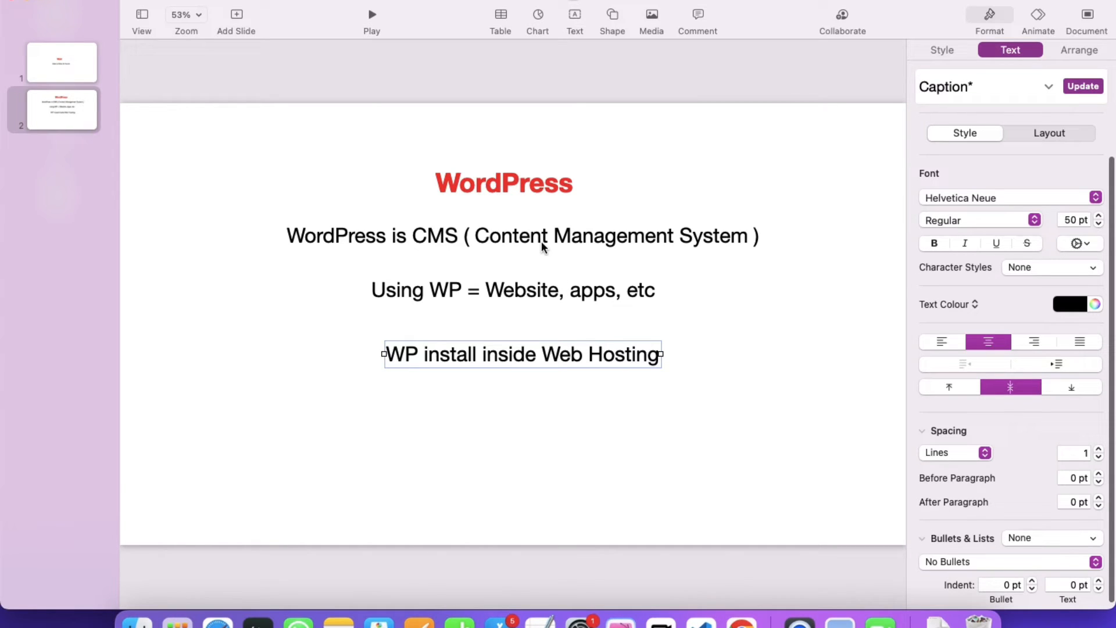
{"action": "key", "text": "ctrl+Right"}
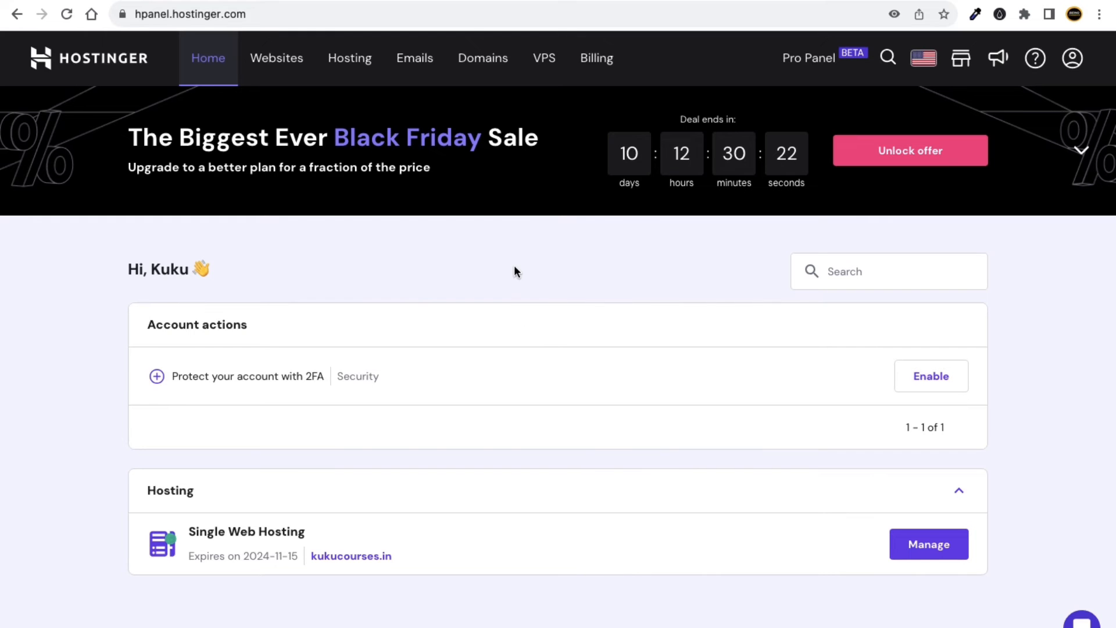
Return to the page 3 wordpress course listing, scroll through it, and open the Signup page.
{"action": "key", "text": "ctrl+Right"}
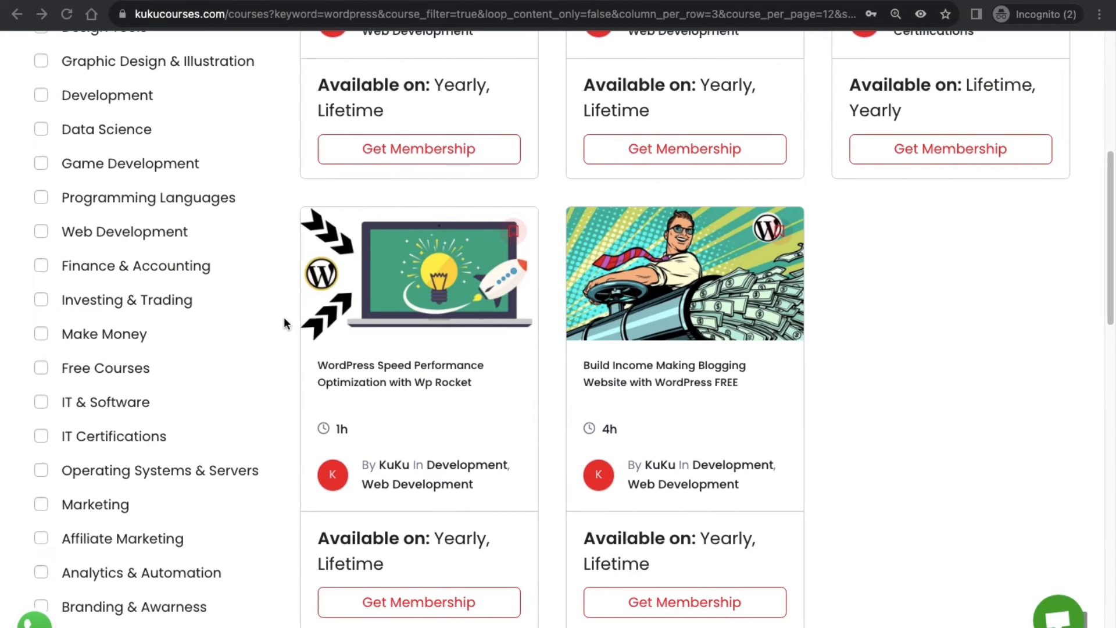
{"action": "scroll", "coordinate": [297, 317], "scroll_direction": "up", "scroll_amount": 7}
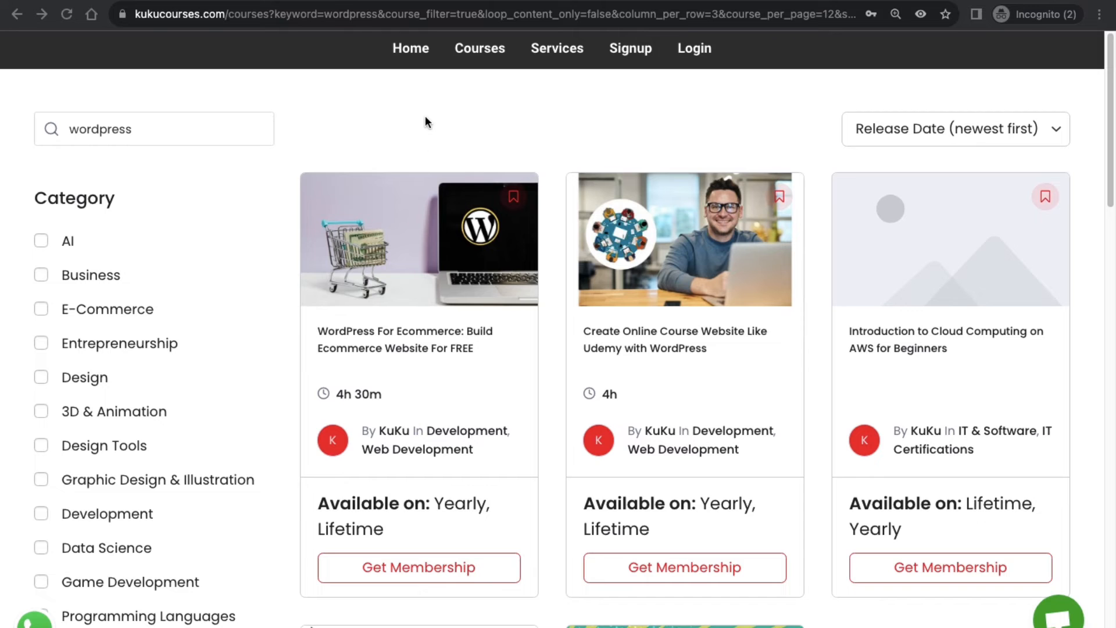
{"action": "scroll", "coordinate": [426, 127], "scroll_direction": "down", "scroll_amount": 4}
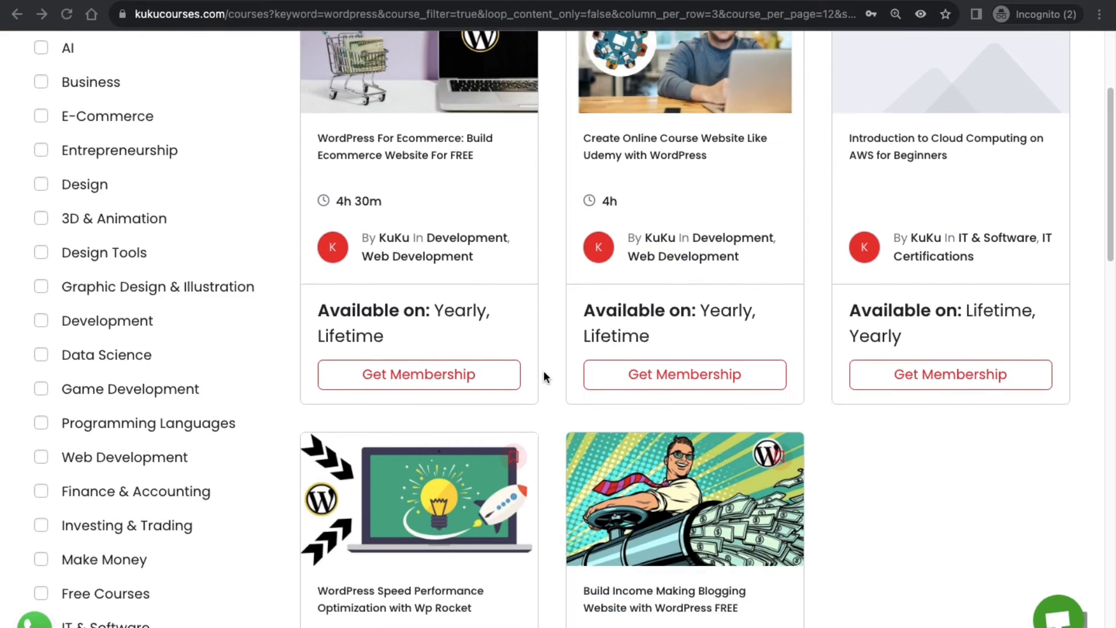
{"action": "scroll", "coordinate": [382, 261], "scroll_direction": "down", "scroll_amount": 6}
{"action": "scroll", "coordinate": [395, 255], "scroll_direction": "up", "scroll_amount": 10}
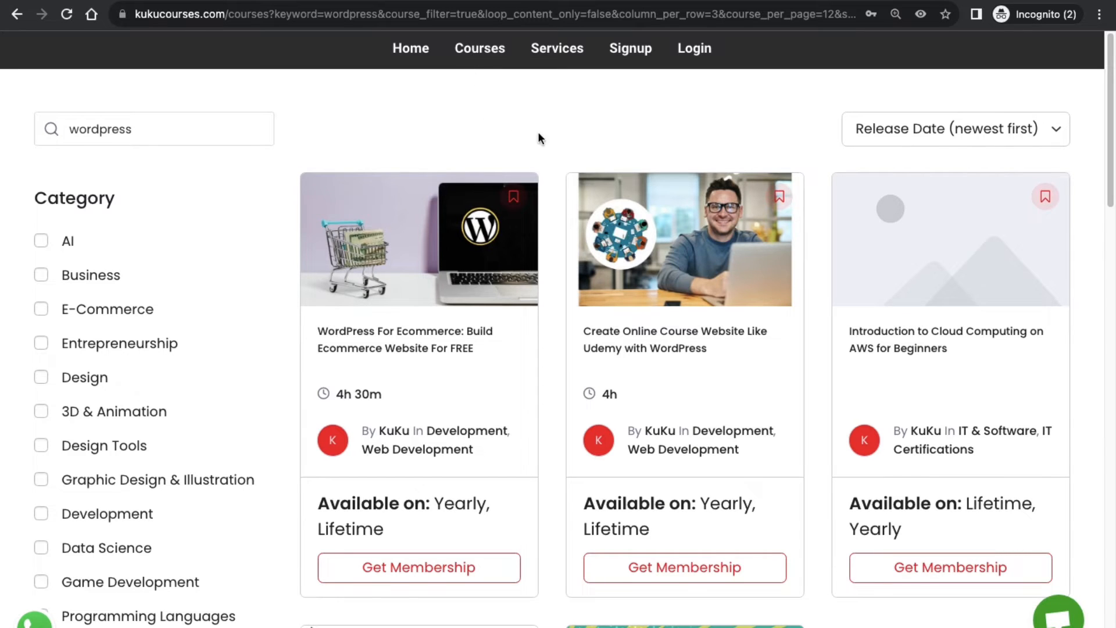
{"action": "scroll", "coordinate": [292, 280], "scroll_direction": "down", "scroll_amount": 1}
{"action": "scroll", "coordinate": [395, 338], "scroll_direction": "up", "scroll_amount": 1}
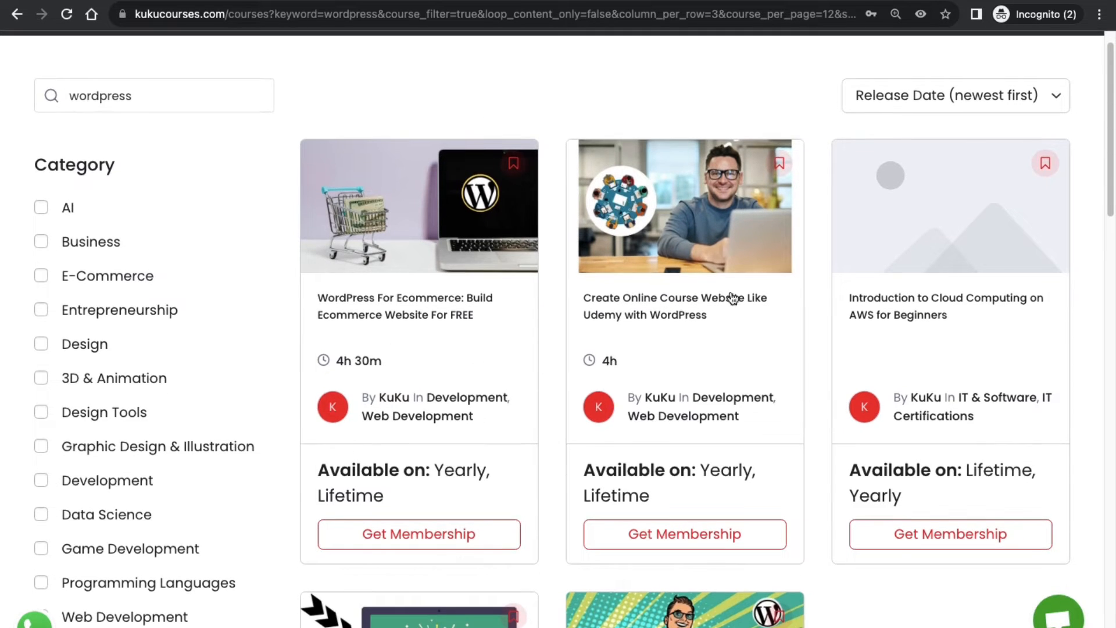
{"action": "scroll", "coordinate": [417, 445], "scroll_direction": "up", "scroll_amount": 1}
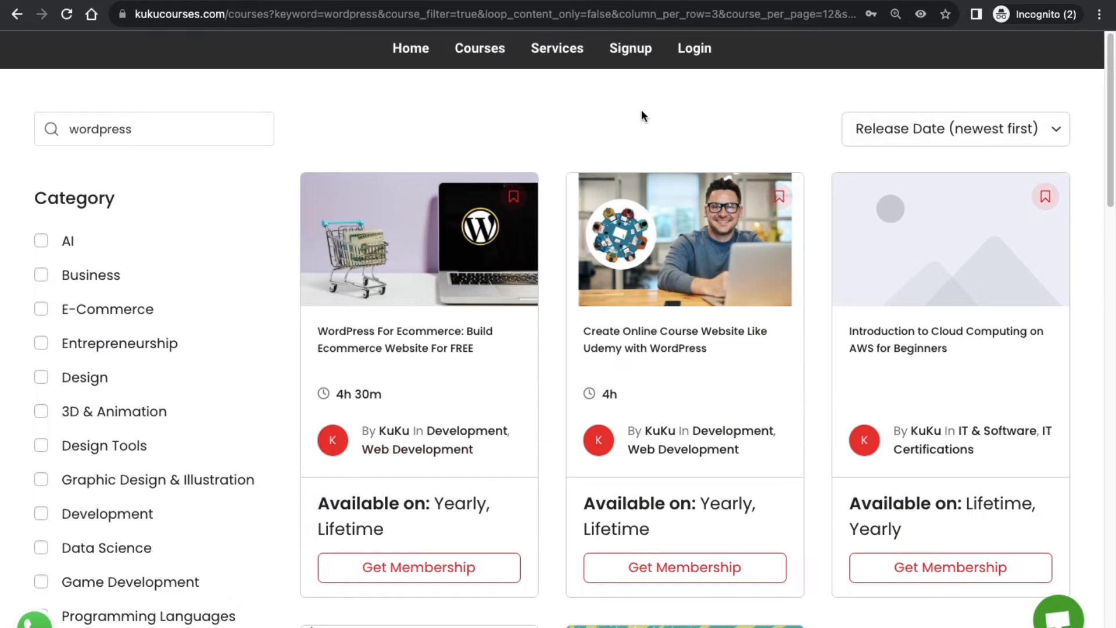
{"action": "left_click", "coordinate": [632, 53]}
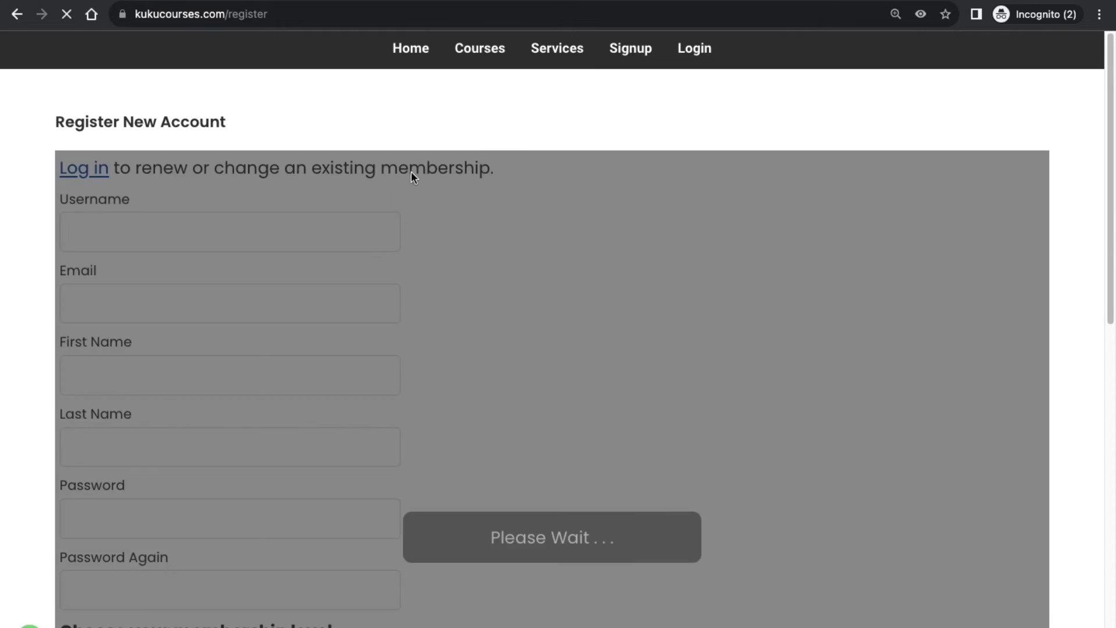
Apply discount code '50discount' for 50% off, bringing the Lifetime total to $49.50.
{"action": "scroll", "coordinate": [297, 302], "scroll_direction": "down", "scroll_amount": 2}
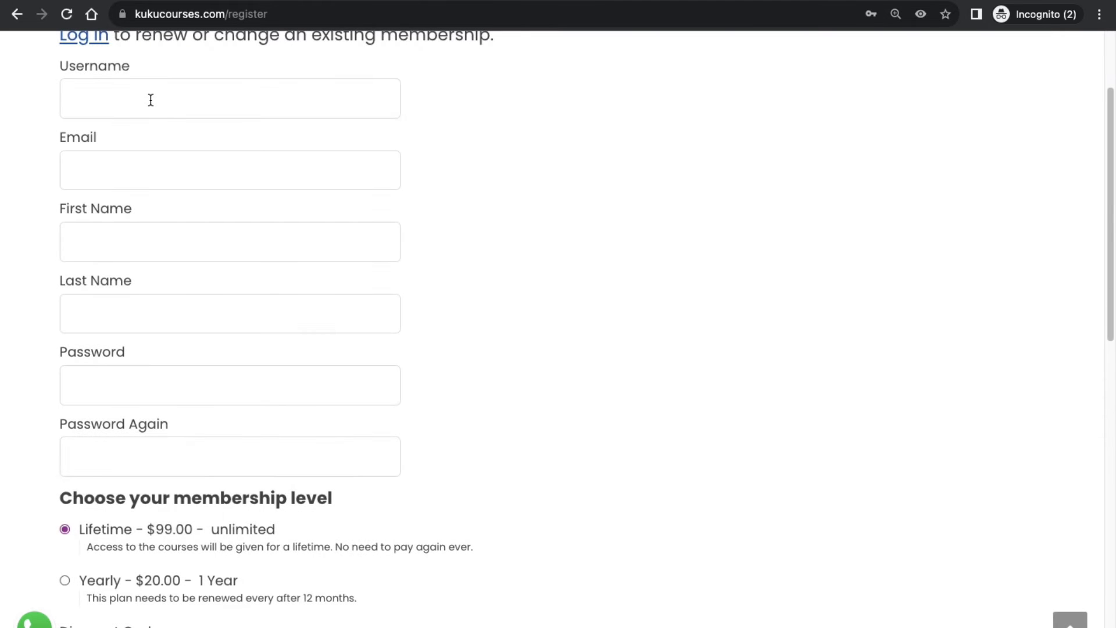
{"action": "scroll", "coordinate": [140, 355], "scroll_direction": "down", "scroll_amount": 4}
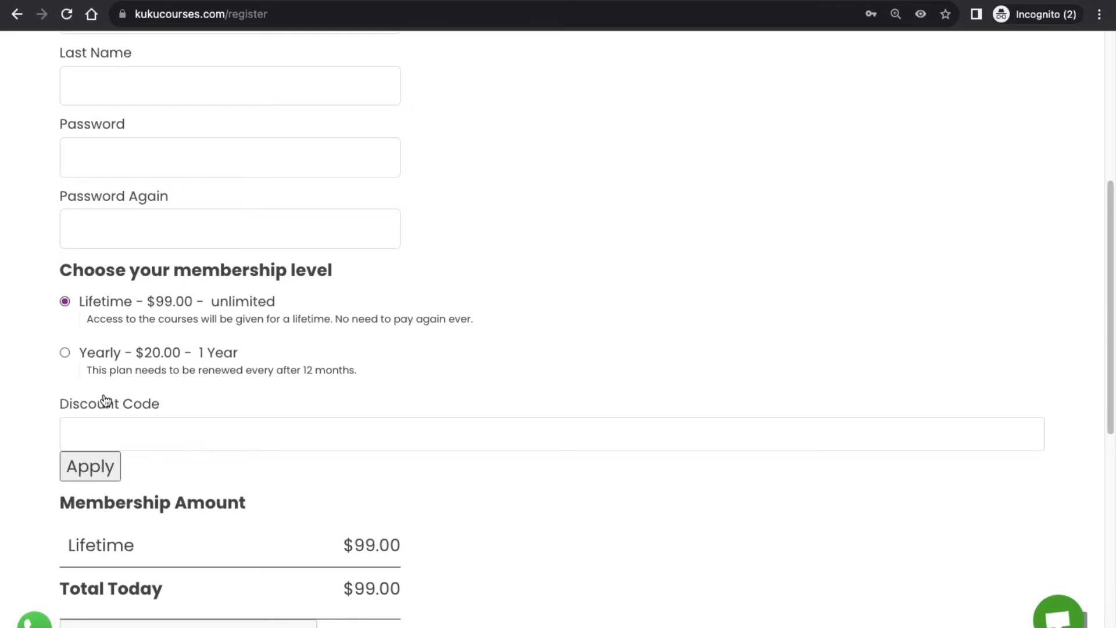
{"action": "left_click", "coordinate": [110, 430]}
{"action": "type", "text": "50d"}
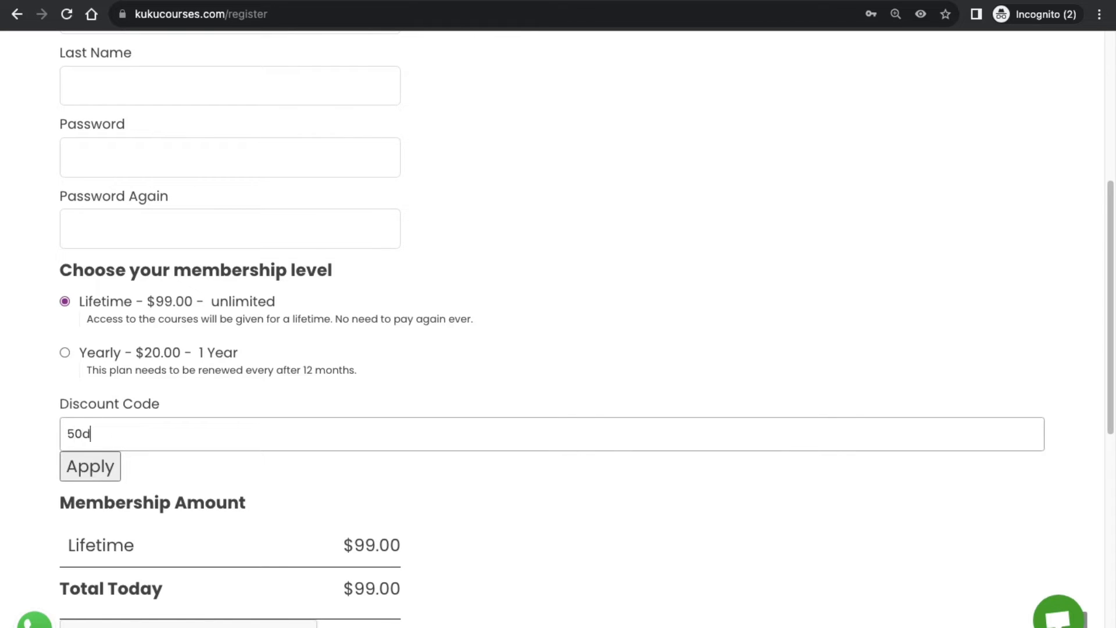
{"action": "type", "text": "iscoun"}
{"action": "left_click", "coordinate": [89, 465]}
{"action": "scroll", "coordinate": [360, 343], "scroll_direction": "down", "scroll_amount": 4}
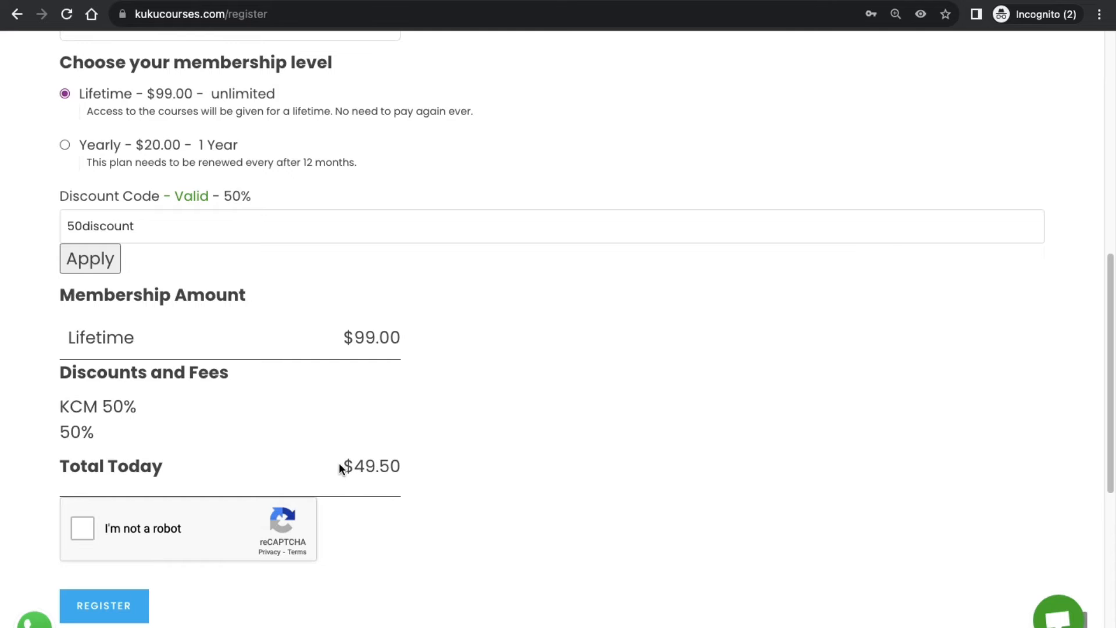
{"action": "scroll", "coordinate": [340, 463], "scroll_direction": "up", "scroll_amount": 10}
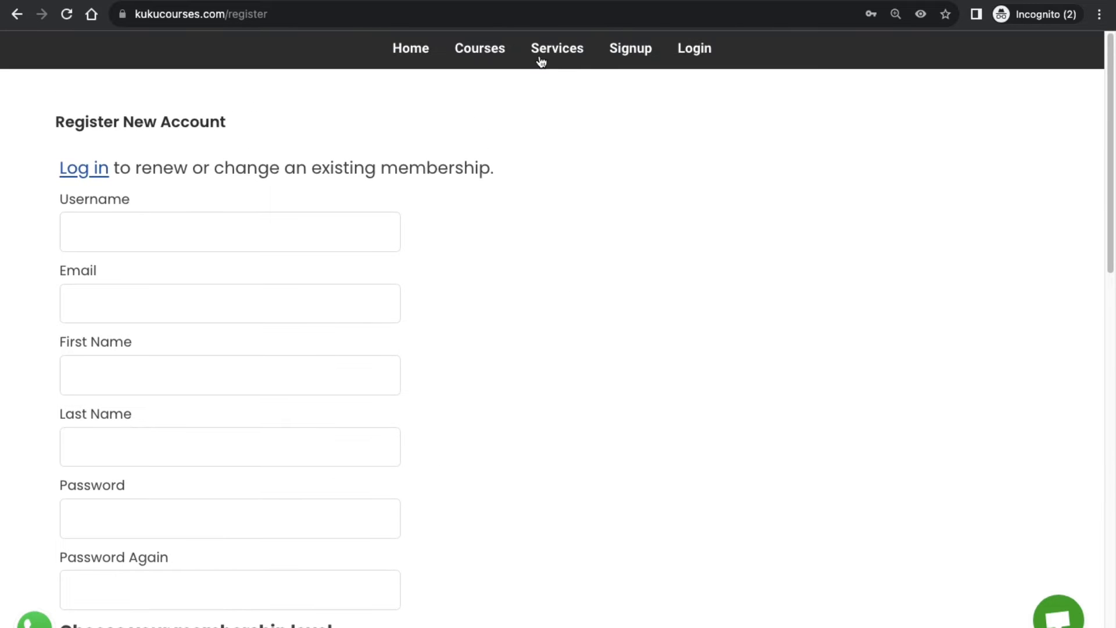
Open the Courses catalogue from the top navigation link.
{"action": "right_click", "coordinate": [499, 51]}
{"action": "key", "text": "Escape"}
{"action": "key", "text": "Return"}
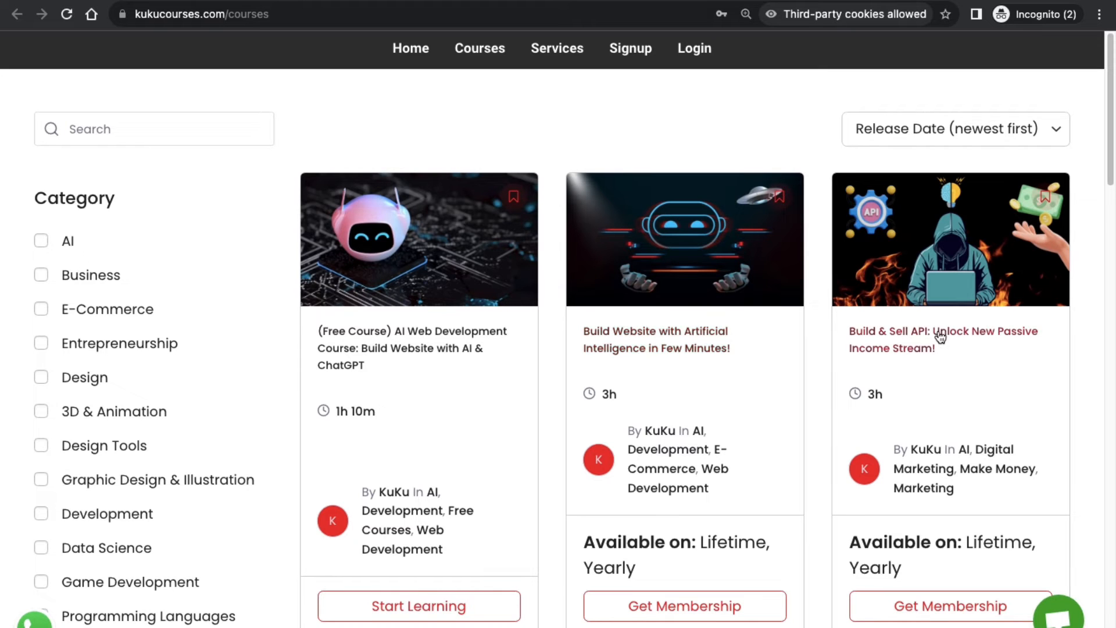
Scroll down and back up through the courses catalogue's course grid and categories.
{"action": "scroll", "coordinate": [755, 350], "scroll_direction": "down", "scroll_amount": 1}
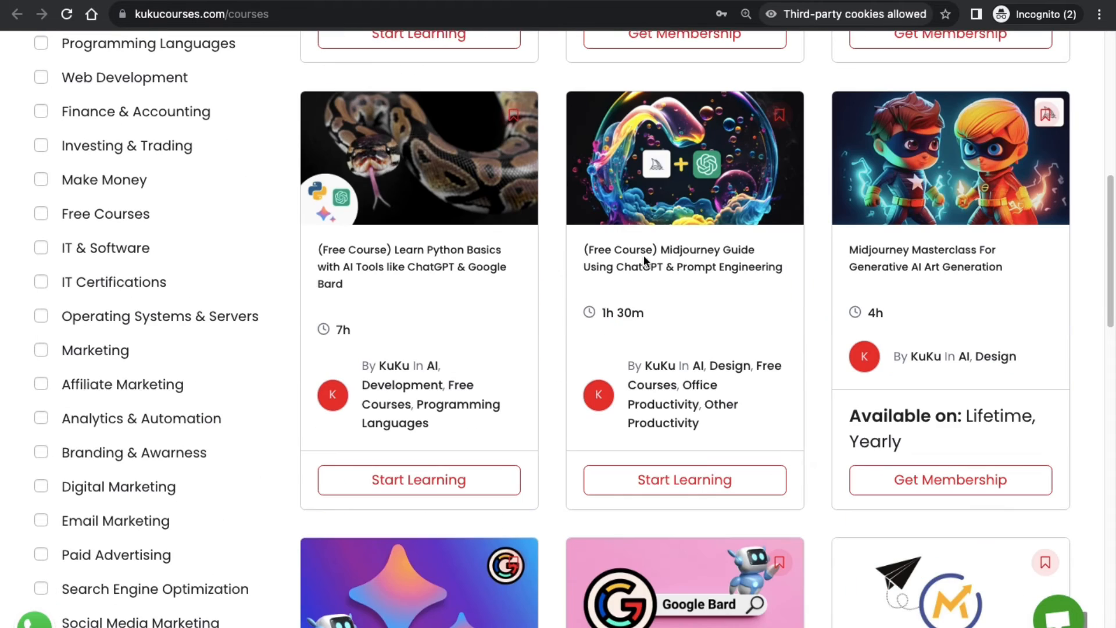
{"action": "scroll", "coordinate": [689, 389], "scroll_direction": "down", "scroll_amount": 4}
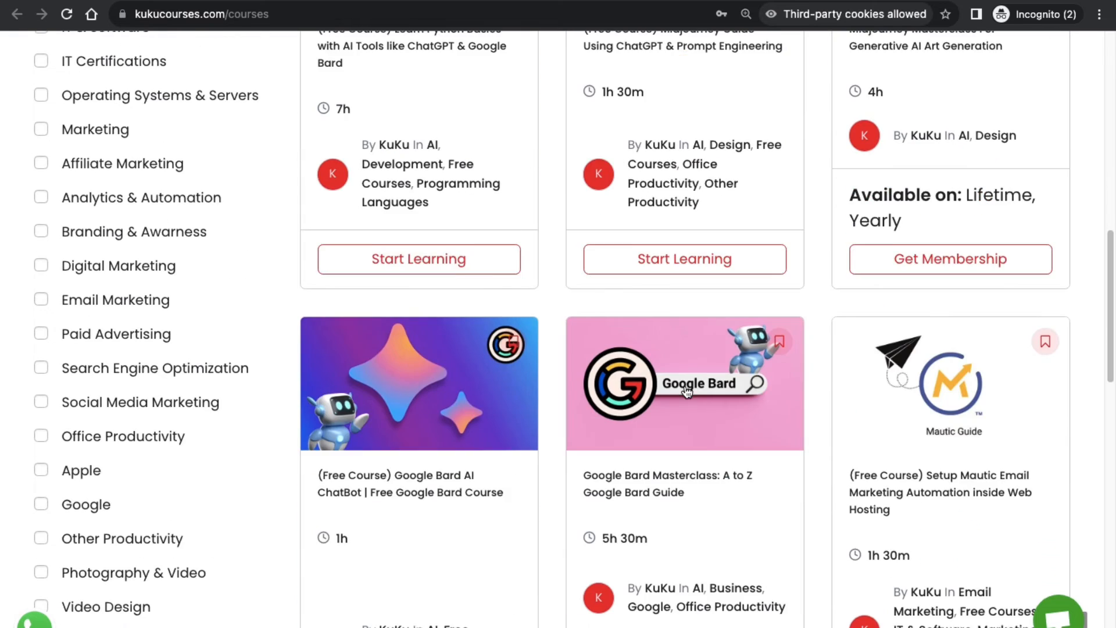
{"action": "scroll", "coordinate": [689, 390], "scroll_direction": "down", "scroll_amount": 1}
{"action": "scroll", "coordinate": [636, 364], "scroll_direction": "down", "scroll_amount": 8}
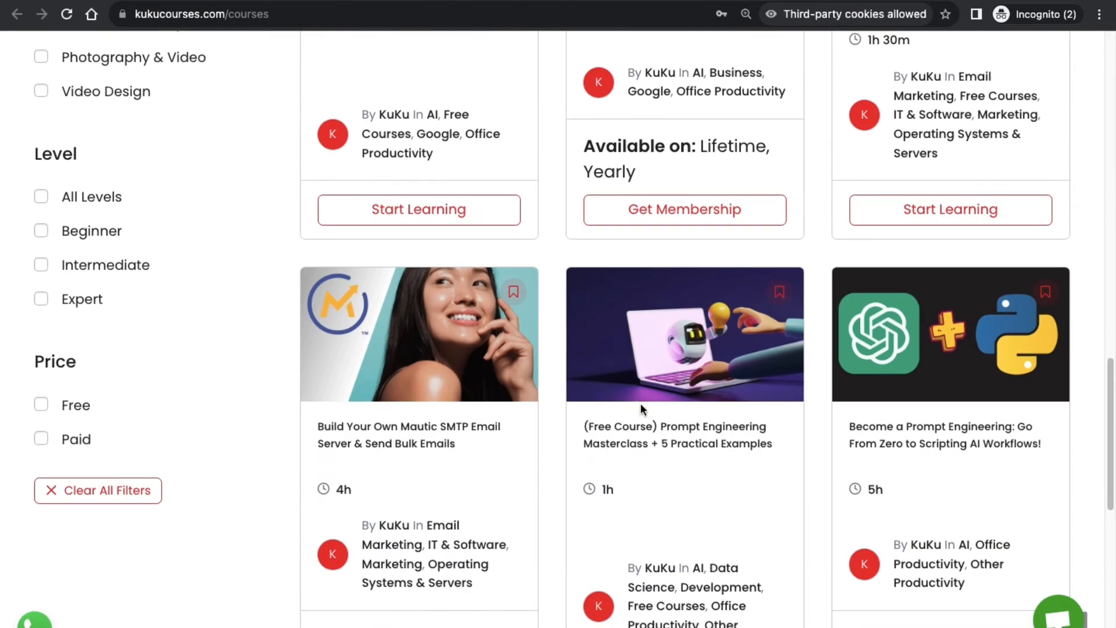
{"action": "scroll", "coordinate": [461, 436], "scroll_direction": "up", "scroll_amount": 4}
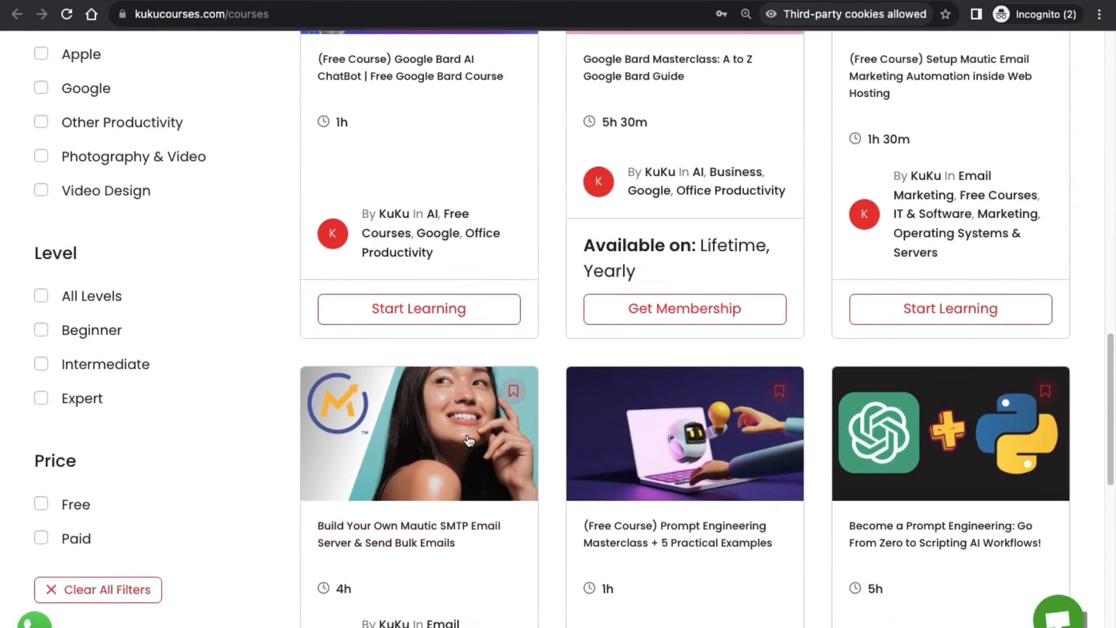
{"action": "scroll", "coordinate": [107, 210], "scroll_direction": "up", "scroll_amount": 5}
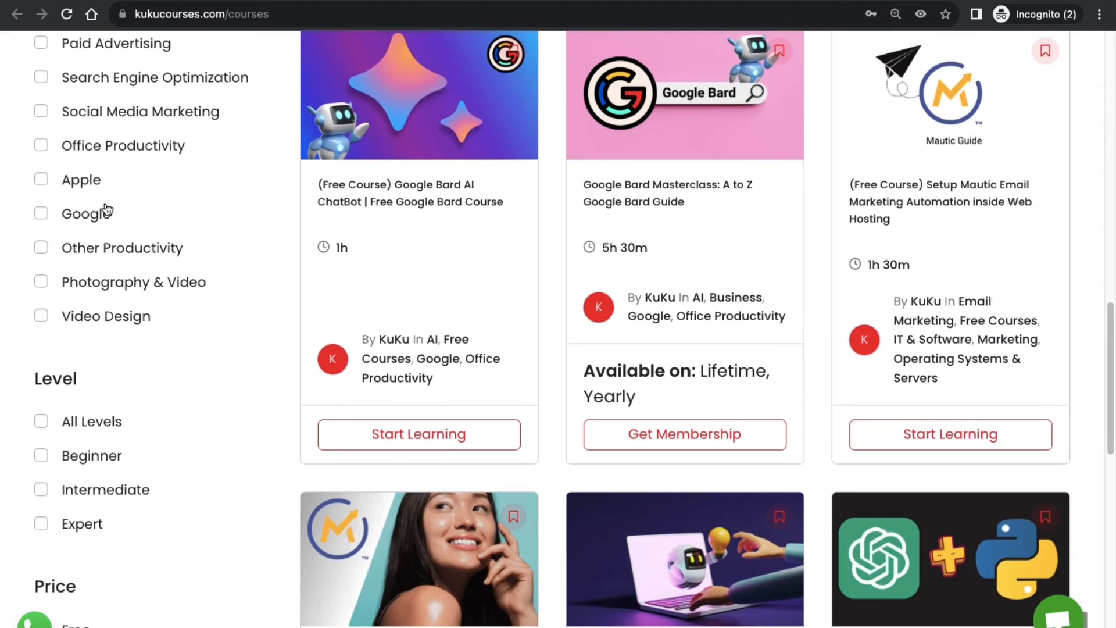
{"action": "scroll", "coordinate": [105, 349], "scroll_direction": "up", "scroll_amount": 5}
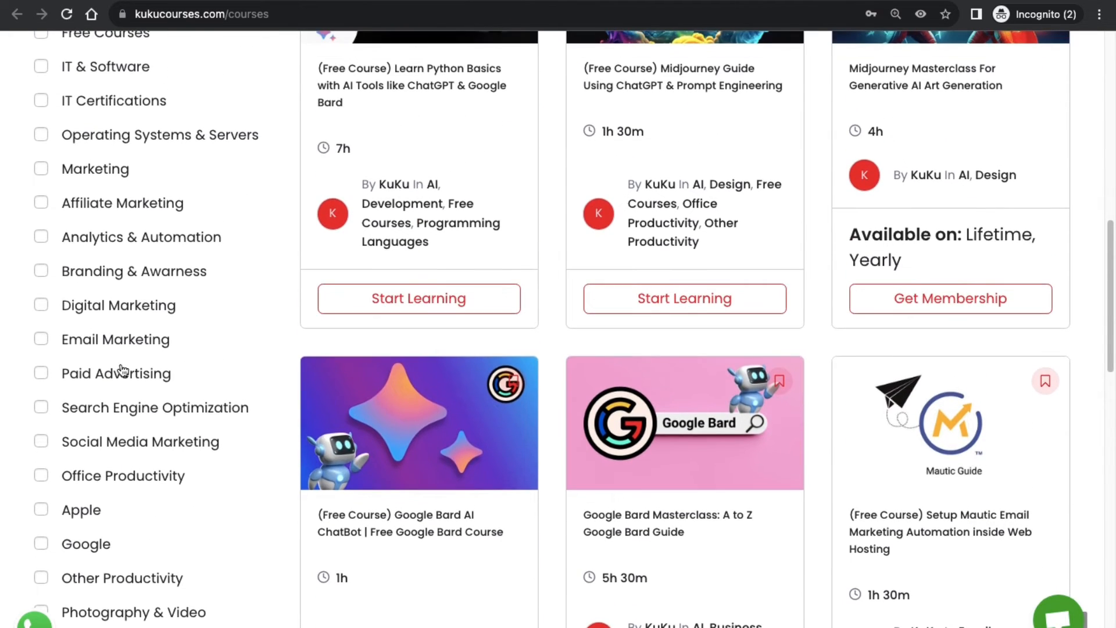
{"action": "scroll", "coordinate": [163, 403], "scroll_direction": "up", "scroll_amount": 1}
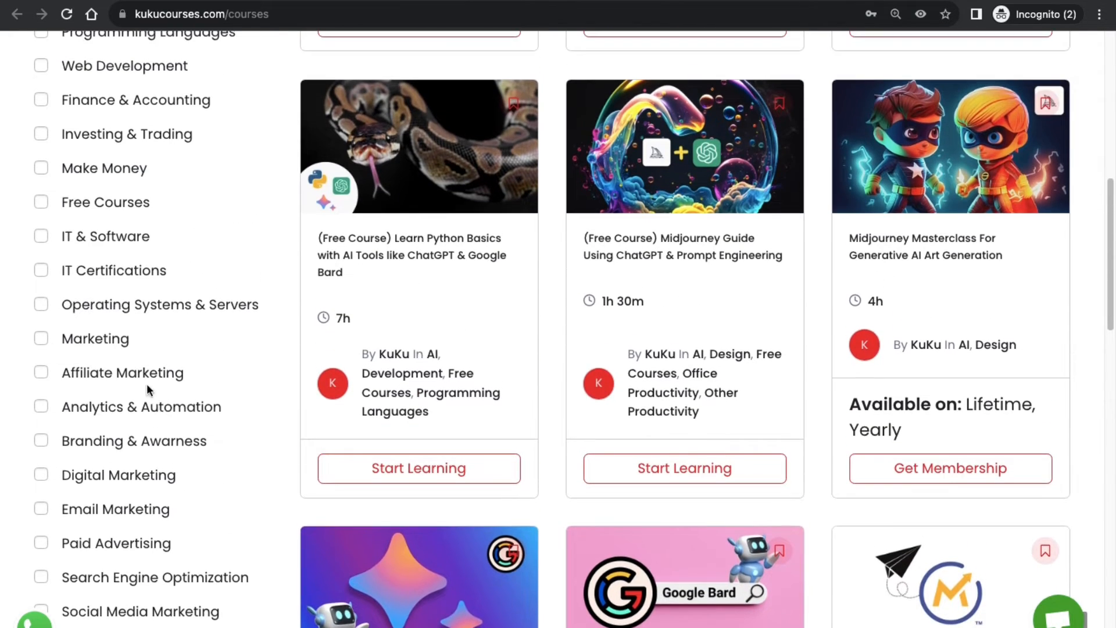
{"action": "scroll", "coordinate": [114, 308], "scroll_direction": "up", "scroll_amount": 7}
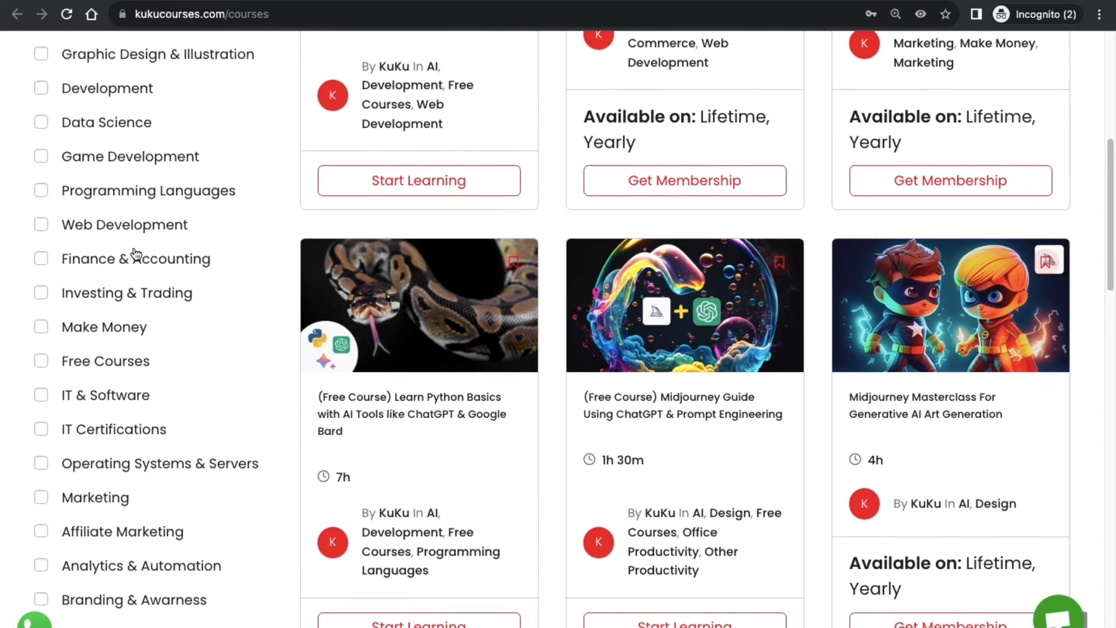
{"action": "scroll", "coordinate": [135, 365], "scroll_direction": "up", "scroll_amount": 5}
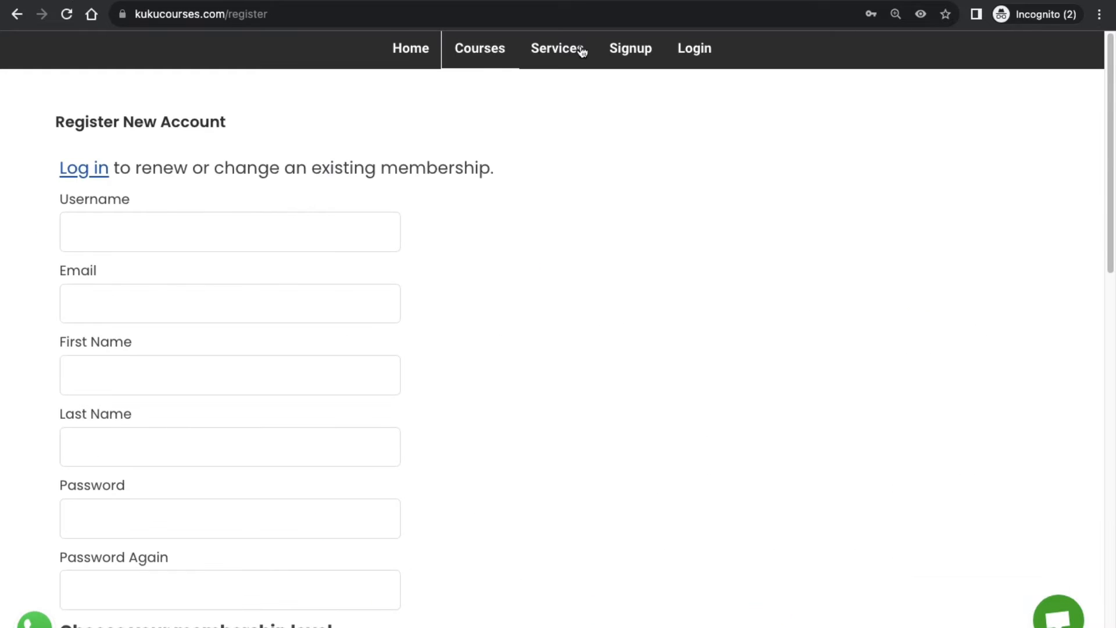
{"action": "scroll", "coordinate": [365, 305], "scroll_direction": "down", "scroll_amount": 9}
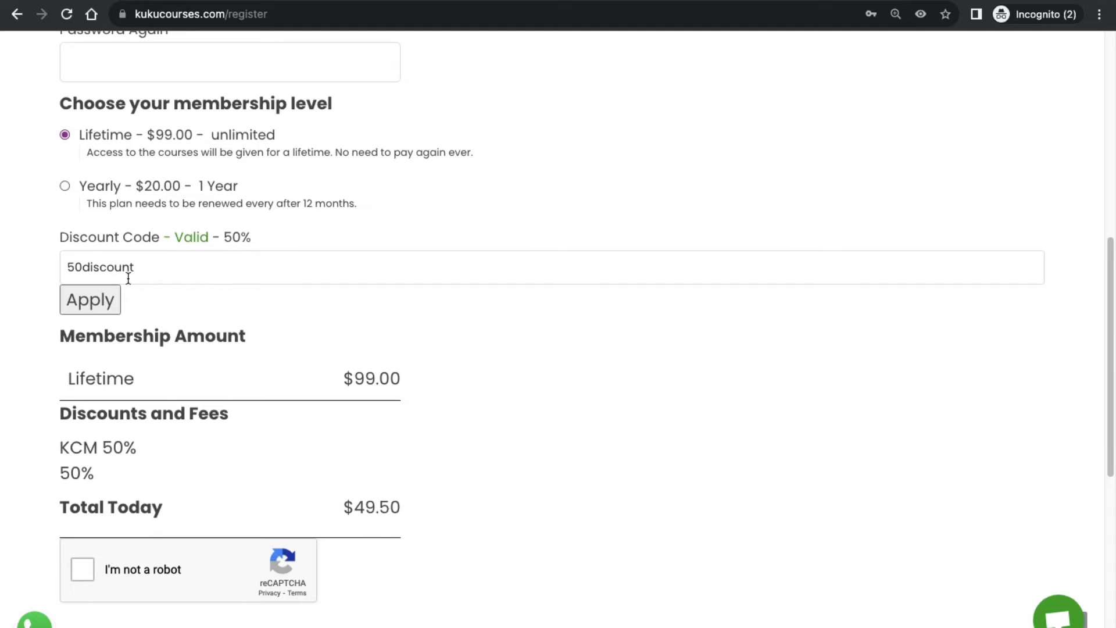
{"action": "scroll", "coordinate": [224, 303], "scroll_direction": "down", "scroll_amount": 4}
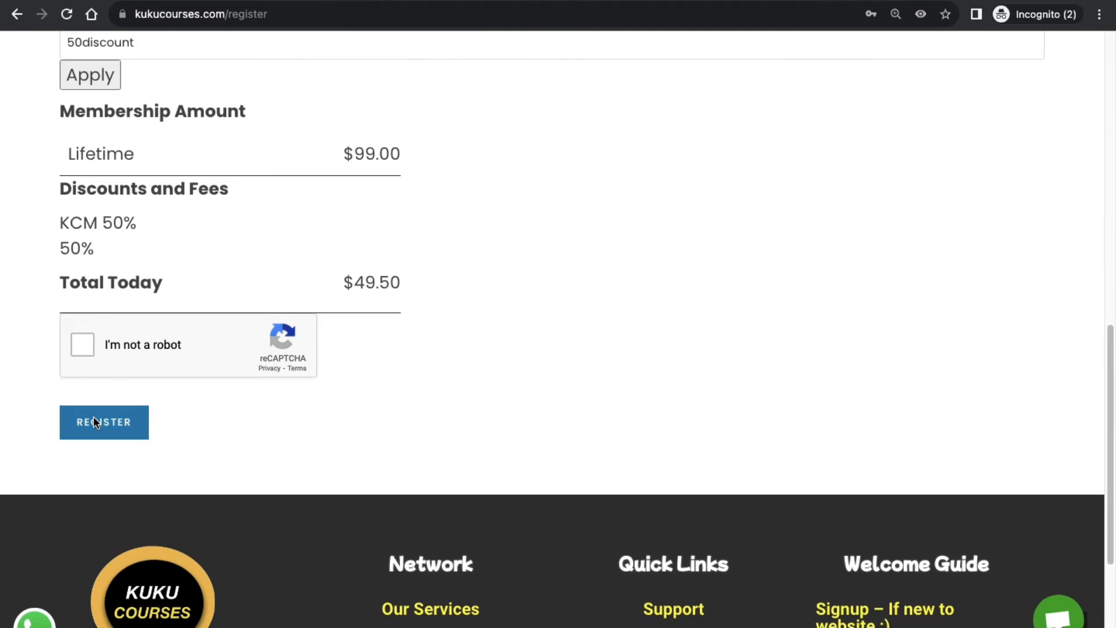
{"action": "scroll", "coordinate": [407, 389], "scroll_direction": "down", "scroll_amount": 1}
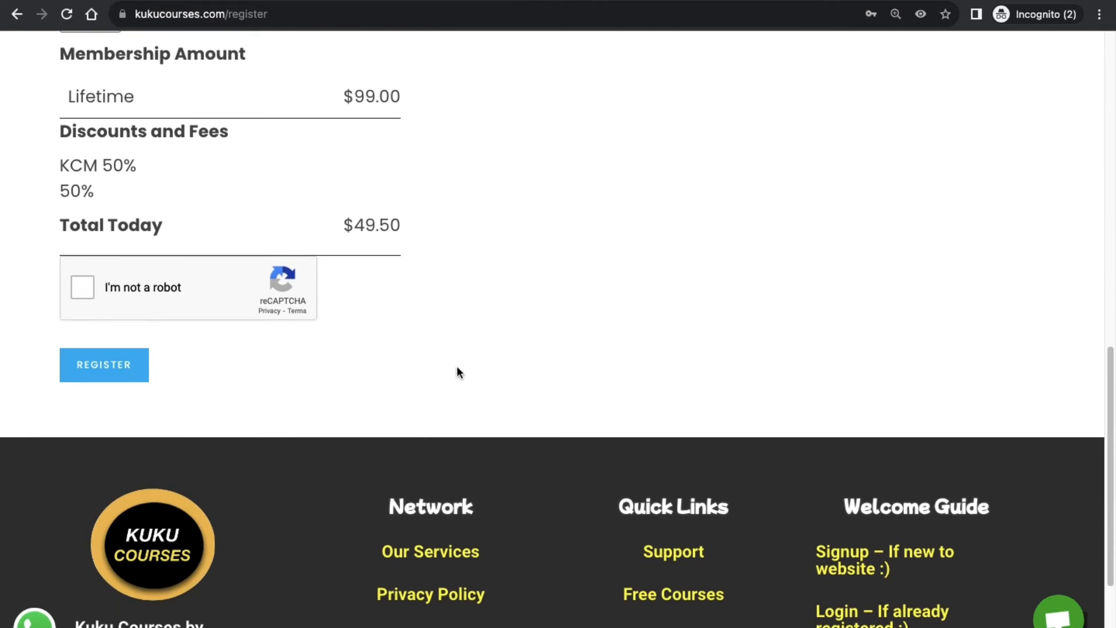
{"action": "scroll", "coordinate": [456, 365], "scroll_direction": "up", "scroll_amount": 10}
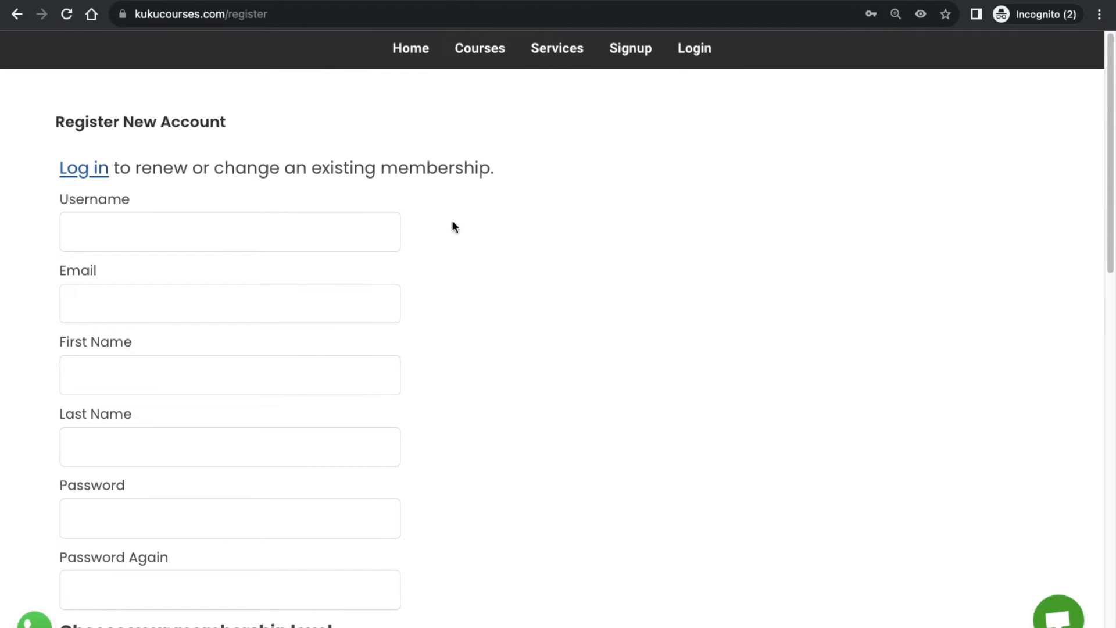
{"action": "scroll", "coordinate": [426, 236], "scroll_direction": "down", "scroll_amount": 7}
{"action": "scroll", "coordinate": [339, 299], "scroll_direction": "down", "scroll_amount": 8}
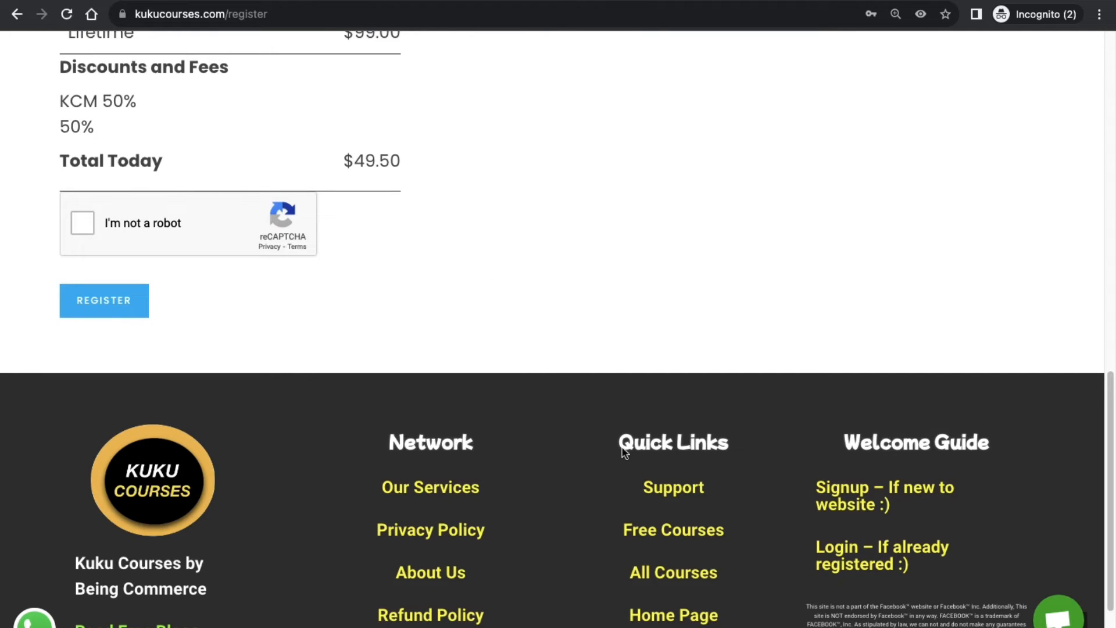
On the footer's Support page, expand 'Unable to make payment? Why?' and open its article.
{"action": "left_click", "coordinate": [693, 495]}
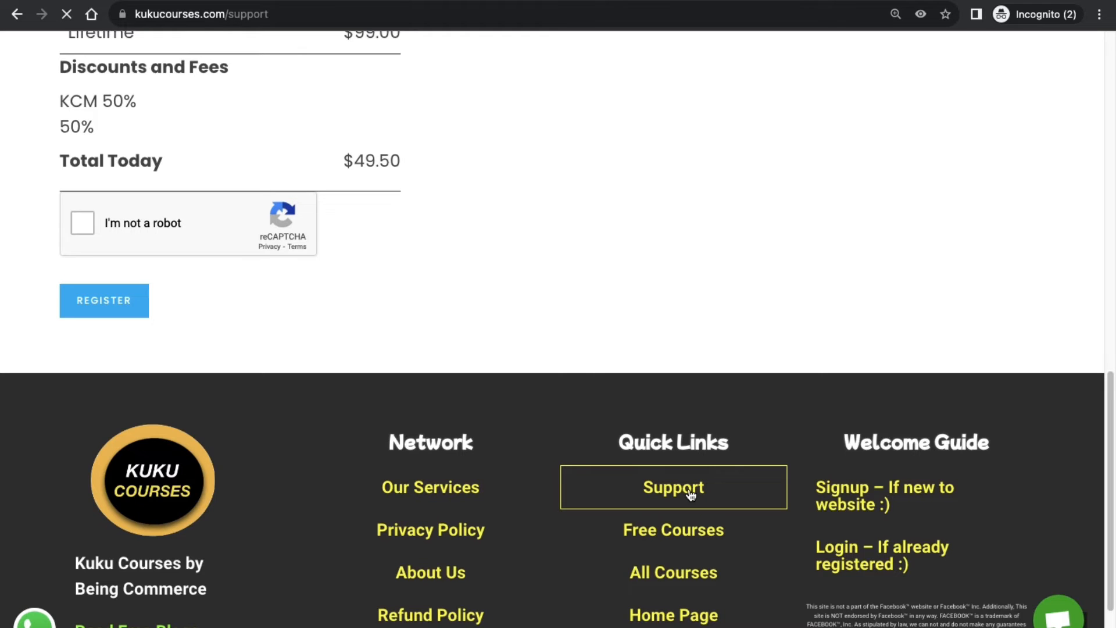
{"action": "scroll", "coordinate": [719, 486], "scroll_direction": "down", "scroll_amount": 10}
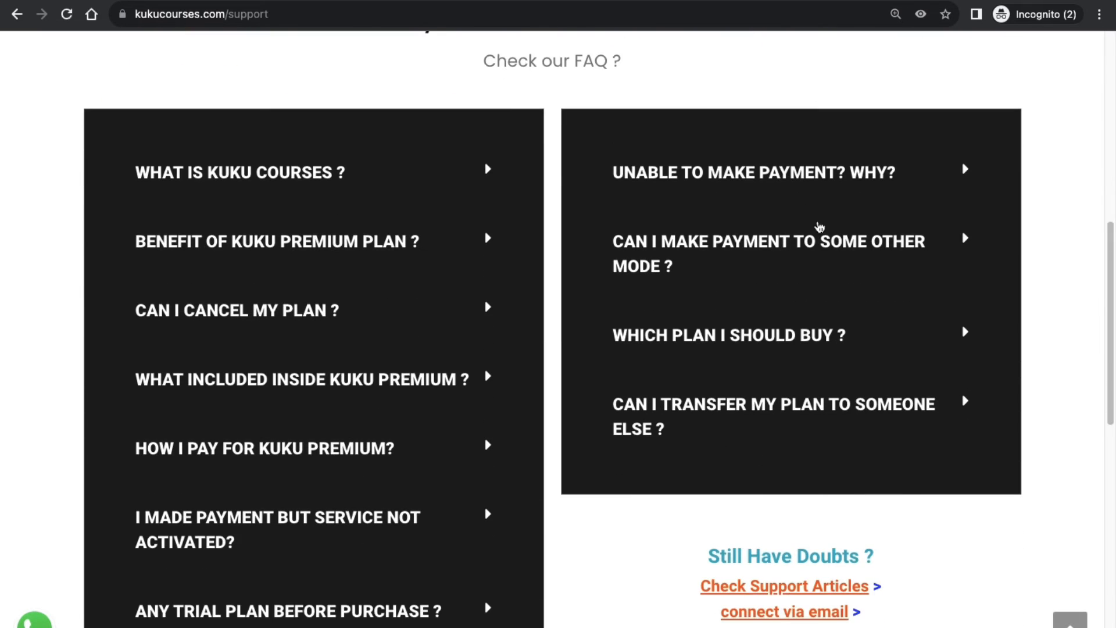
{"action": "left_click", "coordinate": [703, 179]}
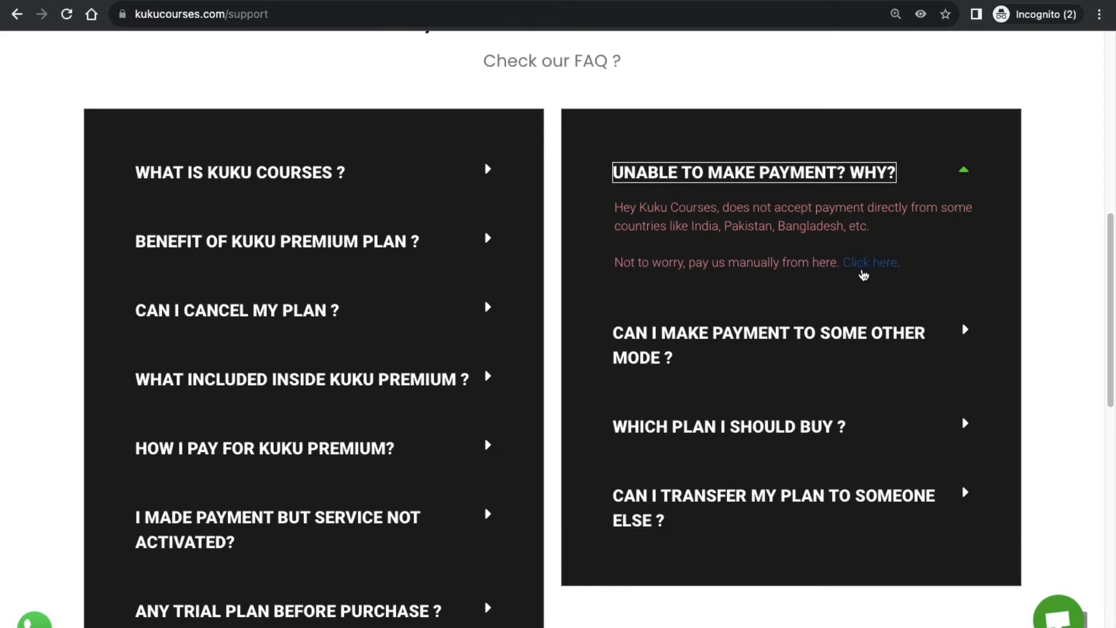
{"action": "left_click", "coordinate": [870, 264]}
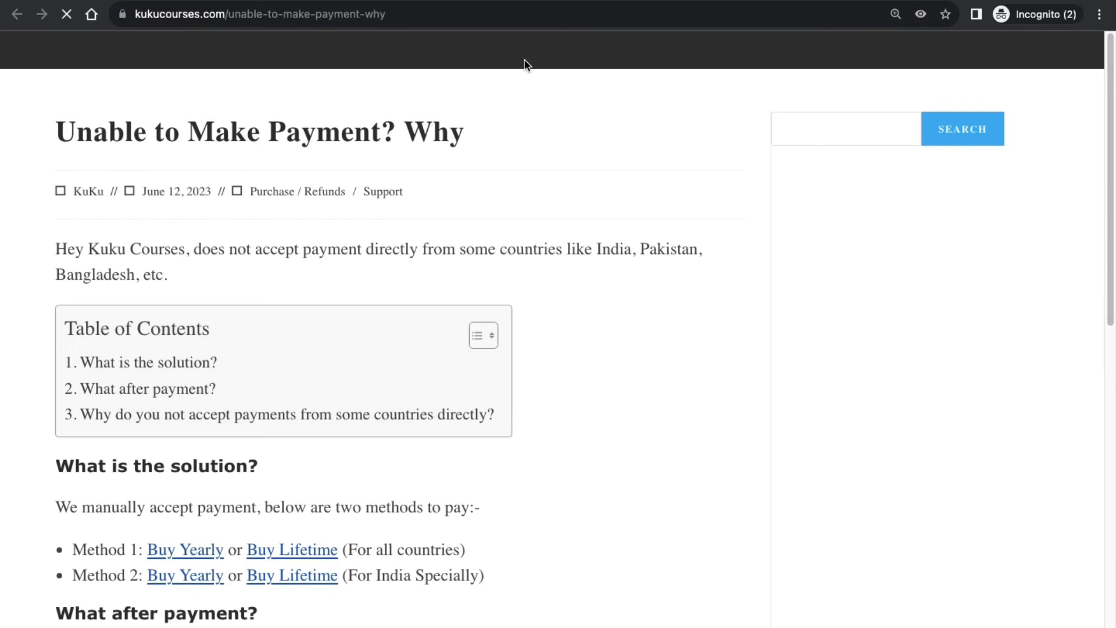
Highlight the India-specific Method 2 note and open its Buy Yearly payment link.
{"action": "scroll", "coordinate": [401, 355], "scroll_direction": "down", "scroll_amount": 10}
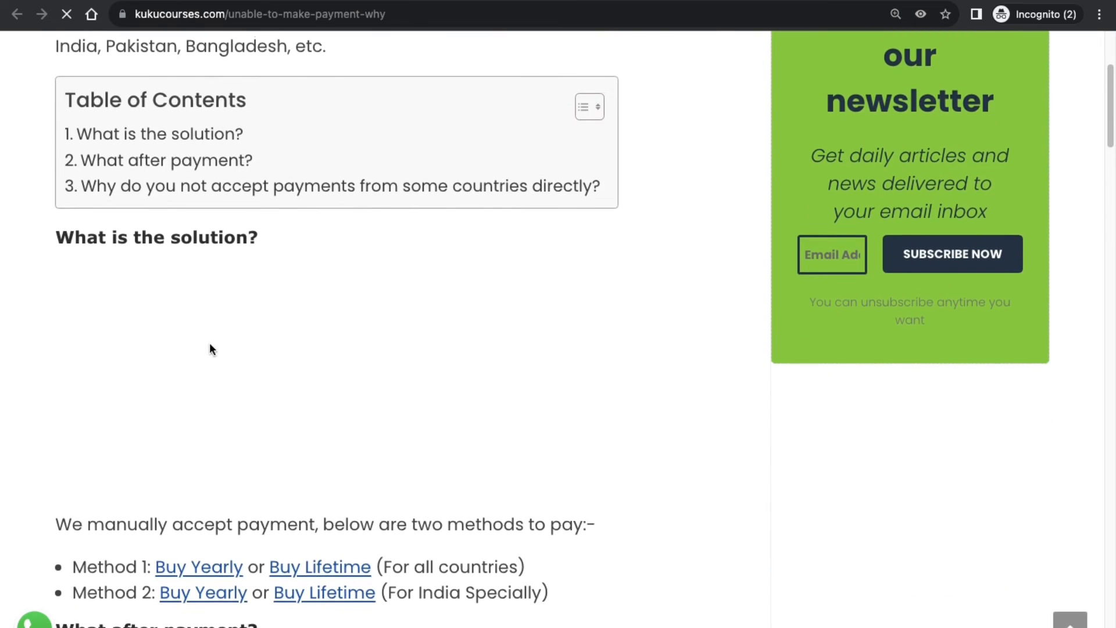
{"action": "left_click_drag", "start_coordinate": [422, 254], "coordinate": [525, 254]}
{"action": "left_click", "coordinate": [491, 280]}
{"action": "left_click_drag", "start_coordinate": [137, 254], "coordinate": [105, 253]}
{"action": "left_click", "coordinate": [209, 256]}
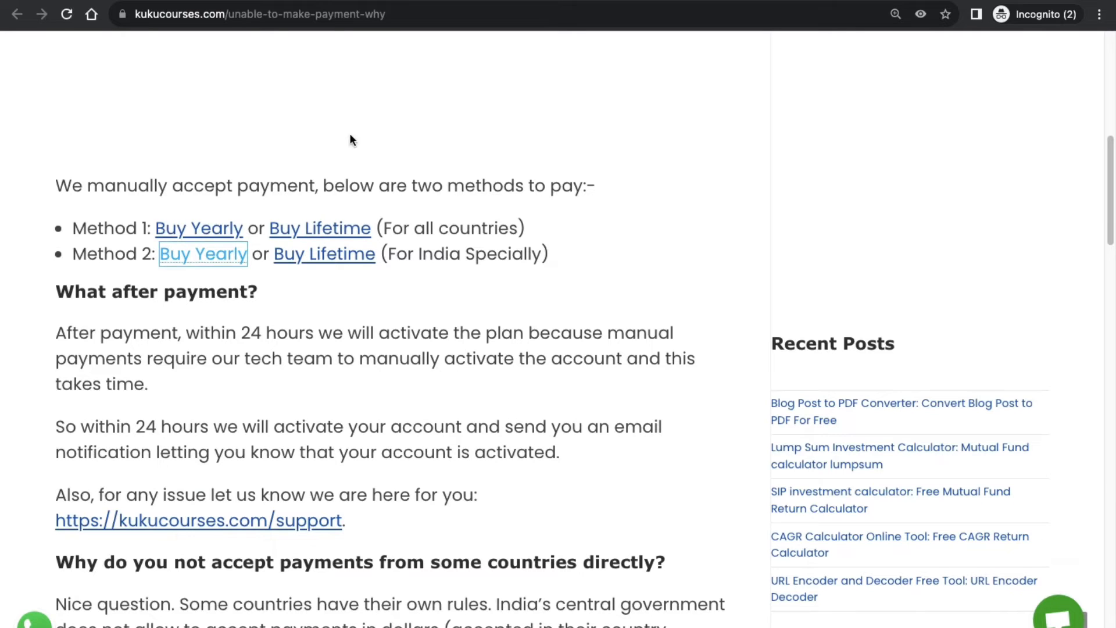
Apply discount code 50discount on the India Lifetime Plan Instamojo page, cutting ₹8,200 to ₹4,100.
{"action": "left_click", "coordinate": [314, 257]}
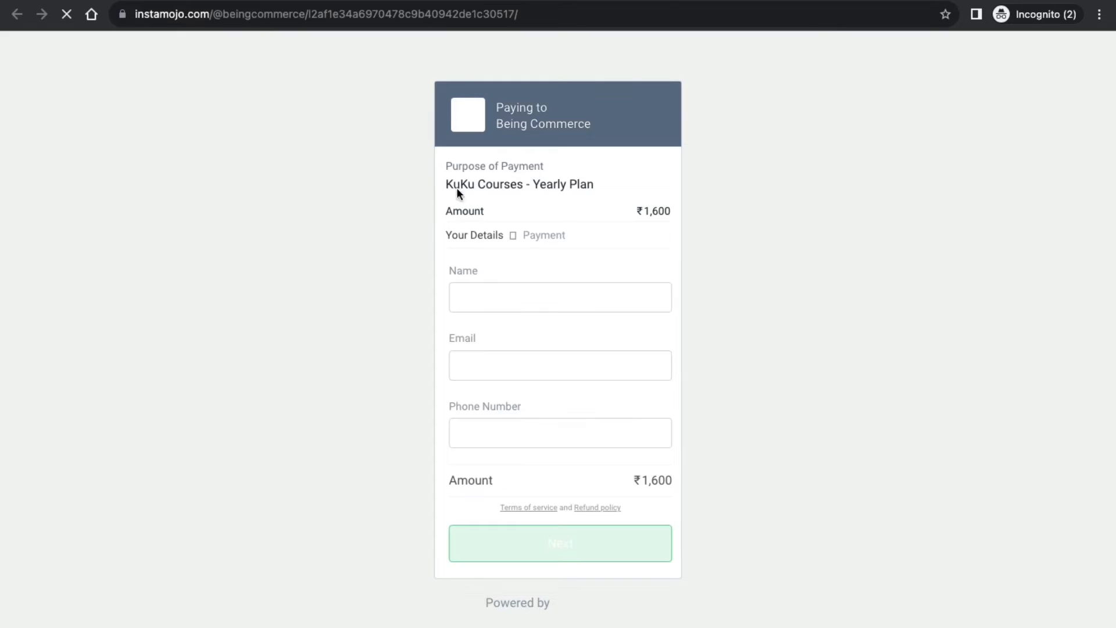
{"action": "left_click_drag", "start_coordinate": [635, 212], "coordinate": [708, 228]}
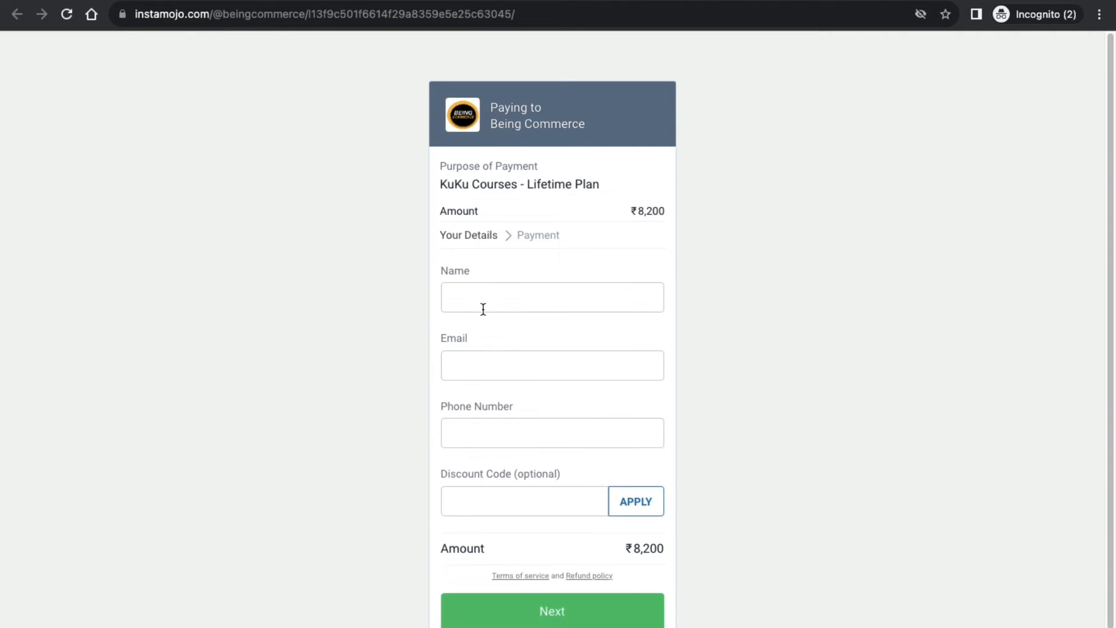
{"action": "scroll", "coordinate": [500, 494], "scroll_direction": "down", "scroll_amount": 1}
{"action": "left_click", "coordinate": [491, 467]}
{"action": "type", "text": "5"}
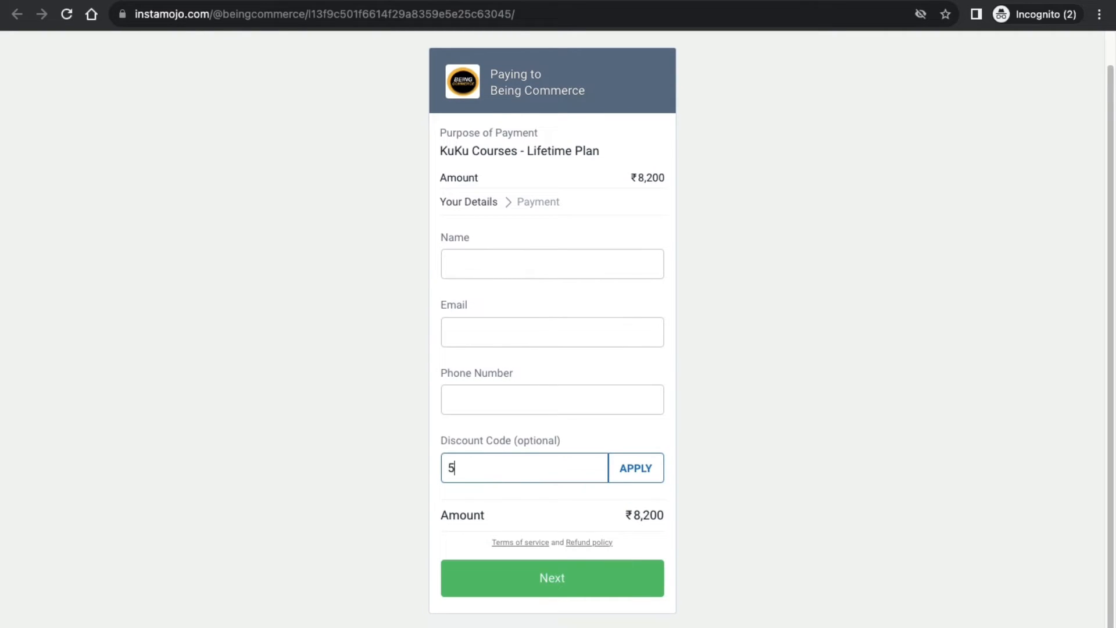
{"action": "type", "text": "0discount"}
{"action": "left_click", "coordinate": [644, 474]}
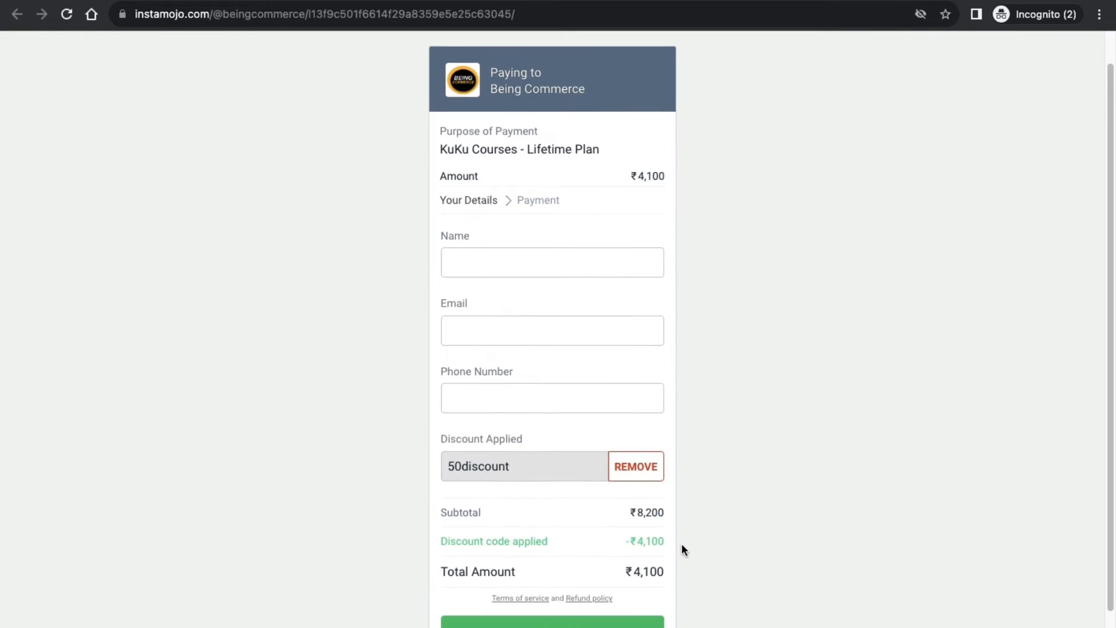
{"action": "scroll", "coordinate": [681, 543], "scroll_direction": "down", "scroll_amount": 1}
Back on the KukuCourses payment article, open the all-countries Lifetime Plan Stripe checkout.
{"action": "left_click", "coordinate": [337, 1]}
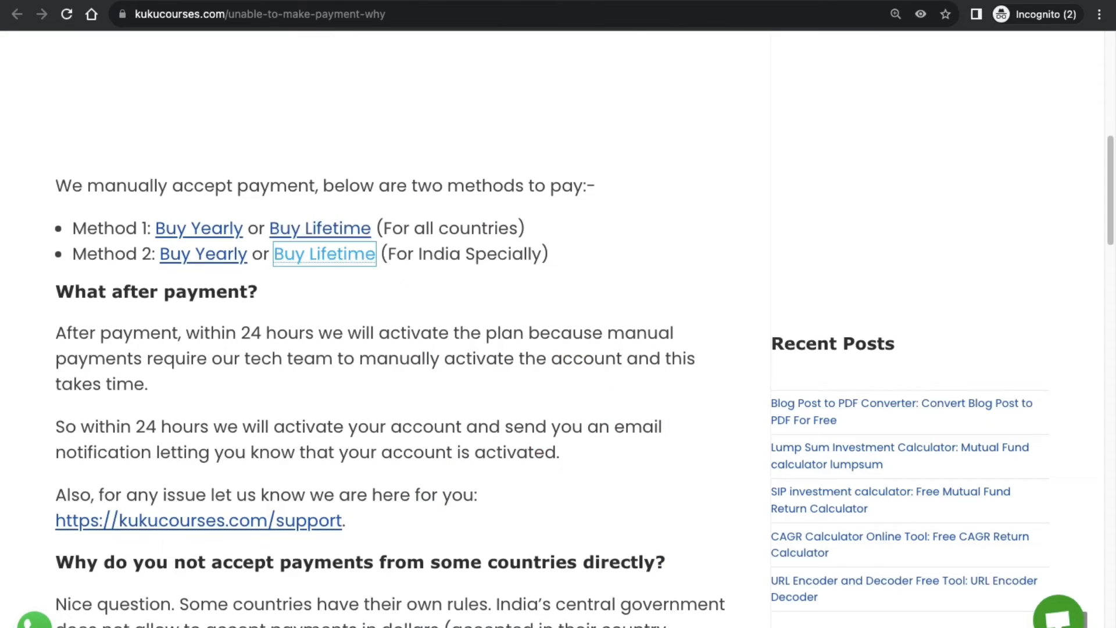
{"action": "left_click", "coordinate": [201, 284]}
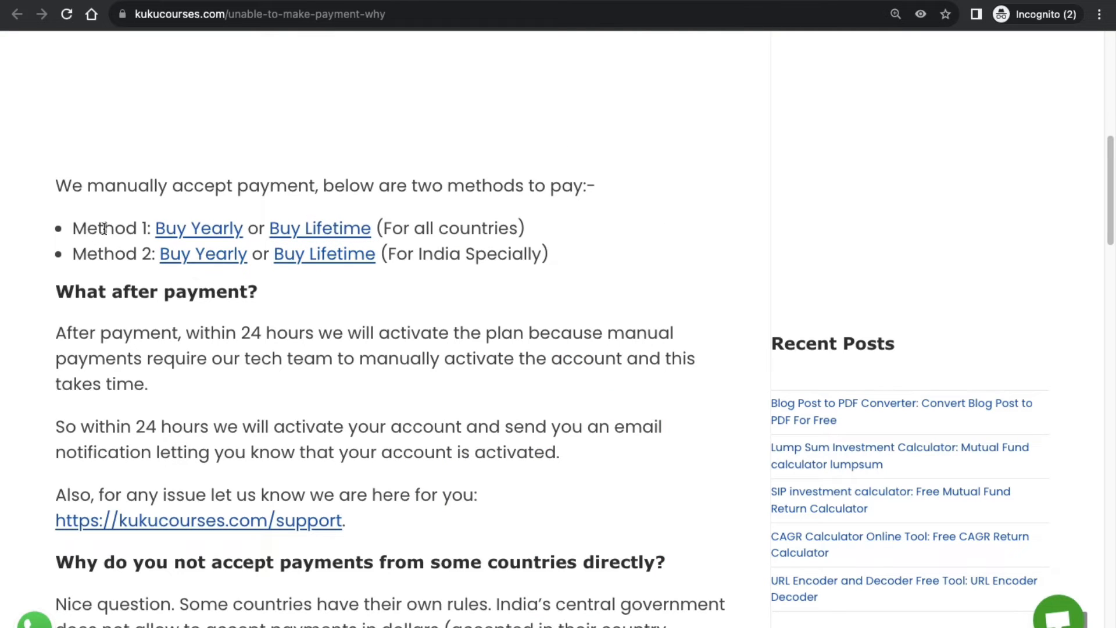
{"action": "left_click_drag", "start_coordinate": [389, 218], "coordinate": [518, 219]}
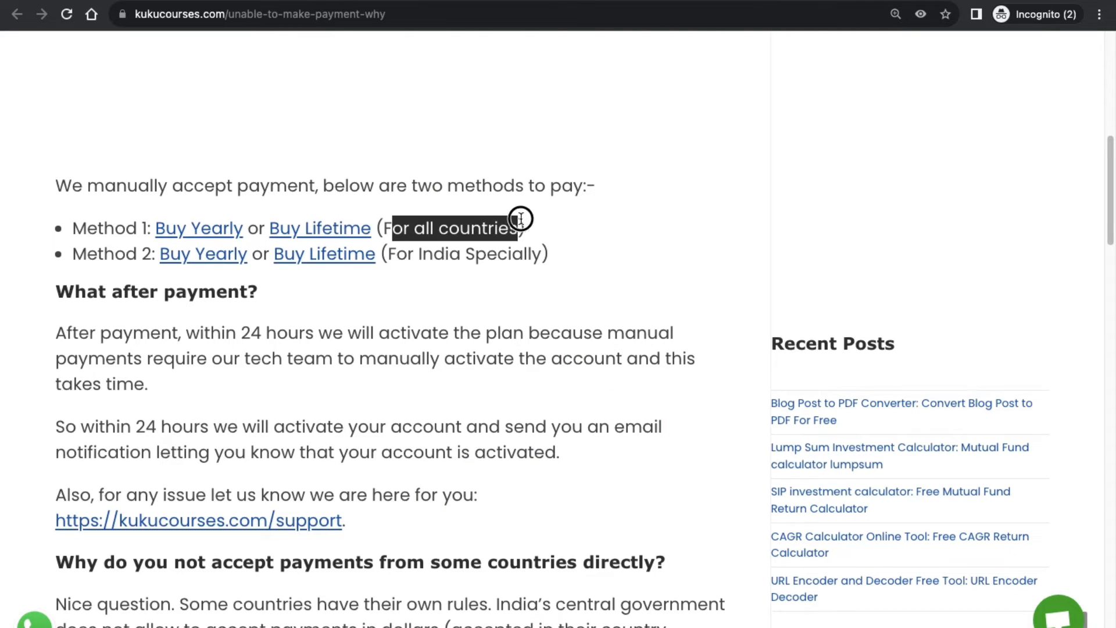
{"action": "left_click", "coordinate": [518, 219]}
{"action": "left_click", "coordinate": [187, 235]}
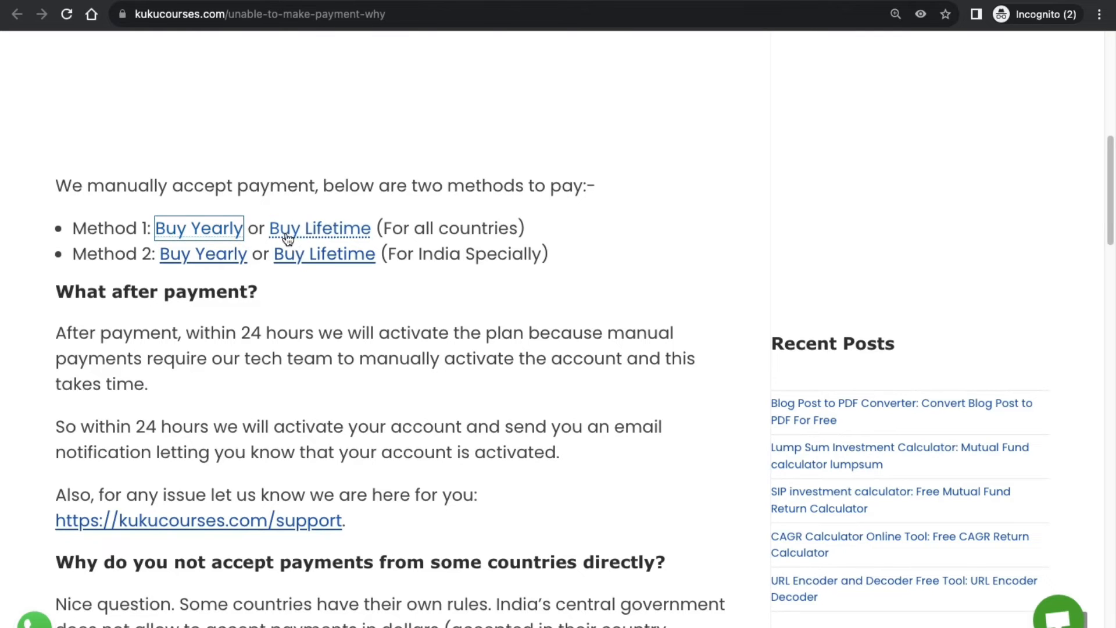
{"action": "left_click", "coordinate": [296, 231]}
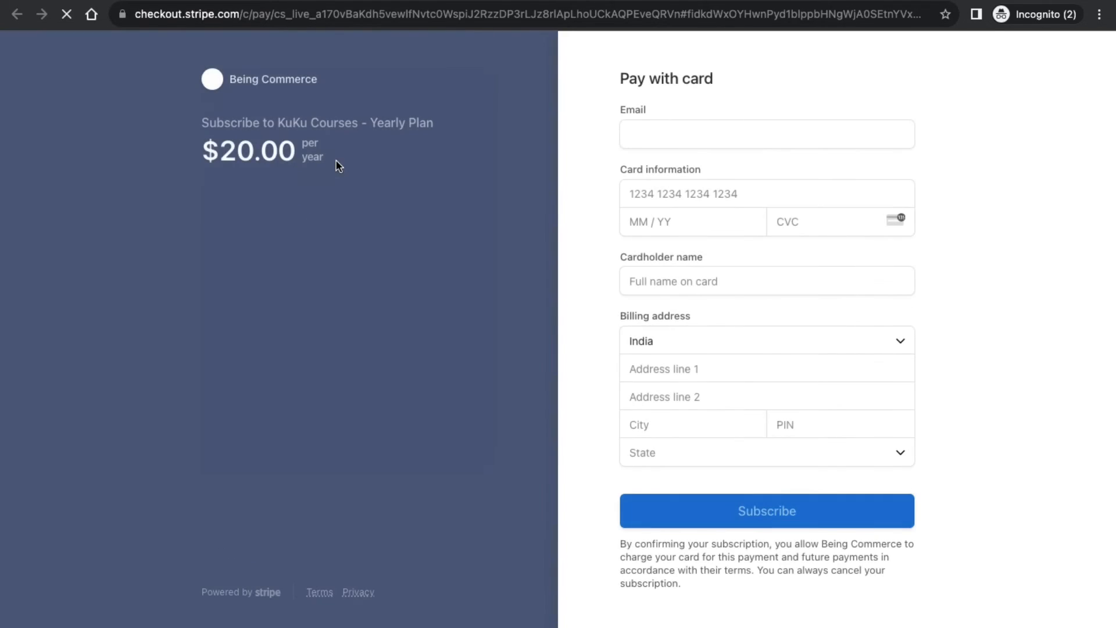
Apply promotion code 50DISCOUNT, dropping the total from $99.00 to $49.50.
{"action": "left_click_drag", "start_coordinate": [224, 123], "coordinate": [471, 208]}
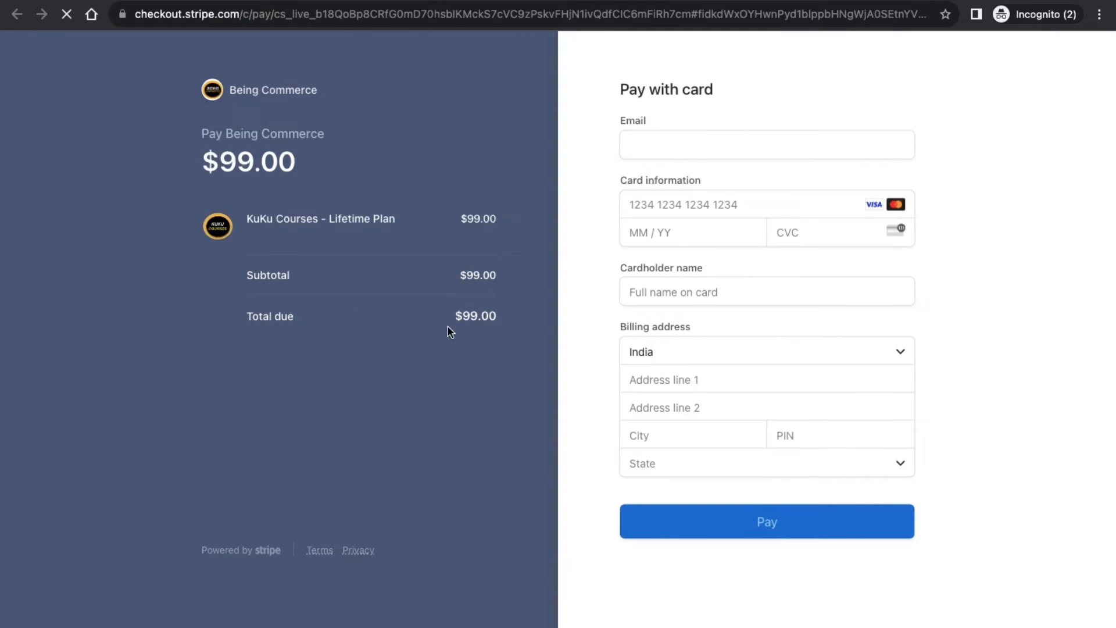
{"action": "left_click", "coordinate": [300, 312]}
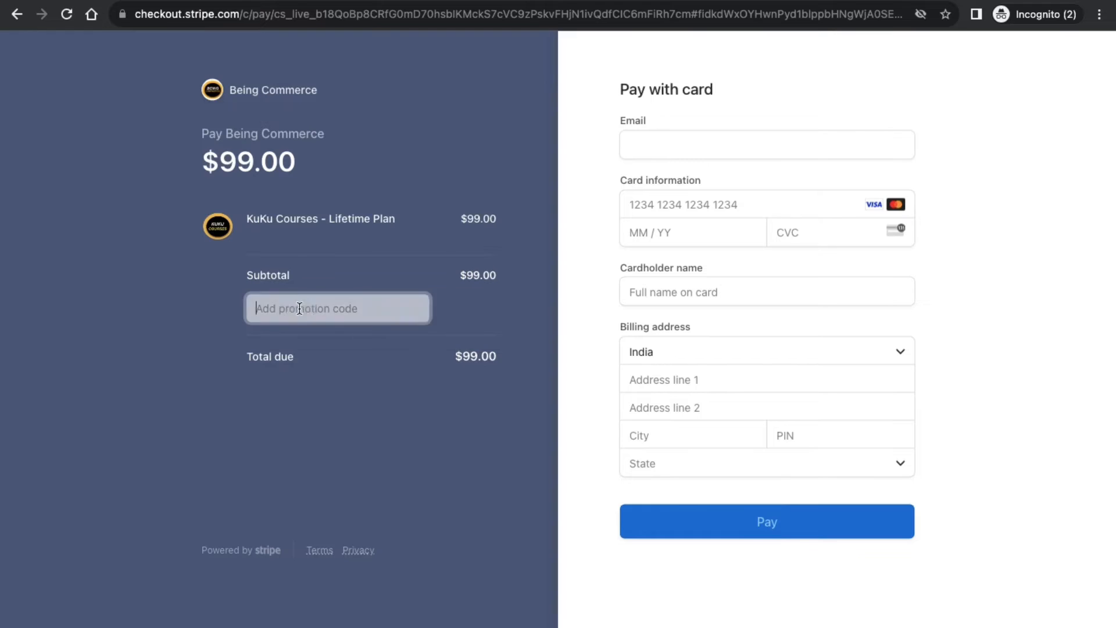
{"action": "type", "text": "50D"}
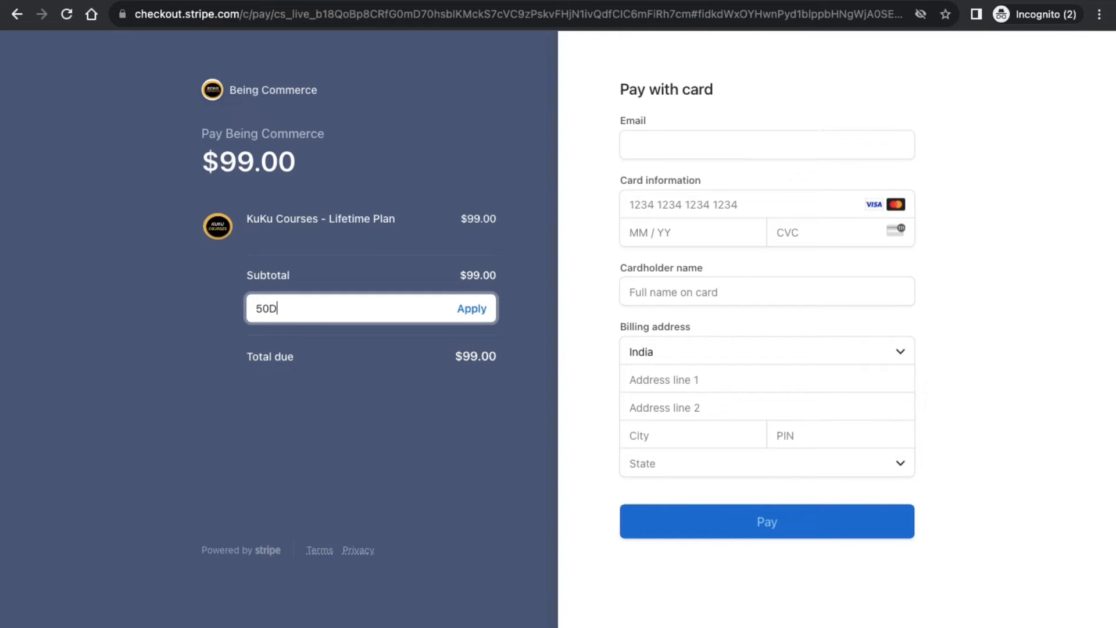
{"action": "type", "text": "ISCOUNT"}
{"action": "left_click", "coordinate": [480, 311]}
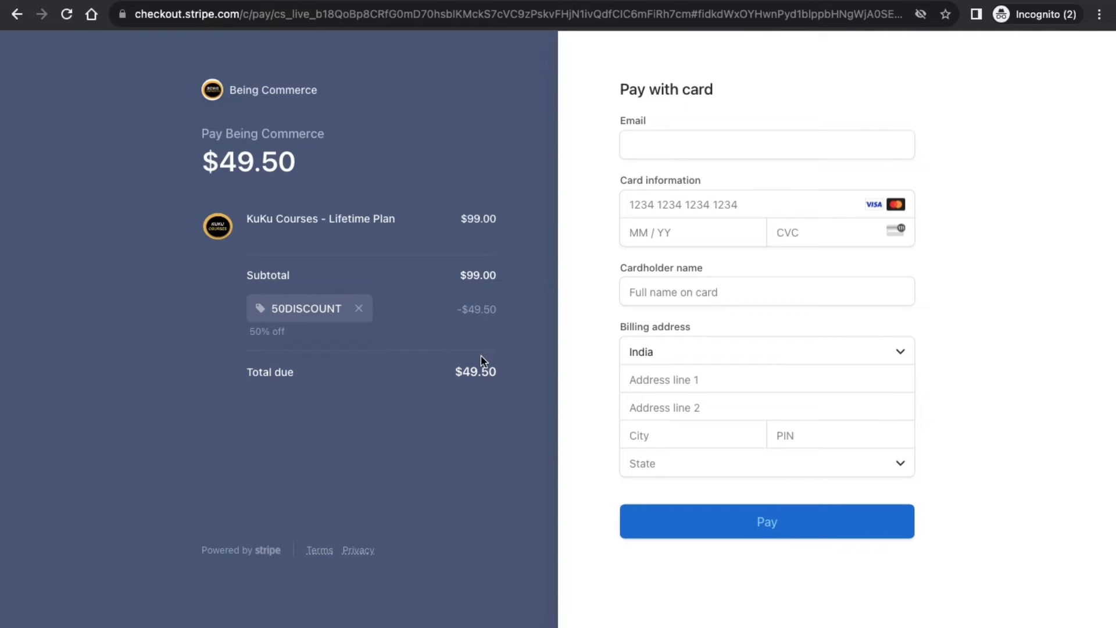
Show the Keynote WordPress slide with its text box deselected, then return to hPanel's Home page.
{"action": "left_click", "coordinate": [204, 0]}
{"action": "key", "text": "ctrl+Left"}
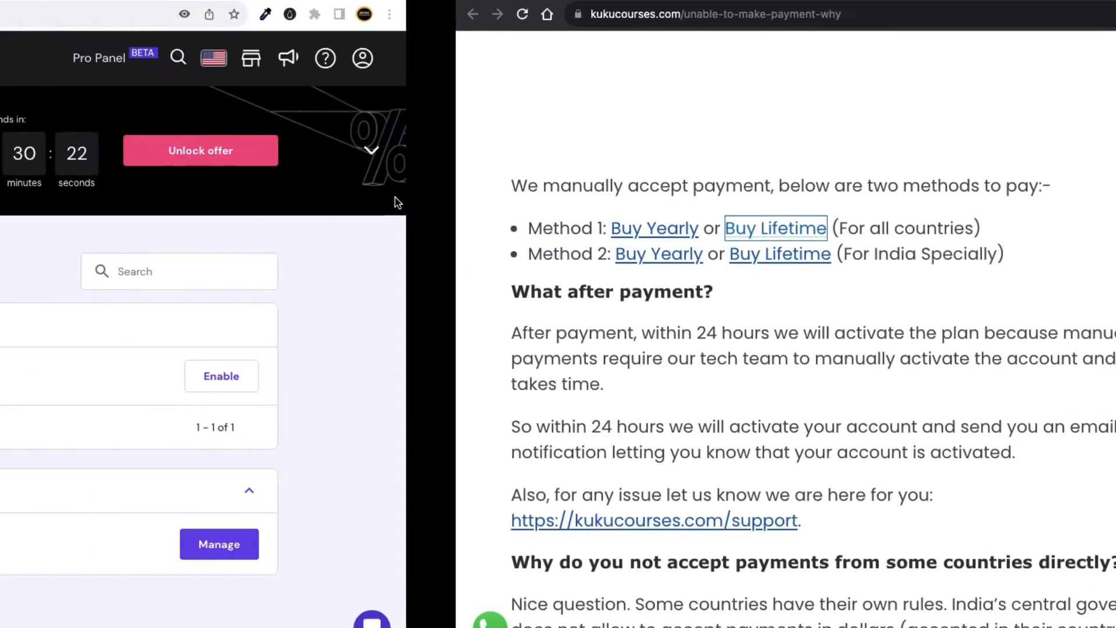
{"action": "key", "text": "ctrl+Left"}
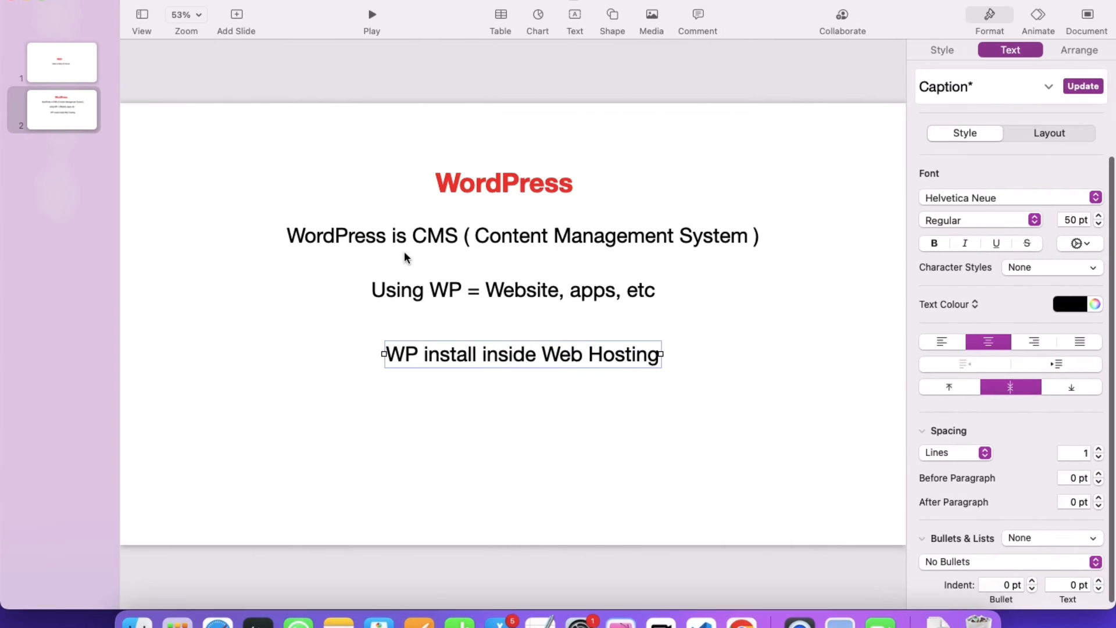
{"action": "left_click", "coordinate": [398, 163]}
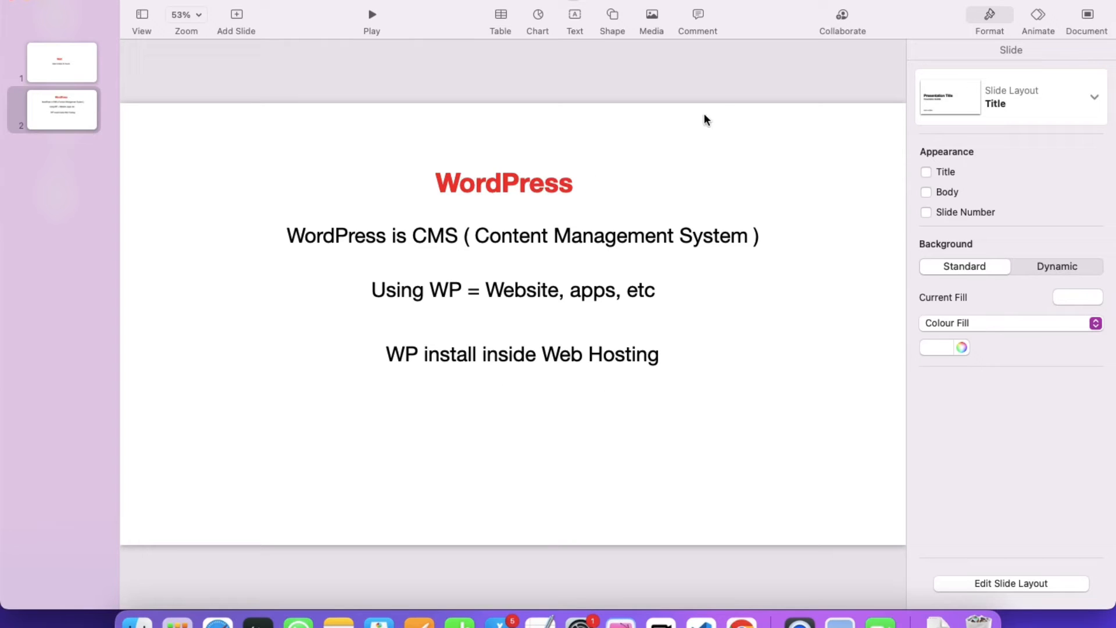
{"action": "key", "text": "Up"}
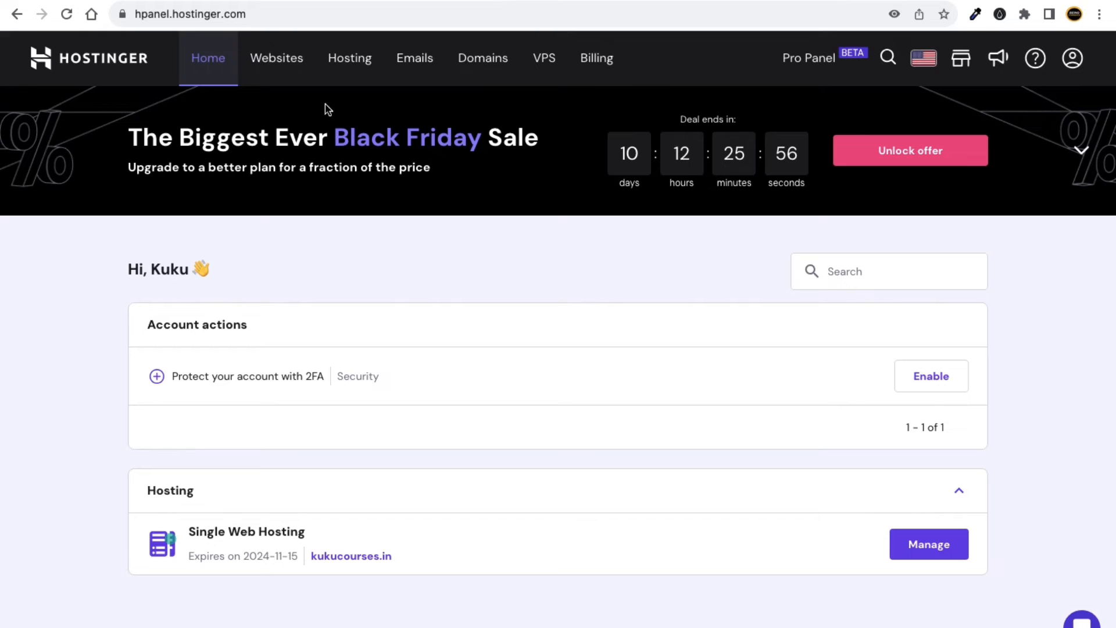
Manage kukucourses.in from Websites, view the live site, then open Website > Auto Installer.
{"action": "left_click", "coordinate": [281, 64]}
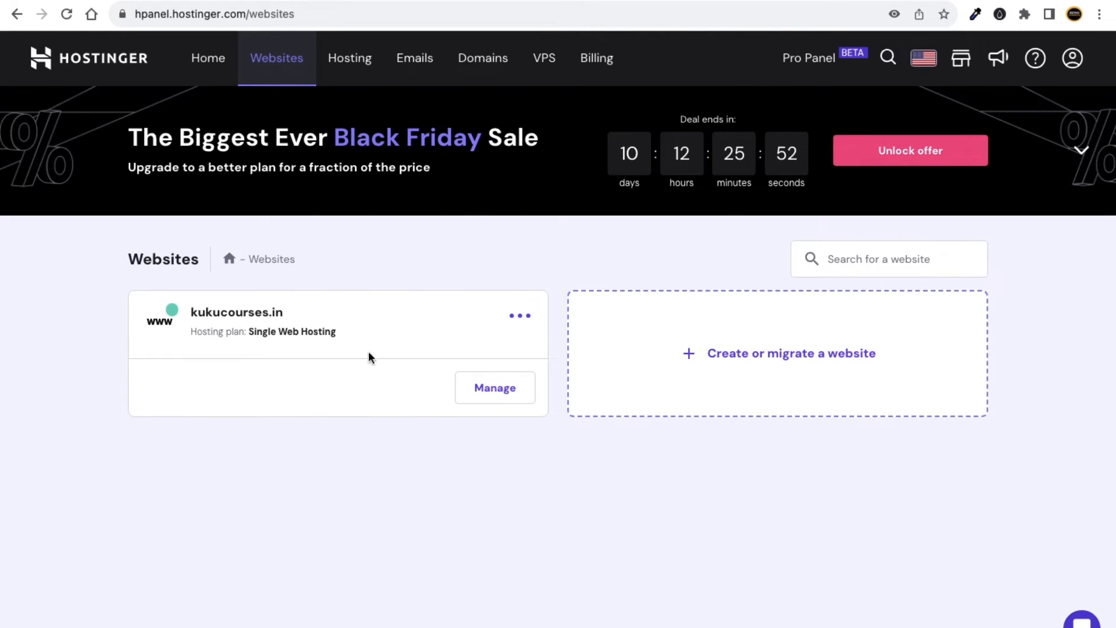
{"action": "left_click", "coordinate": [501, 398]}
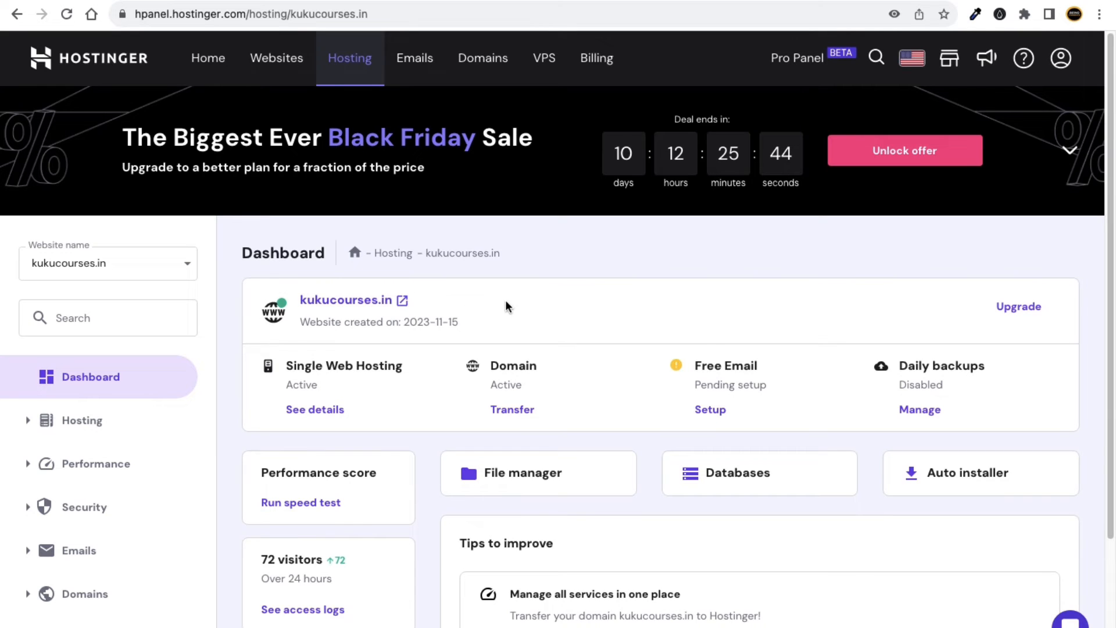
{"action": "left_click", "coordinate": [403, 301]}
{"action": "scroll", "coordinate": [366, 334], "scroll_direction": "down", "scroll_amount": 3}
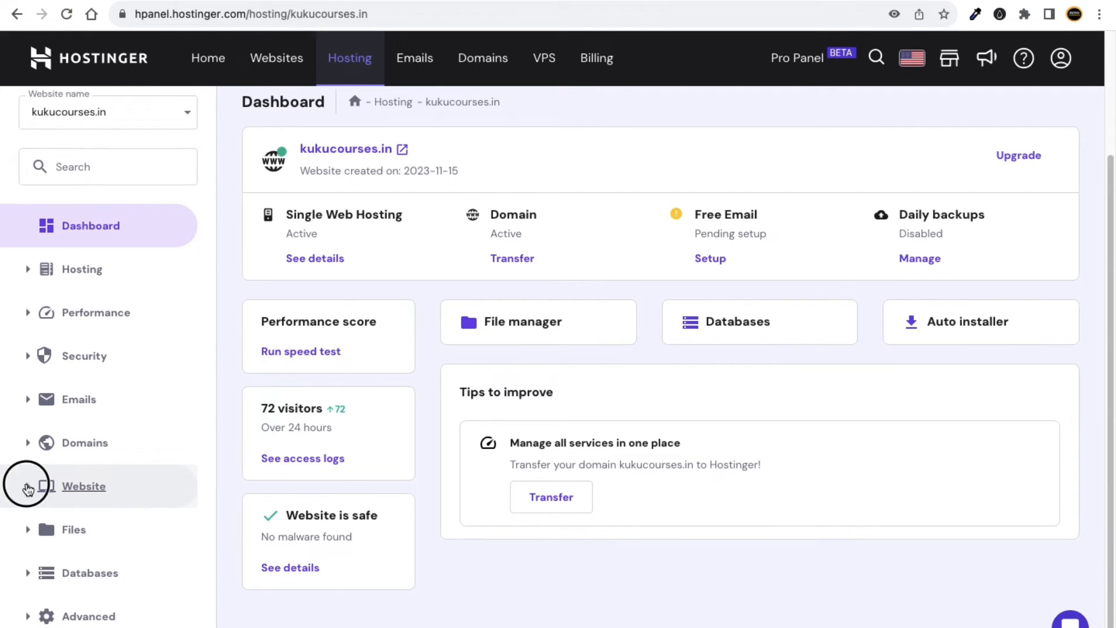
{"action": "left_click", "coordinate": [27, 489]}
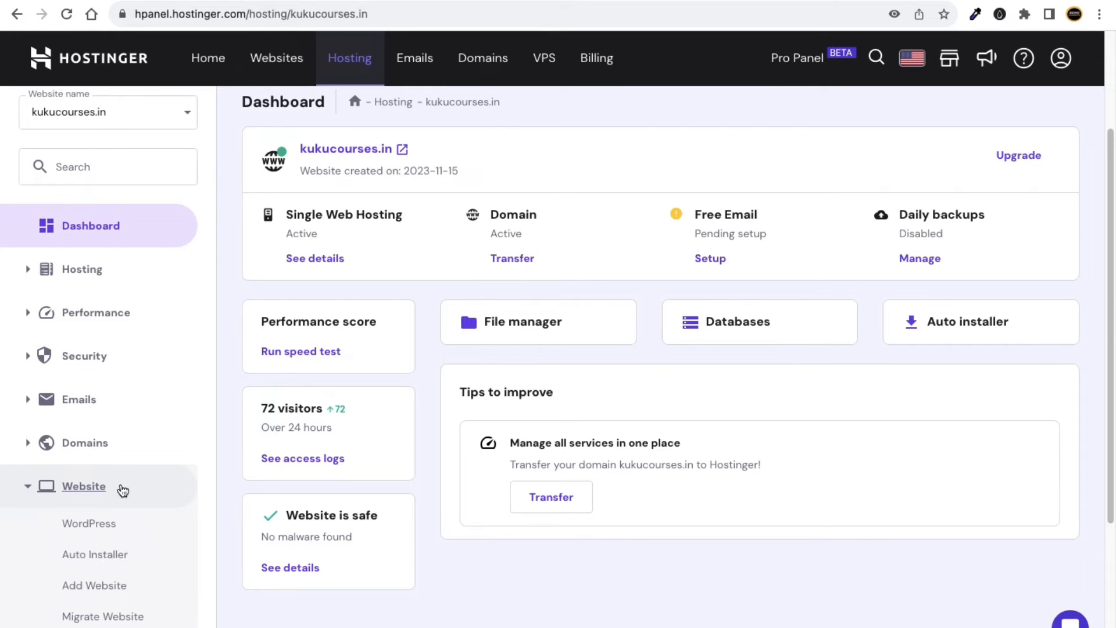
{"action": "scroll", "coordinate": [174, 561], "scroll_direction": "down", "scroll_amount": 1}
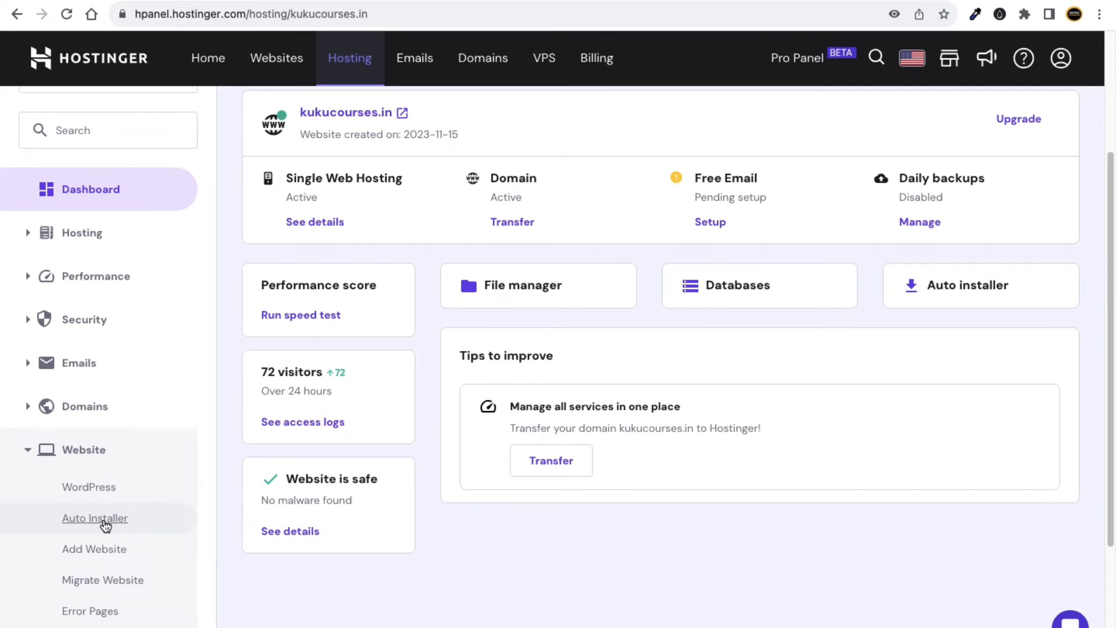
{"action": "left_click", "coordinate": [105, 525]}
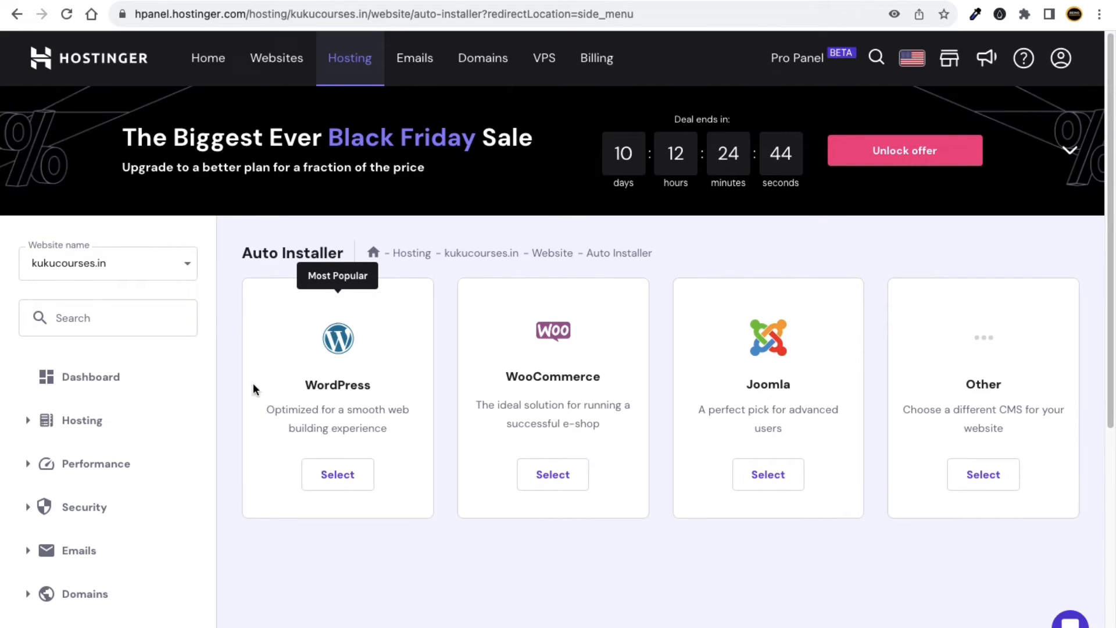
Choose WordPress in Auto Installer and enter website title kukucourses.
{"action": "left_click_drag", "start_coordinate": [306, 384], "coordinate": [378, 385]}
{"action": "left_click", "coordinate": [402, 427]}
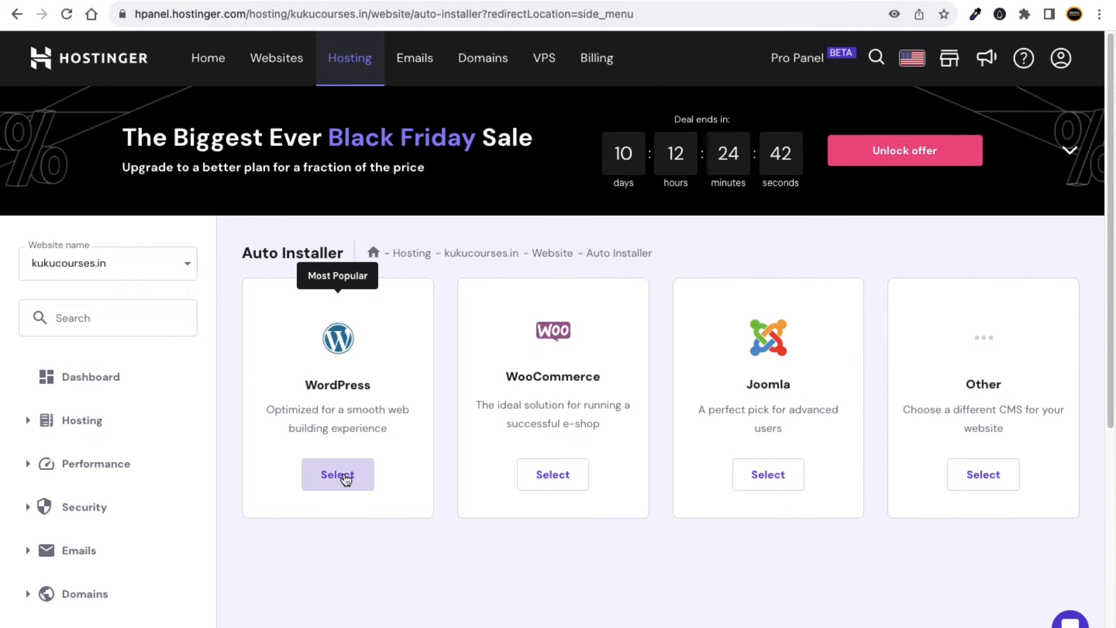
{"action": "left_click", "coordinate": [344, 474]}
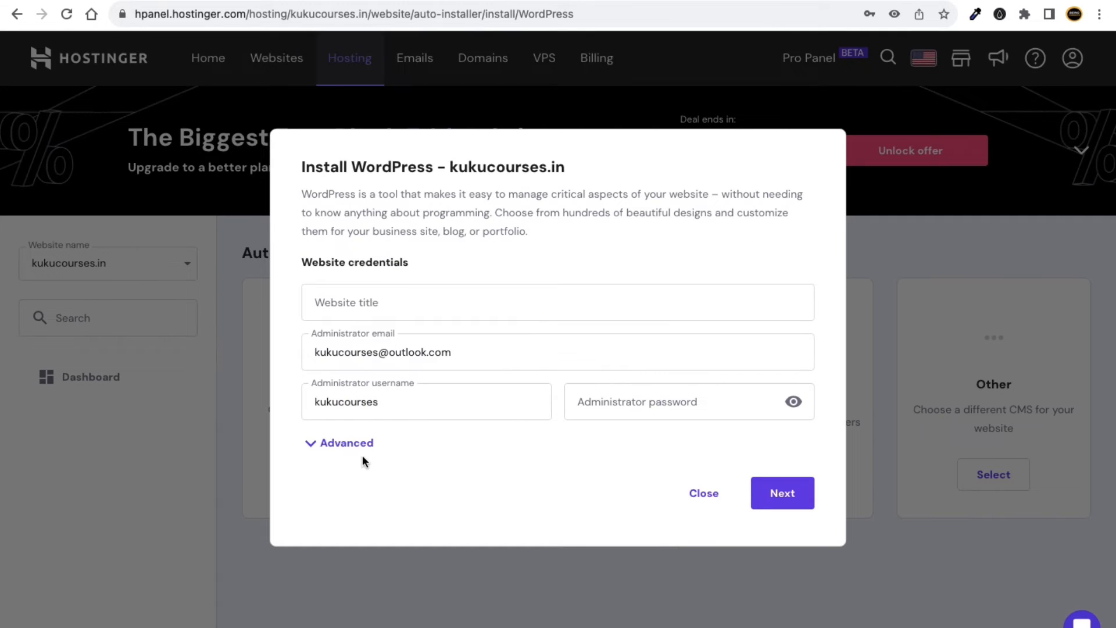
{"action": "left_click", "coordinate": [403, 303]}
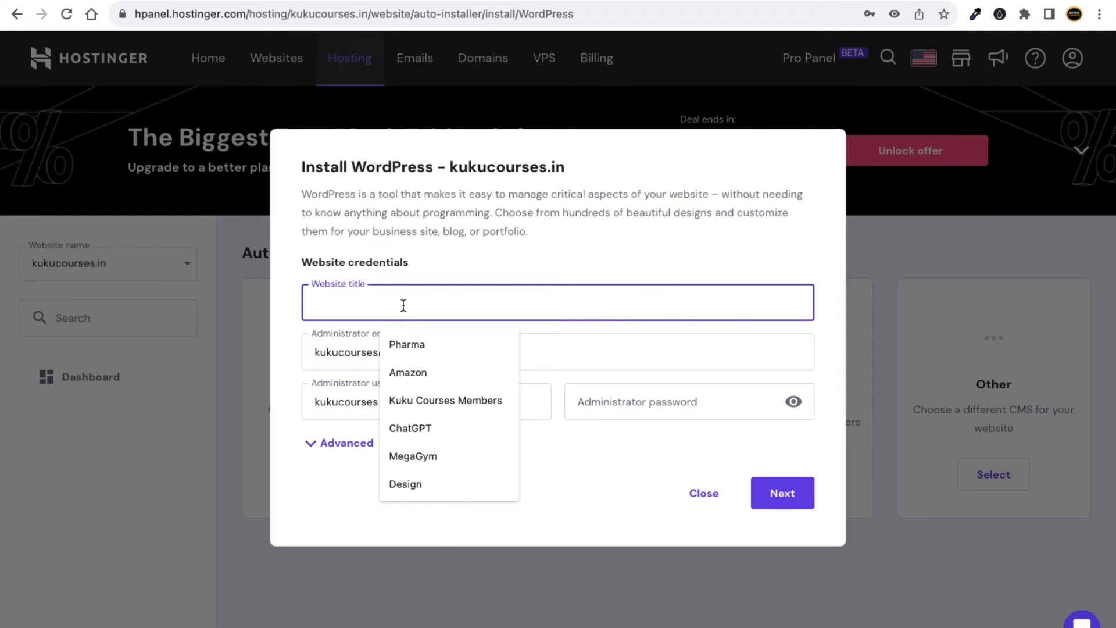
{"action": "type", "text": "kuku"}
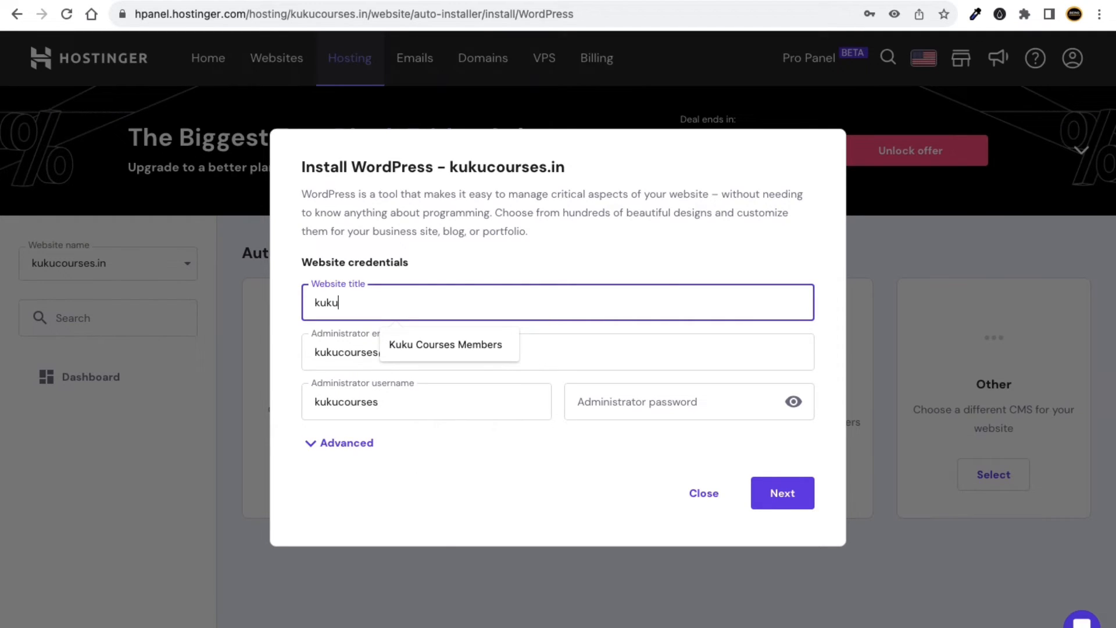
{"action": "type", "text": "courses"}
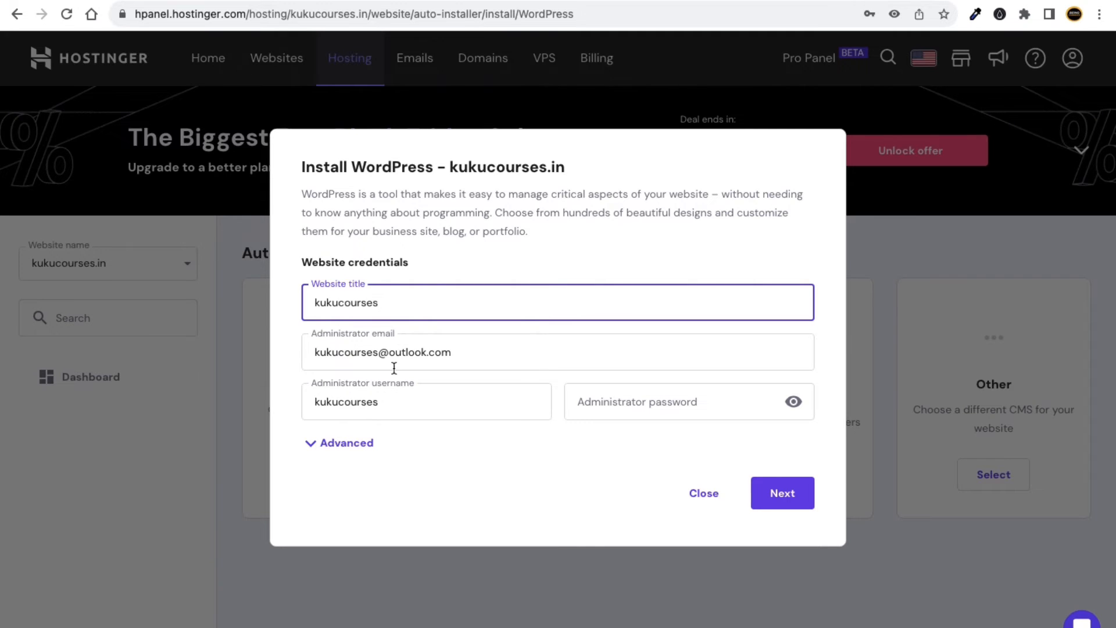
Paste the administrator e-mail as the username and reveal the empty password field.
{"action": "triple_click", "coordinate": [469, 353]}
{"action": "key", "text": "ctrl+c"}
{"action": "triple_click", "coordinate": [311, 401]}
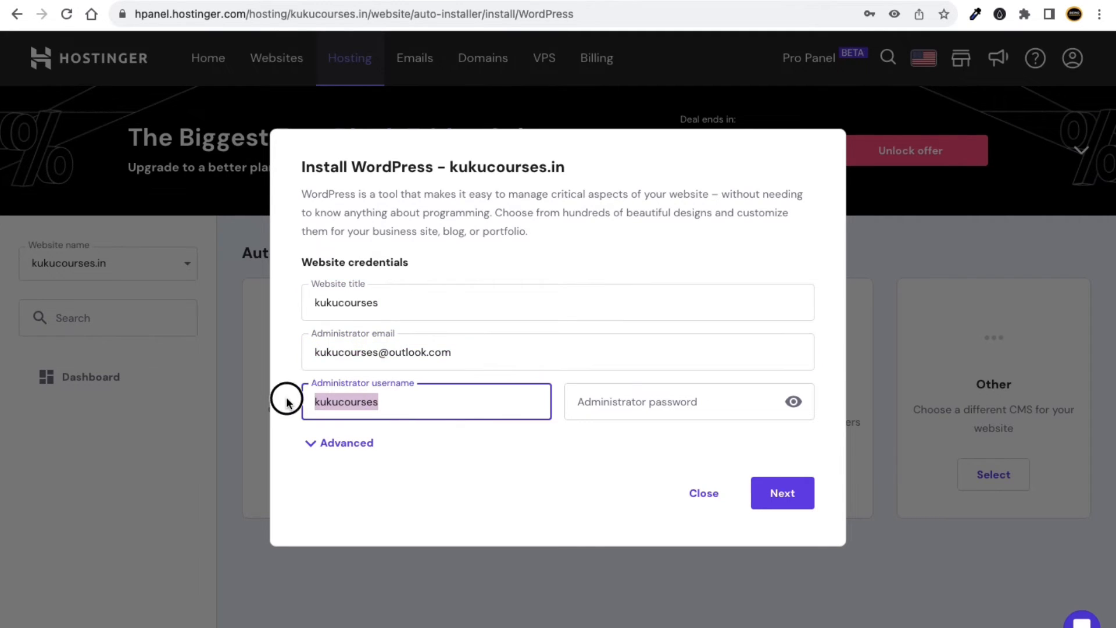
{"action": "key", "text": "ctrl+v"}
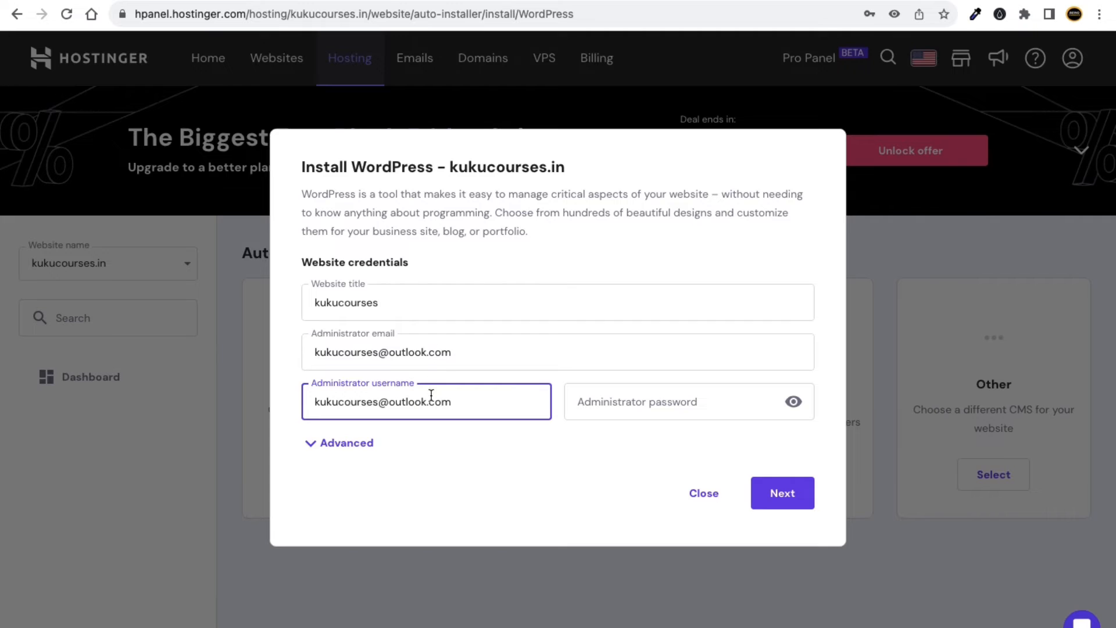
{"action": "left_click", "coordinate": [793, 401]}
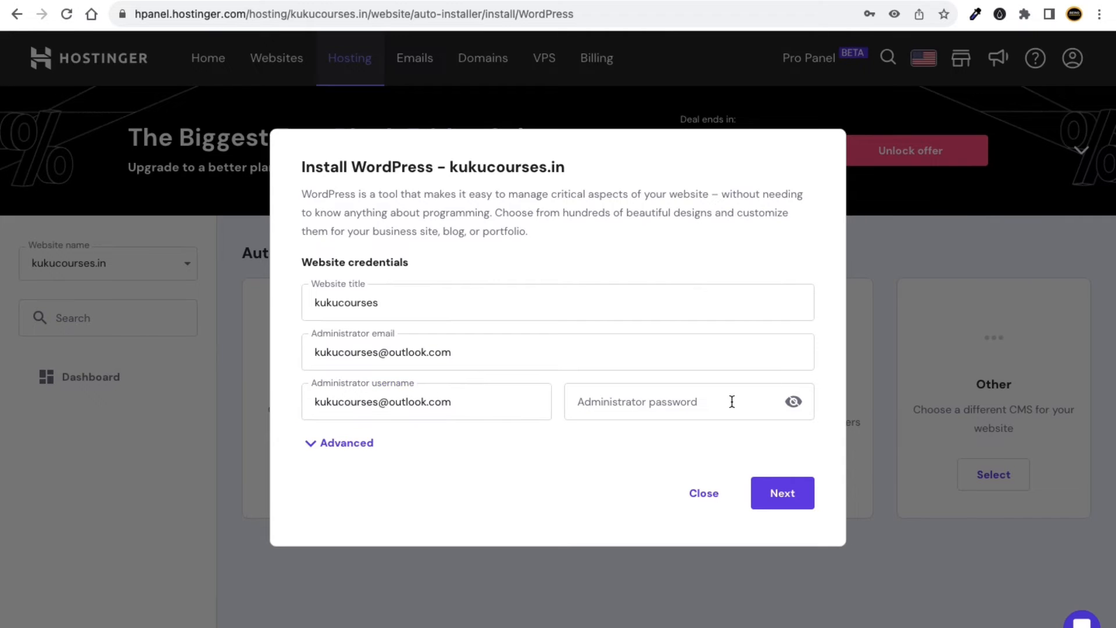
{"action": "left_click", "coordinate": [695, 403]}
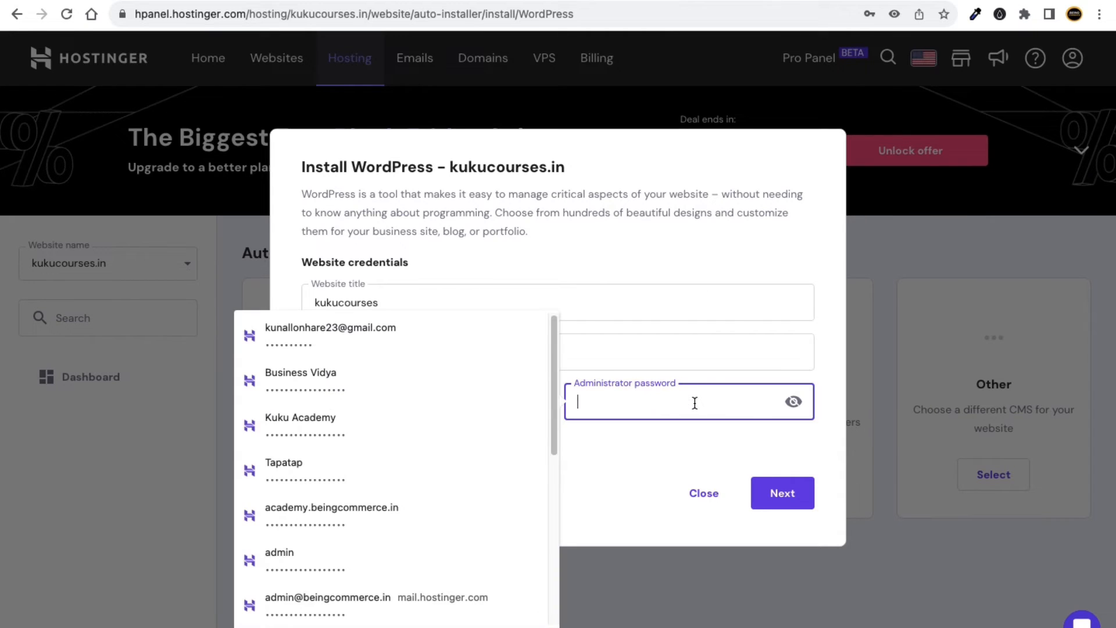
{"action": "left_click", "coordinate": [693, 472]}
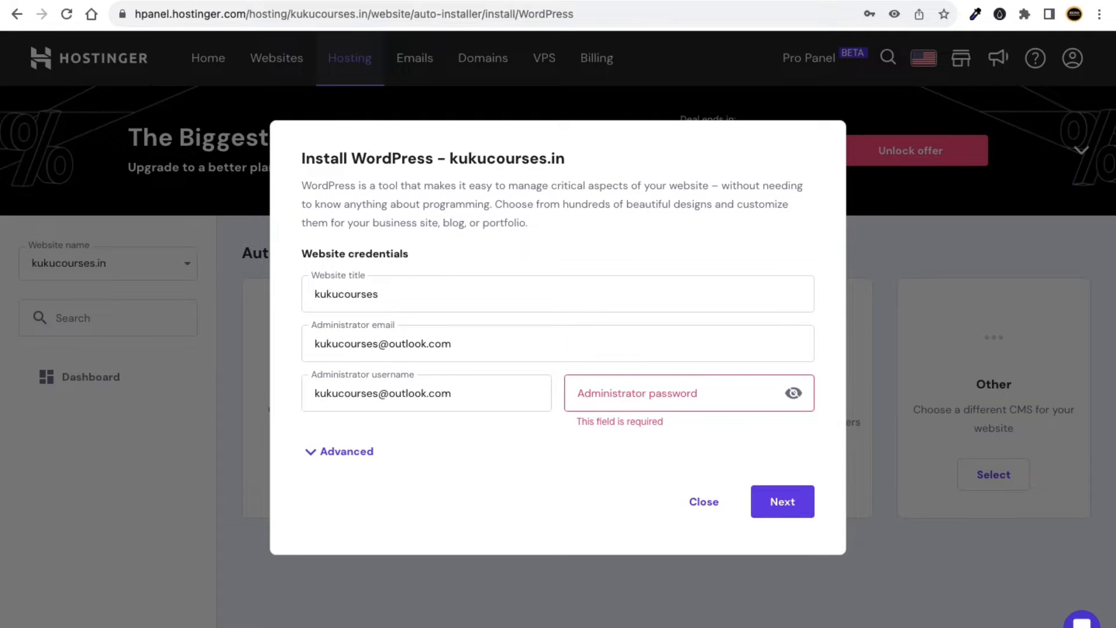
Search Google for 'kuku courses password generator' and open the suggest strong password Archives result.
{"action": "key", "text": "ctrl+t"}
{"action": "type", "text": "kuku "}
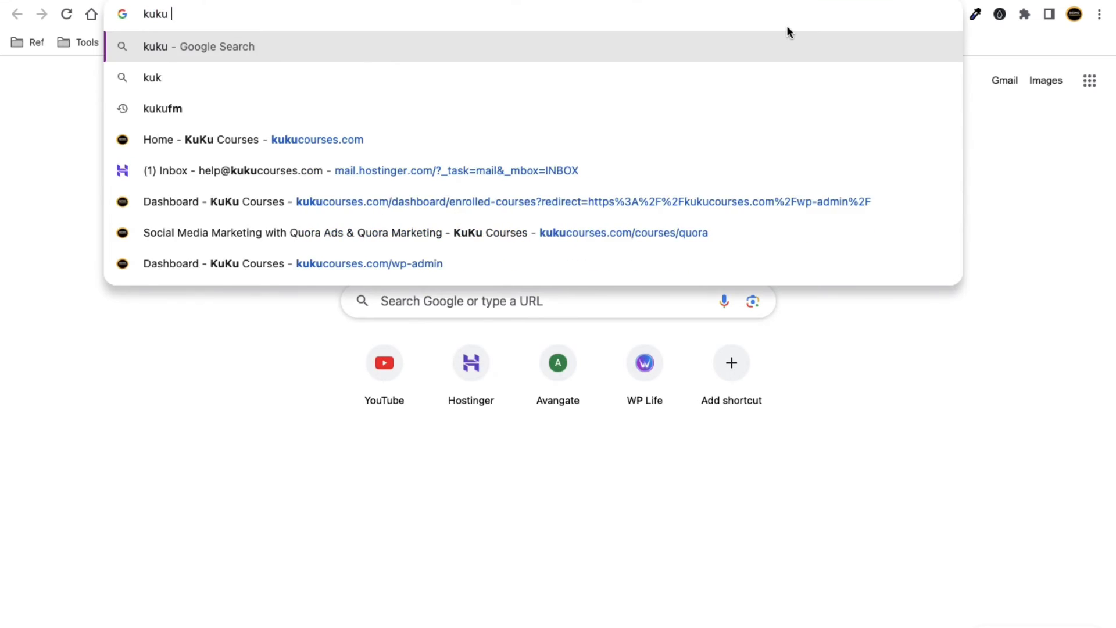
{"action": "type", "text": "courses "}
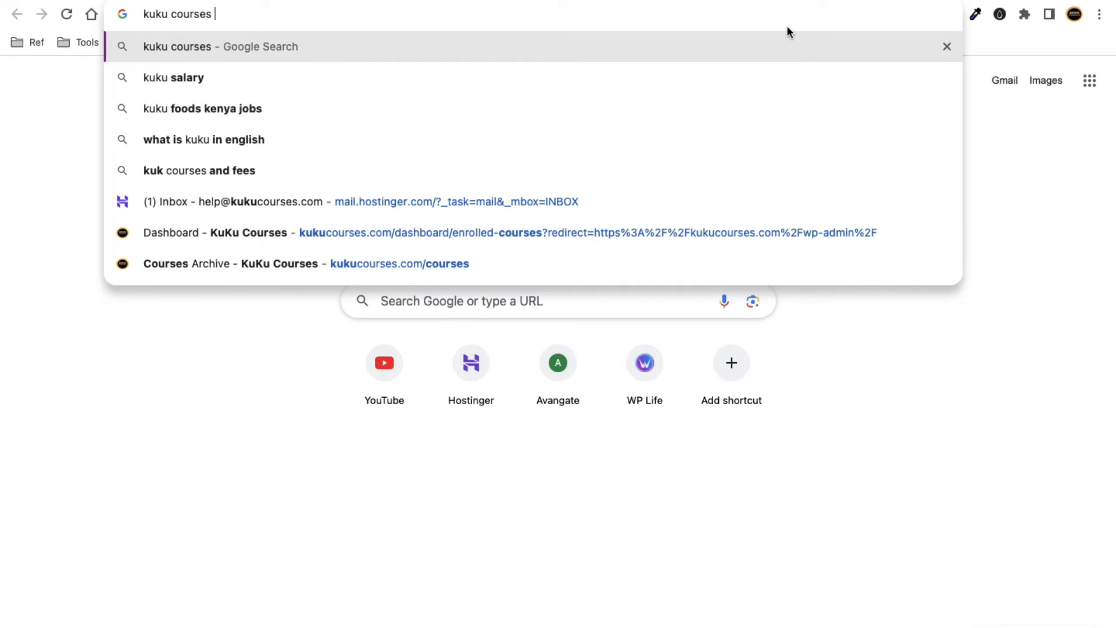
{"action": "type", "text": "password gener"}
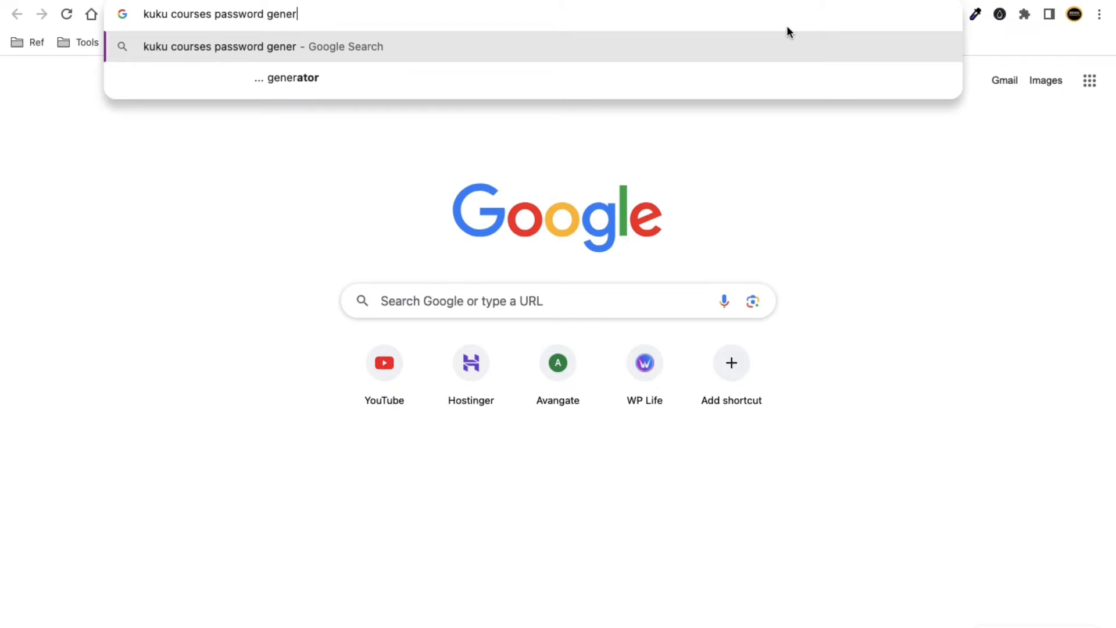
{"action": "type", "text": "ator"}
{"action": "key", "text": "Return"}
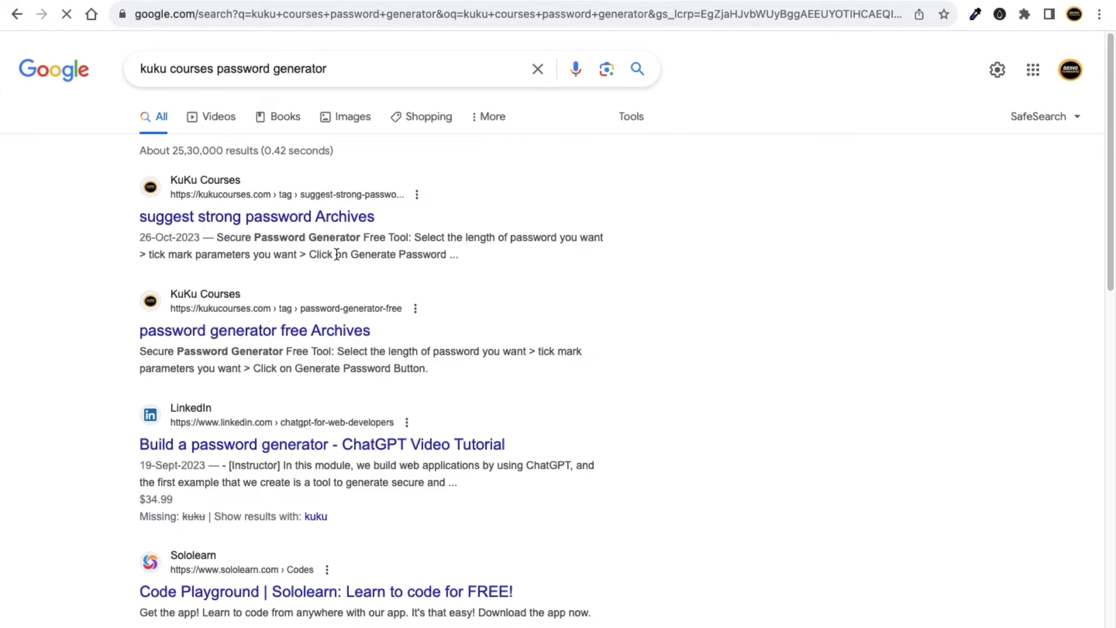
{"action": "left_click", "coordinate": [233, 217]}
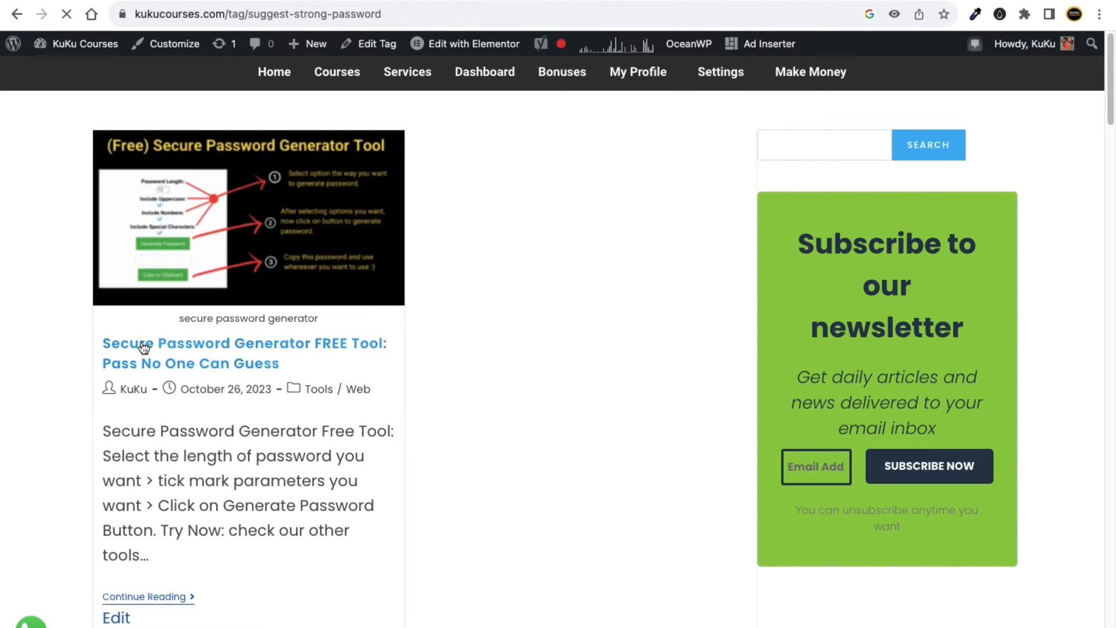
Open the Secure Password Generator post and set Password Length to 8, keeping numbers included.
{"action": "left_click", "coordinate": [191, 348]}
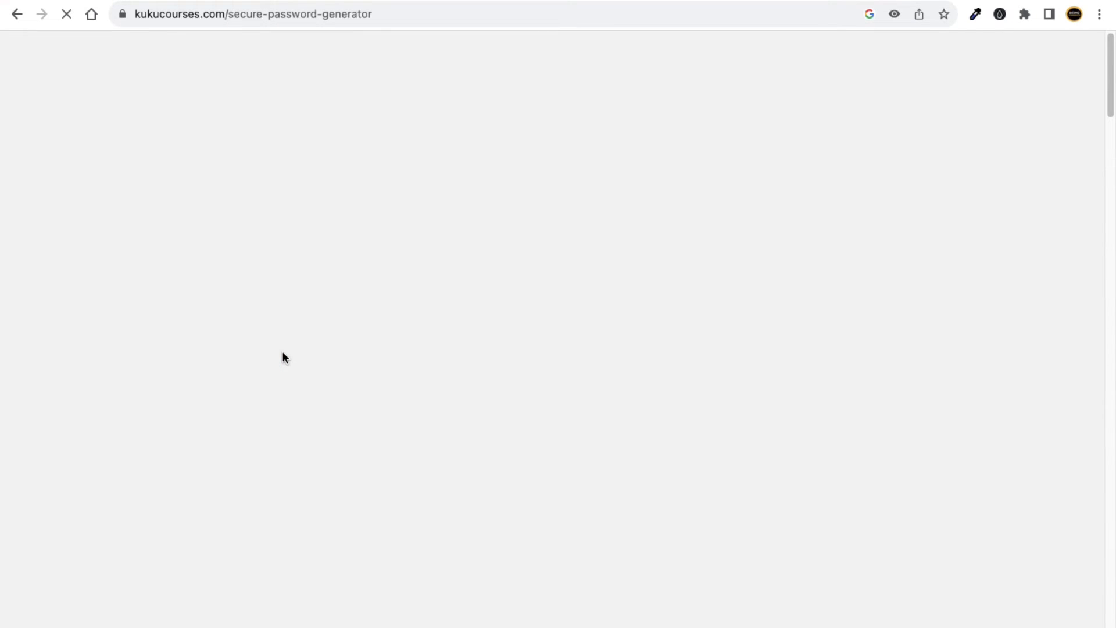
{"action": "scroll", "coordinate": [415, 439], "scroll_direction": "down", "scroll_amount": 2}
{"action": "scroll", "coordinate": [415, 441], "scroll_direction": "down", "scroll_amount": 8}
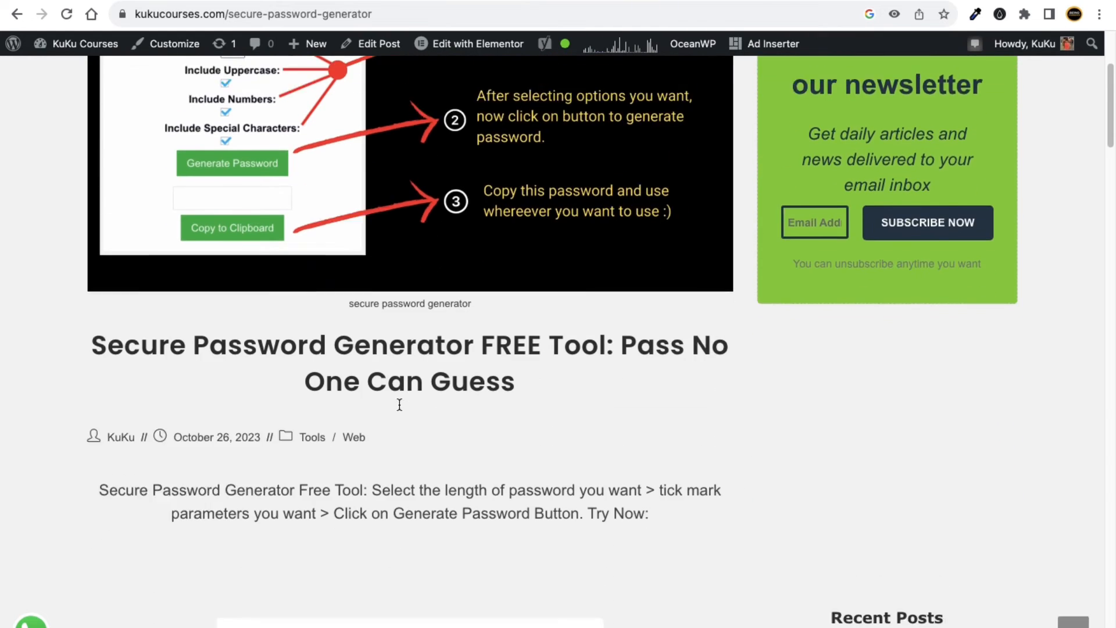
{"action": "left_click_drag", "start_coordinate": [413, 333], "coordinate": [396, 331]}
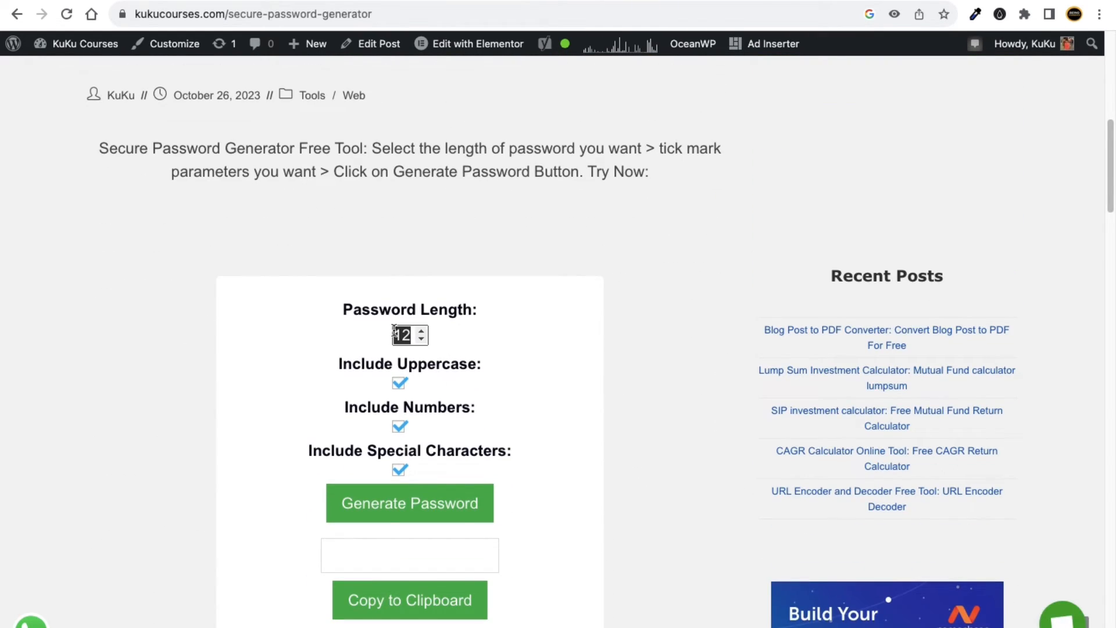
{"action": "type", "text": "8"}
{"action": "scroll", "coordinate": [501, 445], "scroll_direction": "down", "scroll_amount": 2}
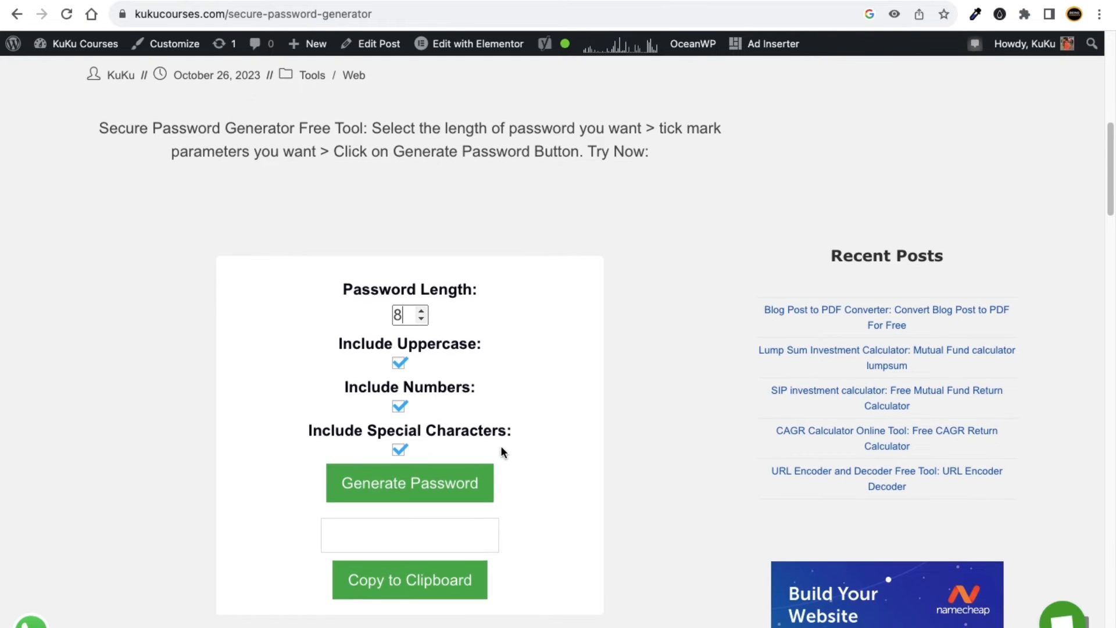
{"action": "left_click", "coordinate": [400, 381]}
{"action": "left_click", "coordinate": [403, 381]}
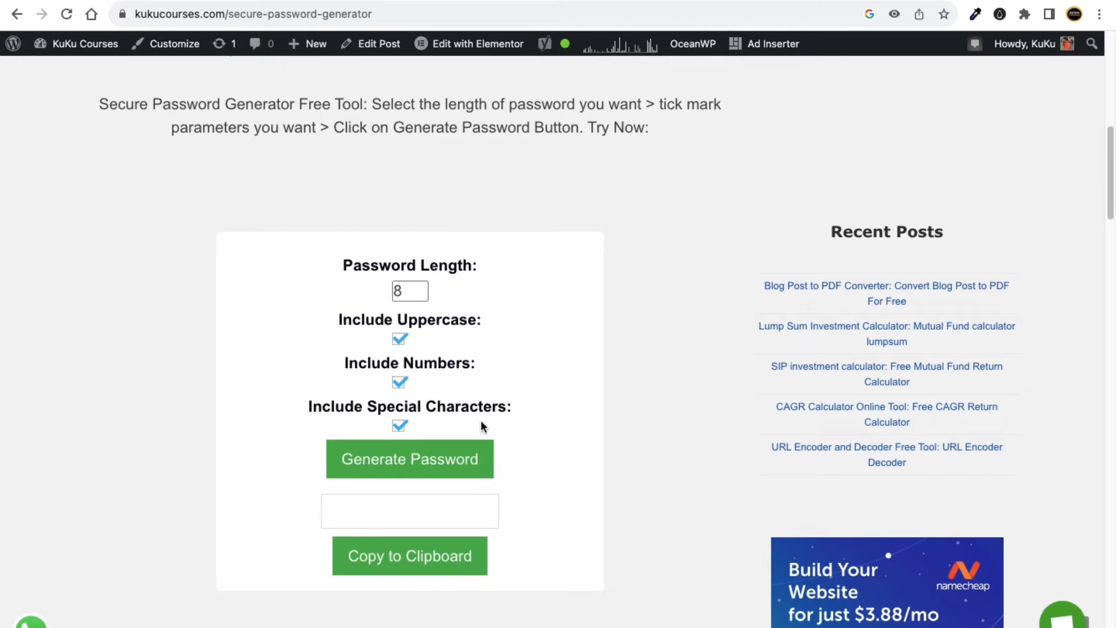
Generate and copy an 8-character password, then focus hPanel's administrator password field.
{"action": "scroll", "coordinate": [481, 422], "scroll_direction": "down", "scroll_amount": 1}
{"action": "left_click", "coordinate": [390, 459]}
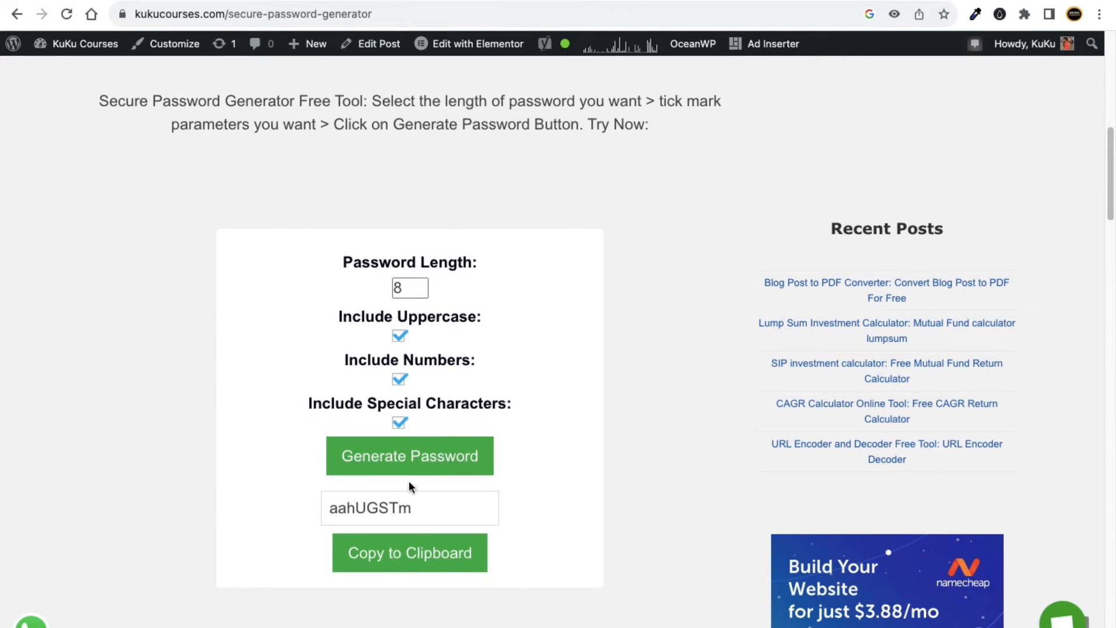
{"action": "left_click", "coordinate": [406, 553]}
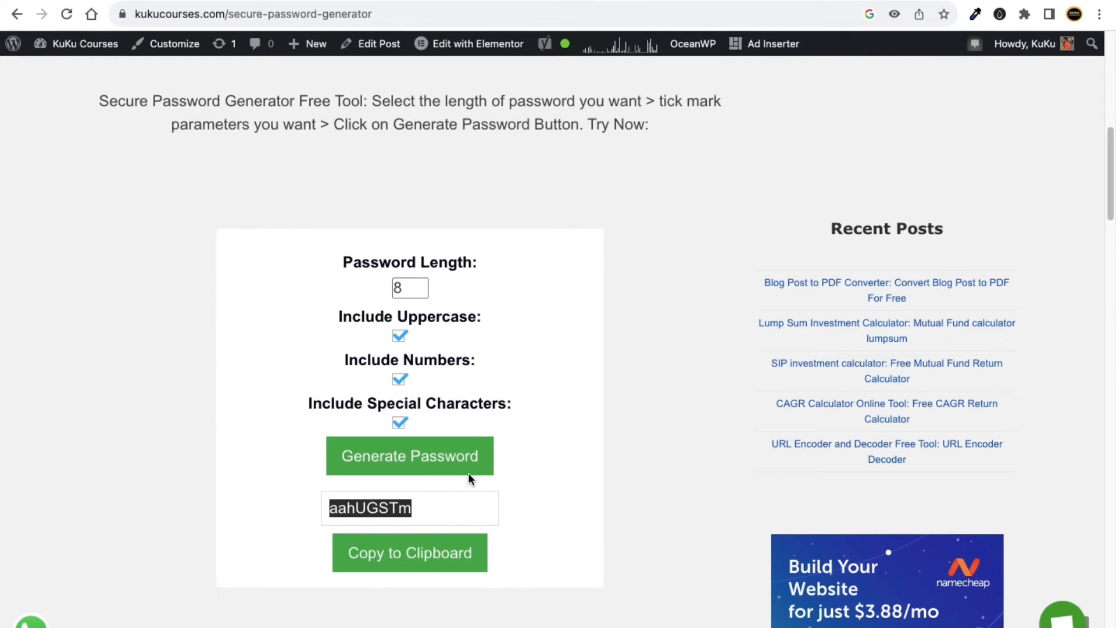
{"action": "left_click", "coordinate": [406, 543]}
{"action": "left_click", "coordinate": [820, 1]}
{"action": "left_click", "coordinate": [635, 404]}
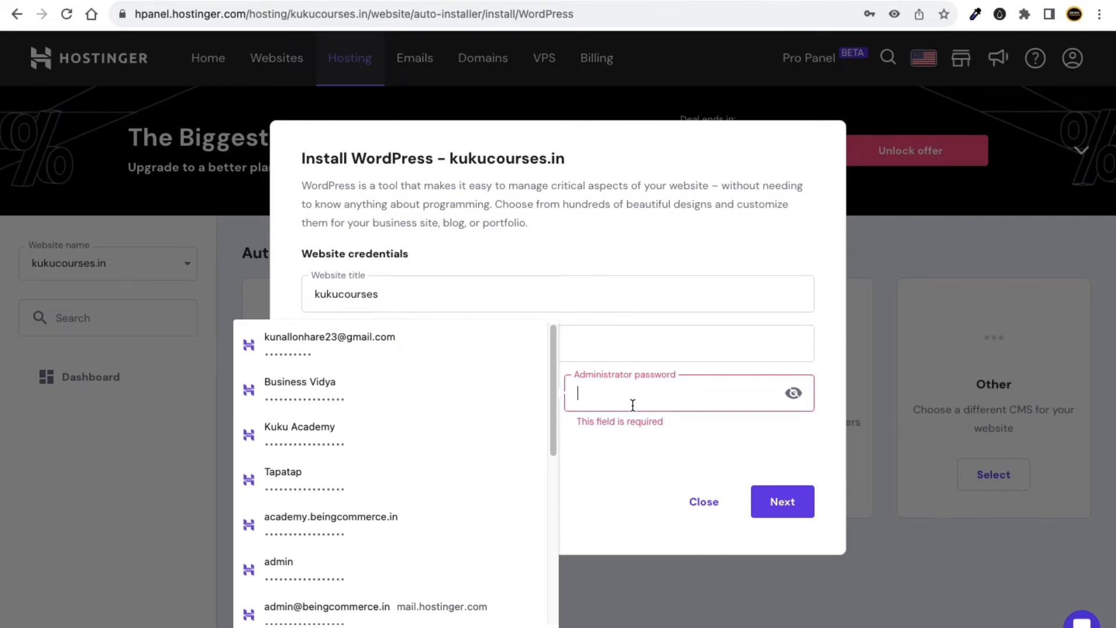
Paste the 8-character password and point out its missing number and symbol requirements.
{"action": "key", "text": "super+v"}
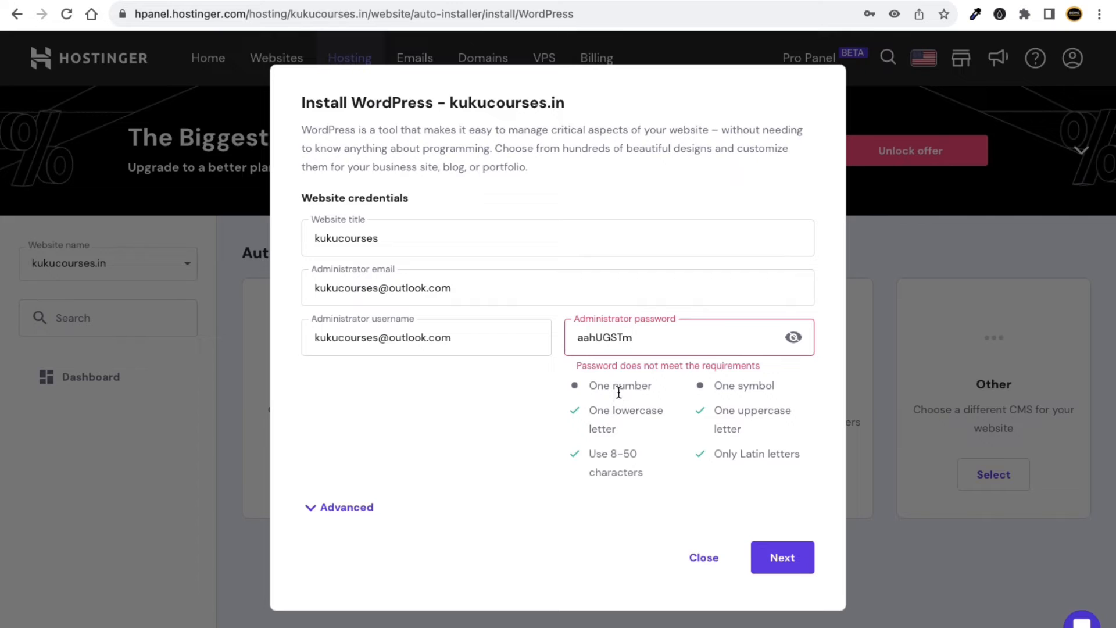
{"action": "left_click", "coordinate": [636, 387]}
{"action": "left_click_drag", "start_coordinate": [636, 388], "coordinate": [616, 386]}
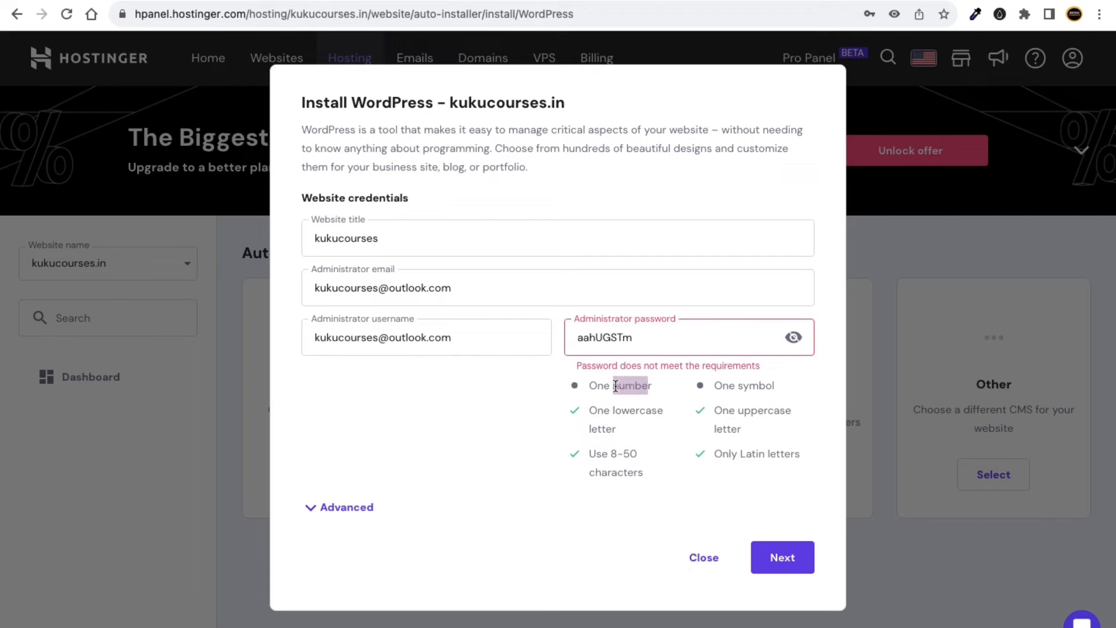
{"action": "left_click_drag", "start_coordinate": [759, 389], "coordinate": [733, 389]}
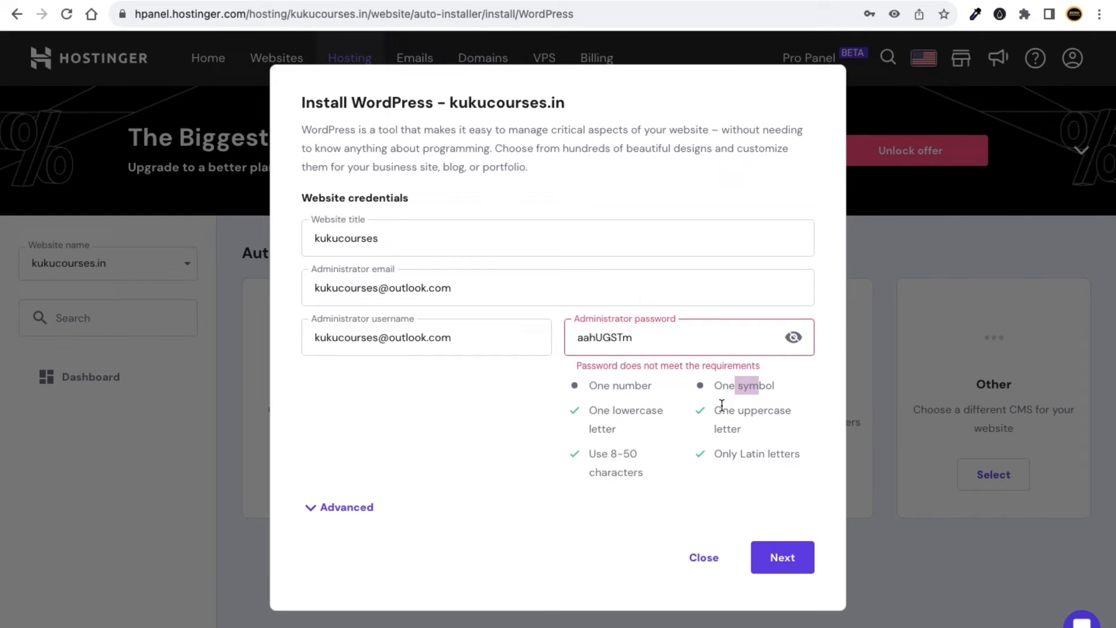
{"action": "left_click", "coordinate": [930, 1]}
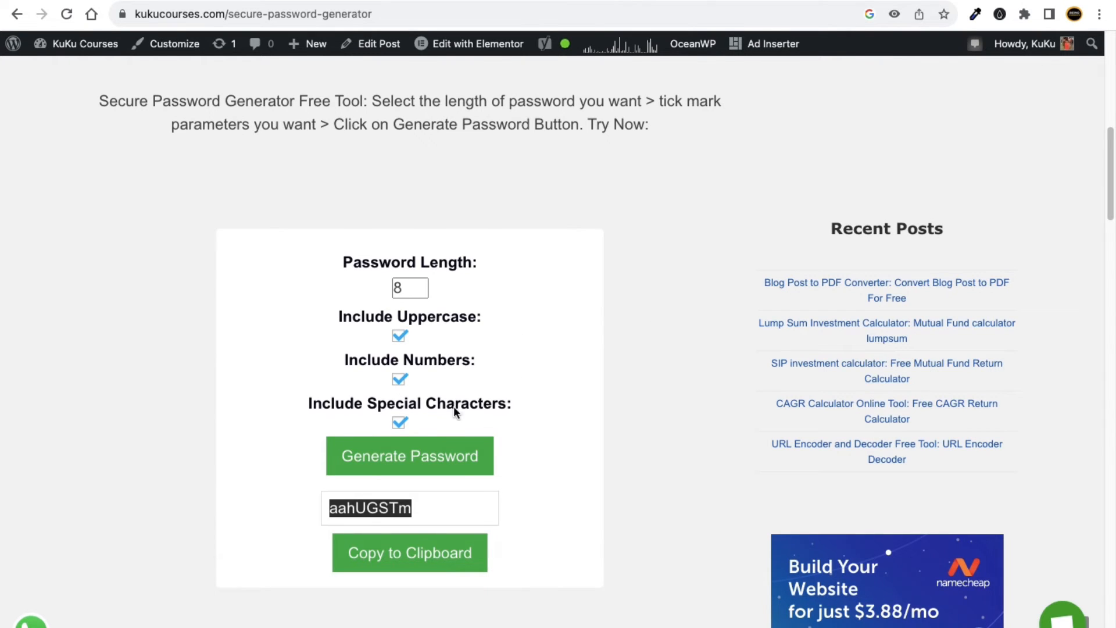
Generate a 12-character password and paste it over the old administrator password in hPanel.
{"action": "left_click", "coordinate": [425, 511]}
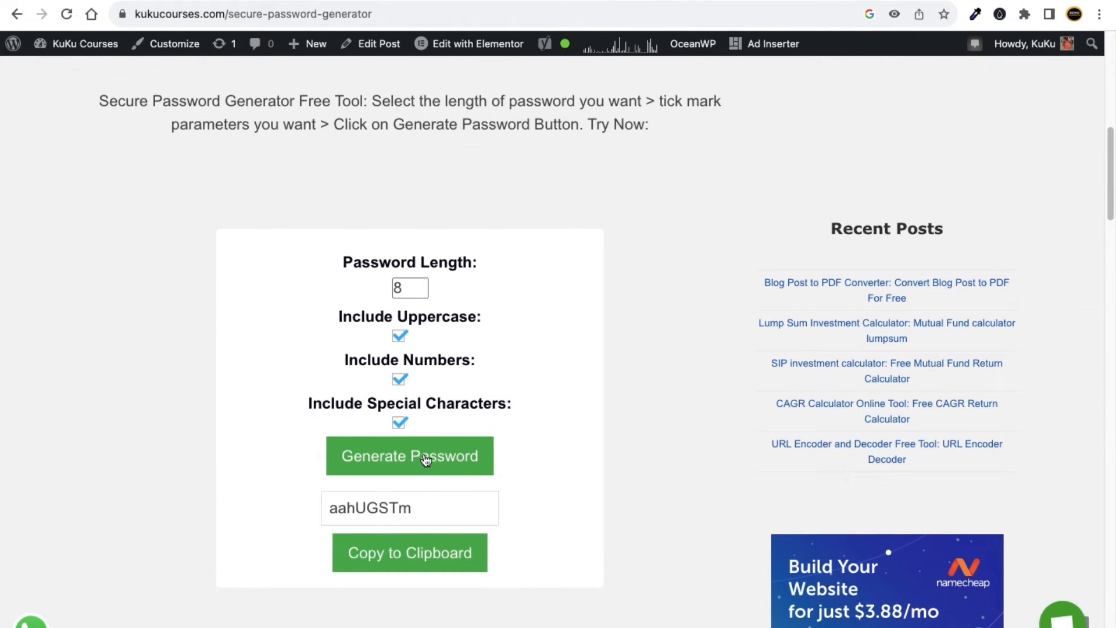
{"action": "double_click", "coordinate": [397, 288]}
{"action": "type", "text": "12"}
{"action": "left_click", "coordinate": [388, 457]}
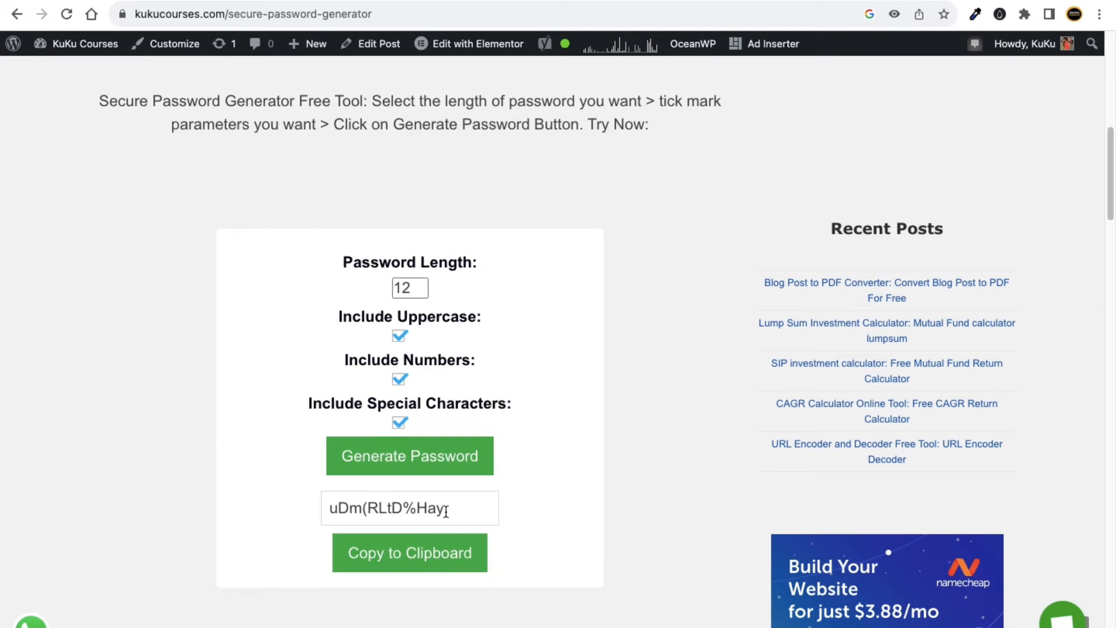
{"action": "left_click", "coordinate": [414, 551]}
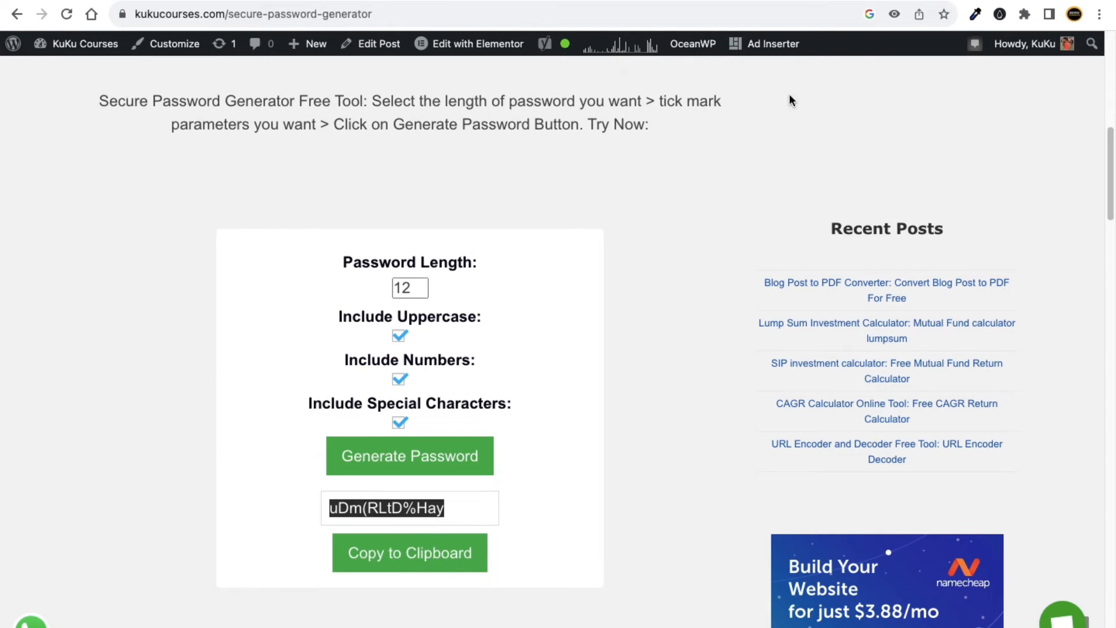
{"action": "left_click", "coordinate": [821, 1]}
{"action": "left_click_drag", "start_coordinate": [641, 344], "coordinate": [539, 332]}
{"action": "key", "text": "ctrl+v"}
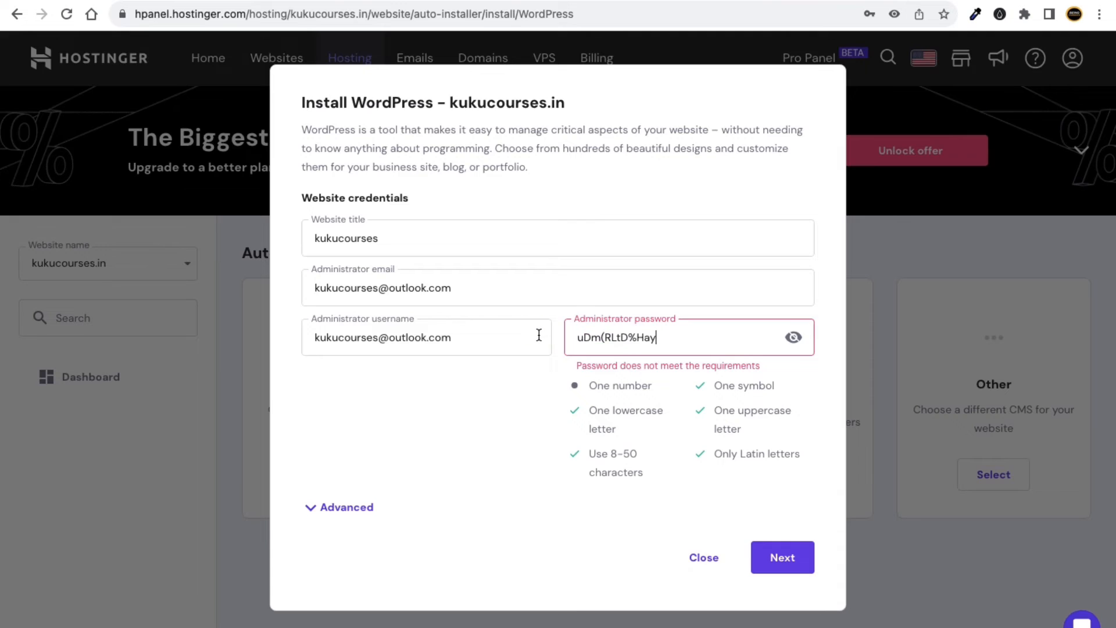
Add a digit so the admin password passes all checks, then expand Advanced installation options.
{"action": "left_click", "coordinate": [669, 394]}
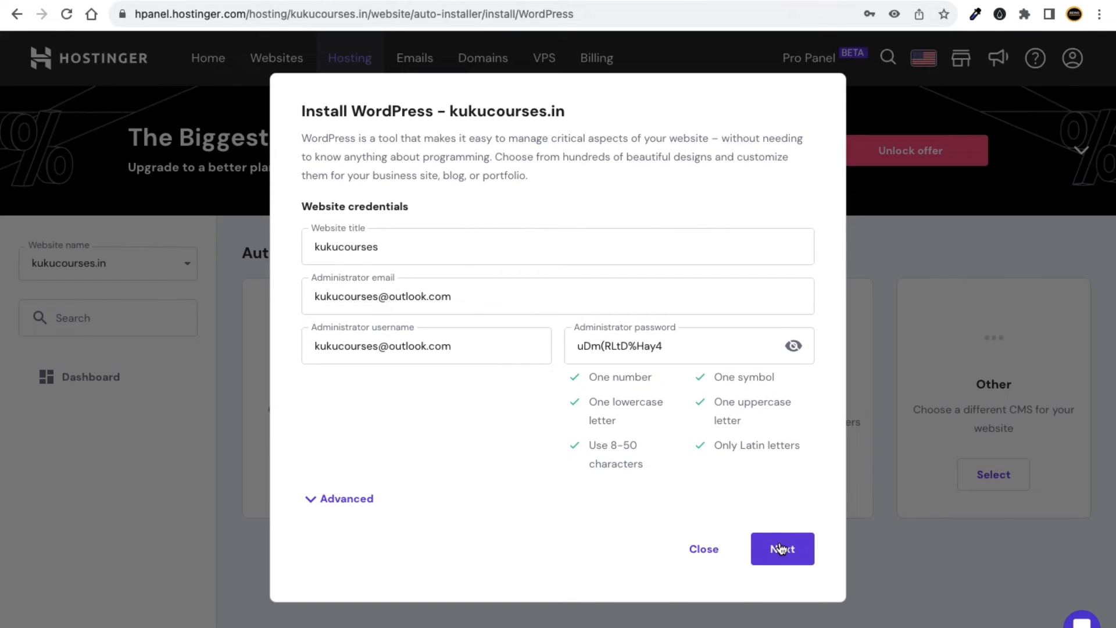
{"action": "left_click", "coordinate": [311, 501]}
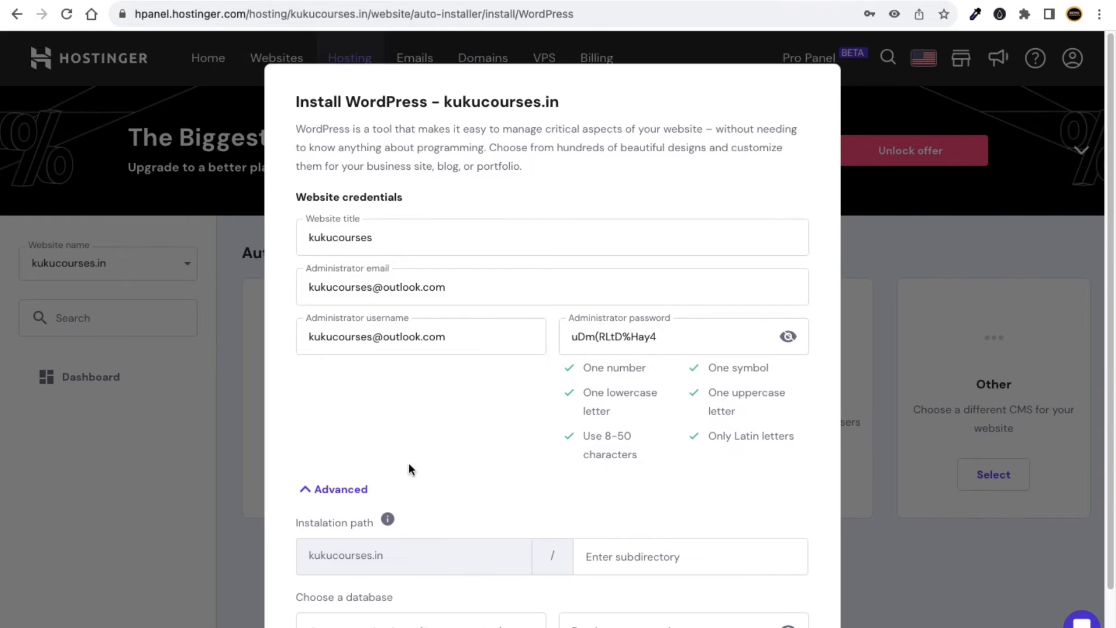
{"action": "scroll", "coordinate": [442, 465], "scroll_direction": "down", "scroll_amount": 2}
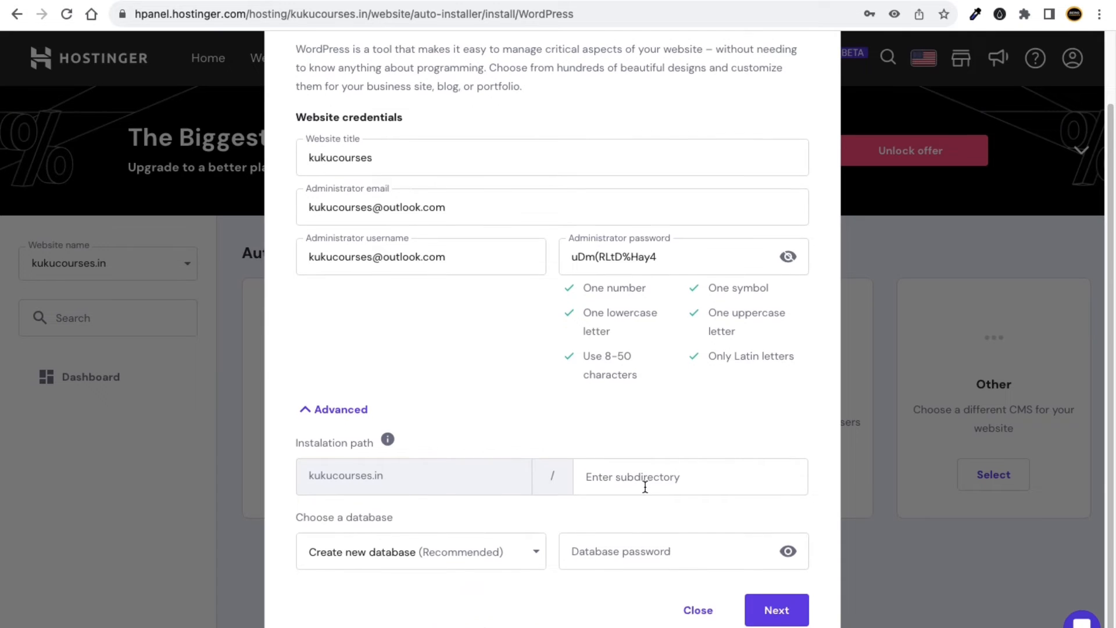
{"action": "scroll", "coordinate": [582, 471], "scroll_direction": "up", "scroll_amount": 2}
{"action": "scroll", "coordinate": [526, 364], "scroll_direction": "down", "scroll_amount": 2}
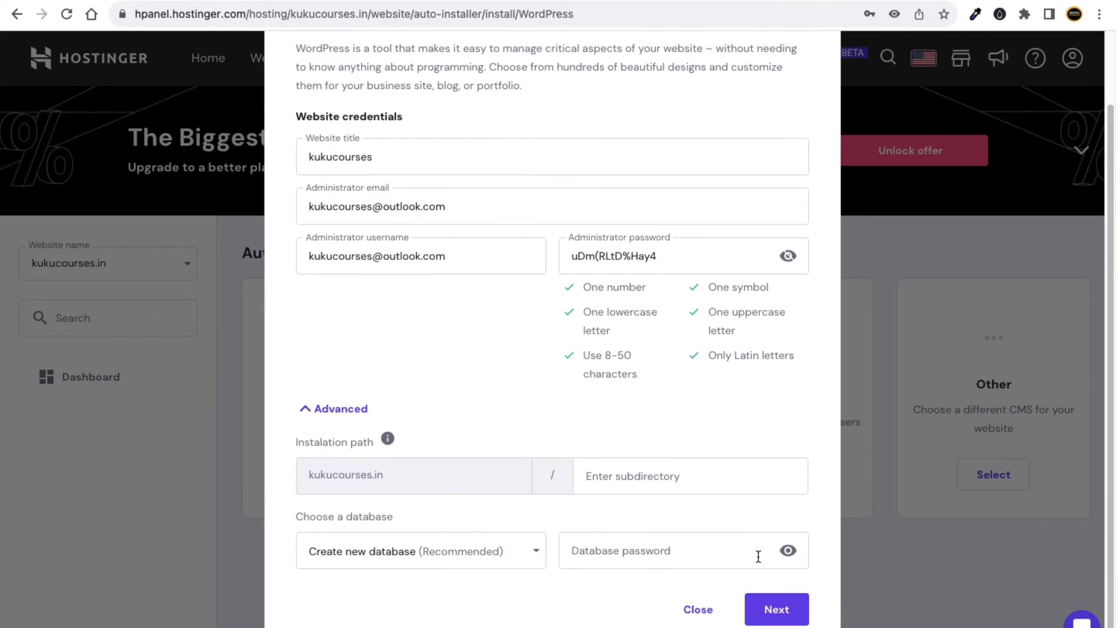
Dismiss the save-password prompt, keep the default installation language, and install WordPress 6.4.1 on kukucourses.in.
{"action": "left_click", "coordinate": [785, 609]}
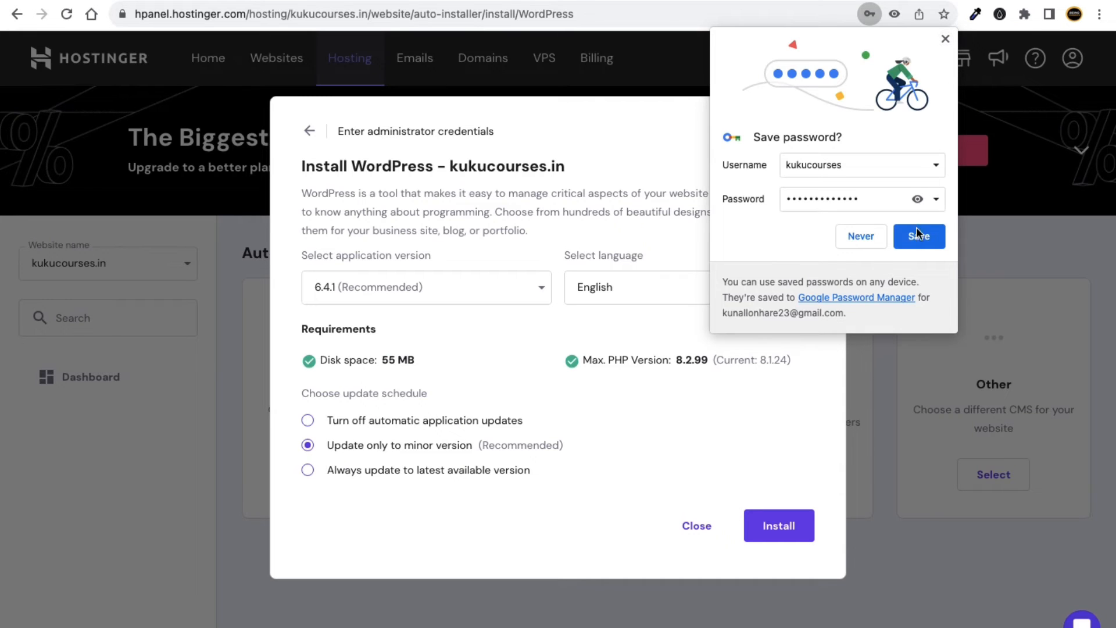
{"action": "left_click", "coordinate": [946, 39]}
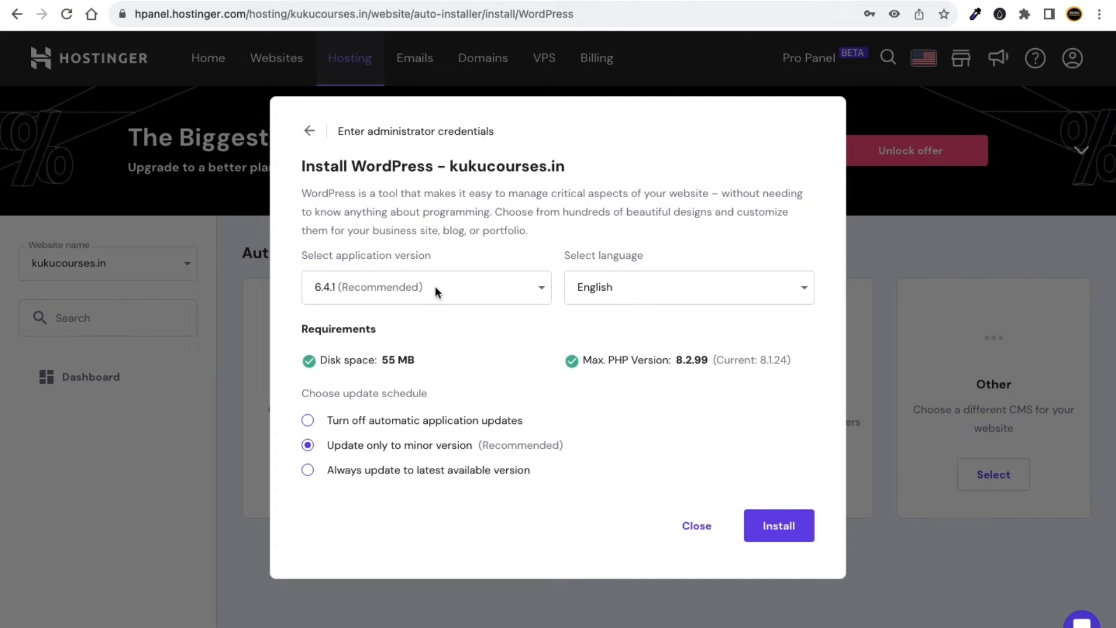
{"action": "left_click", "coordinate": [667, 297]}
{"action": "left_click", "coordinate": [667, 297]}
{"action": "left_click", "coordinate": [790, 533]}
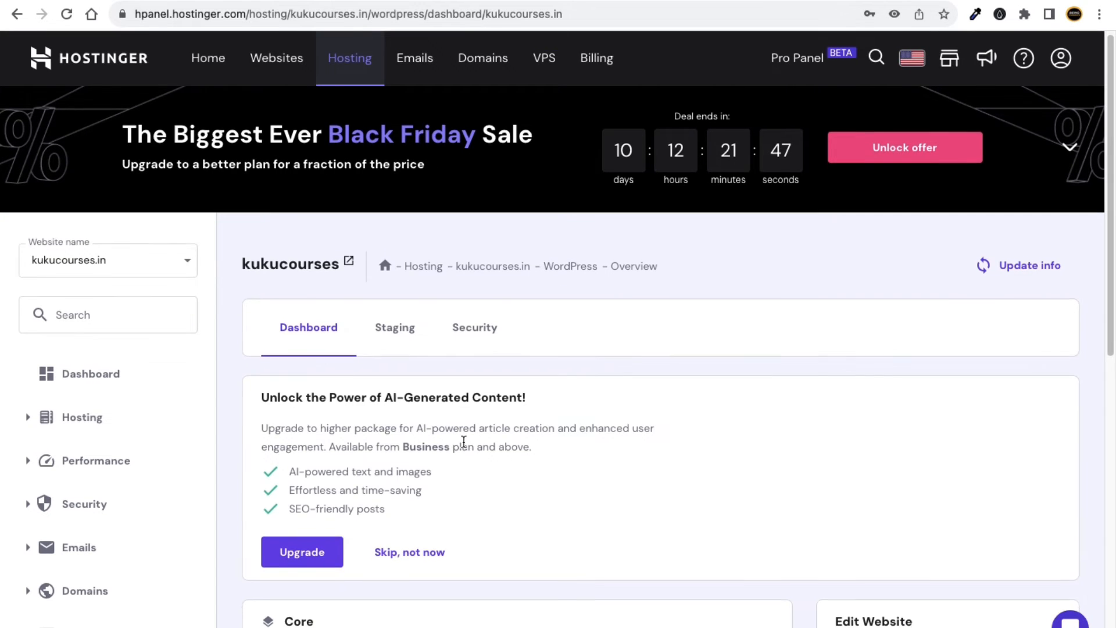
Launch the kukucourses.in WordPress Admin Panel from the Edit Website section of the overview.
{"action": "scroll", "coordinate": [504, 424], "scroll_direction": "down", "scroll_amount": 3}
{"action": "scroll", "coordinate": [503, 405], "scroll_direction": "down", "scroll_amount": 2}
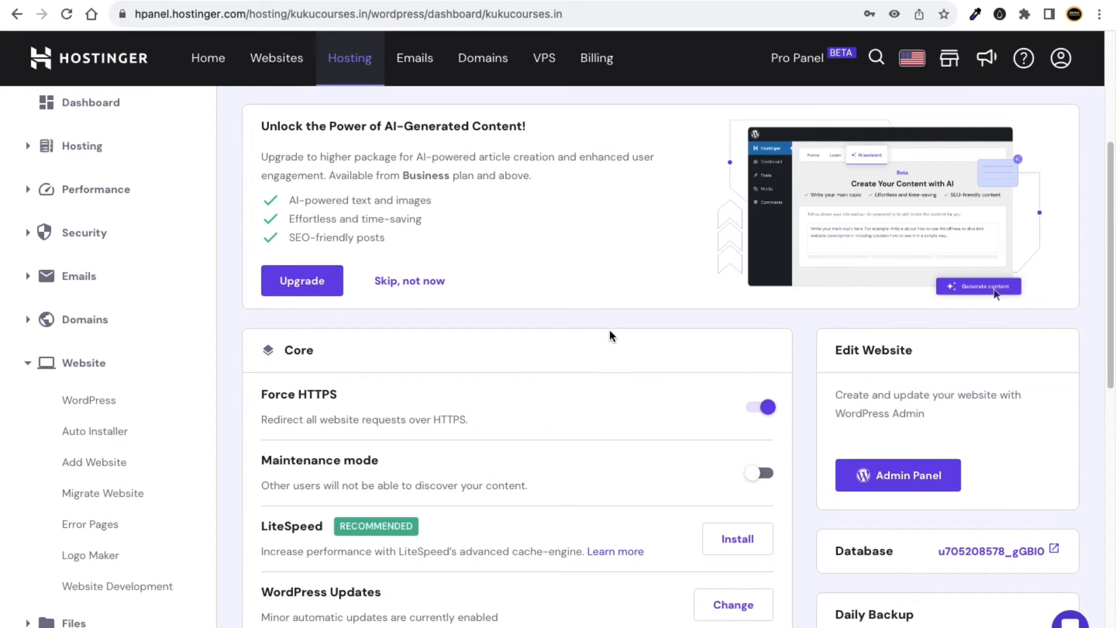
{"action": "scroll", "coordinate": [849, 353], "scroll_direction": "down", "scroll_amount": 3}
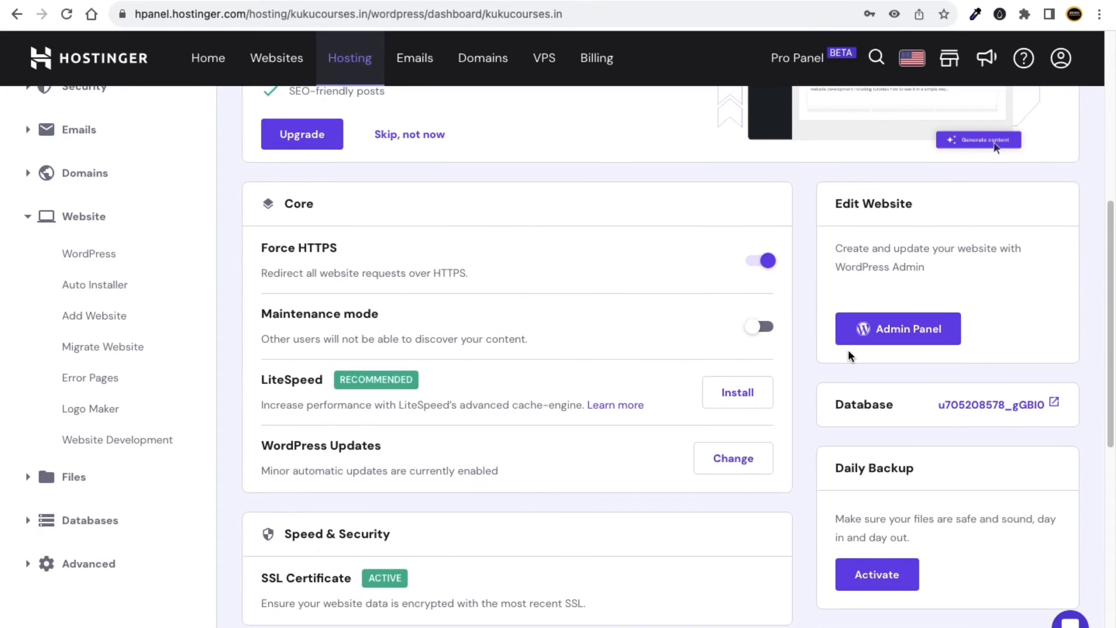
{"action": "left_click", "coordinate": [893, 331]}
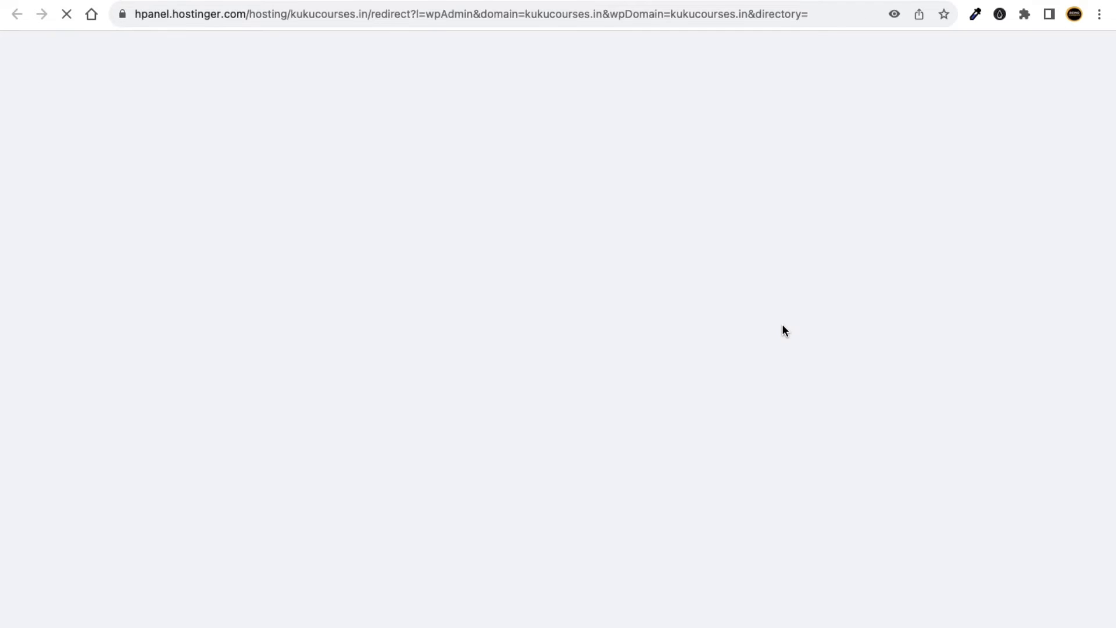
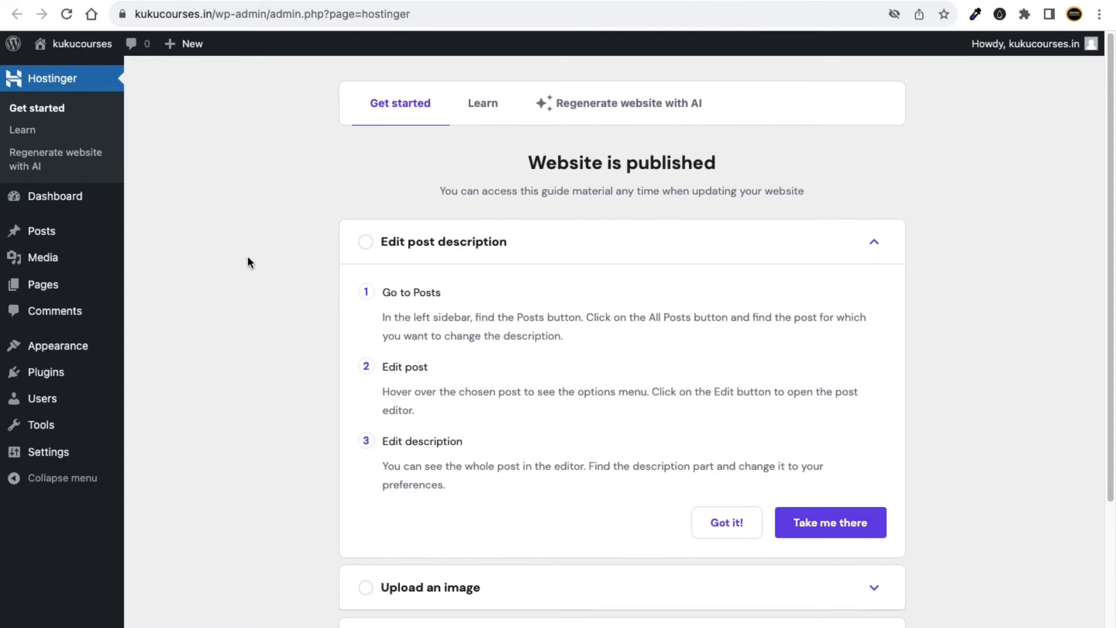
Open Settings > General and tick 'Anyone can register'.
{"action": "scroll", "coordinate": [333, 259], "scroll_direction": "down", "scroll_amount": 3}
{"action": "scroll", "coordinate": [332, 260], "scroll_direction": "up", "scroll_amount": 3}
{"action": "scroll", "coordinate": [331, 263], "scroll_direction": "down", "scroll_amount": 3}
{"action": "scroll", "coordinate": [331, 262], "scroll_direction": "up", "scroll_amount": 3}
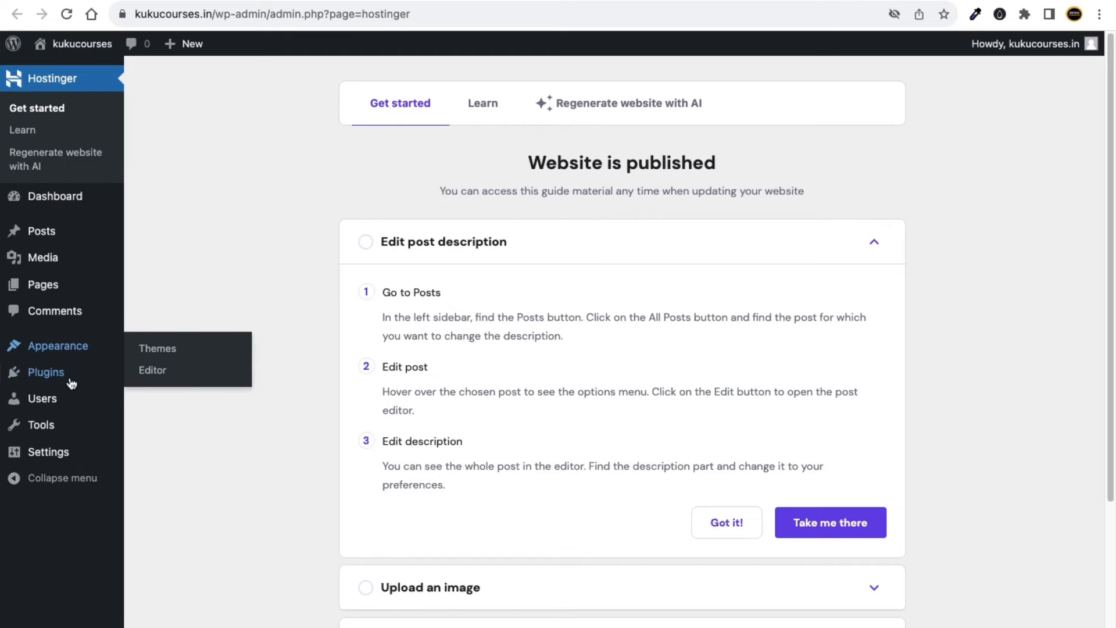
{"action": "mouse_move", "coordinate": [55, 448]}
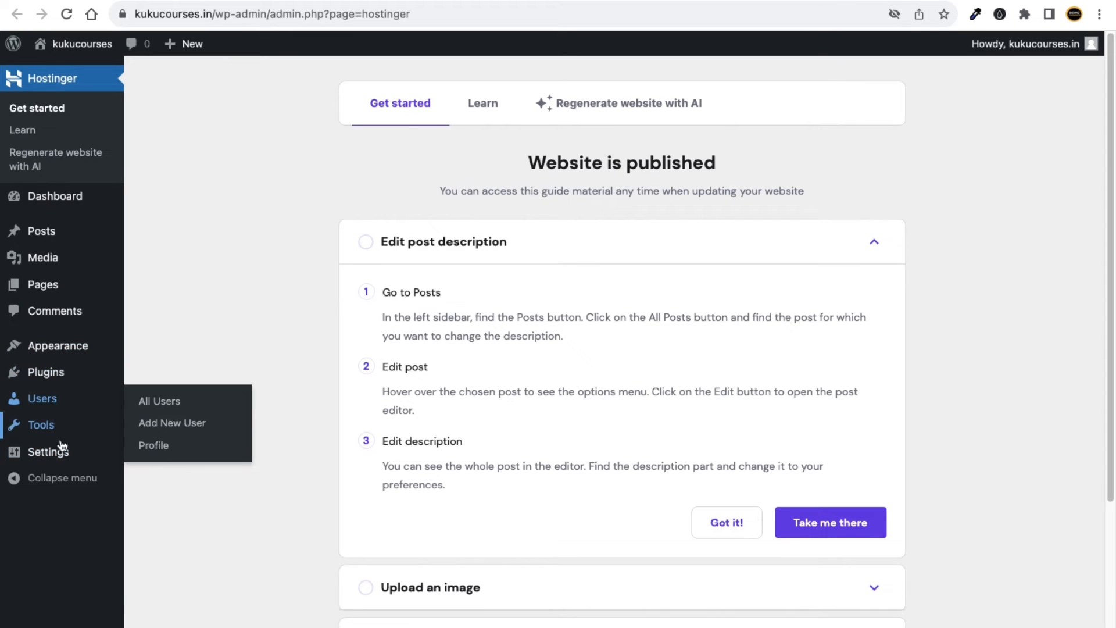
{"action": "left_click", "coordinate": [154, 457]}
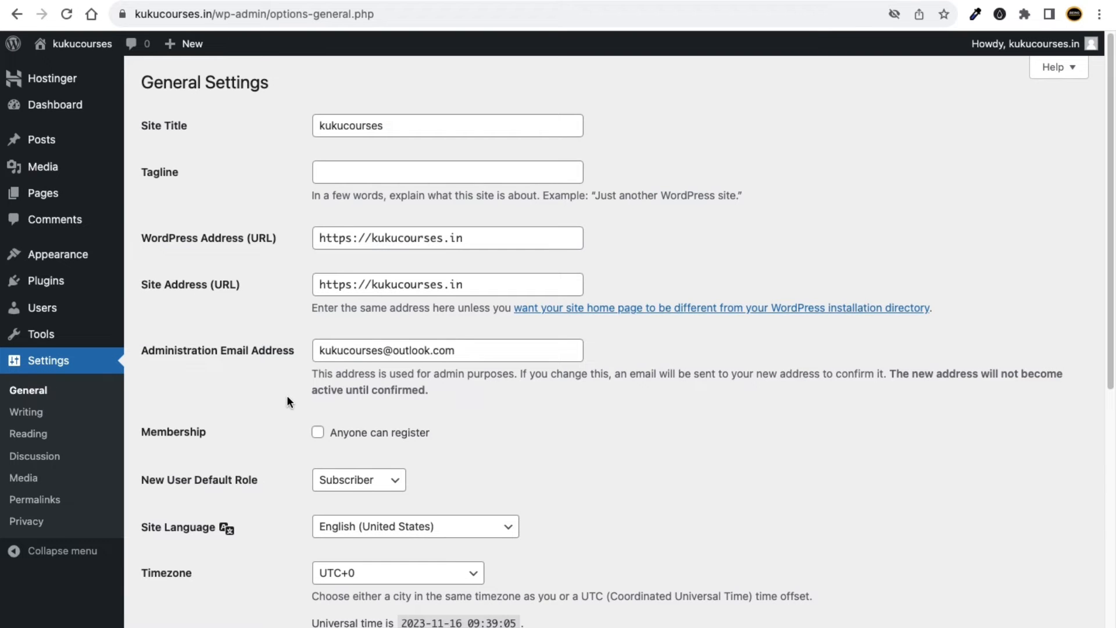
{"action": "scroll", "coordinate": [288, 396], "scroll_direction": "down", "scroll_amount": 3}
{"action": "scroll", "coordinate": [333, 343], "scroll_direction": "up", "scroll_amount": 3}
{"action": "left_click", "coordinate": [318, 434]}
{"action": "scroll", "coordinate": [291, 439], "scroll_direction": "down", "scroll_amount": 5}
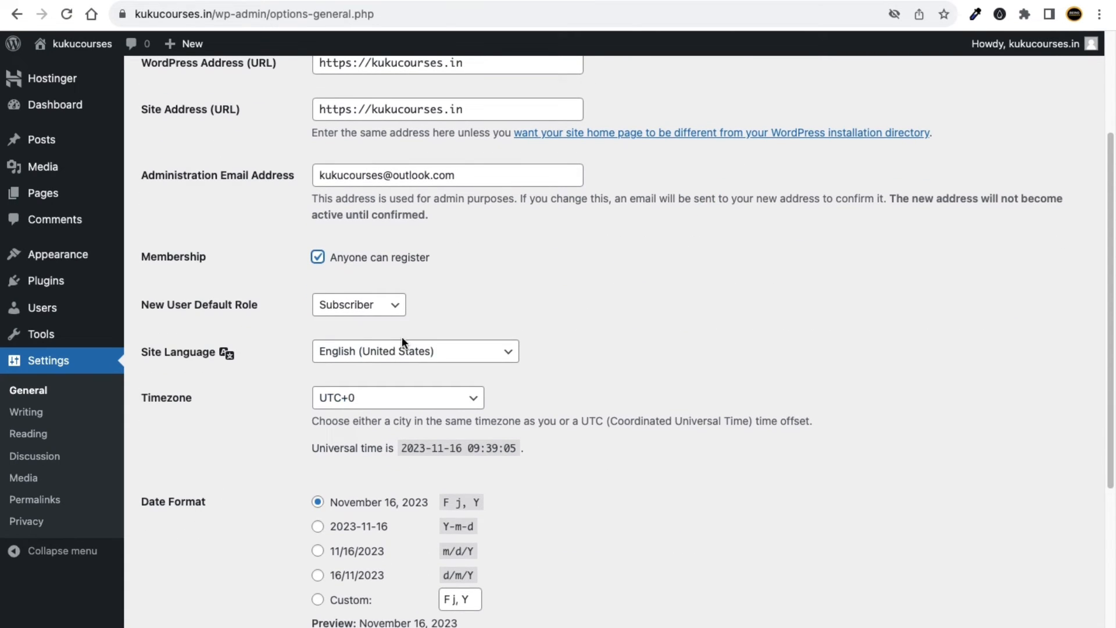
Set the site timezone to UTC+5:30 and save the general settings.
{"action": "left_click", "coordinate": [361, 398]}
{"action": "scroll", "coordinate": [387, 433], "scroll_direction": "down", "scroll_amount": 1}
{"action": "scroll", "coordinate": [387, 432], "scroll_direction": "down", "scroll_amount": 5}
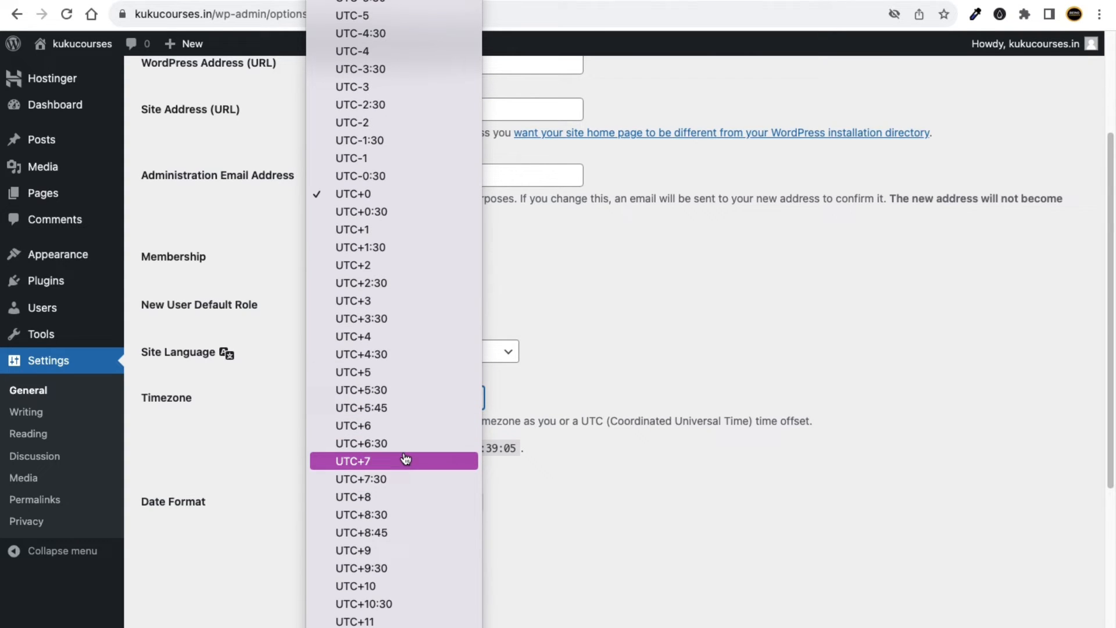
{"action": "left_click", "coordinate": [419, 391]}
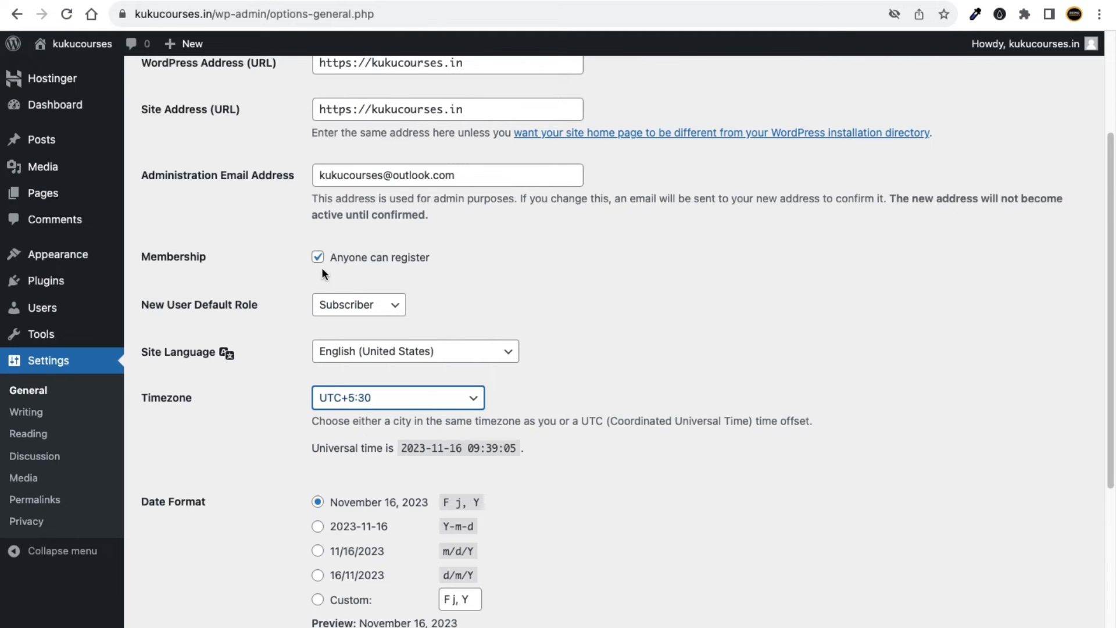
{"action": "left_click_drag", "start_coordinate": [149, 256], "coordinate": [206, 256]}
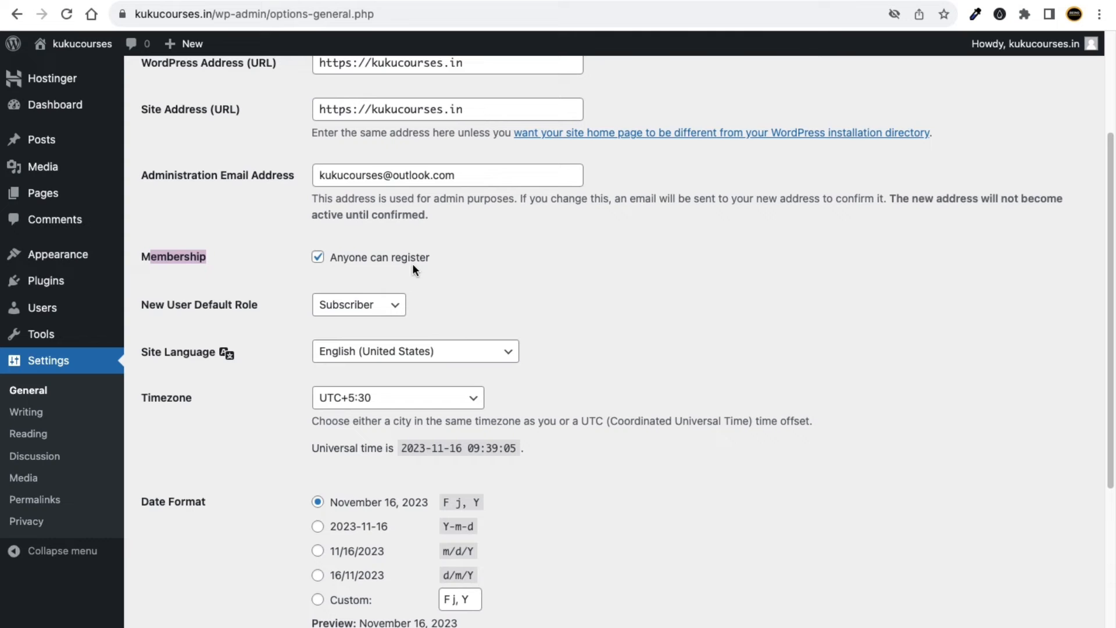
{"action": "left_click", "coordinate": [240, 265]}
{"action": "scroll", "coordinate": [241, 268], "scroll_direction": "down", "scroll_amount": 5}
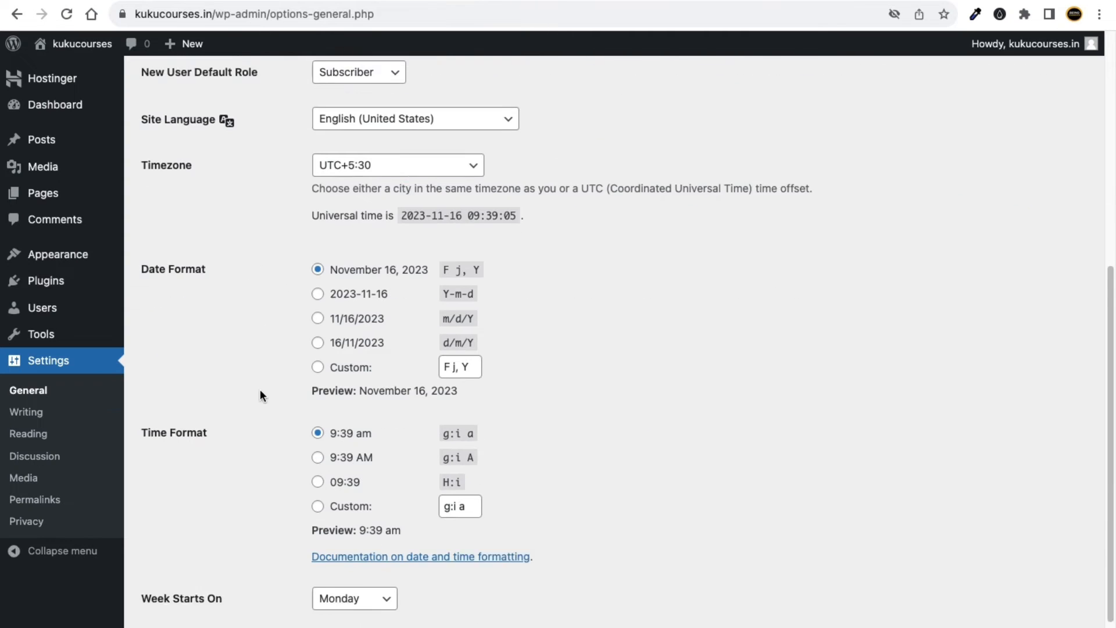
{"action": "left_click", "coordinate": [193, 588]}
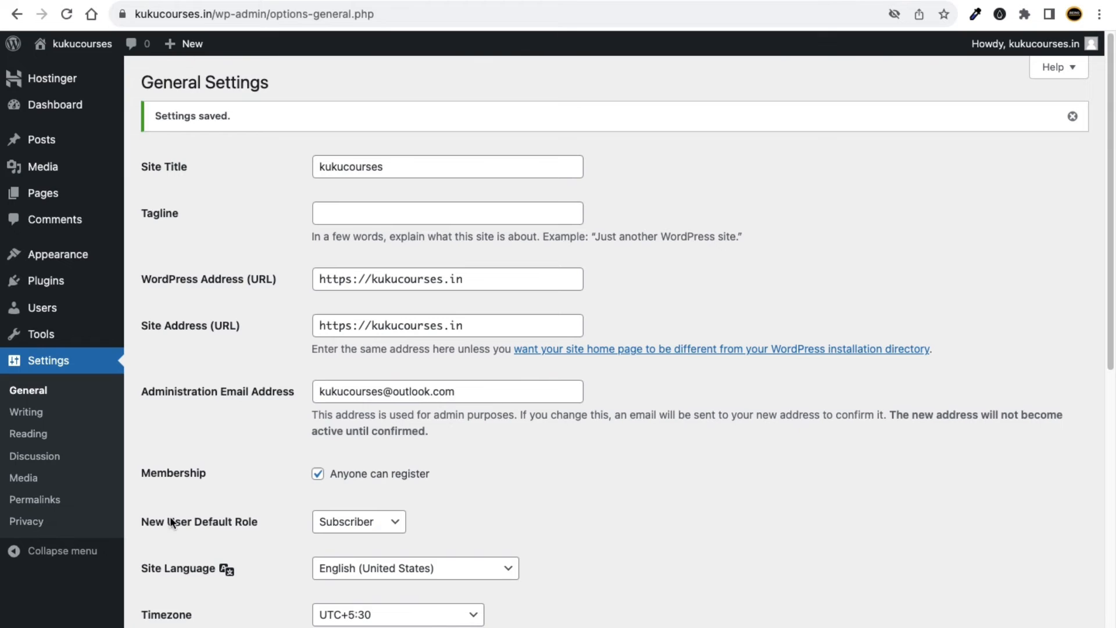
{"action": "left_click", "coordinate": [35, 501]}
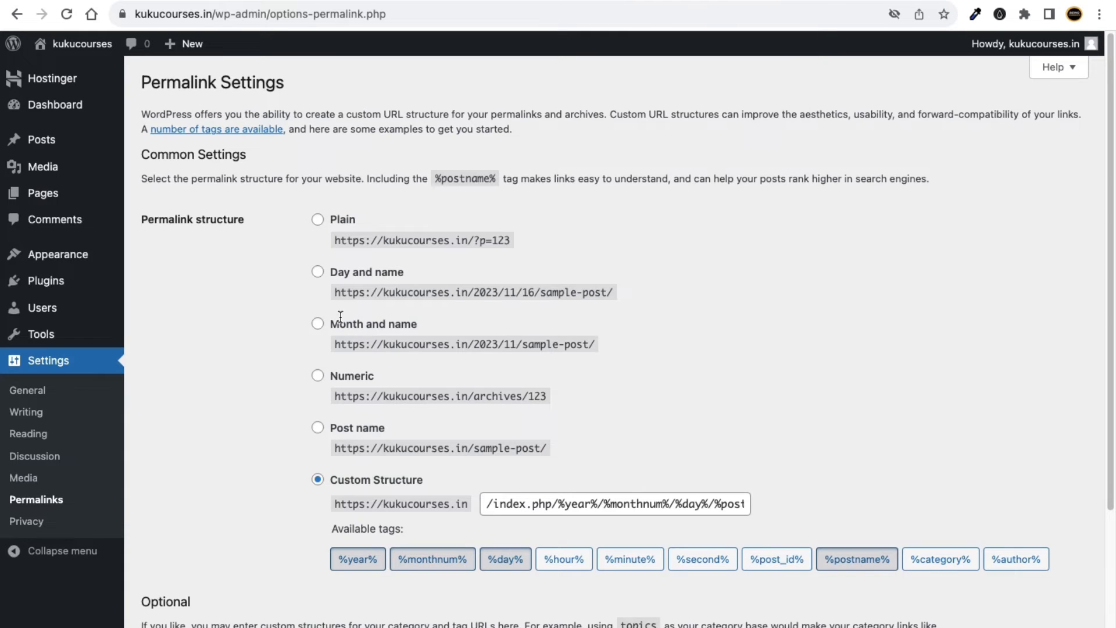
Choose the Post name permalink structure (/%postname%/) and save it.
{"action": "left_click", "coordinate": [320, 275]}
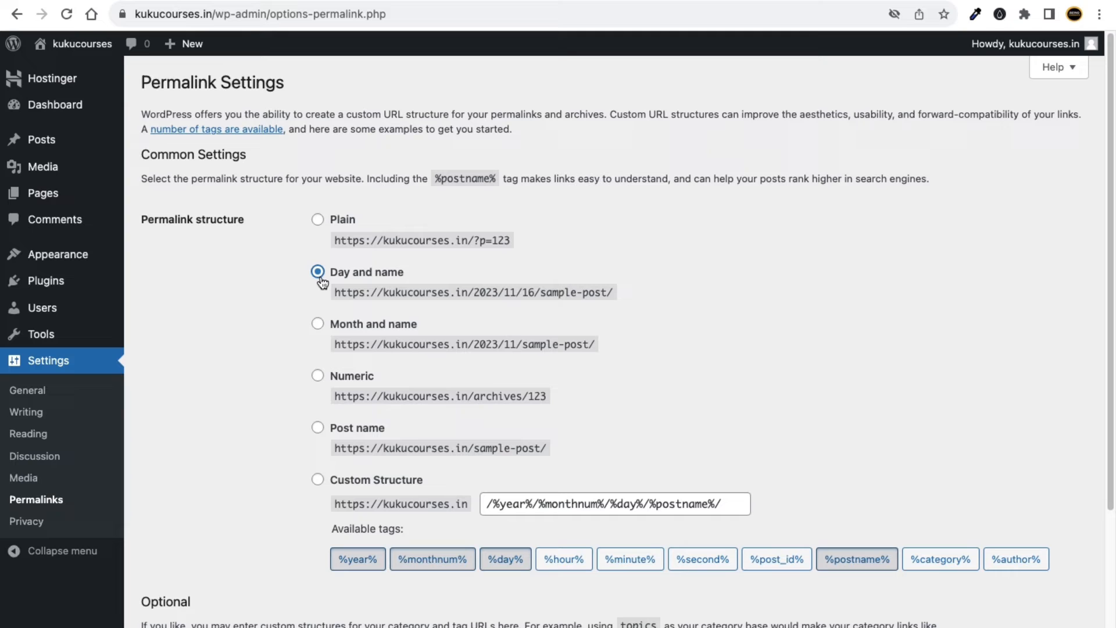
{"action": "left_click", "coordinate": [319, 482]}
{"action": "scroll", "coordinate": [323, 438], "scroll_direction": "up", "scroll_amount": 5}
{"action": "left_click", "coordinate": [335, 431]}
{"action": "left_click_drag", "start_coordinate": [357, 418], "coordinate": [426, 417]}
{"action": "left_click", "coordinate": [419, 421]}
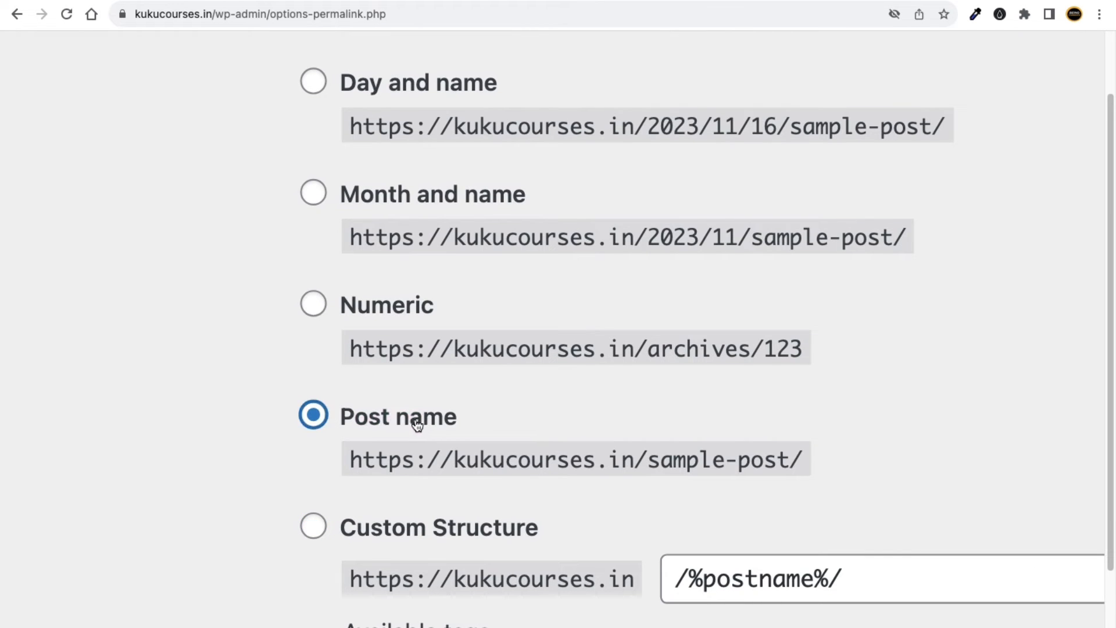
{"action": "scroll", "coordinate": [418, 425], "scroll_direction": "down", "scroll_amount": 5}
{"action": "scroll", "coordinate": [361, 441], "scroll_direction": "down", "scroll_amount": 4}
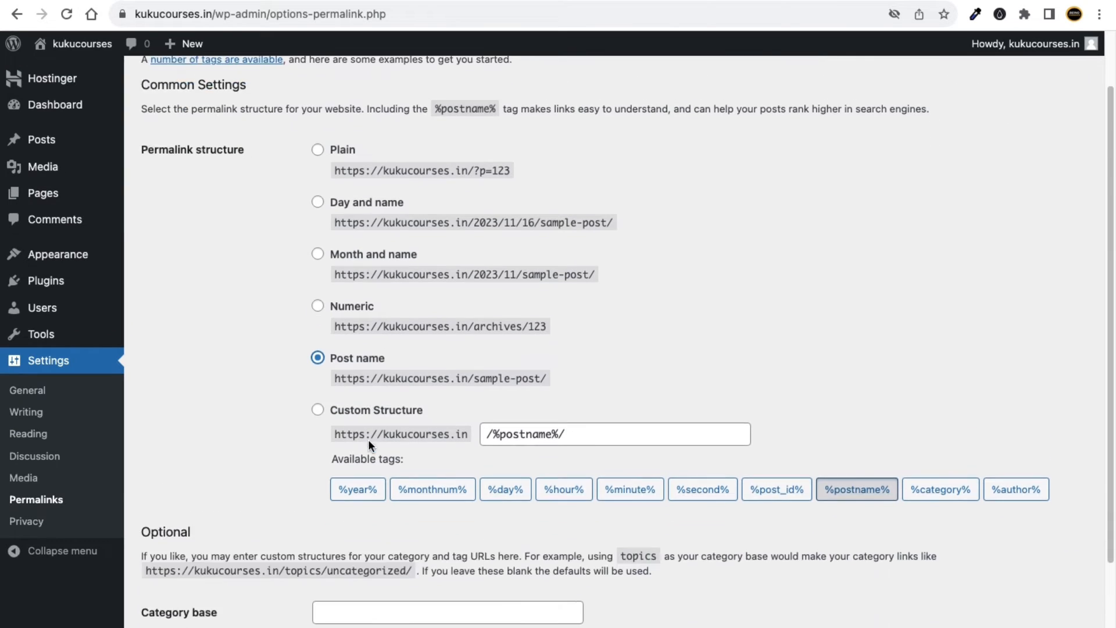
{"action": "left_click", "coordinate": [204, 581]}
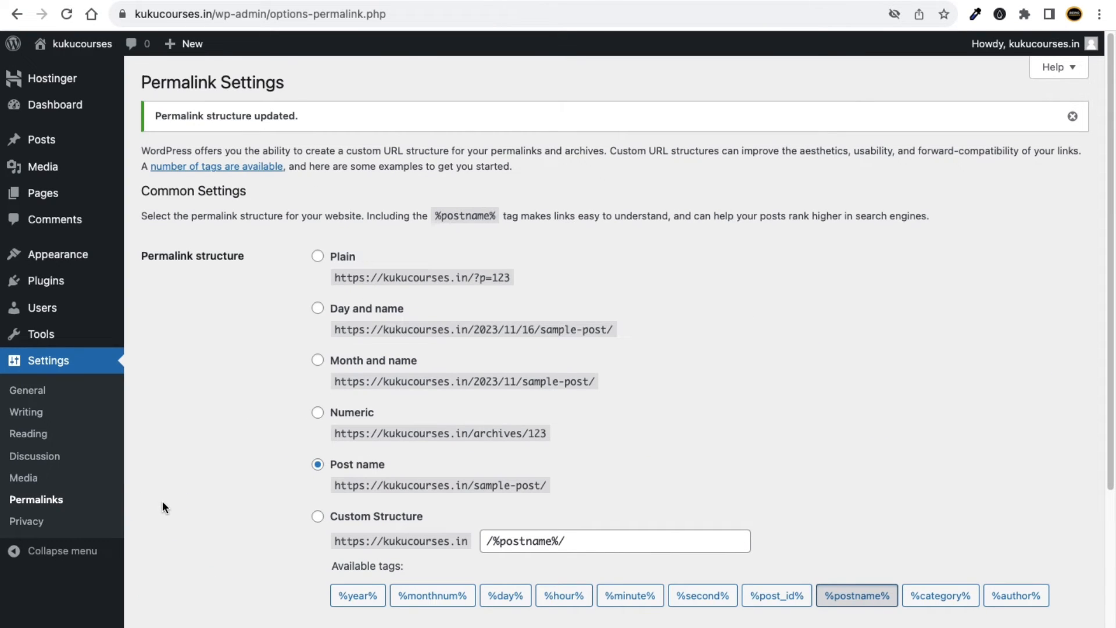
Revisit General settings, then return to Permalinks and save Post name again.
{"action": "left_click", "coordinate": [27, 390]}
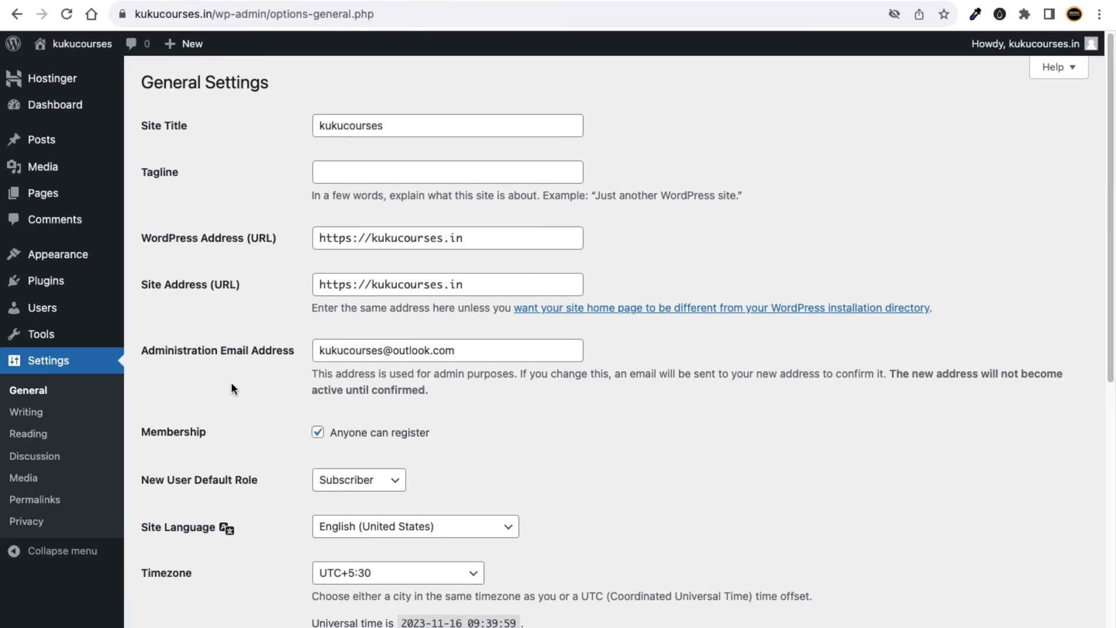
{"action": "scroll", "coordinate": [295, 474], "scroll_direction": "down", "scroll_amount": 8}
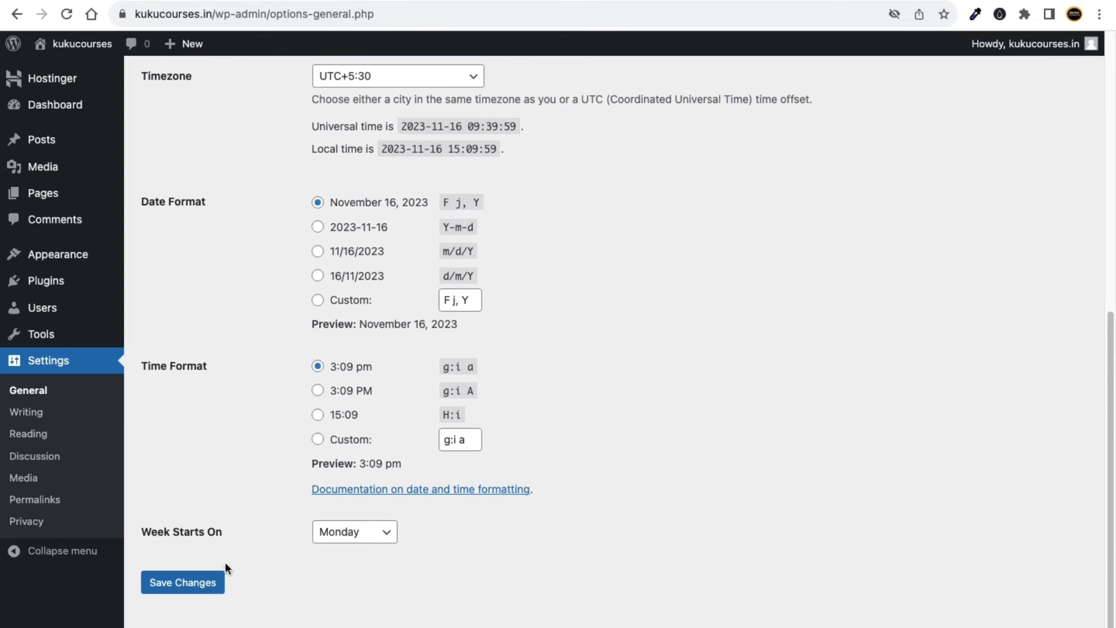
{"action": "left_click", "coordinate": [58, 500]}
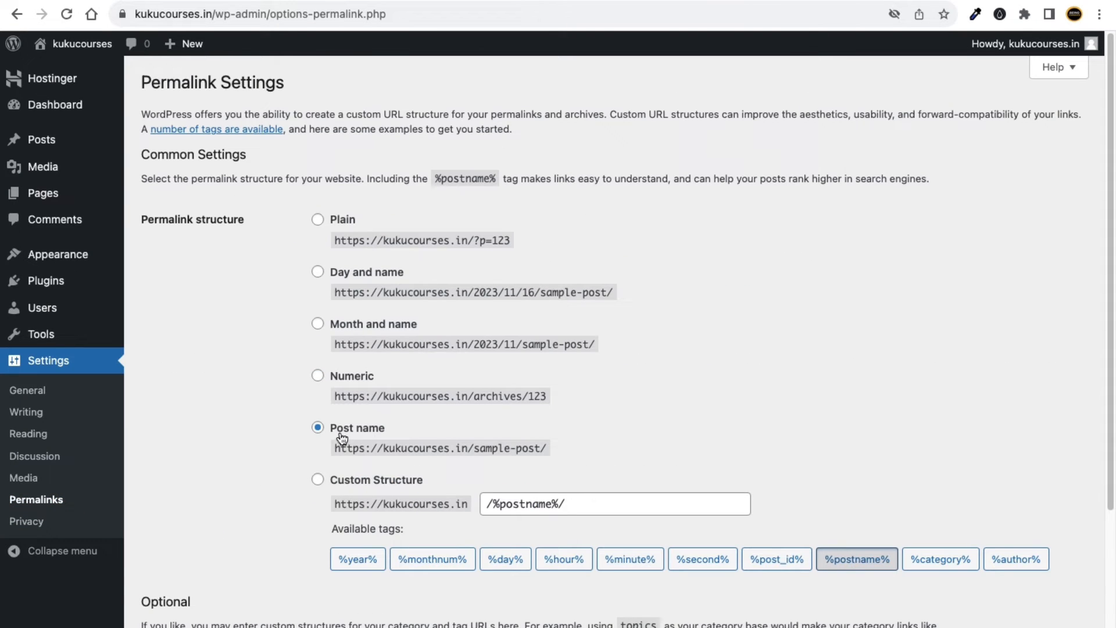
{"action": "scroll", "coordinate": [242, 507], "scroll_direction": "down", "scroll_amount": 1}
{"action": "scroll", "coordinate": [243, 507], "scroll_direction": "down", "scroll_amount": 5}
{"action": "left_click", "coordinate": [195, 597]}
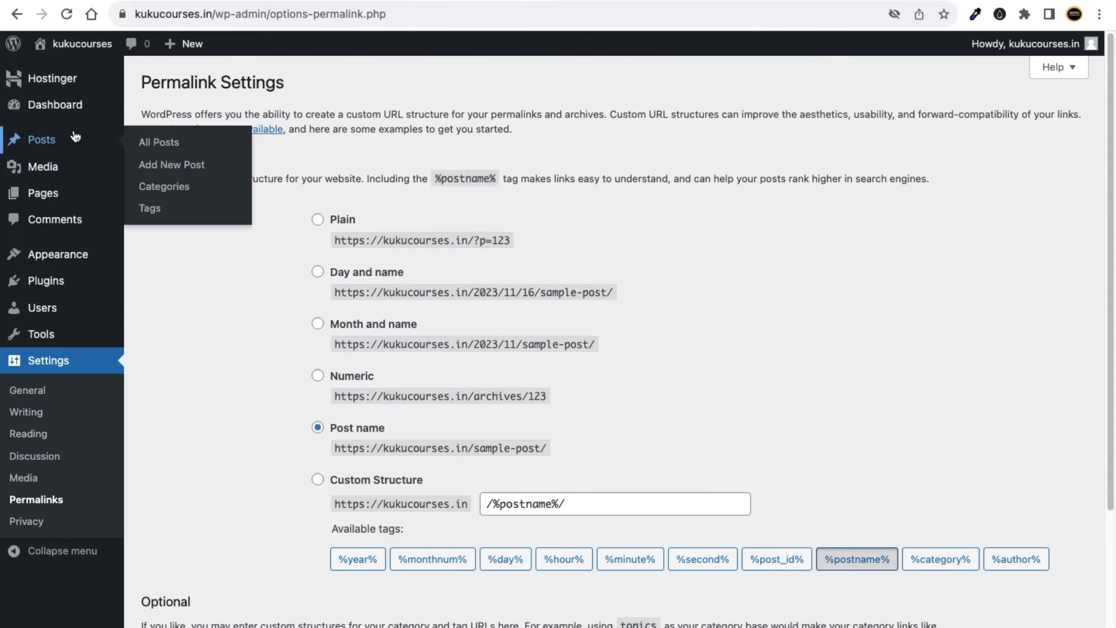
Deactivate the Hostinger plugin using Bulk actions on Installed Plugins.
{"action": "mouse_move", "coordinate": [65, 284]}
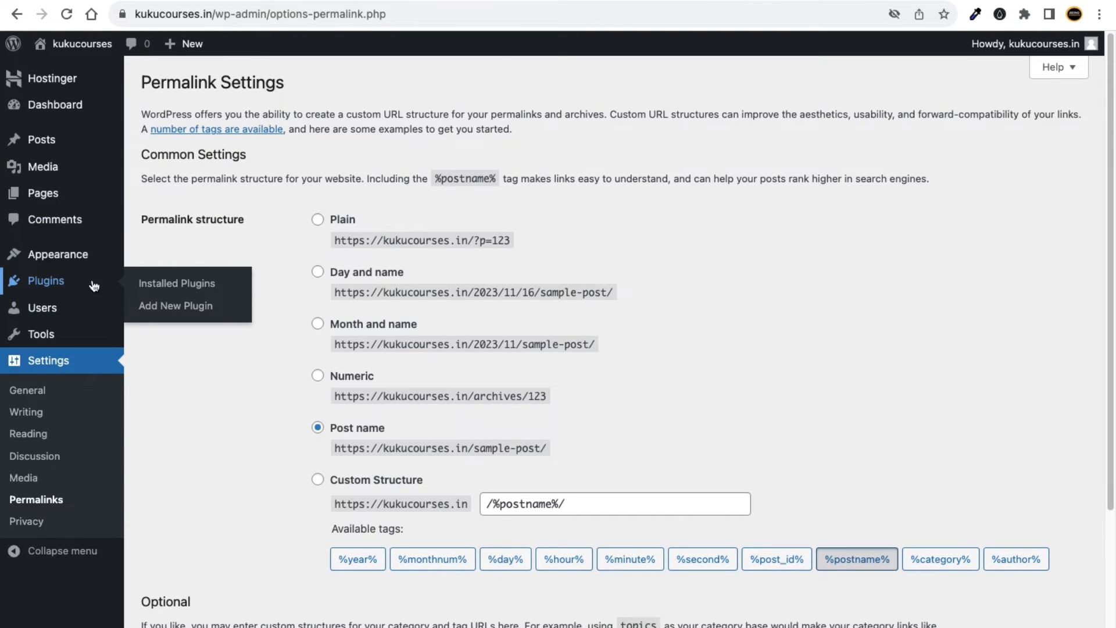
{"action": "left_click", "coordinate": [177, 285]}
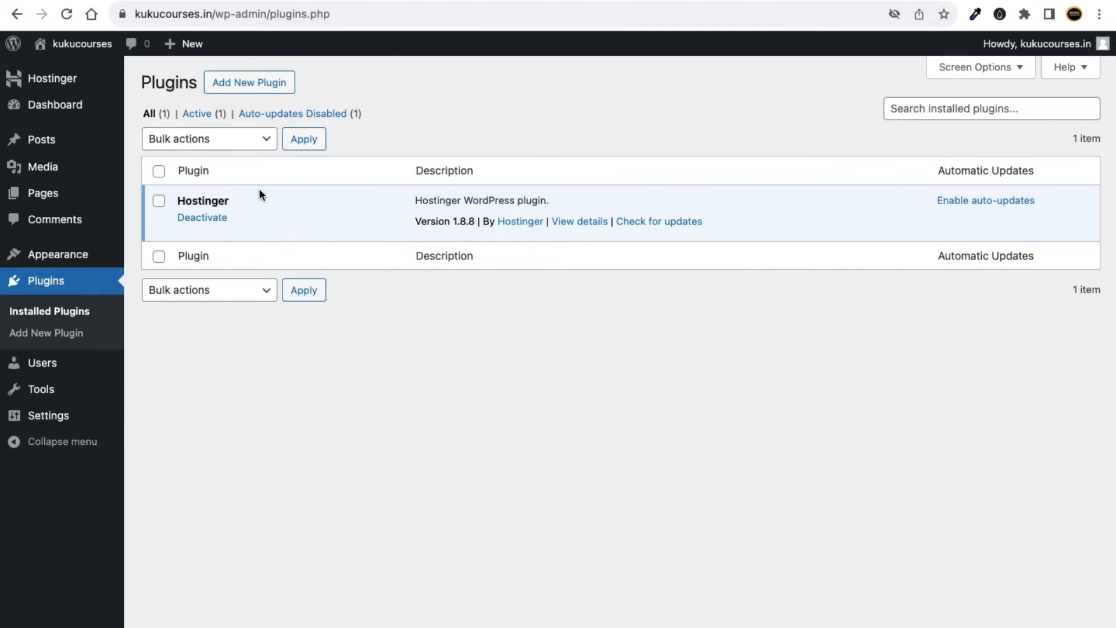
{"action": "left_click", "coordinate": [159, 171]}
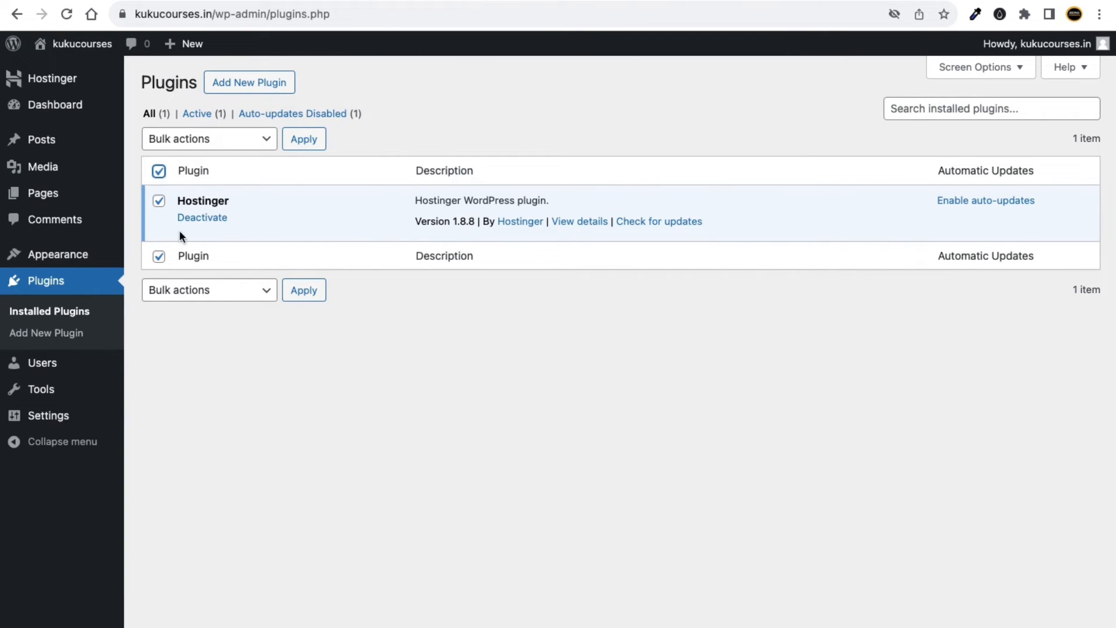
{"action": "left_click", "coordinate": [214, 145]}
{"action": "left_click", "coordinate": [215, 176]}
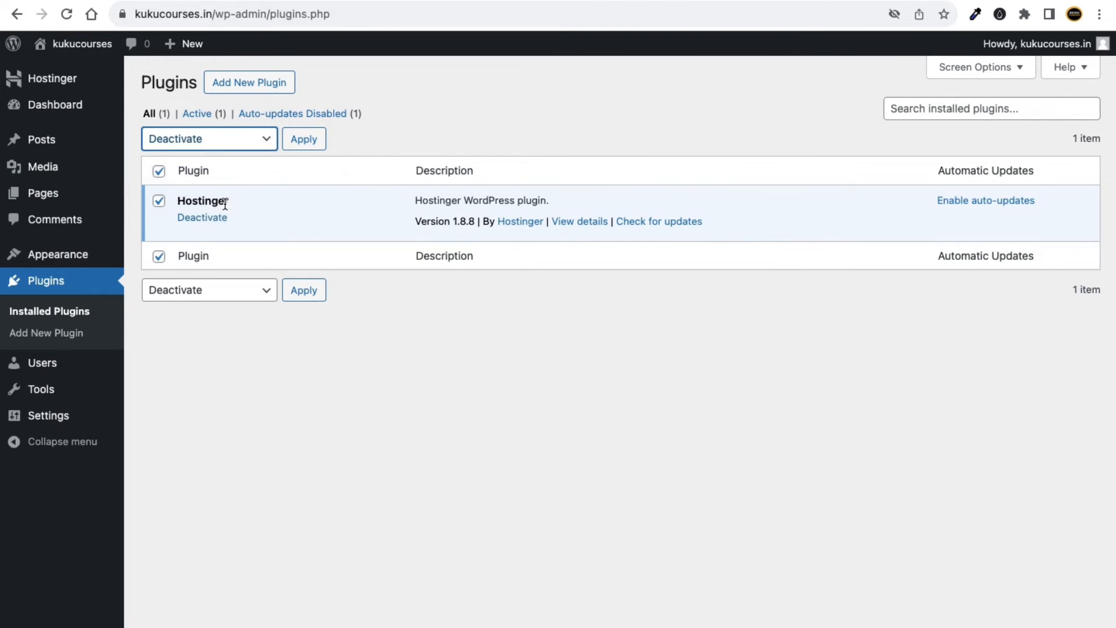
{"action": "left_click", "coordinate": [296, 143]}
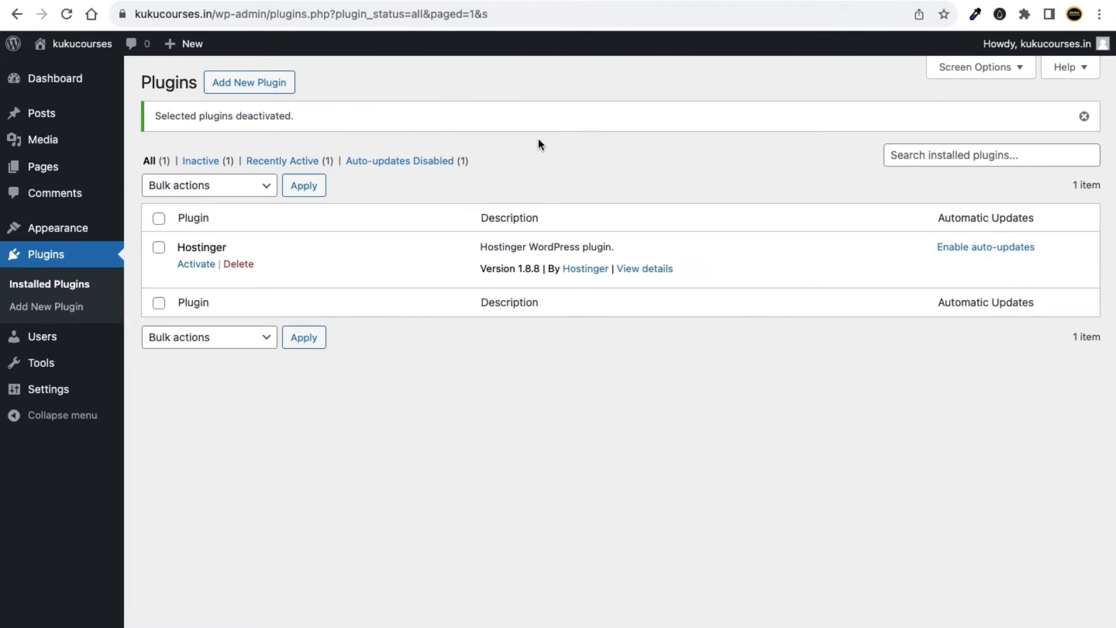
Bulk-delete the Hostinger plugin and confirm the deletion.
{"action": "left_click", "coordinate": [160, 218]}
{"action": "left_click", "coordinate": [197, 191]}
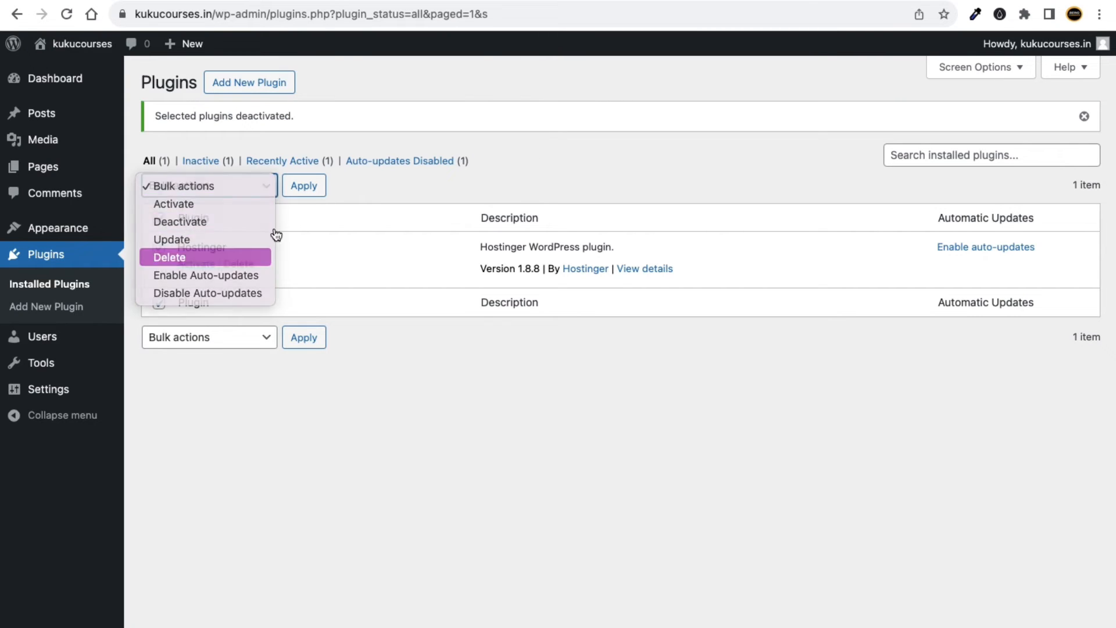
{"action": "left_click", "coordinate": [174, 257]}
{"action": "left_click", "coordinate": [308, 189]}
{"action": "left_click", "coordinate": [688, 128]}
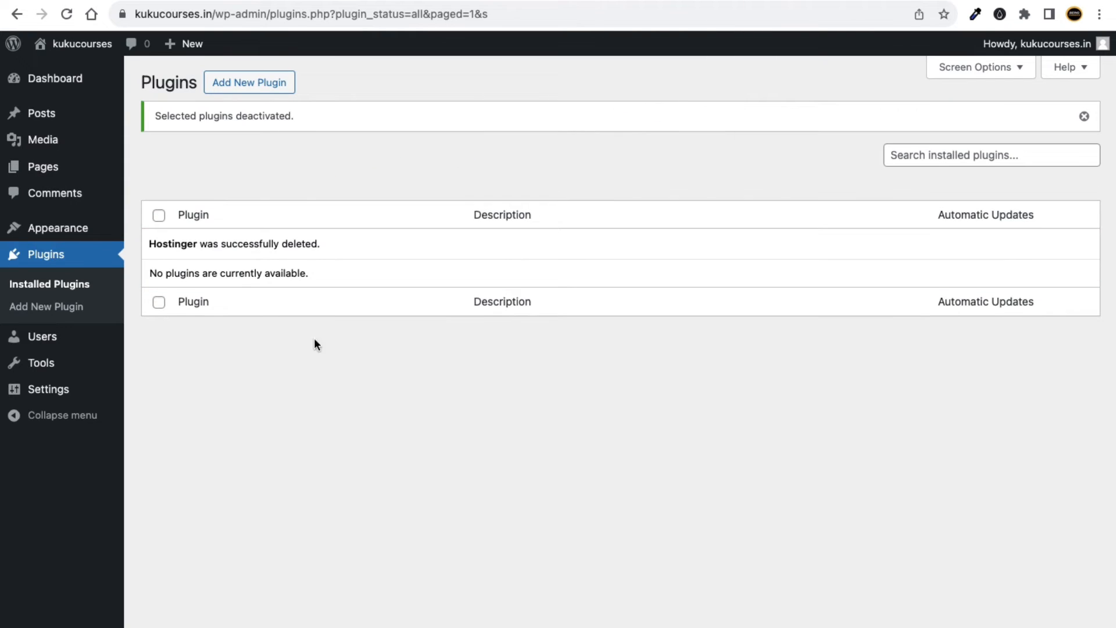
{"action": "left_click", "coordinate": [66, 80]}
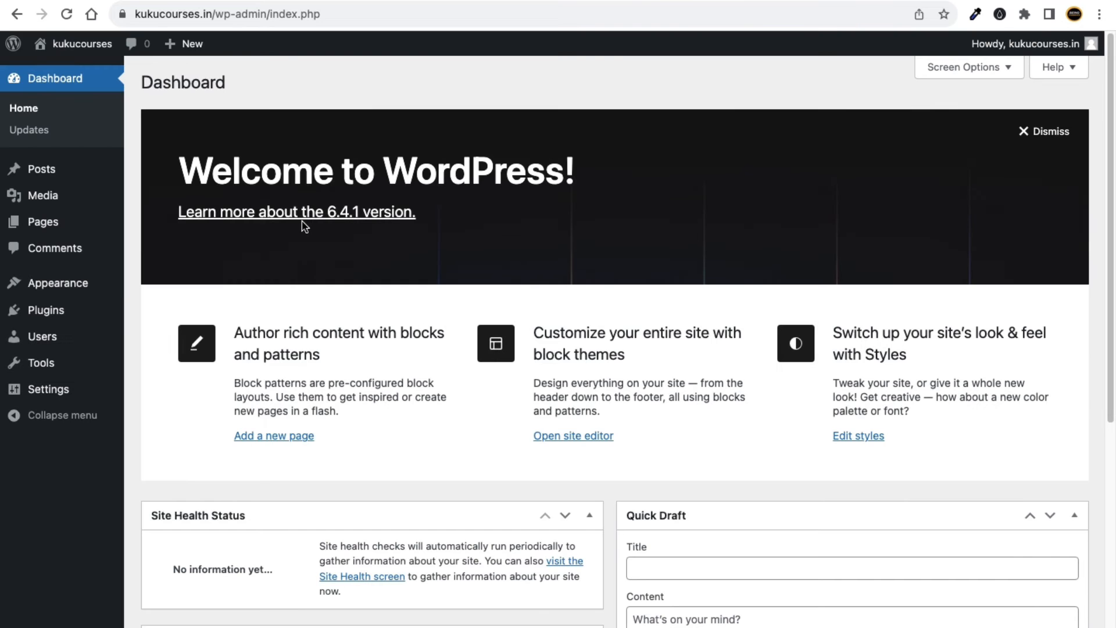
Dismiss the Dashboard welcome panel.
{"action": "scroll", "coordinate": [367, 358], "scroll_direction": "down", "scroll_amount": 5}
{"action": "scroll", "coordinate": [328, 456], "scroll_direction": "up", "scroll_amount": 5}
{"action": "scroll", "coordinate": [340, 465], "scroll_direction": "down", "scroll_amount": 6}
{"action": "scroll", "coordinate": [332, 491], "scroll_direction": "up", "scroll_amount": 5}
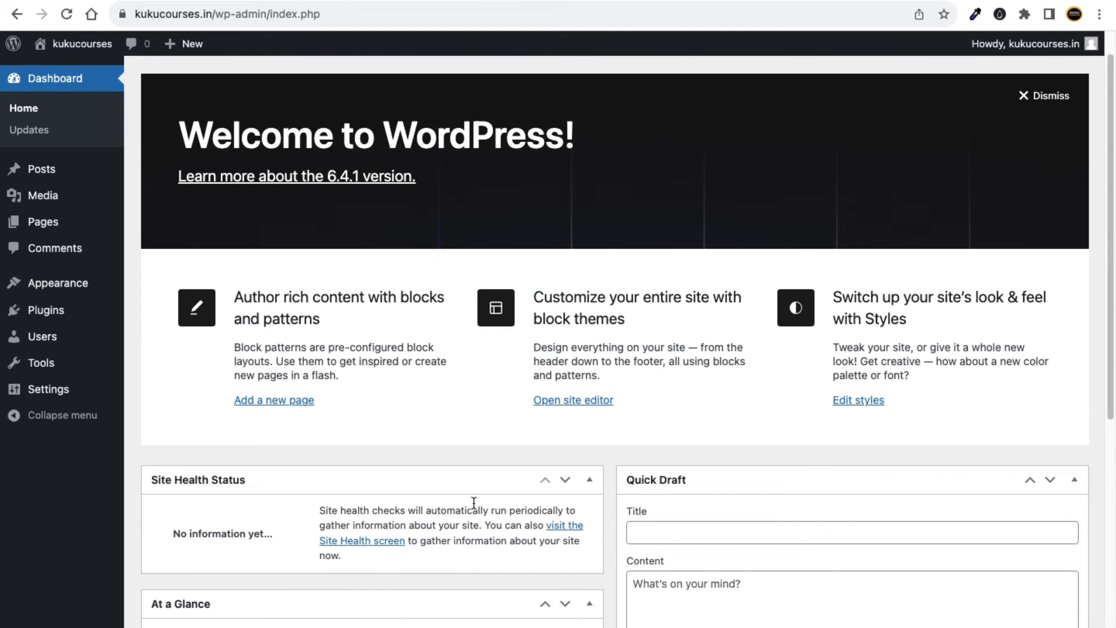
{"action": "scroll", "coordinate": [670, 271], "scroll_direction": "down", "scroll_amount": 4}
{"action": "scroll", "coordinate": [605, 468], "scroll_direction": "up", "scroll_amount": 6}
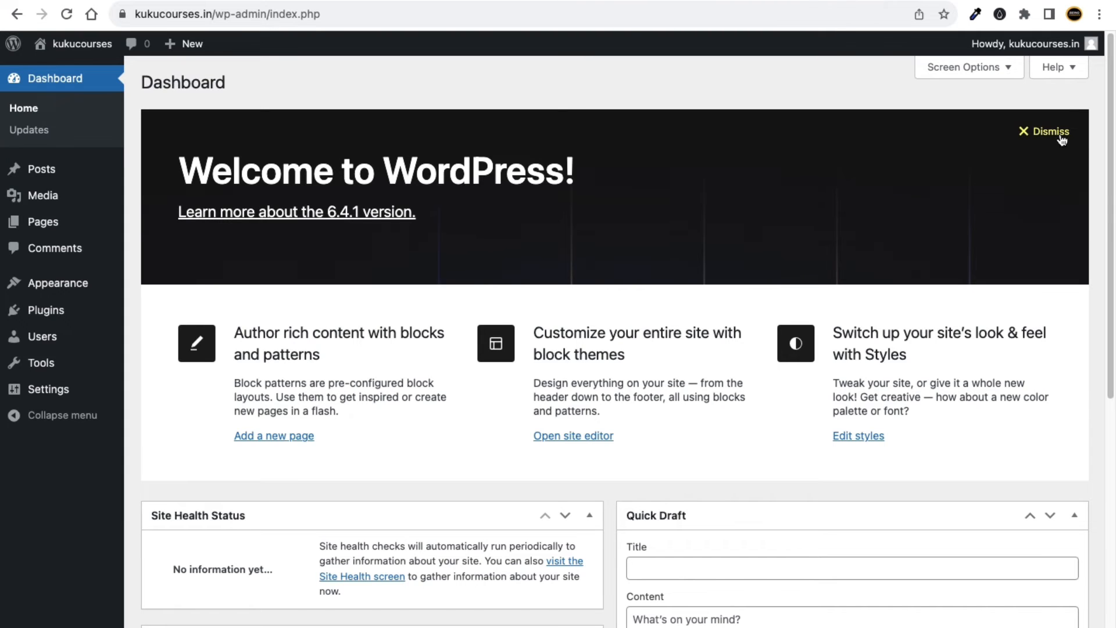
{"action": "left_click", "coordinate": [1060, 136]}
In Screen Options, uncheck Site Health Status, At a Glance, Activity, Quick Draft and WordPress Events and News.
{"action": "left_click", "coordinate": [976, 68]}
{"action": "left_click", "coordinate": [965, 185]}
{"action": "left_click", "coordinate": [972, 68]}
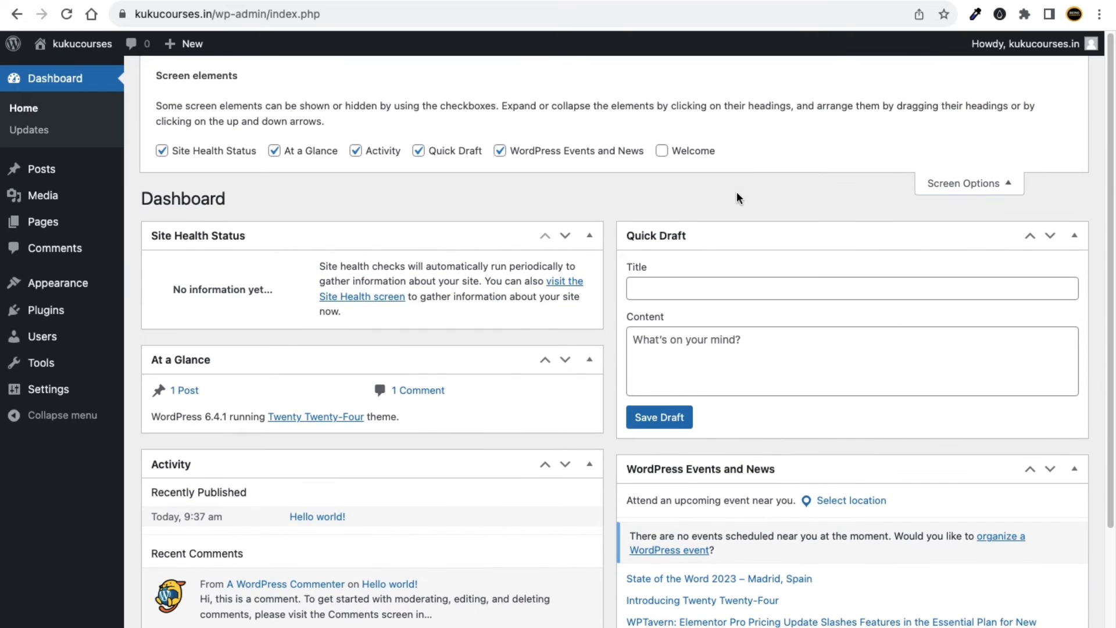
{"action": "left_click", "coordinate": [162, 151]}
{"action": "left_click", "coordinate": [274, 151]}
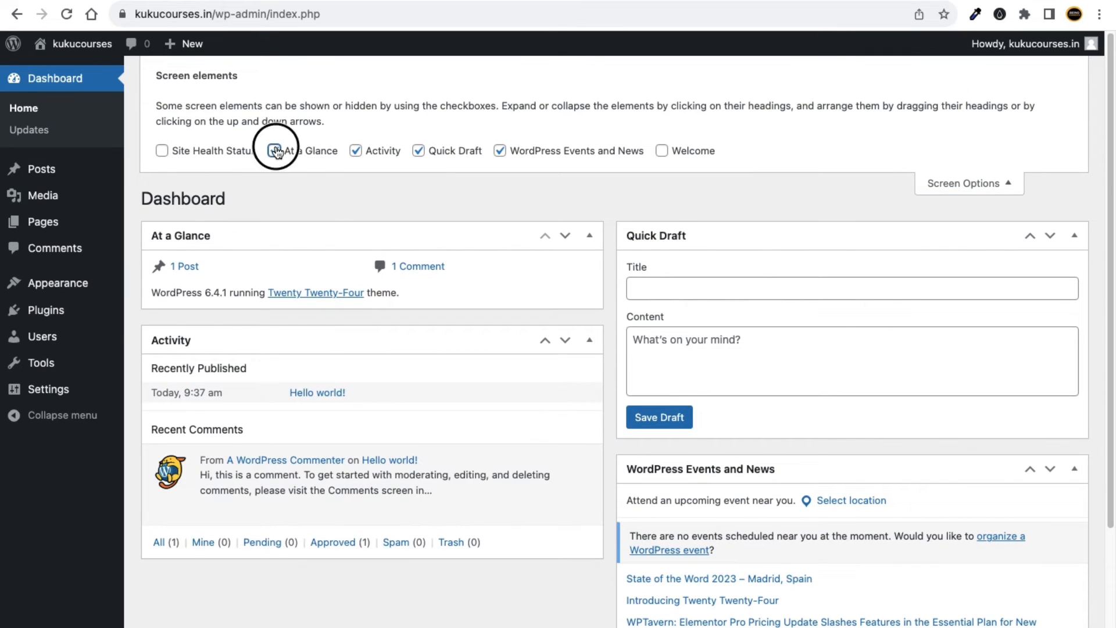
{"action": "left_click", "coordinate": [356, 150]}
{"action": "left_click", "coordinate": [419, 150]}
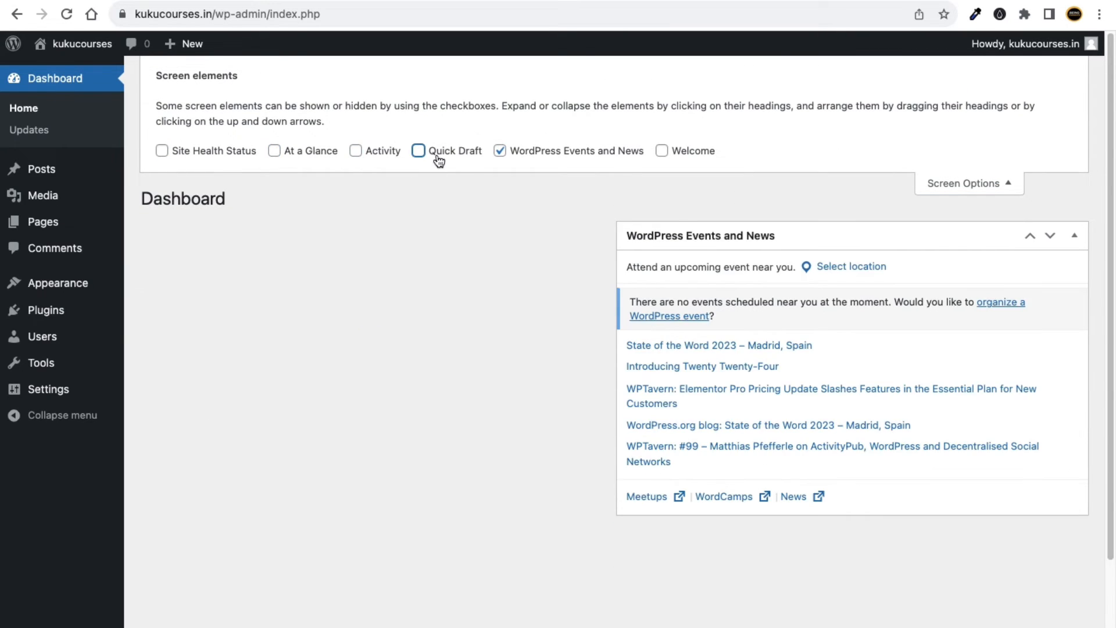
{"action": "left_click", "coordinate": [499, 151]}
{"action": "left_click", "coordinate": [1011, 186]}
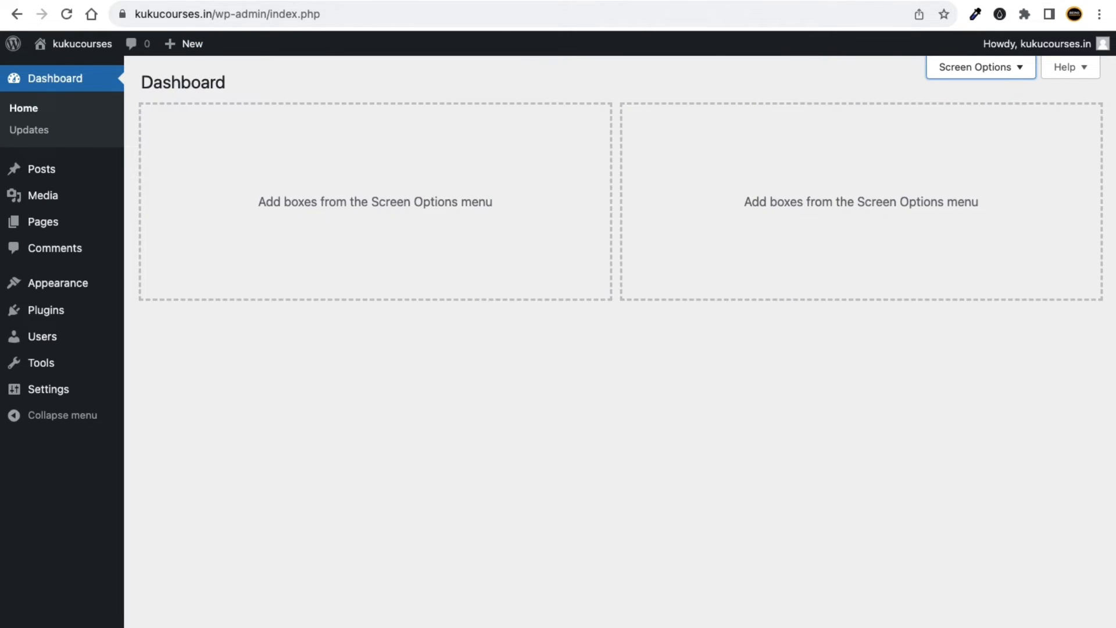
Visit hpanel.hostinger.com in a new browser tab.
{"action": "key", "text": "ctrl+t"}
{"action": "type", "text": "hp"}
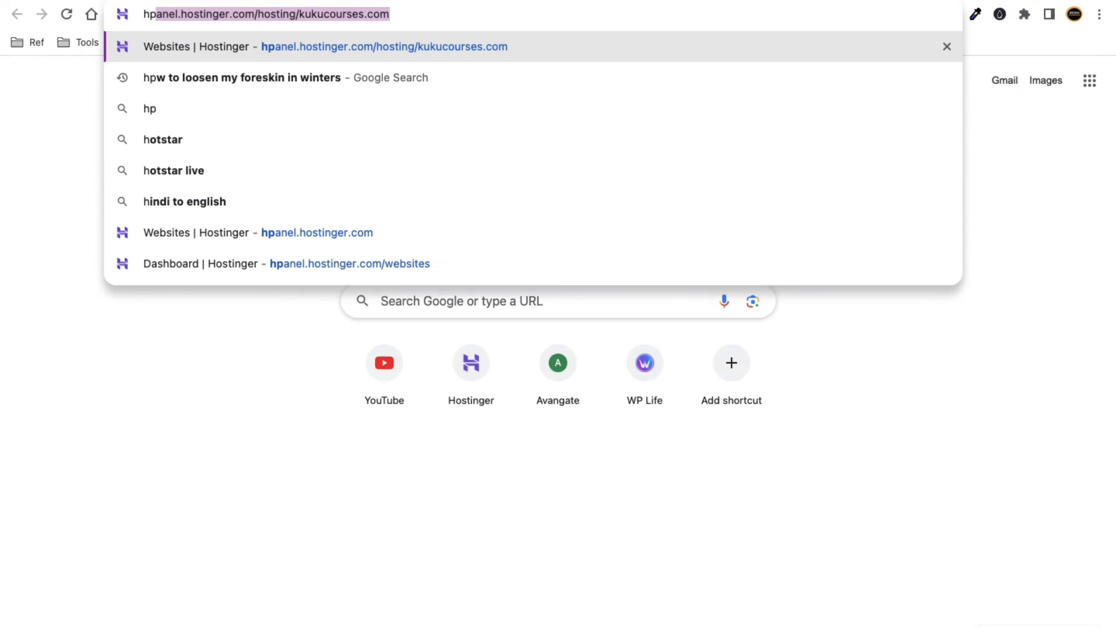
{"action": "key", "text": "Down"}
{"action": "key", "text": "Down"}
{"action": "key", "text": "Down"}
{"action": "key", "text": "Down"}
{"action": "key", "text": "Down"}
{"action": "key", "text": "Down"}
{"action": "key", "text": "Down"}
{"action": "key", "text": "Up"}
{"action": "key", "text": "Return"}
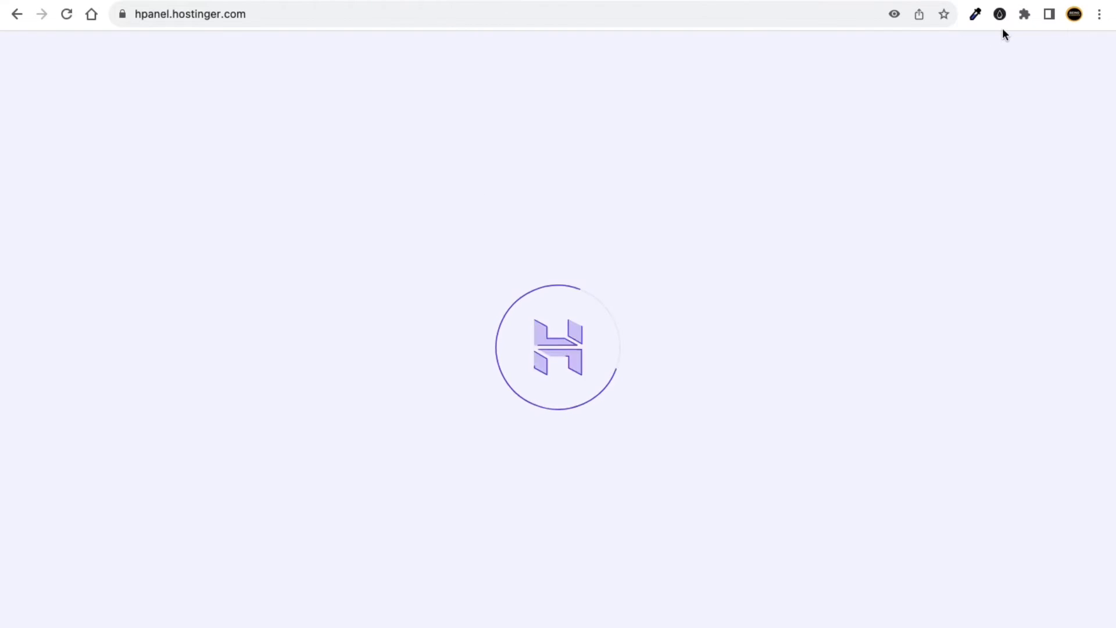
In another new tab, enter and select the address kukucourses.in/wp-admin.
{"action": "key", "text": "super+t"}
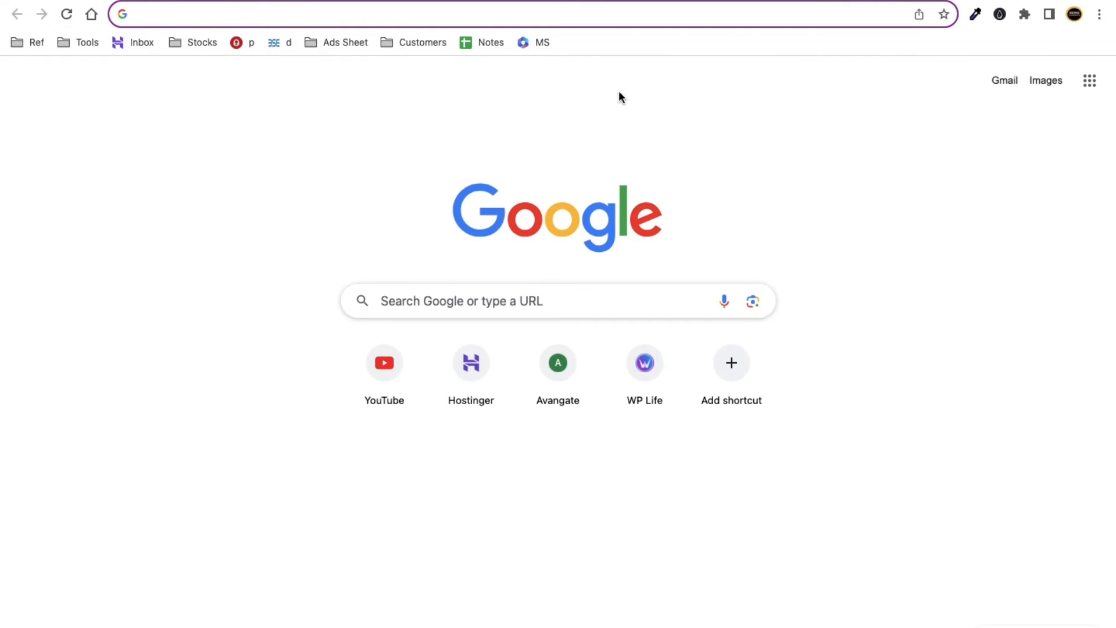
{"action": "type", "text": "kuku"}
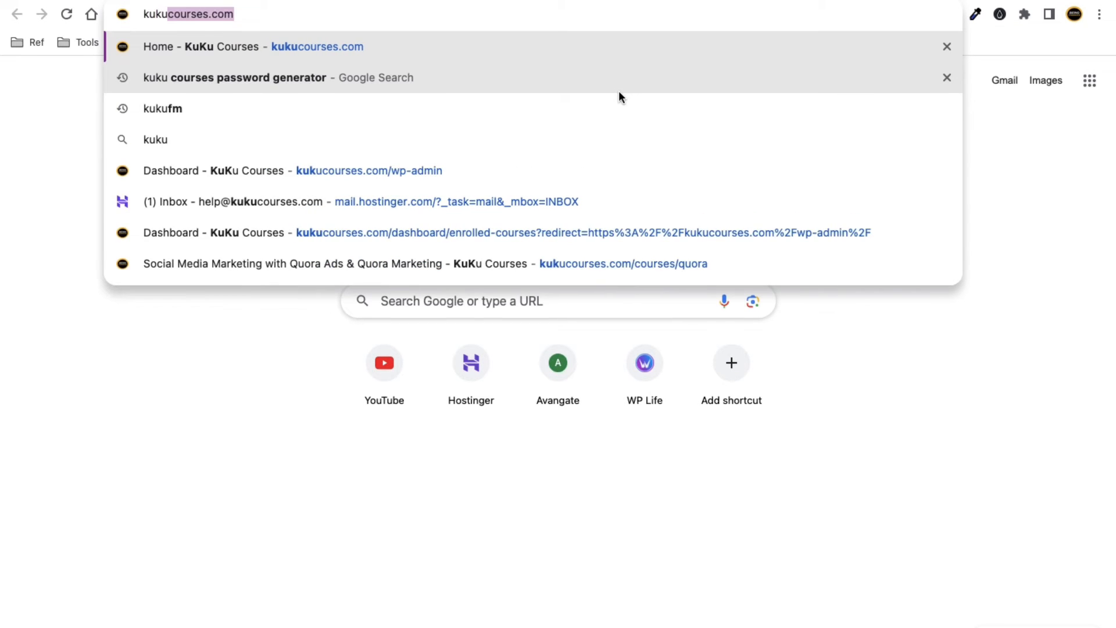
{"action": "type", "text": "courses.c"}
{"action": "key", "text": "BackSpace"}
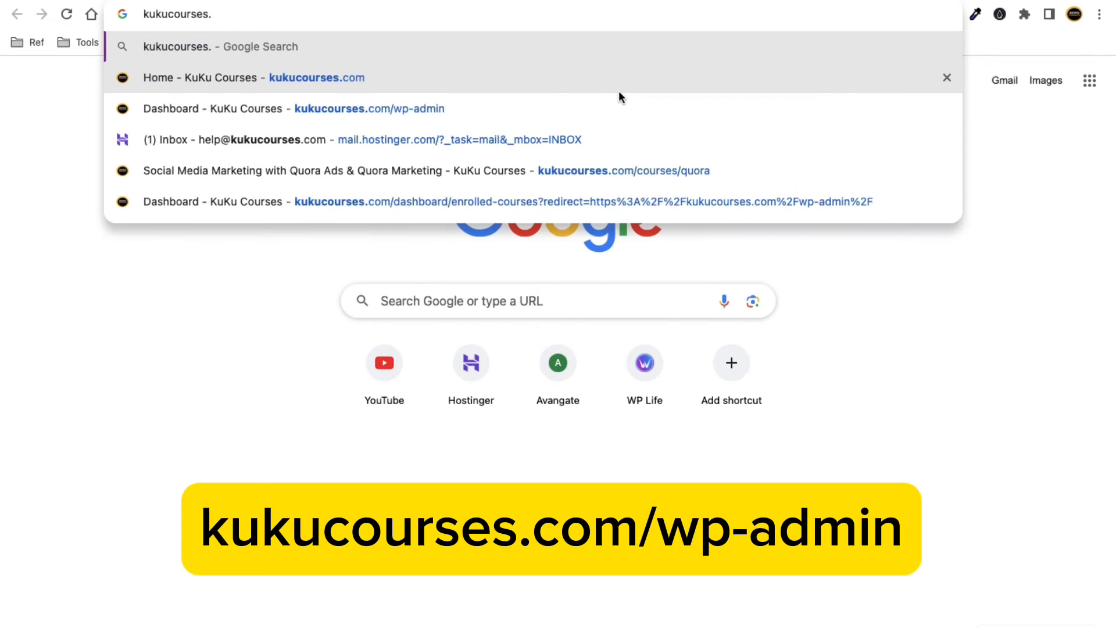
{"action": "type", "text": "in"}
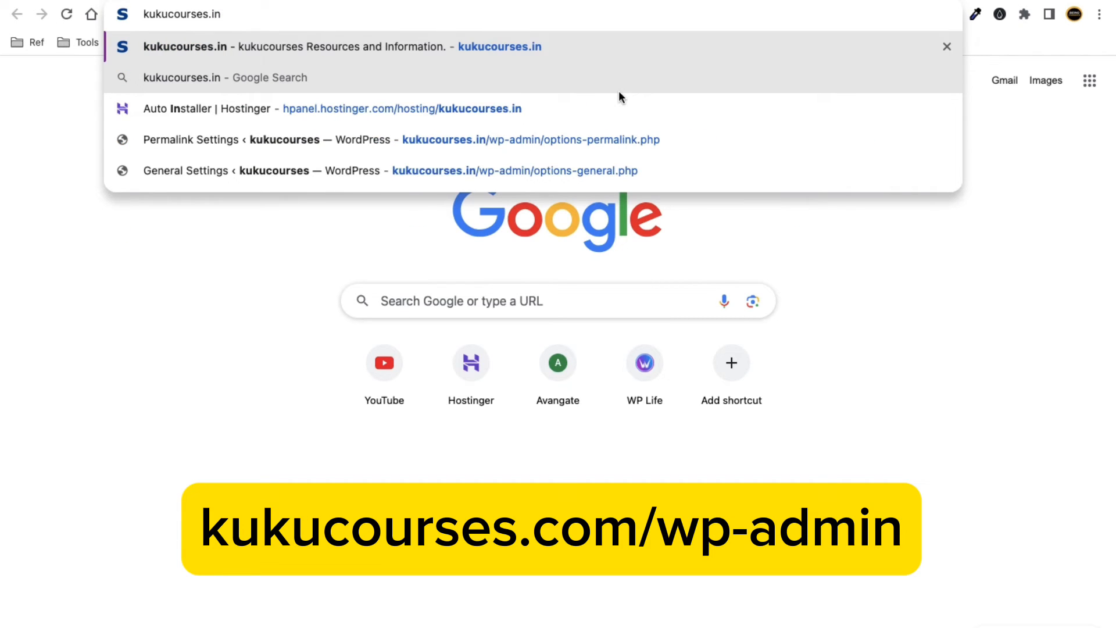
{"action": "type", "text": "/w"}
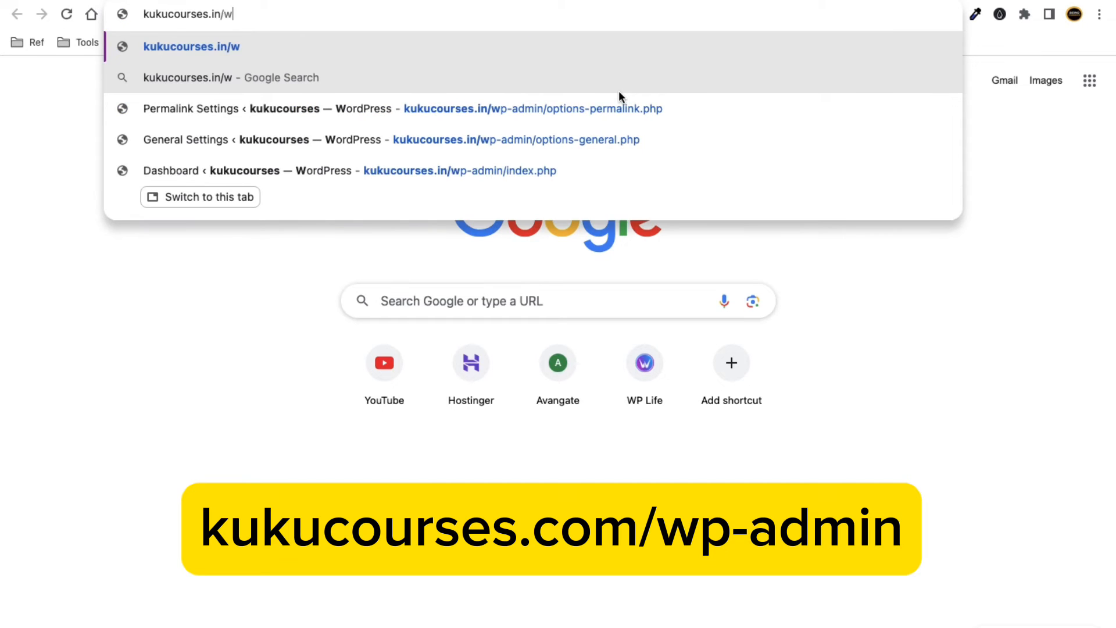
{"action": "type", "text": "p-admin"}
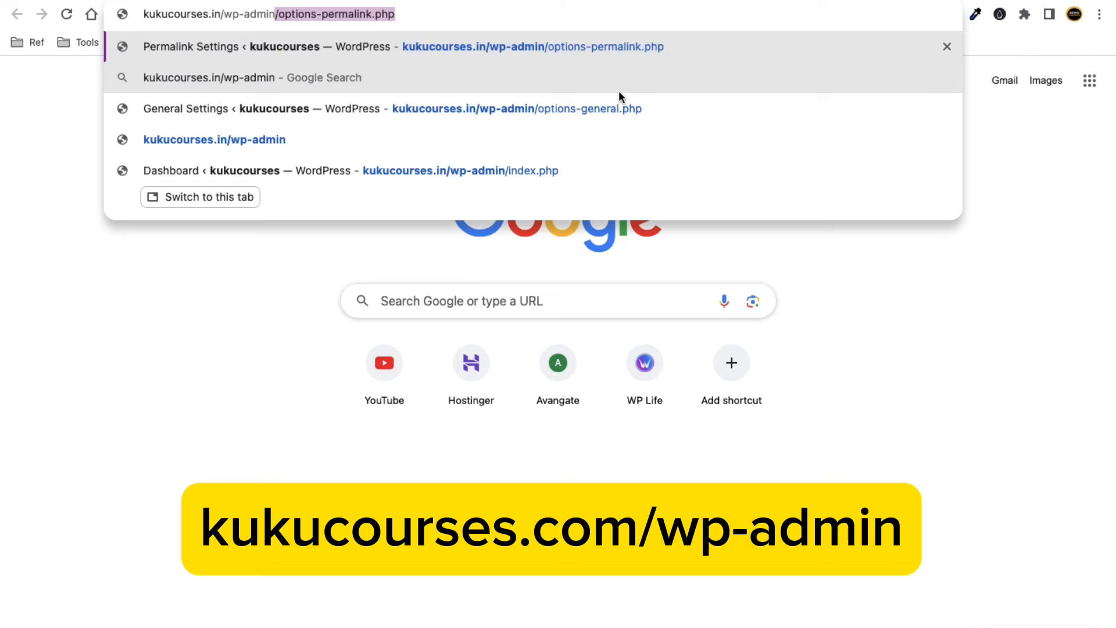
{"action": "key", "text": "BackSpace"}
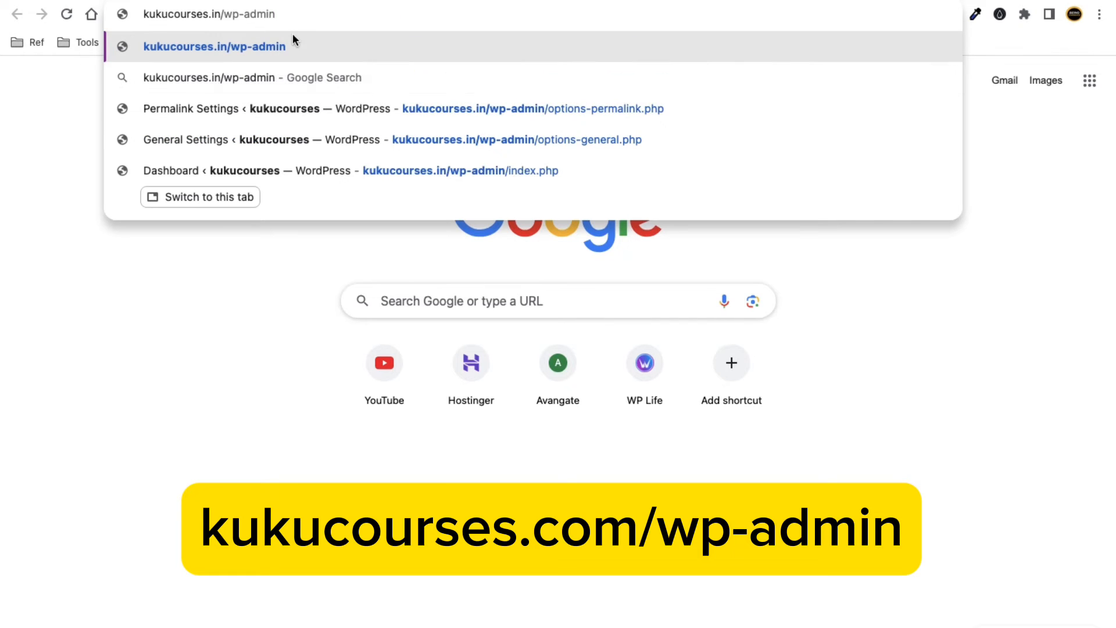
{"action": "left_click_drag", "start_coordinate": [311, 16], "coordinate": [131, 14]}
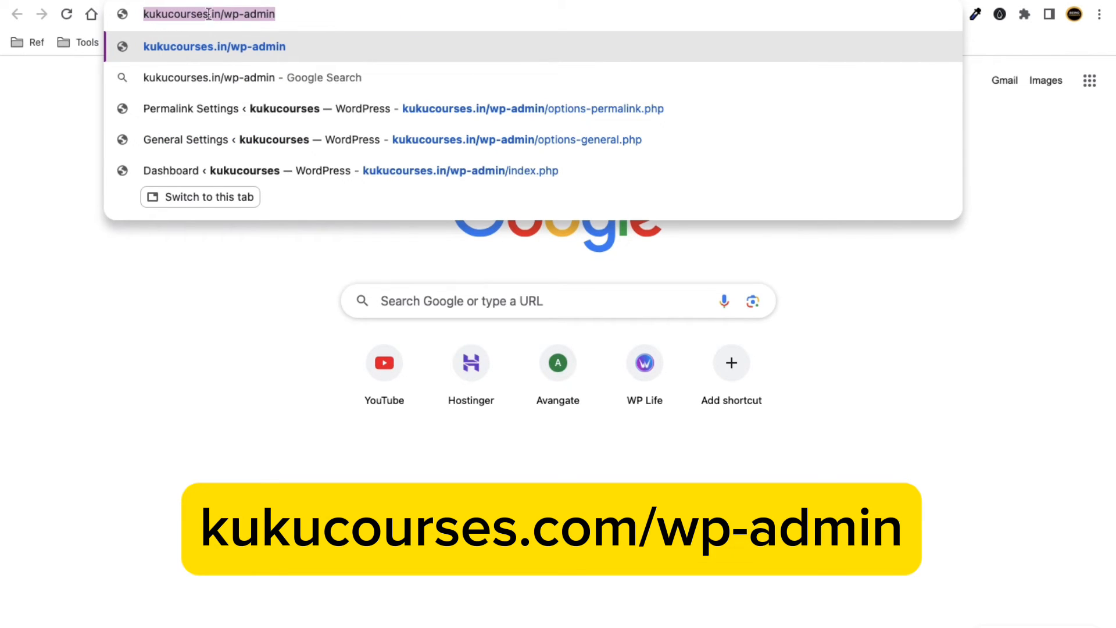
Copy the wp-admin address and load it in a new Incognito window.
{"action": "right_click", "coordinate": [261, 15]}
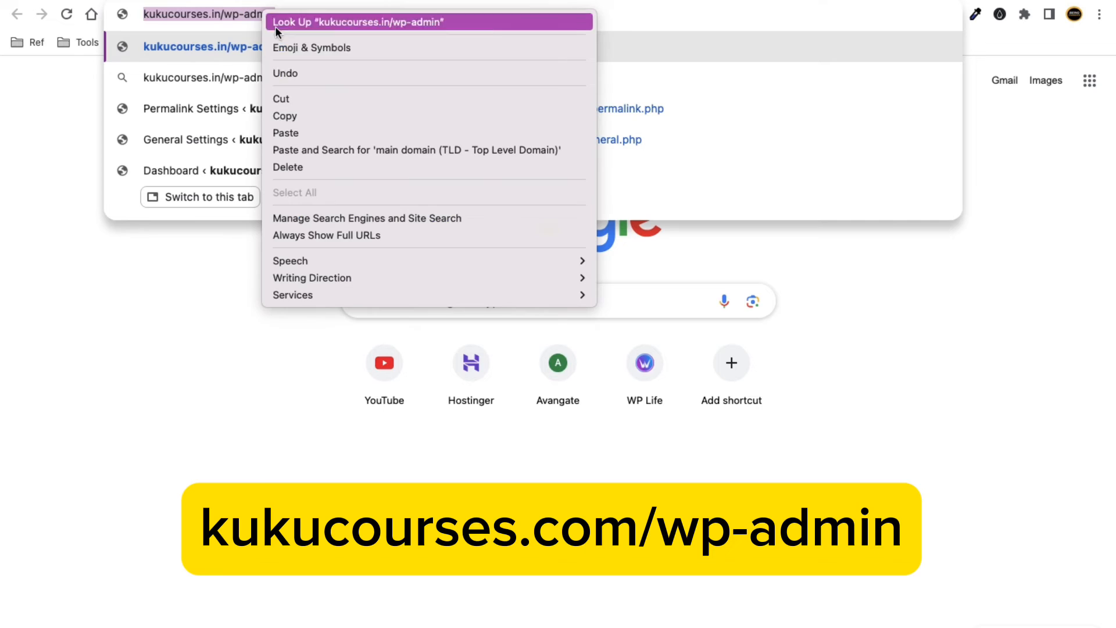
{"action": "left_click", "coordinate": [317, 115]}
{"action": "left_click", "coordinate": [1100, 16]}
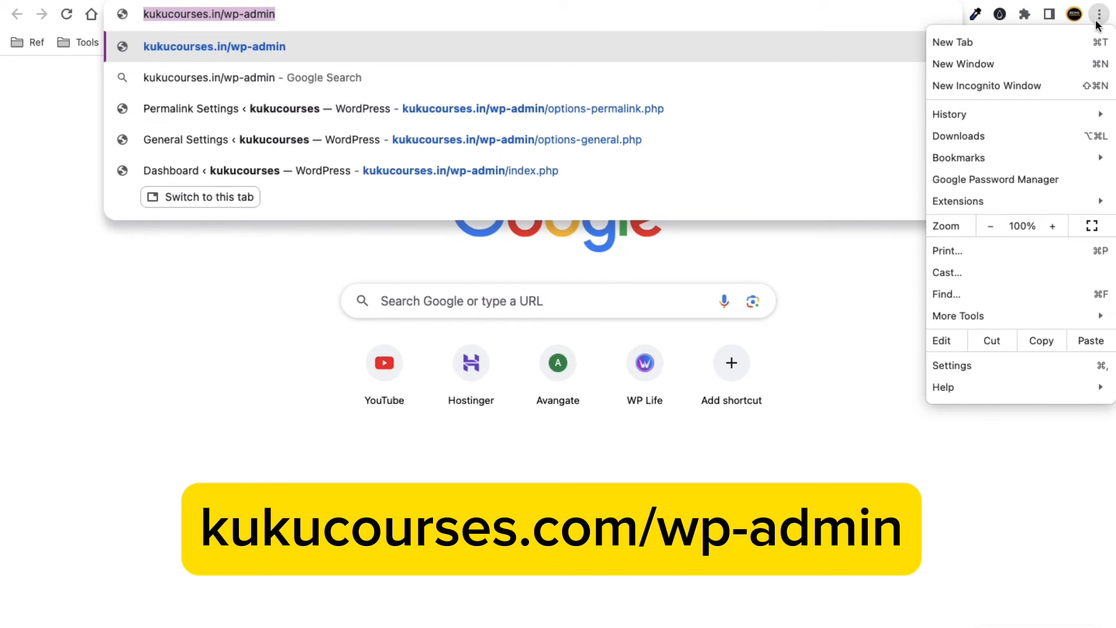
{"action": "left_click", "coordinate": [1035, 83]}
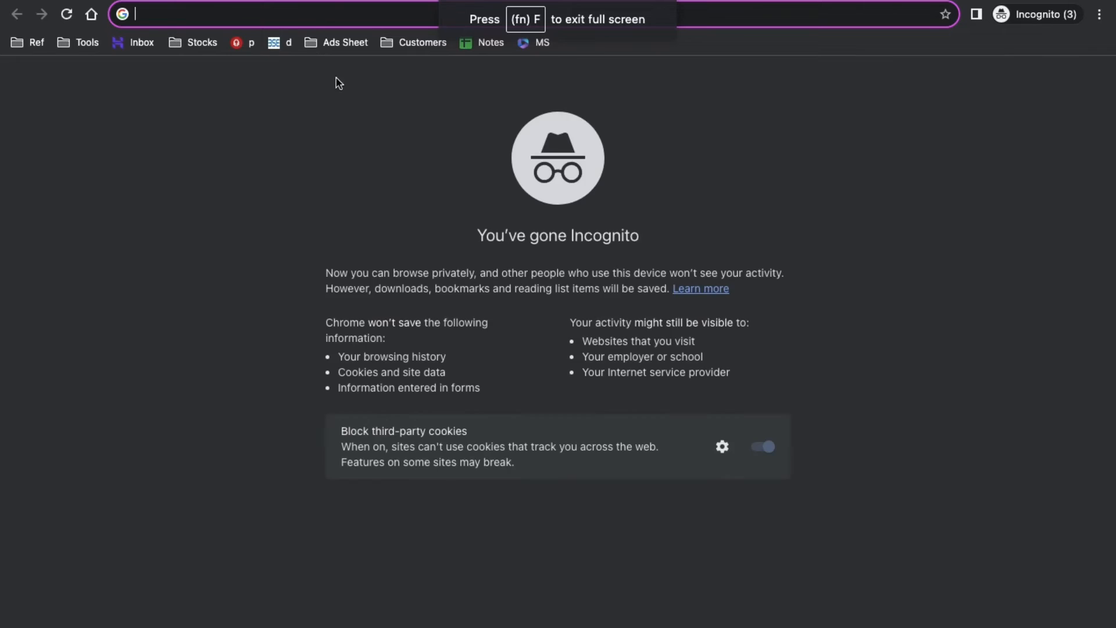
{"action": "key", "text": "super+v"}
{"action": "key", "text": "Return"}
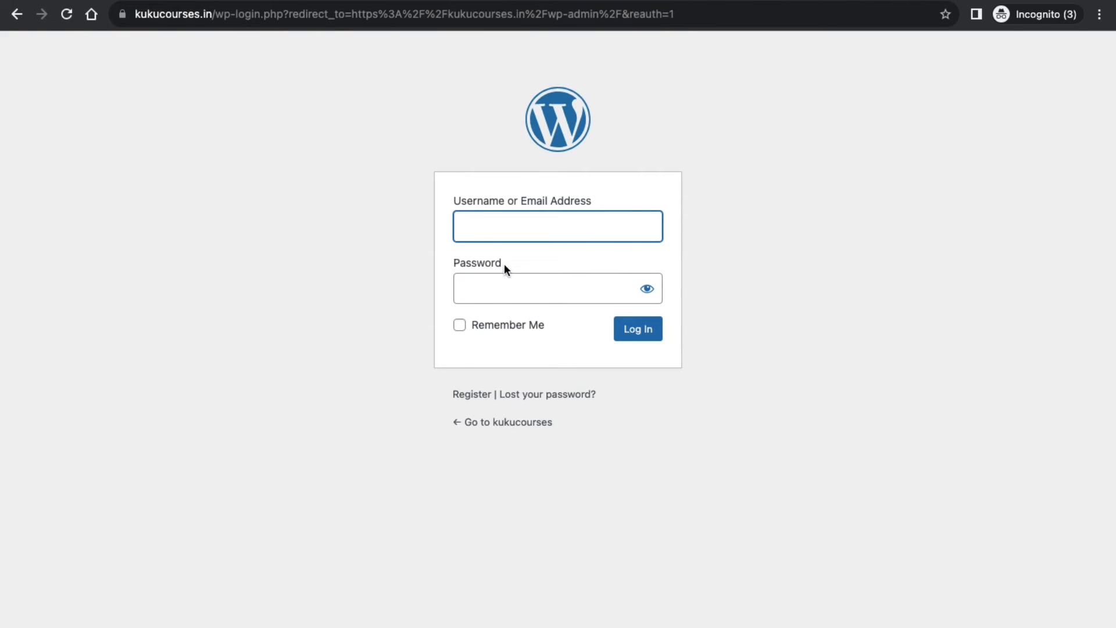
Enter the admin e-mail address in the login username field.
{"action": "left_click", "coordinate": [498, 229]}
{"action": "left_click", "coordinate": [425, 231]}
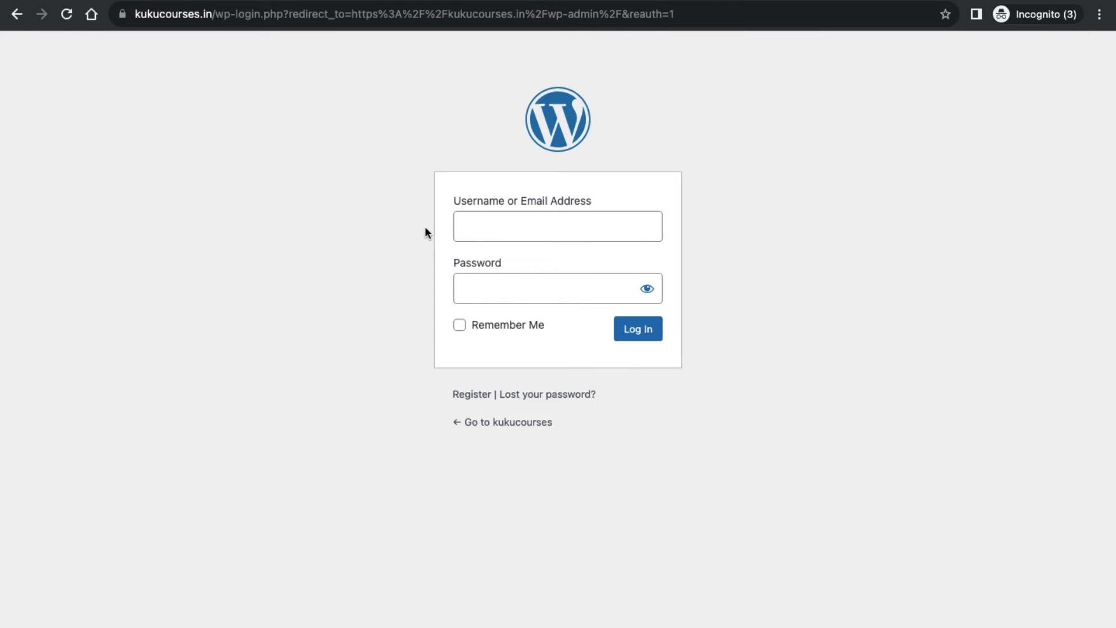
{"action": "left_click", "coordinate": [507, 221]}
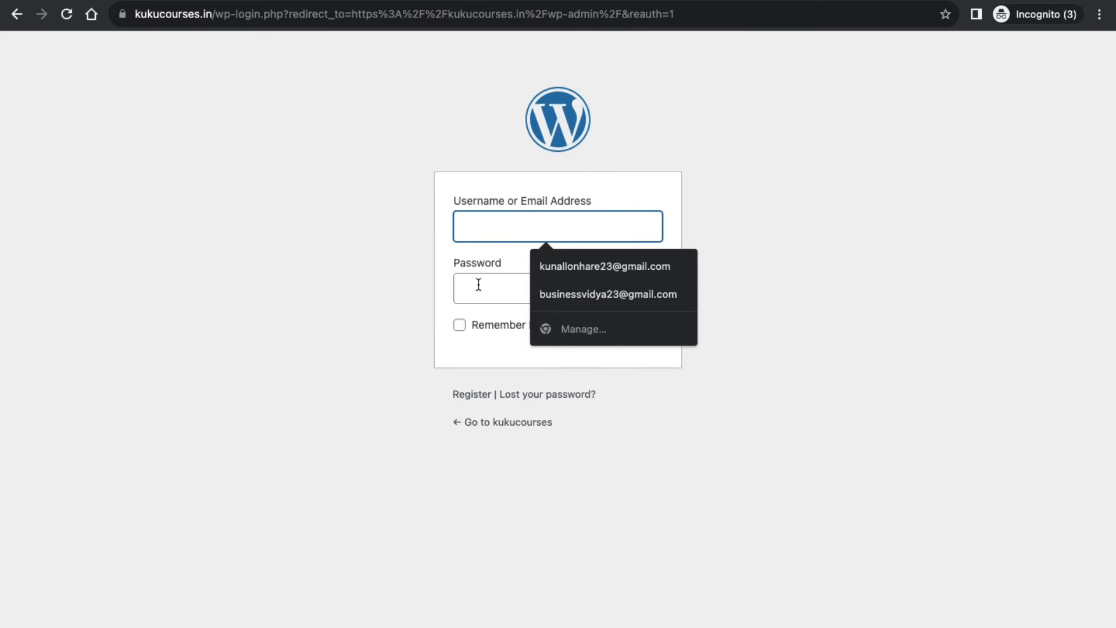
{"action": "left_click", "coordinate": [478, 284]}
{"action": "left_click", "coordinate": [493, 236]}
{"action": "left_click", "coordinate": [481, 275]}
{"action": "left_click", "coordinate": [500, 226]}
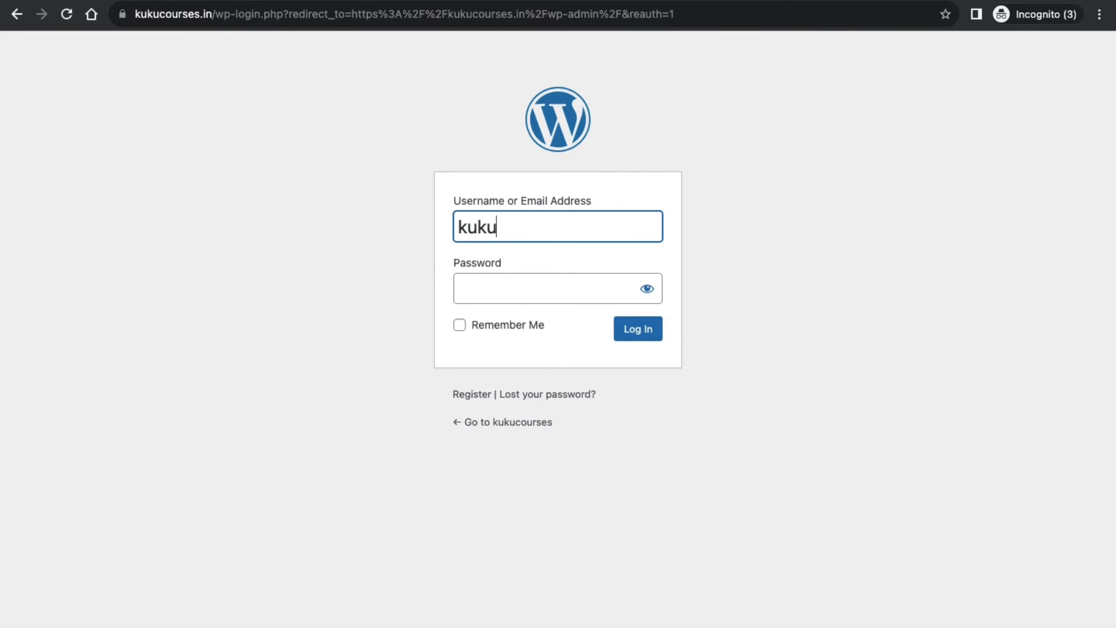
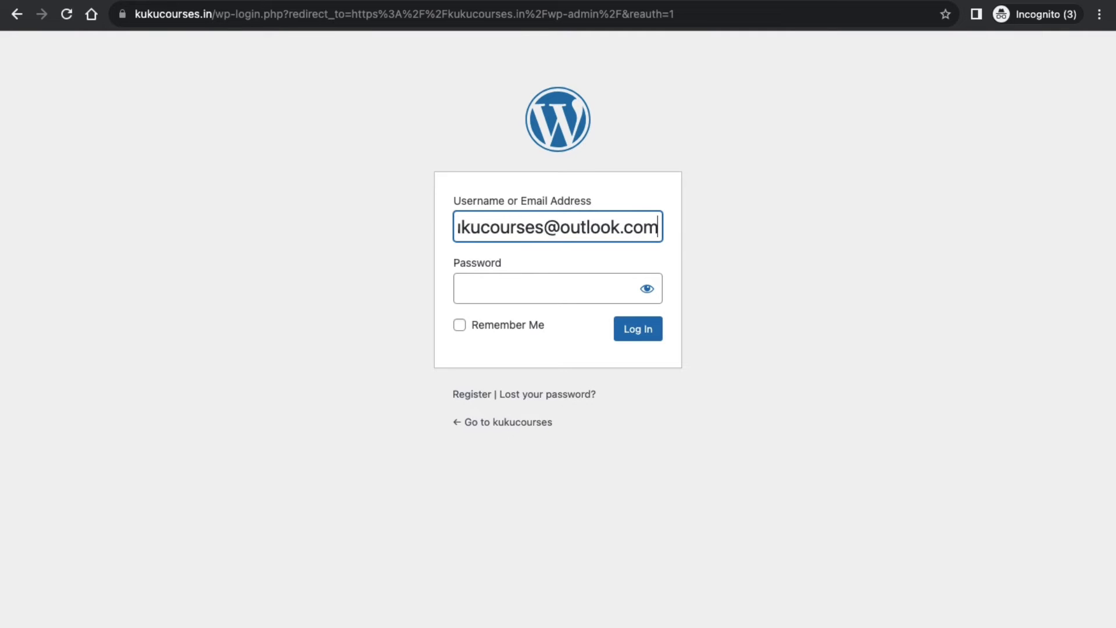
{"action": "left_click", "coordinate": [291, 252]}
Copy the generated password from the regular window, paste it, and log in.
{"action": "left_click", "coordinate": [498, 287]}
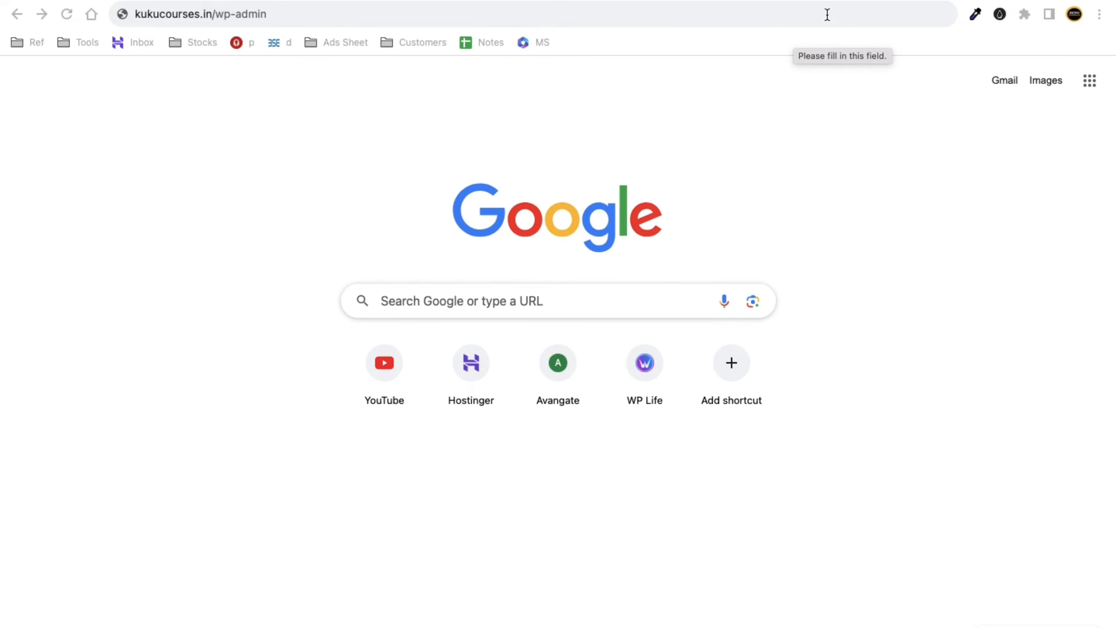
{"action": "left_click", "coordinate": [765, 5]}
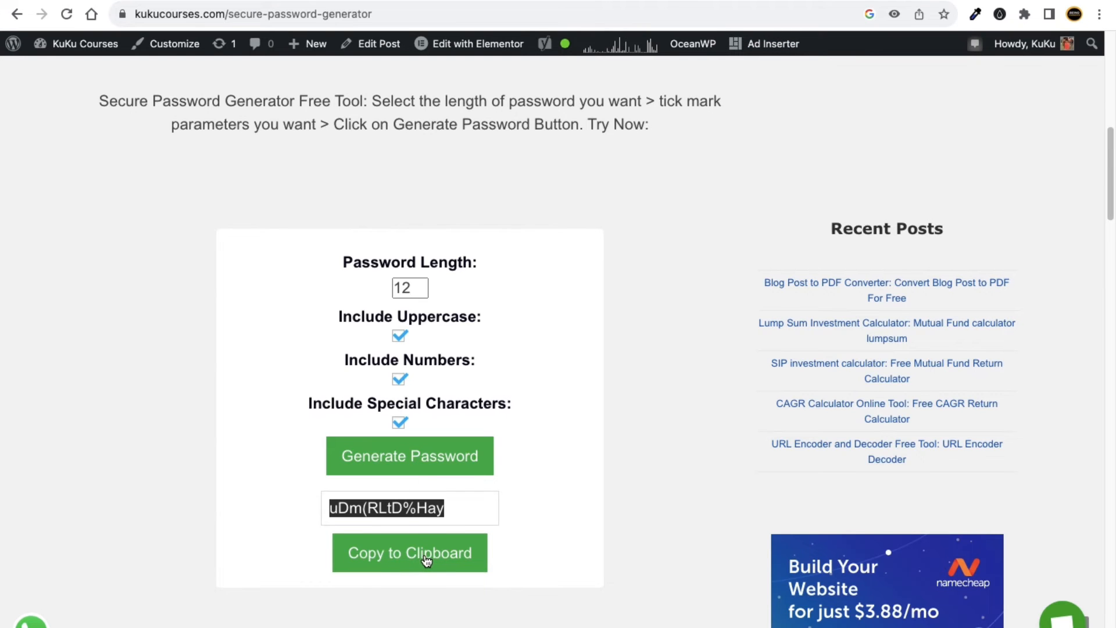
{"action": "left_click", "coordinate": [426, 560]}
{"action": "key", "text": "ctrl+Right"}
{"action": "key", "text": "super+v"}
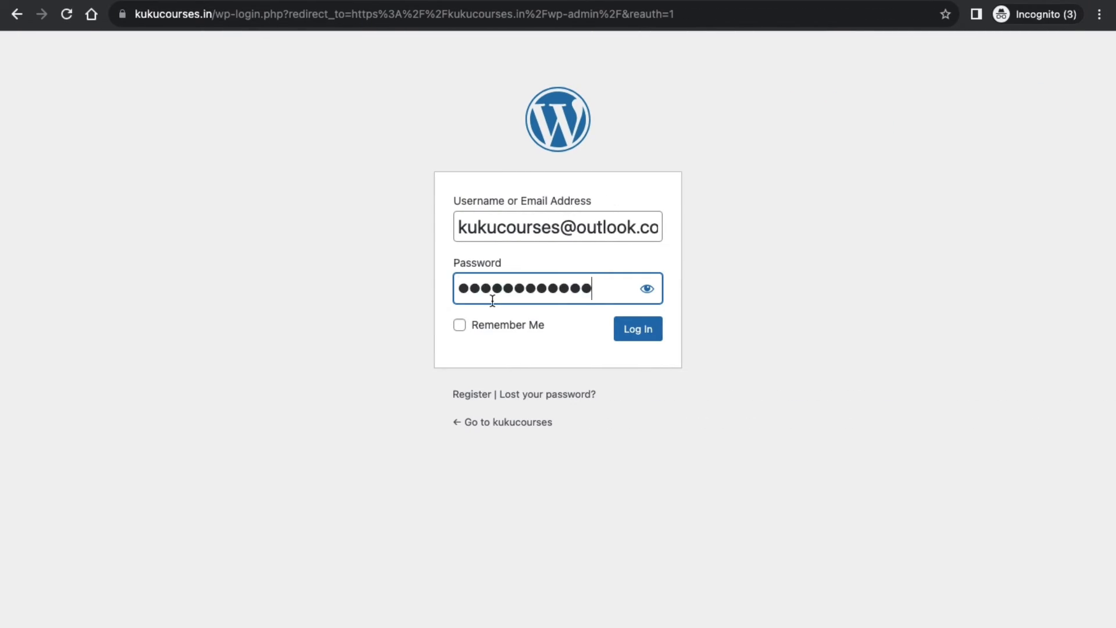
{"action": "type", "text": "•"}
{"action": "left_click", "coordinate": [402, 376]}
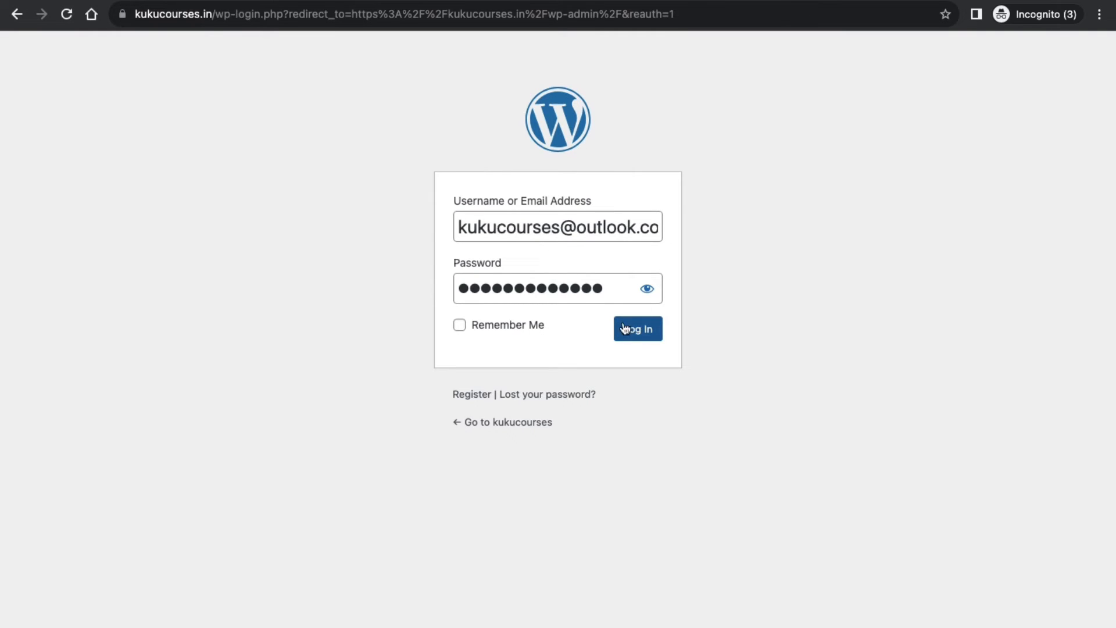
{"action": "left_click", "coordinate": [646, 340]}
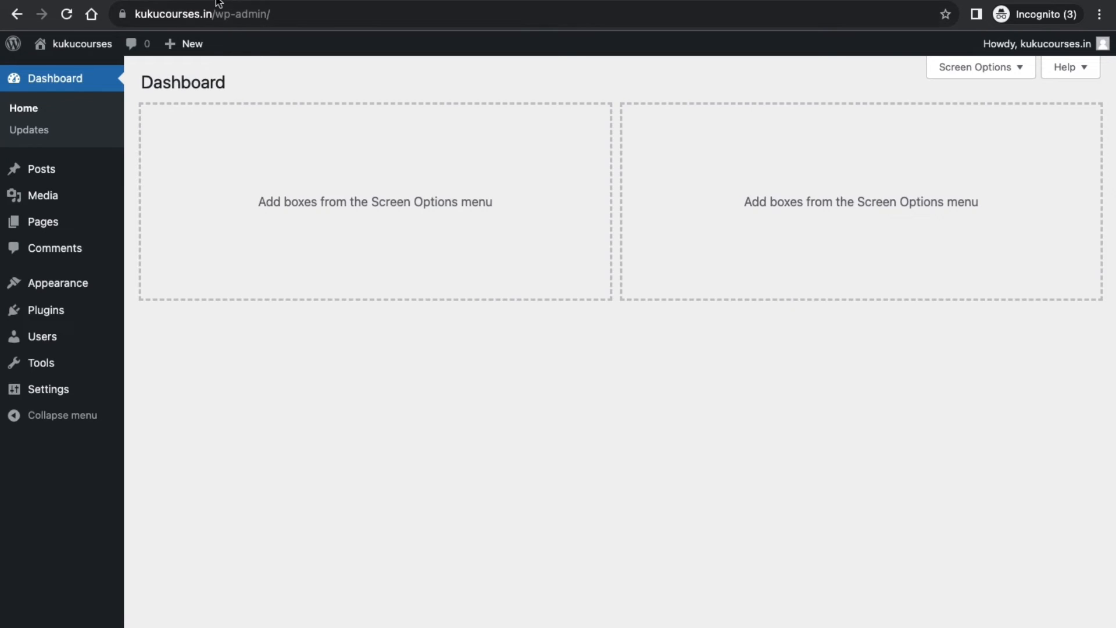
Load kukucourses.in/wp-admin in a new private-window tab, removing the autocompleted endings.
{"action": "key", "text": "ctrl+t"}
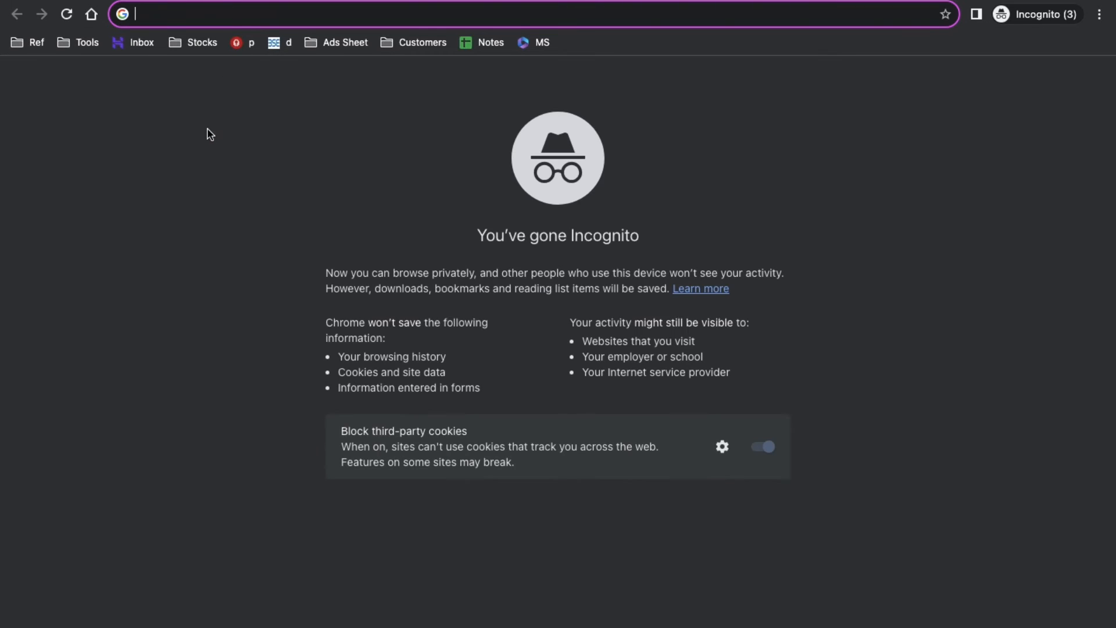
{"action": "type", "text": "kukucourses.com"}
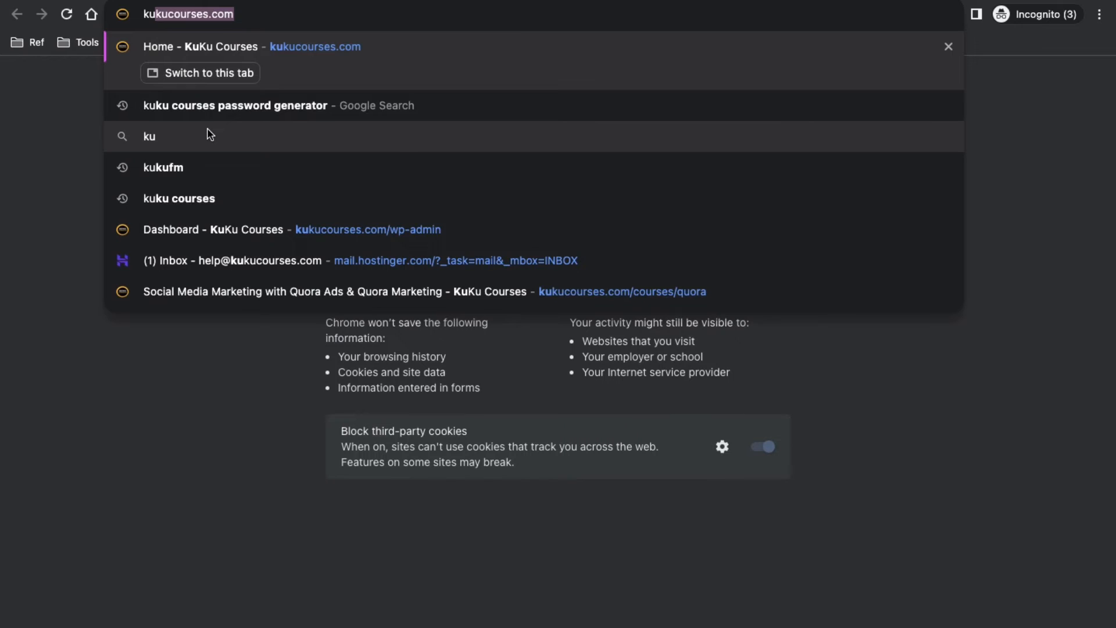
{"action": "key", "text": "Right"}
{"action": "key", "text": "BackSpace"}
{"action": "key", "text": "BackSpace"}
{"action": "key", "text": "BackSpace"}
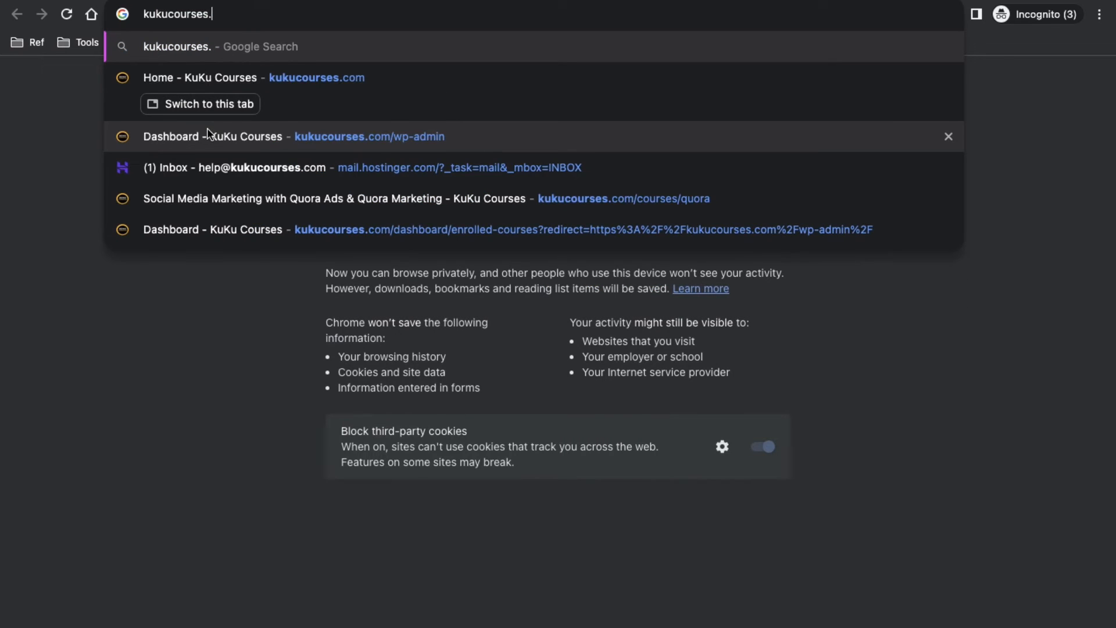
{"action": "type", "text": "in"}
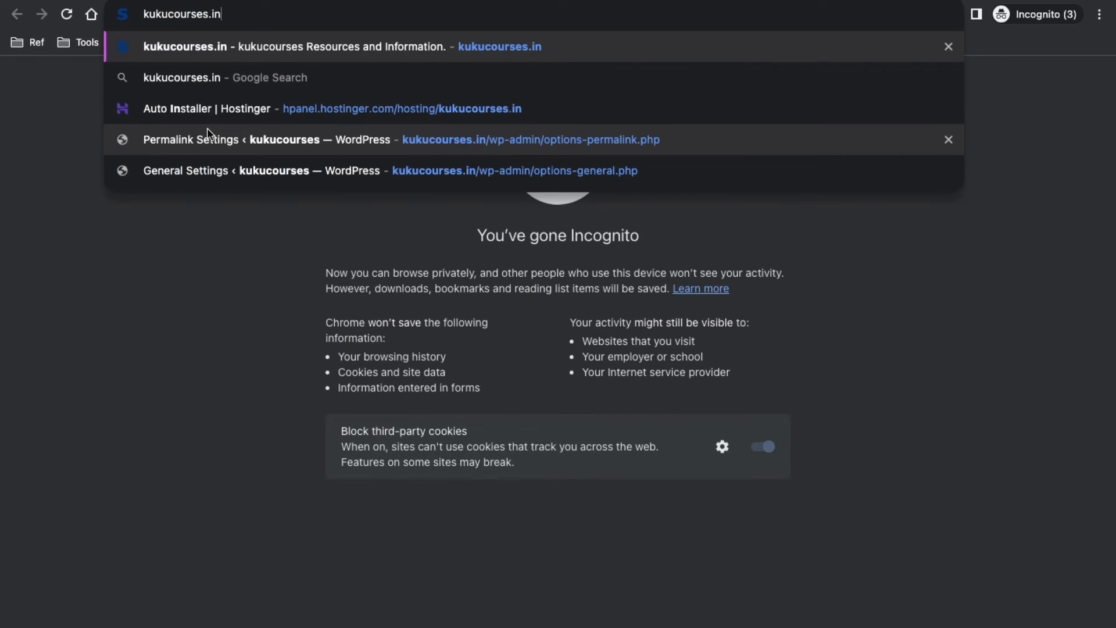
{"action": "type", "text": "/wp"}
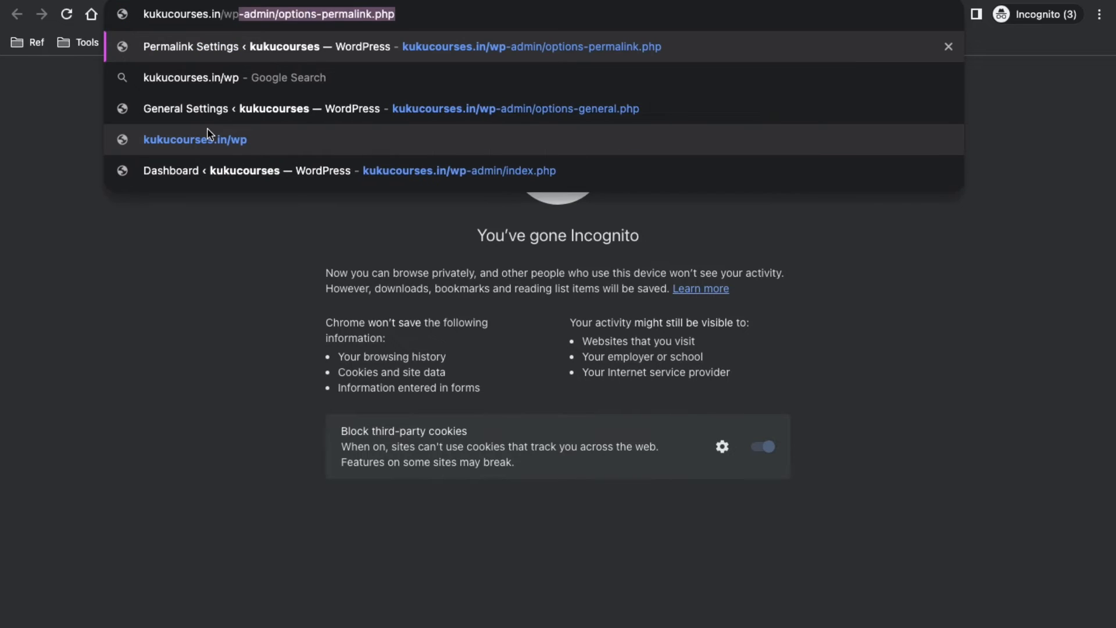
{"action": "type", "text": "-admin"}
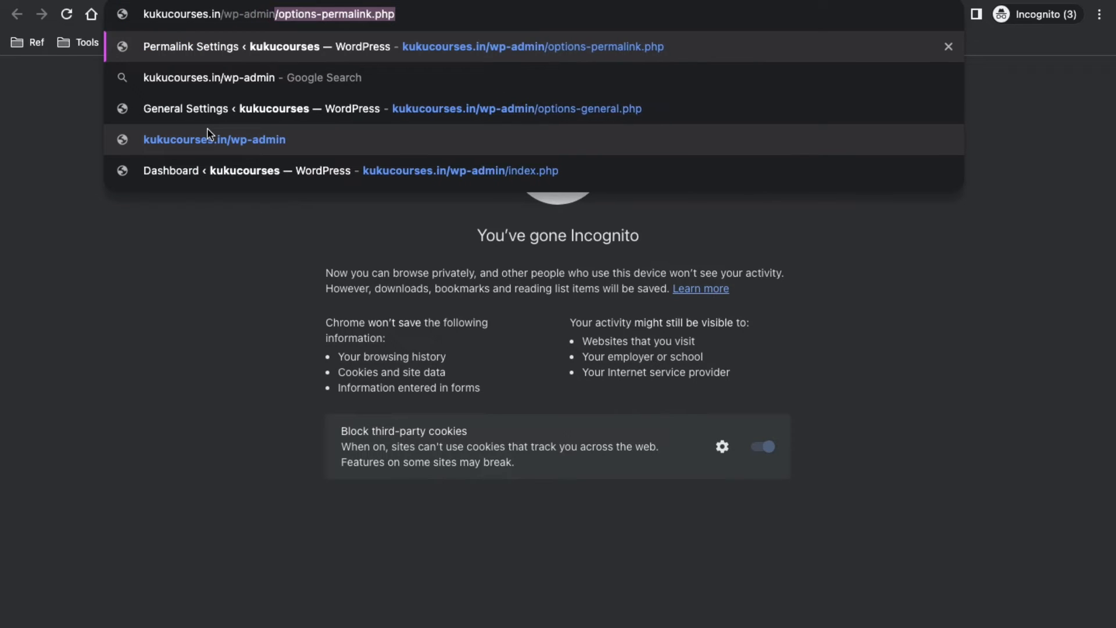
{"action": "key", "text": "Delete"}
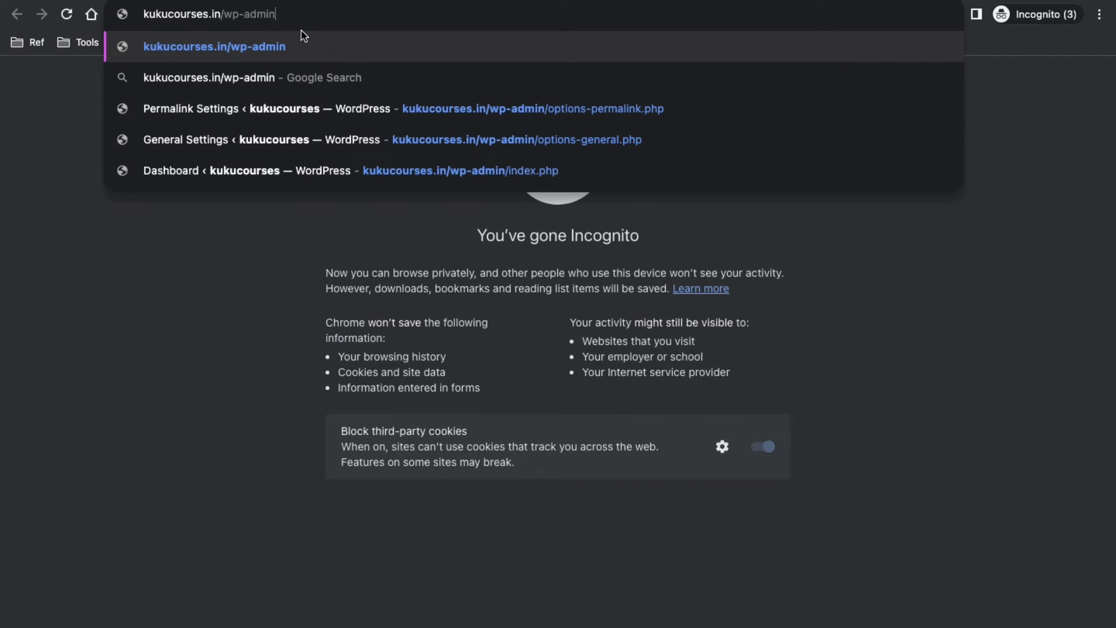
{"action": "key", "text": "Return"}
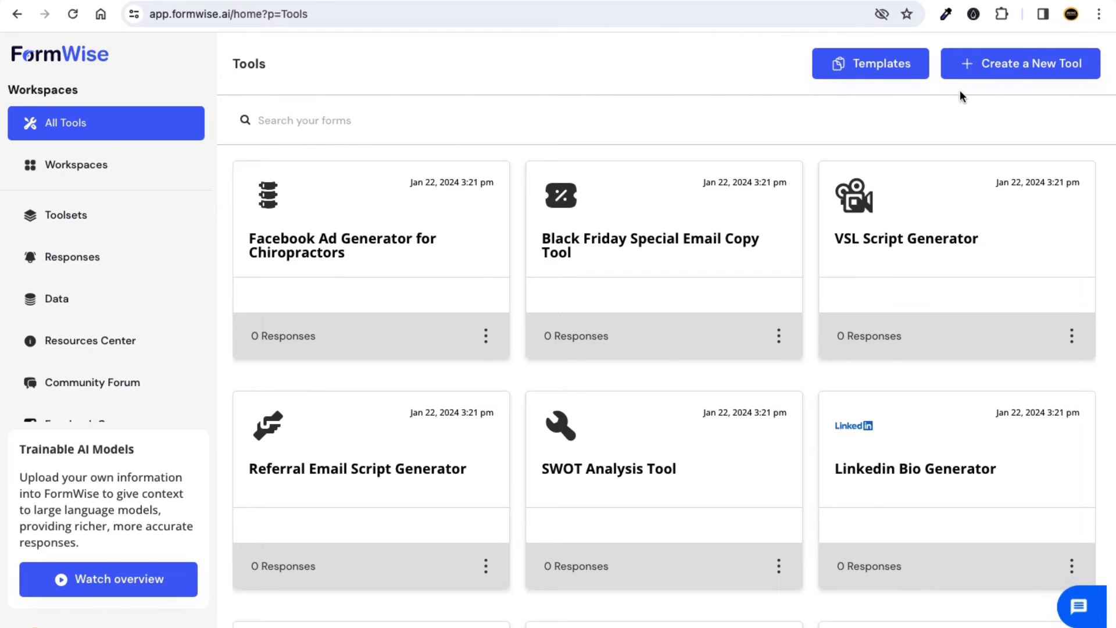
Create a from-scratch tool named 'SEO Title Generator' and skip the welcome tutorial.
{"action": "left_click", "coordinate": [1012, 72]}
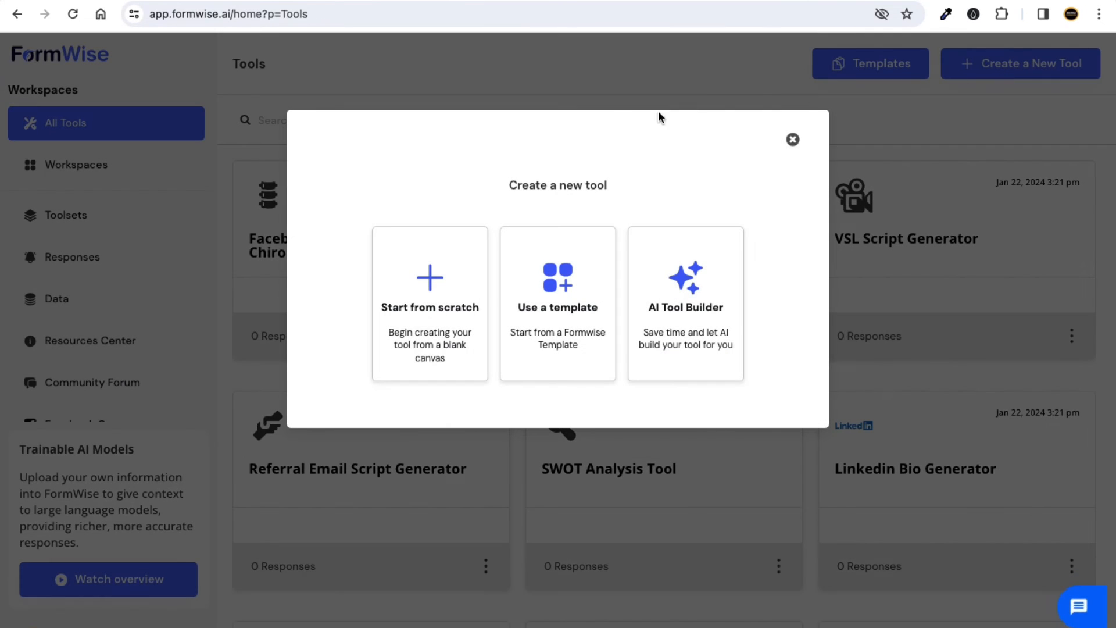
{"action": "left_click", "coordinate": [435, 309]}
{"action": "left_click", "coordinate": [432, 234]}
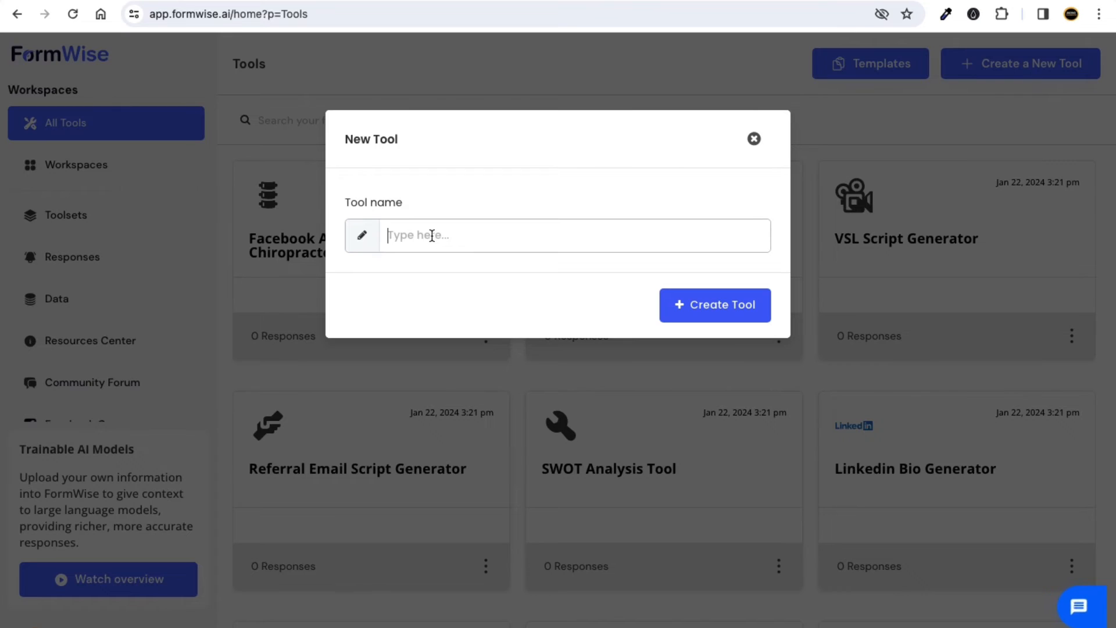
{"action": "type", "text": "SEO Title Generator"}
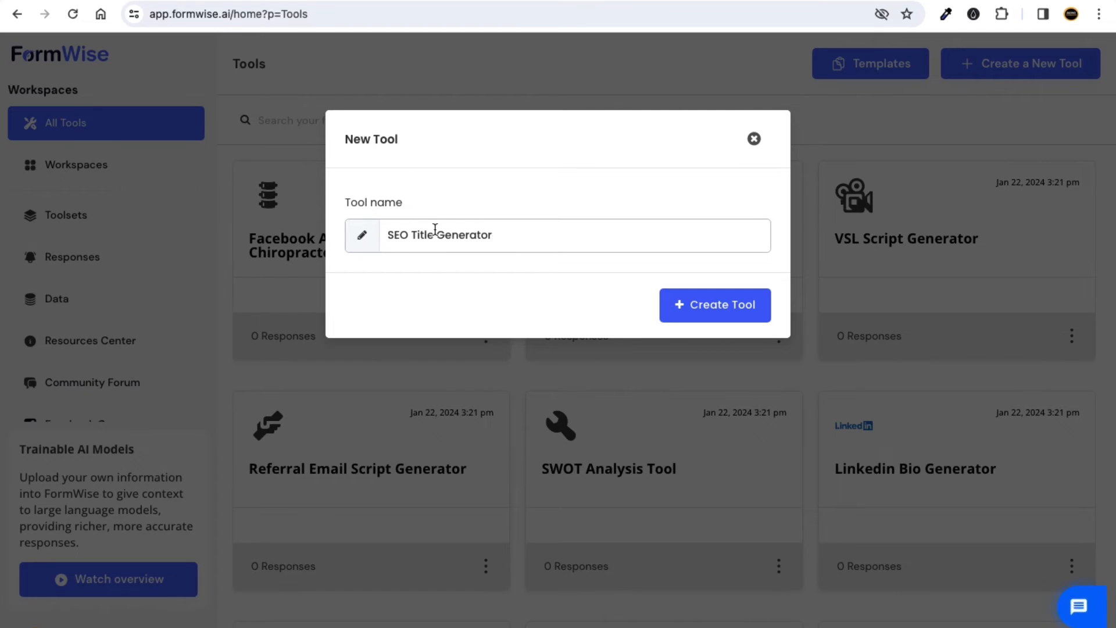
{"action": "left_click", "coordinate": [456, 178]}
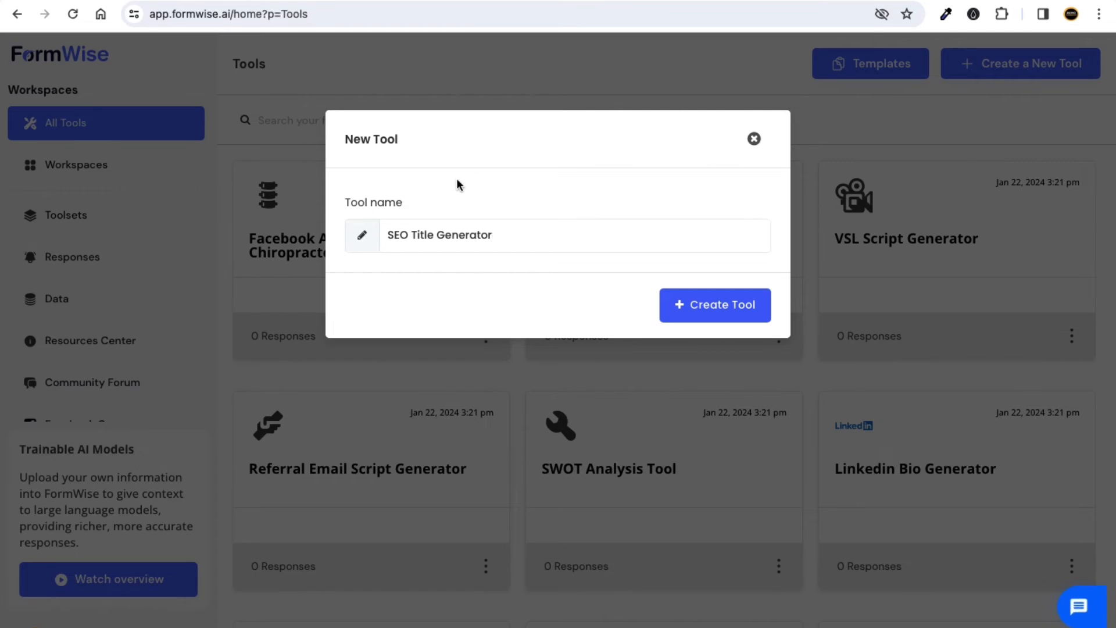
{"action": "left_click", "coordinate": [700, 315]}
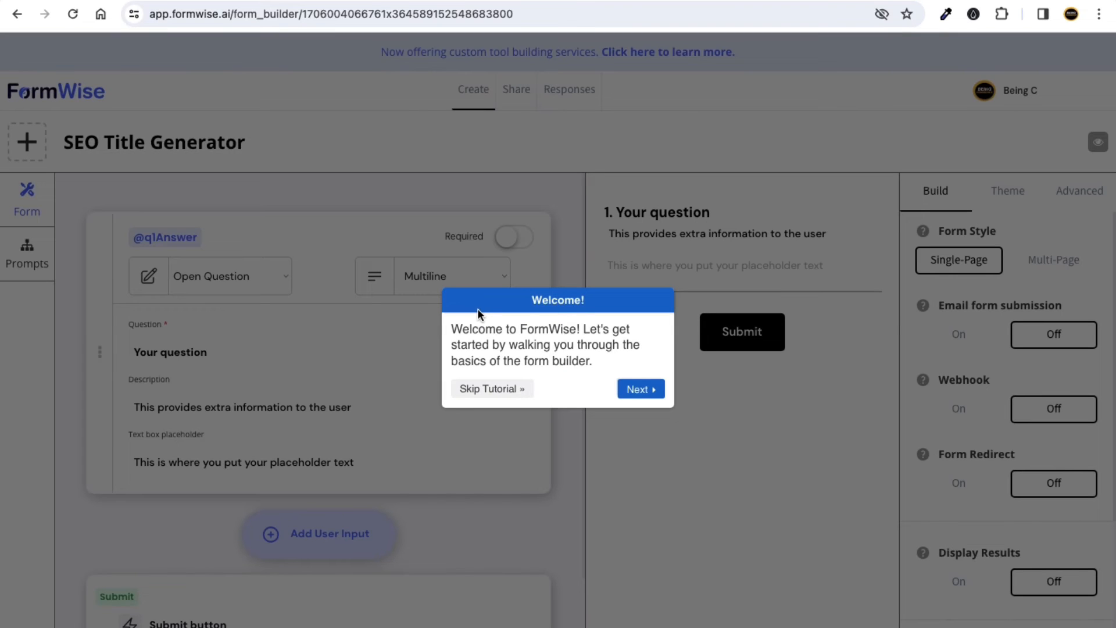
{"action": "left_click", "coordinate": [499, 391]}
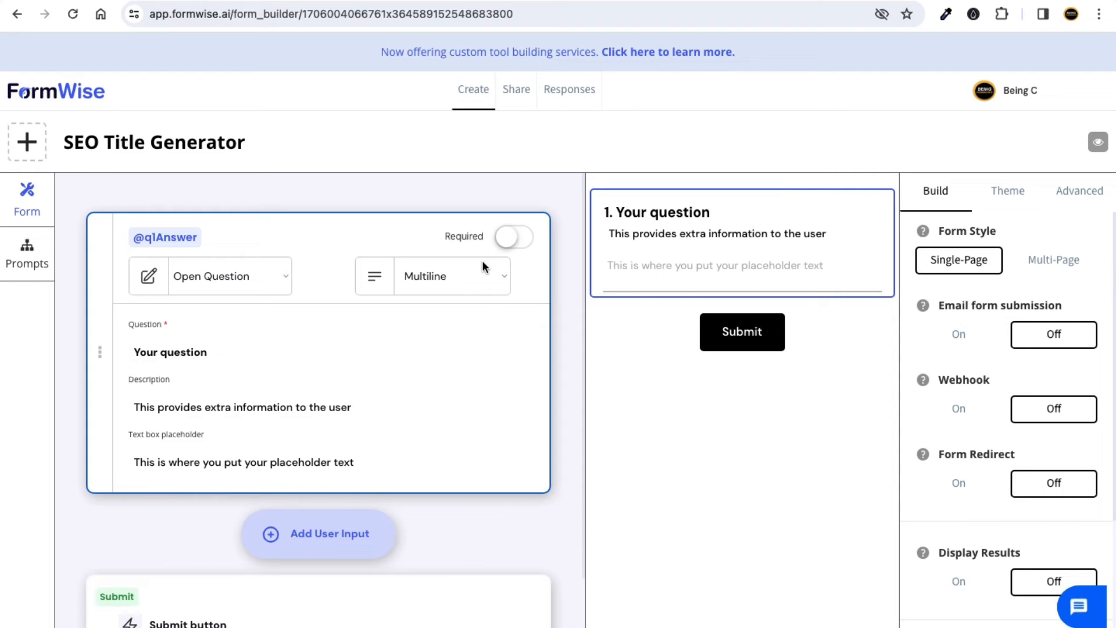
{"action": "scroll", "coordinate": [273, 266], "scroll_direction": "down", "scroll_amount": 2}
{"action": "scroll", "coordinate": [259, 294], "scroll_direction": "up", "scroll_amount": 2}
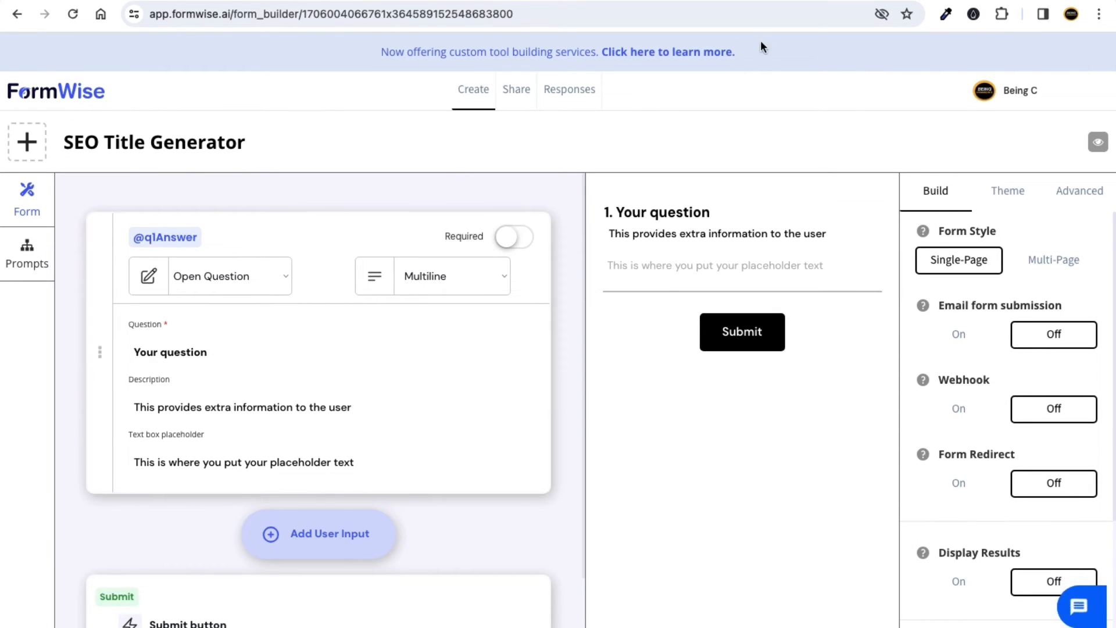
{"action": "key", "text": "ctrl+t"}
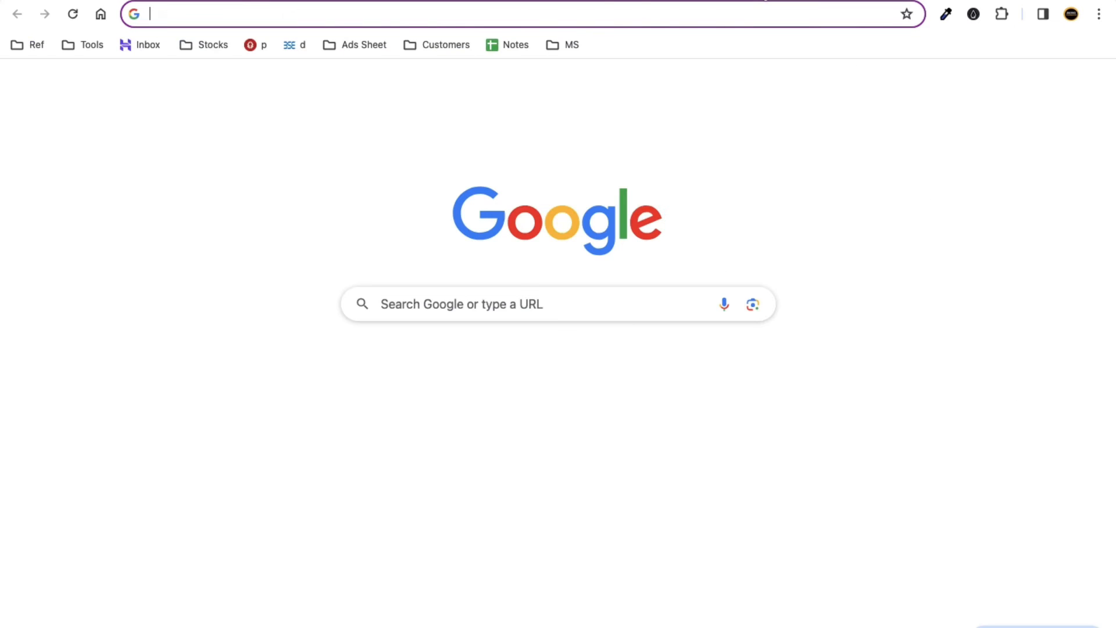
{"action": "type", "text": "how to loose"}
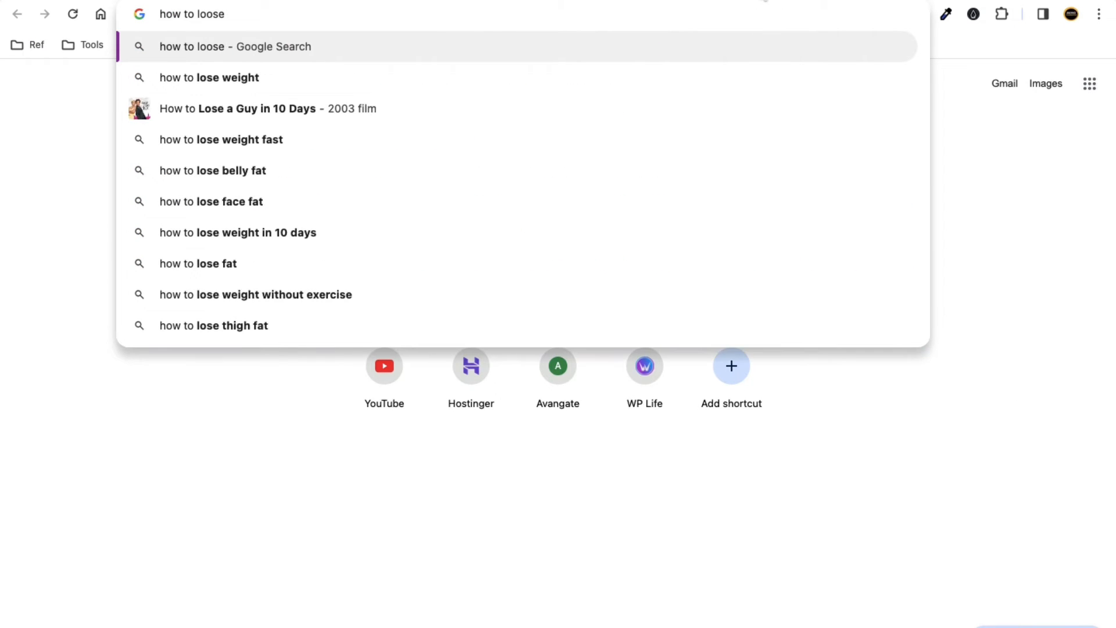
{"action": "key", "text": "Down"}
{"action": "key", "text": "Down"}
{"action": "key", "text": "Up"}
{"action": "key", "text": "Return"}
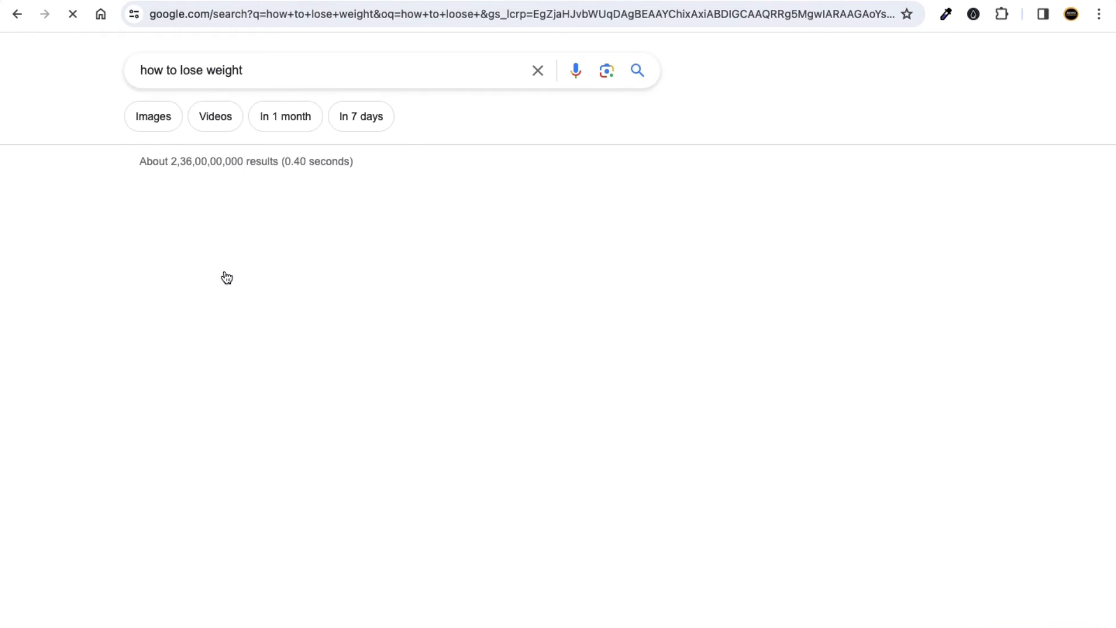
{"action": "scroll", "coordinate": [391, 359], "scroll_direction": "down", "scroll_amount": 5}
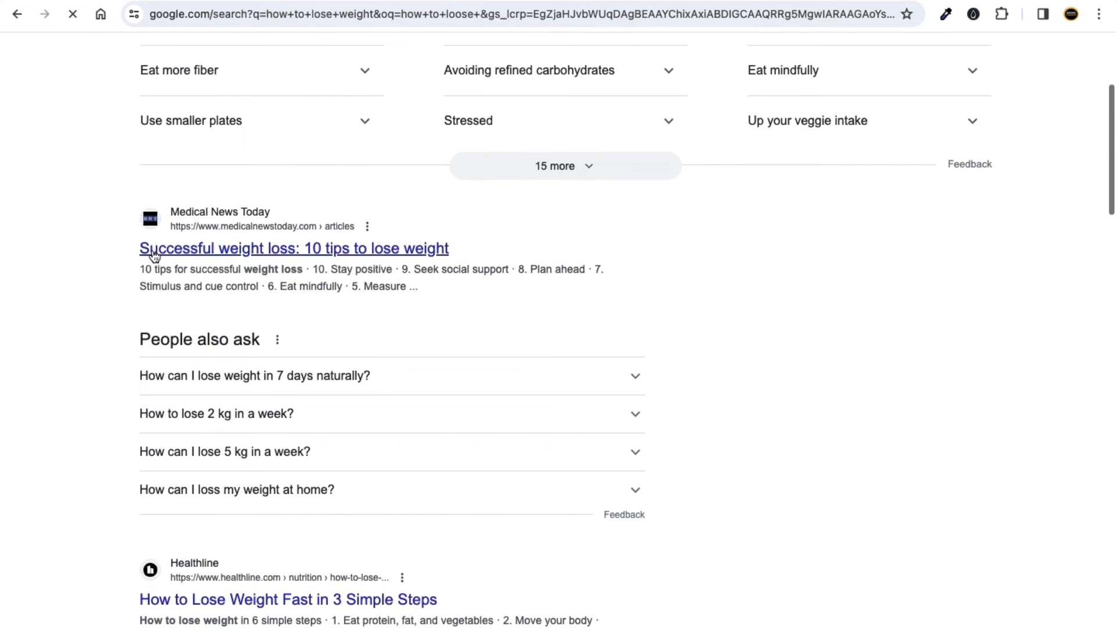
{"action": "scroll", "coordinate": [154, 257], "scroll_direction": "up", "scroll_amount": 5}
{"action": "scroll", "coordinate": [193, 264], "scroll_direction": "down", "scroll_amount": 4}
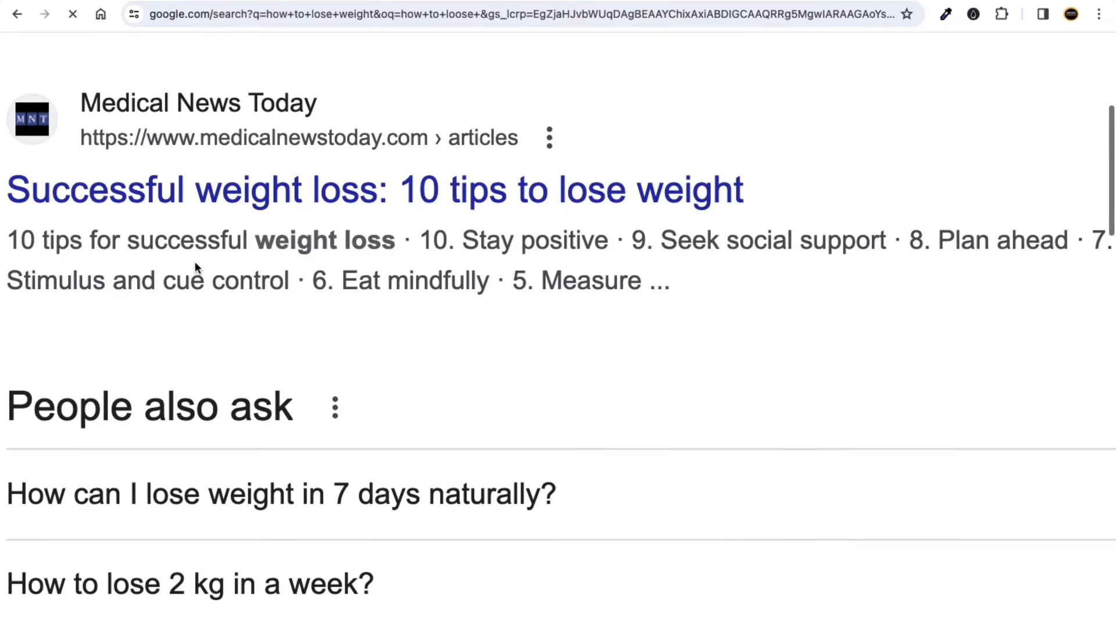
{"action": "scroll", "coordinate": [194, 261], "scroll_direction": "left", "scroll_amount": 2}
{"action": "left_click_drag", "start_coordinate": [71, 158], "coordinate": [850, 186]}
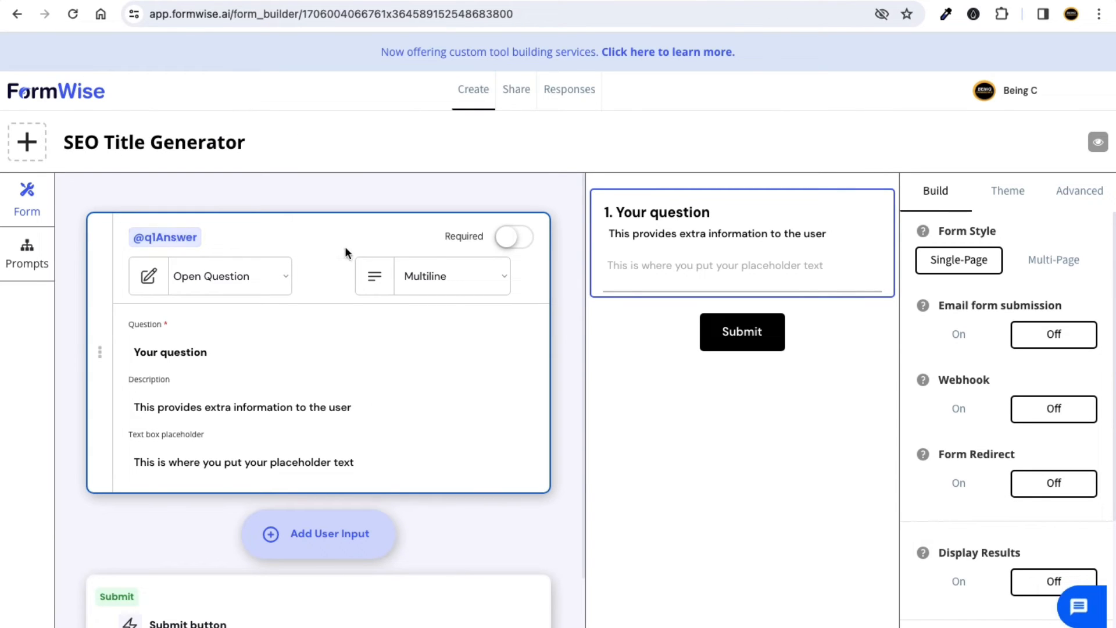
Make the question required and change its ID from q1Answer to question1.
{"action": "left_click", "coordinate": [517, 240]}
{"action": "left_click", "coordinate": [190, 242]}
{"action": "left_click", "coordinate": [441, 232]}
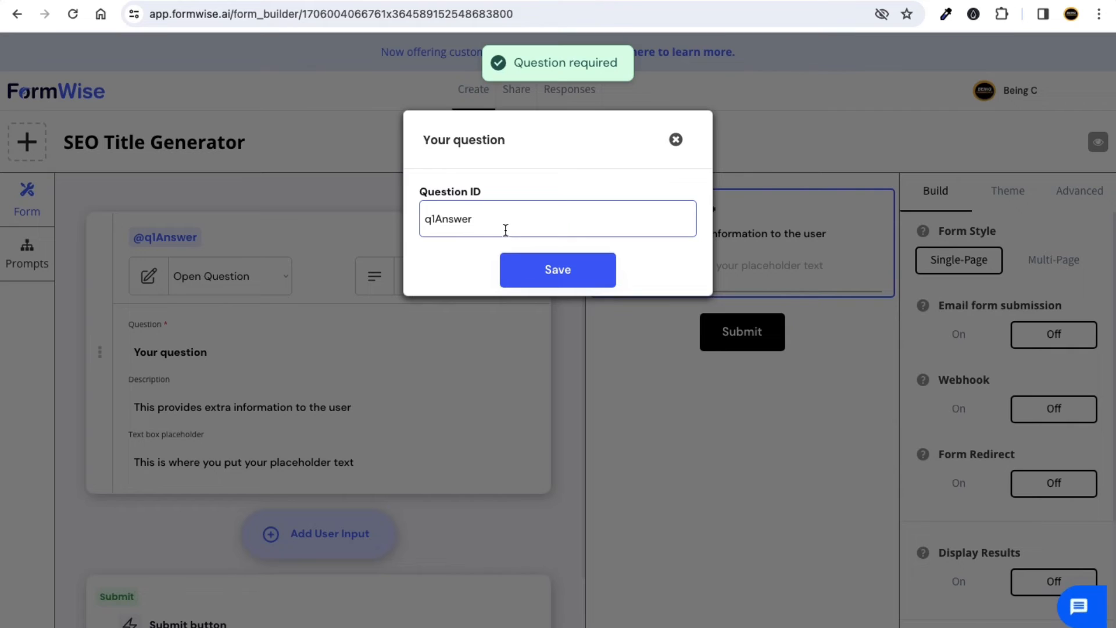
{"action": "left_click_drag", "start_coordinate": [506, 231], "coordinate": [419, 222]}
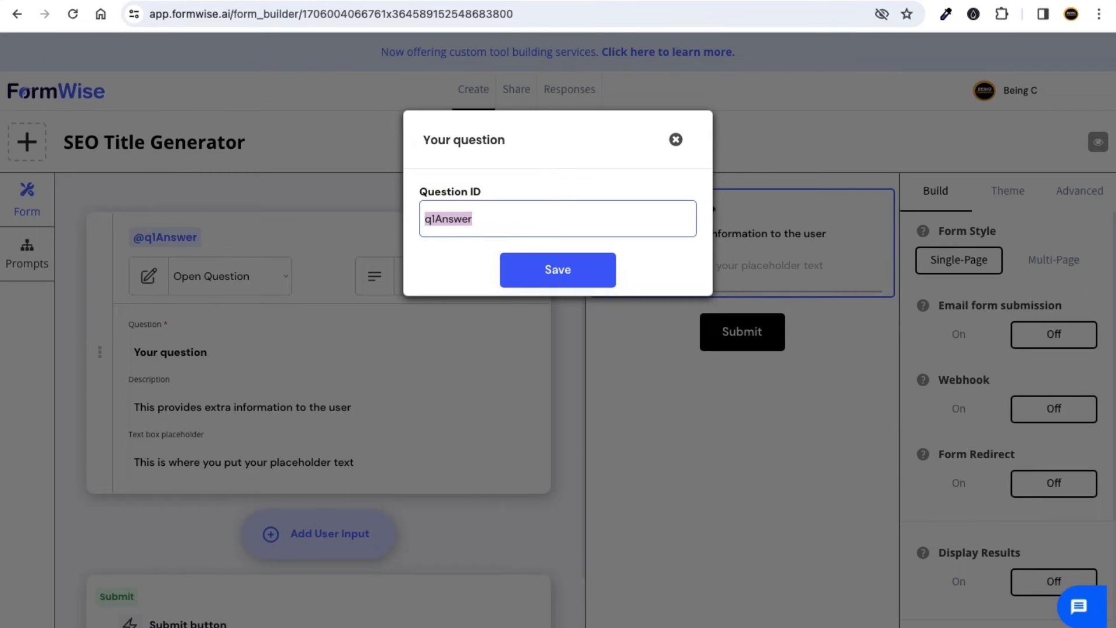
{"action": "type", "text": "question1"}
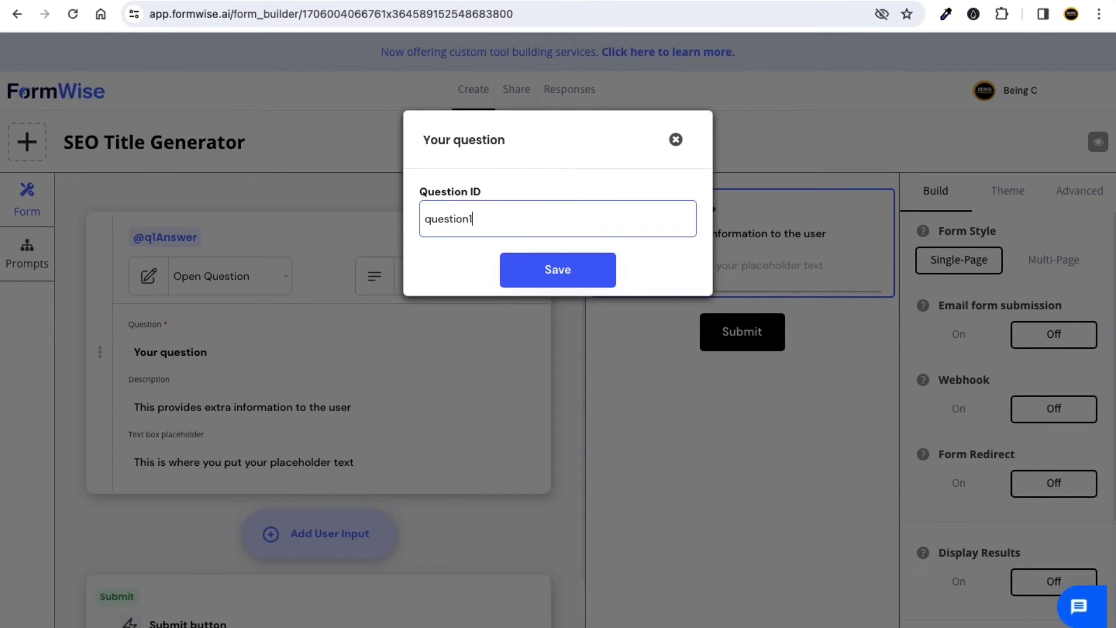
{"action": "left_click", "coordinate": [569, 274]}
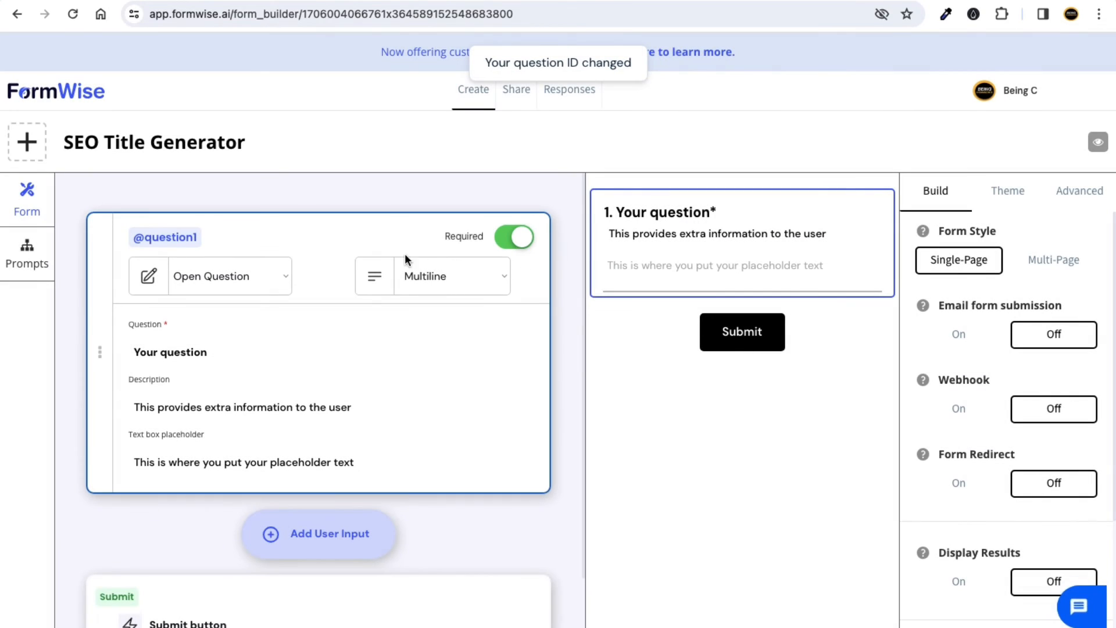
Title the question 'Keyword for Title' with description 'Please provide us keyword on which you want title'.
{"action": "scroll", "coordinate": [308, 292], "scroll_direction": "down", "scroll_amount": 2}
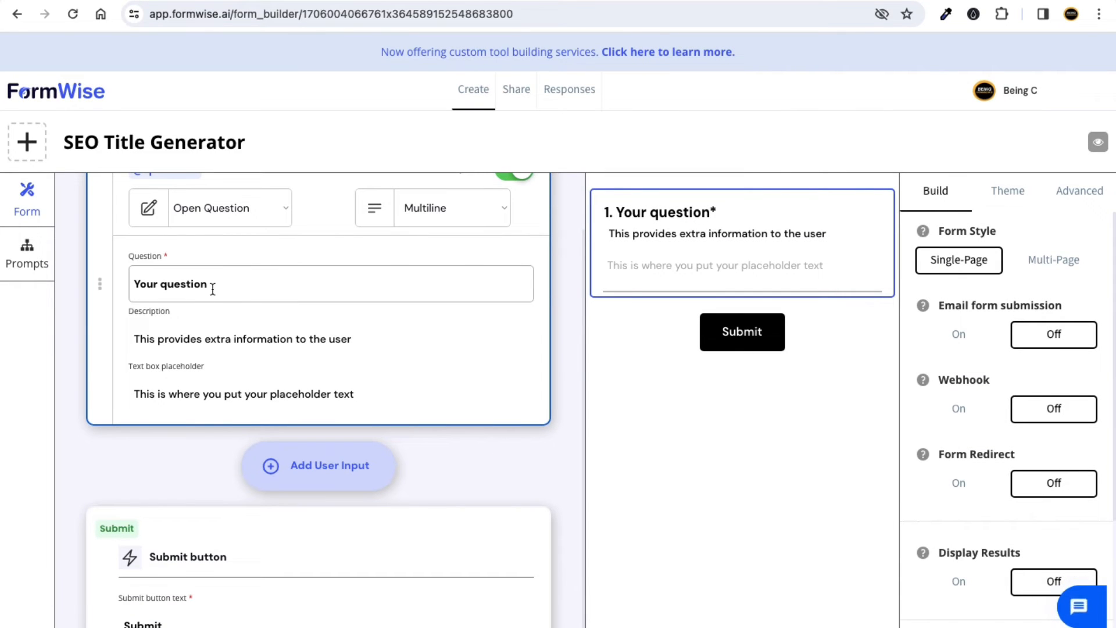
{"action": "left_click_drag", "start_coordinate": [228, 285], "coordinate": [131, 285]}
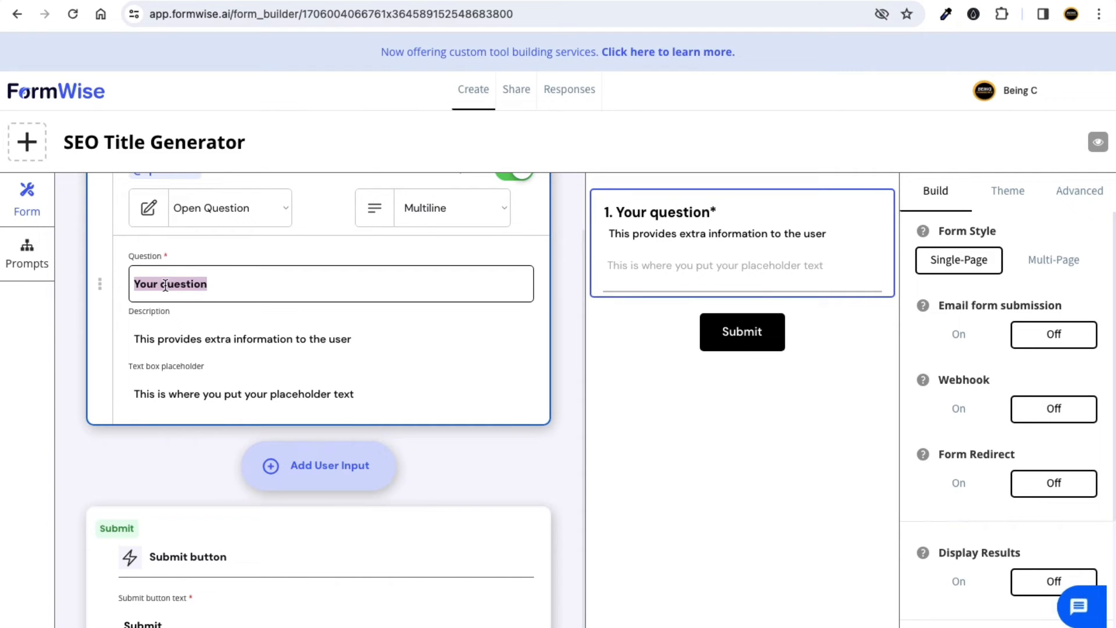
{"action": "type", "text": "Keyword for Title"}
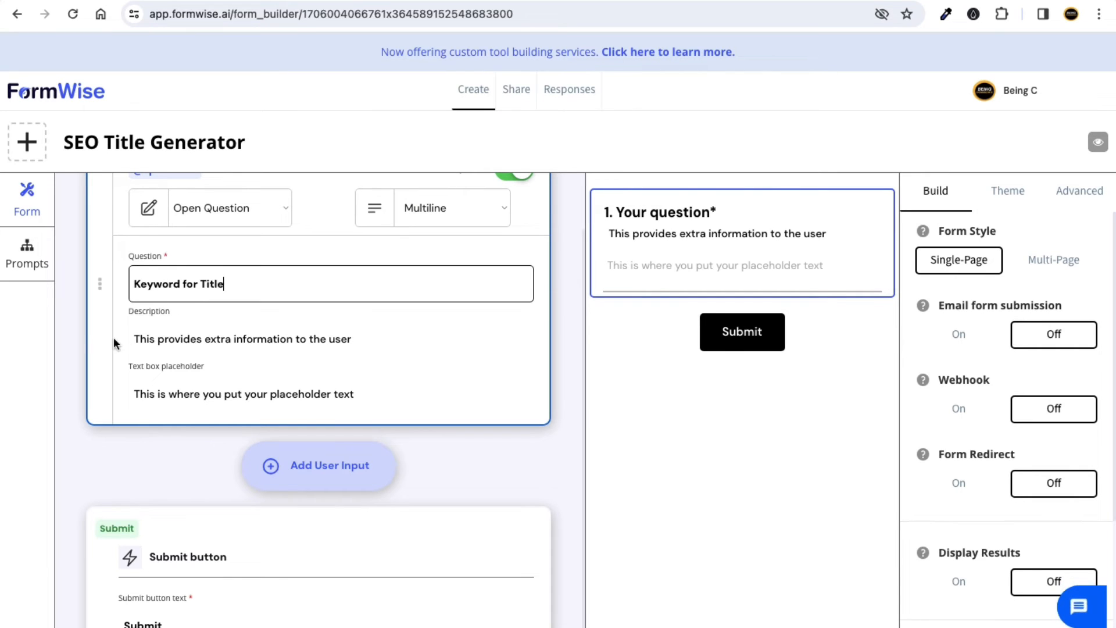
{"action": "left_click", "coordinate": [203, 345]}
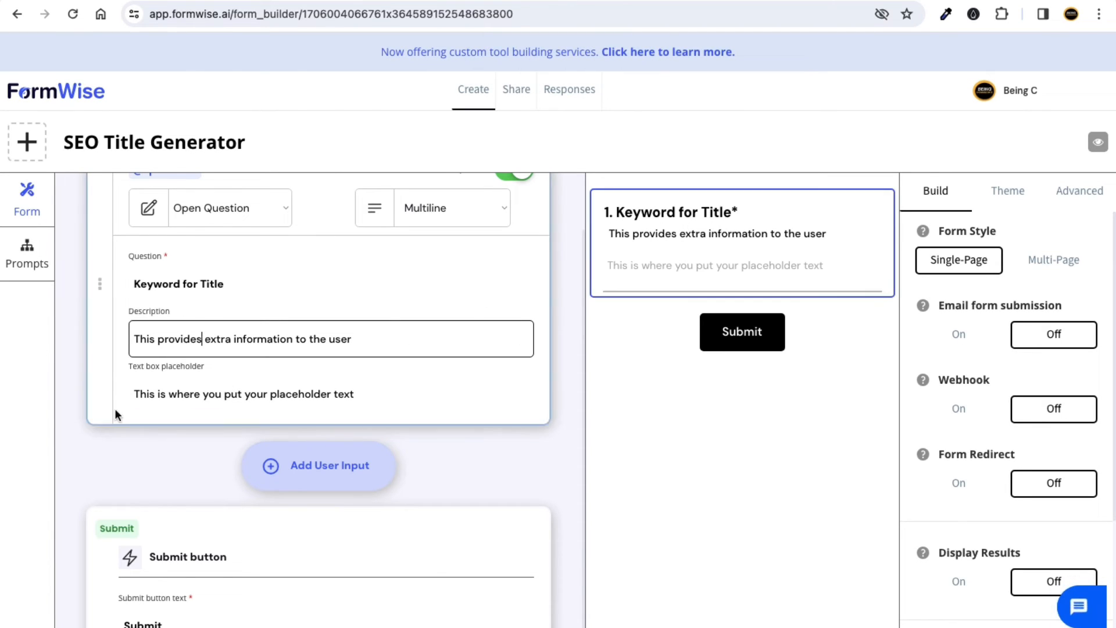
{"action": "triple_click", "coordinate": [194, 341]}
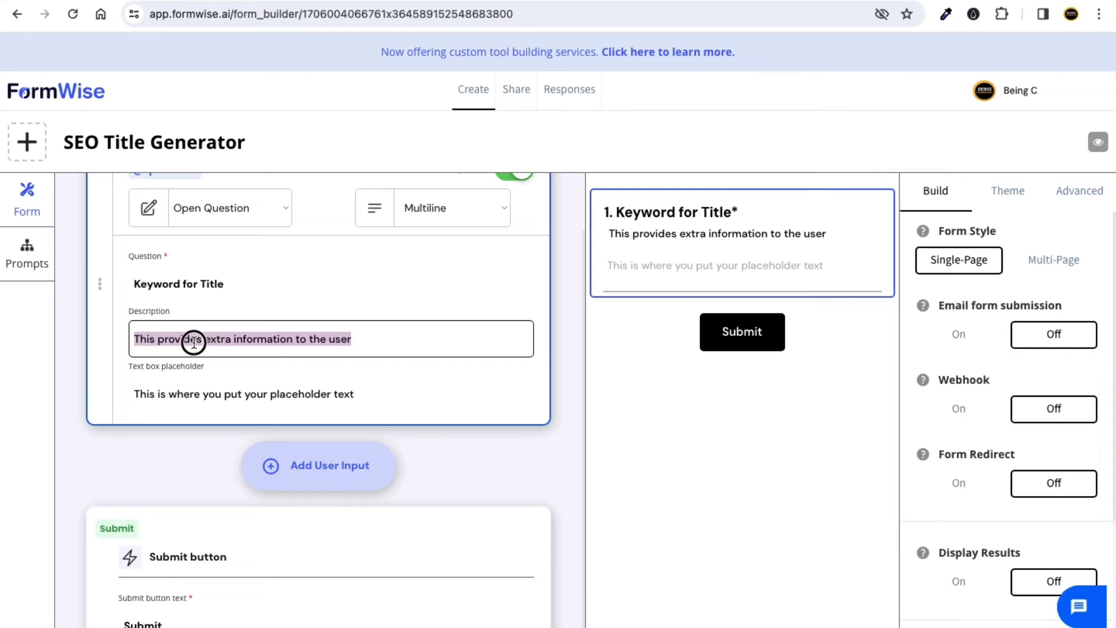
{"action": "type", "text": "P"}
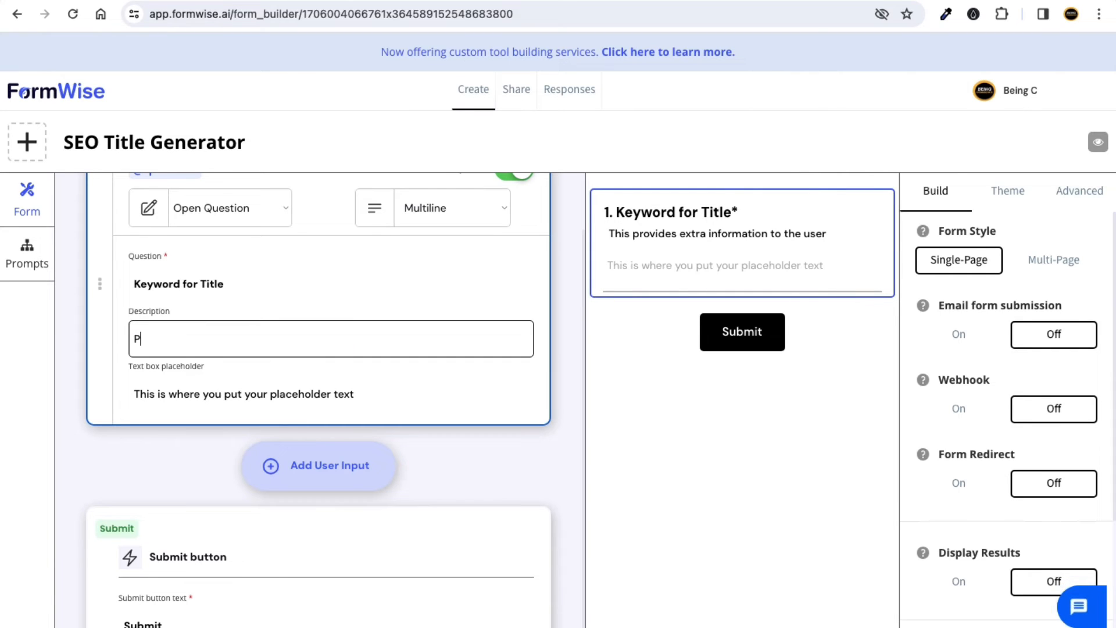
{"action": "type", "text": "lease provide us keyword on which "}
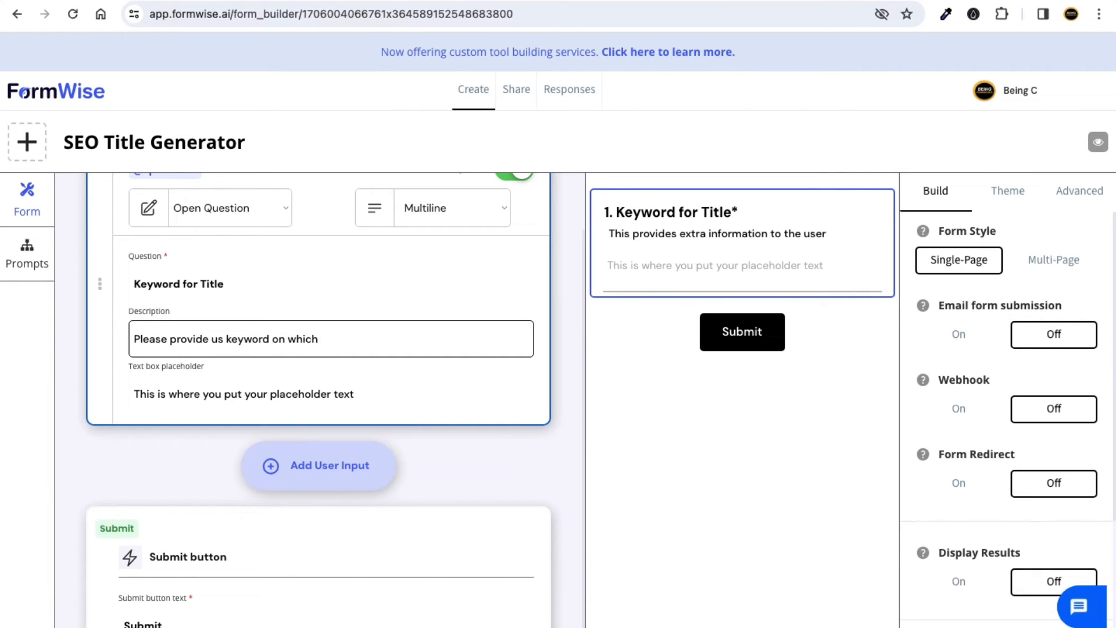
{"action": "type", "text": "you want title"}
{"action": "left_click", "coordinate": [24, 363]}
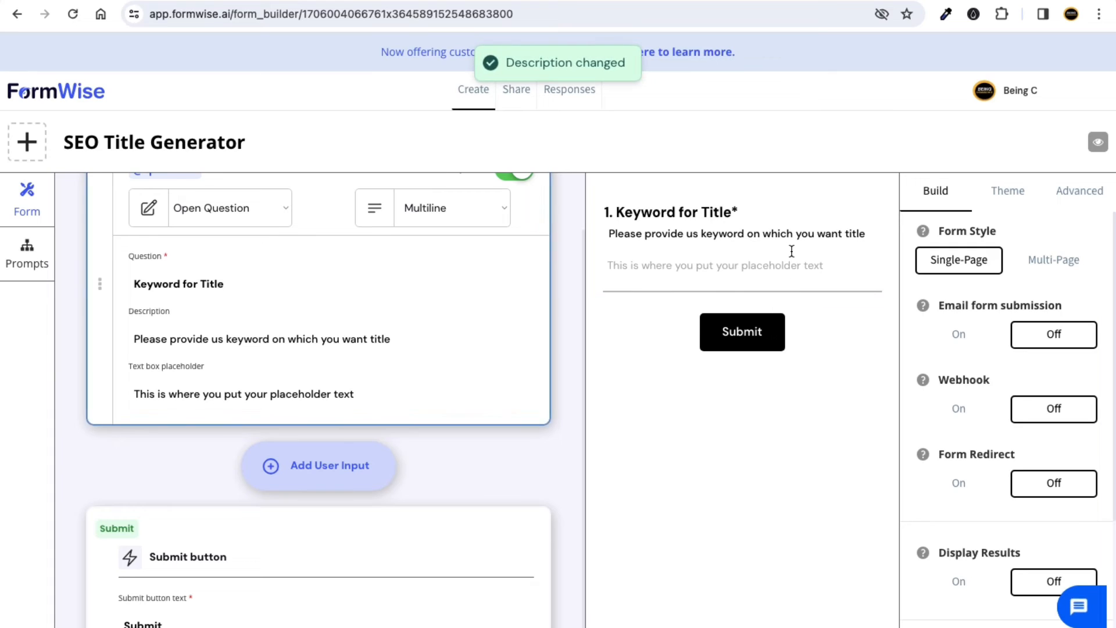
{"action": "left_click_drag", "start_coordinate": [636, 234], "coordinate": [845, 238]}
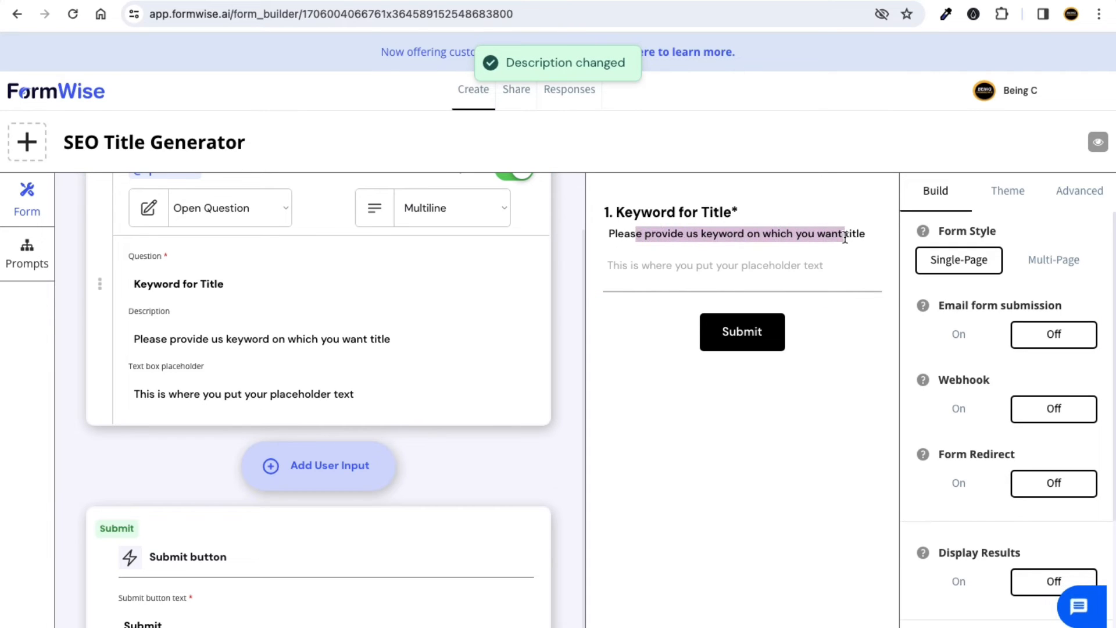
Replace the text box placeholder with 'e.g weight loss'.
{"action": "triple_click", "coordinate": [186, 394]}
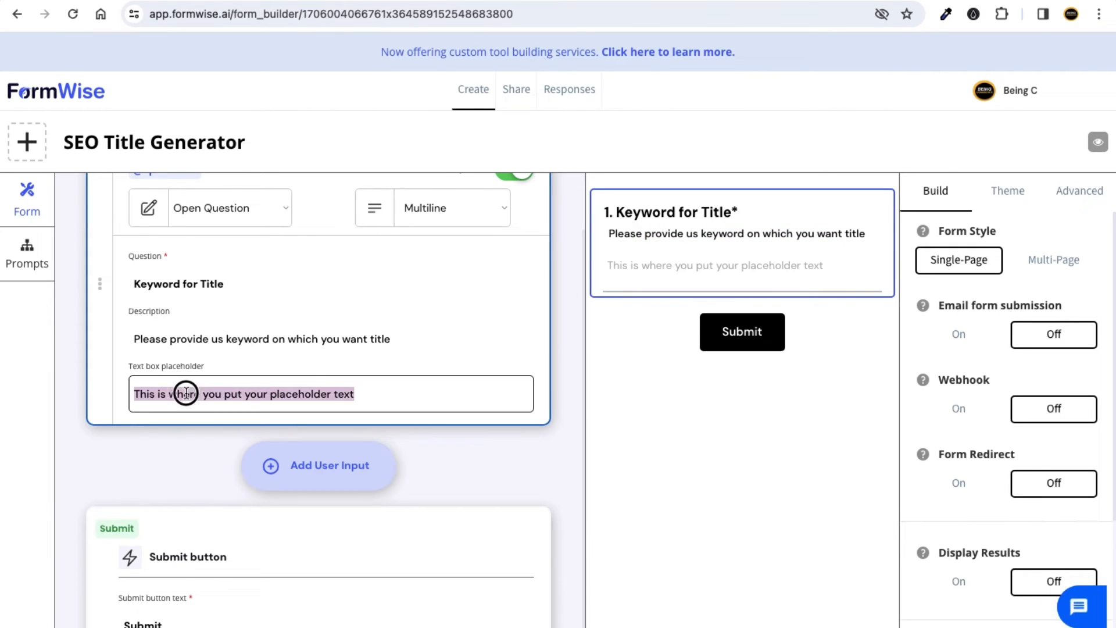
{"action": "key", "text": "BackSpace"}
{"action": "type", "text": "e"}
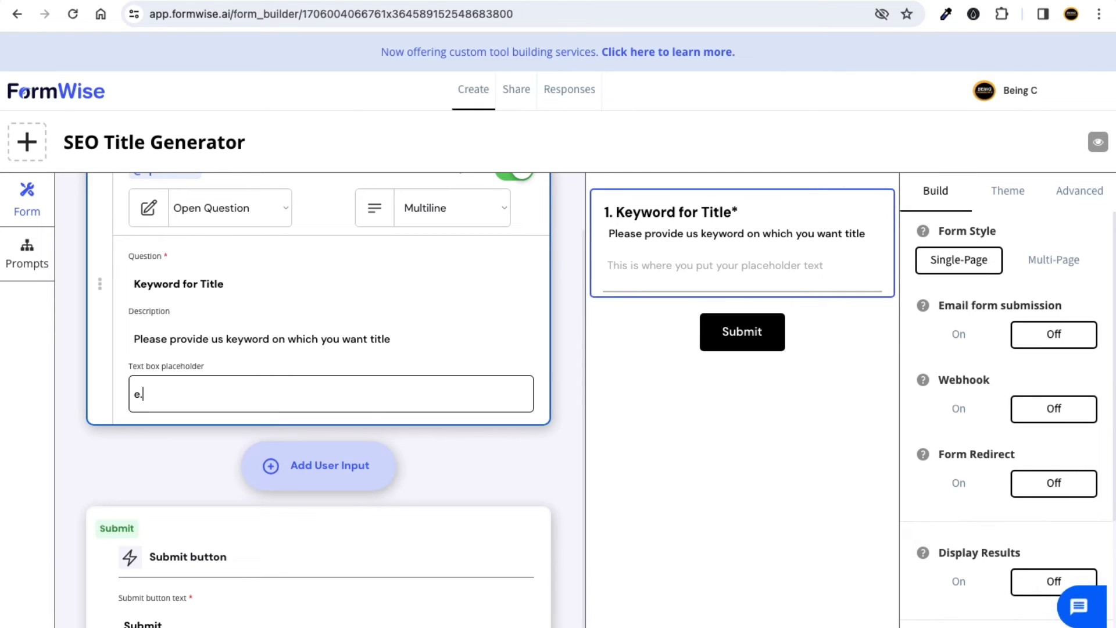
{"action": "type", "text": ".g weight loss"}
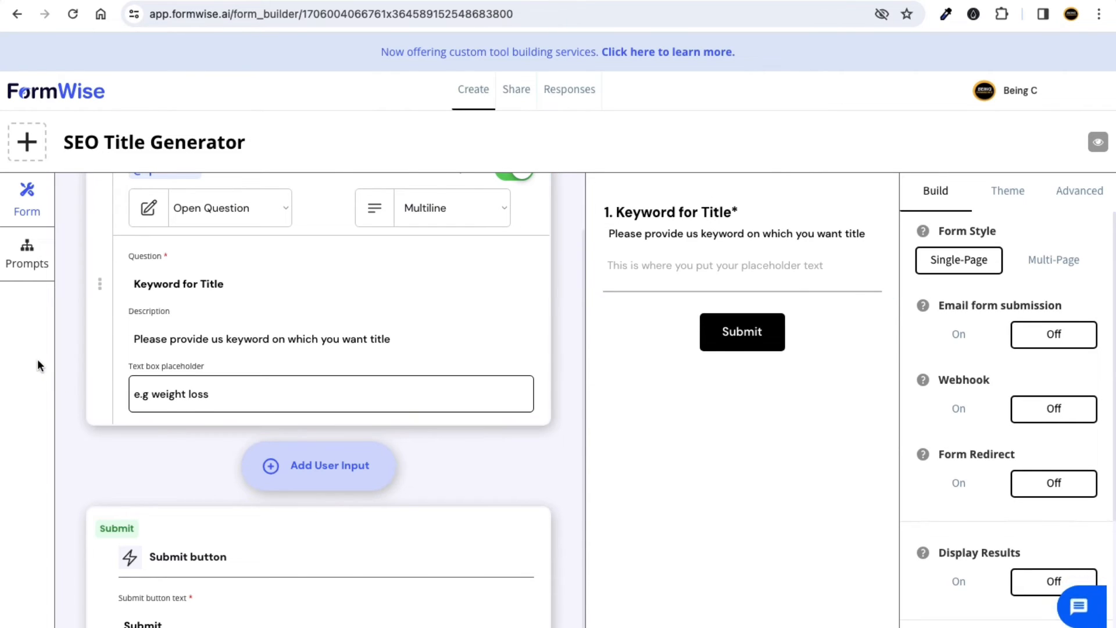
{"action": "left_click", "coordinate": [37, 359]}
{"action": "left_click", "coordinate": [640, 265]}
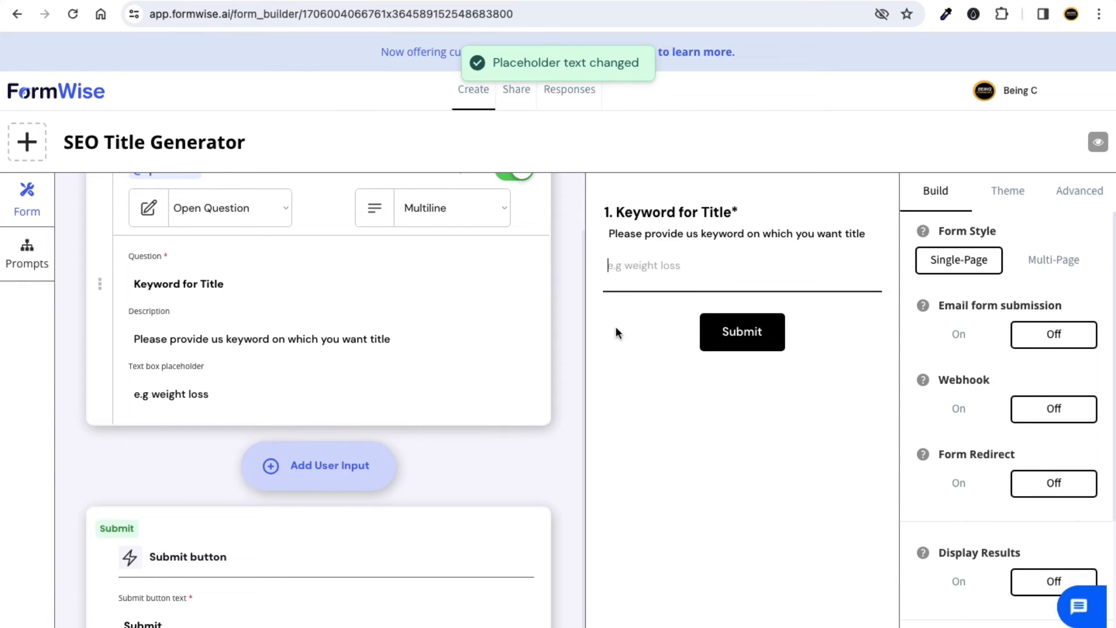
{"action": "scroll", "coordinate": [372, 425], "scroll_direction": "down", "scroll_amount": 1}
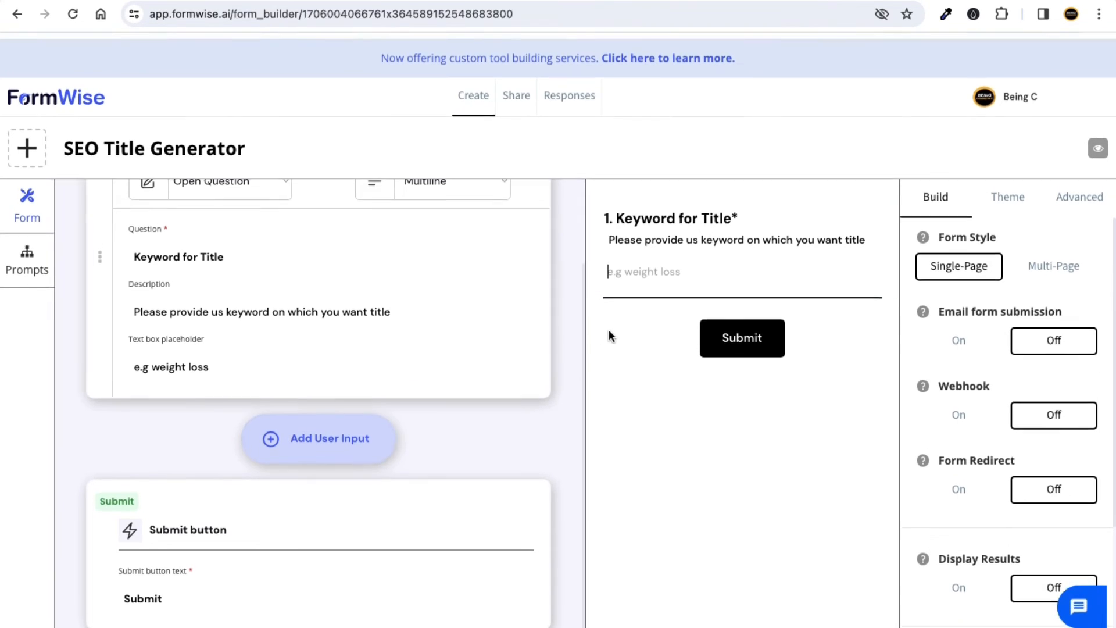
After viewing Theme options, switch Display Results to On under Build and go to Prompts.
{"action": "left_click", "coordinate": [1010, 192]}
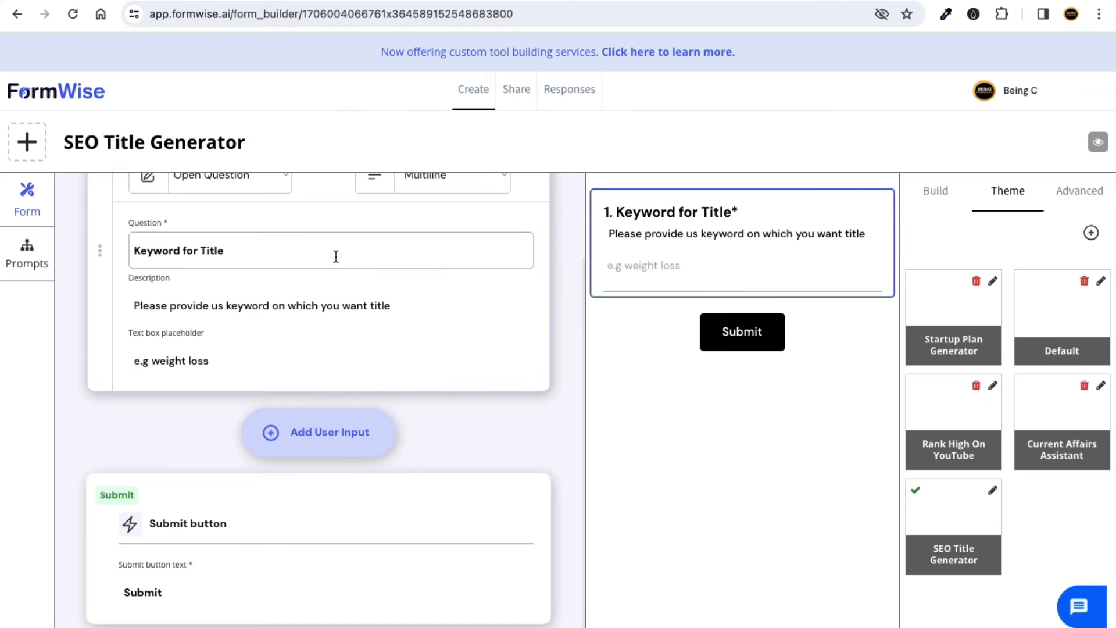
{"action": "scroll", "coordinate": [279, 262], "scroll_direction": "up", "scroll_amount": 2}
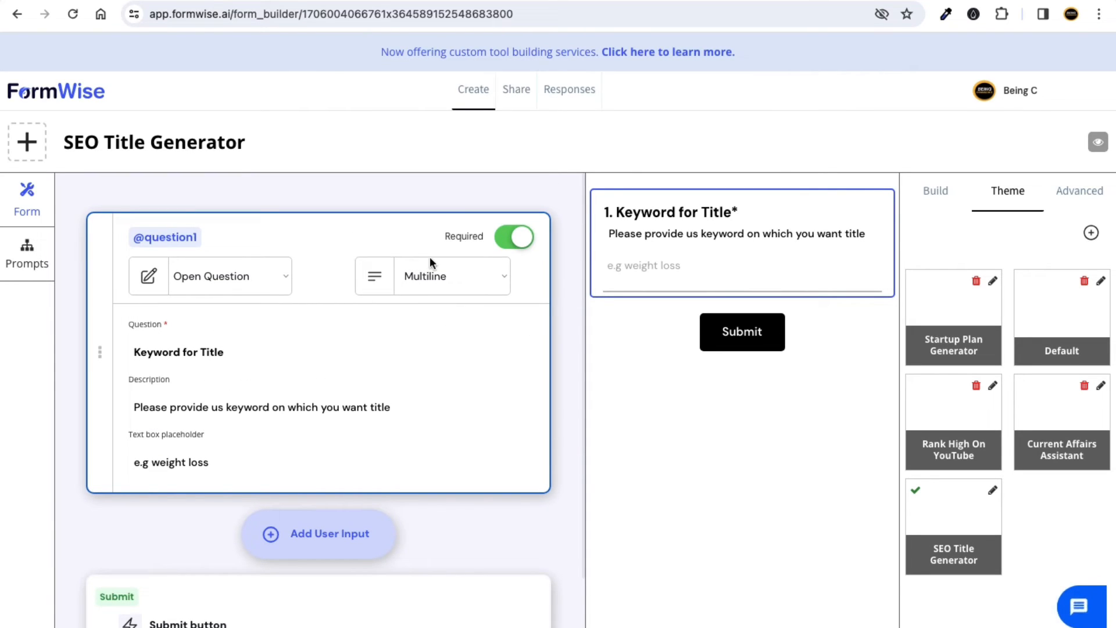
{"action": "left_click", "coordinate": [935, 192]}
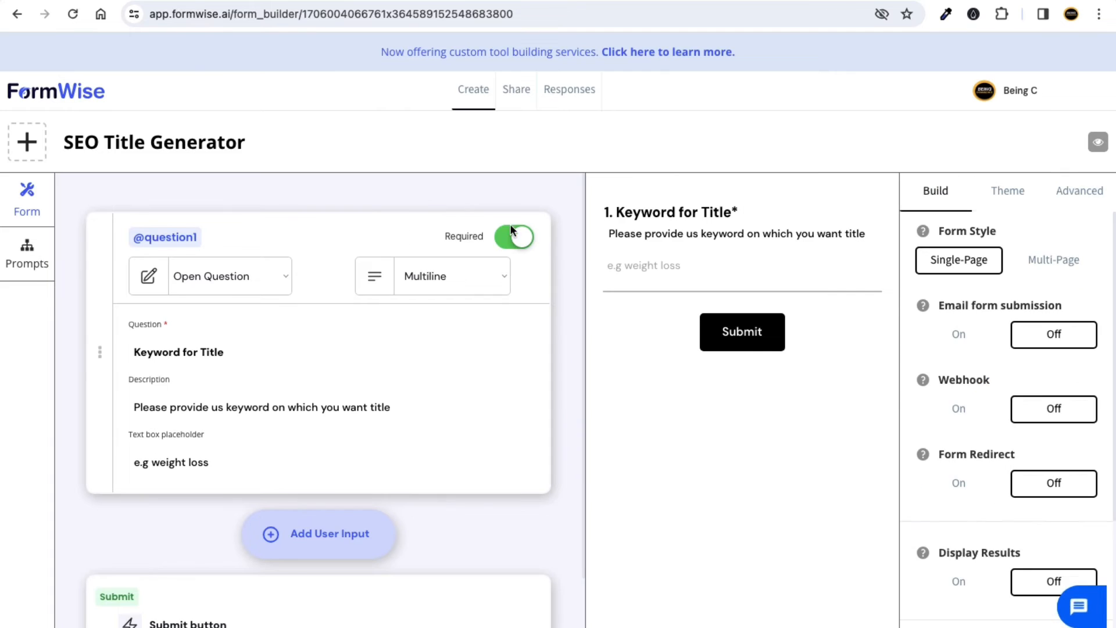
{"action": "scroll", "coordinate": [1012, 314], "scroll_direction": "down", "scroll_amount": 3}
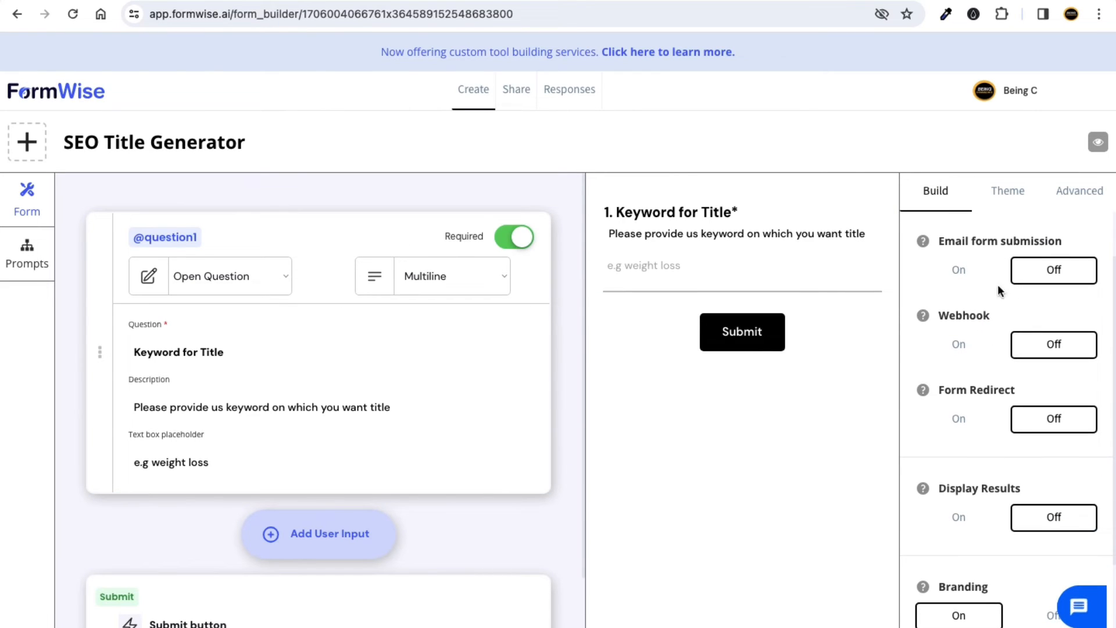
{"action": "scroll", "coordinate": [965, 279], "scroll_direction": "down", "scroll_amount": 5}
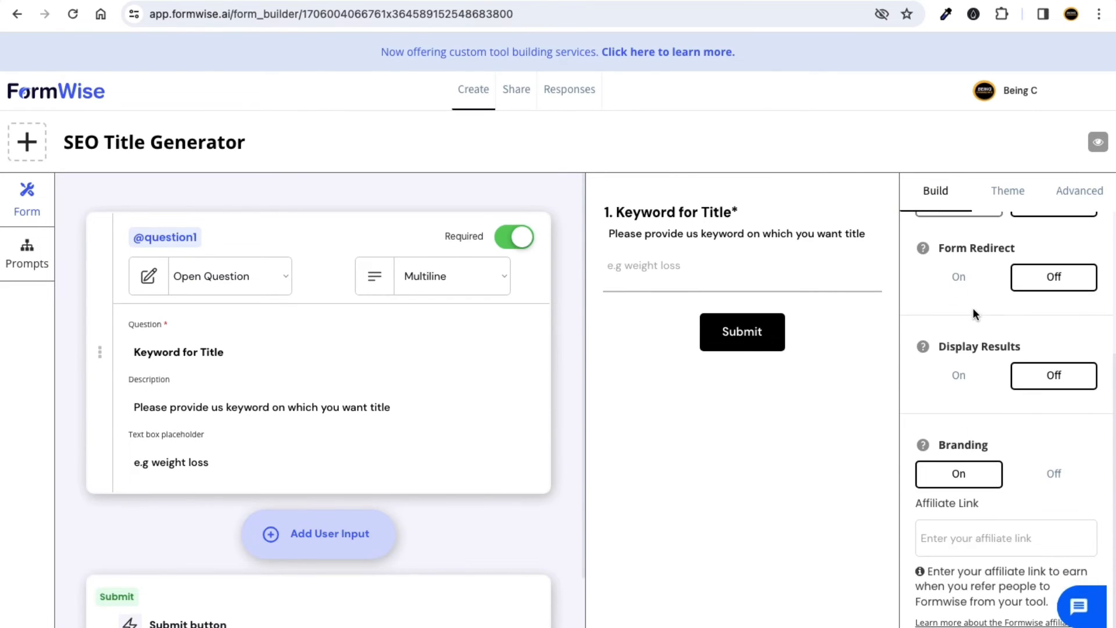
{"action": "left_click", "coordinate": [968, 376]}
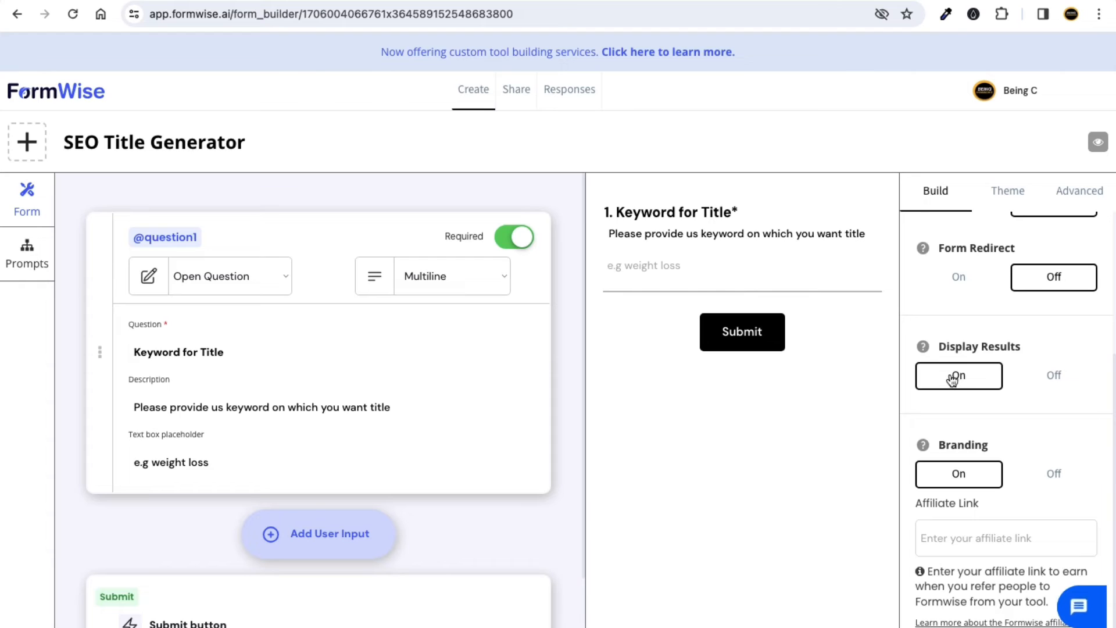
{"action": "left_click", "coordinate": [299, 219]}
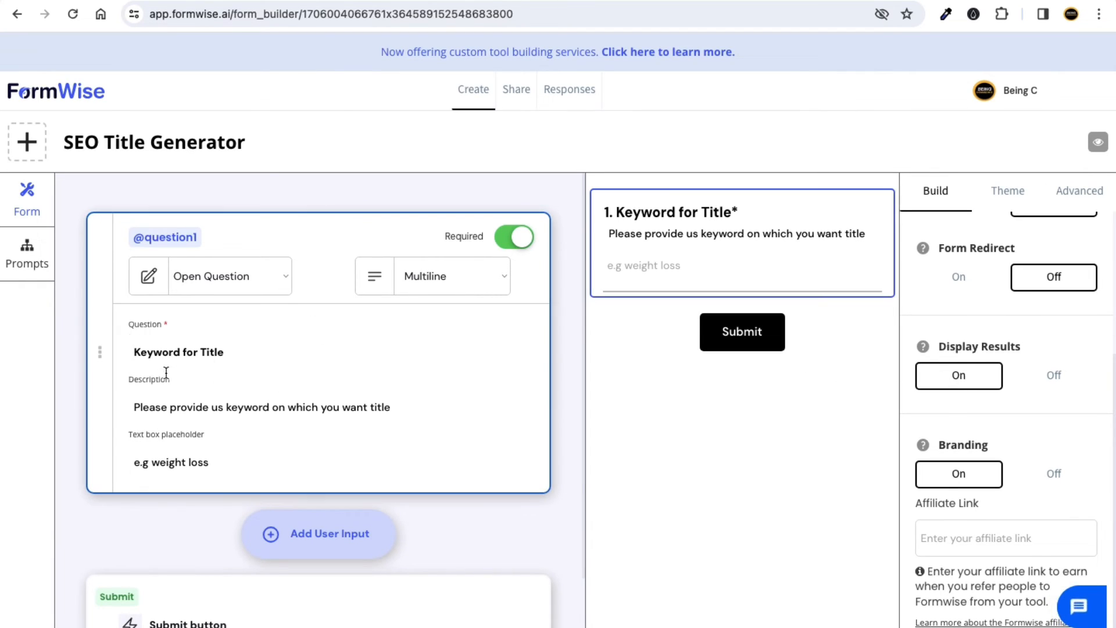
{"action": "left_click", "coordinate": [26, 265]}
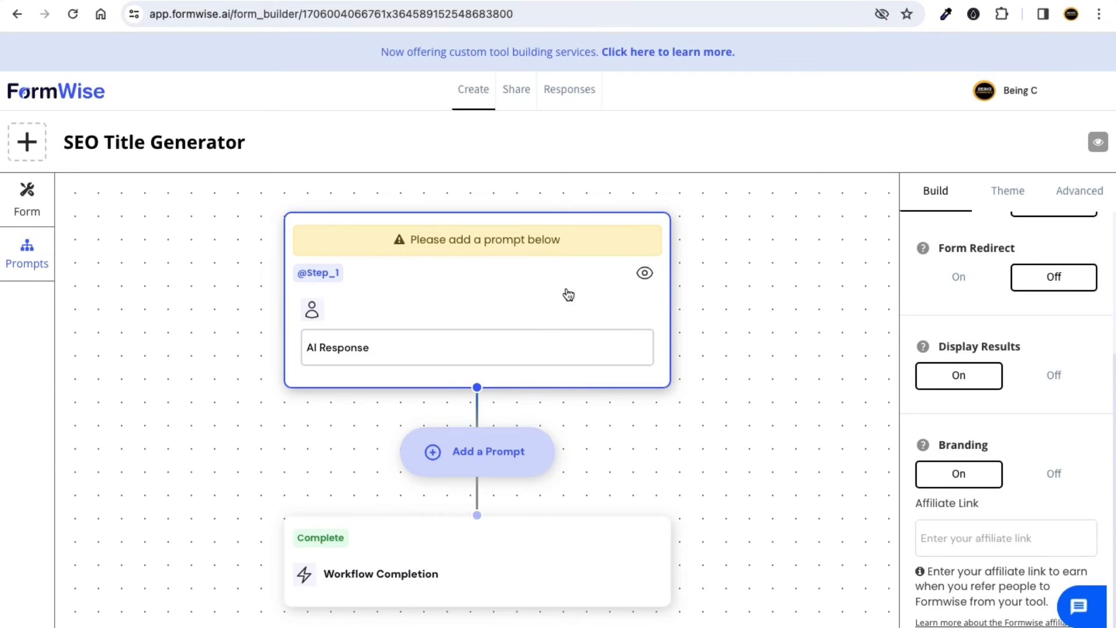
Name the Step_1 prompt 'SEO Title Generator'.
{"action": "left_click", "coordinate": [495, 287]}
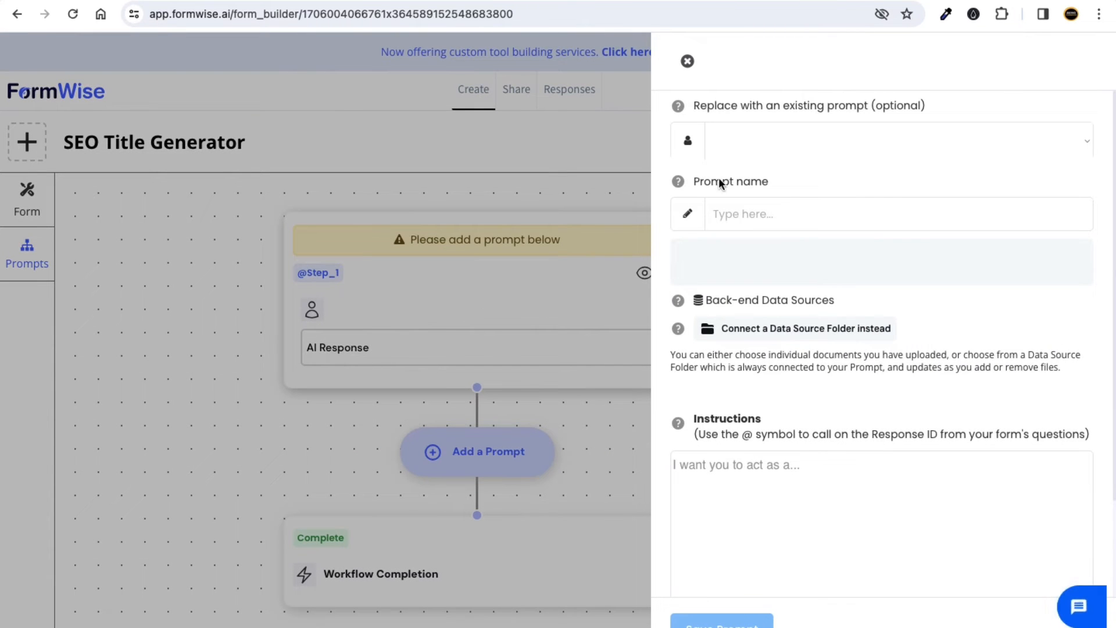
{"action": "left_click", "coordinate": [737, 216]}
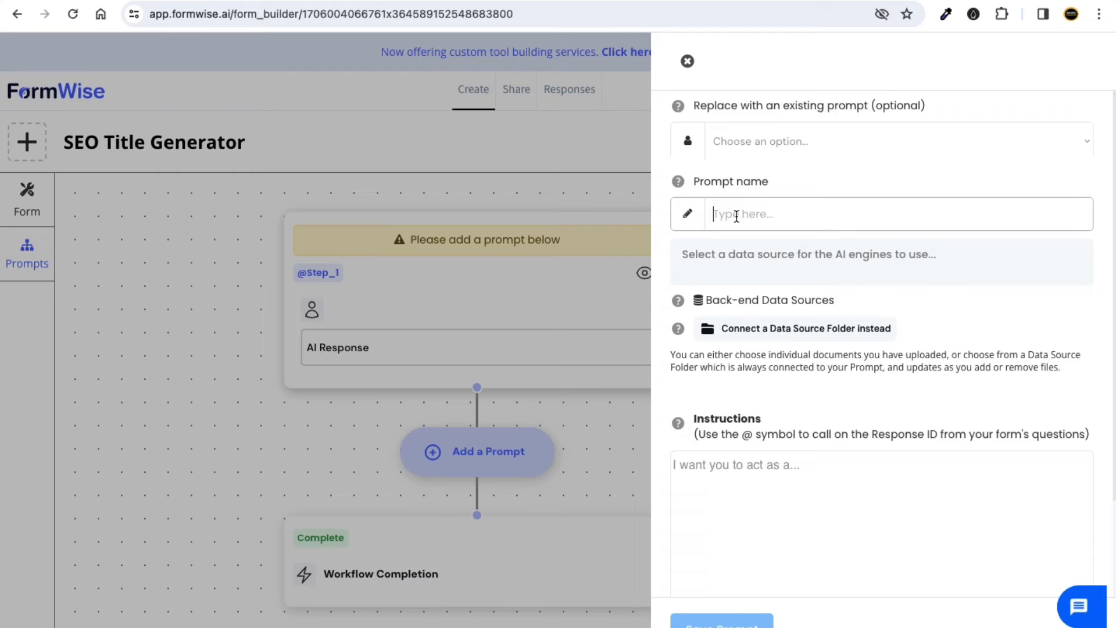
{"action": "type", "text": "SEO T"}
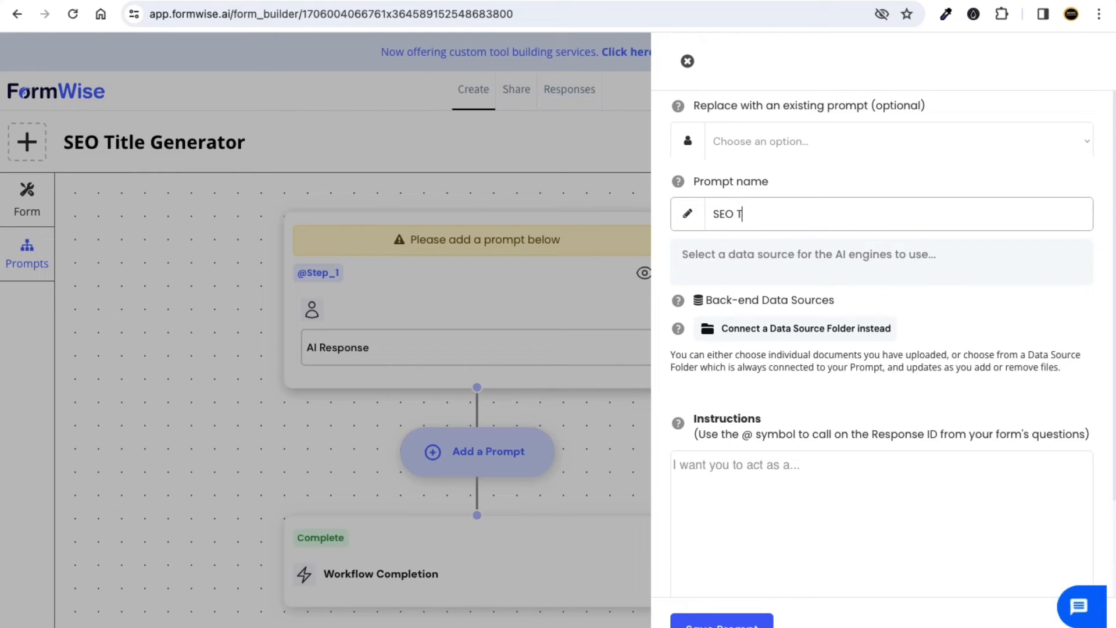
{"action": "type", "text": "ITLle Generator"}
{"action": "scroll", "coordinate": [767, 407], "scroll_direction": "down", "scroll_amount": 2}
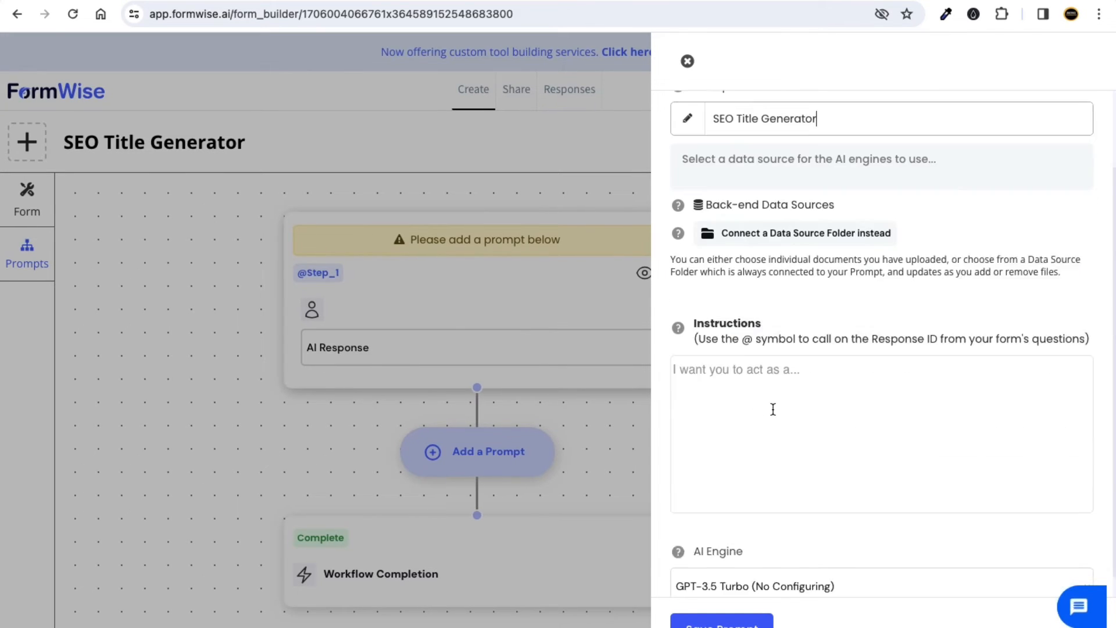
Write instructions asking for an SEO title from the question1 keyword, then start a new tab to app.fo.
{"action": "left_click", "coordinate": [728, 366]}
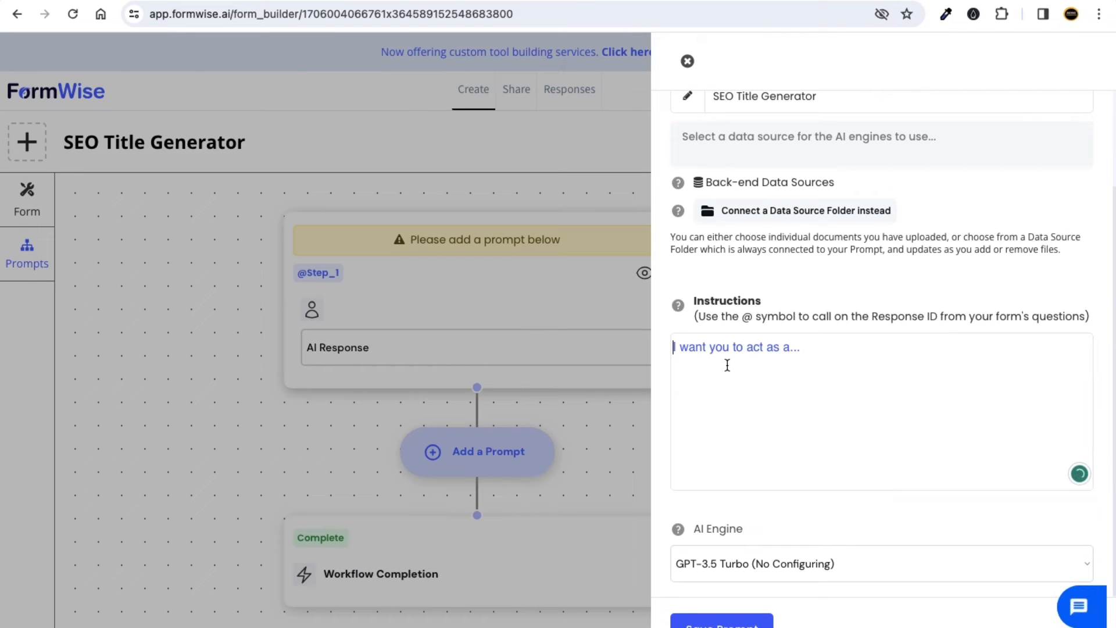
{"action": "type", "text": "You are e"}
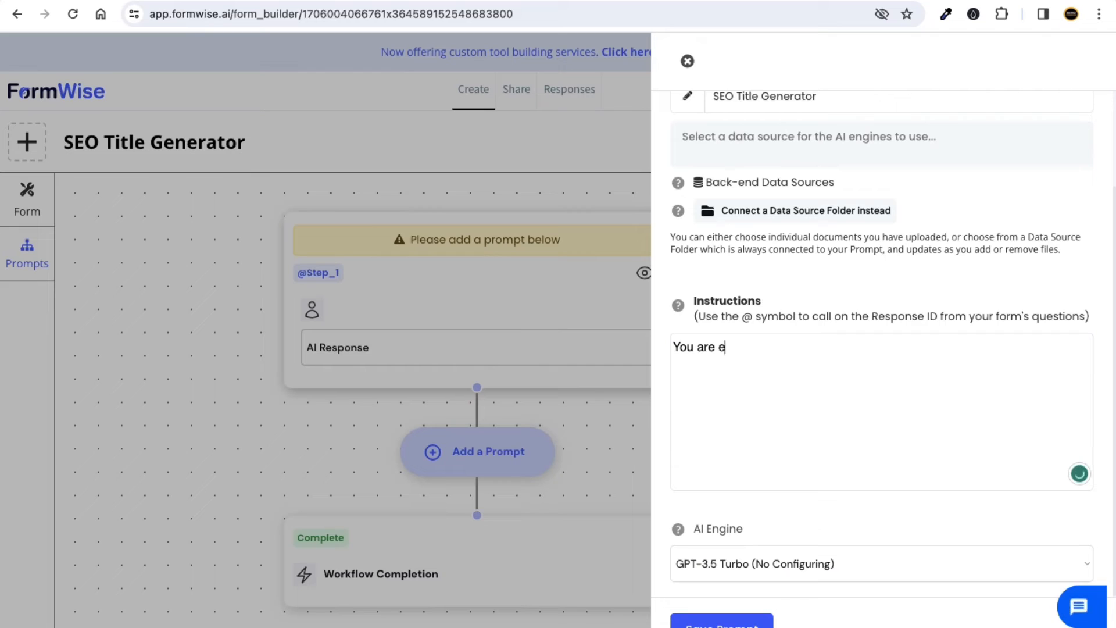
{"action": "type", "text": "xpert in generation SEO T"}
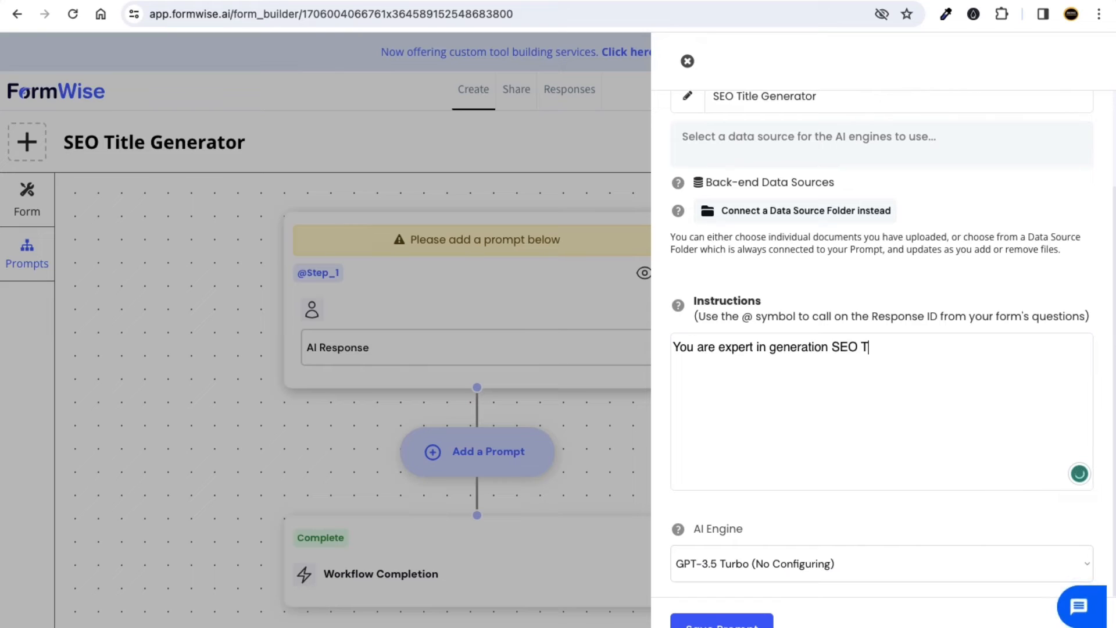
{"action": "type", "text": "itle on the basis of"}
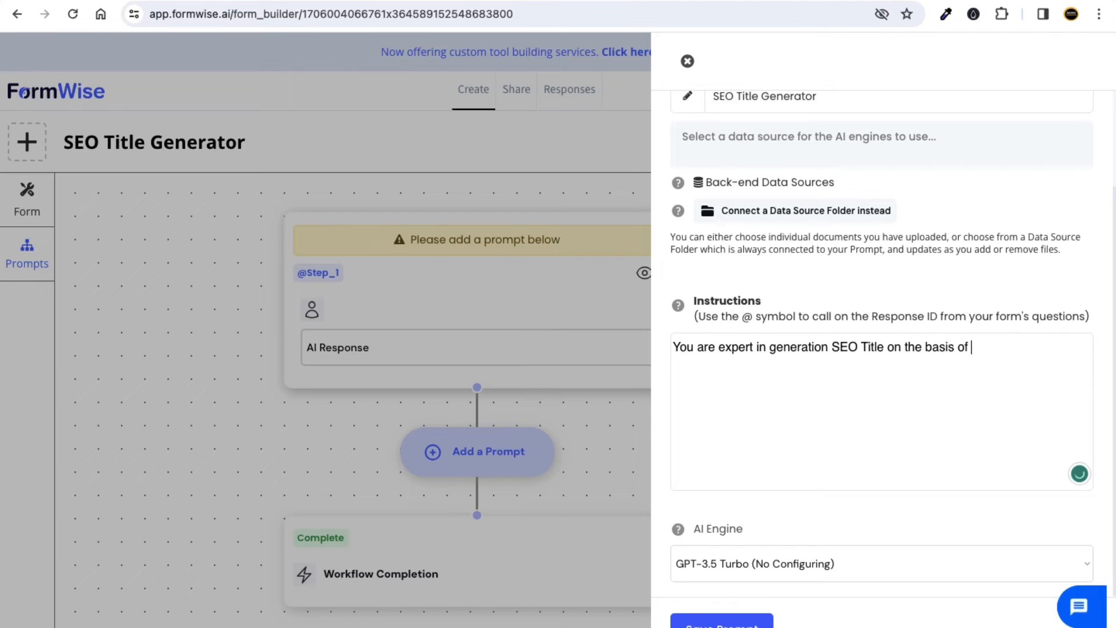
{"action": "type", "text": " keyword. S"}
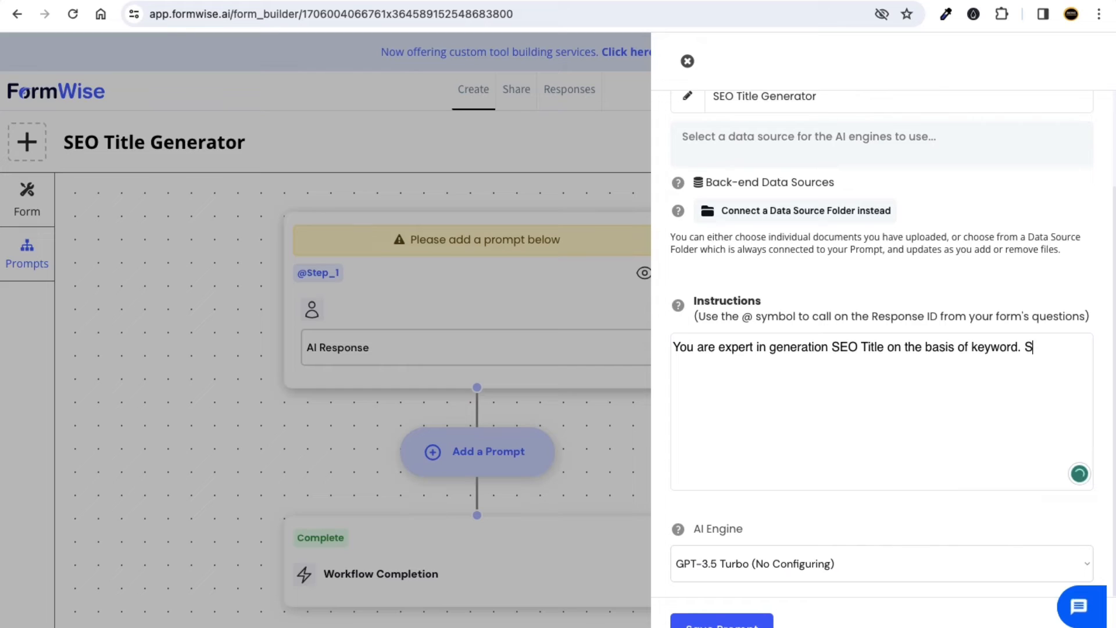
{"action": "type", "text": "o when any user will"}
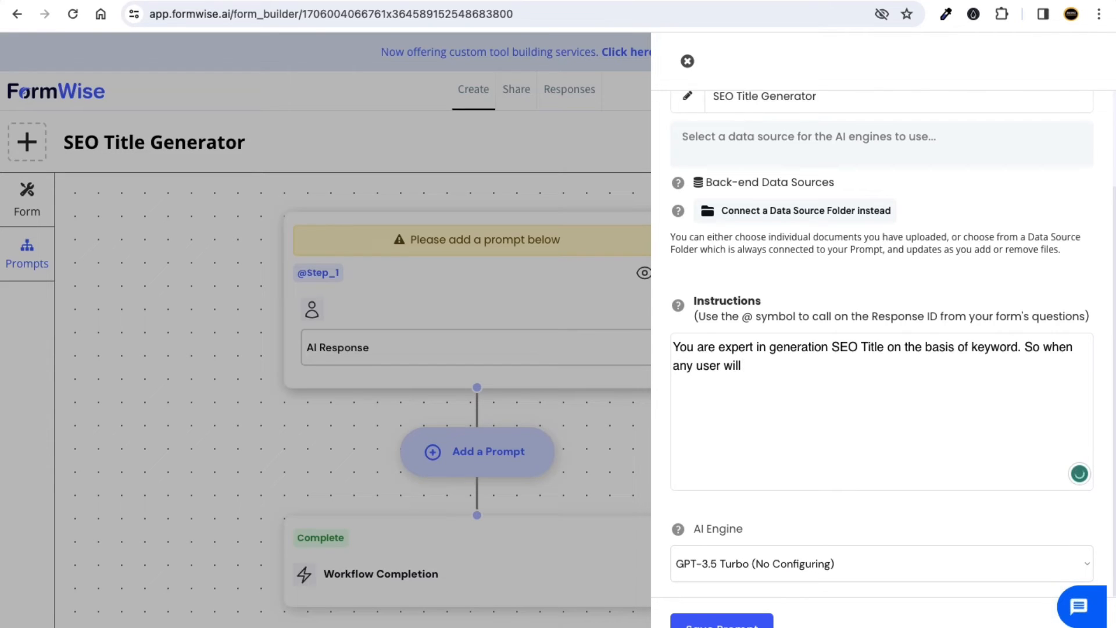
{"action": "type", "text": " give keyword on @"}
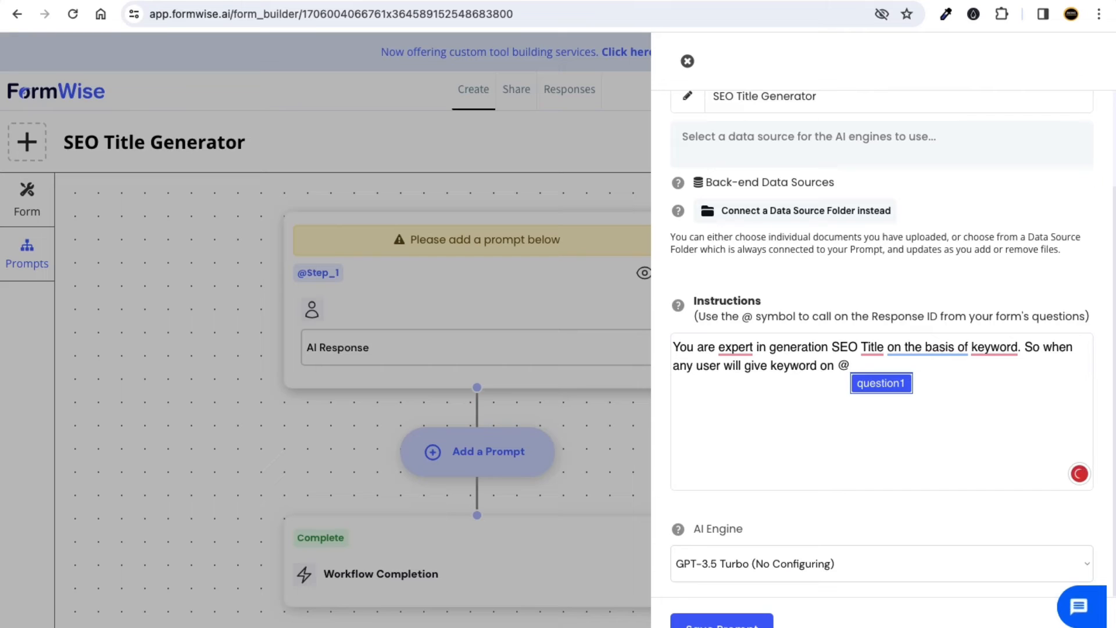
{"action": "left_click", "coordinate": [877, 384]}
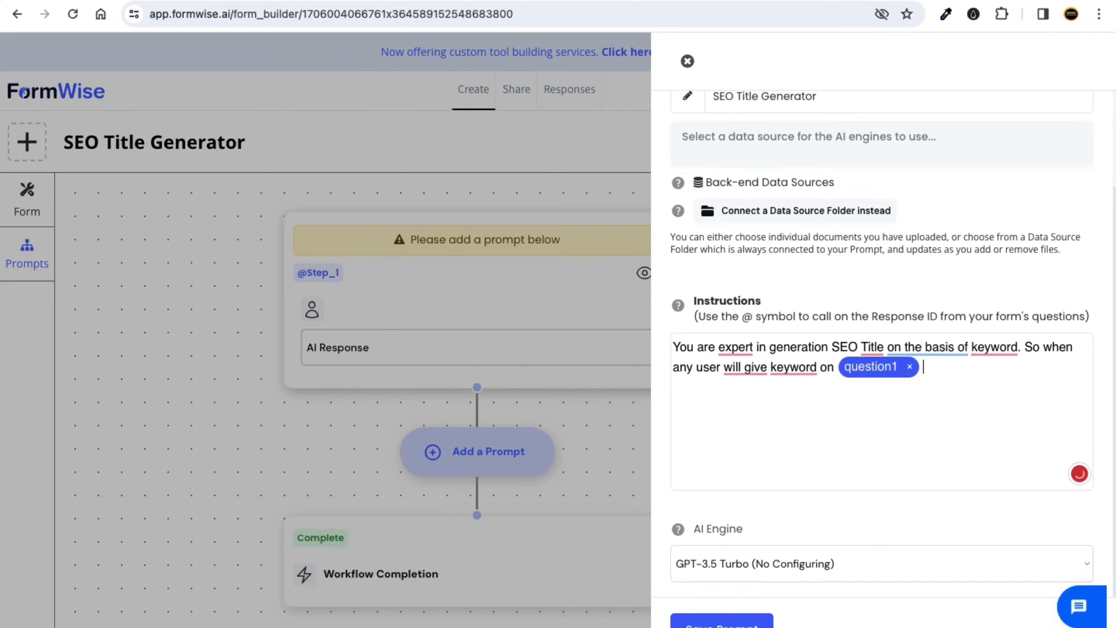
{"action": "key", "text": "ctrl+t"}
{"action": "type", "text": "app"}
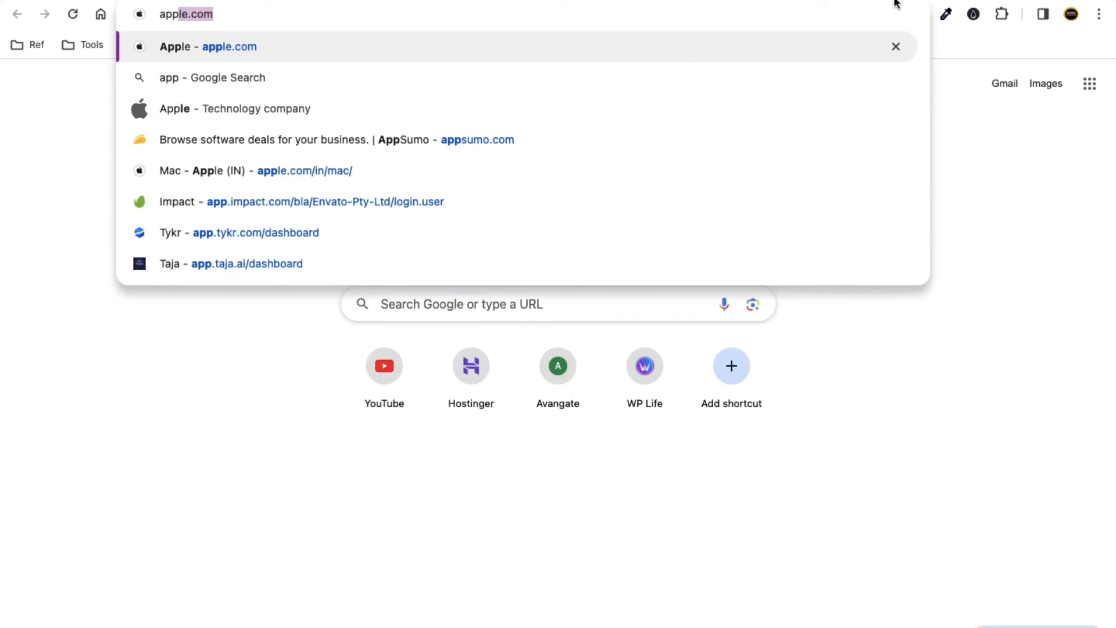
{"action": "type", "text": ".fo"}
Load the FormWise home page and reopen the SEO Title Generator tool for editing.
{"action": "key", "text": "Return"}
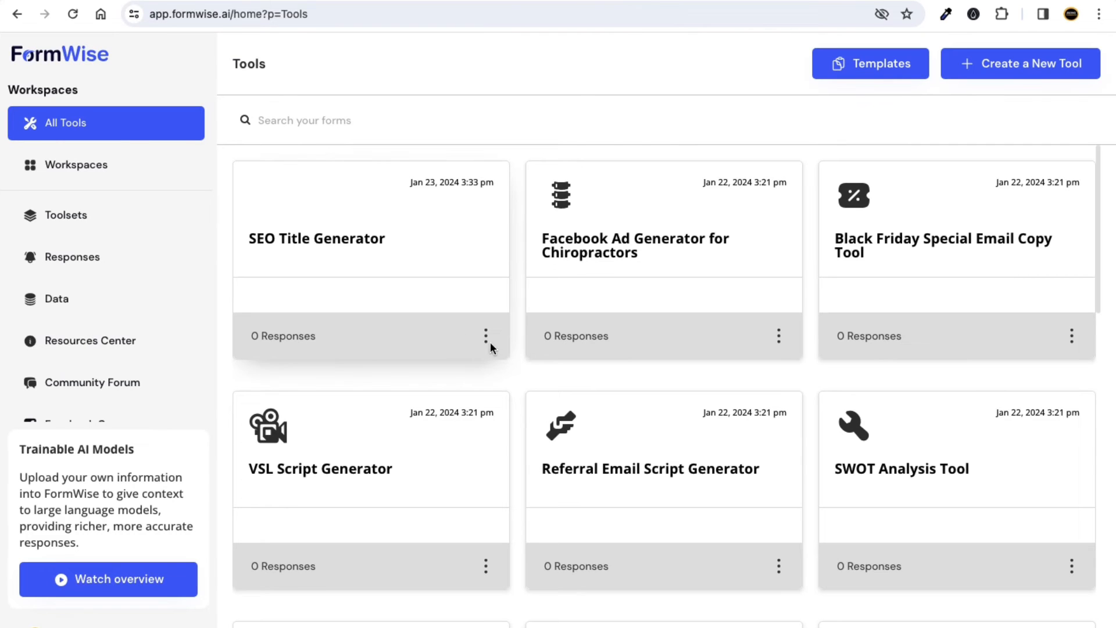
{"action": "left_click", "coordinate": [487, 338]}
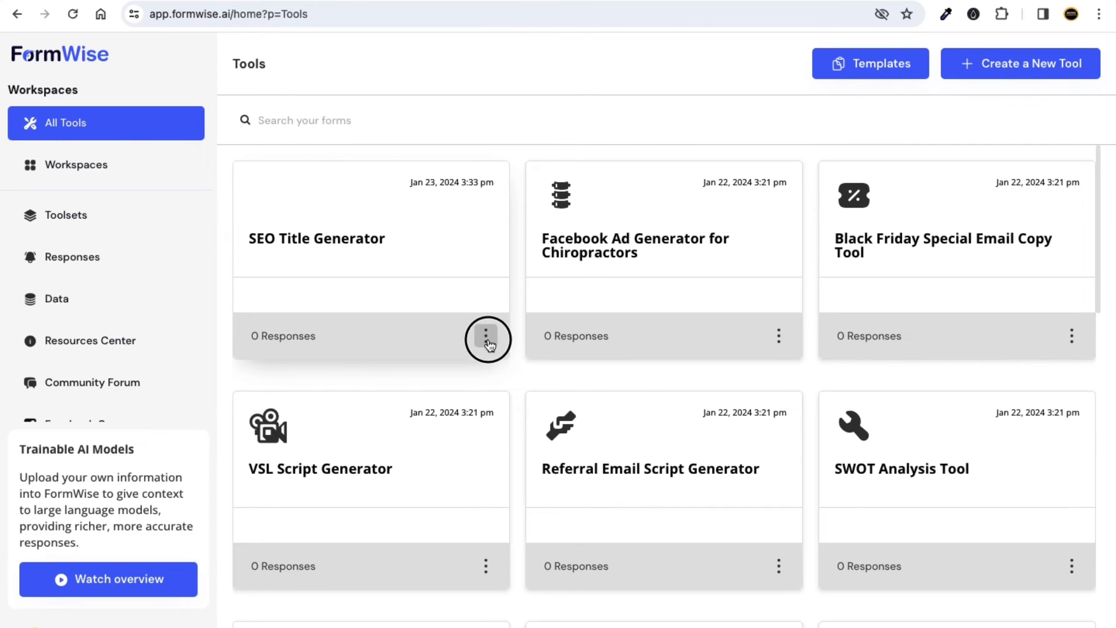
{"action": "left_click", "coordinate": [525, 366]}
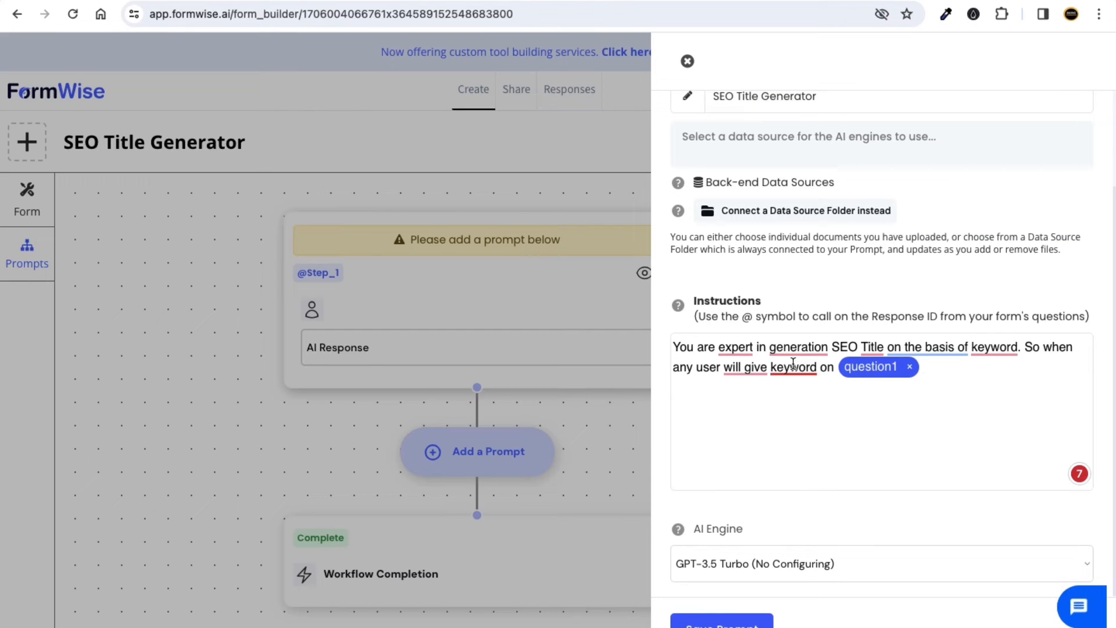
Accept Grammarly fixes: 'an expert', 'generating', 'based on', 'titles', 'keywords', 'gives'.
{"action": "mouse_move", "coordinate": [739, 350]}
{"action": "left_click", "coordinate": [746, 394]}
{"action": "mouse_move", "coordinate": [809, 355]}
{"action": "left_click", "coordinate": [819, 393]}
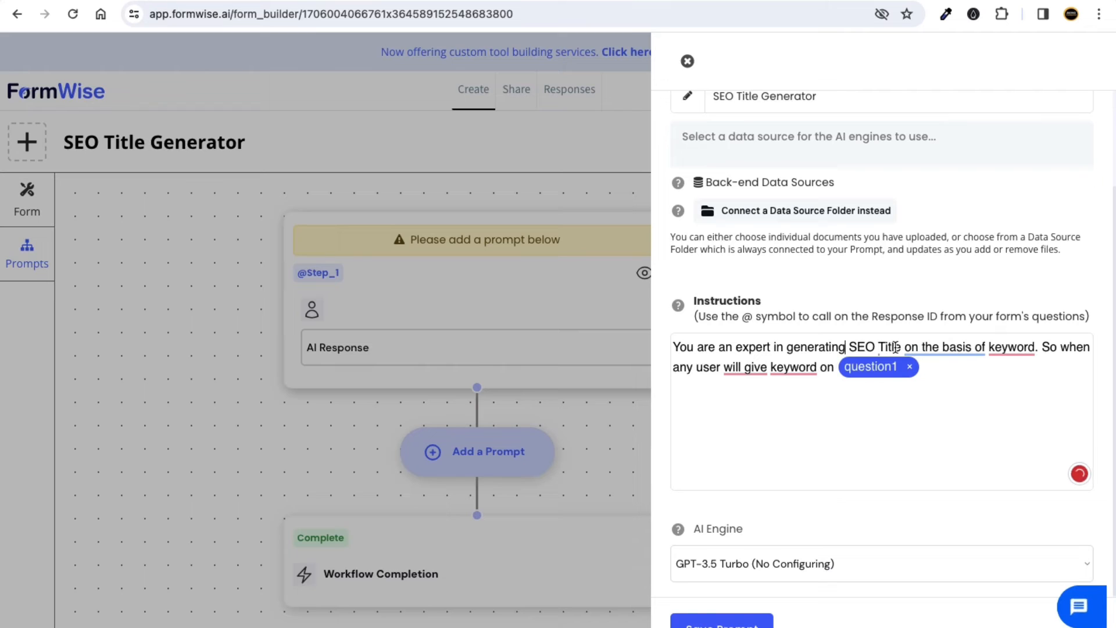
{"action": "mouse_move", "coordinate": [942, 348]}
{"action": "left_click", "coordinate": [938, 379]}
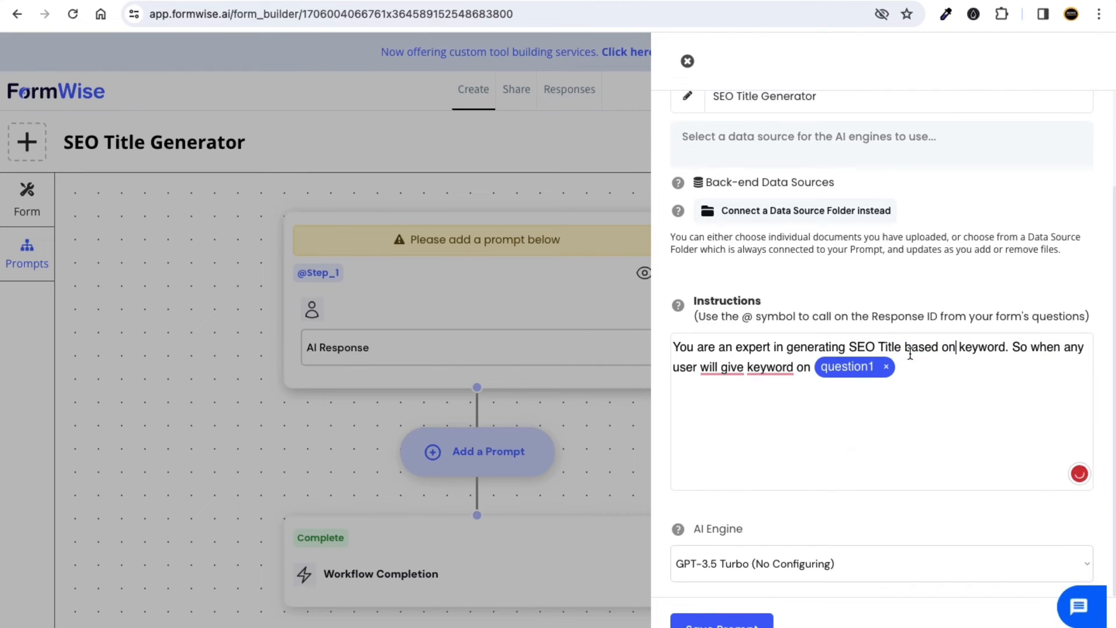
{"action": "mouse_move", "coordinate": [893, 345]}
{"action": "left_click", "coordinate": [898, 391]}
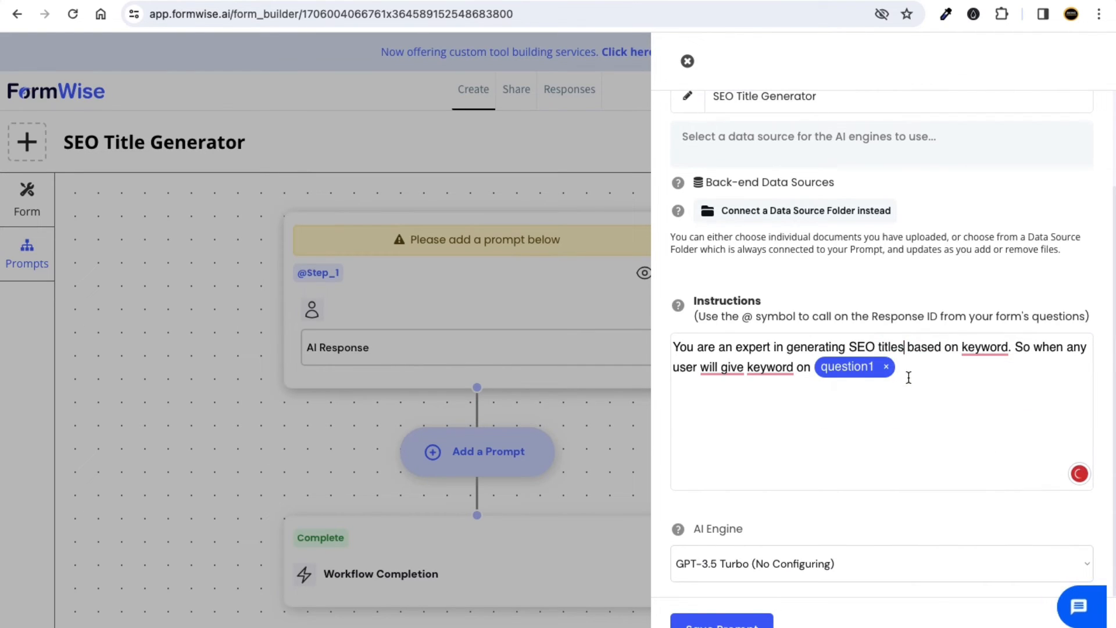
{"action": "mouse_move", "coordinate": [989, 358]}
{"action": "left_click", "coordinate": [982, 392]}
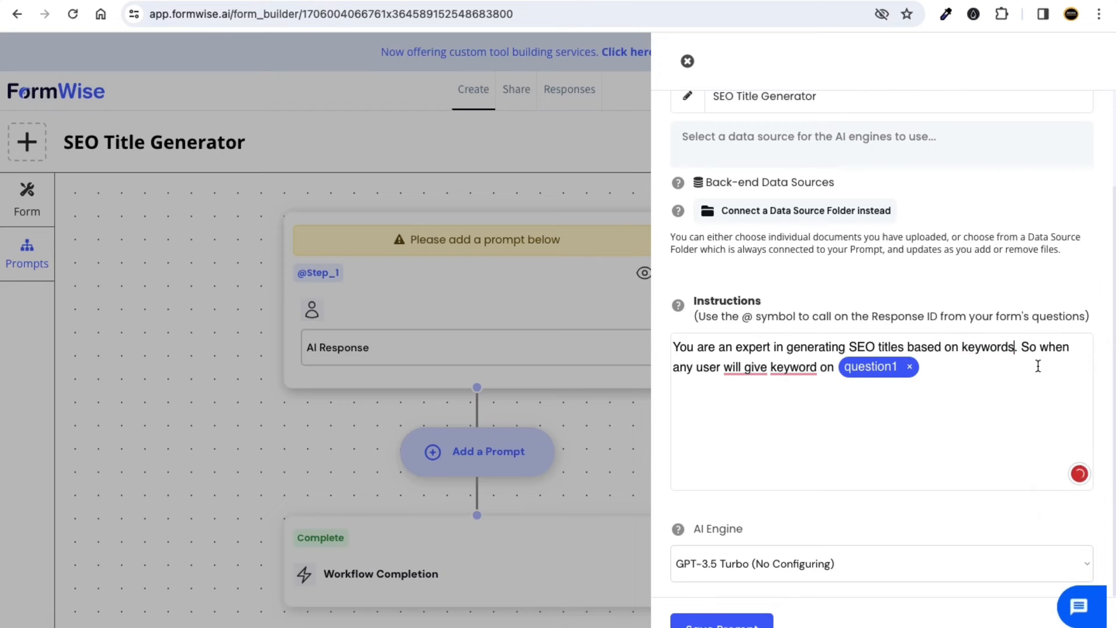
{"action": "mouse_move", "coordinate": [751, 372]}
{"action": "left_click", "coordinate": [747, 416]}
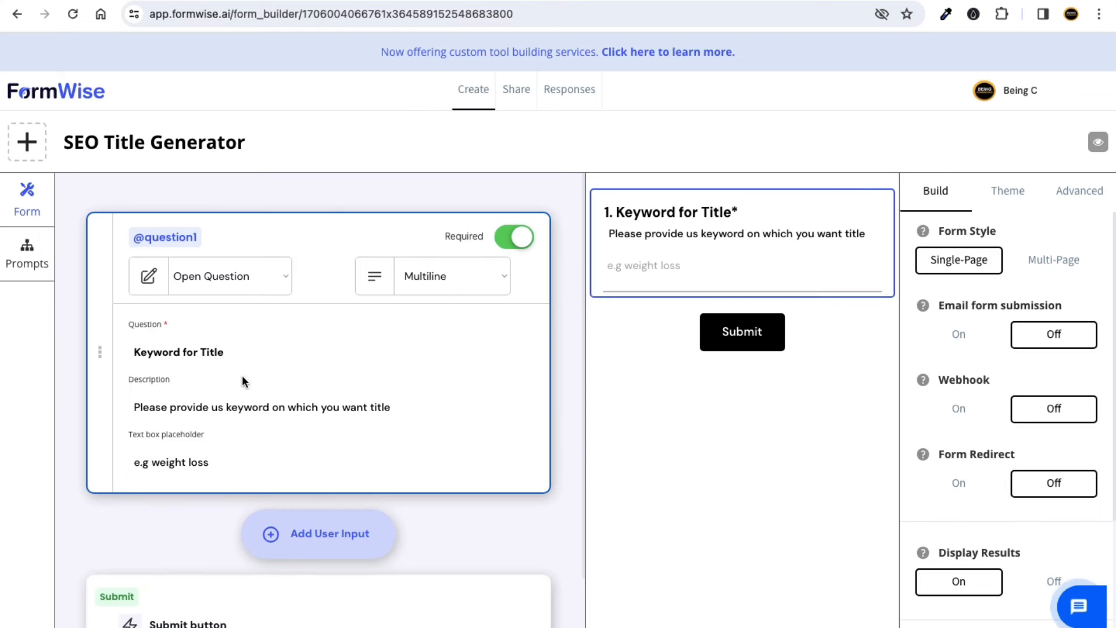
Test-type in the preview keyword field, remove it, and end the instructions with 'so generate title on that.'.
{"action": "left_click", "coordinate": [651, 272]}
{"action": "type", "text": "fg"}
{"action": "double_click", "coordinate": [619, 268]}
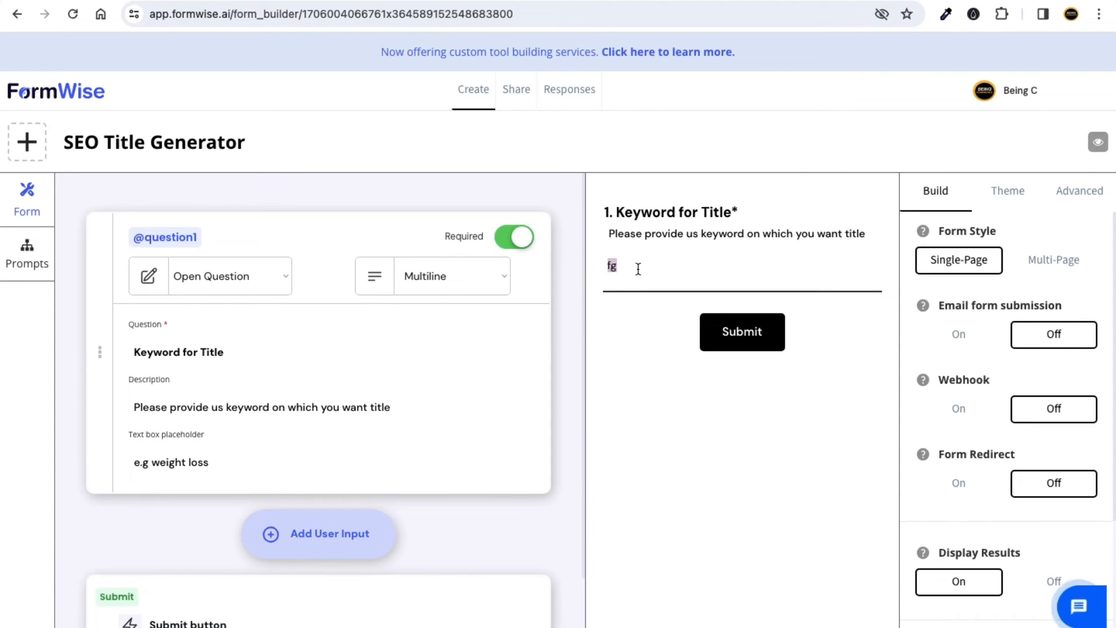
{"action": "key", "text": "BackSpace"}
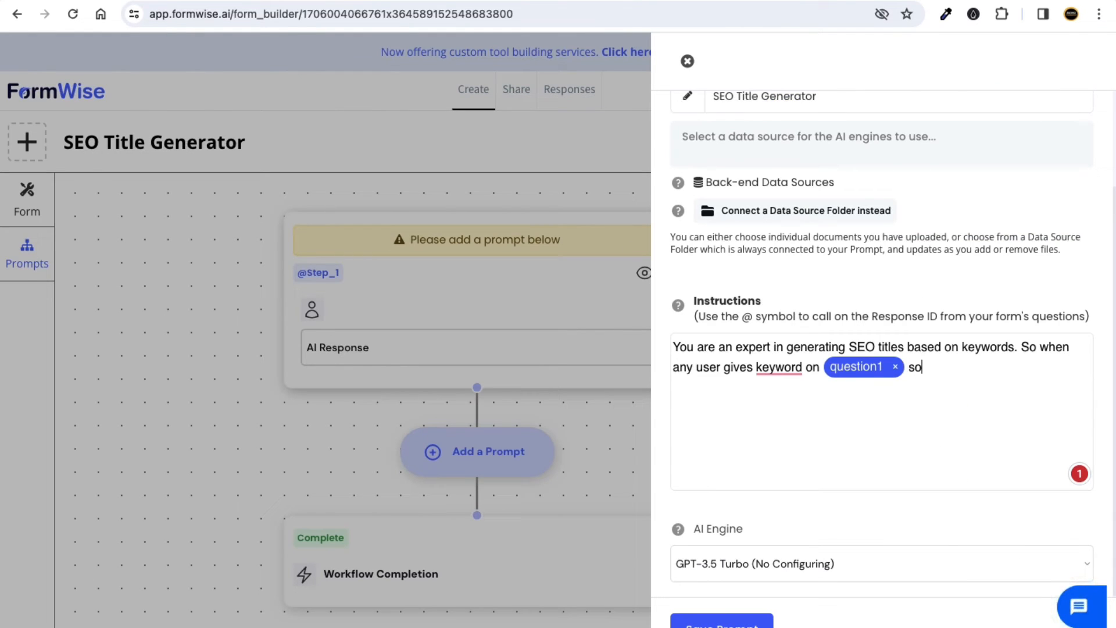
{"action": "type", "text": "gene"}
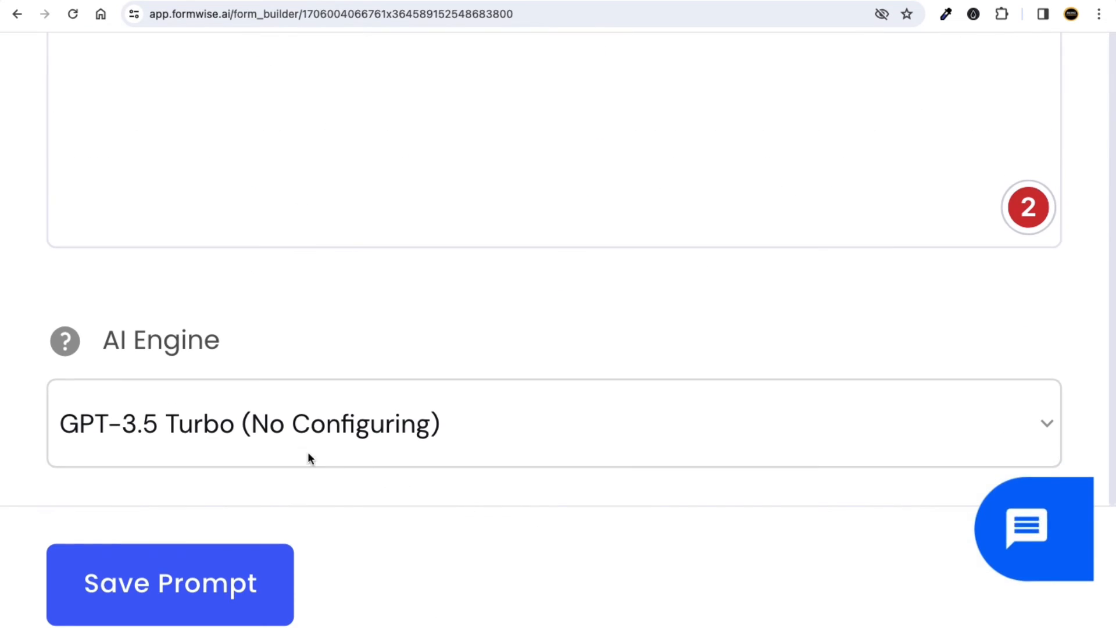
Keep GPT-3.5 Turbo (No Configuring) as the AI engine and save the prompt.
{"action": "left_click", "coordinate": [235, 424]}
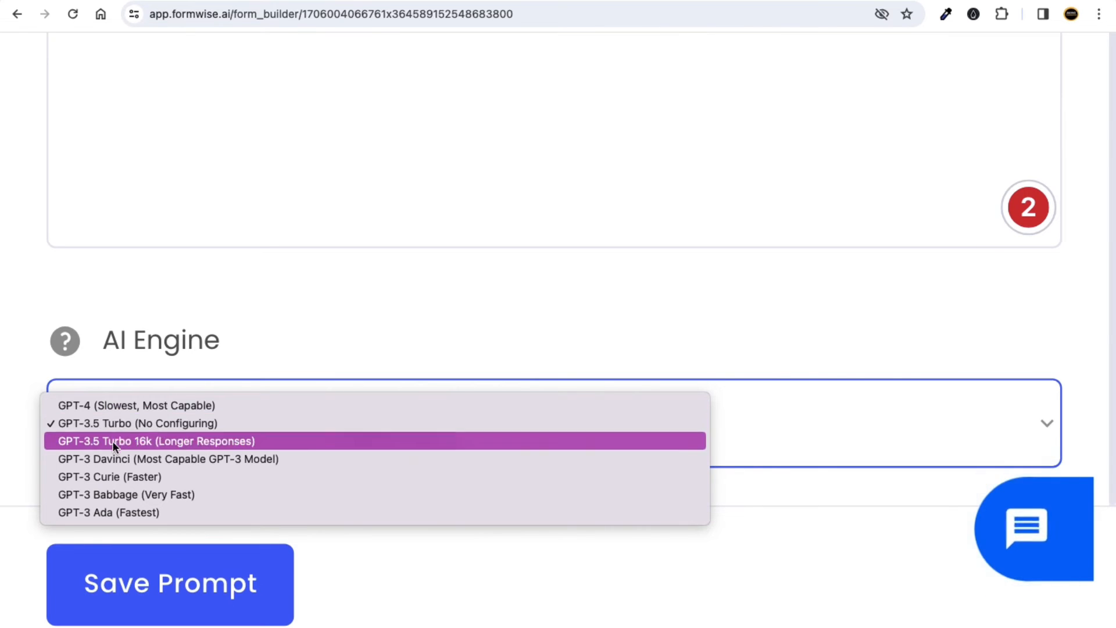
{"action": "left_click", "coordinate": [145, 423]}
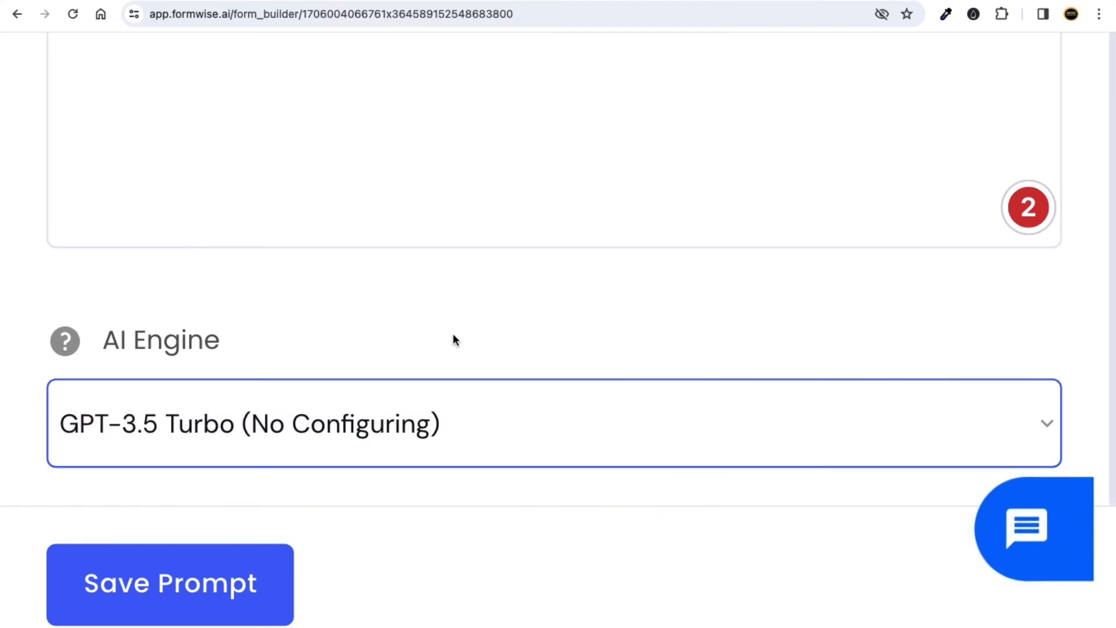
{"action": "scroll", "coordinate": [453, 333], "scroll_direction": "down", "scroll_amount": 5}
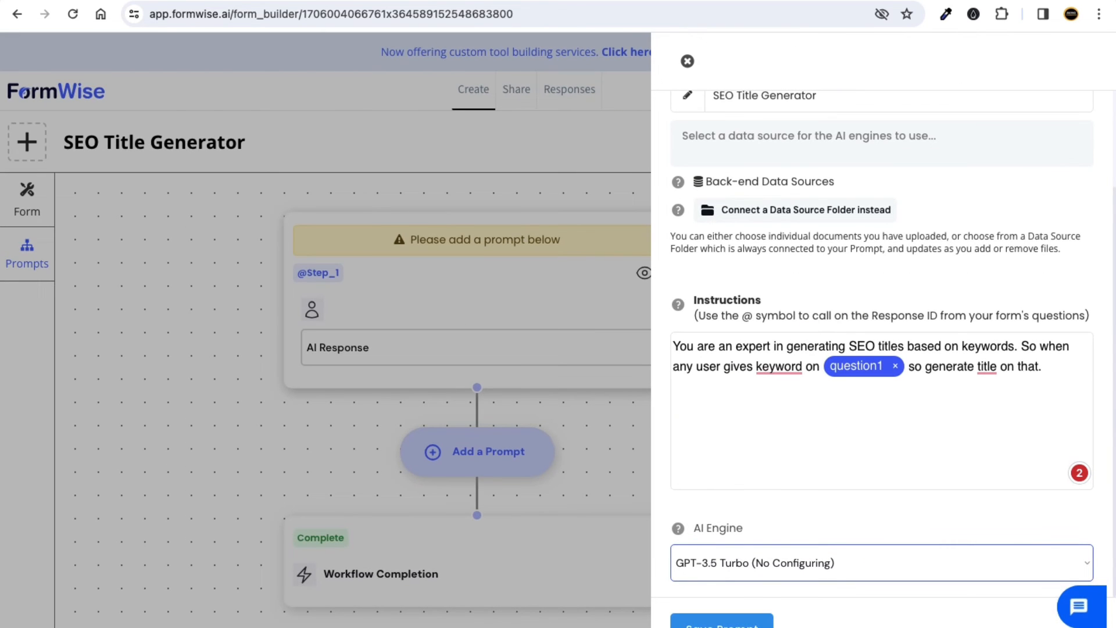
{"action": "scroll", "coordinate": [636, 616], "scroll_direction": "up", "scroll_amount": 5}
{"action": "left_click", "coordinate": [511, 564]}
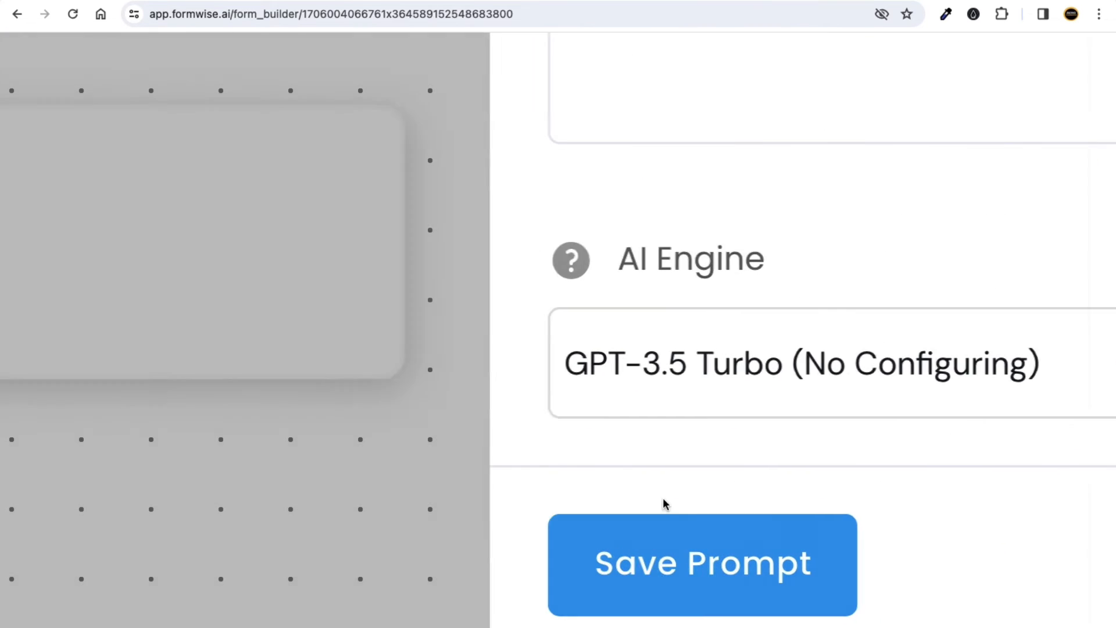
{"action": "scroll", "coordinate": [669, 502], "scroll_direction": "down", "scroll_amount": 5}
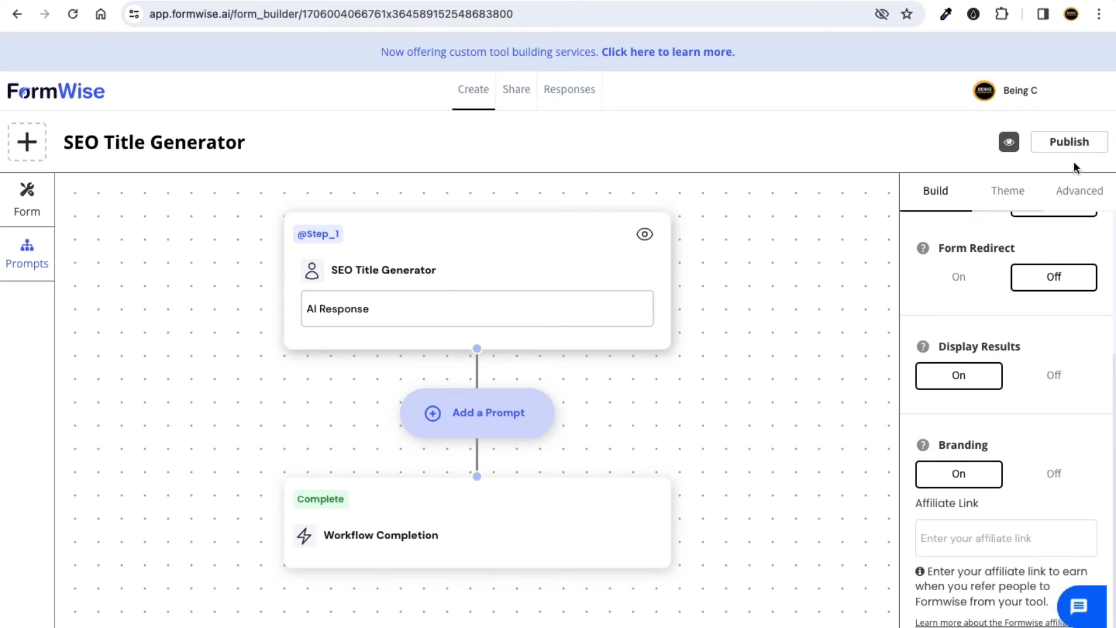
Publish the form, preview it, and submit the keyword 'appsumo lifetime deal'.
{"action": "left_click", "coordinate": [1080, 145]}
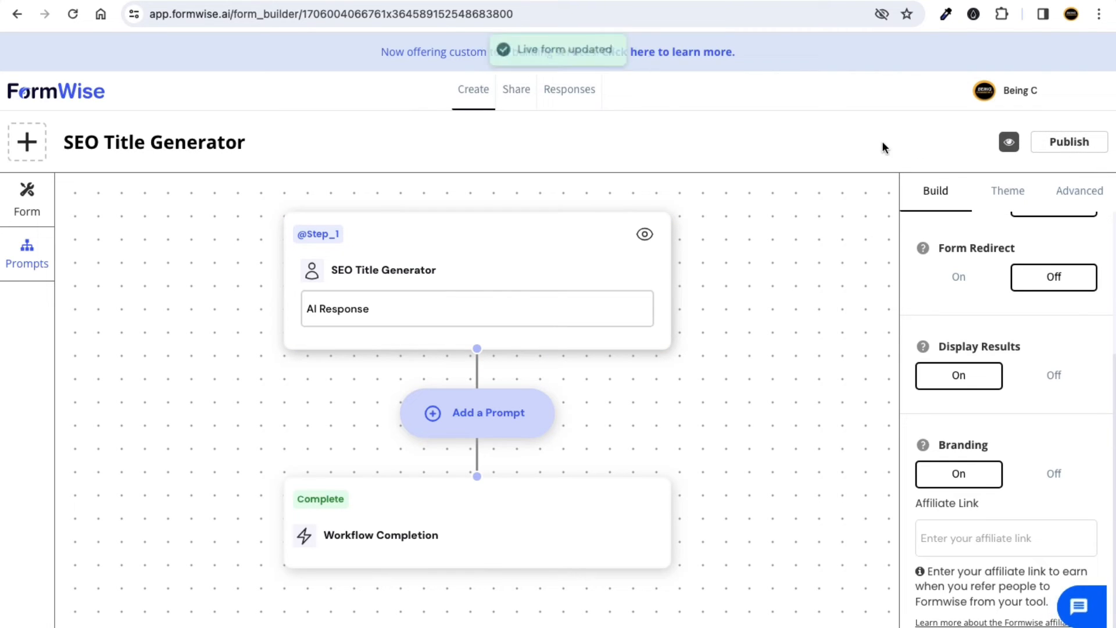
{"action": "left_click", "coordinate": [1010, 145]}
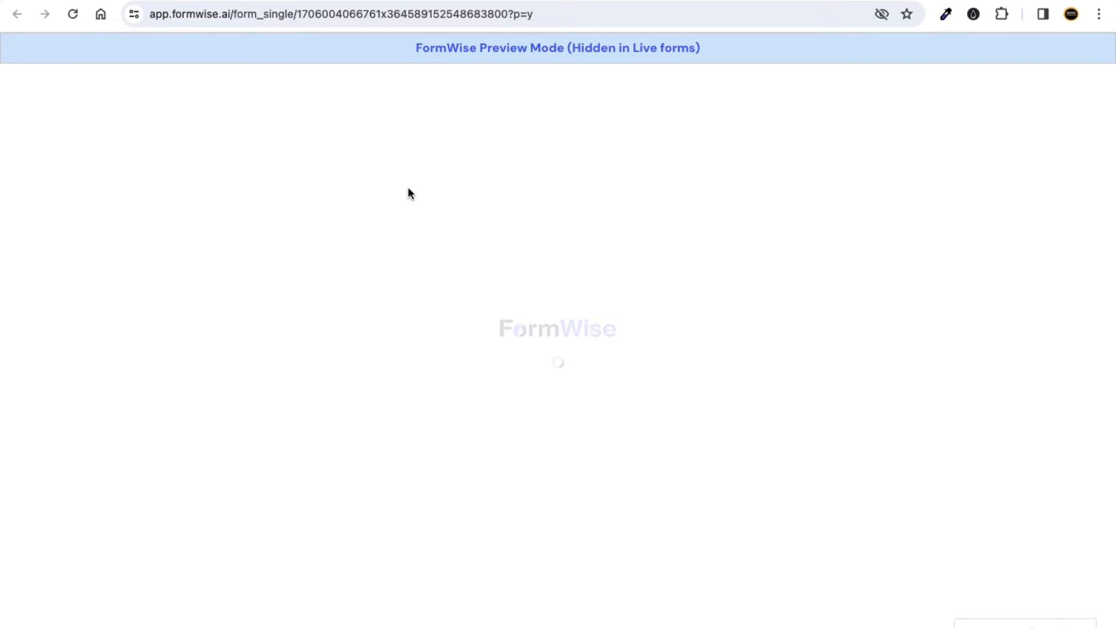
{"action": "left_click", "coordinate": [323, 150]}
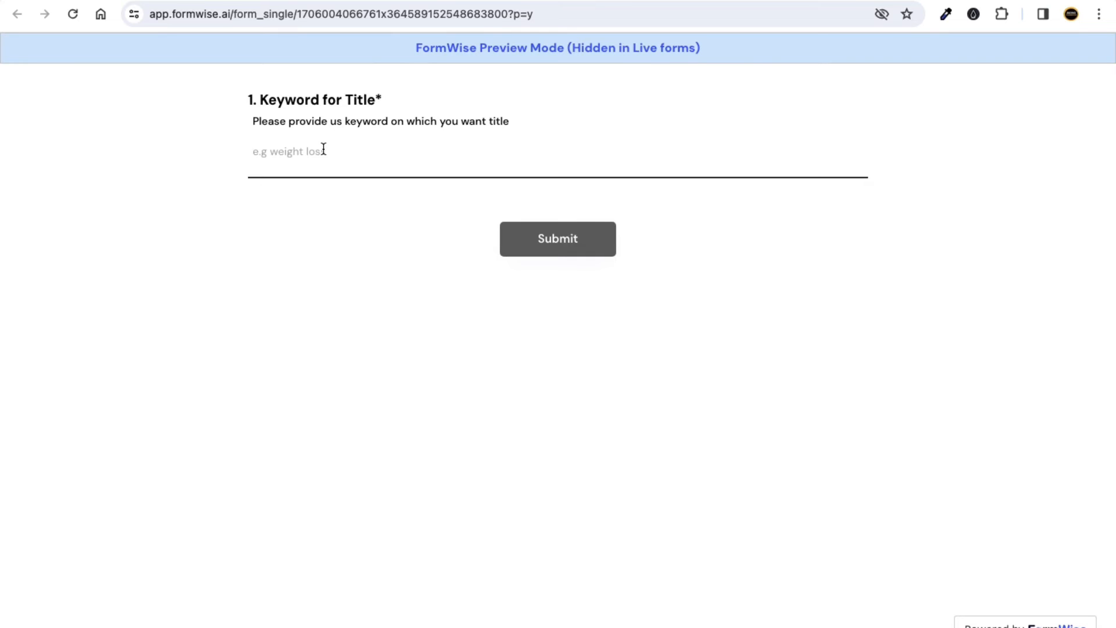
{"action": "type", "text": "appsumo lifetime deal"}
{"action": "left_click", "coordinate": [576, 256]}
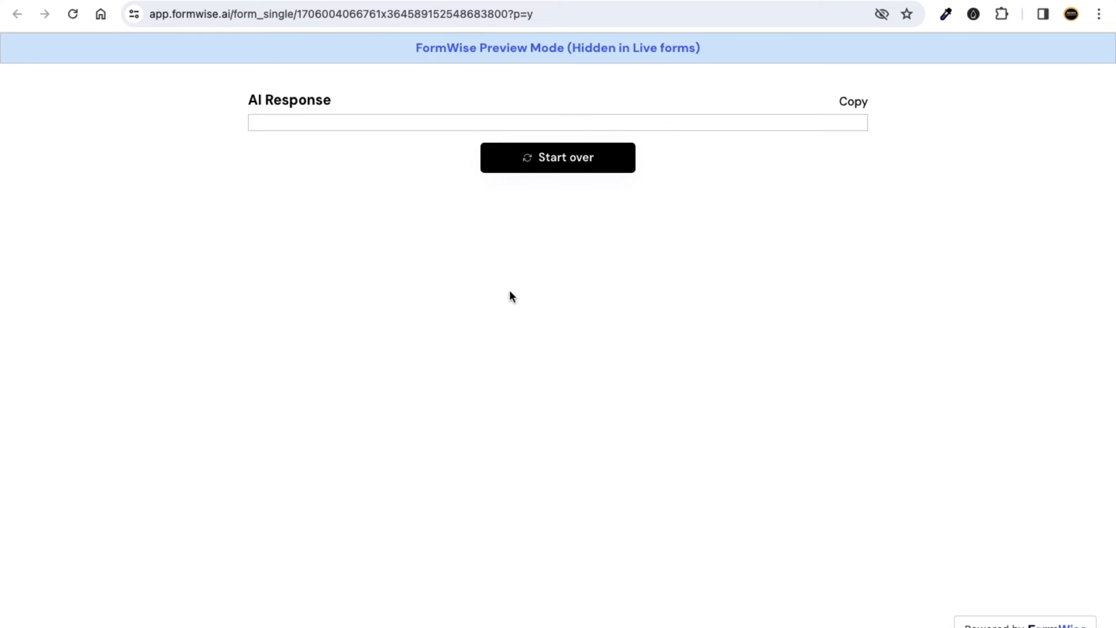
Review the generated SEO title in the AI Response, then return to the builder tab.
{"action": "left_click", "coordinate": [246, 100]}
{"action": "left_click_drag", "start_coordinate": [246, 100], "coordinate": [330, 100]}
{"action": "left_click", "coordinate": [298, 227]}
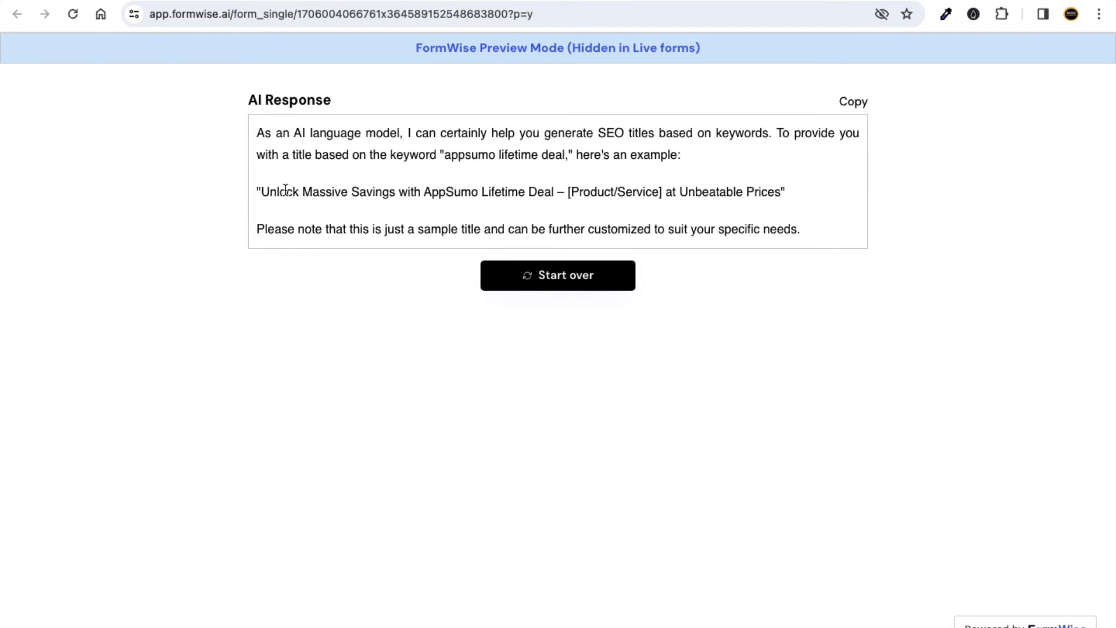
{"action": "left_click_drag", "start_coordinate": [264, 192], "coordinate": [776, 189]}
{"action": "left_click", "coordinate": [235, 216]}
{"action": "left_click", "coordinate": [243, 1]}
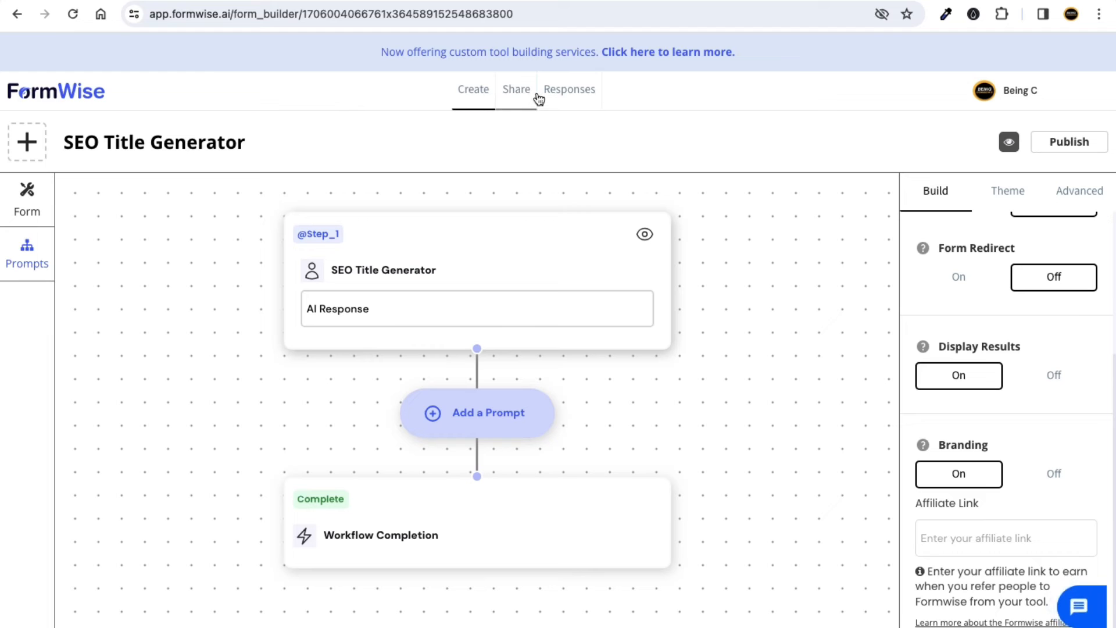
Copy the form's direct link from the Share page and open a new incognito window.
{"action": "left_click", "coordinate": [517, 92]}
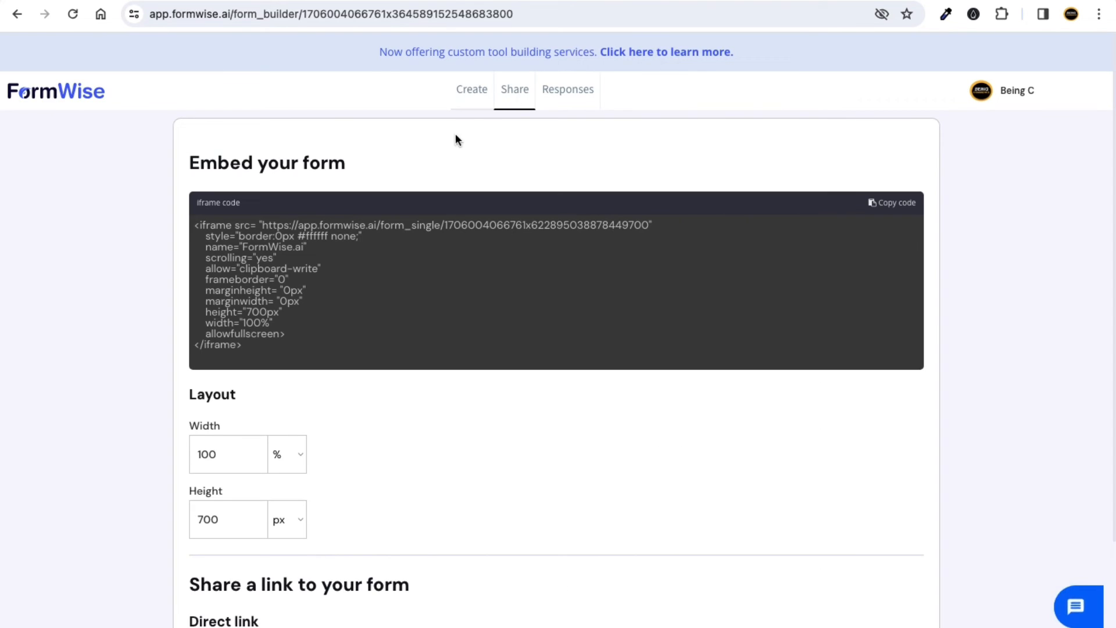
{"action": "scroll", "coordinate": [506, 215], "scroll_direction": "down", "scroll_amount": 3}
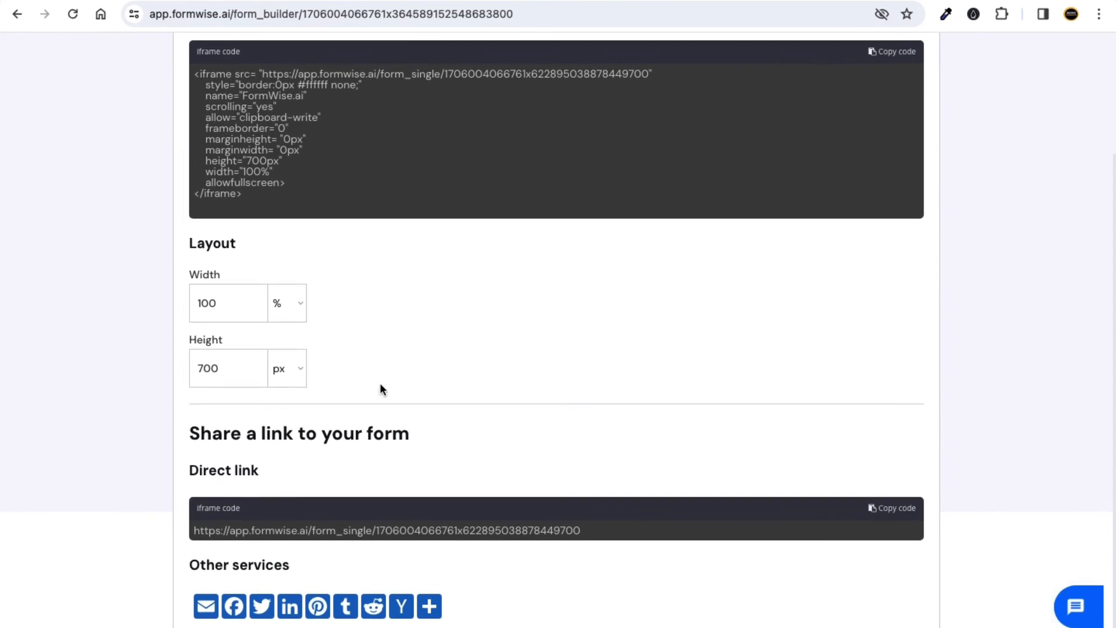
{"action": "left_click_drag", "start_coordinate": [211, 436], "coordinate": [372, 436]}
{"action": "left_click", "coordinate": [438, 442]}
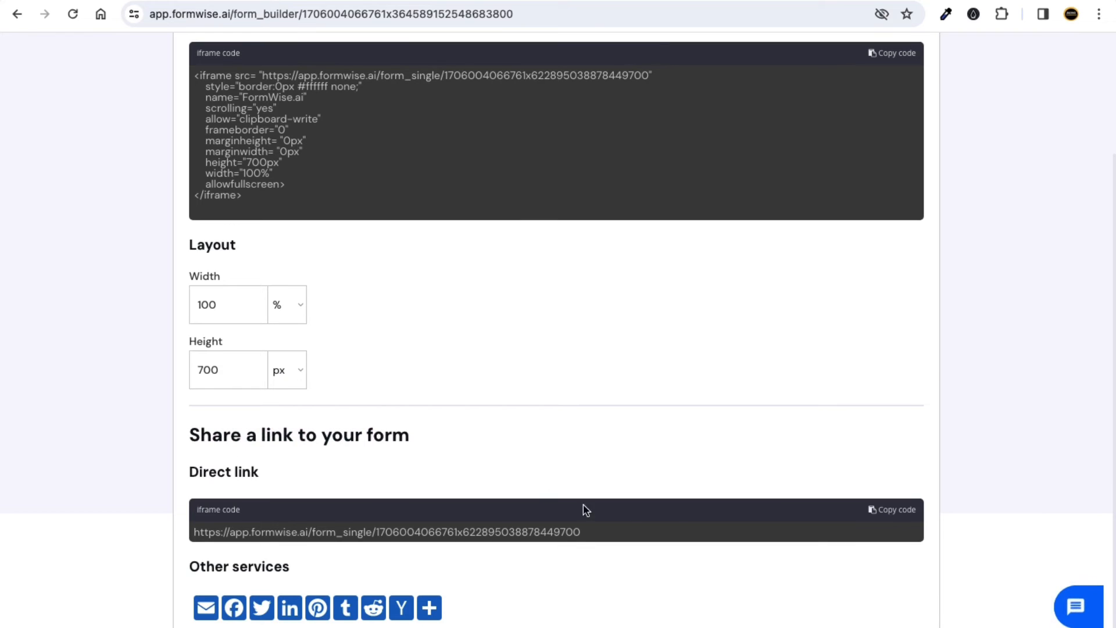
{"action": "left_click", "coordinate": [895, 514]}
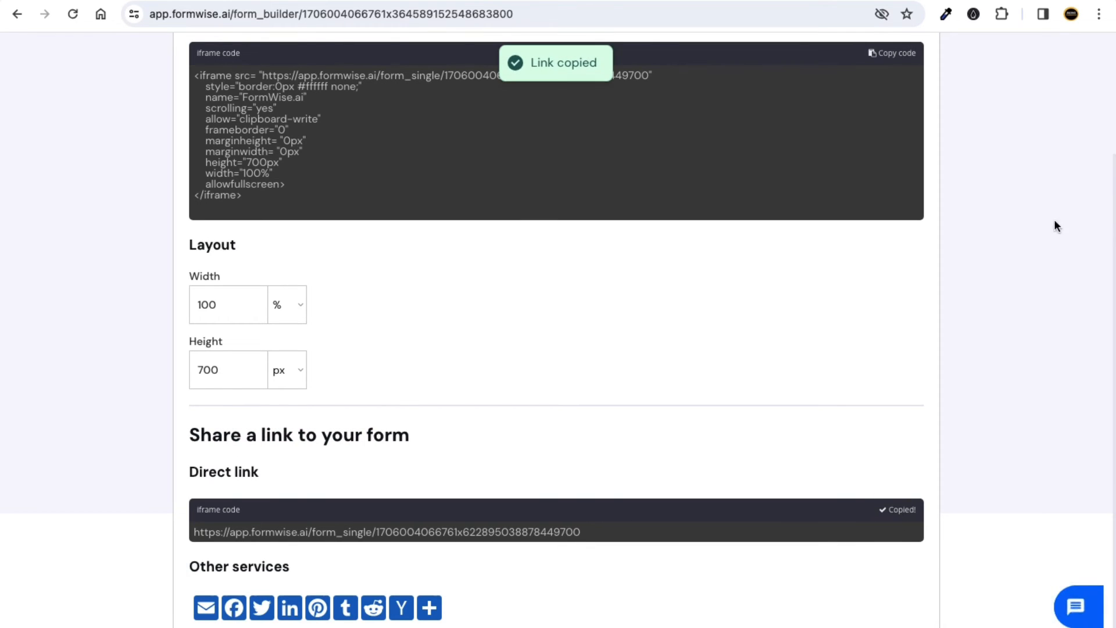
{"action": "left_click", "coordinate": [1098, 14]}
{"action": "left_click", "coordinate": [1024, 87]}
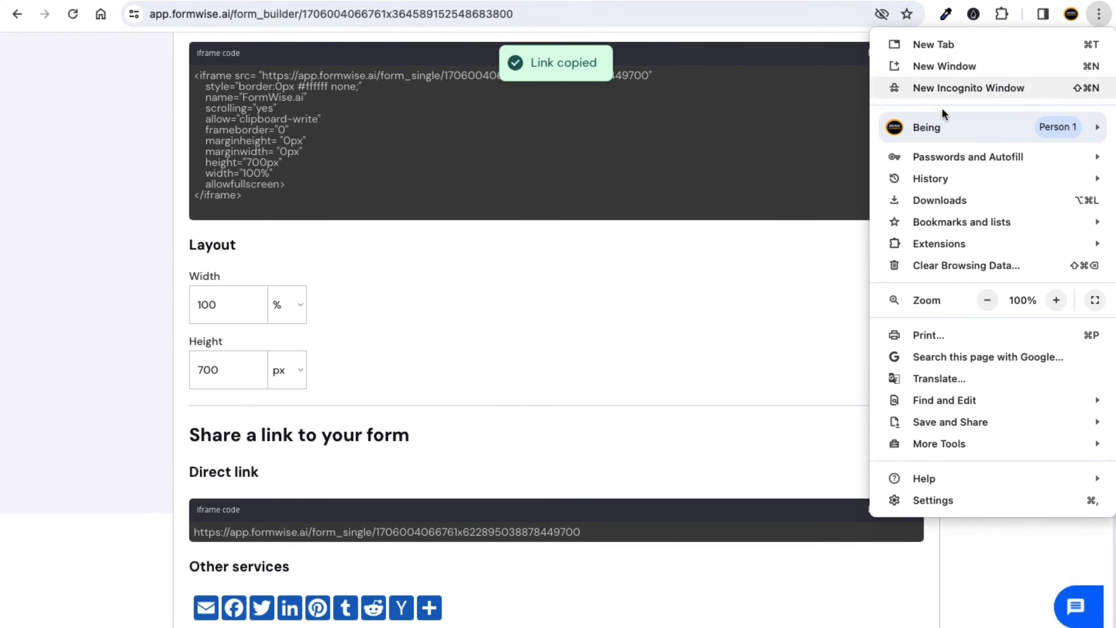
Load the copied direct link in the incognito window, check the Keyword for Title field, and return.
{"action": "key", "text": "super+v"}
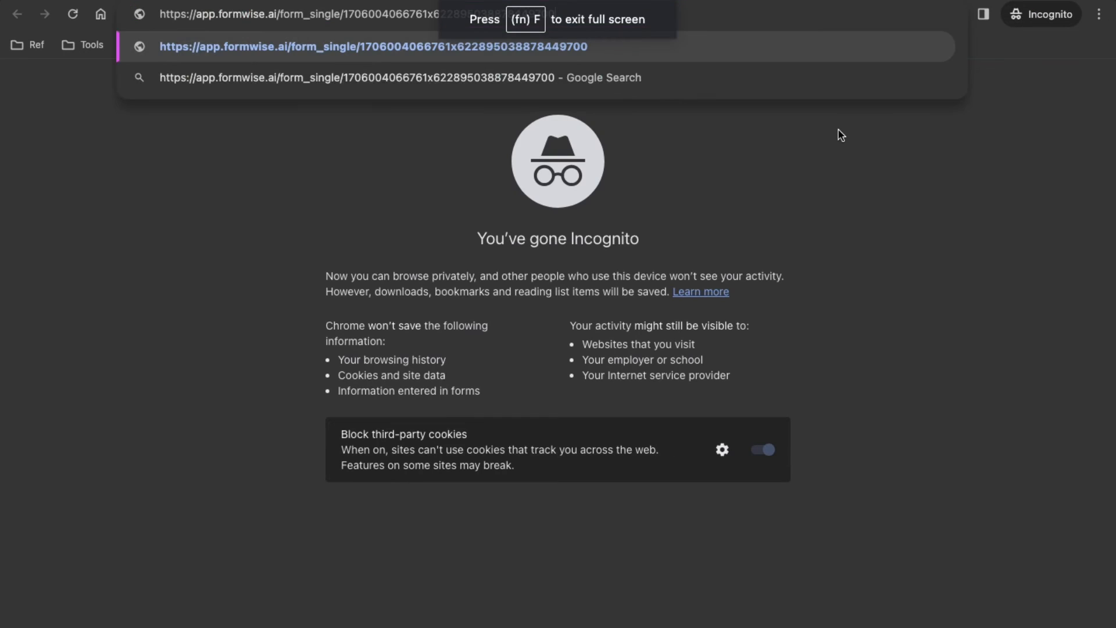
{"action": "key", "text": "Return"}
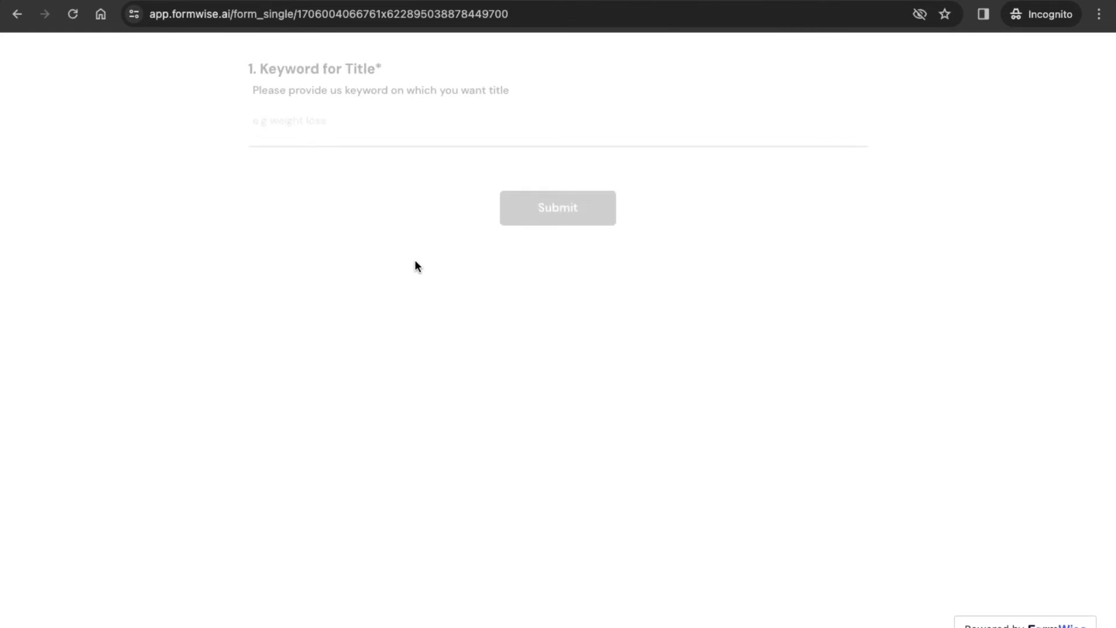
{"action": "left_click", "coordinate": [294, 127]}
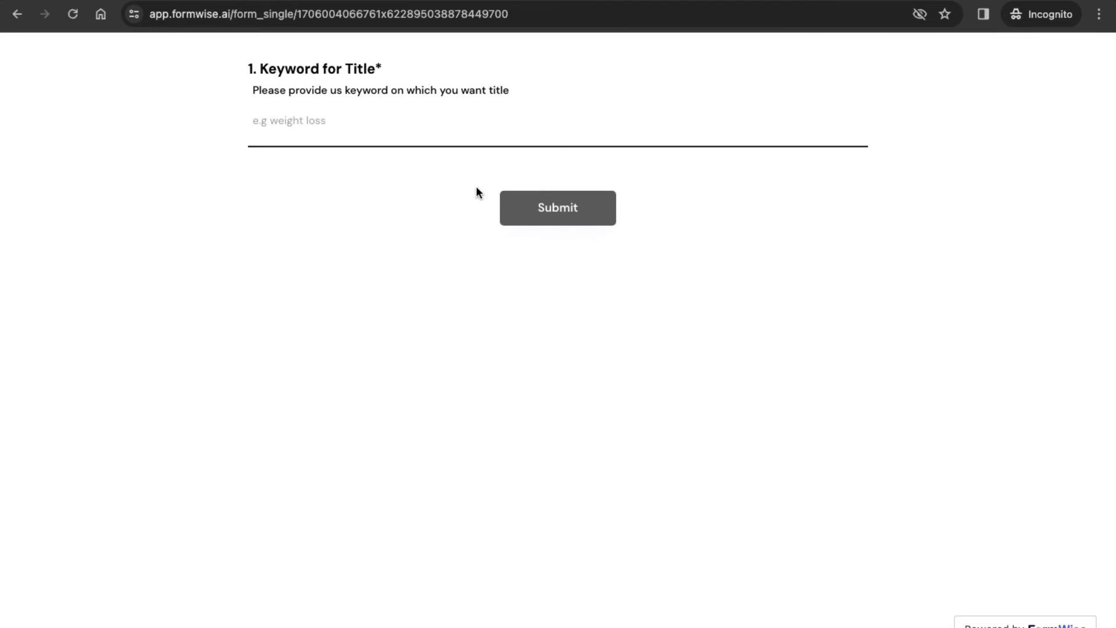
{"action": "key", "text": "ctrl+Left"}
{"action": "scroll", "coordinate": [363, 141], "scroll_direction": "up", "scroll_amount": 3}
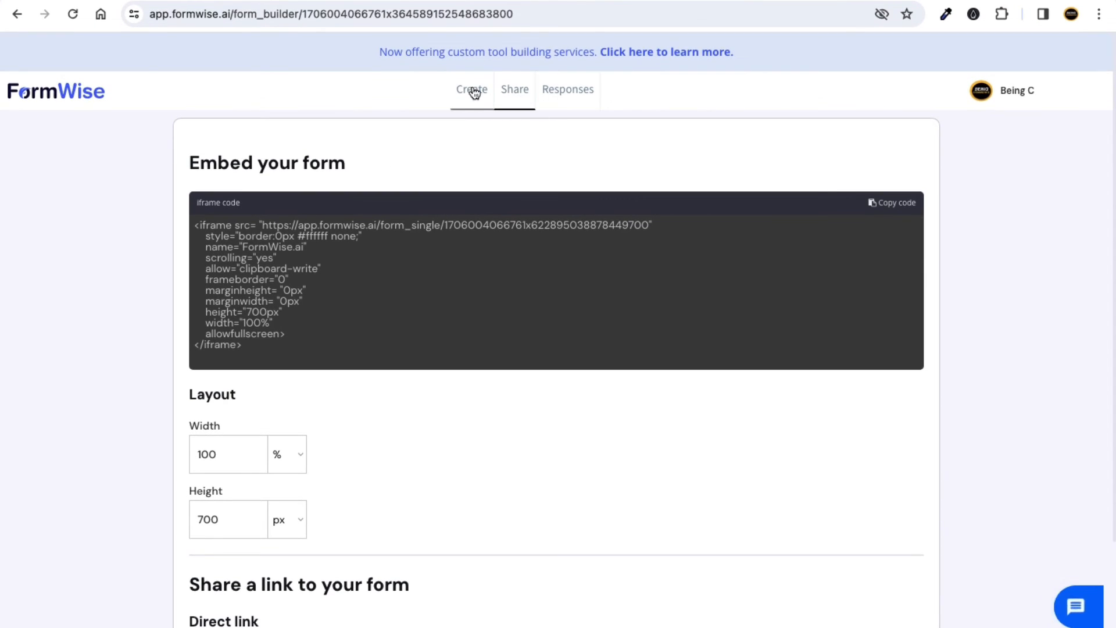
Create a new form theme and set its question colour to red.
{"action": "left_click", "coordinate": [473, 92]}
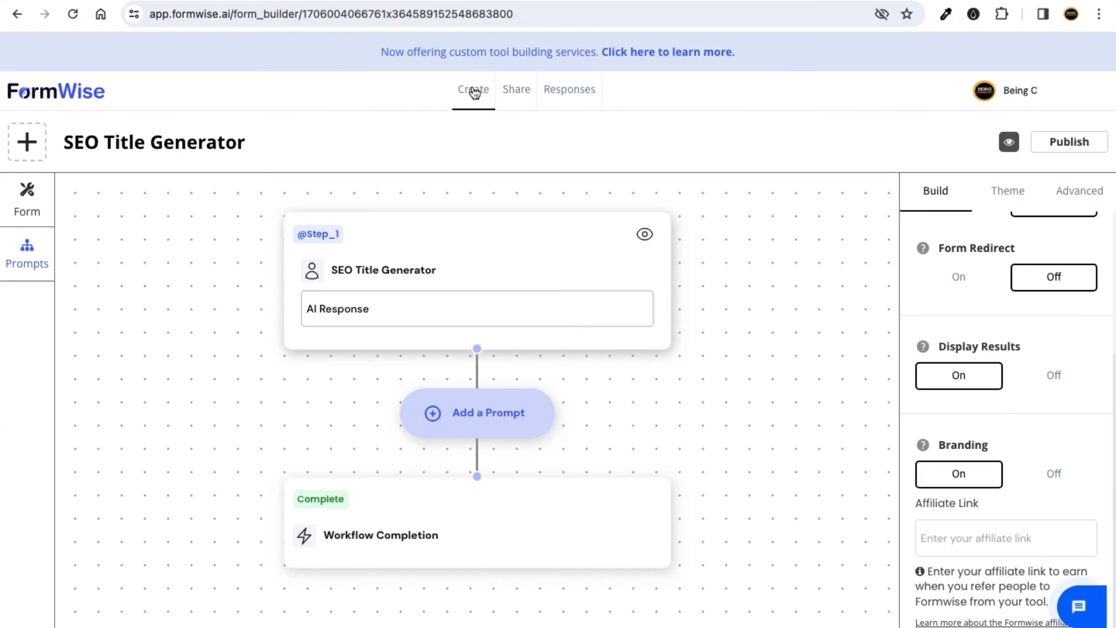
{"action": "left_click", "coordinate": [1010, 193]}
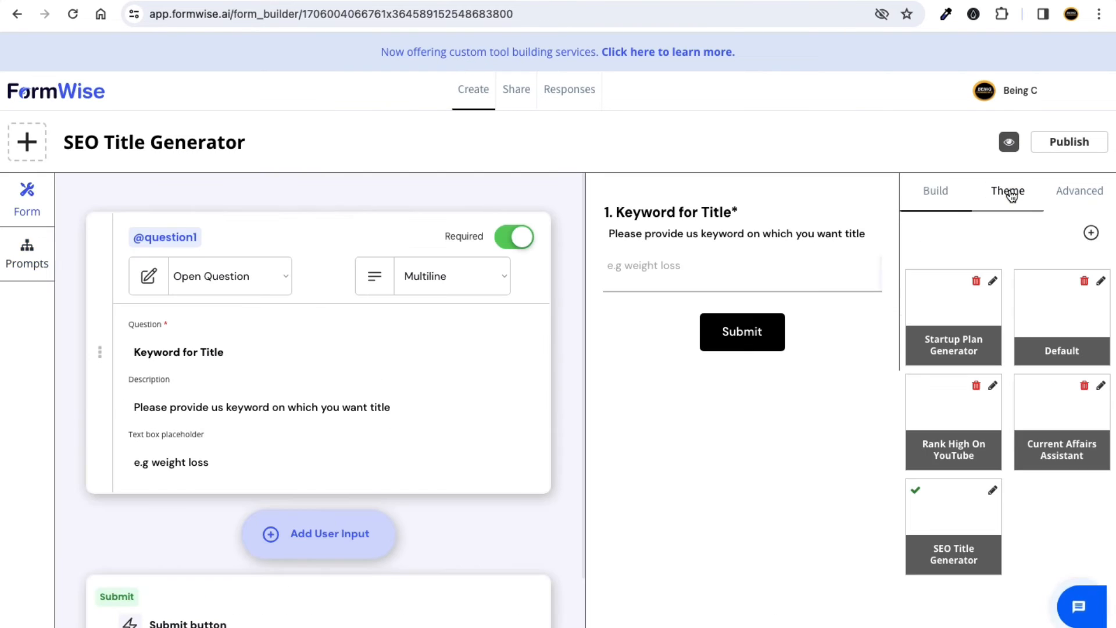
{"action": "left_click", "coordinate": [1092, 234]}
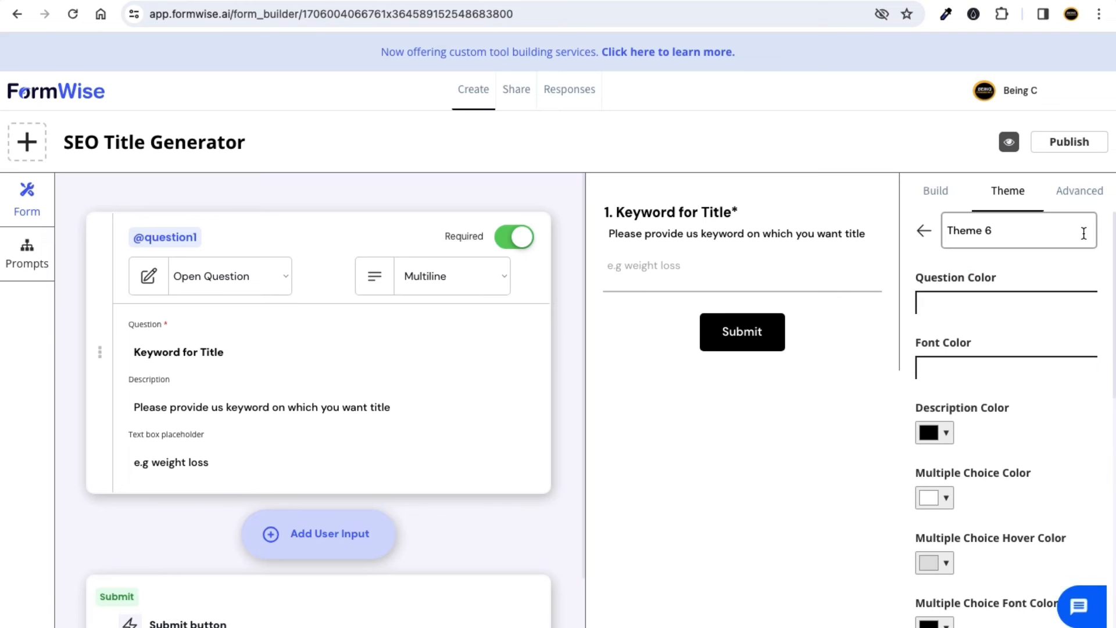
{"action": "scroll", "coordinate": [982, 303], "scroll_direction": "down", "scroll_amount": 1}
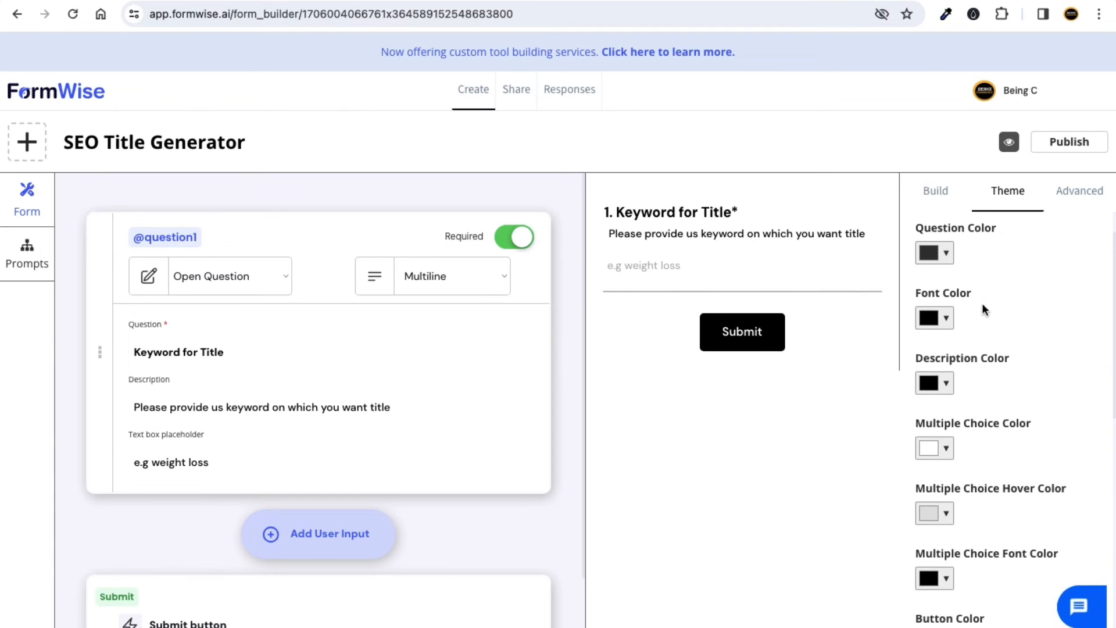
{"action": "scroll", "coordinate": [975, 287], "scroll_direction": "down", "scroll_amount": 1}
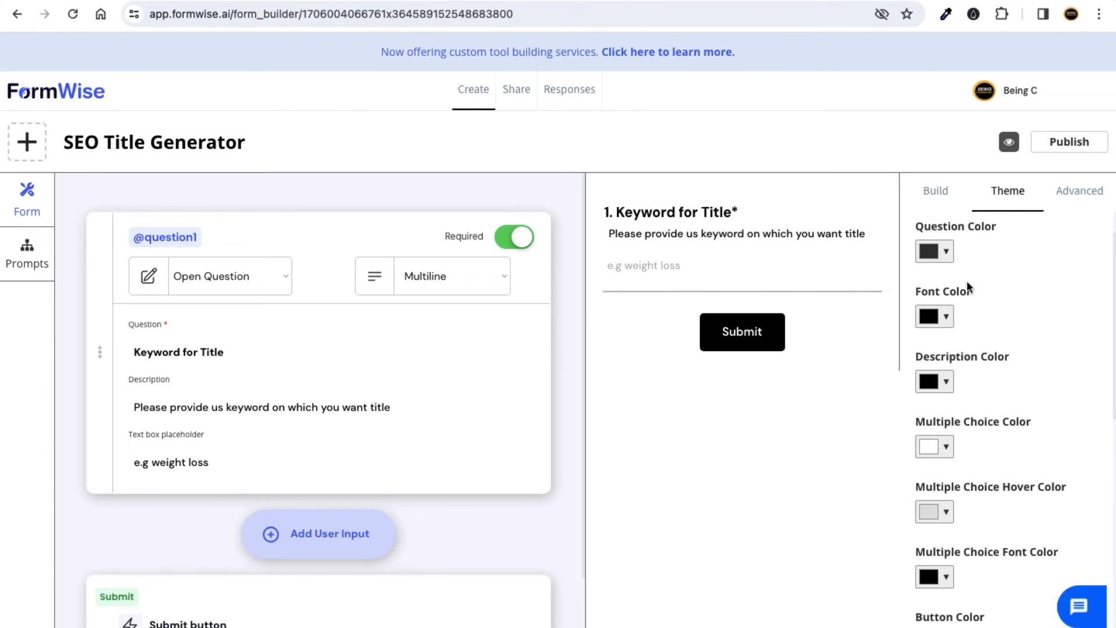
{"action": "left_click", "coordinate": [937, 253]}
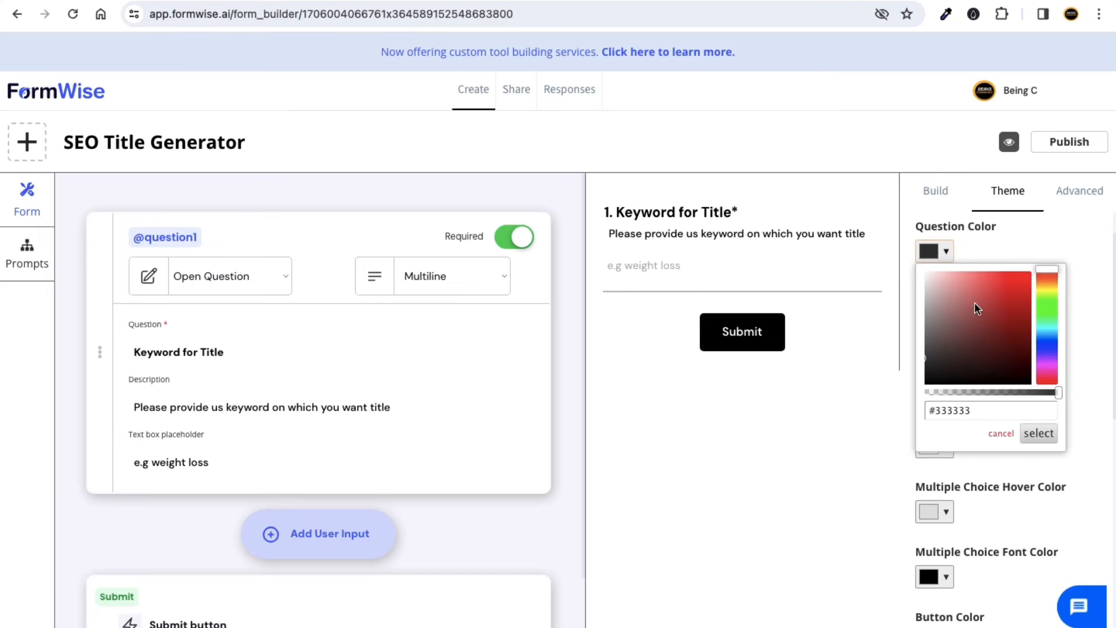
{"action": "left_click_drag", "start_coordinate": [974, 302], "coordinate": [1022, 271]}
{"action": "left_click", "coordinate": [1020, 242]}
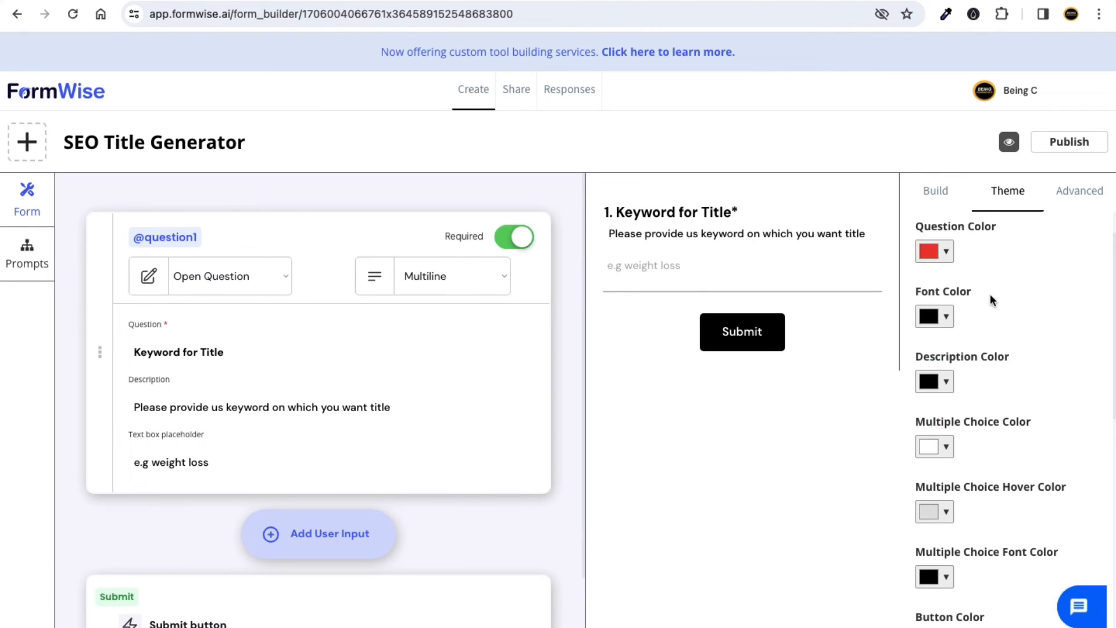
Rename the theme to Temporary and set its font colour to orange.
{"action": "scroll", "coordinate": [990, 296], "scroll_direction": "down", "scroll_amount": 1}
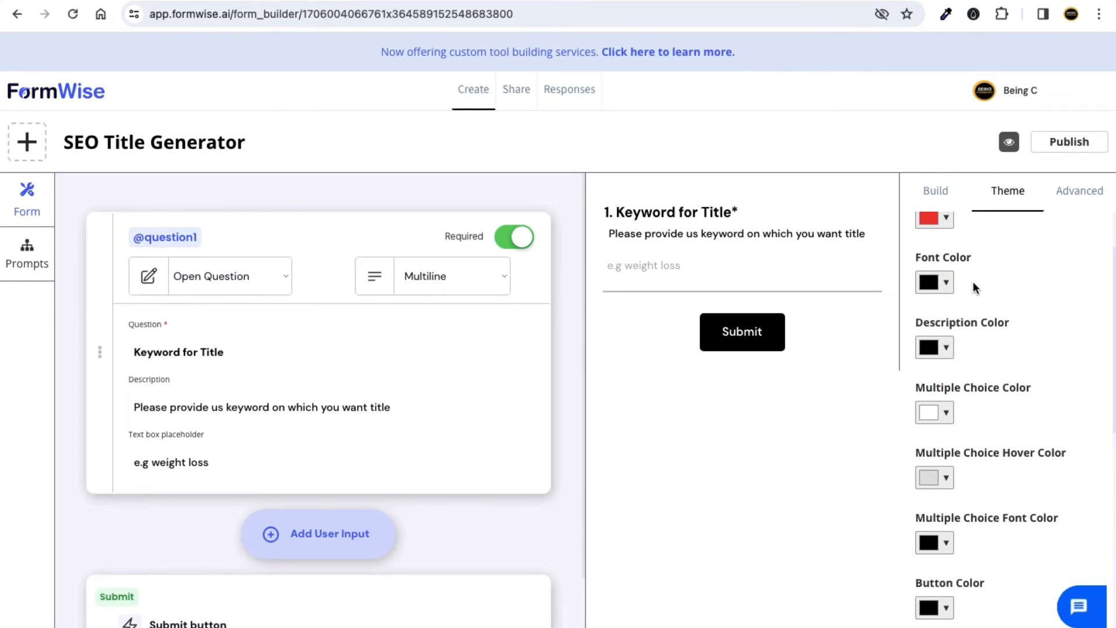
{"action": "scroll", "coordinate": [976, 288], "scroll_direction": "up", "scroll_amount": 2}
{"action": "left_click_drag", "start_coordinate": [1013, 227], "coordinate": [948, 230]}
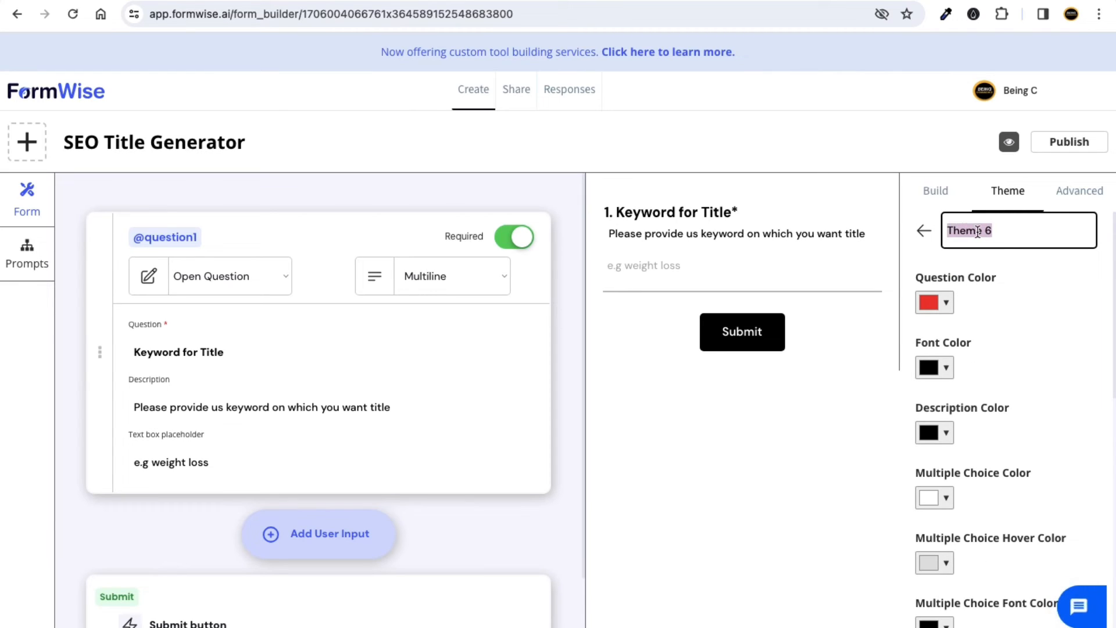
{"action": "type", "text": "Temporary"}
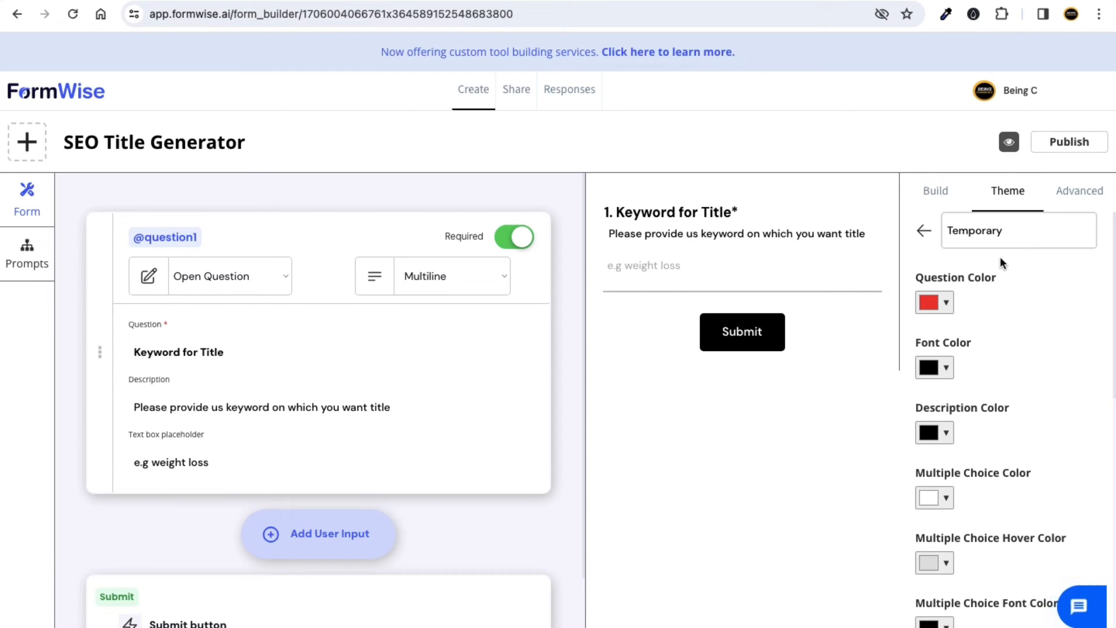
{"action": "scroll", "coordinate": [990, 299], "scroll_direction": "down", "scroll_amount": 1}
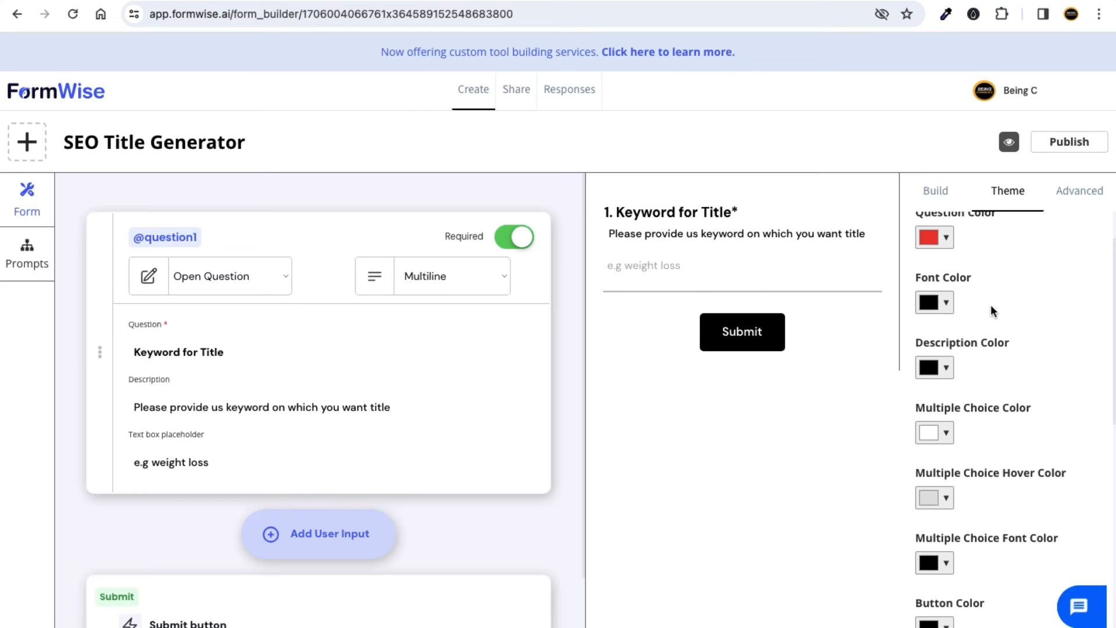
{"action": "left_click", "coordinate": [942, 304]}
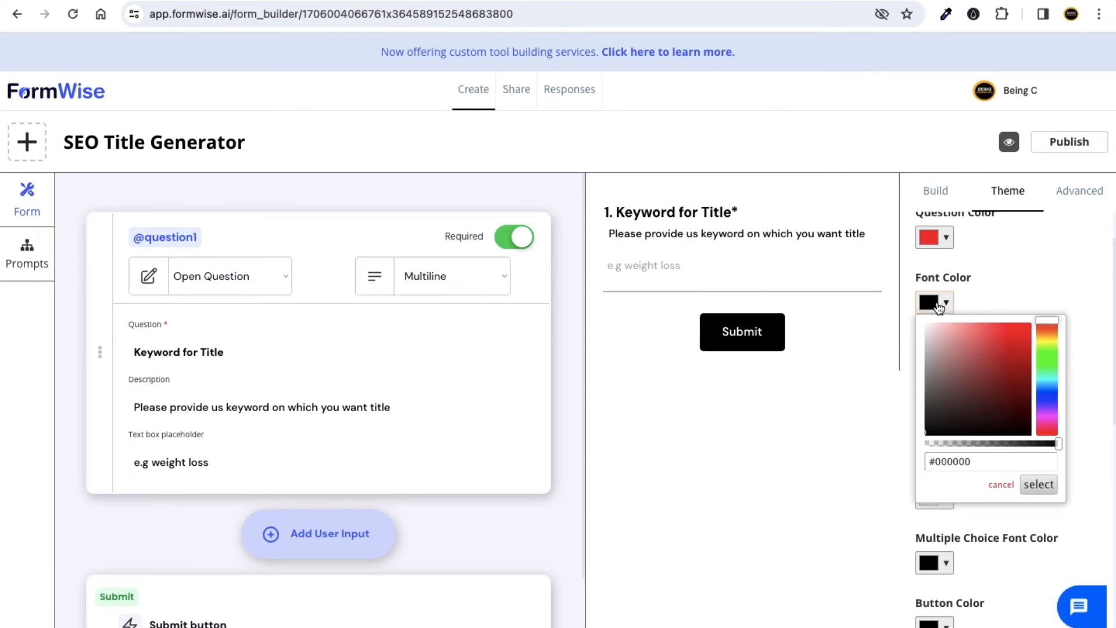
{"action": "left_click_drag", "start_coordinate": [1044, 379], "coordinate": [997, 342]}
{"action": "left_click", "coordinate": [984, 309]}
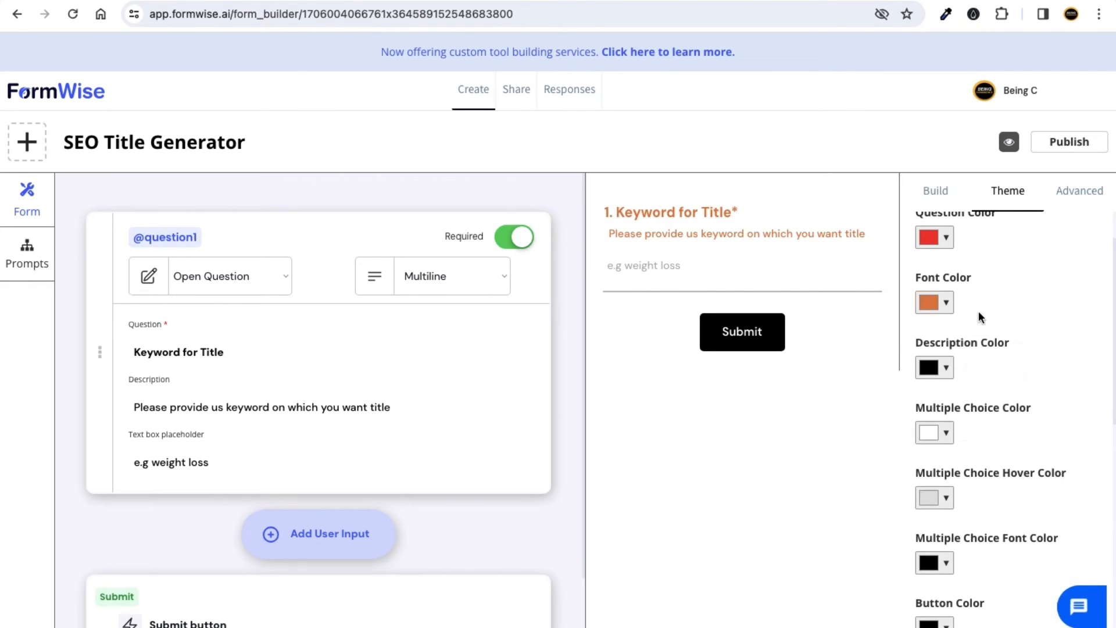
Set the theme's description colour to blue.
{"action": "left_click", "coordinate": [946, 368]}
{"action": "left_click", "coordinate": [952, 368]}
{"action": "scroll", "coordinate": [964, 386], "scroll_direction": "down", "scroll_amount": 2}
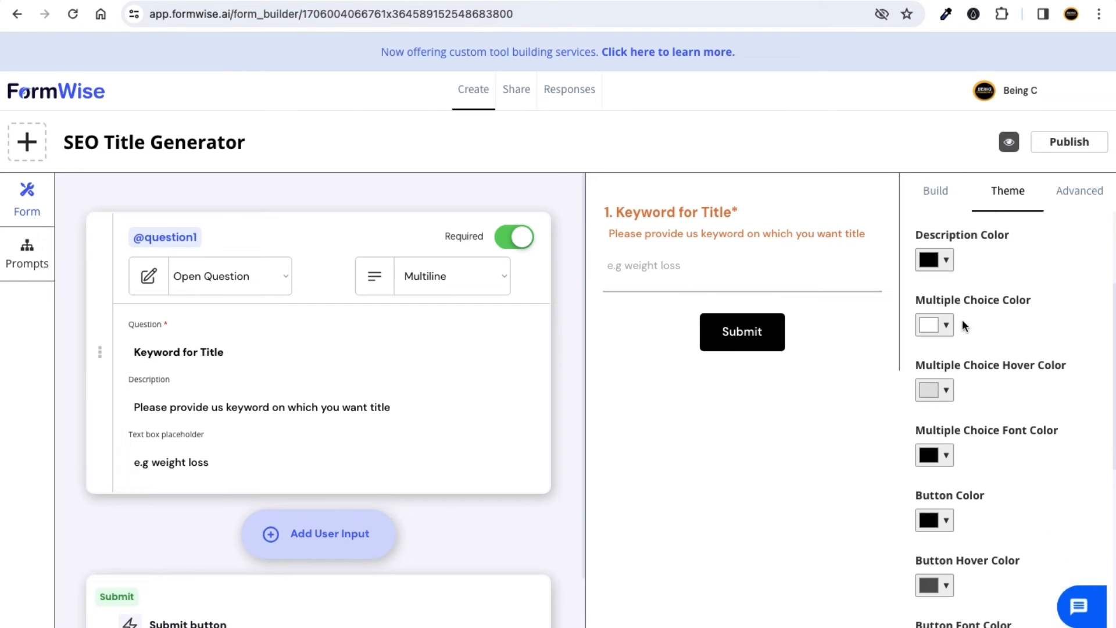
{"action": "left_click", "coordinate": [937, 260]}
{"action": "left_click_drag", "start_coordinate": [1044, 314], "coordinate": [1046, 353]}
{"action": "left_click", "coordinate": [1018, 291]}
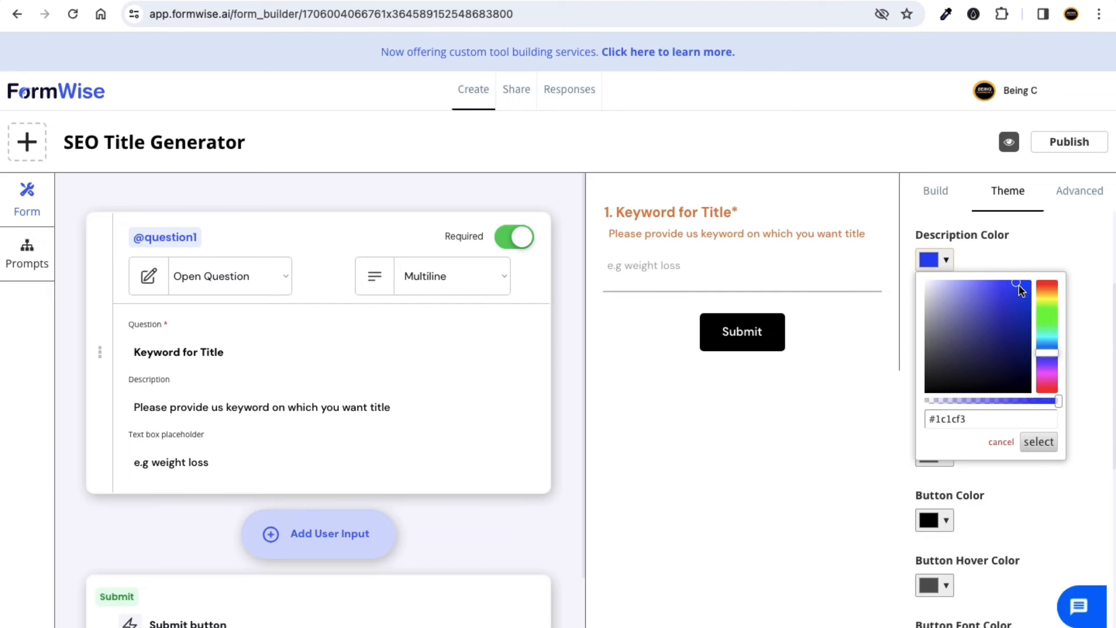
{"action": "left_click", "coordinate": [997, 256]}
{"action": "scroll", "coordinate": [990, 326], "scroll_direction": "down", "scroll_amount": 8}
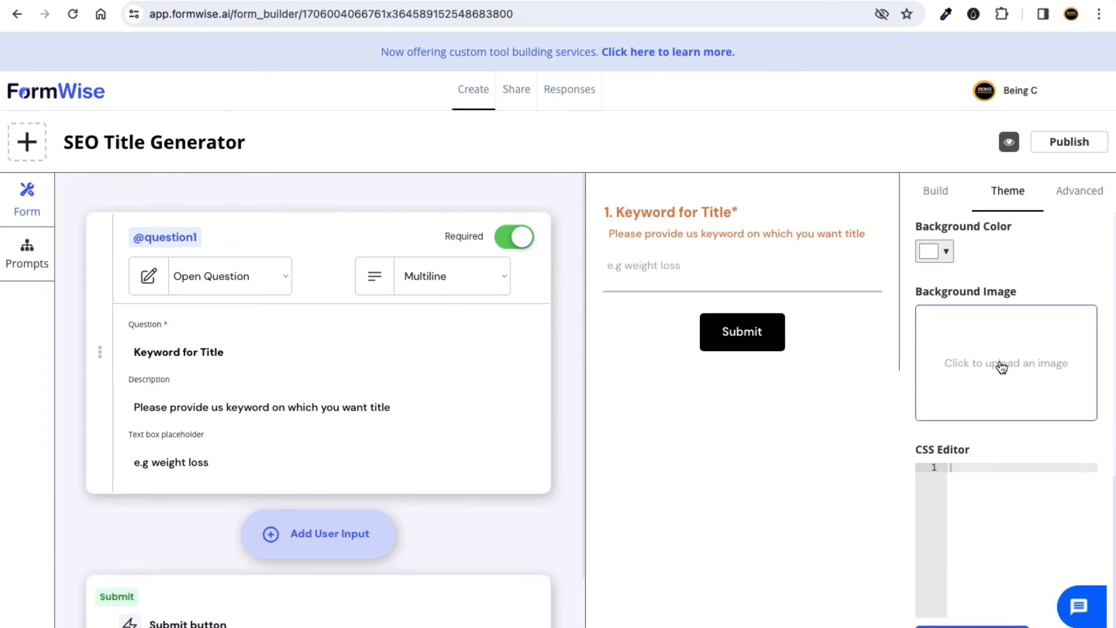
{"action": "scroll", "coordinate": [1000, 305], "scroll_direction": "up", "scroll_amount": 12}
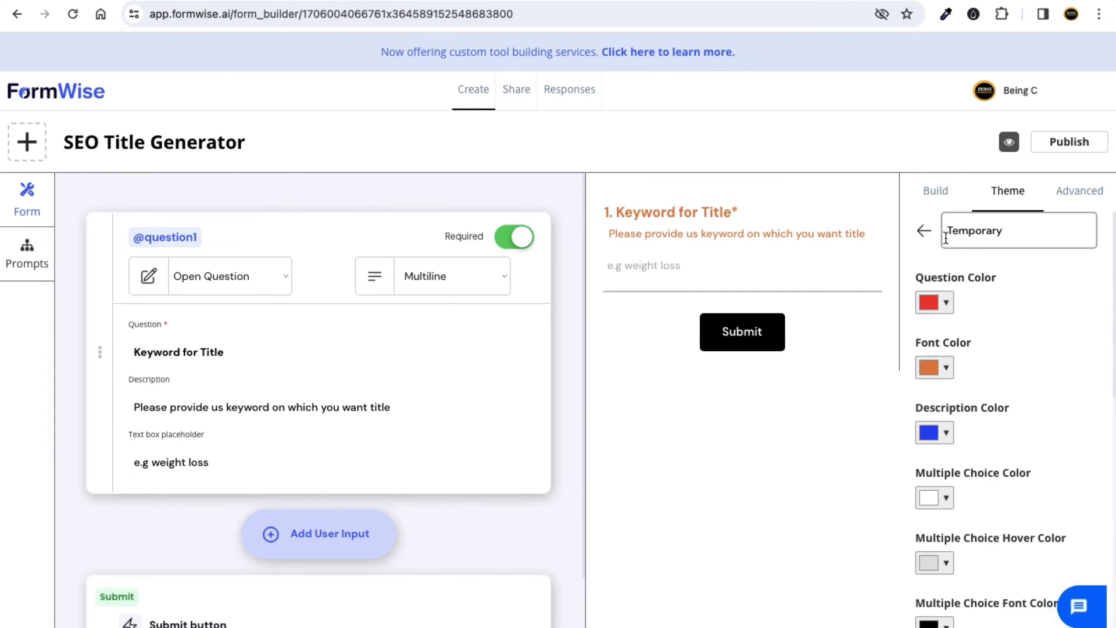
Apply the Temporary theme to the form and publish it.
{"action": "left_click", "coordinate": [923, 233]}
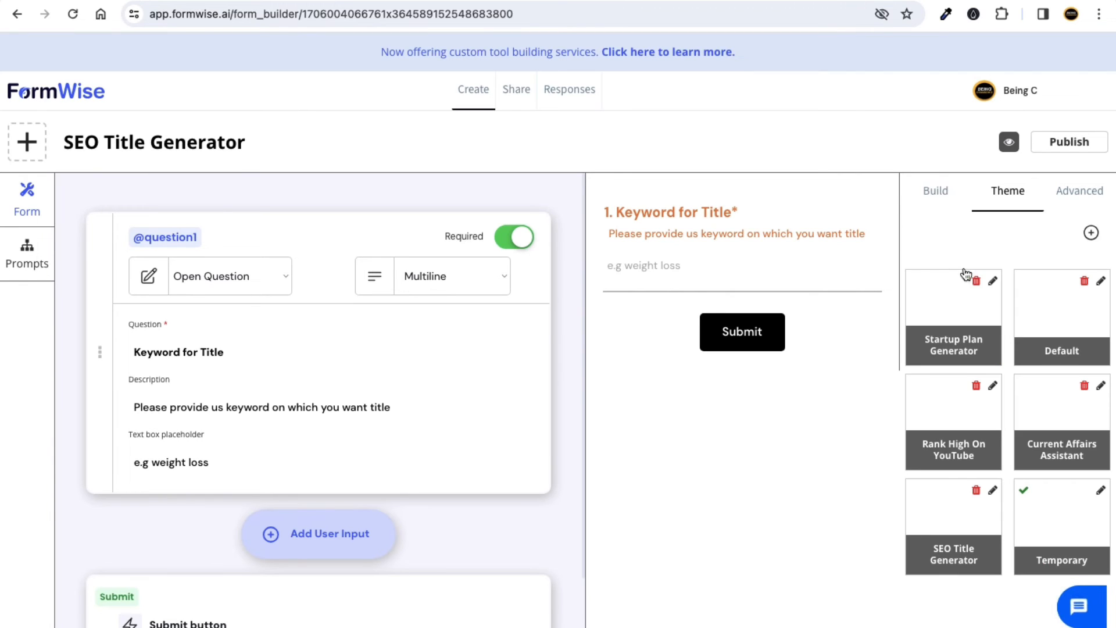
{"action": "left_click", "coordinate": [1057, 516]}
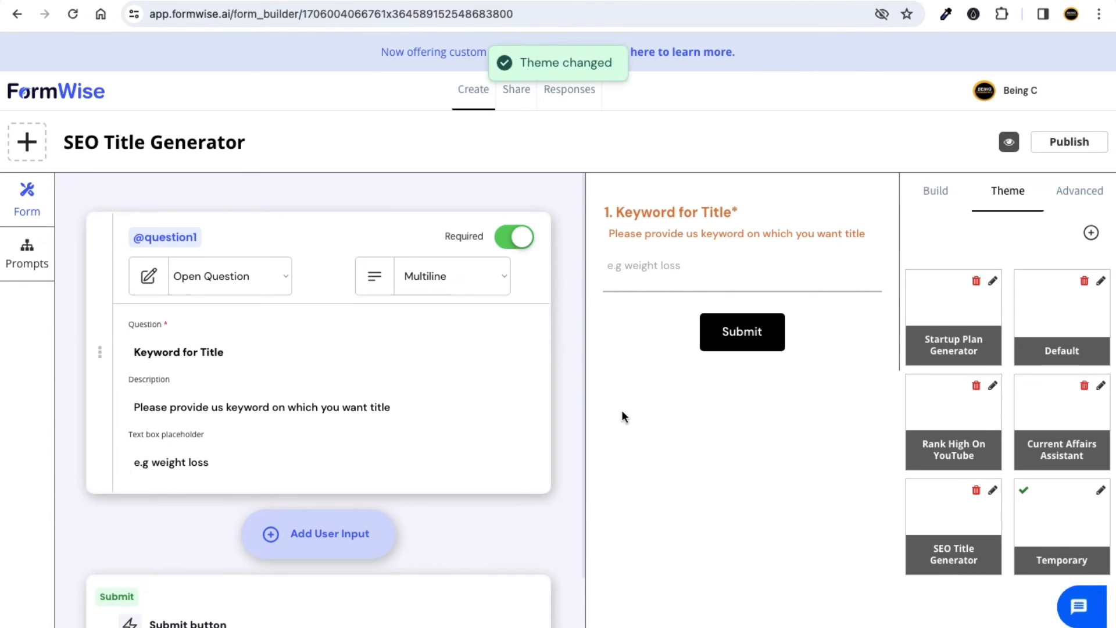
{"action": "left_click", "coordinate": [1057, 145]}
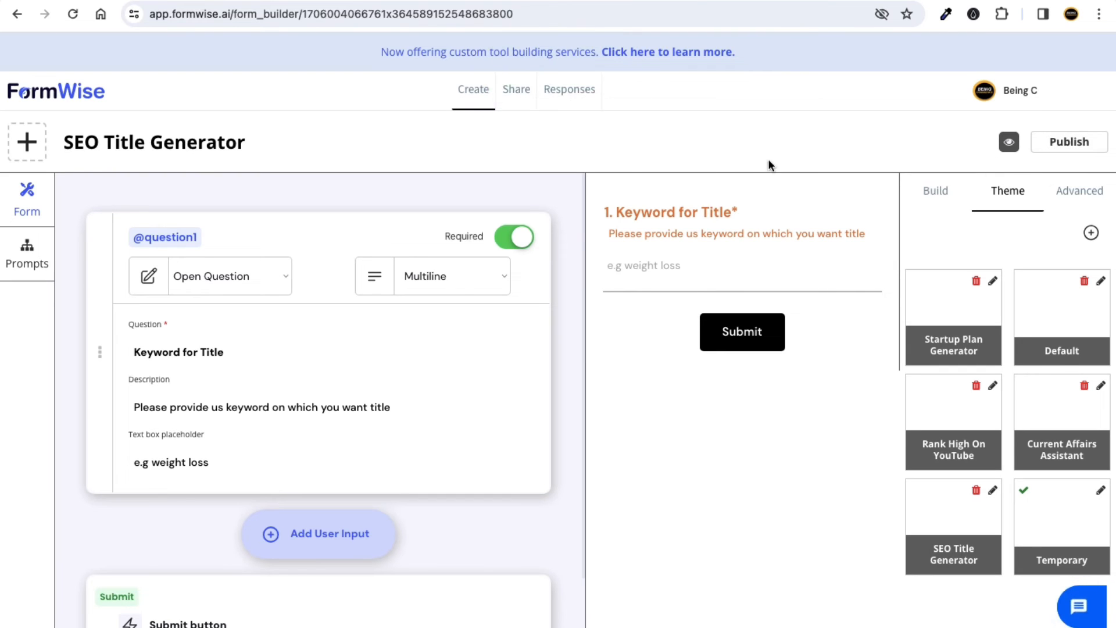
{"action": "left_click", "coordinate": [516, 90]}
{"action": "scroll", "coordinate": [582, 244], "scroll_direction": "down", "scroll_amount": 3}
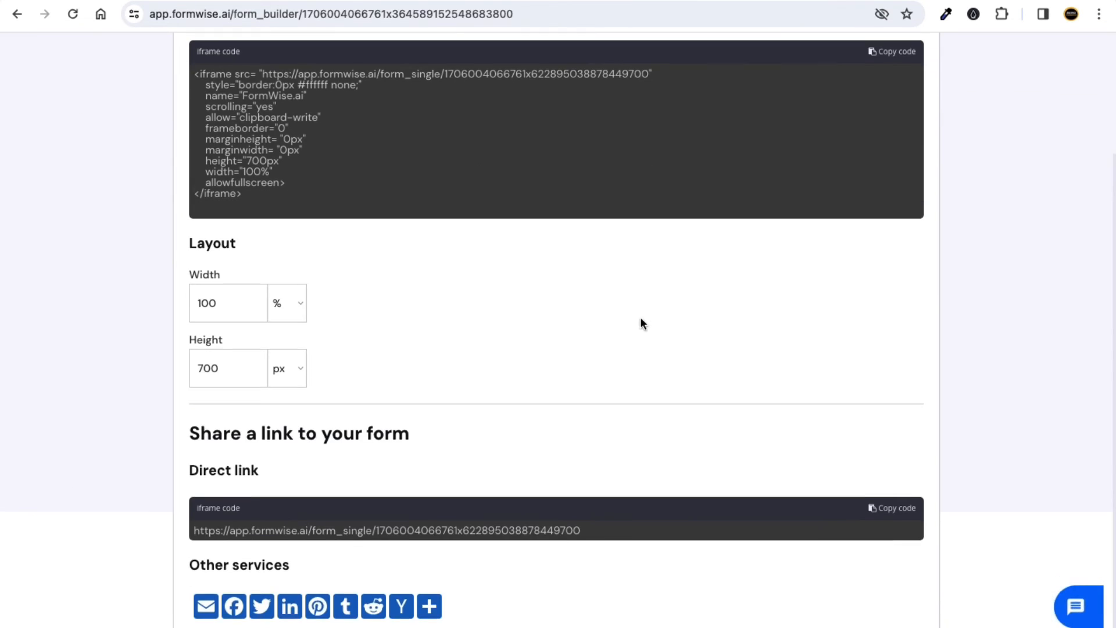
{"action": "left_click", "coordinate": [896, 509]}
{"action": "key", "text": "ctrl+Right"}
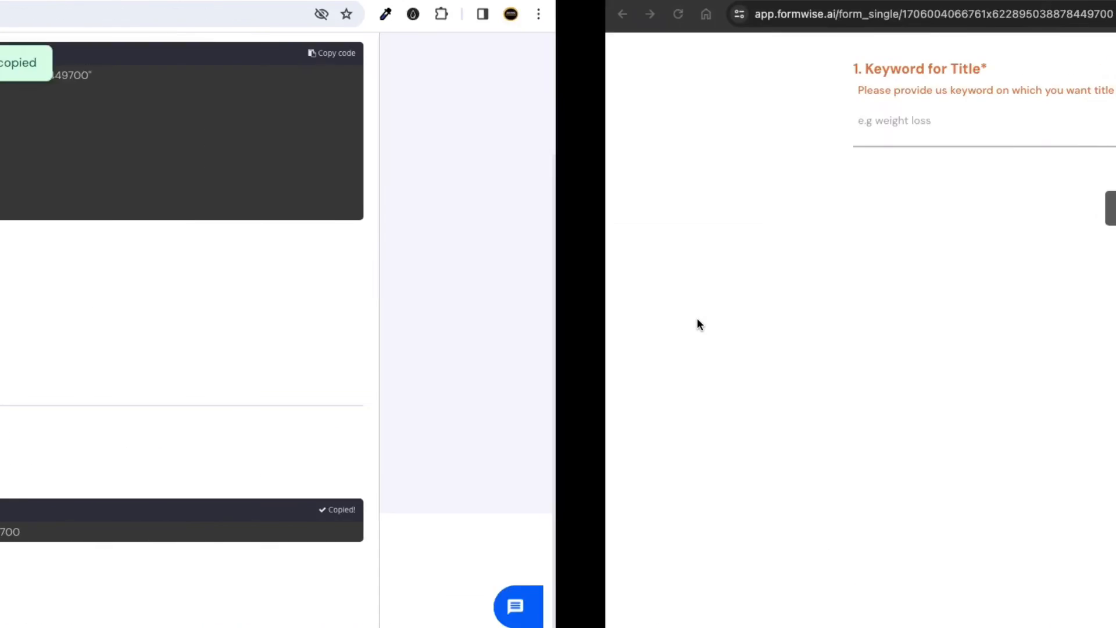
{"action": "key", "text": "super+t"}
{"action": "key", "text": "ctrl+v"}
{"action": "key", "text": "Return"}
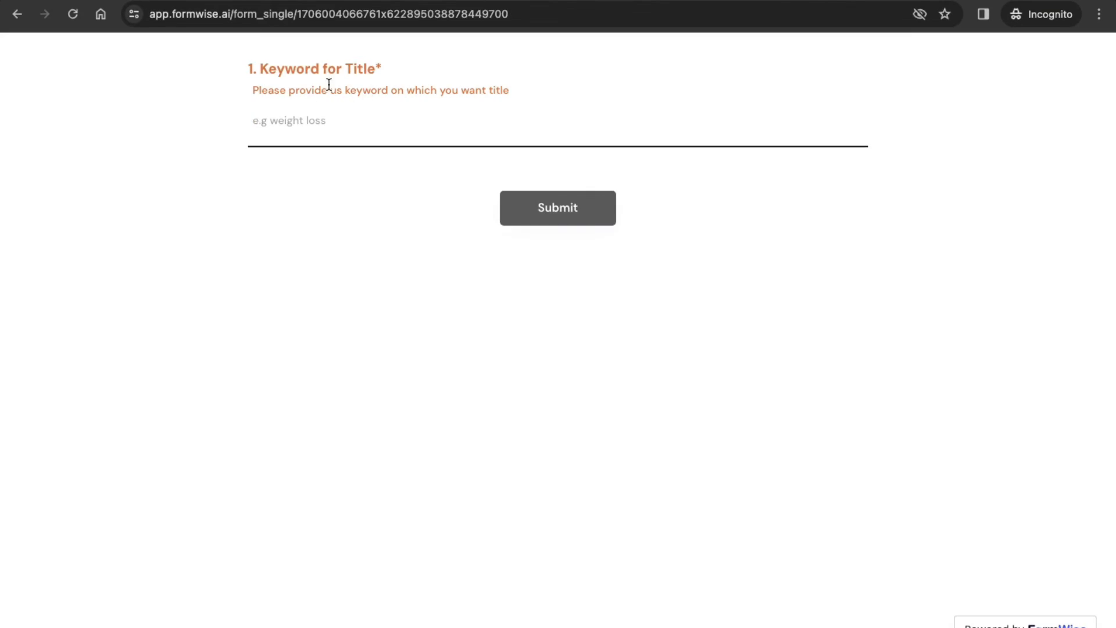
{"action": "left_click", "coordinate": [312, 118]}
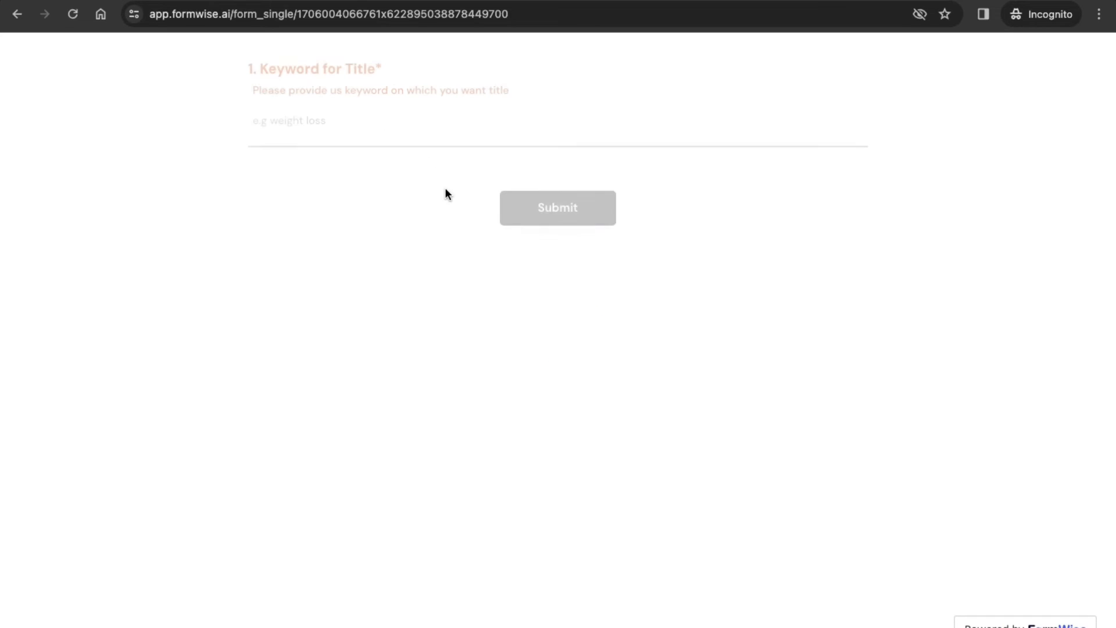
{"action": "left_click_drag", "start_coordinate": [376, 75], "coordinate": [298, 70]}
{"action": "left_click_drag", "start_coordinate": [490, 94], "coordinate": [245, 76]}
{"action": "key", "text": "ctrl+Left"}
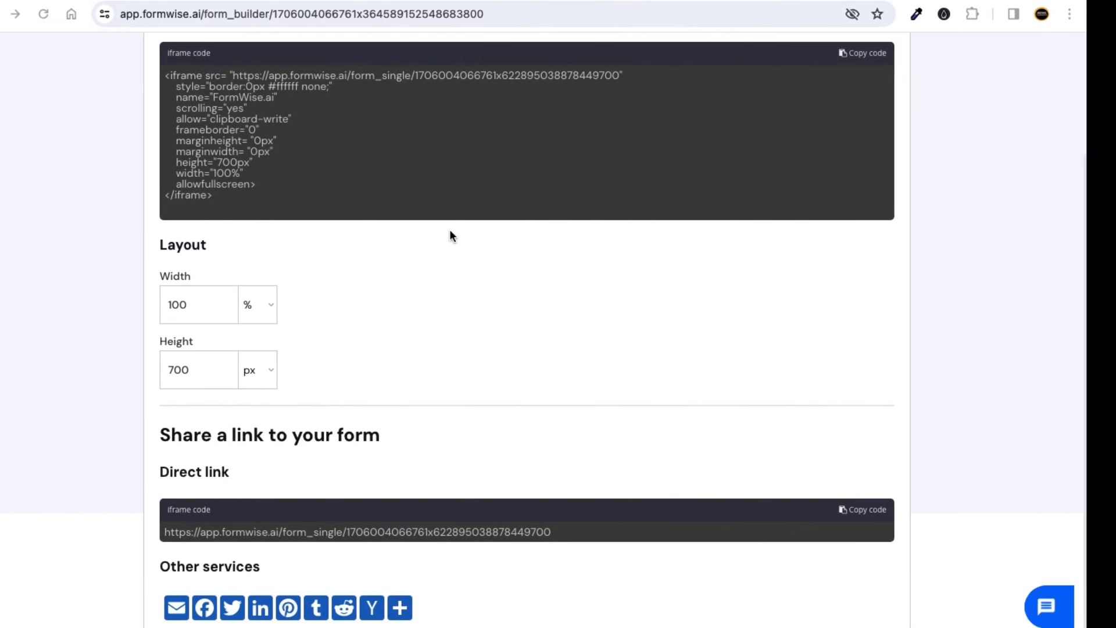
{"action": "scroll", "coordinate": [455, 223], "scroll_direction": "up", "scroll_amount": 3}
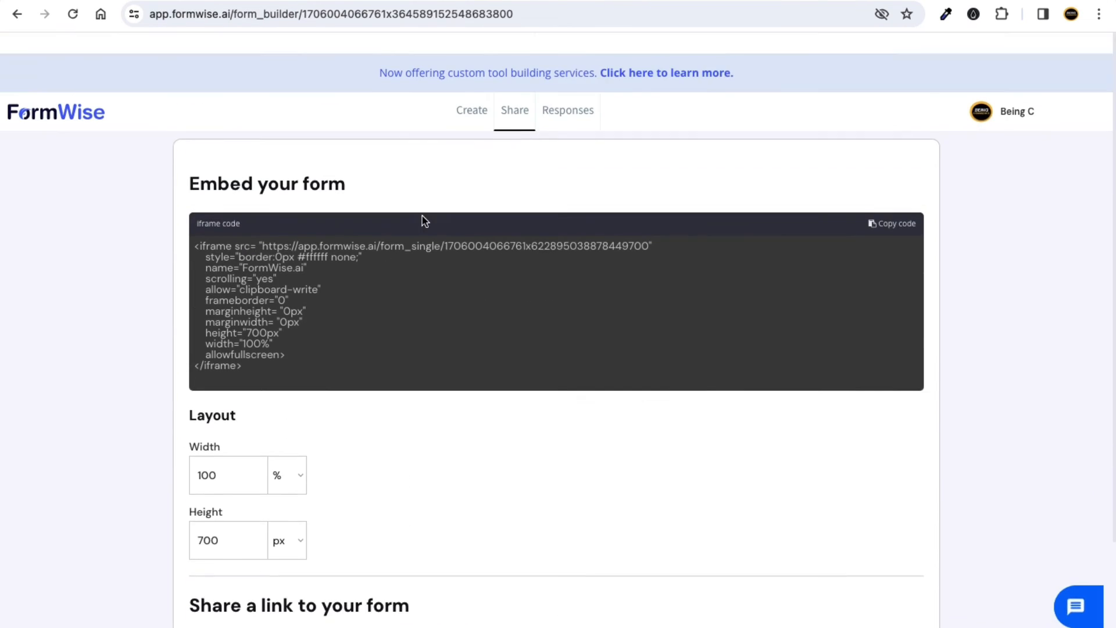
{"action": "left_click", "coordinate": [465, 108]}
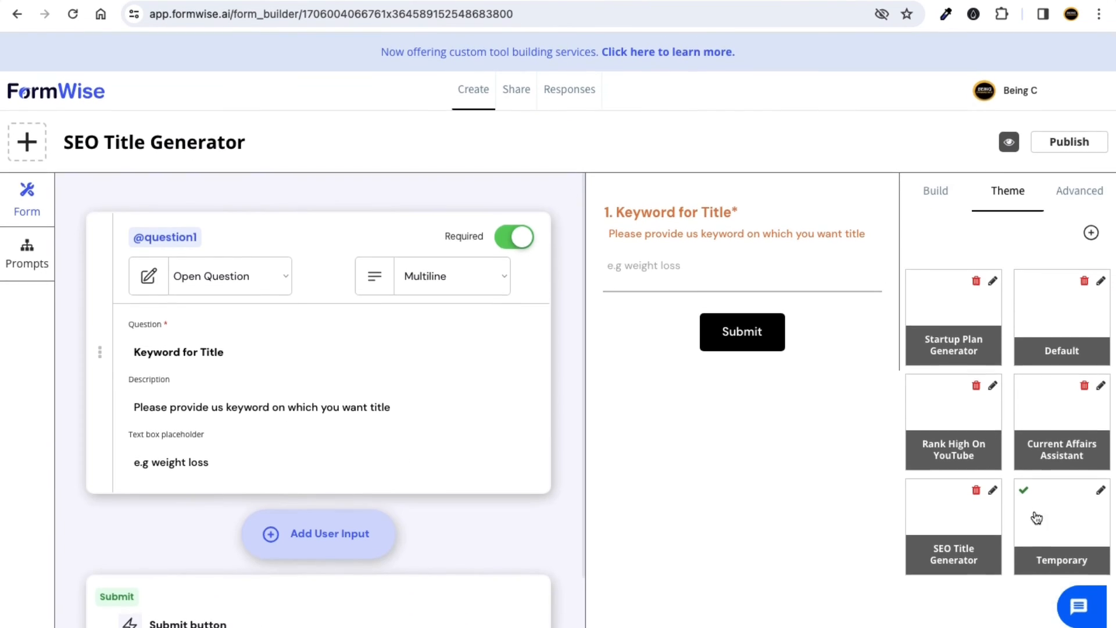
Change the Temporary theme's font colour to a brighter orange and republish the form.
{"action": "left_click", "coordinate": [1100, 490]}
{"action": "scroll", "coordinate": [968, 362], "scroll_direction": "down", "scroll_amount": 3}
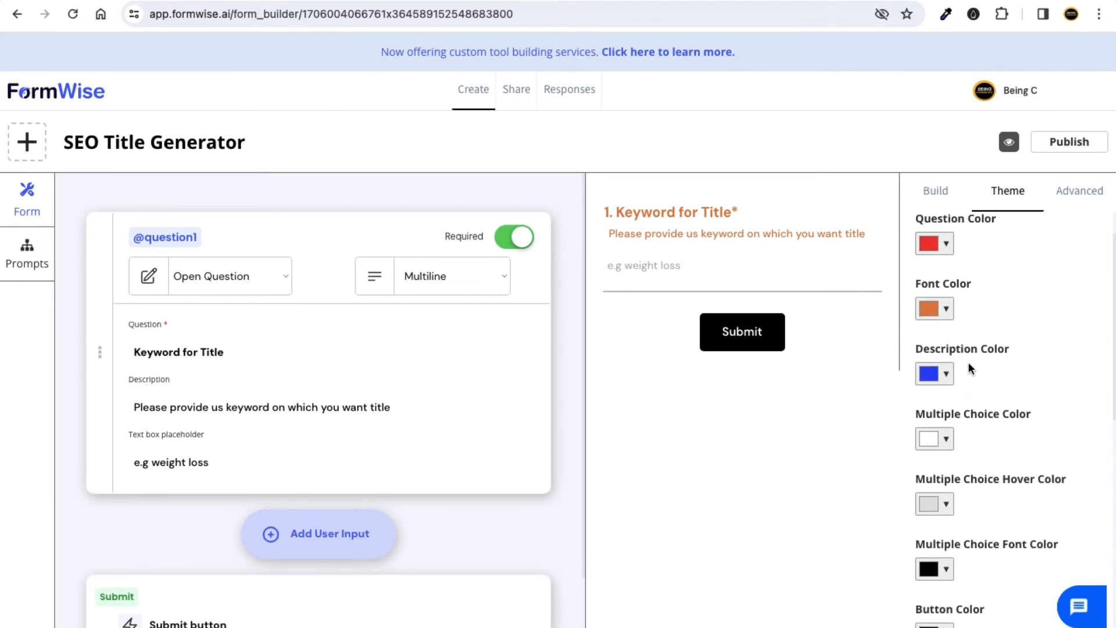
{"action": "scroll", "coordinate": [983, 287], "scroll_direction": "up", "scroll_amount": 2}
{"action": "left_click", "coordinate": [929, 343]}
{"action": "left_click", "coordinate": [998, 364]}
{"action": "left_click_drag", "start_coordinate": [998, 364], "coordinate": [1017, 413]}
{"action": "left_click_drag", "start_coordinate": [1045, 377], "coordinate": [1046, 452]}
{"action": "mouse_move", "coordinate": [1006, 442]}
{"action": "left_mouse_down"}
{"action": "mouse_move", "coordinate": [992, 389]}
{"action": "mouse_move", "coordinate": [1021, 377]}
{"action": "mouse_move", "coordinate": [1017, 419]}
{"action": "mouse_move", "coordinate": [1047, 386]}
{"action": "mouse_move", "coordinate": [1047, 368]}
{"action": "left_mouse_up"}
{"action": "mouse_move", "coordinate": [994, 422]}
{"action": "left_mouse_down"}
{"action": "mouse_move", "coordinate": [1000, 372]}
{"action": "mouse_move", "coordinate": [1025, 371]}
{"action": "mouse_move", "coordinate": [1023, 384]}
{"action": "mouse_move", "coordinate": [1025, 368]}
{"action": "left_mouse_up"}
{"action": "left_click", "coordinate": [1003, 307]}
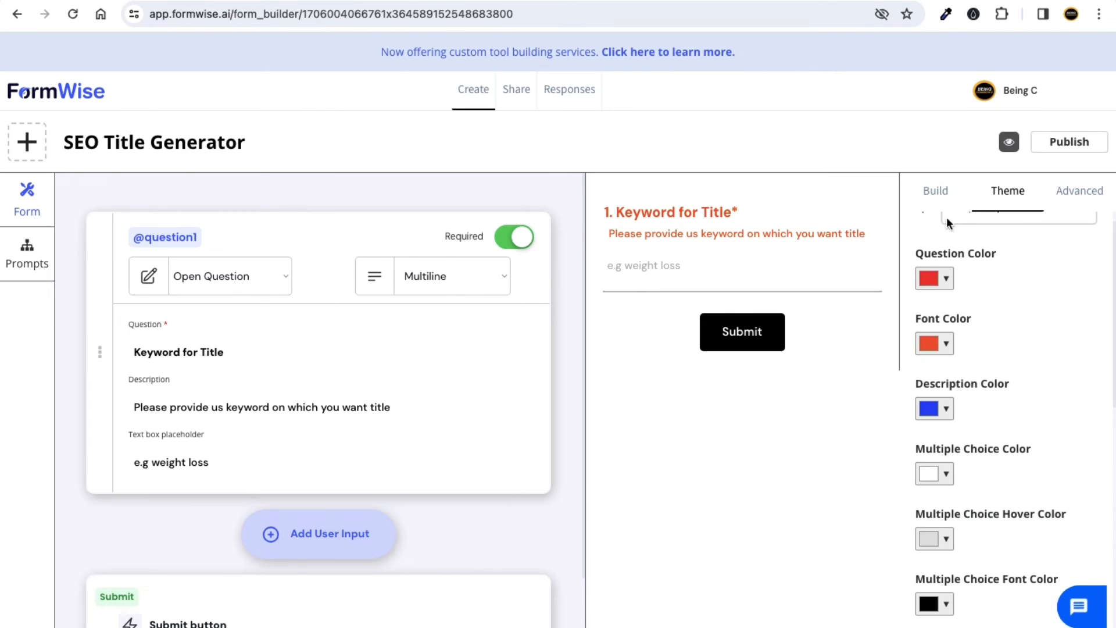
{"action": "left_click", "coordinate": [1054, 141]}
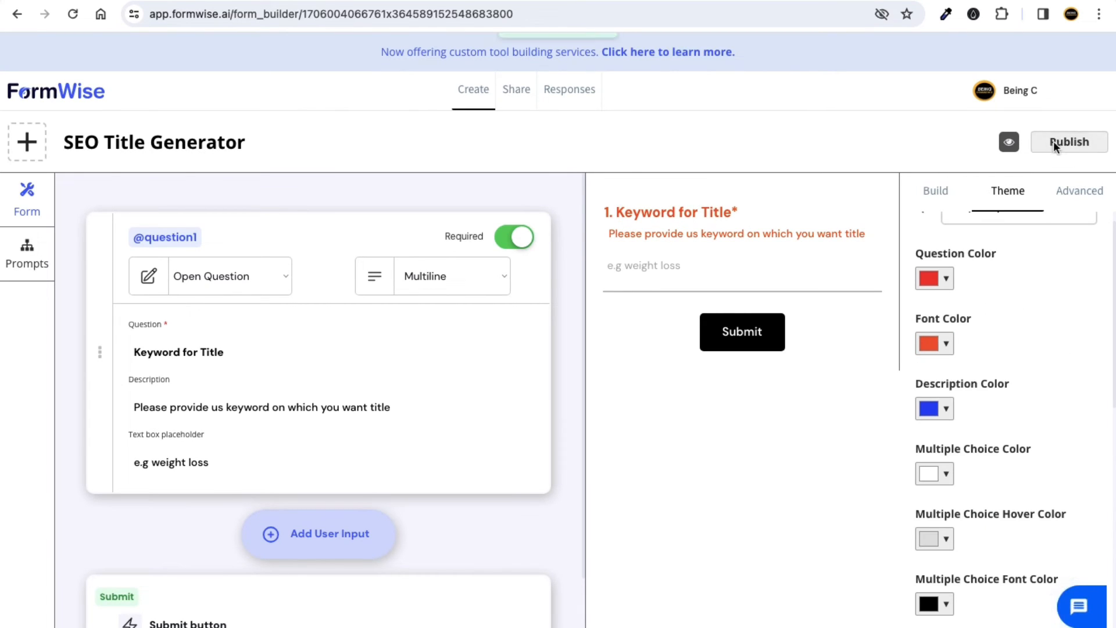
{"action": "left_click", "coordinate": [1068, 192]}
Check the Advanced toolset description field, then return to build settings and republish.
{"action": "left_click", "coordinate": [997, 339]}
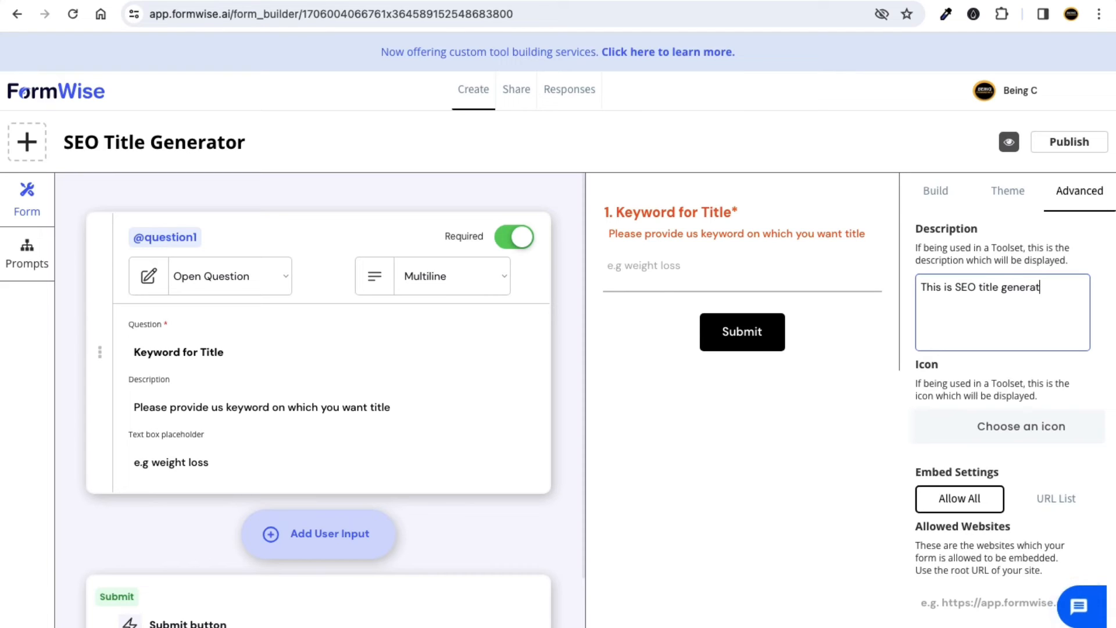
{"action": "left_click", "coordinate": [925, 189]}
{"action": "left_click", "coordinate": [1042, 150]}
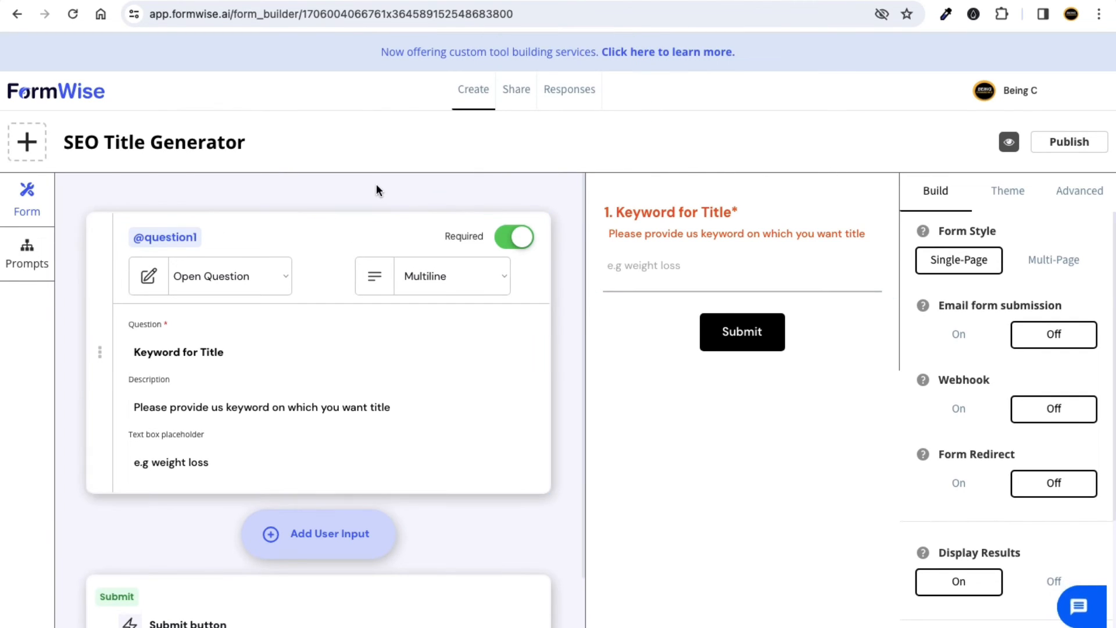
Reload the live form in the incognito window to check the new colours, then return to the builder.
{"action": "key", "text": "ctrl+Right"}
{"action": "left_click", "coordinate": [141, 143]}
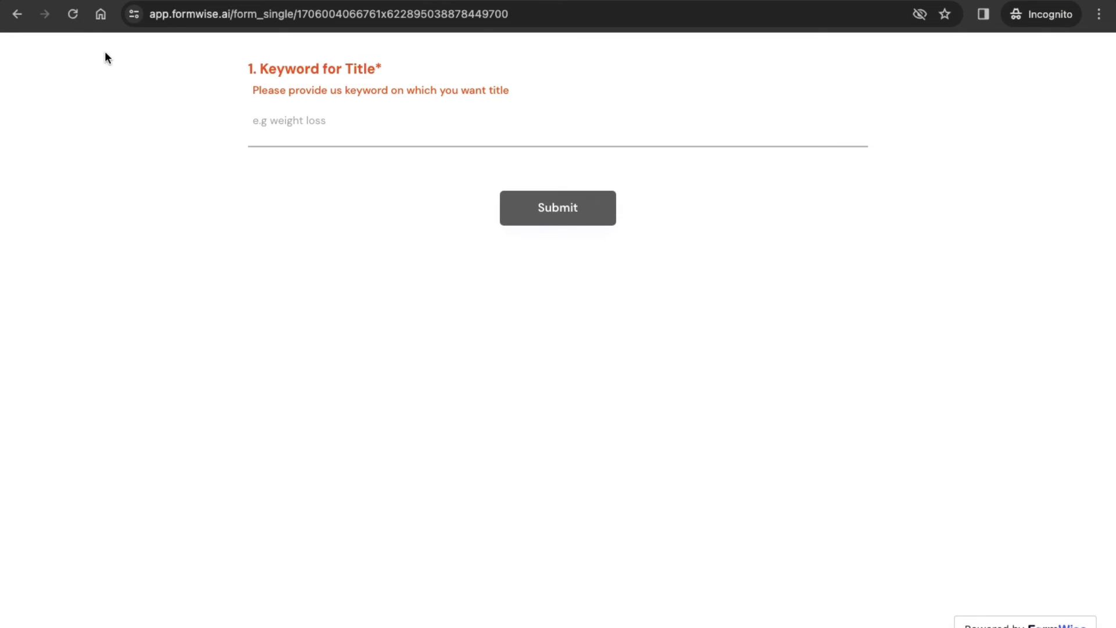
{"action": "left_click", "coordinate": [71, 15]}
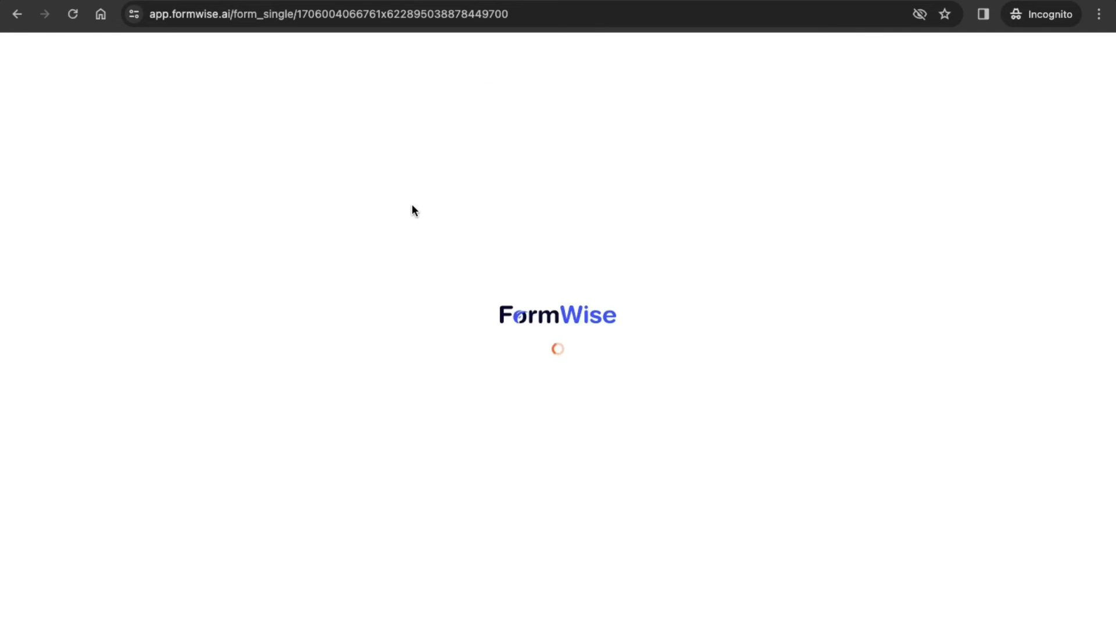
{"action": "key", "text": "ctrl+Left"}
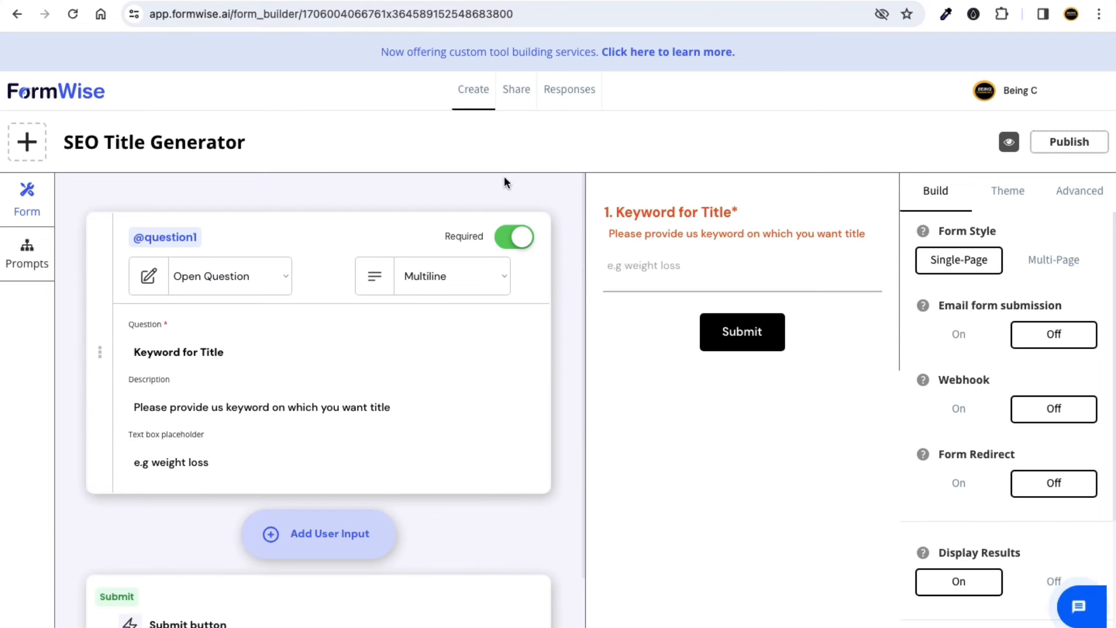
Copy the form's iframe embed code from the Share options, then return to the WordPress dashboard.
{"action": "left_click", "coordinate": [514, 94]}
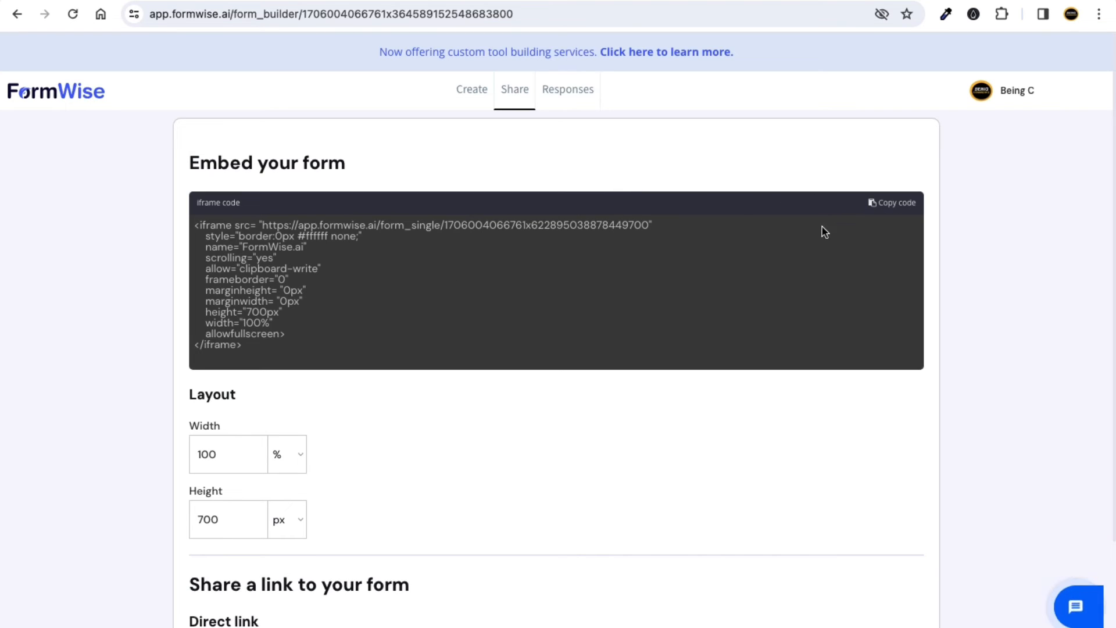
{"action": "left_click", "coordinate": [903, 208]}
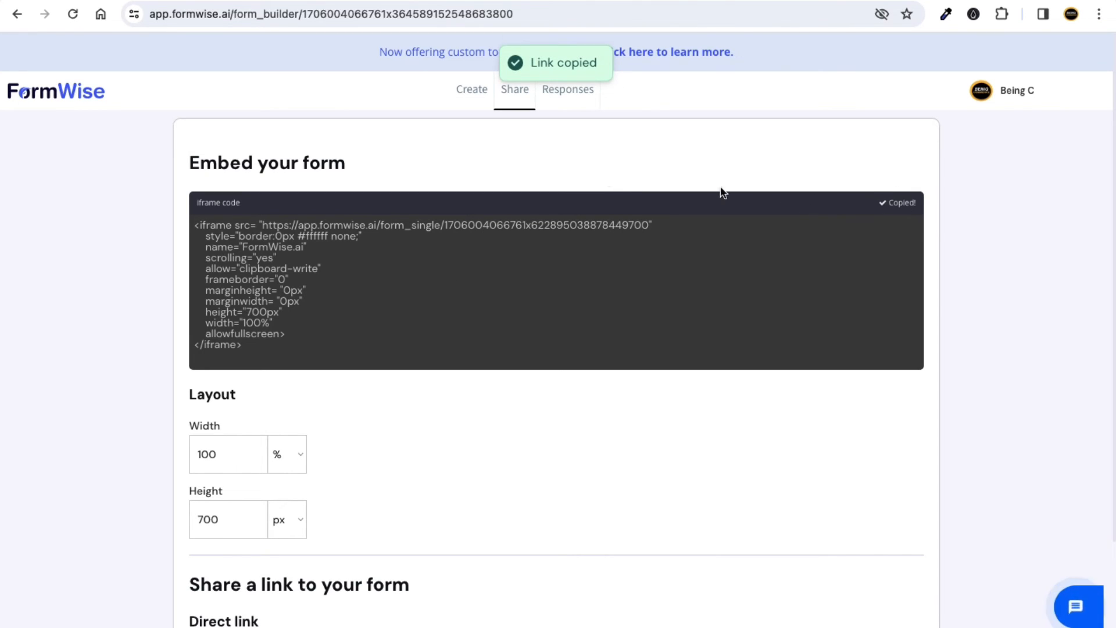
{"action": "left_click", "coordinate": [513, 0]}
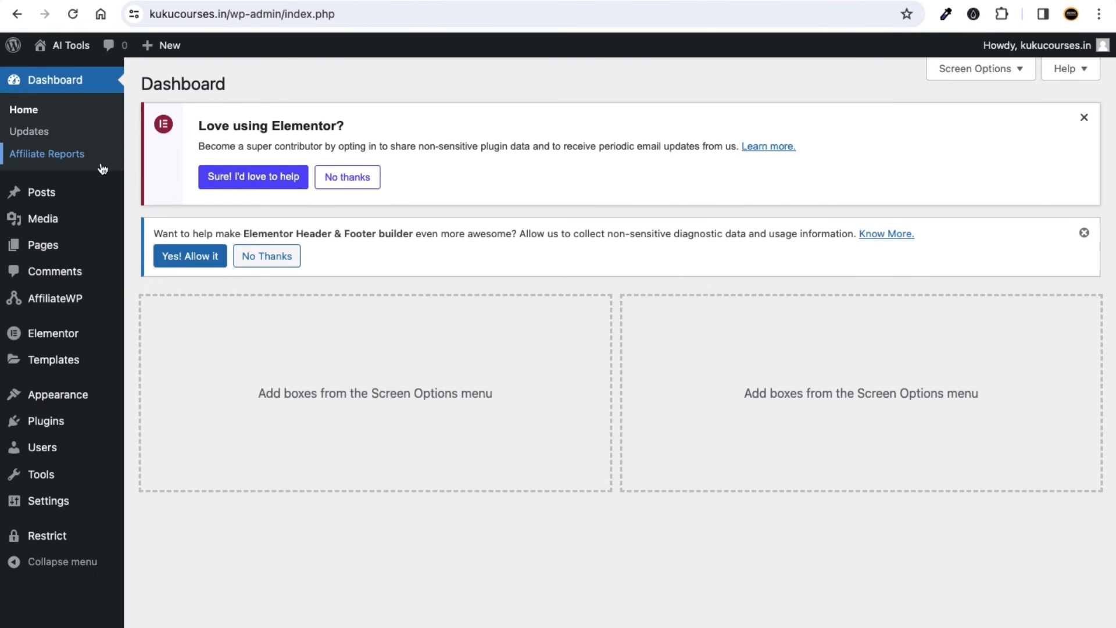
Create a new WordPress page titled 'SEO Title Generator'.
{"action": "mouse_move", "coordinate": [42, 246]}
{"action": "left_click", "coordinate": [152, 249]}
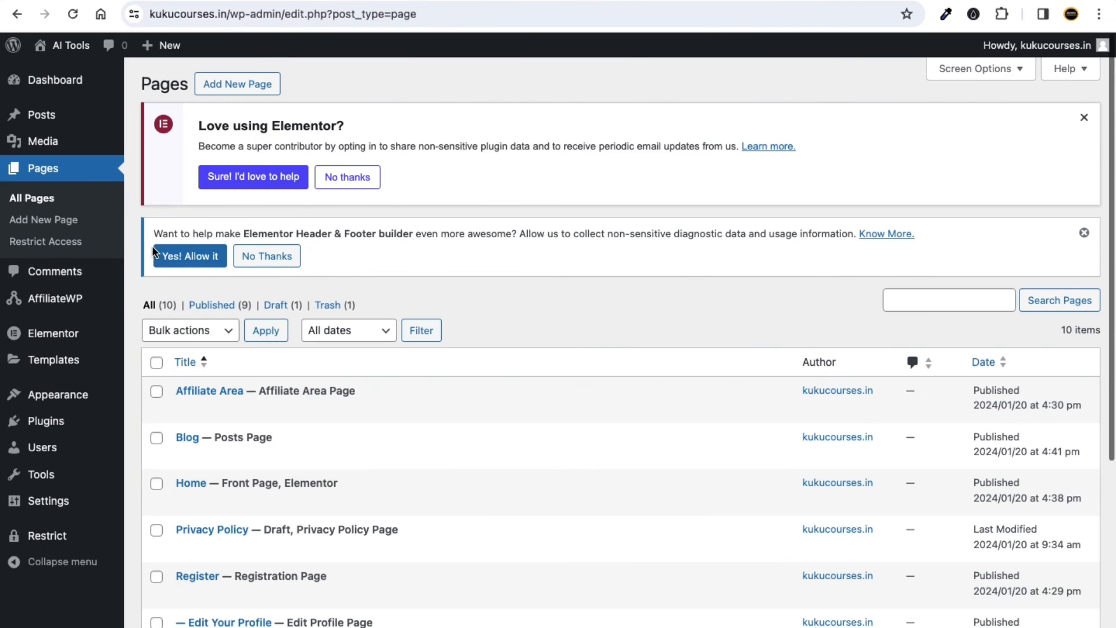
{"action": "left_click", "coordinate": [238, 85]}
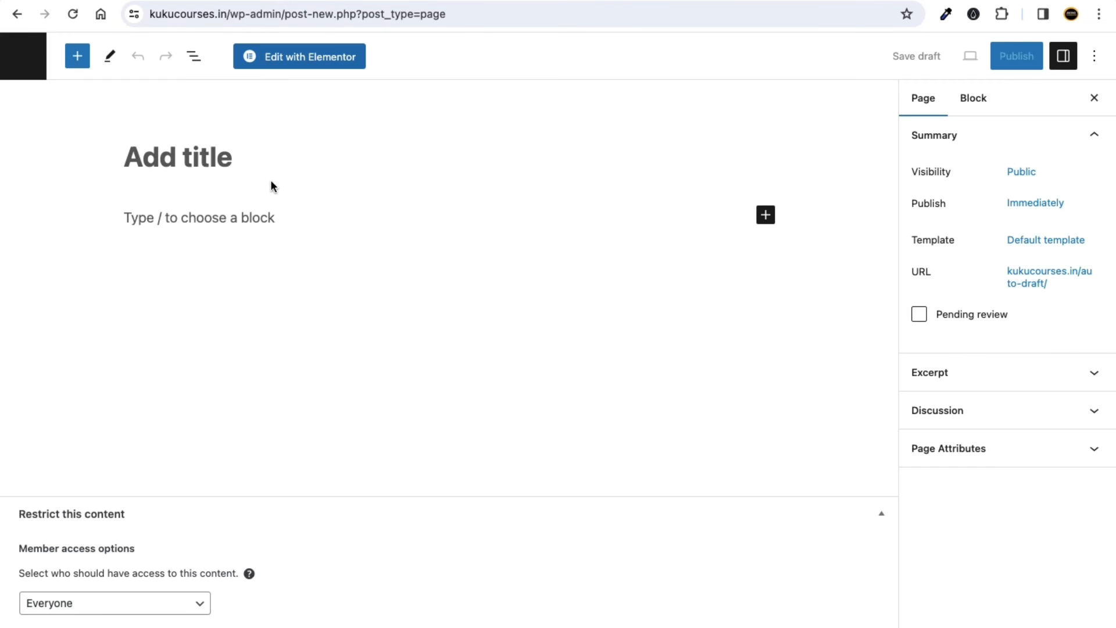
{"action": "left_click", "coordinate": [223, 162]}
{"action": "type", "text": "SEO "}
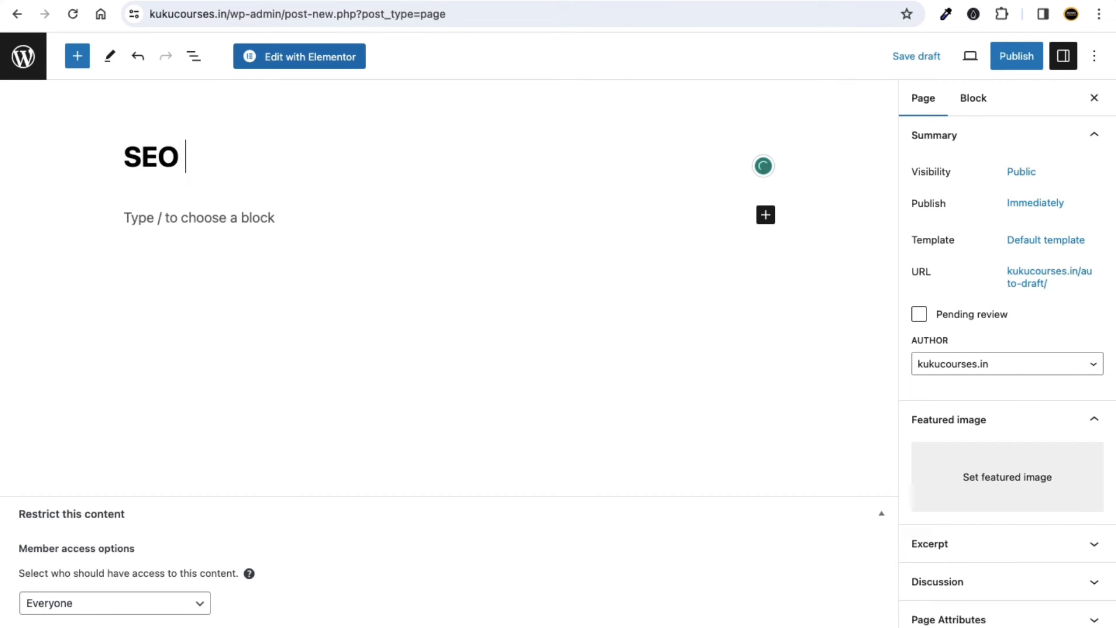
{"action": "type", "text": "Title "}
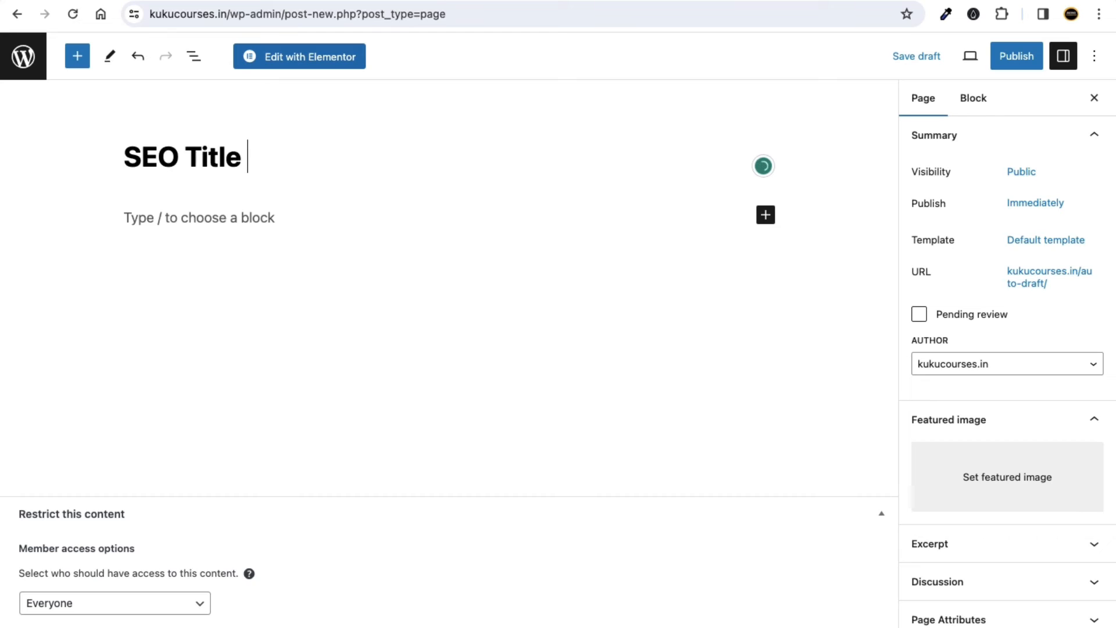
{"action": "type", "text": "Gener"}
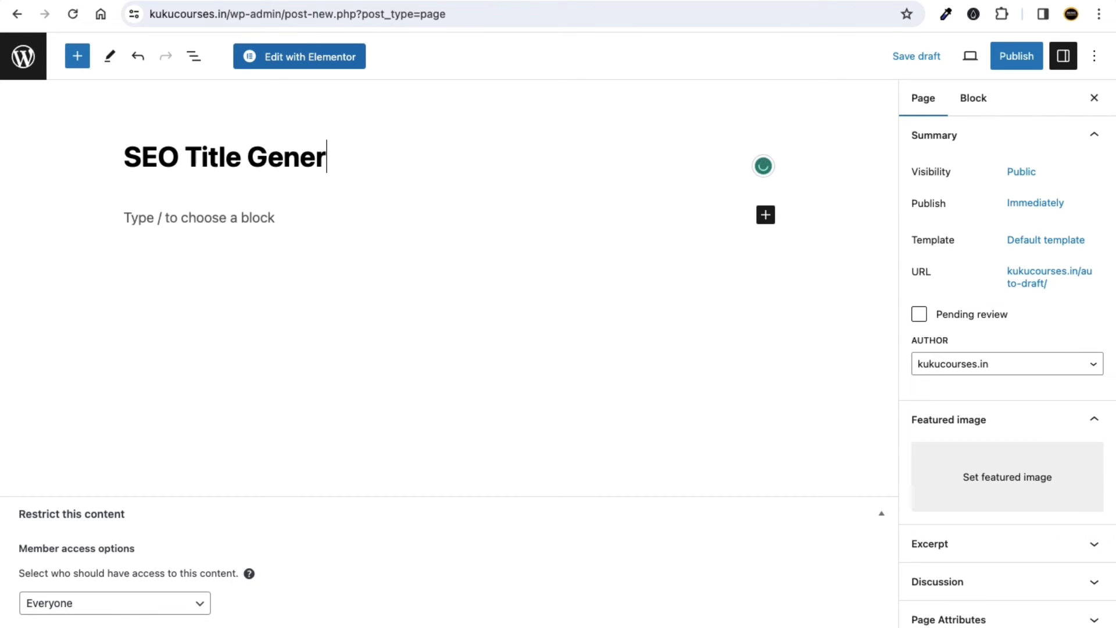
{"action": "type", "text": "ator"}
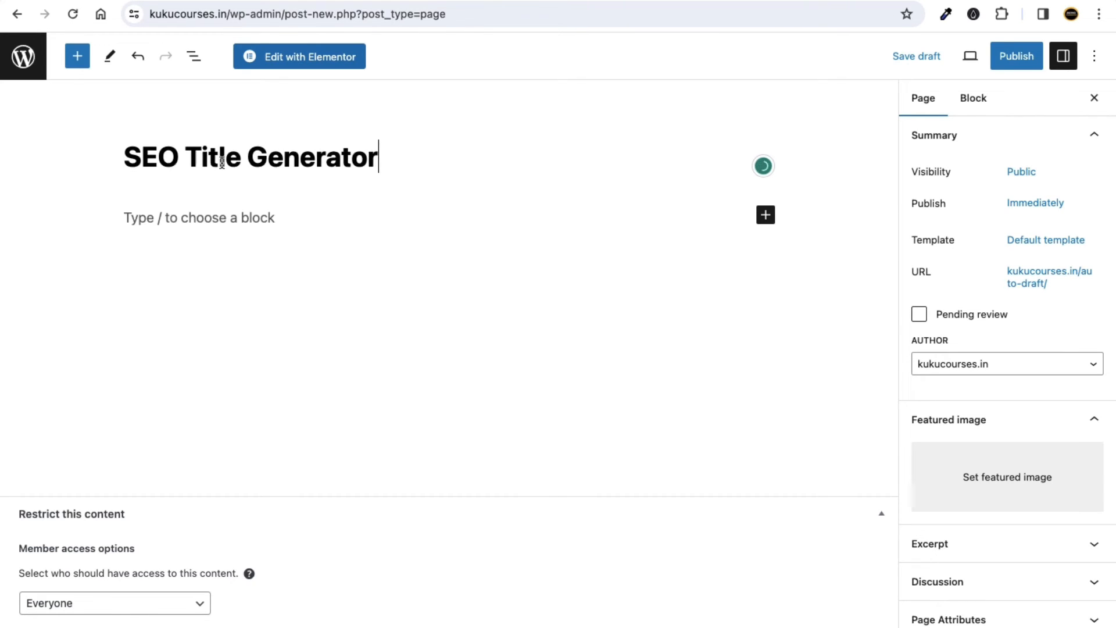
Add a Custom HTML block to the page and paste the FormWise iframe code into it.
{"action": "left_click", "coordinate": [222, 218]}
{"action": "left_click", "coordinate": [765, 218]}
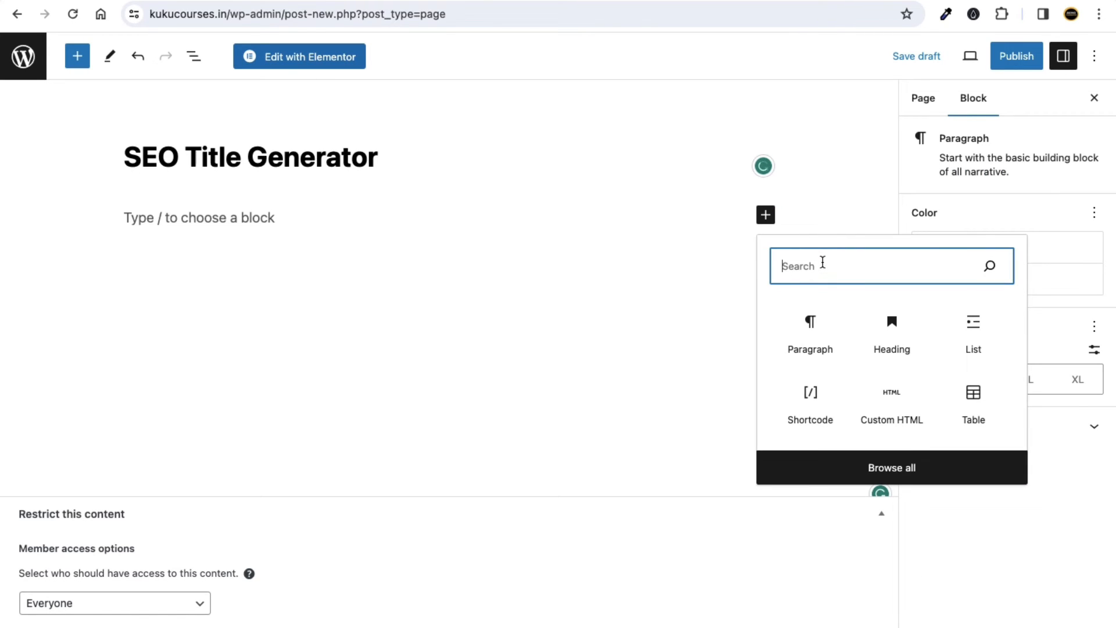
{"action": "type", "text": "html"}
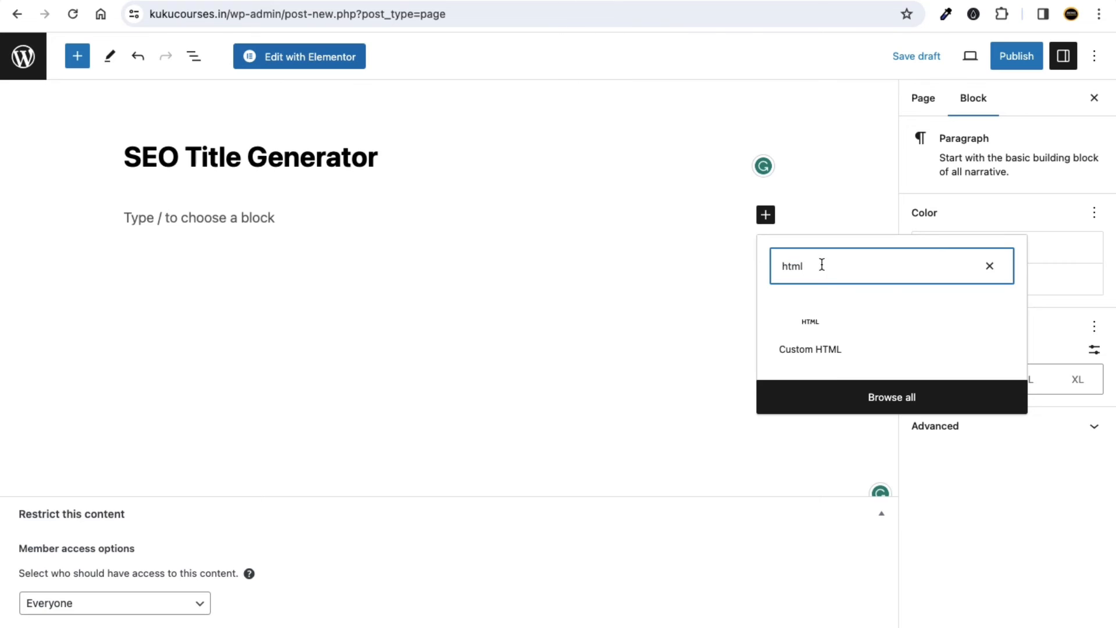
{"action": "left_click", "coordinate": [817, 320]}
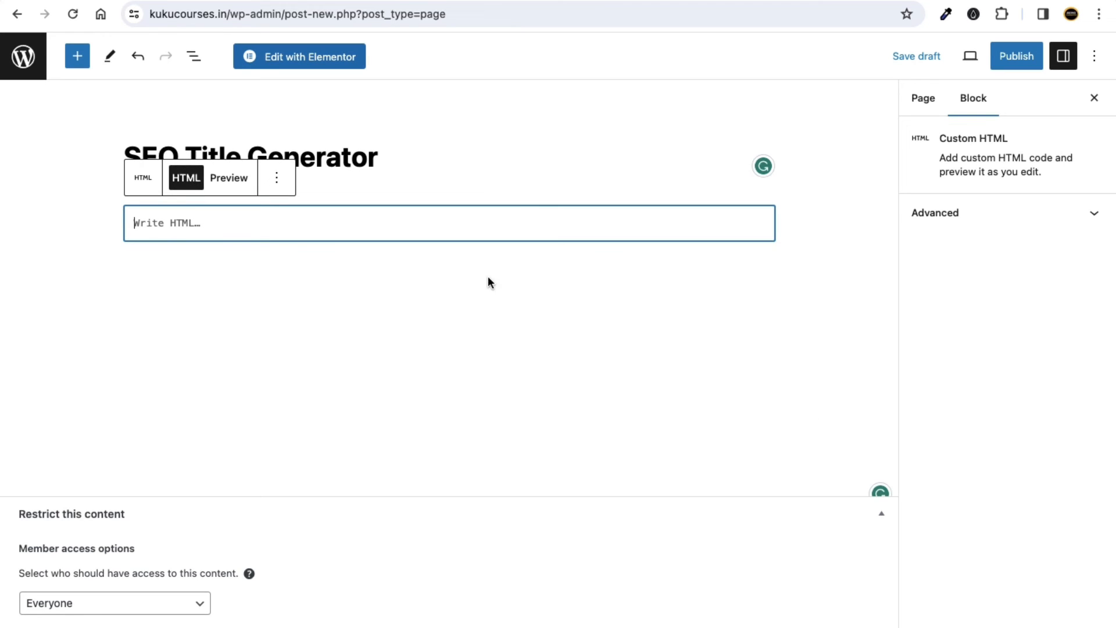
{"action": "right_click", "coordinate": [184, 221]}
{"action": "left_click", "coordinate": [239, 329]}
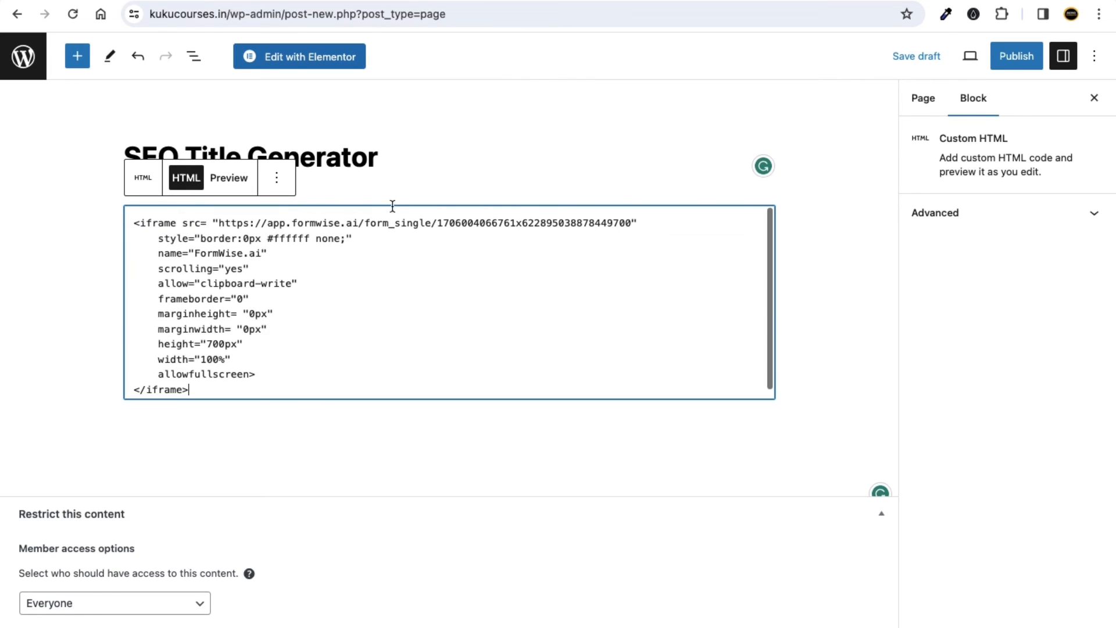
Check which template the page uses in the page settings.
{"action": "left_click", "coordinate": [401, 165]}
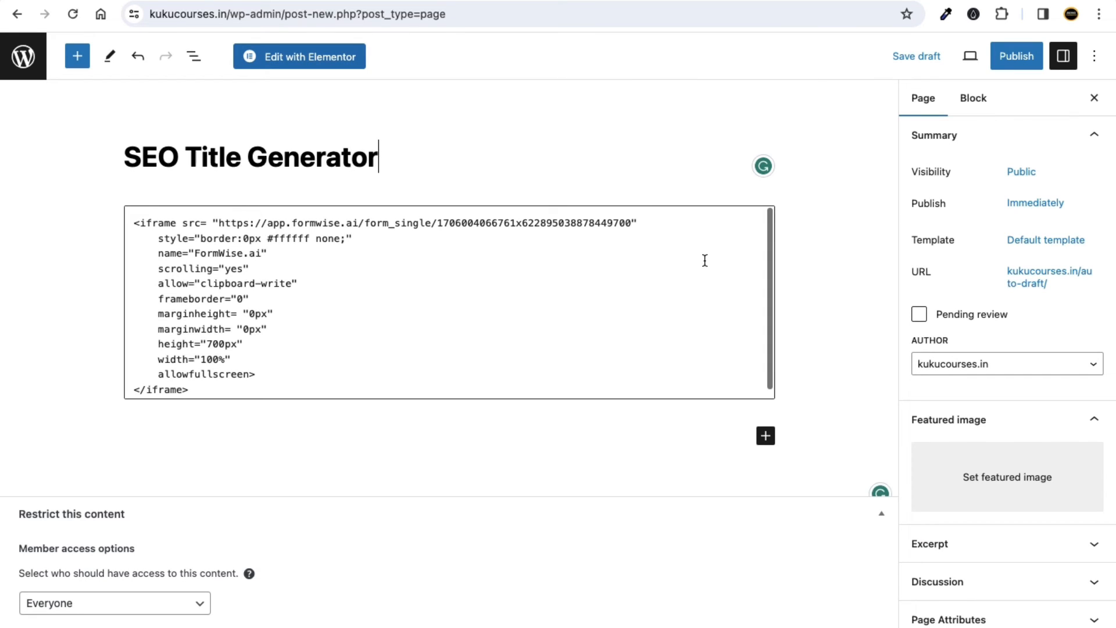
{"action": "scroll", "coordinate": [505, 319], "scroll_direction": "down", "scroll_amount": 1}
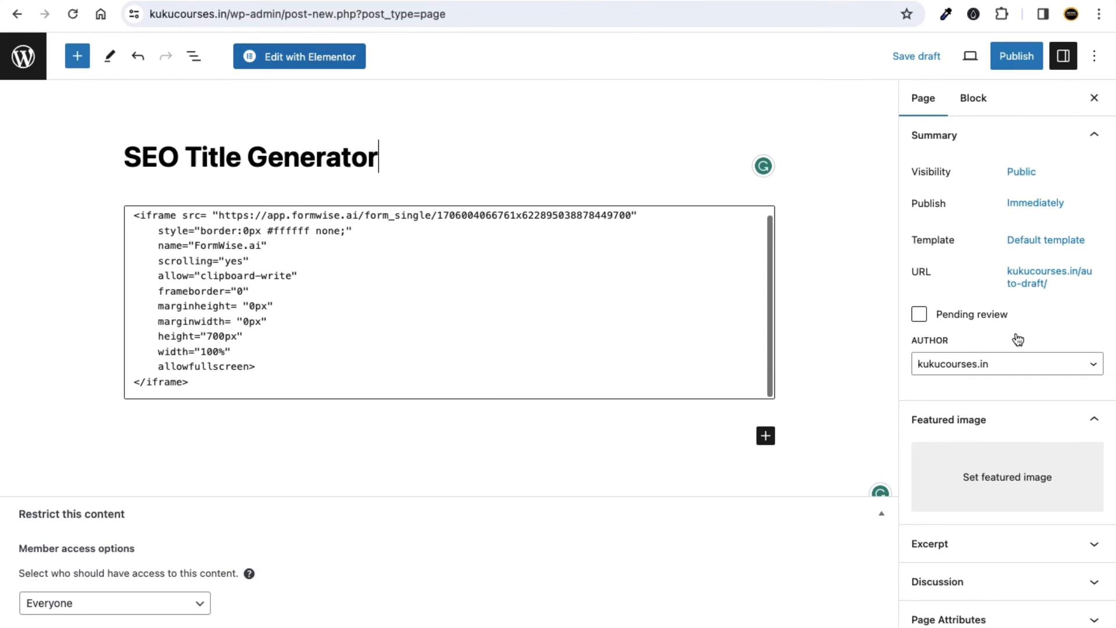
{"action": "left_click", "coordinate": [1045, 240]}
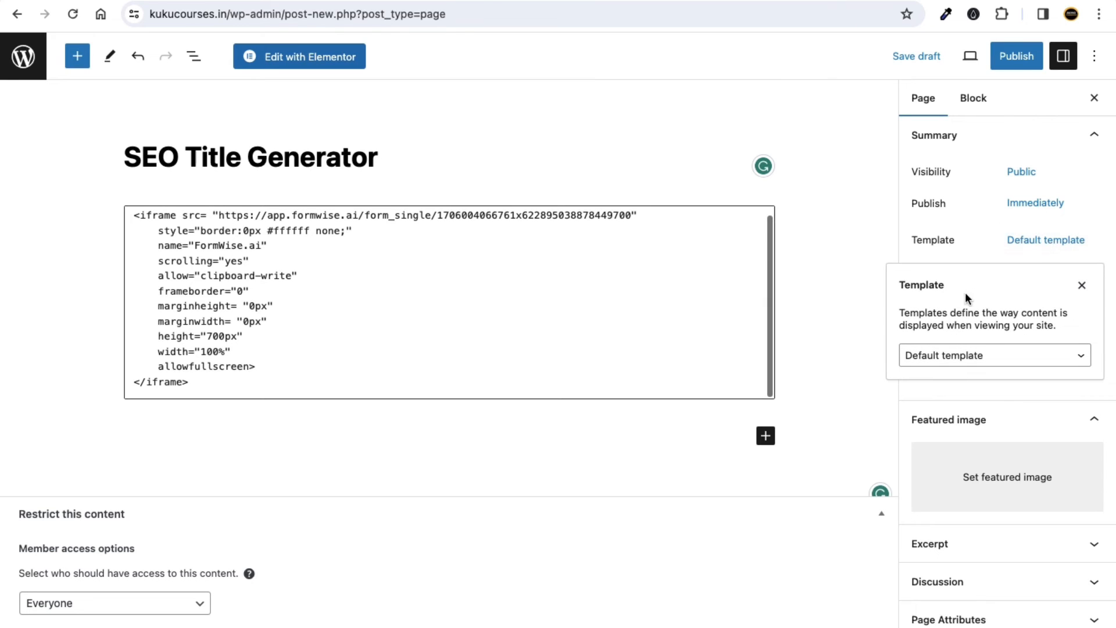
{"action": "left_click", "coordinate": [865, 246]}
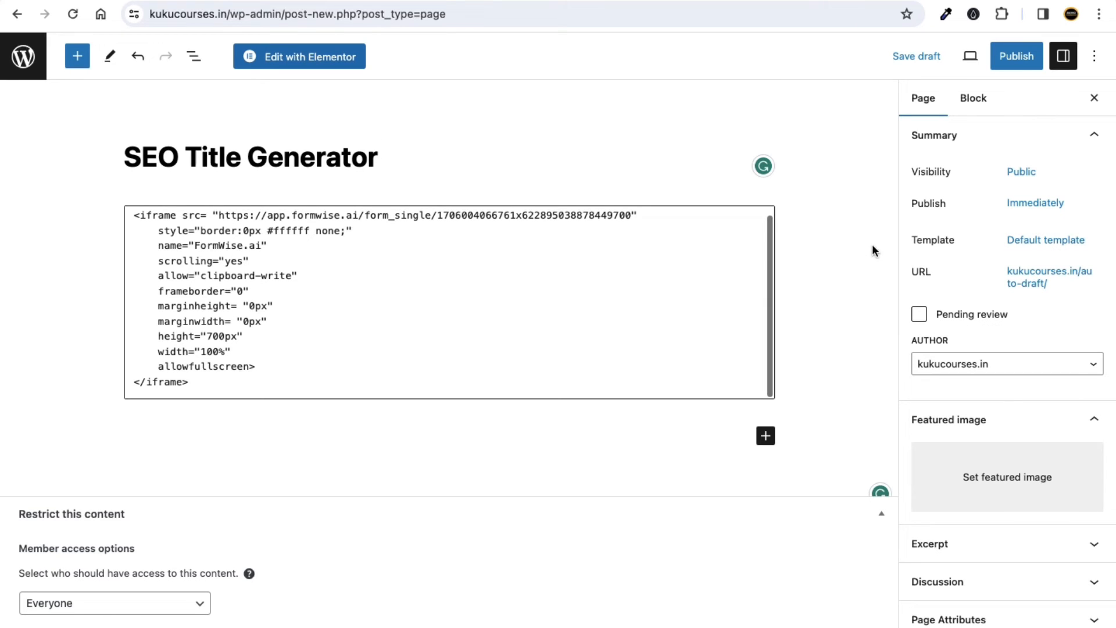
Publish the SEO Title Generator page, view it live, and focus the embedded keyword field.
{"action": "left_click", "coordinate": [1029, 64]}
{"action": "left_click", "coordinate": [968, 64]}
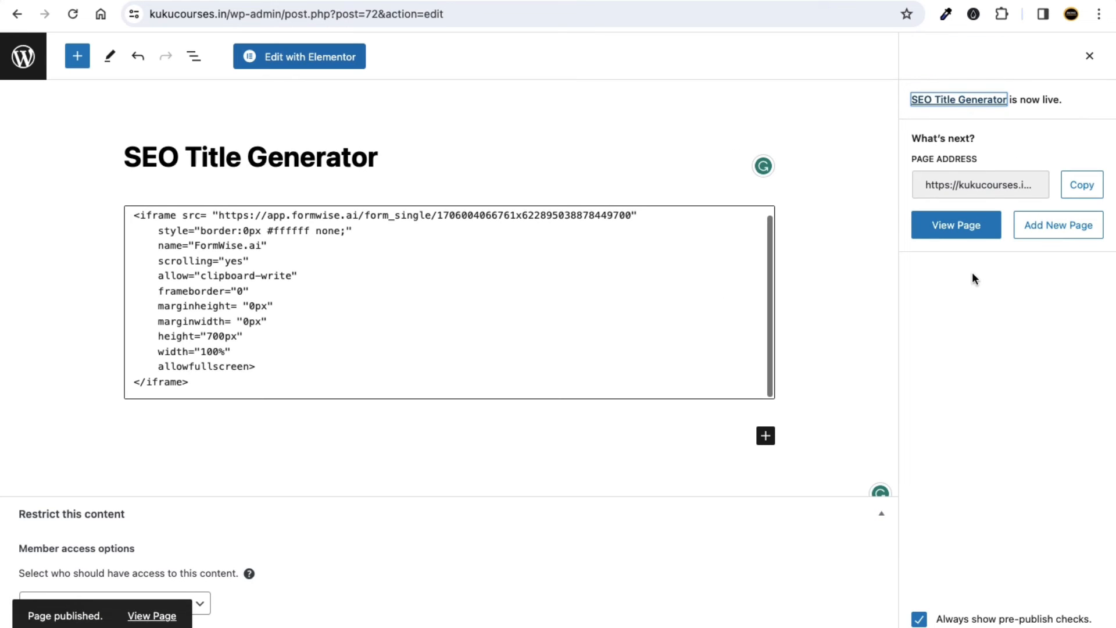
{"action": "right_click", "coordinate": [936, 223]}
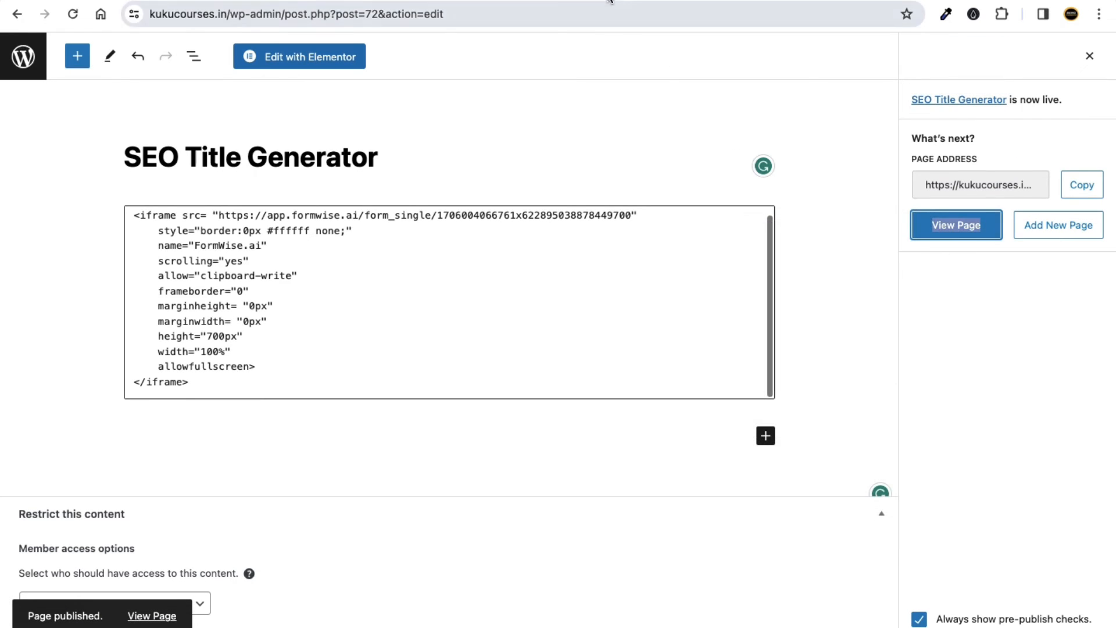
{"action": "left_click", "coordinate": [606, 0]}
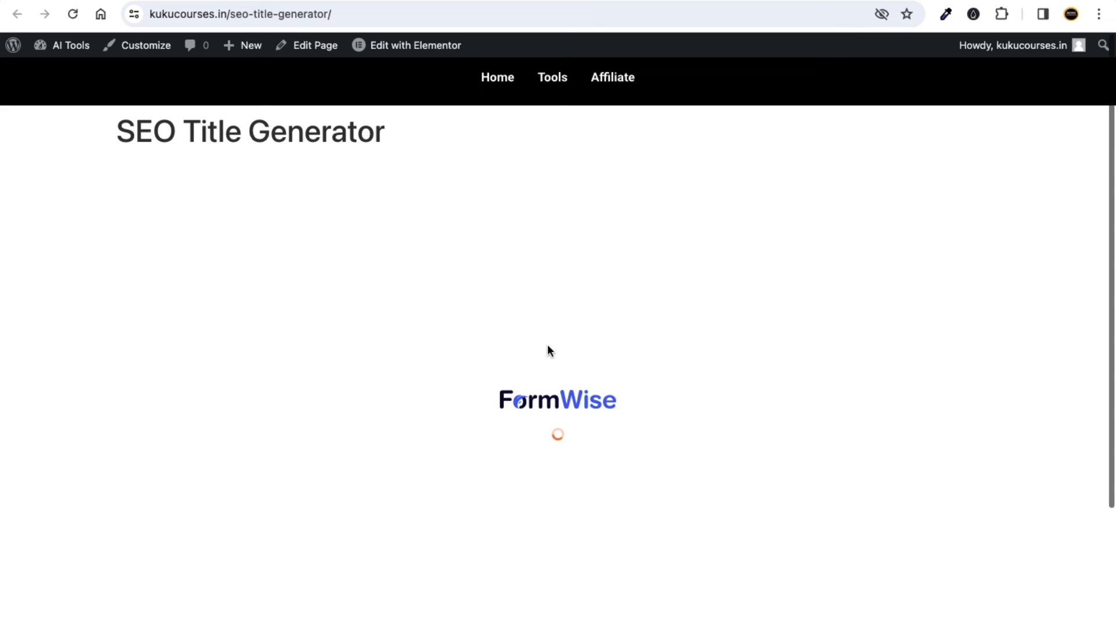
{"action": "scroll", "coordinate": [533, 305], "scroll_direction": "down", "scroll_amount": 2}
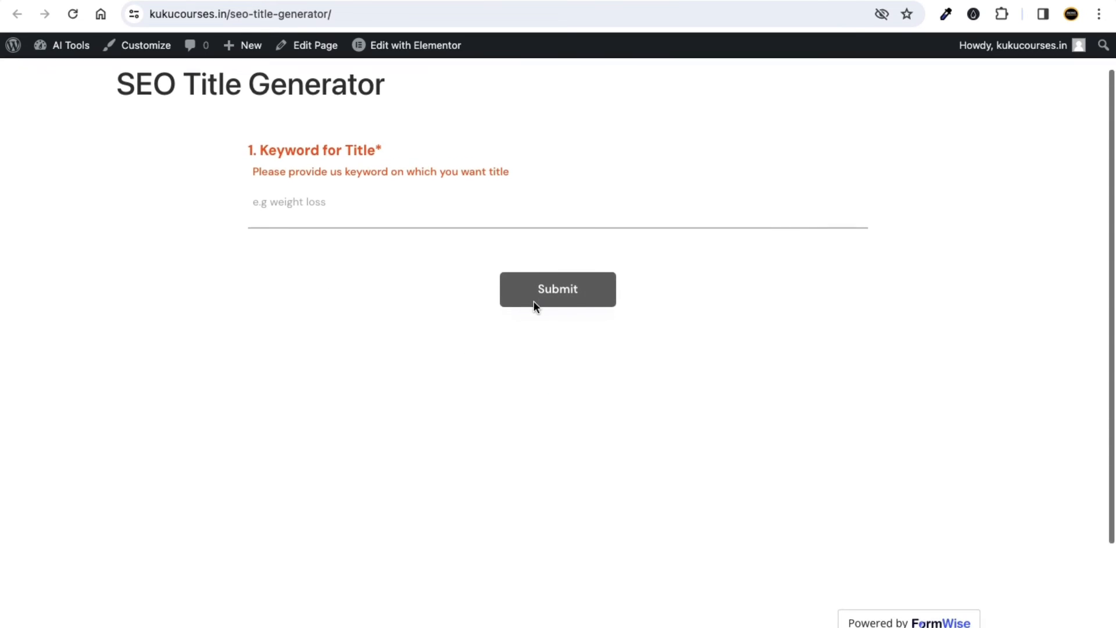
{"action": "scroll", "coordinate": [533, 305], "scroll_direction": "up", "scroll_amount": 1}
{"action": "left_click", "coordinate": [379, 215]}
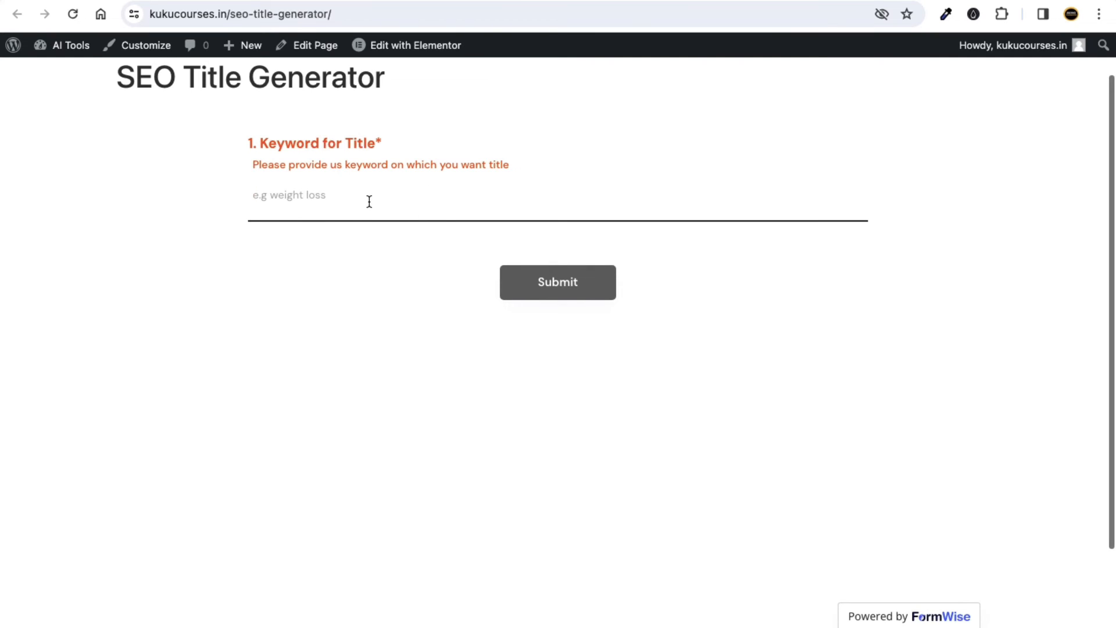
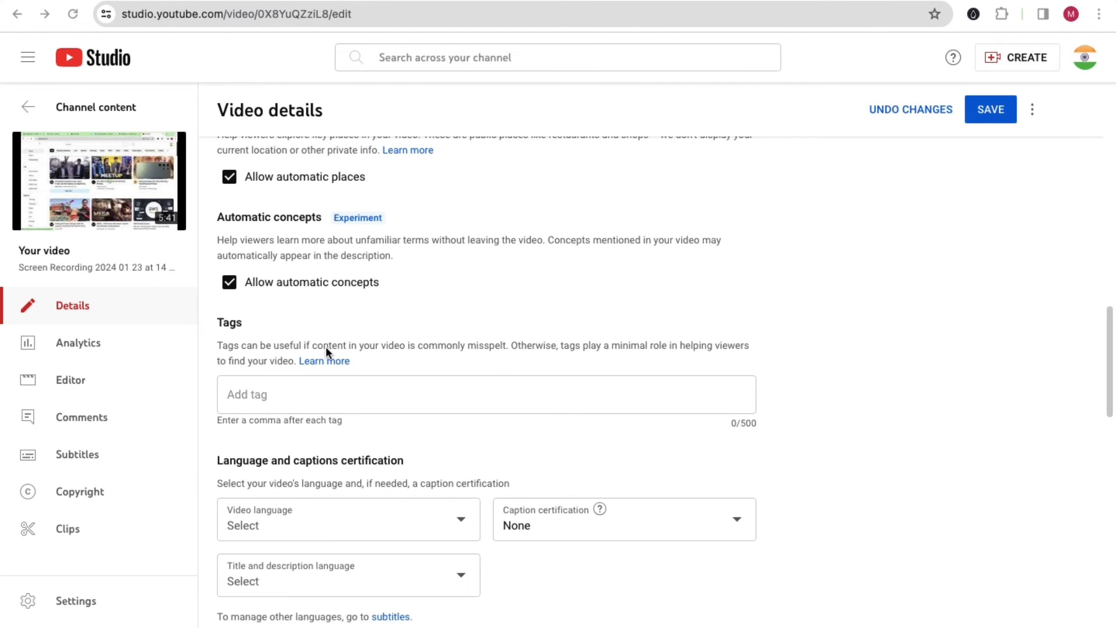
Highlight the Tags heading and the video's title on the YouTube Studio details page.
{"action": "left_click_drag", "start_coordinate": [250, 327], "coordinate": [210, 326]}
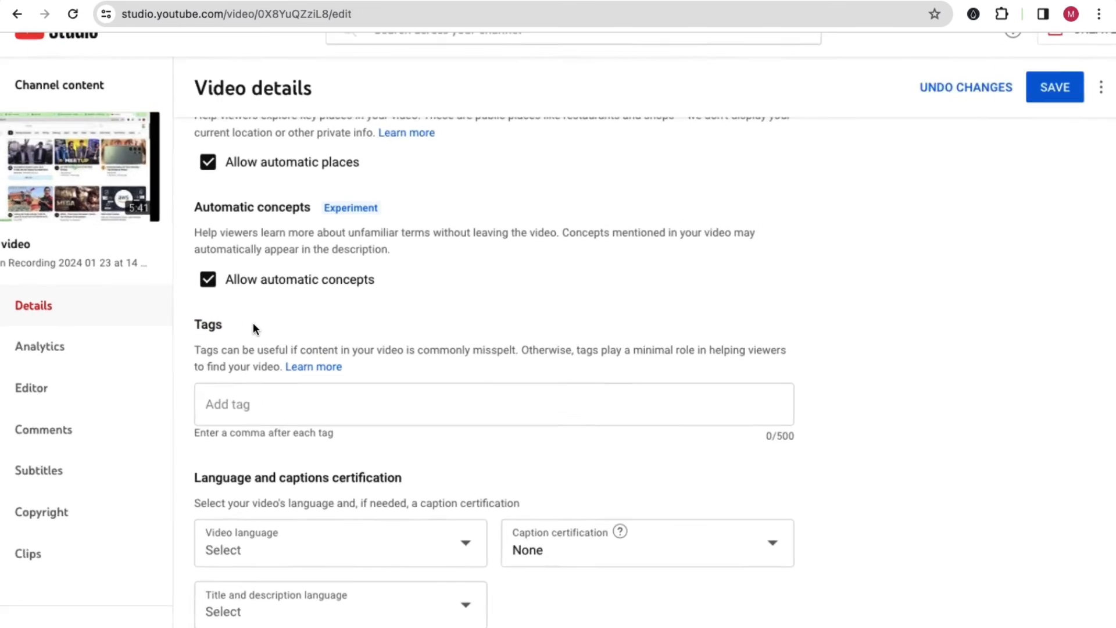
{"action": "scroll", "coordinate": [191, 273], "scroll_direction": "down", "scroll_amount": 1}
{"action": "left_click_drag", "start_coordinate": [149, 205], "coordinate": [107, 202]}
{"action": "left_click", "coordinate": [243, 215]}
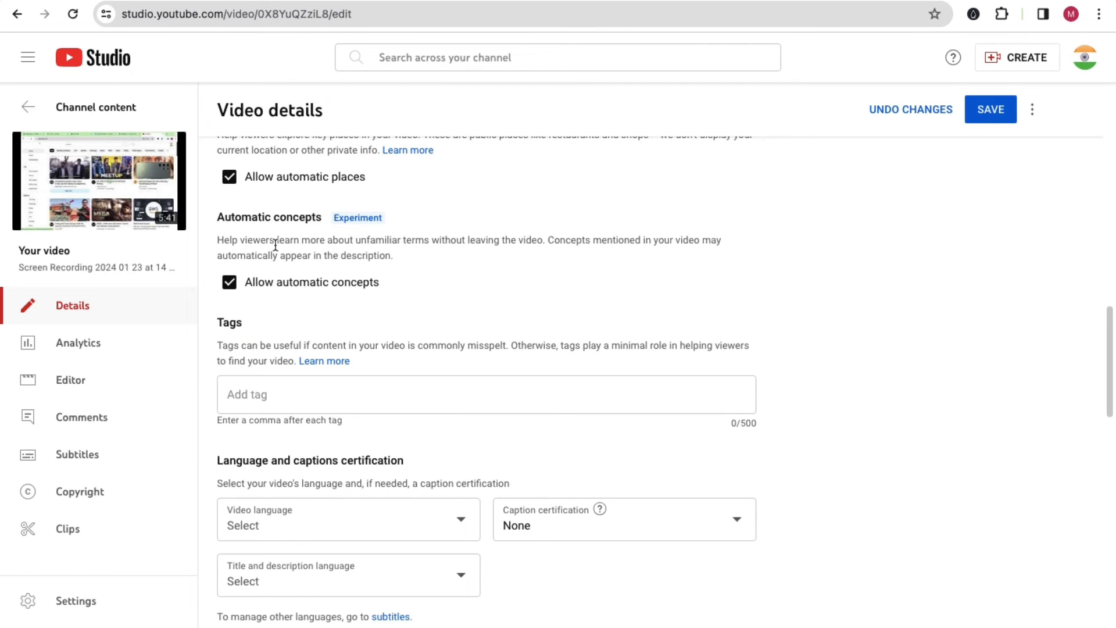
{"action": "scroll", "coordinate": [379, 312], "scroll_direction": "up", "scroll_amount": 15}
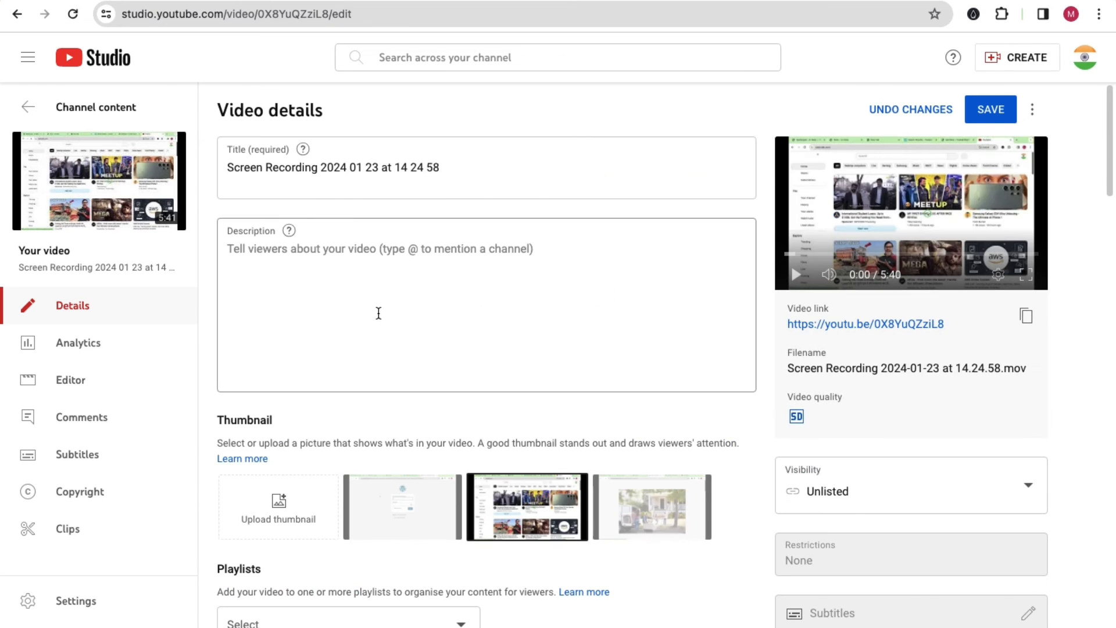
{"action": "left_click_drag", "start_coordinate": [474, 166], "coordinate": [219, 166]}
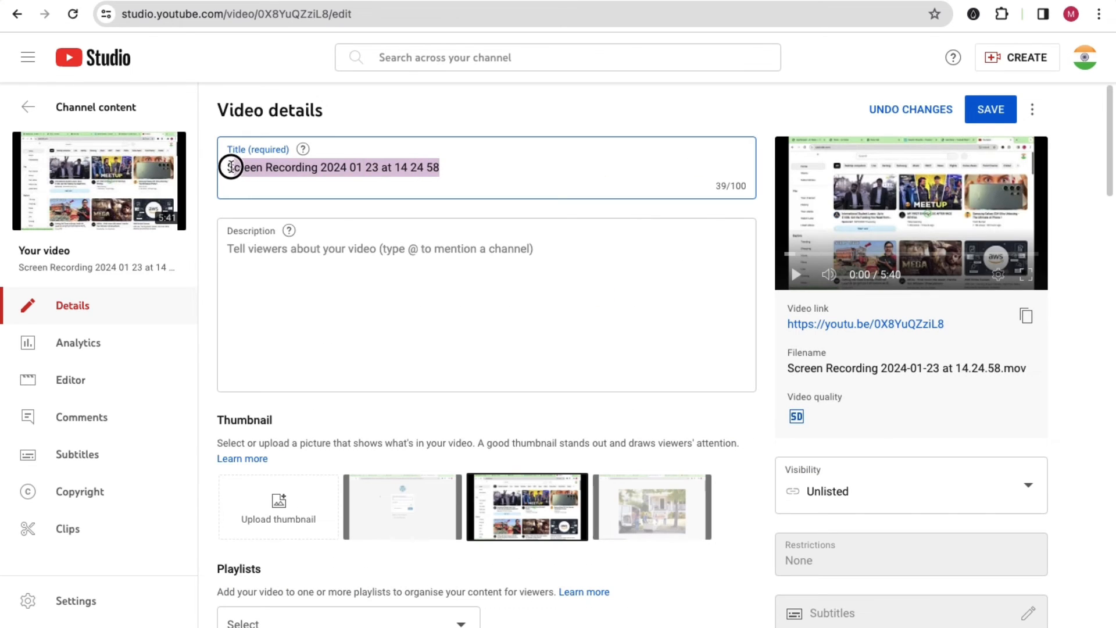
{"action": "left_click", "coordinate": [349, 254]}
Scroll through the page and highlight the Tags heading and parts of its explanation.
{"action": "scroll", "coordinate": [392, 273], "scroll_direction": "down", "scroll_amount": 4}
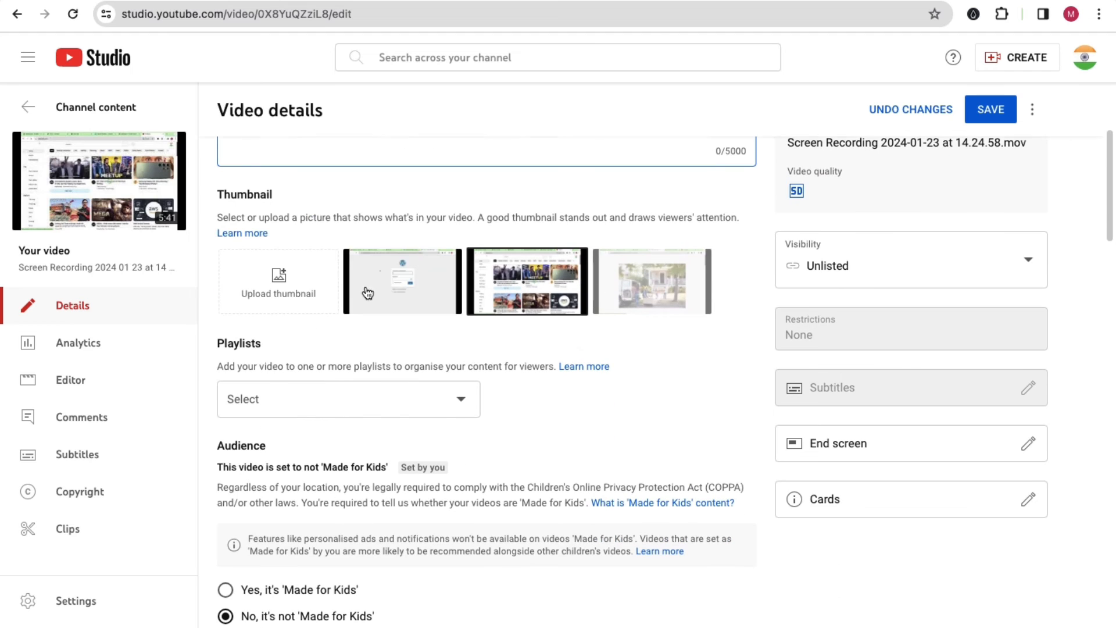
{"action": "scroll", "coordinate": [392, 365], "scroll_direction": "down", "scroll_amount": 2}
{"action": "scroll", "coordinate": [392, 363], "scroll_direction": "down", "scroll_amount": 5}
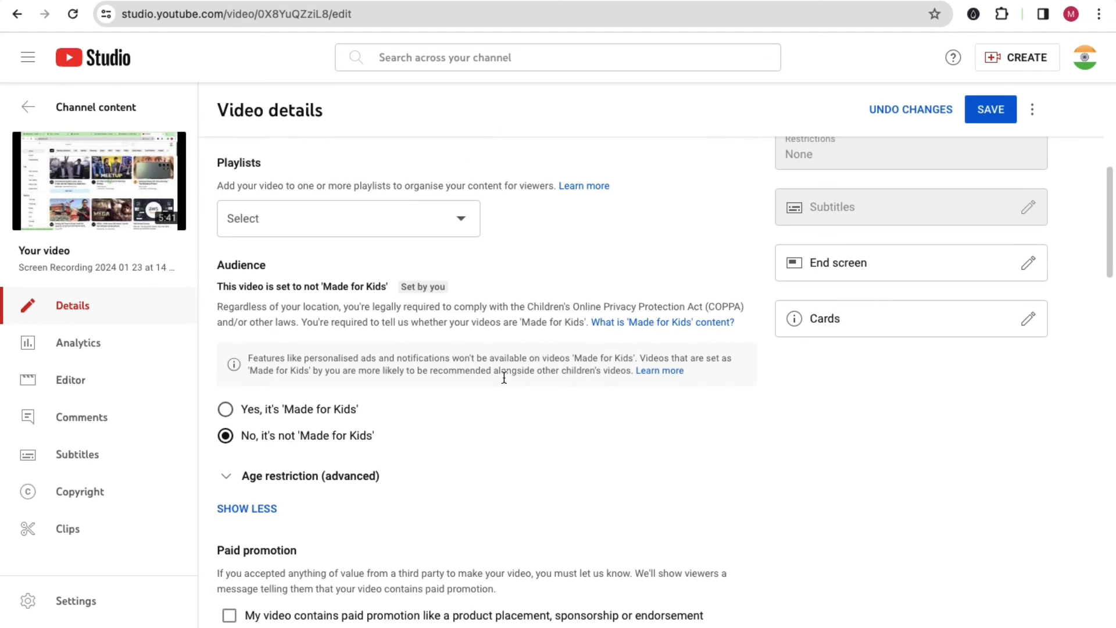
{"action": "scroll", "coordinate": [583, 391], "scroll_direction": "up", "scroll_amount": 7}
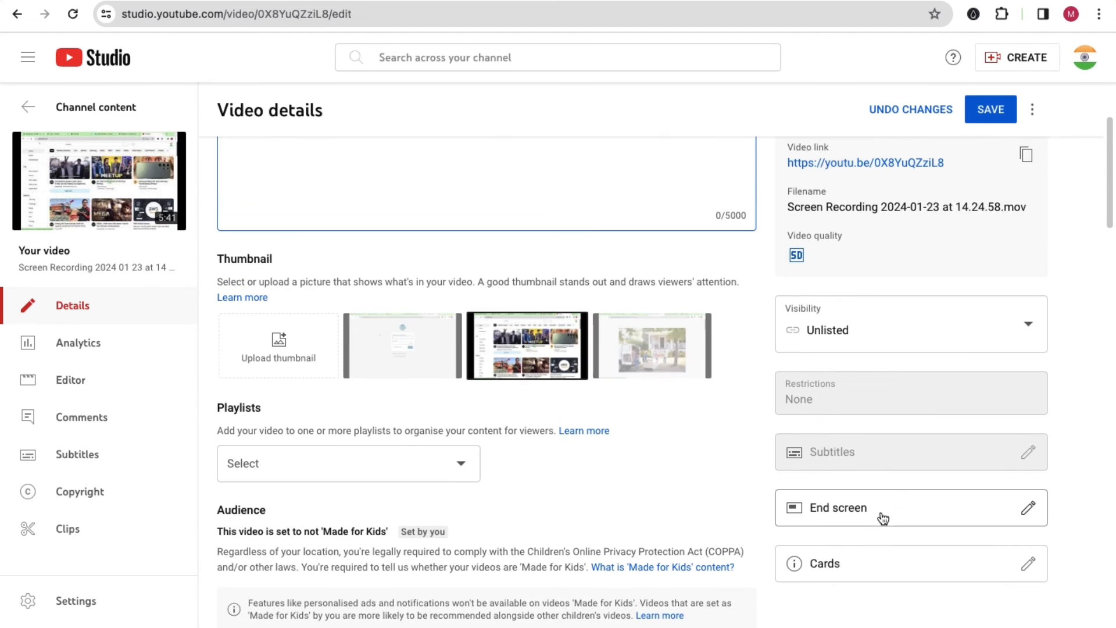
{"action": "scroll", "coordinate": [843, 469], "scroll_direction": "down", "scroll_amount": 2}
{"action": "scroll", "coordinate": [655, 442], "scroll_direction": "down", "scroll_amount": 1}
{"action": "scroll", "coordinate": [654, 442], "scroll_direction": "down", "scroll_amount": 12}
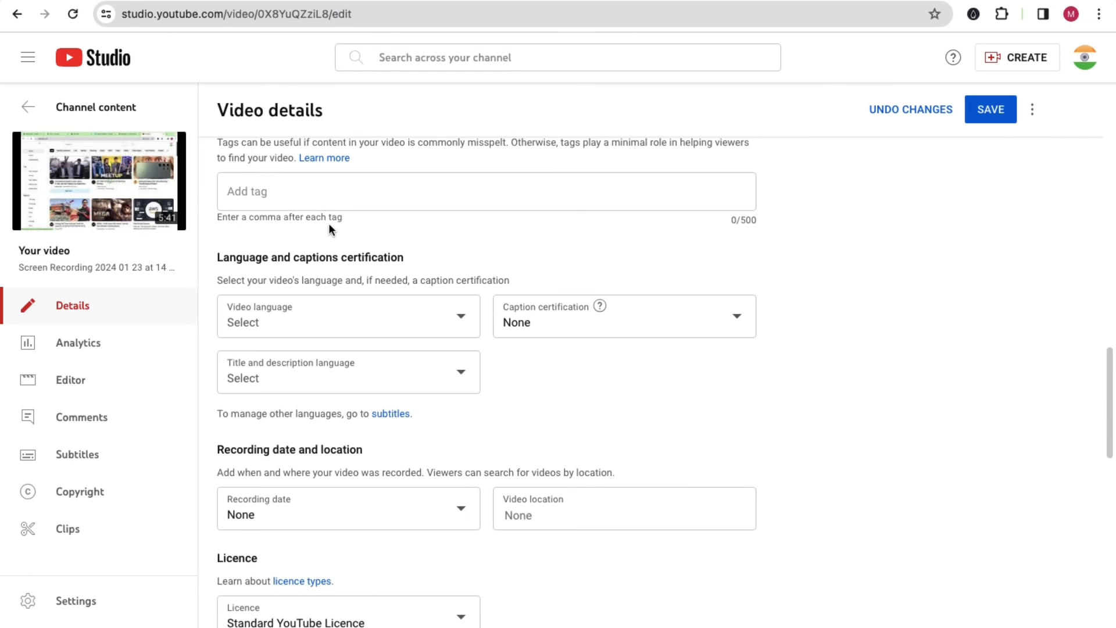
{"action": "scroll", "coordinate": [269, 244], "scroll_direction": "up", "scroll_amount": 1}
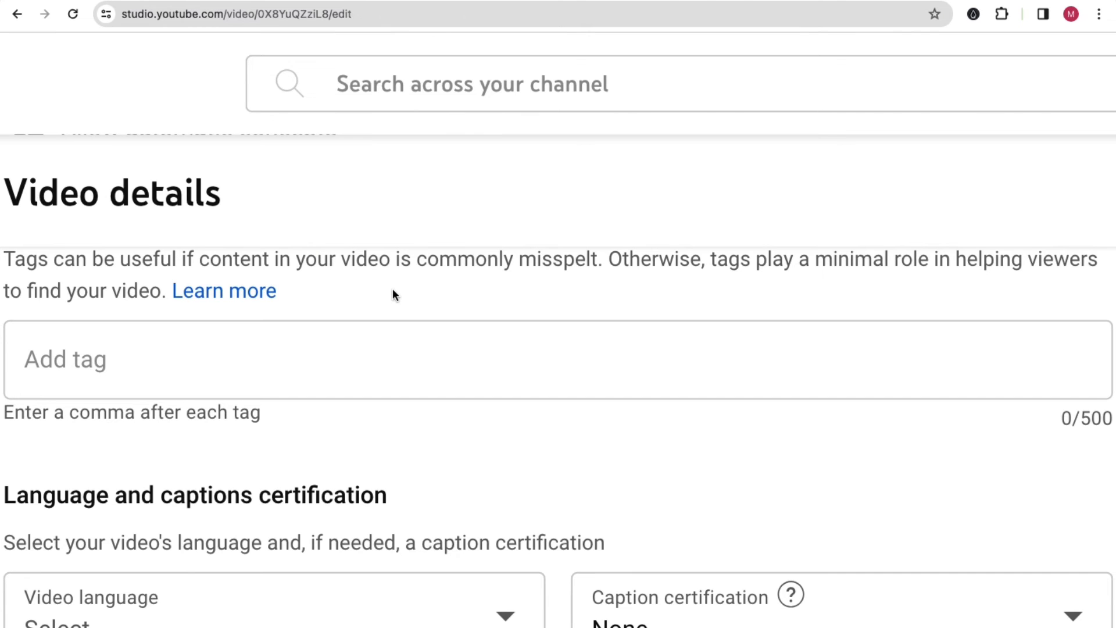
{"action": "scroll", "coordinate": [393, 288], "scroll_direction": "left", "scroll_amount": 2}
{"action": "scroll", "coordinate": [430, 289], "scroll_direction": "up", "scroll_amount": 2}
{"action": "scroll", "coordinate": [452, 292], "scroll_direction": "down", "scroll_amount": 1}
{"action": "left_click_drag", "start_coordinate": [156, 327], "coordinate": [114, 324]}
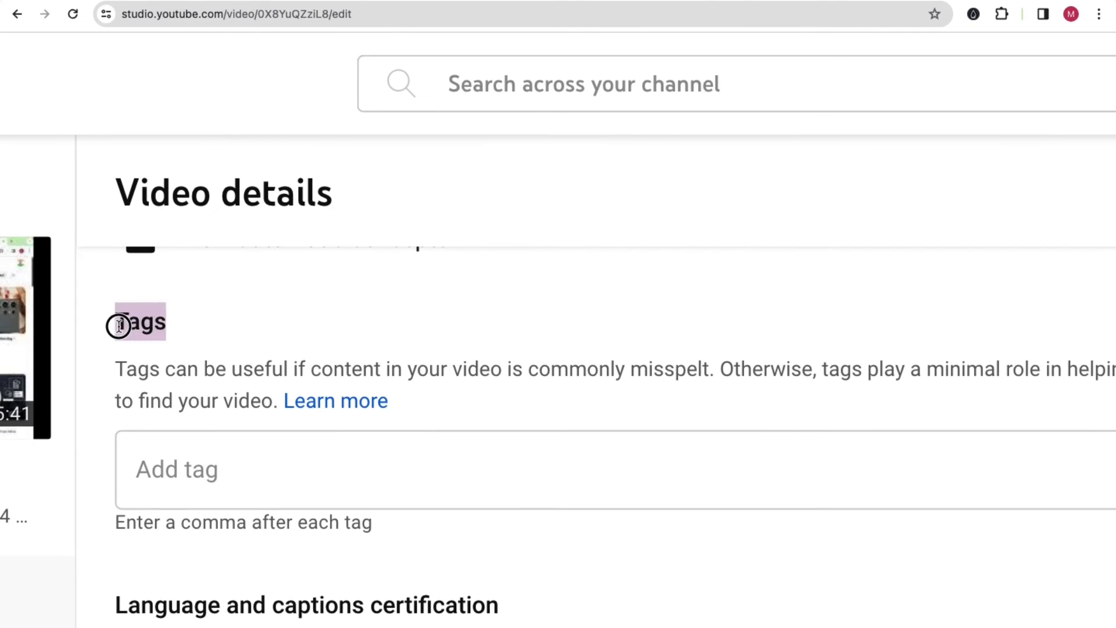
{"action": "left_click", "coordinate": [221, 345]}
{"action": "left_click_drag", "start_coordinate": [130, 368], "coordinate": [629, 383]}
{"action": "left_click", "coordinate": [354, 372]}
{"action": "scroll", "coordinate": [627, 380], "scroll_direction": "right", "scroll_amount": 5}
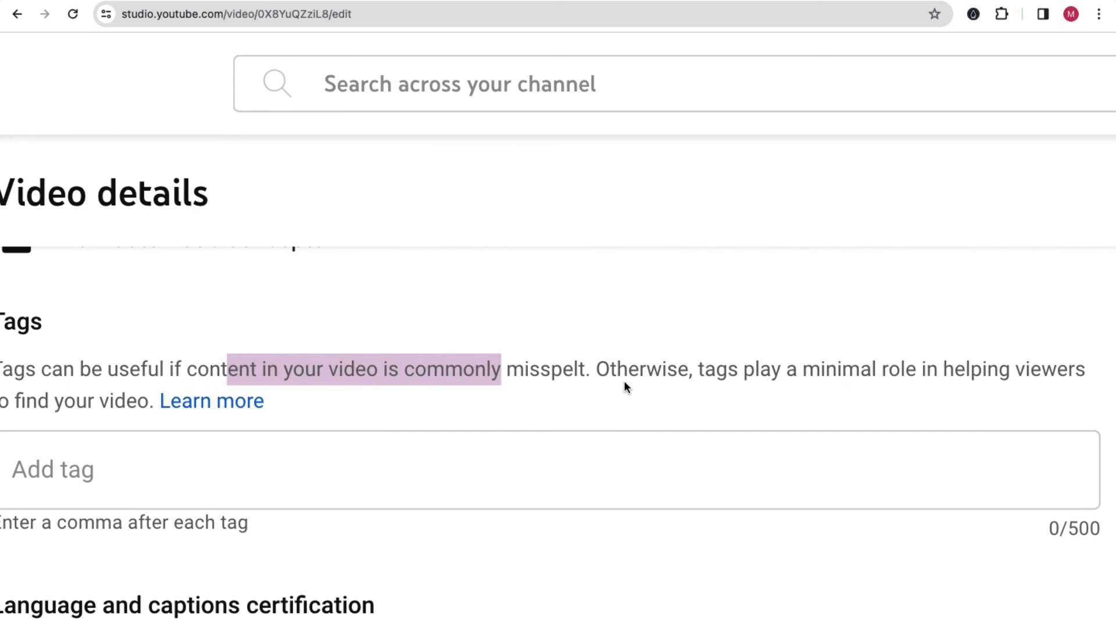
{"action": "left_click", "coordinate": [633, 376]}
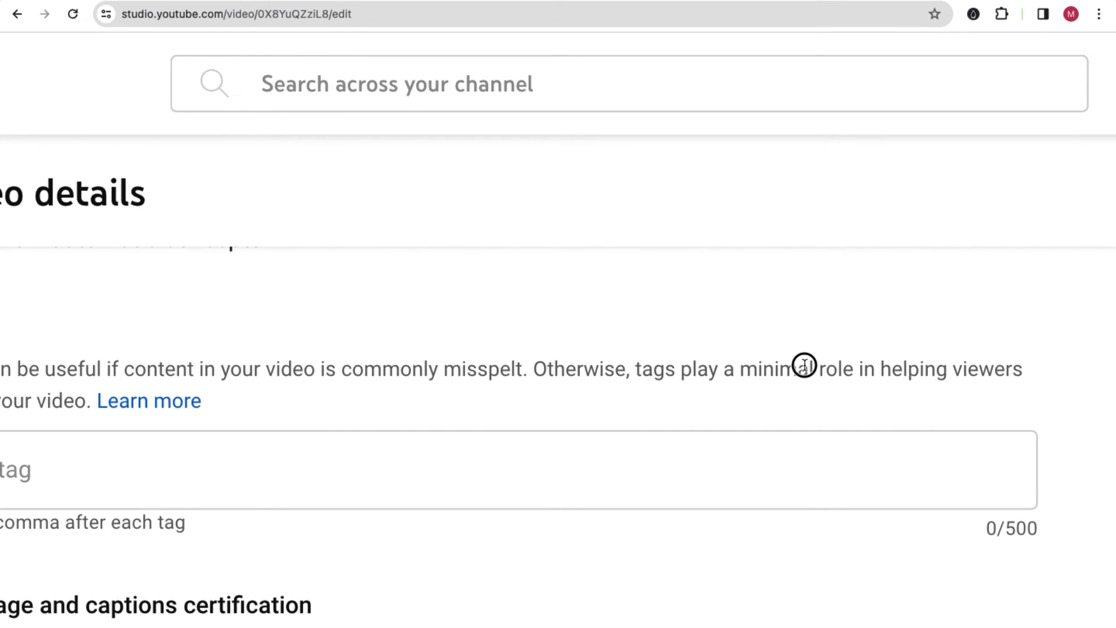
{"action": "left_click_drag", "start_coordinate": [904, 371], "coordinate": [1024, 372]}
{"action": "scroll", "coordinate": [697, 389], "scroll_direction": "down", "scroll_amount": 2}
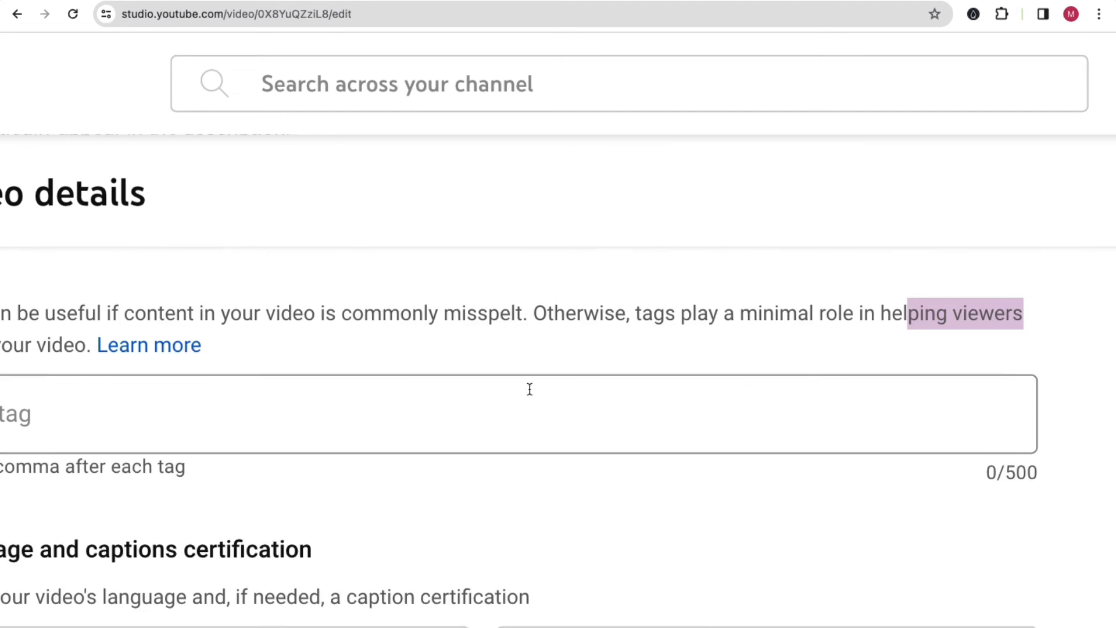
{"action": "scroll", "coordinate": [403, 371], "scroll_direction": "left", "scroll_amount": 3}
{"action": "left_click_drag", "start_coordinate": [118, 302], "coordinate": [184, 310]}
{"action": "left_click", "coordinate": [185, 310]}
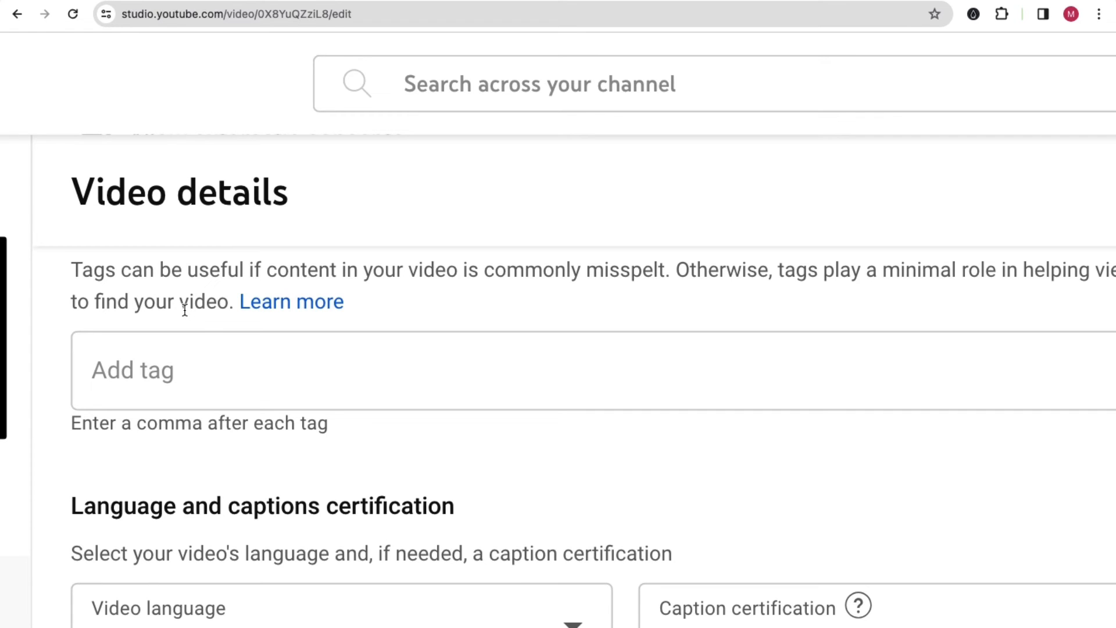
{"action": "scroll", "coordinate": [286, 233], "scroll_direction": "up", "scroll_amount": 3}
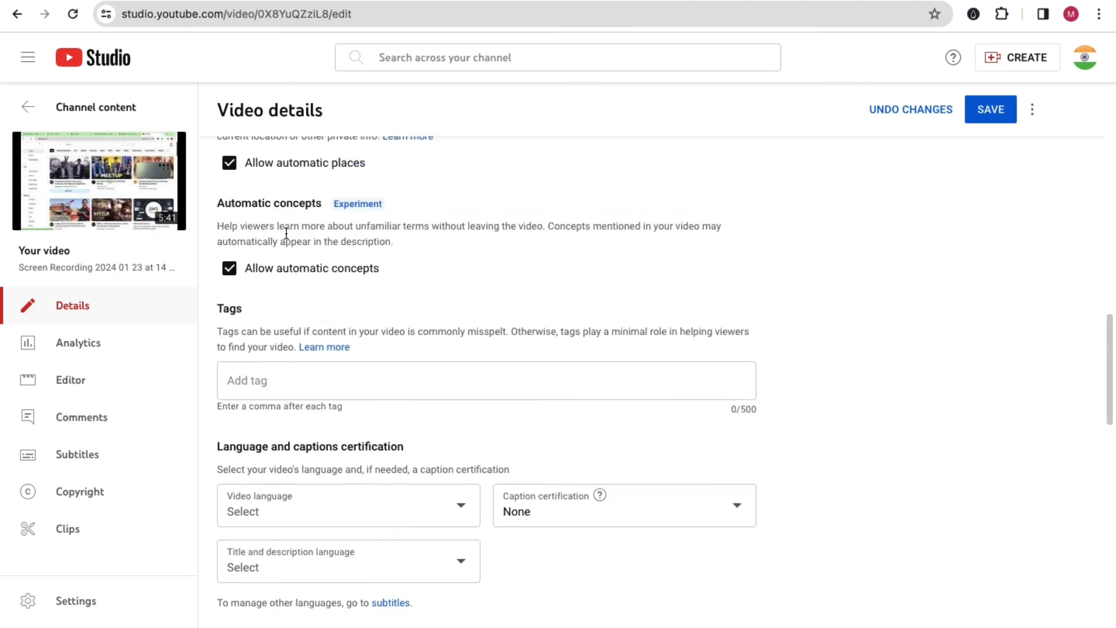
{"action": "scroll", "coordinate": [283, 237], "scroll_direction": "up", "scroll_amount": 10}
{"action": "scroll", "coordinate": [320, 343], "scroll_direction": "down", "scroll_amount": 10}
{"action": "left_click_drag", "start_coordinate": [255, 344], "coordinate": [227, 344]}
{"action": "left_click", "coordinate": [252, 344]}
{"action": "left_click", "coordinate": [257, 343]}
In FormWise, create a new from-scratch tool named 'YouTube Tag Generator'.
{"action": "key", "text": "ctrl+Right"}
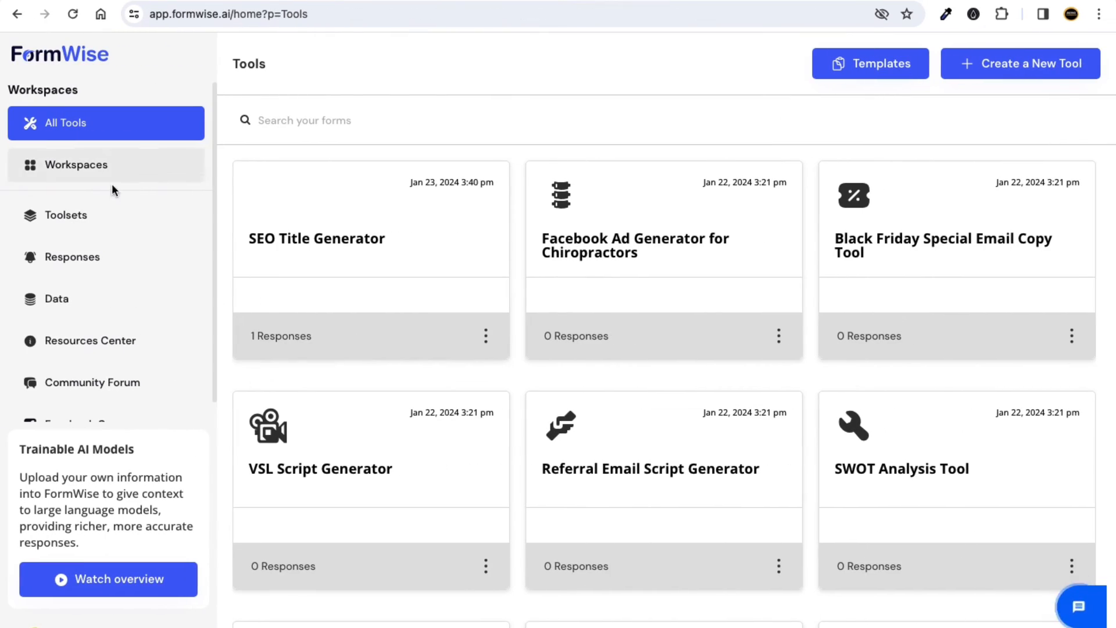
{"action": "left_click", "coordinate": [72, 14]}
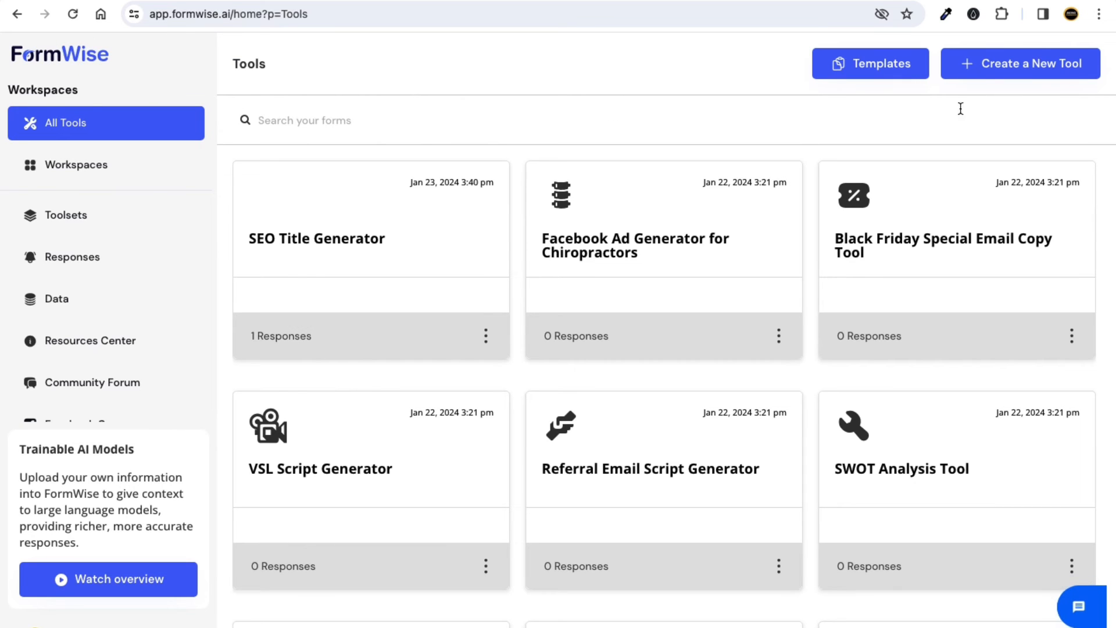
{"action": "left_click", "coordinate": [984, 74]}
{"action": "left_click", "coordinate": [446, 273]}
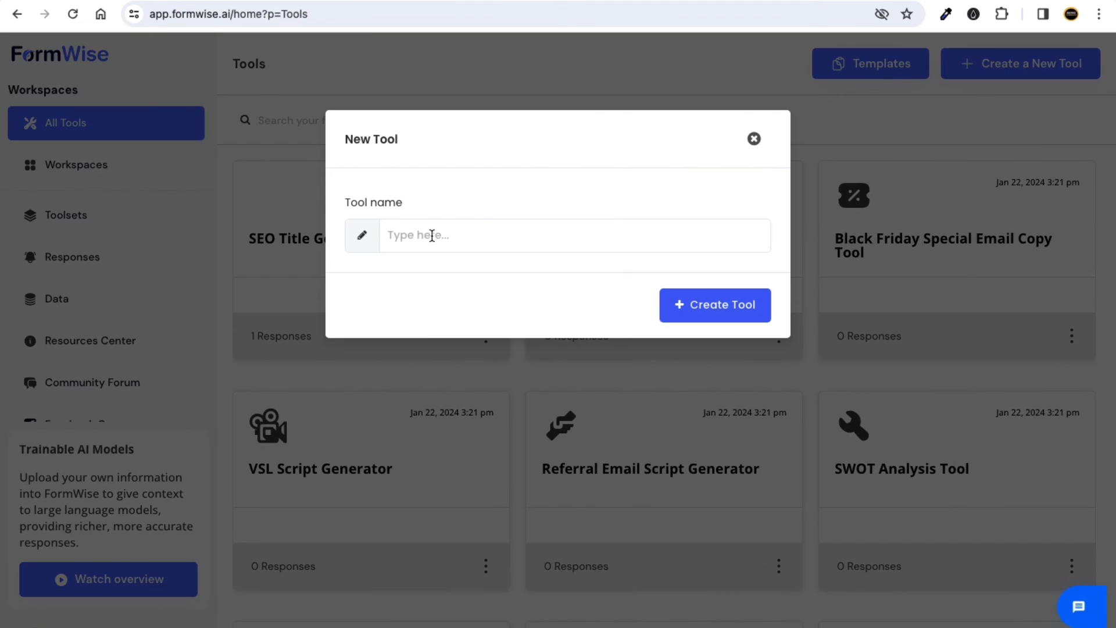
{"action": "left_click", "coordinate": [432, 235]}
{"action": "type", "text": "YouTube Tag Generator"}
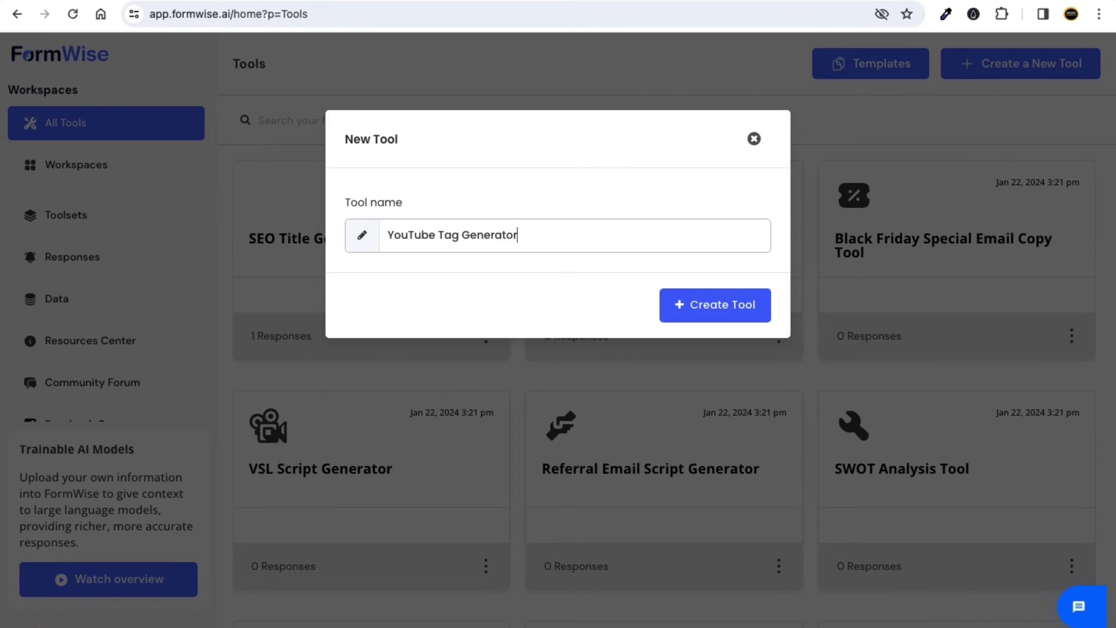
{"action": "left_click", "coordinate": [725, 303]}
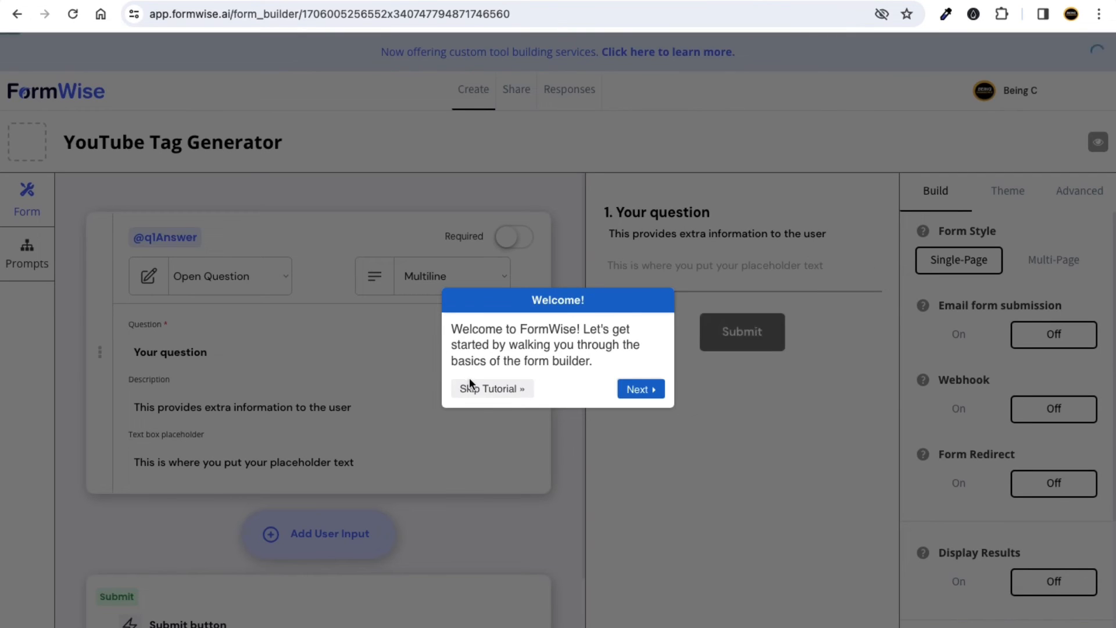
{"action": "left_click", "coordinate": [482, 387]}
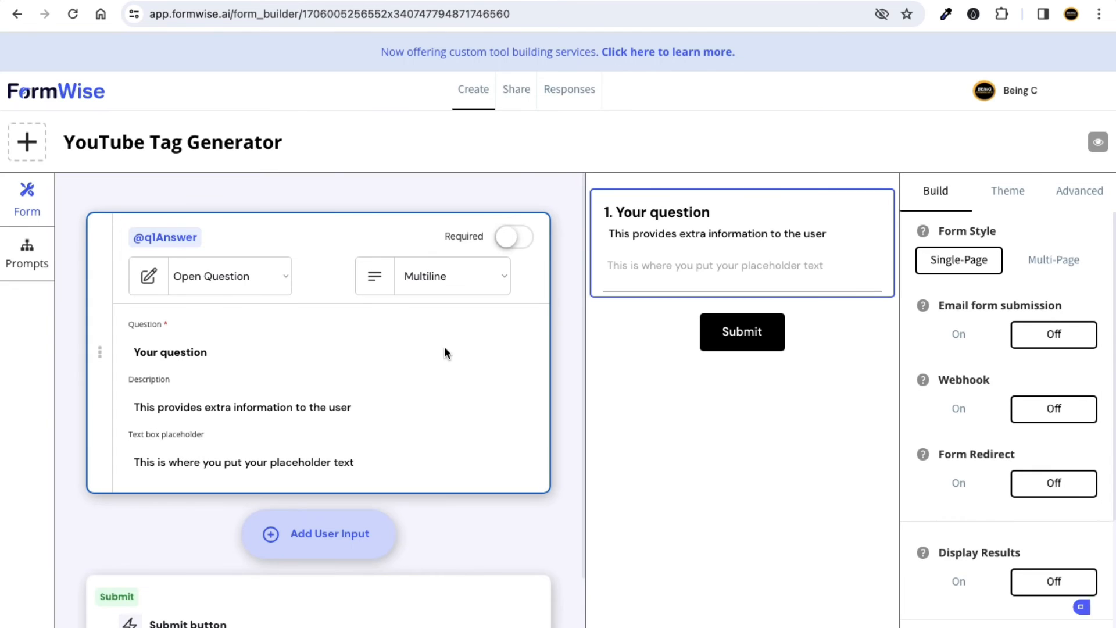
{"action": "left_click", "coordinate": [181, 236]}
{"action": "left_click_drag", "start_coordinate": [494, 212], "coordinate": [389, 217]}
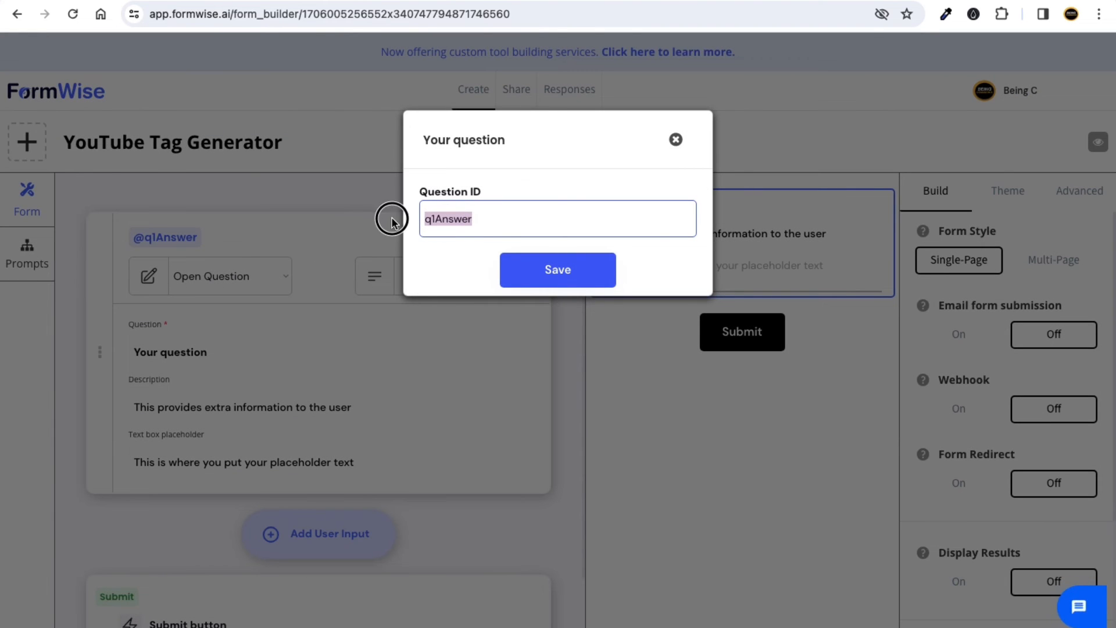
{"action": "type", "text": "quest"}
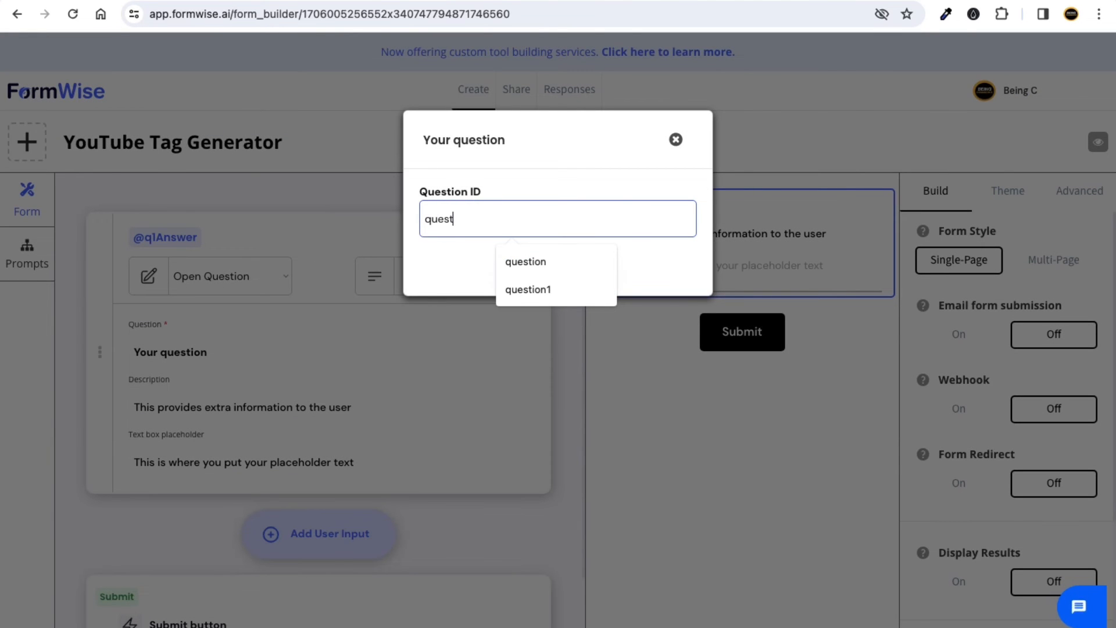
{"action": "type", "text": "ip"}
{"action": "key", "text": "BackSpace"}
{"action": "type", "text": "n1"}
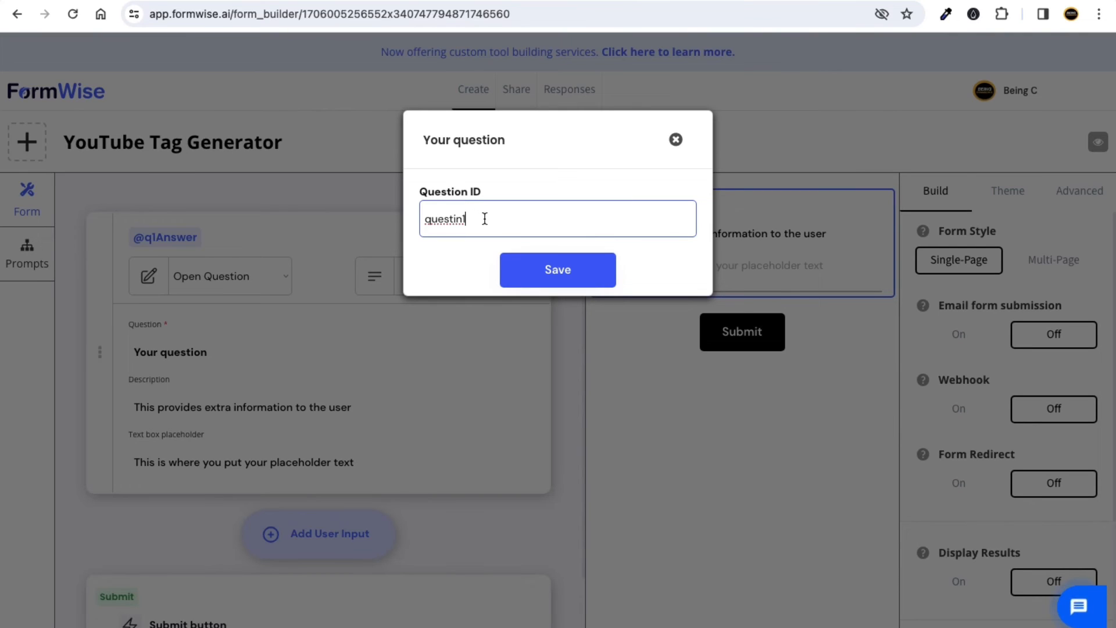
{"action": "left_click_drag", "start_coordinate": [481, 217], "coordinate": [436, 217]}
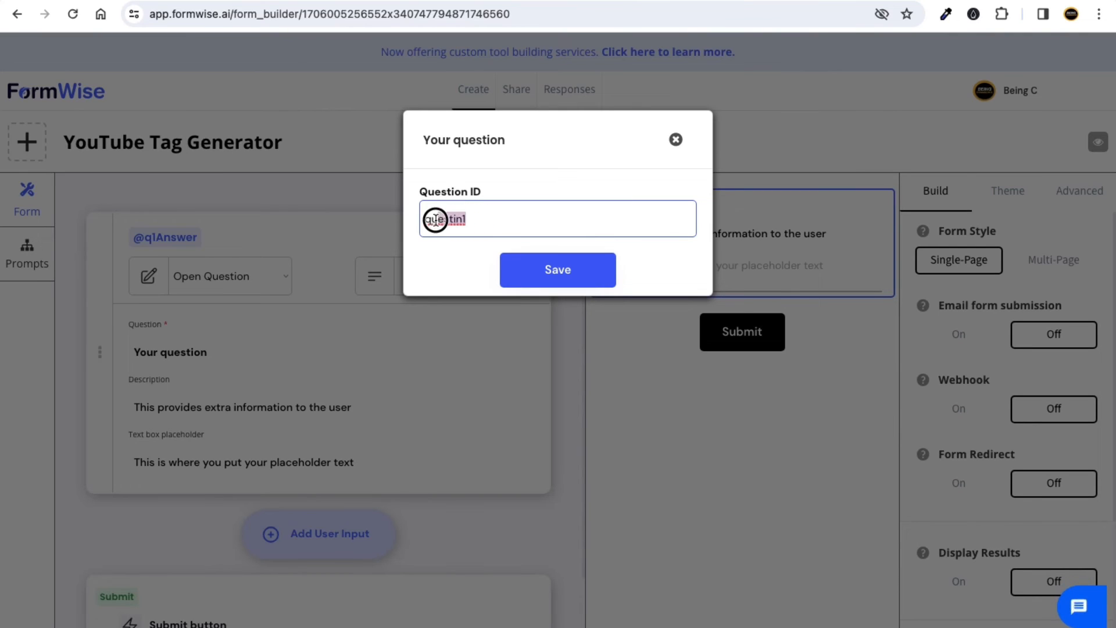
{"action": "left_click_drag", "start_coordinate": [506, 222], "coordinate": [416, 222]}
{"action": "type", "text": "qu"}
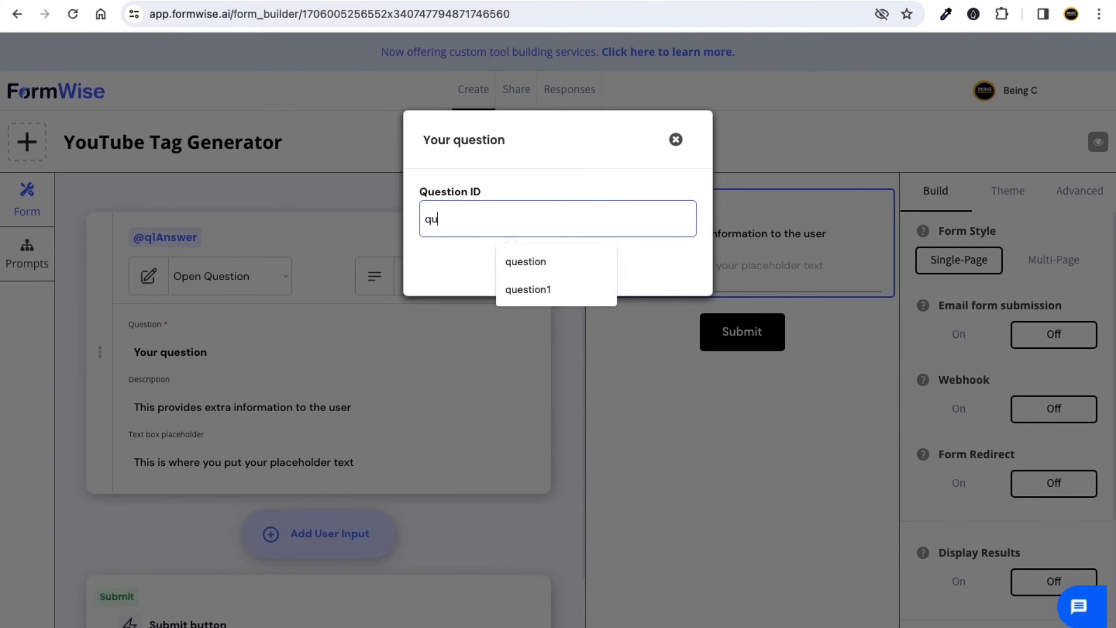
{"action": "type", "text": "estion1"}
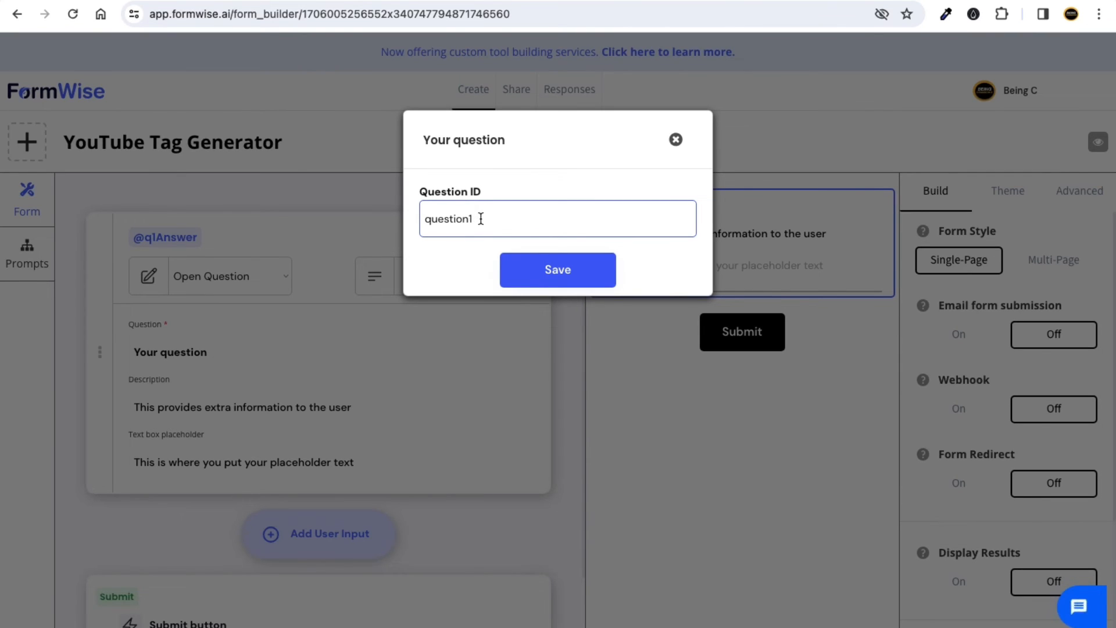
{"action": "left_click_drag", "start_coordinate": [490, 217], "coordinate": [427, 218]}
{"action": "left_click_drag", "start_coordinate": [492, 222], "coordinate": [418, 224]}
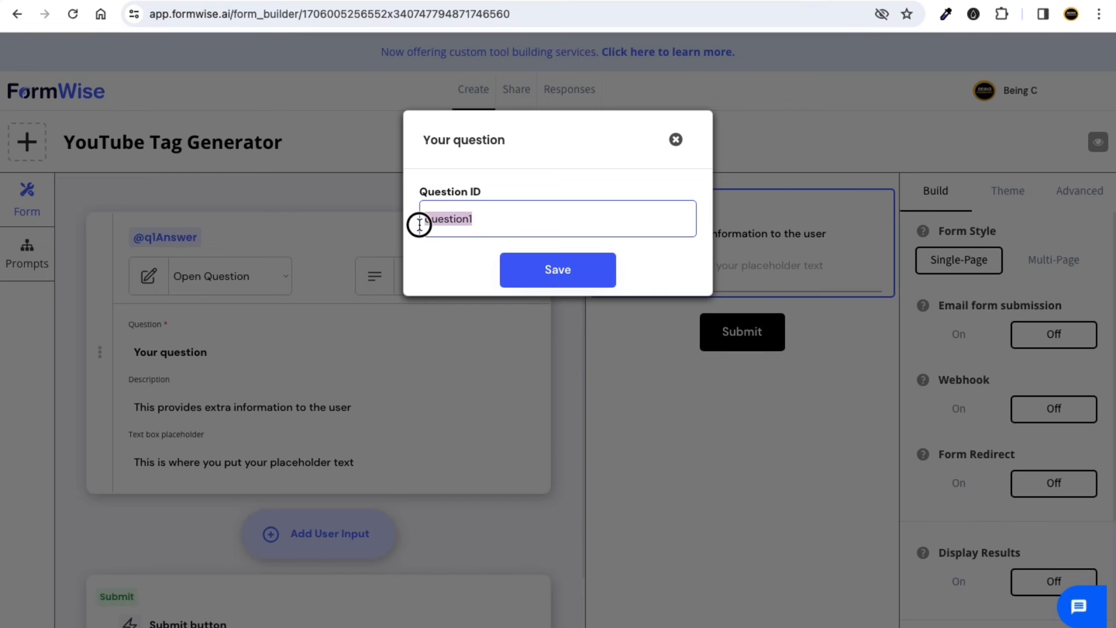
{"action": "left_click", "coordinate": [463, 254]}
{"action": "left_click", "coordinate": [546, 270]}
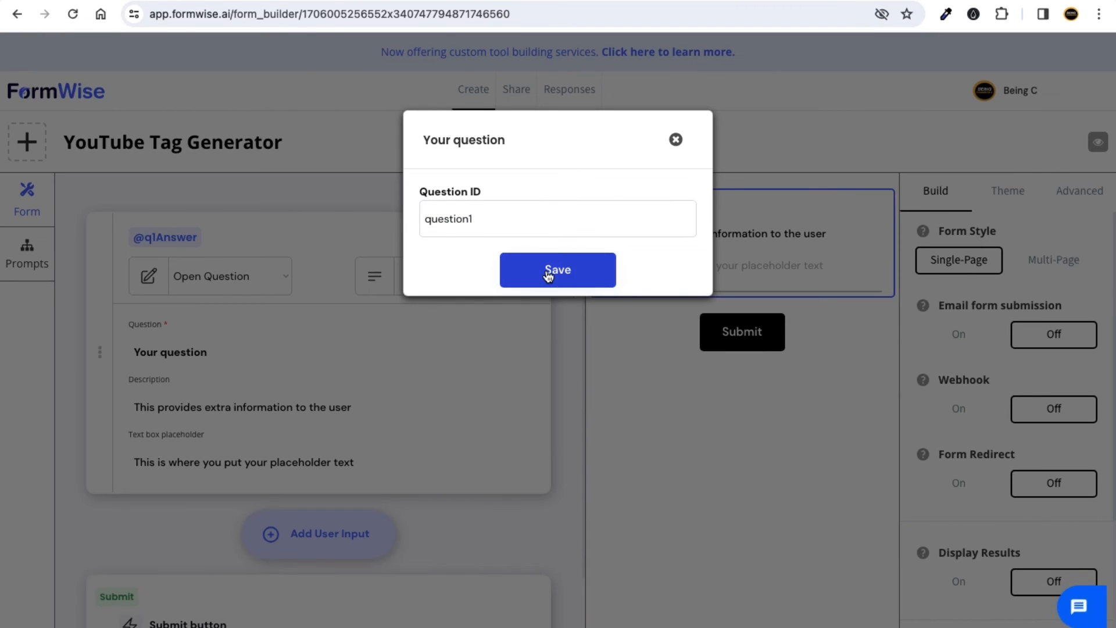
{"action": "left_click", "coordinate": [514, 237]}
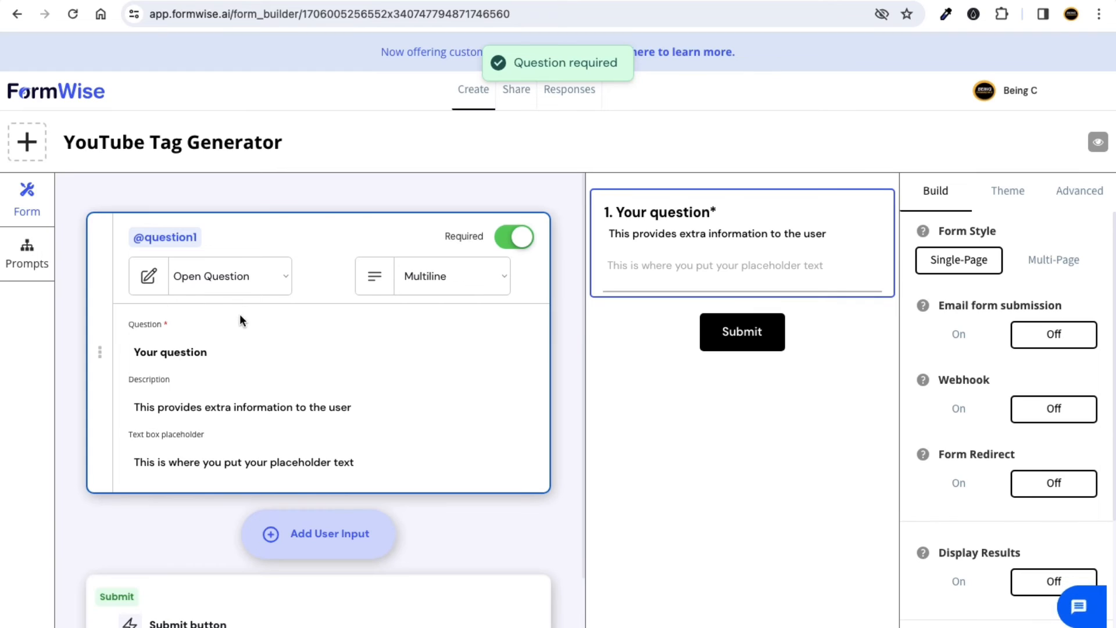
Retitle the first question 'Your YouTube Video Topic' with description 'Put your youtube topic here'.
{"action": "scroll", "coordinate": [240, 314], "scroll_direction": "down", "scroll_amount": 2}
{"action": "left_click_drag", "start_coordinate": [229, 267], "coordinate": [124, 259]}
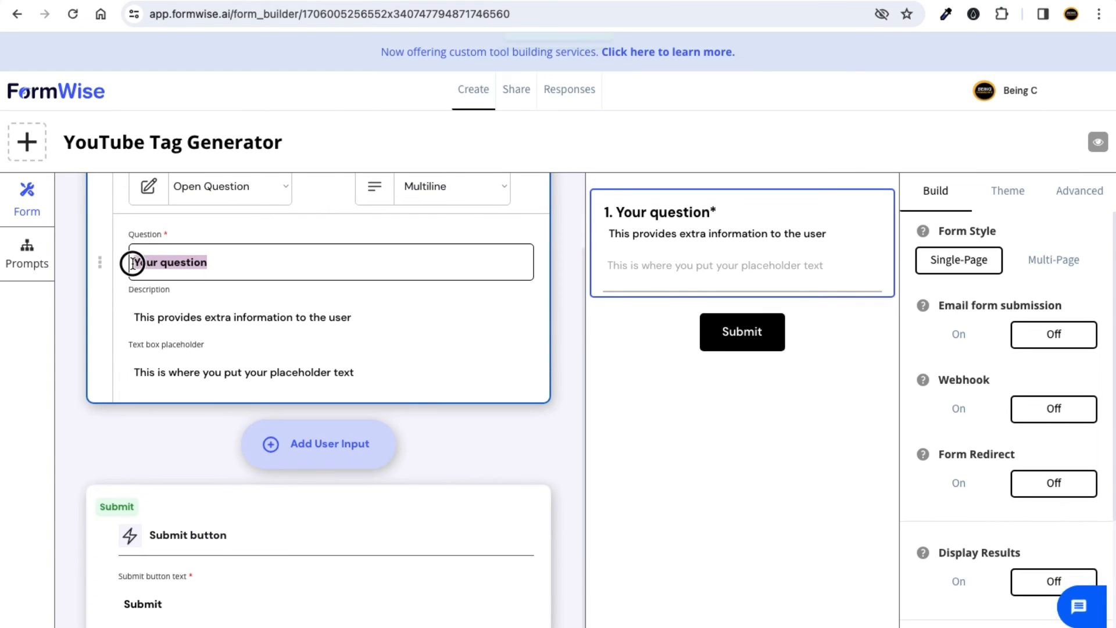
{"action": "type", "text": "Y"}
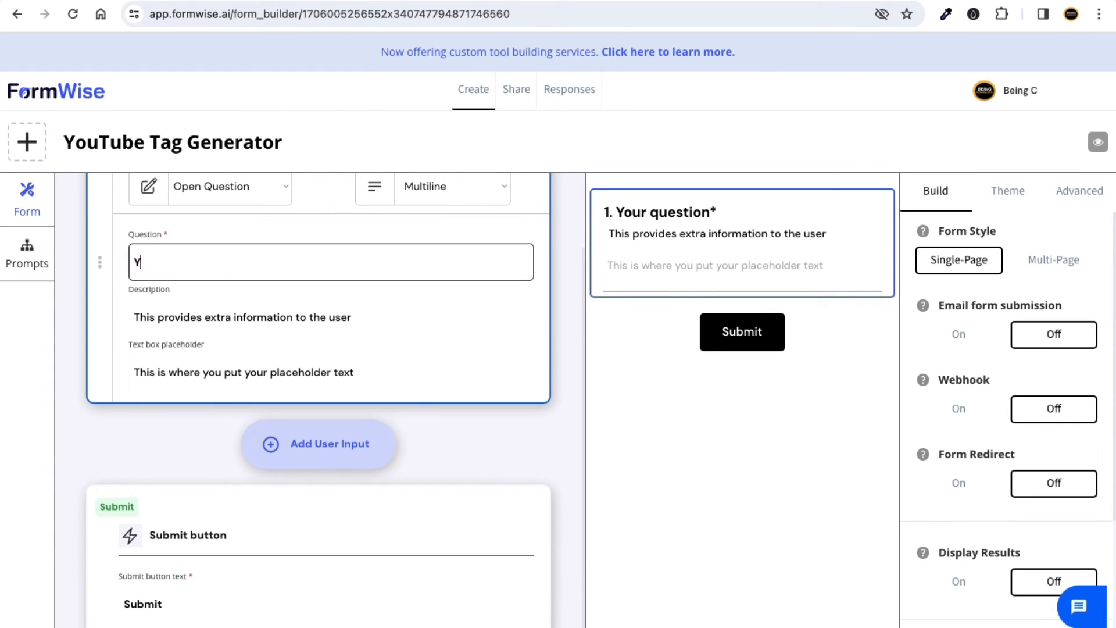
{"action": "type", "text": "ouTube Video T"}
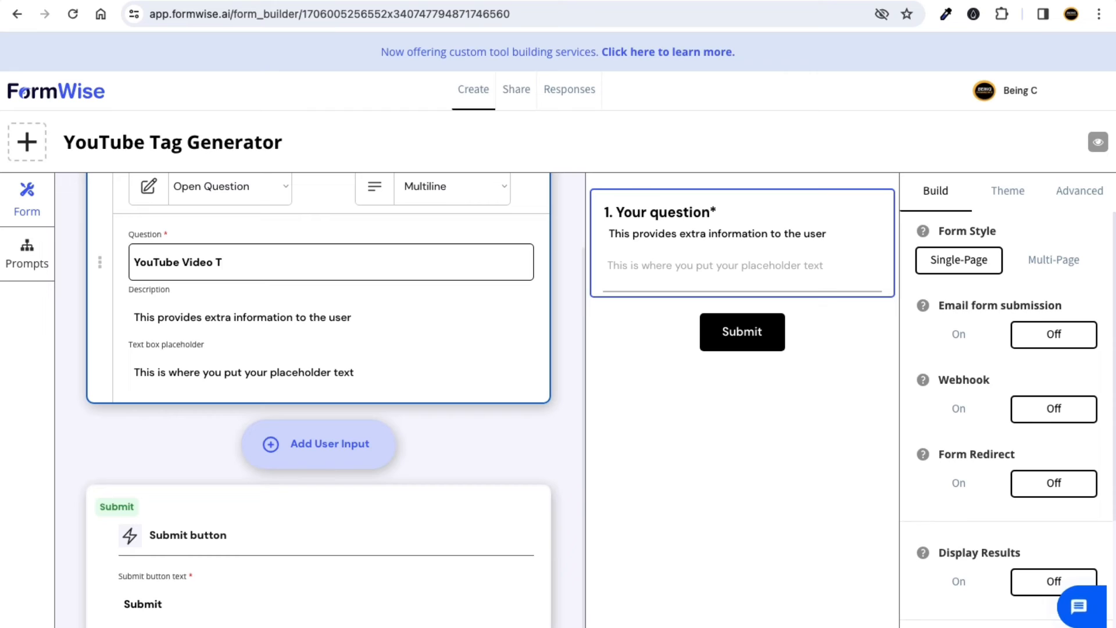
{"action": "type", "text": "p["}
{"action": "type", "text": "op"}
{"action": "left_click", "coordinate": [134, 263]}
{"action": "type", "text": "Your"}
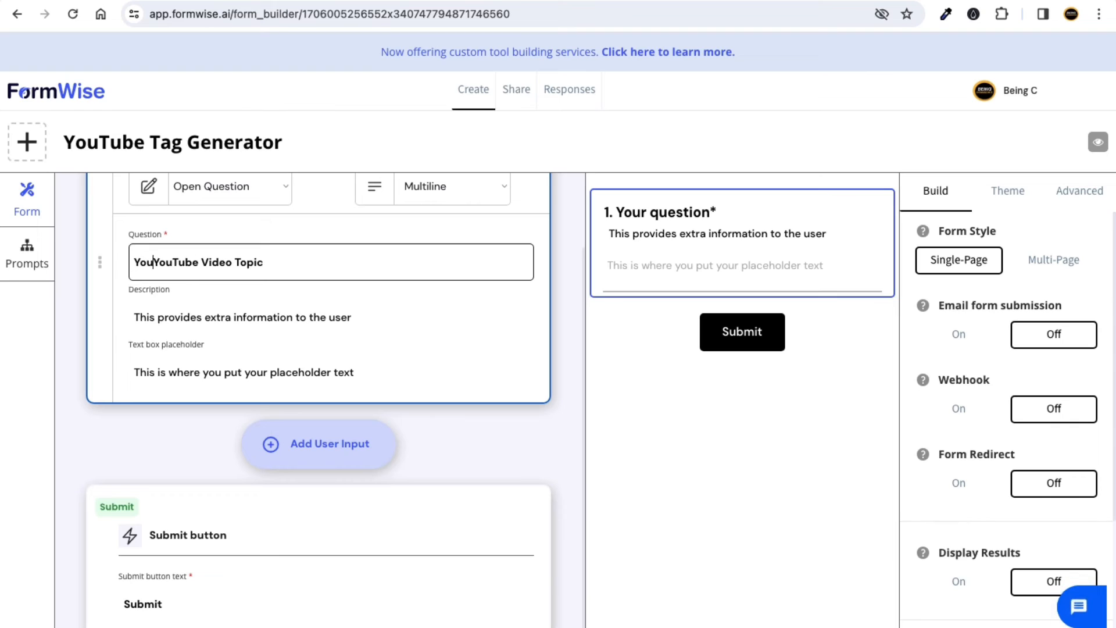
{"action": "triple_click", "coordinate": [201, 321]}
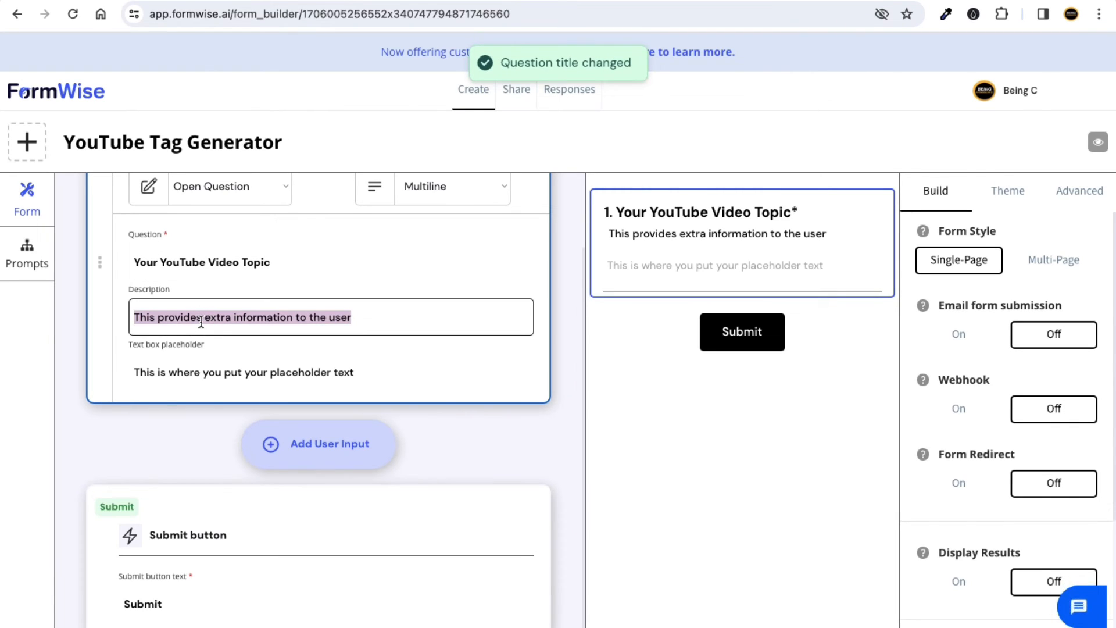
{"action": "type", "text": "Put"}
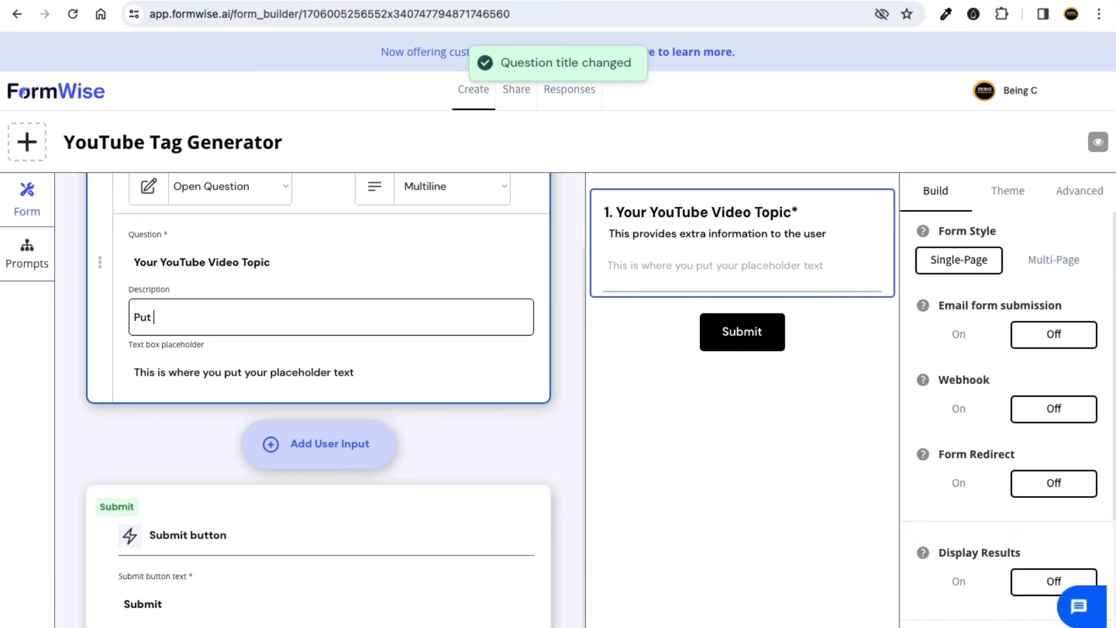
{"action": "type", "text": " your"}
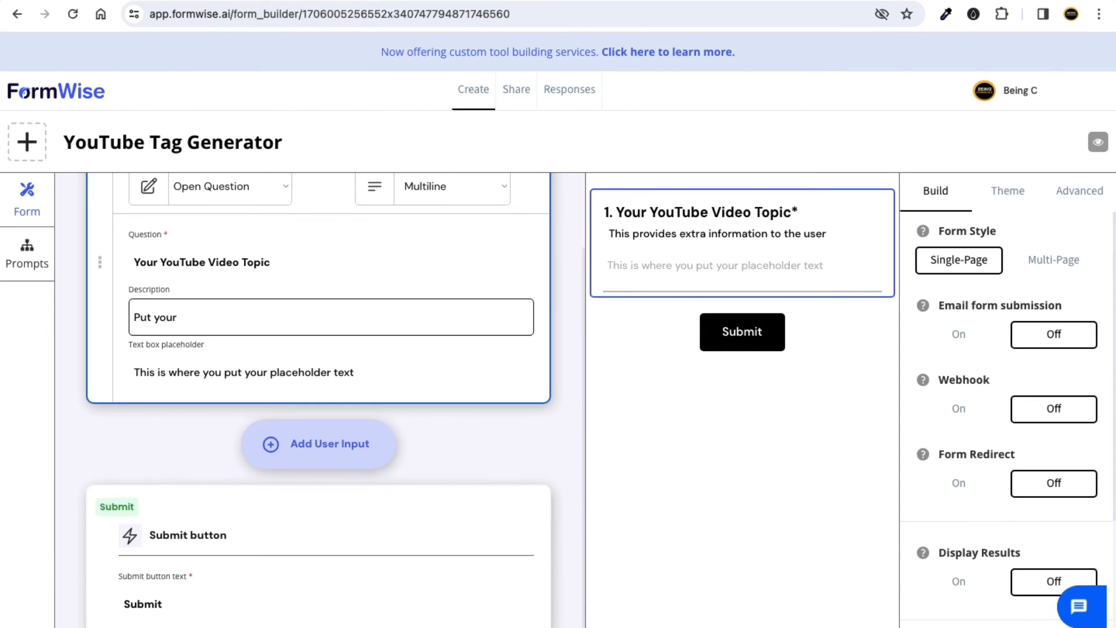
{"action": "type", "text": " youtube topic here"}
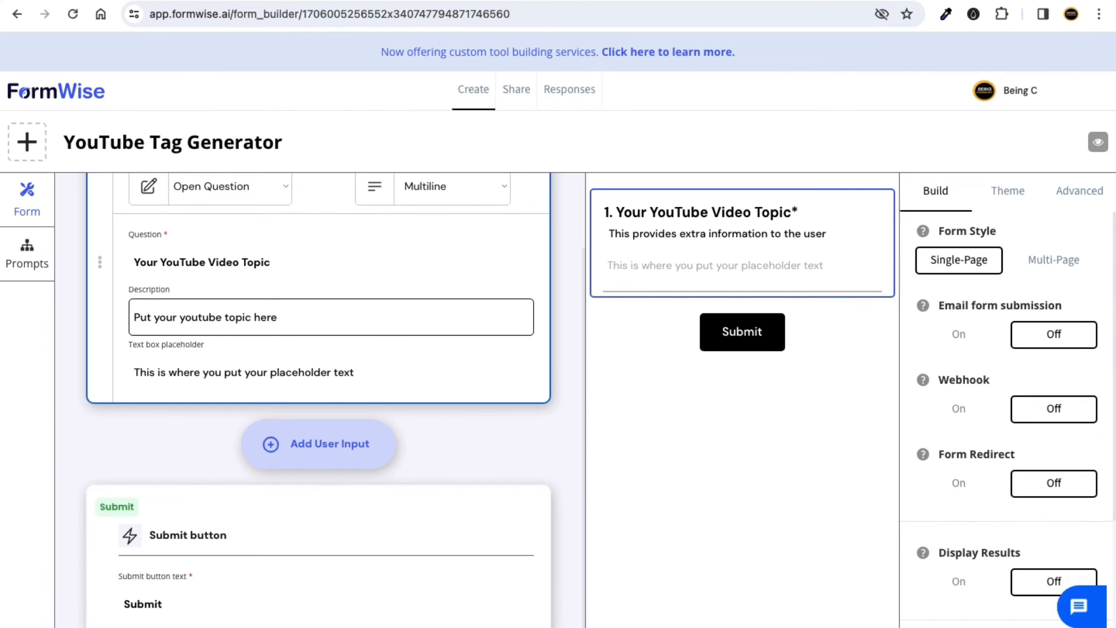
Replace the text box placeholder with an 'e.g.' sample name.
{"action": "left_click", "coordinate": [190, 377]}
{"action": "triple_click", "coordinate": [192, 378]}
{"action": "type", "text": "e.g"}
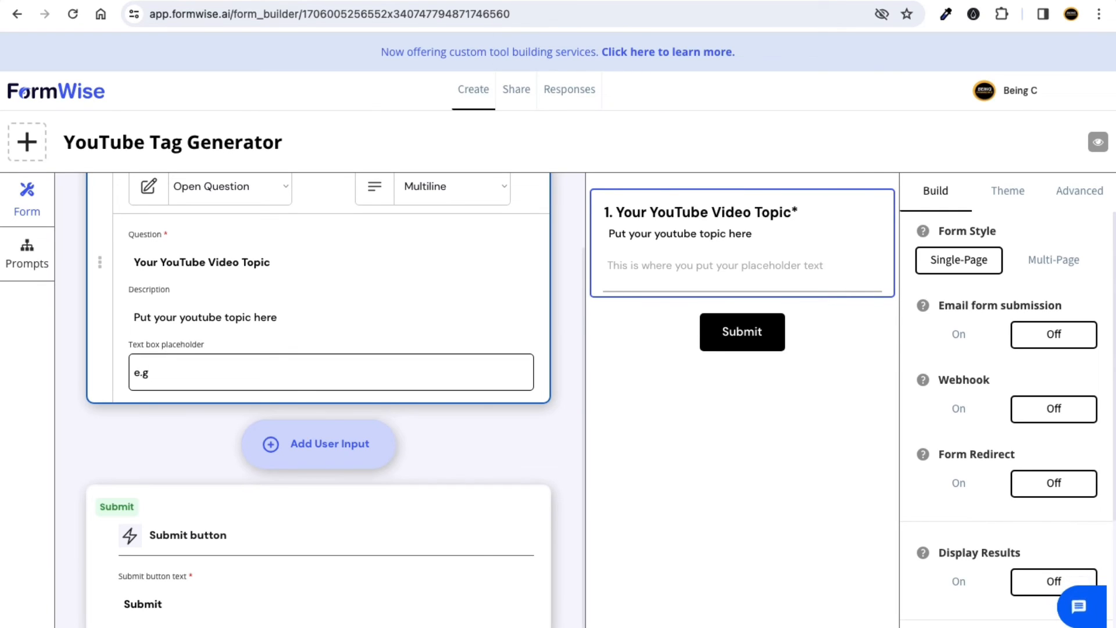
{"action": "type", "text": "Dona"}
{"action": "key", "text": "BackSpace"}
{"action": "key", "text": "BackSpace"}
{"action": "type", "text": "ld Trump"}
{"action": "left_click", "coordinate": [75, 374]}
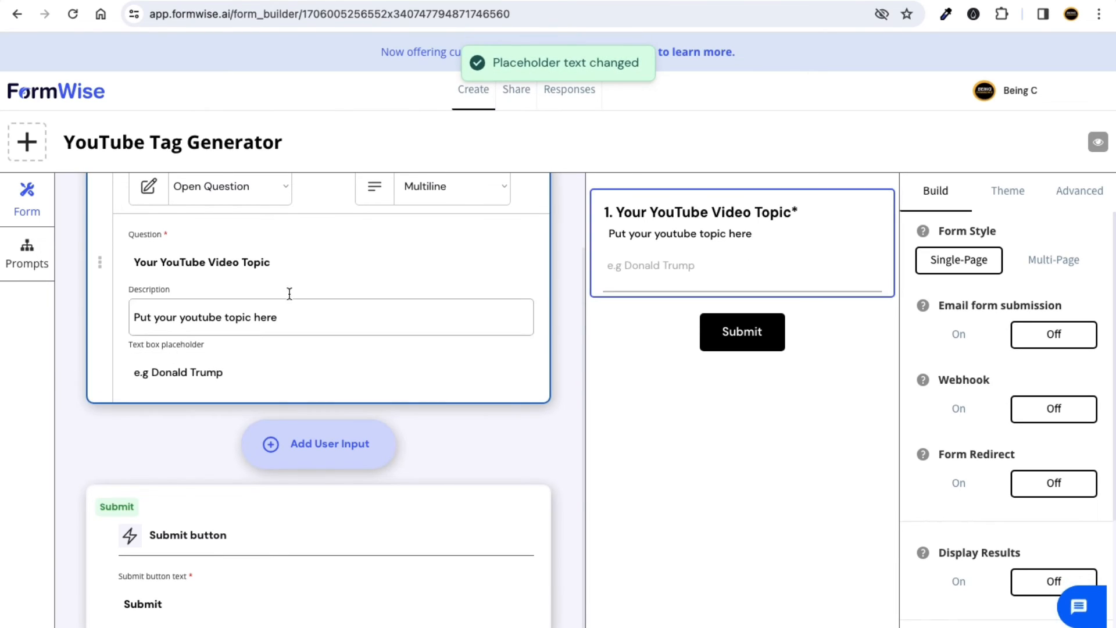
{"action": "scroll", "coordinate": [292, 282], "scroll_direction": "up", "scroll_amount": 1}
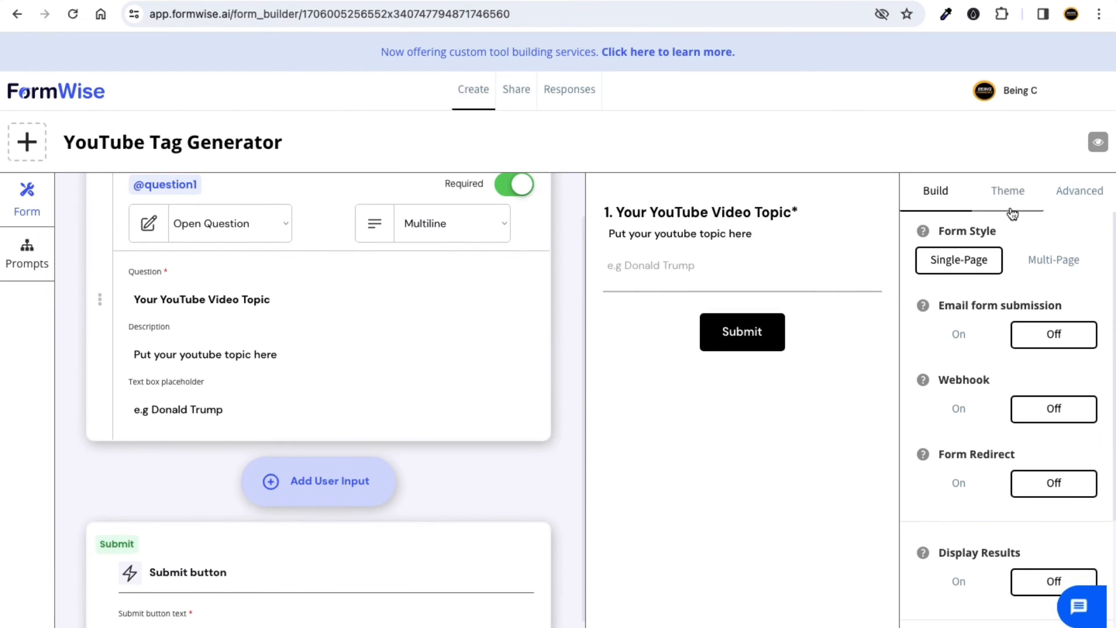
{"action": "scroll", "coordinate": [1000, 244], "scroll_direction": "down", "scroll_amount": 3}
Turn on Display Results and set the Advanced description to 'This is YouTube Tag Generator'.
{"action": "scroll", "coordinate": [999, 291], "scroll_direction": "down", "scroll_amount": 1}
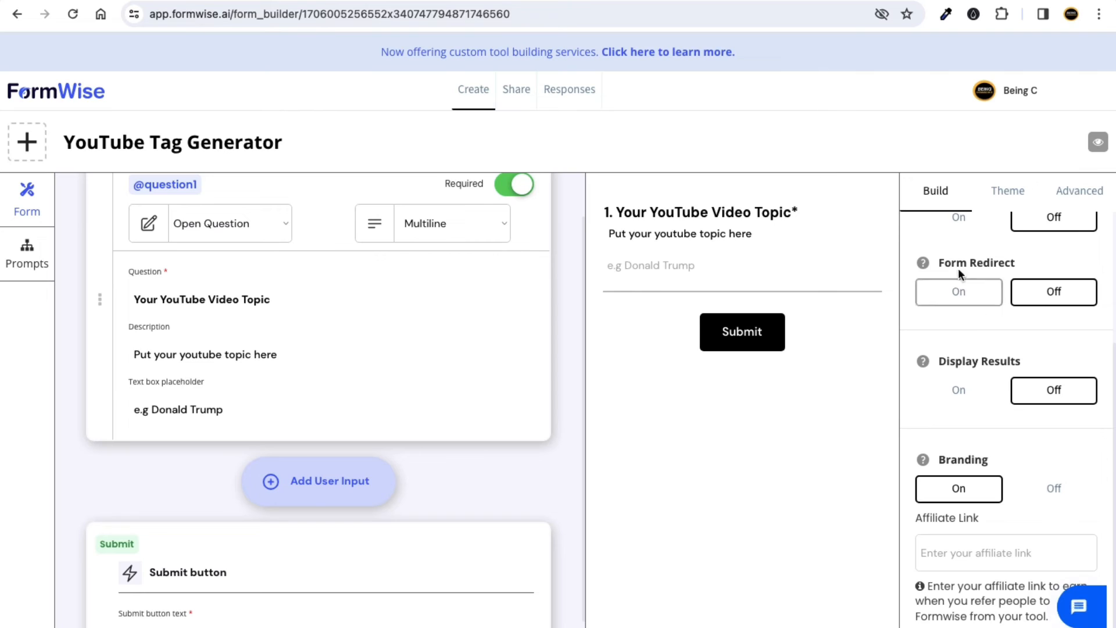
{"action": "left_click", "coordinate": [958, 391]}
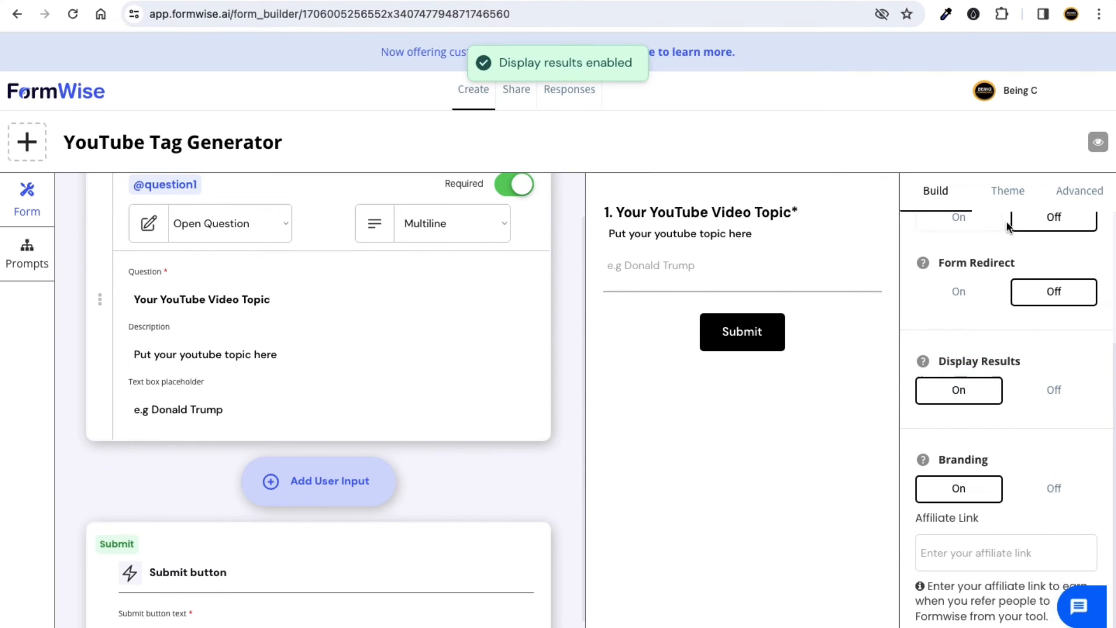
{"action": "left_click", "coordinate": [1008, 191]}
{"action": "left_click", "coordinate": [1080, 192]}
{"action": "left_click", "coordinate": [960, 299]}
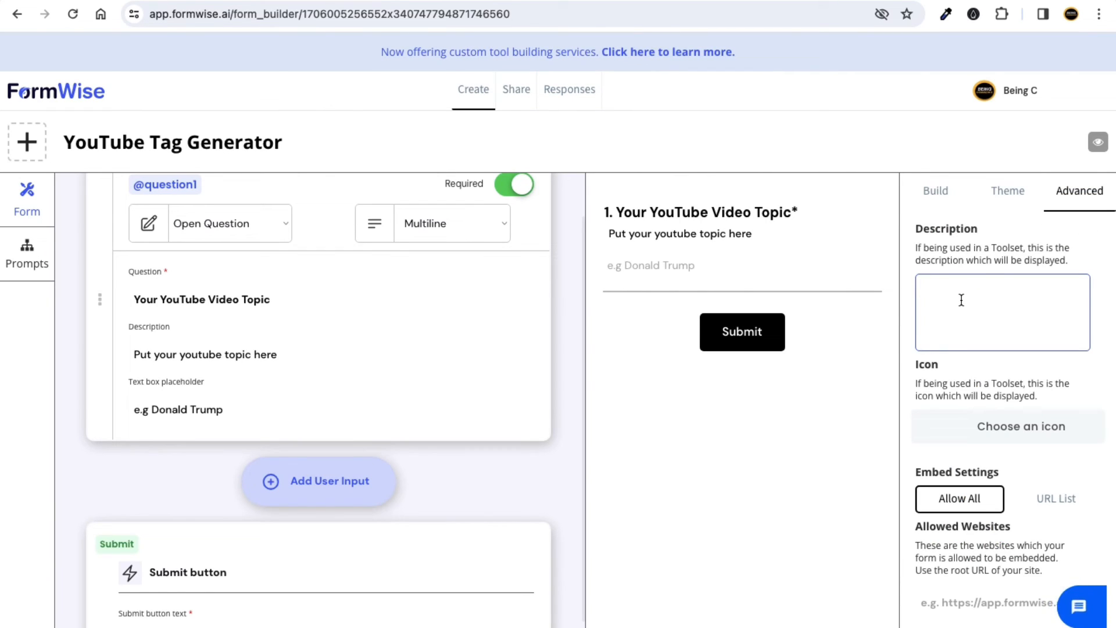
{"action": "type", "text": "This is YouTube Tag Generator"}
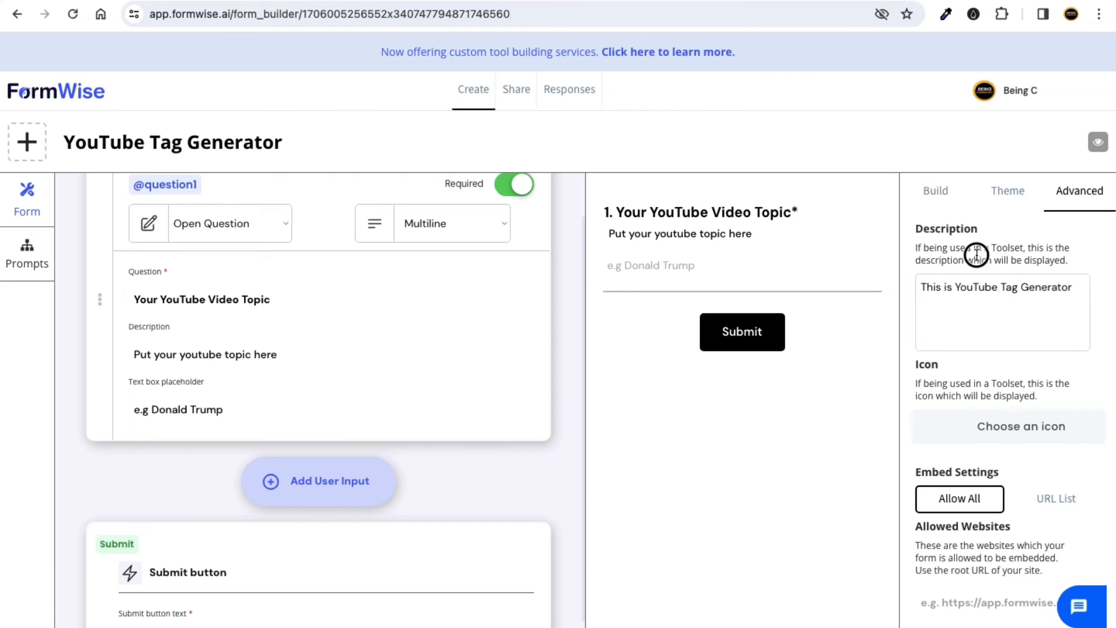
{"action": "left_click", "coordinate": [943, 192]}
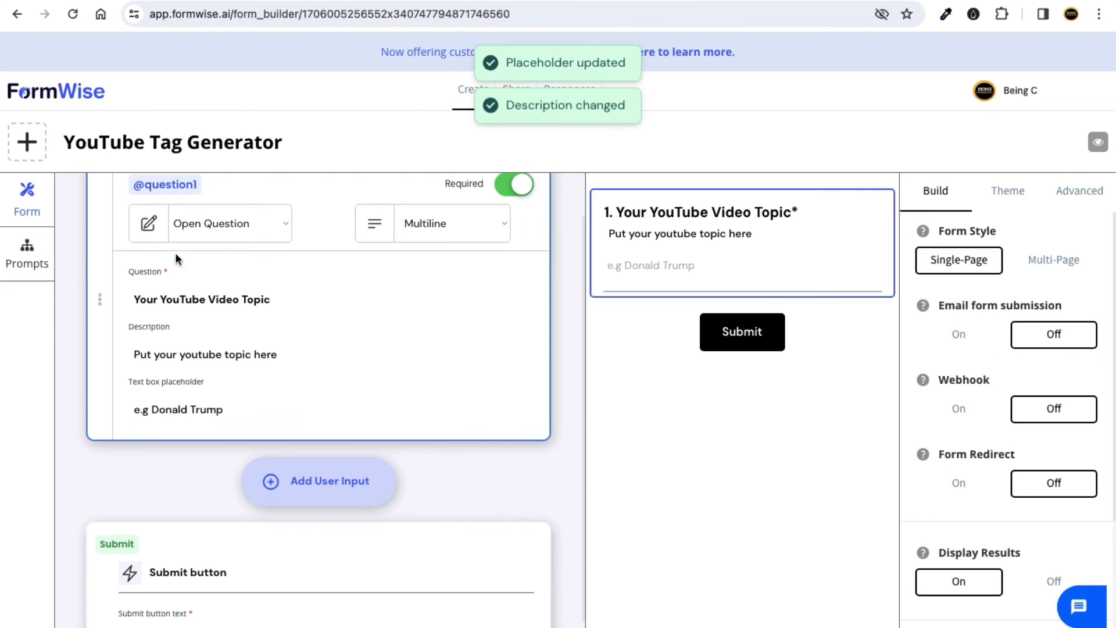
{"action": "scroll", "coordinate": [305, 243], "scroll_direction": "up", "scroll_amount": 1}
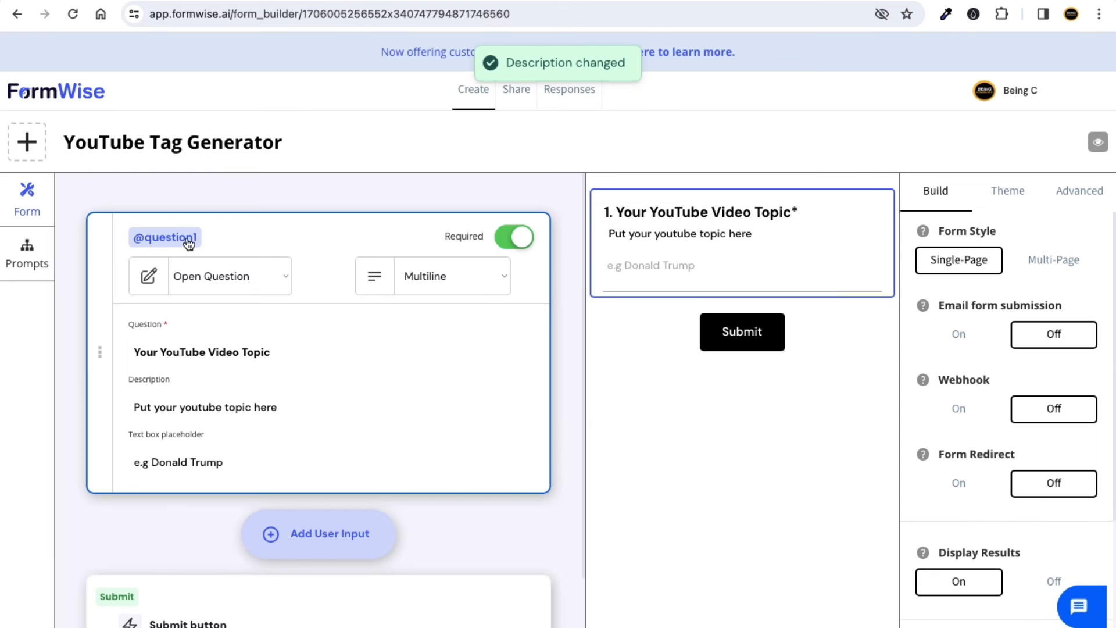
Open the Step_1 prompt in the Prompts workflow and name it 'YouTube Tag Generator'.
{"action": "left_click", "coordinate": [26, 255]}
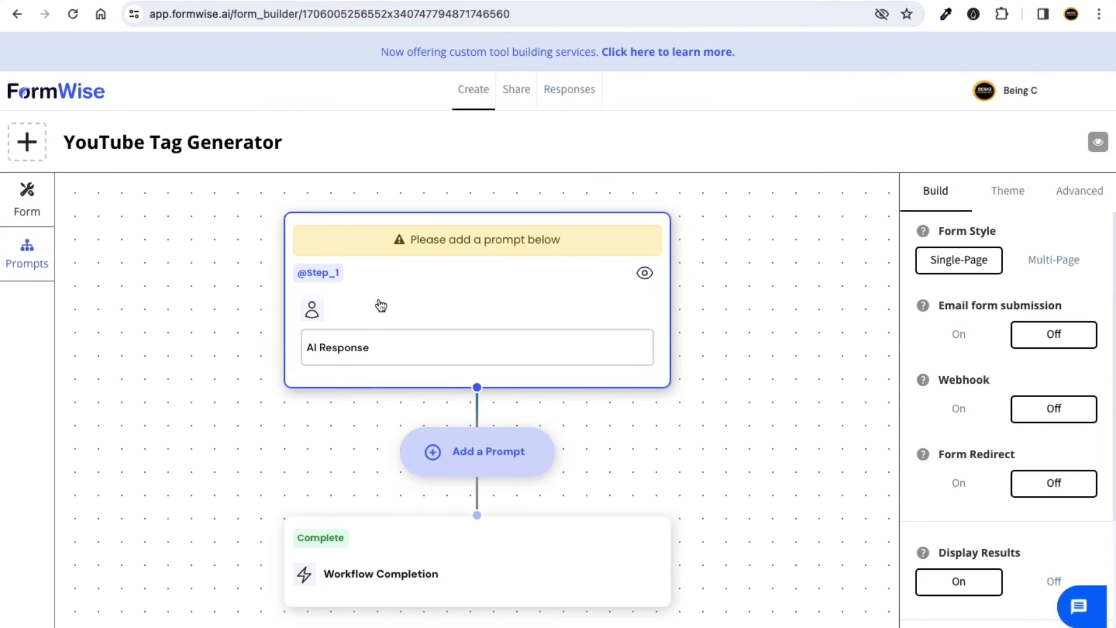
{"action": "left_click", "coordinate": [447, 294]}
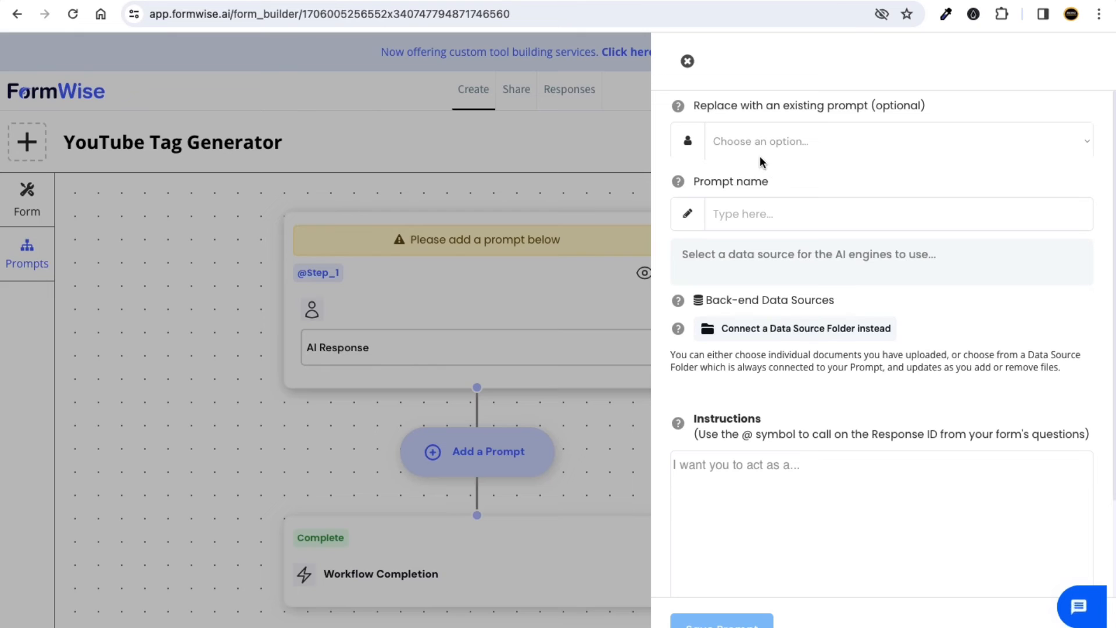
{"action": "left_click", "coordinate": [756, 216]}
{"action": "type", "text": "YouTube "}
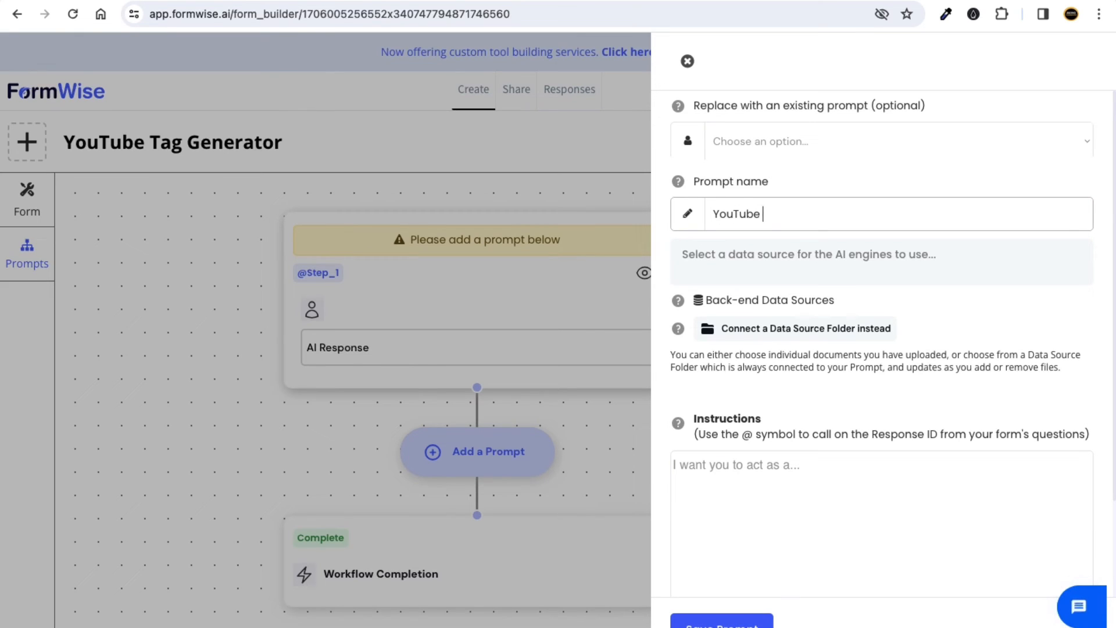
{"action": "type", "text": "Tag Generator"}
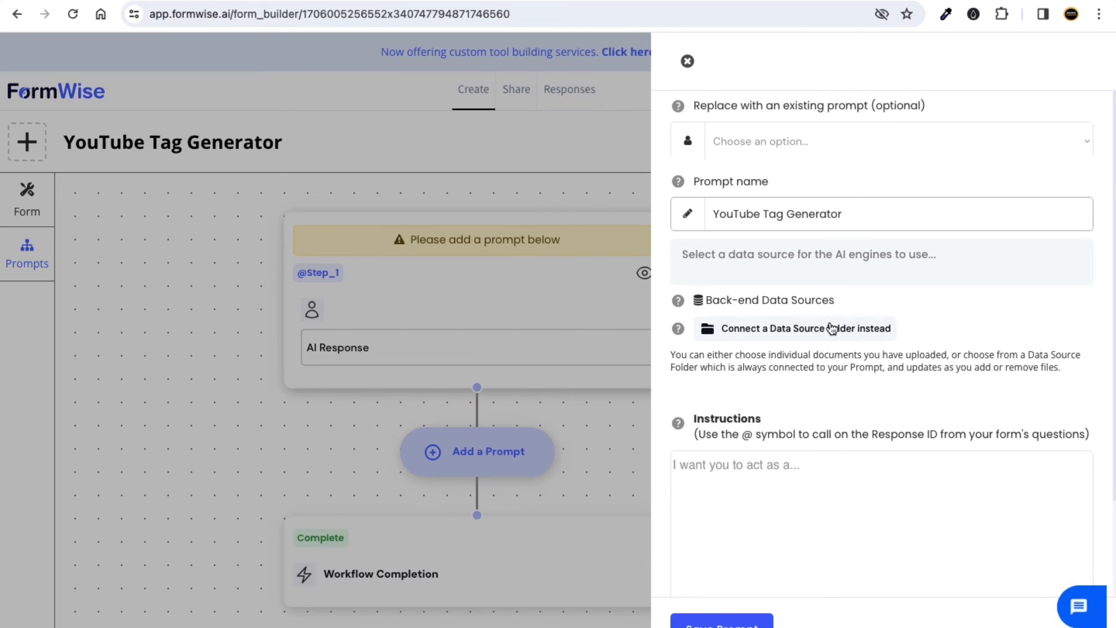
{"action": "scroll", "coordinate": [832, 323], "scroll_direction": "down", "scroll_amount": 2}
{"action": "left_click", "coordinate": [672, 361]}
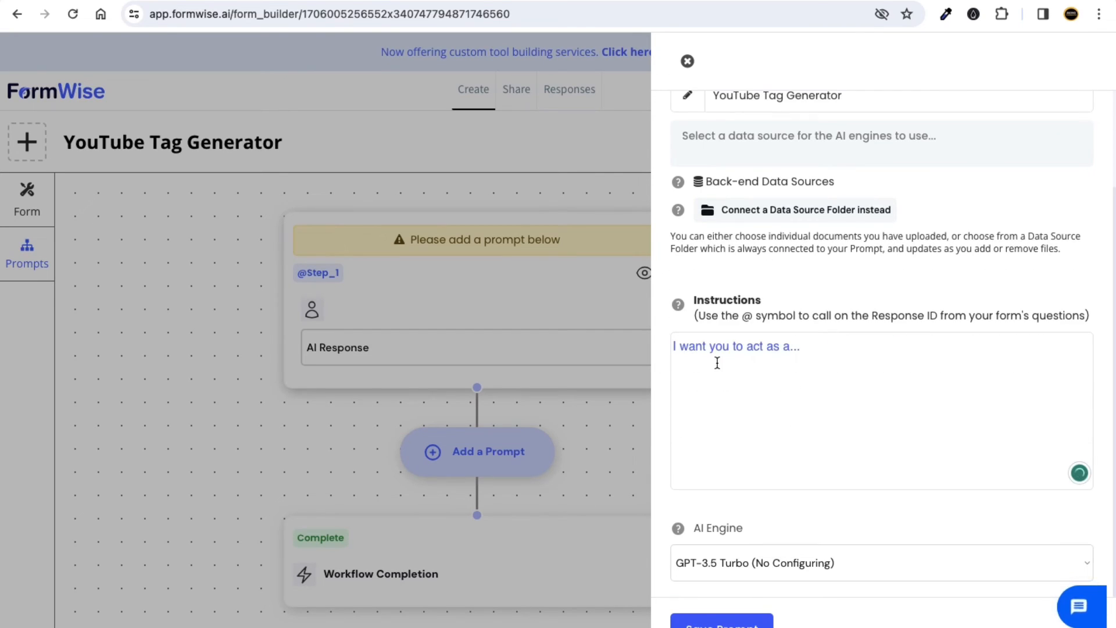
{"action": "type", "text": "Y"}
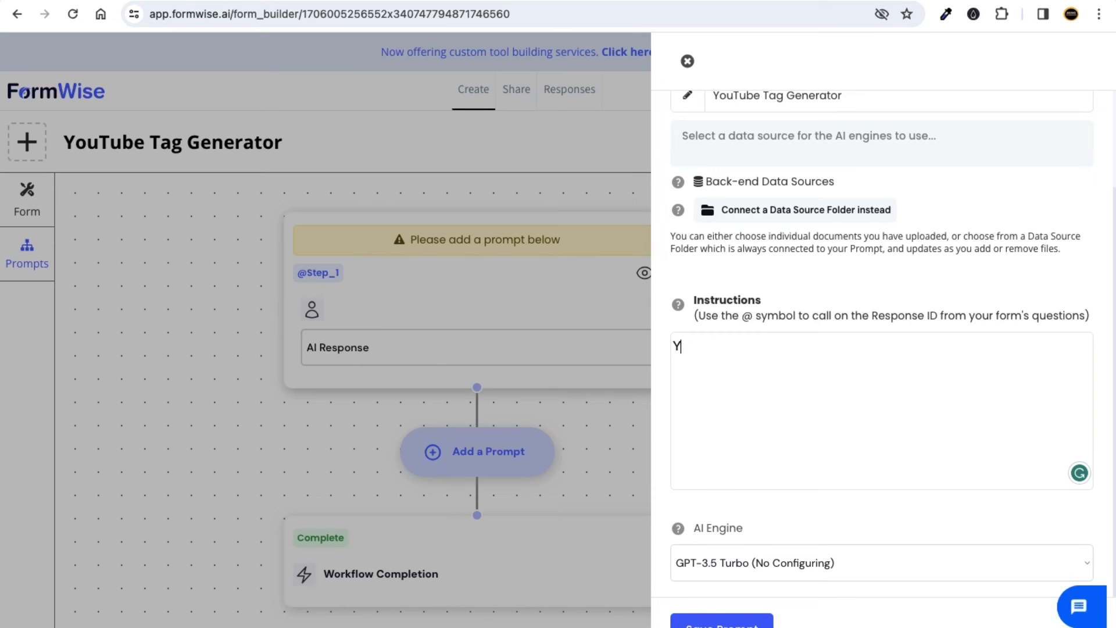
{"action": "type", "text": "ou are expert in You"}
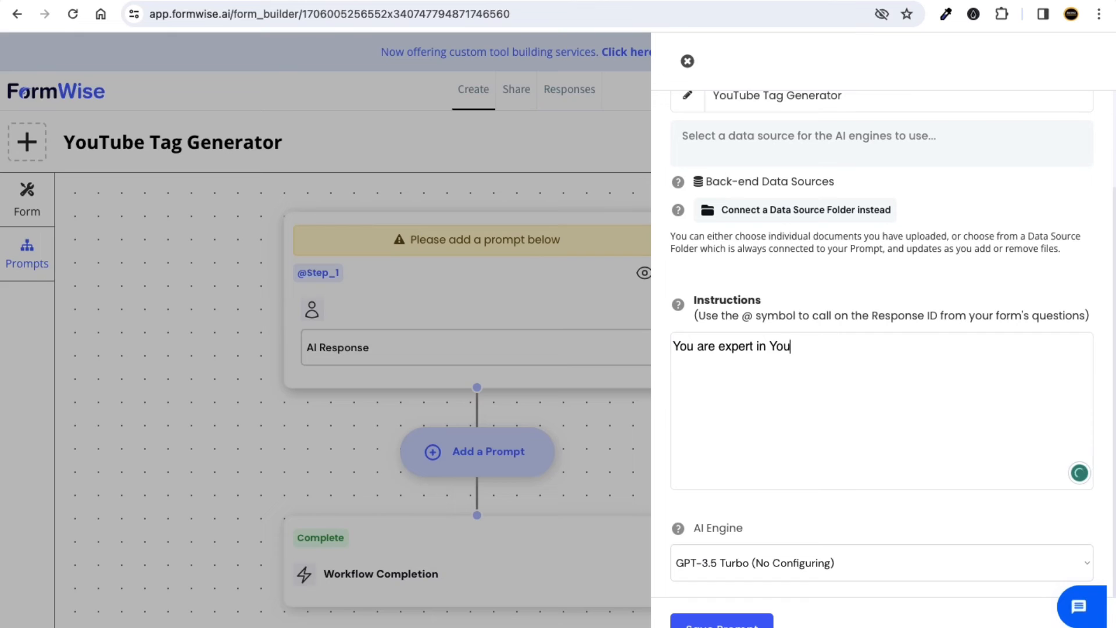
{"action": "type", "text": "Tube Tag generator"}
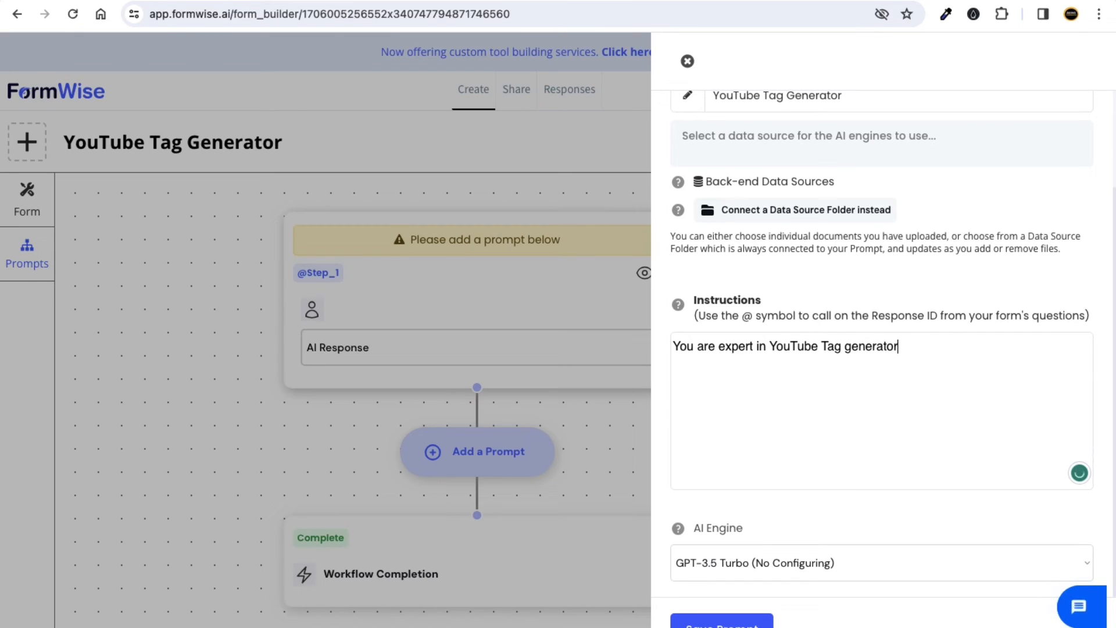
{"action": "type", "text": ". Your task is"}
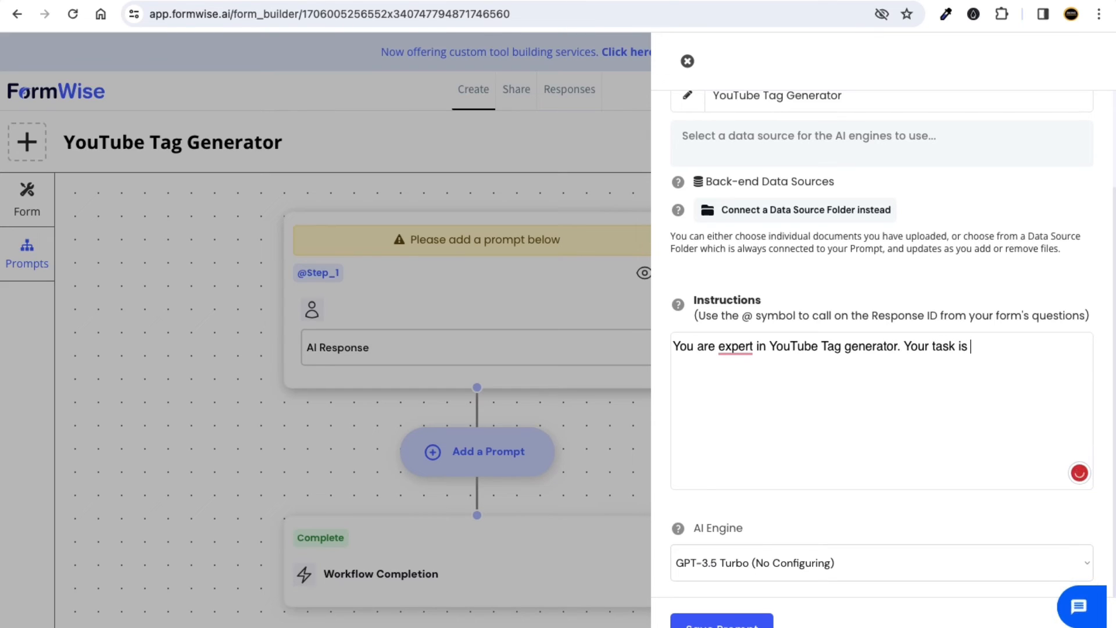
{"action": "type", "text": " on the basis of "}
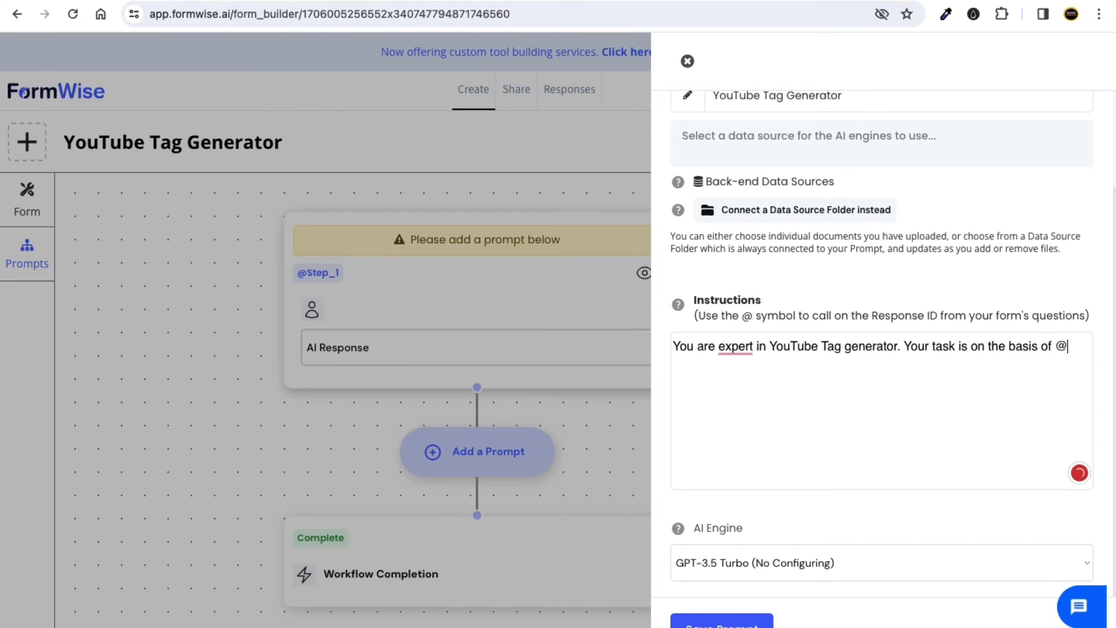
{"action": "type", "text": "@"}
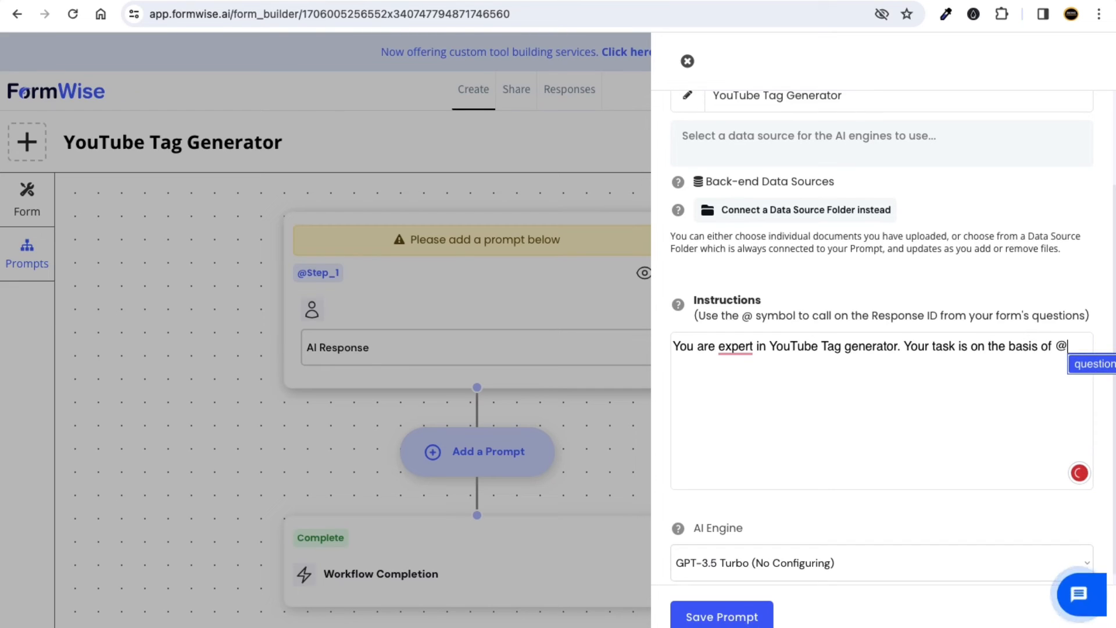
{"action": "left_click", "coordinate": [1087, 366]}
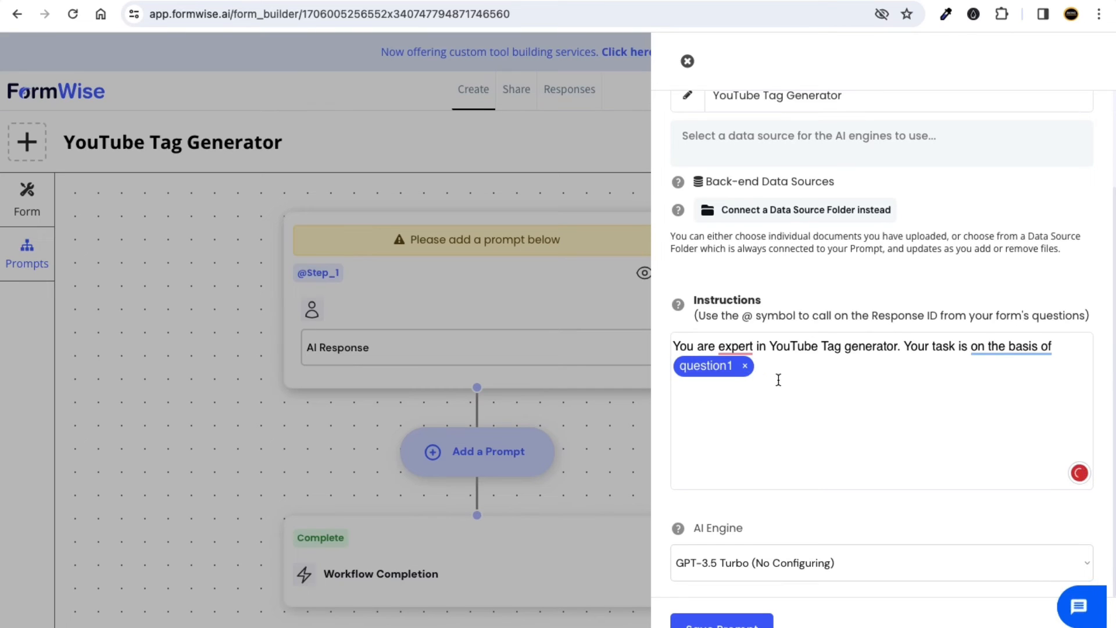
{"action": "type", "text": "give al"}
{"action": "type", "text": "l rele"}
{"action": "key", "text": "BackSpace"}
{"action": "key", "text": "BackSpace"}
{"action": "key", "text": "BackSpace"}
{"action": "key", "text": "BackSpace"}
{"action": "key", "text": "BackSpace"}
{"action": "key", "text": "BackSpace"}
{"action": "key", "text": "BackSpace"}
{"action": "type", "text": "nerate all relevant"}
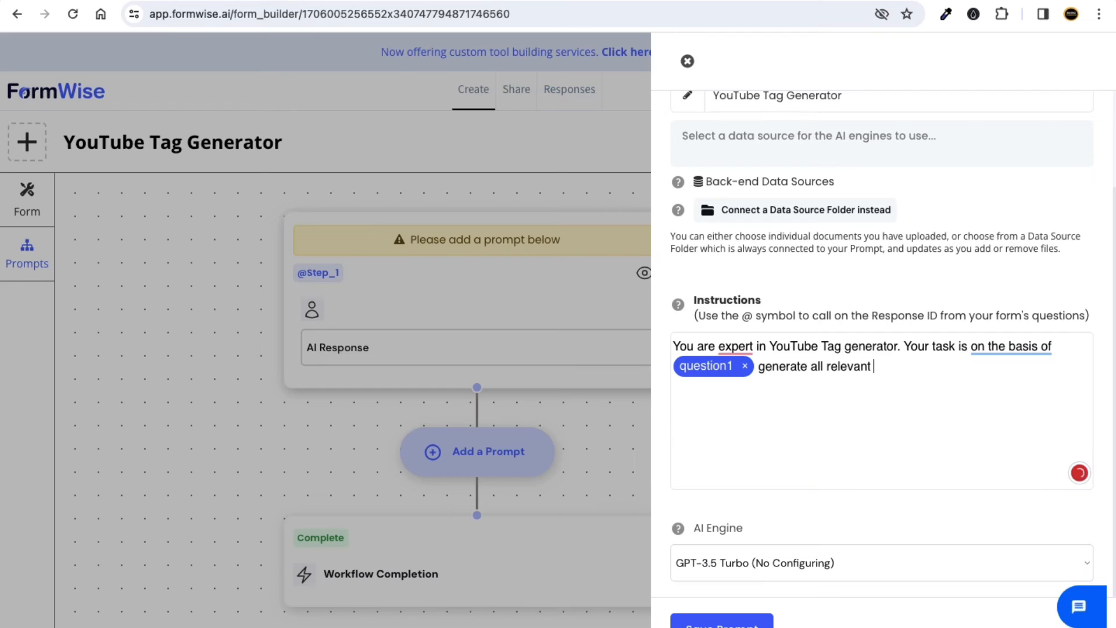
{"action": "type", "text": " tags. Tags sho"}
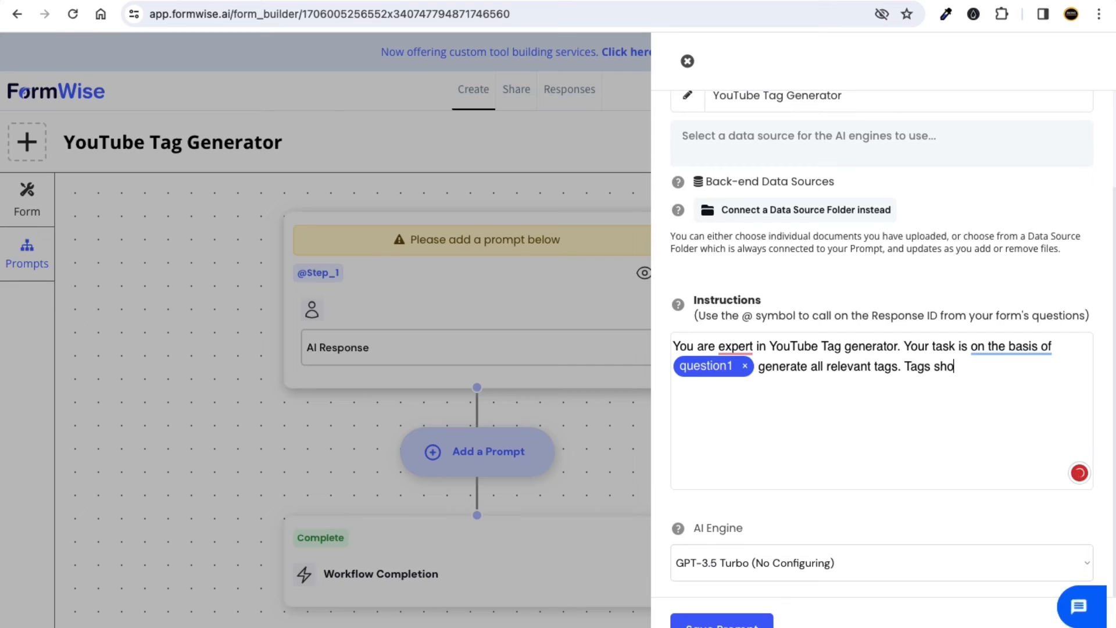
{"action": "type", "text": "uld be in commas"}
{"action": "type", "text": " s"}
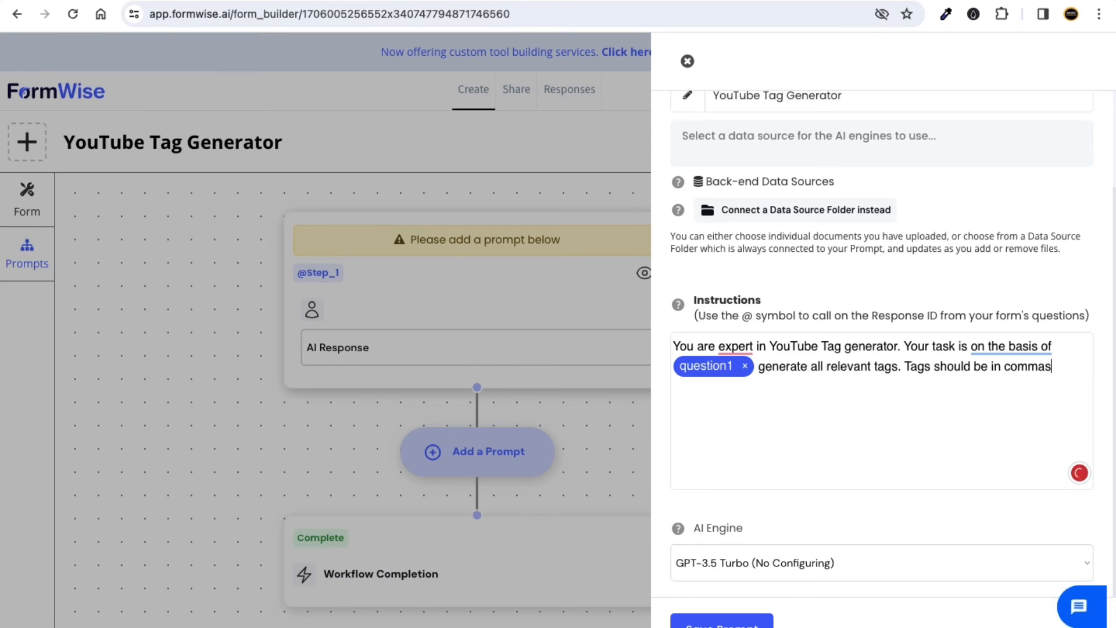
{"action": "type", "text": "eperated."}
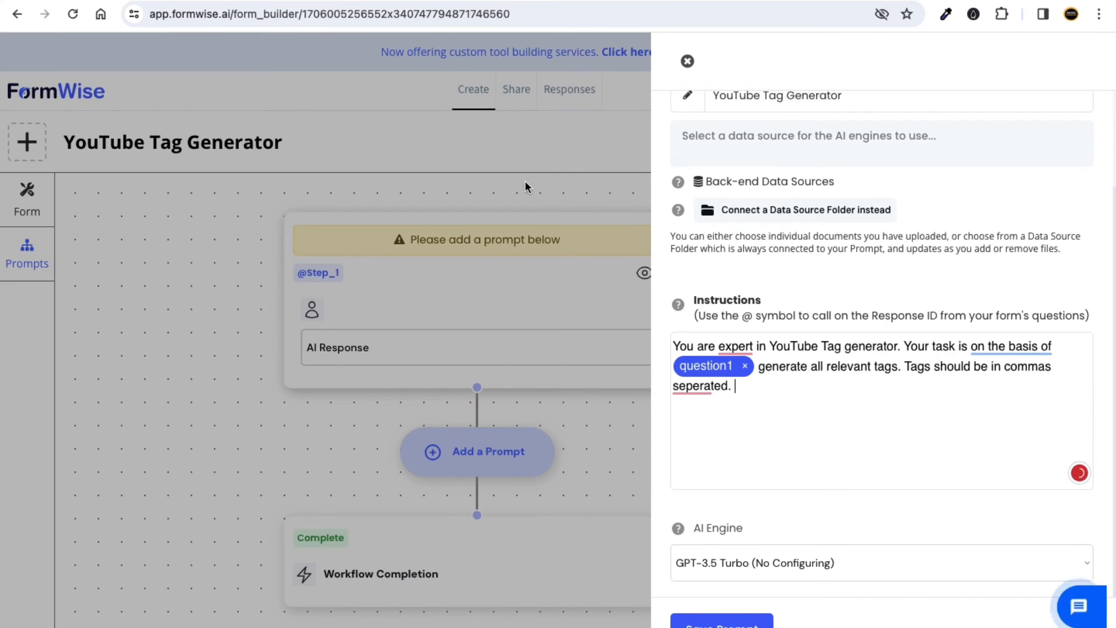
{"action": "key", "text": "ctrl+Left"}
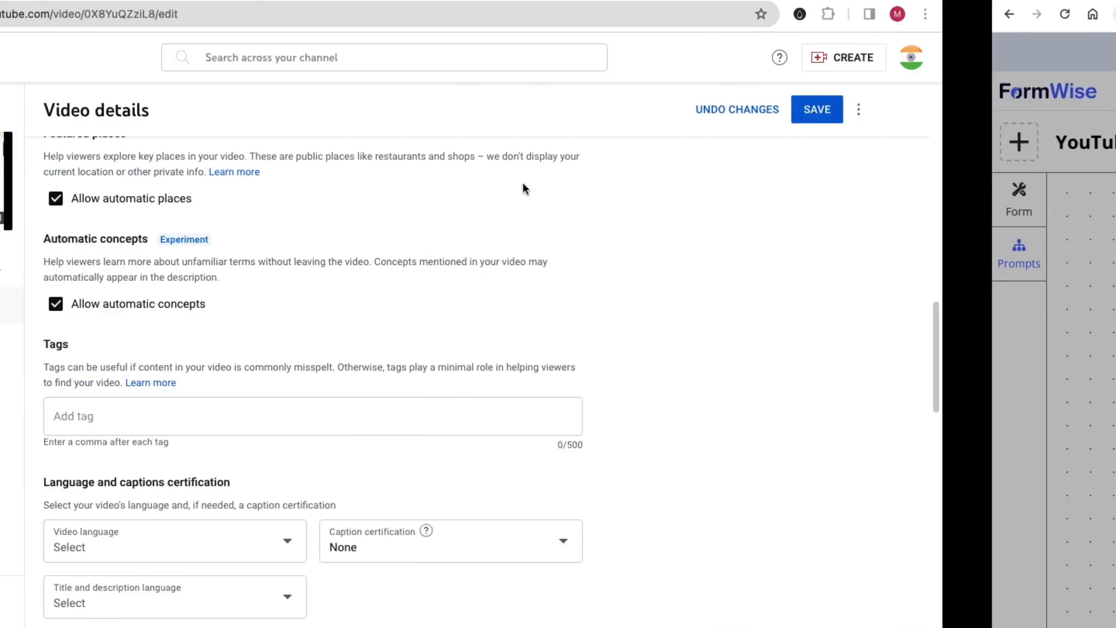
Highlight the 500-character tag limit and try typing in the video's Tags field, leaving it empty.
{"action": "scroll", "coordinate": [449, 319], "scroll_direction": "down", "scroll_amount": 1}
{"action": "left_click_drag", "start_coordinate": [757, 398], "coordinate": [721, 406]}
{"action": "left_click", "coordinate": [748, 402]}
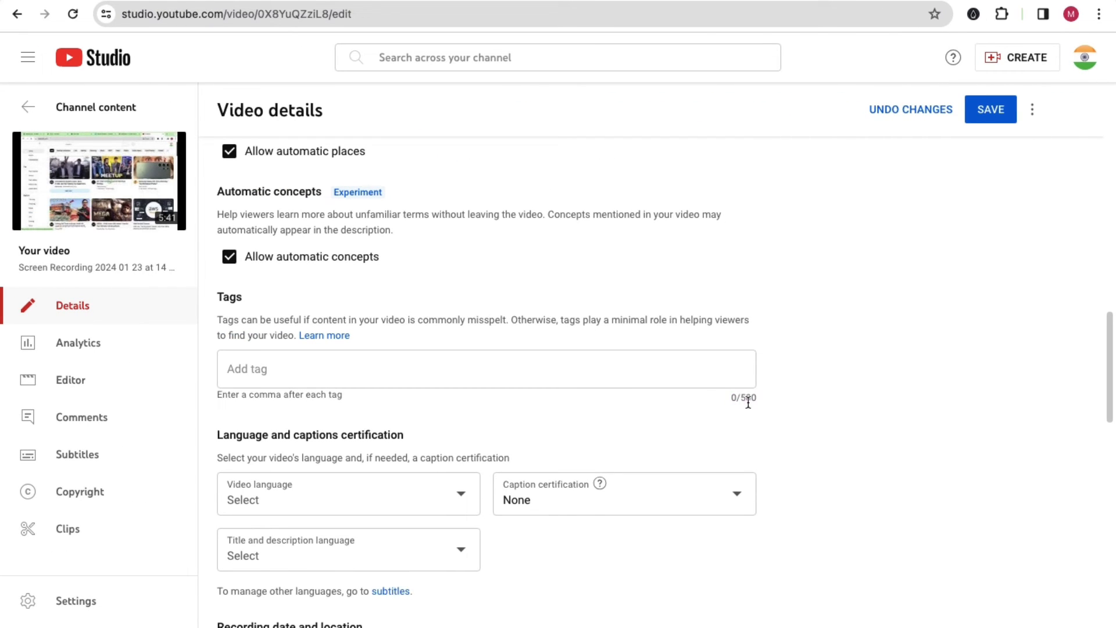
{"action": "left_click", "coordinate": [621, 366]}
{"action": "type", "text": "ew"}
{"action": "key", "text": "BackSpace"}
{"action": "key", "text": "BackSpace"}
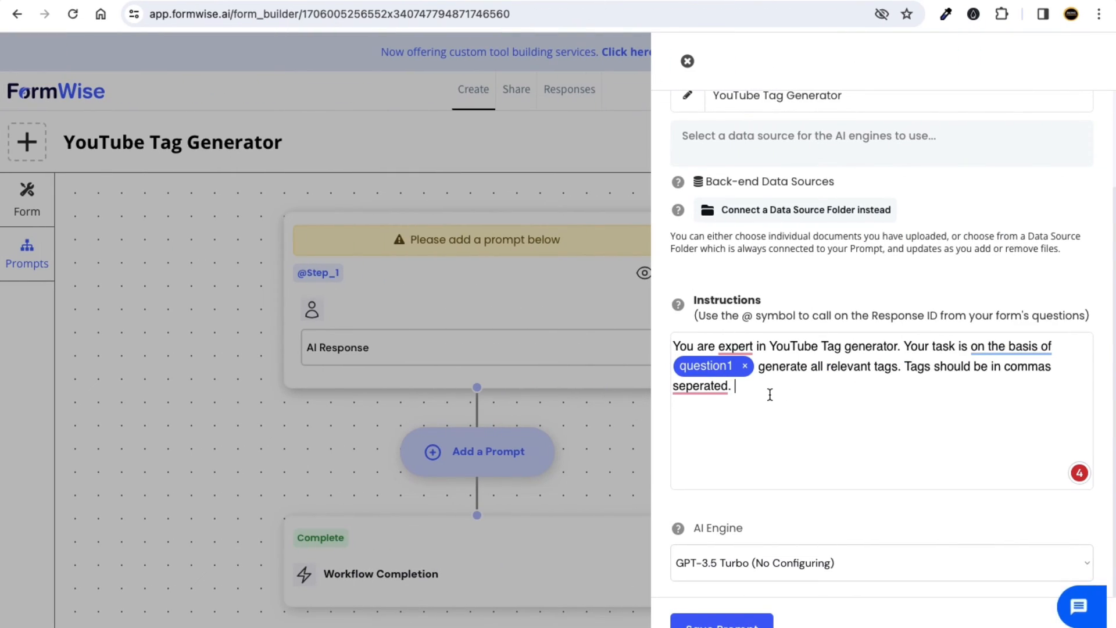
Add 'Generate 10 tags at least' and accept fixes for 'an expert', 'based on', 'separated'.
{"action": "type", "text": "I"}
{"action": "type", "text": "Generate"}
{"action": "type", "text": " 10 "}
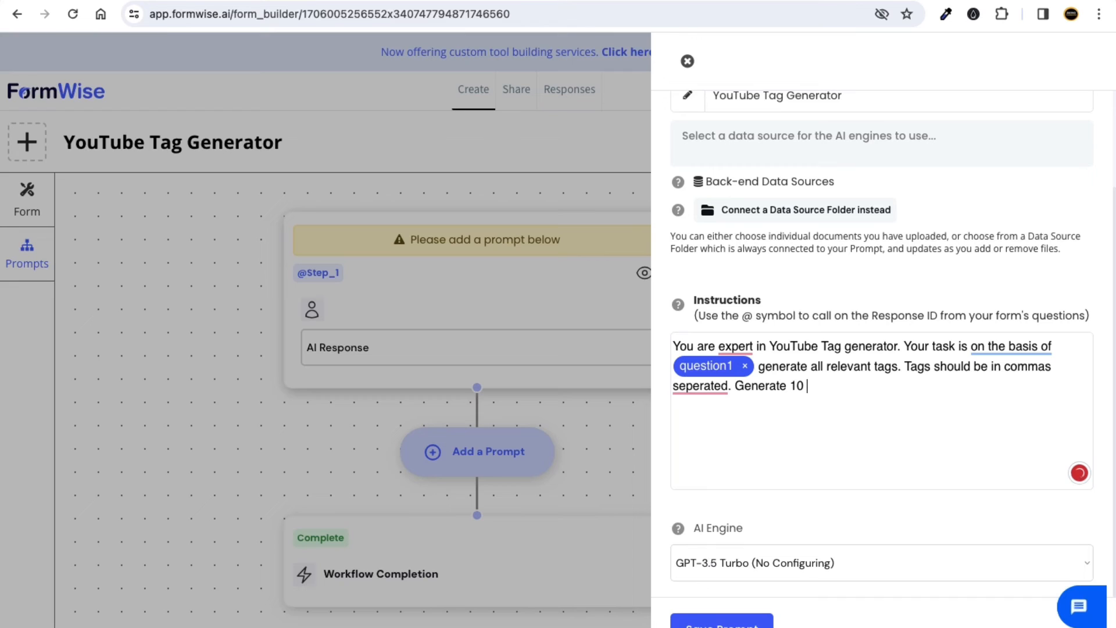
{"action": "type", "text": "tags atleast."}
{"action": "mouse_move", "coordinate": [736, 347]}
{"action": "left_click", "coordinate": [762, 393]}
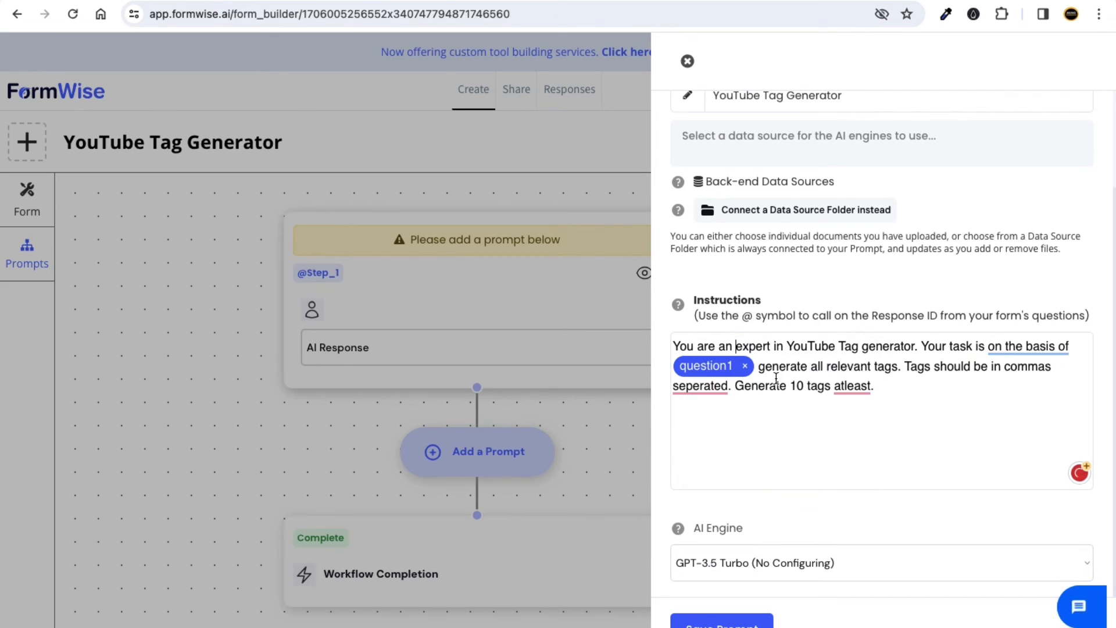
{"action": "mouse_move", "coordinate": [1000, 347]}
{"action": "left_click", "coordinate": [1001, 383]}
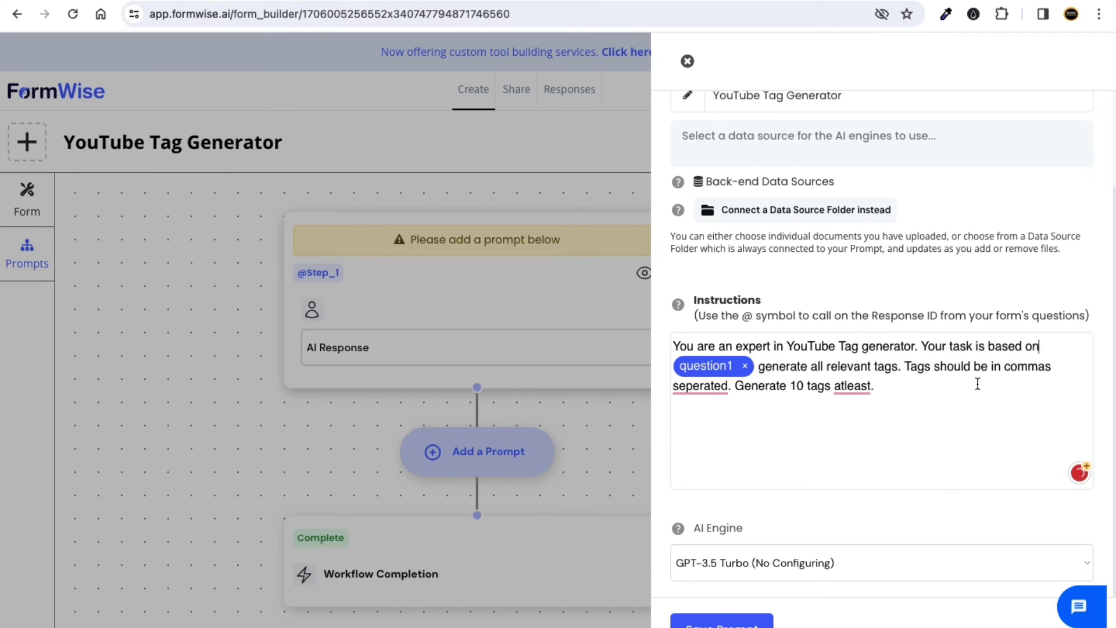
{"action": "mouse_move", "coordinate": [715, 397]}
{"action": "left_click", "coordinate": [726, 430]}
{"action": "mouse_move", "coordinate": [860, 384]}
{"action": "left_click", "coordinate": [864, 432]}
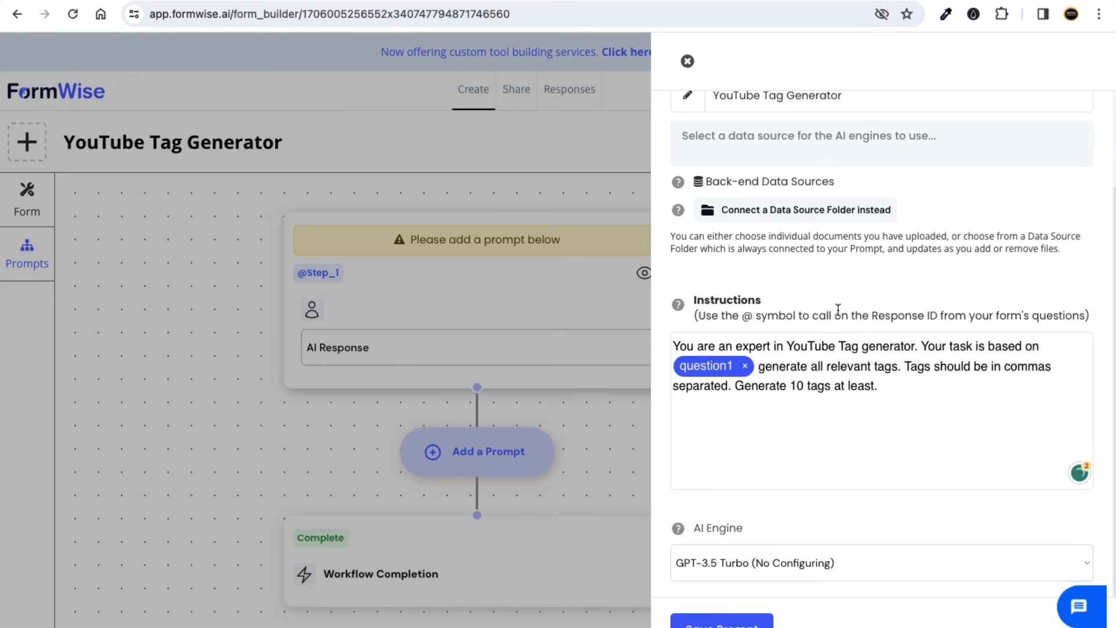
Highlight the question1 sentence and the comma-separated tags requirement in the instructions.
{"action": "left_click_drag", "start_coordinate": [775, 305], "coordinate": [804, 368]}
{"action": "left_click", "coordinate": [804, 367]}
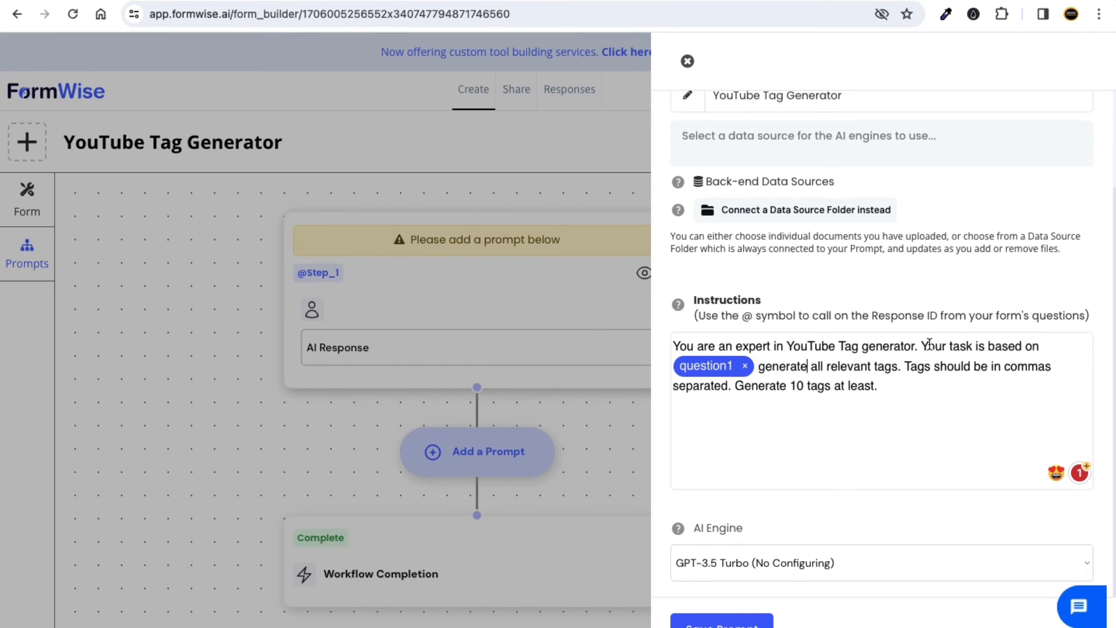
{"action": "left_click_drag", "start_coordinate": [922, 347], "coordinate": [860, 367]}
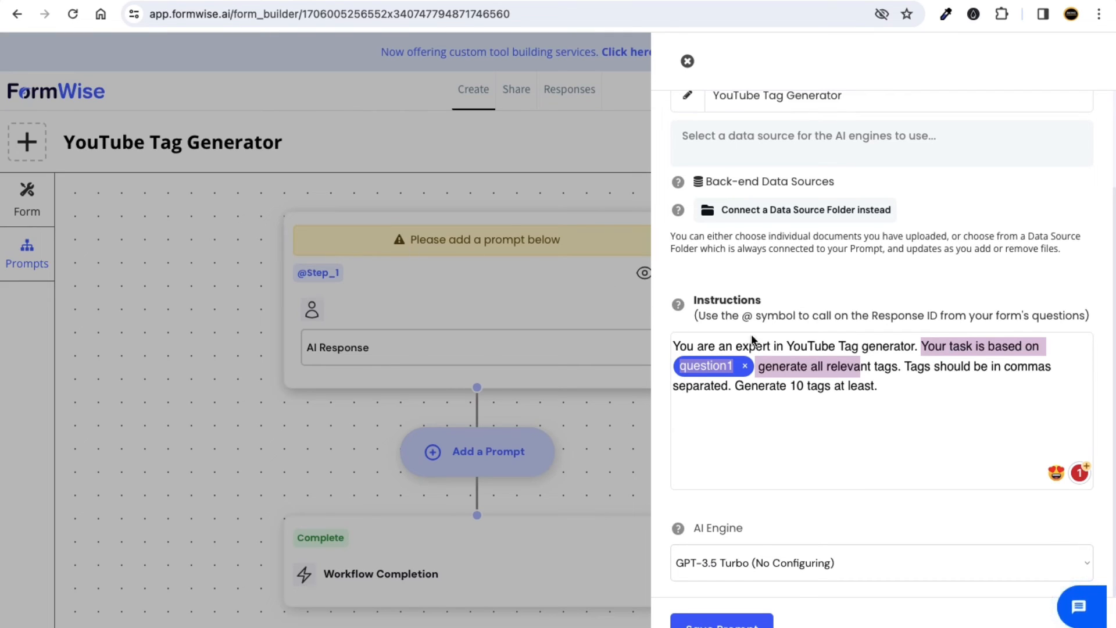
{"action": "left_click", "coordinate": [859, 368]}
{"action": "left_click_drag", "start_coordinate": [896, 371], "coordinate": [1011, 363]}
{"action": "key", "text": "ctrl+Left"}
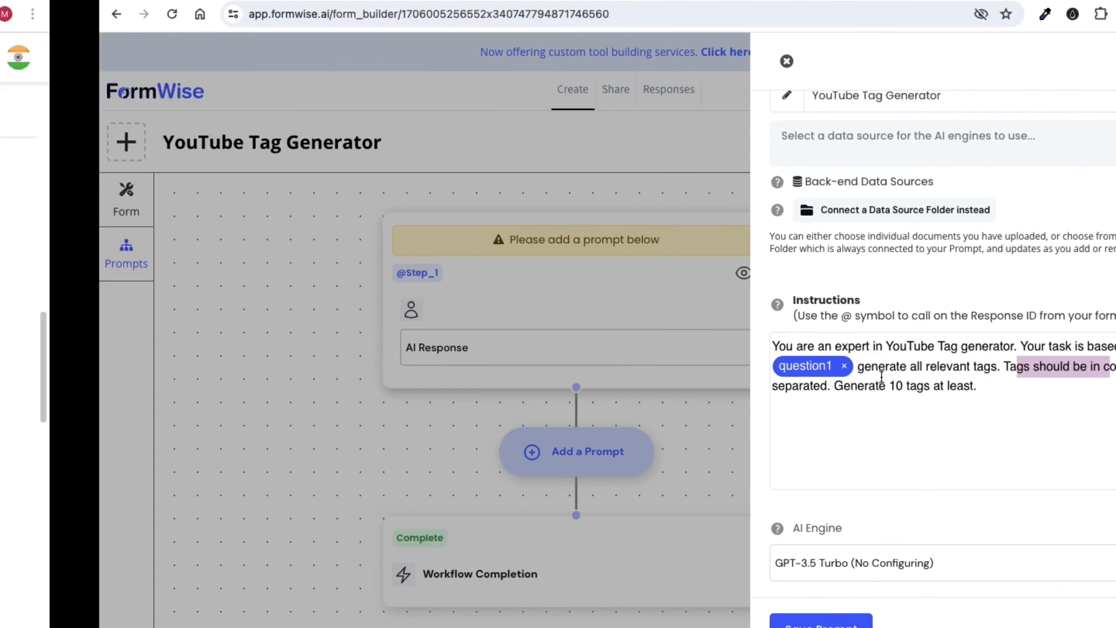
{"action": "left_click", "coordinate": [250, 401]}
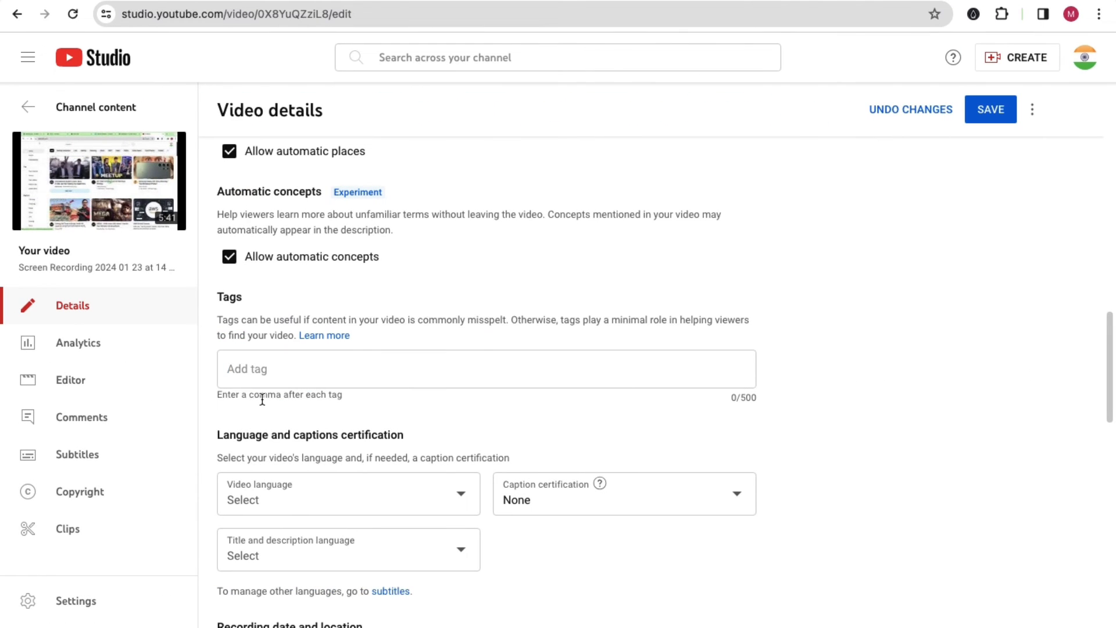
{"action": "scroll", "coordinate": [309, 400], "scroll_direction": "up", "scroll_amount": 5}
{"action": "scroll", "coordinate": [200, 359], "scroll_direction": "left", "scroll_amount": 1}
{"action": "left_click_drag", "start_coordinate": [136, 342], "coordinate": [249, 341]}
{"action": "left_click", "coordinate": [152, 293]}
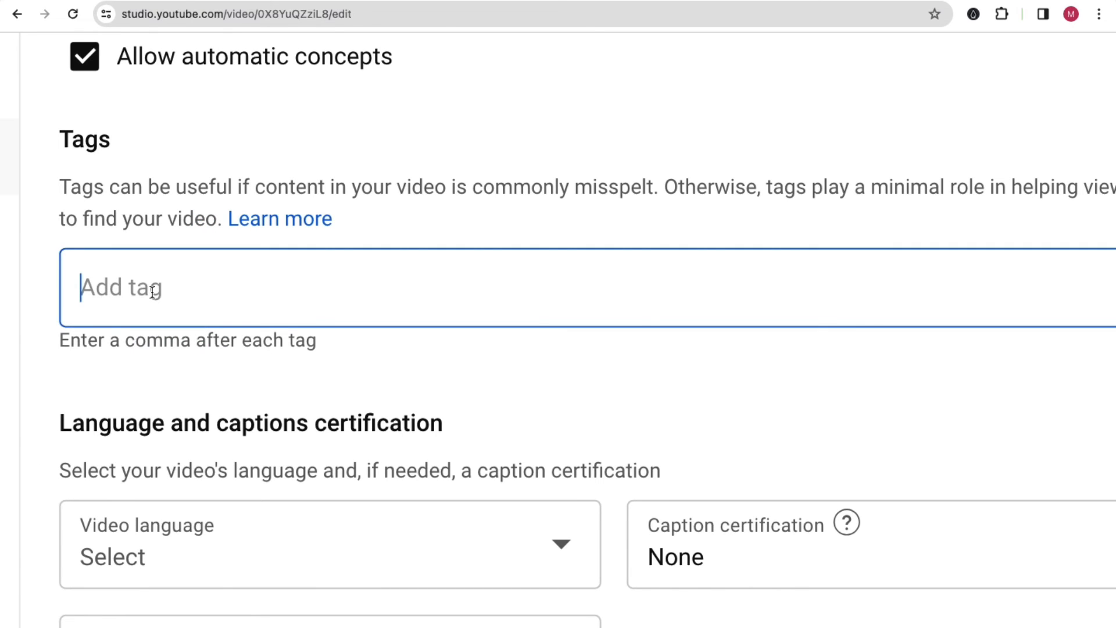
{"action": "type", "text": "s"}
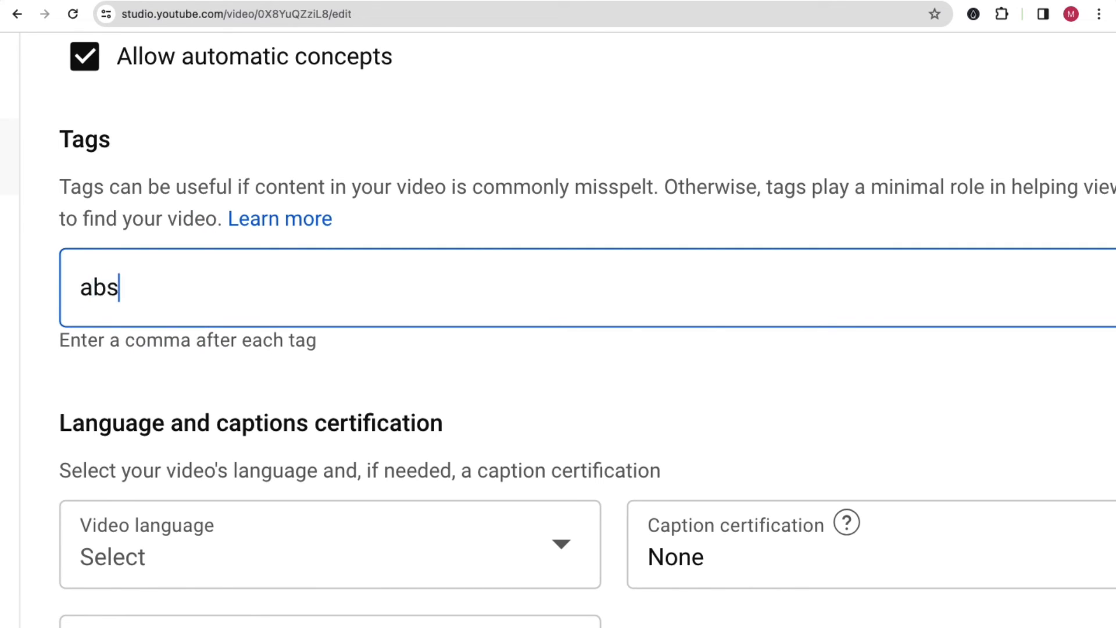
{"action": "type", "text": ","}
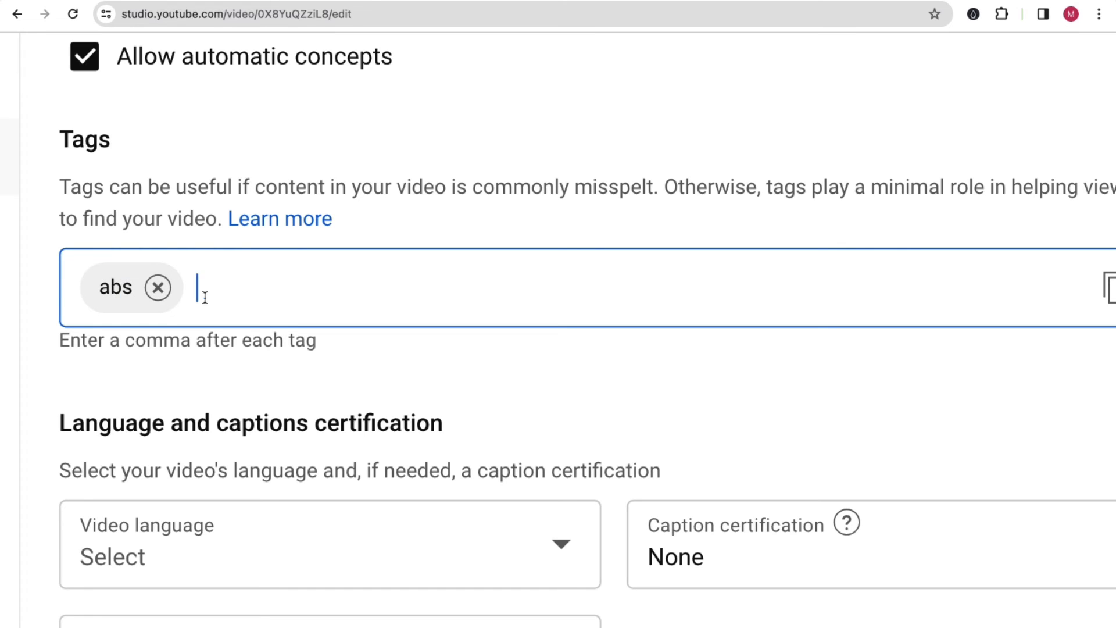
{"action": "type", "text": "gsd,"}
{"action": "left_click", "coordinate": [157, 288]}
{"action": "left_click", "coordinate": [157, 287]}
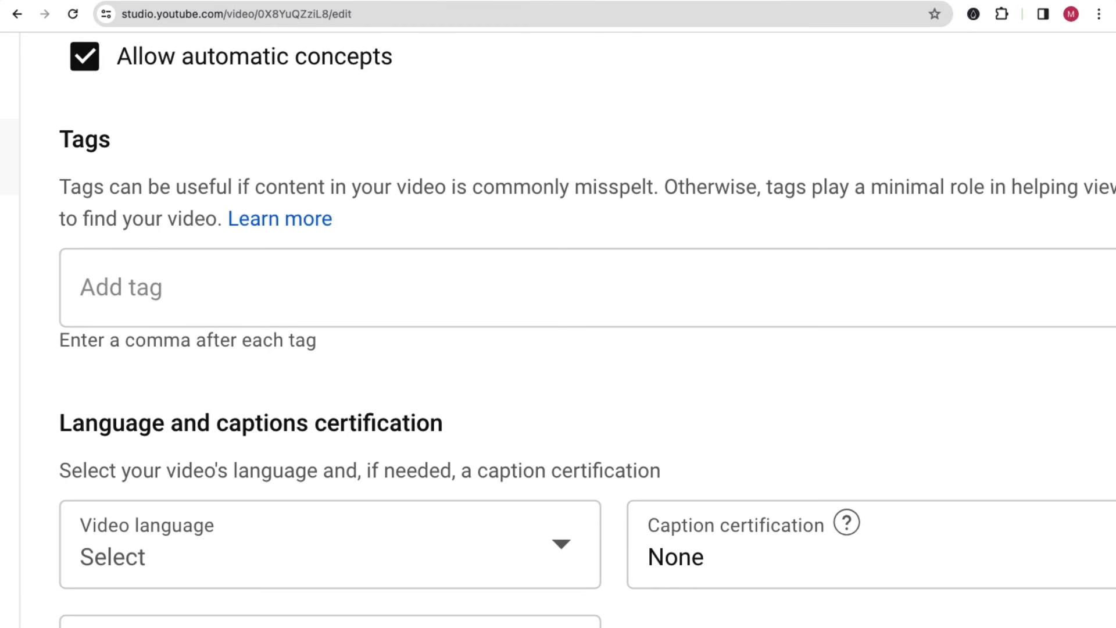
{"action": "key", "text": "ctrl+t"}
Type 'abc,pcq,yur' in a new tab's address bar, copy it, and paste it into the video's Tags field.
{"action": "type", "text": "abc,"}
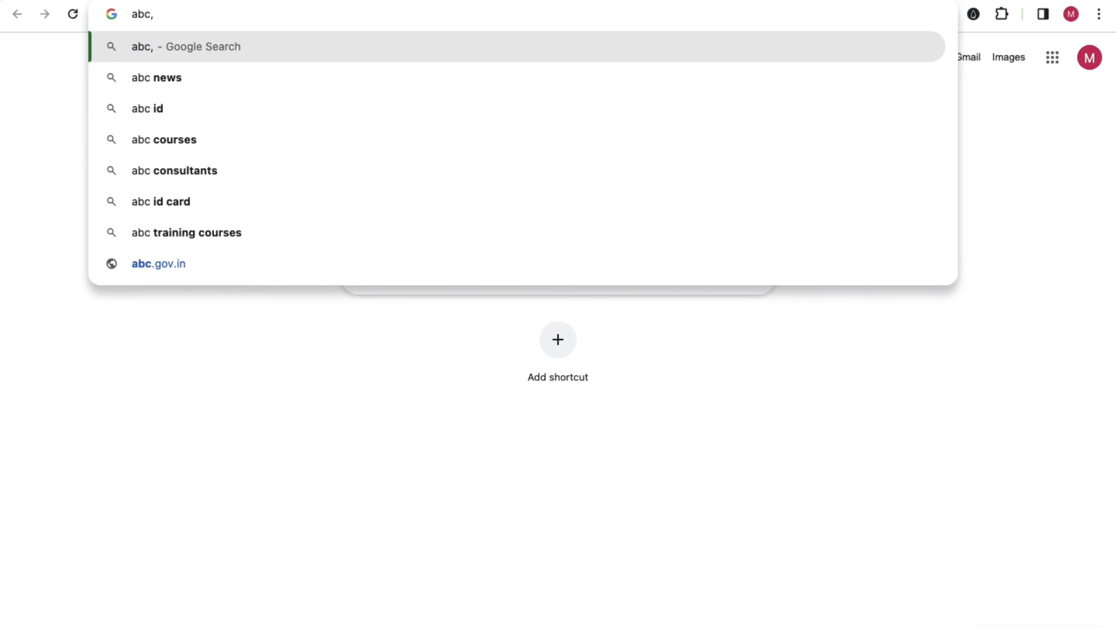
{"action": "key", "text": "BackSpace"}
{"action": "type", "text": "pc"}
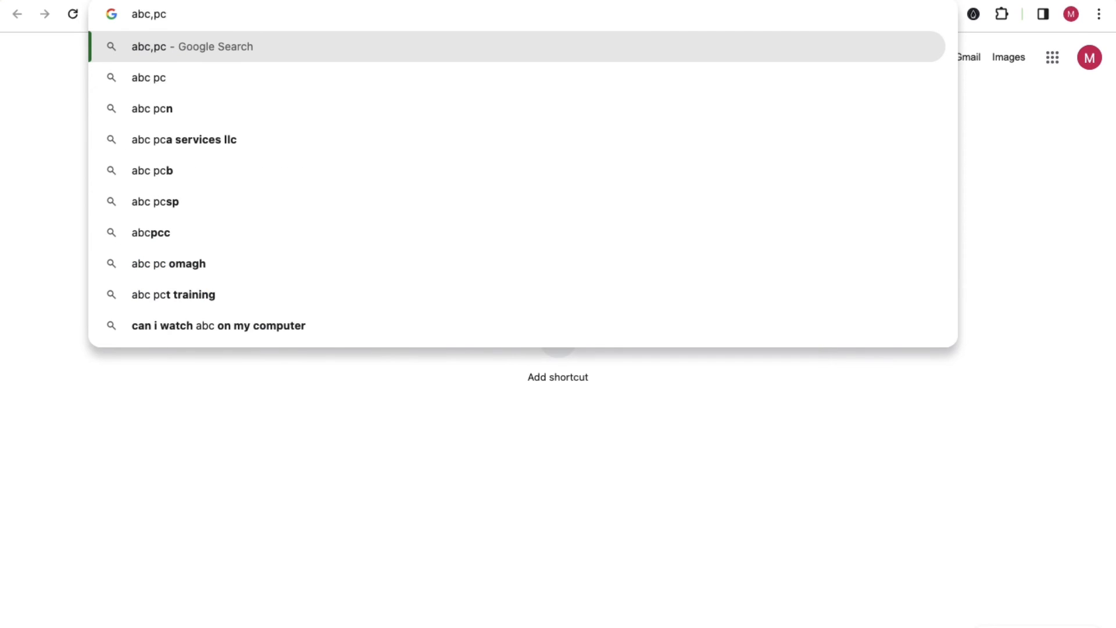
{"action": "type", "text": "q,yu"}
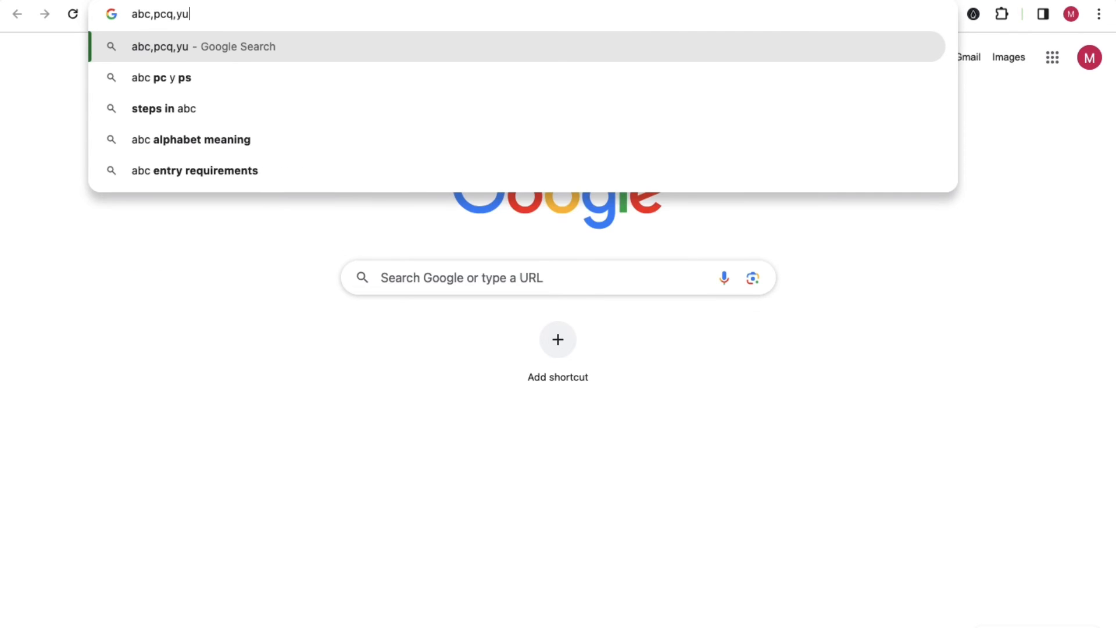
{"action": "type", "text": "r"}
{"action": "triple_click", "coordinate": [154, 12]}
{"action": "key", "text": "ctrl+c"}
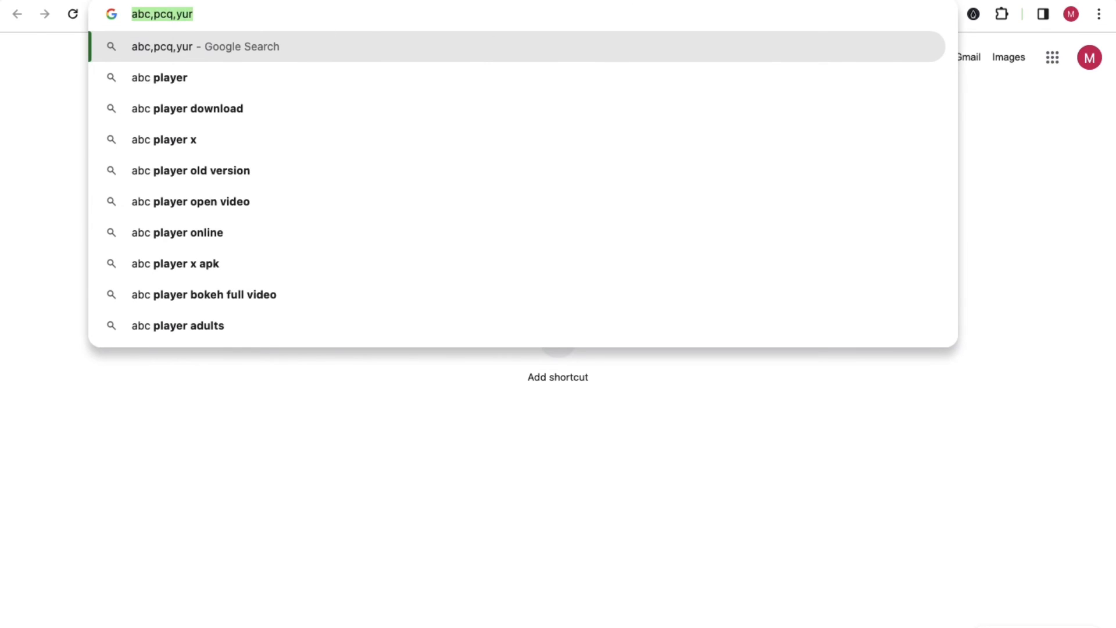
{"action": "key", "text": "ctrl+Tab"}
{"action": "left_click", "coordinate": [261, 284]}
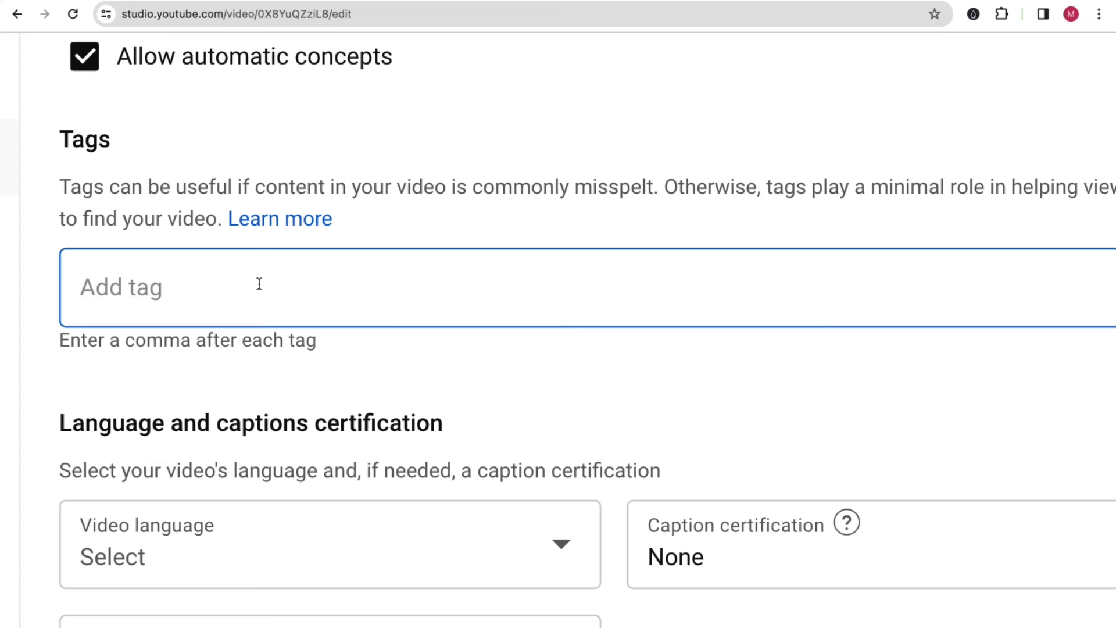
{"action": "key", "text": "ctrl+v"}
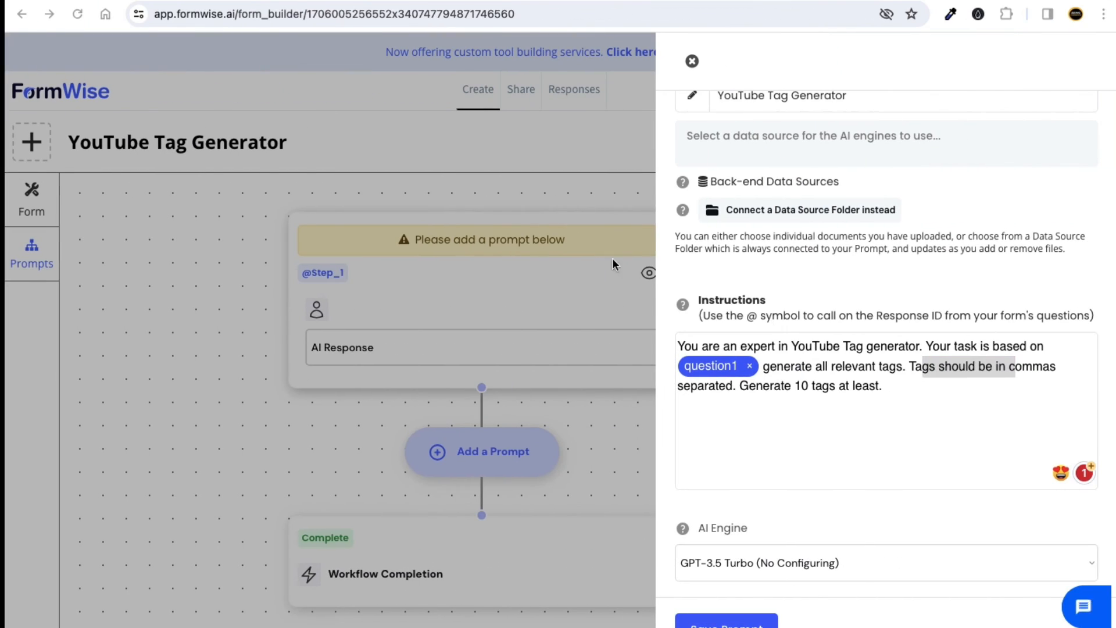
Highlight the tag formatting rules and keep GPT-3.5 Turbo as the AI engine.
{"action": "left_click", "coordinate": [939, 381]}
{"action": "left_click_drag", "start_coordinate": [908, 366], "coordinate": [900, 391]}
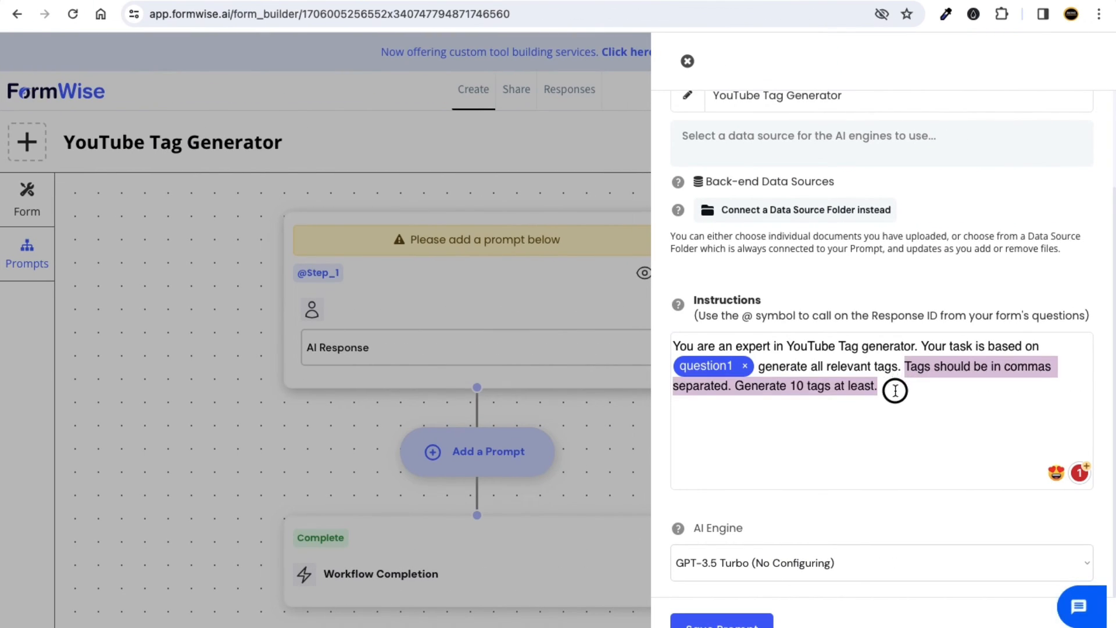
{"action": "left_click", "coordinate": [879, 387]}
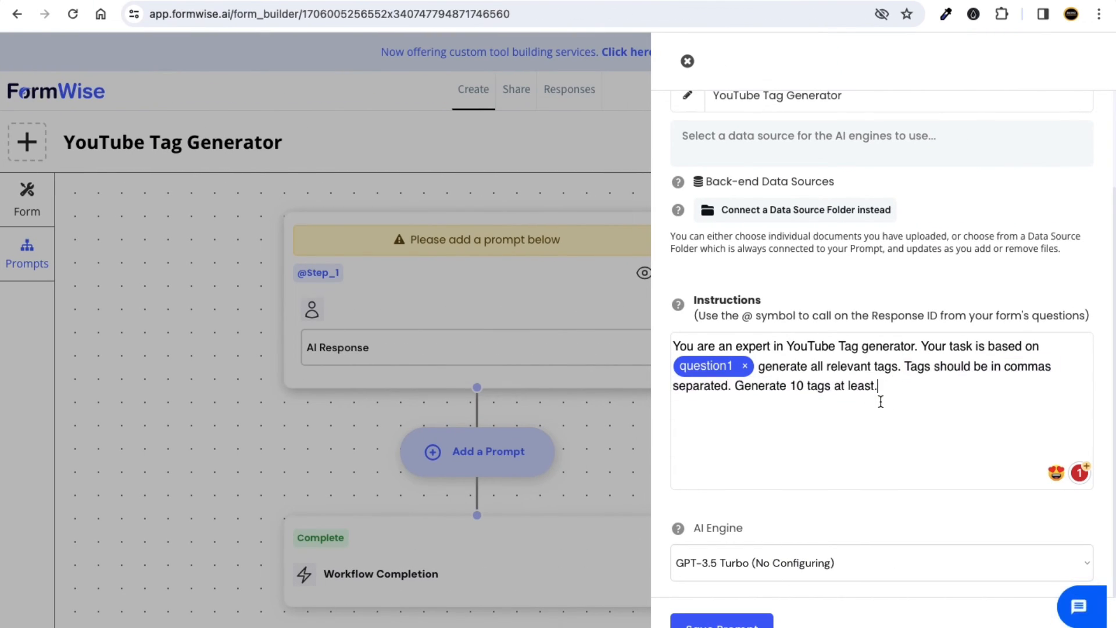
{"action": "left_click", "coordinate": [767, 568]}
{"action": "left_click", "coordinate": [759, 566]}
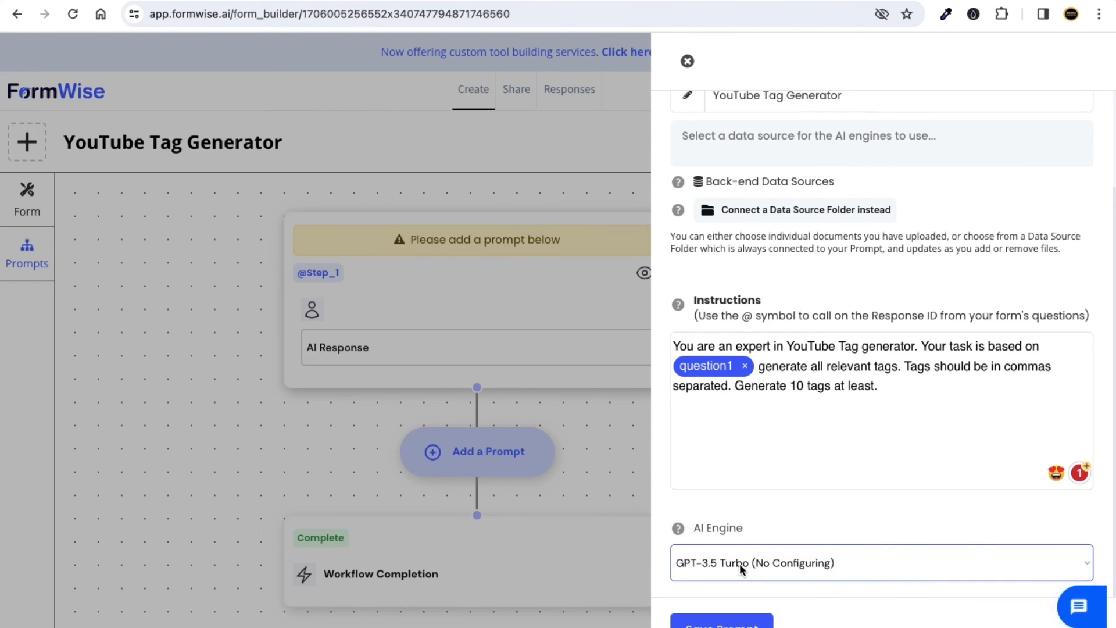
{"action": "left_click", "coordinate": [755, 561]}
{"action": "left_click", "coordinate": [757, 566]}
{"action": "left_click", "coordinate": [754, 570]}
{"action": "left_click", "coordinate": [767, 576]}
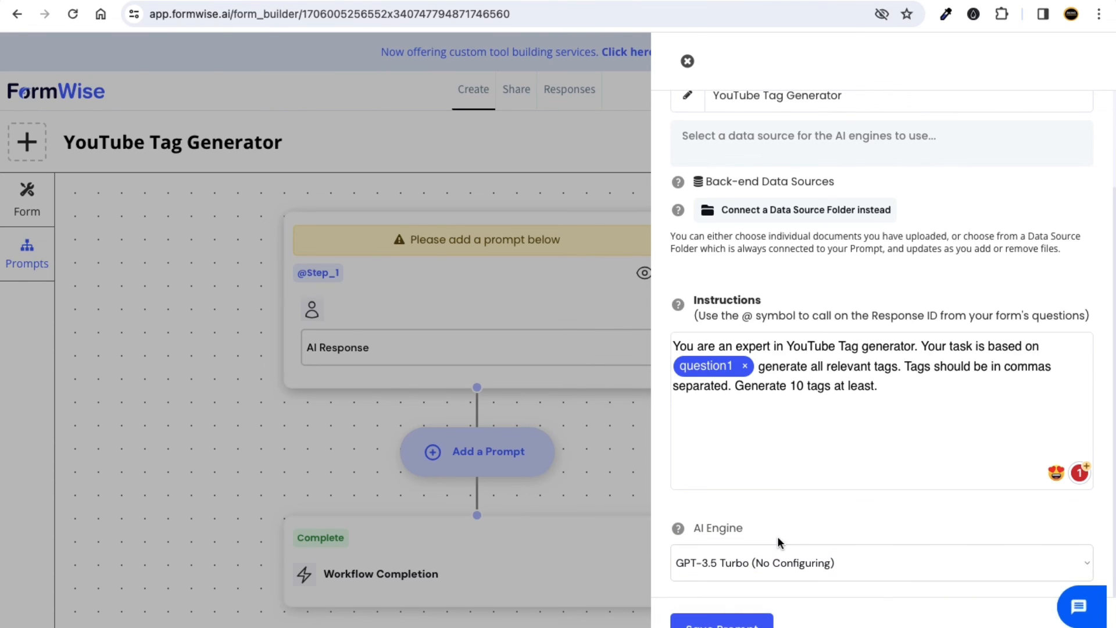
{"action": "scroll", "coordinate": [750, 624], "scroll_direction": "up", "scroll_amount": 1}
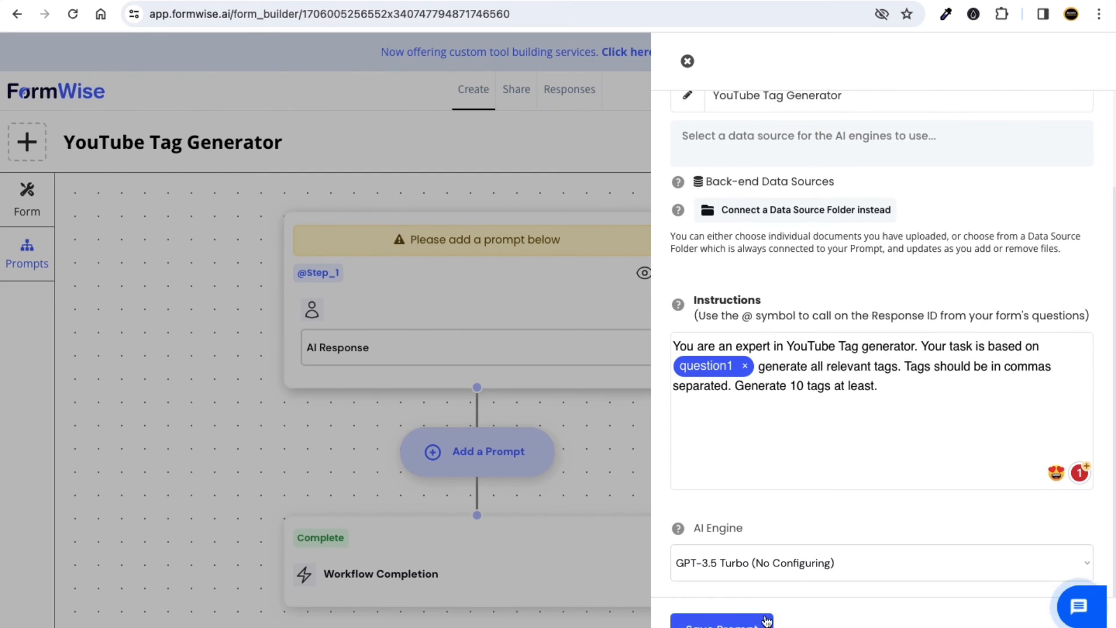
Save the prompt, publish the YouTube Tag Generator, and open its form preview.
{"action": "left_click", "coordinate": [750, 621]}
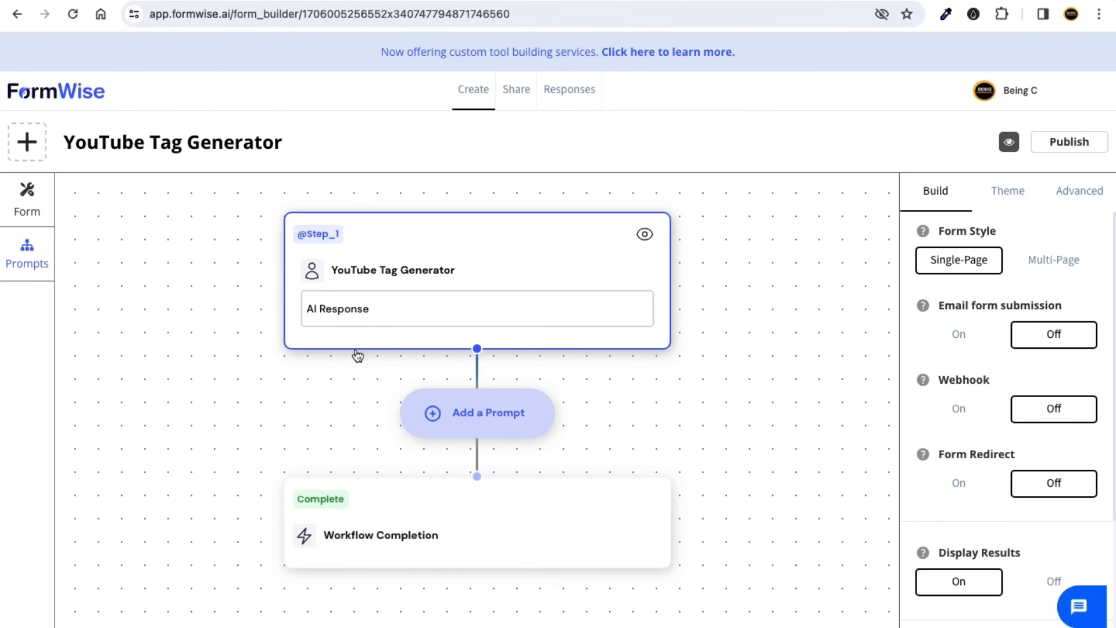
{"action": "left_click", "coordinate": [1065, 145]}
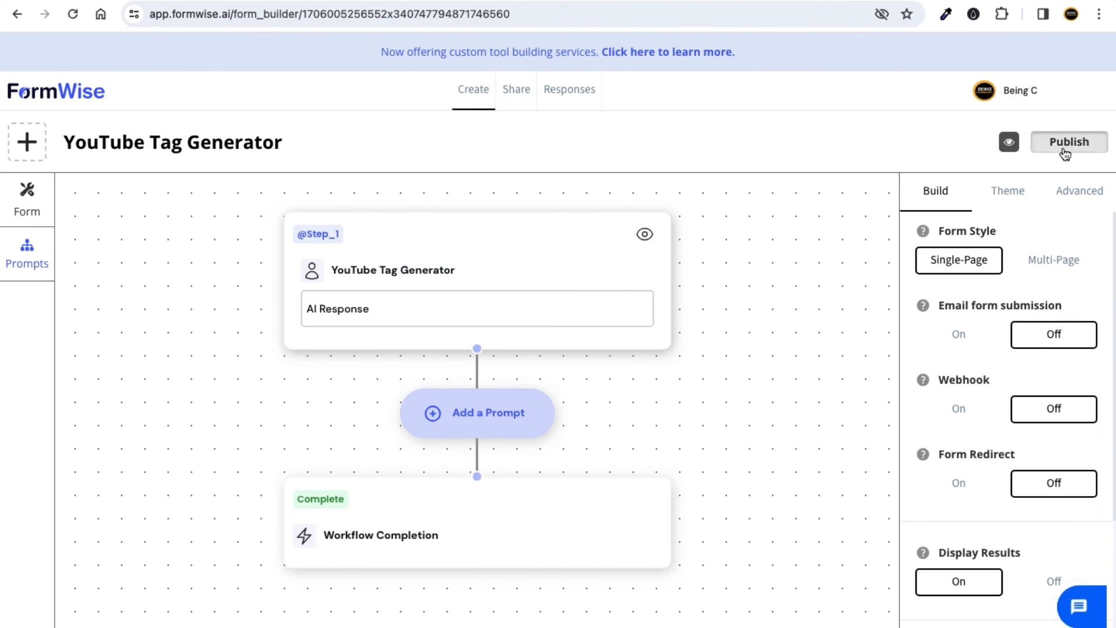
{"action": "left_click", "coordinate": [1009, 143]}
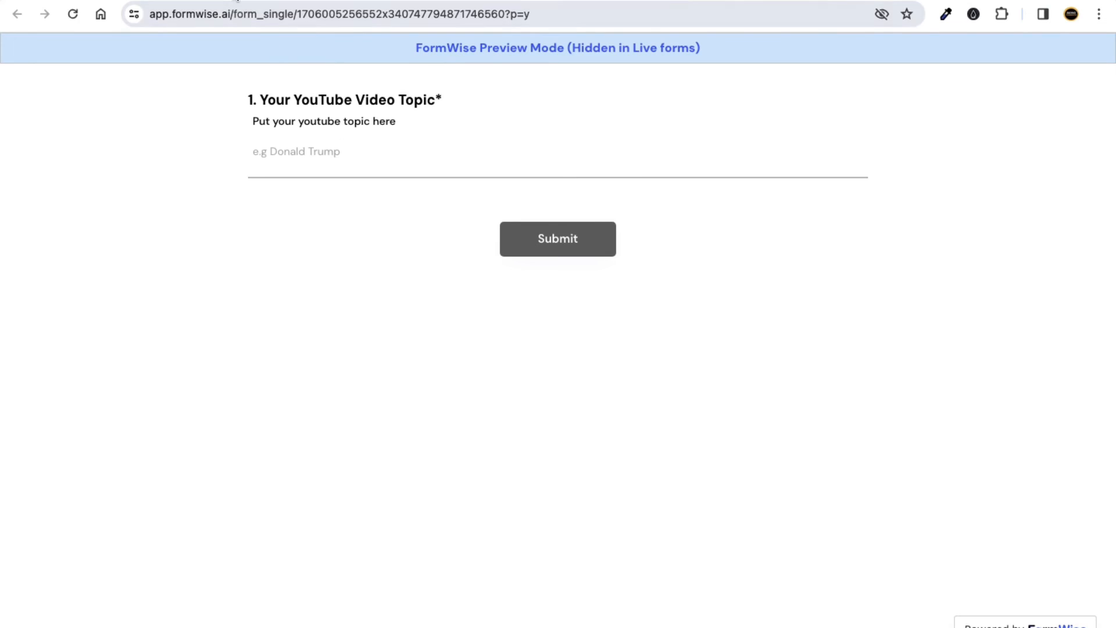
Copy the tag generator form's direct link from its Share options.
{"action": "left_click", "coordinate": [235, 2]}
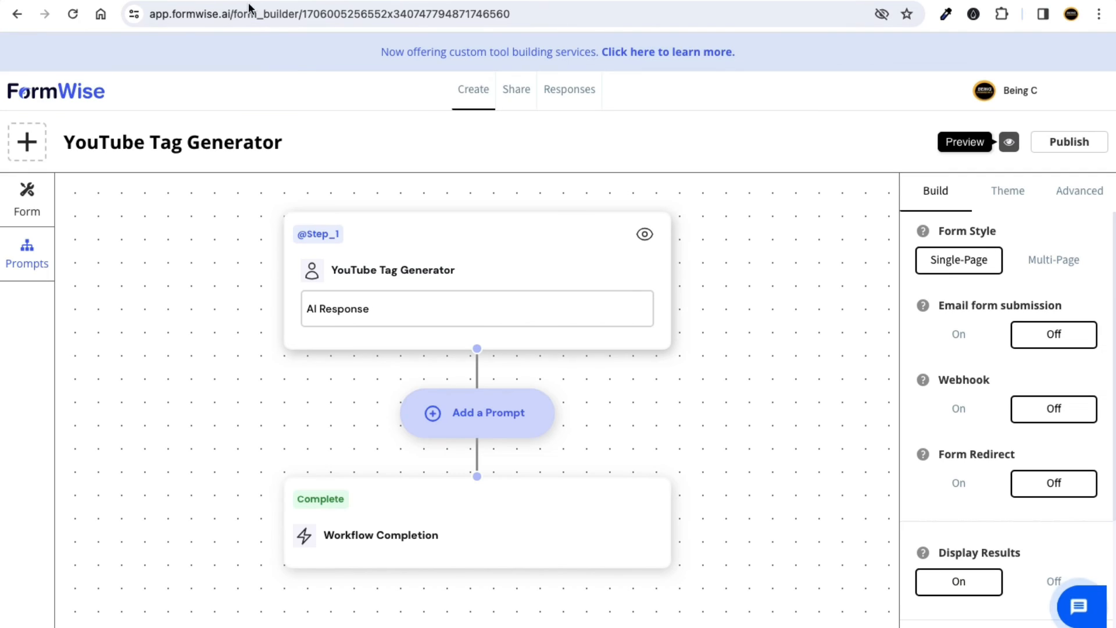
{"action": "left_click", "coordinate": [517, 89]}
{"action": "scroll", "coordinate": [649, 285], "scroll_direction": "down", "scroll_amount": 2}
{"action": "scroll", "coordinate": [650, 285], "scroll_direction": "down", "scroll_amount": 1}
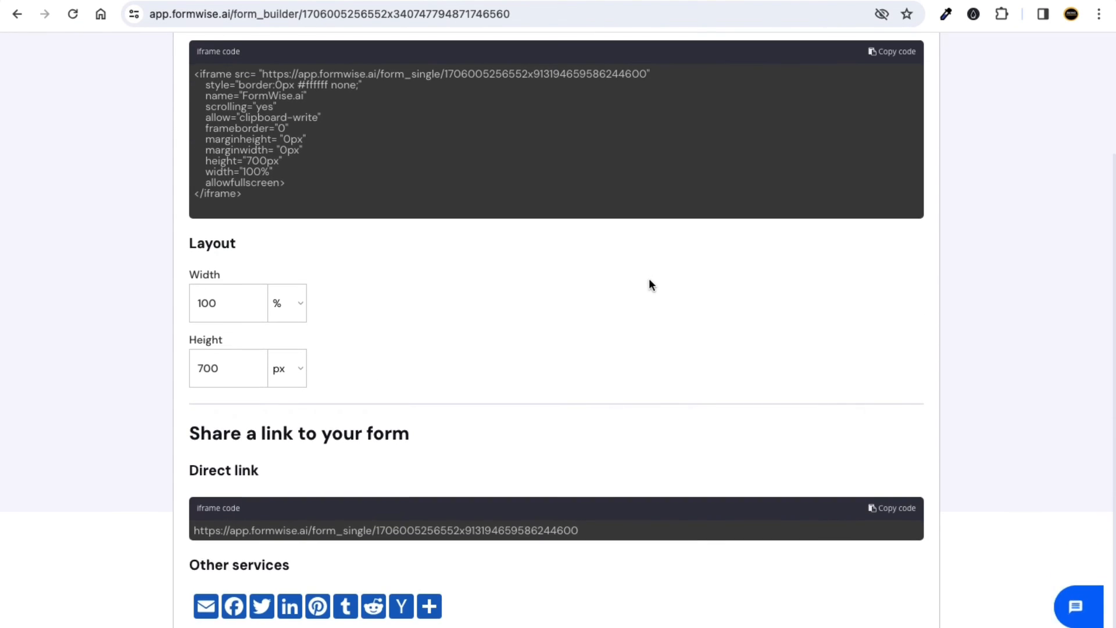
{"action": "scroll", "coordinate": [678, 341], "scroll_direction": "down", "scroll_amount": 1}
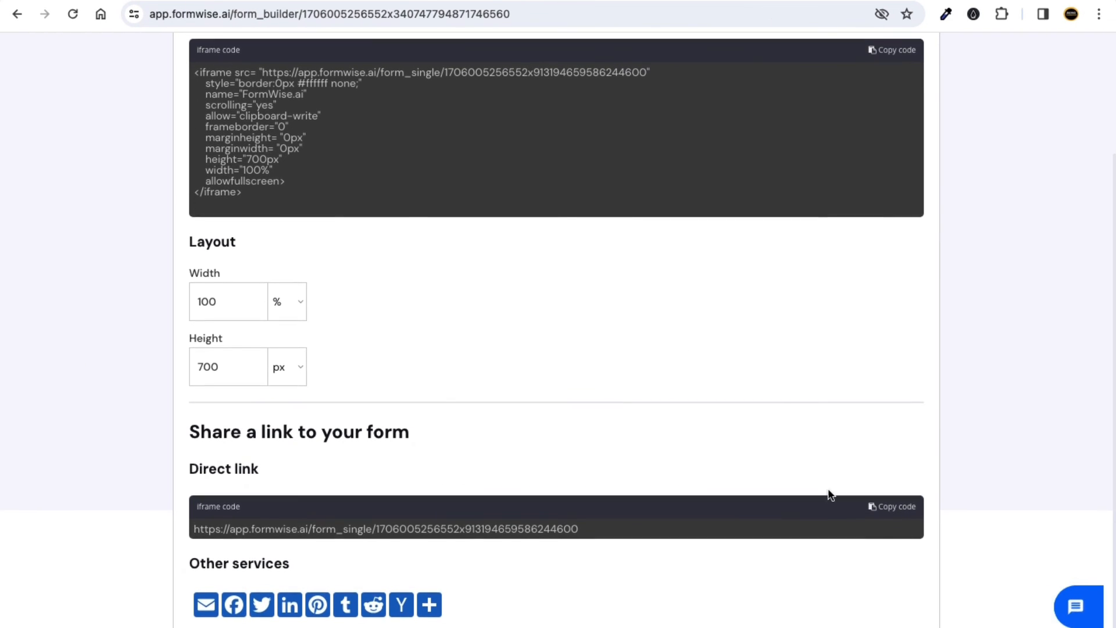
{"action": "left_click", "coordinate": [882, 510]}
{"action": "scroll", "coordinate": [678, 312], "scroll_direction": "up", "scroll_amount": 3}
Load the live form from the copied link in a new private window.
{"action": "key", "text": "ctrl+Right"}
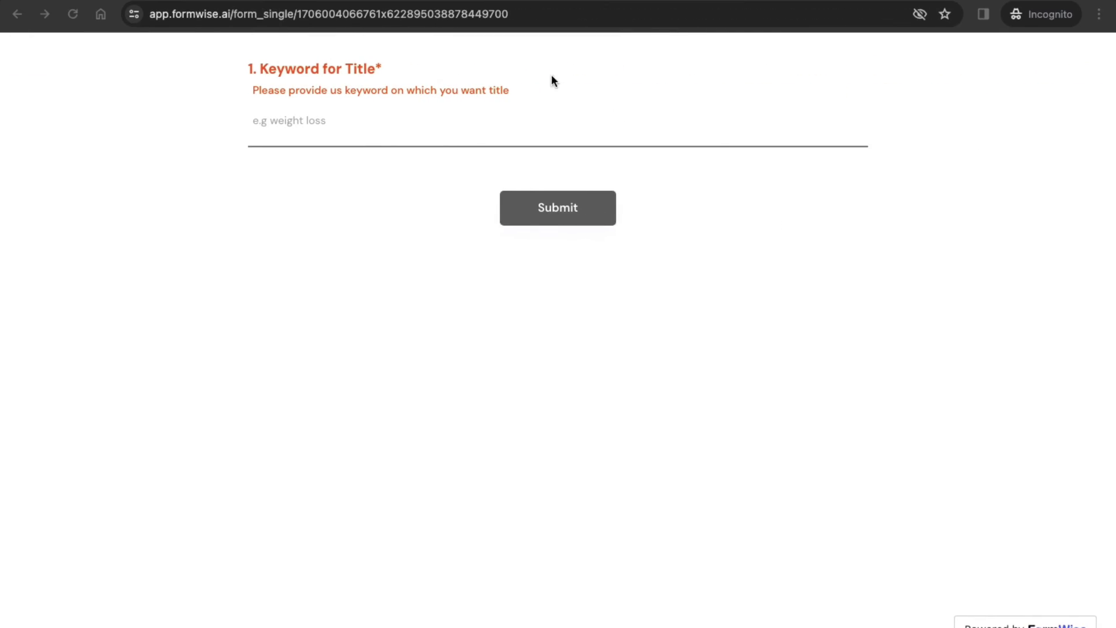
{"action": "key", "text": "ctrl+t"}
{"action": "key", "text": "ctrl+v"}
{"action": "key", "text": "Return"}
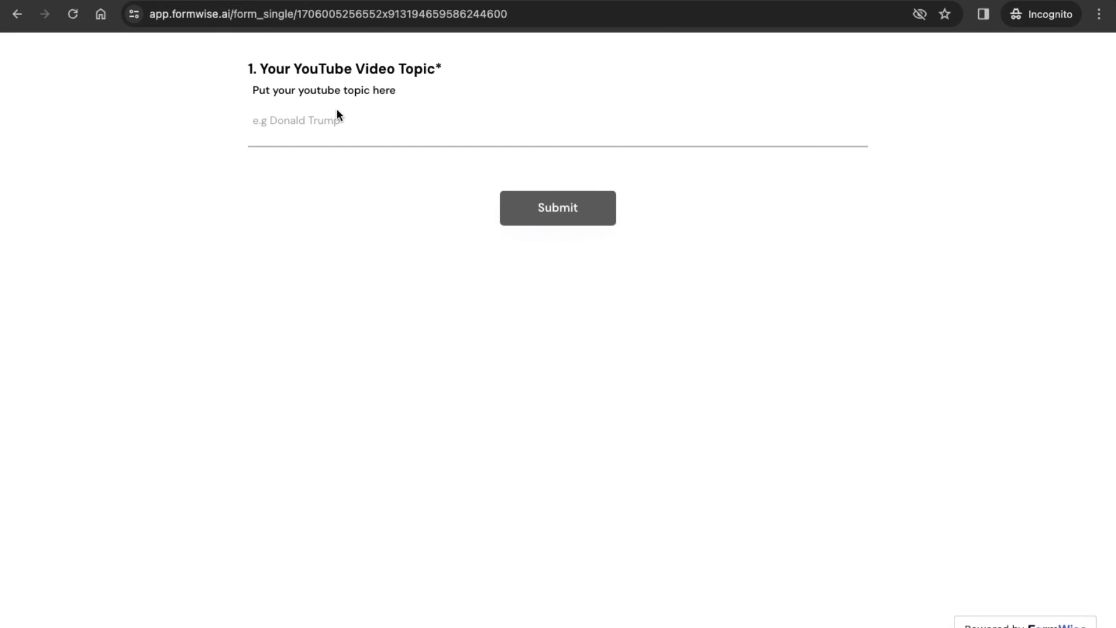
{"action": "left_click_drag", "start_coordinate": [291, 70], "coordinate": [346, 70]}
Submit an ecommerce video topic and copy the ten generated tags.
{"action": "left_click", "coordinate": [334, 131]}
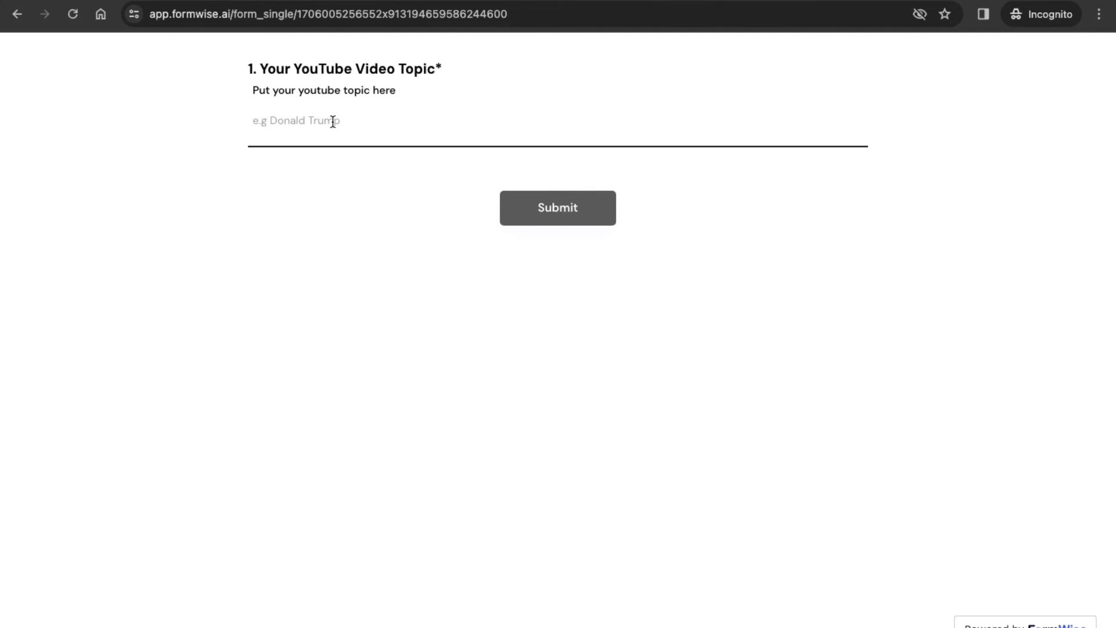
{"action": "type", "text": "seo title"}
{"action": "key", "text": "ctrl+a"}
{"action": "type", "text": "ecommerce wor"}
{"action": "left_click_drag", "start_coordinate": [364, 125], "coordinate": [314, 140]}
{"action": "left_click", "coordinate": [361, 203]}
{"action": "left_click", "coordinate": [547, 214]}
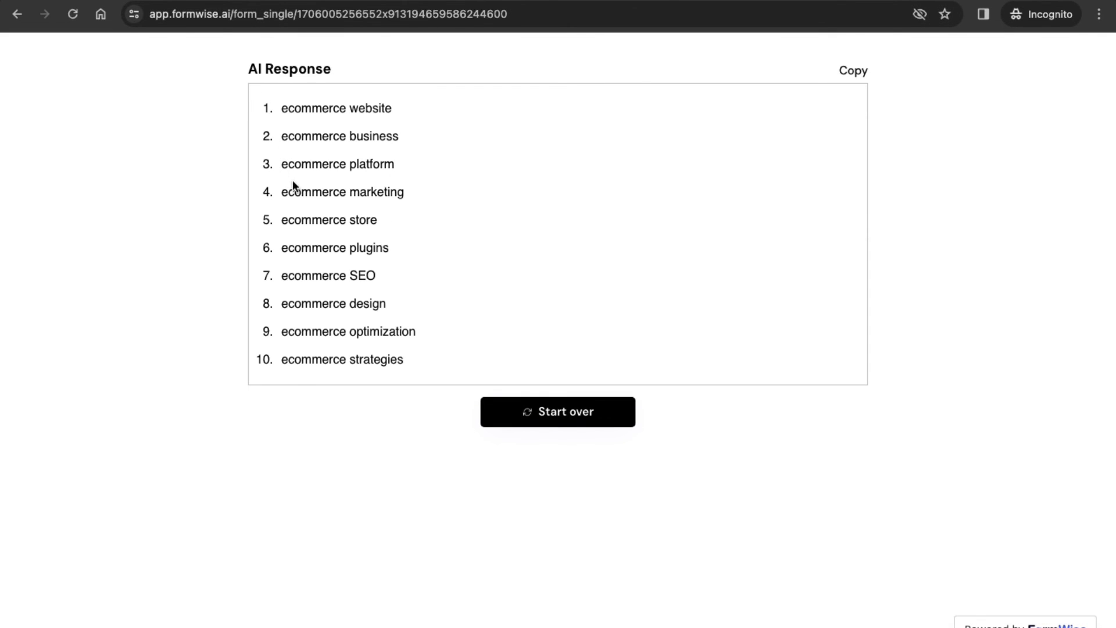
{"action": "left_click_drag", "start_coordinate": [405, 360], "coordinate": [288, 107]}
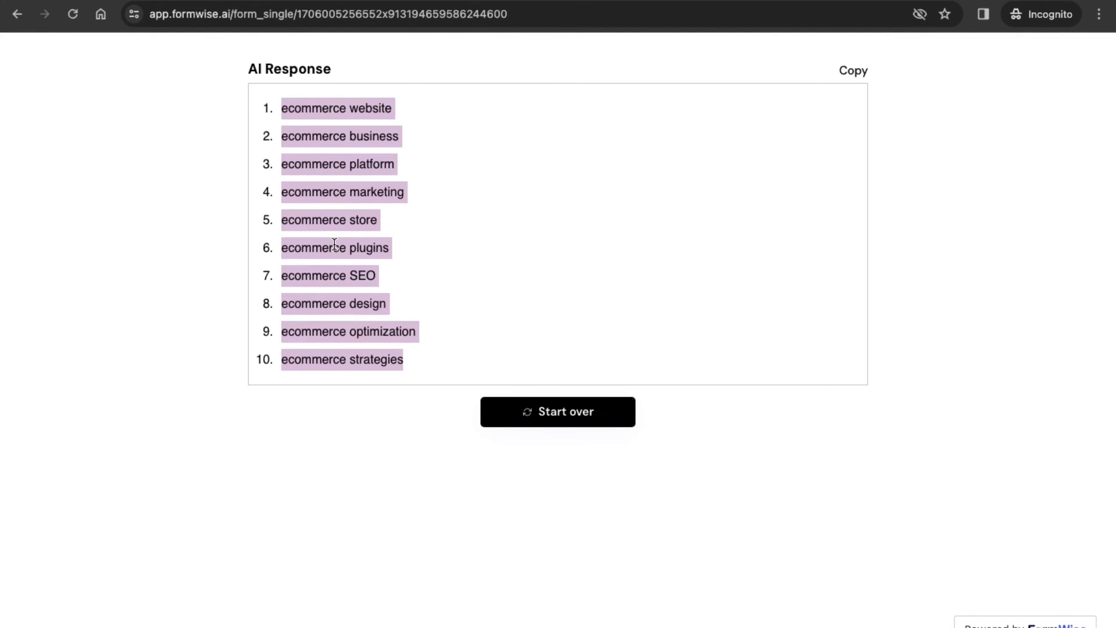
{"action": "key", "text": "ctrl+Left"}
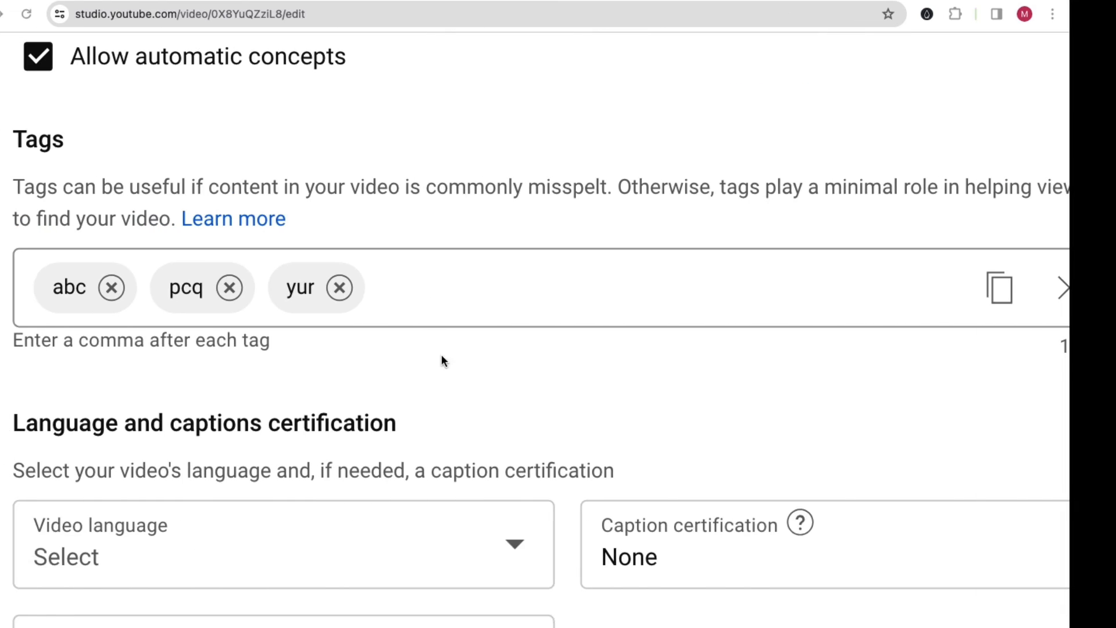
Remove the abc, pcq and yur tags, paste the generated tags, then delete the over-long chip.
{"action": "left_click", "coordinate": [431, 291]}
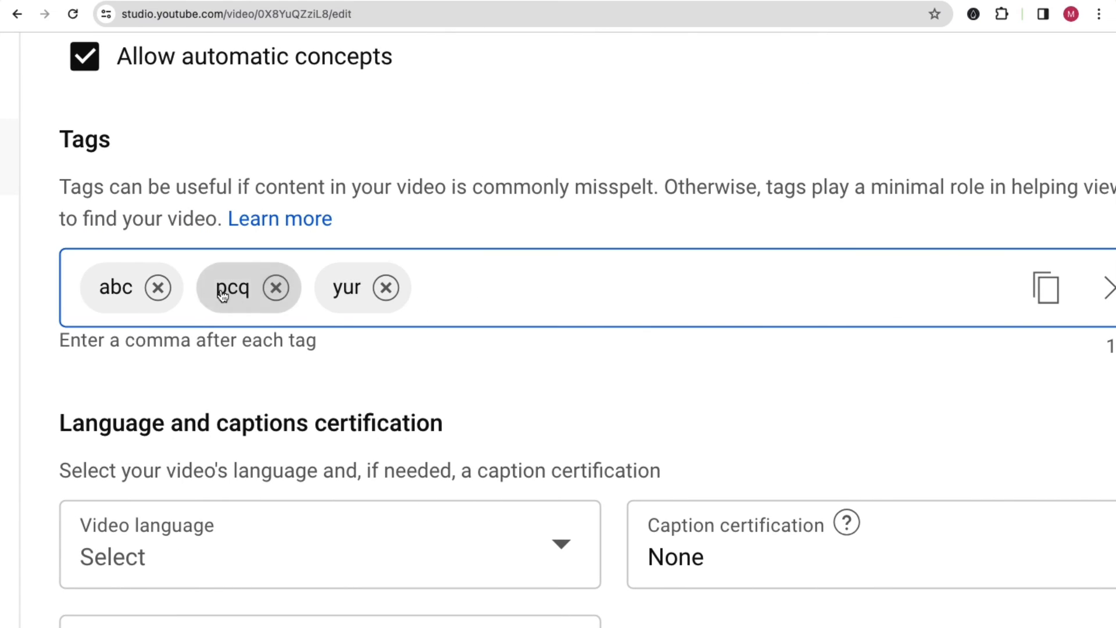
{"action": "left_click", "coordinate": [158, 287]}
{"action": "left_click", "coordinate": [158, 288]}
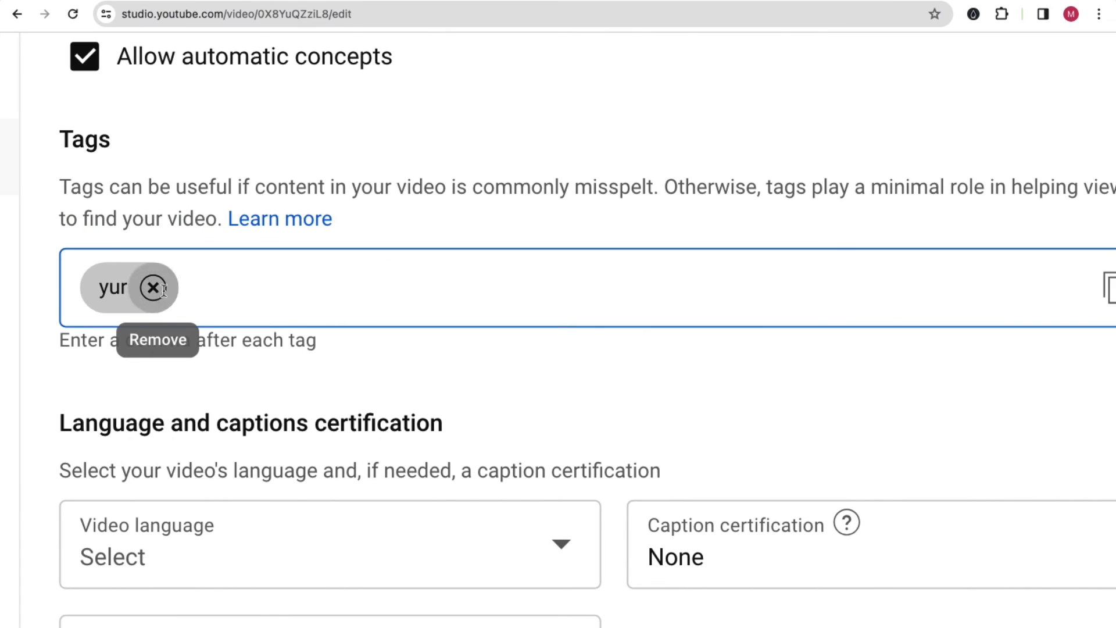
{"action": "left_click", "coordinate": [153, 287]}
{"action": "key", "text": "super+v"}
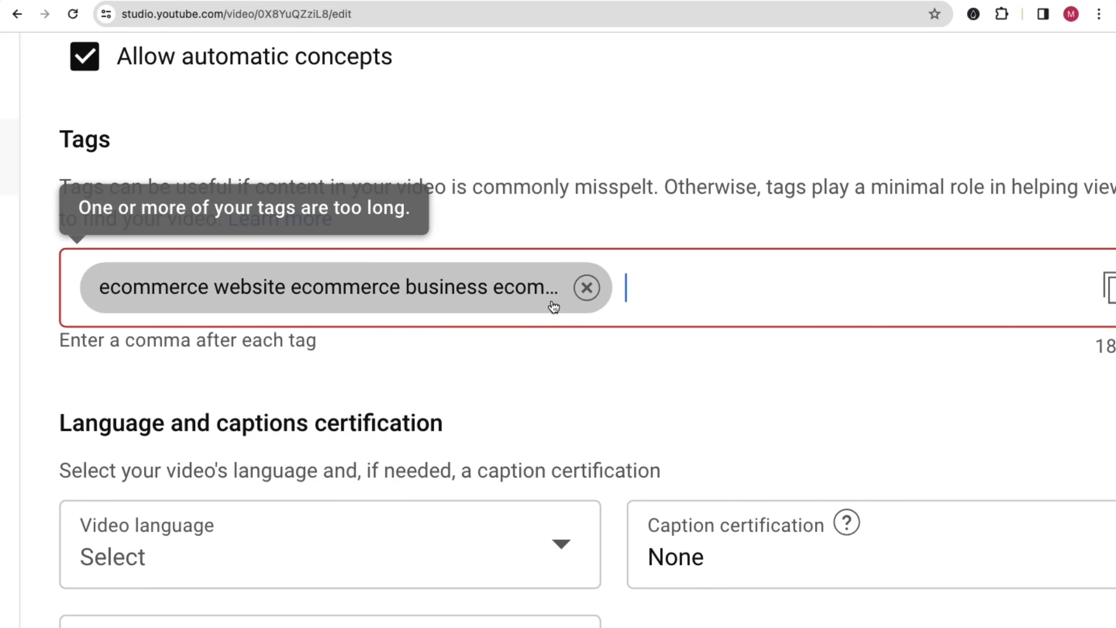
{"action": "left_click", "coordinate": [587, 288]}
Paste the copied tags into a blank tab to inspect them, then return to FormWise.
{"action": "left_click", "coordinate": [837, 0]}
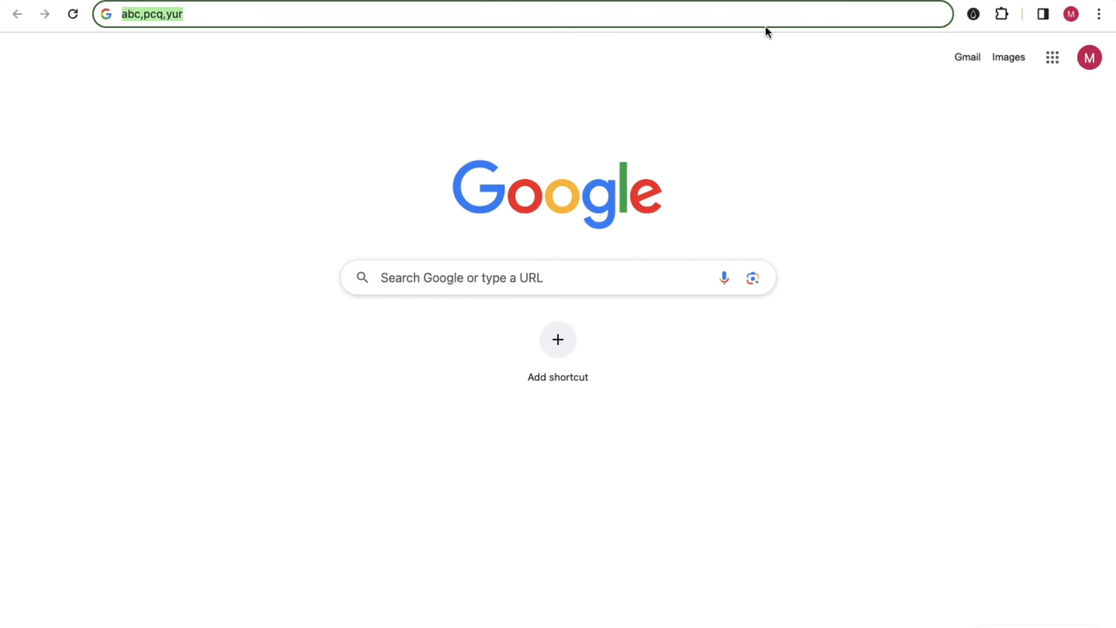
{"action": "key", "text": "super+v"}
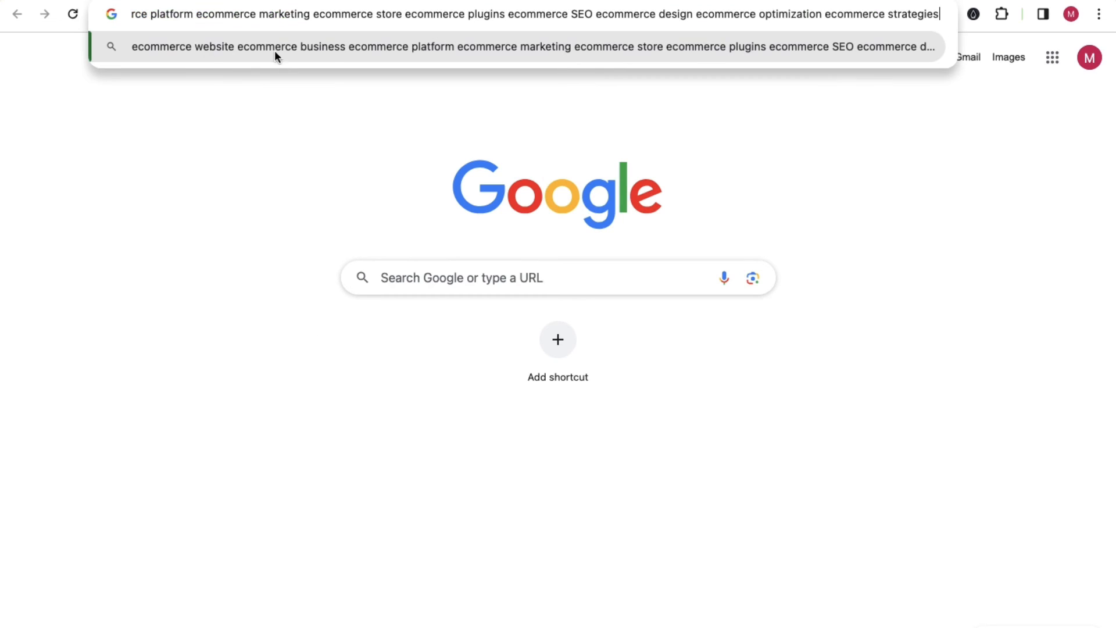
{"action": "left_click", "coordinate": [915, 0]}
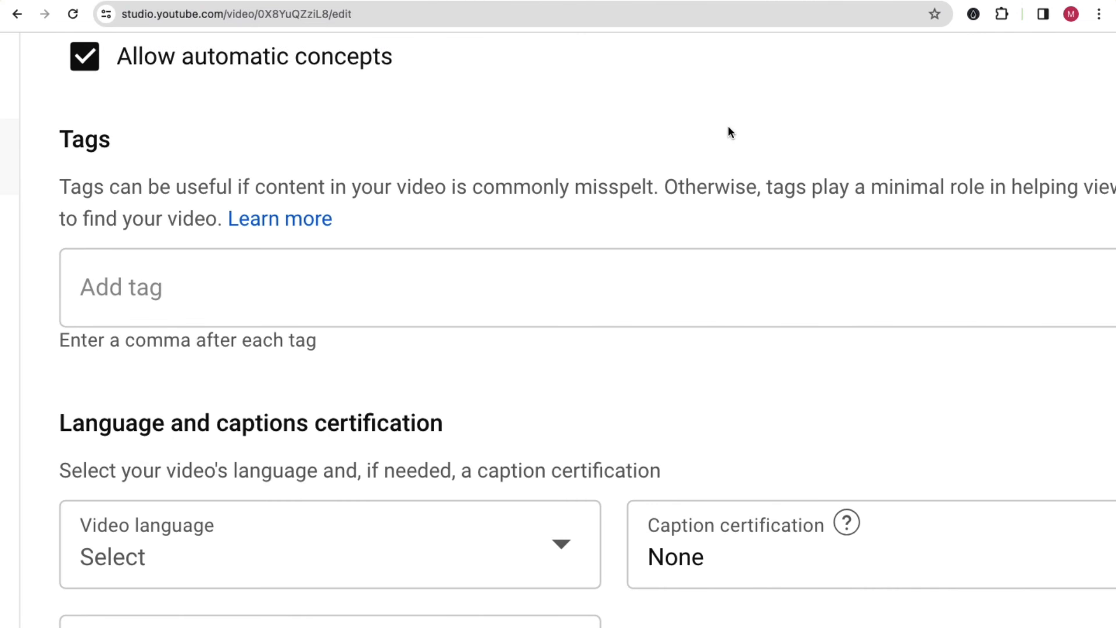
{"action": "key", "text": "ctrl+Right"}
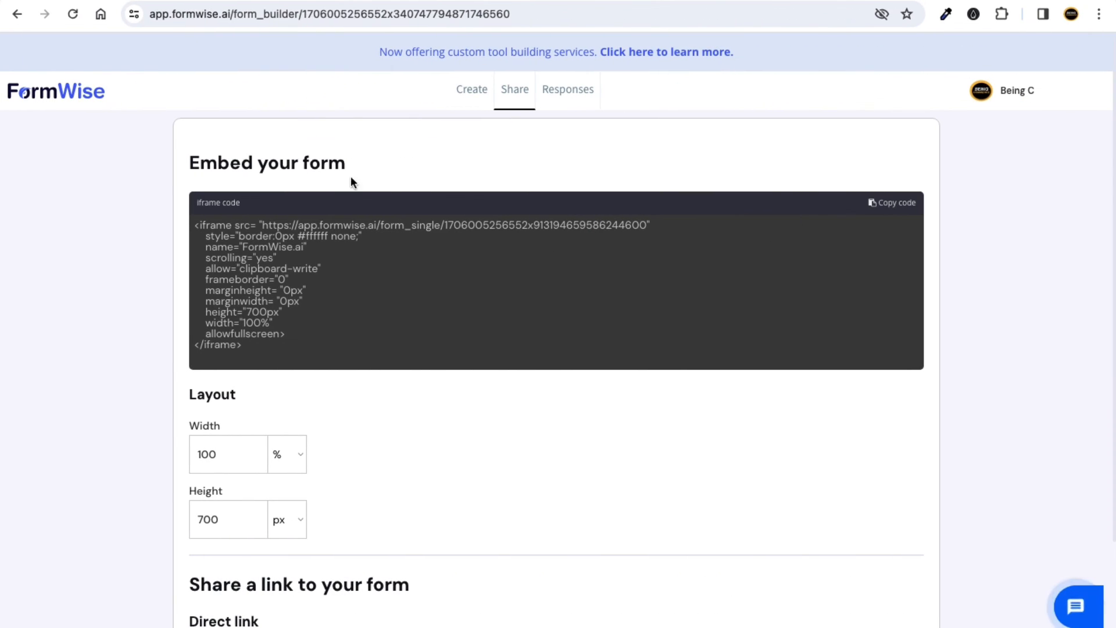
Change the Step_1 prompt to 'Each Tag should be in comma separated', save it and publish.
{"action": "left_click", "coordinate": [474, 95]}
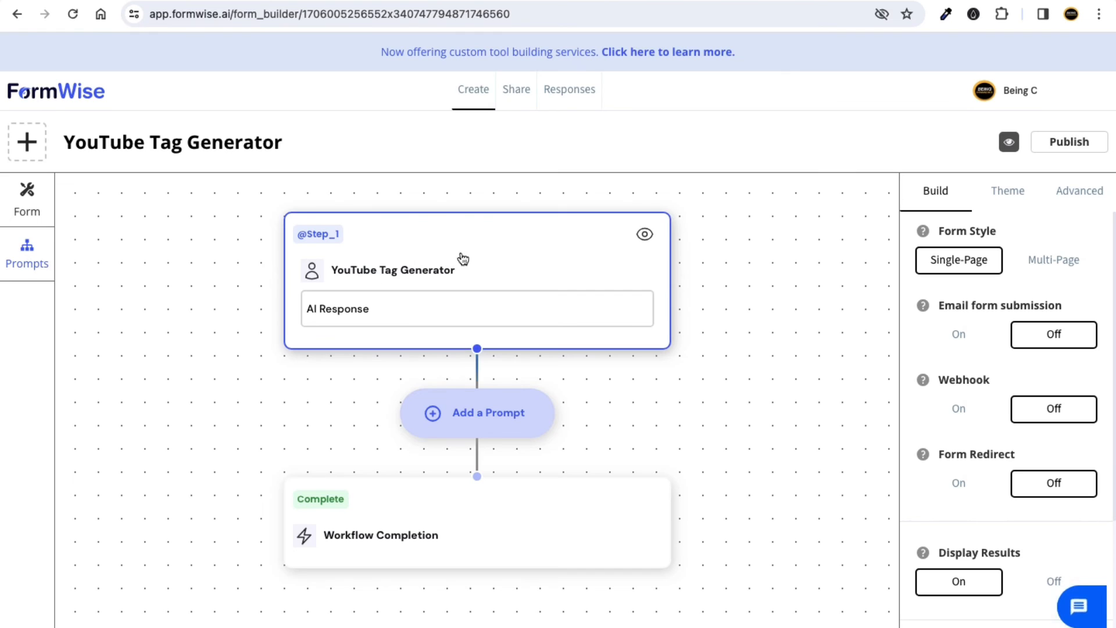
{"action": "left_click", "coordinate": [493, 259]}
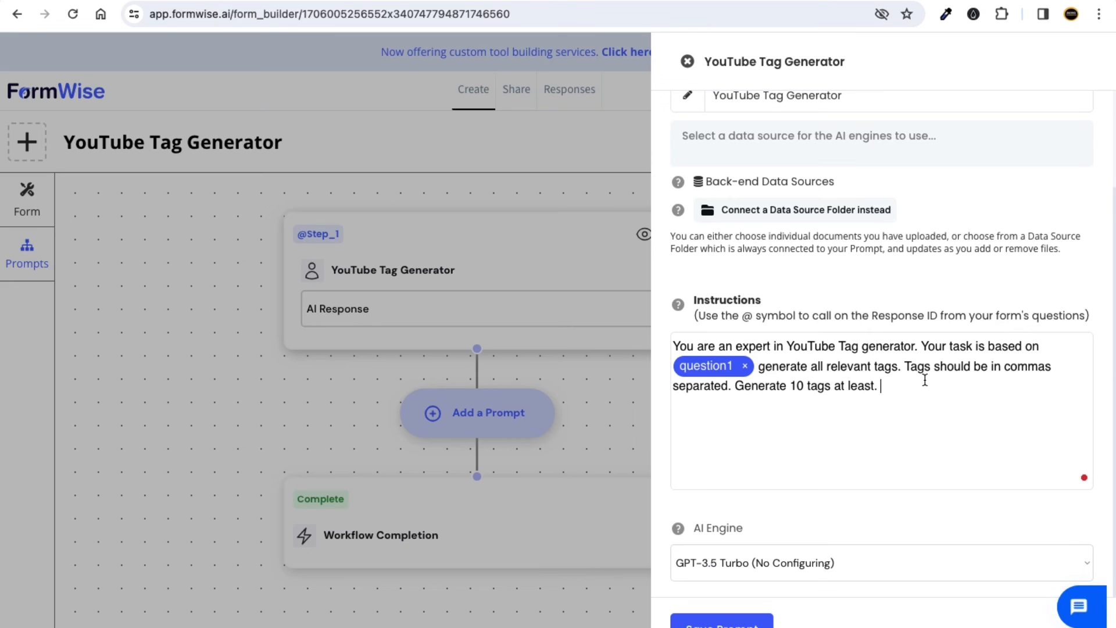
{"action": "left_click", "coordinate": [1055, 368]}
{"action": "key", "text": "BackSpace"}
{"action": "key", "text": "BackSpace"}
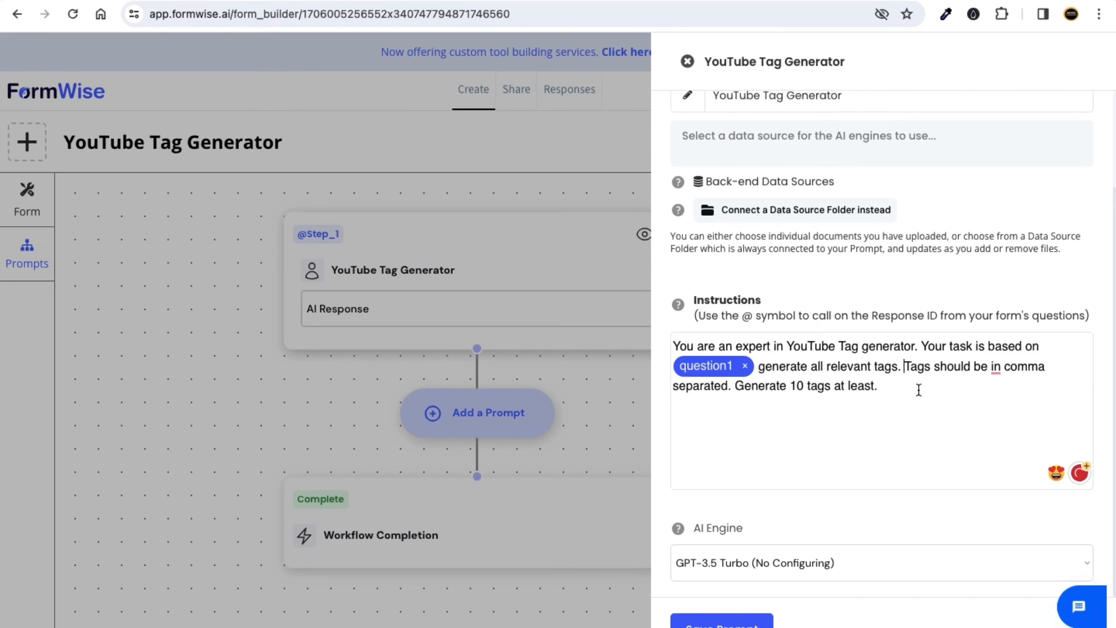
{"action": "left_click", "coordinate": [905, 366]}
{"action": "type", "text": "Eax"}
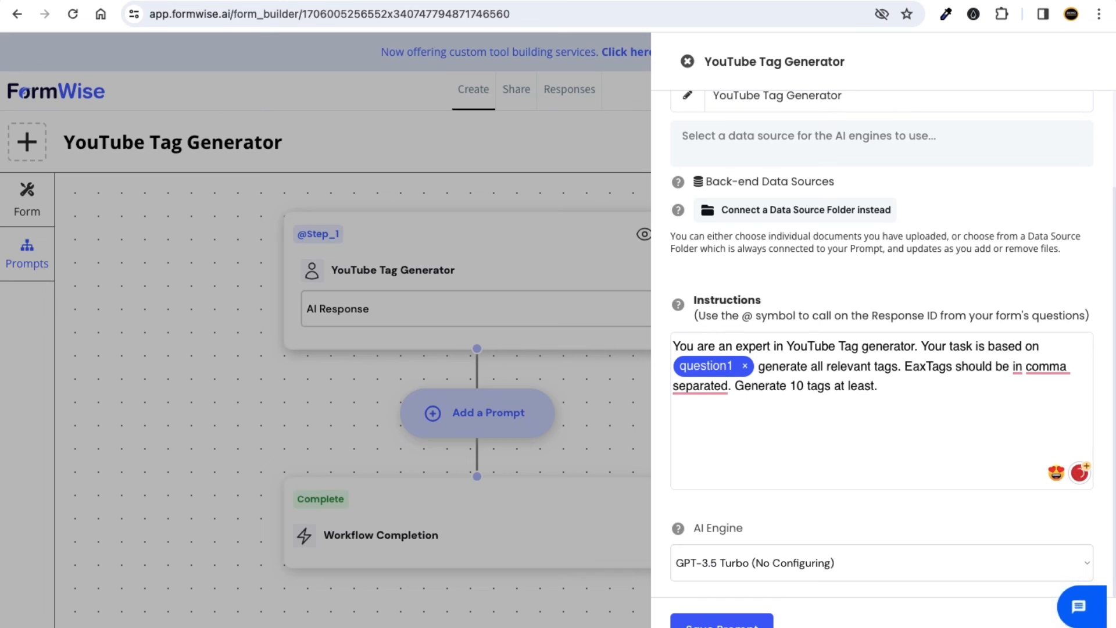
{"action": "key", "text": "BackSpace"}
{"action": "type", "text": "ch"}
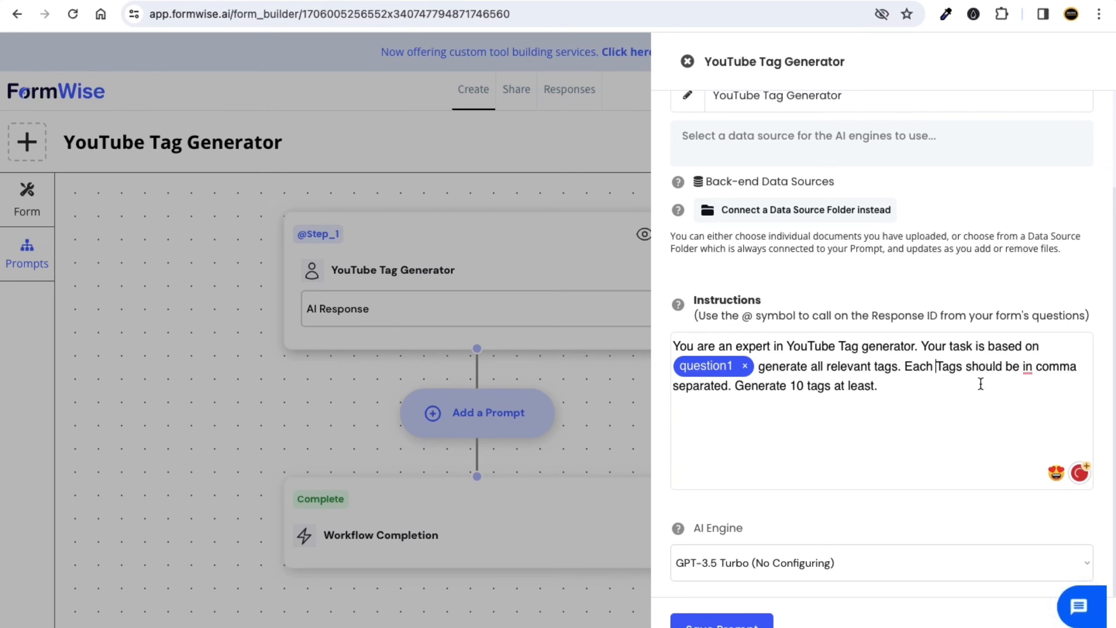
{"action": "mouse_move", "coordinate": [953, 369]}
{"action": "left_click", "coordinate": [959, 405]}
{"action": "left_click", "coordinate": [893, 389]}
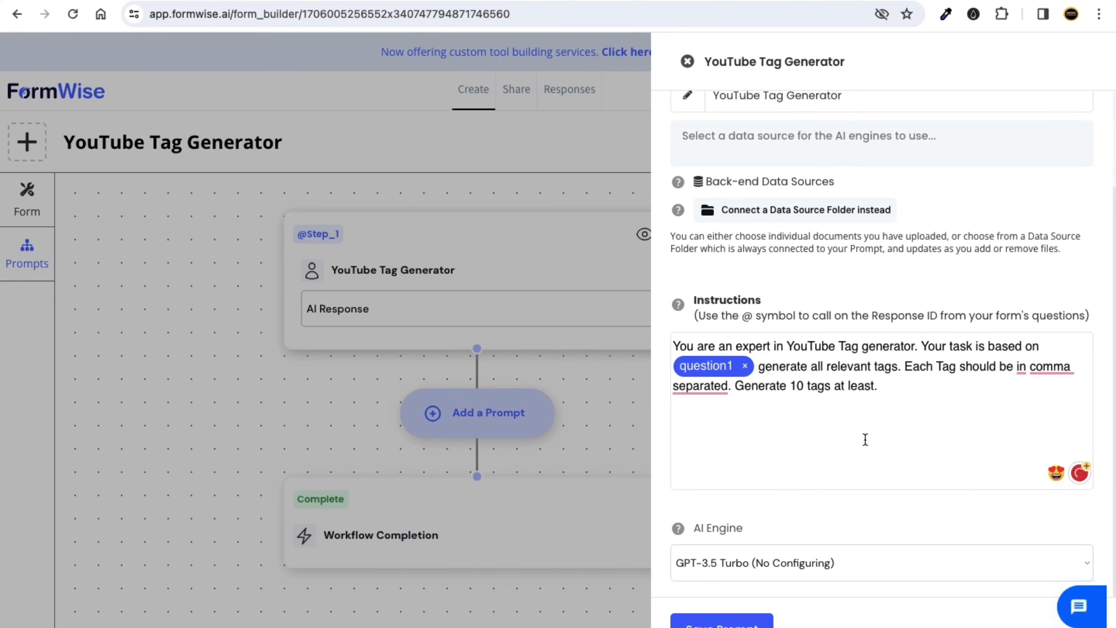
{"action": "left_click", "coordinate": [721, 621]}
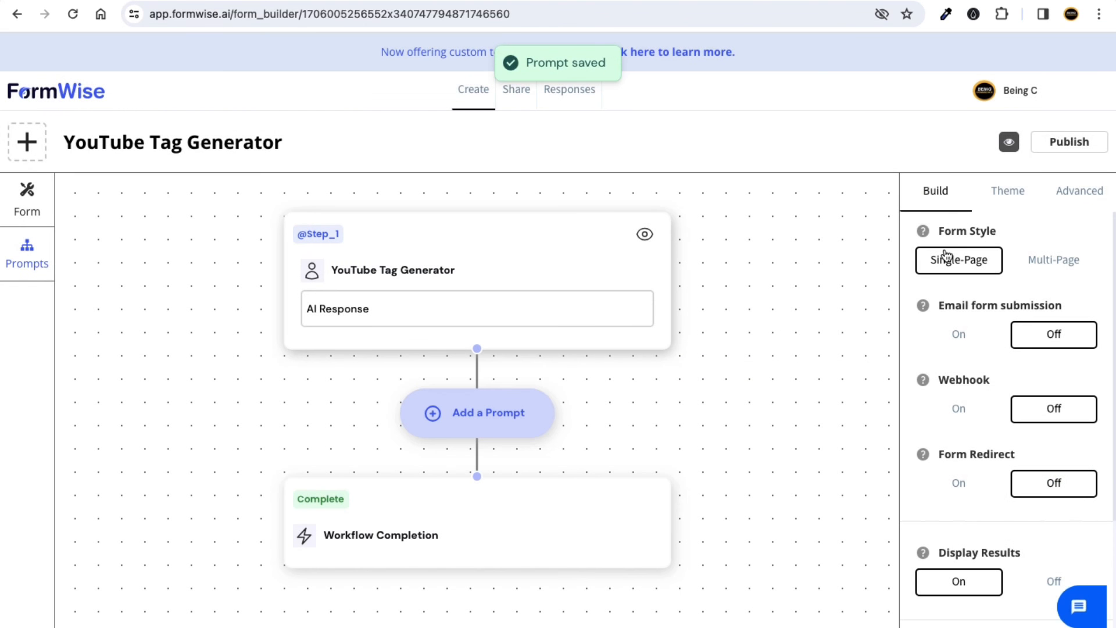
{"action": "left_click", "coordinate": [1059, 149]}
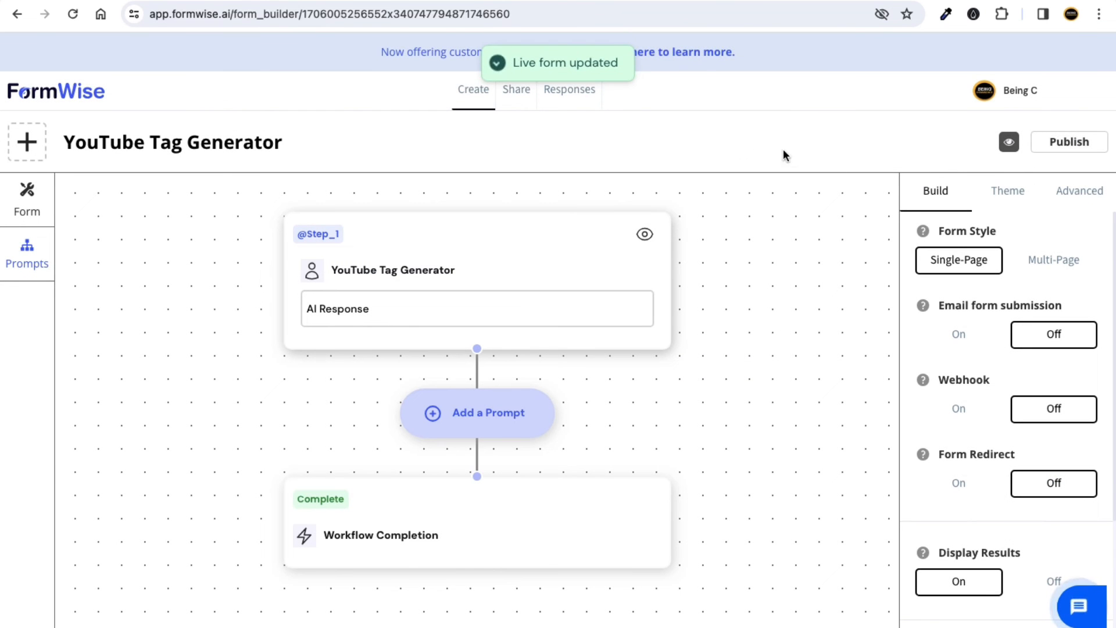
Copy the form's direct link and load the live form in a new private window.
{"action": "left_click", "coordinate": [514, 93]}
{"action": "scroll", "coordinate": [434, 394], "scroll_direction": "down", "scroll_amount": 3}
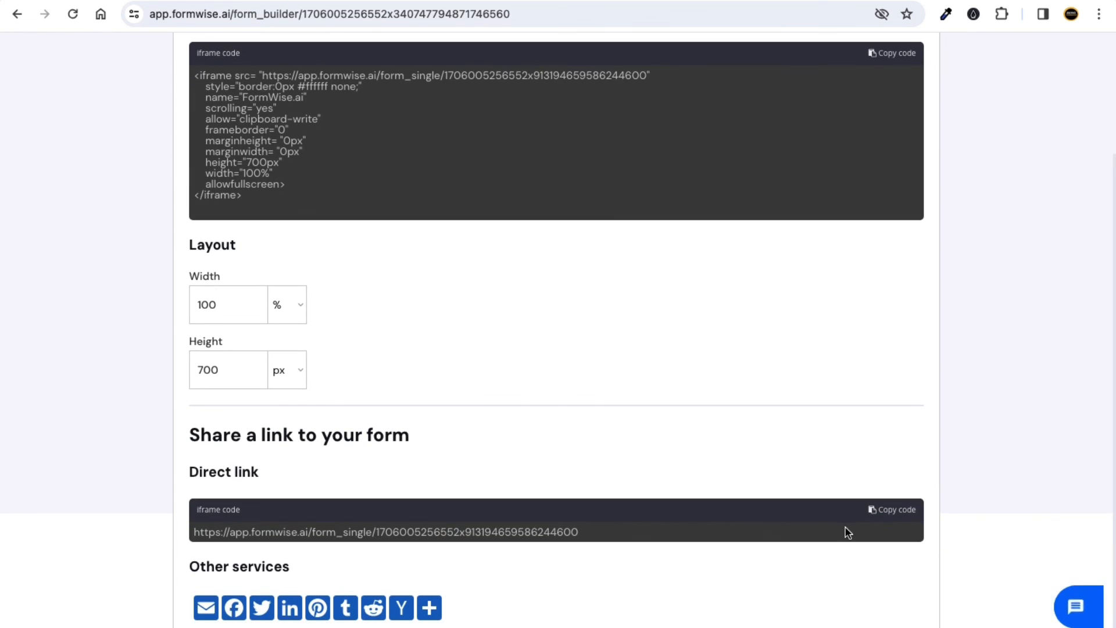
{"action": "left_click", "coordinate": [873, 511]}
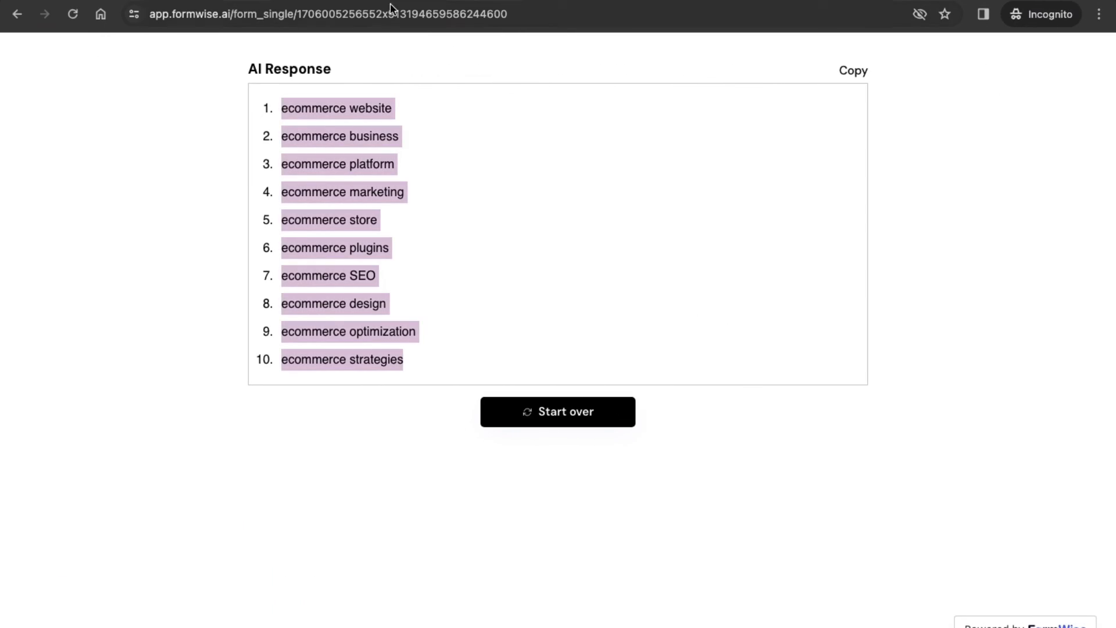
{"action": "key", "text": "ctrl+t"}
{"action": "key", "text": "ctrl+v"}
{"action": "key", "text": "Return"}
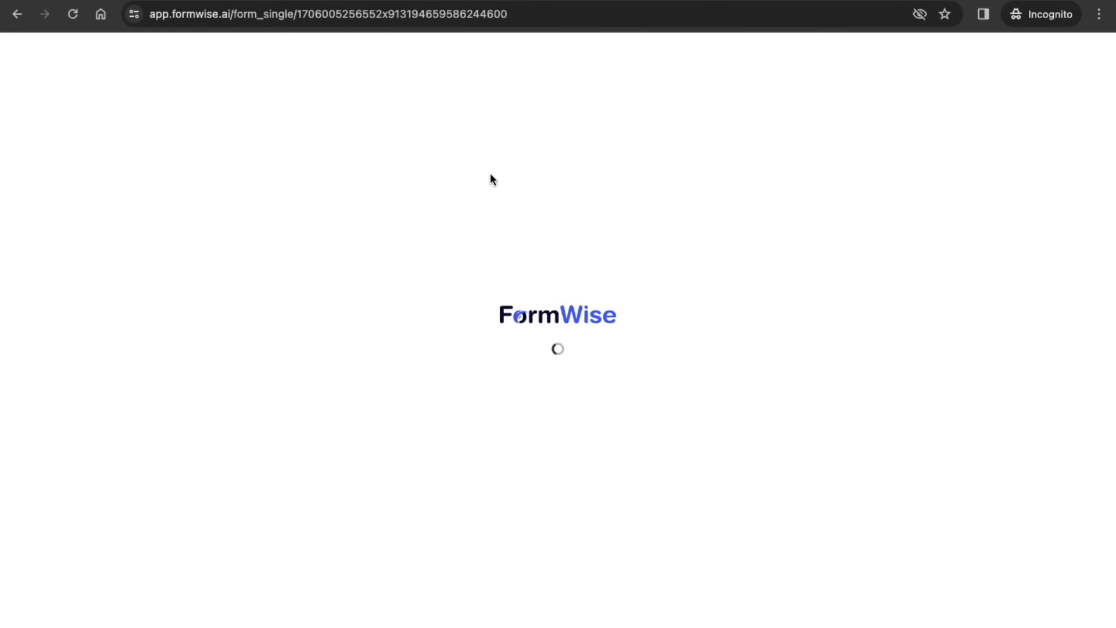
Generate tags for a MacBook M1 topic and select a line of the returned tags.
{"action": "left_click", "coordinate": [321, 119]}
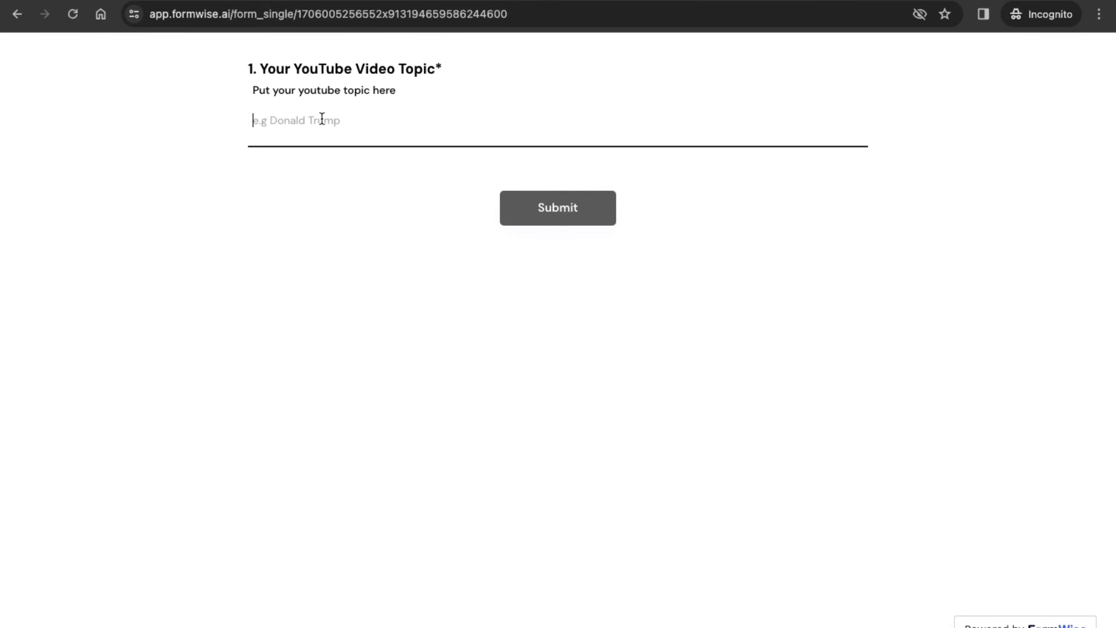
{"action": "type", "text": "macbook m1"}
{"action": "left_click", "coordinate": [552, 213]}
{"action": "key", "text": "Return"}
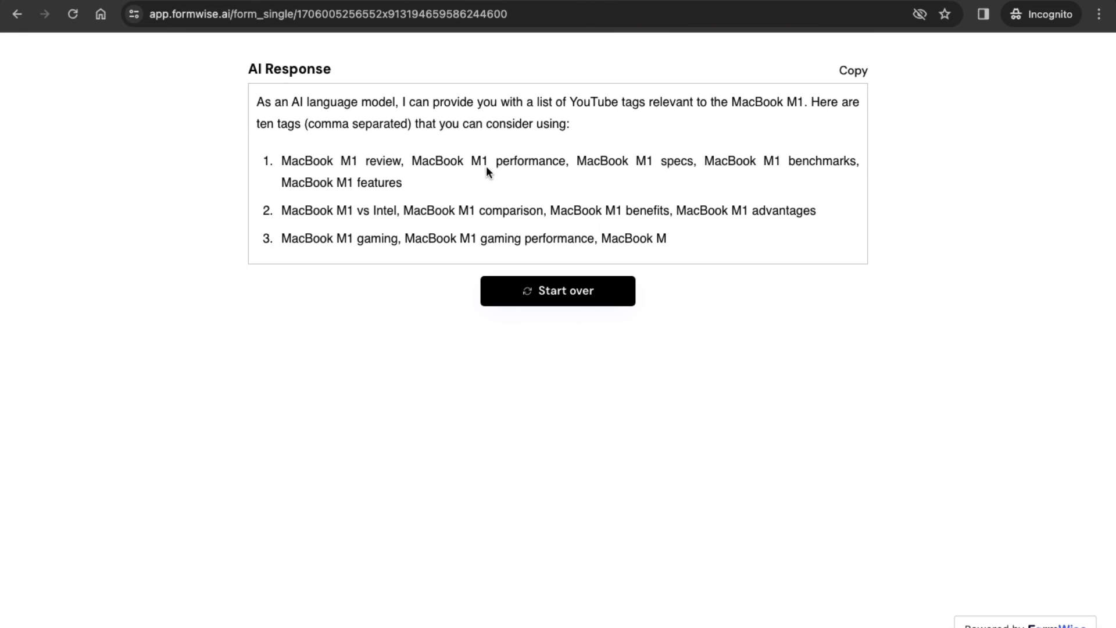
{"action": "left_click_drag", "start_coordinate": [402, 187], "coordinate": [360, 176]}
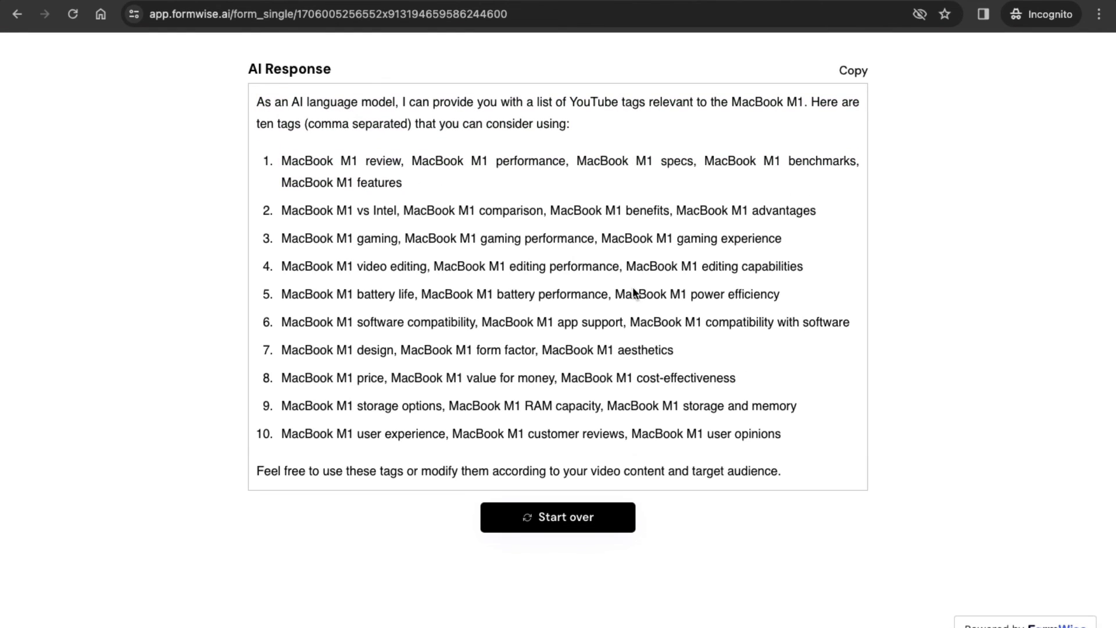
{"action": "left_click_drag", "start_coordinate": [782, 298], "coordinate": [284, 282]}
Paste the copied battery-related MacBook M1 tags into the video's Tags box.
{"action": "key", "text": "ctrl+Left"}
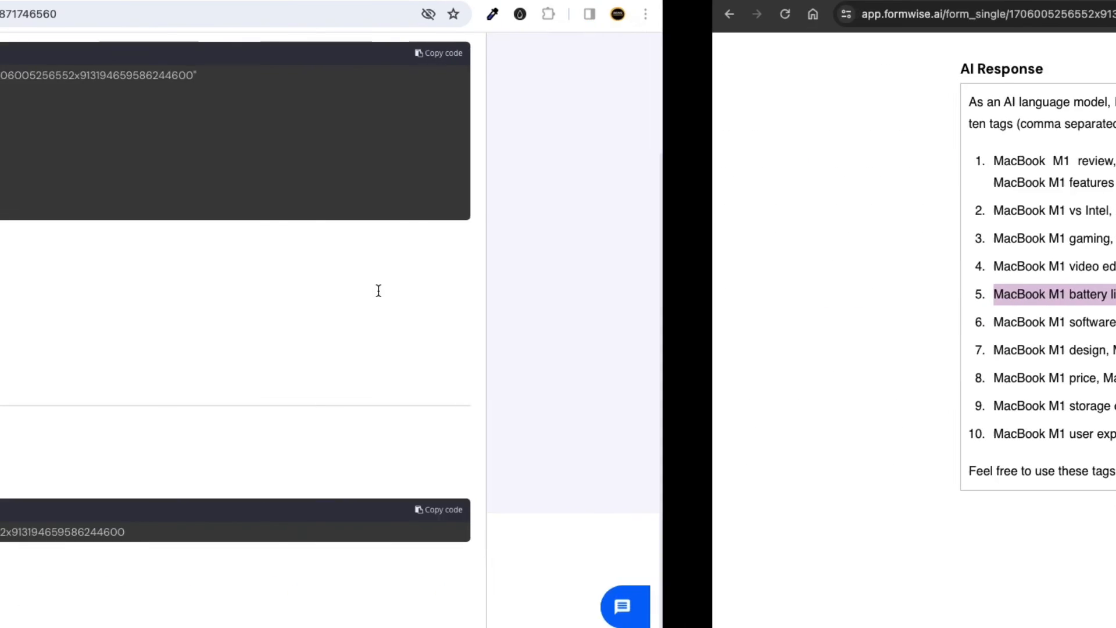
{"action": "key", "text": "ctrl+Left"}
{"action": "left_click", "coordinate": [226, 294]}
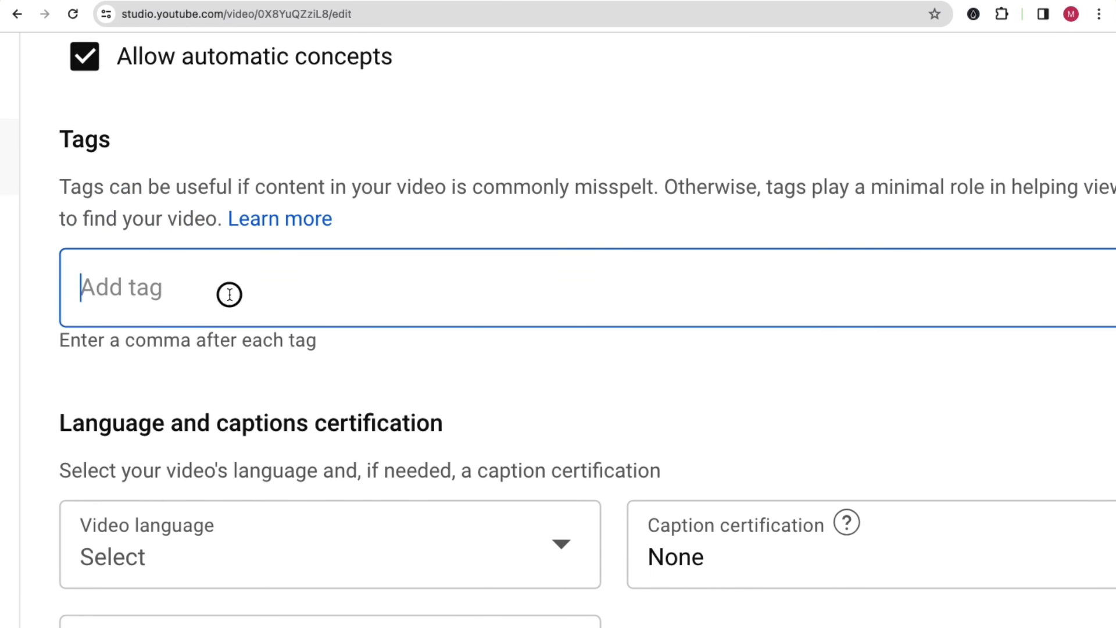
{"action": "key", "text": "super+v"}
Copy the first line of generated tags and add it to the Tags box too.
{"action": "key", "text": "ctrl+Right"}
{"action": "key", "text": "ctrl+Right"}
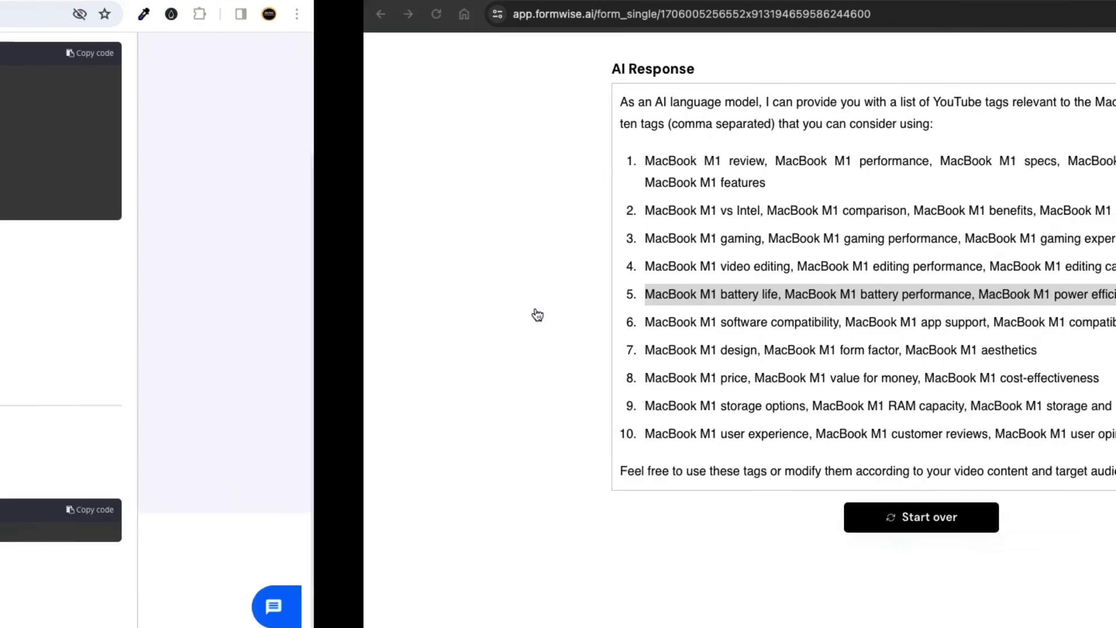
{"action": "left_click_drag", "start_coordinate": [403, 183], "coordinate": [285, 162]}
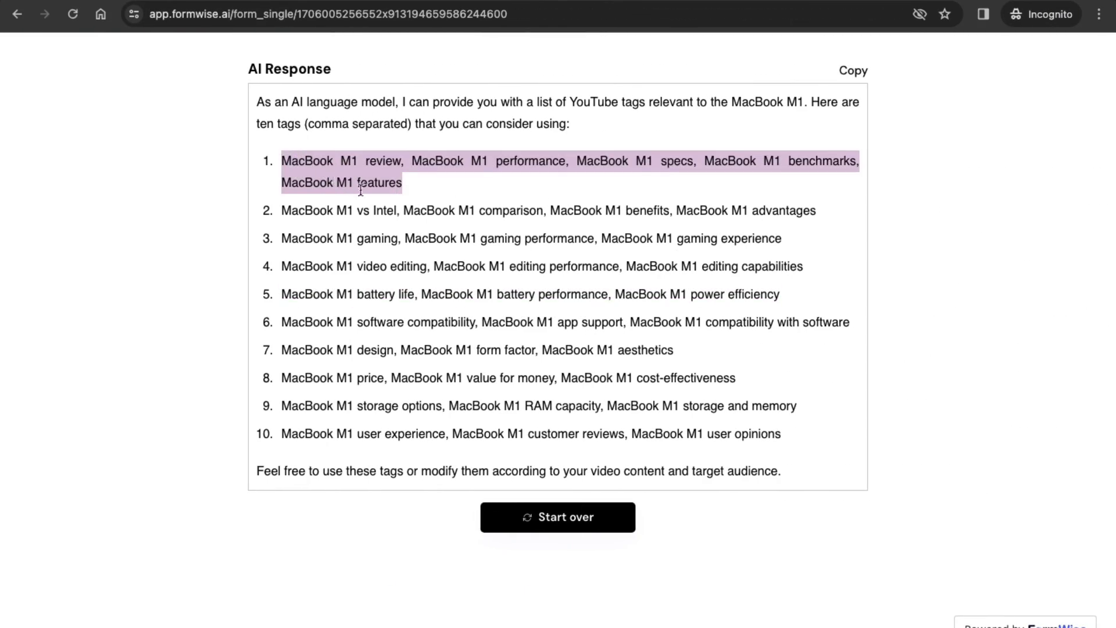
{"action": "key", "text": "ctrl+Left"}
{"action": "key", "text": "ctrl+Left"}
{"action": "left_click", "coordinate": [474, 358]}
{"action": "key", "text": "super+v"}
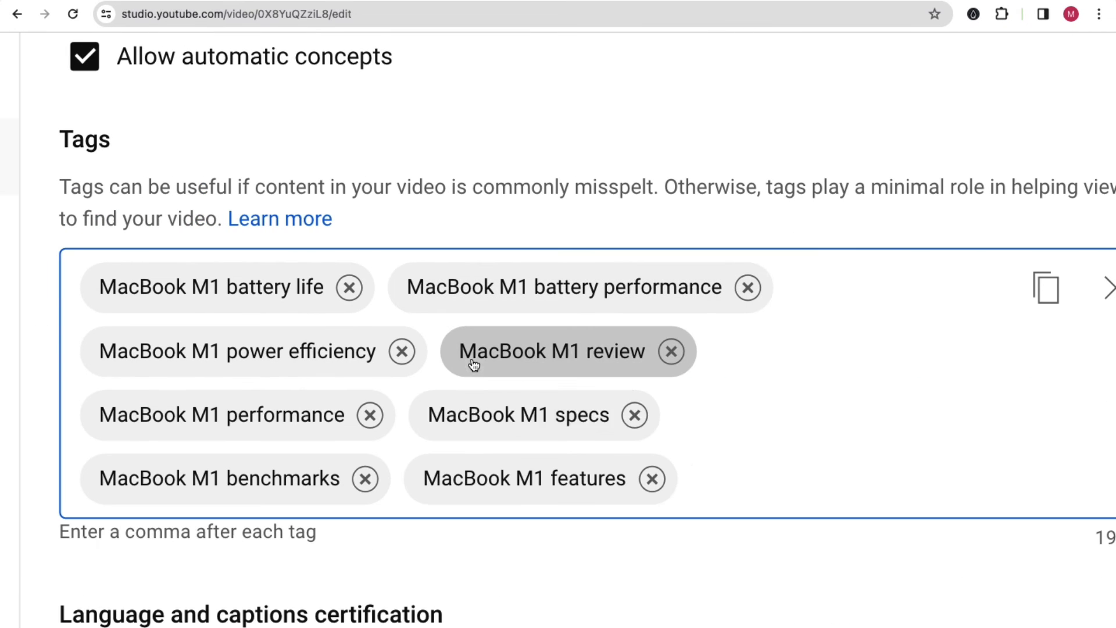
Return to the FormWise Share page with the embed code.
{"action": "key", "text": "ctrl+Right"}
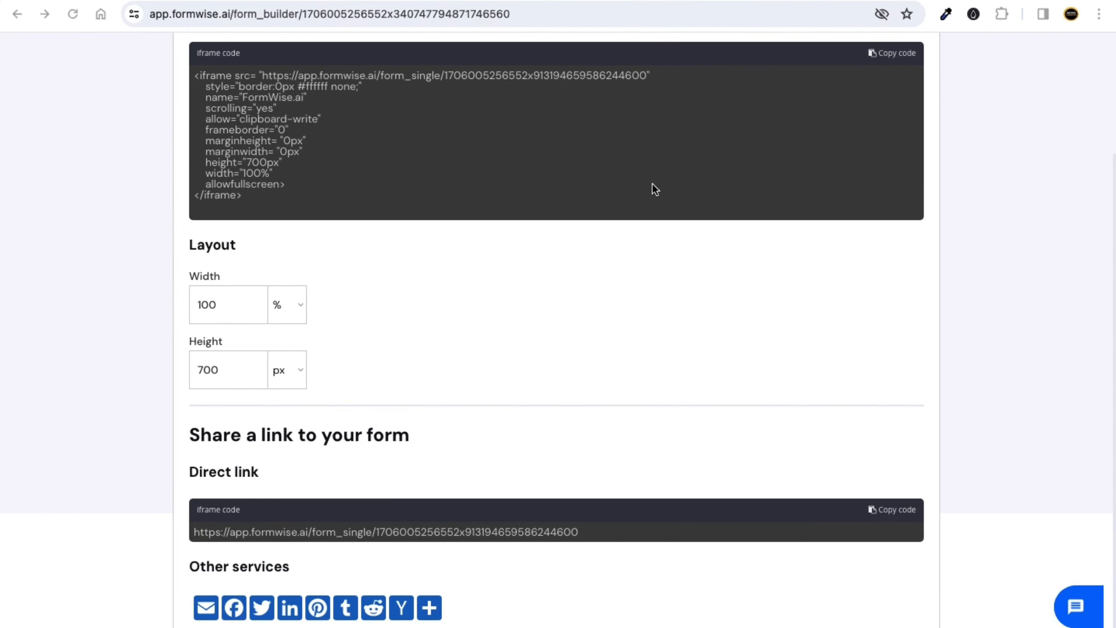
{"action": "key", "text": "ctrl+Right"}
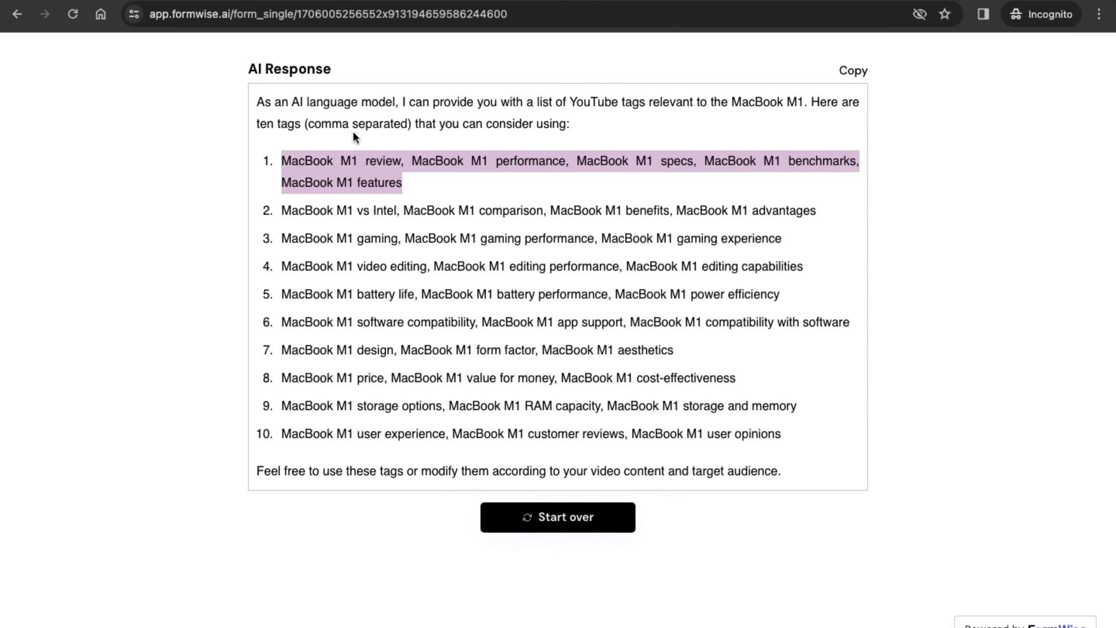
{"action": "key", "text": "ctrl+Left"}
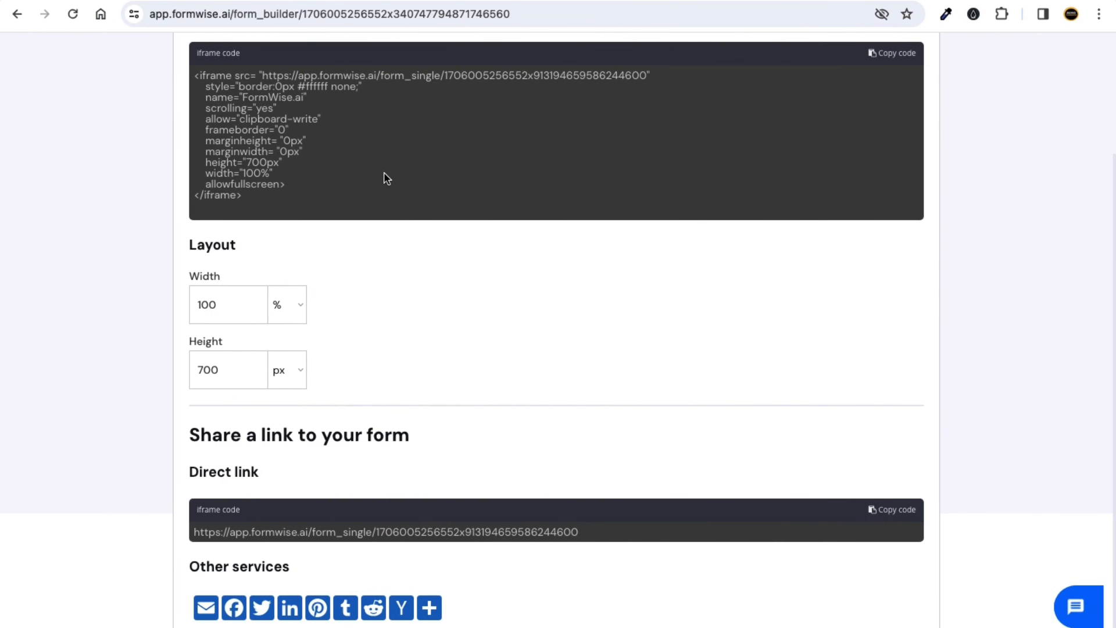
{"action": "scroll", "coordinate": [382, 161], "scroll_direction": "up", "scroll_amount": 3}
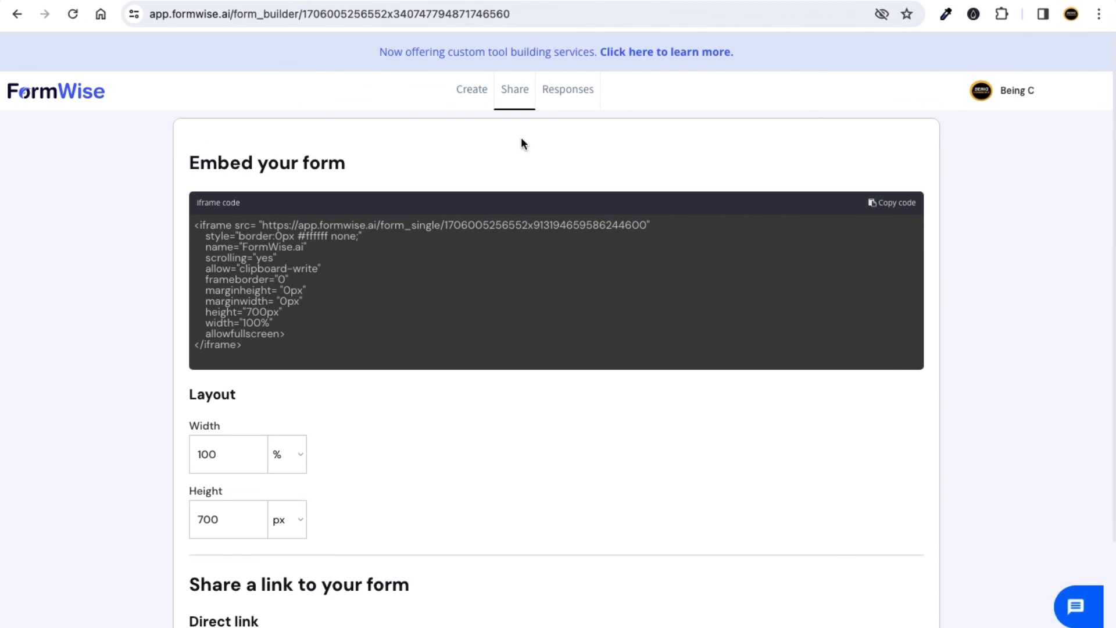
{"action": "left_click", "coordinate": [567, 93]}
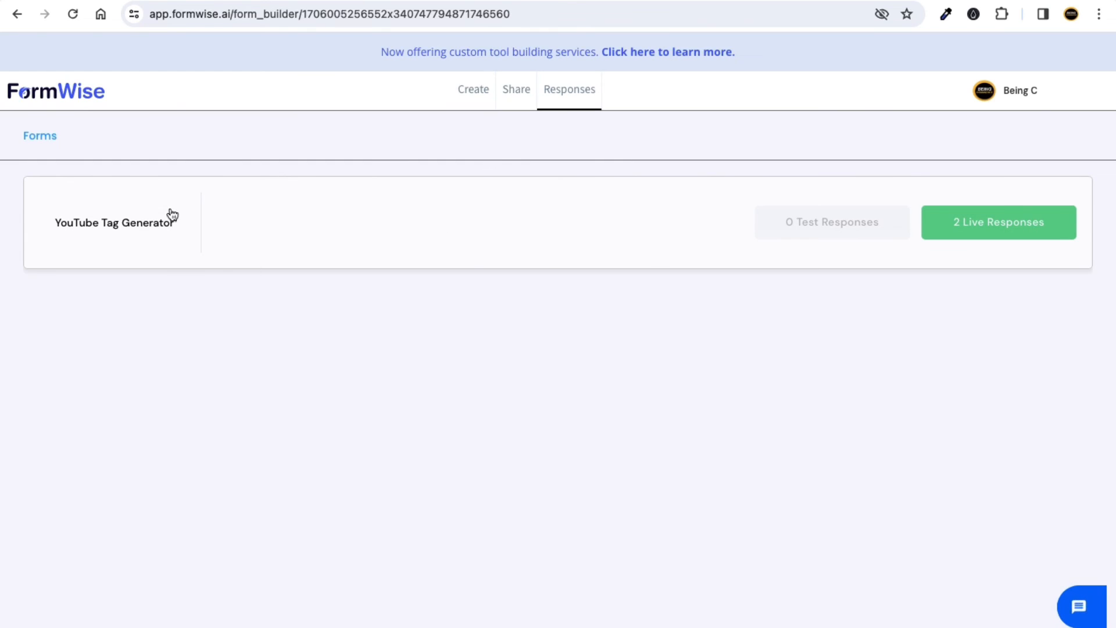
{"action": "left_click", "coordinate": [954, 240]}
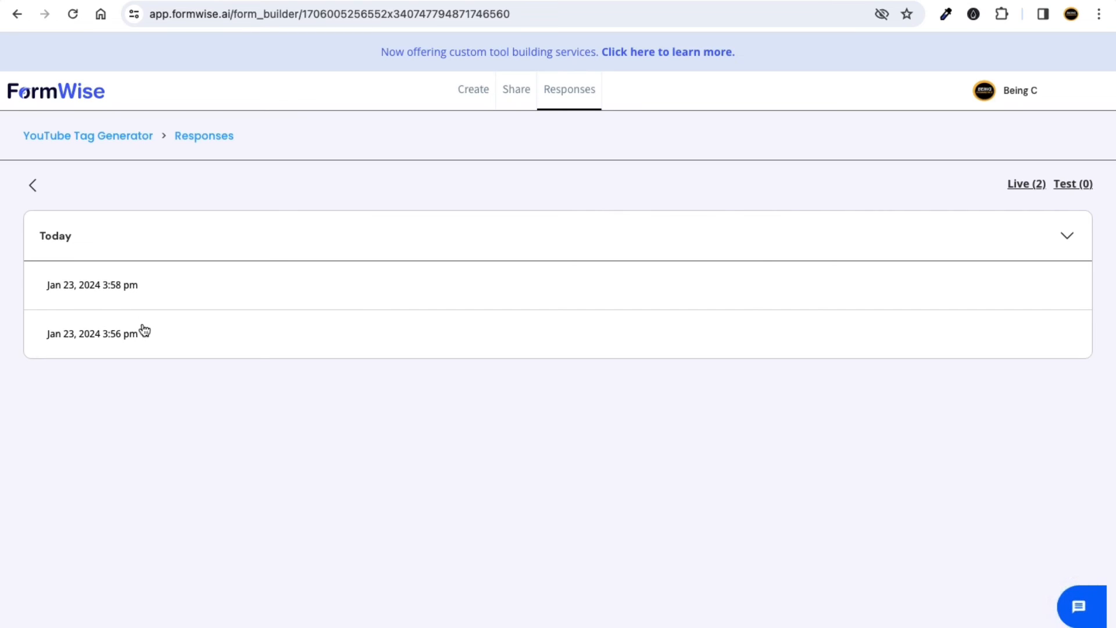
{"action": "left_click", "coordinate": [122, 285]}
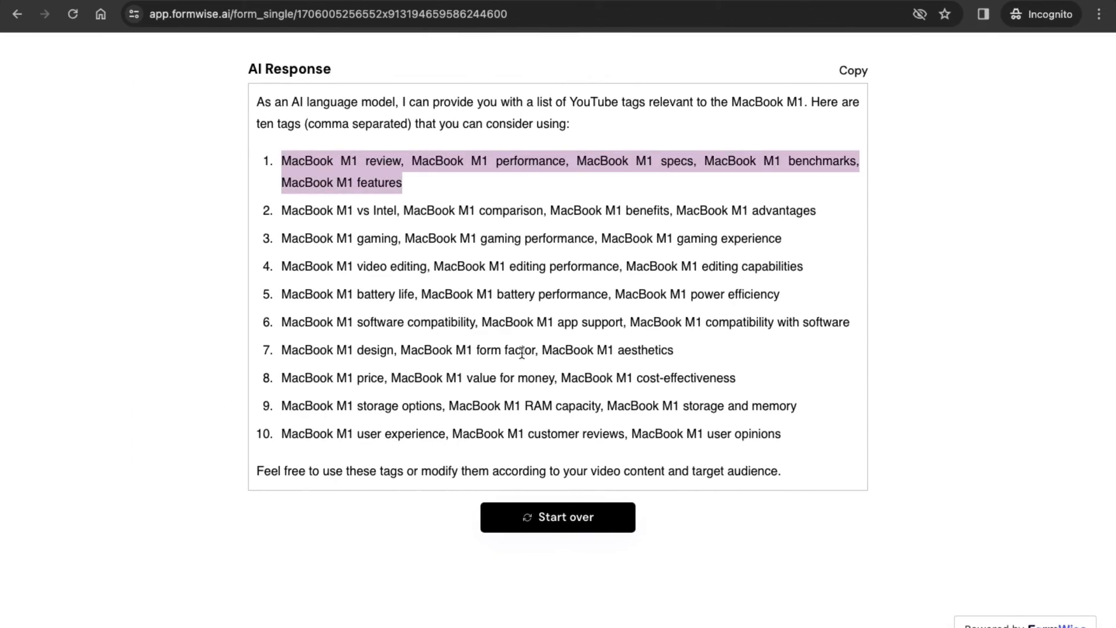
{"action": "left_click_drag", "start_coordinate": [522, 352], "coordinate": [253, 99]}
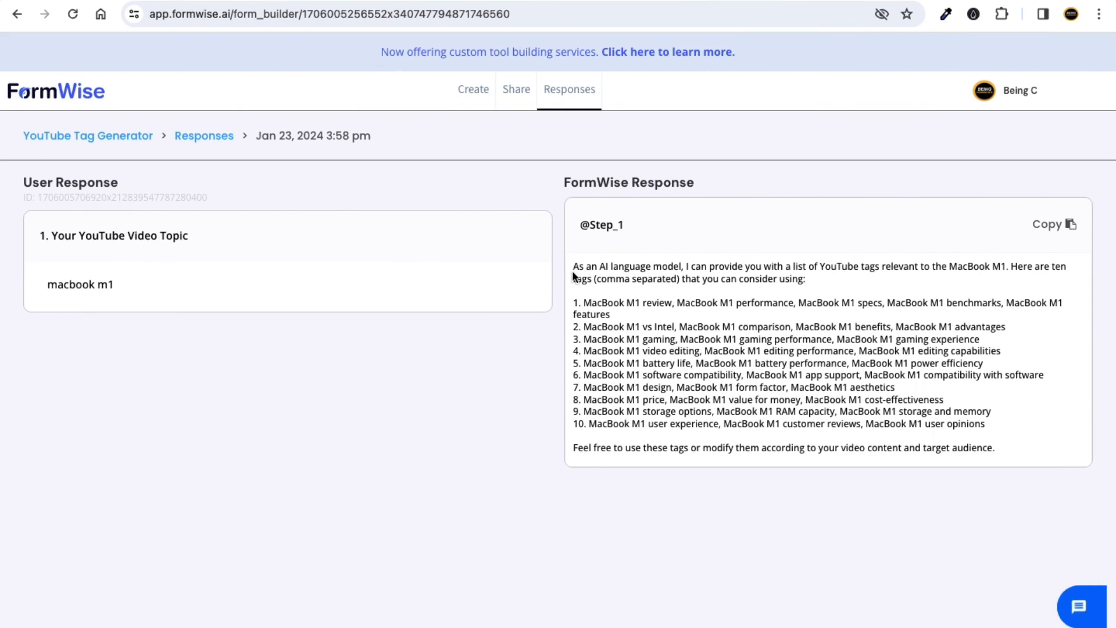
{"action": "left_click_drag", "start_coordinate": [572, 271], "coordinate": [779, 399]}
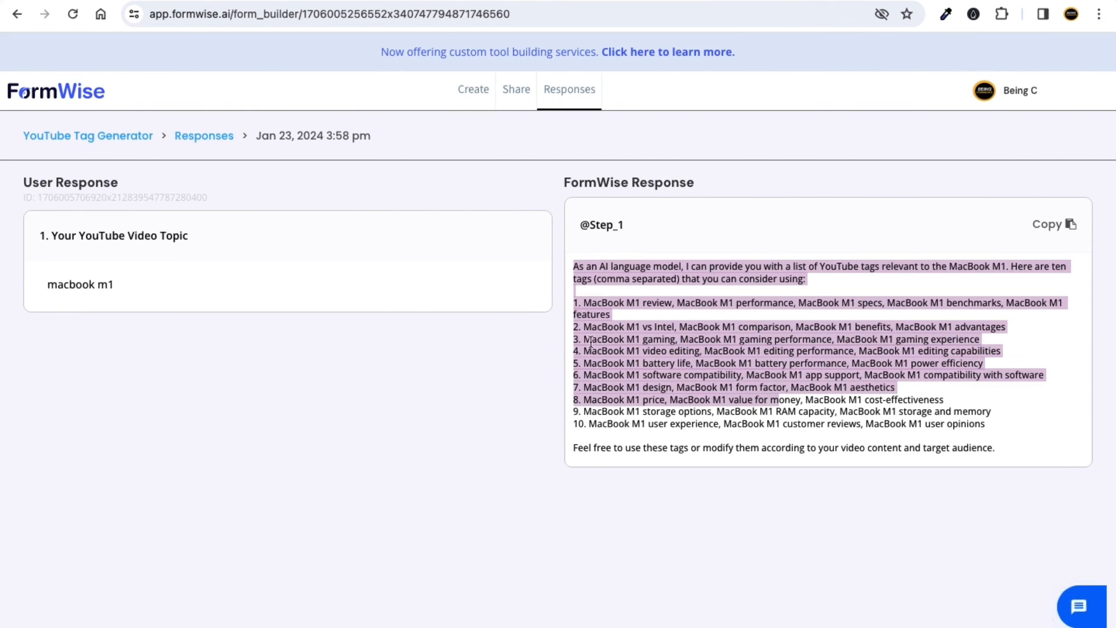
{"action": "left_click_drag", "start_coordinate": [578, 266], "coordinate": [604, 299]}
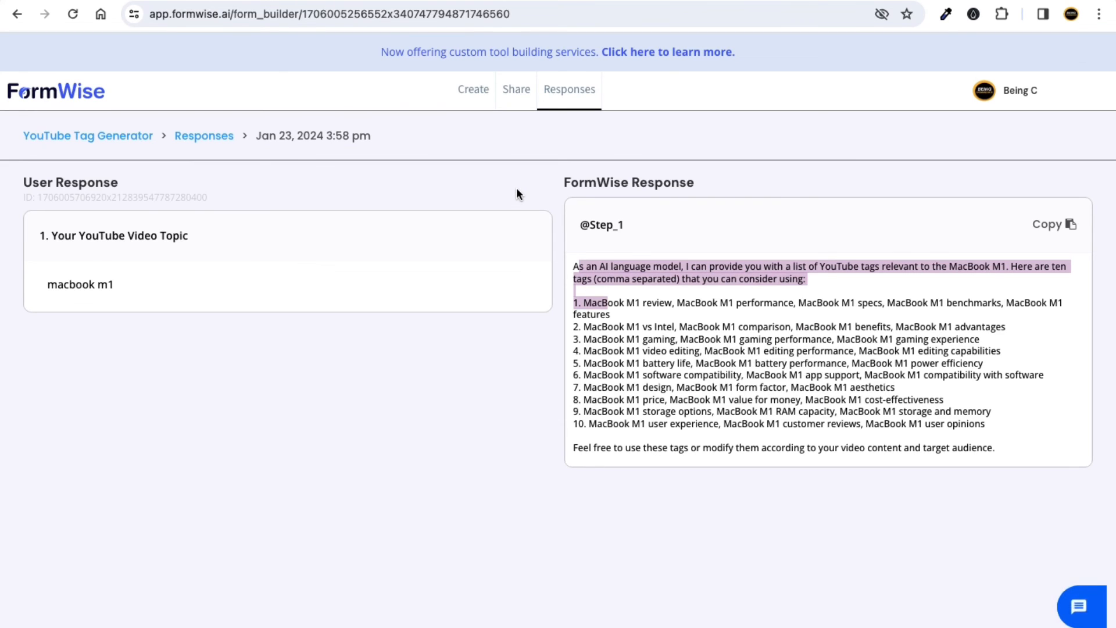
{"action": "left_click", "coordinate": [574, 268]}
{"action": "left_click_drag", "start_coordinate": [574, 268], "coordinate": [703, 400]}
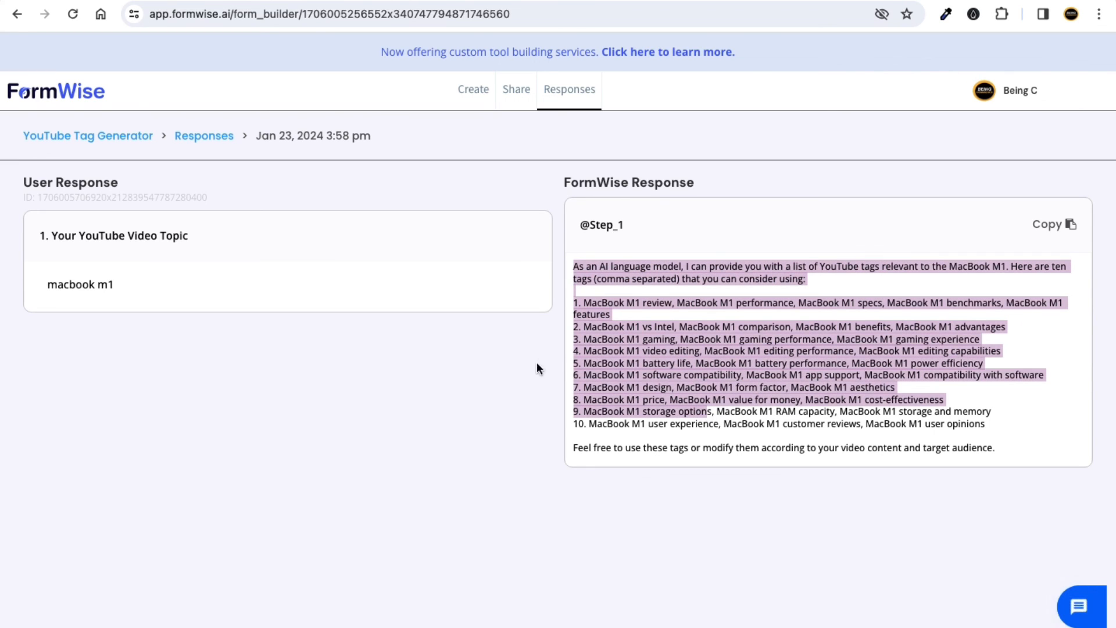
{"action": "left_click", "coordinate": [514, 369]}
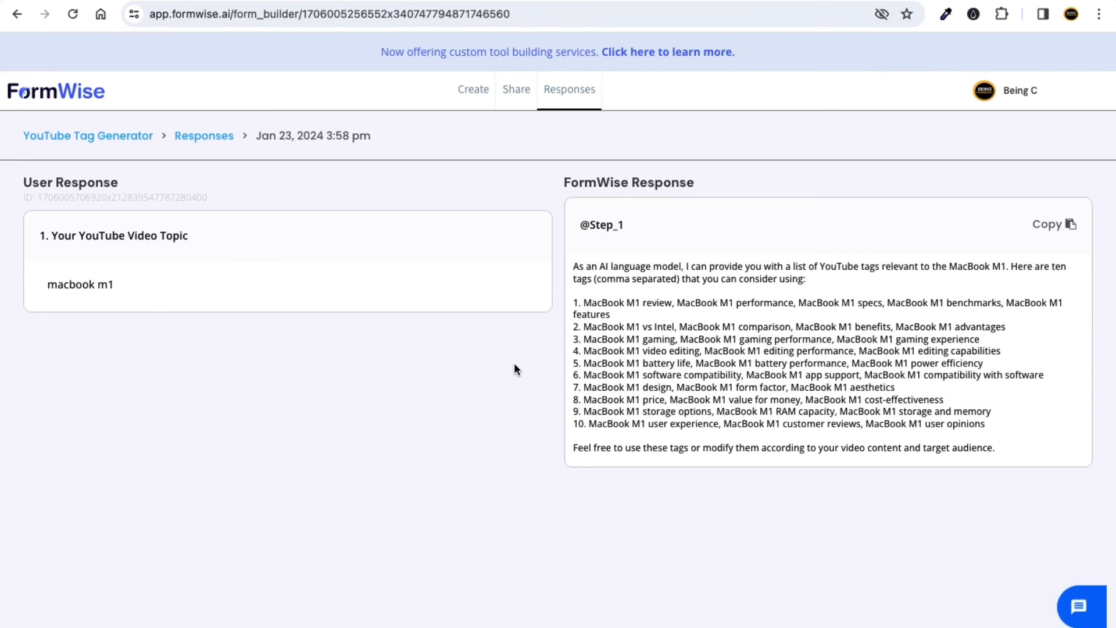
{"action": "left_click", "coordinate": [517, 96]}
{"action": "mouse_move", "coordinate": [190, 163]}
{"action": "left_mouse_down"}
{"action": "mouse_move", "coordinate": [334, 167]}
{"action": "mouse_move", "coordinate": [177, 157]}
{"action": "left_mouse_up"}
Copy the tag generator's iframe embed code from FormWise.
{"action": "left_click", "coordinate": [334, 166]}
{"action": "left_click", "coordinate": [216, 165]}
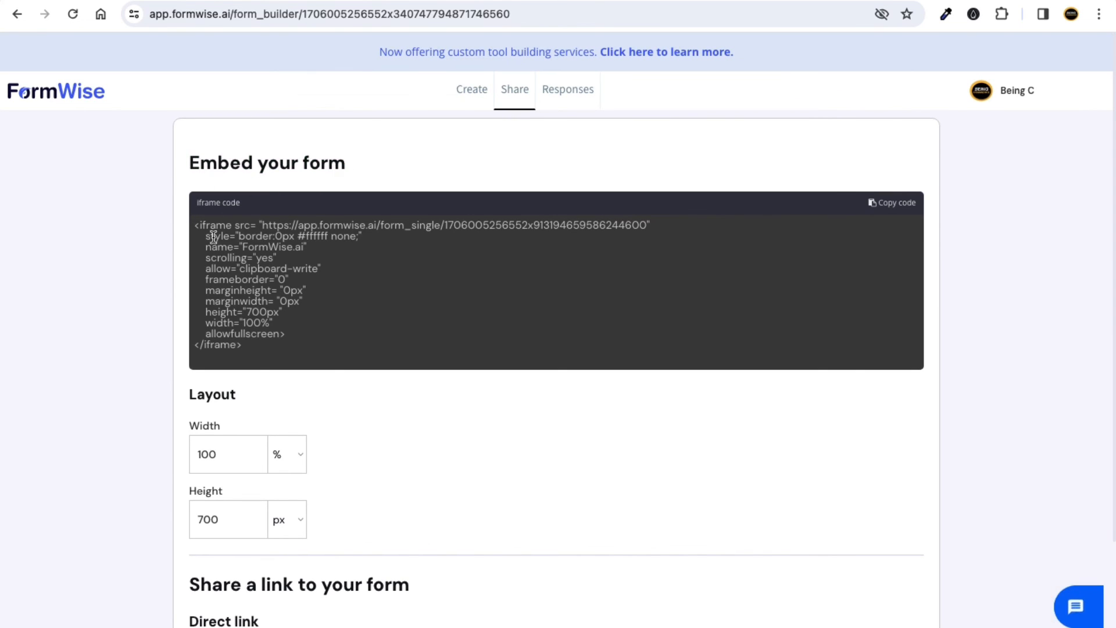
{"action": "left_click", "coordinate": [890, 205]}
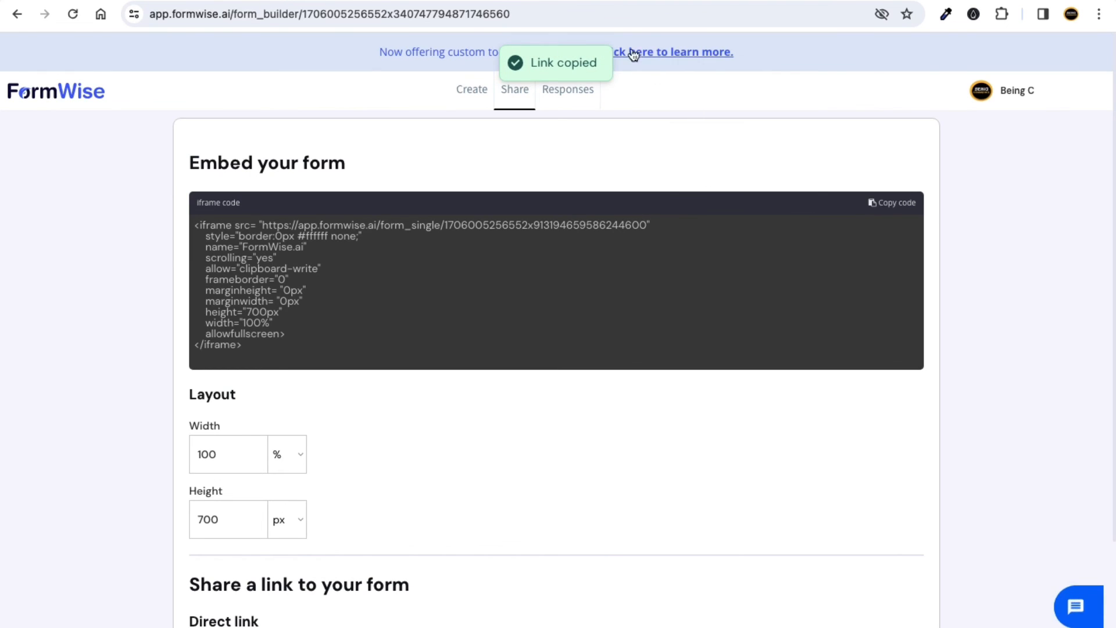
Move from the SEO Title Generator page editor to the WordPress pages list.
{"action": "left_click", "coordinate": [628, 1]}
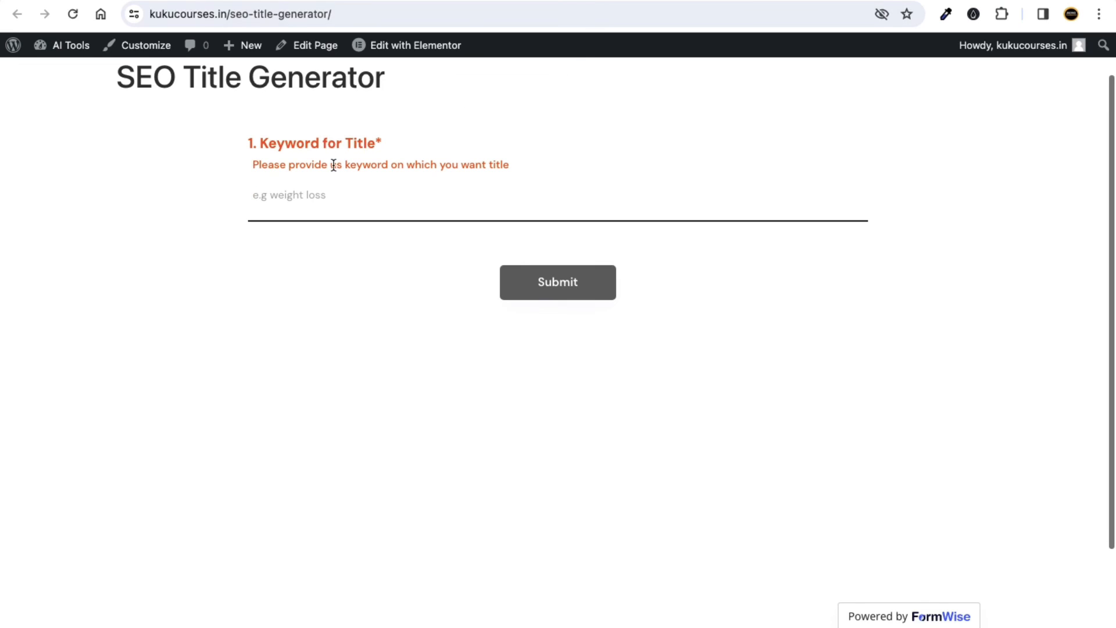
{"action": "left_click", "coordinate": [520, 2]}
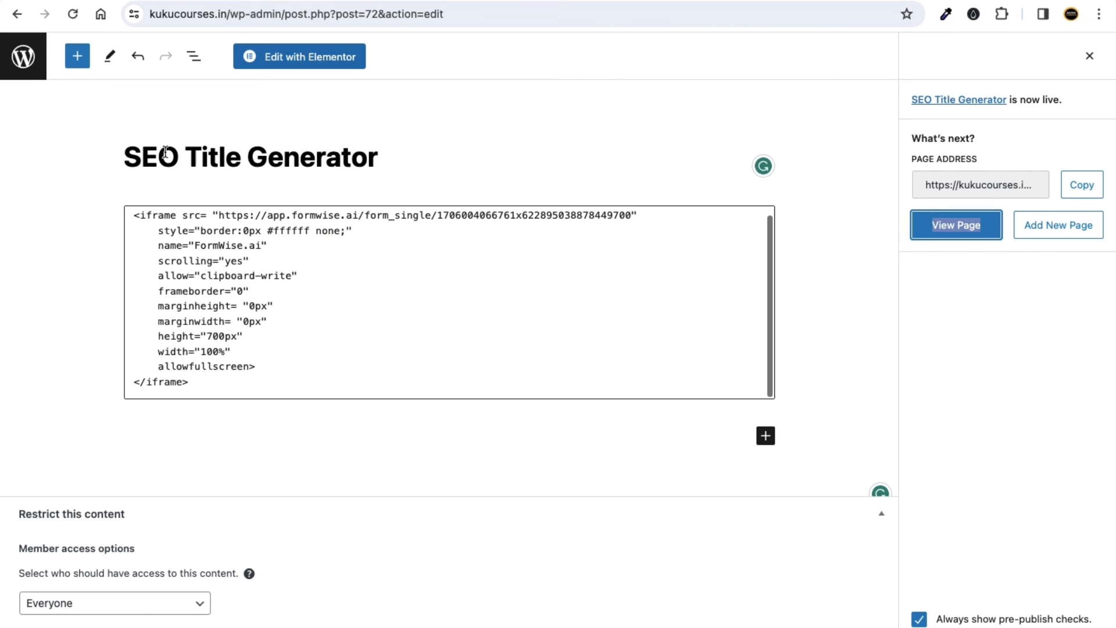
{"action": "left_click_drag", "start_coordinate": [158, 155], "coordinate": [299, 157]}
{"action": "left_click", "coordinate": [26, 77]}
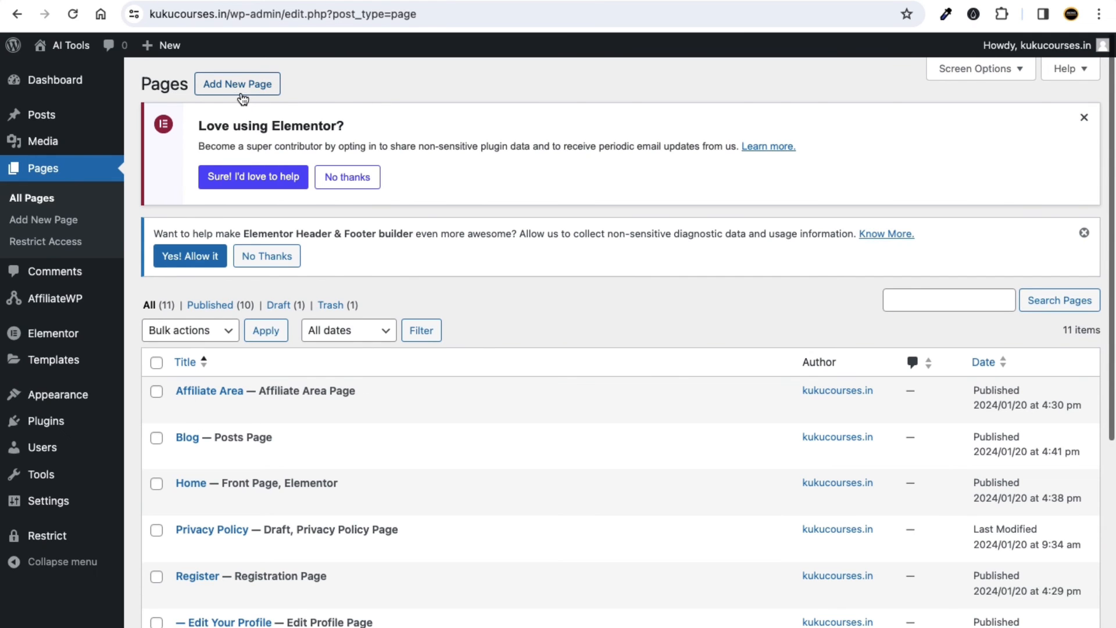
Create a 'YouTube Tag Generator' page with a Custom HTML block holding the iframe code.
{"action": "left_click", "coordinate": [243, 98]}
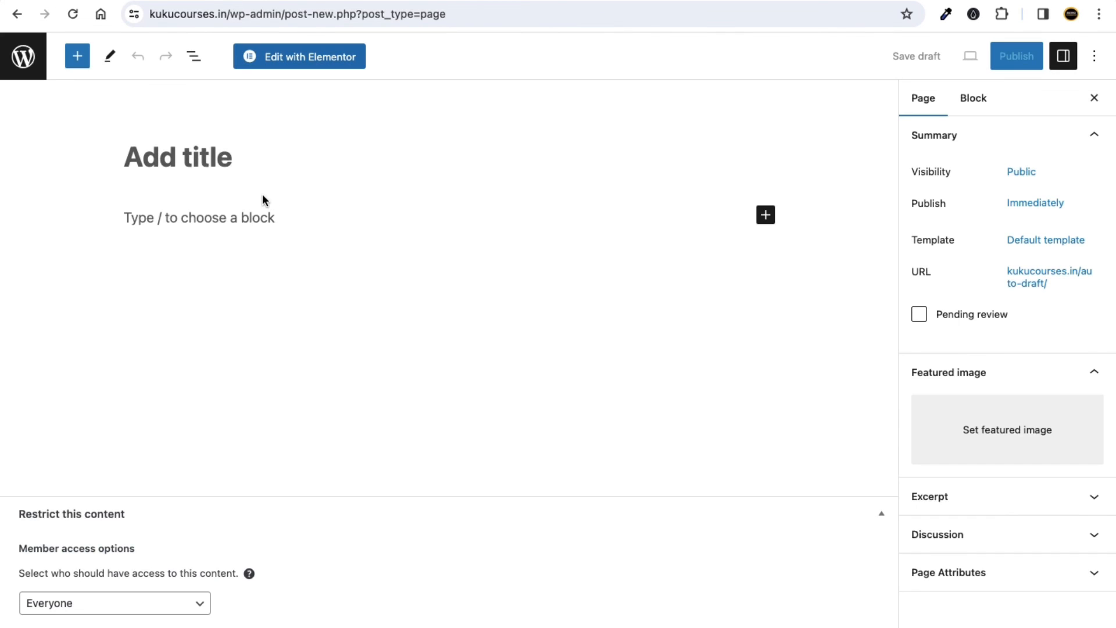
{"action": "left_click", "coordinate": [207, 163]}
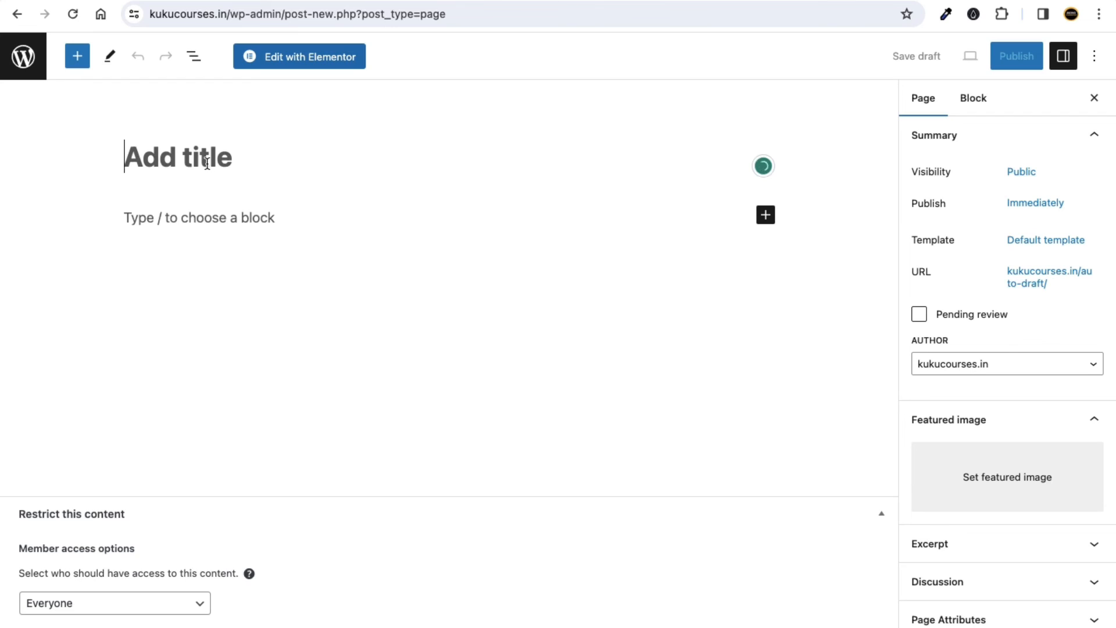
{"action": "type", "text": "Y"}
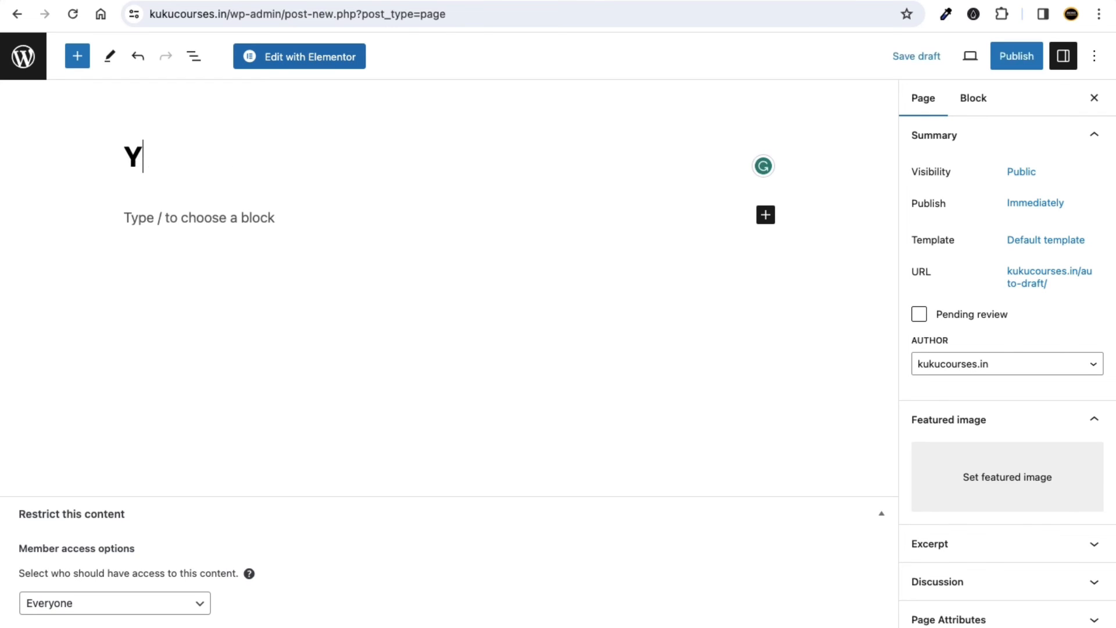
{"action": "type", "text": "ouTu"}
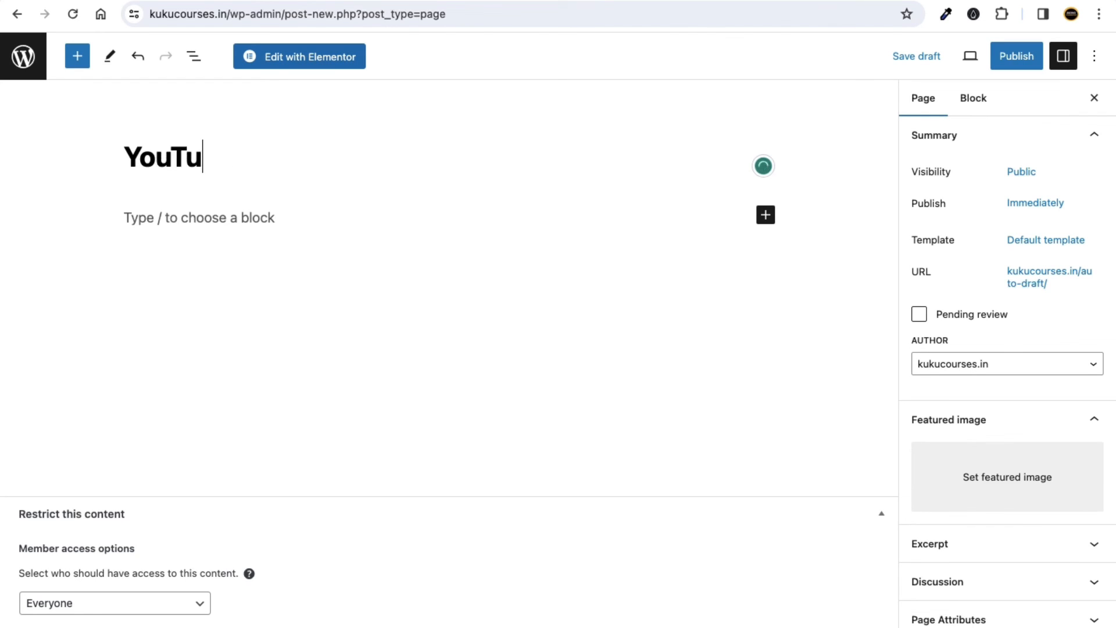
{"action": "type", "text": "be Tag G"}
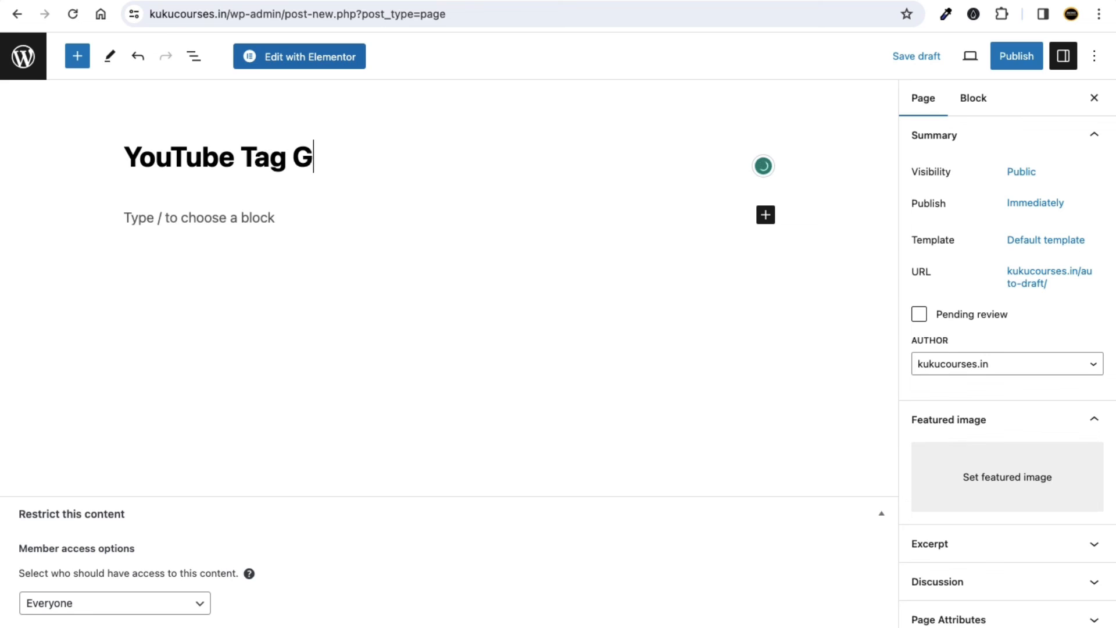
{"action": "type", "text": "enerator"}
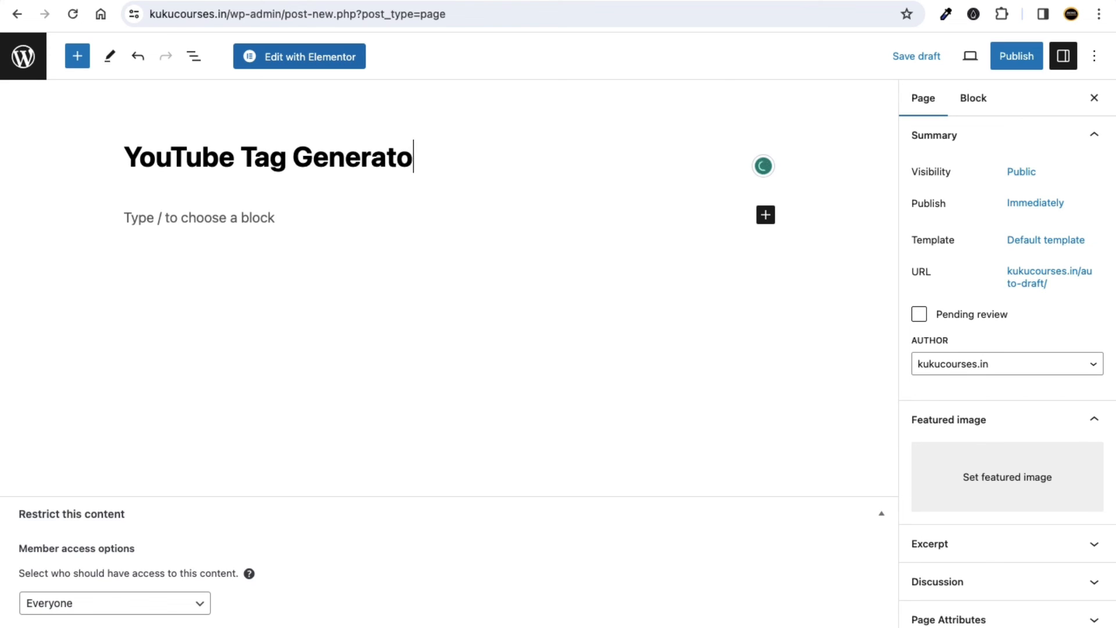
{"action": "left_click", "coordinate": [220, 223]}
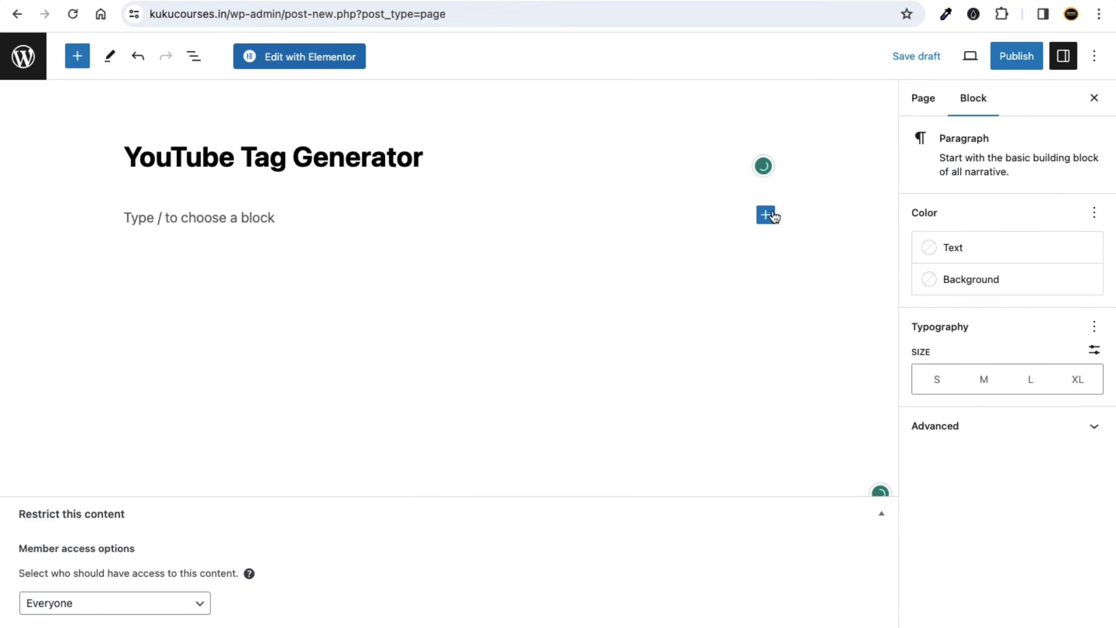
{"action": "left_click", "coordinate": [767, 215]}
{"action": "type", "text": "h"}
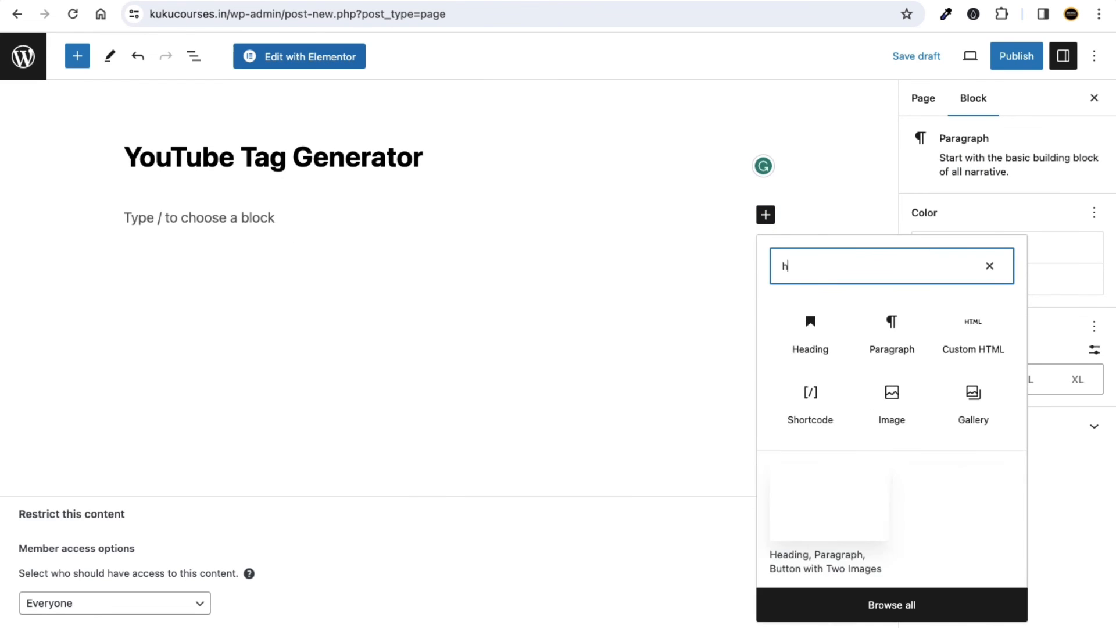
{"action": "type", "text": "tml"}
{"action": "left_click", "coordinate": [813, 330]}
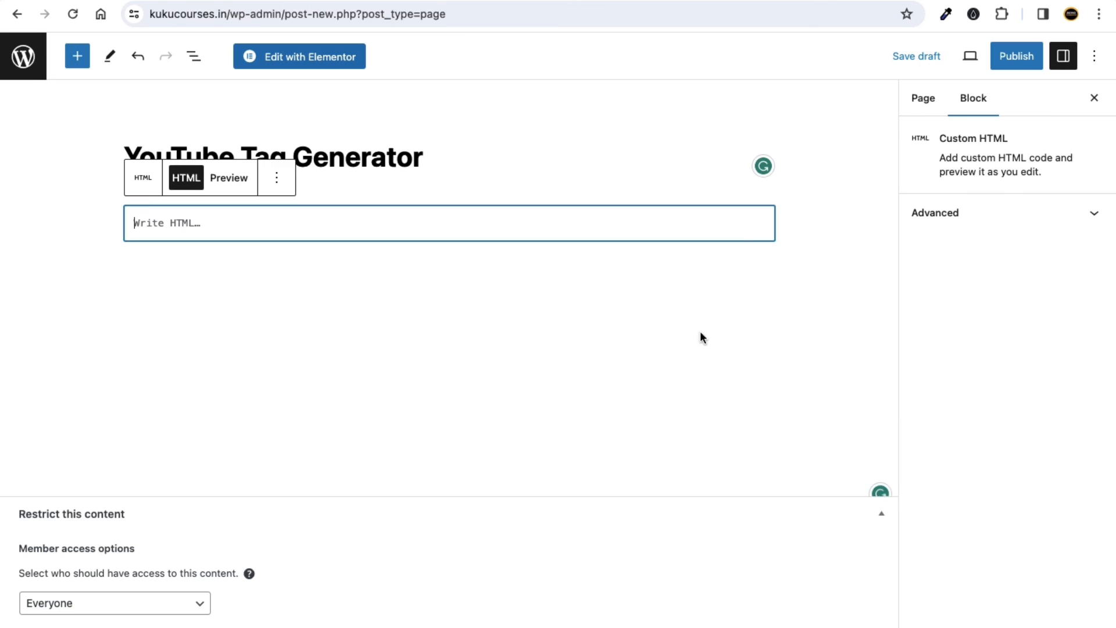
{"action": "key", "text": "super+v"}
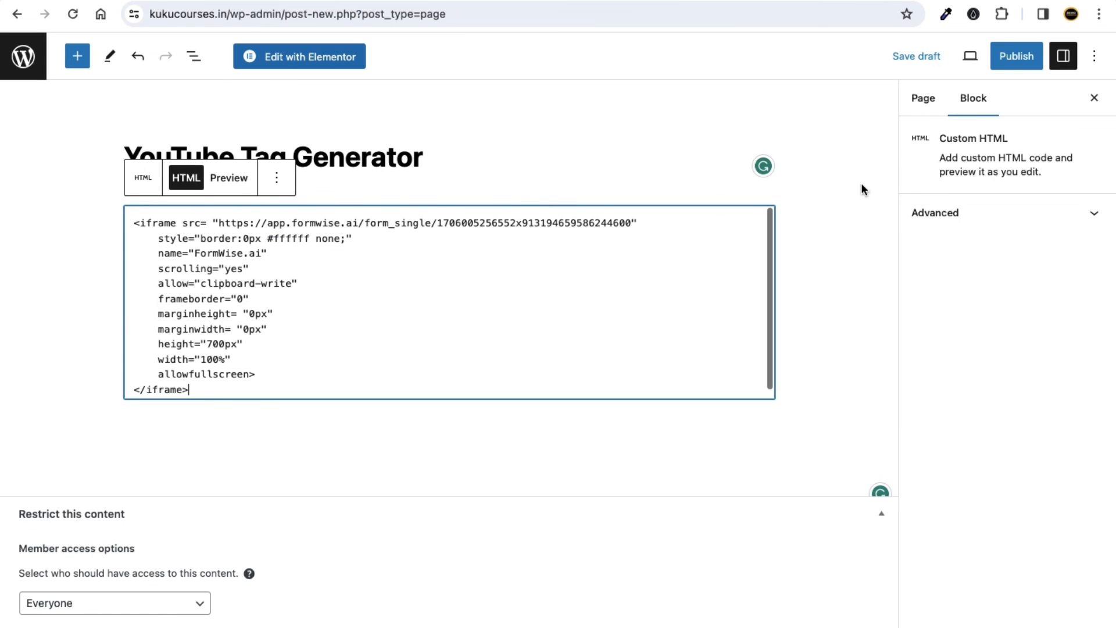
Publish the YouTube Tag Generator page and open its live version.
{"action": "left_click", "coordinate": [1017, 56]}
{"action": "left_click", "coordinate": [958, 56]}
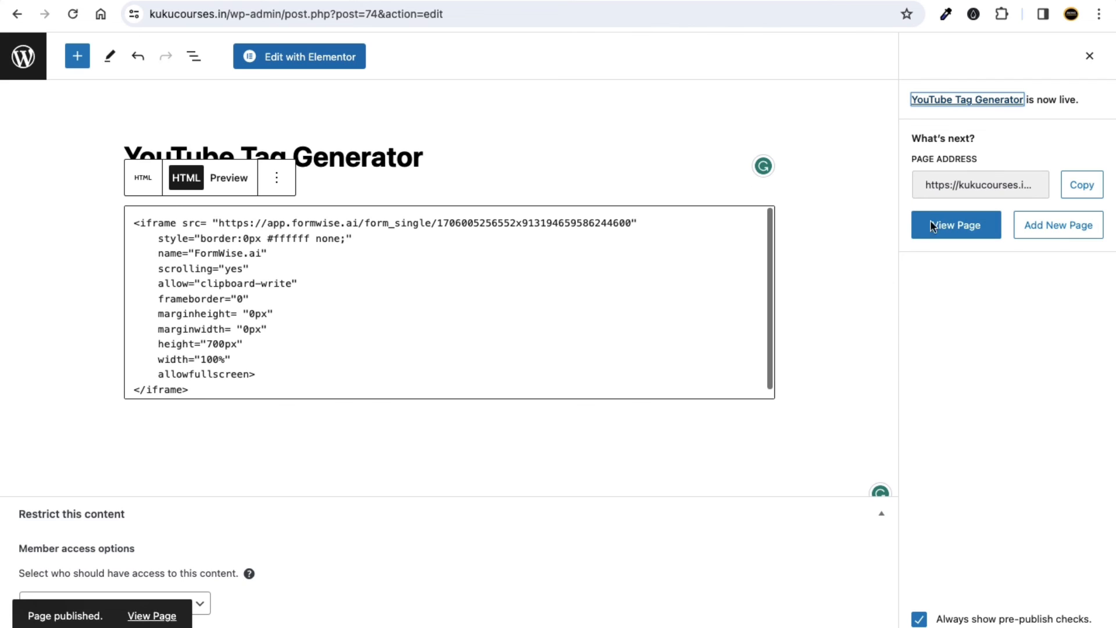
{"action": "right_click", "coordinate": [953, 223]}
{"action": "key", "text": "Escape"}
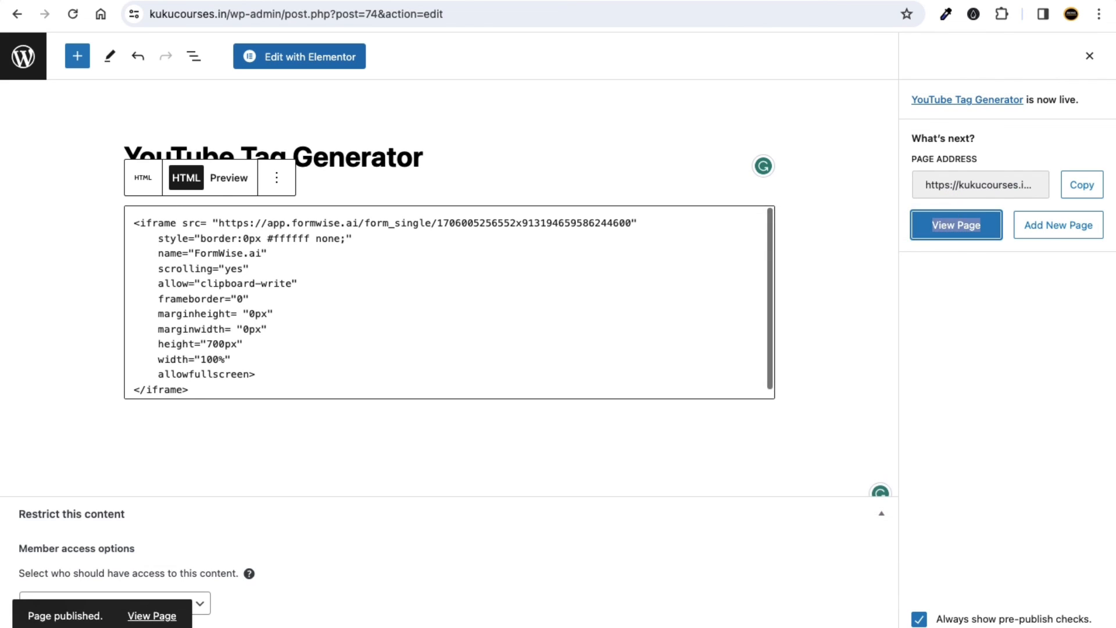
{"action": "left_click", "coordinate": [957, 225]}
{"action": "left_click", "coordinate": [561, 13]}
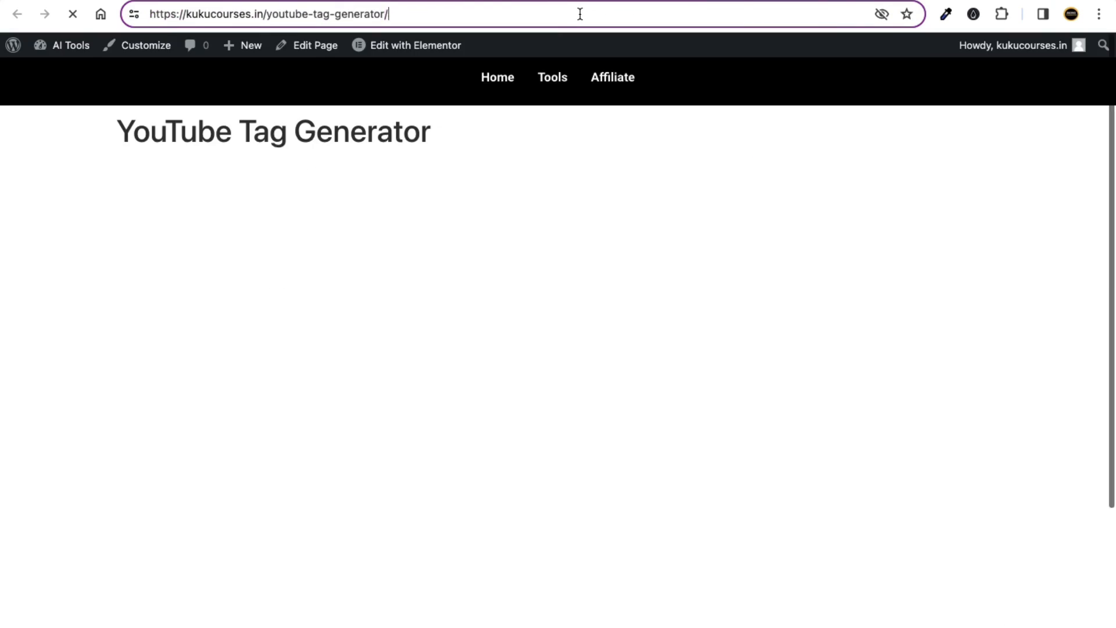
Confirm the live page renders the embedded tag generator form, then return to FormWise Share.
{"action": "left_click", "coordinate": [360, 151]}
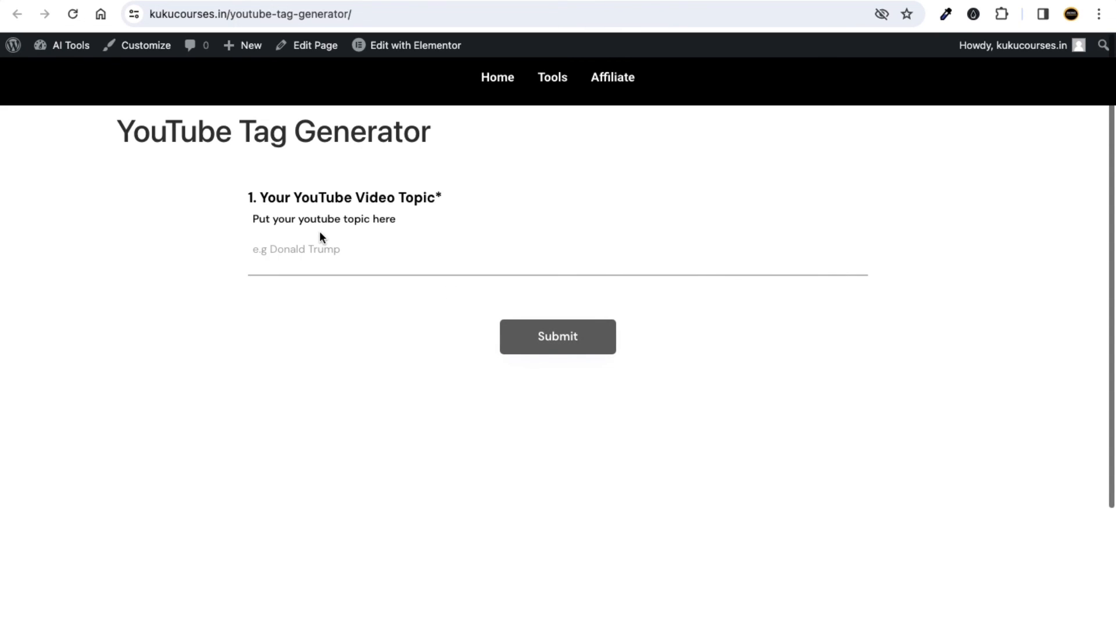
{"action": "left_click", "coordinate": [224, 1]}
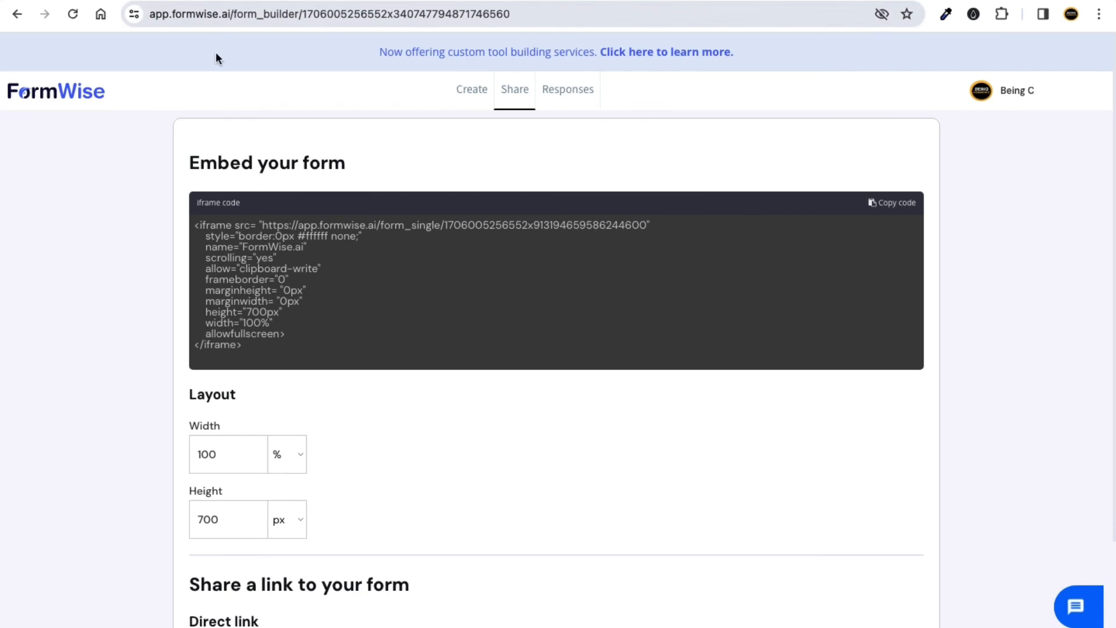
Go to the FormWise tools home and start creating a new tool.
{"action": "left_click", "coordinate": [478, 95]}
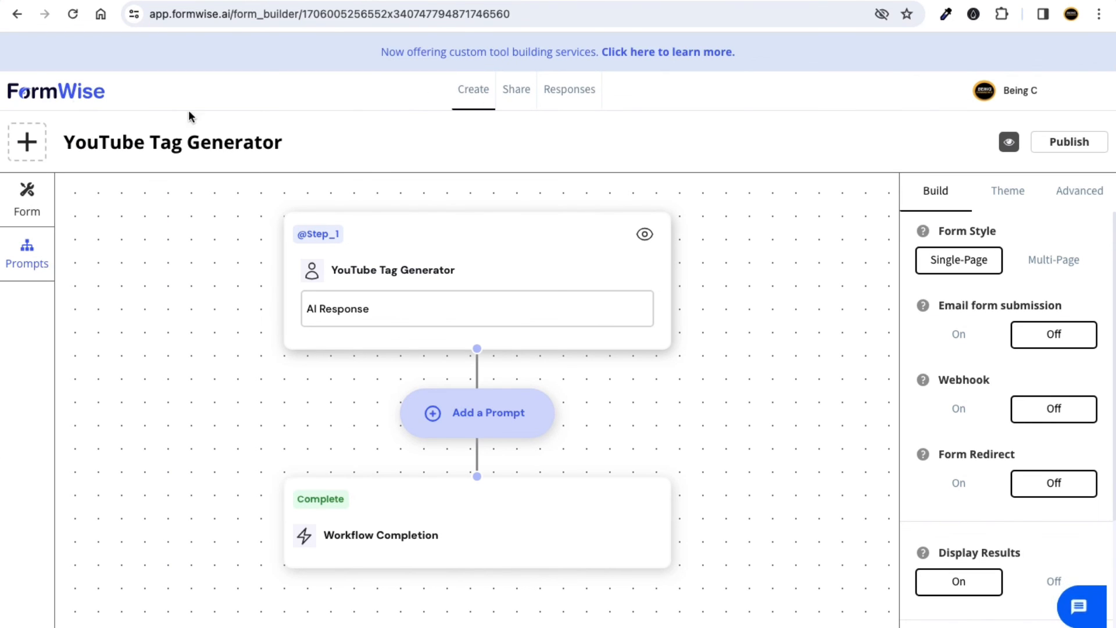
{"action": "left_click", "coordinate": [43, 99]}
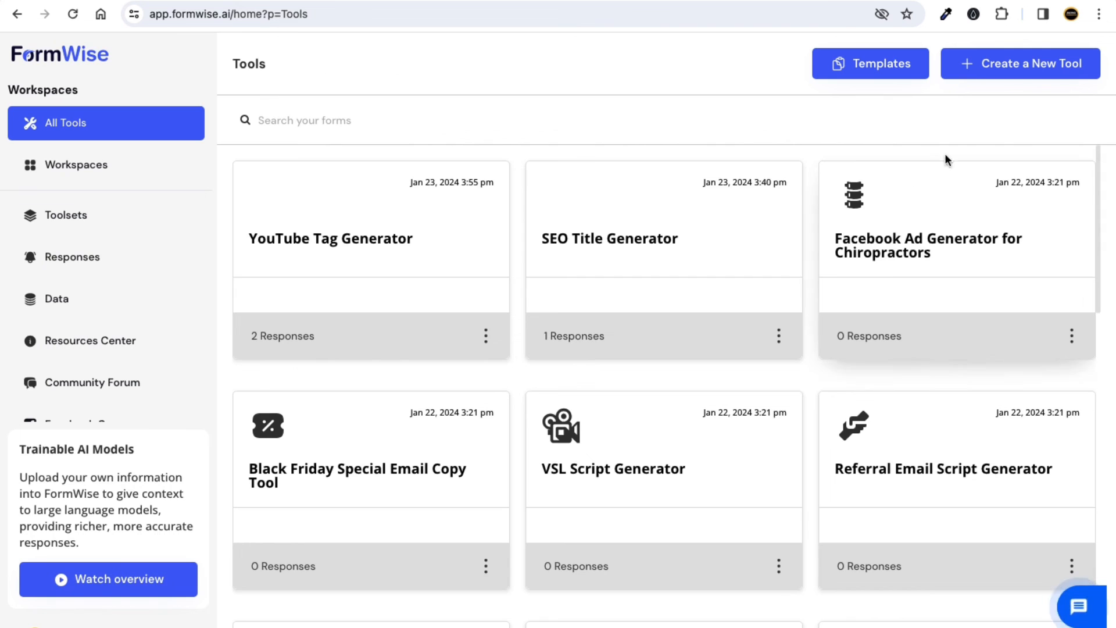
{"action": "left_click", "coordinate": [997, 76]}
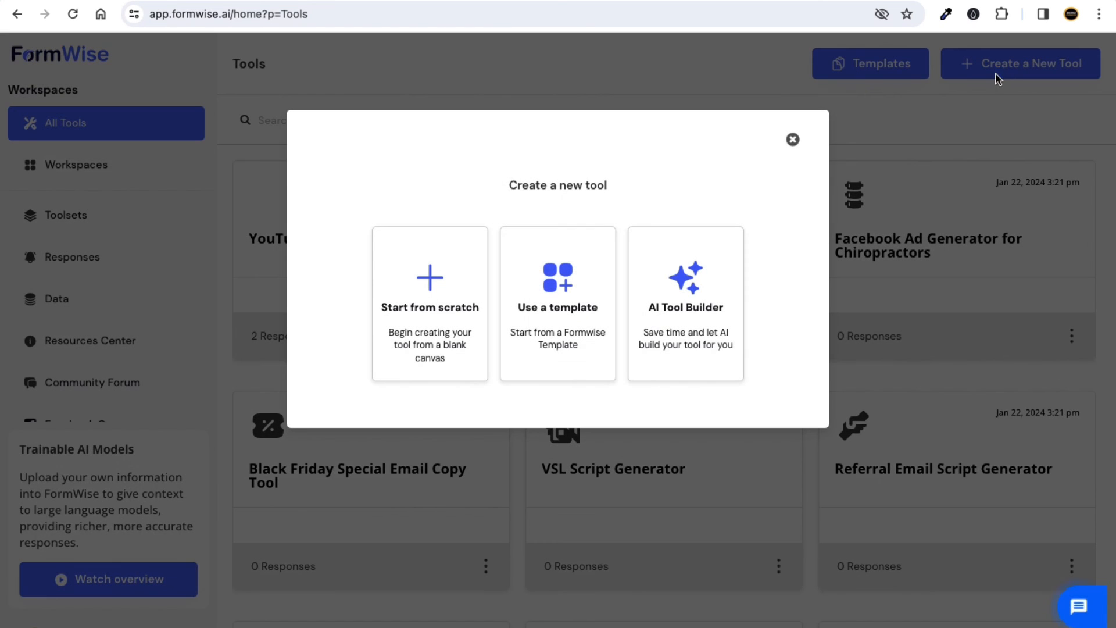
{"action": "left_click", "coordinate": [600, 181]}
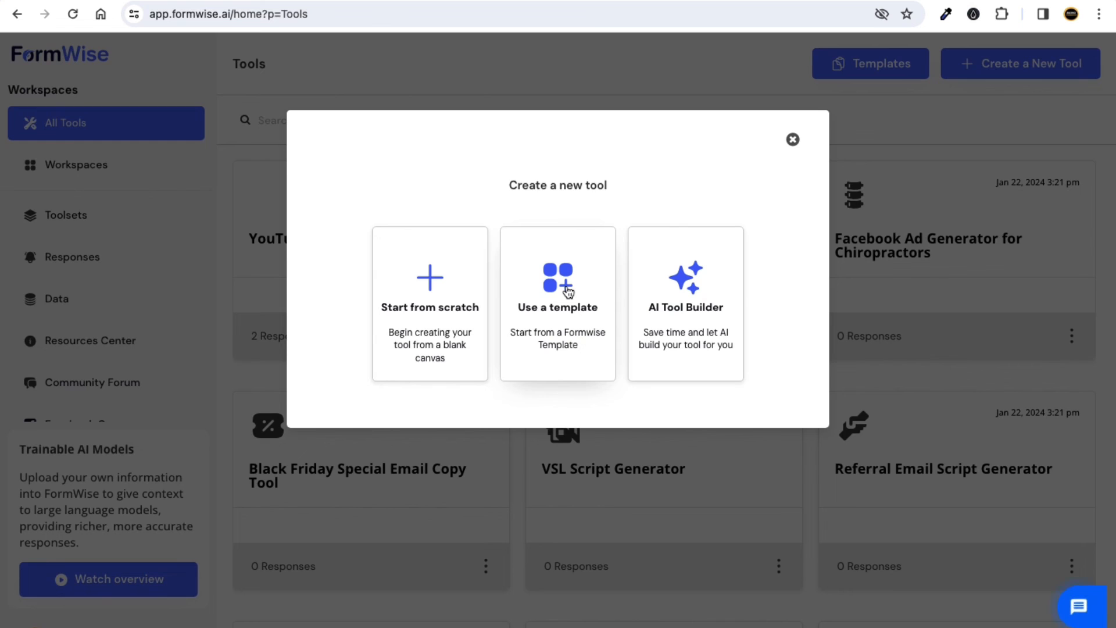
Add the Facebook Caption Generator from the pre-built templates and continue.
{"action": "left_click", "coordinate": [565, 288]}
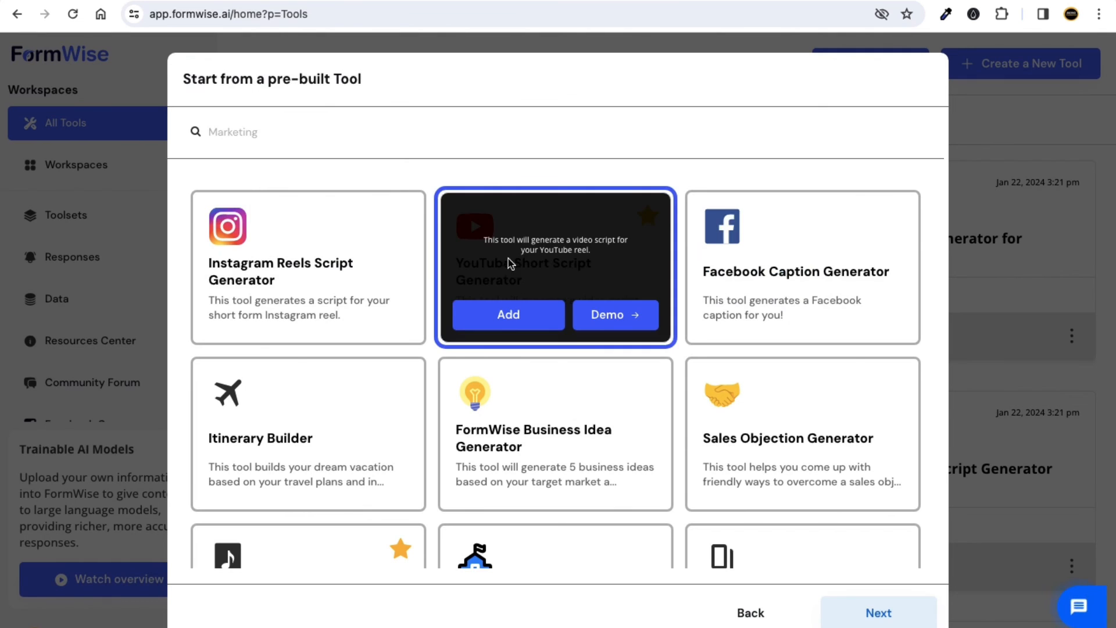
{"action": "mouse_move", "coordinate": [413, 263]}
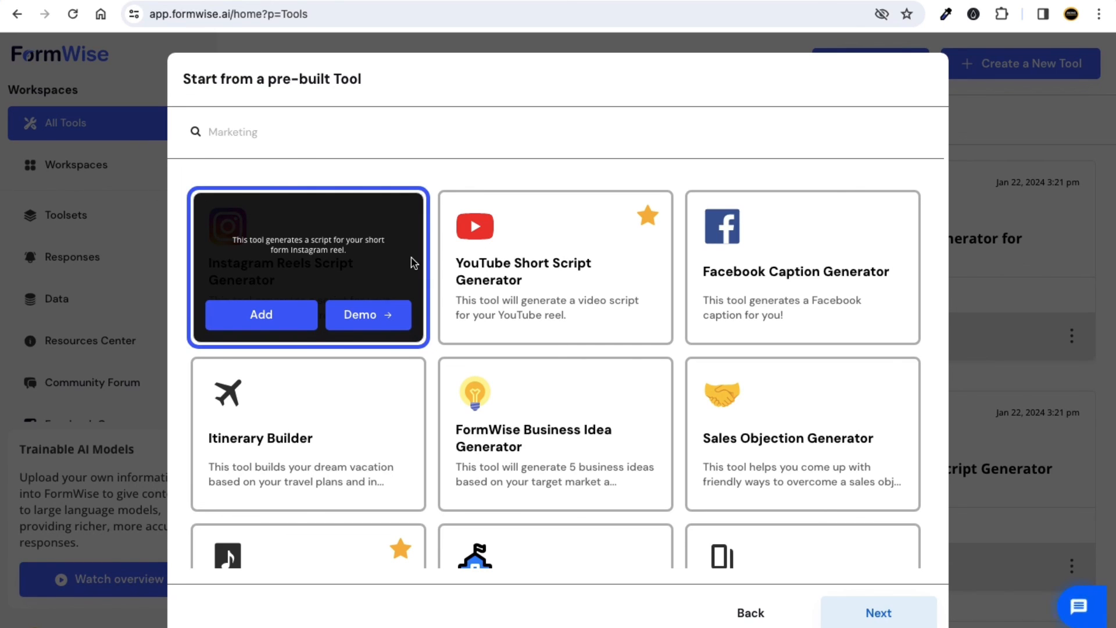
{"action": "mouse_move", "coordinate": [491, 219]}
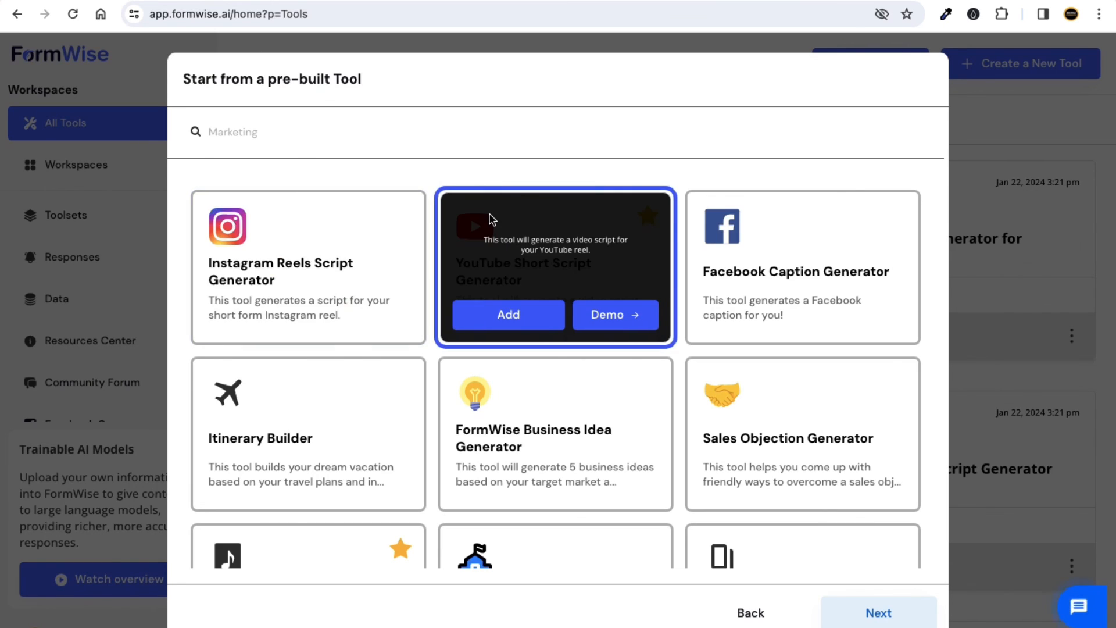
{"action": "scroll", "coordinate": [538, 294], "scroll_direction": "down", "scroll_amount": 1}
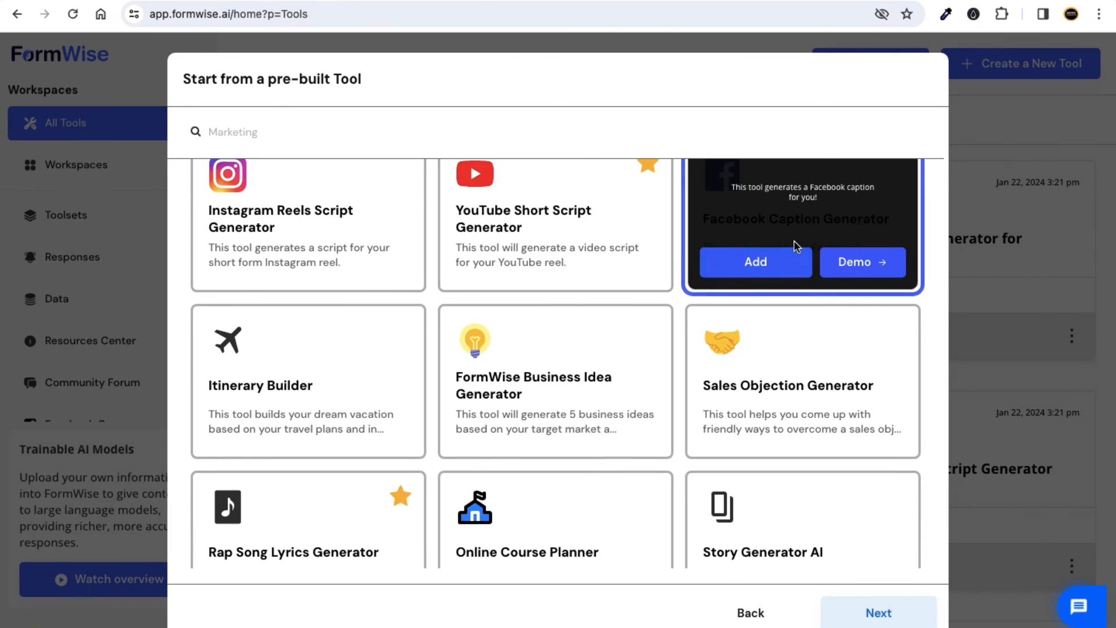
{"action": "scroll", "coordinate": [547, 372], "scroll_direction": "down", "scroll_amount": 2}
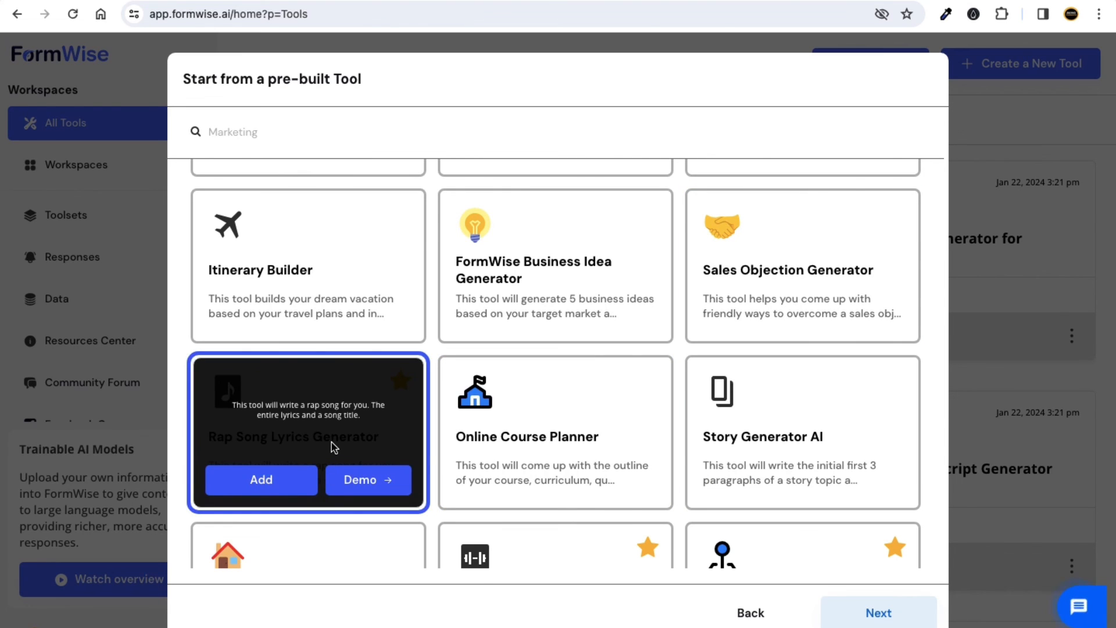
{"action": "scroll", "coordinate": [561, 286], "scroll_direction": "up", "scroll_amount": 3}
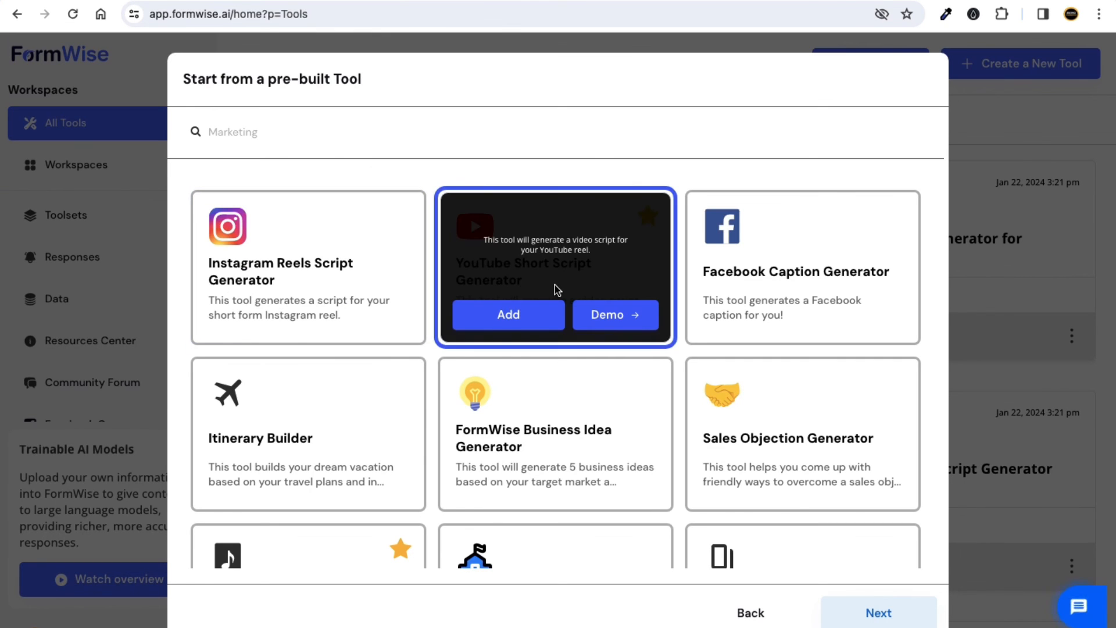
{"action": "scroll", "coordinate": [557, 289], "scroll_direction": "down", "scroll_amount": 1}
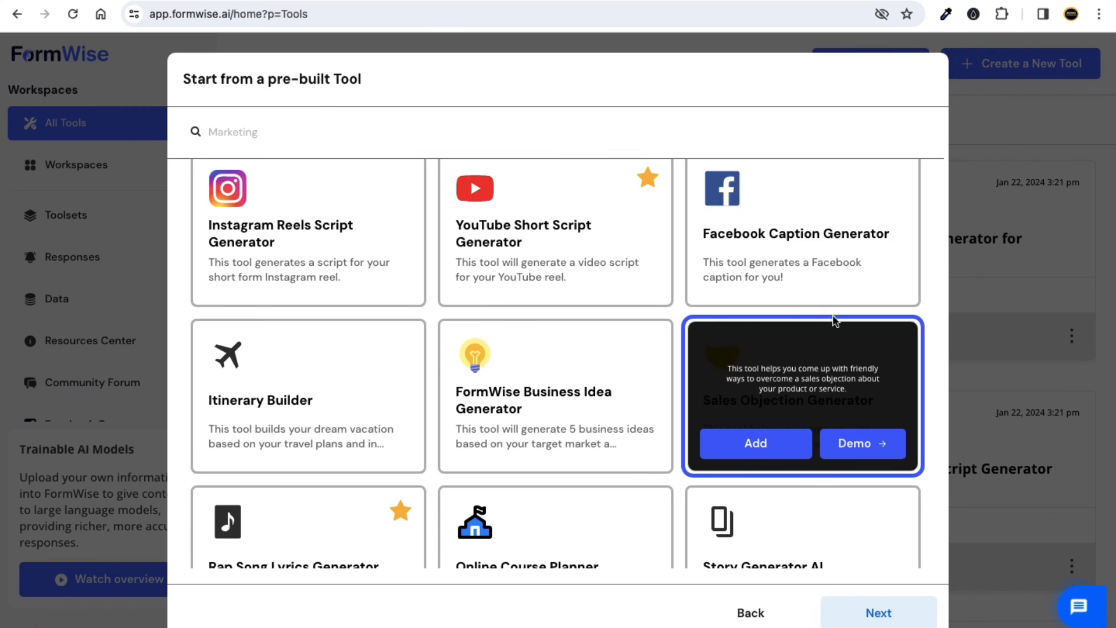
{"action": "scroll", "coordinate": [825, 236], "scroll_direction": "up", "scroll_amount": 1}
{"action": "left_click", "coordinate": [747, 311]}
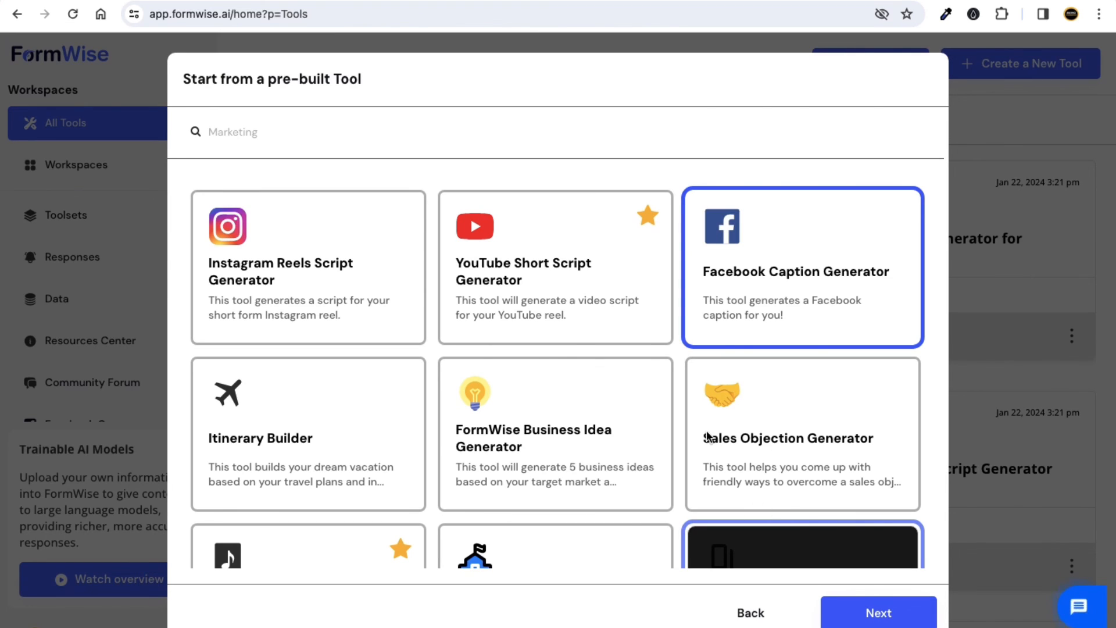
{"action": "left_click", "coordinate": [887, 622]}
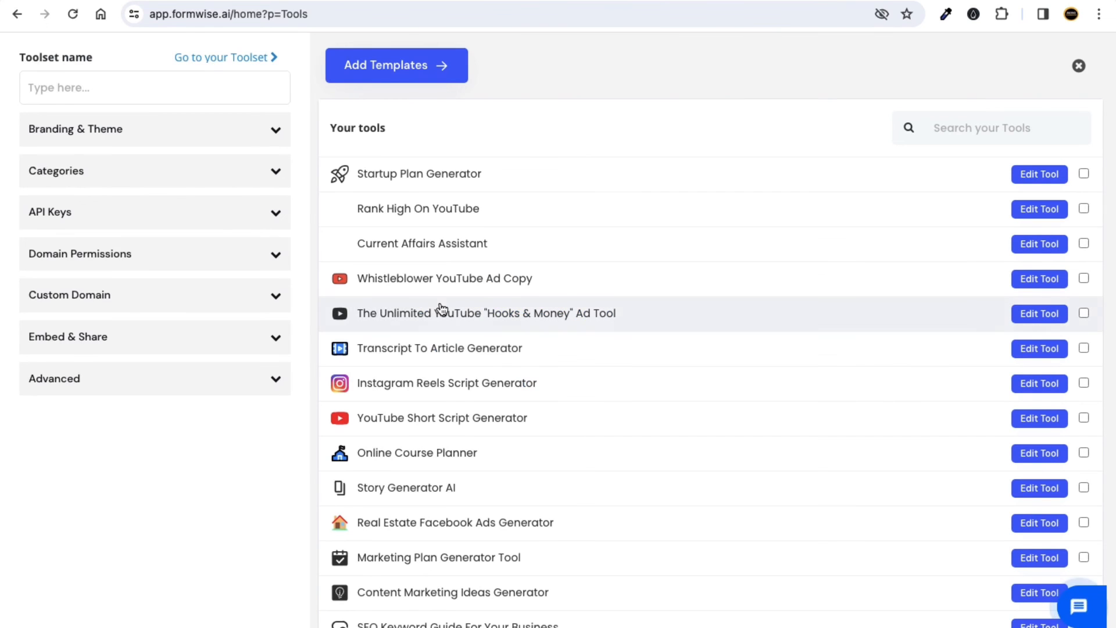
Copy the Facebook Caption Generator's iframe embed code from the Tools list.
{"action": "scroll", "coordinate": [646, 431], "scroll_direction": "down", "scroll_amount": 5}
{"action": "scroll", "coordinate": [646, 431], "scroll_direction": "down", "scroll_amount": 9}
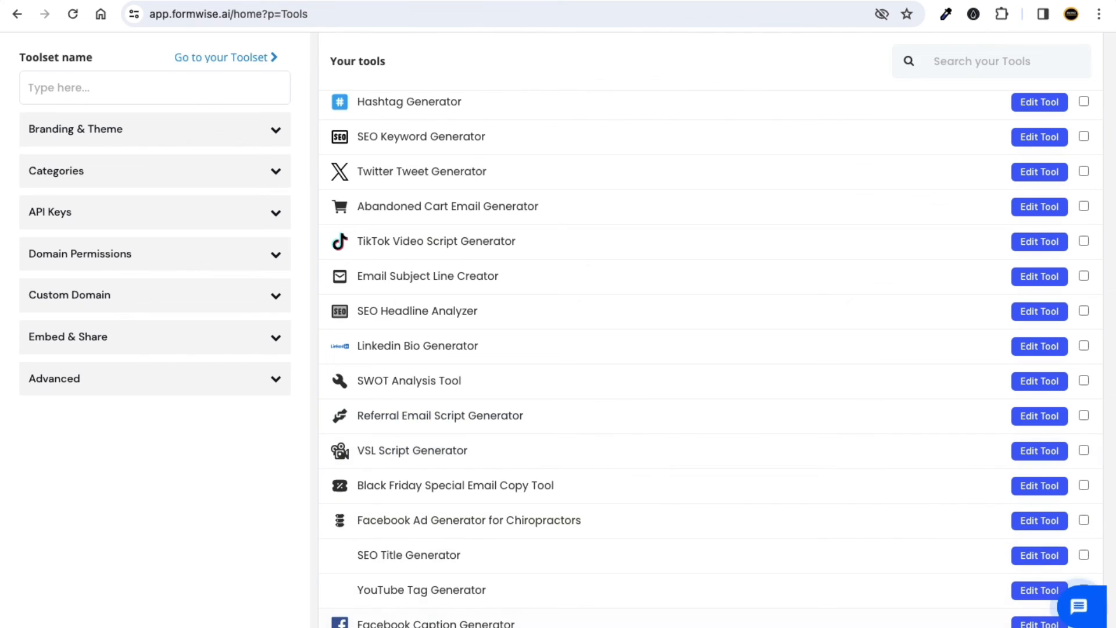
{"action": "scroll", "coordinate": [345, 374], "scroll_direction": "up", "scroll_amount": 14}
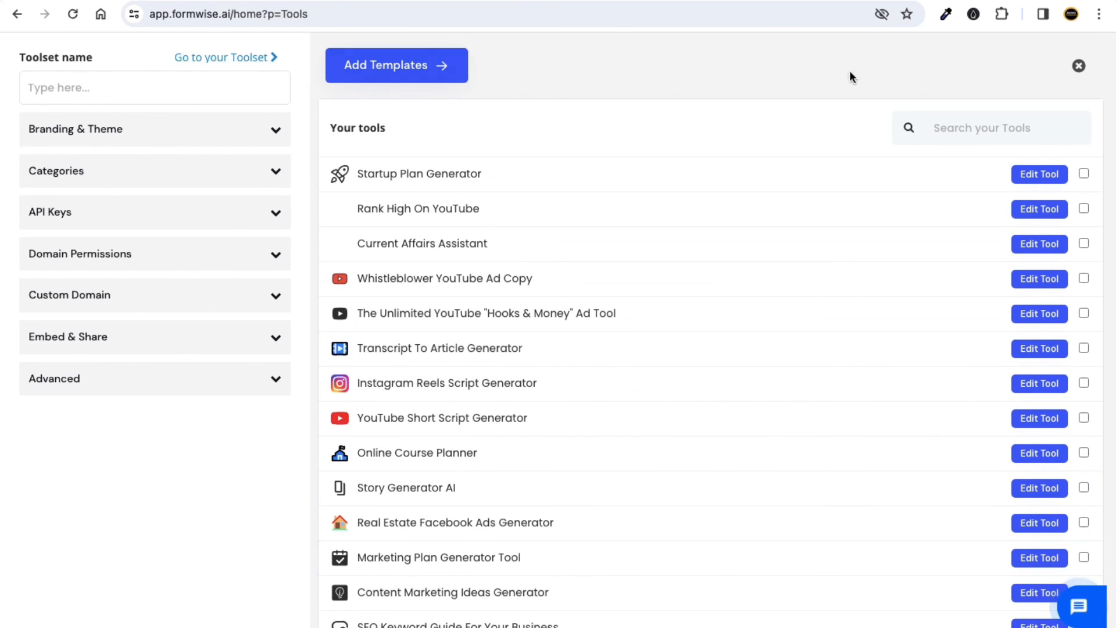
{"action": "left_click", "coordinate": [1079, 65]}
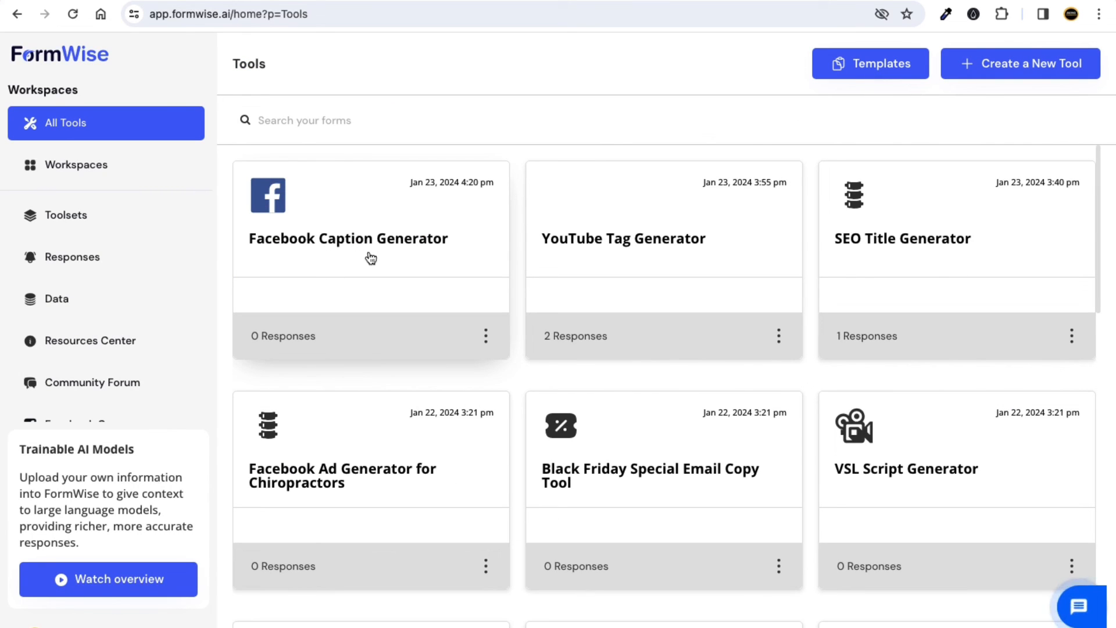
{"action": "left_click", "coordinate": [489, 341]}
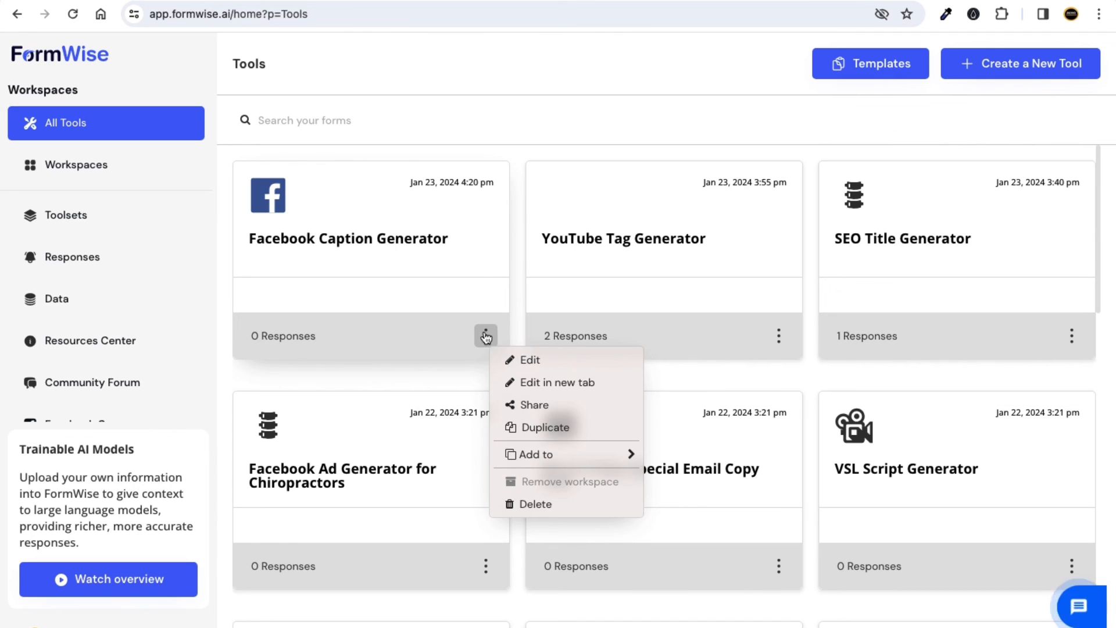
{"action": "left_click", "coordinate": [521, 405]}
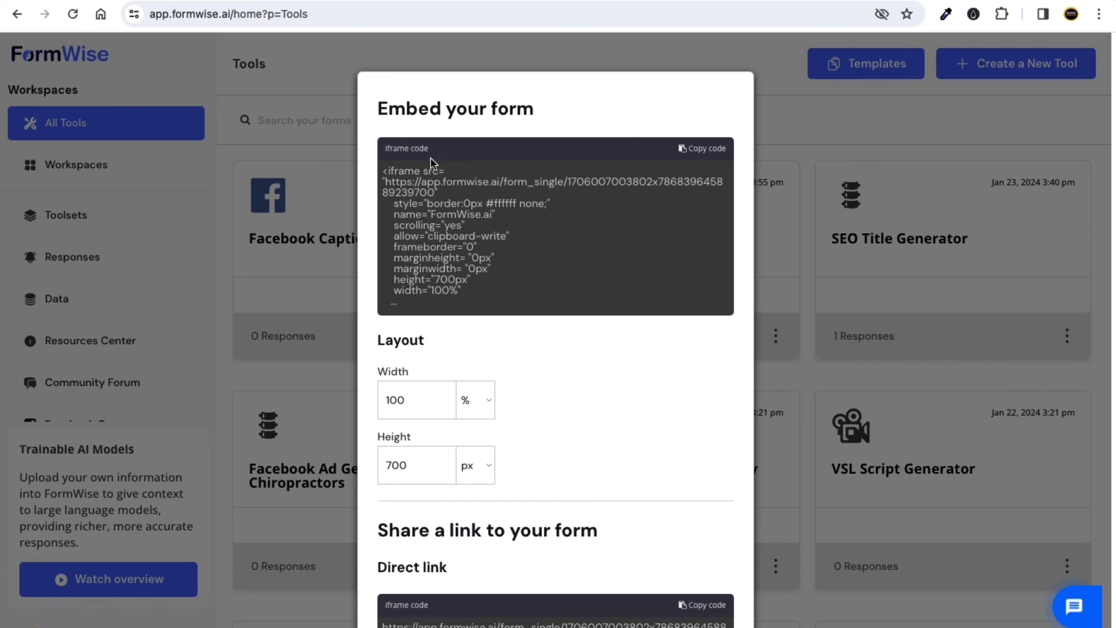
{"action": "left_click_drag", "start_coordinate": [397, 149], "coordinate": [437, 150]}
{"action": "left_click", "coordinate": [701, 149]}
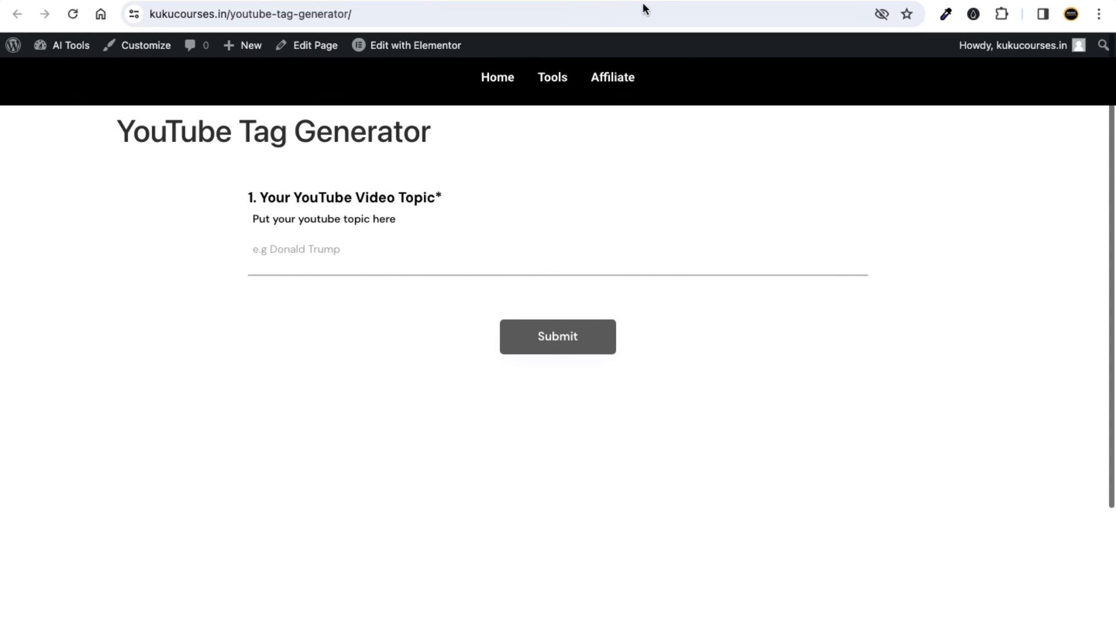
Highlight the page headings in the WordPress YouTube Tag Generator editor.
{"action": "left_click_drag", "start_coordinate": [185, 140], "coordinate": [381, 134]}
{"action": "left_click", "coordinate": [405, 134]}
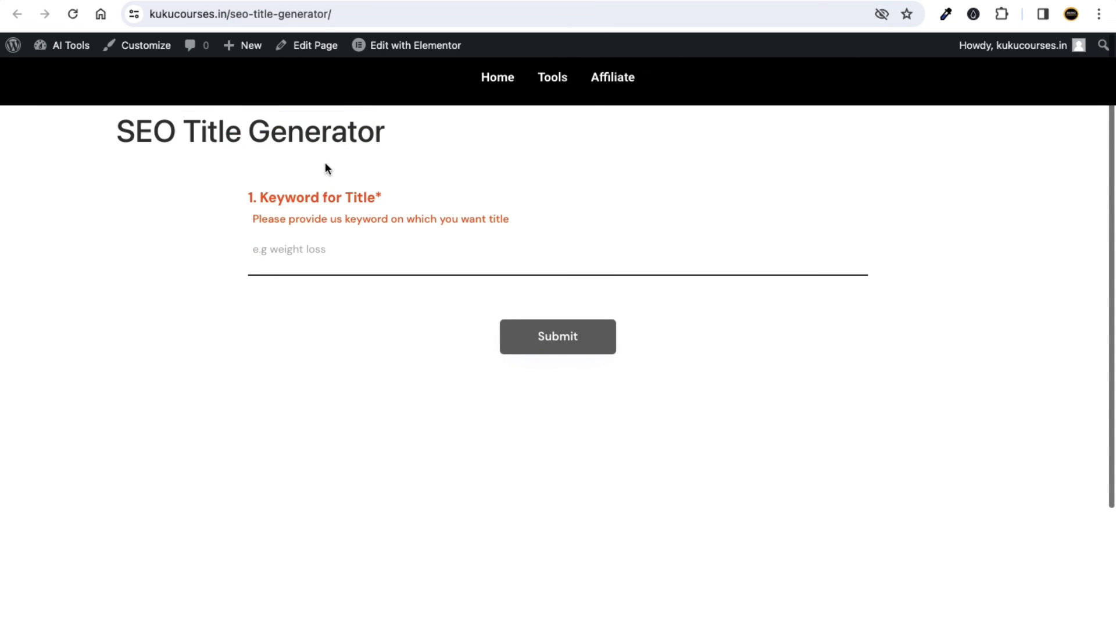
{"action": "left_click_drag", "start_coordinate": [391, 140], "coordinate": [268, 185]}
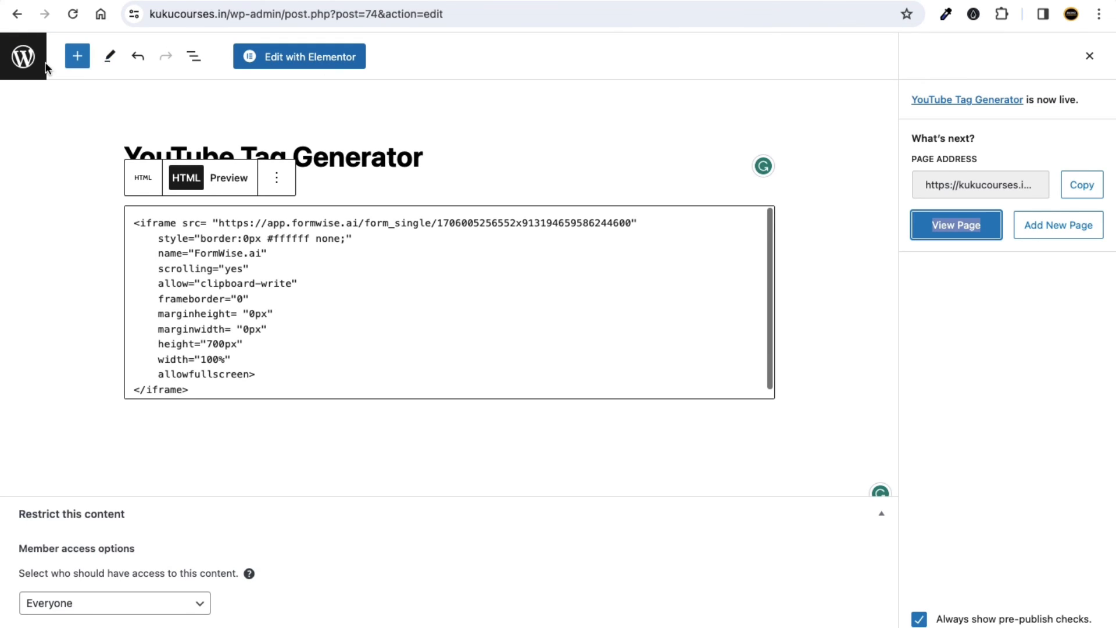
Create a new WordPress page titled 'Facebook Caption Generator'.
{"action": "left_click", "coordinate": [30, 68]}
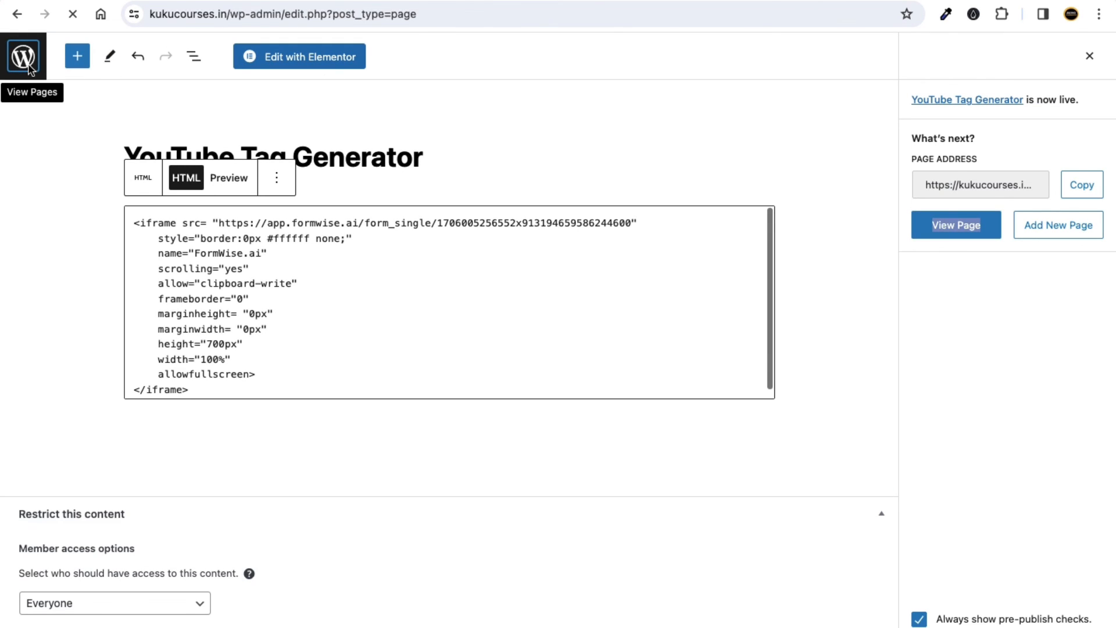
{"action": "left_click", "coordinate": [262, 93]}
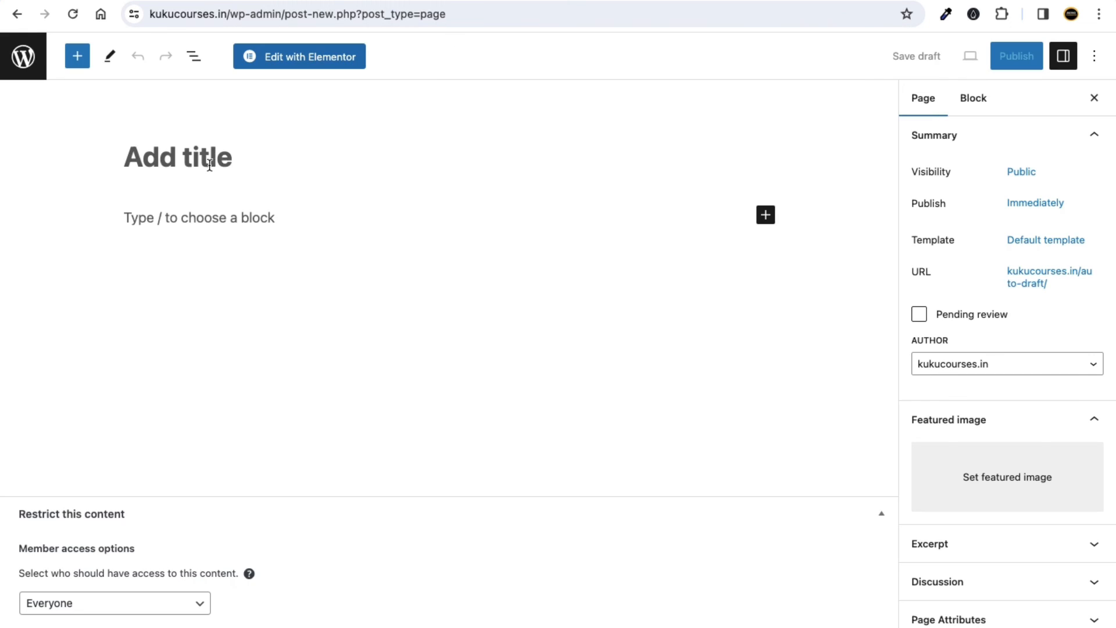
{"action": "type", "text": "Faceb"}
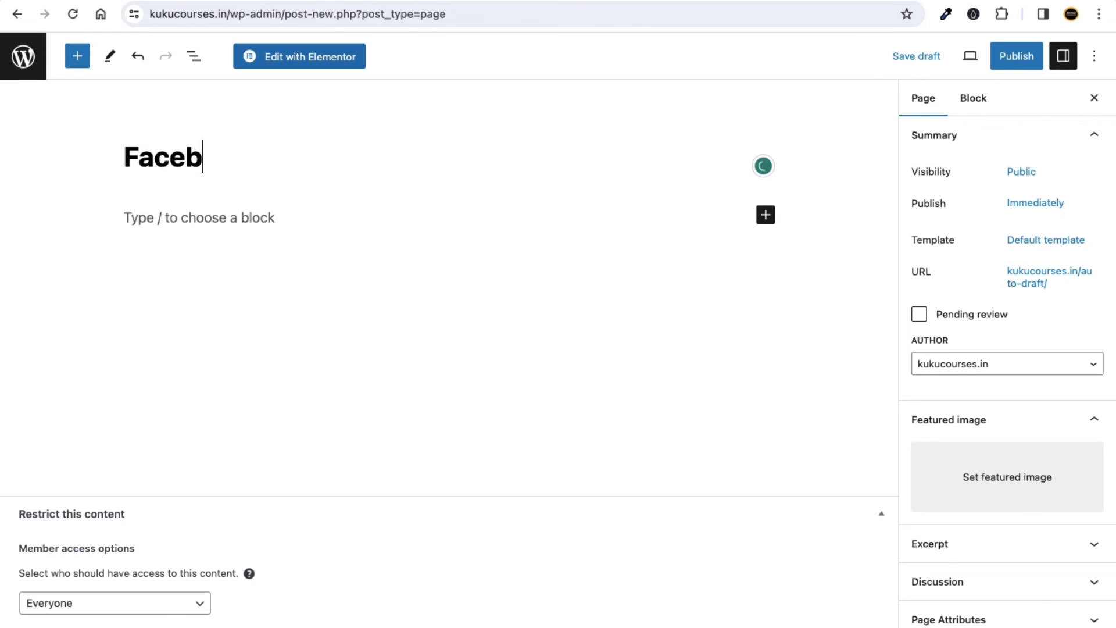
{"action": "type", "text": "ook Ca"}
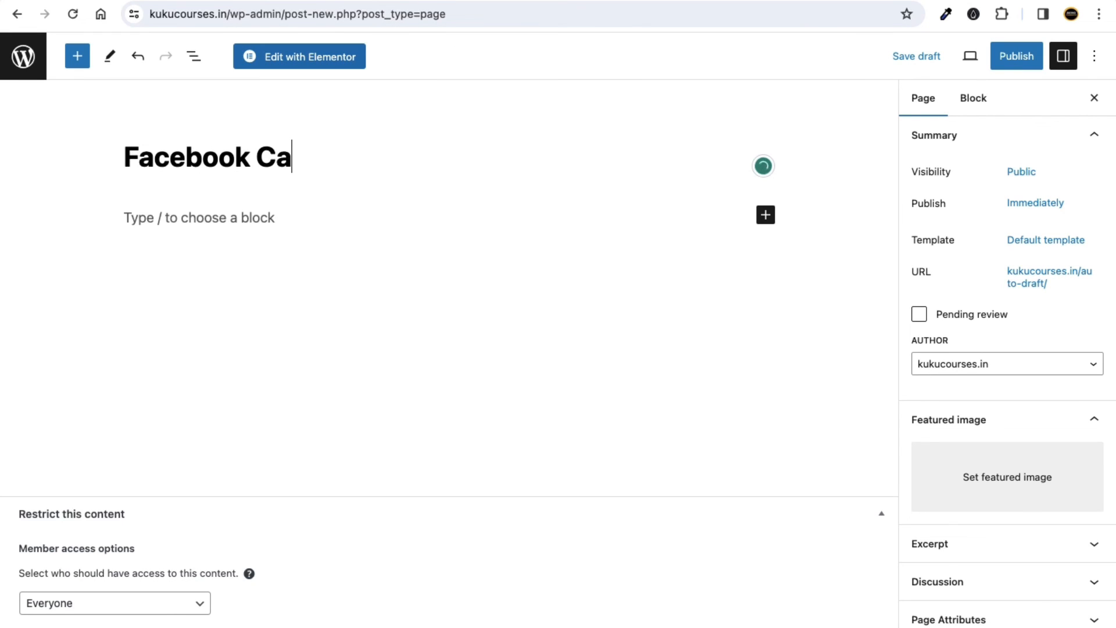
{"action": "type", "text": "ption Gne"}
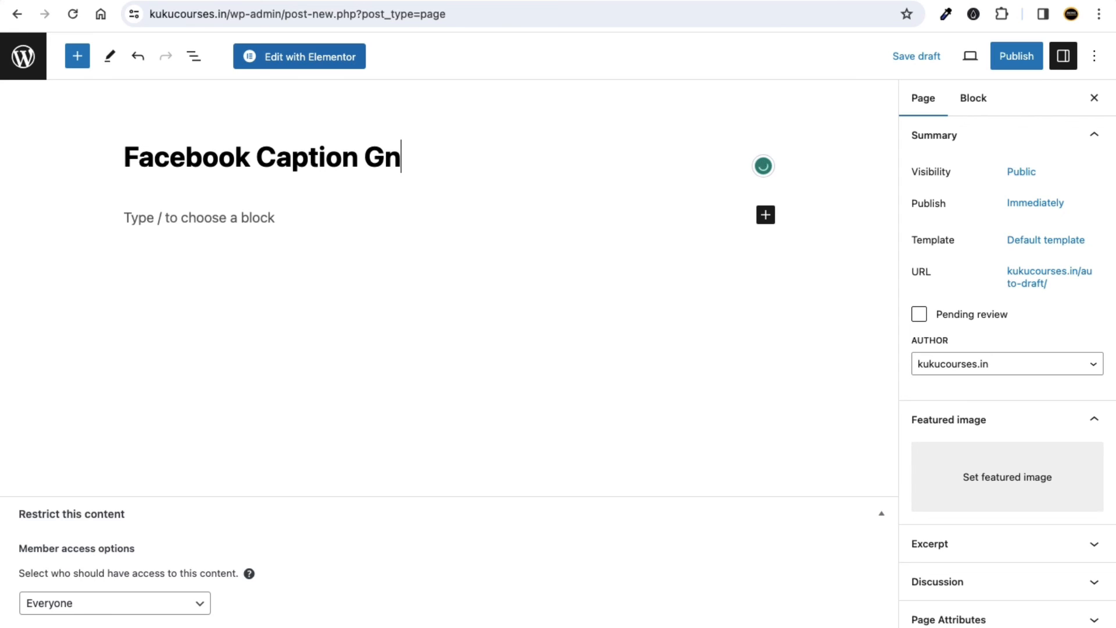
{"action": "key", "text": "BackSpace"}
{"action": "key", "text": "BackSpace"}
{"action": "type", "text": "enerator"}
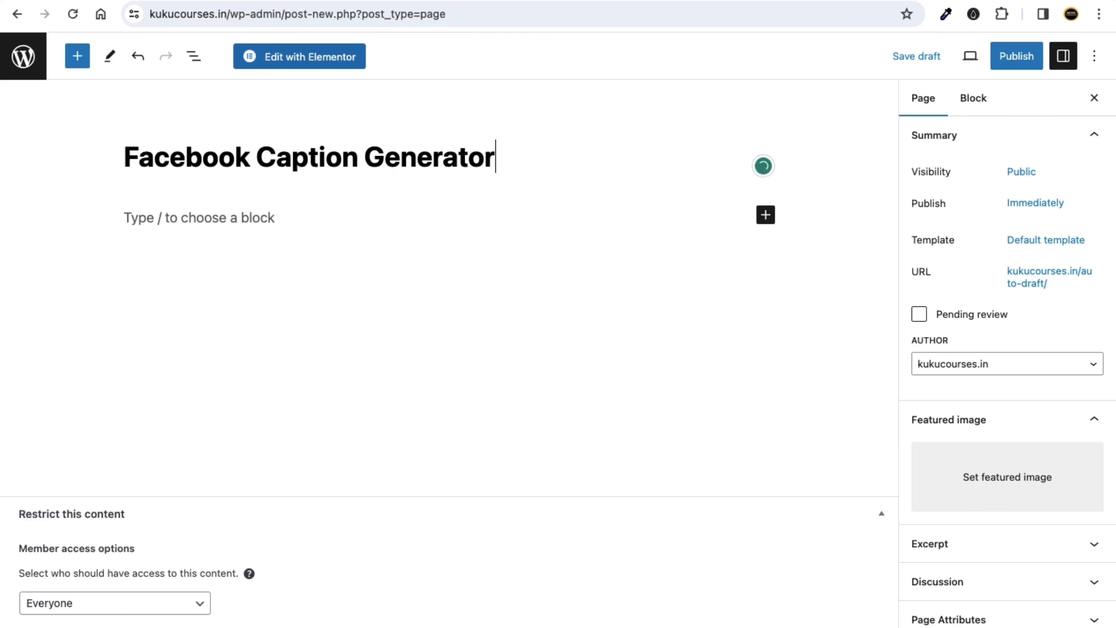
Add a Custom HTML block to the page body holding the copied FormWise iframe embed code.
{"action": "left_click", "coordinate": [169, 217]}
{"action": "left_click", "coordinate": [763, 223]}
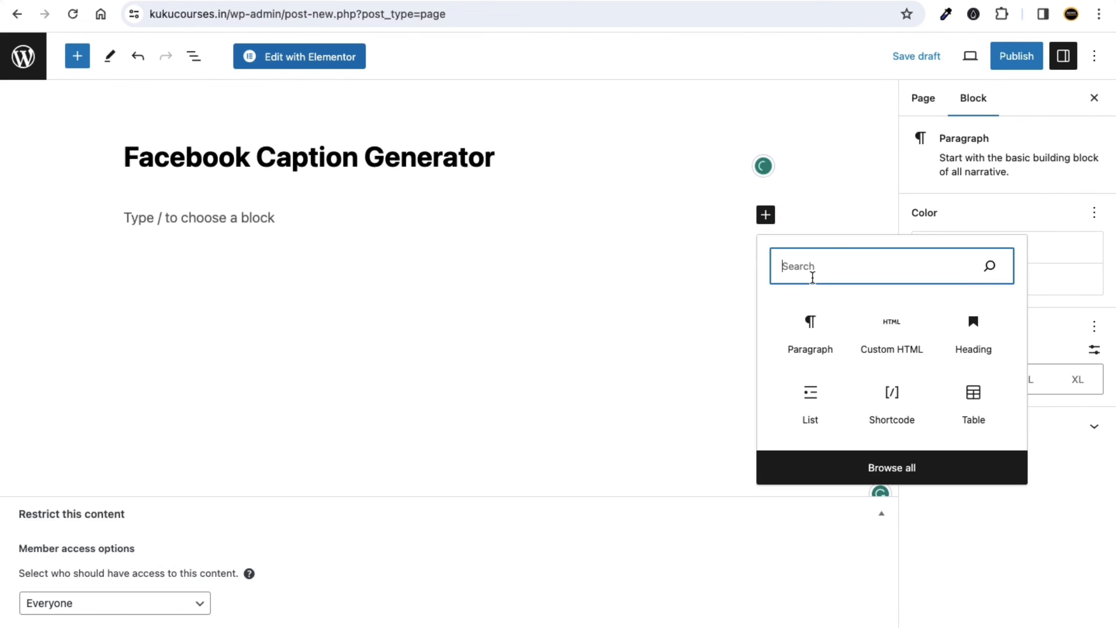
{"action": "type", "text": "html"}
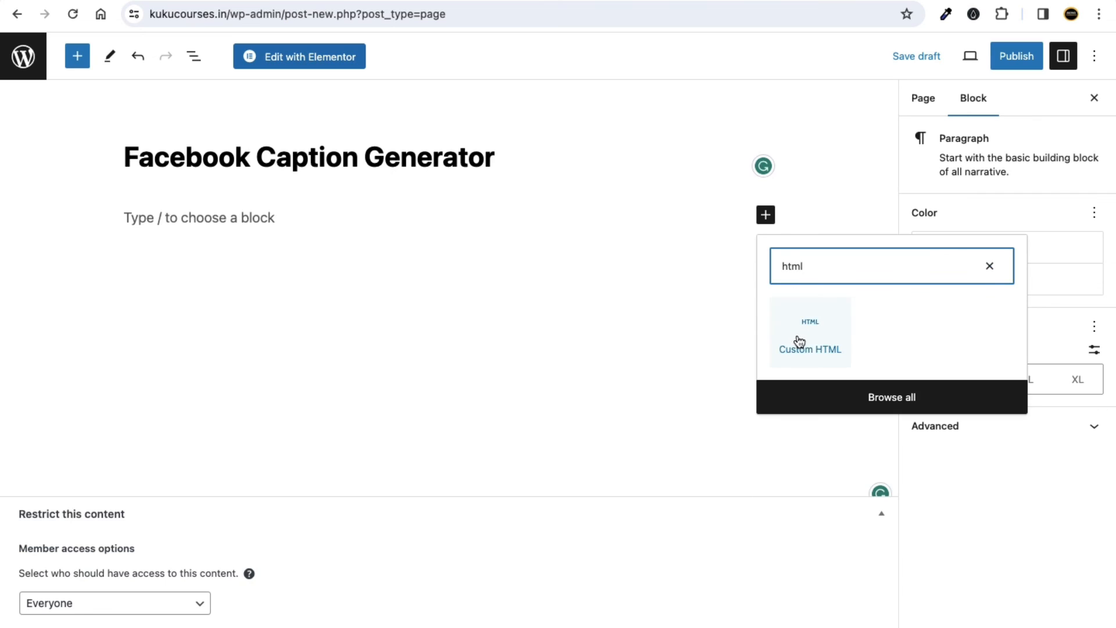
{"action": "left_click", "coordinate": [798, 335]}
{"action": "key", "text": "super+v"}
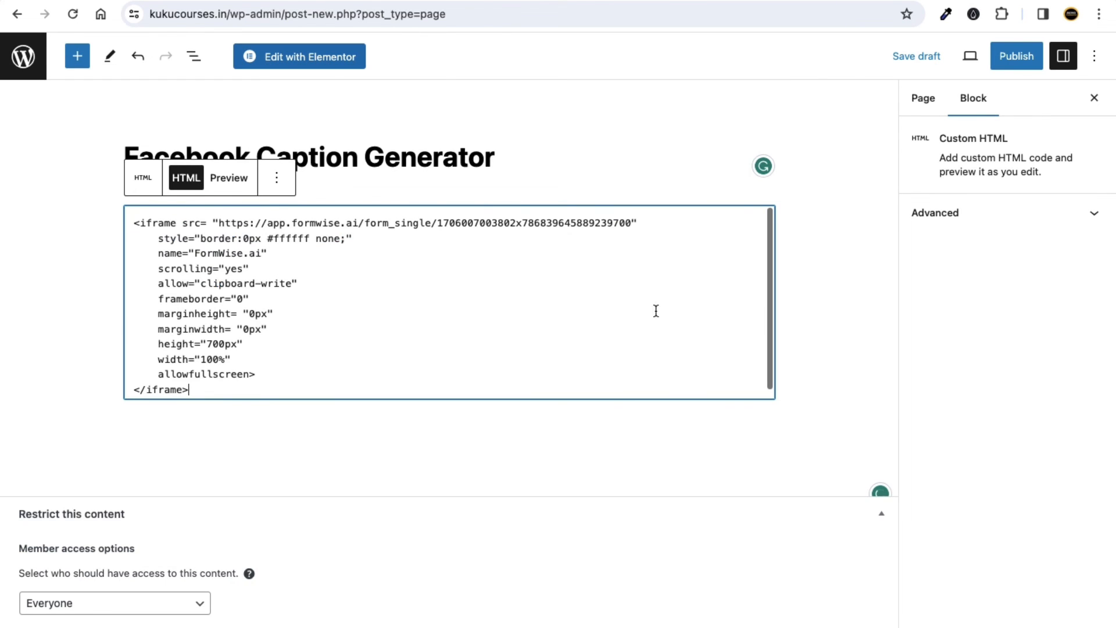
Publish the page and view the live page in a new tab.
{"action": "left_click", "coordinate": [1017, 56]}
{"action": "left_click", "coordinate": [932, 65]}
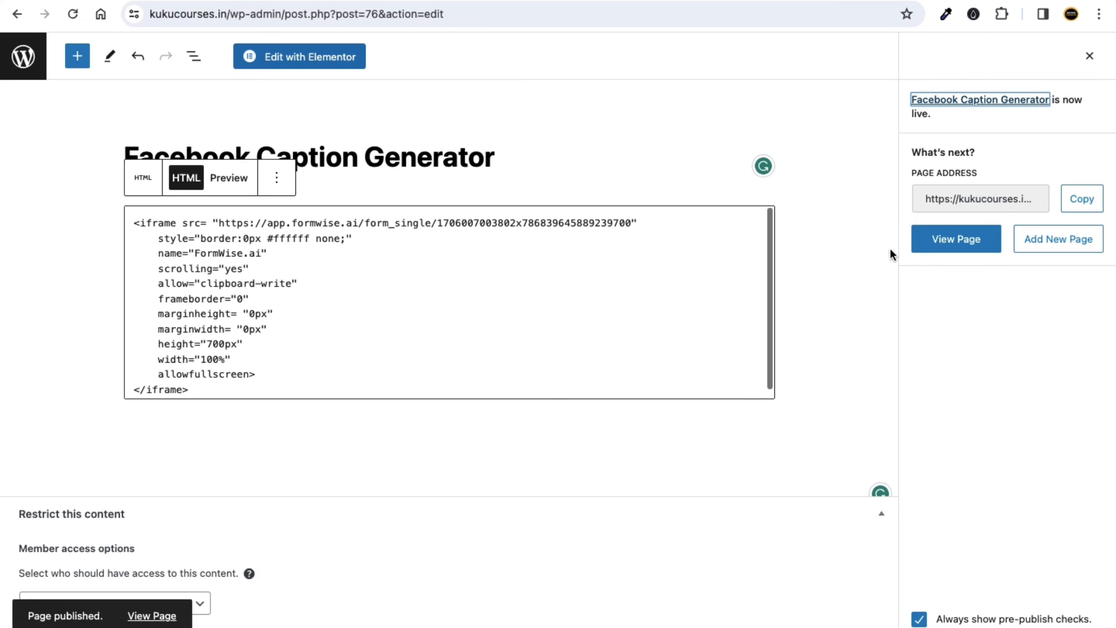
{"action": "right_click", "coordinate": [927, 240]}
{"action": "left_click", "coordinate": [901, 249]}
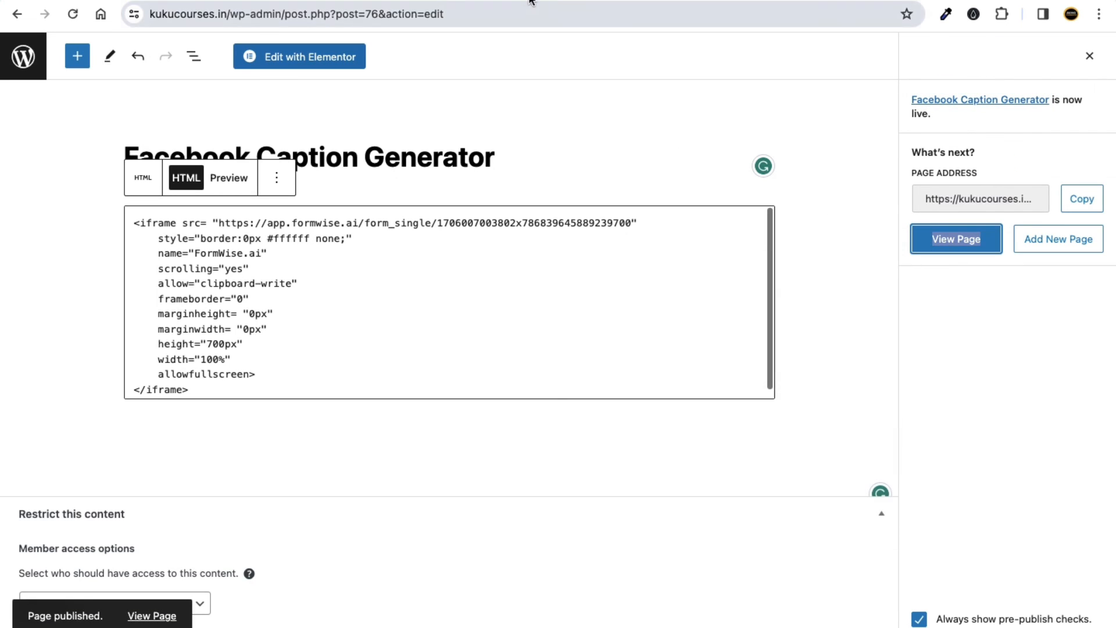
{"action": "left_click", "coordinate": [525, 0]}
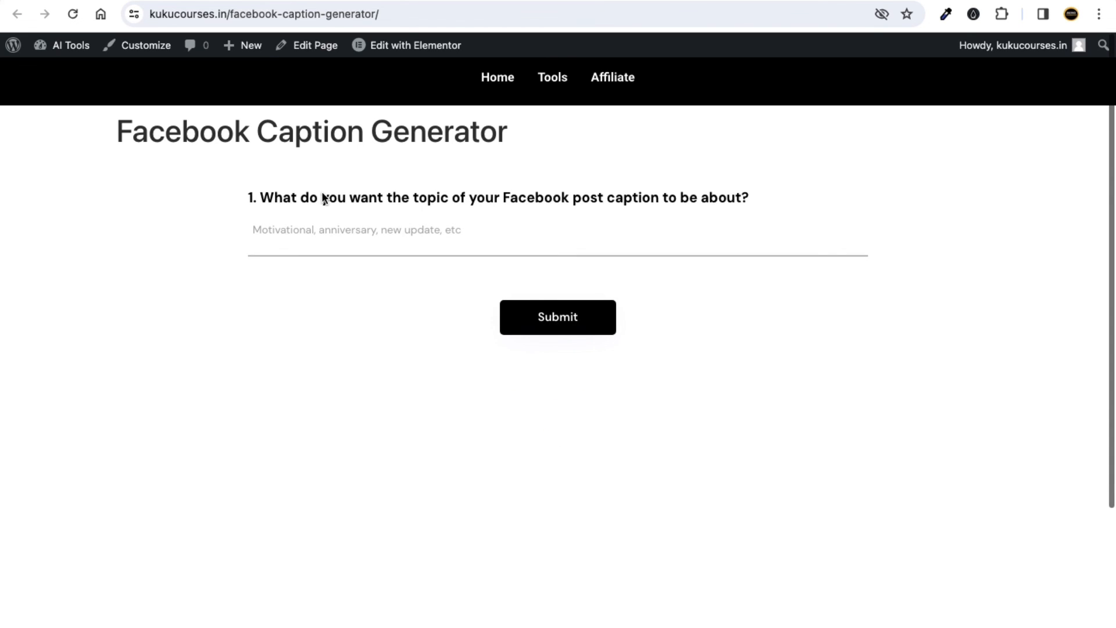
On the live page, place the cursor in the embedded form's Facebook caption topic field.
{"action": "left_click", "coordinate": [334, 229]}
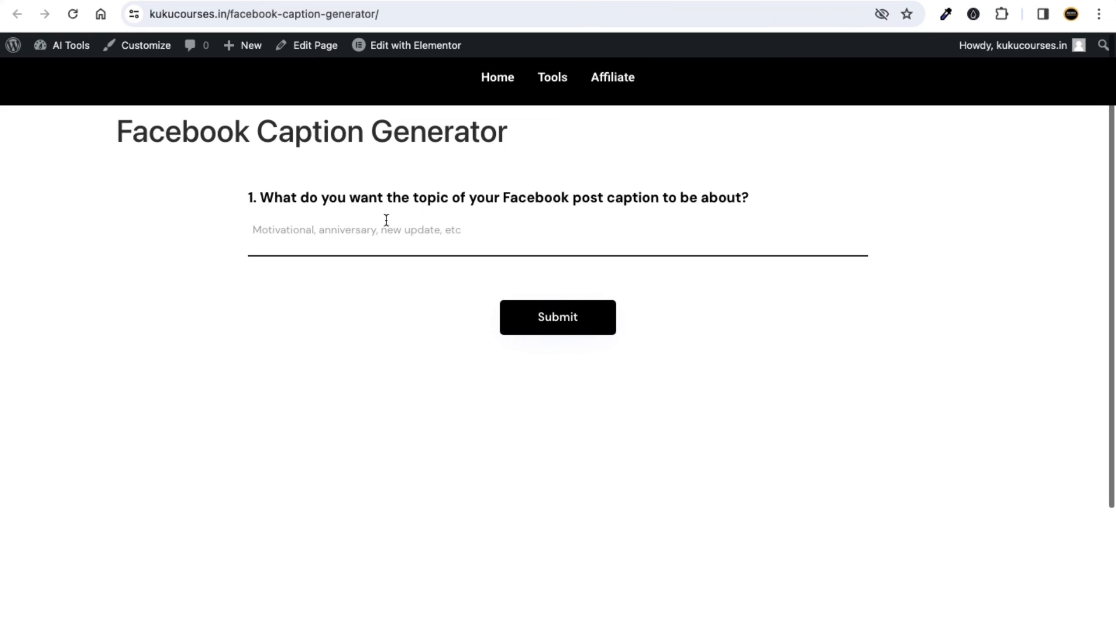
Back in FormWise, close the embed code window and start creating a new tool.
{"action": "left_click", "coordinate": [182, 1]}
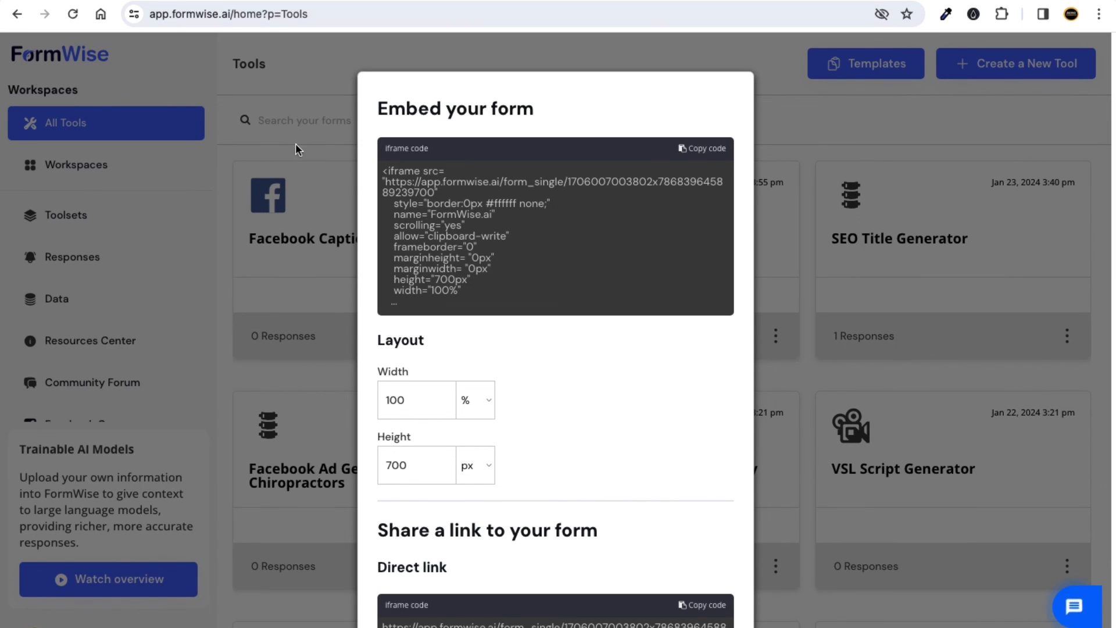
{"action": "left_click", "coordinate": [281, 114]}
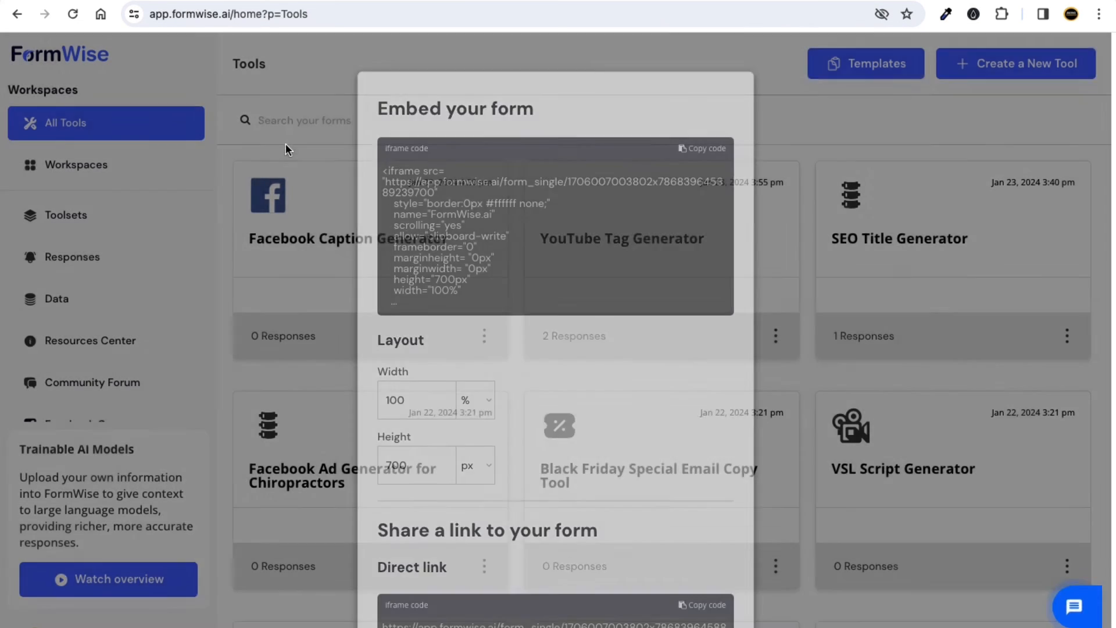
{"action": "left_click", "coordinate": [1003, 75]}
{"action": "left_click", "coordinate": [564, 294]}
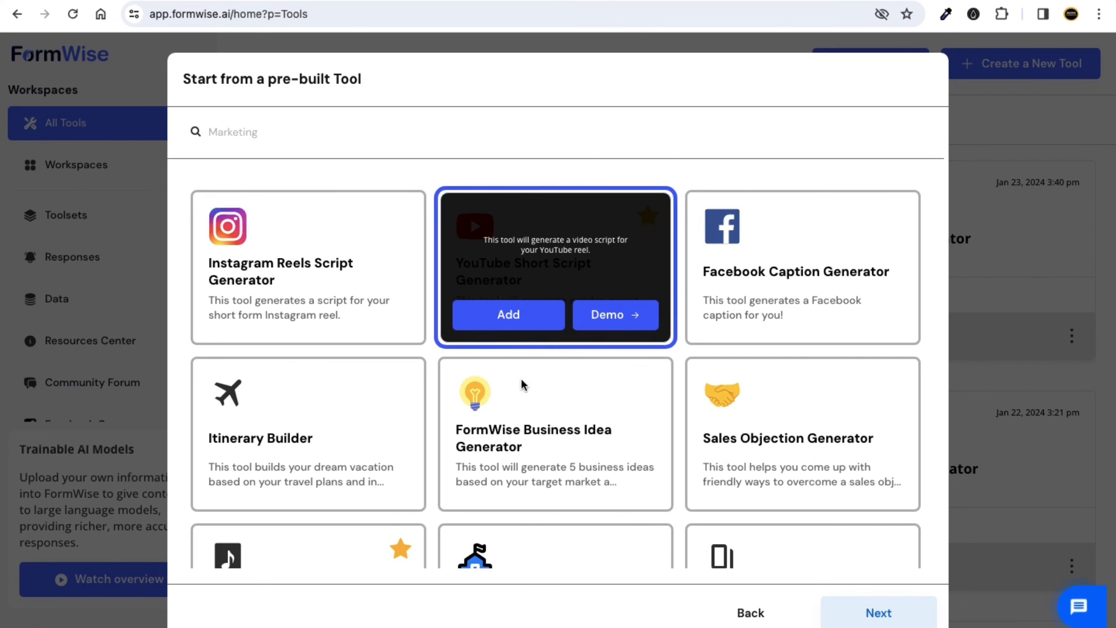
{"action": "left_click", "coordinate": [750, 612]}
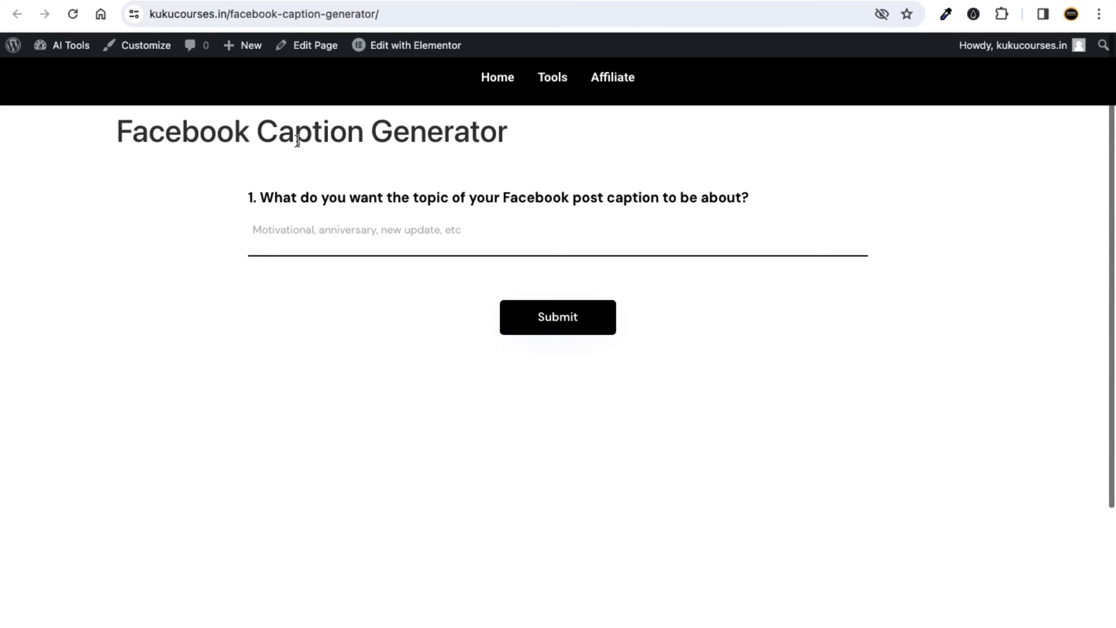
Open the pre-built tool gallery and search templates for 'faceboo'.
{"action": "left_click", "coordinate": [385, 1]}
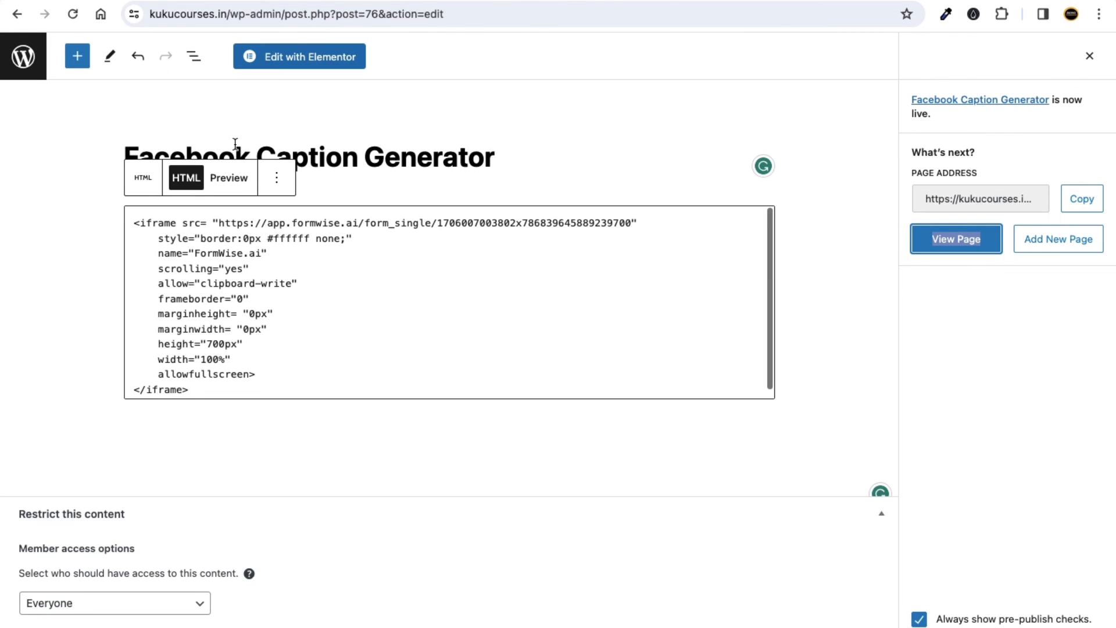
{"action": "left_click", "coordinate": [283, 1]}
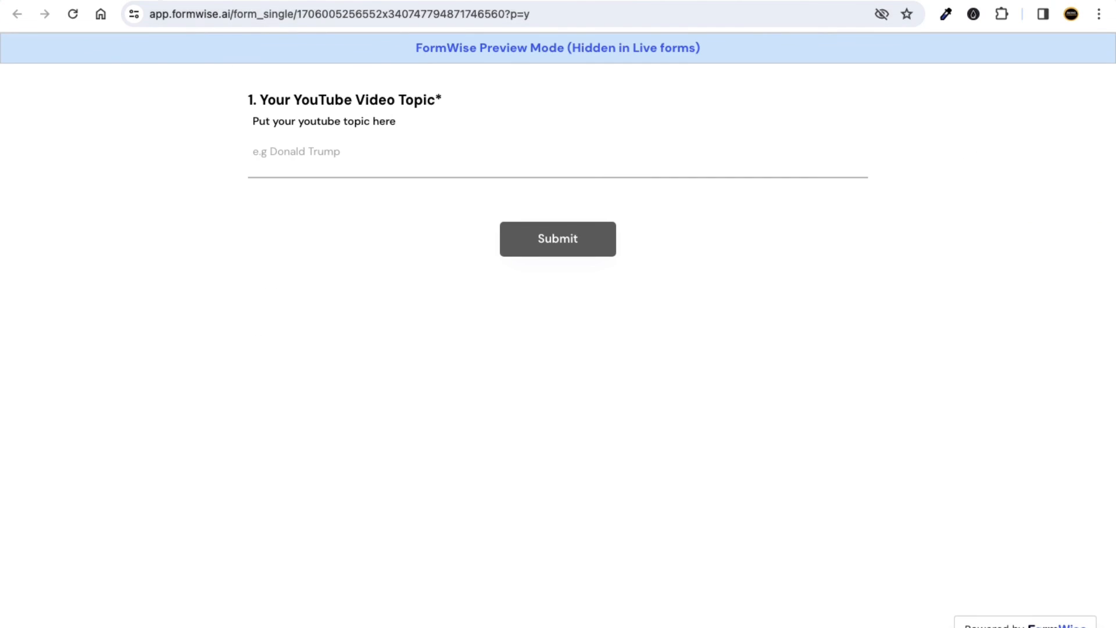
{"action": "left_click", "coordinate": [173, 1]}
{"action": "left_click", "coordinate": [536, 301]}
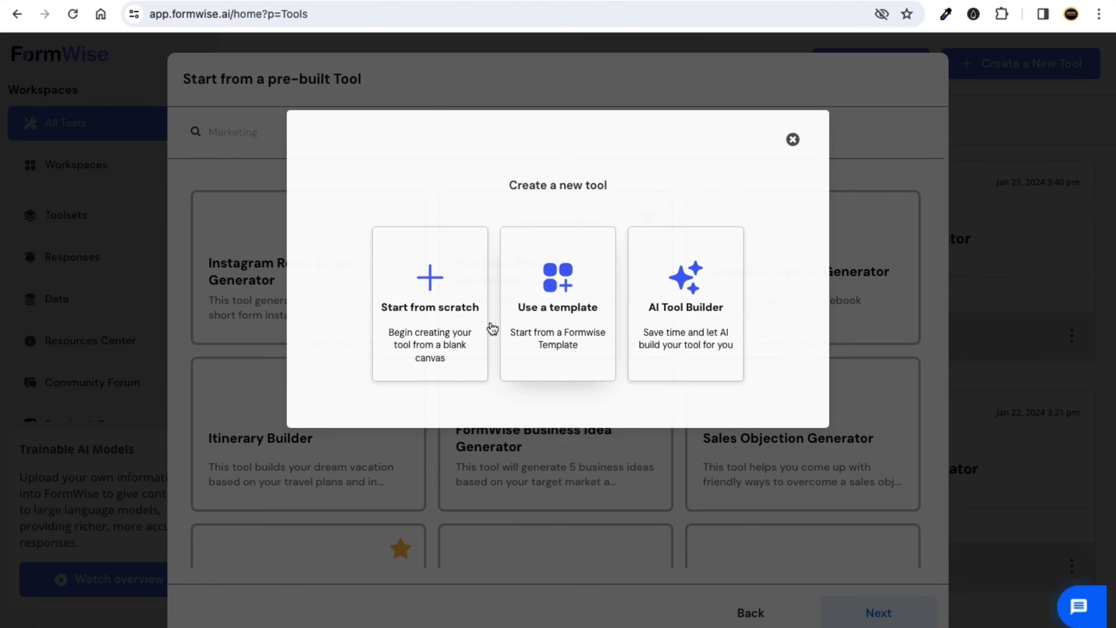
{"action": "left_click", "coordinate": [295, 137]}
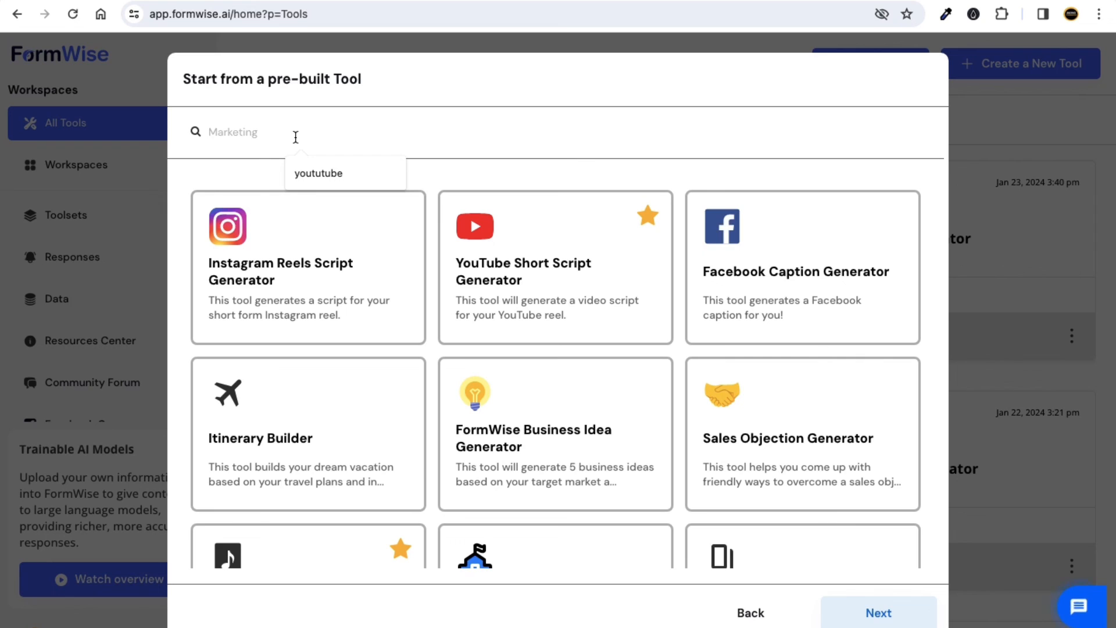
{"action": "type", "text": "f"}
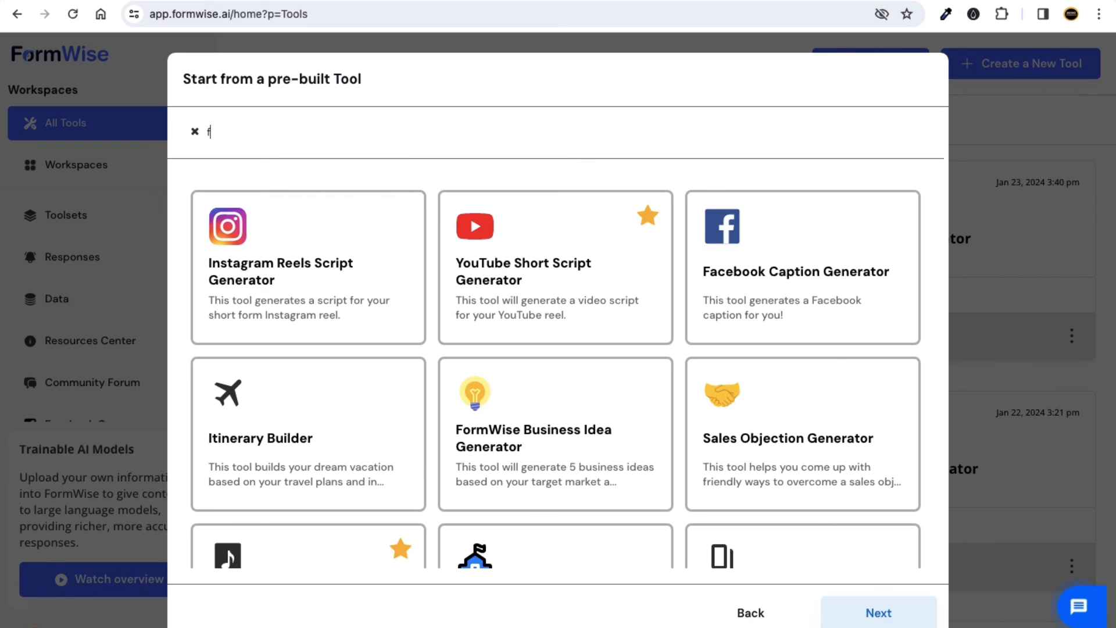
{"action": "type", "text": "aceboo"}
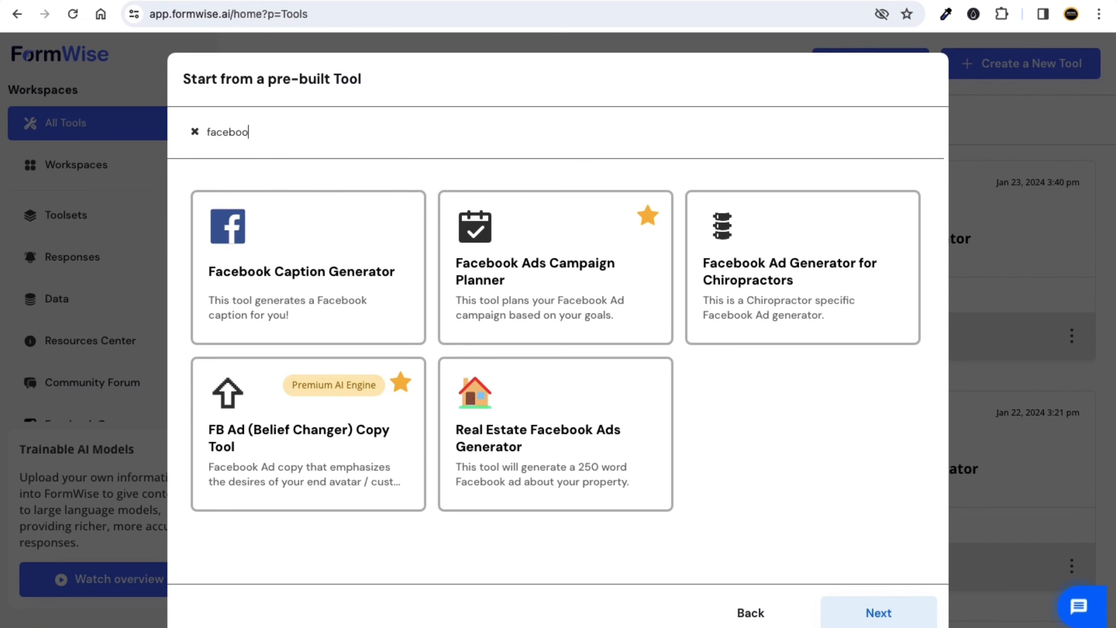
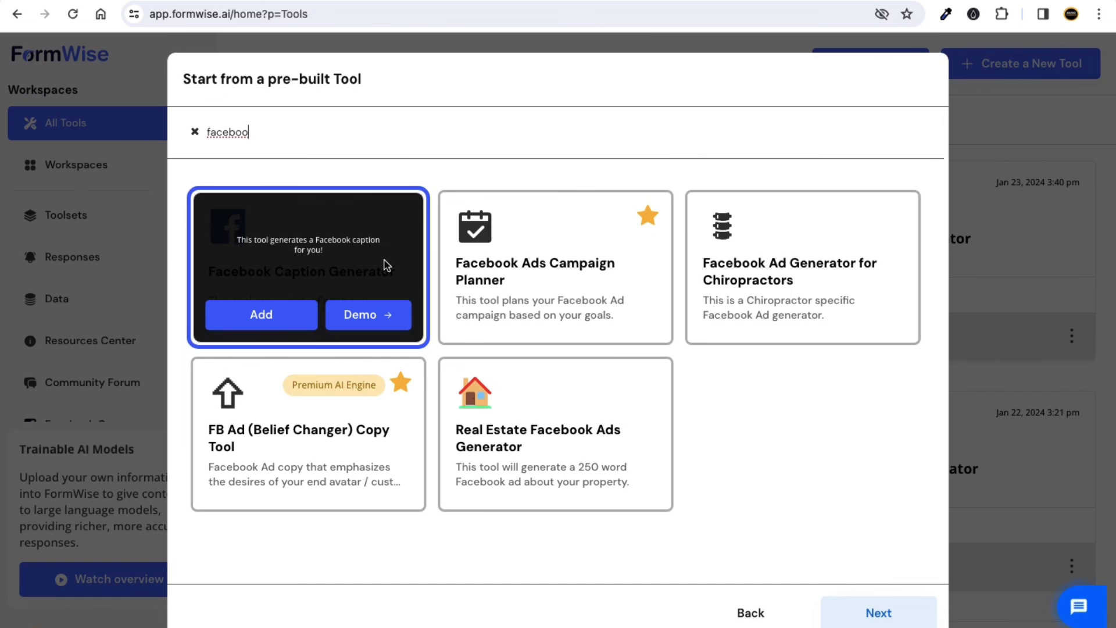
Dismiss the pre-built tool picker without choosing a template.
{"action": "left_click", "coordinate": [81, 56]}
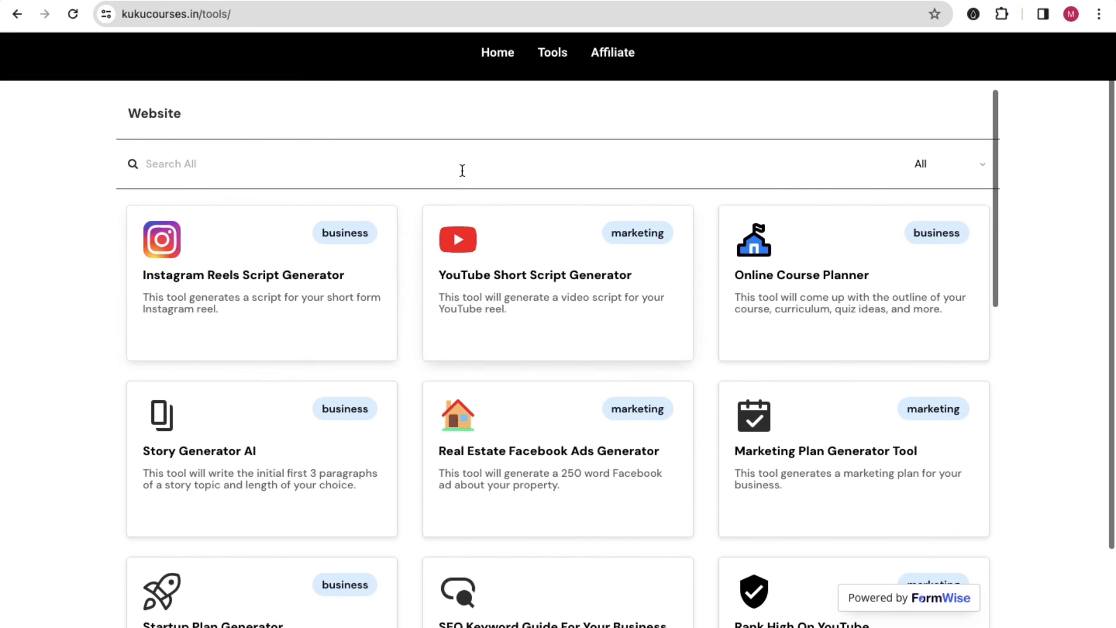
Filter the kukucourses.in tools grid by 'youtube' and open the YouTube Short Script Generator.
{"action": "scroll", "coordinate": [562, 324], "scroll_direction": "down", "scroll_amount": 4}
{"action": "scroll", "coordinate": [562, 324], "scroll_direction": "up", "scroll_amount": 4}
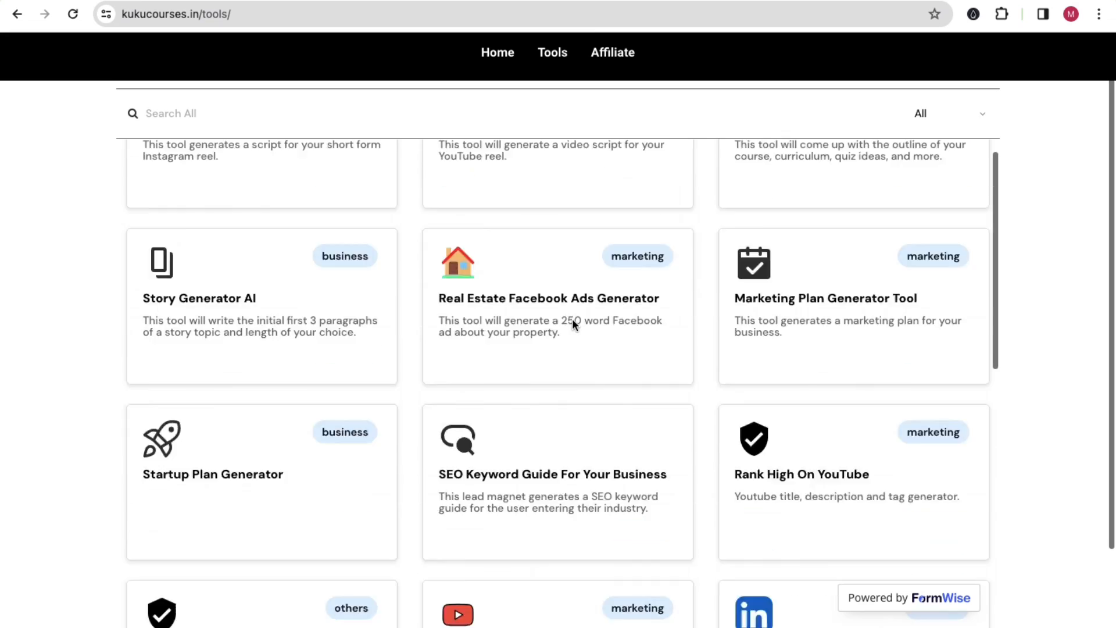
{"action": "left_click", "coordinate": [212, 163]}
{"action": "type", "text": "youtube"}
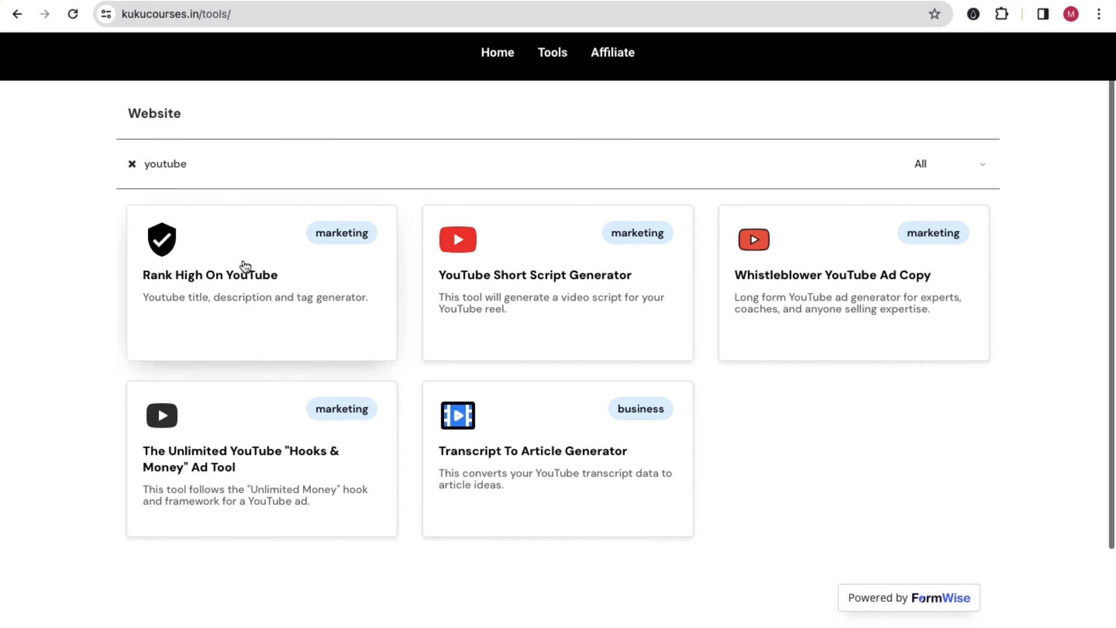
{"action": "left_click", "coordinate": [535, 278]}
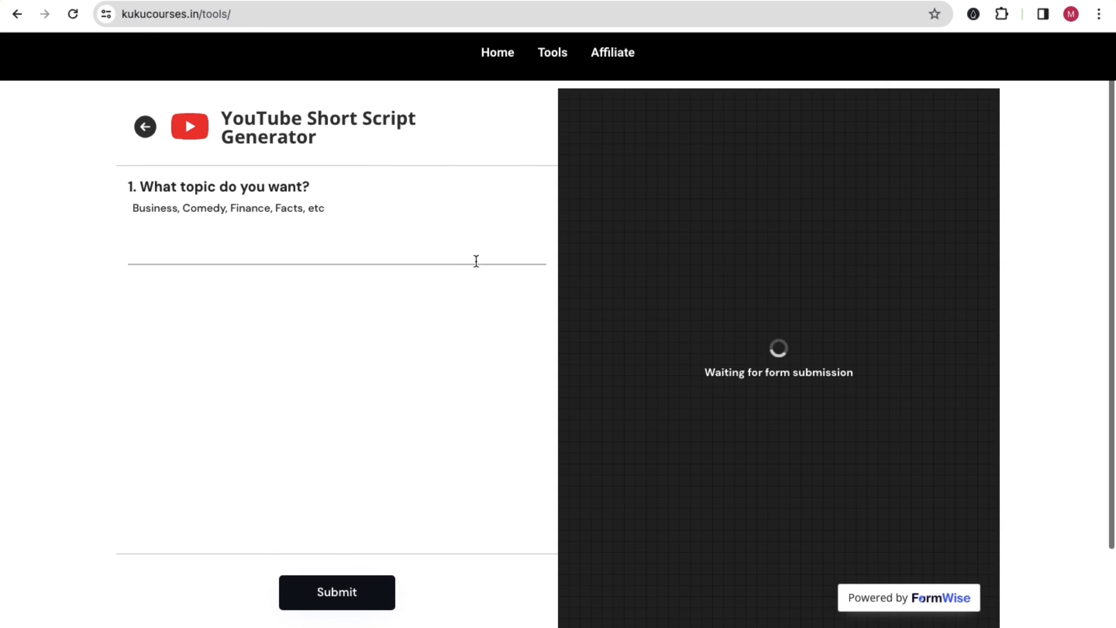
Generate a YouTube Short script for 'stock market in india', then return to the full tools list.
{"action": "left_click", "coordinate": [198, 246]}
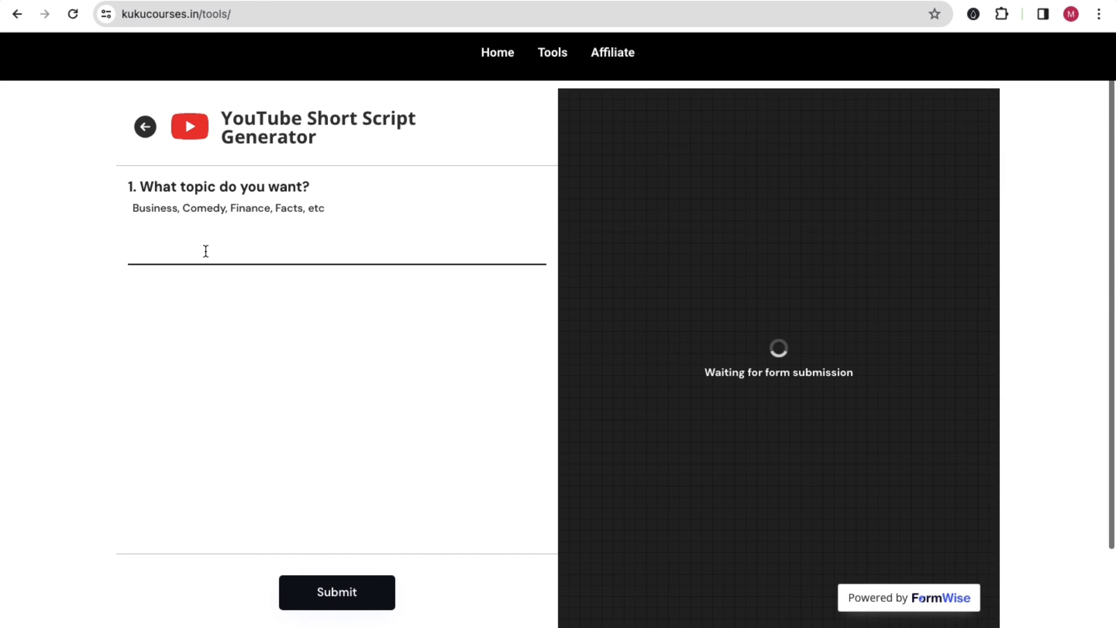
{"action": "type", "text": "stock market in india"}
{"action": "left_click", "coordinate": [214, 325]}
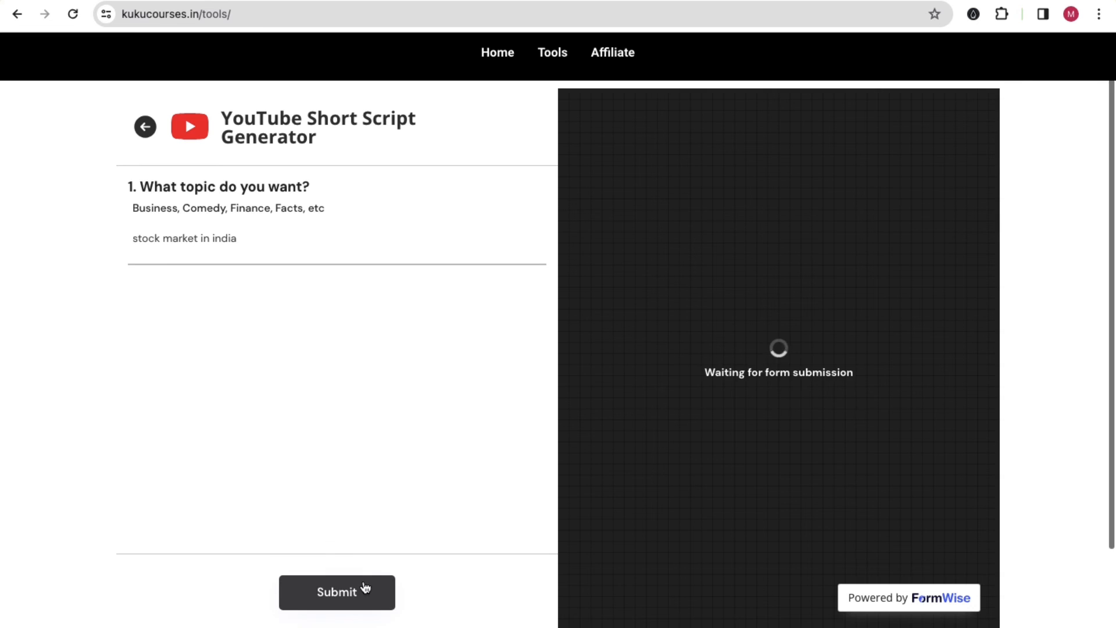
{"action": "left_click", "coordinate": [365, 589]}
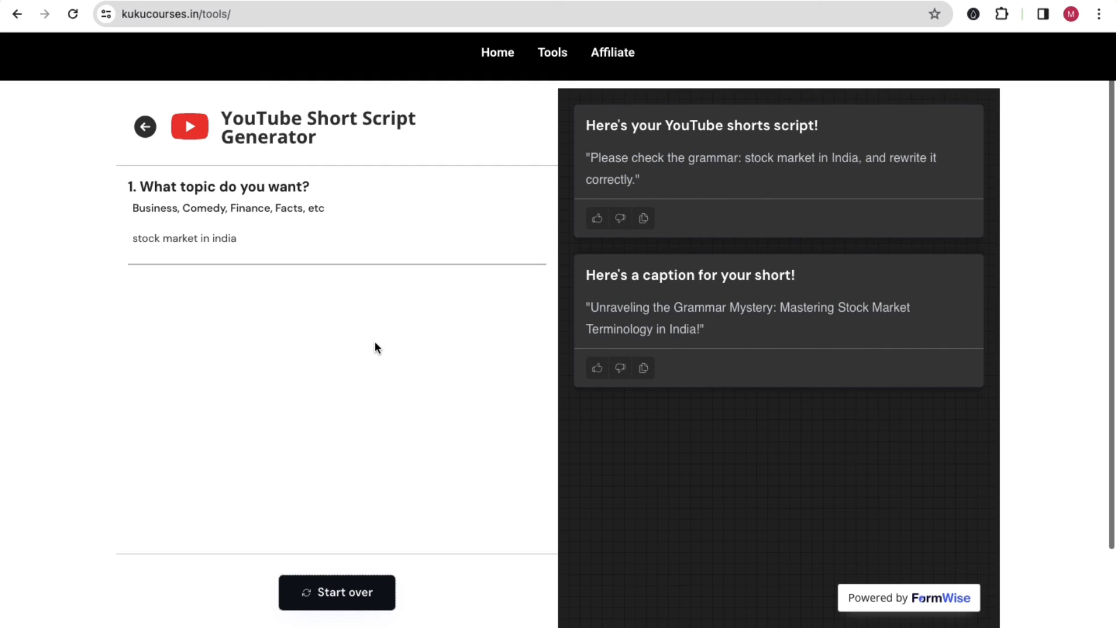
{"action": "left_click", "coordinate": [557, 53]}
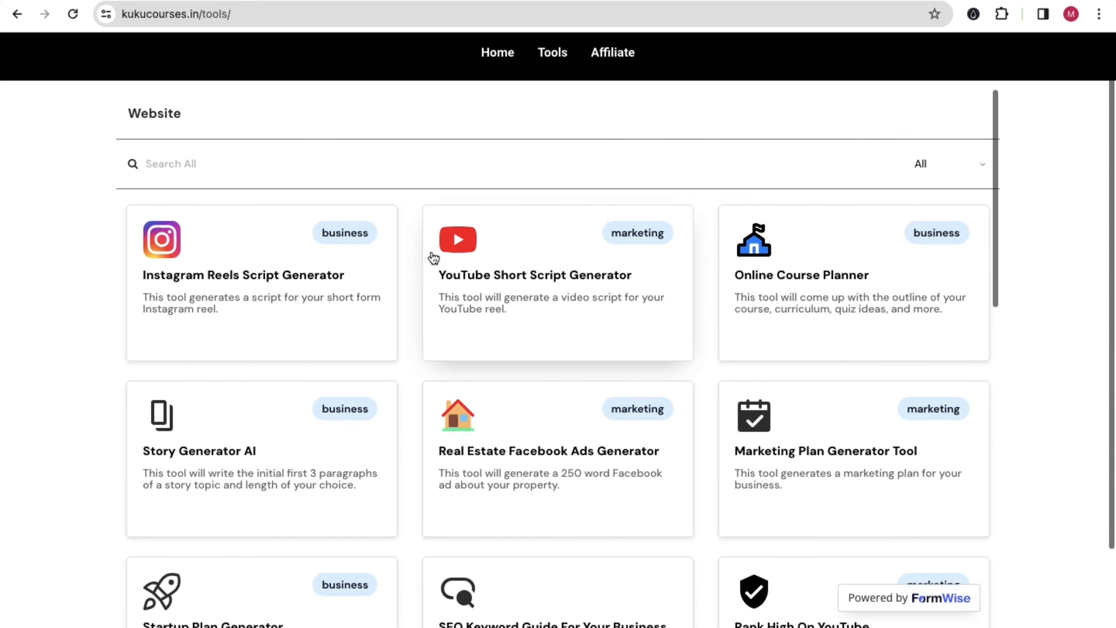
In the logged-out browser, open the Tools page showing the log-in-or-sign-up prompt.
{"action": "scroll", "coordinate": [414, 228], "scroll_direction": "down", "scroll_amount": 10}
{"action": "scroll", "coordinate": [414, 224], "scroll_direction": "down", "scroll_amount": 3}
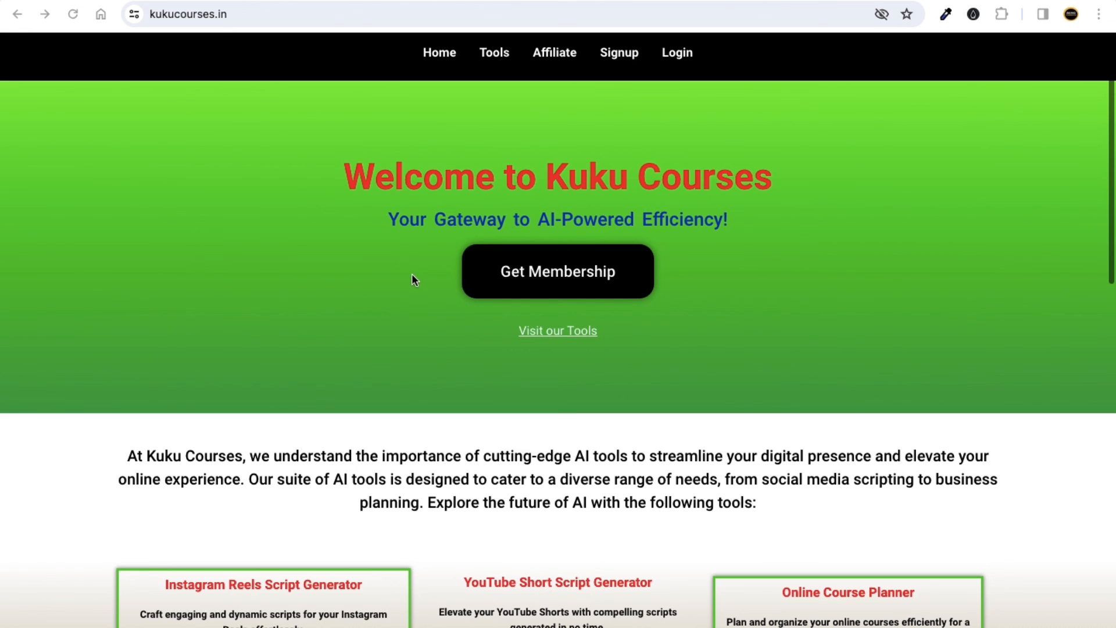
{"action": "scroll", "coordinate": [401, 290], "scroll_direction": "down", "scroll_amount": 15}
{"action": "scroll", "coordinate": [400, 290], "scroll_direction": "up", "scroll_amount": 14}
{"action": "scroll", "coordinate": [400, 288], "scroll_direction": "up", "scroll_amount": 2}
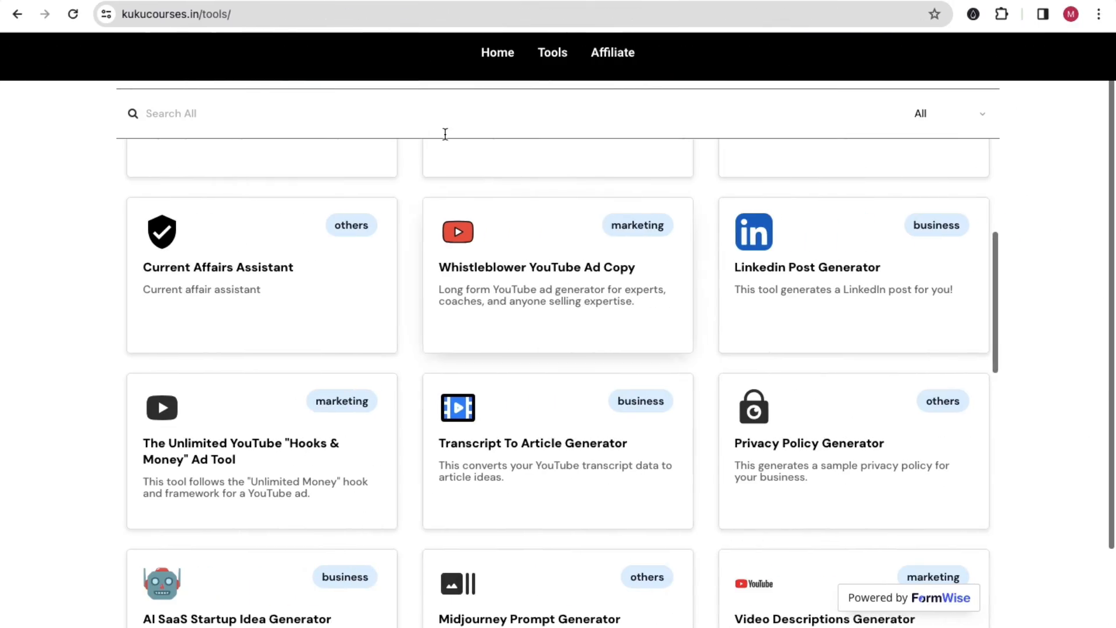
{"action": "scroll", "coordinate": [559, 104], "scroll_direction": "up", "scroll_amount": 5}
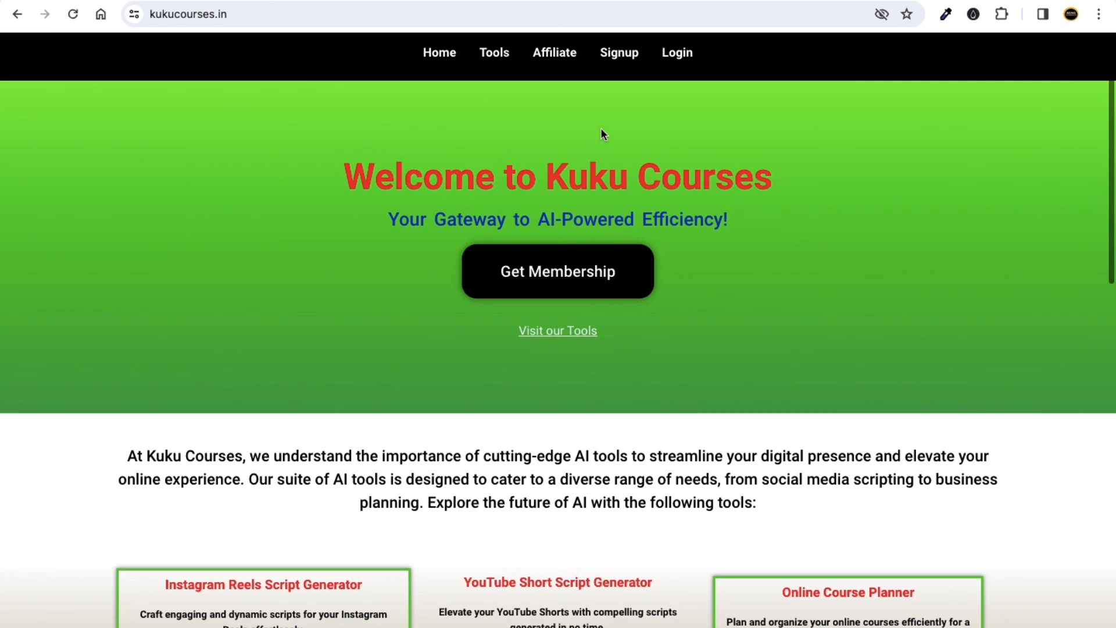
{"action": "left_click", "coordinate": [498, 56]}
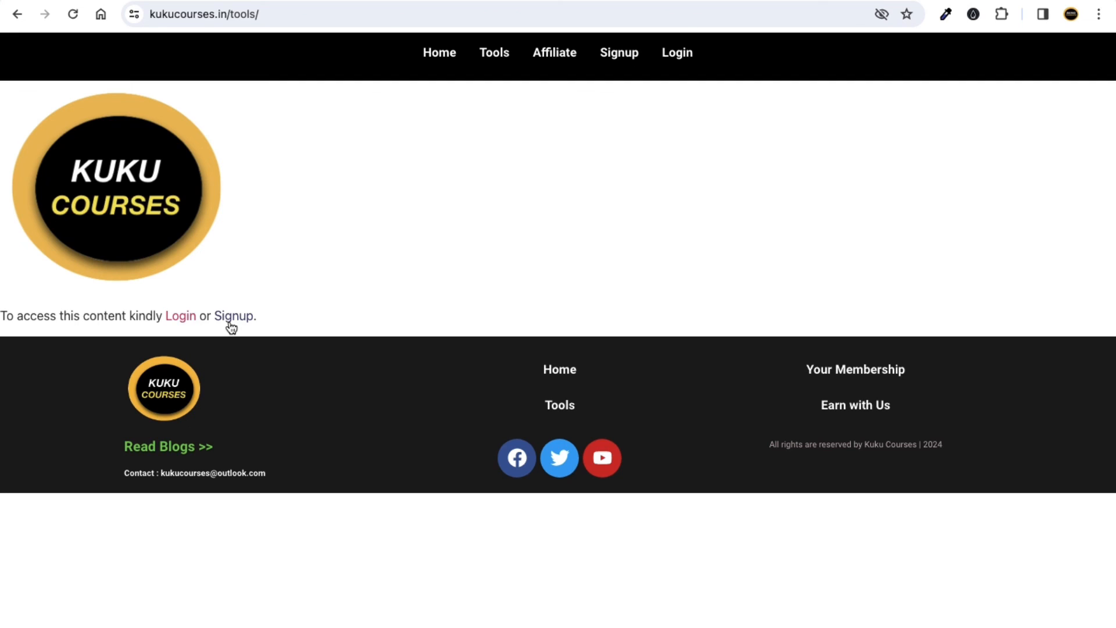
Compare with the logged-in browser's full tool grid, then return to the logged-out page.
{"action": "key", "text": "ctrl+Right"}
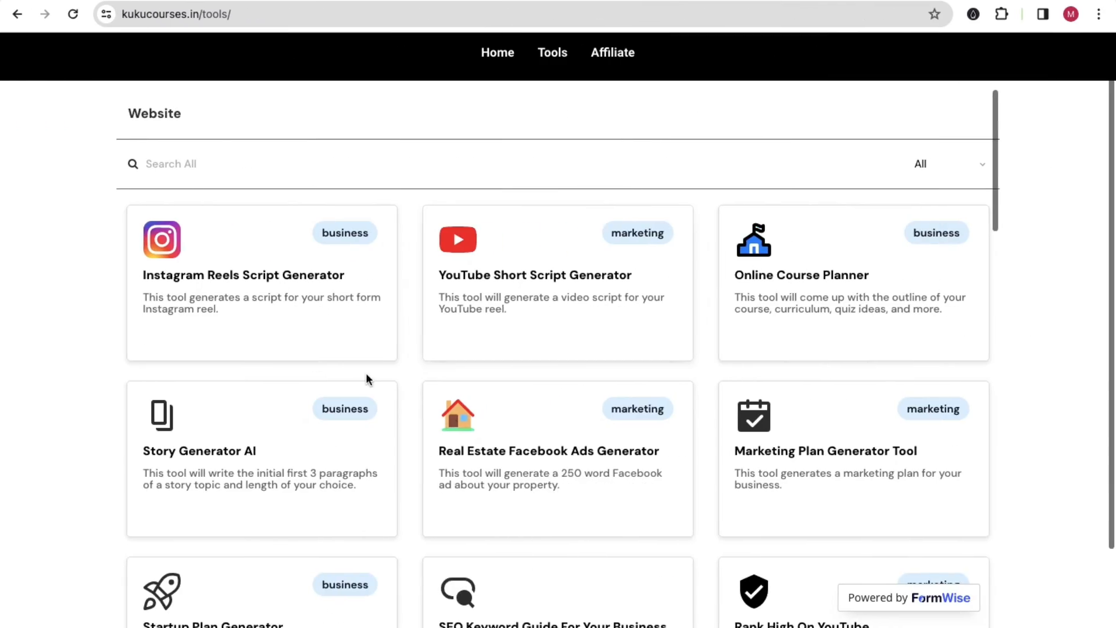
{"action": "scroll", "coordinate": [499, 271], "scroll_direction": "down", "scroll_amount": 20}
{"action": "scroll", "coordinate": [472, 285], "scroll_direction": "up", "scroll_amount": 11}
{"action": "scroll", "coordinate": [472, 284], "scroll_direction": "up", "scroll_amount": 5}
{"action": "key", "text": "ctrl+Left"}
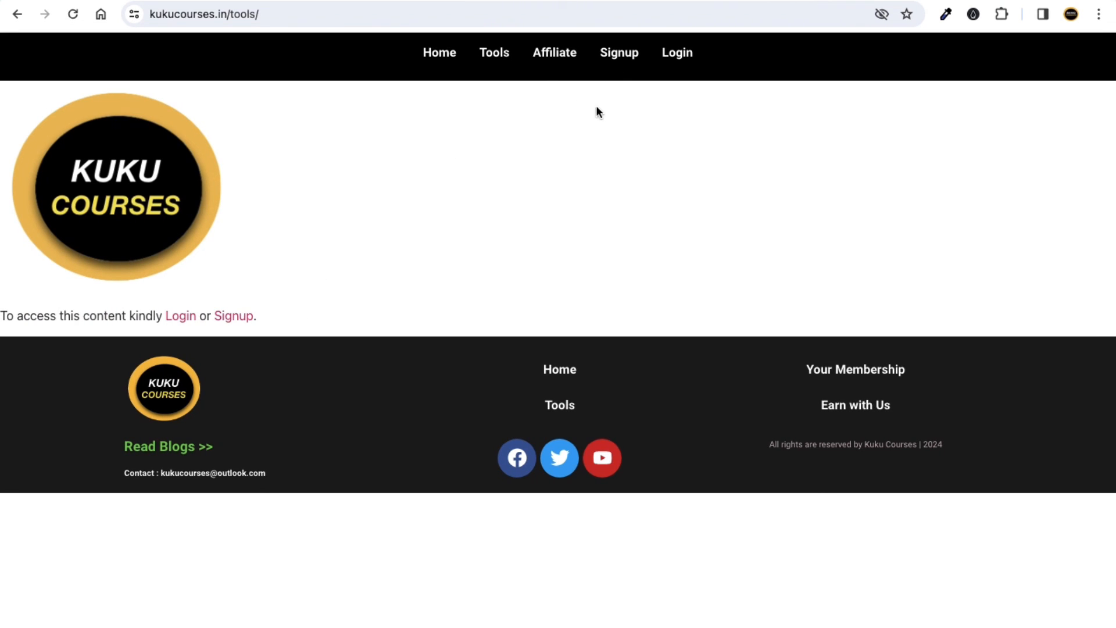
Open the Signup form and review its Monthly $23.00 and Yearly $250.00 membership levels and payment fields.
{"action": "left_click", "coordinate": [234, 317]}
{"action": "scroll", "coordinate": [333, 315], "scroll_direction": "down", "scroll_amount": 8}
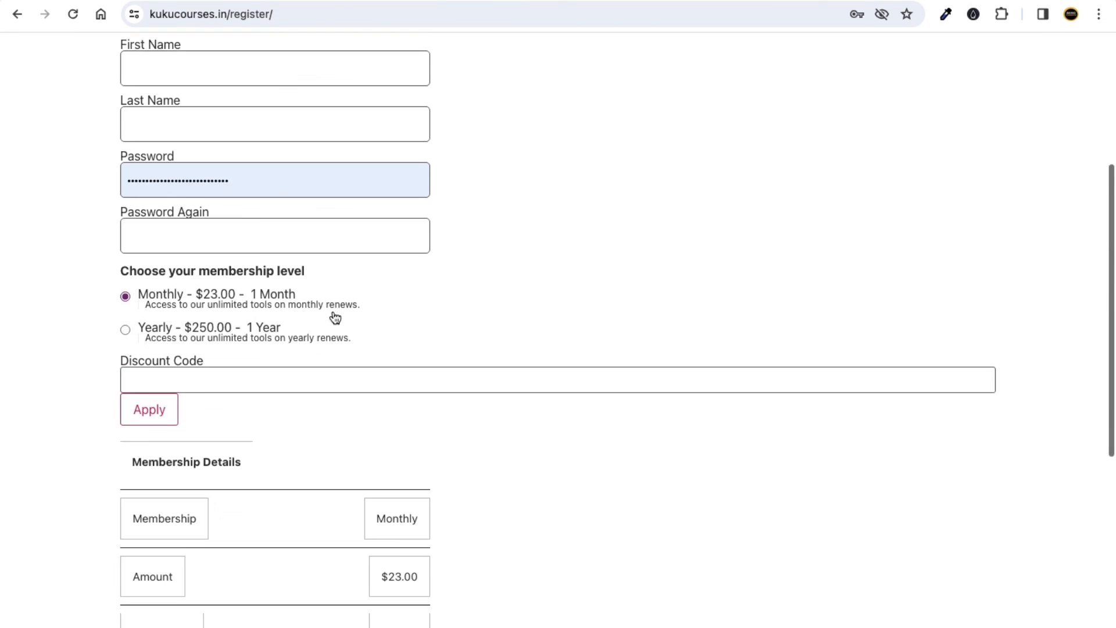
{"action": "scroll", "coordinate": [363, 330], "scroll_direction": "down", "scroll_amount": 2}
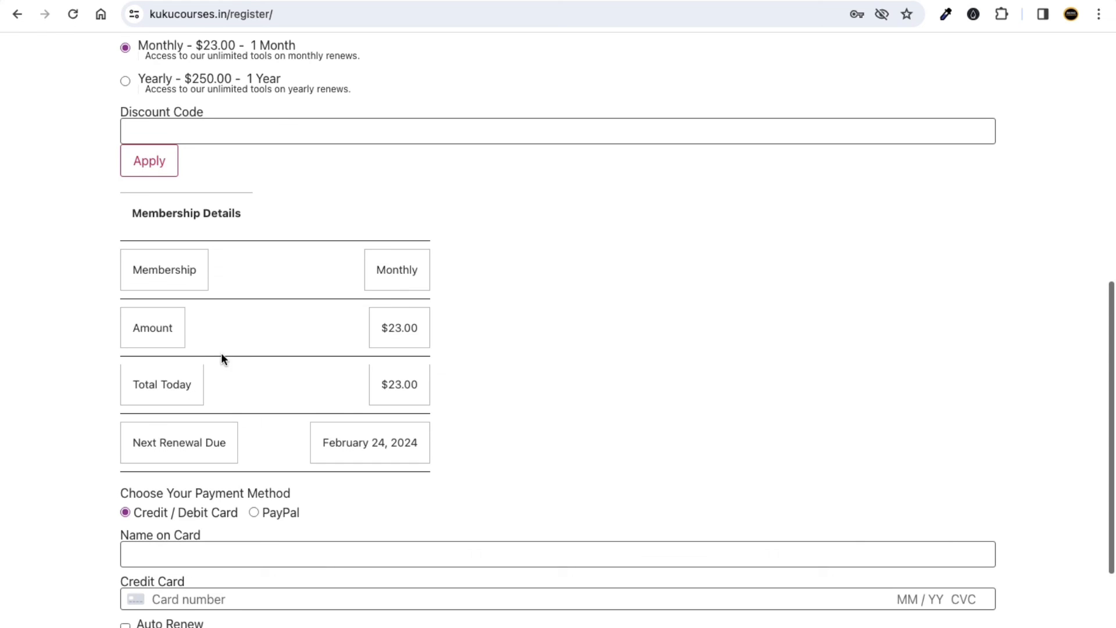
{"action": "scroll", "coordinate": [256, 303], "scroll_direction": "up", "scroll_amount": 3}
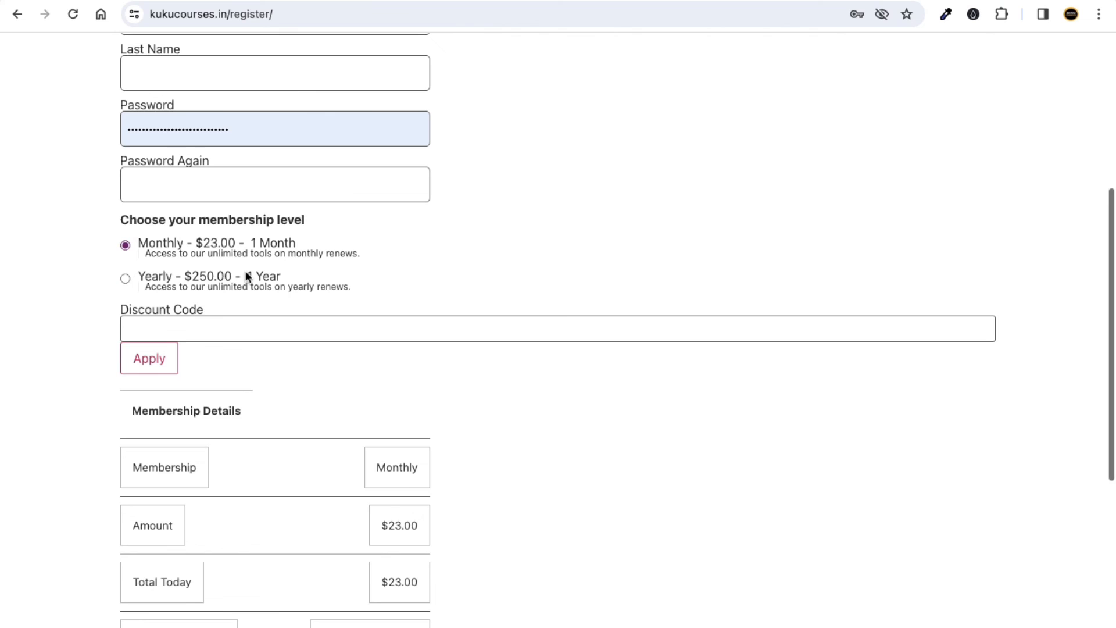
{"action": "scroll", "coordinate": [290, 289], "scroll_direction": "down", "scroll_amount": 2}
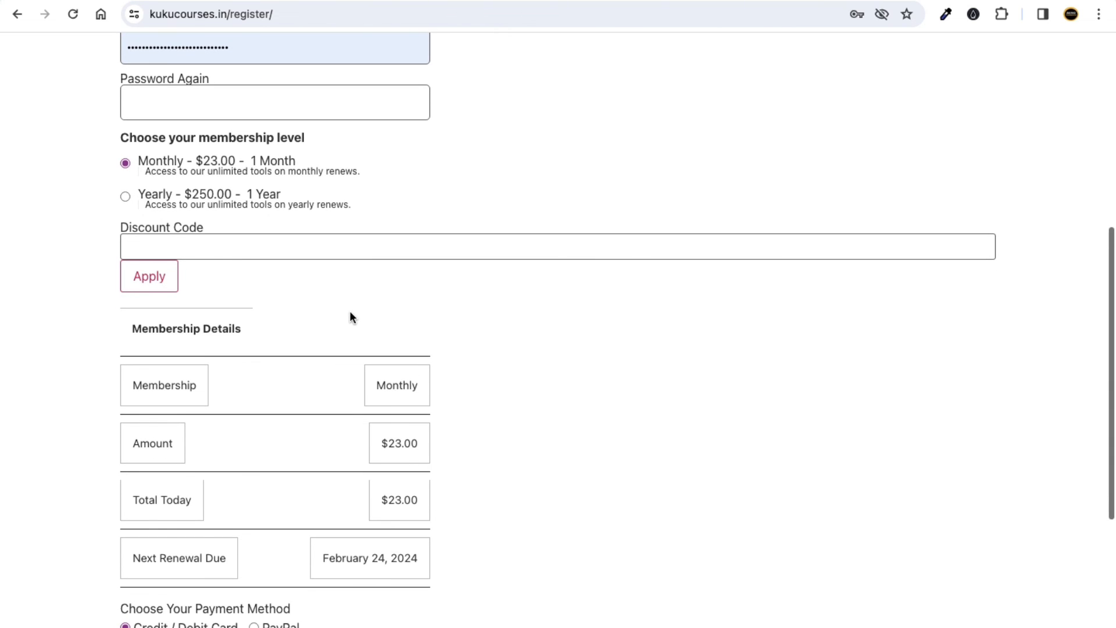
{"action": "scroll", "coordinate": [349, 314], "scroll_direction": "down", "scroll_amount": 2}
{"action": "scroll", "coordinate": [354, 314], "scroll_direction": "down", "scroll_amount": 2}
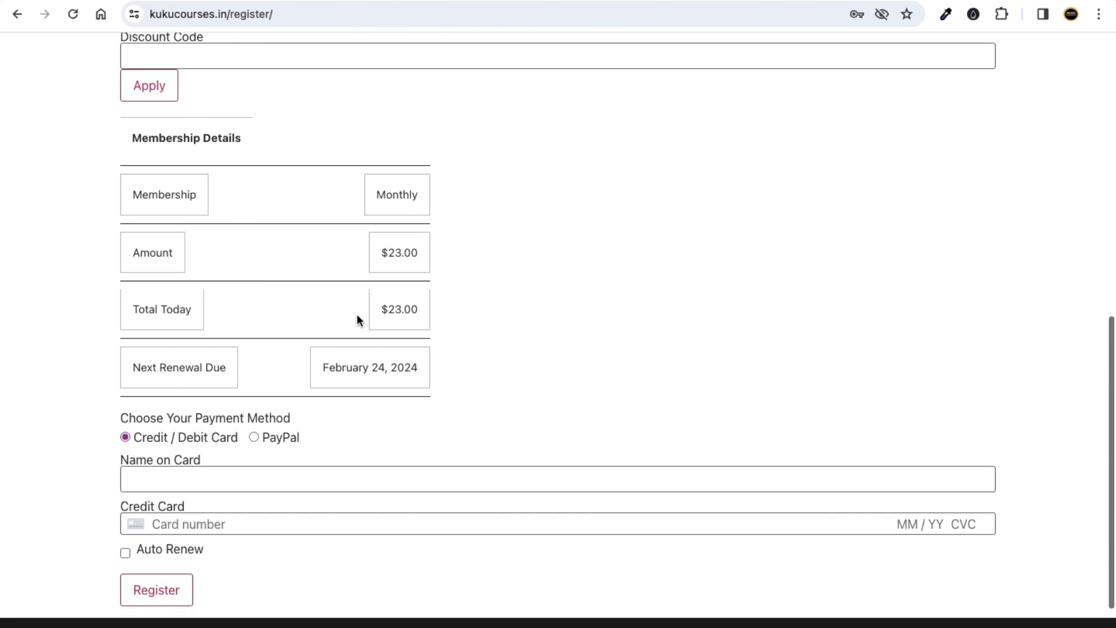
{"action": "scroll", "coordinate": [381, 327], "scroll_direction": "down", "scroll_amount": 2}
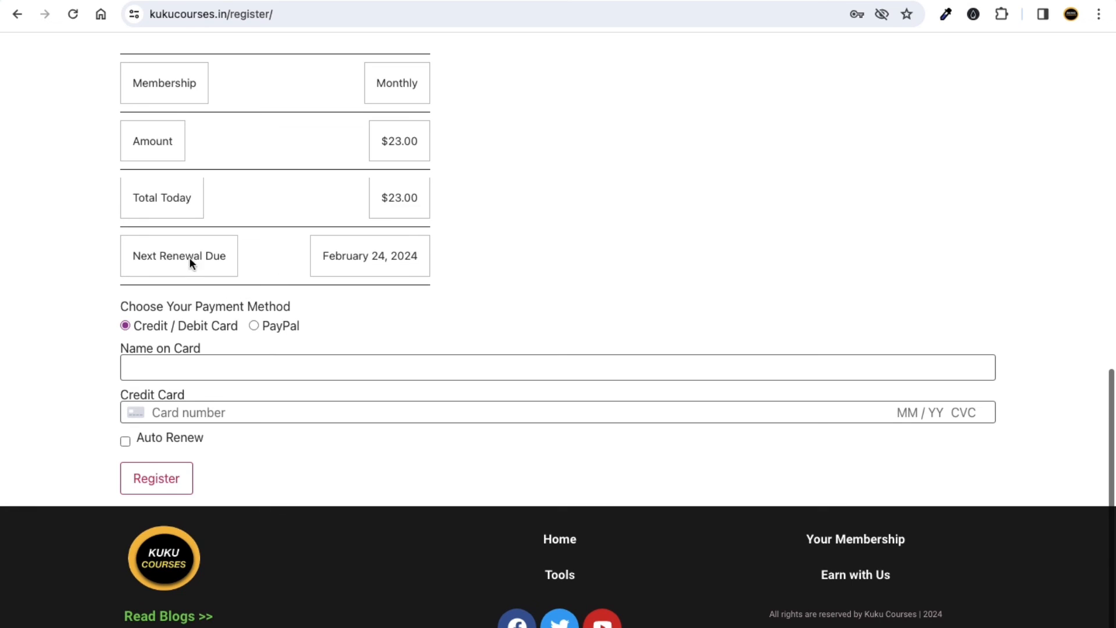
{"action": "scroll", "coordinate": [276, 186], "scroll_direction": "up", "scroll_amount": 2}
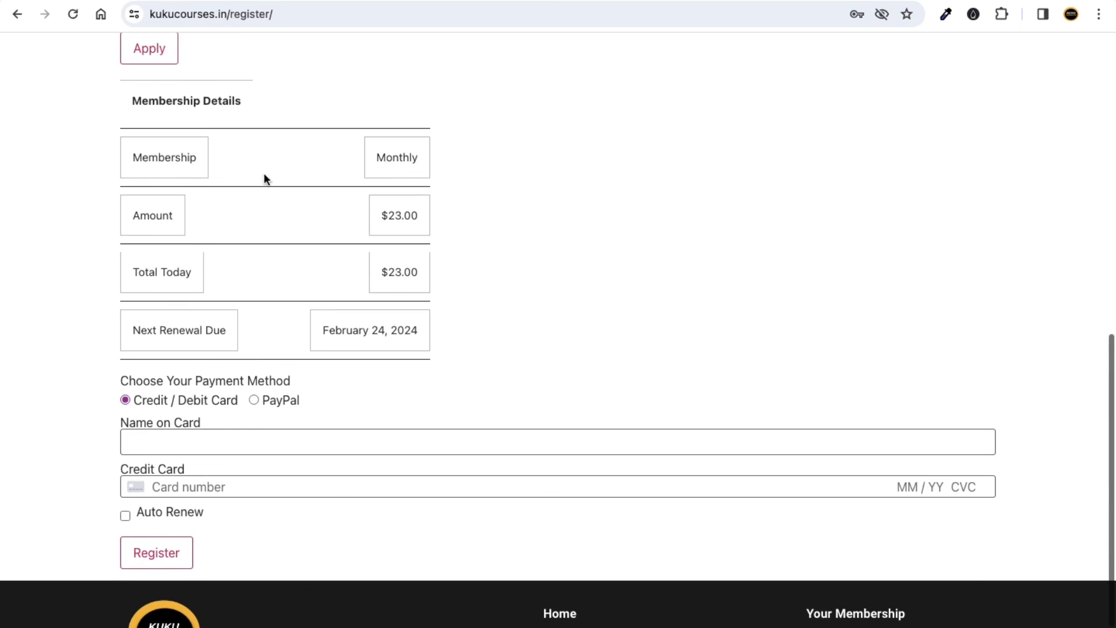
{"action": "scroll", "coordinate": [326, 317], "scroll_direction": "down", "scroll_amount": 2}
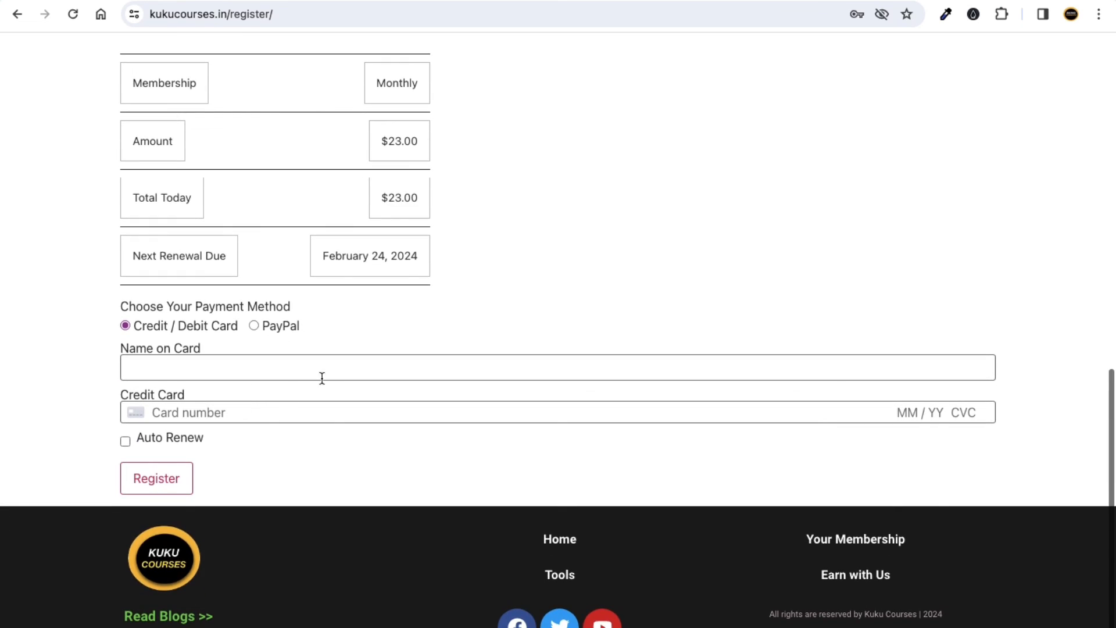
{"action": "scroll", "coordinate": [622, 443], "scroll_direction": "up", "scroll_amount": 4}
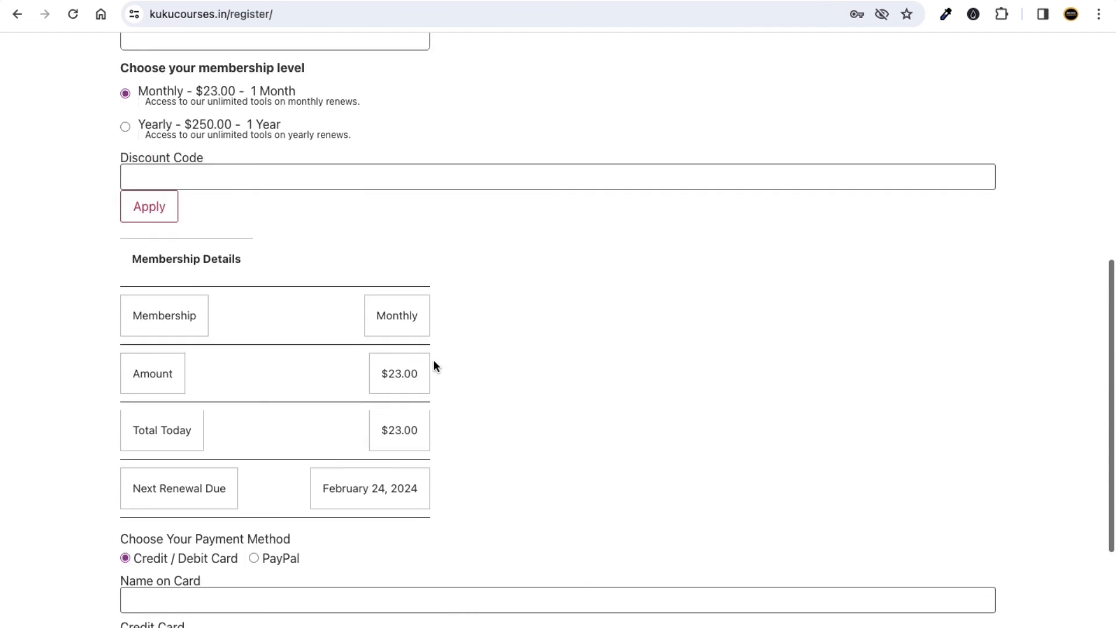
{"action": "scroll", "coordinate": [435, 366], "scroll_direction": "up", "scroll_amount": 8}
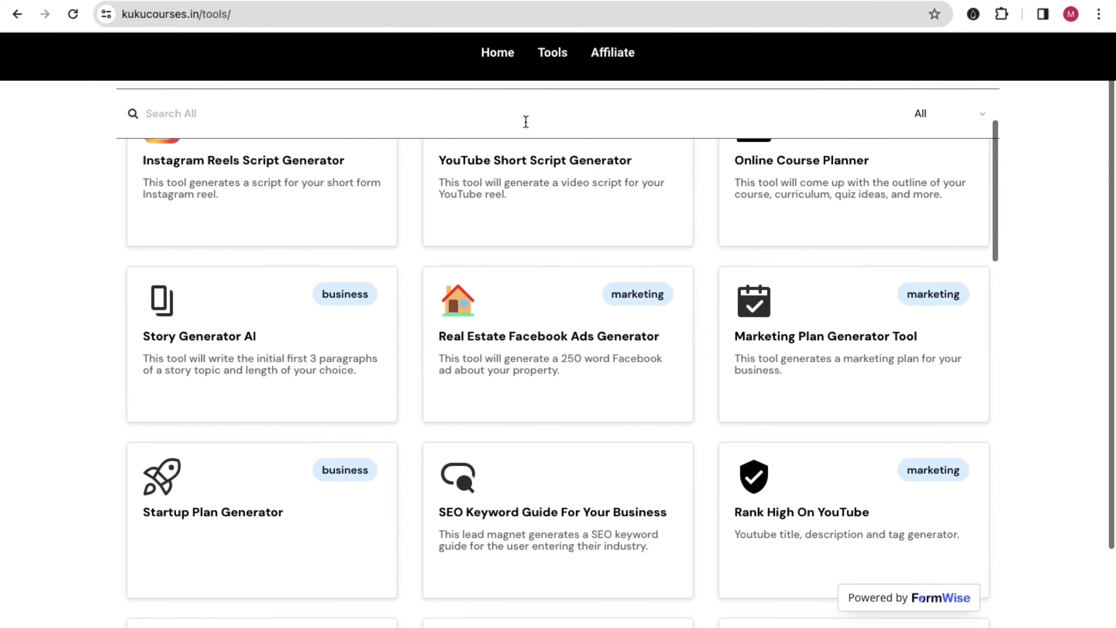
{"action": "scroll", "coordinate": [419, 223], "scroll_direction": "up", "scroll_amount": 2}
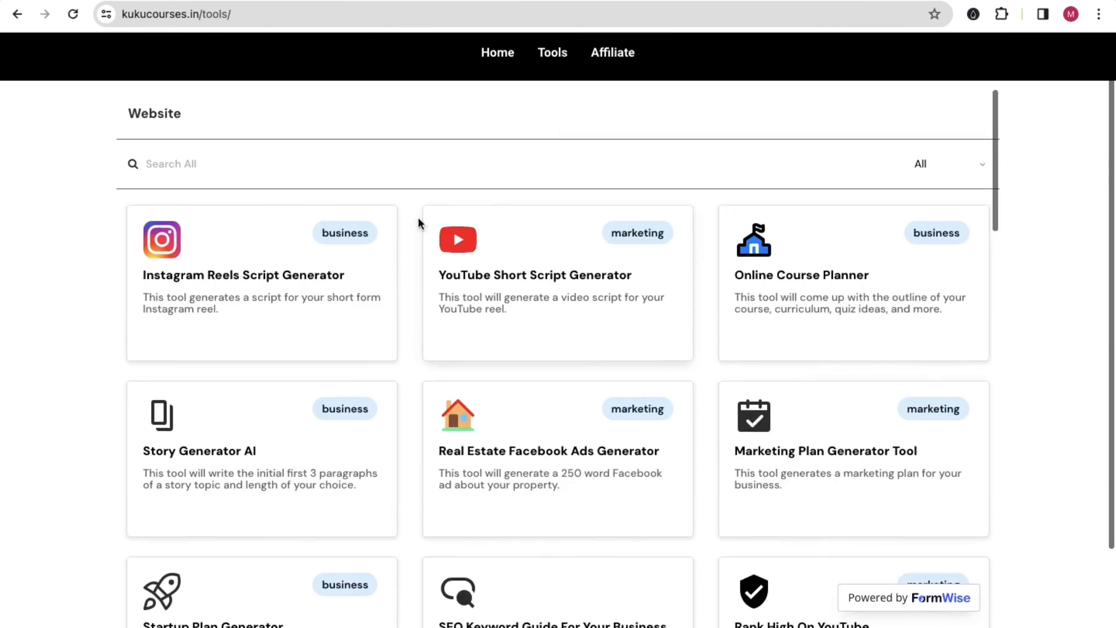
{"action": "left_click", "coordinate": [553, 53]}
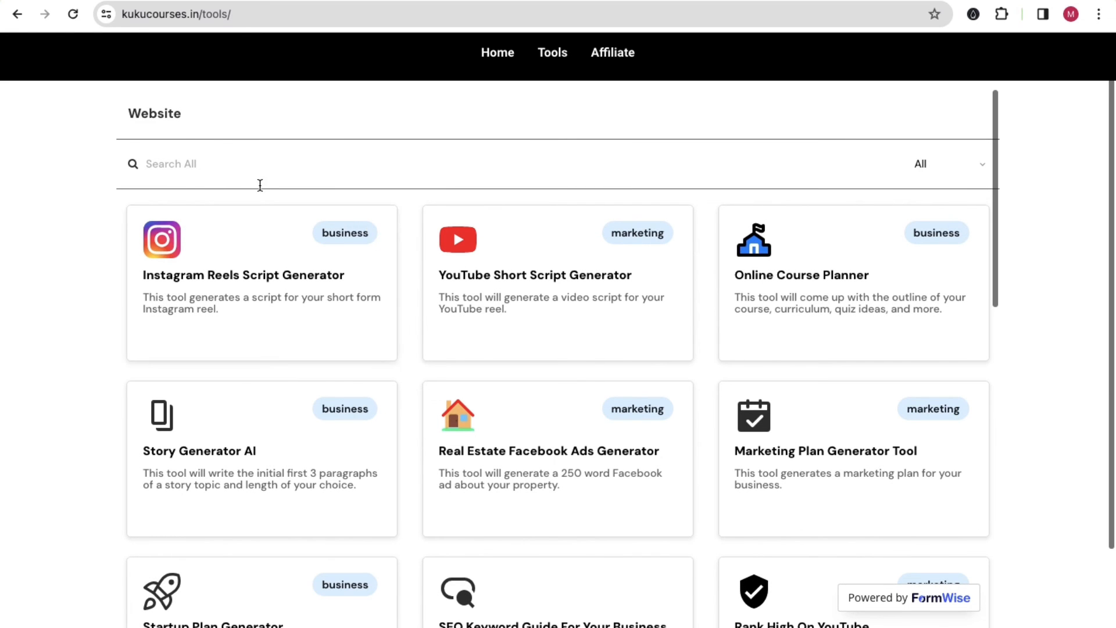
{"action": "scroll", "coordinate": [637, 389], "scroll_direction": "down", "scroll_amount": 1}
{"action": "scroll", "coordinate": [637, 389], "scroll_direction": "down", "scroll_amount": 10}
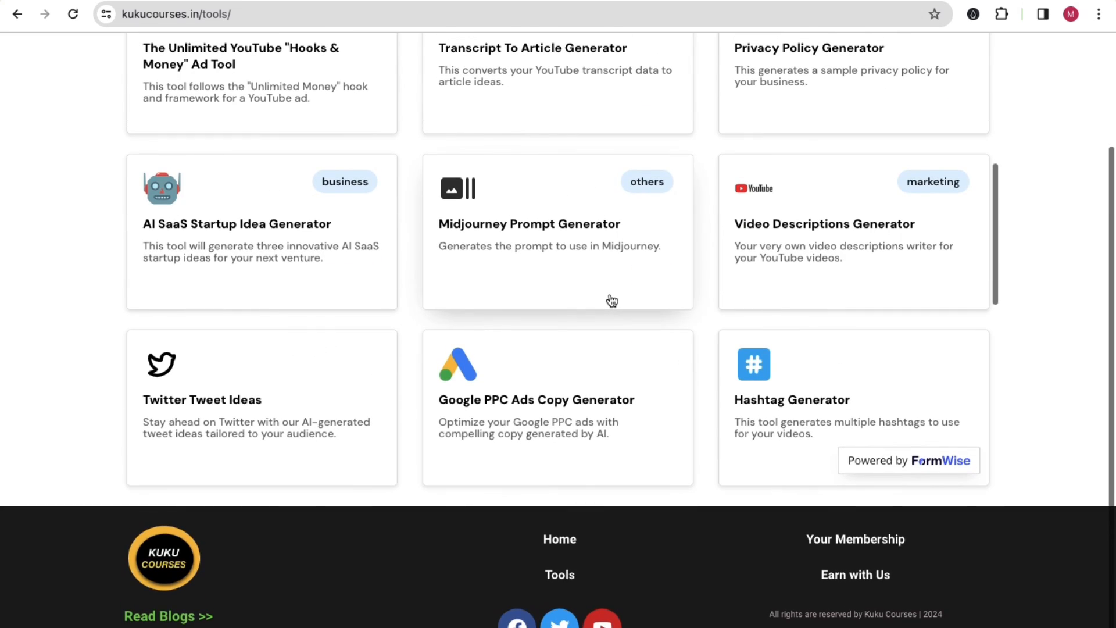
{"action": "scroll", "coordinate": [612, 300], "scroll_direction": "down", "scroll_amount": 10}
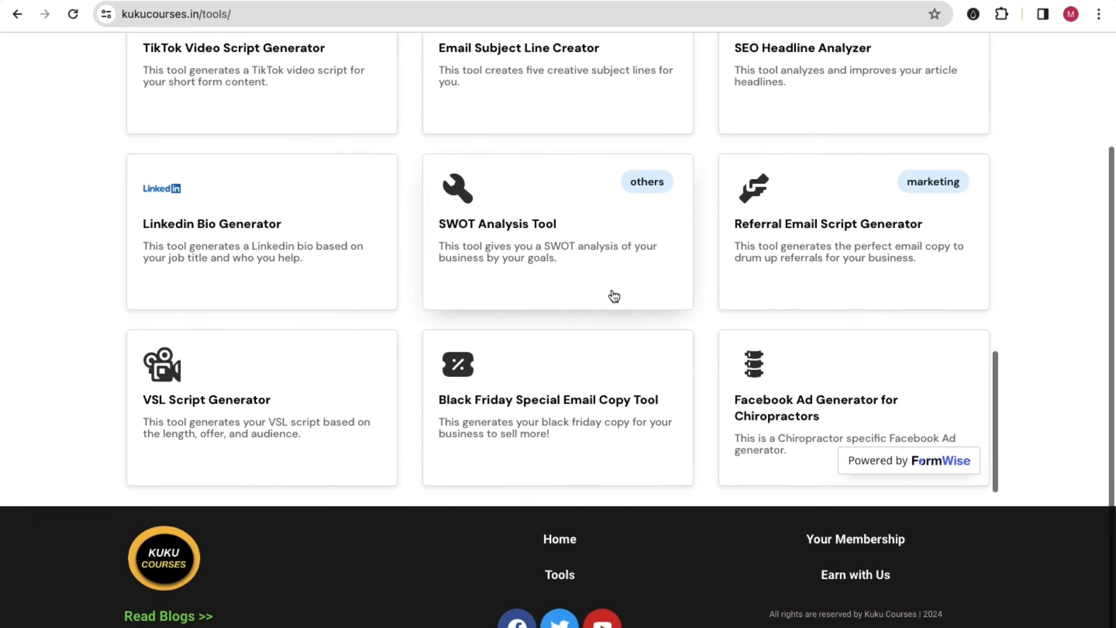
{"action": "scroll", "coordinate": [617, 297], "scroll_direction": "up", "scroll_amount": 4}
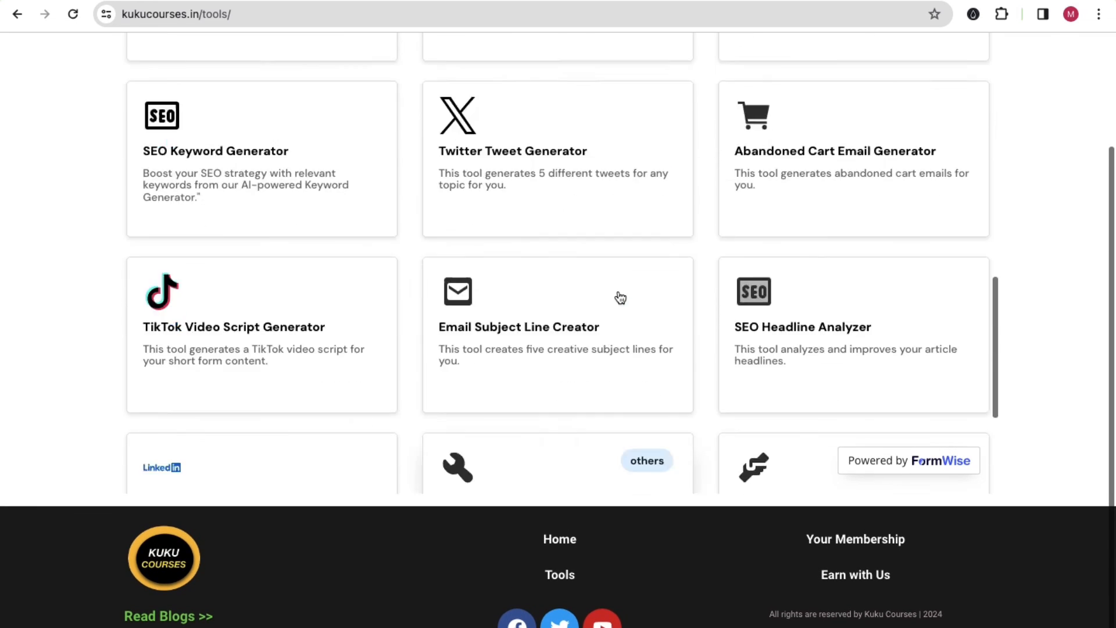
{"action": "scroll", "coordinate": [621, 298], "scroll_direction": "up", "scroll_amount": 15}
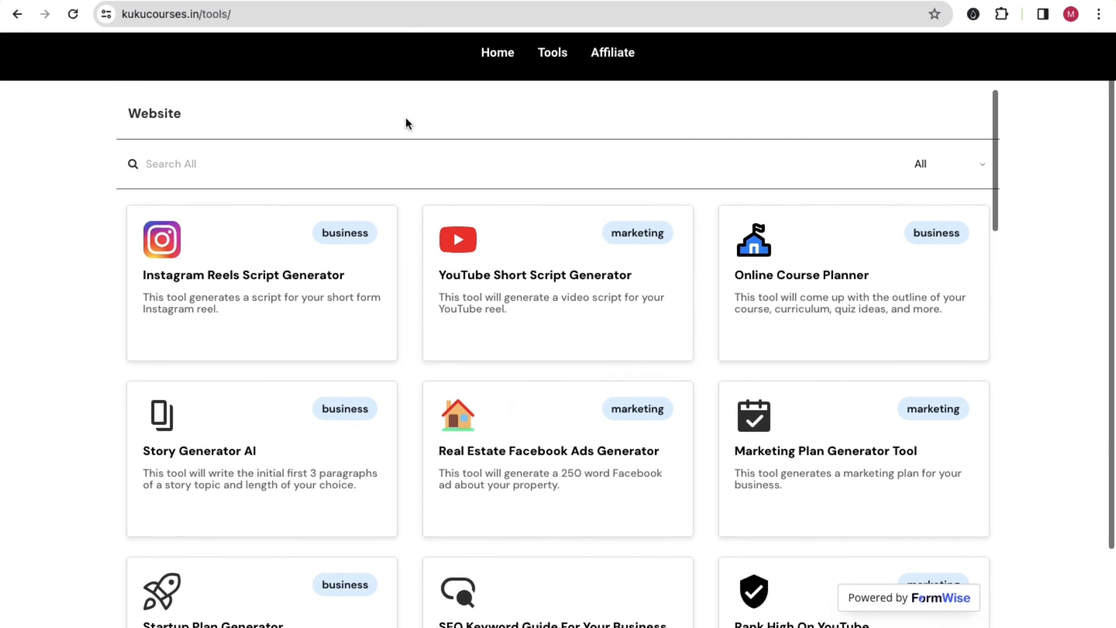
In a new tab, search Google for 'kuku courses', open KuKu Courses: Home, then its Courses catalog.
{"action": "left_click", "coordinate": [395, 0]}
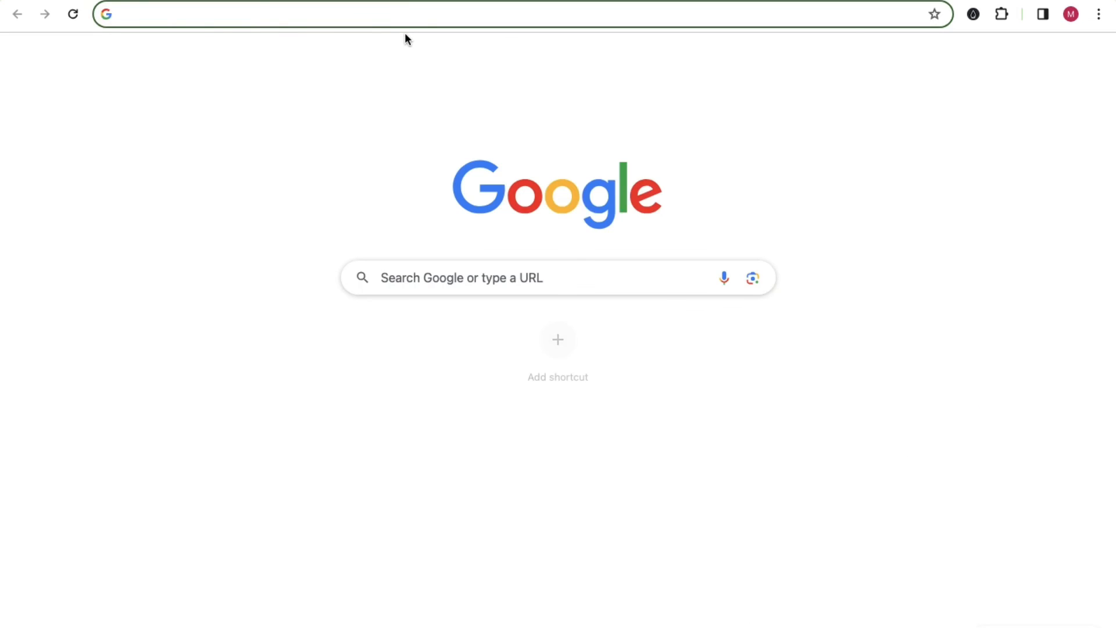
{"action": "type", "text": "kuku courses"}
{"action": "key", "text": "Return"}
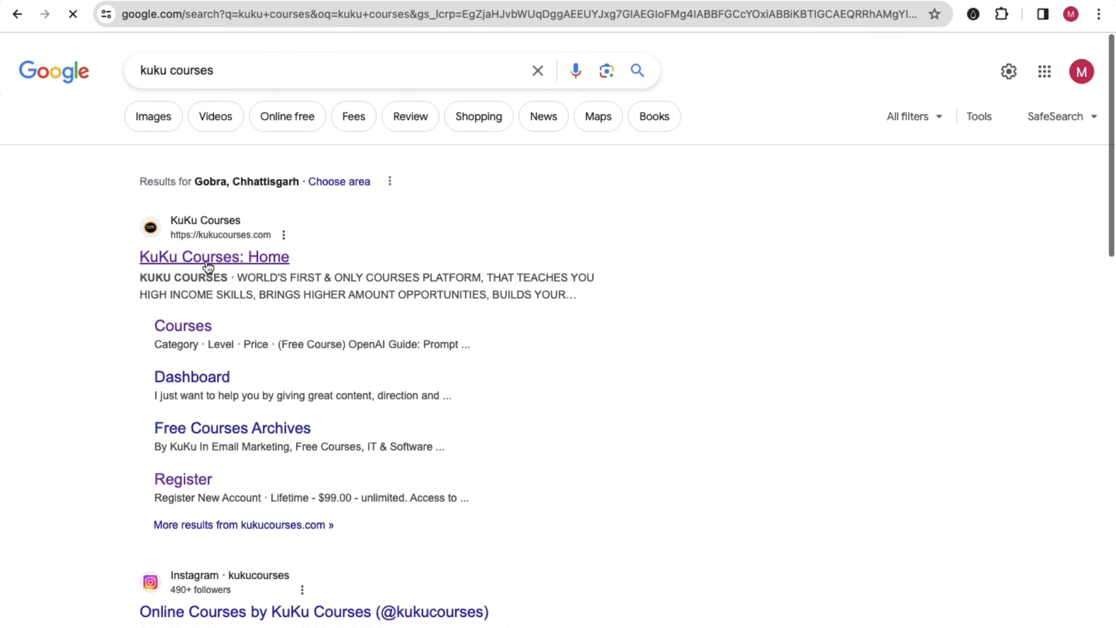
{"action": "left_click", "coordinate": [238, 259]}
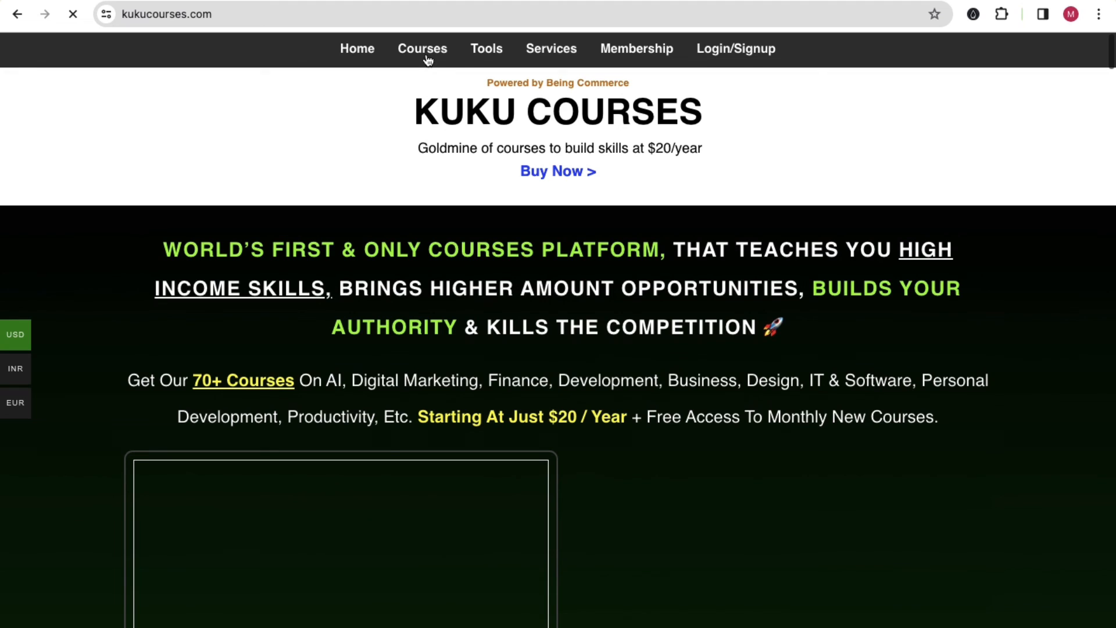
{"action": "left_click", "coordinate": [437, 52]}
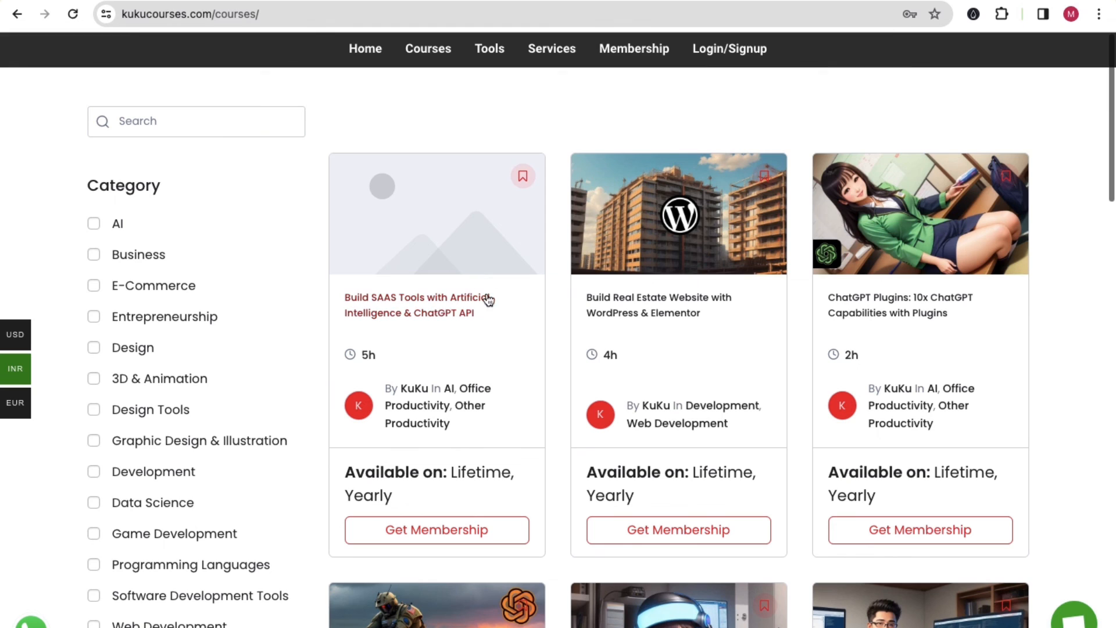
Search the course catalogue for 'saas' and open the Build SAAS Tools course.
{"action": "left_click", "coordinate": [403, 315]}
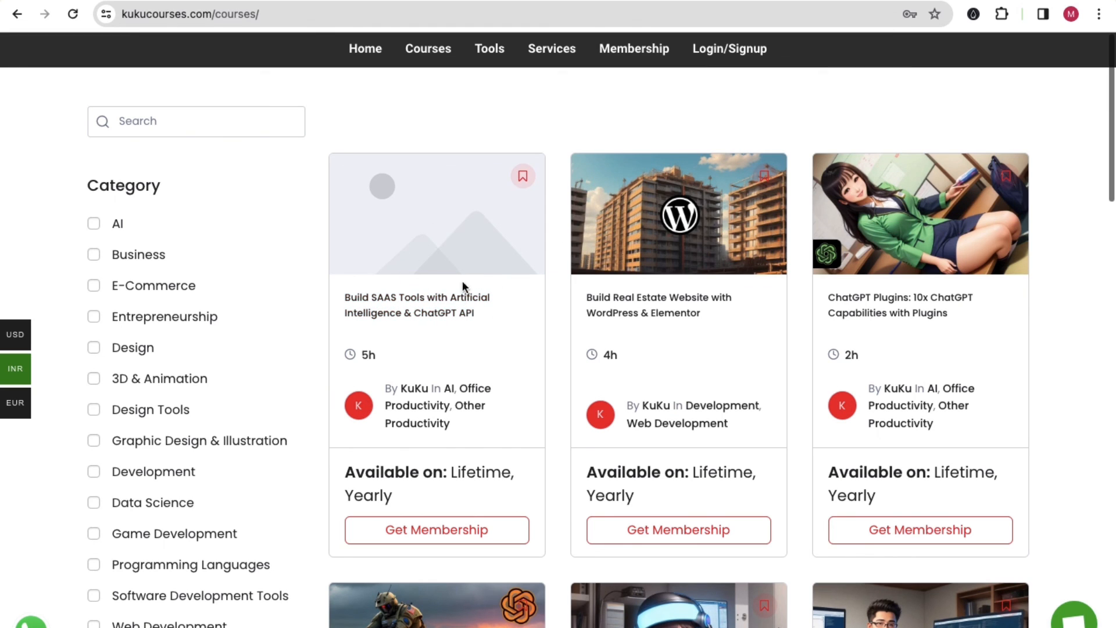
{"action": "left_click", "coordinate": [156, 125]}
{"action": "type", "text": "saas"}
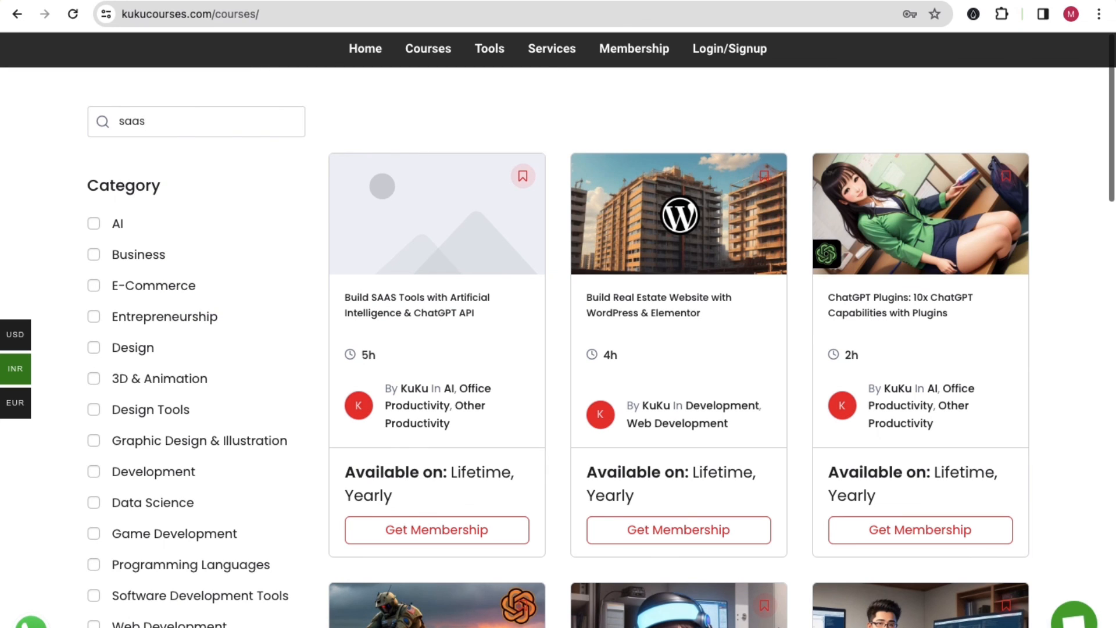
{"action": "key", "text": "Return"}
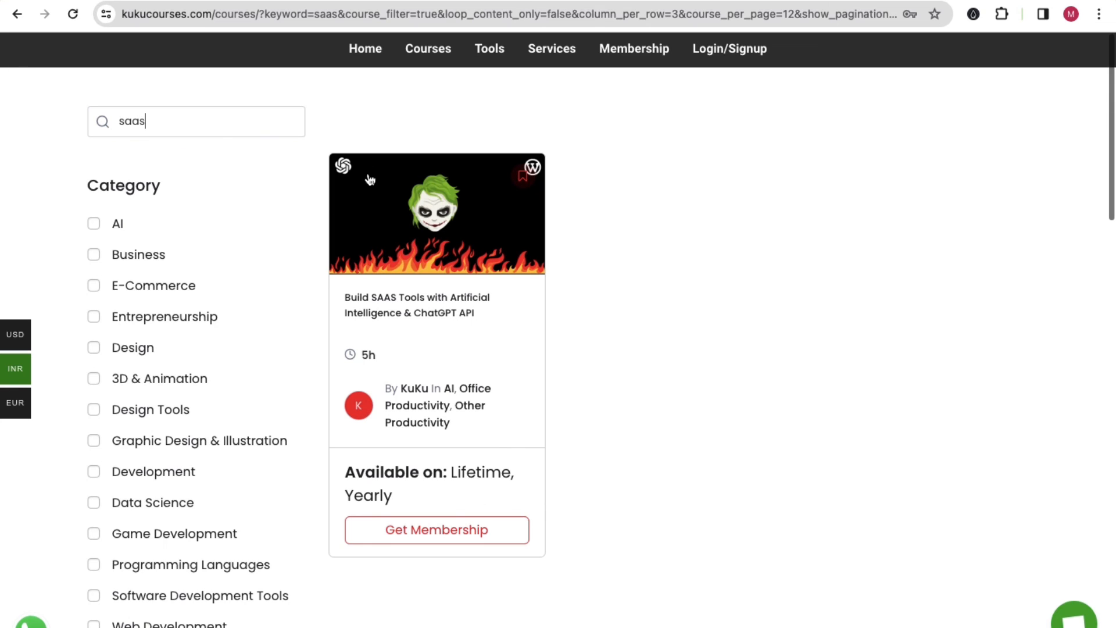
{"action": "left_click", "coordinate": [411, 304]}
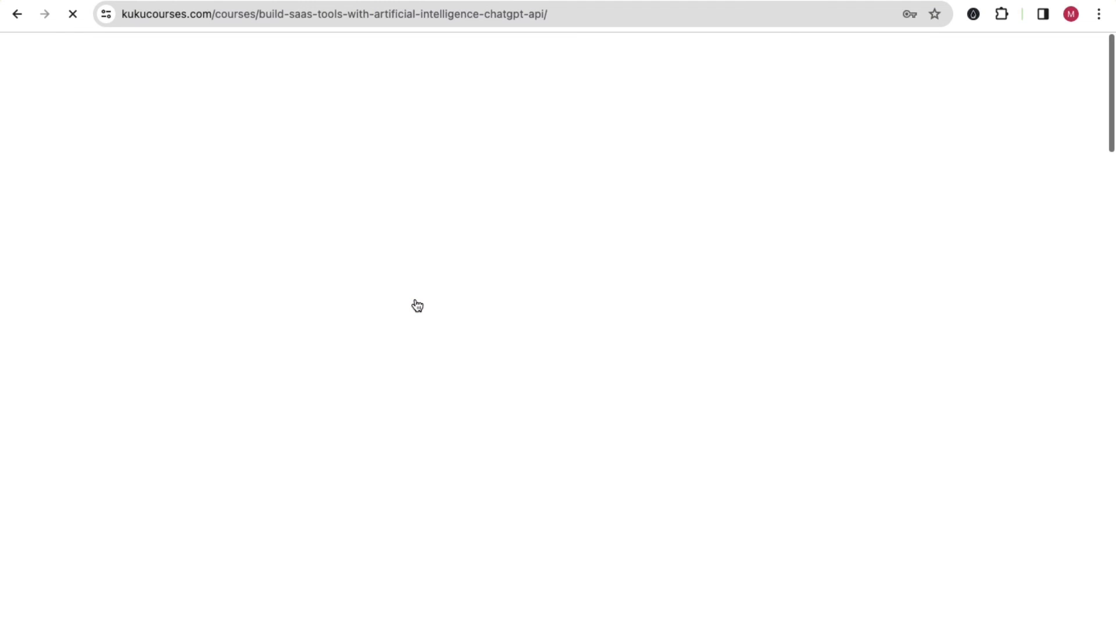
Highlight the course title and categories, then scroll through the course details.
{"action": "left_click_drag", "start_coordinate": [201, 129], "coordinate": [569, 161]}
{"action": "left_click", "coordinate": [567, 162]}
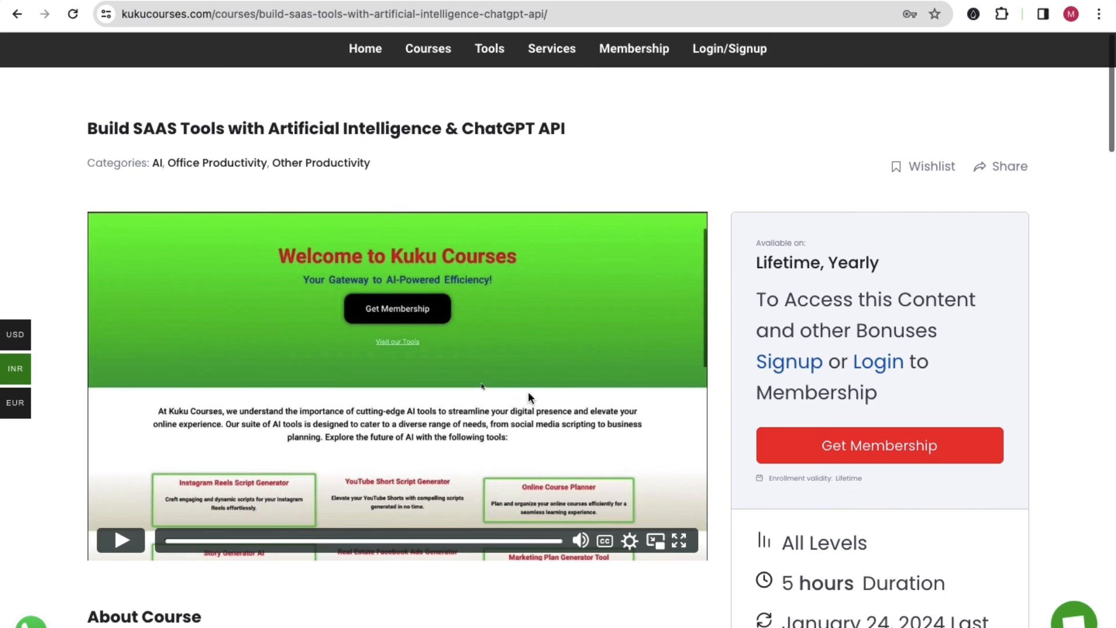
{"action": "scroll", "coordinate": [527, 398], "scroll_direction": "down", "scroll_amount": 2}
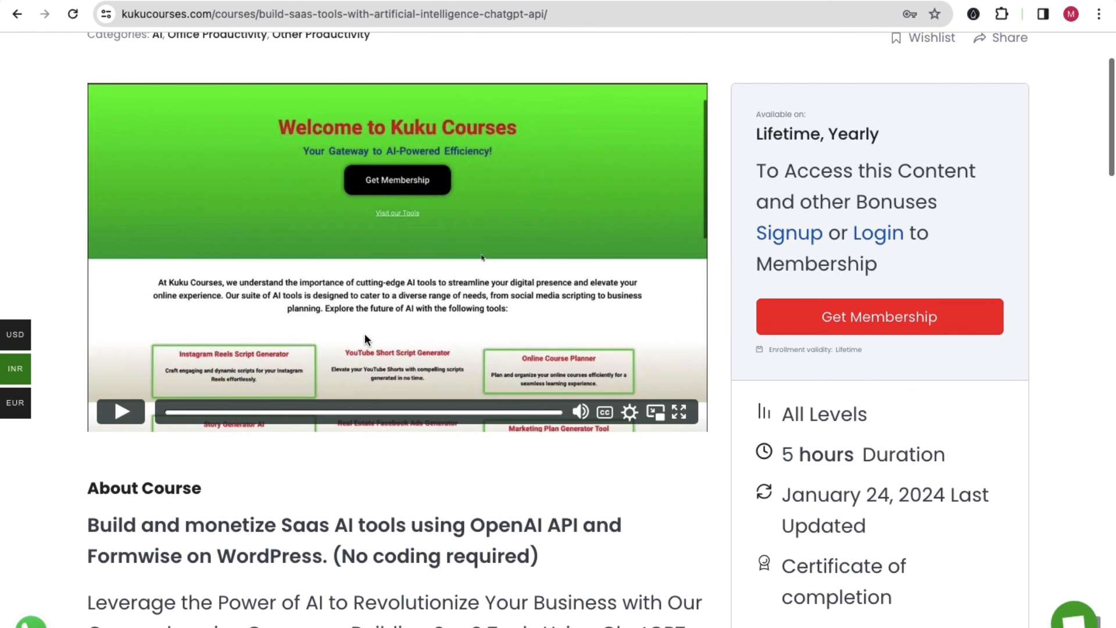
{"action": "scroll", "coordinate": [364, 349], "scroll_direction": "down", "scroll_amount": 7}
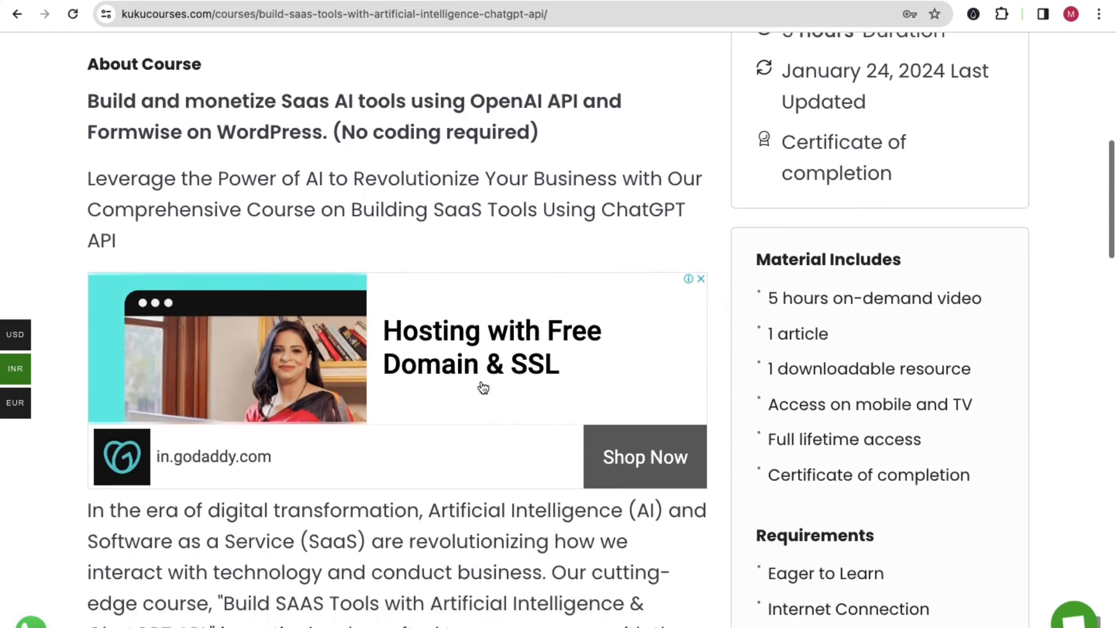
{"action": "scroll", "coordinate": [483, 388], "scroll_direction": "down", "scroll_amount": 11}
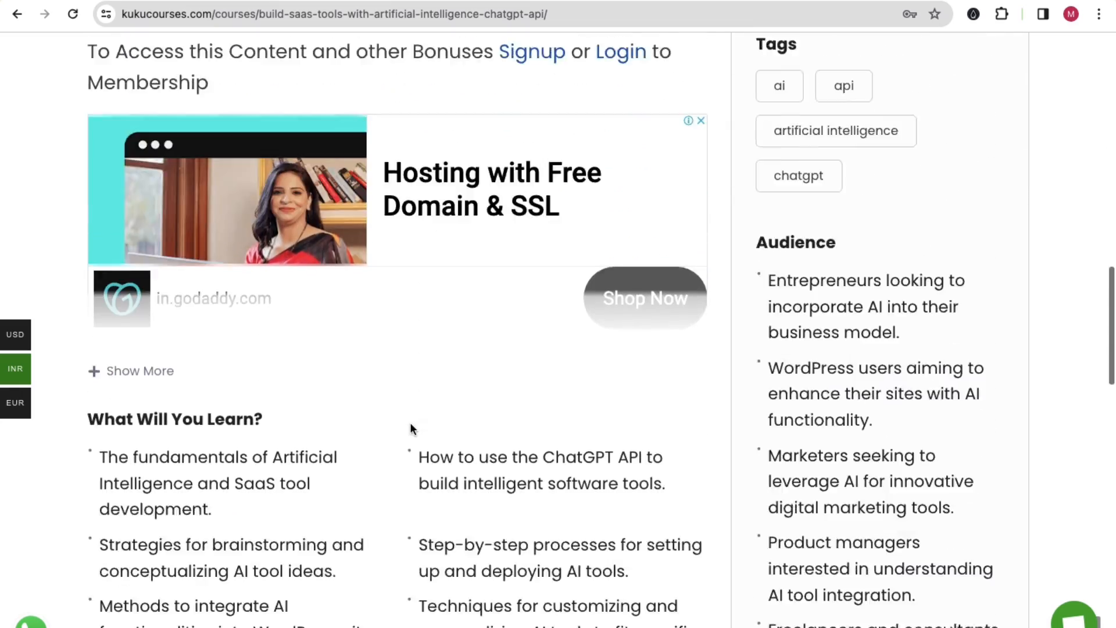
{"action": "scroll", "coordinate": [419, 422], "scroll_direction": "down", "scroll_amount": 11}
{"action": "scroll", "coordinate": [427, 418], "scroll_direction": "up", "scroll_amount": 20}
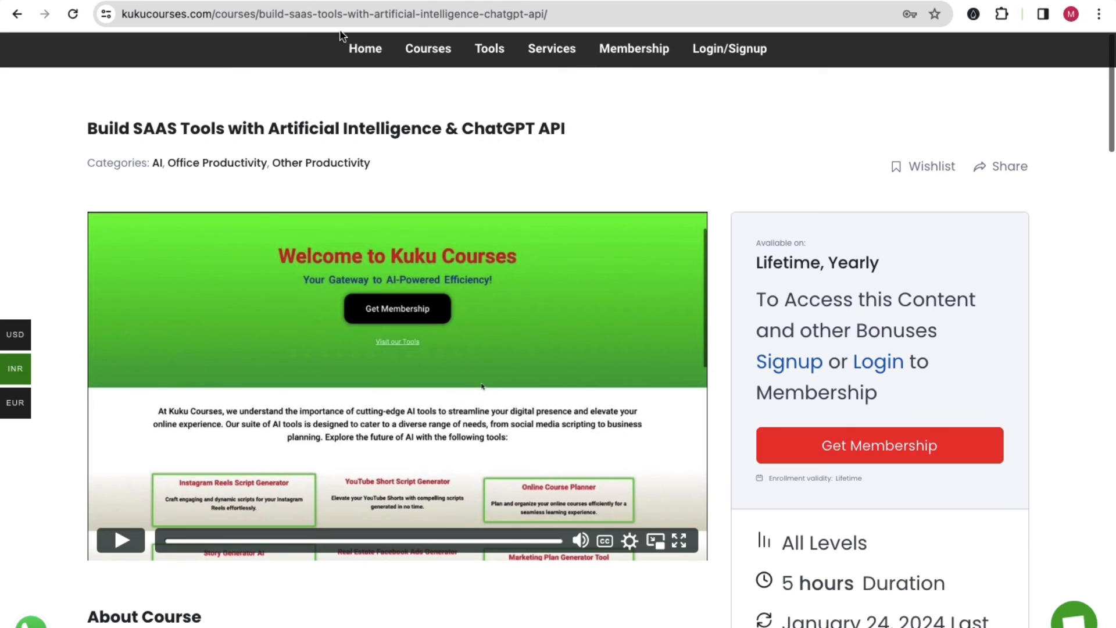
Glance at the kukucourses.in tab, return to the SAAS course page, and highlight its title.
{"action": "left_click", "coordinate": [292, 1]}
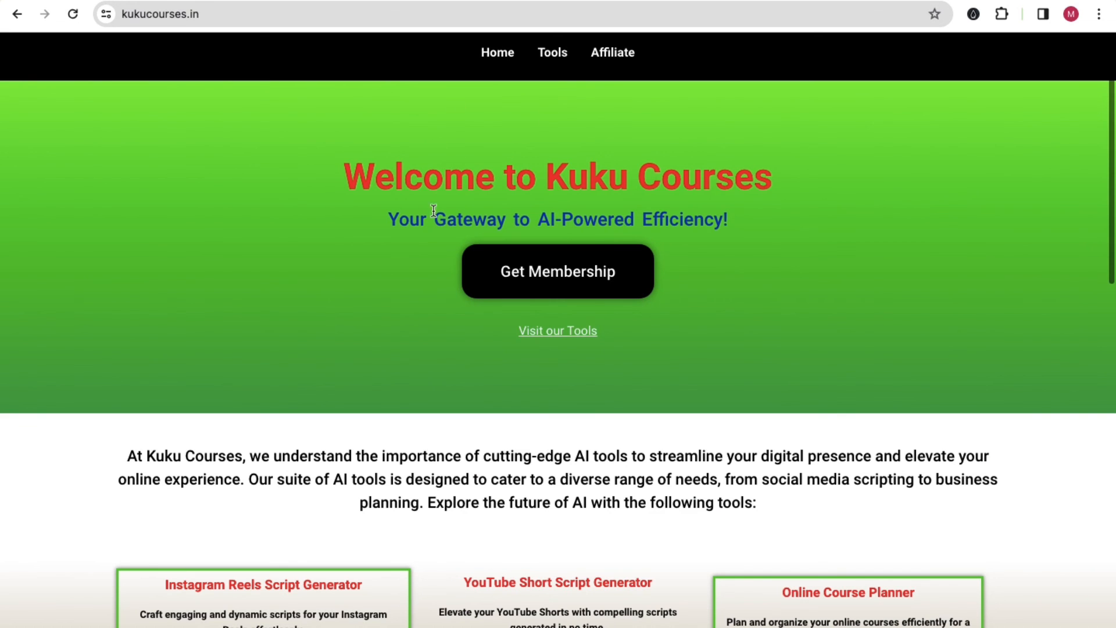
{"action": "left_click", "coordinate": [466, 2]}
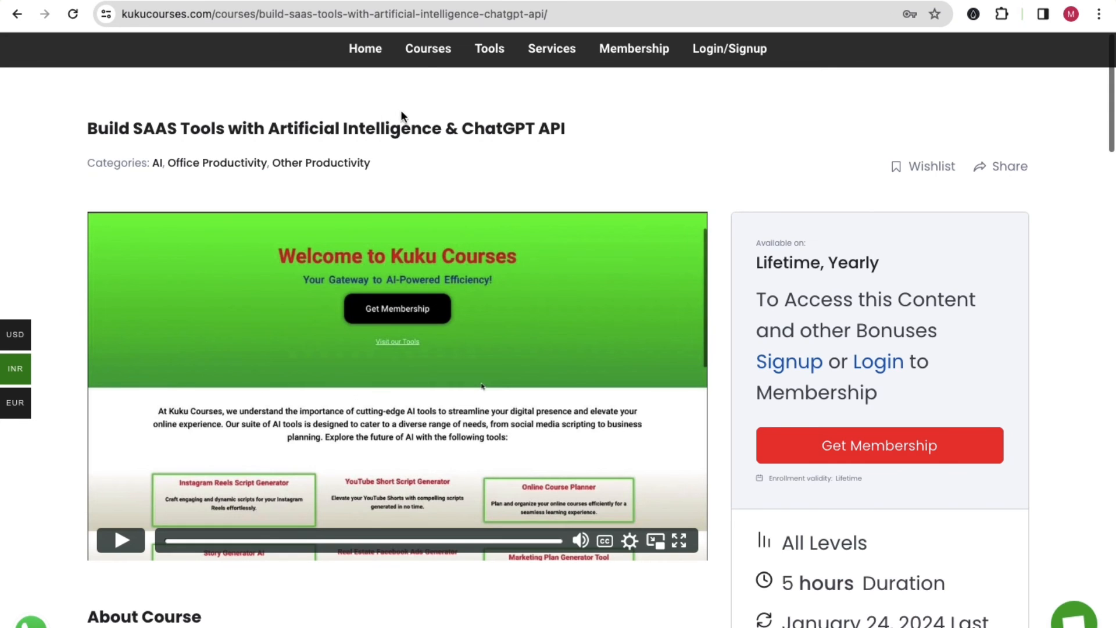
{"action": "left_click_drag", "start_coordinate": [125, 133], "coordinate": [433, 144]}
{"action": "left_click", "coordinate": [496, 160]}
{"action": "scroll", "coordinate": [814, 337], "scroll_direction": "down", "scroll_amount": 14}
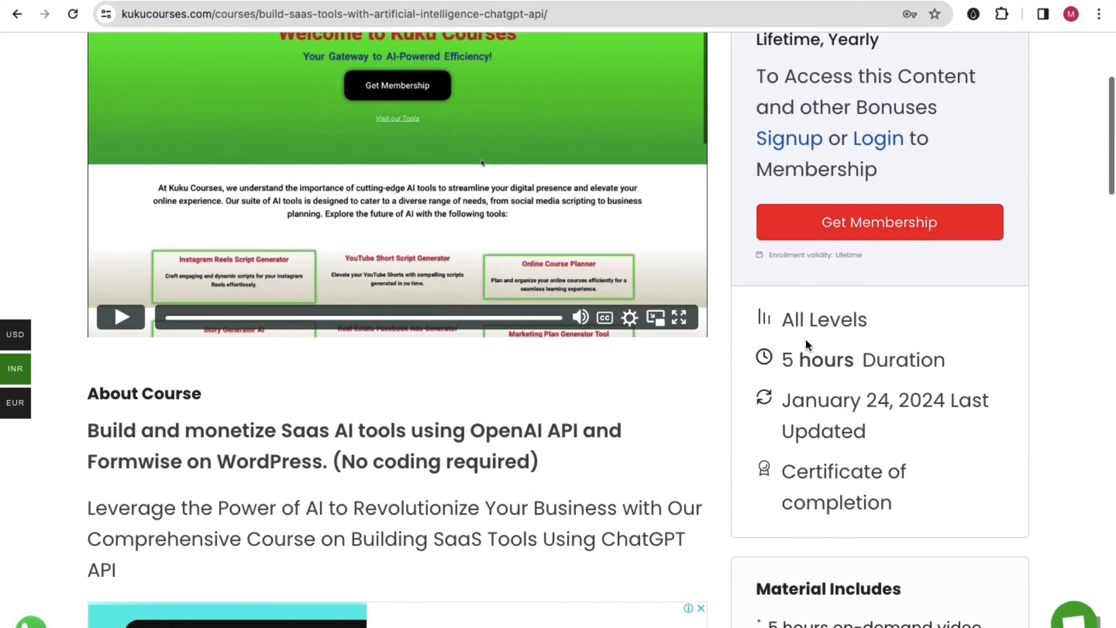
{"action": "scroll", "coordinate": [601, 401], "scroll_direction": "down", "scroll_amount": 9}
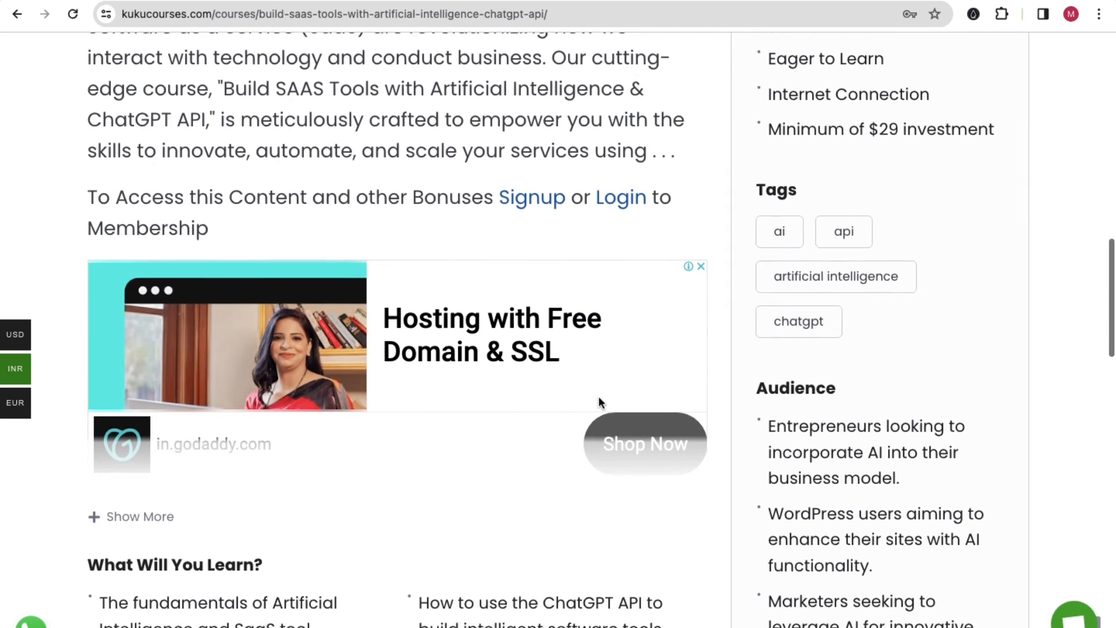
{"action": "scroll", "coordinate": [705, 420], "scroll_direction": "up", "scroll_amount": 20}
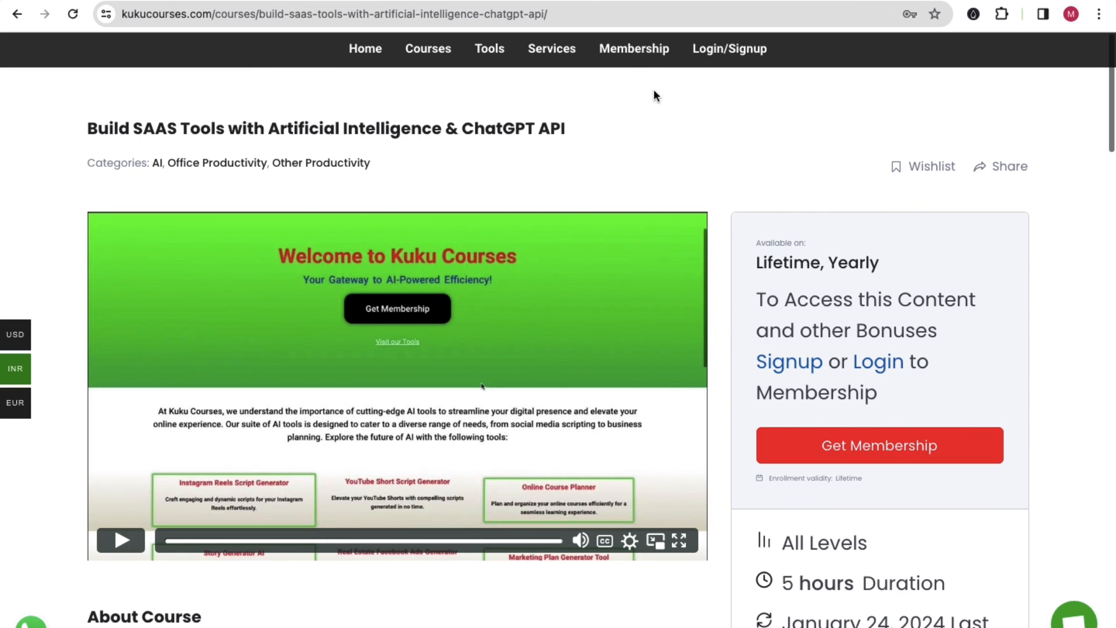
Open the membership plans page listing the Yearly $20 and Lifetime $99 plans.
{"action": "left_click", "coordinate": [638, 58]}
{"action": "scroll", "coordinate": [481, 302], "scroll_direction": "down", "scroll_amount": 4}
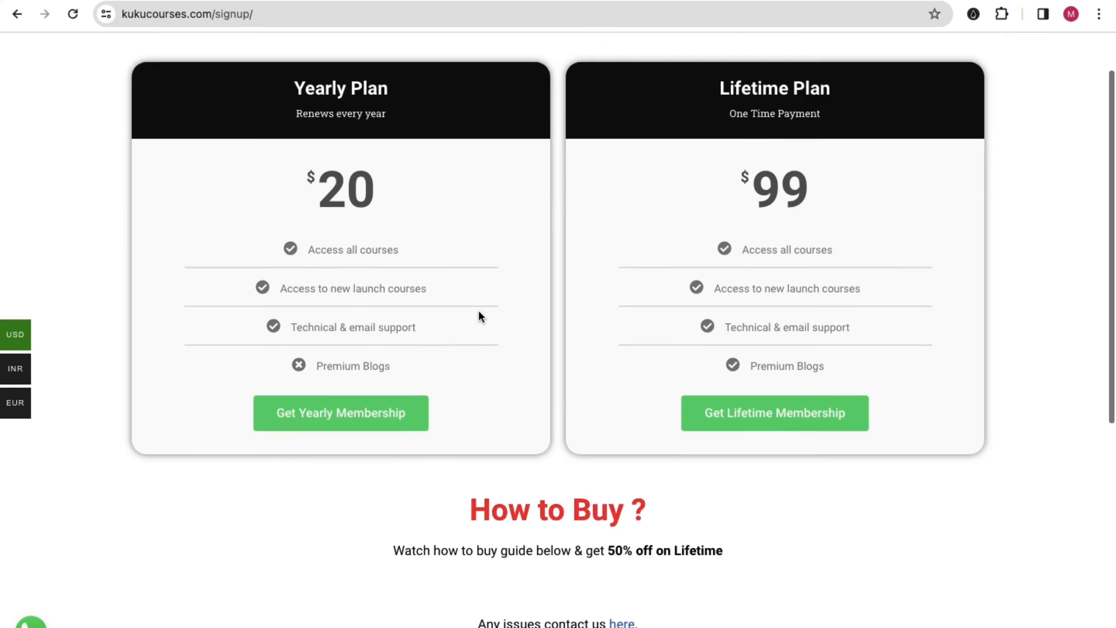
{"action": "scroll", "coordinate": [481, 283], "scroll_direction": "up", "scroll_amount": 3}
{"action": "scroll", "coordinate": [584, 294], "scroll_direction": "down", "scroll_amount": 3}
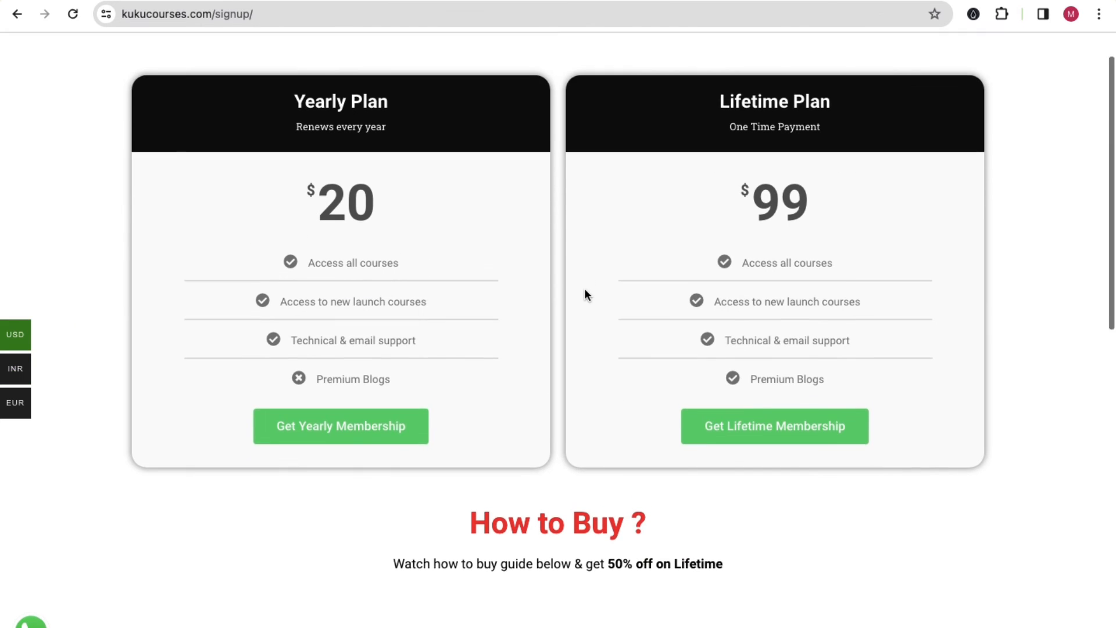
{"action": "scroll", "coordinate": [584, 290], "scroll_direction": "up", "scroll_amount": 3}
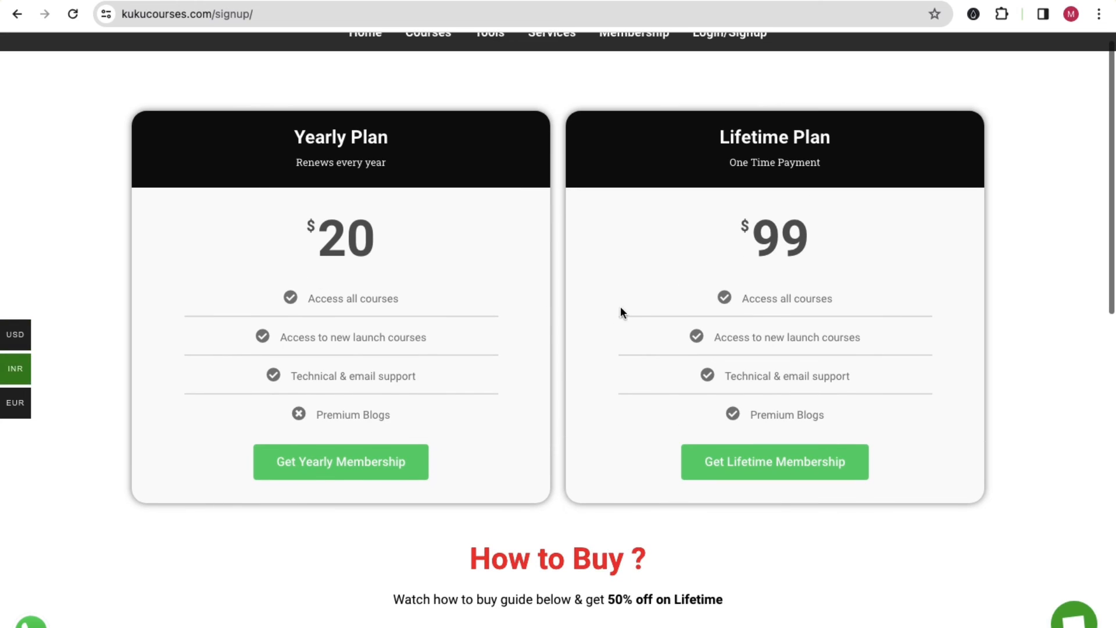
{"action": "scroll", "coordinate": [475, 437], "scroll_direction": "down", "scroll_amount": 8}
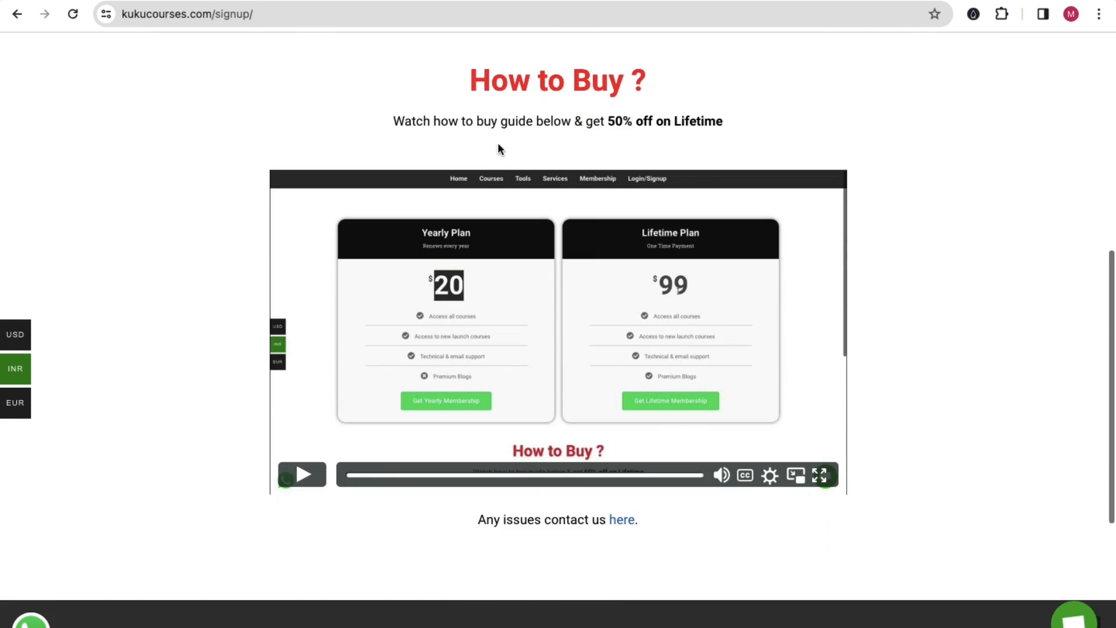
{"action": "left_click_drag", "start_coordinate": [481, 87], "coordinate": [637, 85]}
{"action": "left_click", "coordinate": [615, 119]}
Highlight the '50% off on Lifetime' offer and plan details, then return to the course catalogue.
{"action": "left_click_drag", "start_coordinate": [612, 119], "coordinate": [547, 181]}
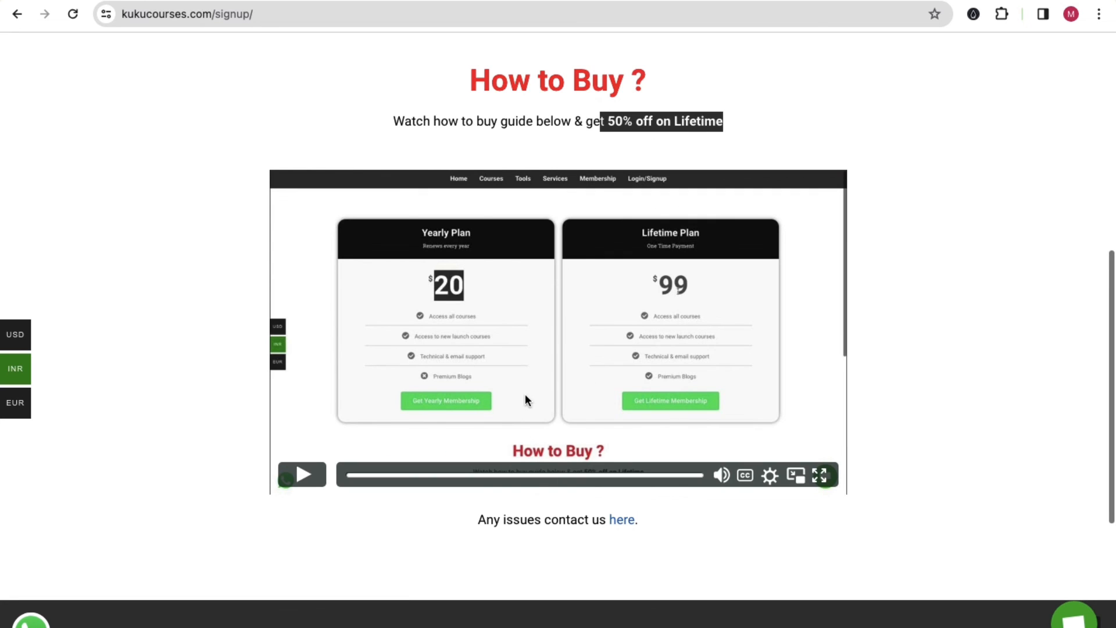
{"action": "scroll", "coordinate": [536, 375], "scroll_direction": "up", "scroll_amount": 4}
{"action": "left_click_drag", "start_coordinate": [492, 311], "coordinate": [527, 314]}
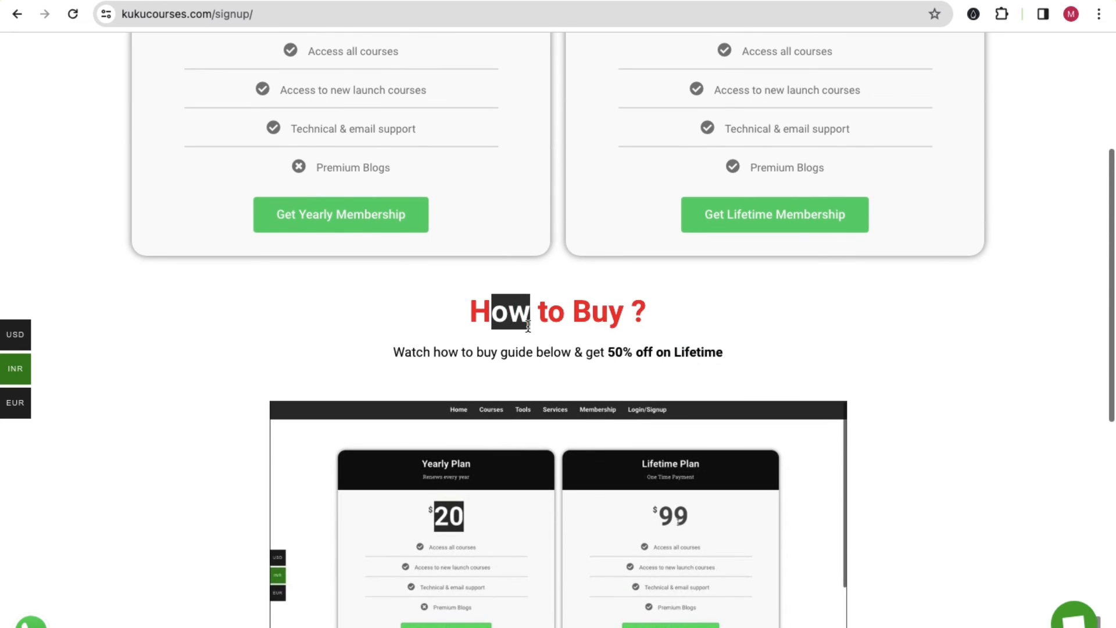
{"action": "left_click_drag", "start_coordinate": [466, 354], "coordinate": [537, 366]}
{"action": "scroll", "coordinate": [707, 277], "scroll_direction": "up", "scroll_amount": 4}
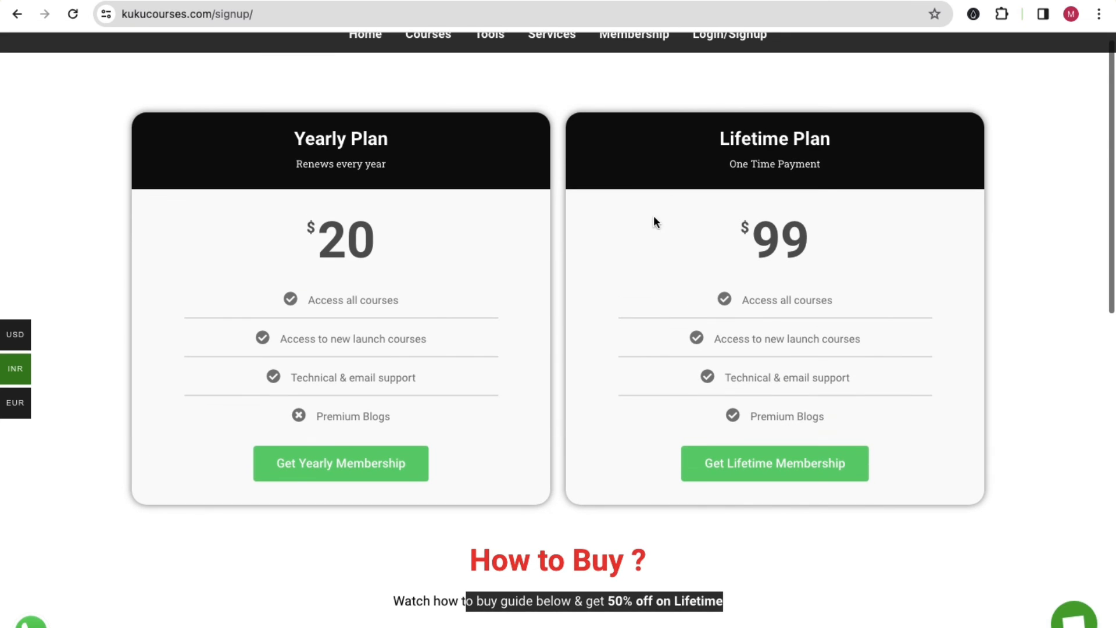
{"action": "left_click", "coordinate": [702, 139]}
{"action": "scroll", "coordinate": [658, 297], "scroll_direction": "down", "scroll_amount": 5}
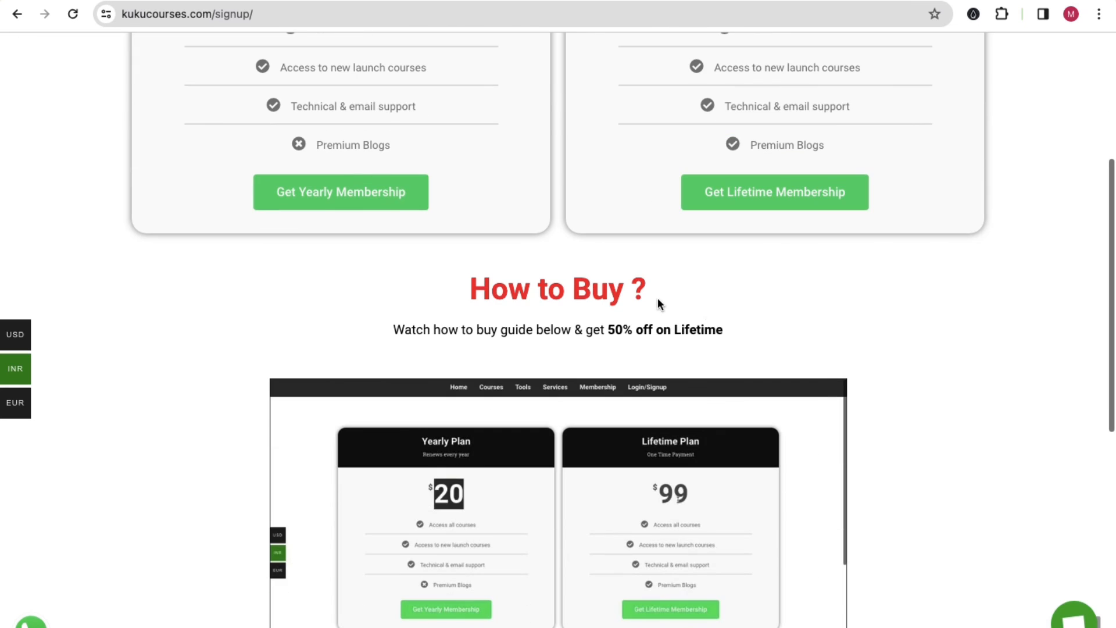
{"action": "left_click_drag", "start_coordinate": [716, 330], "coordinate": [615, 329]}
{"action": "scroll", "coordinate": [620, 364], "scroll_direction": "down", "scroll_amount": 2}
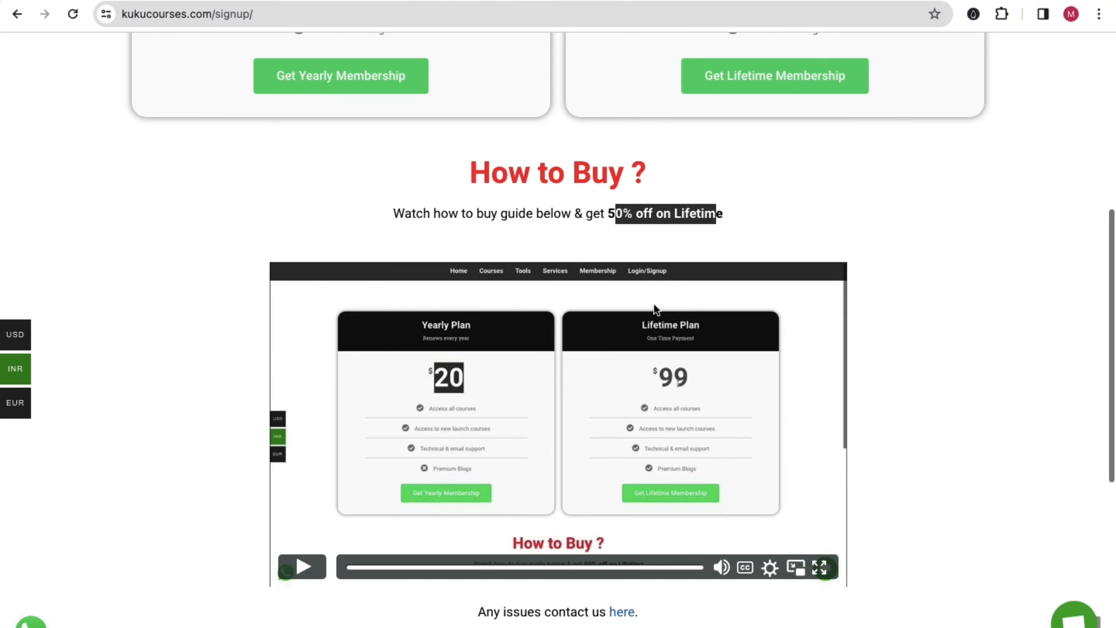
{"action": "scroll", "coordinate": [655, 310], "scroll_direction": "up", "scroll_amount": 7}
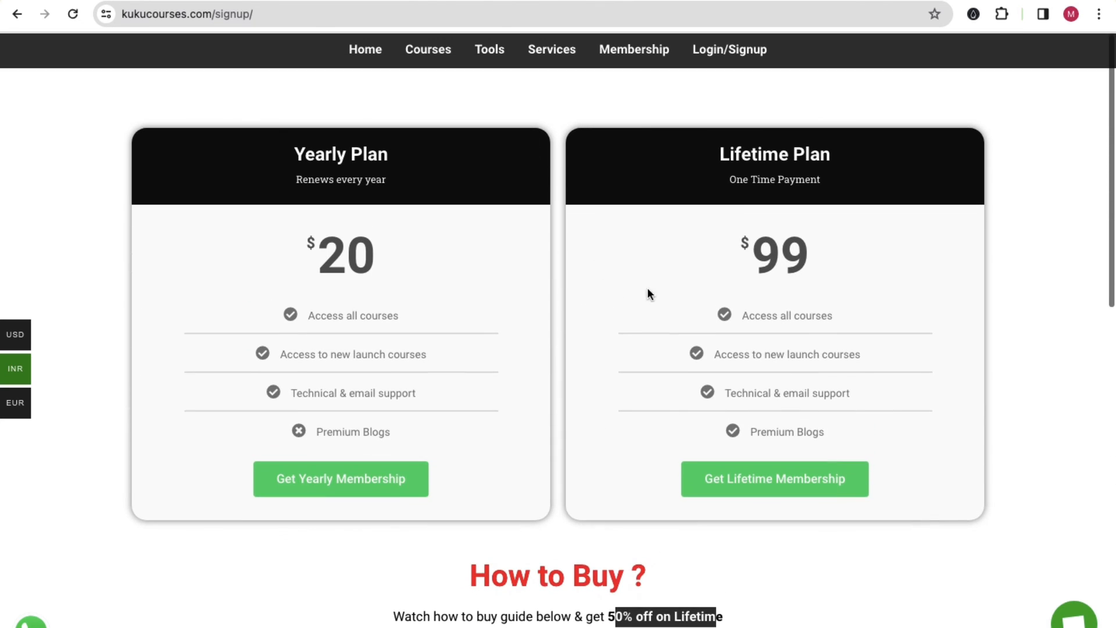
{"action": "left_click", "coordinate": [603, 111]}
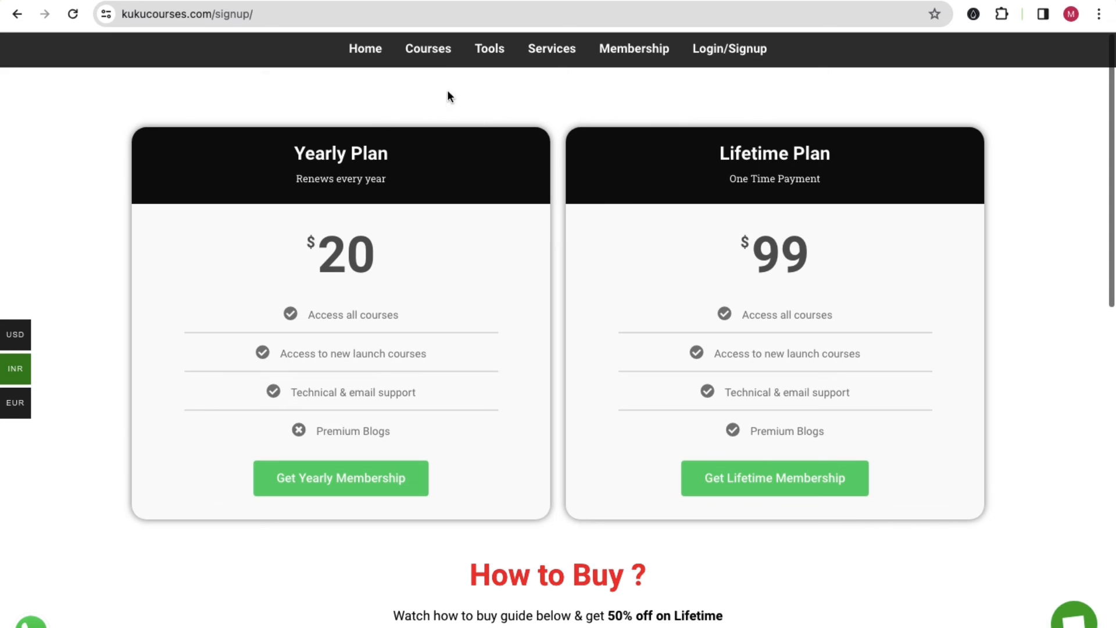
{"action": "left_click", "coordinate": [439, 58]}
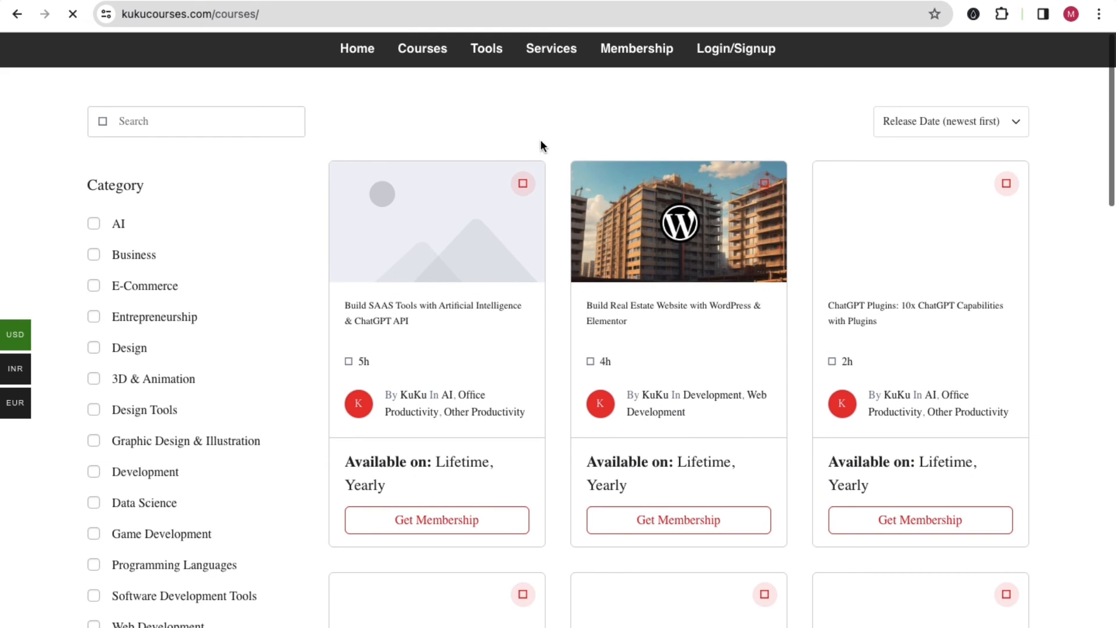
{"action": "scroll", "coordinate": [611, 211], "scroll_direction": "down", "scroll_amount": 3}
{"action": "scroll", "coordinate": [628, 174], "scroll_direction": "down", "scroll_amount": 2}
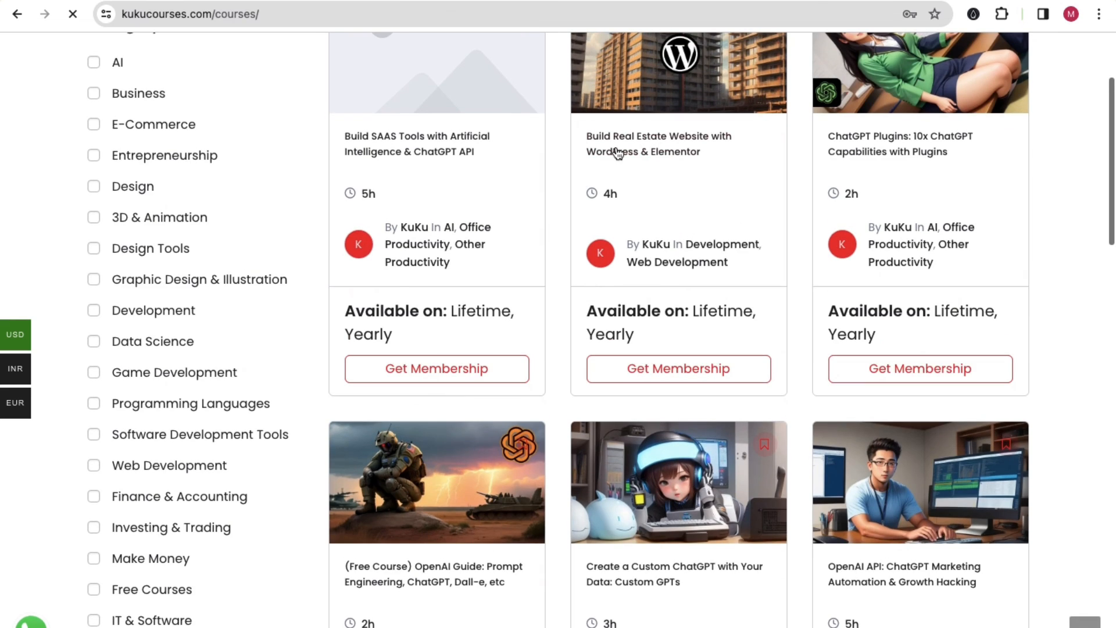
{"action": "scroll", "coordinate": [258, 338], "scroll_direction": "down", "scroll_amount": 3}
{"action": "scroll", "coordinate": [635, 347], "scroll_direction": "down", "scroll_amount": 8}
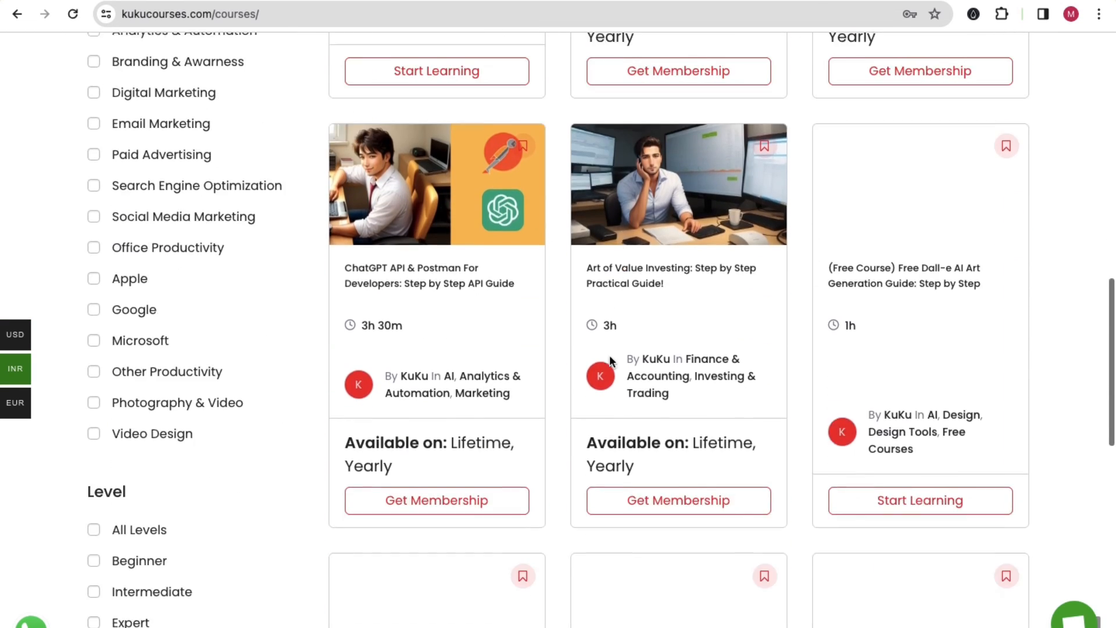
{"action": "scroll", "coordinate": [610, 361], "scroll_direction": "down", "scroll_amount": 6}
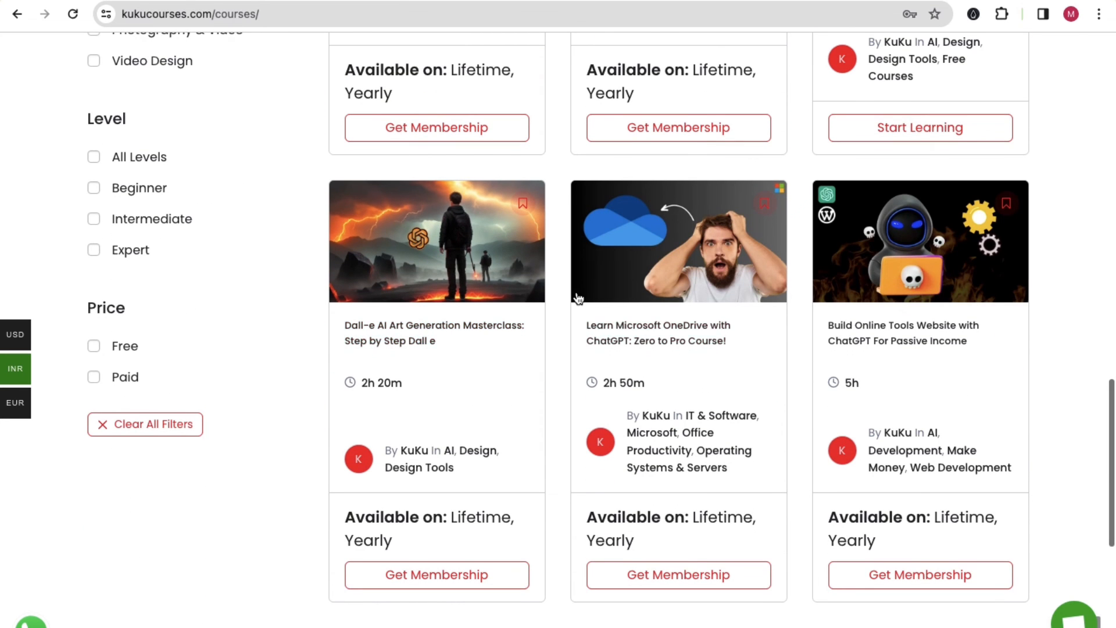
{"action": "scroll", "coordinate": [578, 298], "scroll_direction": "up", "scroll_amount": 2}
{"action": "scroll", "coordinate": [950, 306], "scroll_direction": "down", "scroll_amount": 4}
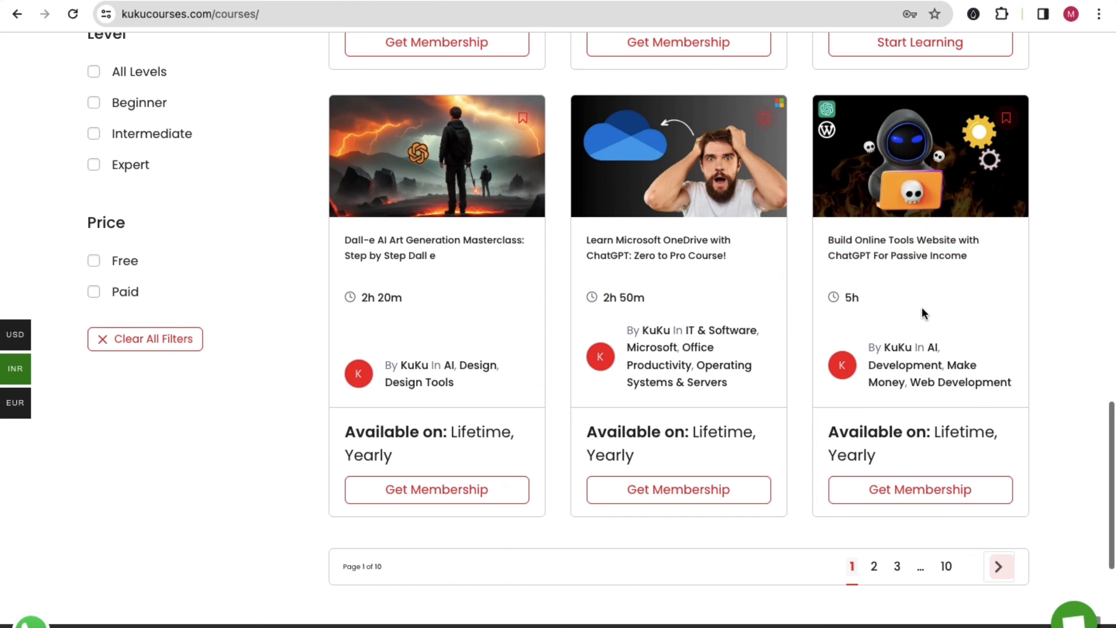
{"action": "scroll", "coordinate": [888, 252], "scroll_direction": "up", "scroll_amount": 10}
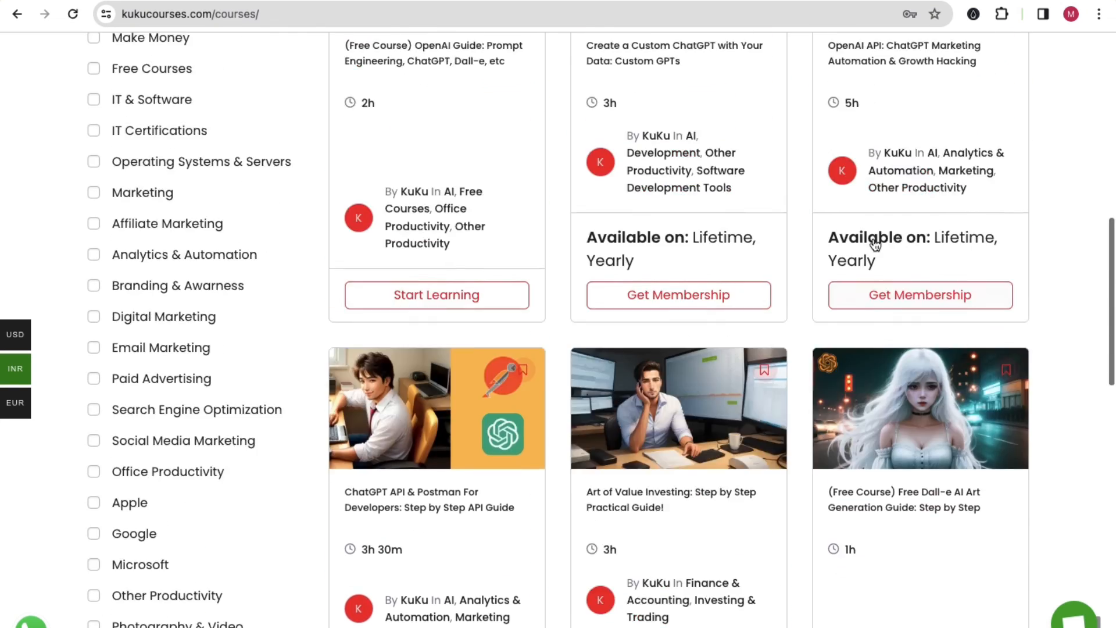
{"action": "scroll", "coordinate": [875, 244], "scroll_direction": "up", "scroll_amount": 10}
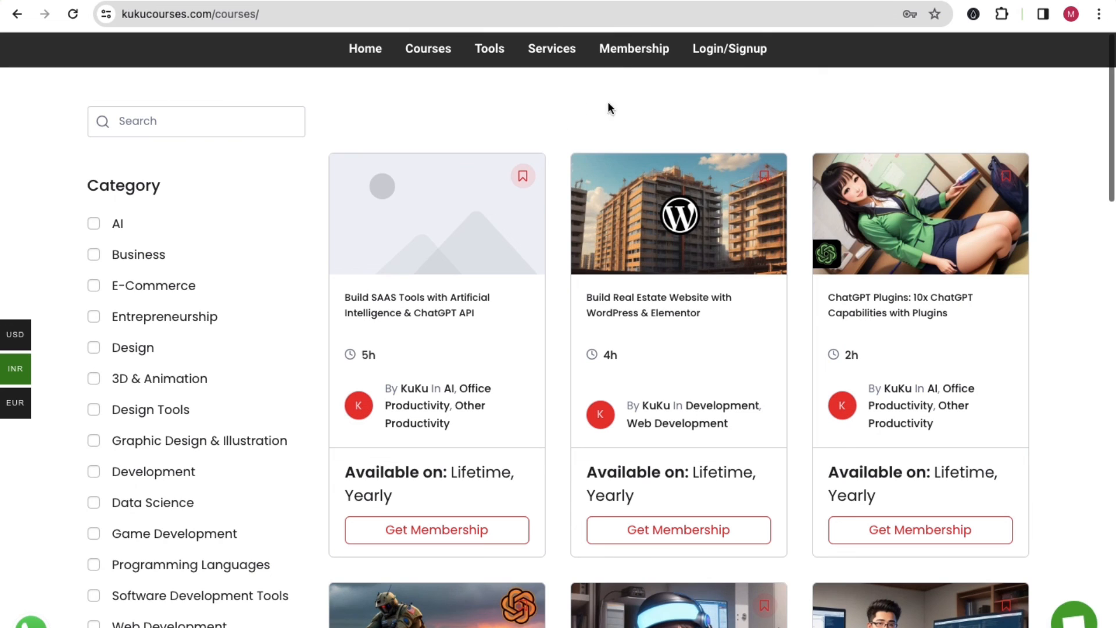
Show the Membership page, highlighting the Lifetime Plan and 50% off offer, and toggle the support chat.
{"action": "left_click", "coordinate": [618, 57]}
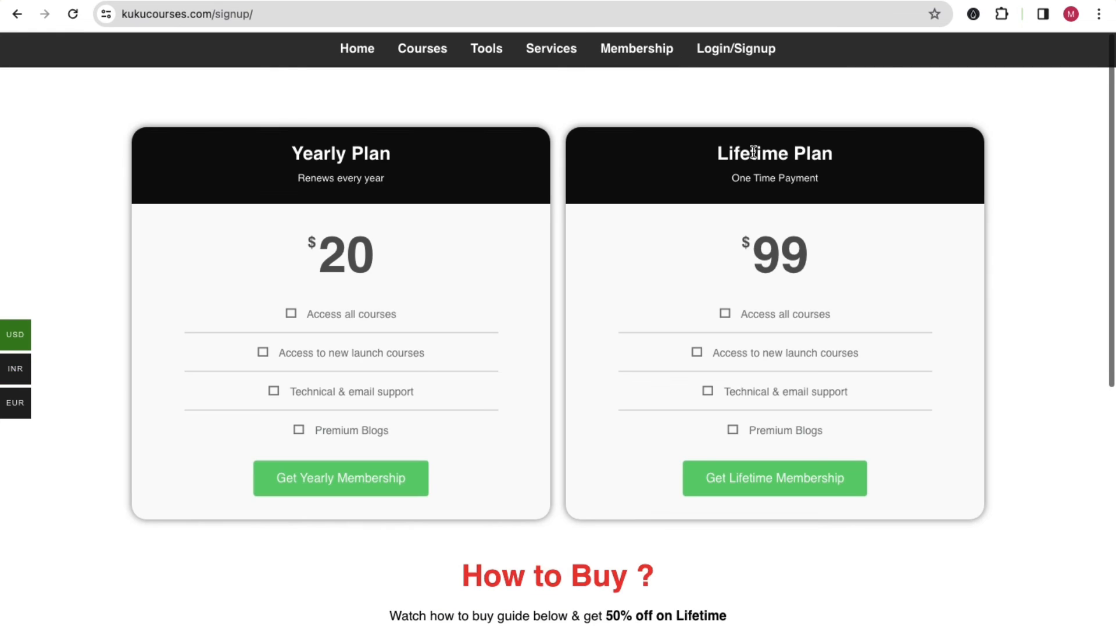
{"action": "left_click_drag", "start_coordinate": [727, 154], "coordinate": [833, 170]}
{"action": "scroll", "coordinate": [720, 209], "scroll_direction": "down", "scroll_amount": 8}
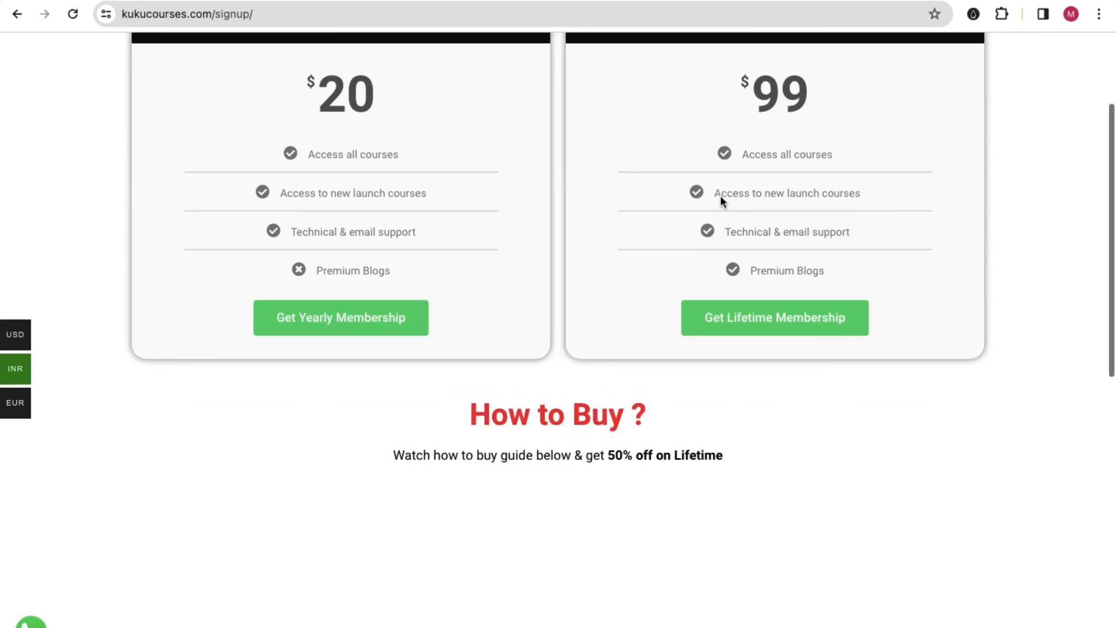
{"action": "left_click_drag", "start_coordinate": [608, 142], "coordinate": [638, 145]}
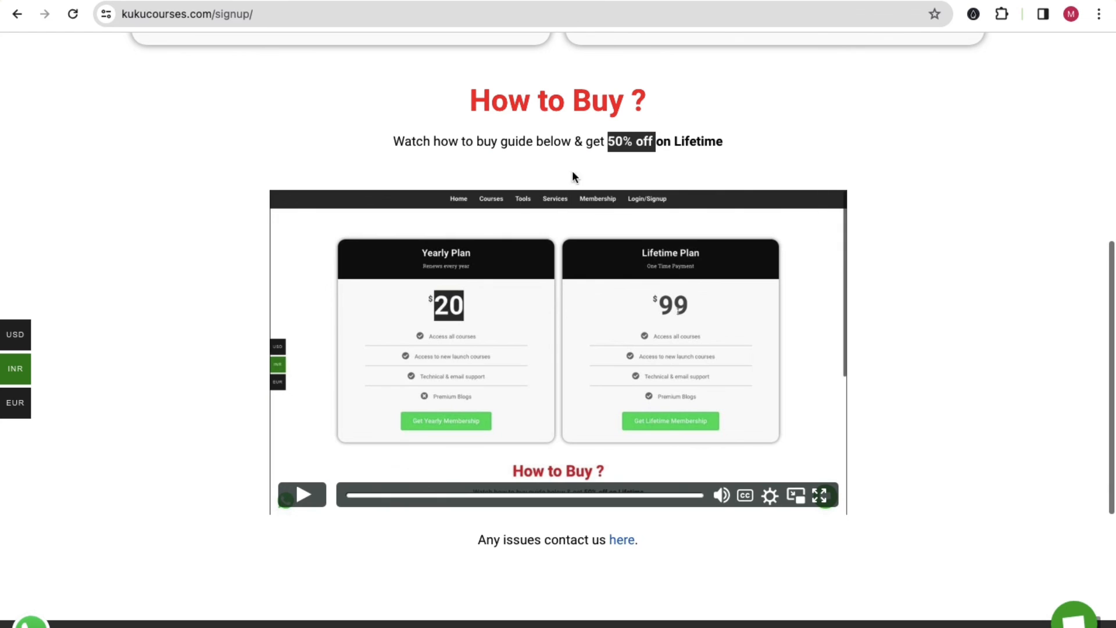
{"action": "scroll", "coordinate": [612, 301], "scroll_direction": "up", "scroll_amount": 8}
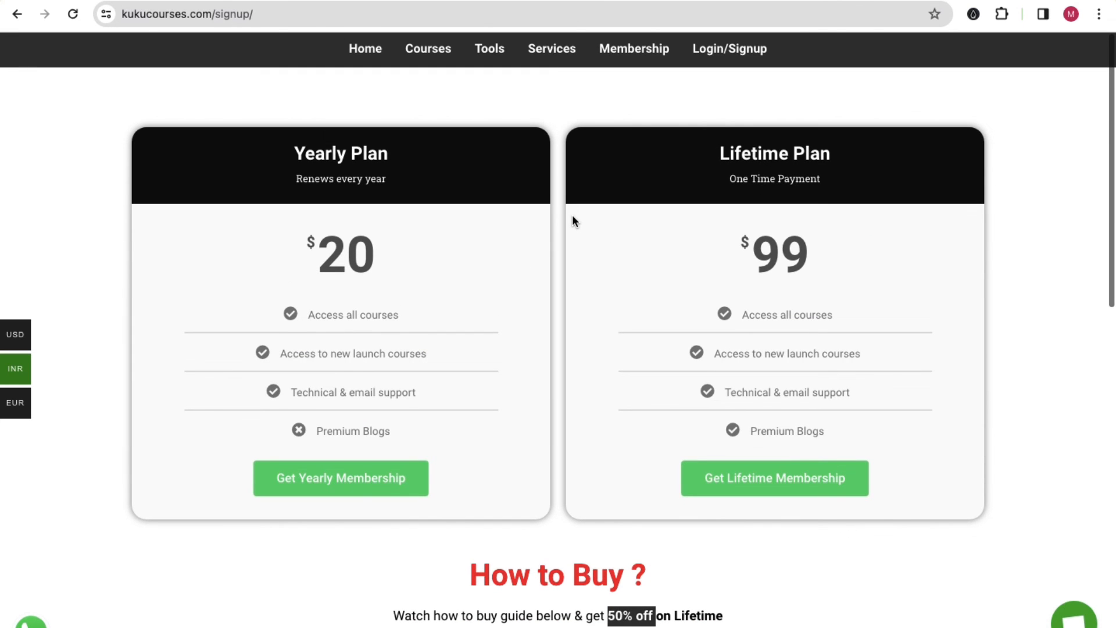
{"action": "left_click", "coordinate": [1059, 622]}
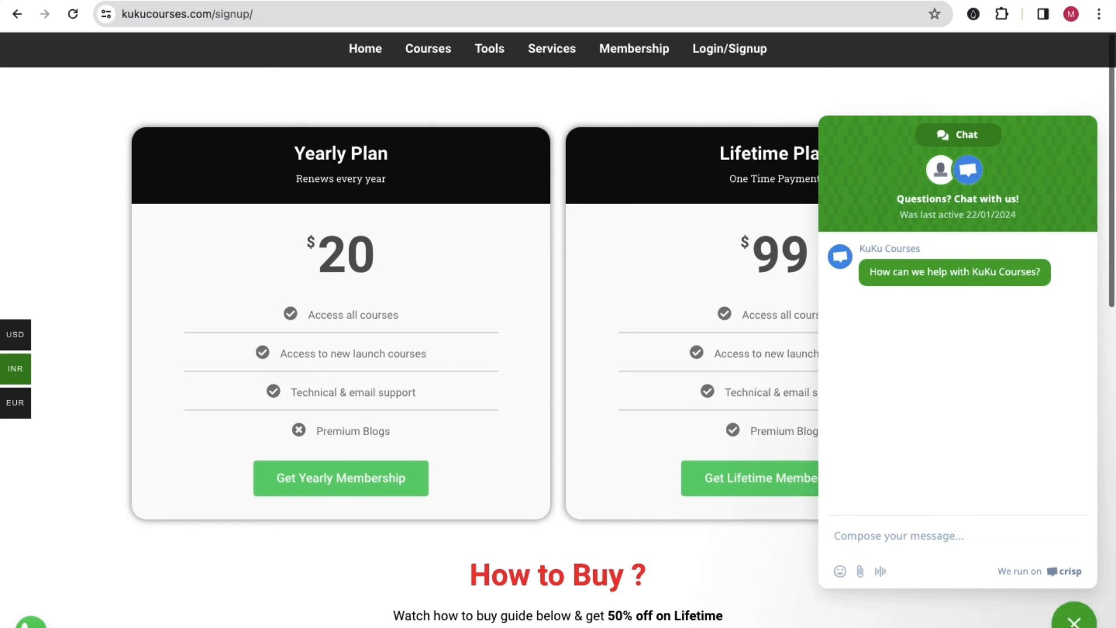
{"action": "left_click", "coordinate": [1073, 622]}
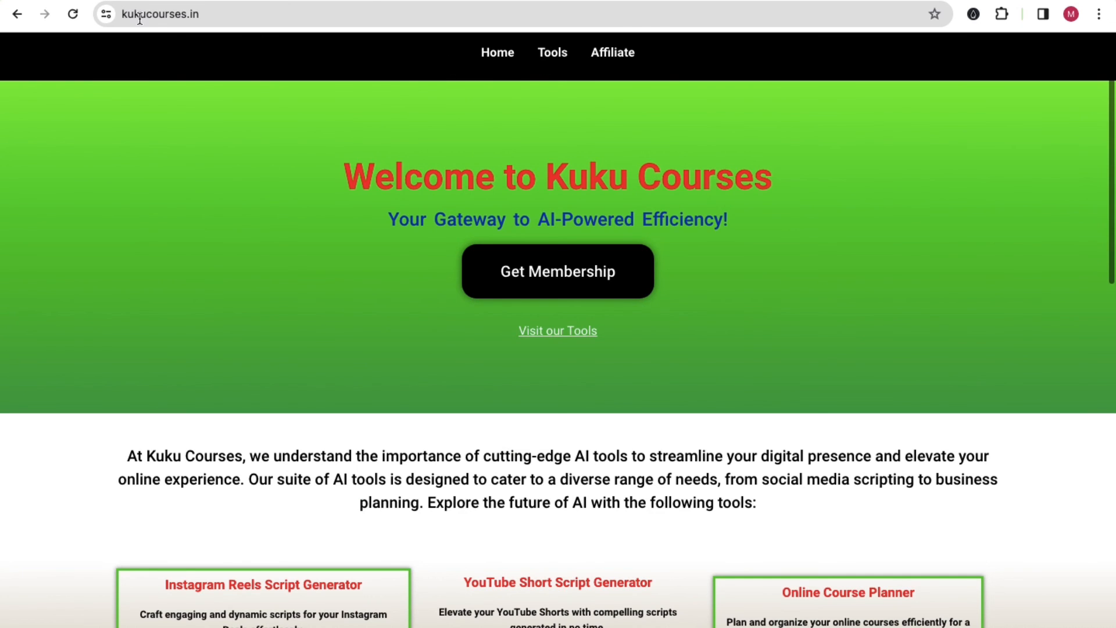
Scroll the tools grid, then open the Build SAAS Tools course from the kukucourses.com catalogue.
{"action": "scroll", "coordinate": [448, 295], "scroll_direction": "down", "scroll_amount": 10}
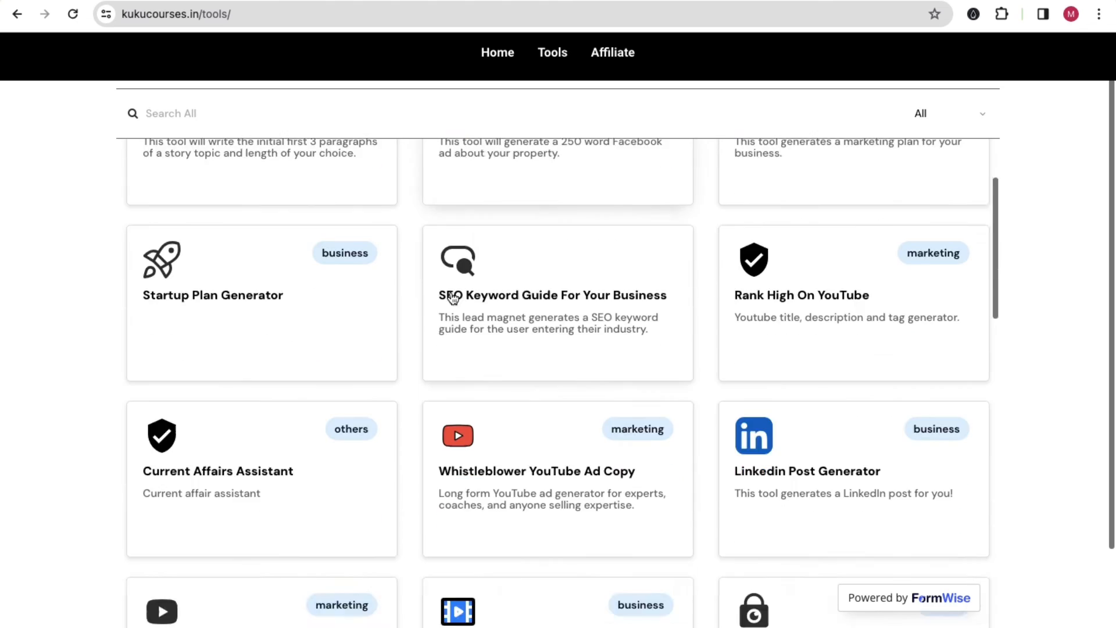
{"action": "scroll", "coordinate": [468, 315], "scroll_direction": "up", "scroll_amount": 10}
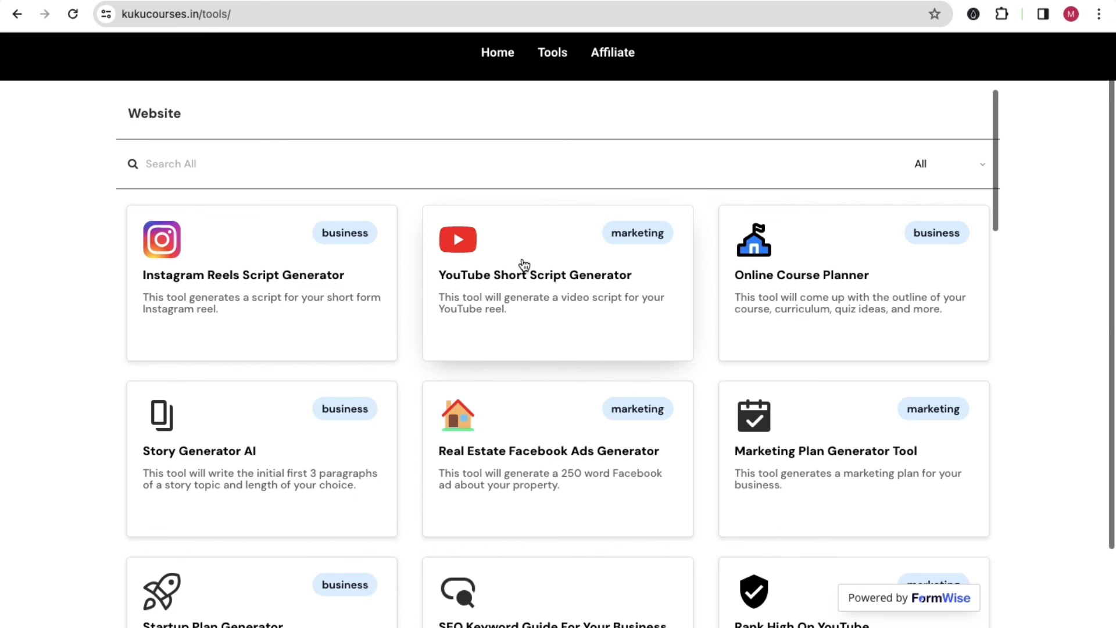
{"action": "scroll", "coordinate": [528, 294], "scroll_direction": "down", "scroll_amount": 3}
{"action": "scroll", "coordinate": [528, 297], "scroll_direction": "up", "scroll_amount": 3}
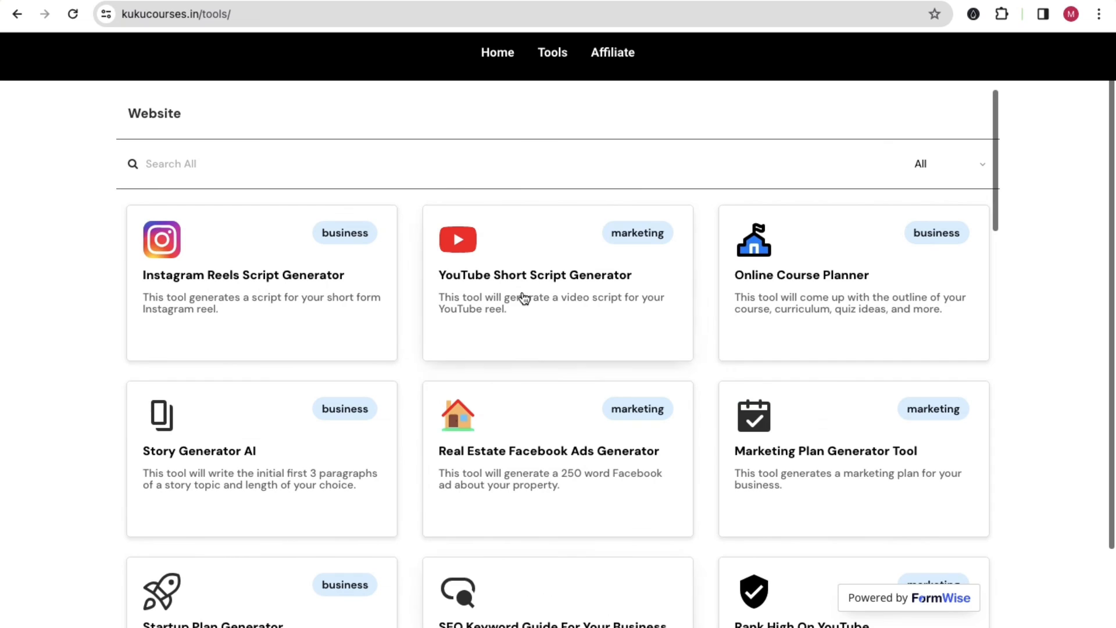
{"action": "left_click", "coordinate": [275, 1]}
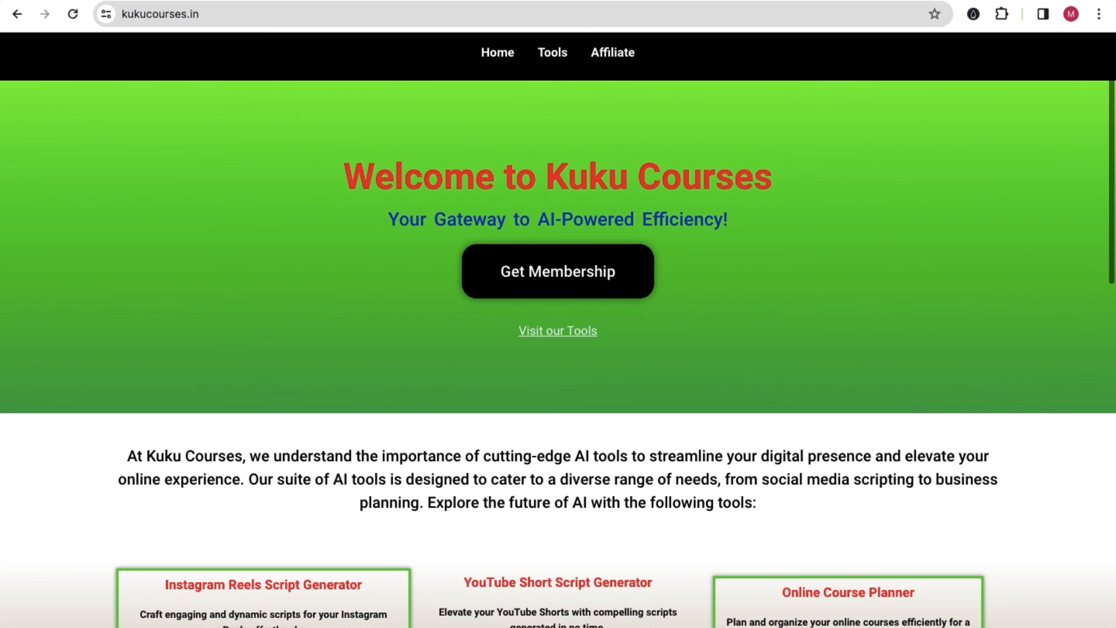
{"action": "left_click", "coordinate": [430, 1]}
{"action": "left_click", "coordinate": [428, 48]}
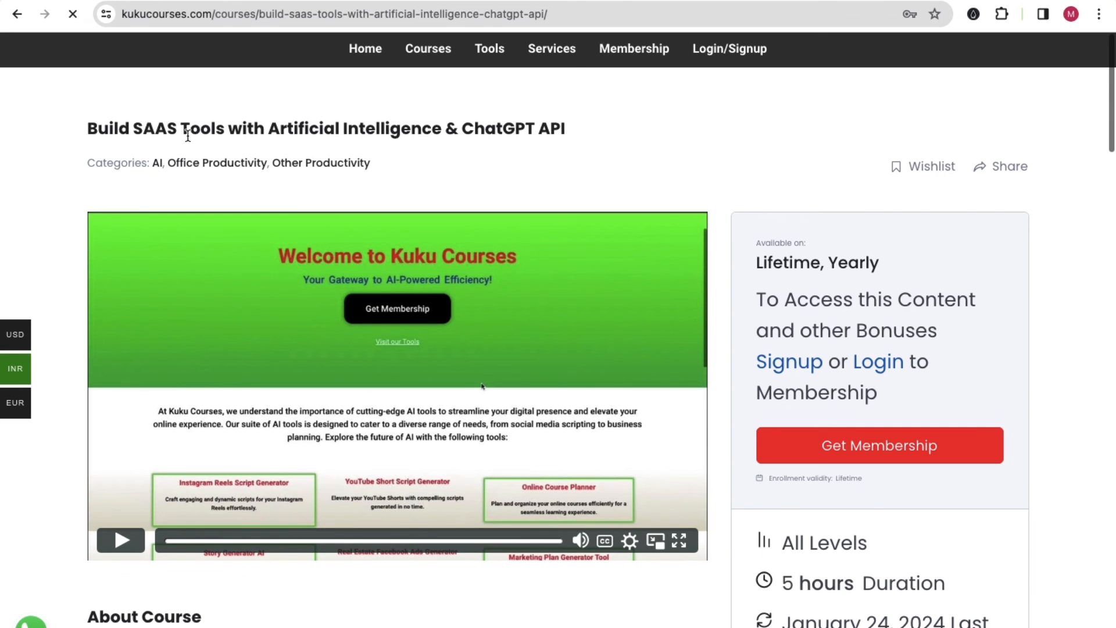
{"action": "left_click_drag", "start_coordinate": [168, 129], "coordinate": [87, 130]}
{"action": "left_click", "coordinate": [474, 139]}
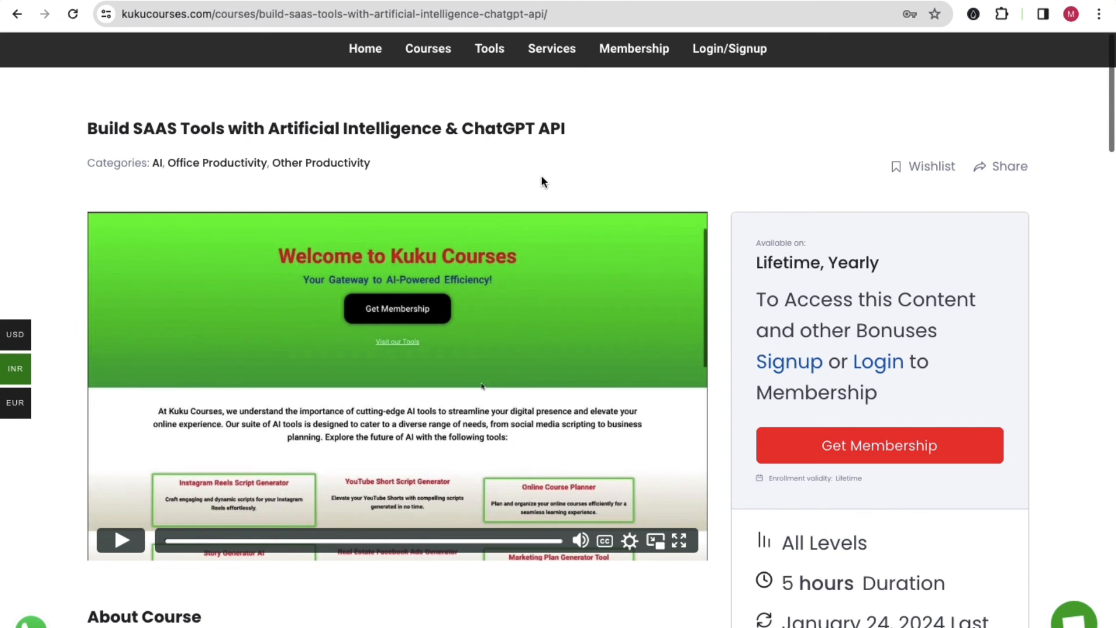